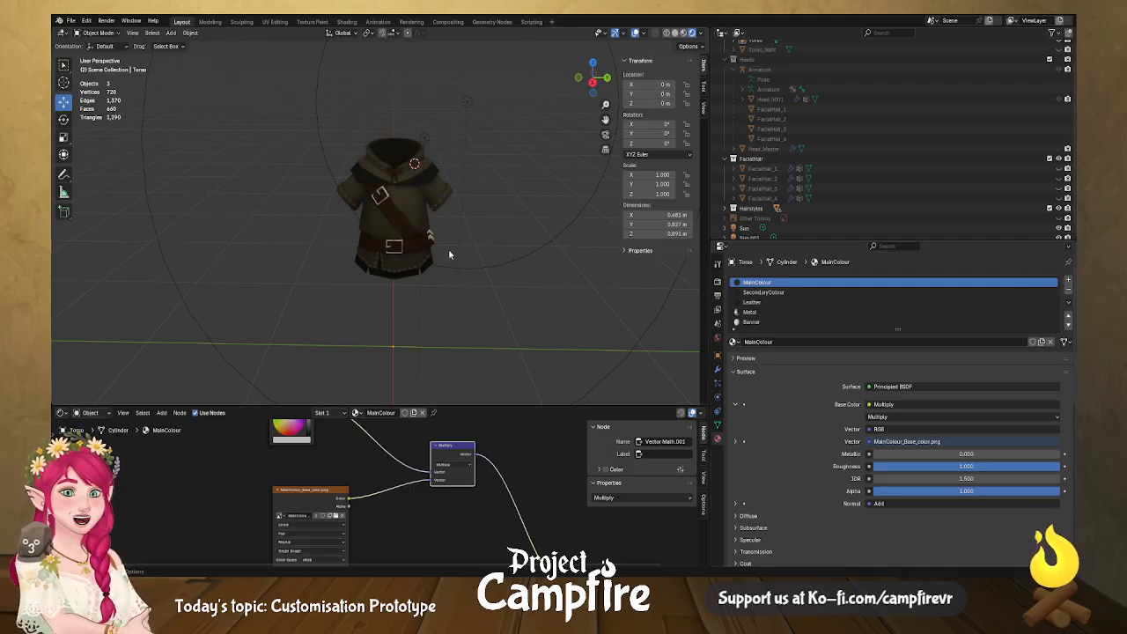
# Enlarge the node editor and tint the torso's MainColour material green through its RGB colour node.
pyautogui.moveTo(420, 270); pyautogui.dragTo(439, 270, button='middle')
pyautogui.scroll(-1, 957, 416)
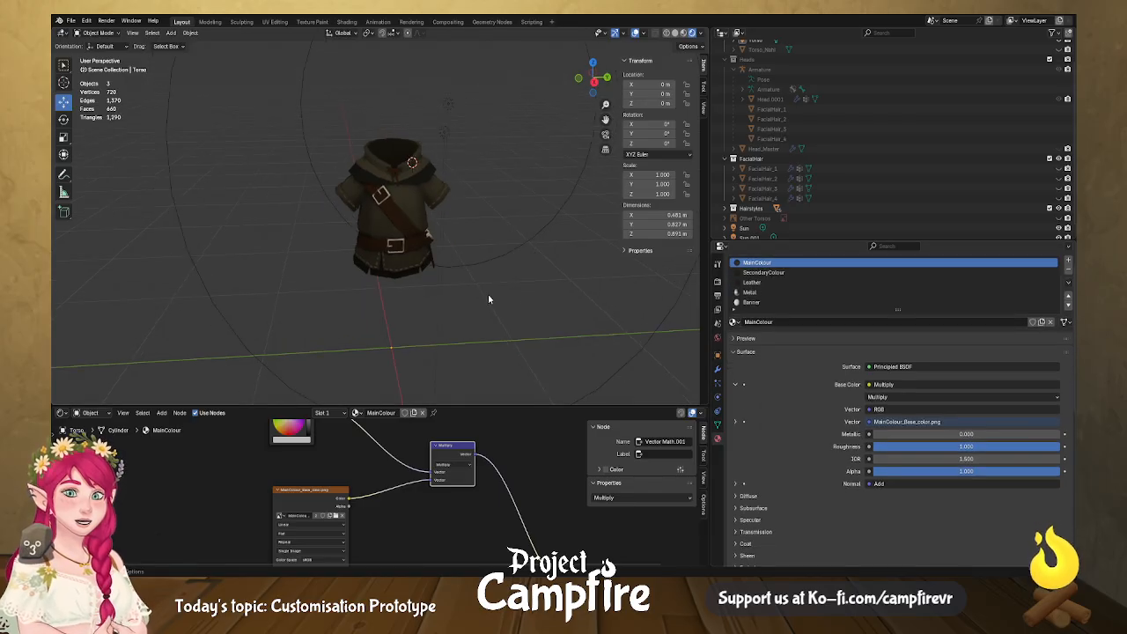
pyautogui.moveTo(343, 284); pyautogui.dragTo(398, 232, button='middle')
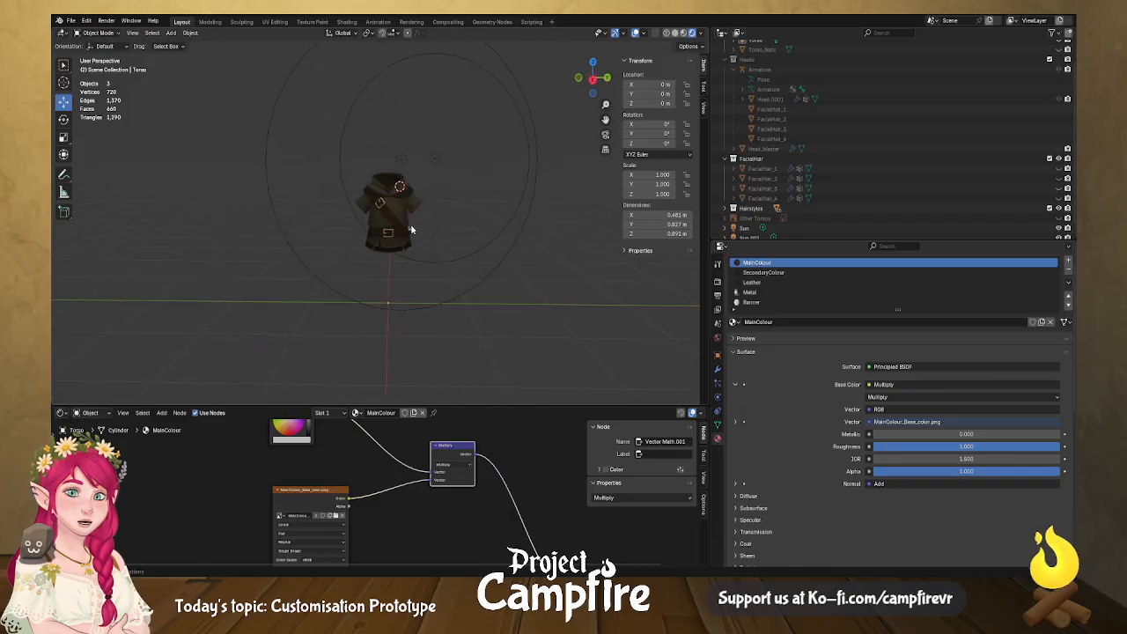
pyautogui.scroll(6, 405, 227)
pyautogui.moveTo(462, 254); pyautogui.dragTo(456, 292, button='middle')
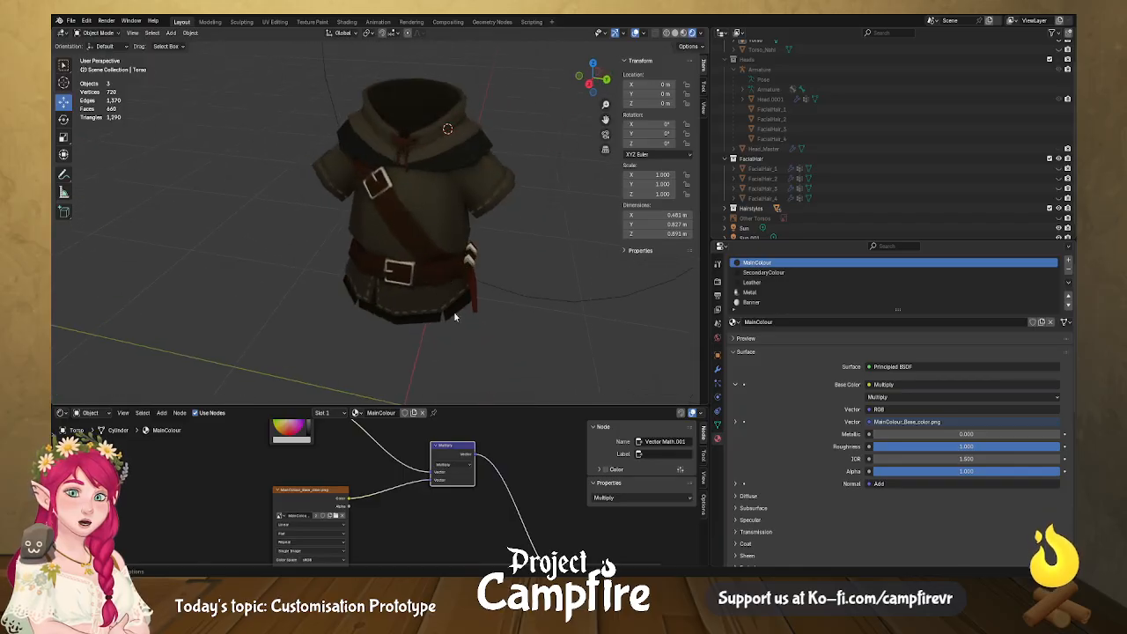
pyautogui.moveTo(436, 401); pyautogui.dragTo(443, 313)
pyautogui.click(293, 378)
pyautogui.moveTo(294, 372); pyautogui.dragTo(295, 366)
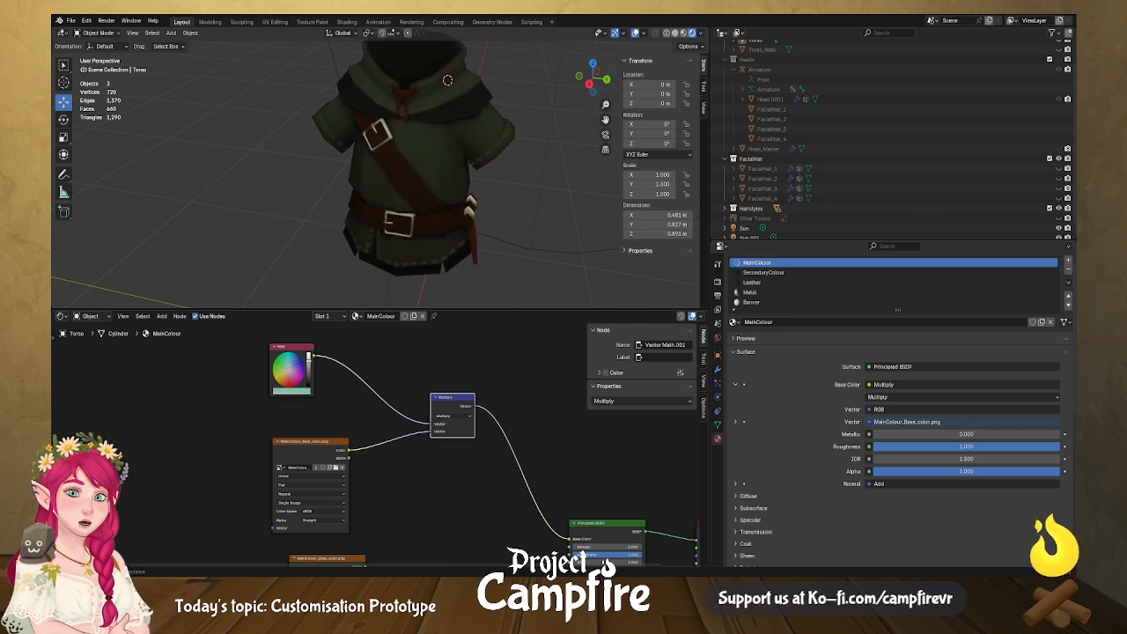
# Enlarge the 3D viewport and examine the green torso, its belts, hem and red side banner from several angles.
pyautogui.moveTo(378, 289); pyautogui.dragTo(440, 267, button='middle')
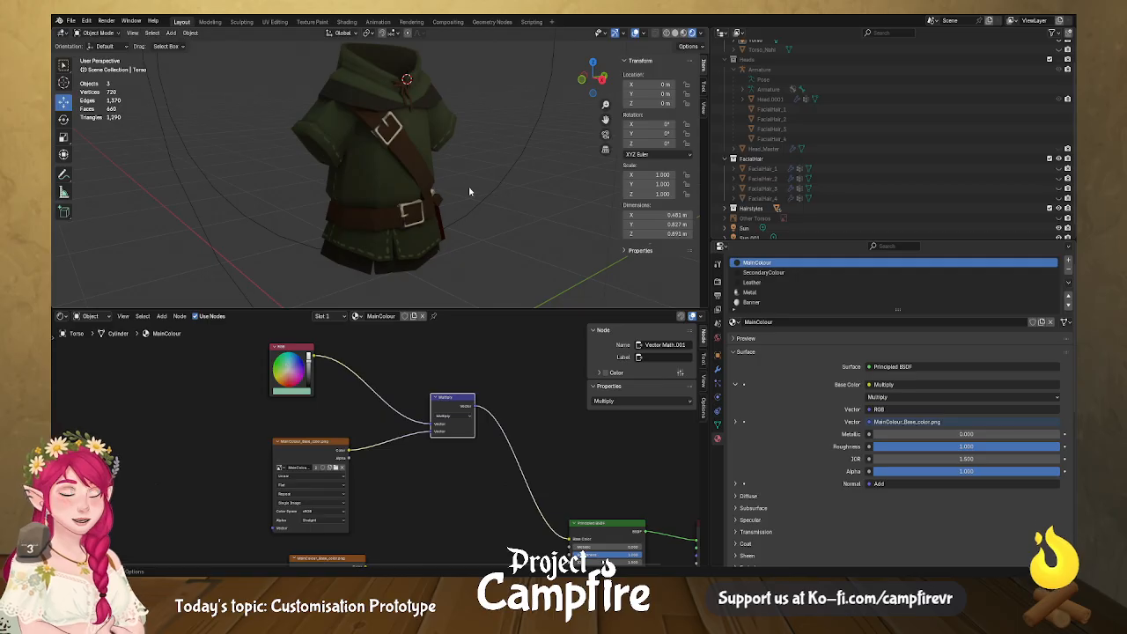
pyautogui.moveTo(500, 161); pyautogui.dragTo(509, 299, button='middle')
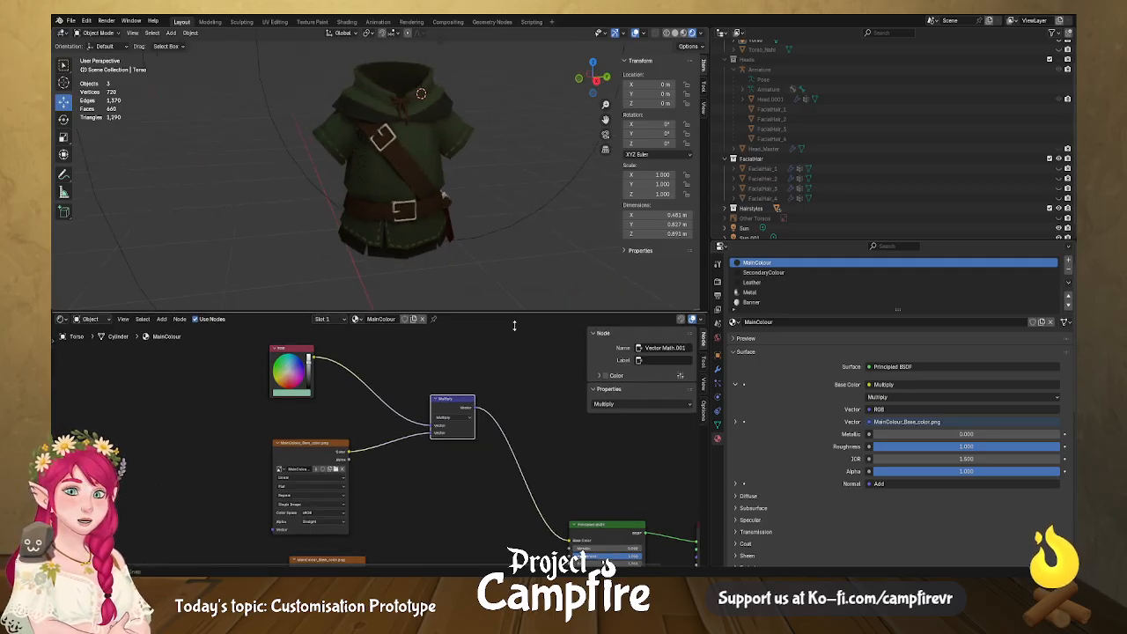
pyautogui.moveTo(511, 310); pyautogui.dragTo(513, 465)
pyautogui.moveTo(512, 235)
pyautogui.mouseDown(button='middle')
pyautogui.moveTo(394, 244)
pyautogui.moveTo(569, 241)
pyautogui.moveTo(491, 229)
pyautogui.mouseUp(button='middle')
pyautogui.scroll(4, 474, 212)
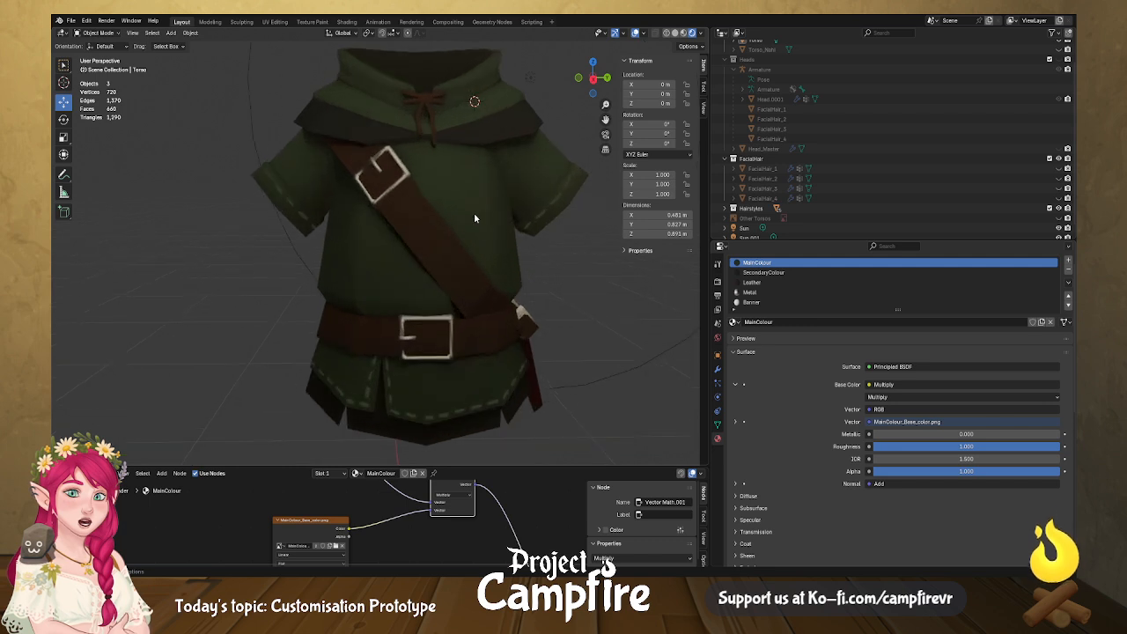
pyautogui.scroll(-1, 564, 242)
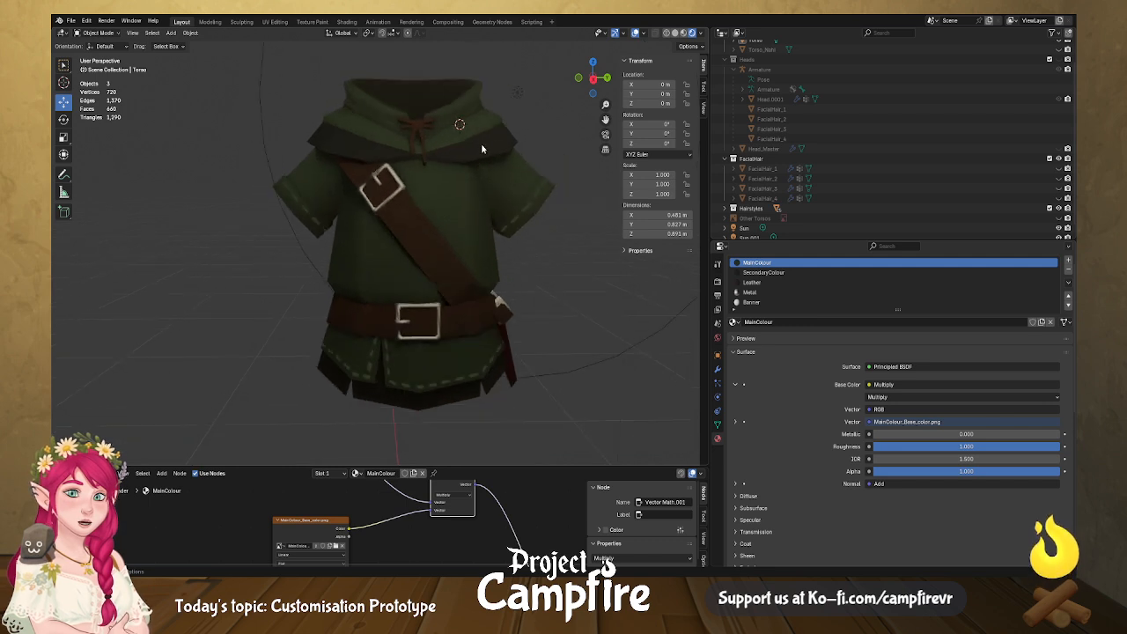
pyautogui.scroll(-1, 469, 238)
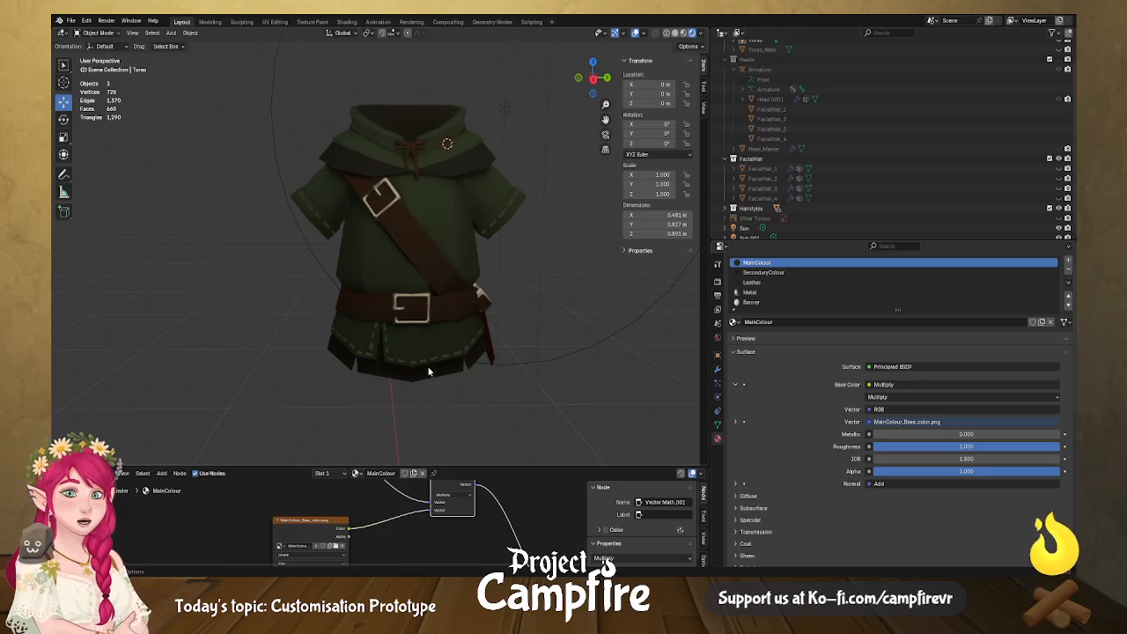
pyautogui.moveTo(446, 286); pyautogui.dragTo(399, 282, button='middle')
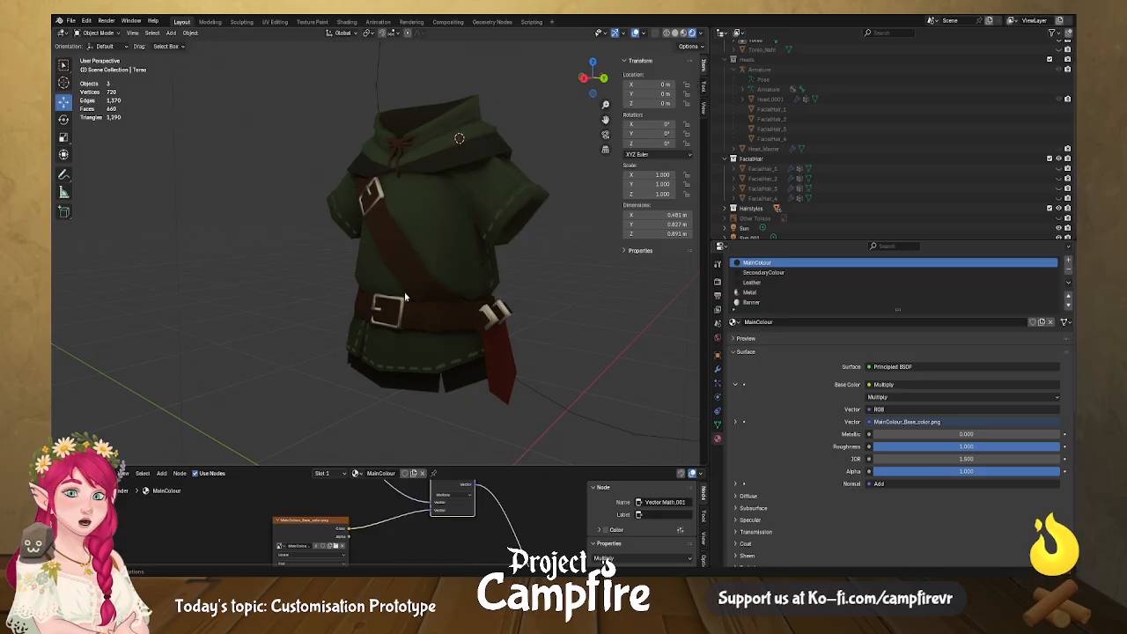
pyautogui.moveTo(411, 321); pyautogui.dragTo(481, 320, button='middle')
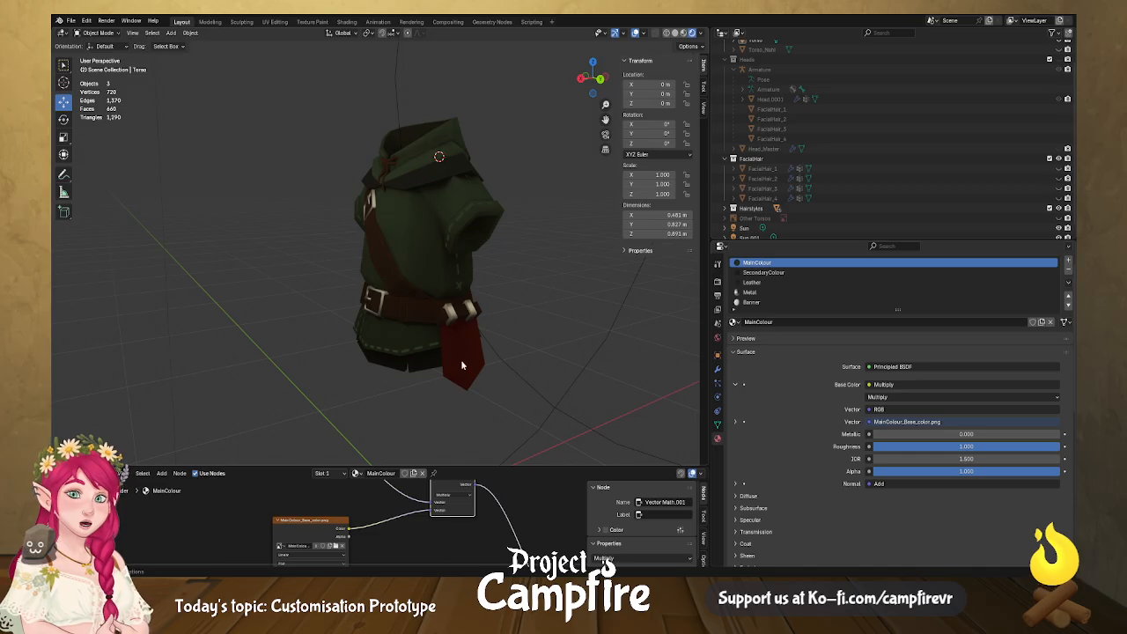
pyautogui.moveTo(461, 360); pyautogui.dragTo(572, 273, button='middle')
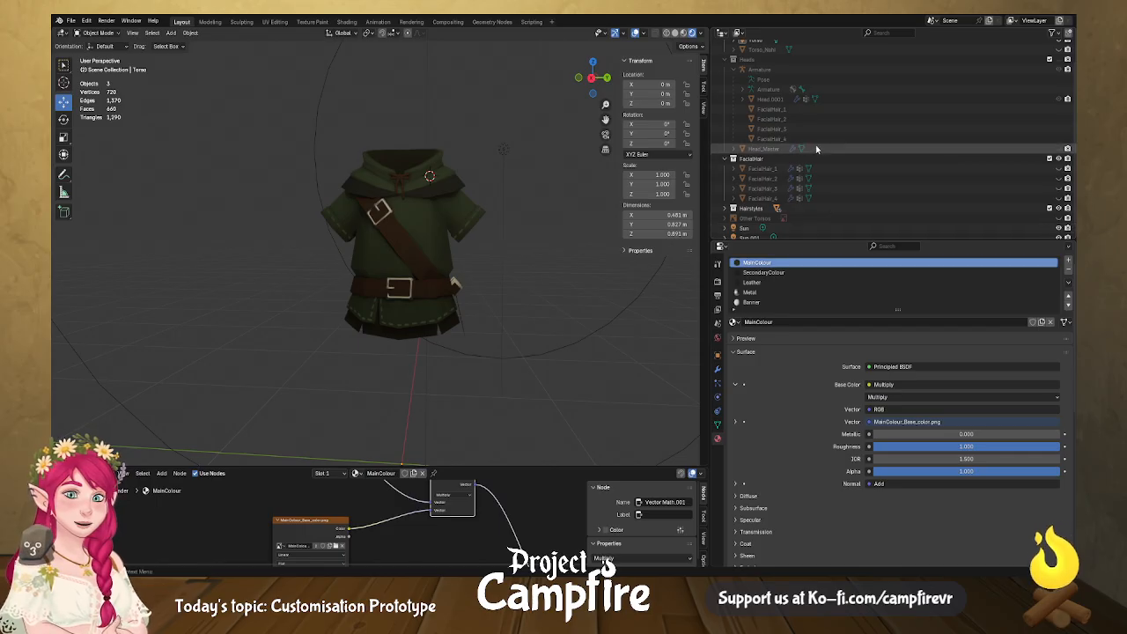
pyautogui.moveTo(420, 211); pyautogui.dragTo(453, 237, button='middle')
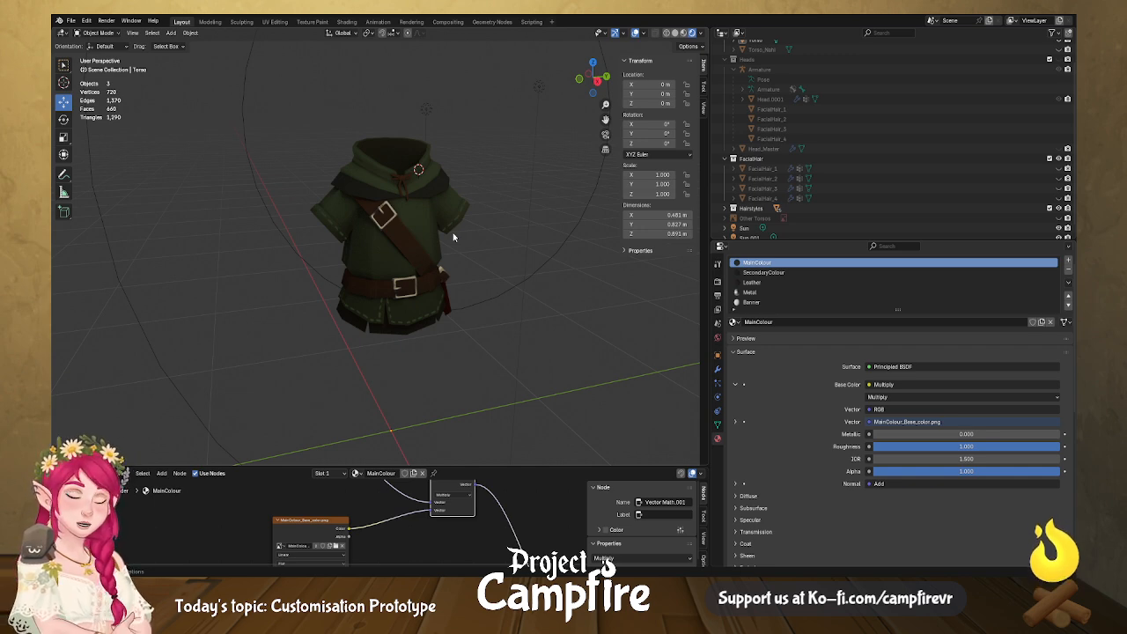
pyautogui.moveTo(506, 227); pyautogui.dragTo(320, 210, button='middle')
pyautogui.moveTo(426, 180); pyautogui.dragTo(542, 221, button='middle')
pyautogui.scroll(-1, 839, 326)
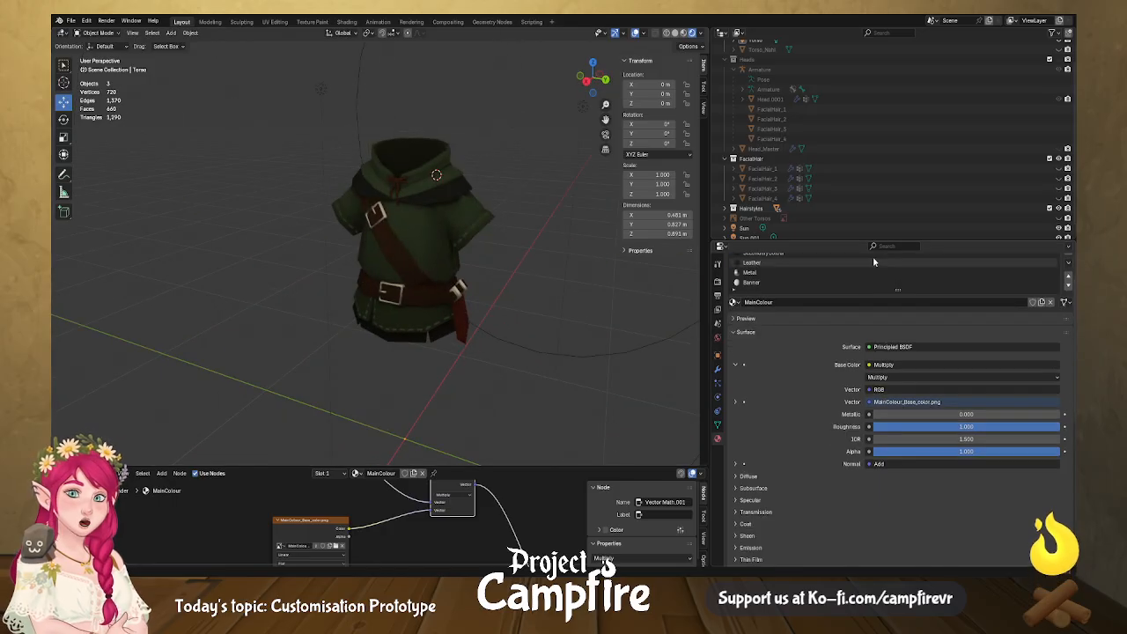
# Hide the Torso object and show Torso_Nahi in its place.
pyautogui.scroll(2, 916, 159)
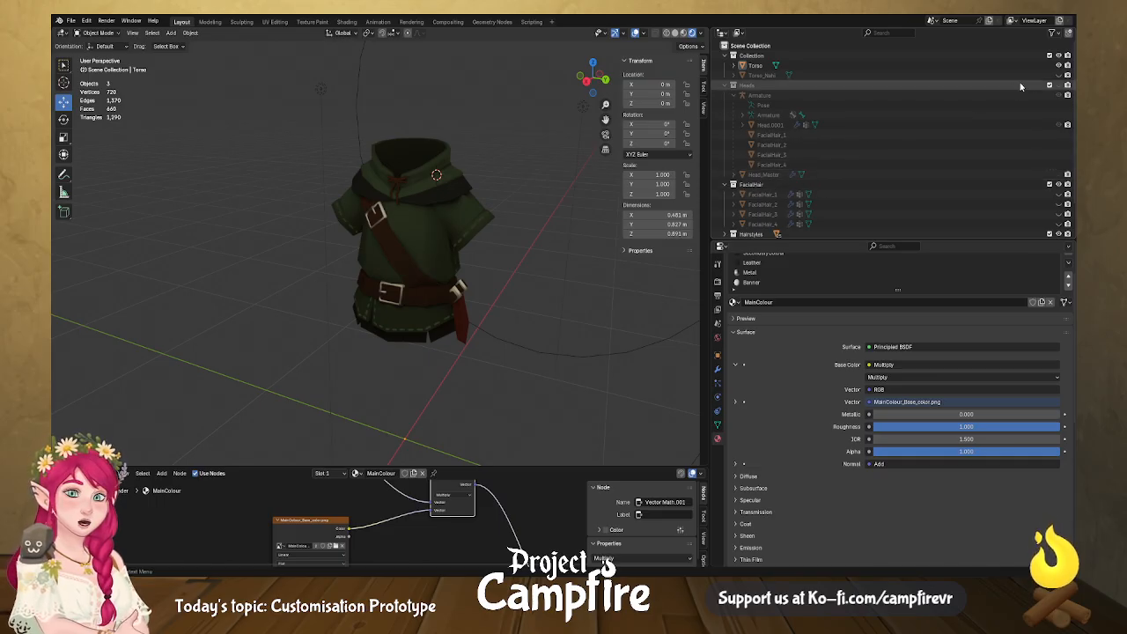
pyautogui.click(1067, 68)
pyautogui.click(1066, 75)
pyautogui.moveTo(584, 227); pyautogui.dragTo(341, 320, button='middle')
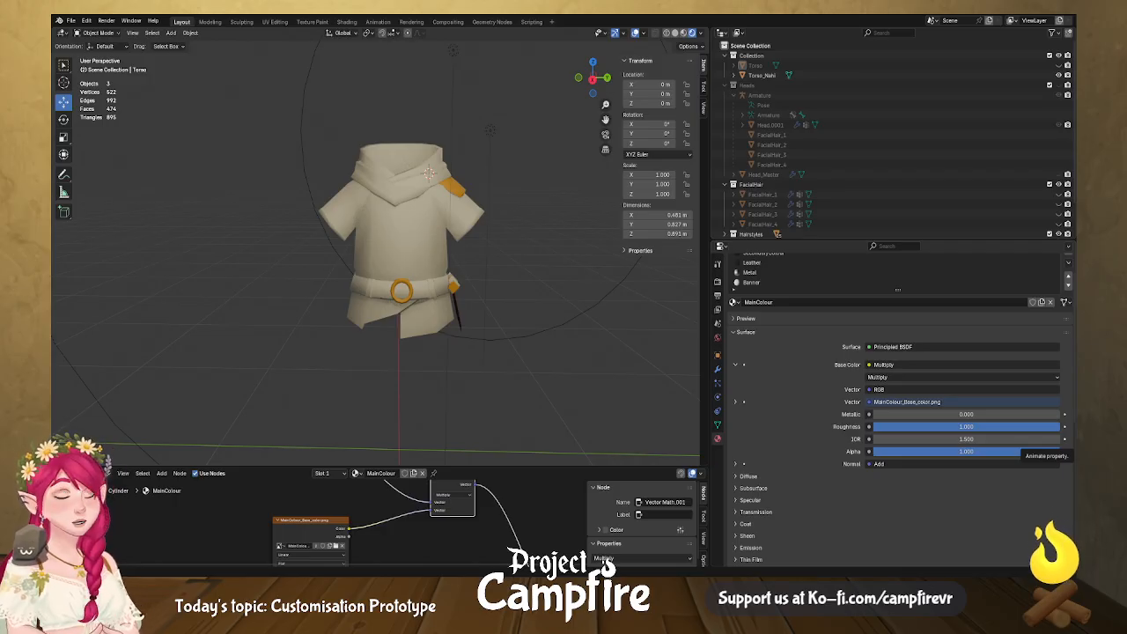
pyautogui.scroll(-1, 978, 552)
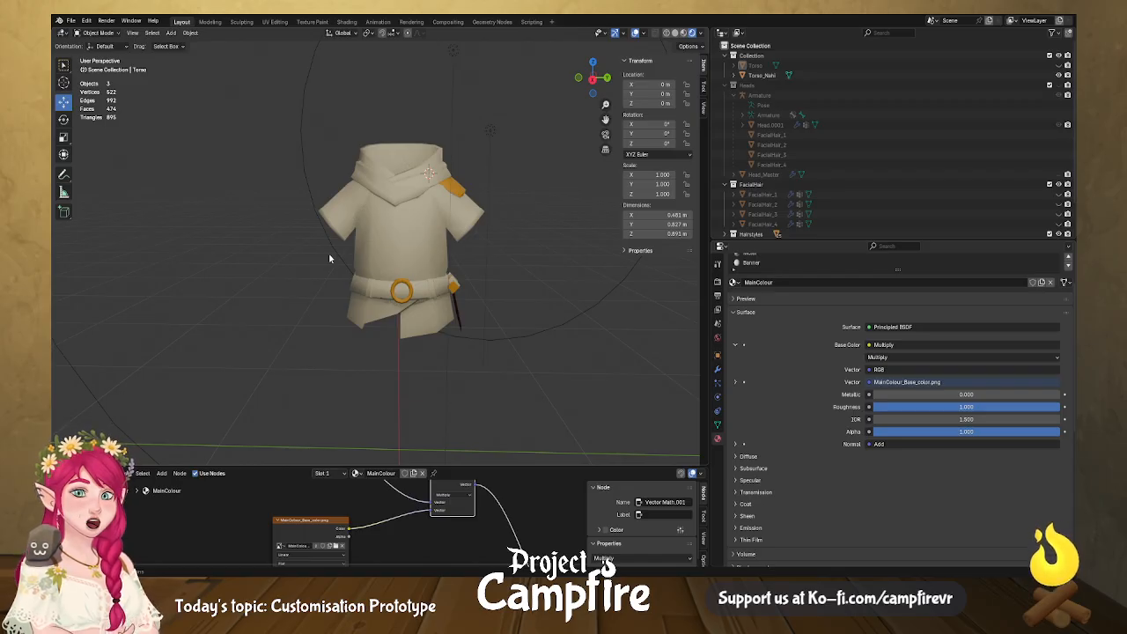
pyautogui.scroll(1, 329, 253)
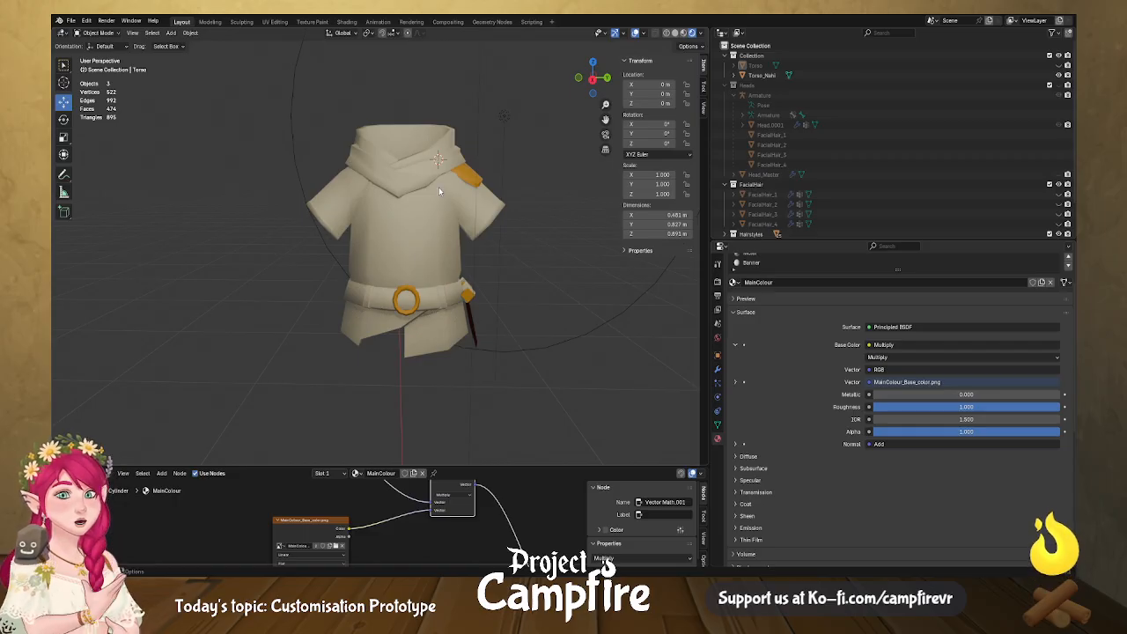
pyautogui.moveTo(327, 234); pyautogui.dragTo(351, 230, button='middle')
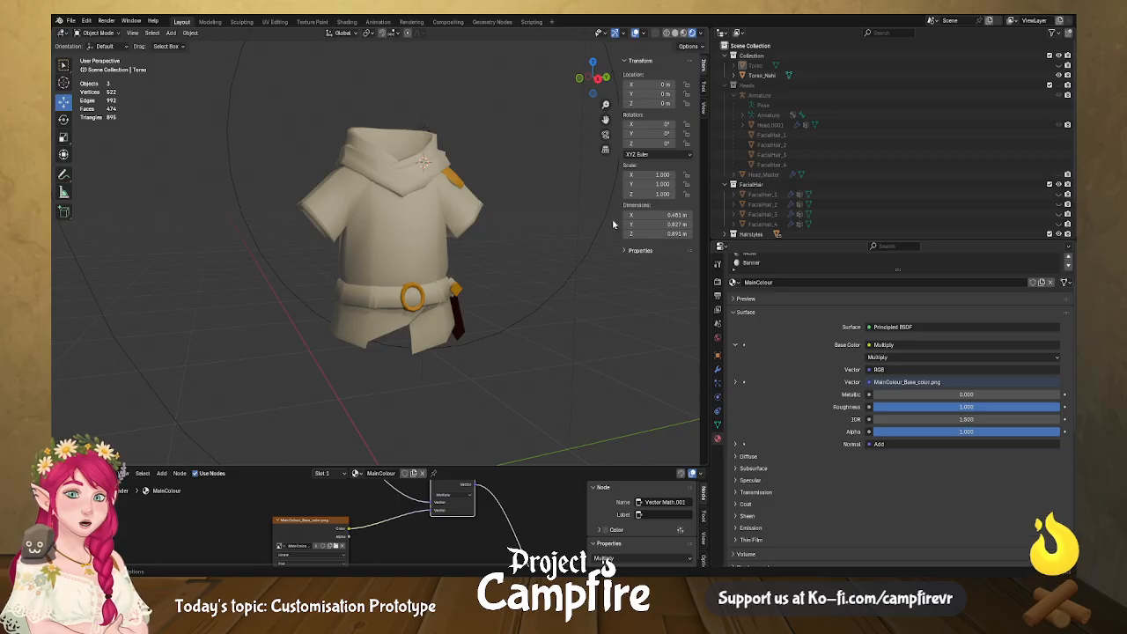
pyautogui.moveTo(535, 215)
pyautogui.mouseDown(button='middle')
pyautogui.moveTo(475, 211)
pyautogui.moveTo(528, 222)
pyautogui.mouseUp(button='middle')
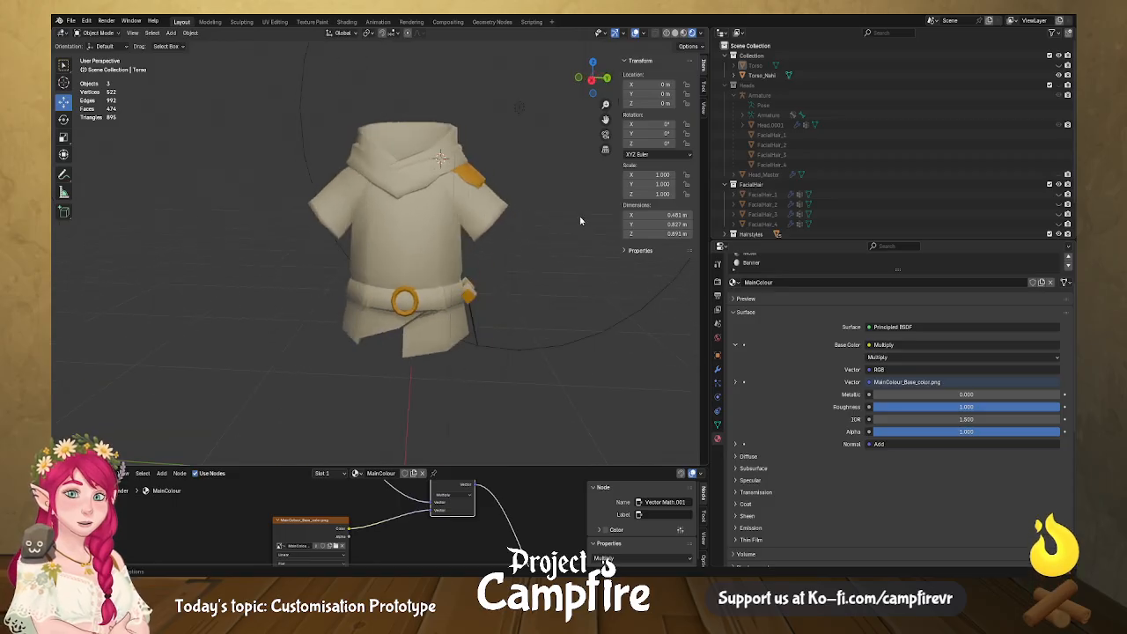
# Show the Other Torsos reference image and compare its outfit designs with the Torso_Nahi mesh.
pyautogui.scroll(-2, 1011, 187)
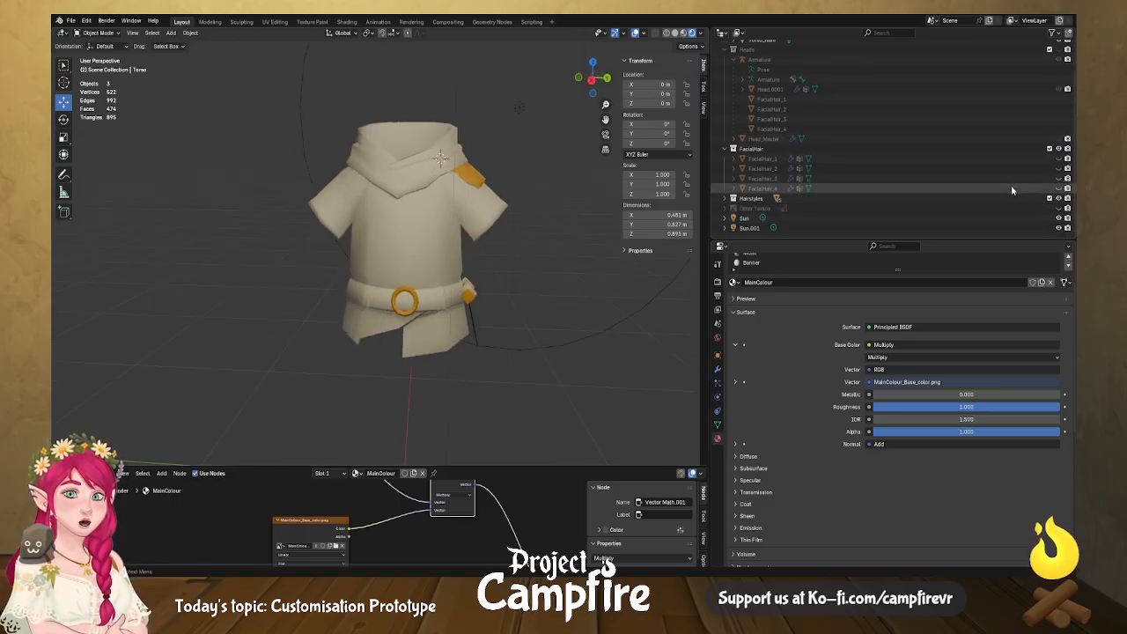
pyautogui.click(1059, 208)
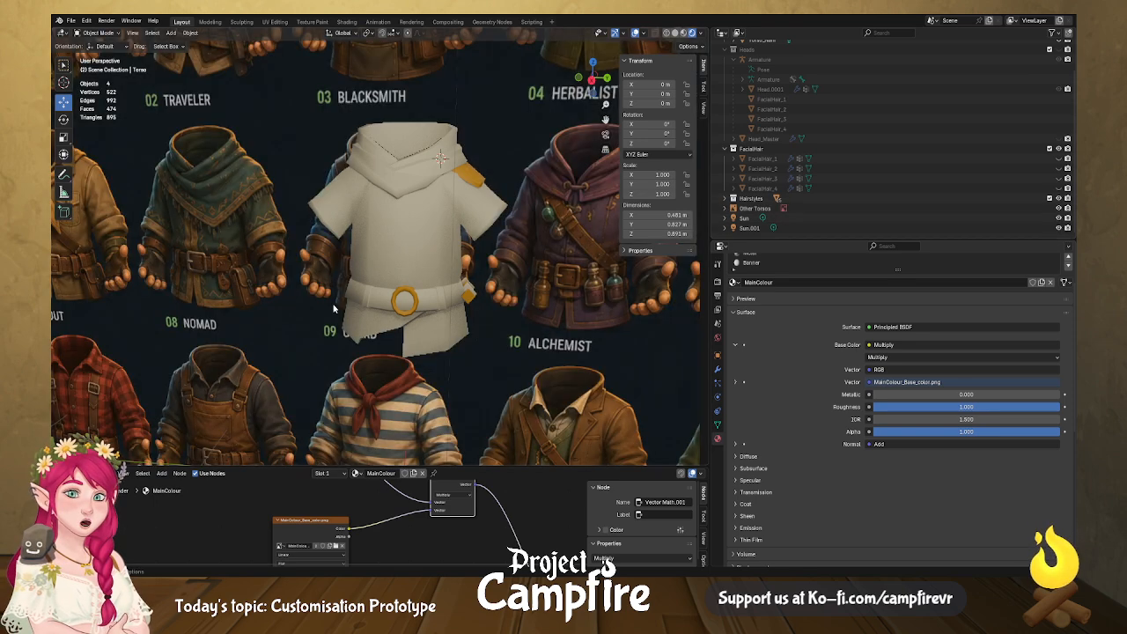
pyautogui.scroll(-4, 333, 303)
pyautogui.moveTo(333, 303)
pyautogui.mouseDown(button='middle')
pyautogui.moveTo(365, 298)
pyautogui.moveTo(353, 295)
pyautogui.mouseUp(button='middle')
pyautogui.scroll(4, 353, 296)
pyautogui.scroll(1, 354, 293)
pyautogui.moveTo(545, 279); pyautogui.dragTo(526, 283, button='middle')
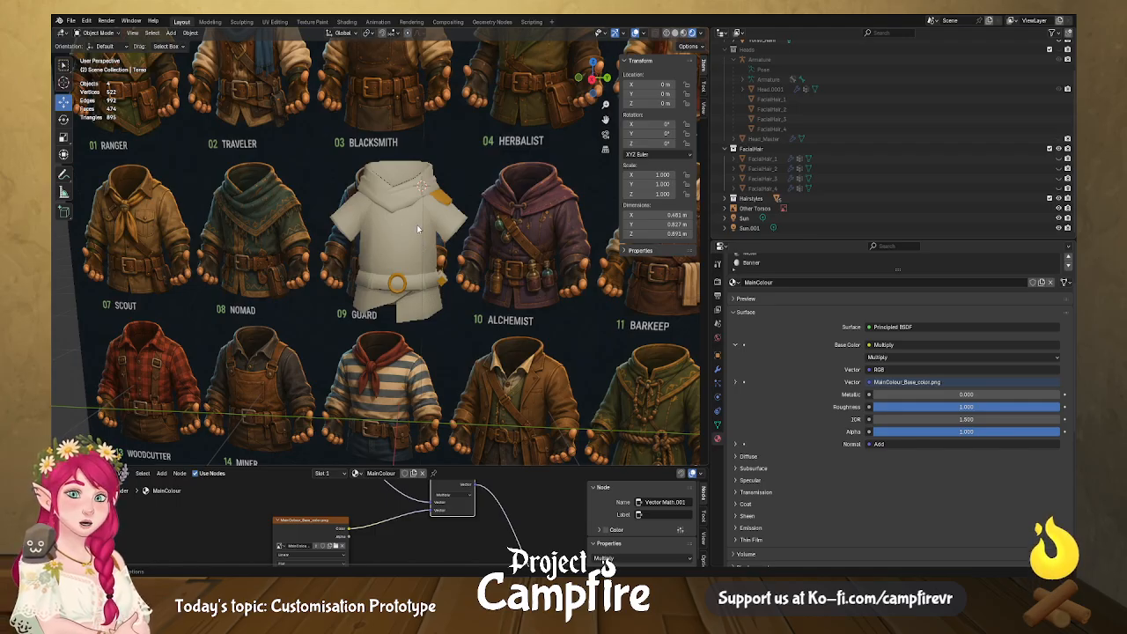
pyautogui.moveTo(411, 247); pyautogui.dragTo(414, 224, button='middle')
pyautogui.scroll(2, 406, 251)
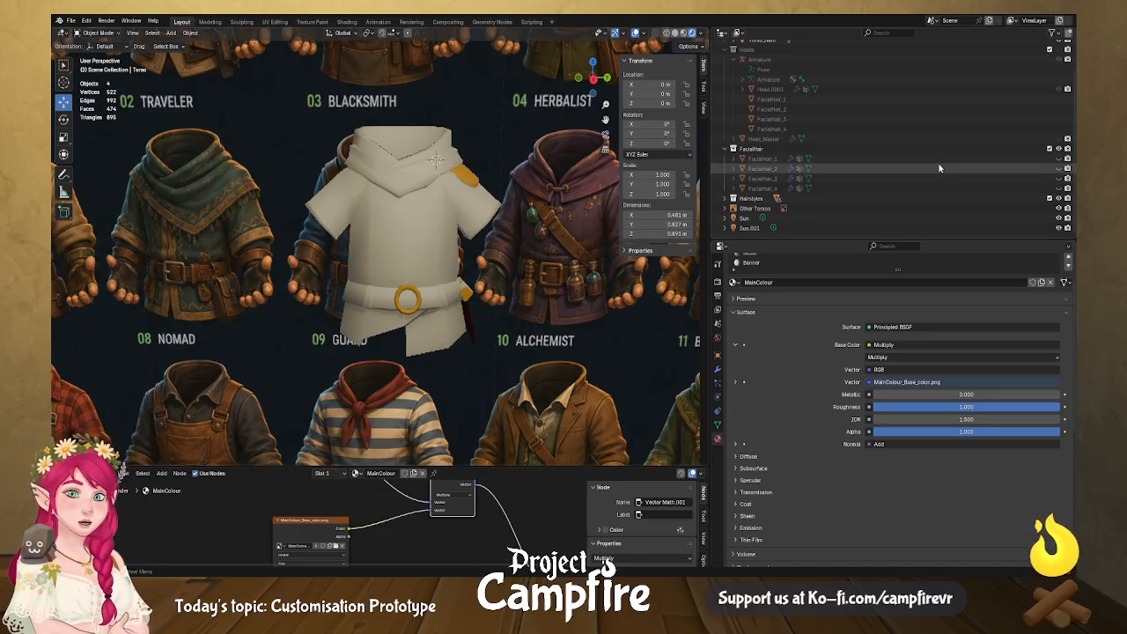
# Duplicate the Torso_Nahi object in place.
pyautogui.scroll(2, 836, 109)
pyautogui.click(841, 76)
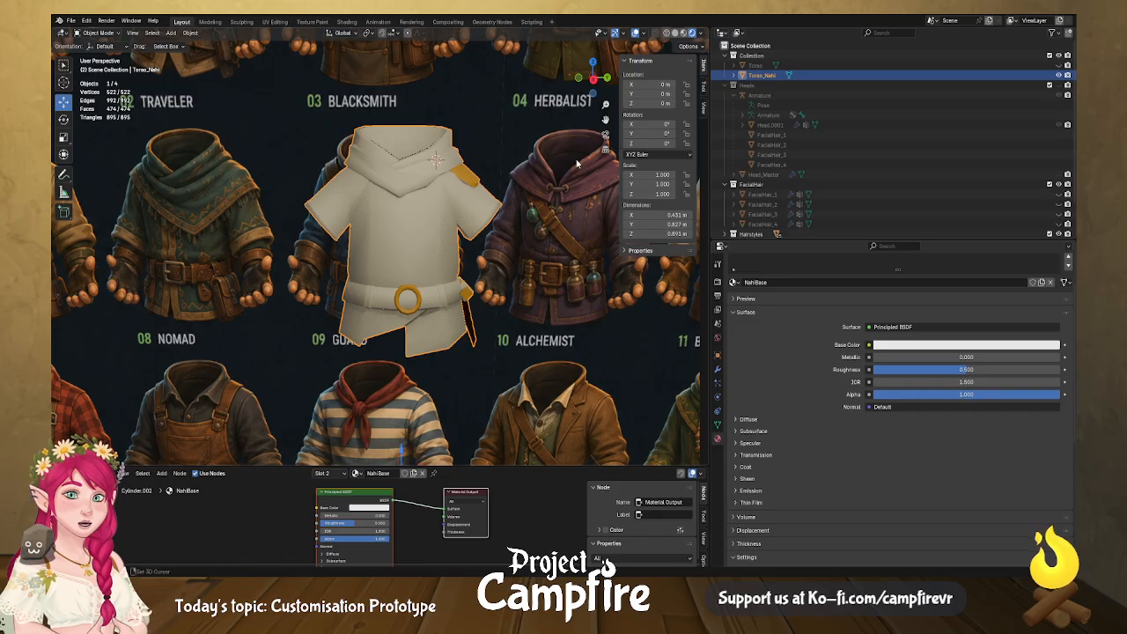
pyautogui.hotkey('shift', 'd')
pyautogui.press('Escape')
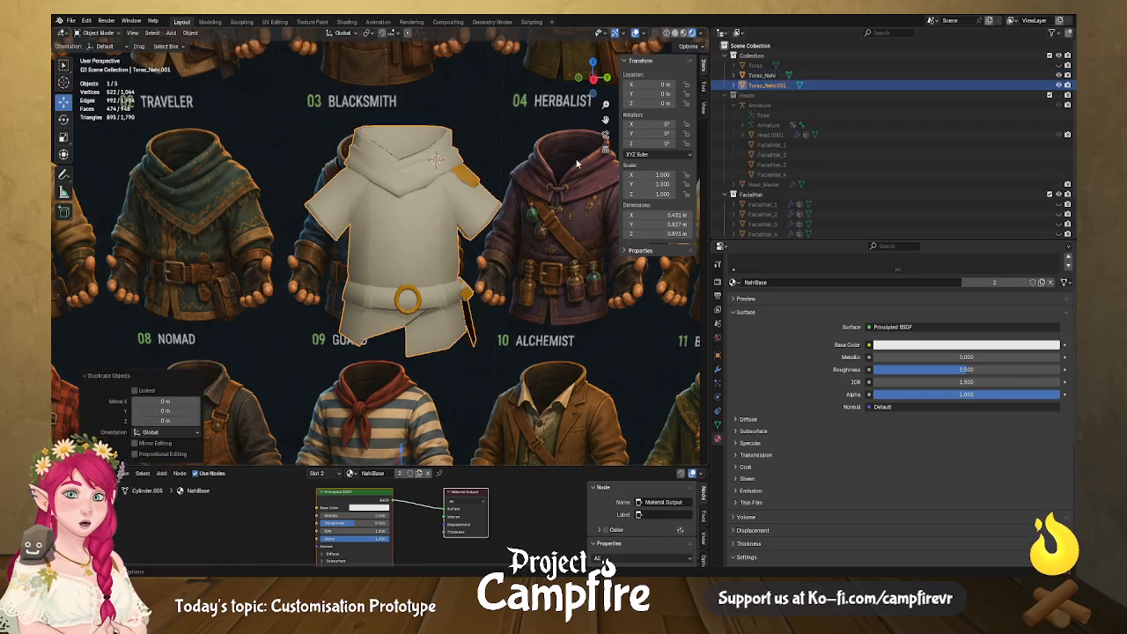
# Rename the duplicate as Torso_Nomad and hide the original Torso_Nahi.
pyautogui.doubleClick(789, 87)
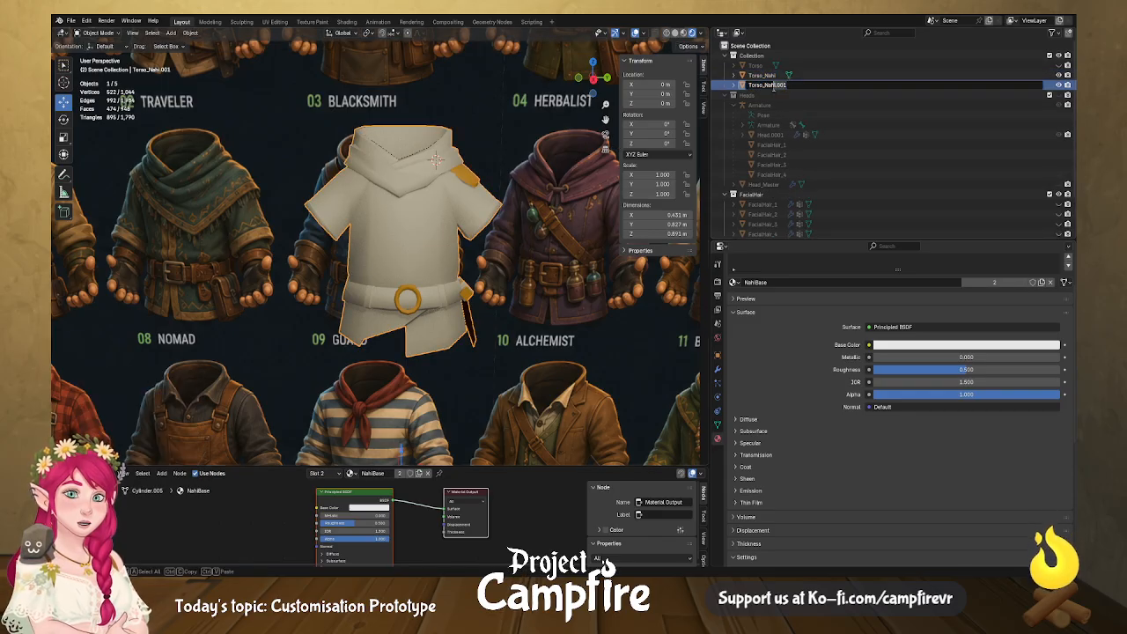
pyautogui.write('Torso_Nomad')
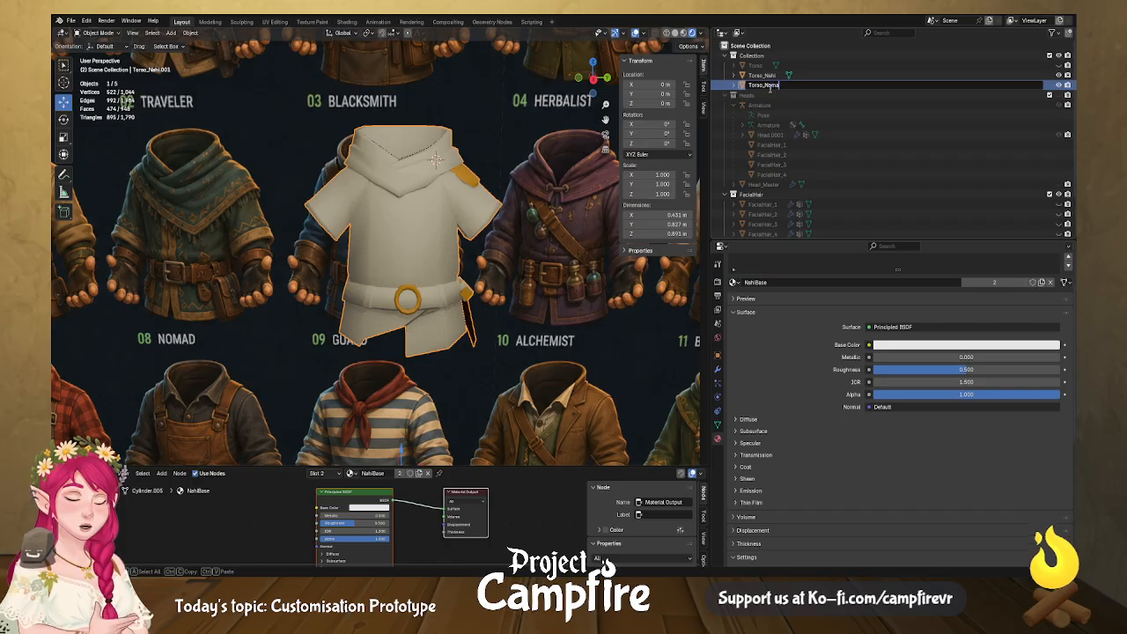
pyautogui.press('Return')
pyautogui.click(1058, 75)
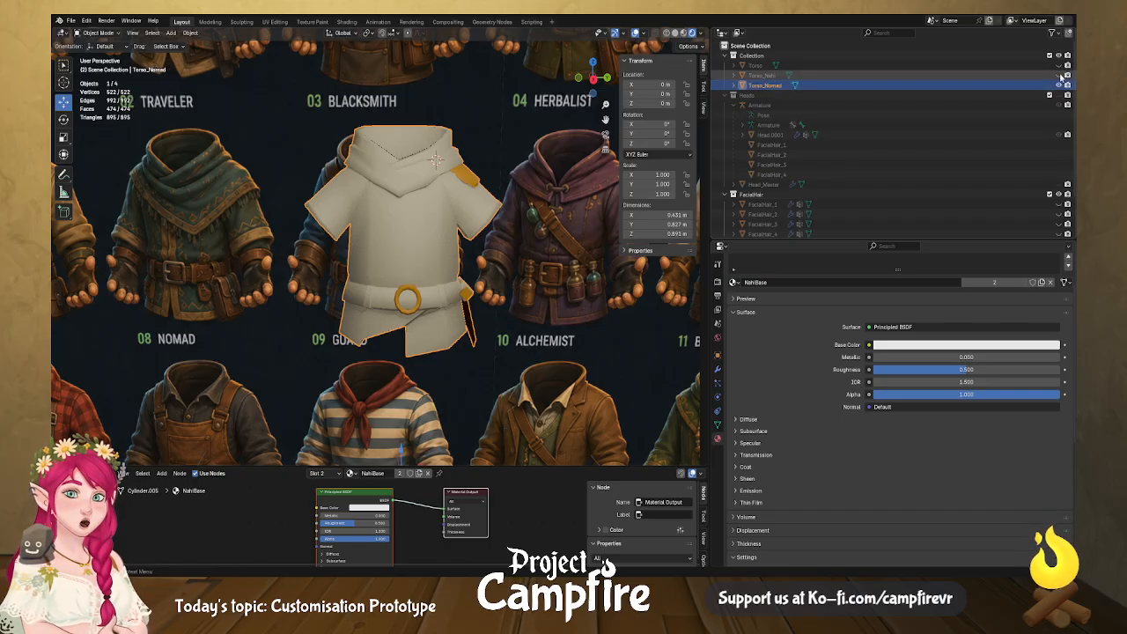
# Delete all linked vertices of the round gold belt buckle from the Torso_Nomad mesh in Edit Mode.
pyautogui.click(441, 192)
pyautogui.click(426, 200)
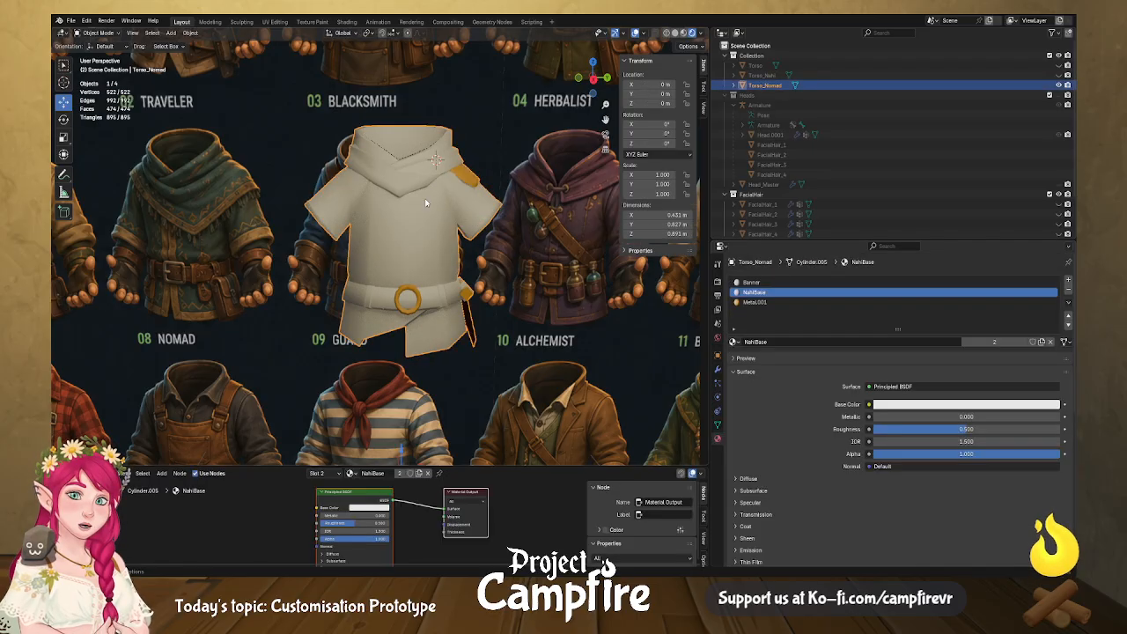
pyautogui.press('Tab')
pyautogui.moveTo(426, 203); pyautogui.dragTo(228, 284, button='middle')
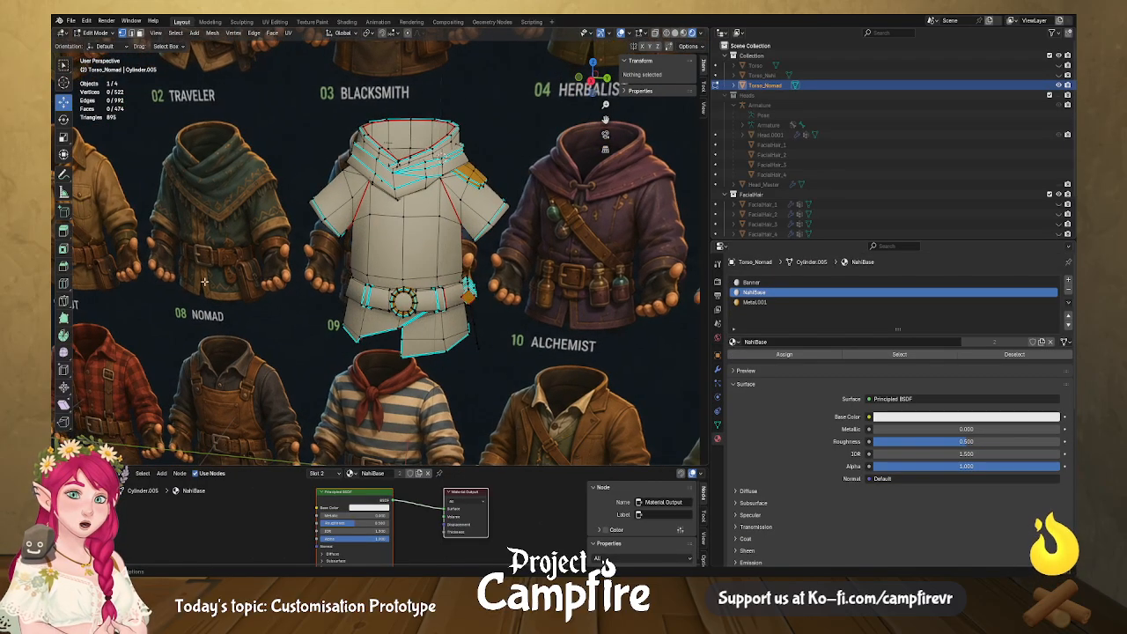
pyautogui.scroll(-1, 457, 323)
pyautogui.scroll(6, 481, 367)
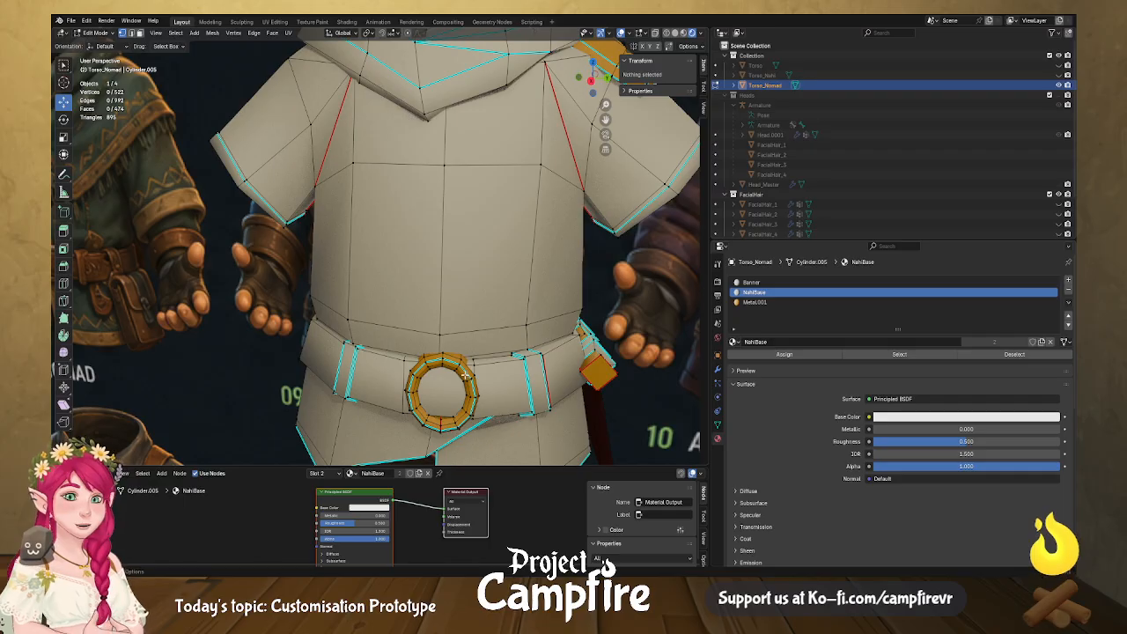
pyautogui.press('l')
pyautogui.press('x')
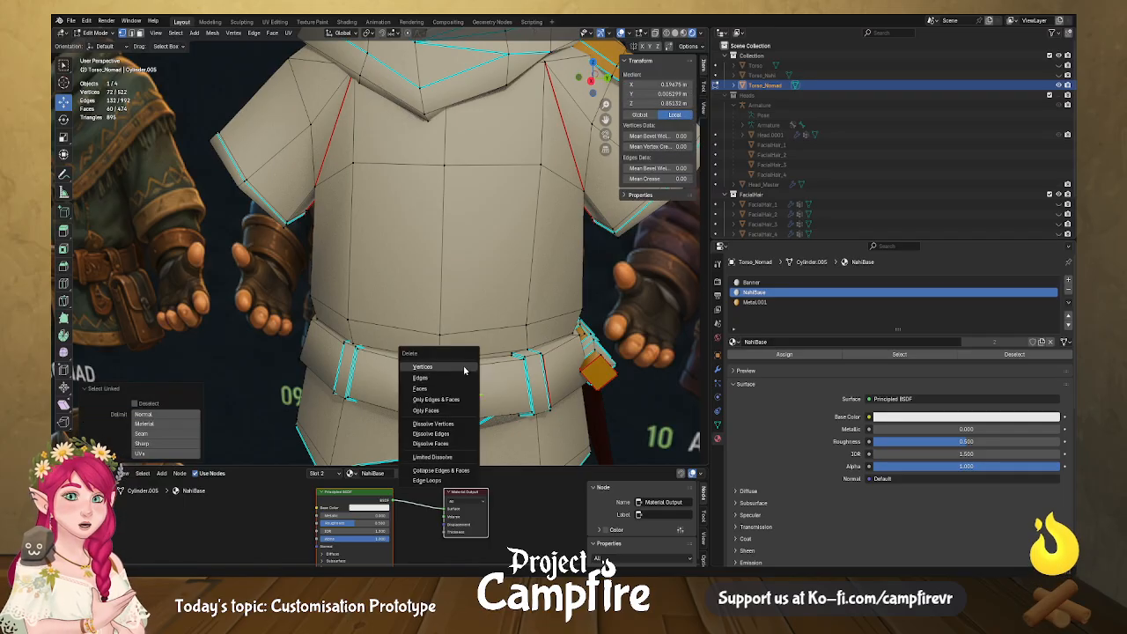
pyautogui.click(453, 364)
# Delete all linked vertices of the gold shoulder piece from the Torso_Nomad mesh.
pyautogui.moveTo(576, 327); pyautogui.dragTo(634, 265, button='middle')
pyautogui.press('l')
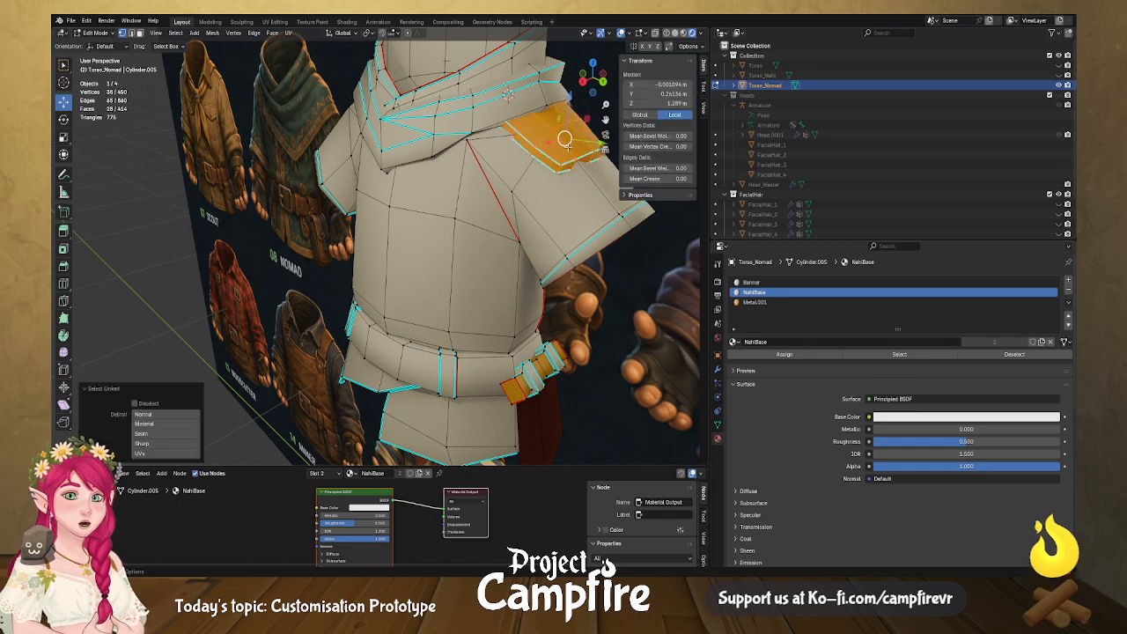
pyautogui.press('x')
pyautogui.click(568, 150)
pyautogui.moveTo(564, 154); pyautogui.dragTo(661, 133, button='middle')
pyautogui.scroll(-2, 474, 154)
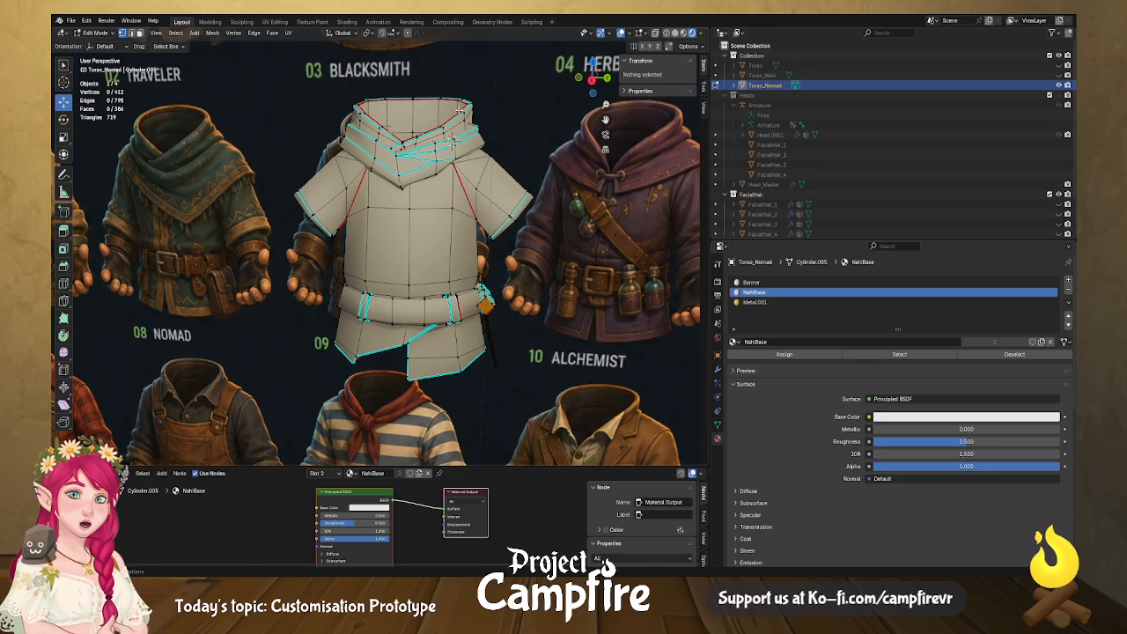
# Delete all linked vertices of the draped scarf layer around the neck and shoulders of Torso_Nomad.
pyautogui.click(411, 168)
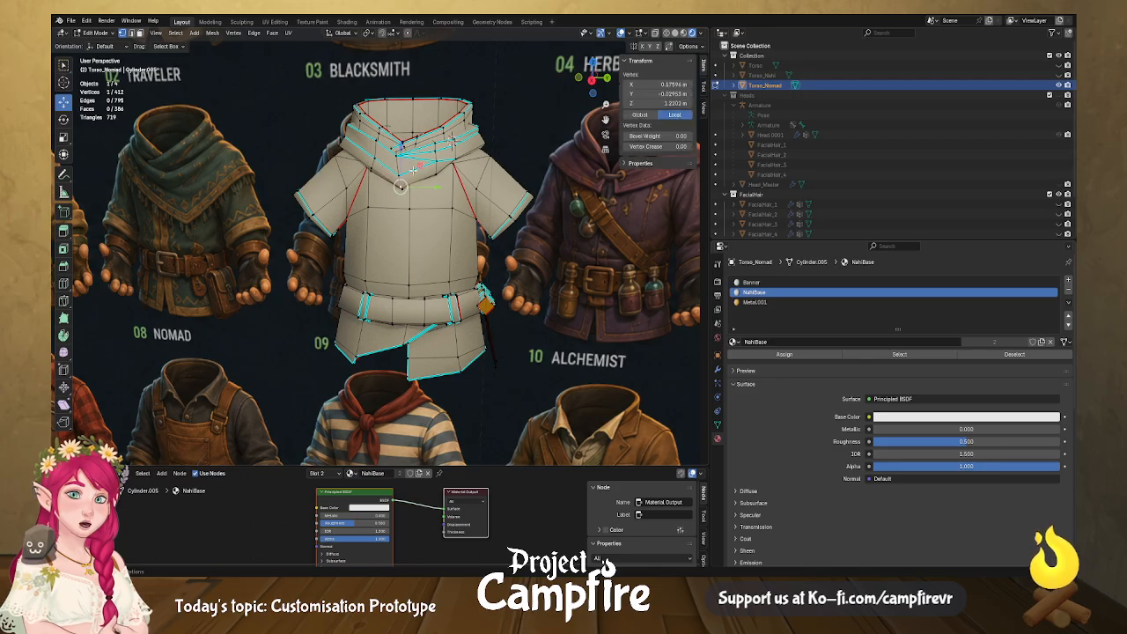
pyautogui.hotkey('ctrl', 'l')
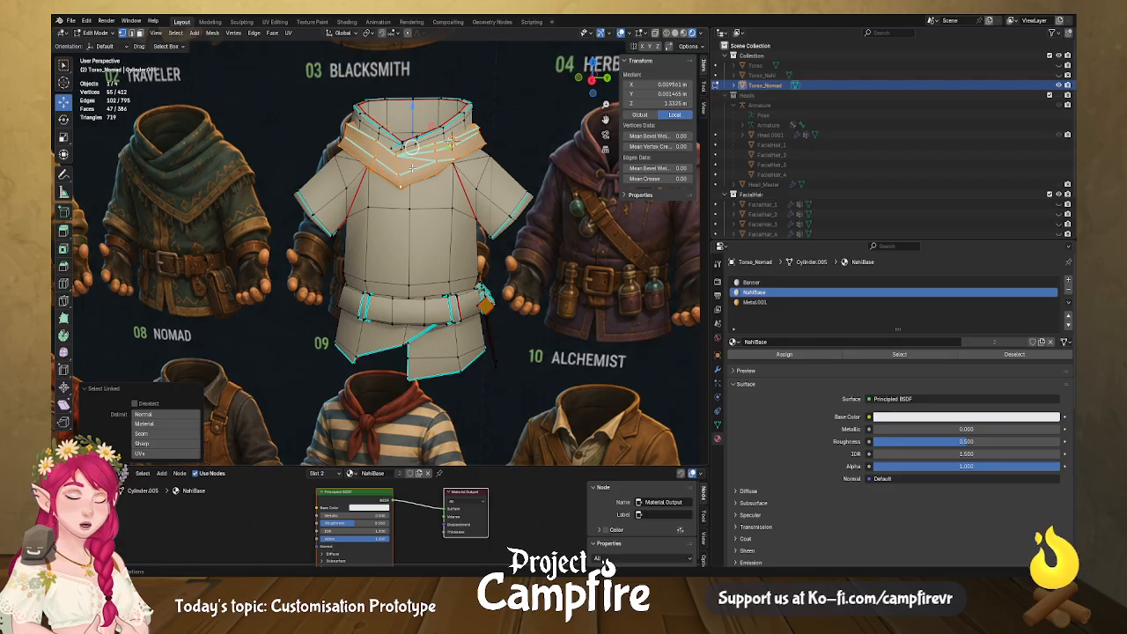
pyautogui.press('x')
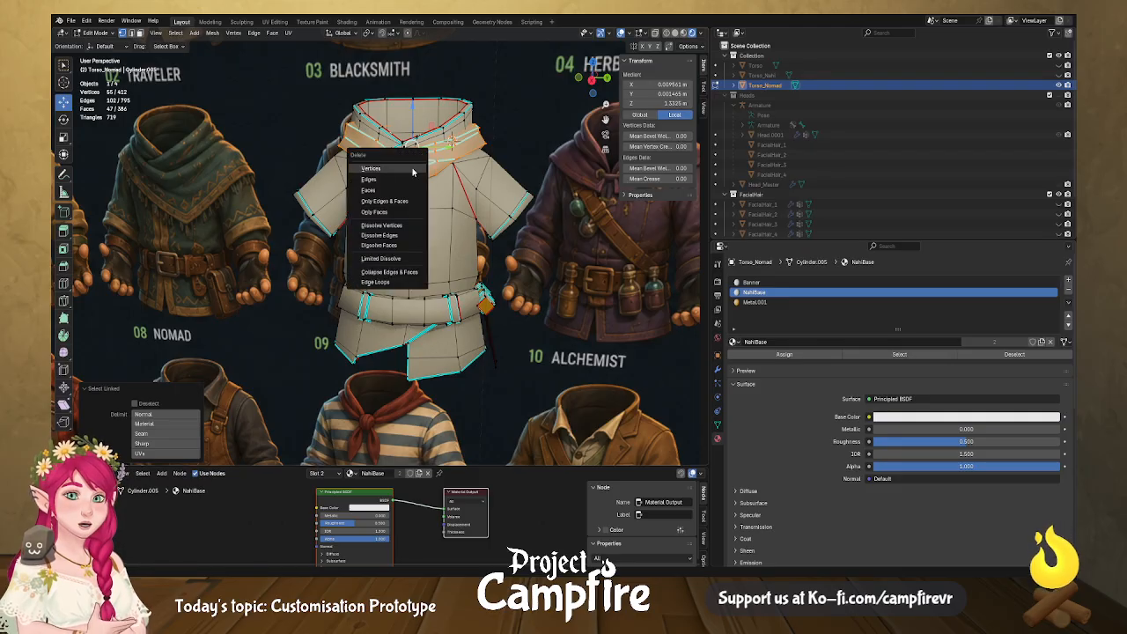
pyautogui.click(412, 169)
# Move the cuff edge loop of the positive-Y sleeve inward about 0.011 m and up about 0.012 m in the YZ plane.
pyautogui.moveTo(412, 169); pyautogui.dragTo(453, 137, button='middle')
pyautogui.scroll(4, 491, 221)
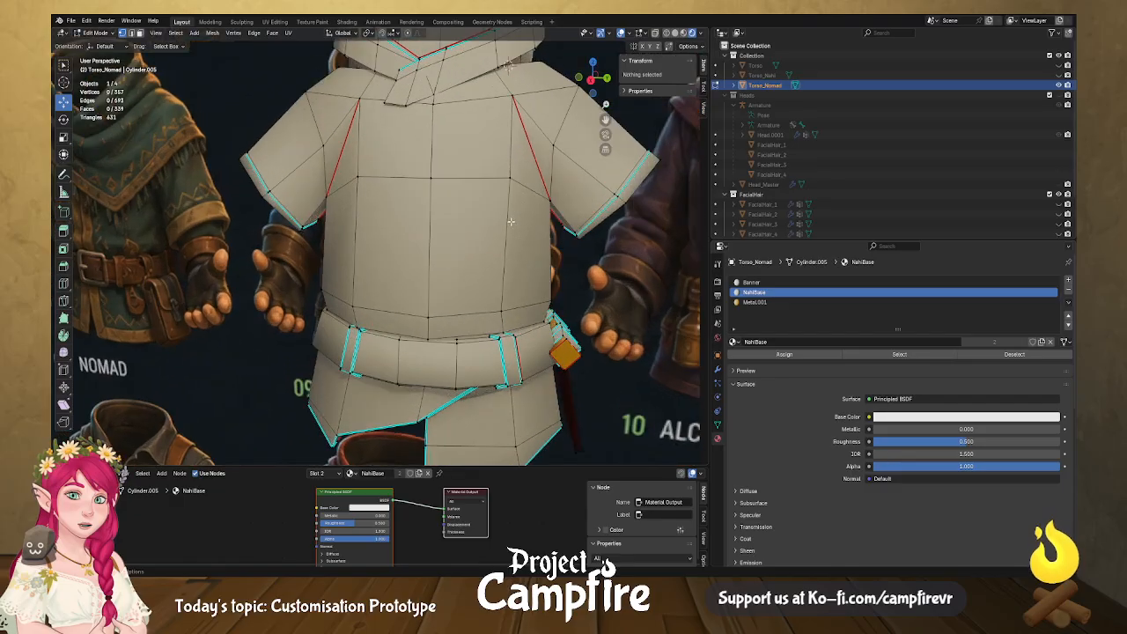
pyautogui.scroll(2, 587, 221)
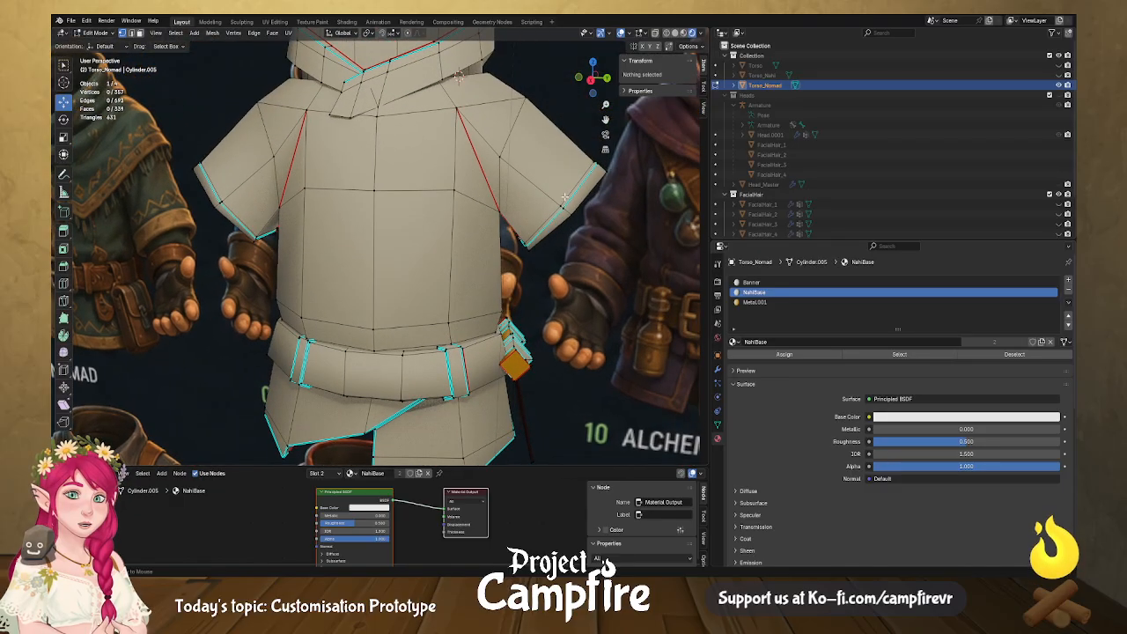
pyautogui.keyDown('alt'); pyautogui.click(565, 197); pyautogui.keyUp('alt')
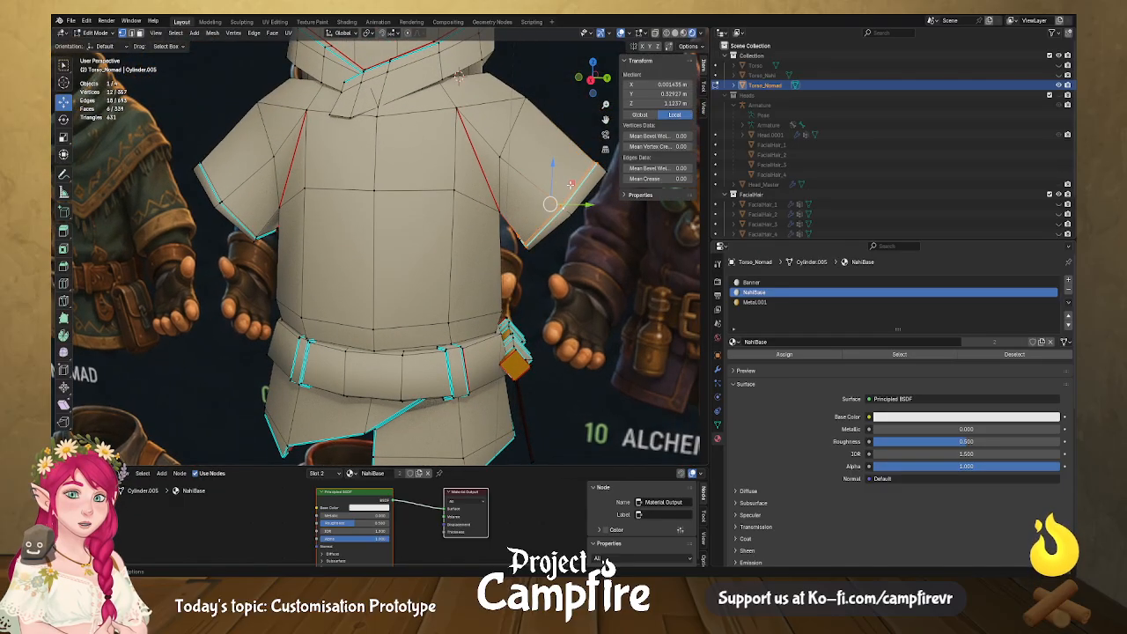
pyautogui.press('g')
pyautogui.hotkey('shift', 'x')
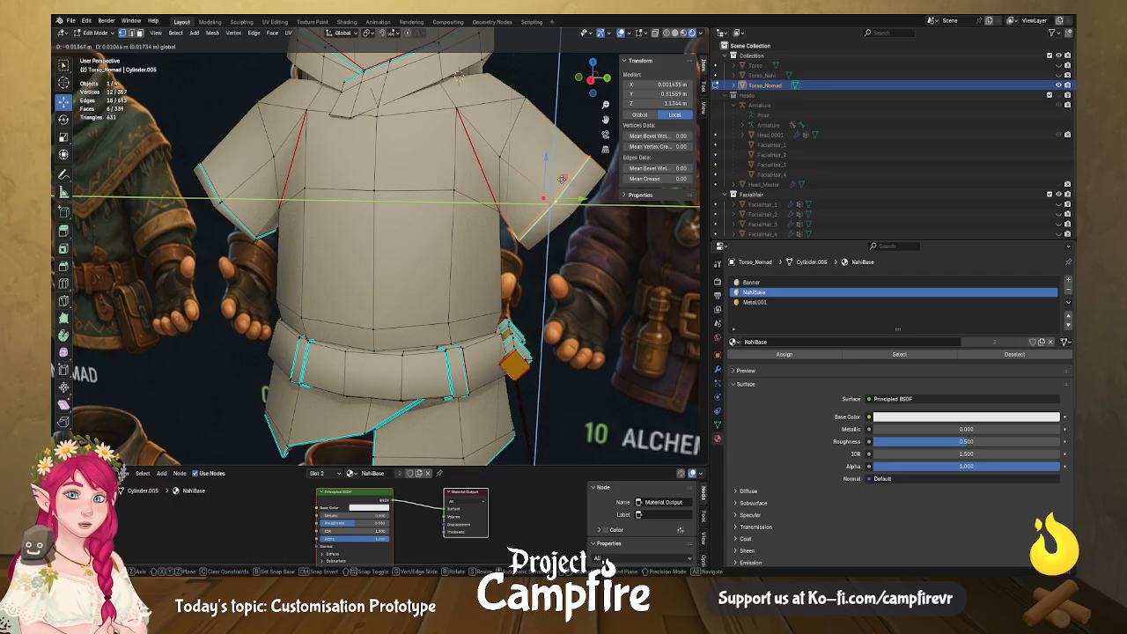
pyautogui.click(562, 179)
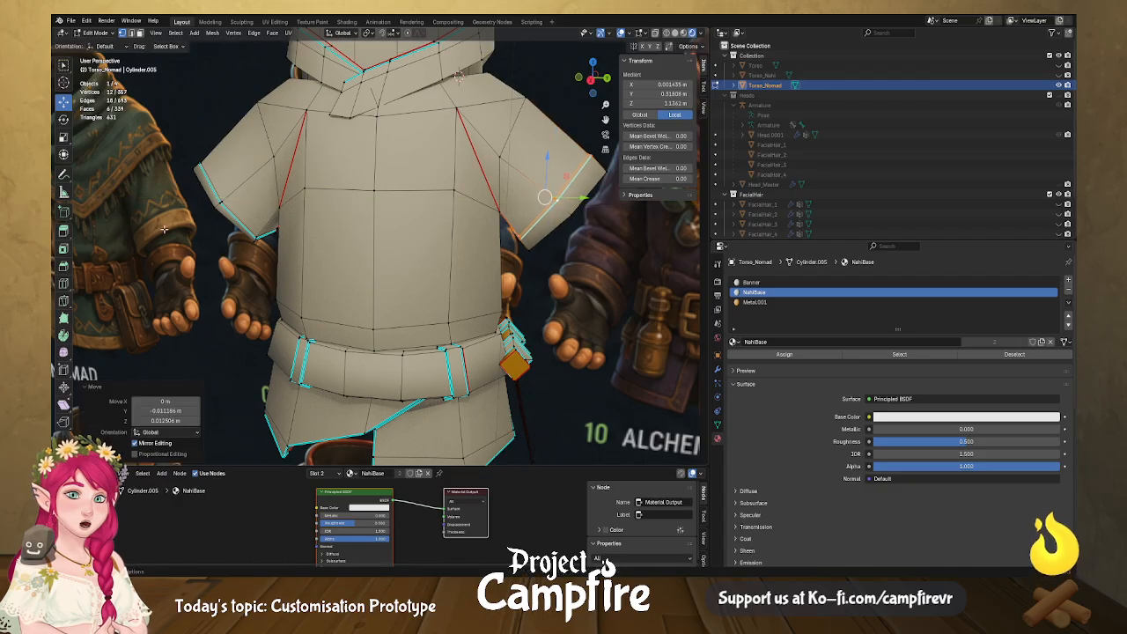
# Move the cuff edge loop of the opposite sleeve inward about 0.016 m and up about 0.012 m in the YZ plane.
pyautogui.click(227, 206)
pyautogui.press('g')
pyautogui.hotkey('shift', 'x')
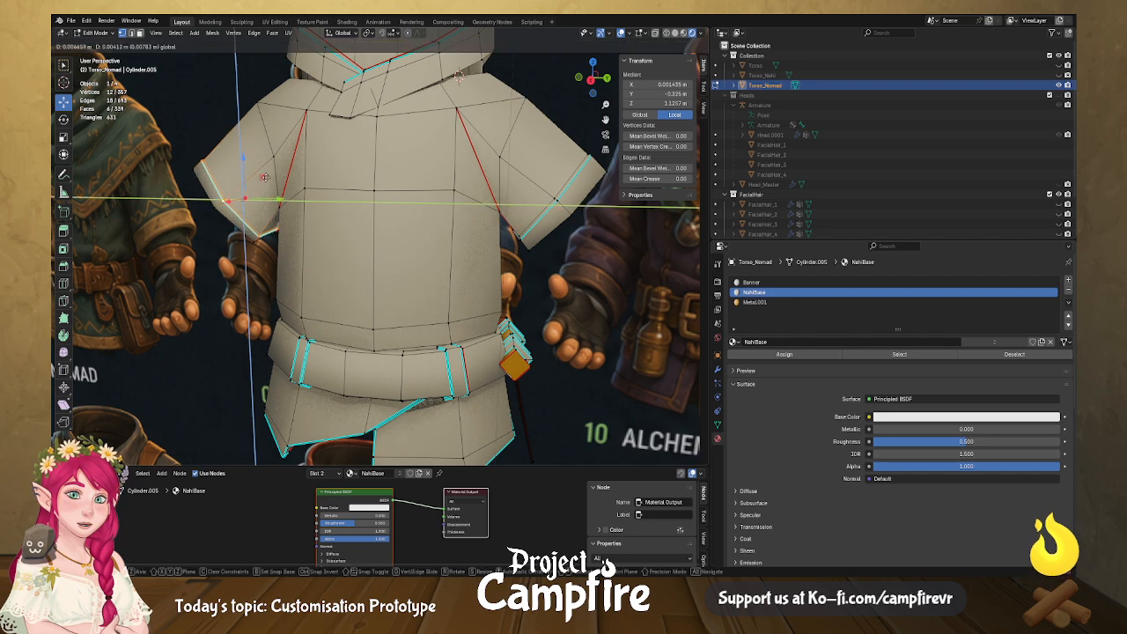
pyautogui.moveTo(269, 174); pyautogui.dragTo(269, 173)
# Move the two front vertices at the base of the collar about 0.006 m along X.
pyautogui.moveTo(273, 176); pyautogui.dragTo(393, 220, button='middle')
pyautogui.scroll(-1, 393, 220)
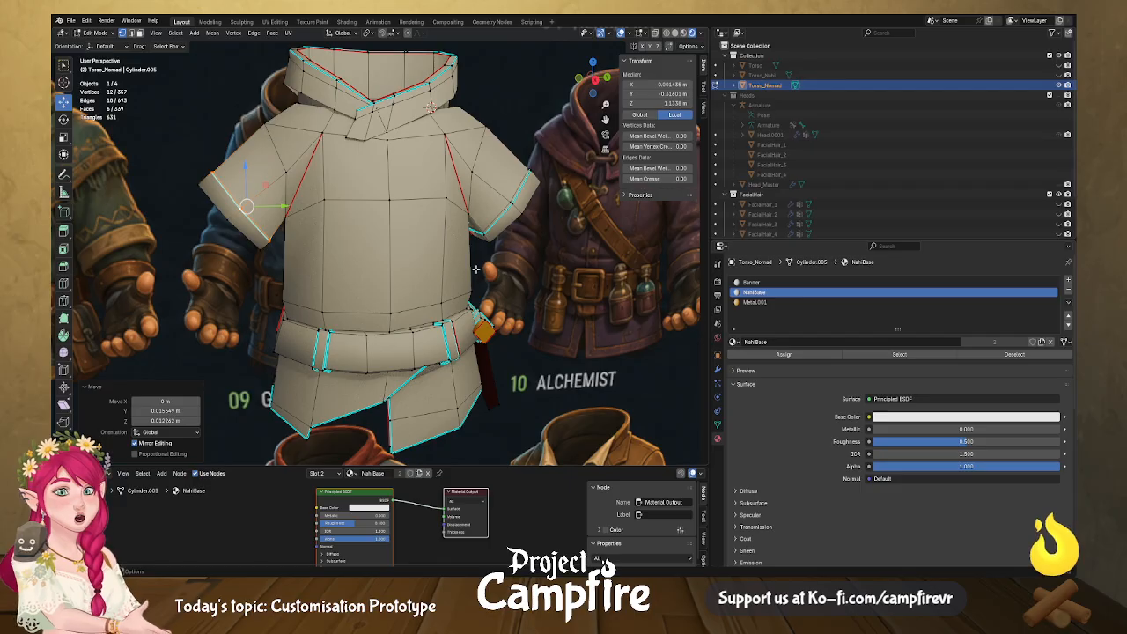
pyautogui.moveTo(478, 282); pyautogui.dragTo(381, 141, button='middle')
pyautogui.click(381, 141)
pyautogui.keyDown('shift'); pyautogui.rightClick(380, 141); pyautogui.keyUp('shift')
pyautogui.click(378, 136)
pyautogui.keyDown('shift'); pyautogui.click(382, 145); pyautogui.keyUp('shift')
pyautogui.moveTo(394, 156); pyautogui.dragTo(396, 158)
pyautogui.moveTo(396, 159); pyautogui.dragTo(366, 134, button='middle')
# Pull the two hidden edges of the skirt's front overlap down from beneath the belt and delete their vertices.
pyautogui.scroll(-4, 352, 141)
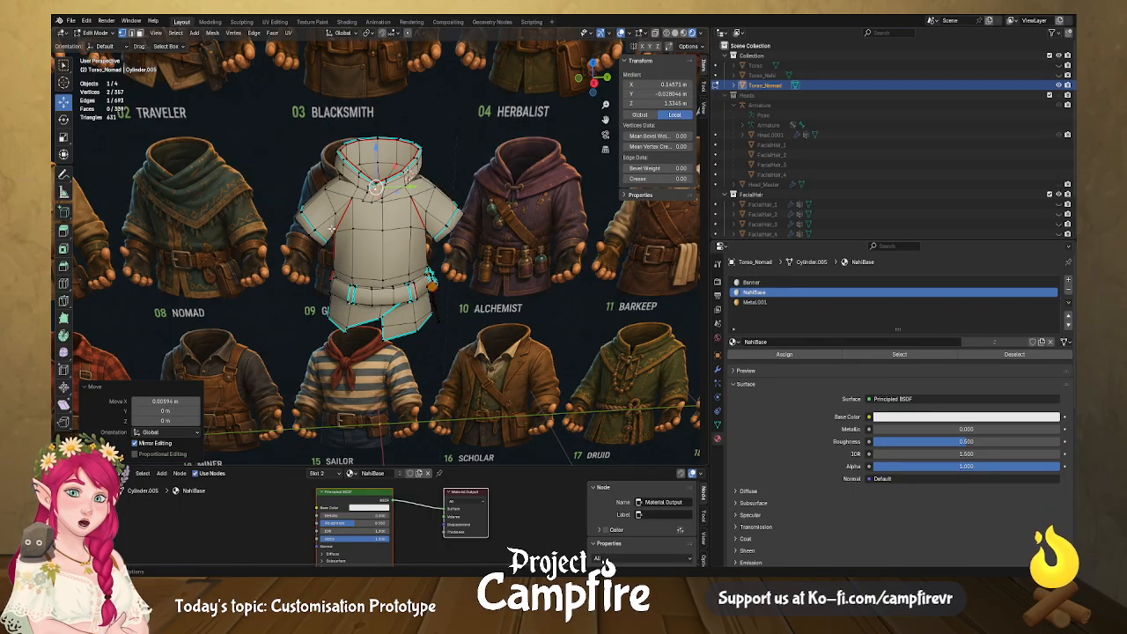
pyautogui.scroll(4, 403, 340)
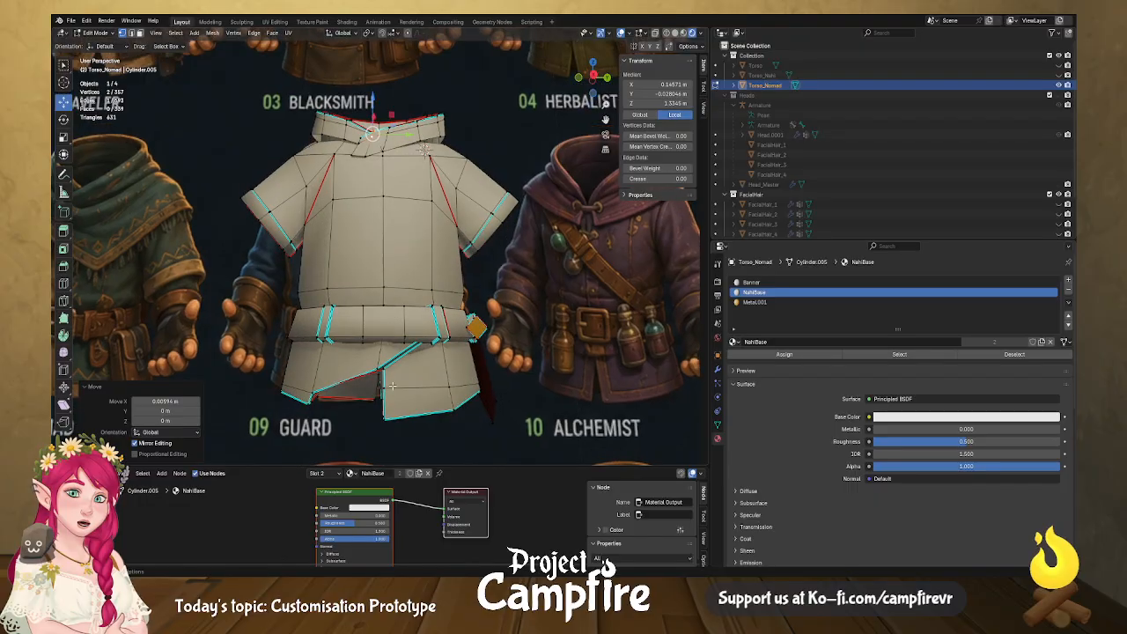
pyautogui.moveTo(381, 374); pyautogui.dragTo(409, 328, button='middle')
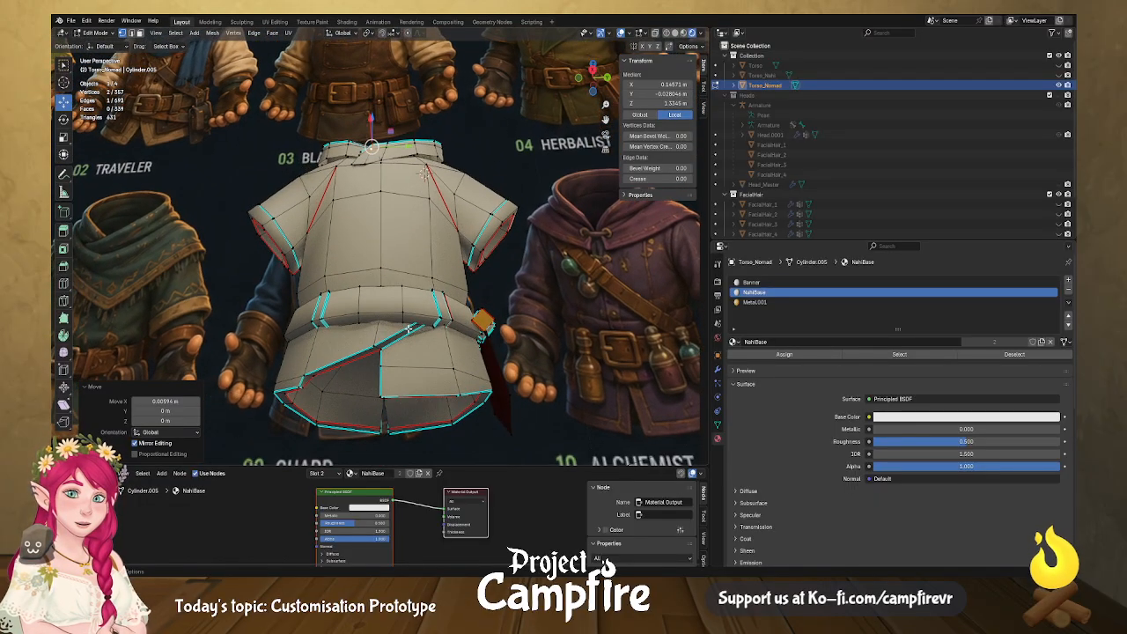
pyautogui.click(655, 33)
pyautogui.moveTo(487, 348); pyautogui.dragTo(450, 296, button='middle')
pyautogui.scroll(2, 431, 379)
pyautogui.scroll(5, 431, 379)
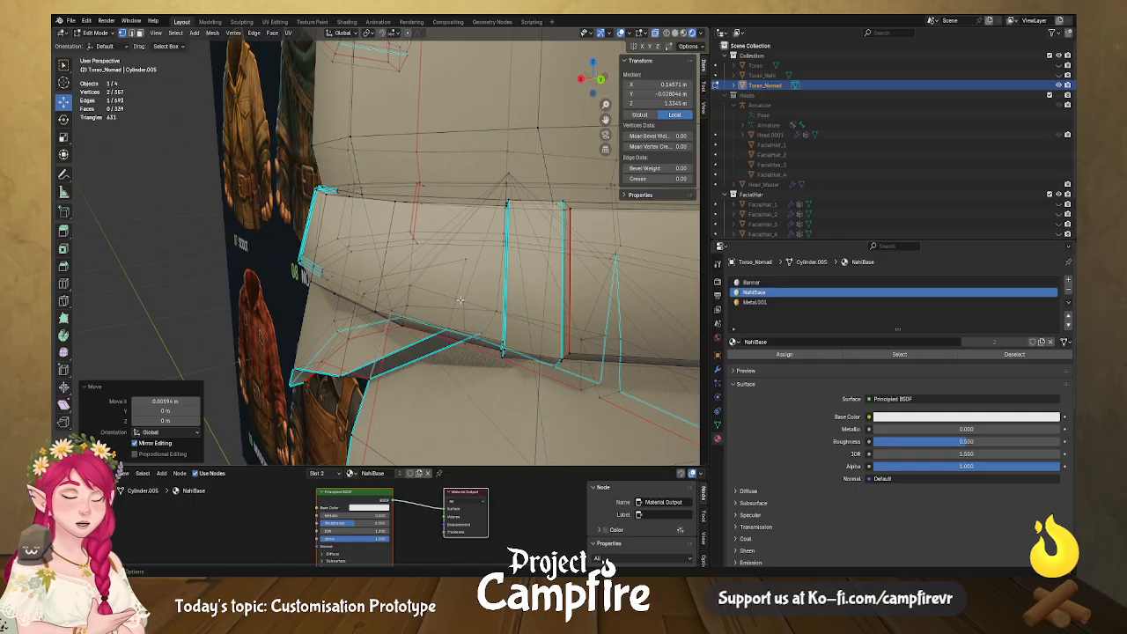
pyautogui.press('2')
pyautogui.click(457, 298)
pyautogui.keyDown('shift'); pyautogui.click(460, 286); pyautogui.keyUp('shift')
pyautogui.moveTo(467, 293); pyautogui.dragTo(507, 262, button='middle')
pyautogui.moveTo(498, 271); pyautogui.dragTo(489, 390)
pyautogui.scroll(-4, 490, 387)
pyautogui.moveTo(490, 386); pyautogui.dragTo(513, 322, button='middle')
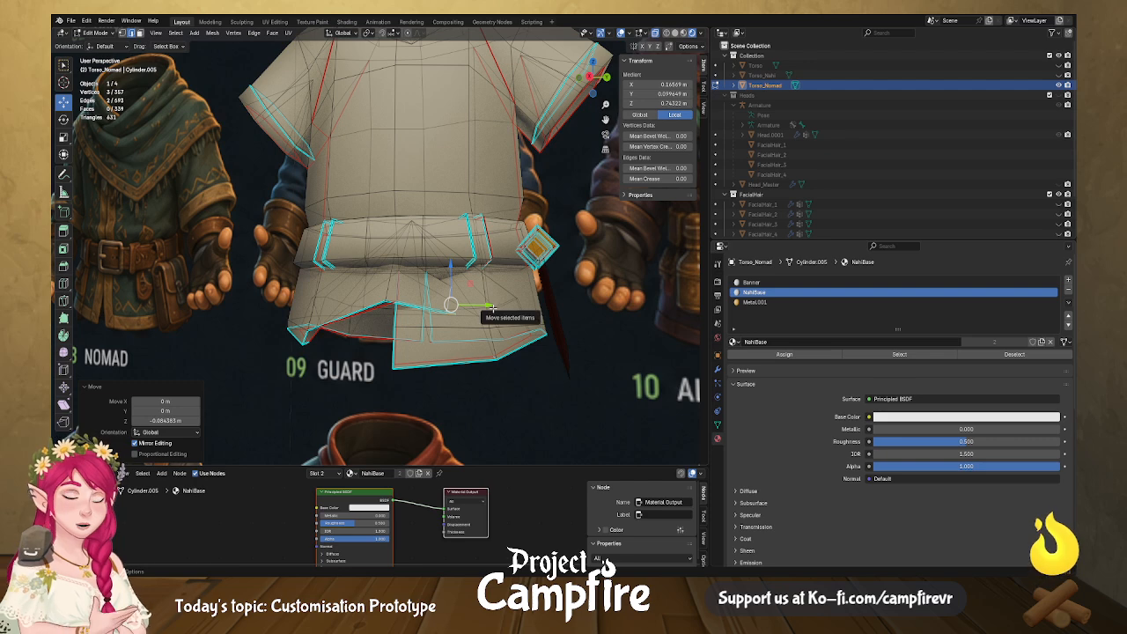
pyautogui.click(655, 32)
pyautogui.press('x')
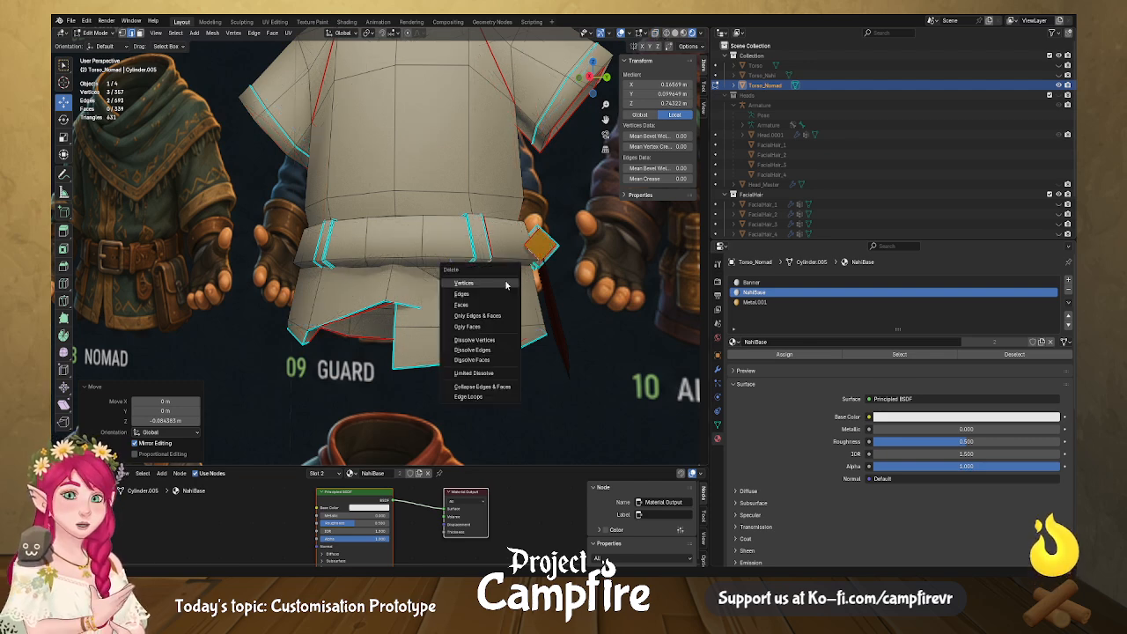
pyautogui.click(507, 284)
# Delete two faces of the skirt's front overlap below the belt in face select mode.
pyautogui.moveTo(506, 284); pyautogui.dragTo(381, 292, button='middle')
pyautogui.click(377, 280)
pyautogui.keyDown('shift'); pyautogui.click(386, 297); pyautogui.keyUp('shift')
pyautogui.press('3')
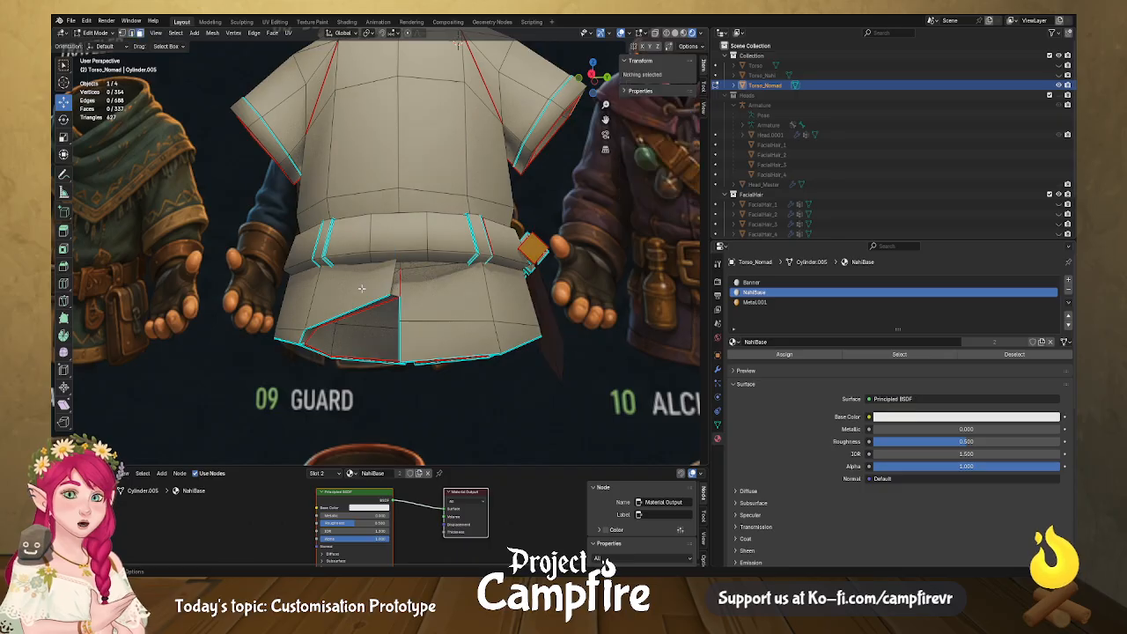
pyautogui.click(367, 288)
pyautogui.click(372, 303)
pyautogui.moveTo(372, 302)
pyautogui.mouseDown(button='middle')
pyautogui.moveTo(386, 288)
pyautogui.moveTo(392, 309)
pyautogui.mouseUp(button='middle')
pyautogui.press('x')
pyautogui.click(376, 312)
# Delete the two triangular overlap faces at the skirt's front opening and the leftover inner face behind them.
pyautogui.click(391, 297)
pyautogui.keyDown('shift'); pyautogui.click(375, 284); pyautogui.keyUp('shift')
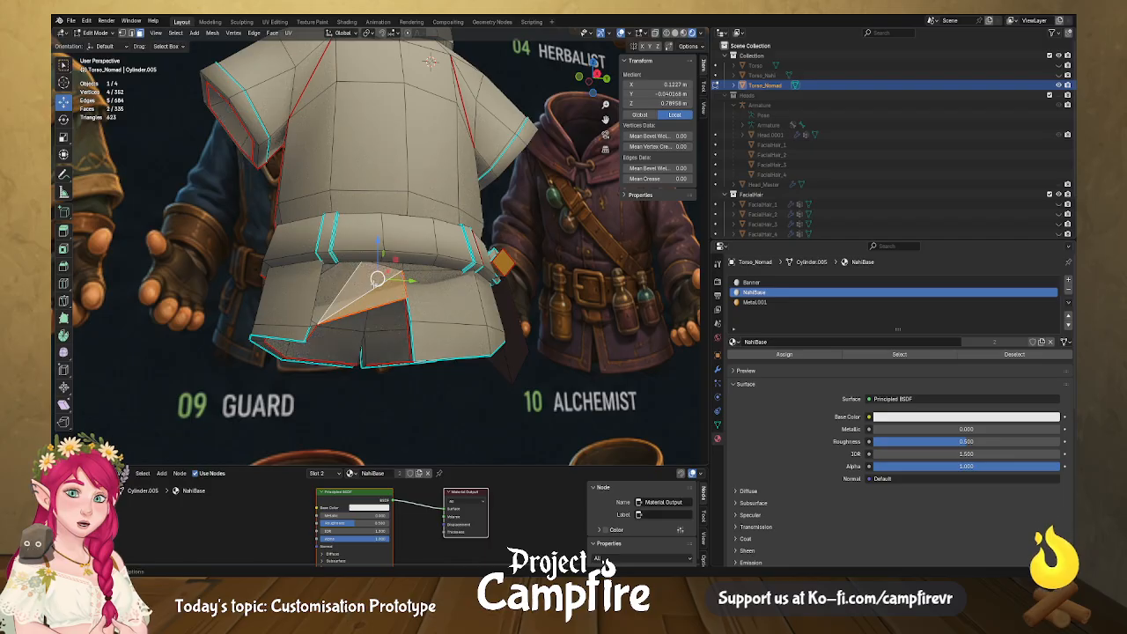
pyautogui.press('x')
pyautogui.click(373, 284)
pyautogui.moveTo(373, 284)
pyautogui.mouseDown(button='middle')
pyautogui.moveTo(410, 222)
pyautogui.moveTo(405, 244)
pyautogui.moveTo(378, 197)
pyautogui.moveTo(440, 390)
pyautogui.moveTo(379, 275)
pyautogui.mouseUp(button='middle')
pyautogui.click(371, 236)
pyautogui.press('x')
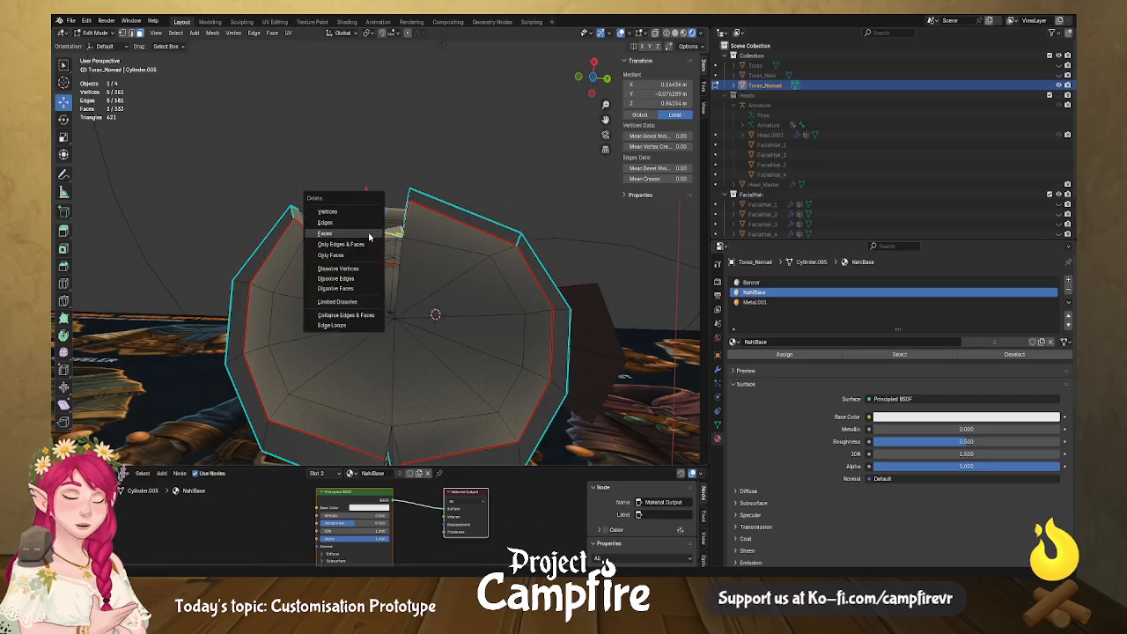
pyautogui.click(369, 232)
# Delete the inner lining face behind the front edge of the skirt flap.
pyautogui.moveTo(368, 231); pyautogui.dragTo(442, 303, button='middle')
pyautogui.scroll(4, 466, 296)
pyautogui.click(447, 314)
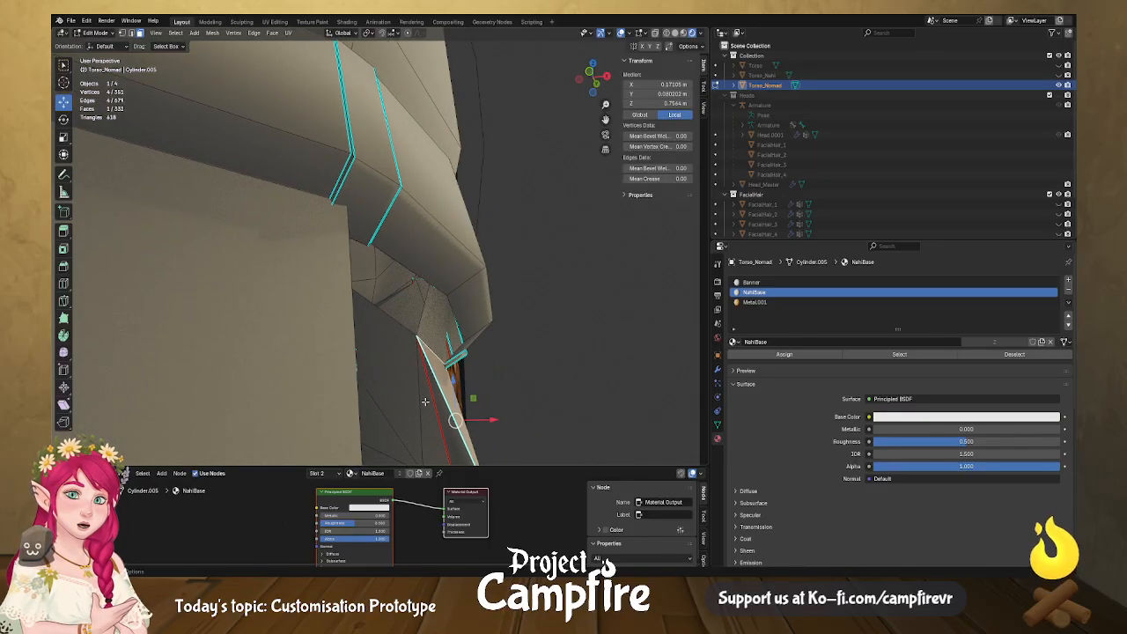
pyautogui.click(425, 402)
pyautogui.press('x')
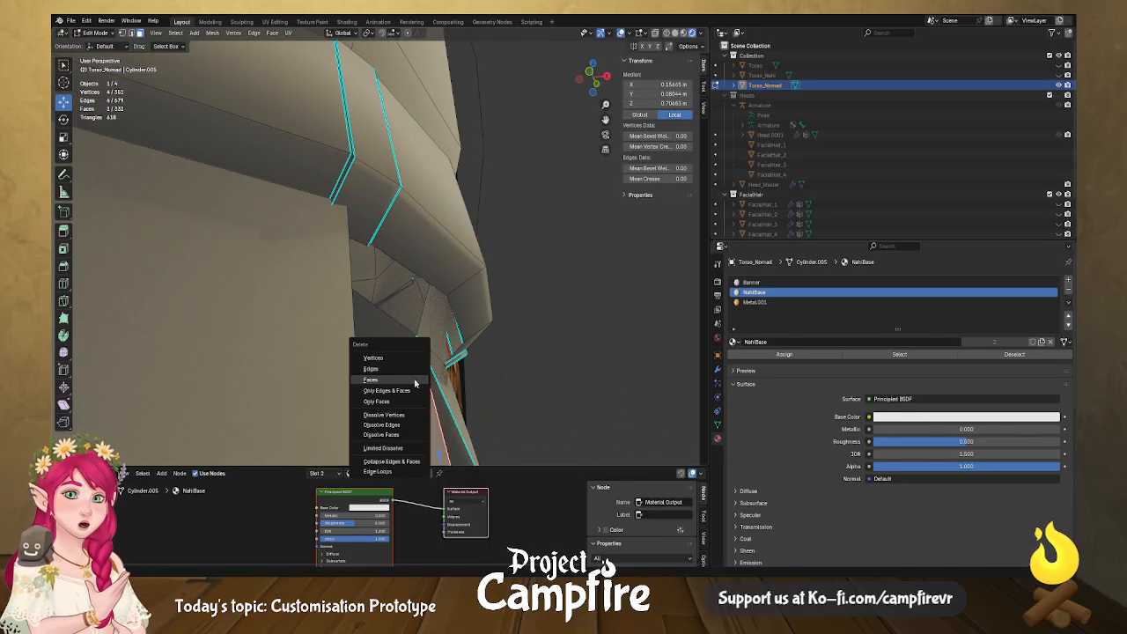
pyautogui.click(415, 380)
# Delete two more leftover inner faces behind the skirt's front opening.
pyautogui.click(407, 361)
pyautogui.moveTo(409, 364)
pyautogui.mouseDown(button='middle')
pyautogui.moveTo(402, 387)
pyautogui.moveTo(407, 362)
pyautogui.mouseUp(button='middle')
pyautogui.scroll(-4, 402, 387)
pyautogui.click(425, 323)
pyautogui.keyDown('shift'); pyautogui.click(403, 269); pyautogui.keyUp('shift')
pyautogui.moveTo(403, 269); pyautogui.dragTo(366, 320, button='middle')
pyautogui.press('x')
pyautogui.click(392, 280)
# Move the skirt flap's upper front corner vertex outward about 0.023 m along X, and nudge it along X once more.
pyautogui.moveTo(434, 291); pyautogui.dragTo(427, 290, button='middle')
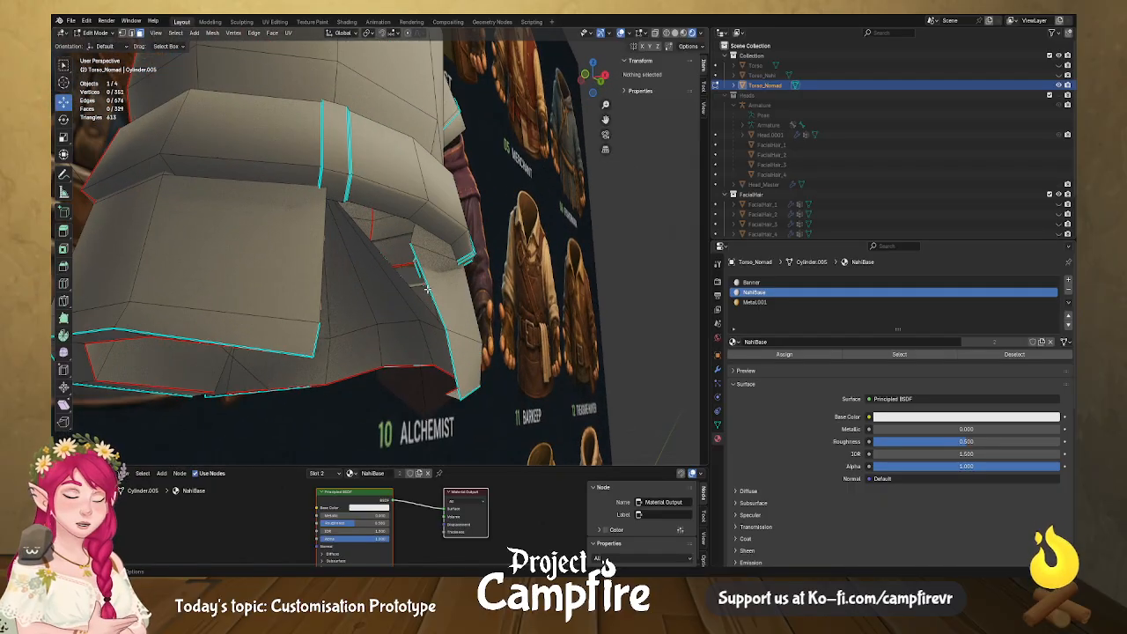
pyautogui.press('1')
pyautogui.click(412, 244)
pyautogui.moveTo(411, 242); pyautogui.dragTo(442, 277, button='middle')
pyautogui.moveTo(441, 238); pyautogui.dragTo(462, 239)
pyautogui.moveTo(476, 311); pyautogui.dragTo(459, 339, button='middle')
pyautogui.scroll(2, 467, 345)
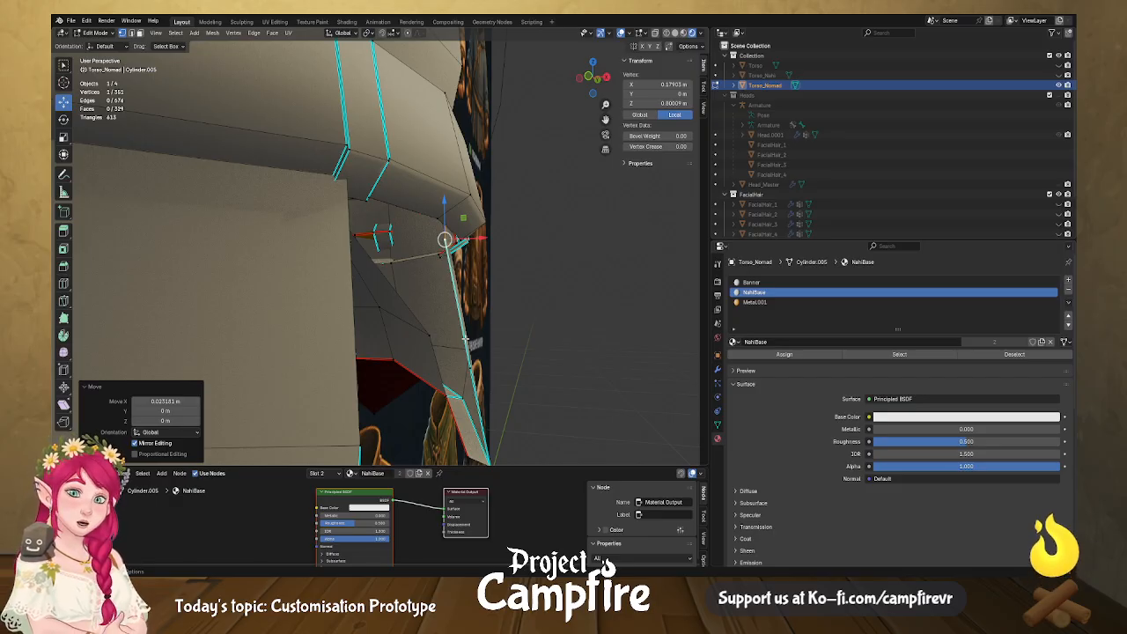
pyautogui.moveTo(538, 371); pyautogui.dragTo(501, 147, button='middle')
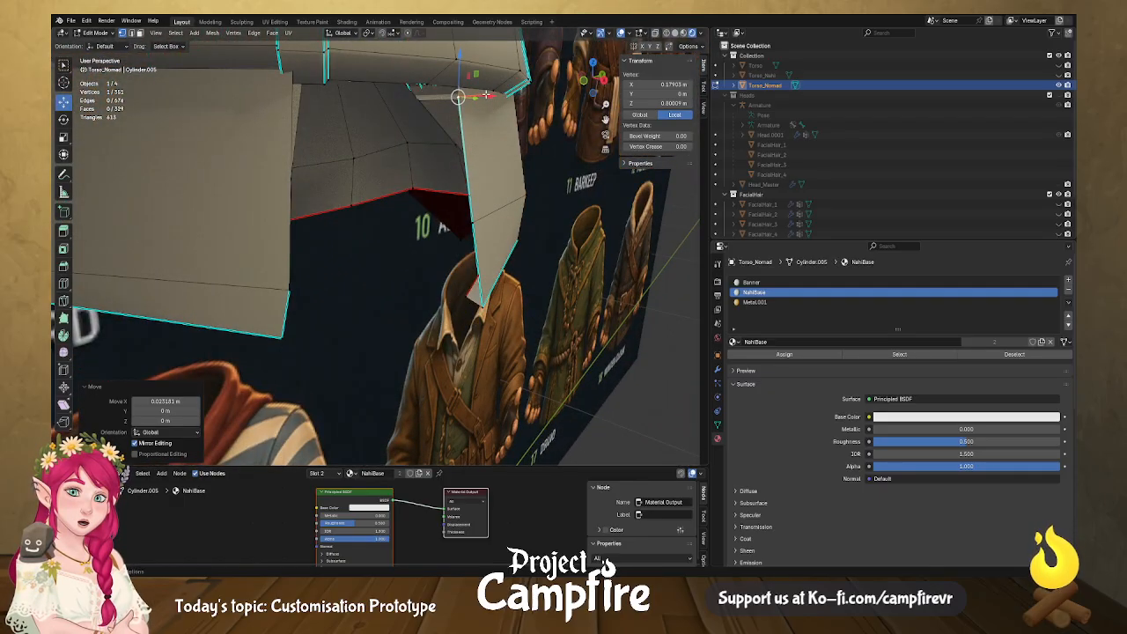
pyautogui.press('g')
pyautogui.press('x')
pyautogui.click(493, 99)
pyautogui.moveTo(493, 99); pyautogui.dragTo(467, 154, button='middle')
# Clear the sharp marking from the two vertical front edges of the skirt flap.
pyautogui.press('2')
pyautogui.click(411, 214)
pyautogui.keyDown('shift'); pyautogui.click(412, 281); pyautogui.keyUp('shift')
pyautogui.keyDown('shift'); pyautogui.moveTo(414, 301); pyautogui.dragTo(424, 250, button='middle'); pyautogui.keyUp('shift')
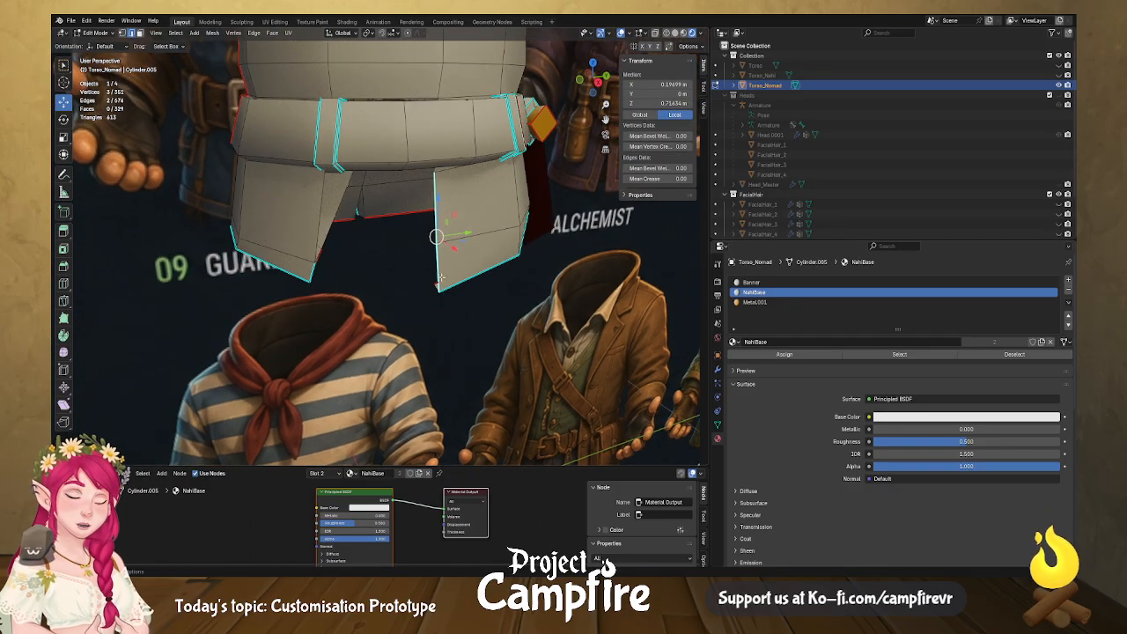
pyautogui.press('x')
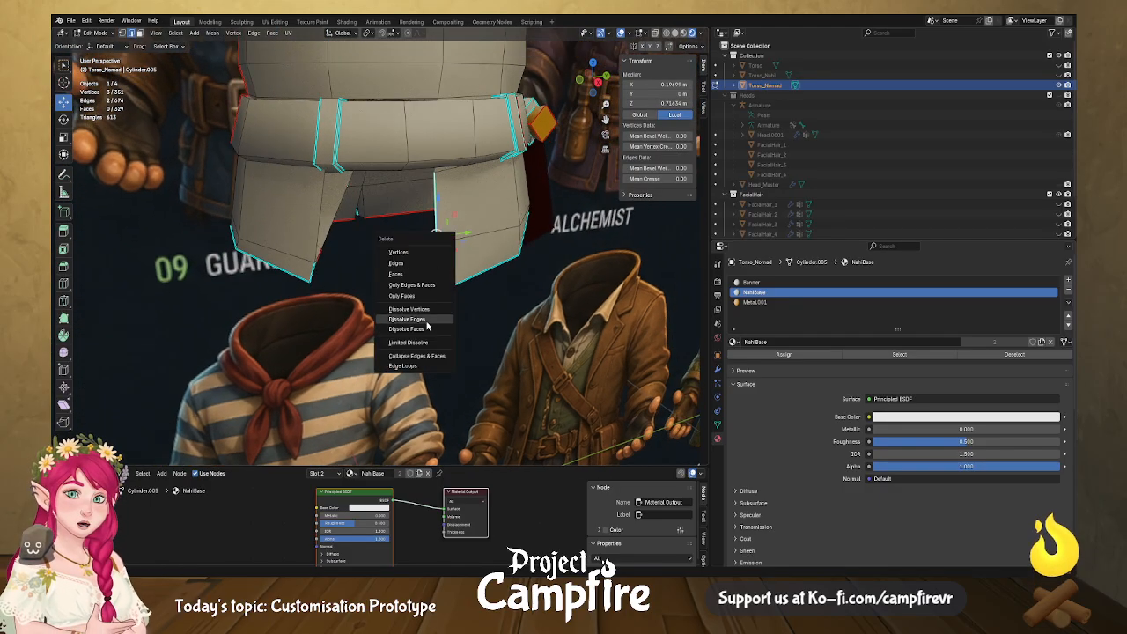
pyautogui.press('Escape')
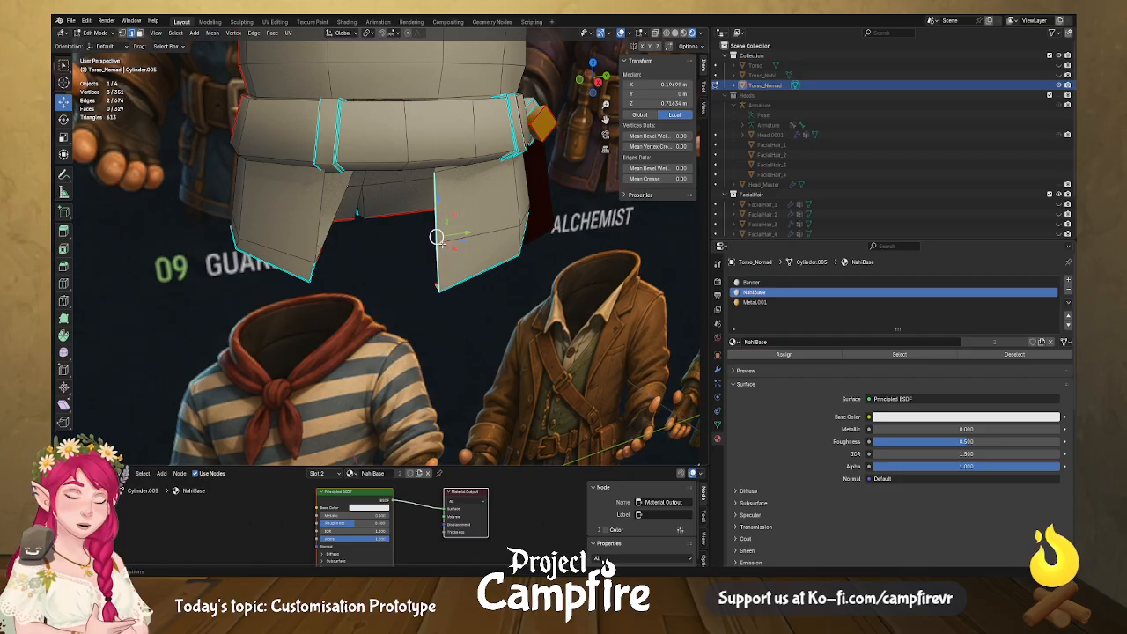
pyautogui.hotkey('ctrl', 'e')
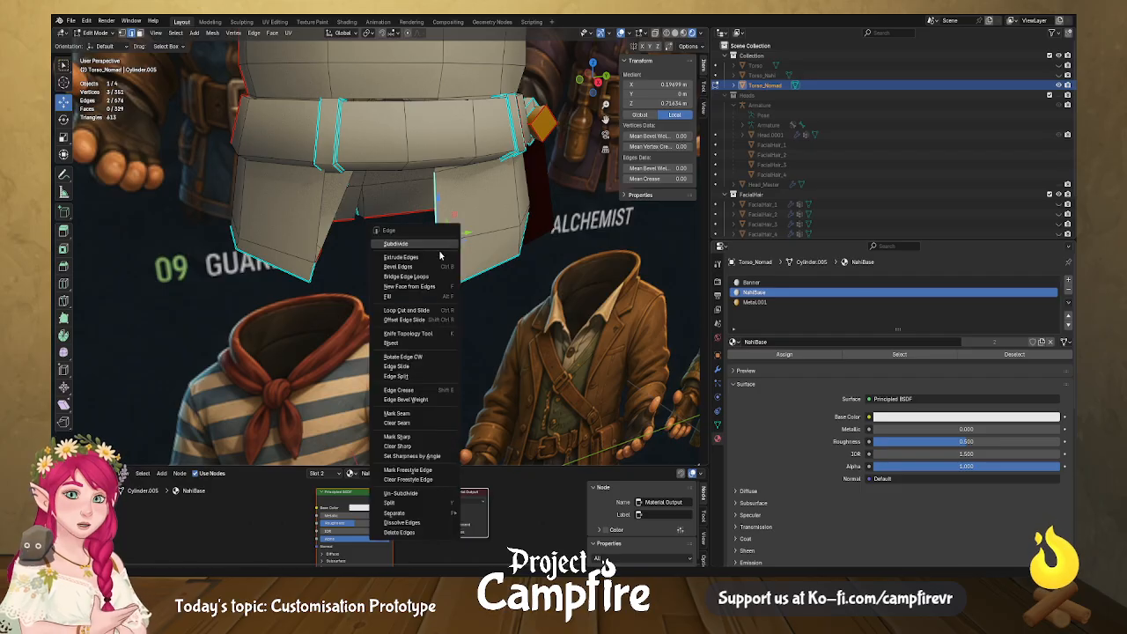
pyautogui.click(429, 414)
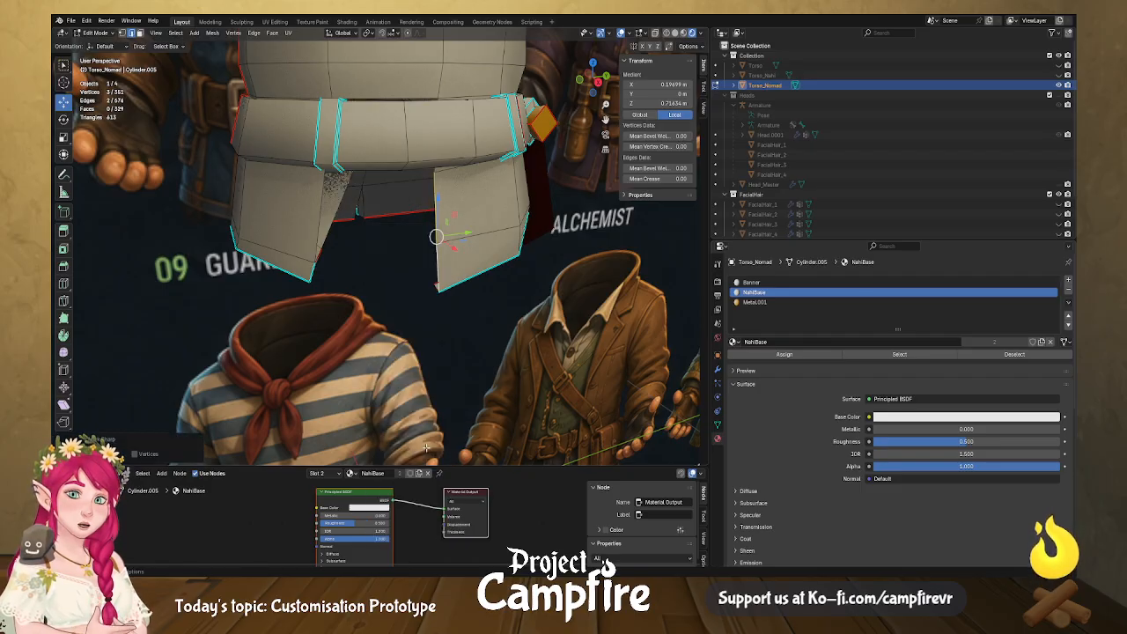
# Delete the small leftover face at the lower front corner of the opposite skirt flap.
pyautogui.moveTo(457, 329); pyautogui.dragTo(301, 244, button='middle')
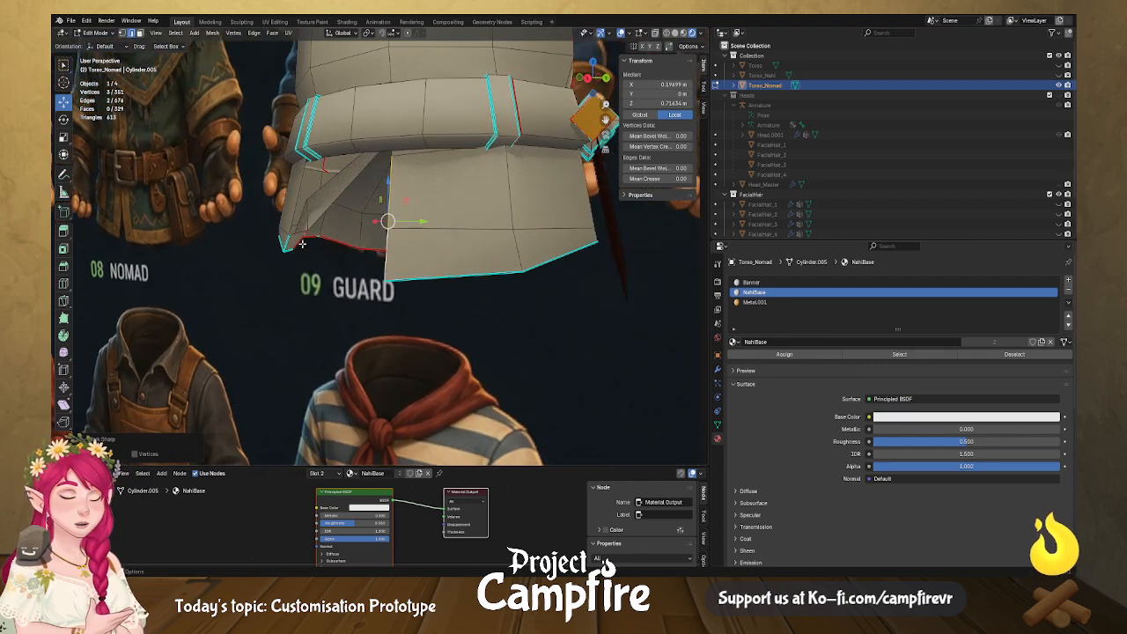
pyautogui.click(294, 239)
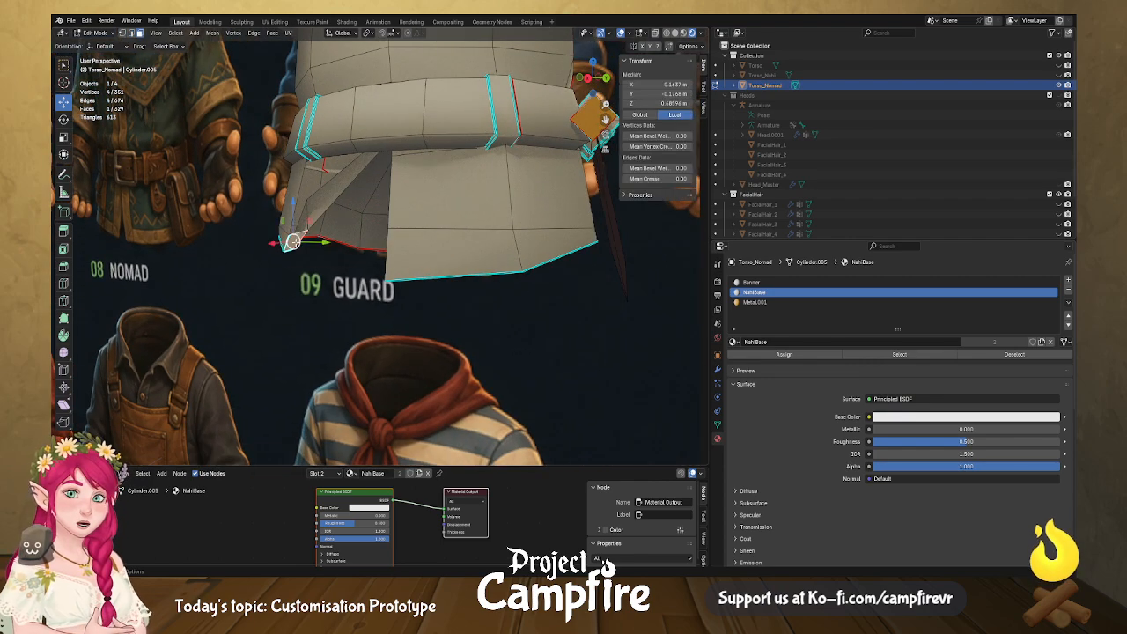
pyautogui.press('x')
pyautogui.click(295, 242)
pyautogui.moveTo(318, 292); pyautogui.dragTo(315, 268, button='middle')
pyautogui.scroll(-3, 372, 292)
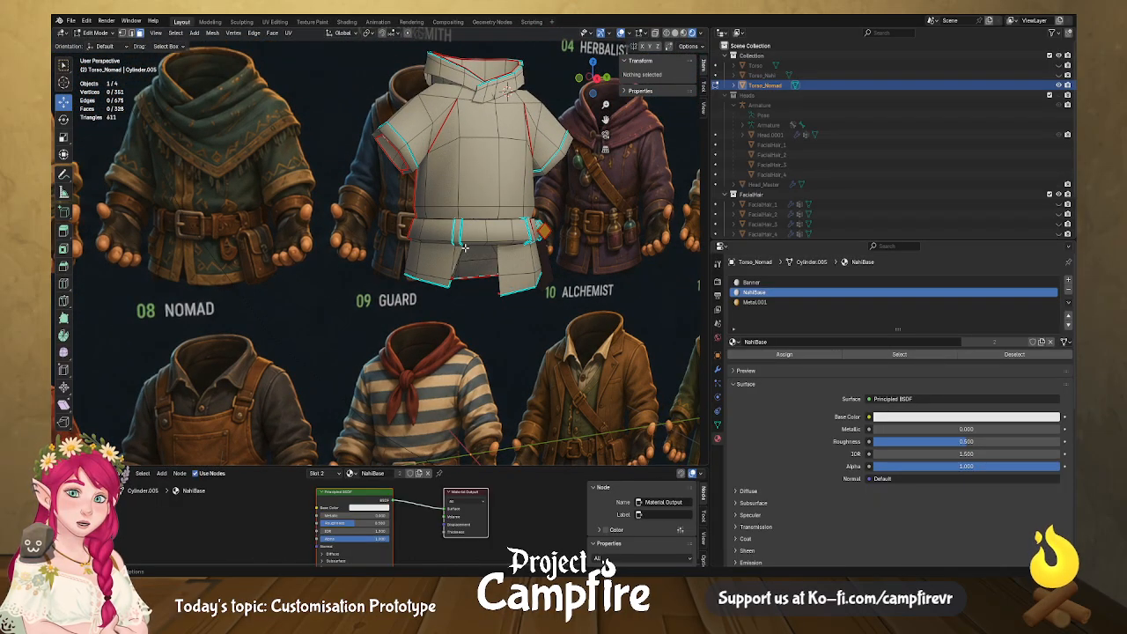
pyautogui.moveTo(449, 295); pyautogui.dragTo(434, 295, button='middle')
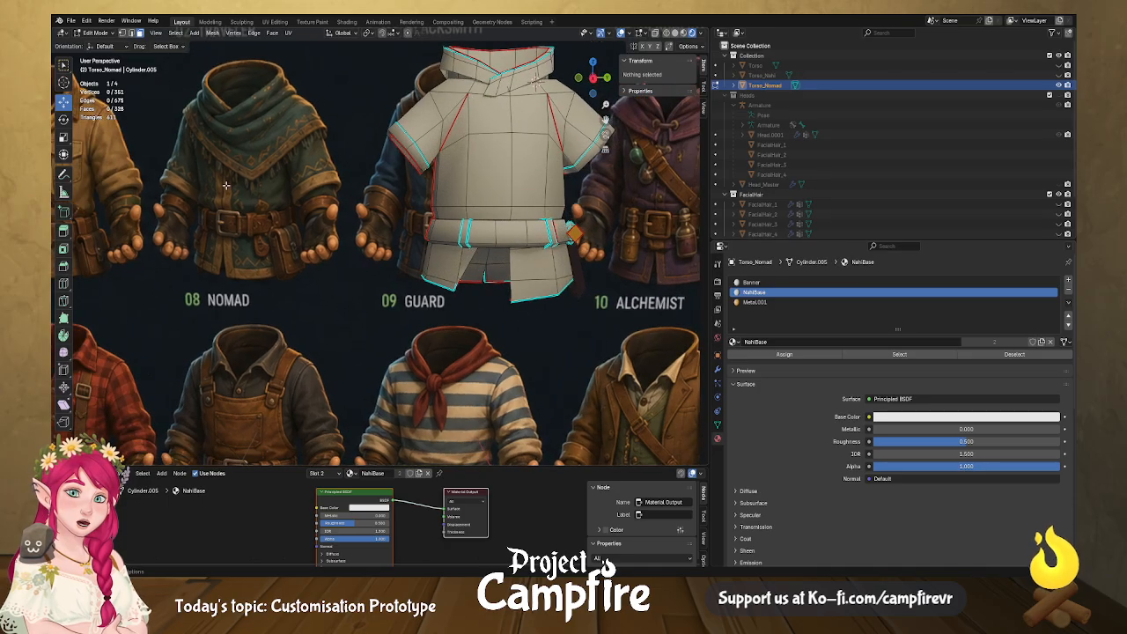
pyautogui.scroll(-1, 509, 174)
pyautogui.scroll(2, 438, 259)
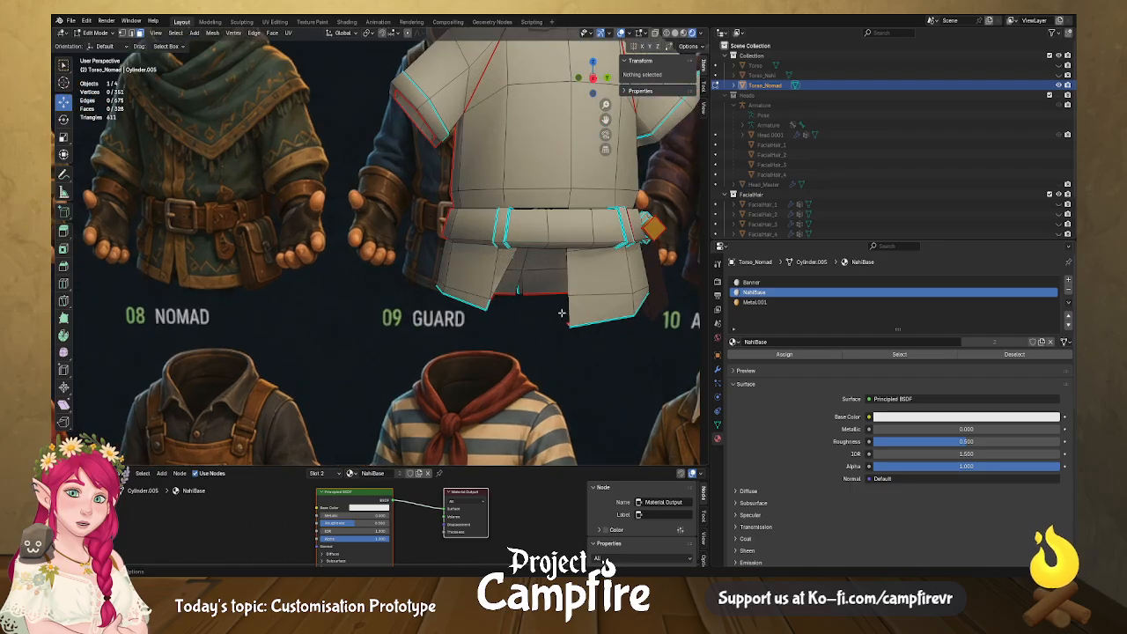
pyautogui.moveTo(576, 275); pyautogui.dragTo(608, 263, button='middle')
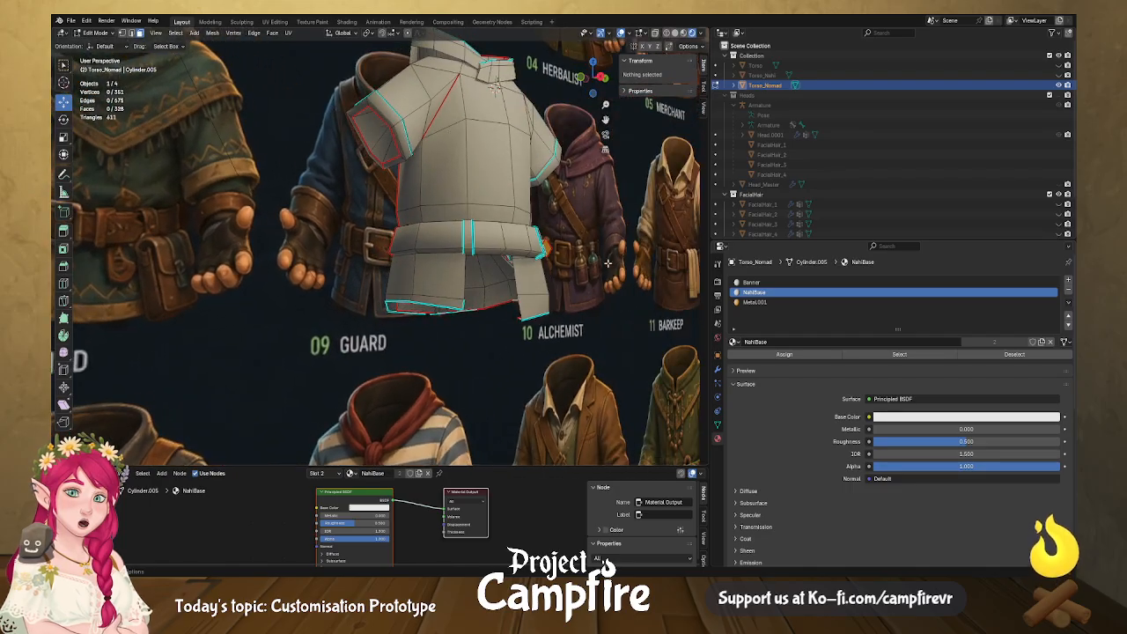
# Extrude the four edges along the front skirt flap's open vertical side about 0.13 m across the opening along negative Y.
pyautogui.click(528, 274)
pyautogui.scroll(3, 532, 276)
pyautogui.moveTo(532, 276); pyautogui.dragTo(642, 251, button='middle')
pyautogui.keyDown('shift'); pyautogui.moveTo(643, 251); pyautogui.dragTo(568, 312, button='middle'); pyautogui.keyUp('shift')
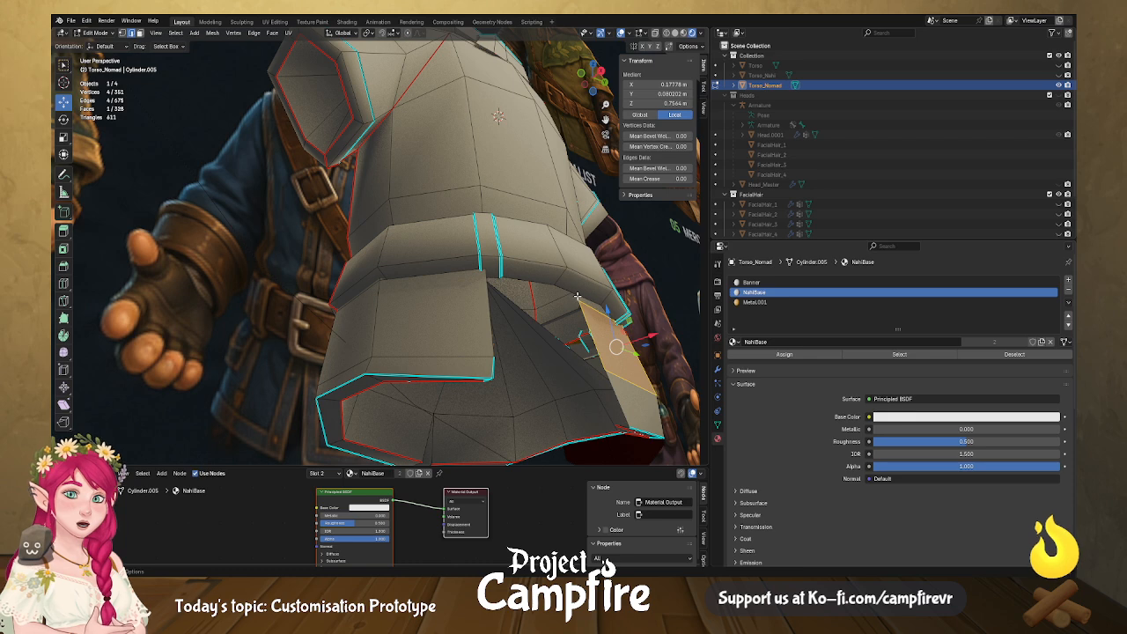
pyautogui.click(579, 300)
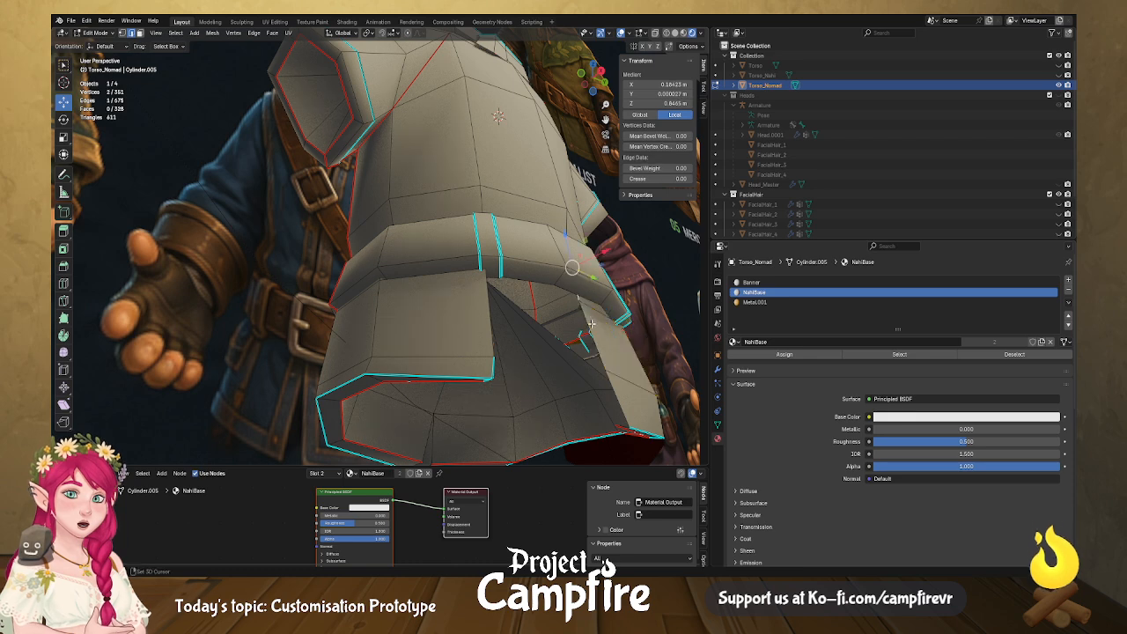
pyautogui.click(642, 428)
pyautogui.moveTo(649, 430); pyautogui.dragTo(471, 338, button='middle')
pyautogui.click(467, 342)
pyautogui.keyDown('shift'); pyautogui.click(470, 343); pyautogui.keyUp('shift')
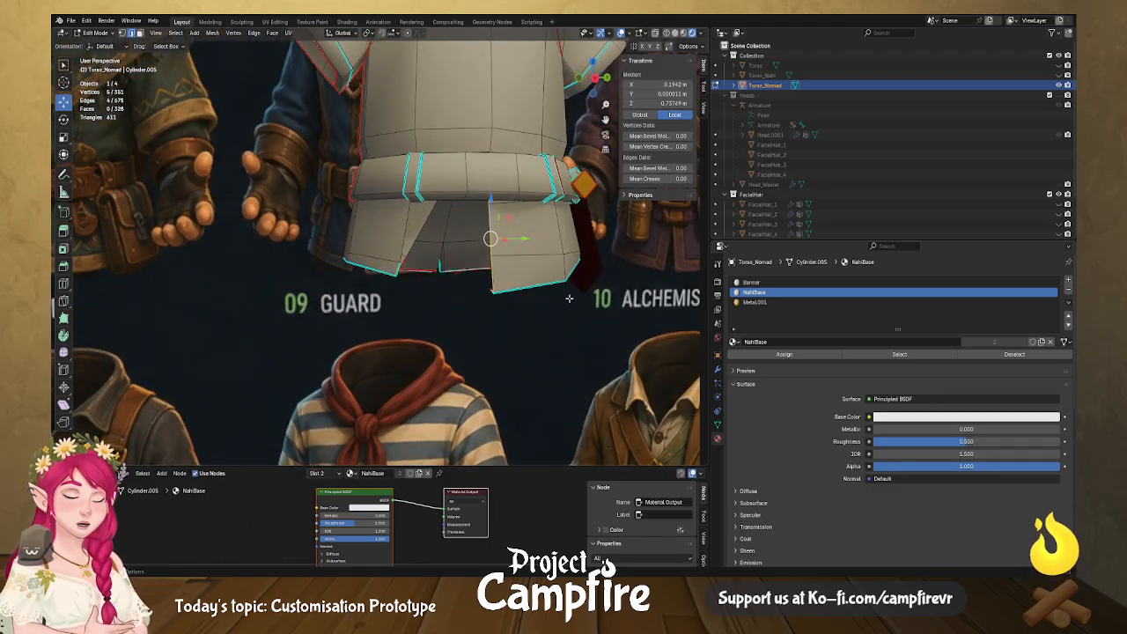
pyautogui.press('g')
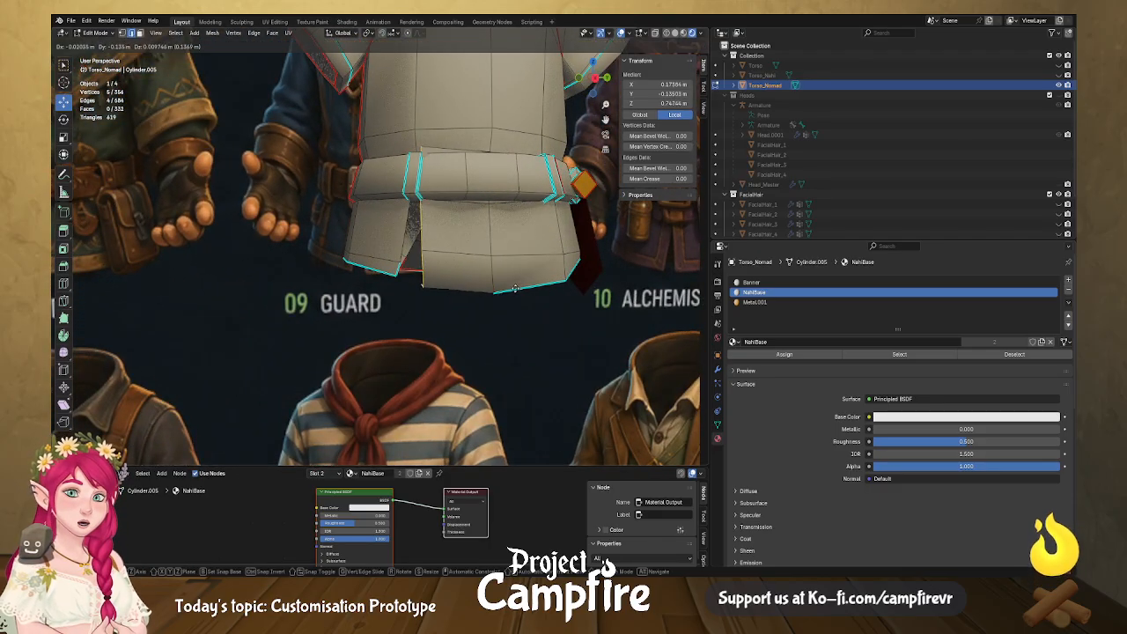
pyautogui.click(518, 296)
# Move the extruded flap edges inward about 0.009 m along X.
pyautogui.moveTo(565, 334); pyautogui.dragTo(473, 277, button='middle')
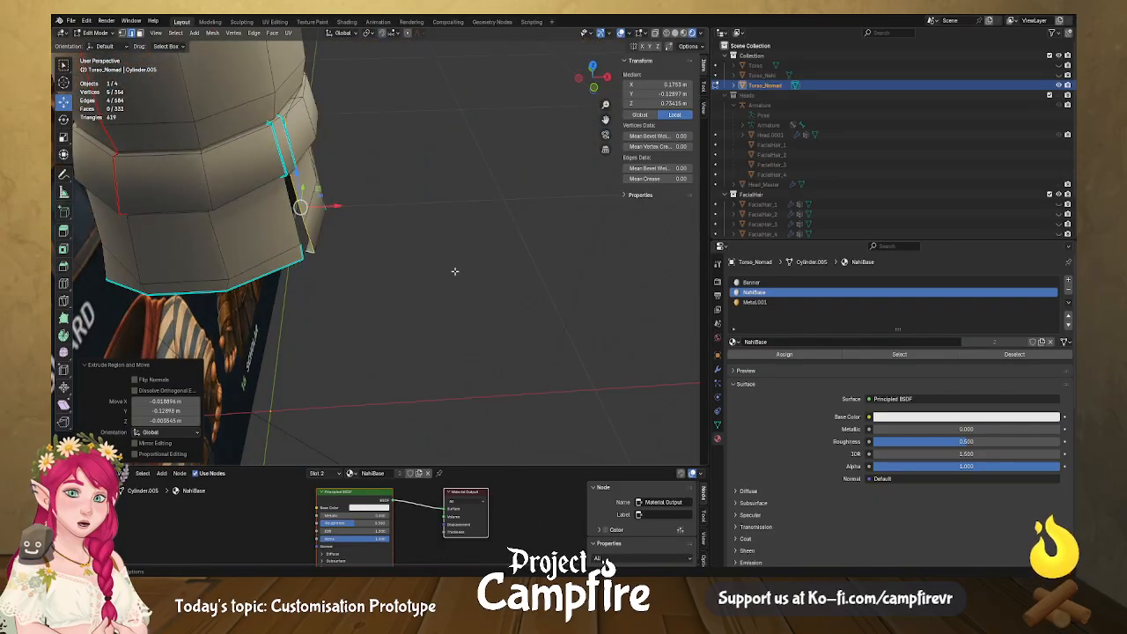
pyautogui.press('g')
pyautogui.press('x')
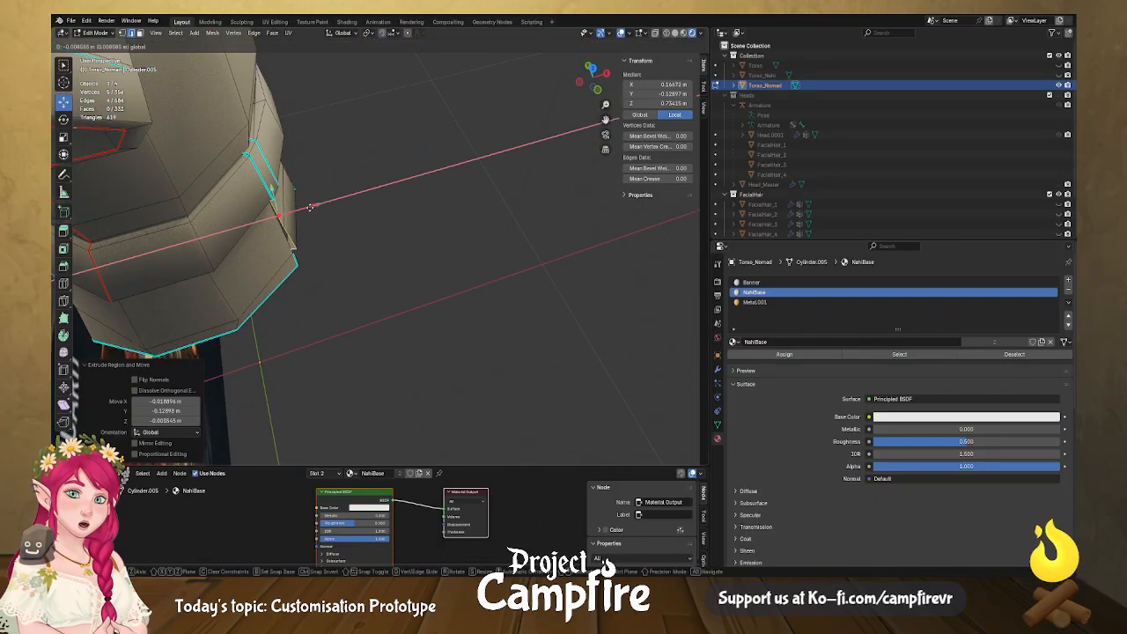
pyautogui.moveTo(310, 207); pyautogui.dragTo(310, 208)
pyautogui.moveTo(378, 225); pyautogui.dragTo(295, 151, button='middle')
# Merge the extruded flap's upper corner vertices at center with the adjacent skirt vertices under the belt loop.
pyautogui.scroll(3, 295, 151)
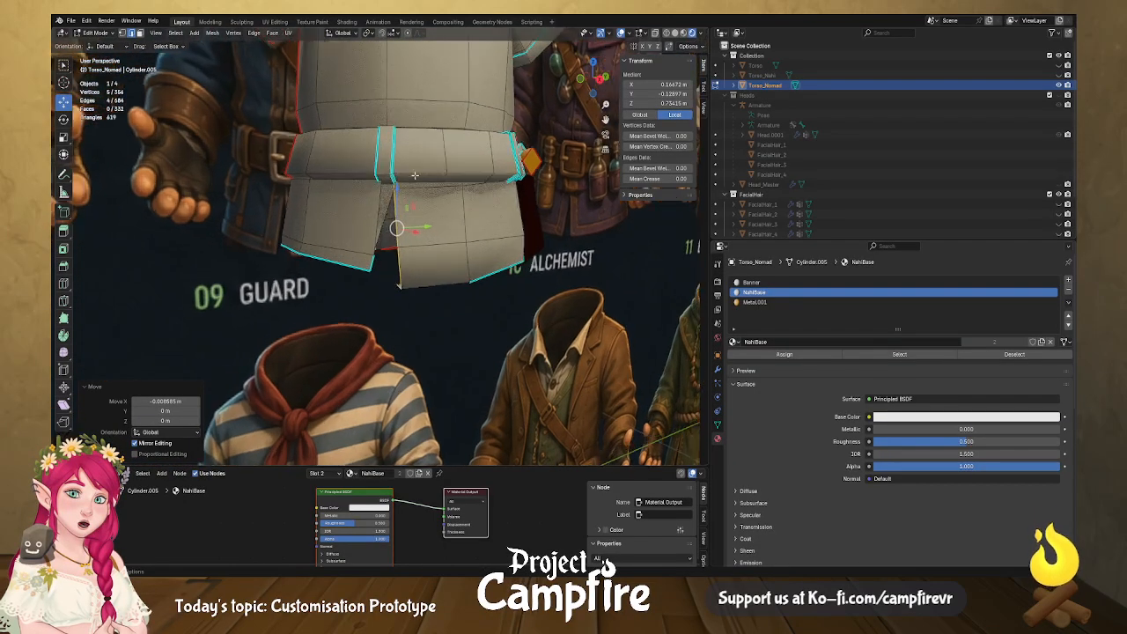
pyautogui.keyDown('shift'); pyautogui.moveTo(420, 142); pyautogui.dragTo(285, 260, button='middle'); pyautogui.keyUp('shift')
pyautogui.scroll(4, 407, 325)
pyautogui.moveTo(359, 213); pyautogui.dragTo(377, 192, button='middle')
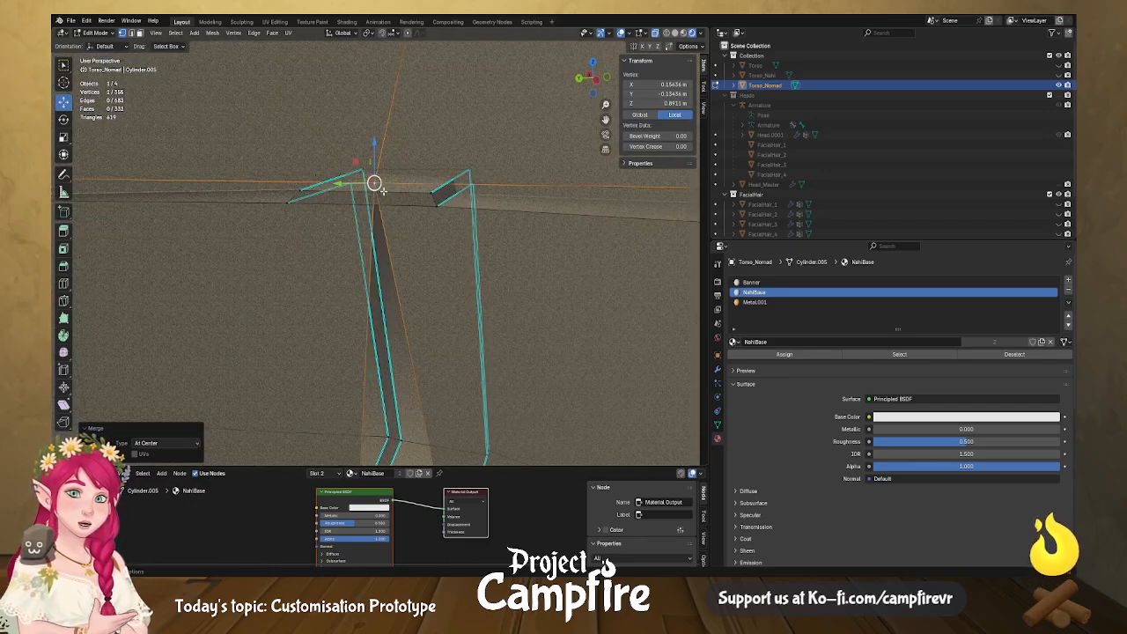
pyautogui.moveTo(435, 339); pyautogui.dragTo(398, 80, button='middle')
pyautogui.moveTo(370, 318); pyautogui.dragTo(392, 335, button='middle')
pyautogui.scroll(-3, 327, 329)
pyautogui.scroll(3, 329, 324)
pyautogui.click(321, 333)
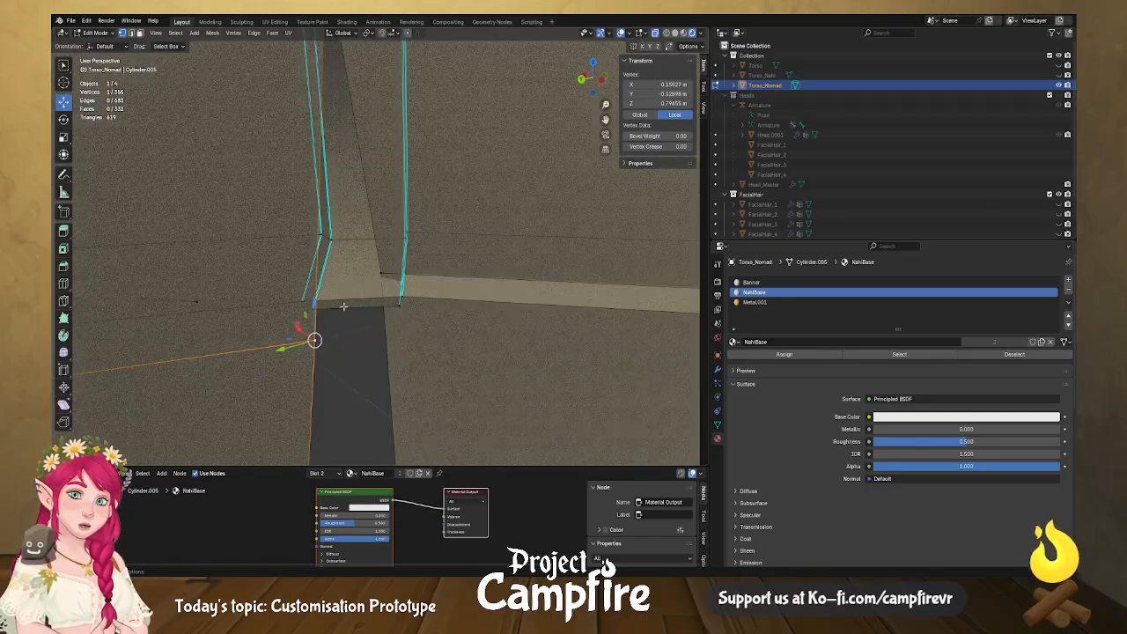
pyautogui.press('m')
pyautogui.click(385, 271)
pyautogui.scroll(-10, 385, 271)
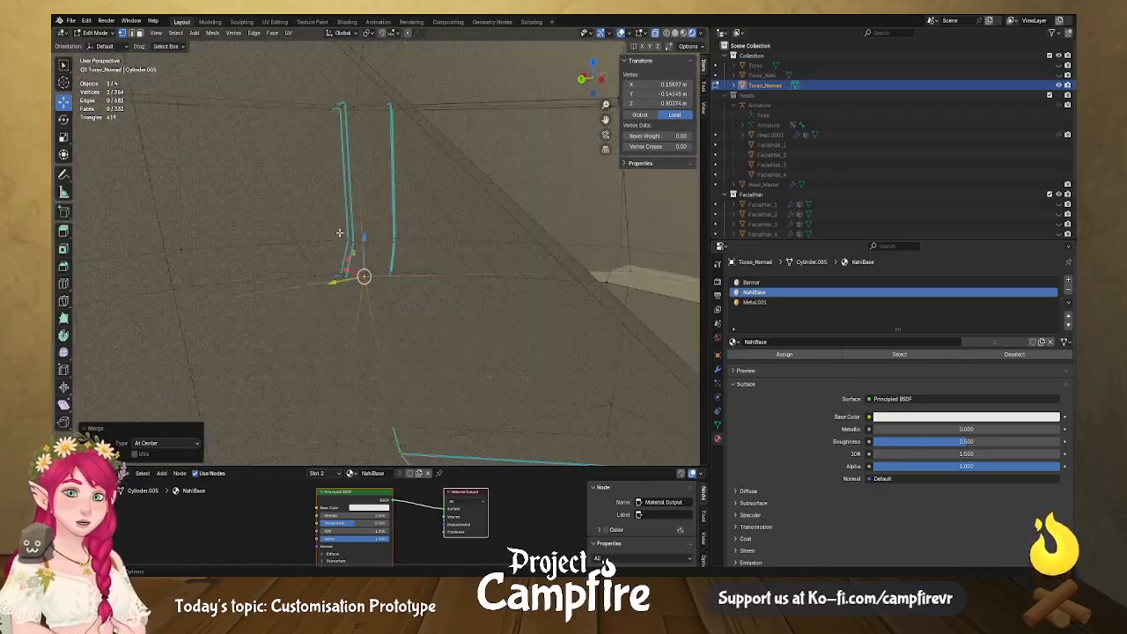
# Turn off X-ray display and move the front flap's upper middle vertex outward about 0.006 m along X.
pyautogui.moveTo(519, 258); pyautogui.dragTo(499, 231, button='middle')
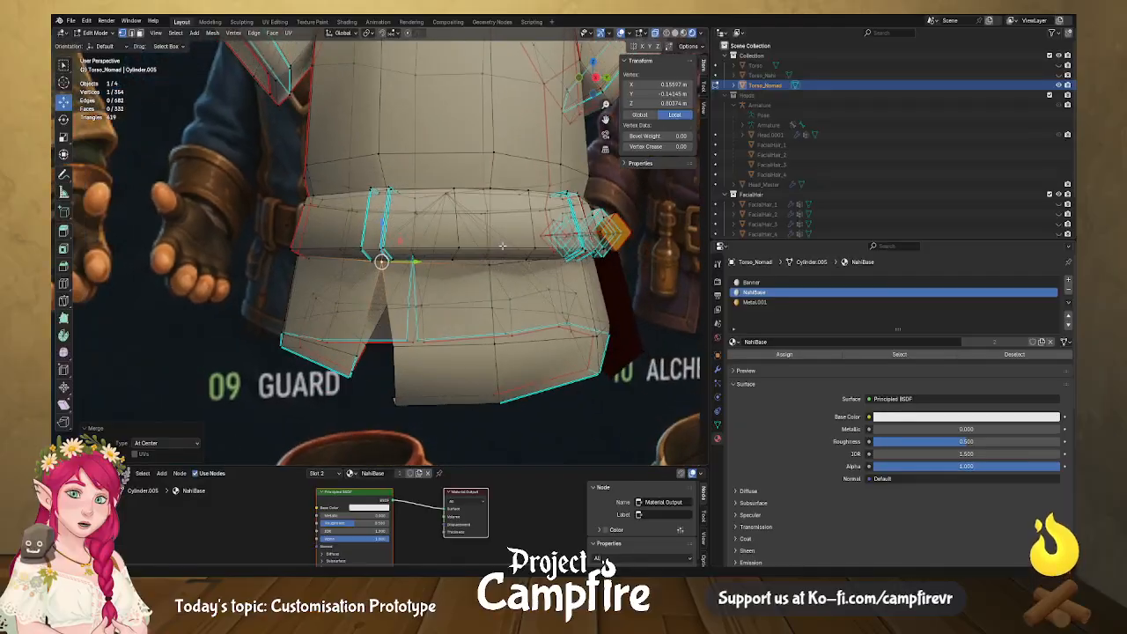
pyautogui.scroll(-3, 480, 255)
pyautogui.moveTo(462, 278); pyautogui.dragTo(193, 258, button='middle')
pyautogui.moveTo(404, 312); pyautogui.dragTo(374, 265, button='middle')
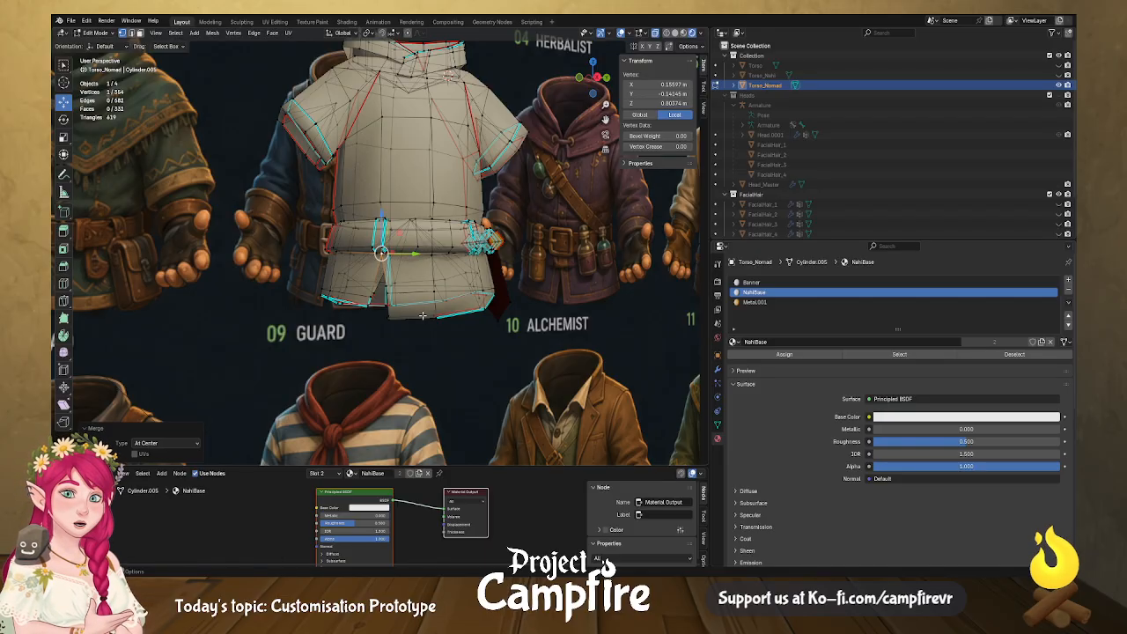
pyautogui.moveTo(423, 314); pyautogui.dragTo(476, 312, button='middle')
pyautogui.moveTo(489, 351); pyautogui.dragTo(458, 341, button='middle')
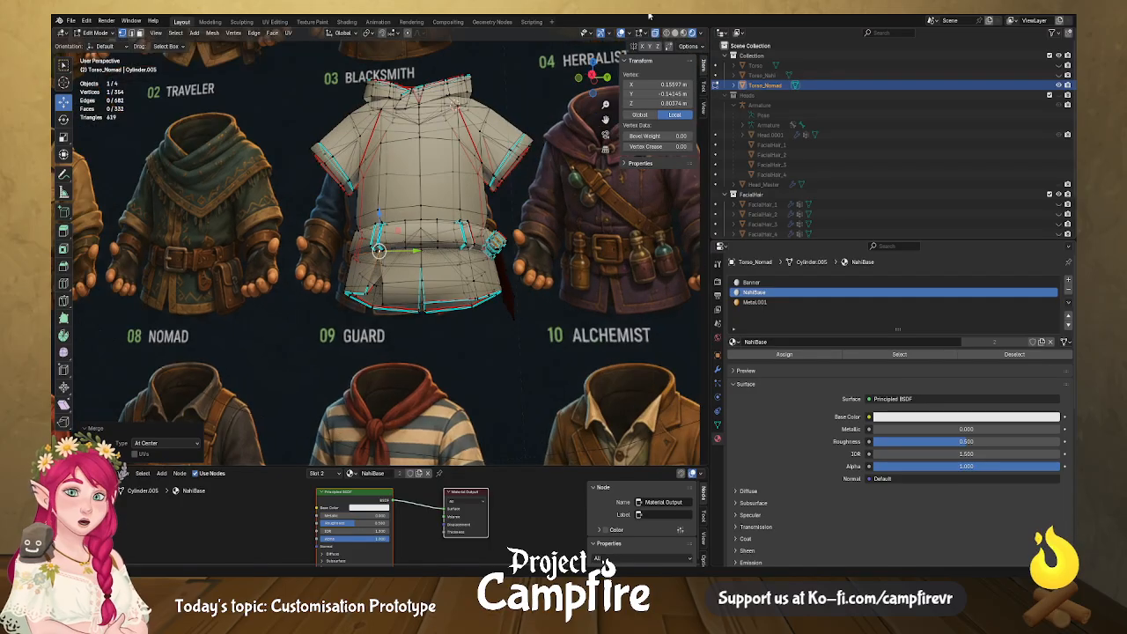
pyautogui.scroll(6, 429, 341)
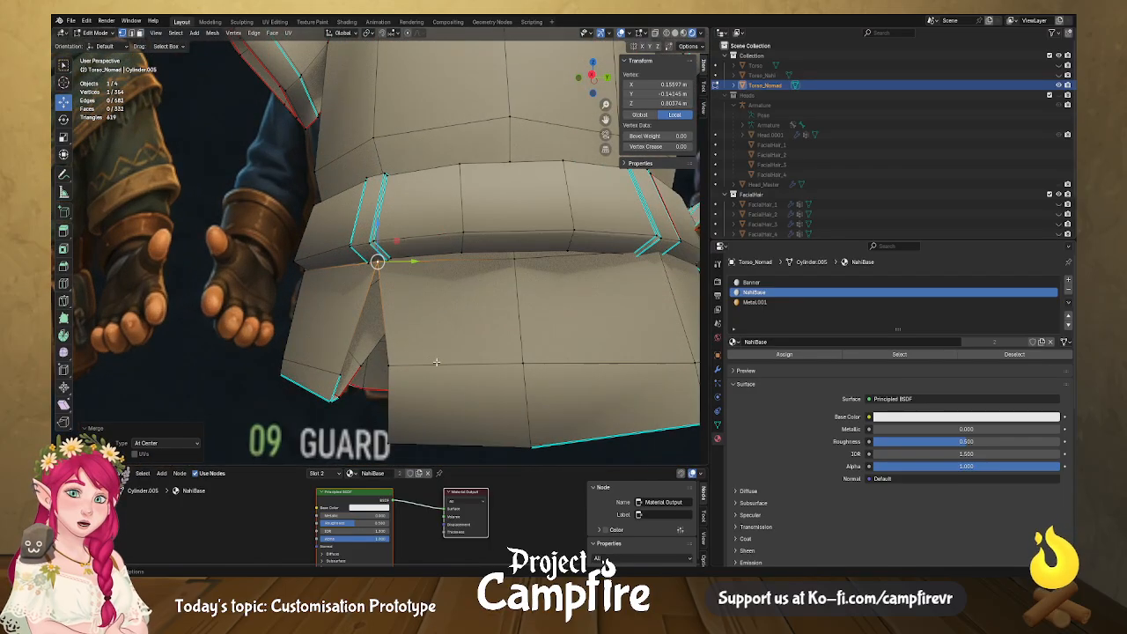
pyautogui.moveTo(429, 341); pyautogui.dragTo(476, 328, button='middle')
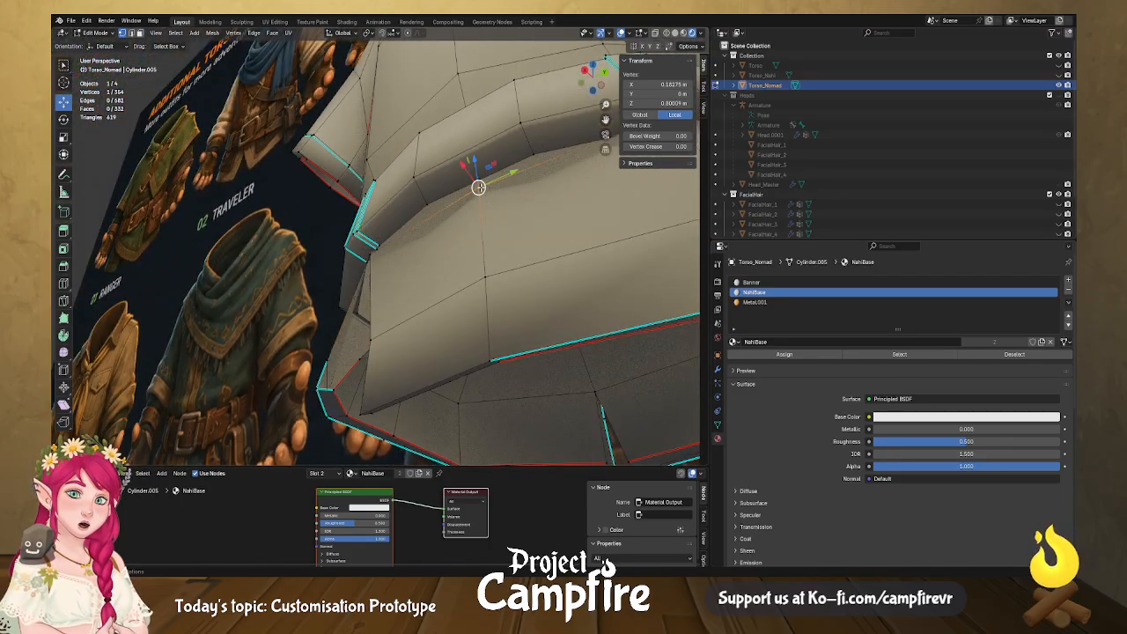
pyautogui.moveTo(460, 165); pyautogui.dragTo(486, 227, button='middle')
pyautogui.press('g')
pyautogui.press('x')
pyautogui.click(381, 165)
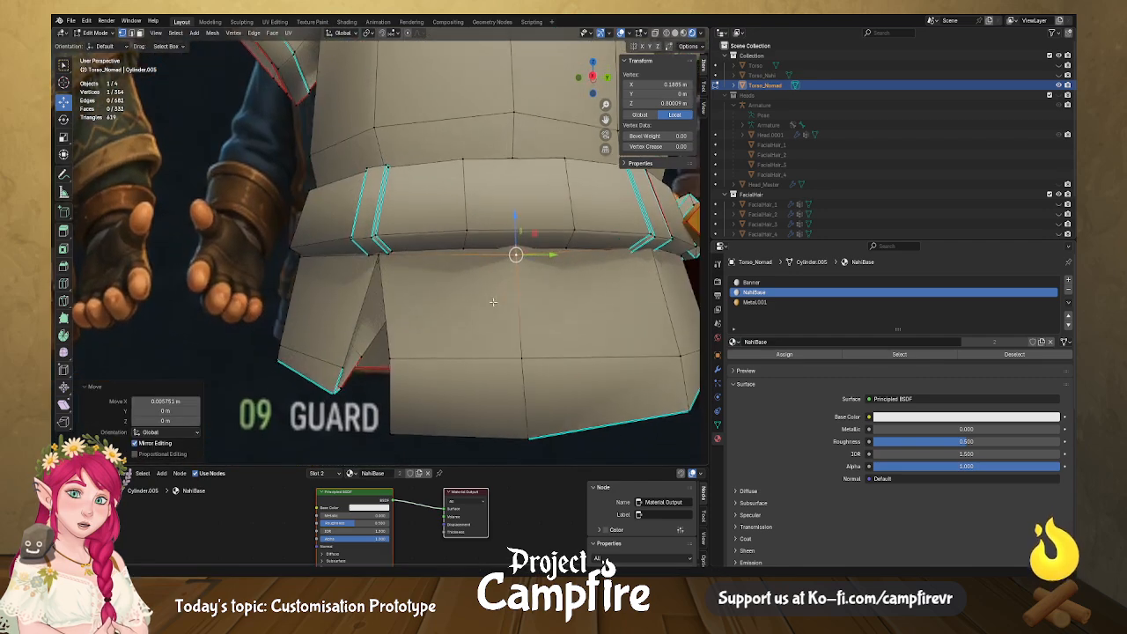
# Raise the front flap's lower outer corner, and raise the middle of its hem about 0.018 m along Z.
pyautogui.keyDown('shift'); pyautogui.moveTo(489, 283); pyautogui.dragTo(484, 217, button='middle'); pyautogui.keyUp('shift')
pyautogui.moveTo(461, 177); pyautogui.dragTo(419, 351, button='middle')
pyautogui.click(423, 344)
pyautogui.moveTo(418, 309); pyautogui.dragTo(418, 280)
pyautogui.moveTo(502, 319); pyautogui.dragTo(465, 265, button='middle')
pyautogui.click(455, 163)
pyautogui.keyDown('shift'); pyautogui.click(457, 167); pyautogui.keyUp('shift')
pyautogui.moveTo(457, 167); pyautogui.dragTo(494, 305, button='middle')
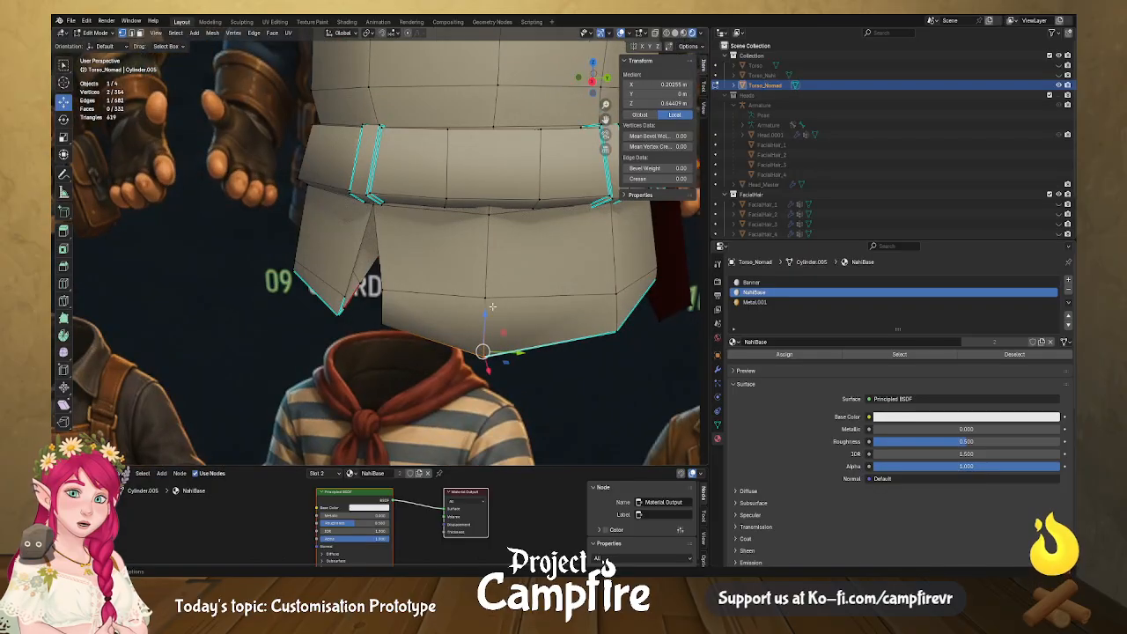
pyautogui.moveTo(483, 322); pyautogui.dragTo(485, 303)
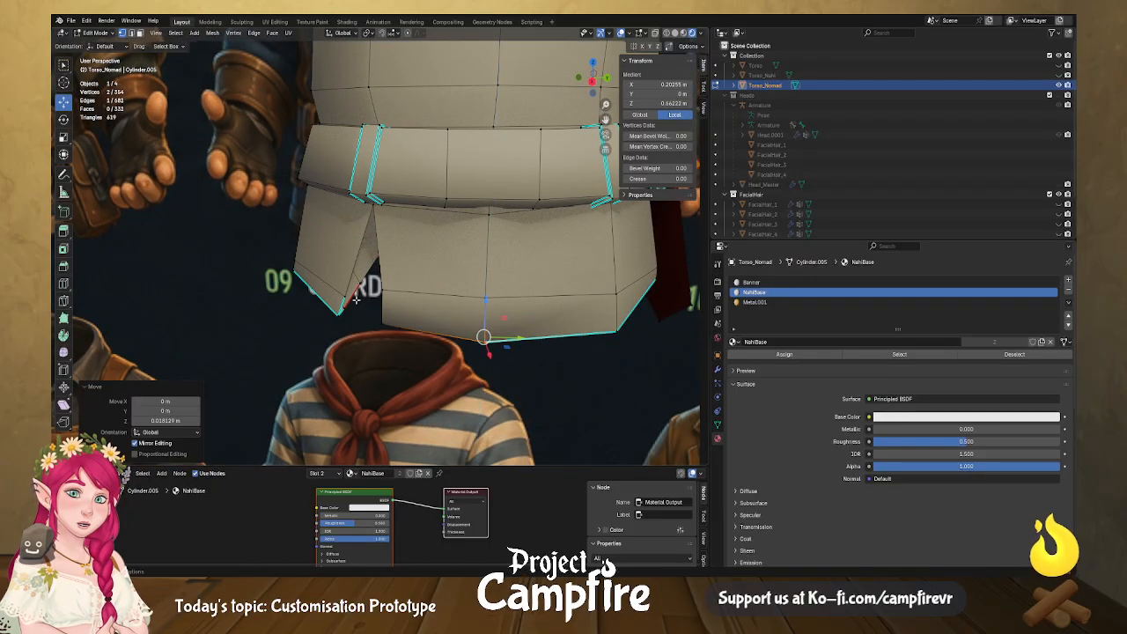
# Nudge the next hem vertex beside the middle of the front flap's hem.
pyautogui.scroll(-2, 303, 292)
pyautogui.moveTo(547, 315); pyautogui.dragTo(478, 269, button='middle')
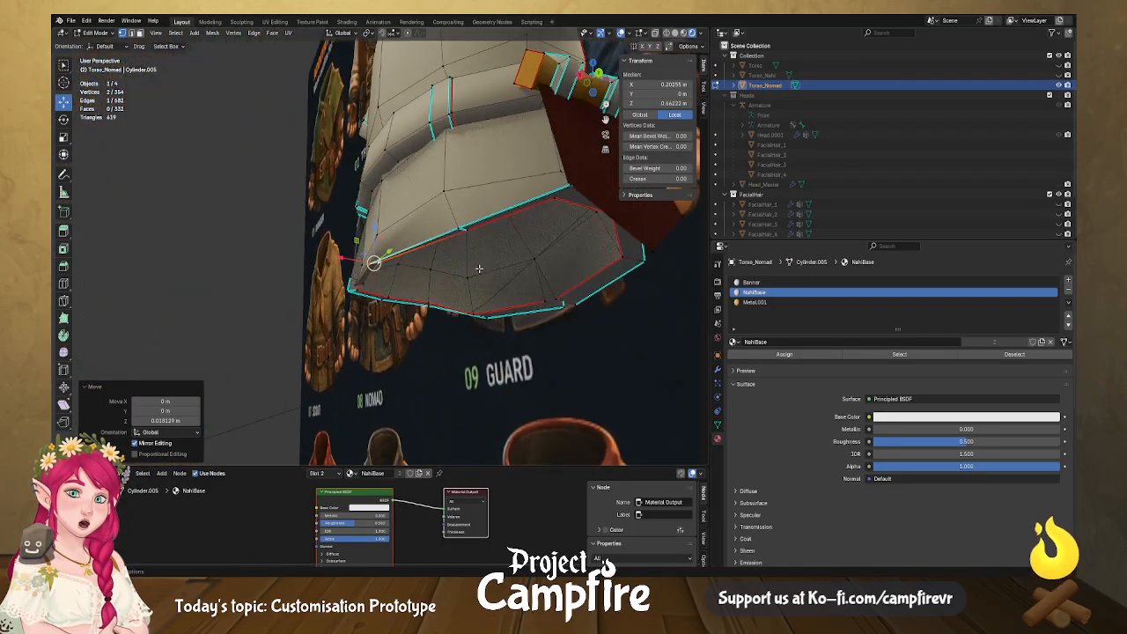
pyautogui.keyDown('shift'); pyautogui.click(461, 229); pyautogui.keyUp('shift')
pyautogui.click(460, 226)
pyautogui.moveTo(493, 216); pyautogui.dragTo(349, 235, button='middle')
pyautogui.moveTo(343, 248); pyautogui.dragTo(338, 238)
# Shift the lower front corner vertices of the side skirt panel along Y towards the front flap.
pyautogui.moveTo(338, 238); pyautogui.dragTo(364, 314, button='middle')
pyautogui.scroll(4, 452, 314)
pyautogui.click(308, 333)
pyautogui.keyDown('shift'); pyautogui.click(313, 308); pyautogui.keyUp('shift')
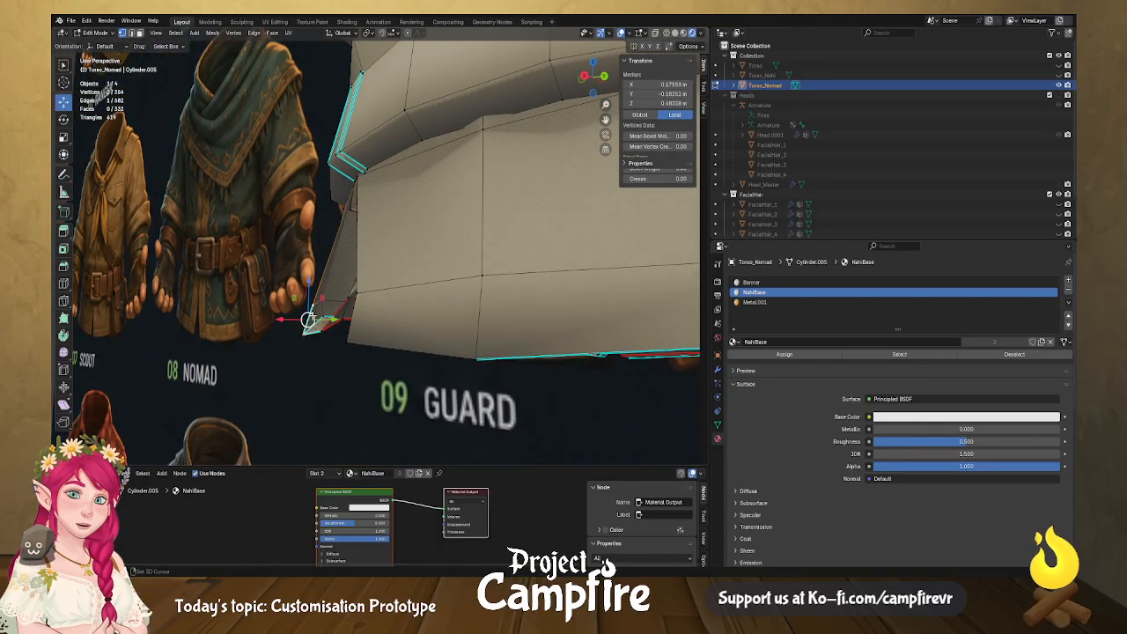
pyautogui.keyDown('shift'); pyautogui.click(323, 333); pyautogui.keyUp('shift')
pyautogui.moveTo(337, 322)
pyautogui.mouseDown()
pyautogui.moveTo(361, 330)
pyautogui.moveTo(351, 304)
pyautogui.mouseUp()
pyautogui.click(332, 304)
pyautogui.moveTo(392, 307); pyautogui.dragTo(446, 341, button='middle')
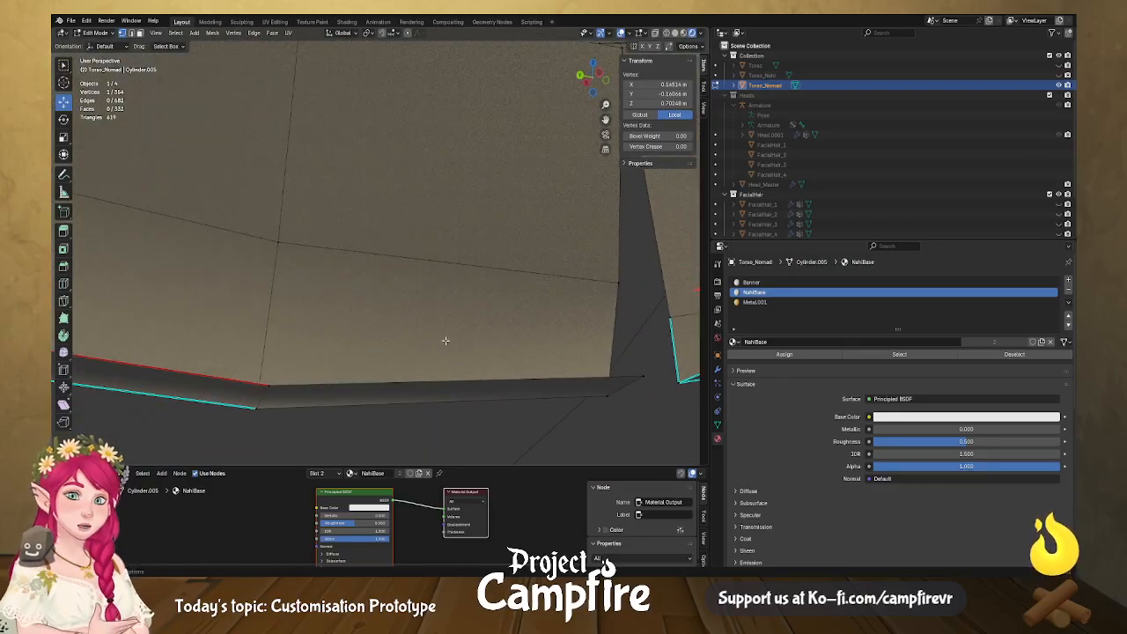
# Extrude the two inner hem edges of the front flap upward about 0.07 m along Z to start its lining.
pyautogui.press('3')
pyautogui.click(396, 388)
pyautogui.moveTo(396, 387); pyautogui.dragTo(396, 363, button='middle')
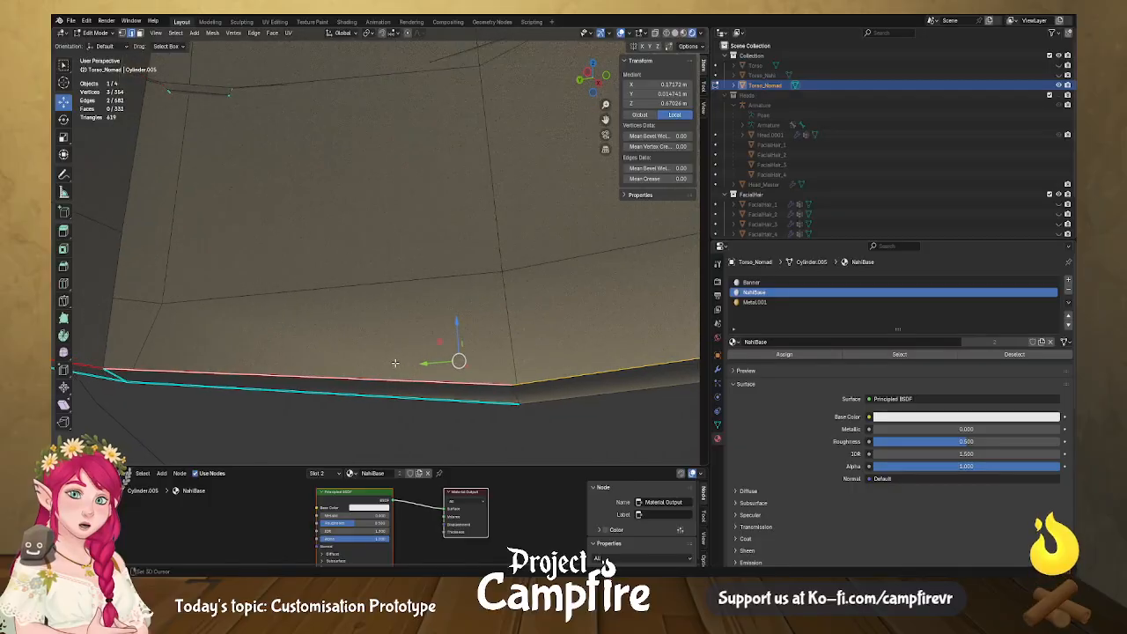
pyautogui.press('e')
pyautogui.press('z')
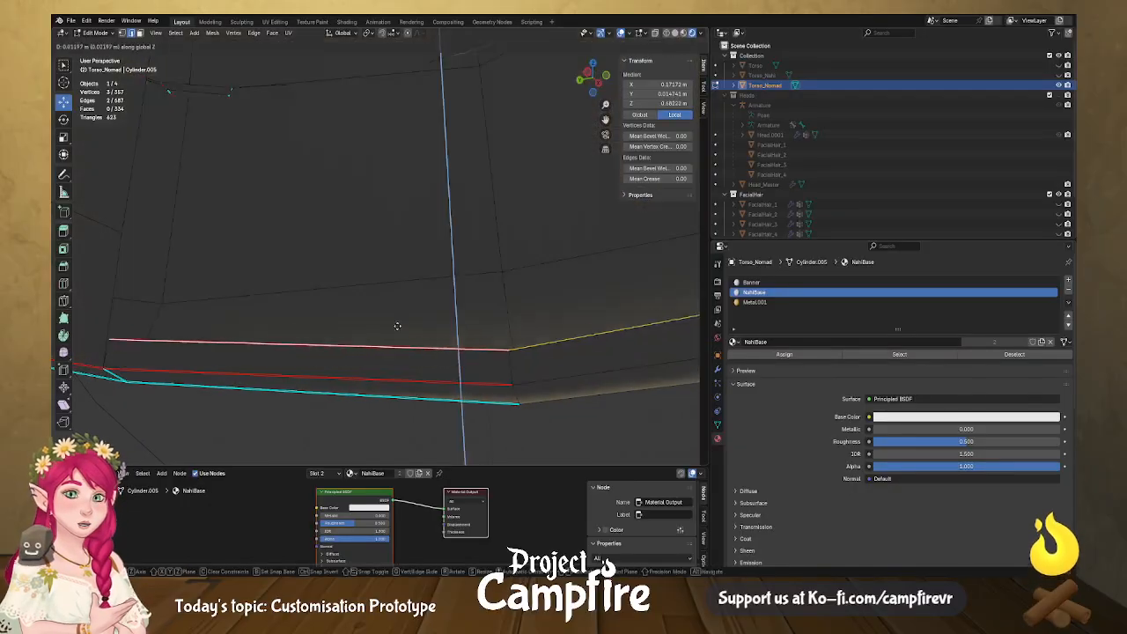
pyautogui.click(384, 200)
# Move the extruded lining edges inward about 0.018 m along X, lower them slightly, and shift them about 0.013 m along negative Y.
pyautogui.moveTo(385, 201); pyautogui.dragTo(431, 243, button='middle')
pyautogui.moveTo(425, 243); pyautogui.dragTo(384, 252)
pyautogui.moveTo(384, 252); pyautogui.dragTo(450, 244, button='middle')
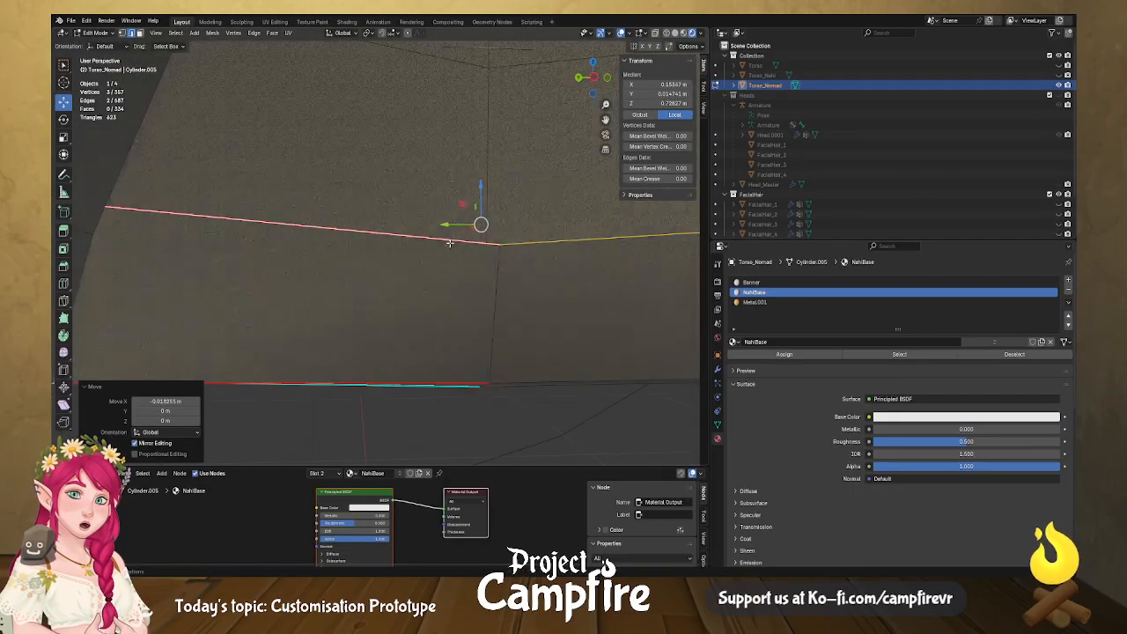
pyautogui.moveTo(483, 182); pyautogui.dragTo(481, 206)
pyautogui.moveTo(319, 248); pyautogui.dragTo(169, 257, button='middle')
pyautogui.press('1')
pyautogui.moveTo(385, 262); pyautogui.dragTo(363, 291)
# Merge the lining's end vertex at center with the adjacent inner skirt vertex.
pyautogui.moveTo(363, 291); pyautogui.dragTo(168, 253, button='middle')
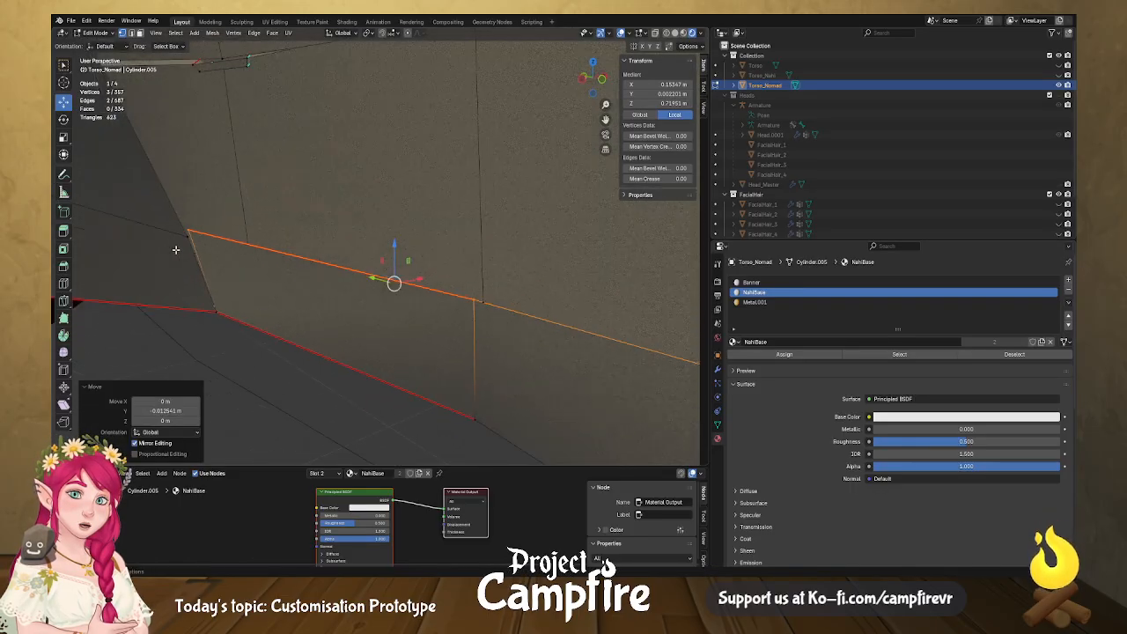
pyautogui.click(190, 230)
pyautogui.keyDown('shift'); pyautogui.click(187, 236); pyautogui.keyUp('shift')
pyautogui.press('m')
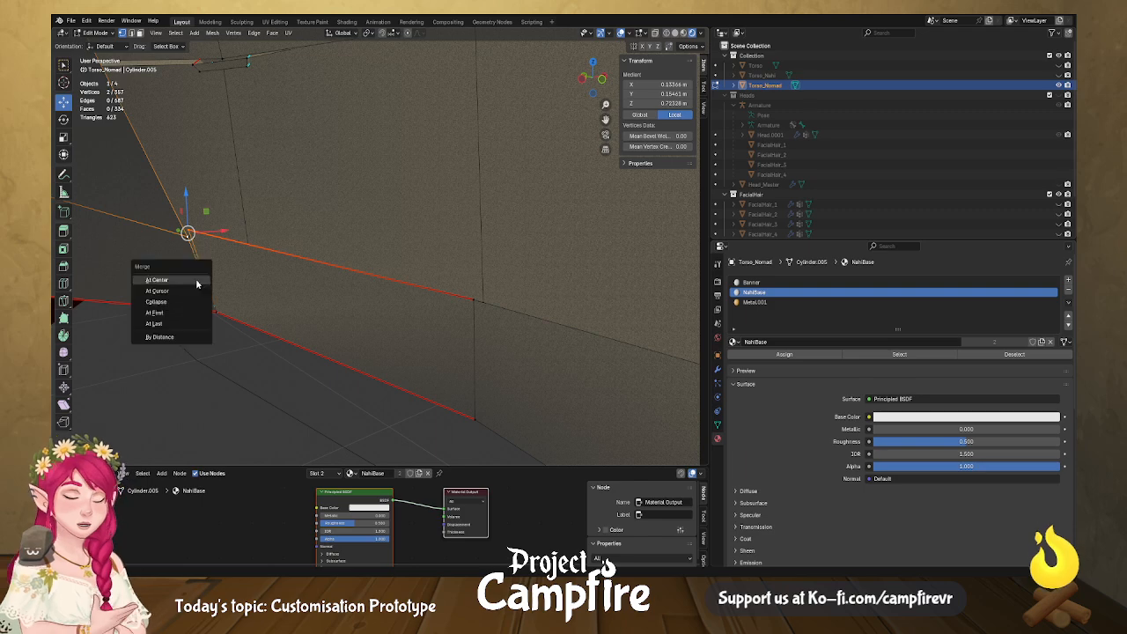
pyautogui.click(196, 280)
# Move the lining's free end vertex about 0.016 m along Y and lower it about 0.0125 m along Z.
pyautogui.moveTo(322, 303); pyautogui.dragTo(486, 271, button='middle')
pyautogui.click(543, 233)
pyautogui.moveTo(503, 227); pyautogui.dragTo(471, 228)
pyautogui.moveTo(470, 228); pyautogui.dragTo(303, 195, button='middle')
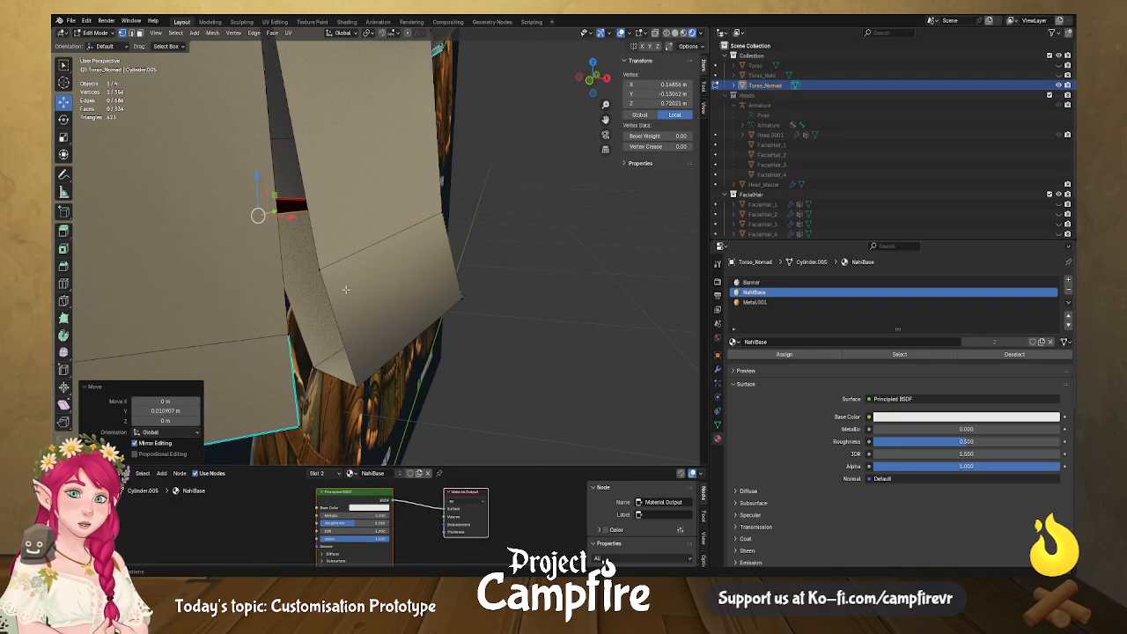
pyautogui.moveTo(345, 289); pyautogui.dragTo(314, 270, button='middle')
pyautogui.moveTo(234, 151); pyautogui.dragTo(235, 185)
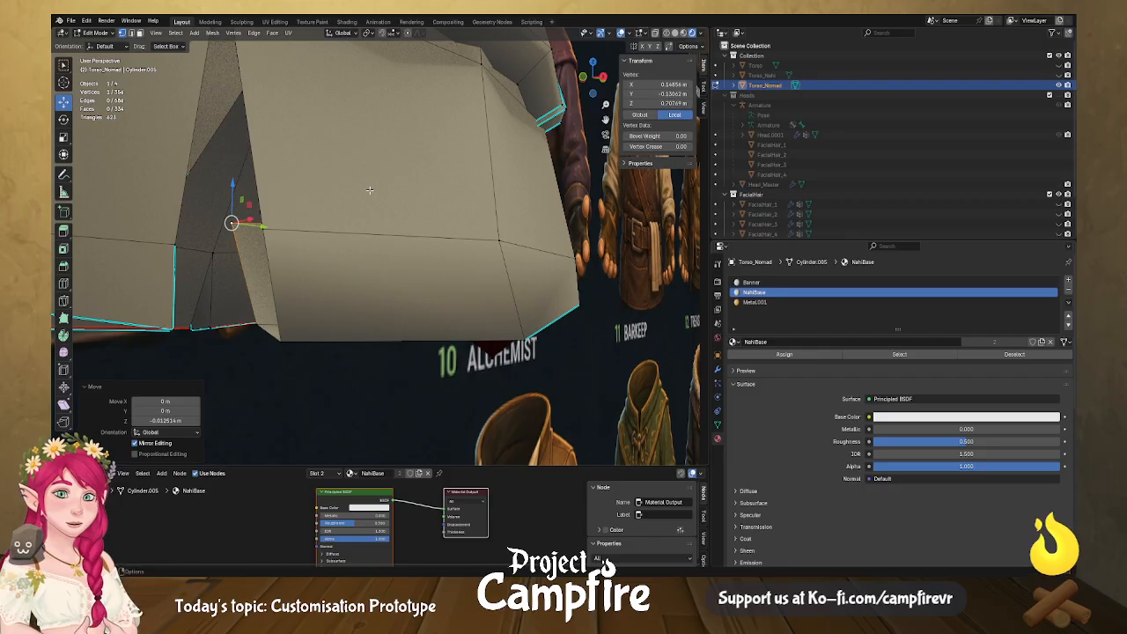
# Lower the lining's middle top vertex about 0.014 m along Z.
pyautogui.moveTo(370, 189); pyautogui.dragTo(401, 205, button='middle')
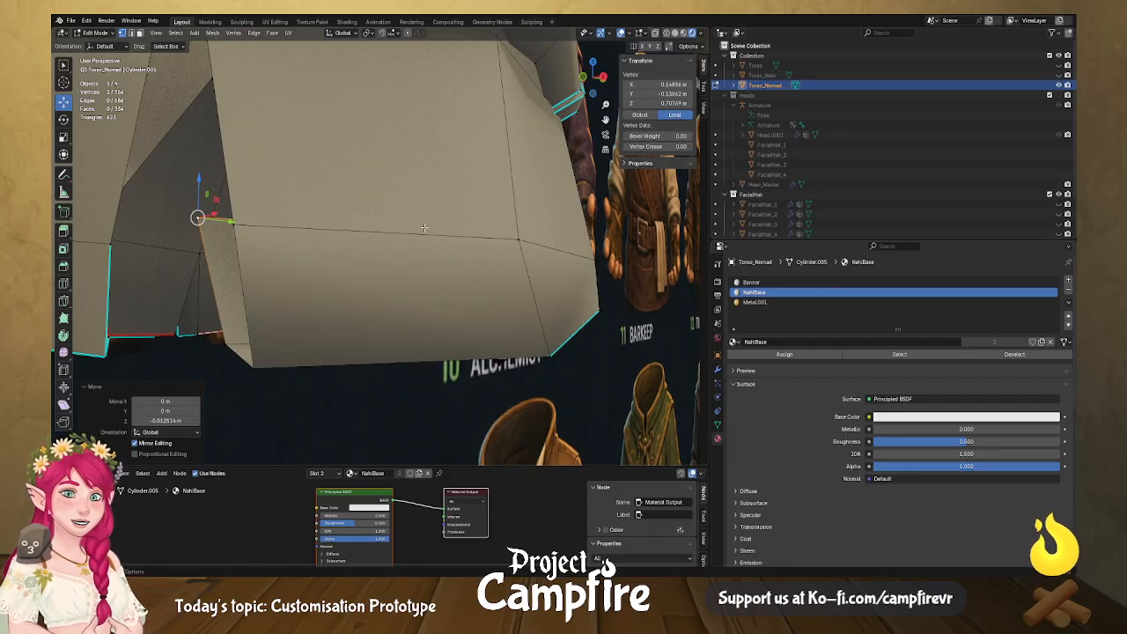
pyautogui.moveTo(436, 249); pyautogui.dragTo(591, 208, button='middle')
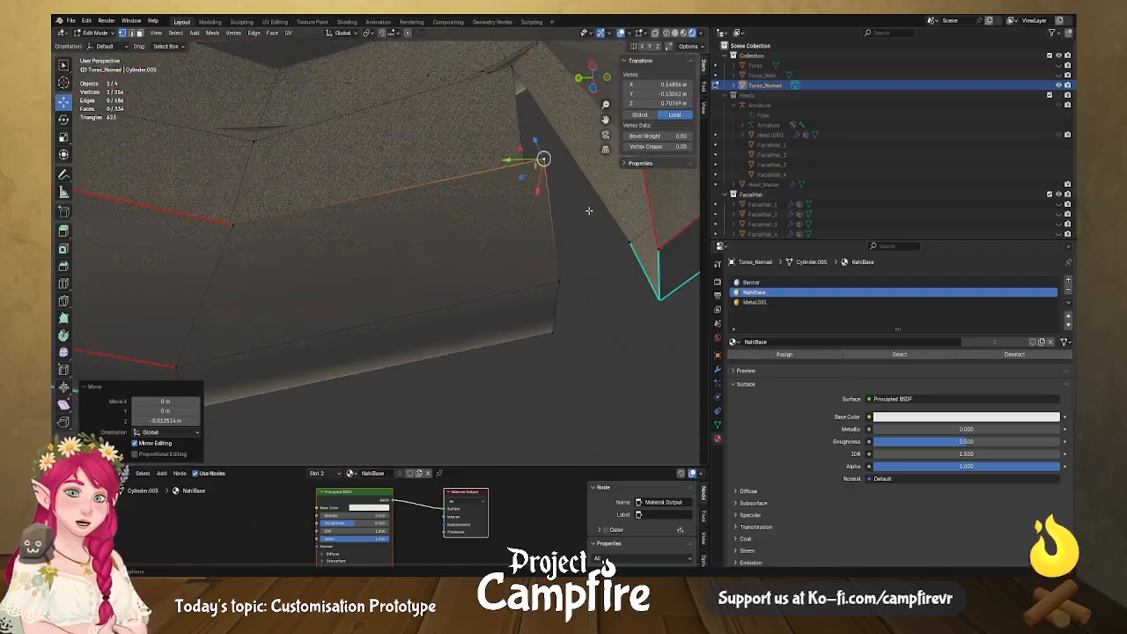
pyautogui.click(236, 226)
pyautogui.moveTo(243, 203); pyautogui.dragTo(232, 229)
# Switch to Material Preview shading and fill a triangular face between the lining's two top vertices and the skirt's inner center vertex.
pyautogui.moveTo(243, 221); pyautogui.dragTo(554, 178, button='middle')
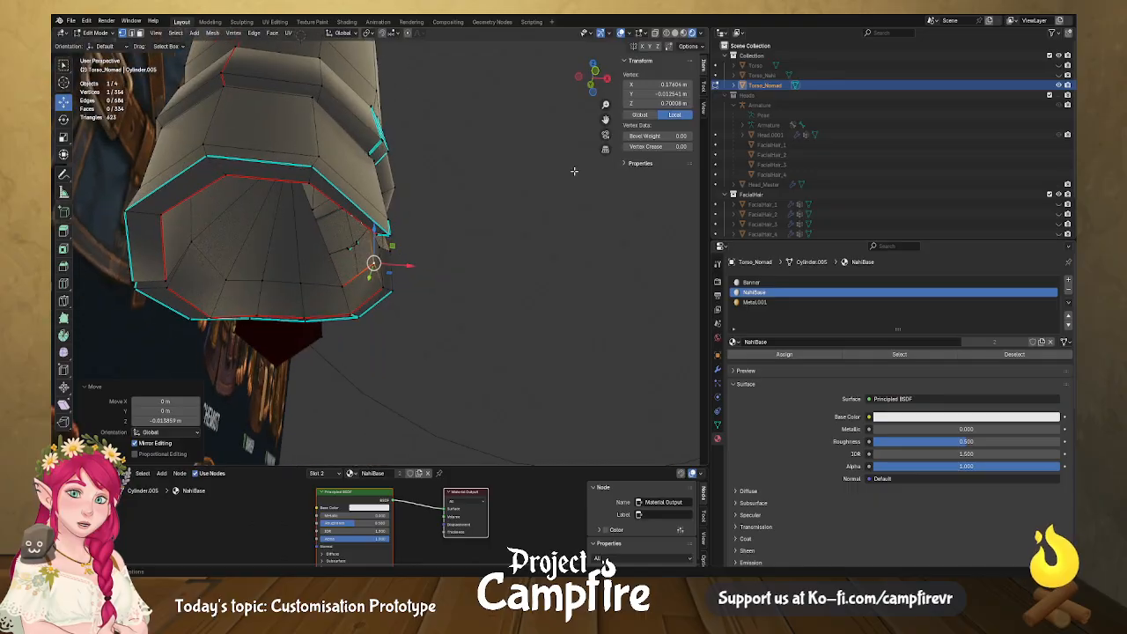
pyautogui.click(684, 33)
pyautogui.moveTo(405, 292)
pyautogui.mouseDown(button='middle')
pyautogui.moveTo(455, 298)
pyautogui.moveTo(403, 280)
pyautogui.moveTo(405, 259)
pyautogui.moveTo(391, 280)
pyautogui.moveTo(352, 270)
pyautogui.moveTo(363, 262)
pyautogui.moveTo(352, 255)
pyautogui.moveTo(485, 250)
pyautogui.moveTo(409, 207)
pyautogui.mouseUp(button='middle')
pyautogui.scroll(4, 371, 257)
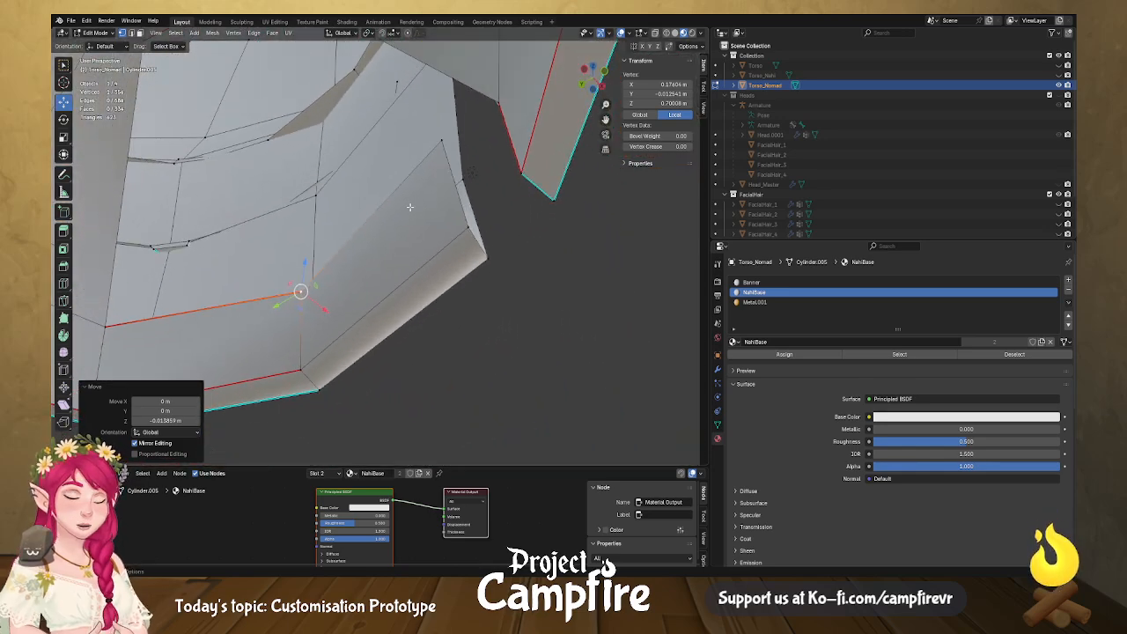
pyautogui.click(441, 141)
pyautogui.keyDown('shift'); pyautogui.click(309, 292); pyautogui.keyUp('shift')
pyautogui.moveTo(309, 291); pyautogui.dragTo(231, 130, button='middle')
pyautogui.keyDown('shift'); pyautogui.click(222, 127); pyautogui.keyUp('shift')
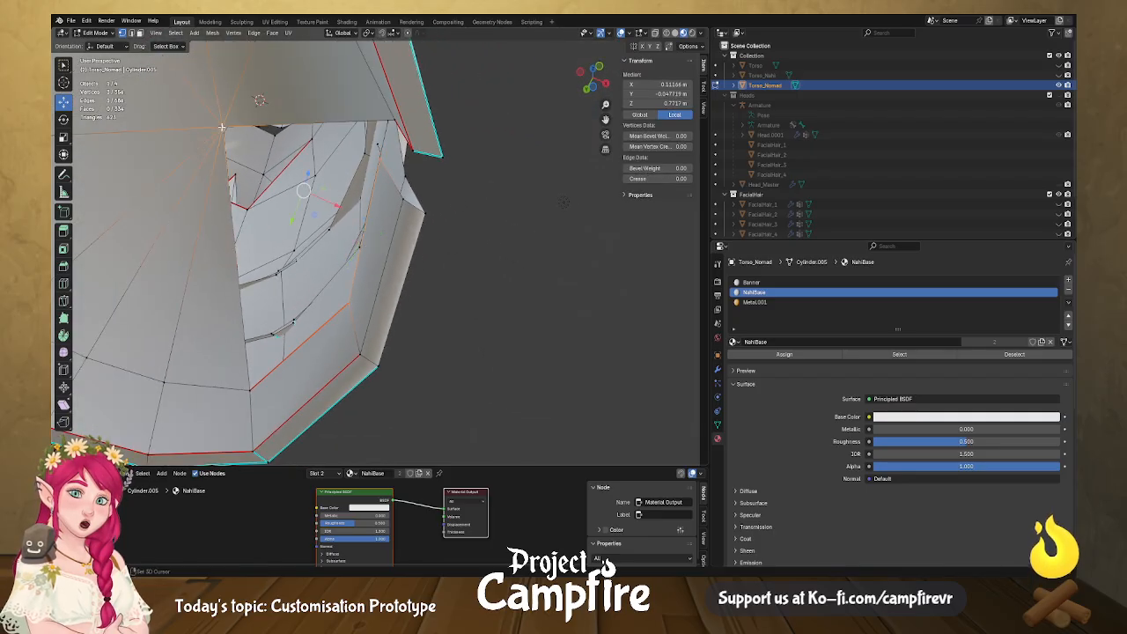
pyautogui.press('f')
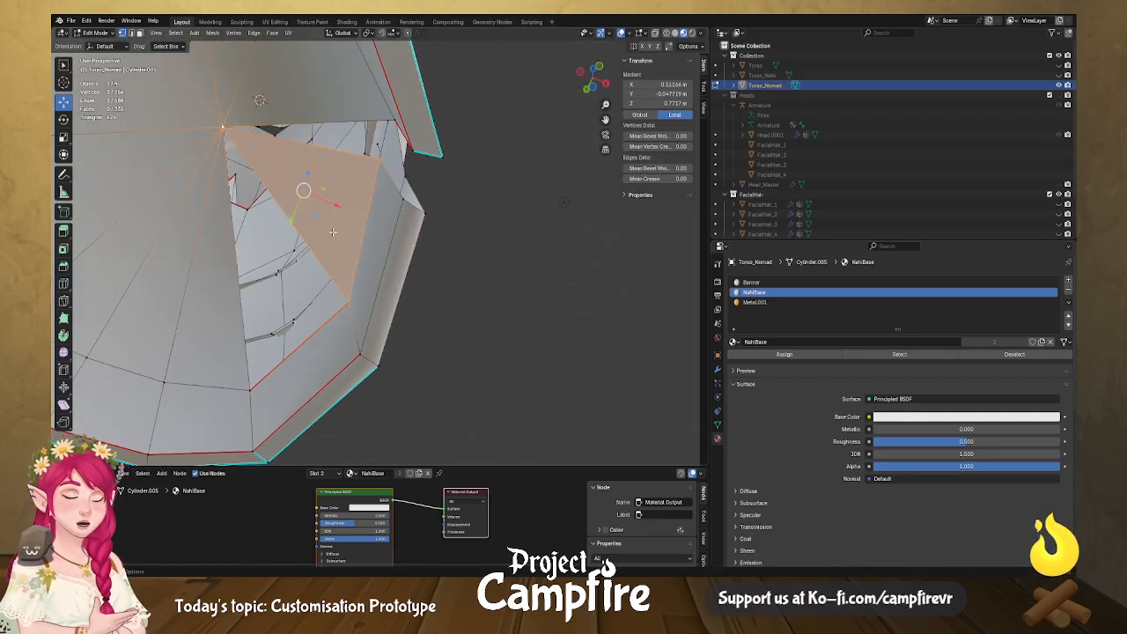
# Fill a triangular face between the lining's two adjacent open-edge vertices and the skirt's inner center vertex.
pyautogui.moveTo(312, 219); pyautogui.dragTo(324, 310, button='middle')
pyautogui.click(327, 315)
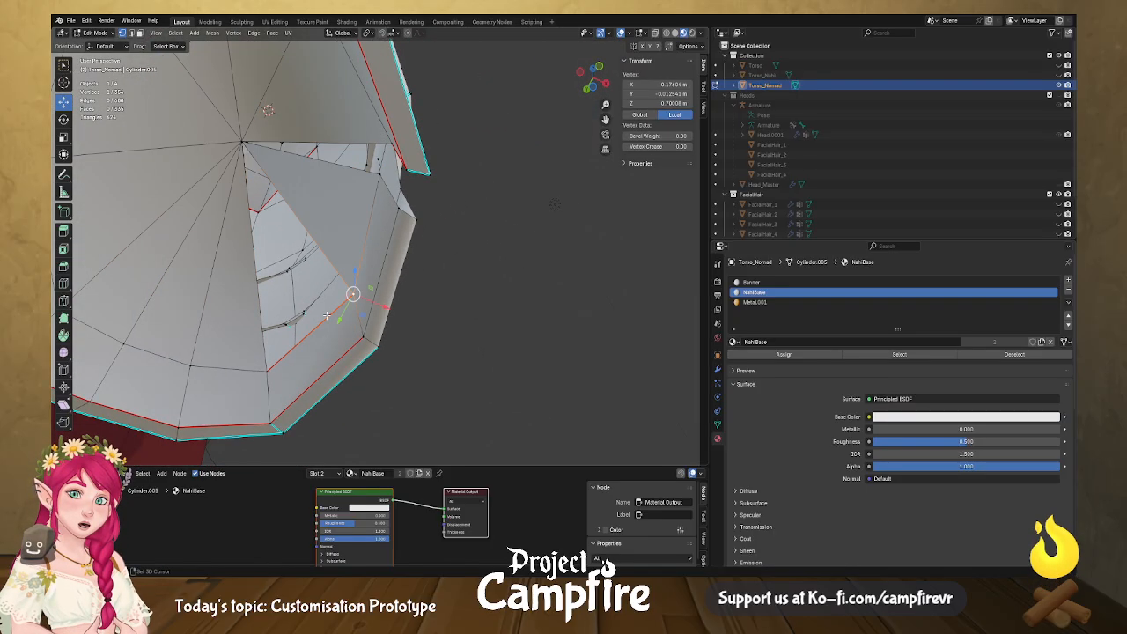
pyautogui.keyDown('shift'); pyautogui.click(266, 371); pyautogui.keyUp('shift')
pyautogui.keyDown('shift'); pyautogui.click(243, 142); pyautogui.keyUp('shift')
pyautogui.press('f')
pyautogui.moveTo(387, 234)
pyautogui.mouseDown(button='middle')
pyautogui.moveTo(430, 280)
pyautogui.moveTo(394, 213)
pyautogui.mouseUp(button='middle')
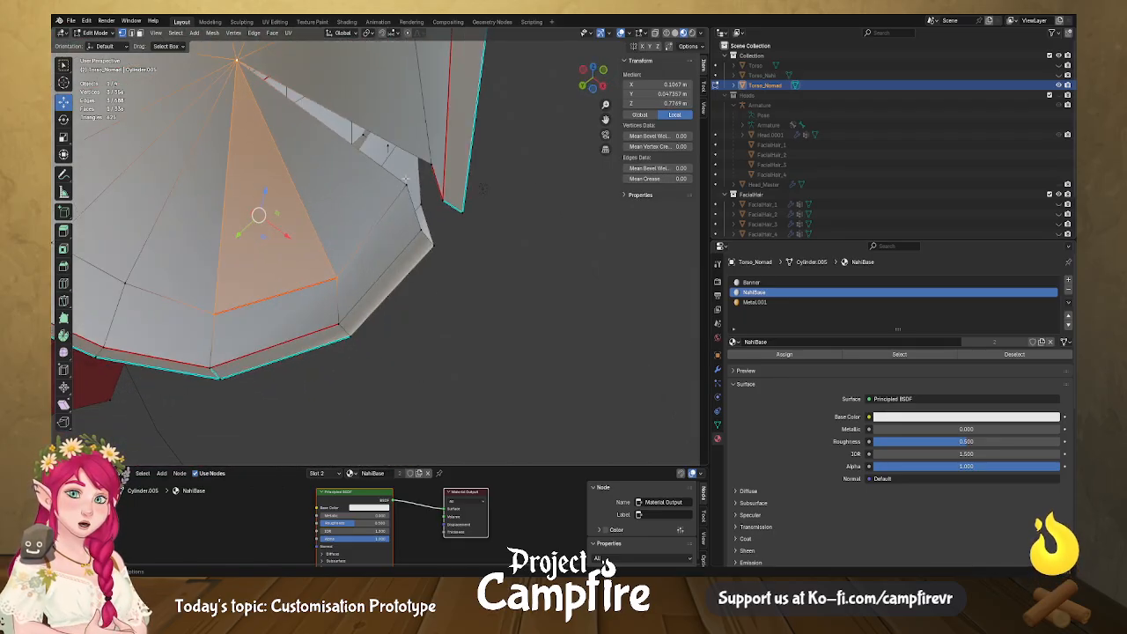
# Fill the small gap between the lining's end vertex and the skirt's edge beside the side slit.
pyautogui.click(405, 184)
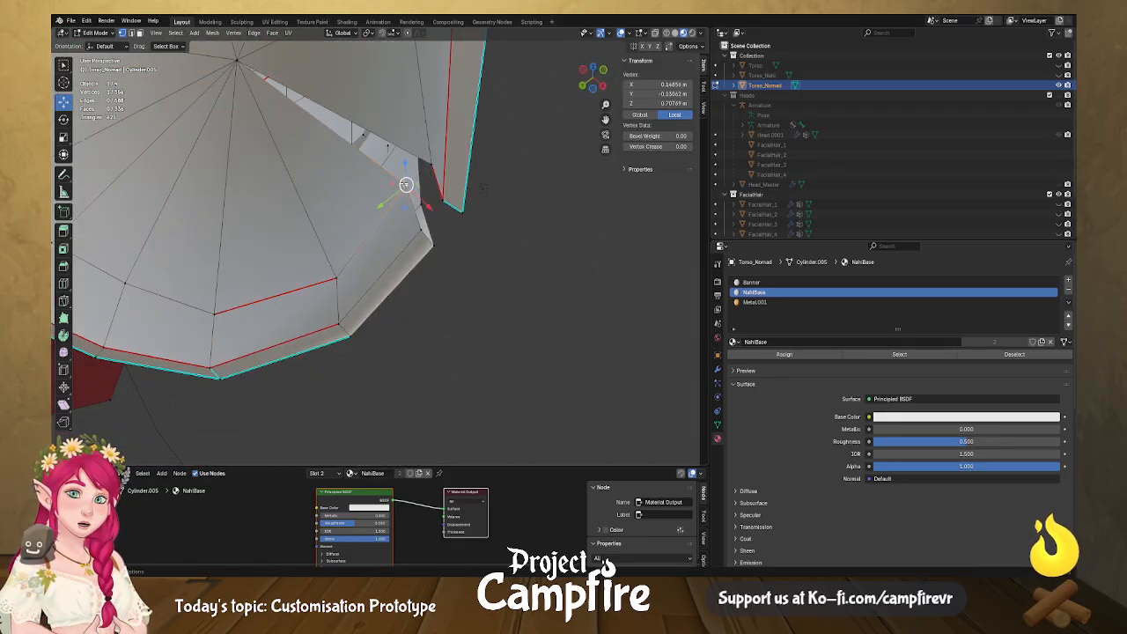
pyautogui.keyDown('shift'); pyautogui.click(422, 233); pyautogui.keyUp('shift')
pyautogui.moveTo(421, 207); pyautogui.dragTo(386, 239, button='middle')
# Try to fill one four-sided face from the side slit's edge vertices to the skirt's inner center vertex.
pyautogui.click(335, 215)
pyautogui.keyDown('shift'); pyautogui.click(323, 123); pyautogui.keyUp('shift')
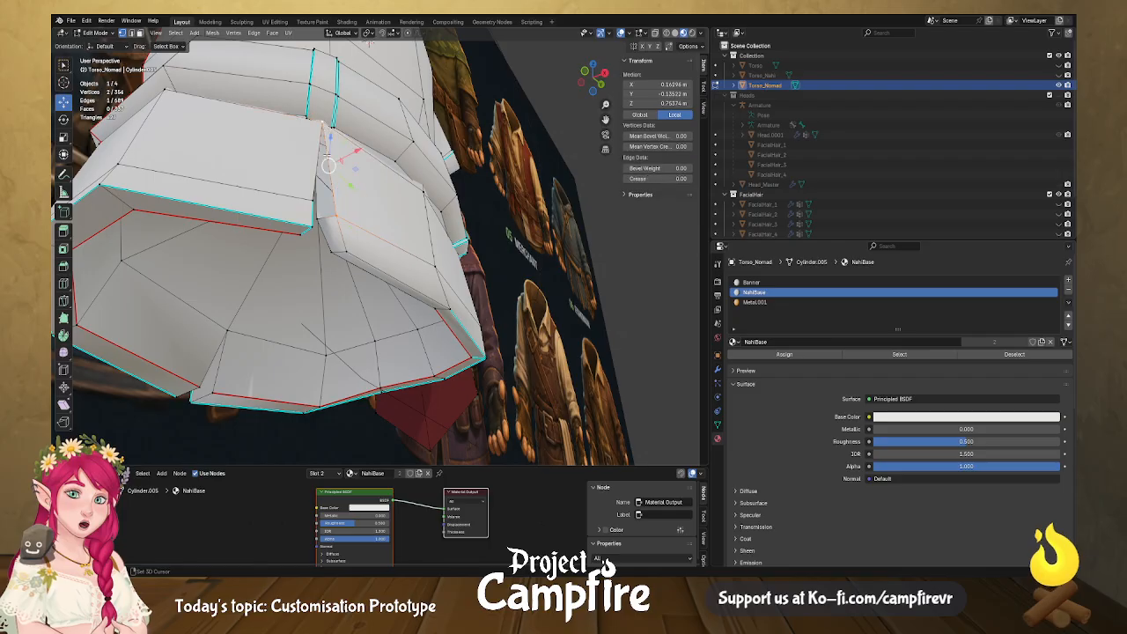
pyautogui.keyDown('shift'); pyautogui.click(318, 224); pyautogui.keyUp('shift')
pyautogui.moveTo(318, 224); pyautogui.dragTo(349, 174, button='middle')
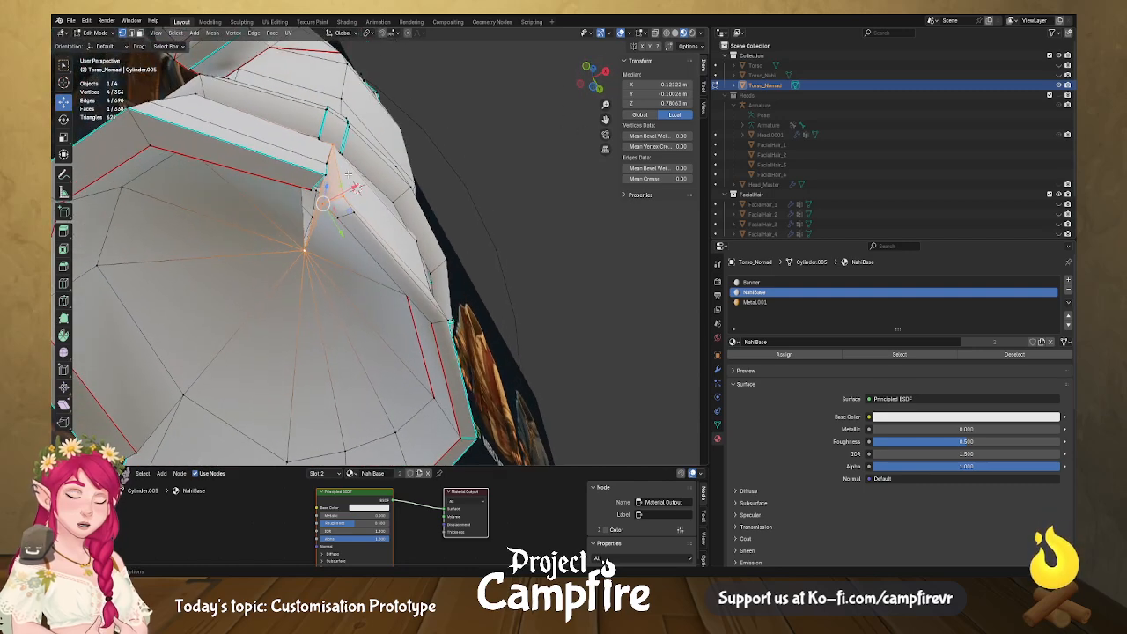
# Fill a triangle on the side slit's inner wall and another reaching the skirt's inner center vertex.
pyautogui.click(354, 188)
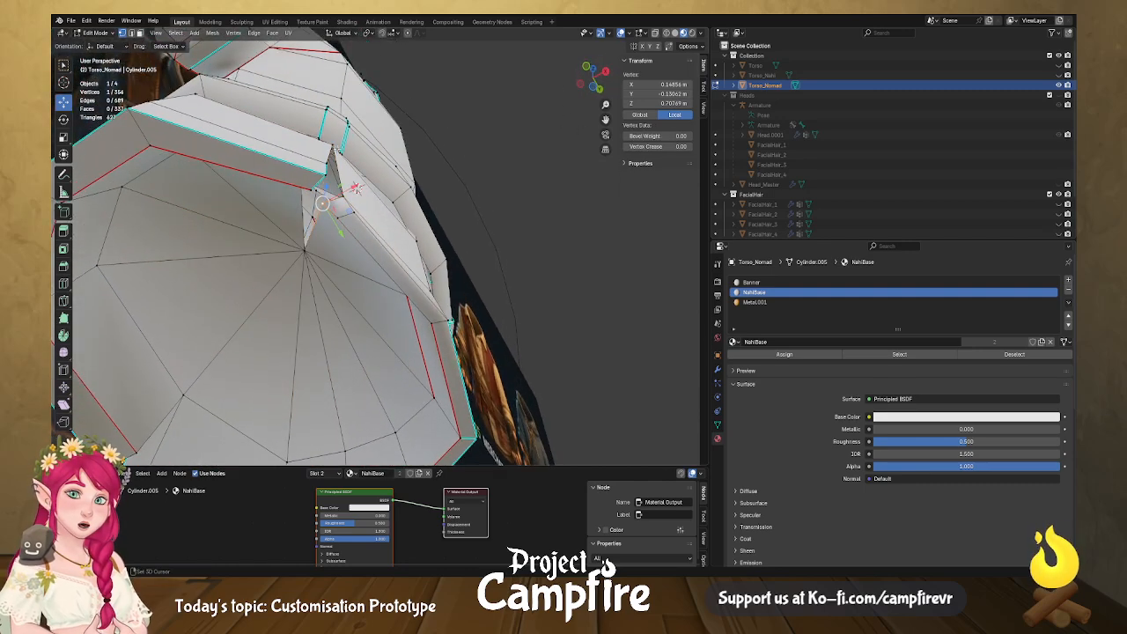
pyautogui.moveTo(342, 198); pyautogui.dragTo(399, 202, button='middle')
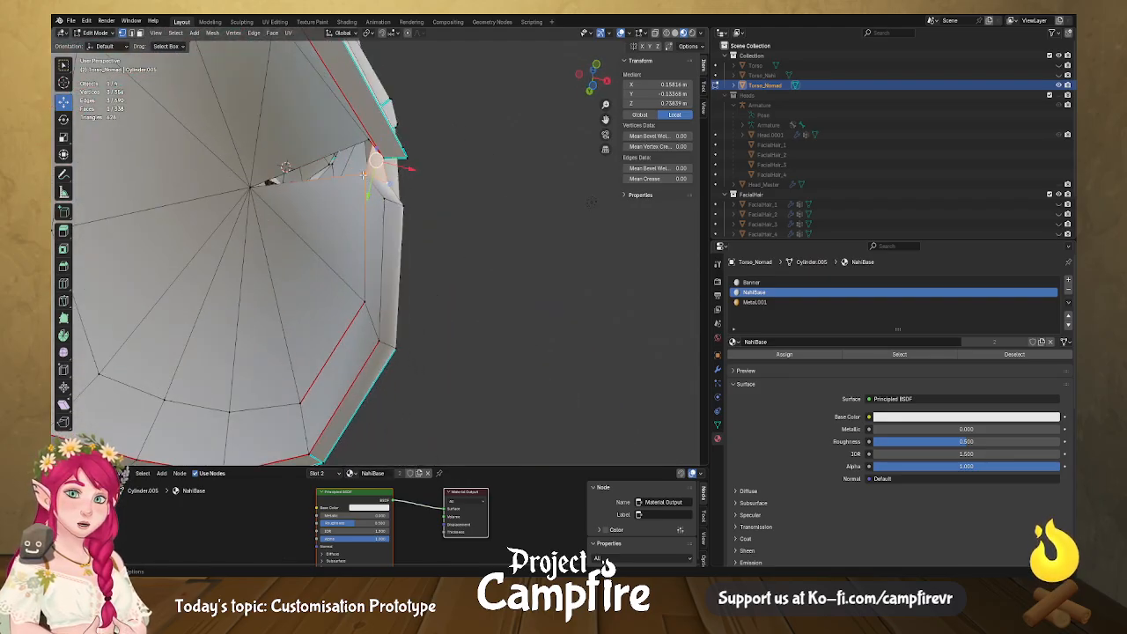
pyautogui.keyDown('shift'); pyautogui.click(250, 189); pyautogui.keyUp('shift')
pyautogui.moveTo(250, 188); pyautogui.dragTo(435, 195, button='middle')
pyautogui.moveTo(279, 222); pyautogui.dragTo(247, 252, button='middle')
# Fill two small faces along the inner wall of the side slit's opposite flap.
pyautogui.click(296, 290)
pyautogui.keyDown('shift'); pyautogui.click(280, 293); pyautogui.keyUp('shift')
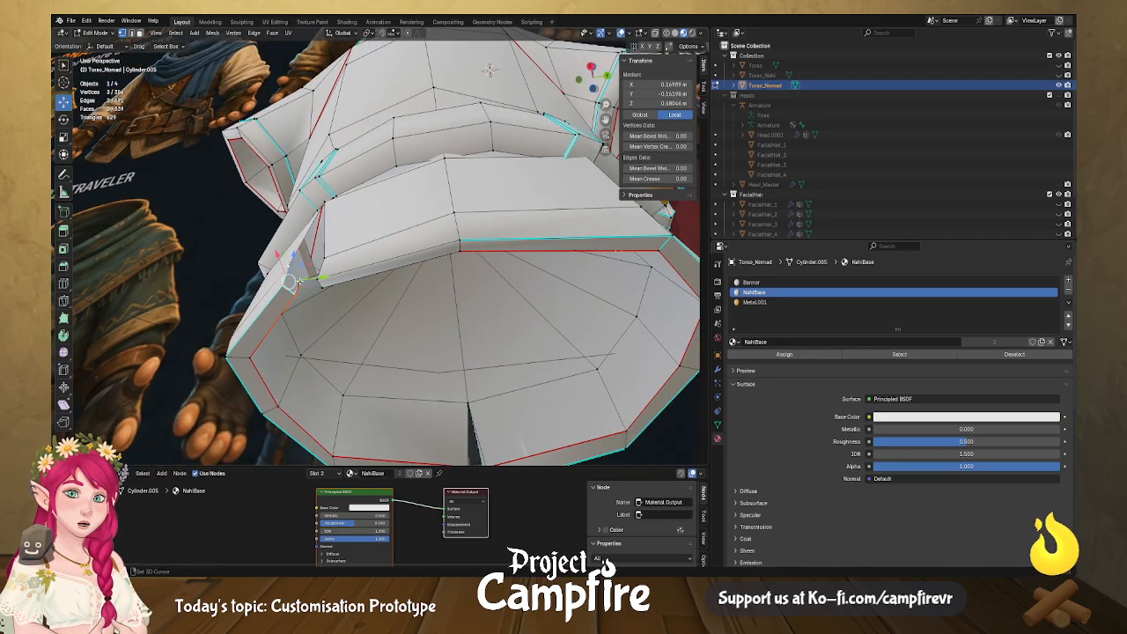
pyautogui.moveTo(323, 291); pyautogui.dragTo(309, 283, button='middle')
pyautogui.click(288, 282)
pyautogui.keyDown('shift'); pyautogui.click(304, 265); pyautogui.keyUp('shift')
pyautogui.moveTo(318, 194); pyautogui.dragTo(335, 226, button='middle')
# Fill a triangular face between the opposite flap's inner edge vertex, the slit's top and the skirt's inner center vertex.
pyautogui.click(279, 271)
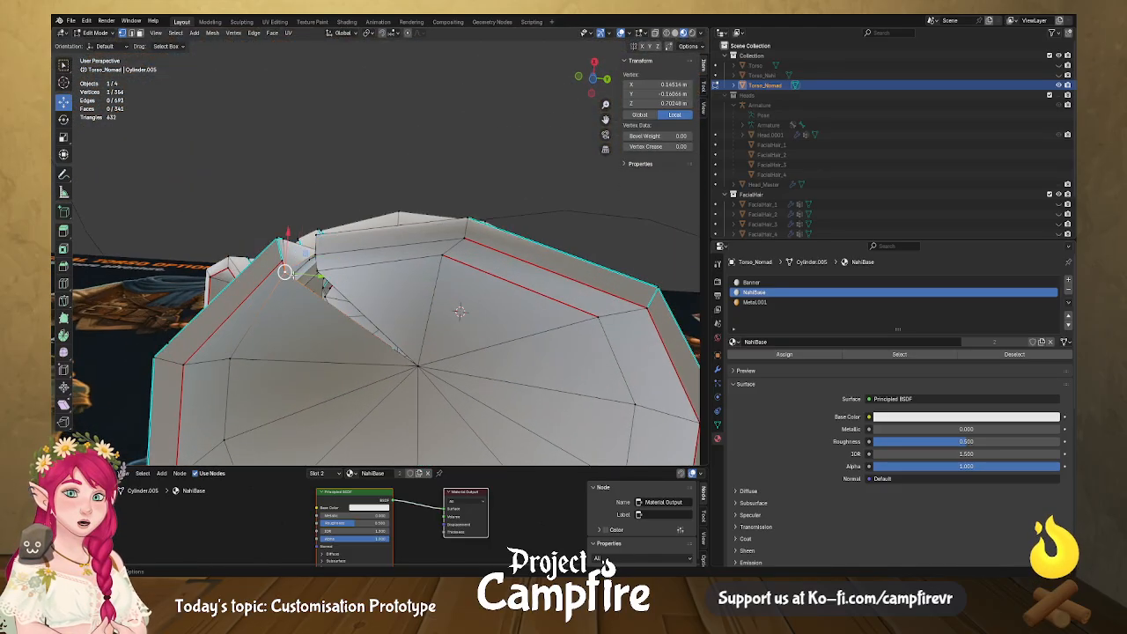
pyautogui.moveTo(280, 269); pyautogui.dragTo(322, 284, button='middle')
pyautogui.keyDown('shift'); pyautogui.click(317, 181); pyautogui.keyUp('shift')
pyautogui.moveTo(318, 186); pyautogui.dragTo(380, 300, button='middle')
pyautogui.keyDown('shift'); pyautogui.click(384, 385); pyautogui.keyUp('shift')
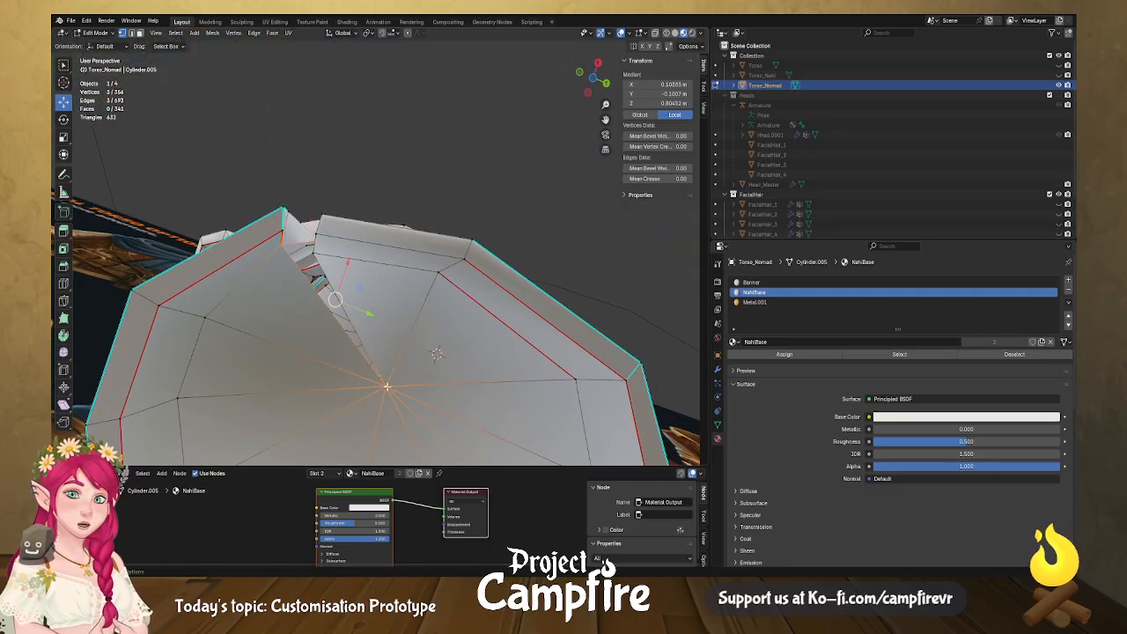
pyautogui.moveTo(395, 353); pyautogui.dragTo(302, 247, button='middle')
# Move the flap's inner vertex beside the side slit about 0.009 m along Y.
pyautogui.click(321, 239)
pyautogui.press('g')
pyautogui.press('y')
pyautogui.click(359, 245)
pyautogui.press('g')
pyautogui.press('y')
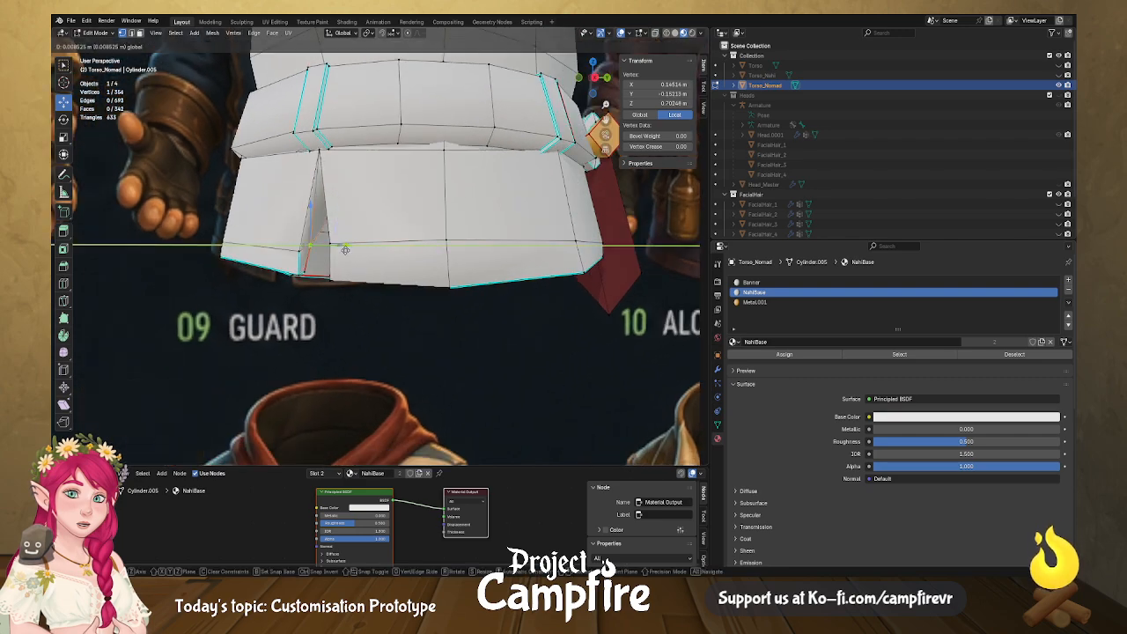
pyautogui.moveTo(345, 251); pyautogui.dragTo(345, 250)
pyautogui.moveTo(346, 250); pyautogui.dragTo(195, 156, button='middle')
# Lower the slit-edge vertex and the next mid-row vertex of the skirt's wider panel slightly along Z.
pyautogui.moveTo(411, 287); pyautogui.dragTo(376, 287, button='middle')
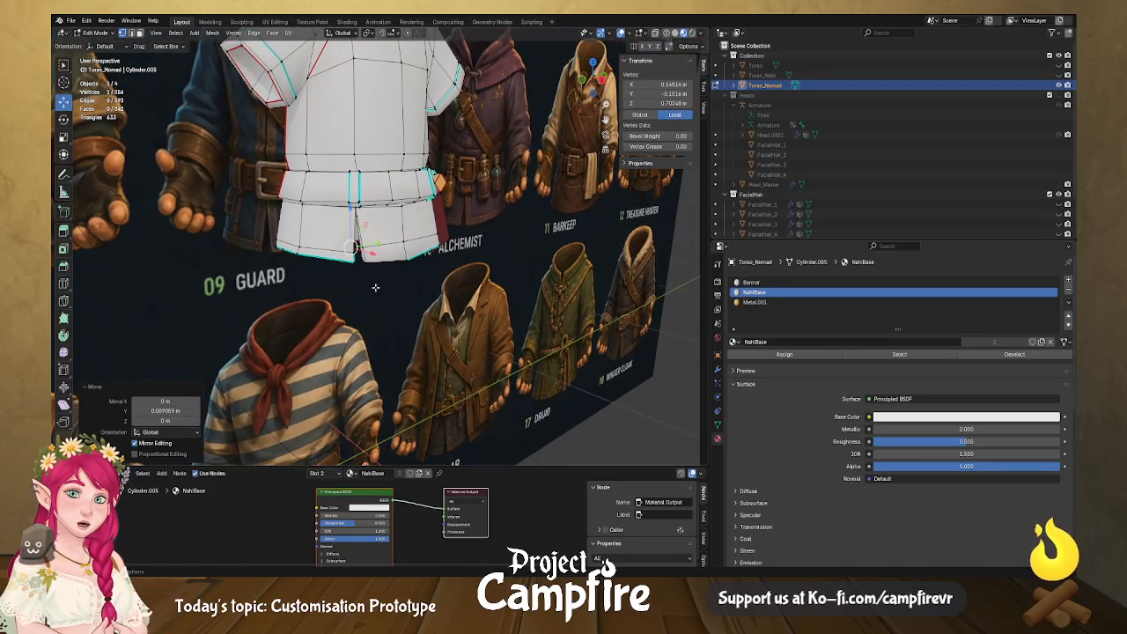
pyautogui.scroll(4, 375, 287)
pyautogui.click(336, 248)
pyautogui.moveTo(335, 212); pyautogui.dragTo(334, 219)
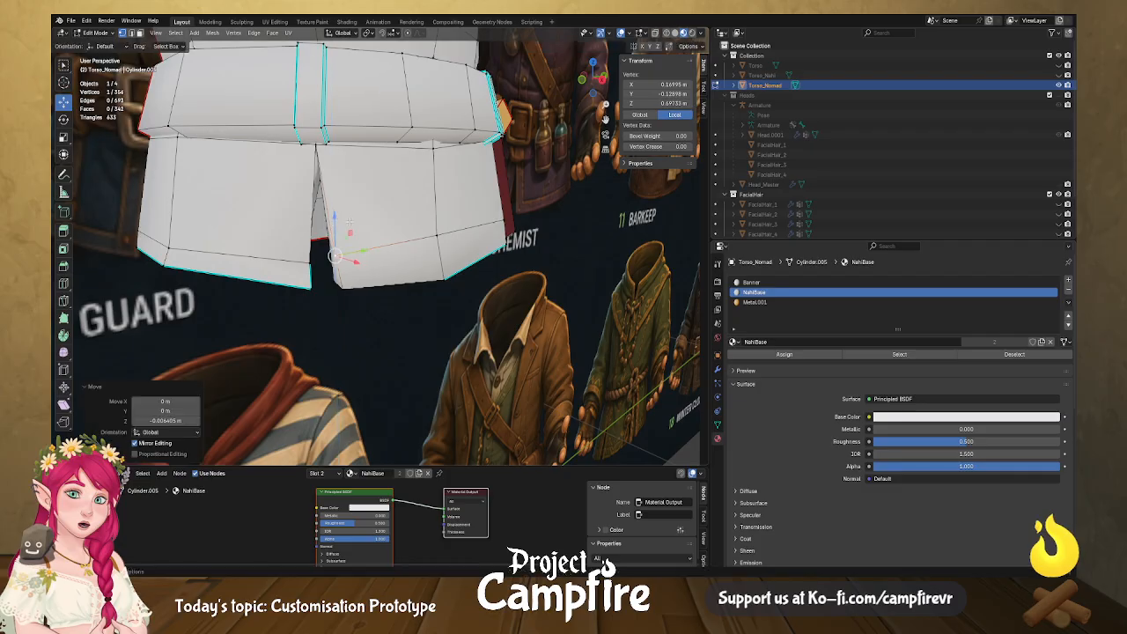
pyautogui.click(440, 236)
pyautogui.moveTo(438, 201); pyautogui.dragTo(441, 219)
pyautogui.moveTo(484, 263); pyautogui.dragTo(342, 271, button='middle')
# Adjust two vertices beside the side slit, moving the second about -0.0043 m along Y.
pyautogui.click(348, 271)
pyautogui.moveTo(365, 270); pyautogui.dragTo(356, 269)
pyautogui.moveTo(356, 268)
pyautogui.mouseDown(button='middle')
pyautogui.moveTo(337, 262)
pyautogui.moveTo(344, 253)
pyautogui.mouseUp(button='middle')
pyautogui.click(326, 252)
pyautogui.moveTo(363, 250); pyautogui.dragTo(362, 250)
pyautogui.moveTo(362, 251); pyautogui.dragTo(489, 264, button='middle')
# Hide the Other Torsos reference collection to get a clear view of the skirt's back.
pyautogui.moveTo(437, 214); pyautogui.dragTo(360, 254, button='middle')
pyautogui.scroll(5, 360, 255)
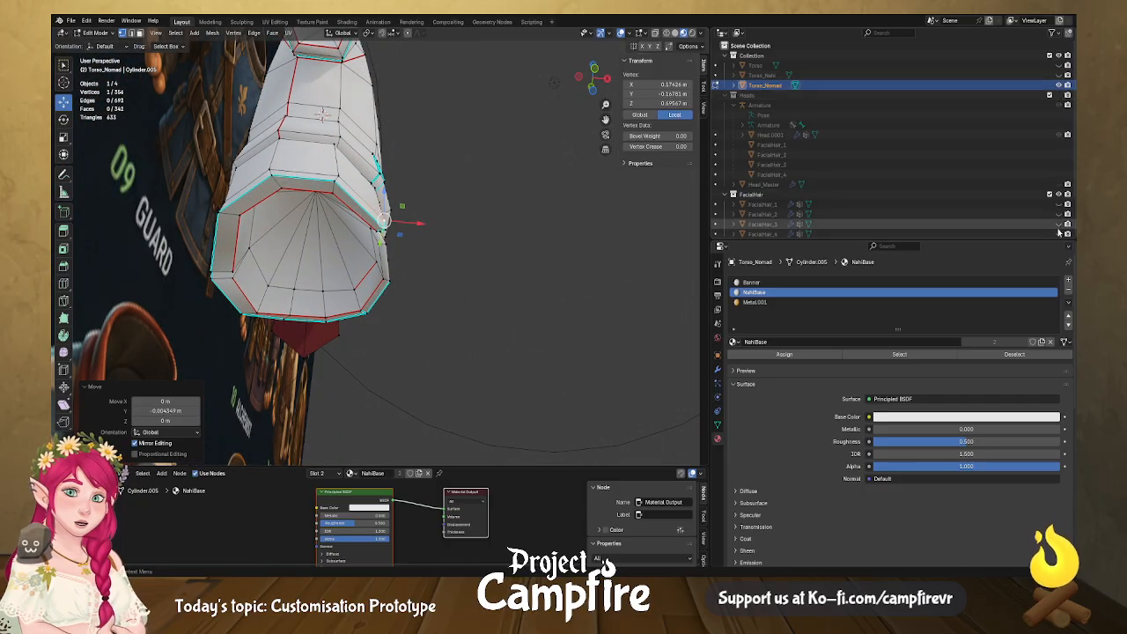
pyautogui.scroll(-2, 1059, 217)
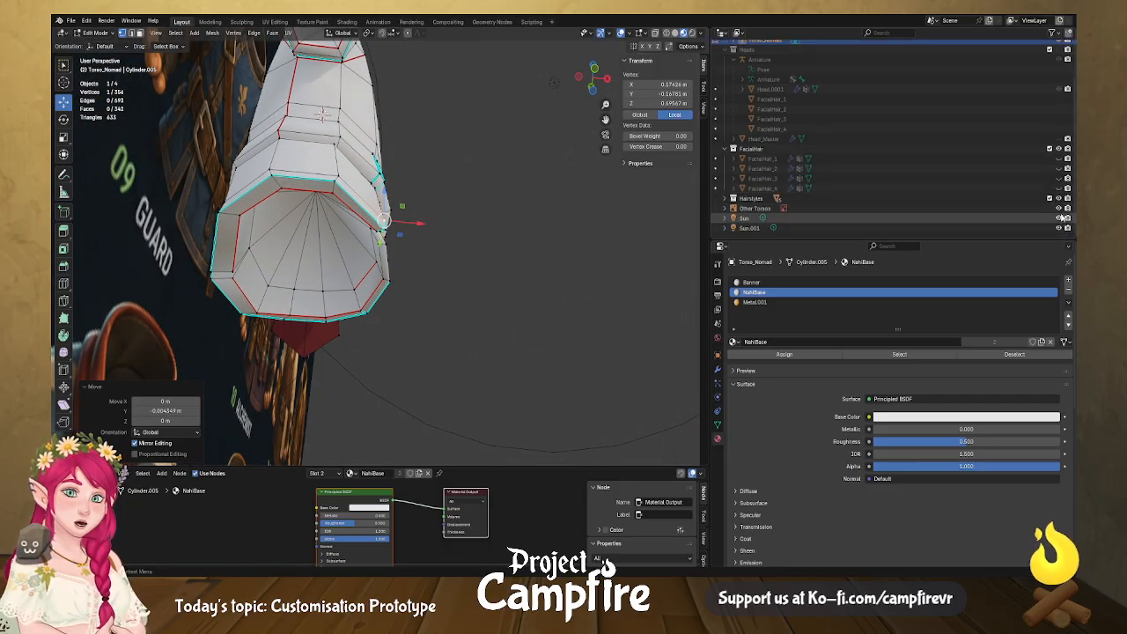
pyautogui.click(1059, 209)
pyautogui.moveTo(493, 236); pyautogui.dragTo(388, 157, button='middle')
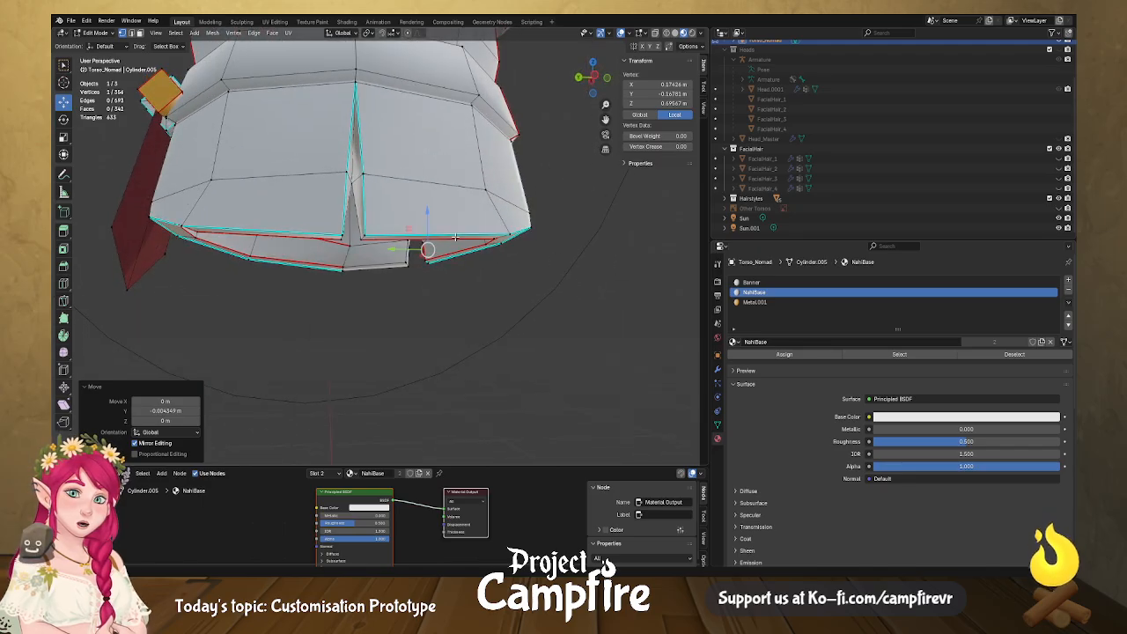
# Delete the four narrow inner wall faces of the skirt's back slit.
pyautogui.press('3')
pyautogui.click(357, 154)
pyautogui.keyDown('shift'); pyautogui.click(352, 162); pyautogui.keyUp('shift')
pyautogui.keyDown('shift'); pyautogui.click(359, 184); pyautogui.keyUp('shift')
pyautogui.keyDown('shift'); pyautogui.click(351, 192); pyautogui.keyUp('shift')
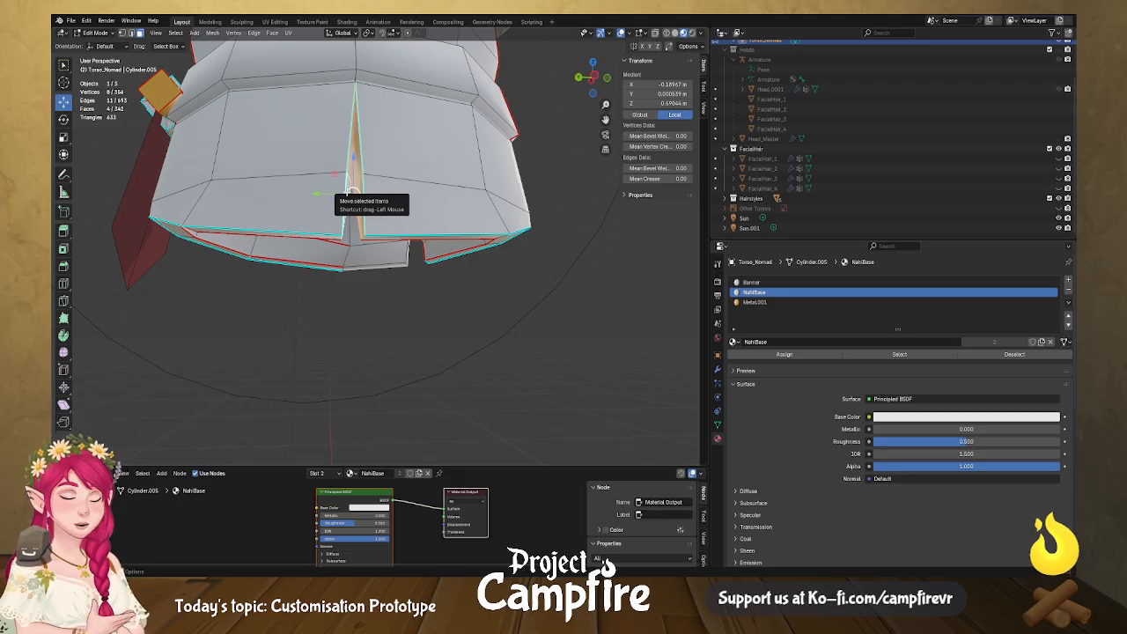
pyautogui.press('x')
pyautogui.click(346, 191)
pyautogui.moveTo(346, 190); pyautogui.dragTo(362, 211, button='middle')
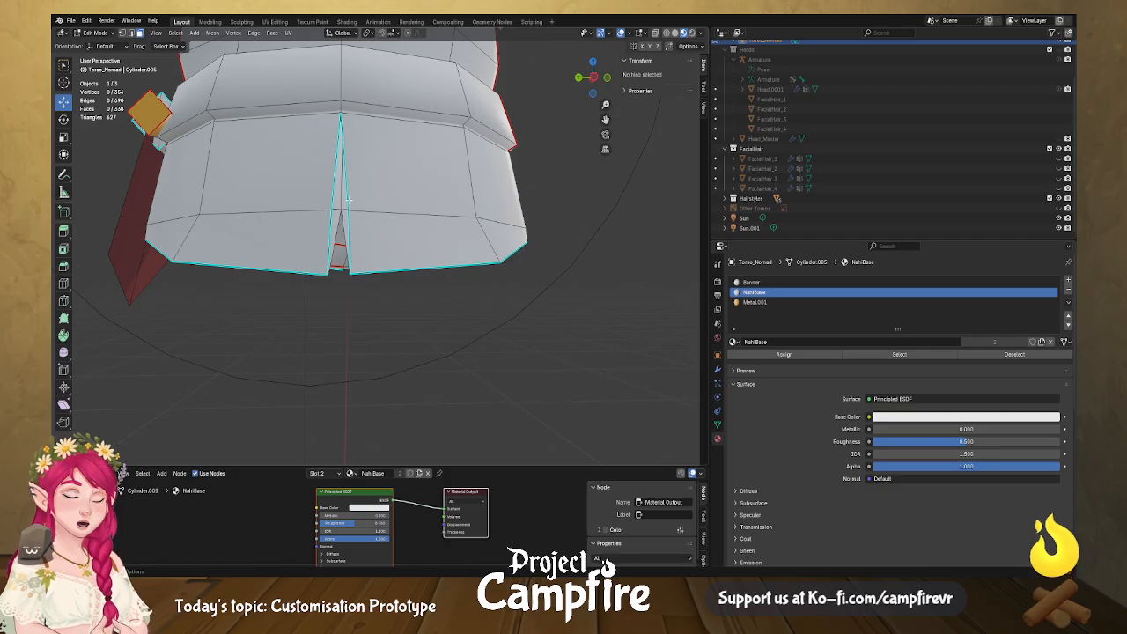
# Clear the sharp marking from the four edges on both sides of the back slit.
pyautogui.click(352, 201)
pyautogui.press('2')
pyautogui.click(344, 179)
pyautogui.keyDown('shift'); pyautogui.click(334, 178); pyautogui.keyUp('shift')
pyautogui.keyDown('shift'); pyautogui.click(339, 241); pyautogui.keyUp('shift')
pyautogui.keyDown('shift'); pyautogui.click(349, 246); pyautogui.keyUp('shift')
pyautogui.moveTo(359, 261); pyautogui.dragTo(376, 275, button='middle')
pyautogui.rightClick(396, 284)
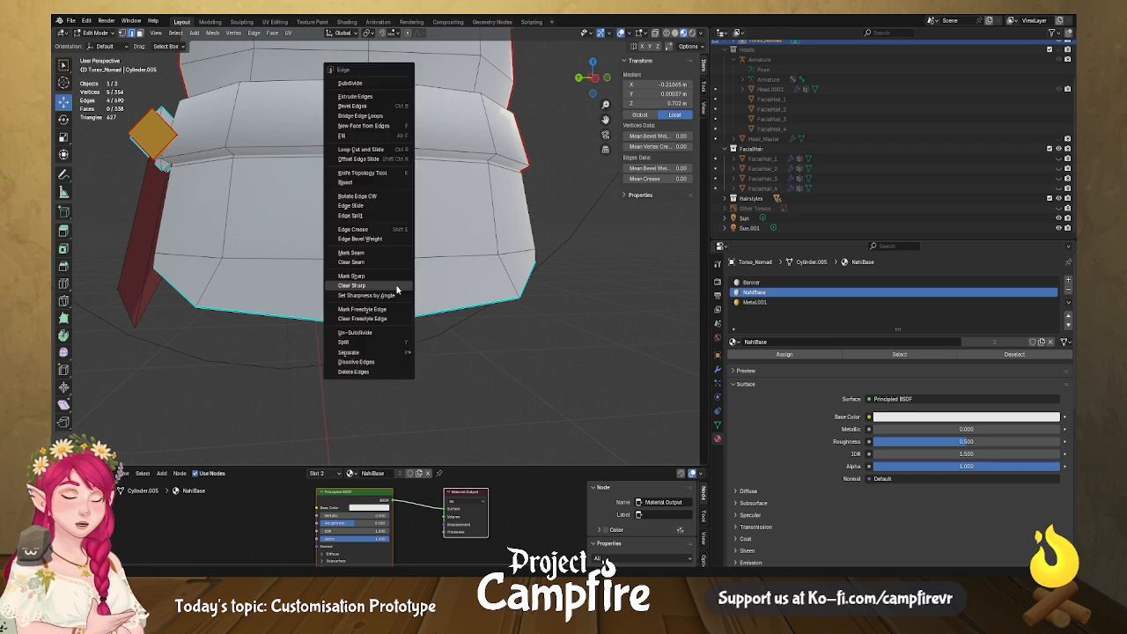
pyautogui.click(390, 284)
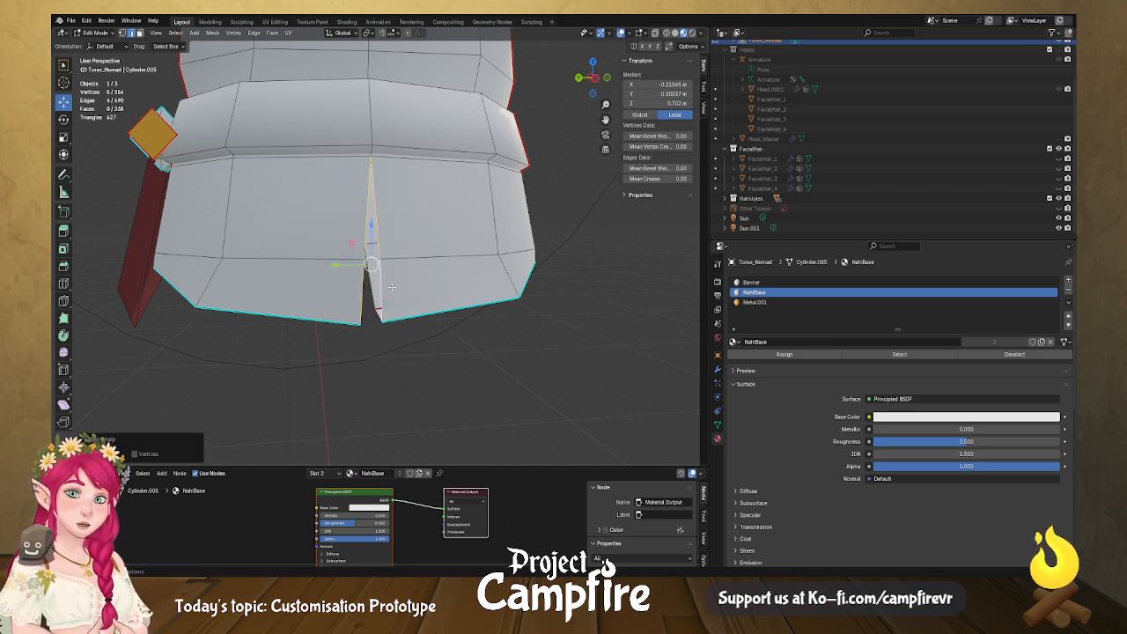
pyautogui.moveTo(394, 289); pyautogui.dragTo(364, 283, button='middle')
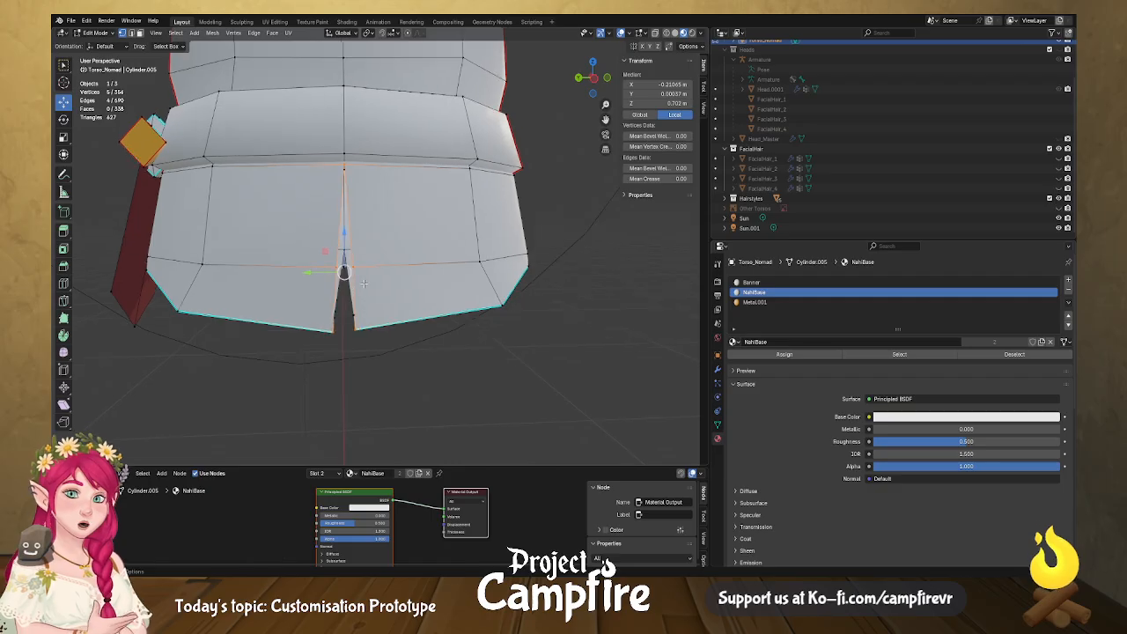
# Merge the back slit's two inner lower vertices, and merge its two hem corner vertices at center.
pyautogui.click(353, 318)
pyautogui.keyDown('shift'); pyautogui.click(336, 317); pyautogui.keyUp('shift')
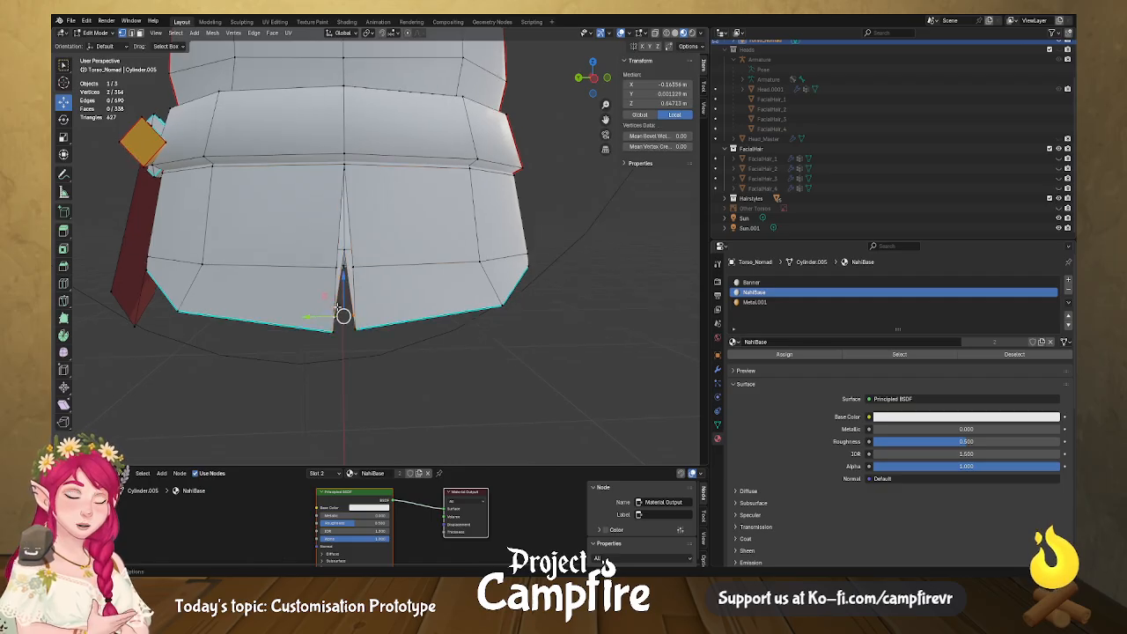
pyautogui.press('m')
pyautogui.click(338, 312)
pyautogui.keyDown('shift'); pyautogui.rightClick(355, 331); pyautogui.keyUp('shift')
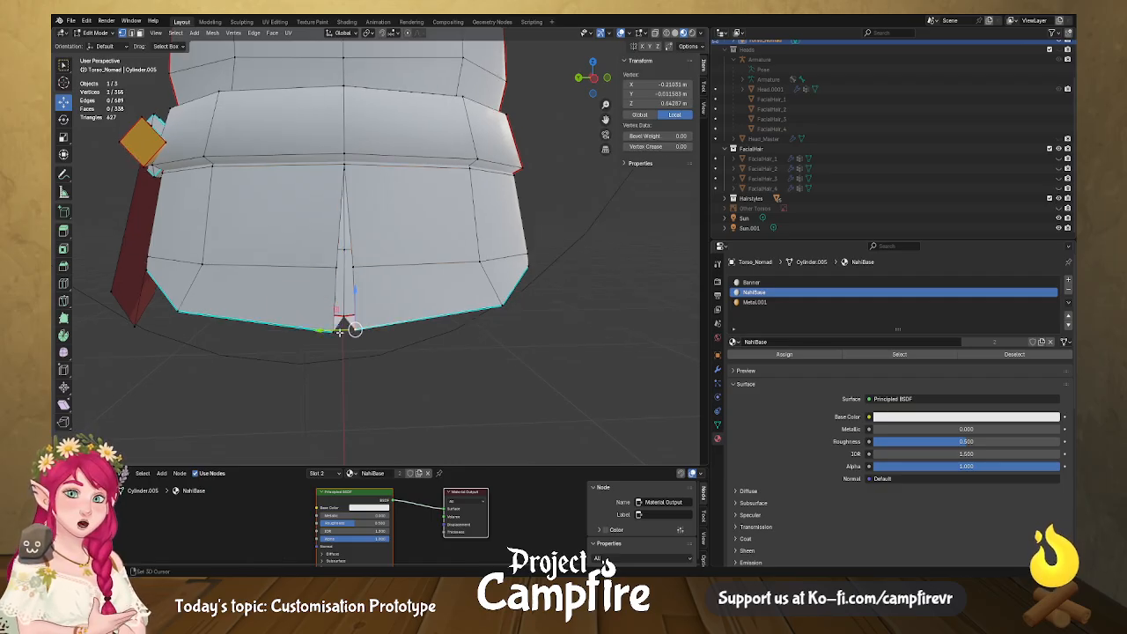
pyautogui.keyDown('shift'); pyautogui.click(332, 332); pyautogui.keyUp('shift')
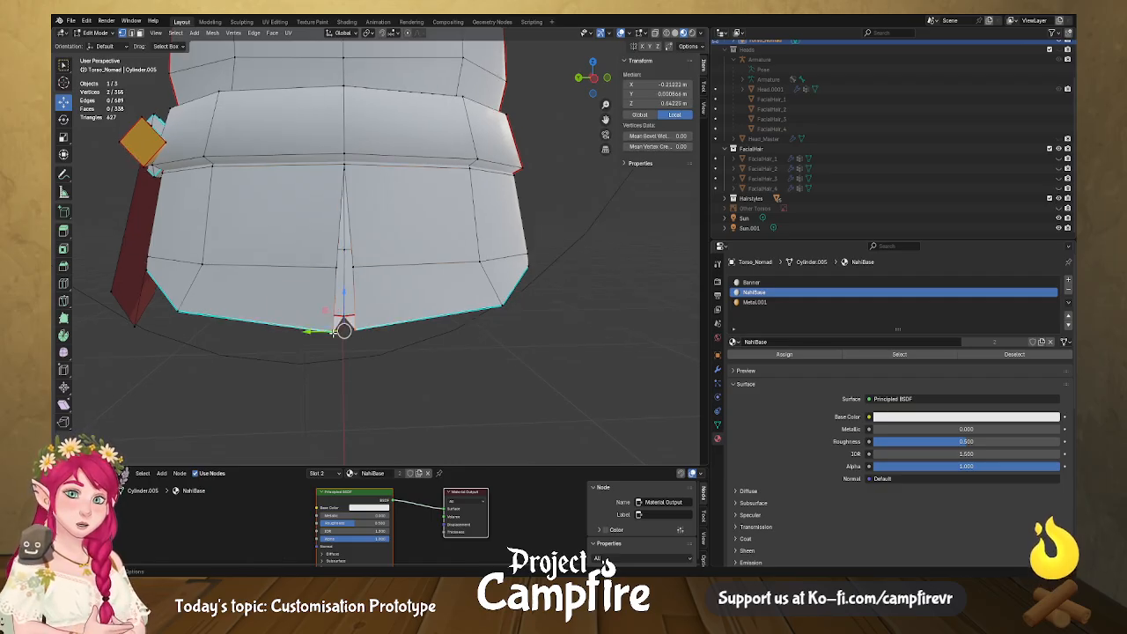
pyautogui.press('m')
pyautogui.click(362, 367)
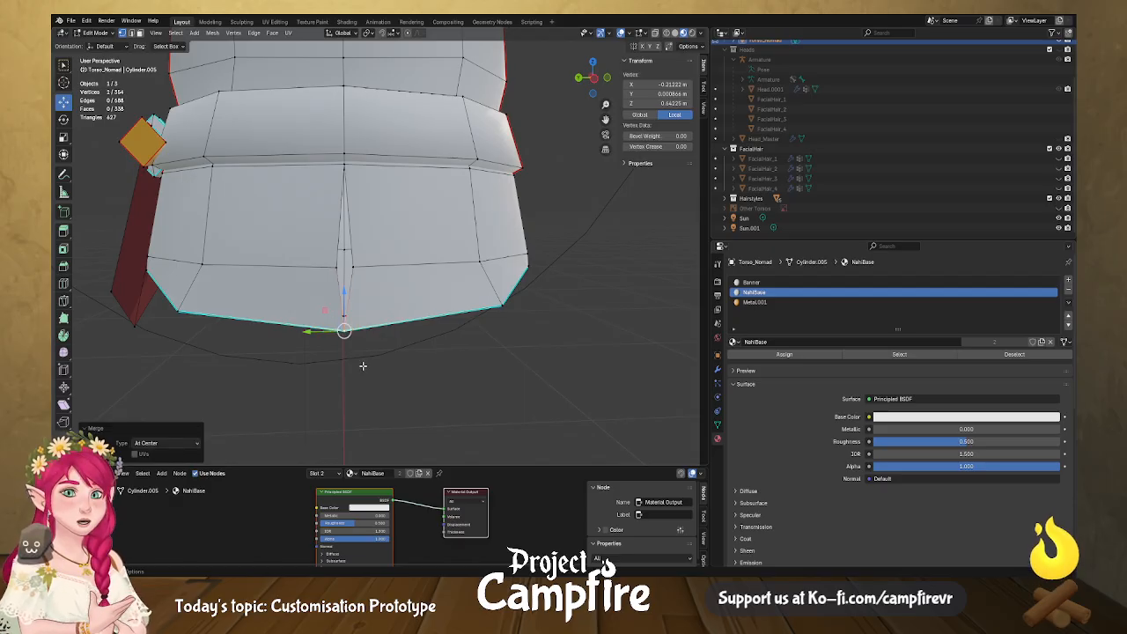
# Merge the back slit's two mid-row vertices into one.
pyautogui.click(355, 268)
pyautogui.keyDown('shift'); pyautogui.click(334, 267); pyautogui.keyUp('shift')
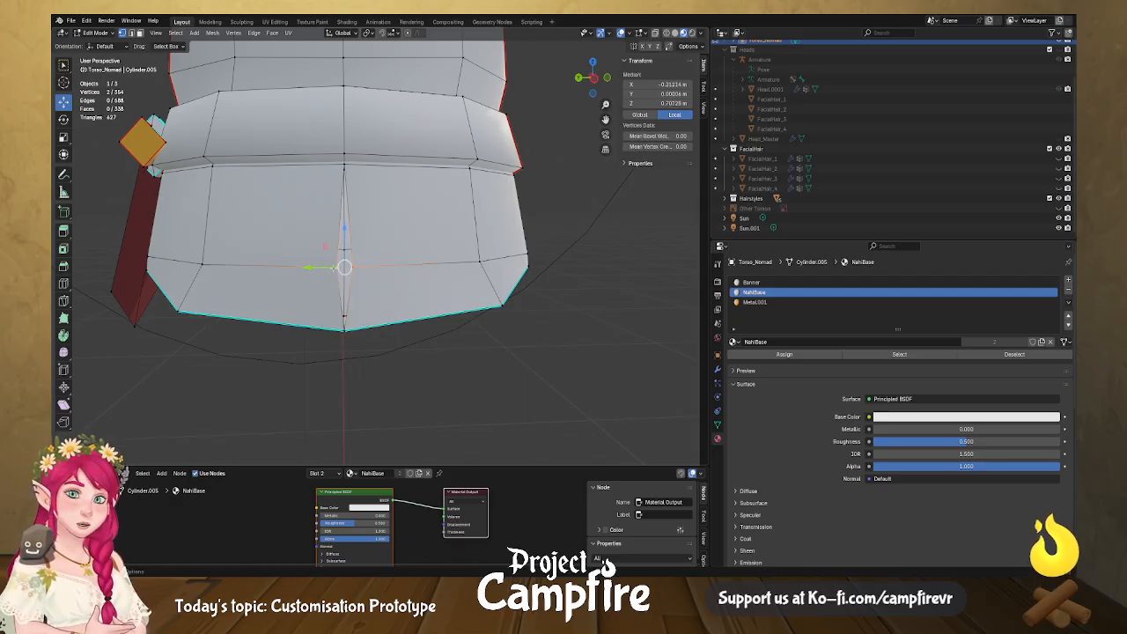
pyautogui.press('m')
pyautogui.click(345, 267)
# Move the merged mid-row back vertex together with a neighbouring vertex slightly outward along negative X.
pyautogui.moveTo(466, 281); pyautogui.dragTo(187, 275, button='middle')
pyautogui.keyDown('shift'); pyautogui.click(228, 268); pyautogui.keyUp('shift')
pyautogui.moveTo(253, 270); pyautogui.dragTo(241, 270)
pyautogui.moveTo(240, 273); pyautogui.dragTo(345, 320, button='middle')
pyautogui.moveTo(428, 359); pyautogui.dragTo(395, 372, button='middle')
pyautogui.moveTo(454, 345); pyautogui.dragTo(416, 289, button='middle')
# Move two connected vertices on the side of the skirt about -0.0067 m along X.
pyautogui.click(261, 247)
pyautogui.keyDown('shift'); pyautogui.click(261, 247); pyautogui.keyUp('shift')
pyautogui.keyDown('shift'); pyautogui.click(262, 247); pyautogui.keyUp('shift')
pyautogui.keyDown('shift'); pyautogui.click(249, 244); pyautogui.keyUp('shift')
pyautogui.moveTo(292, 245); pyautogui.dragTo(285, 245)
pyautogui.moveTo(286, 246); pyautogui.dragTo(679, 283, button='middle')
pyautogui.keyDown('shift'); pyautogui.moveTo(498, 197); pyautogui.dragTo(515, 332, button='middle'); pyautogui.keyUp('shift')
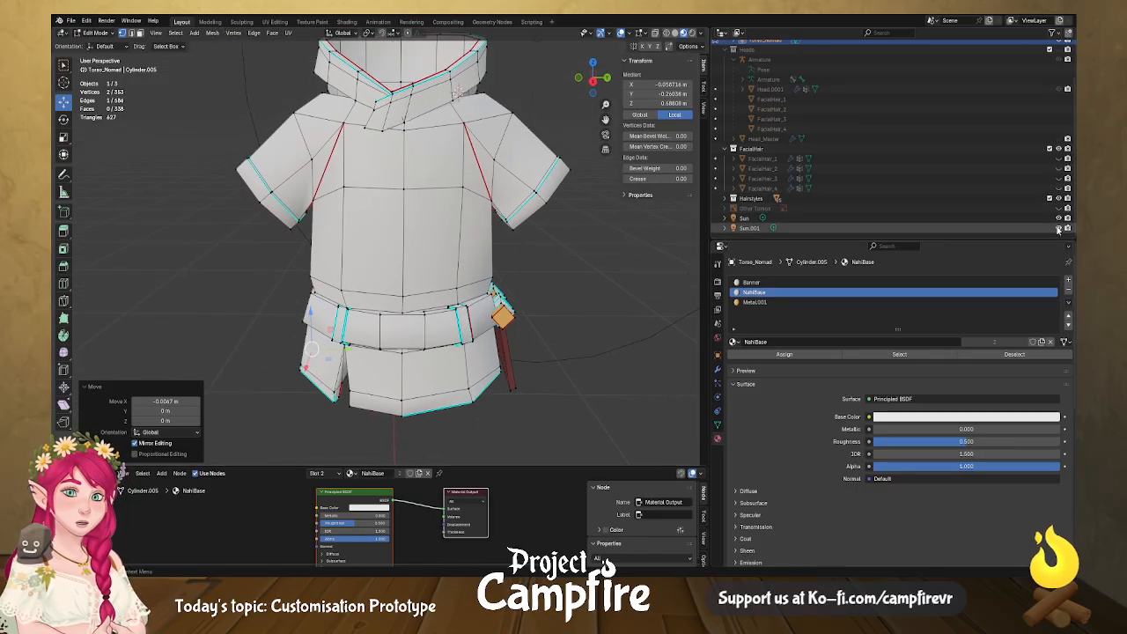
# Show the Other Torsos reference collection again and return to Object Mode.
pyautogui.click(1058, 208)
pyautogui.scroll(-2, 446, 235)
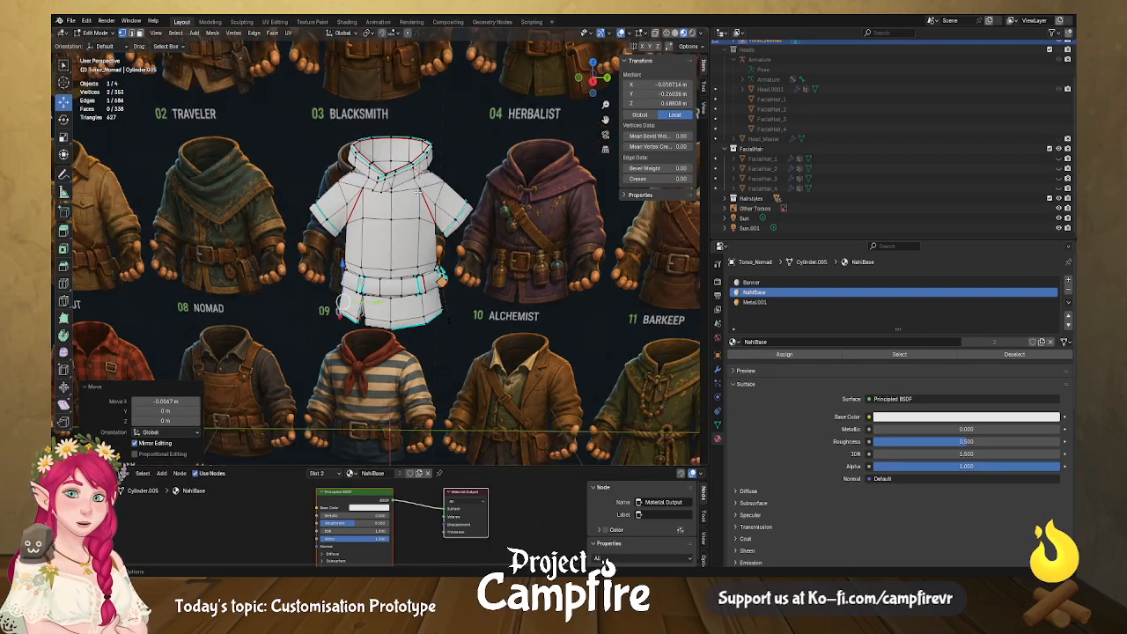
pyautogui.press('Tab')
pyautogui.moveTo(484, 275)
pyautogui.mouseDown(button='middle')
pyautogui.moveTo(501, 267)
pyautogui.moveTo(483, 272)
pyautogui.mouseUp(button='middle')
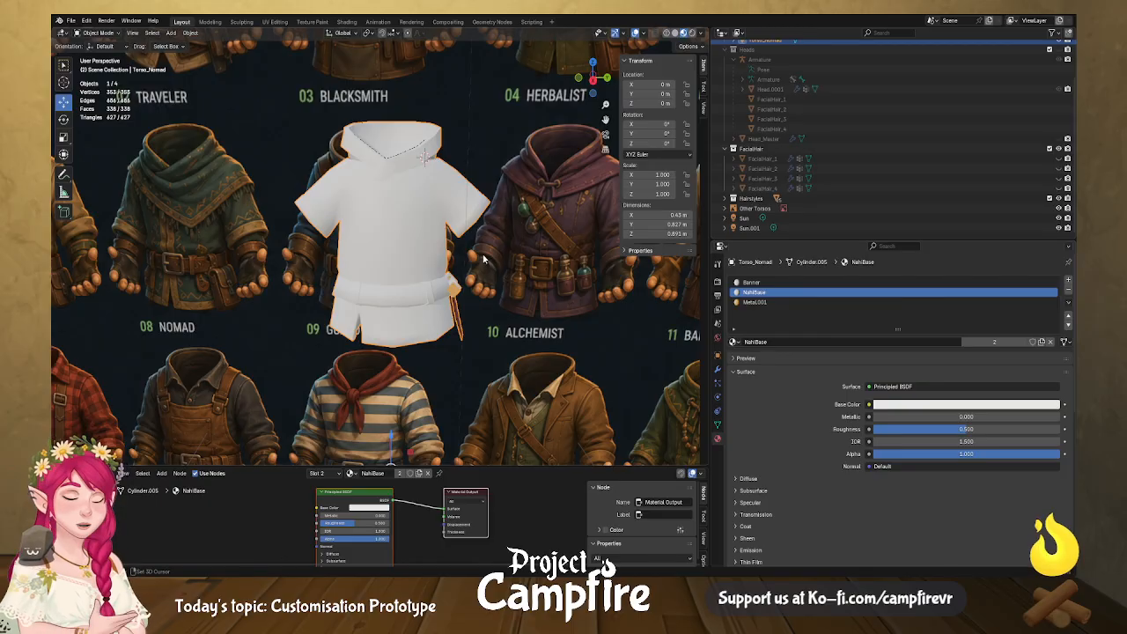
# Add a 2 m plane and move it over the garment's neck, to about X -0.036 m and Y -0.022 m.
pyautogui.hotkey('shift', 'a')
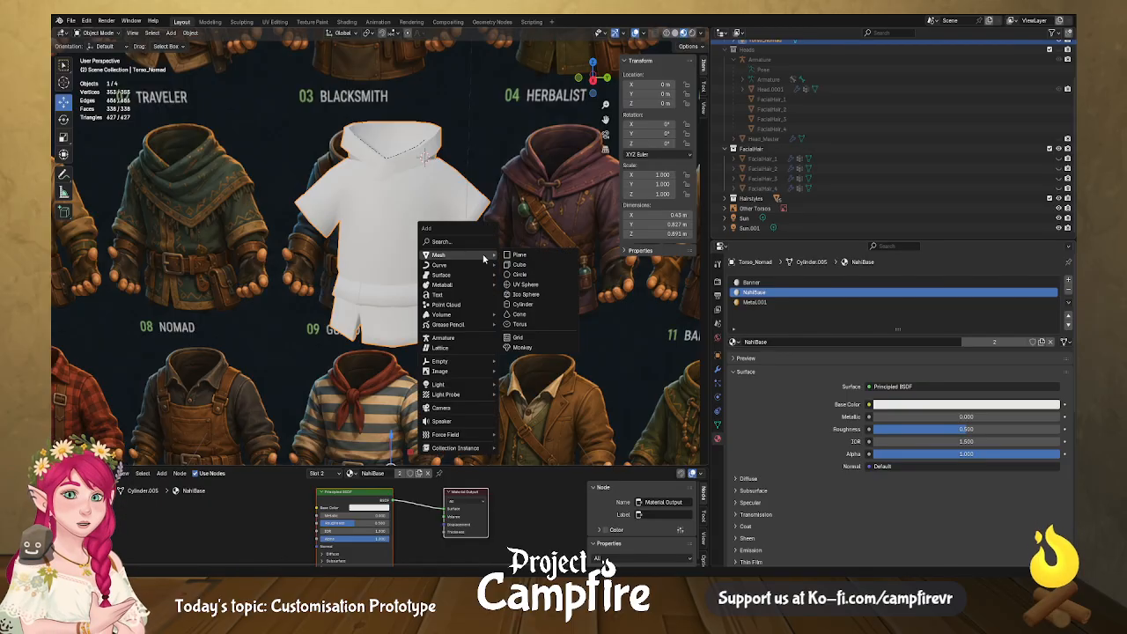
pyautogui.click(541, 255)
pyautogui.moveTo(541, 254); pyautogui.dragTo(517, 255, button='middle')
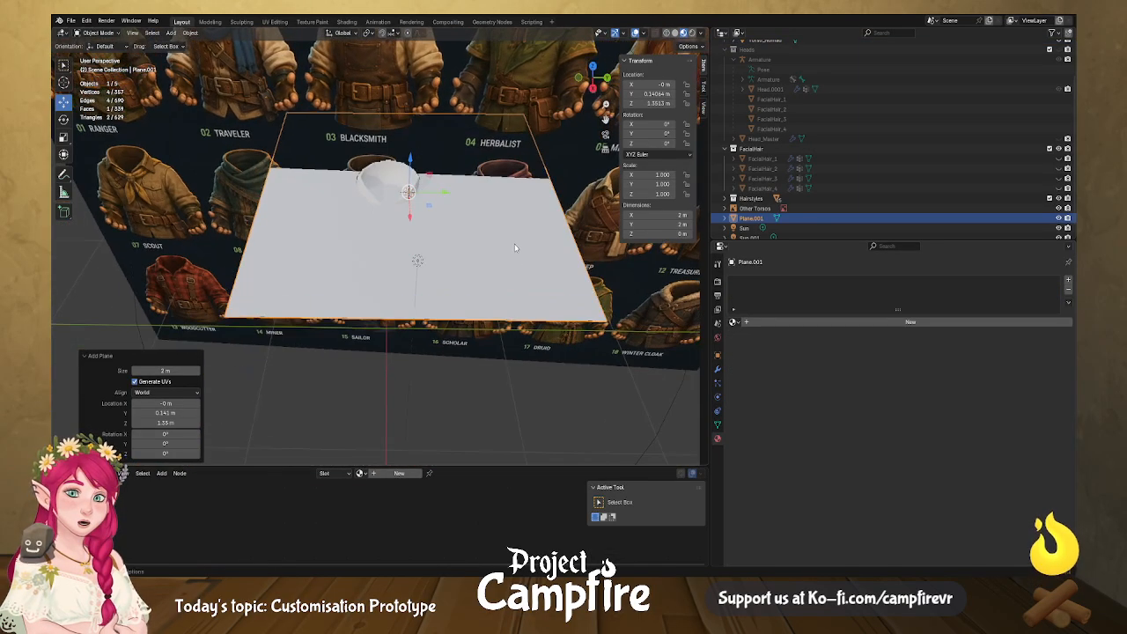
pyautogui.moveTo(445, 195); pyautogui.dragTo(386, 218)
pyautogui.moveTo(385, 219); pyautogui.dragTo(260, 227, button='middle')
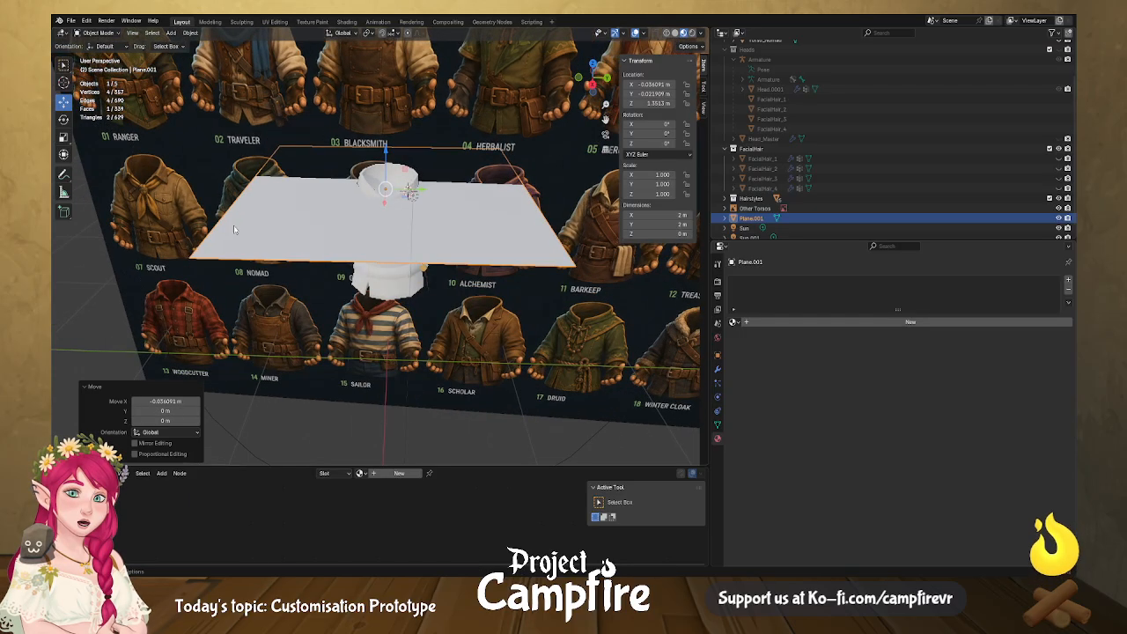
pyautogui.moveTo(294, 192); pyautogui.dragTo(420, 211, button='middle')
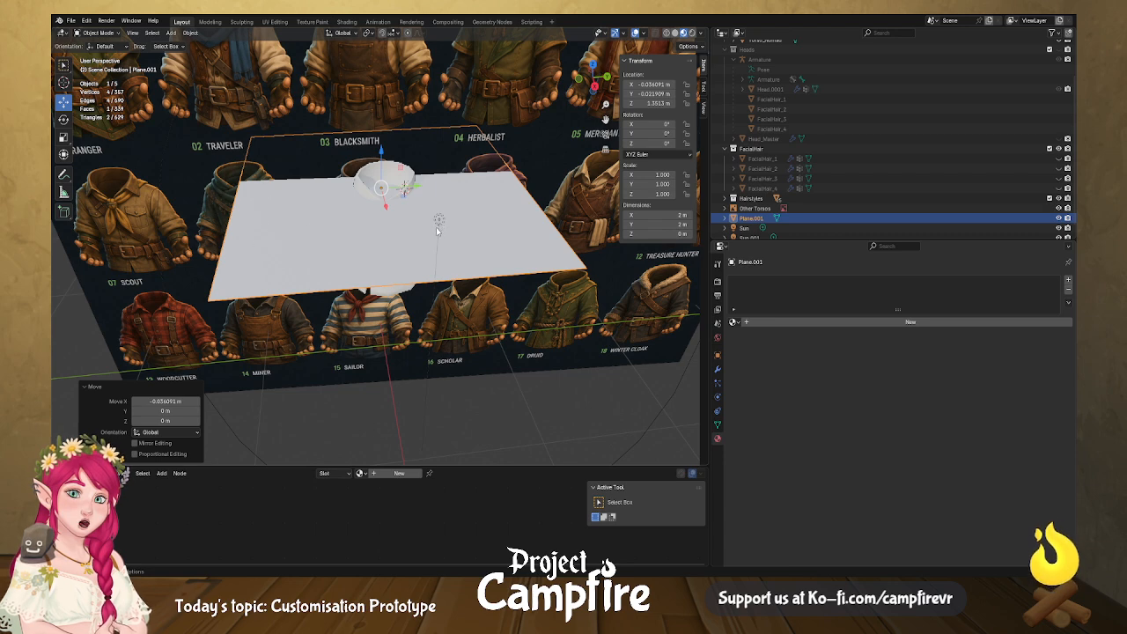
pyautogui.moveTo(437, 228); pyautogui.dragTo(358, 189, button='middle')
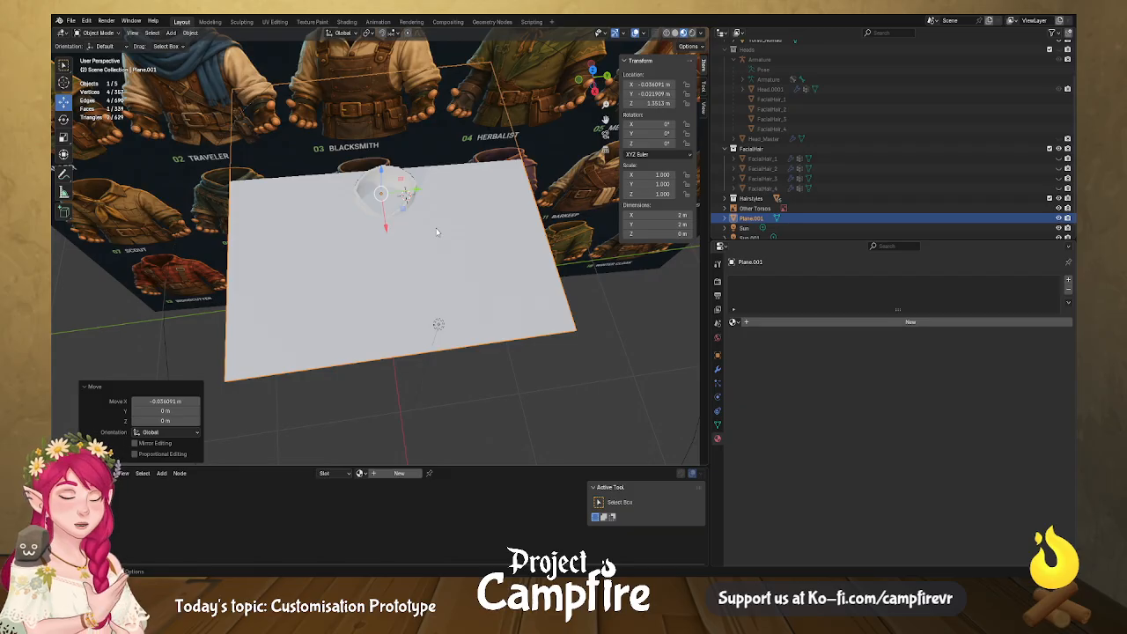
# Rotate the plane 45° about Z and scale it down to about 0.69 m square around the garment's neck.
pyautogui.write('rz45')
pyautogui.press('Return')
pyautogui.press('s')
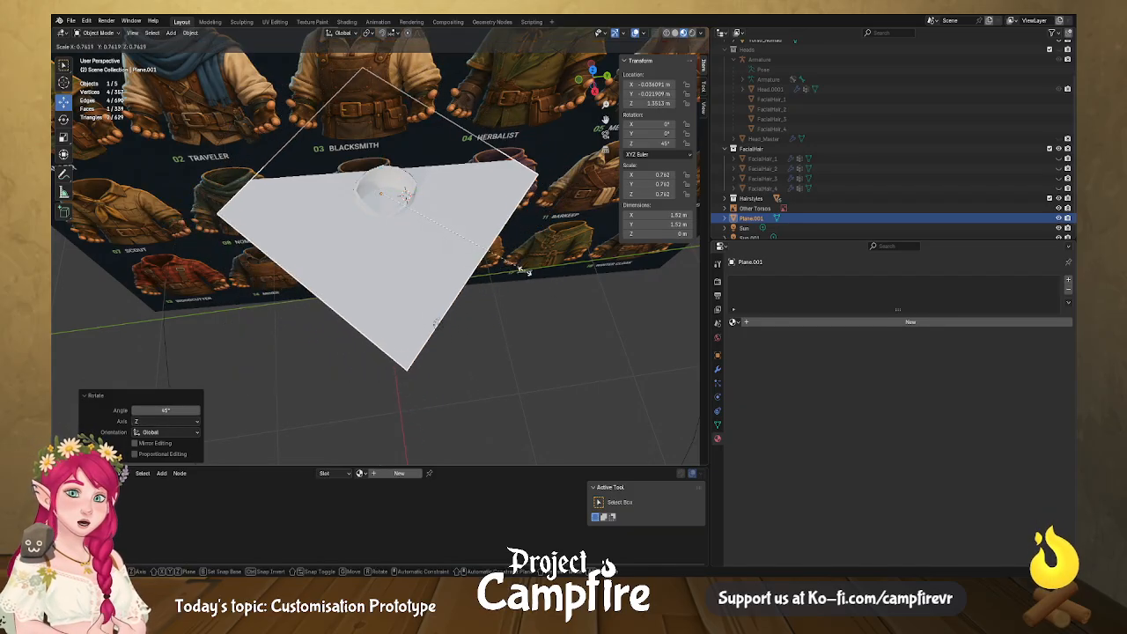
pyautogui.click(498, 246)
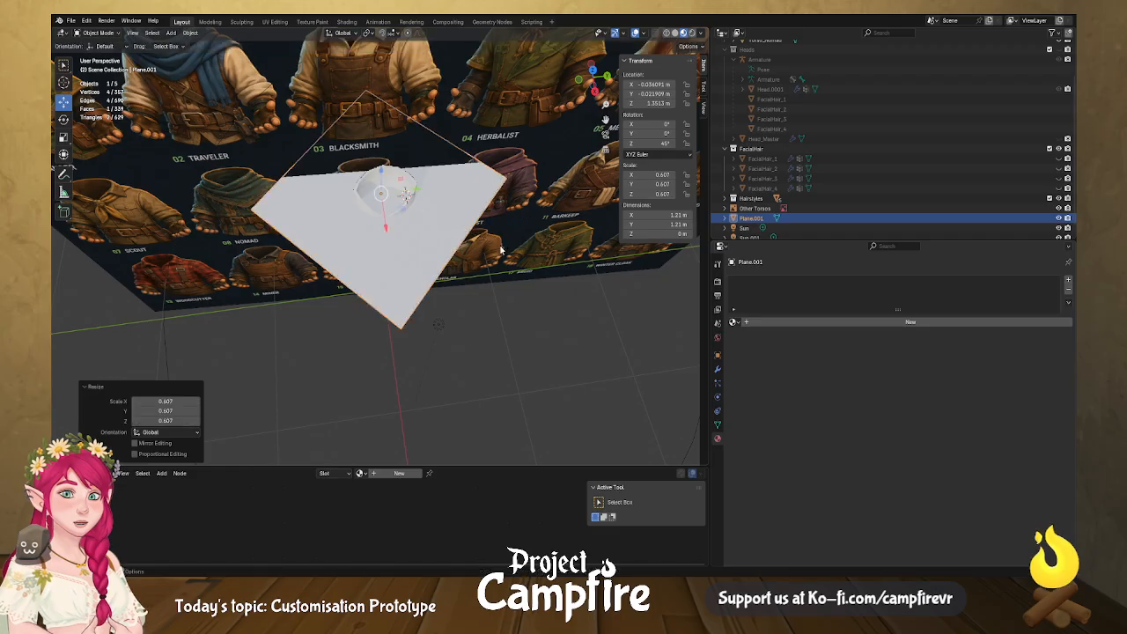
pyautogui.moveTo(555, 271); pyautogui.dragTo(544, 232, button='middle')
pyautogui.scroll(3, 547, 229)
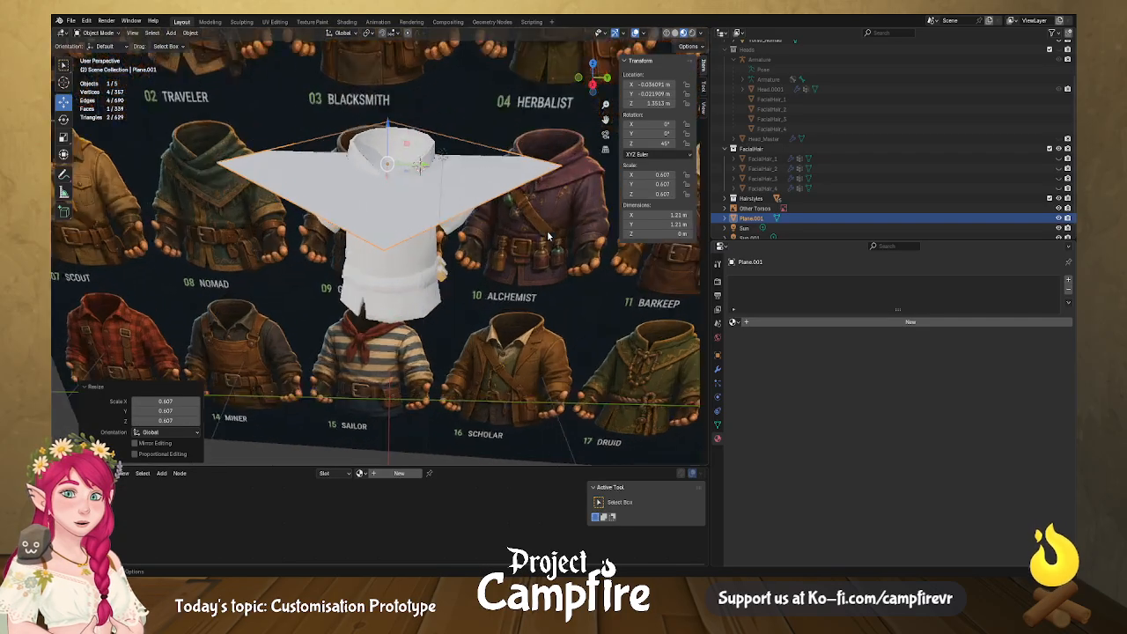
pyautogui.press('s')
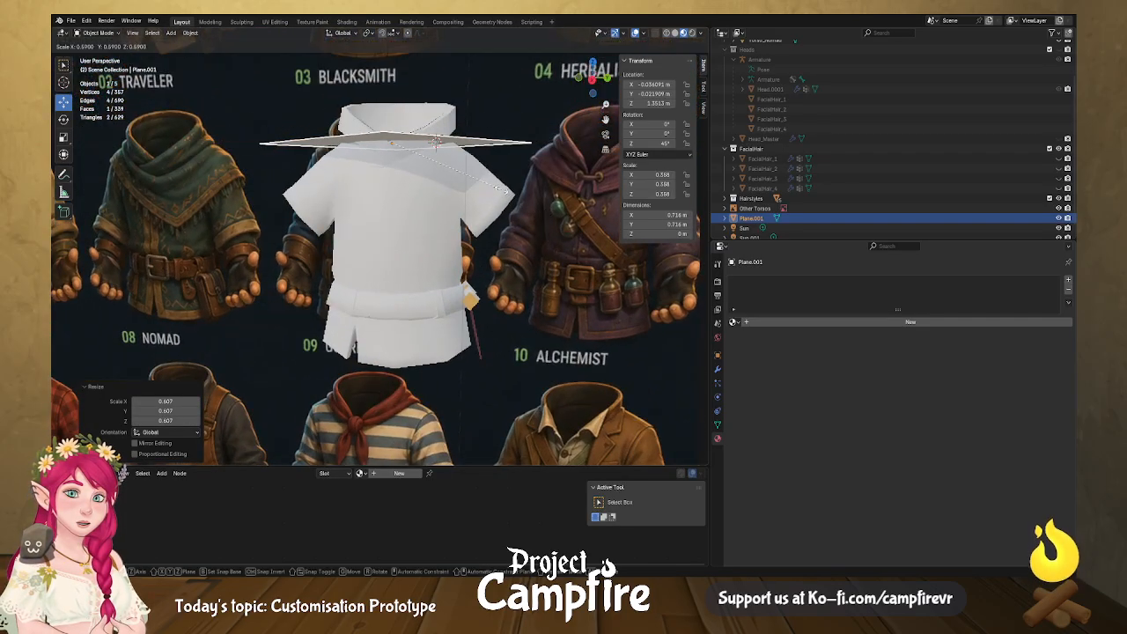
pyautogui.click(498, 187)
pyautogui.moveTo(498, 187)
pyautogui.mouseDown(button='middle')
pyautogui.moveTo(505, 236)
pyautogui.moveTo(489, 194)
pyautogui.mouseUp(button='middle')
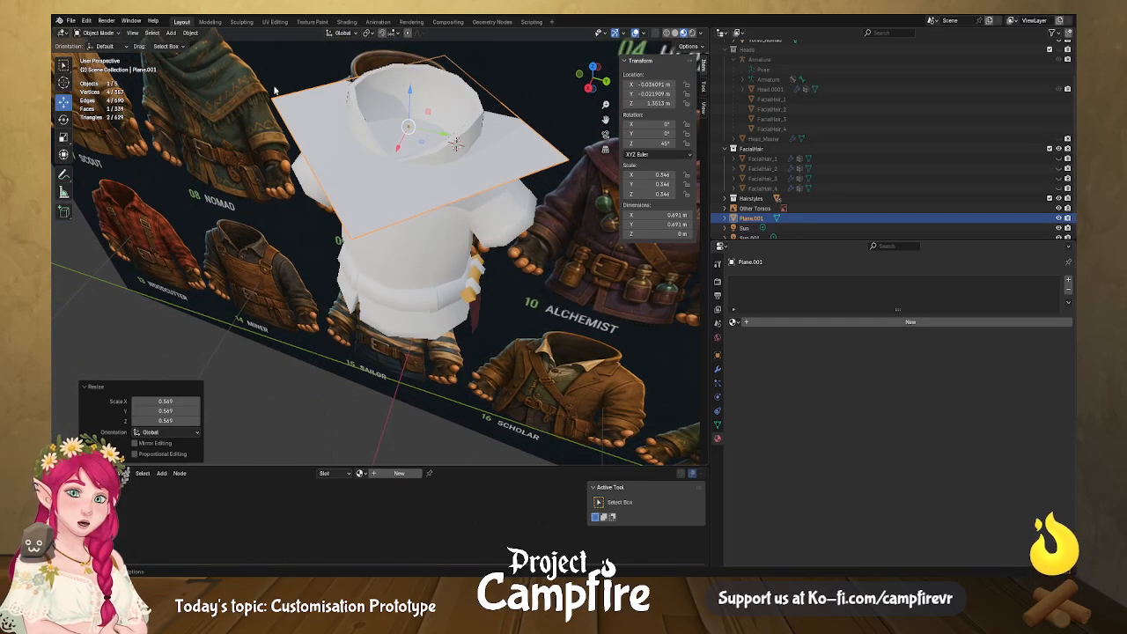
pyautogui.moveTo(328, 138); pyautogui.dragTo(360, 137, button='middle')
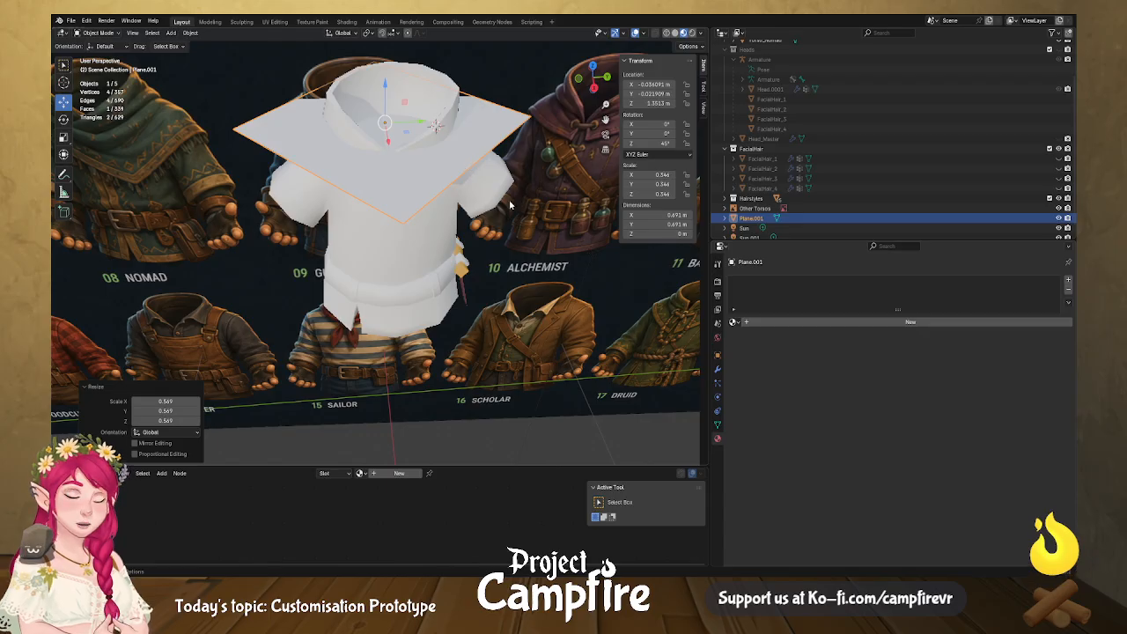
# Rotate the plane a little further about Z so its front corner sits off-centre on the chest.
pyautogui.press('r')
pyautogui.press('z')
pyautogui.click(426, 169)
pyautogui.moveTo(449, 194)
pyautogui.mouseDown(button='middle')
pyautogui.moveTo(429, 199)
pyautogui.moveTo(446, 202)
pyautogui.mouseUp(button='middle')
# In Edit Mode, add four evenly spaced loop cuts across the plane in each direction to form a five-by-five grid.
pyautogui.press('Tab')
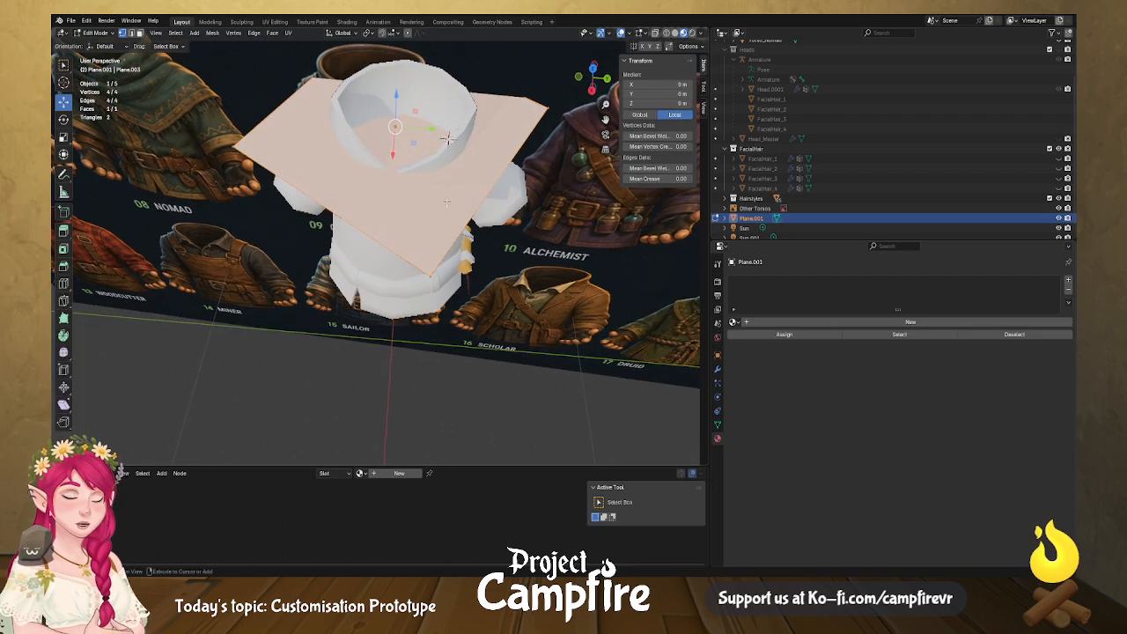
pyautogui.hotkey('ctrl', 'r')
pyautogui.scroll(3, 457, 198)
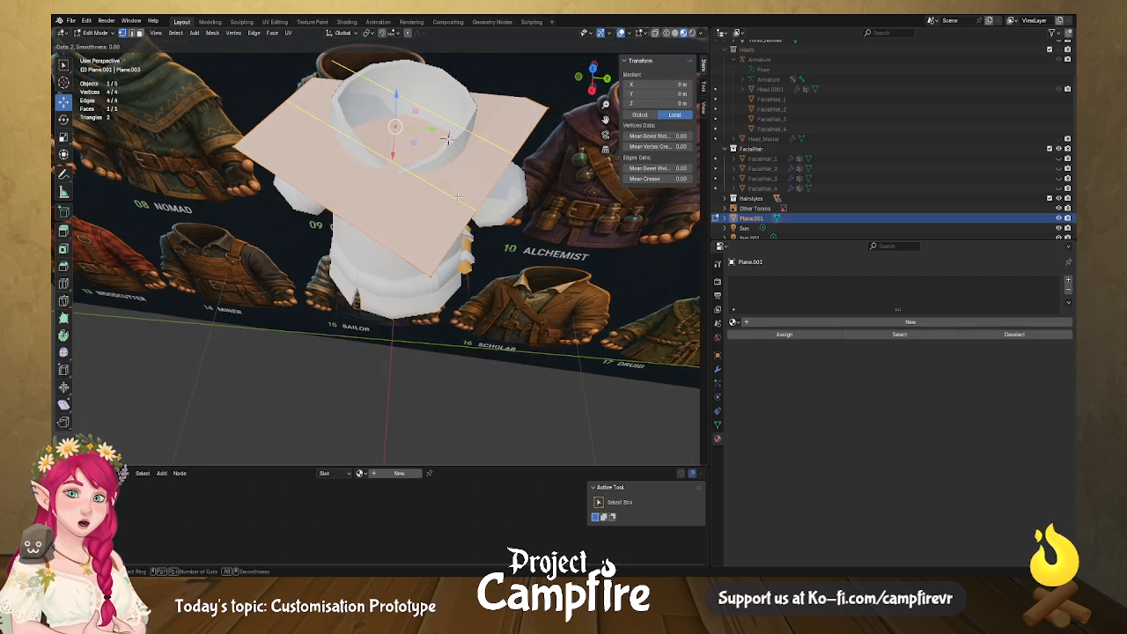
pyautogui.click(457, 197)
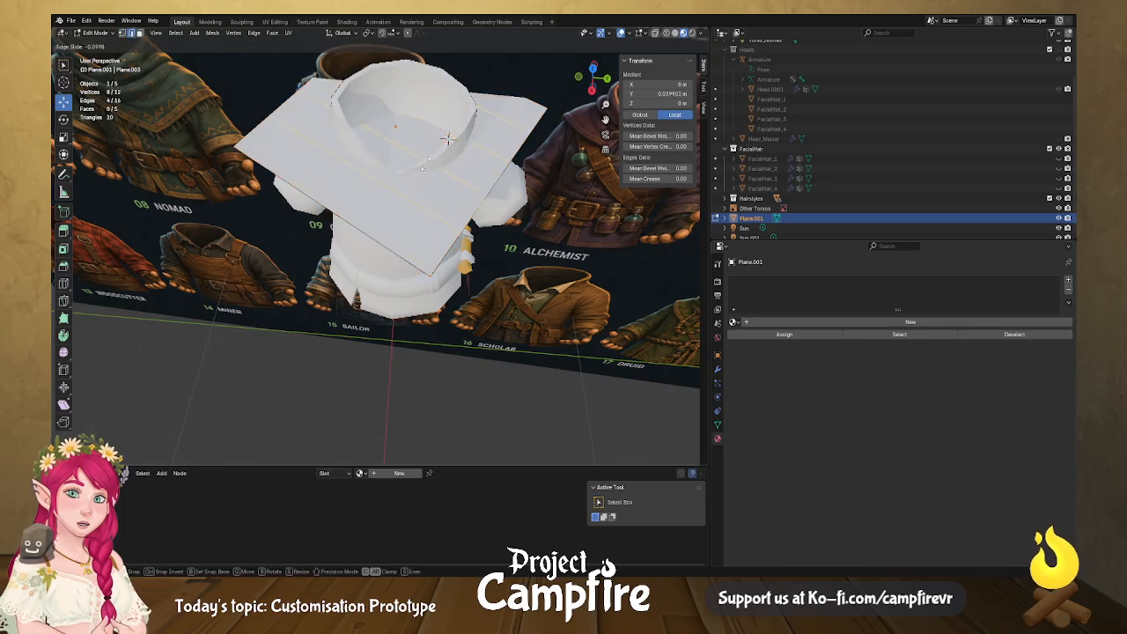
pyautogui.click(423, 165)
pyautogui.hotkey('ctrl', 'r')
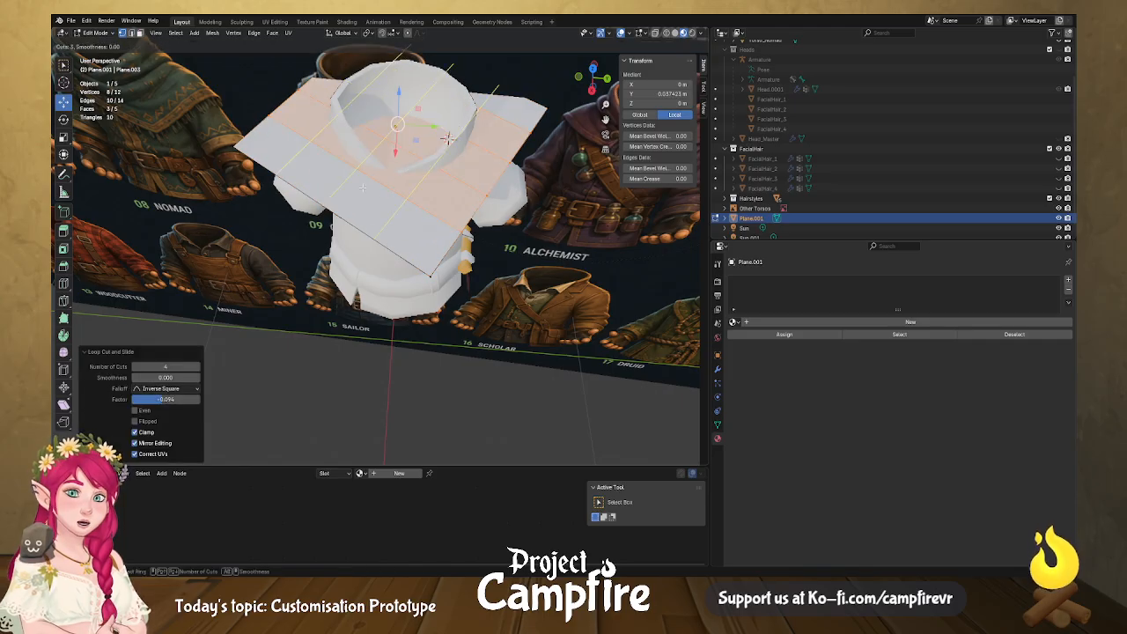
pyautogui.click(449, 138)
pyautogui.rightClick(449, 138)
pyautogui.moveTo(449, 138); pyautogui.dragTo(452, 195, button='middle')
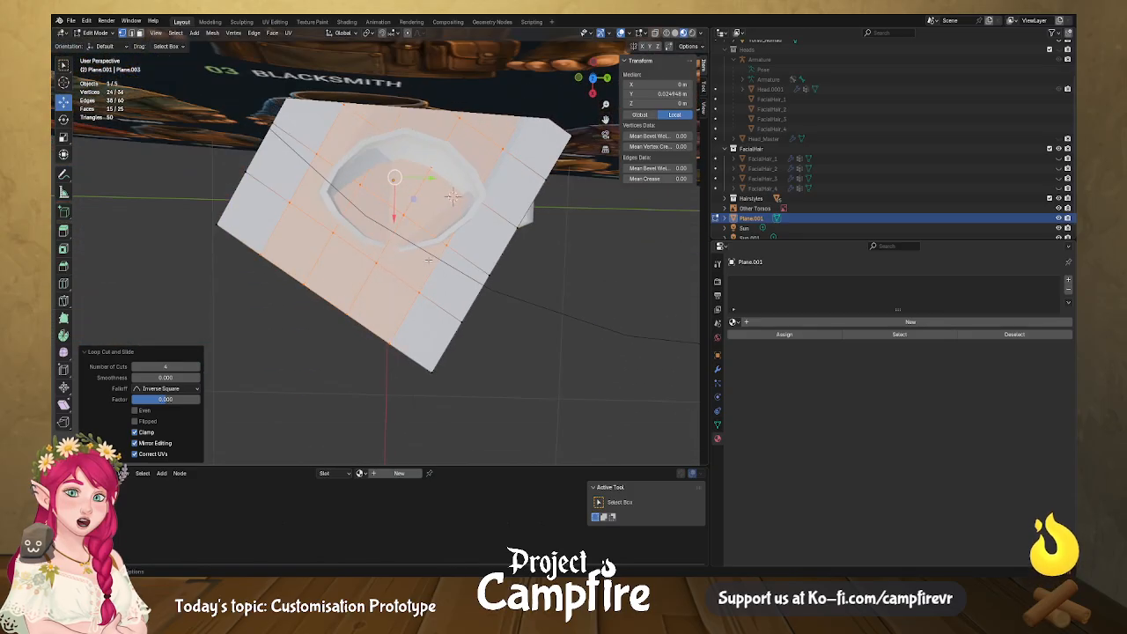
# Select the centre three-by-three block of faces and delete them to open a neck hole in the plane.
pyautogui.click(451, 196)
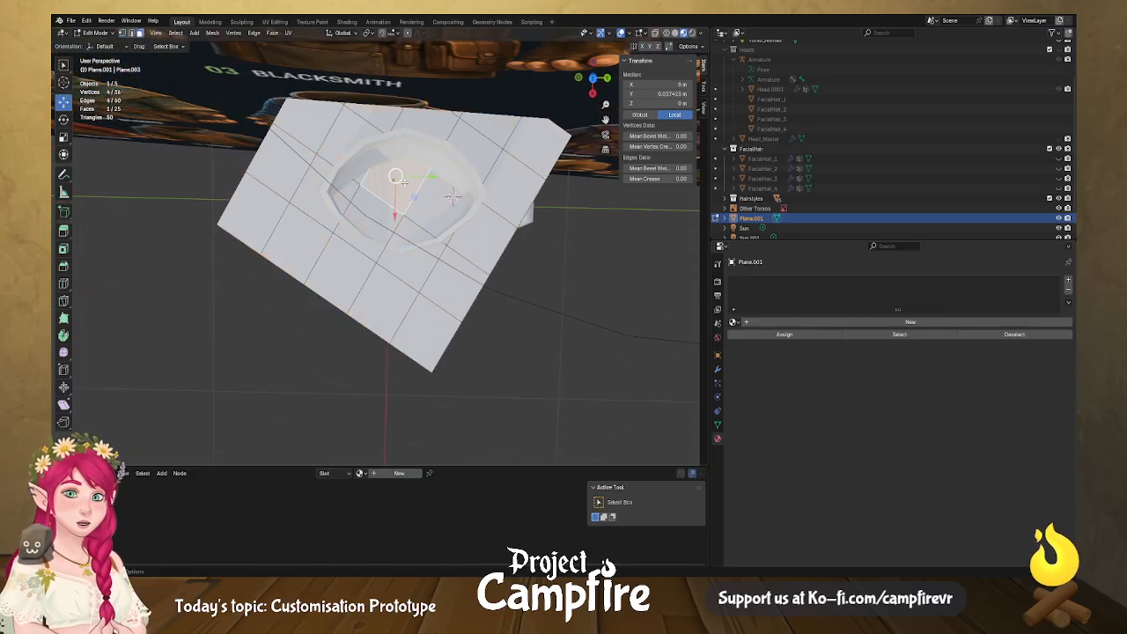
pyautogui.moveTo(452, 195); pyautogui.dragTo(451, 181, button='middle')
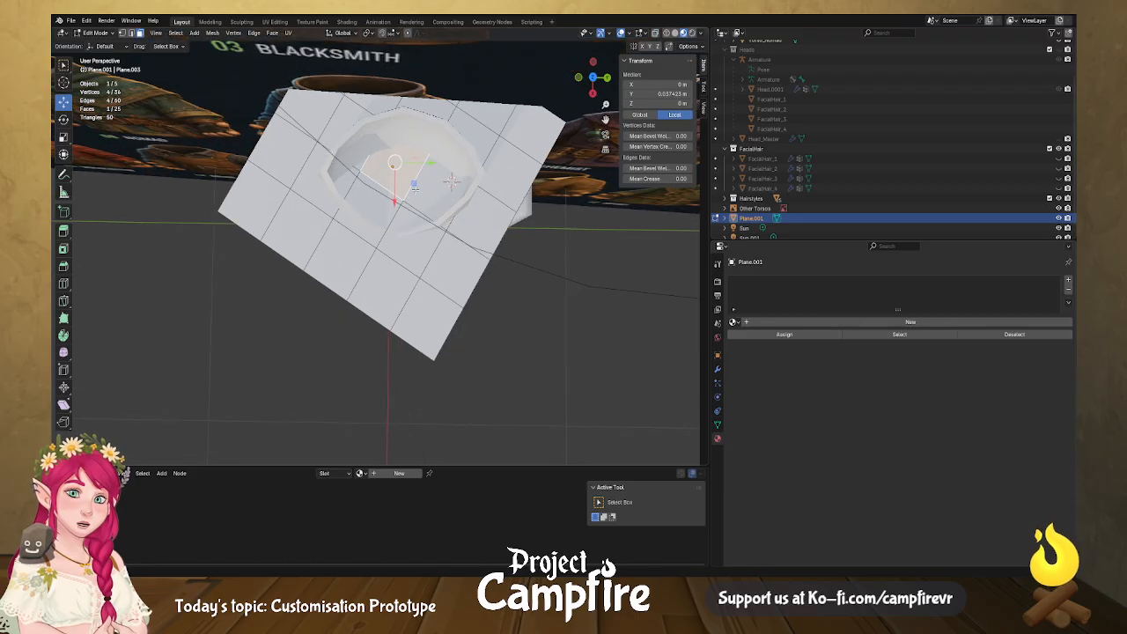
pyautogui.click(367, 210)
pyautogui.keyDown('shift'); pyautogui.click(343, 184); pyautogui.keyUp('shift')
pyautogui.keyDown('shift'); pyautogui.click(345, 132); pyautogui.keyUp('shift')
pyautogui.keyDown('shift'); pyautogui.click(383, 107); pyautogui.keyUp('shift')
pyautogui.keyDown('shift'); pyautogui.click(412, 113); pyautogui.keyUp('shift')
pyautogui.keyDown('shift'); pyautogui.click(462, 136); pyautogui.keyUp('shift')
pyautogui.keyDown('shift'); pyautogui.click(442, 187); pyautogui.keyUp('shift')
pyautogui.keyDown('shift'); pyautogui.click(415, 229); pyautogui.keyUp('shift')
pyautogui.keyDown('shift'); pyautogui.click(395, 183); pyautogui.keyUp('shift')
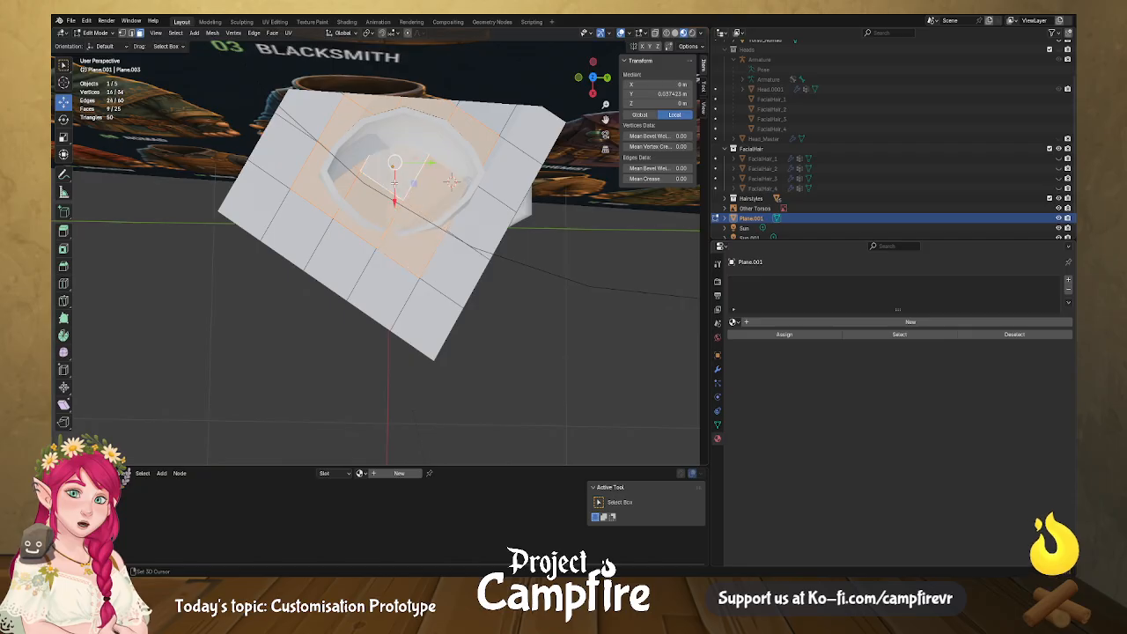
pyautogui.press('x')
pyautogui.click(393, 182)
pyautogui.moveTo(393, 182); pyautogui.dragTo(443, 131, button='middle')
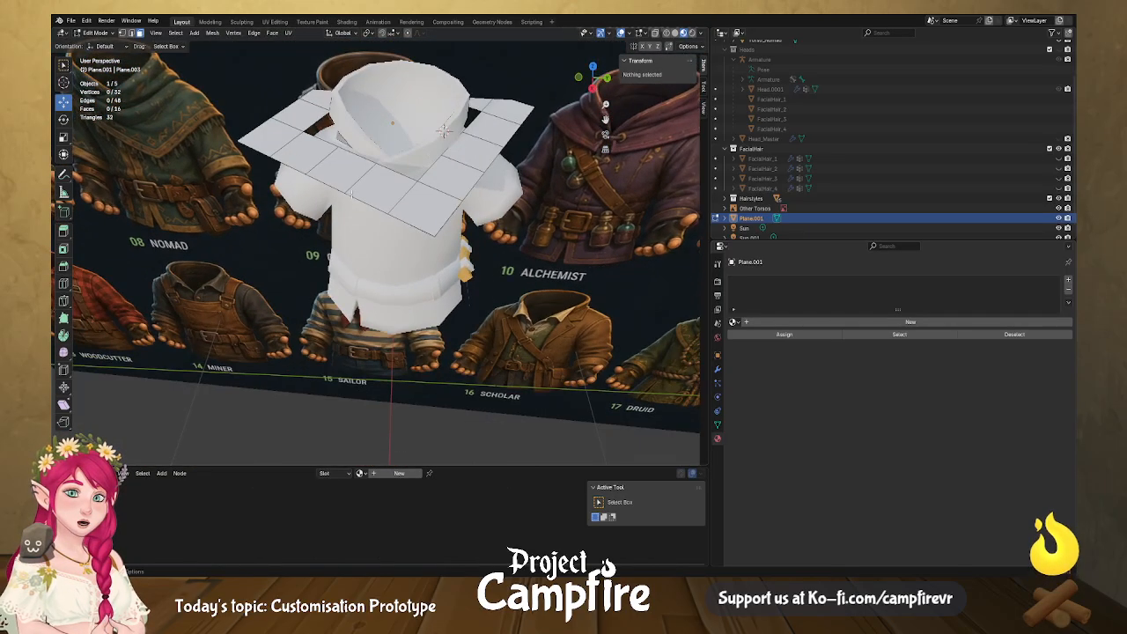
# Add a Shrinkwrap modifier to the plane, targeting Torso_Nomad with an offset of 0.03 m.
pyautogui.moveTo(356, 160); pyautogui.dragTo(308, 118, button='middle')
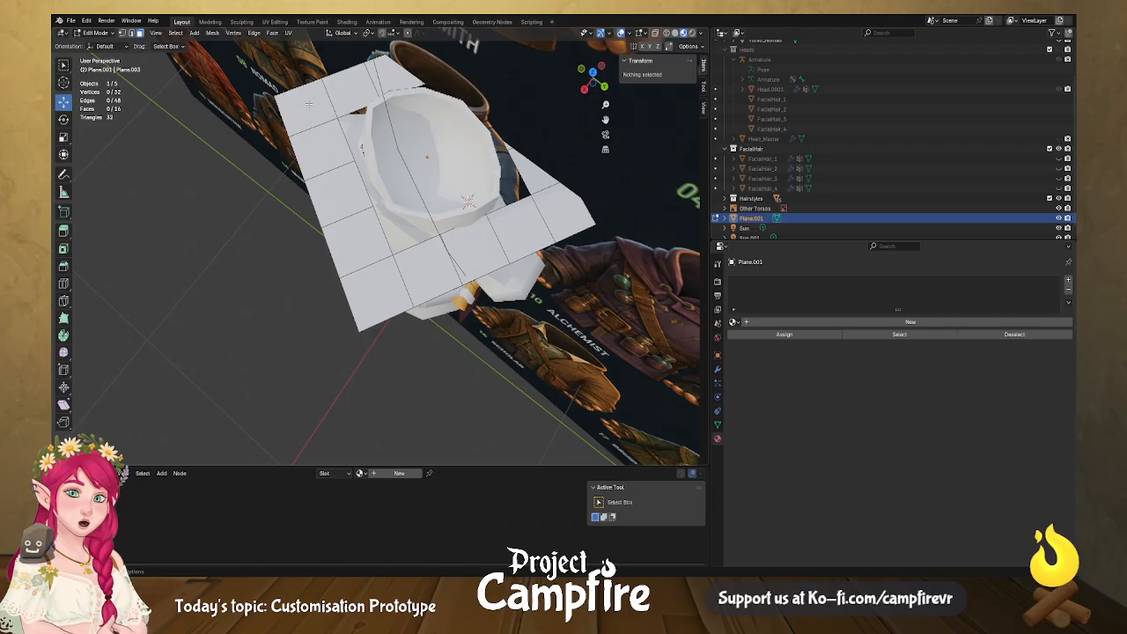
pyautogui.moveTo(480, 226); pyautogui.dragTo(503, 166, button='middle')
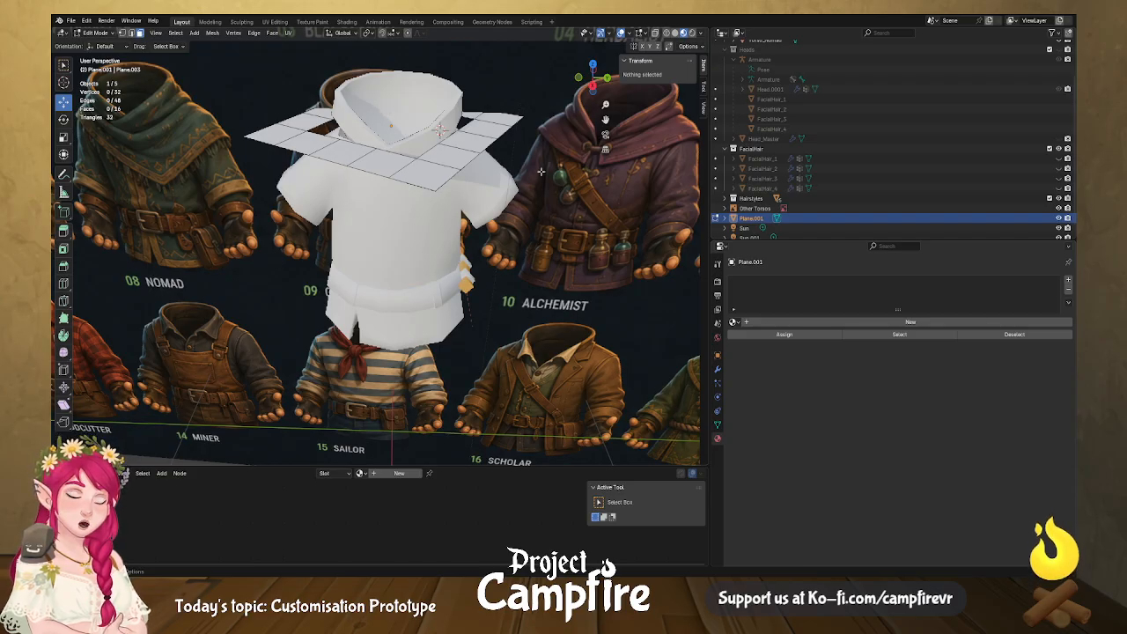
pyautogui.click(716, 373)
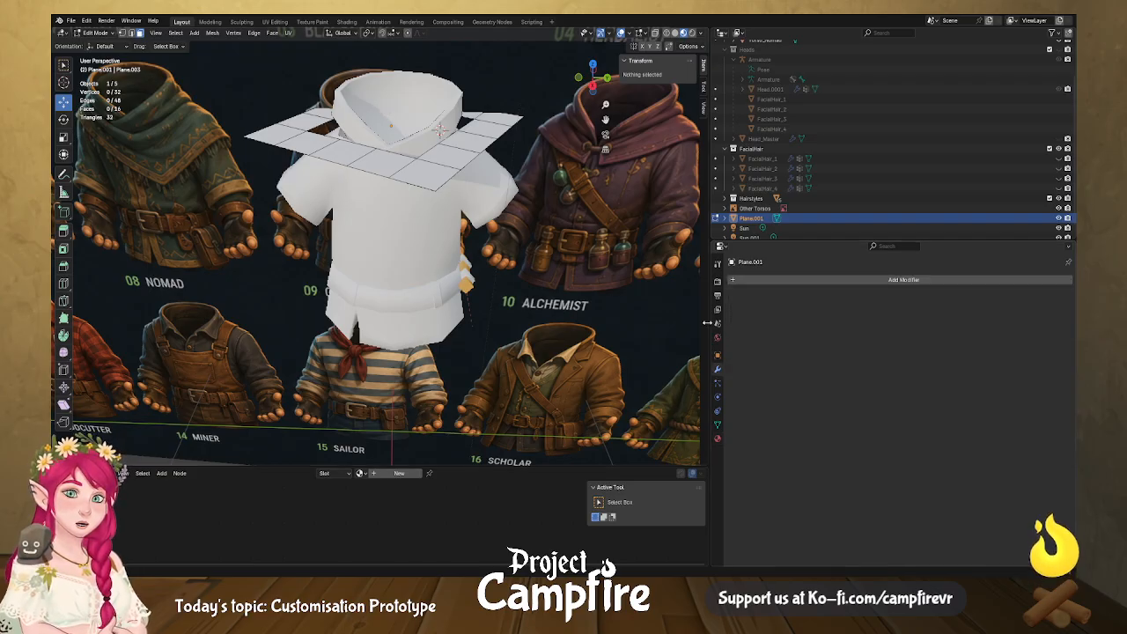
pyautogui.click(777, 280)
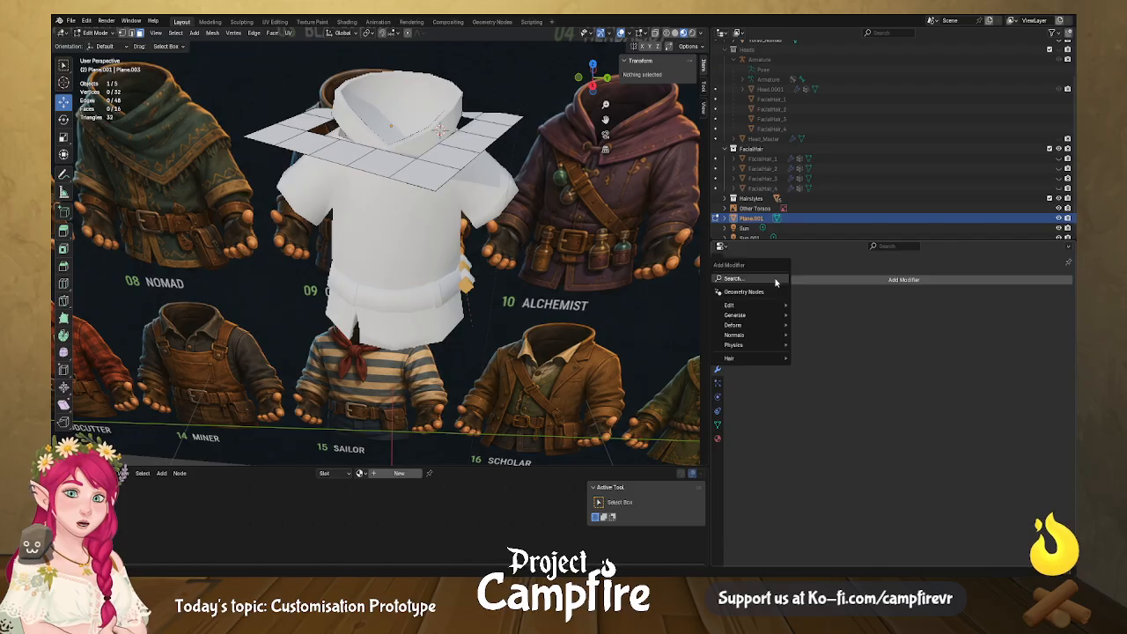
pyautogui.write('shrink')
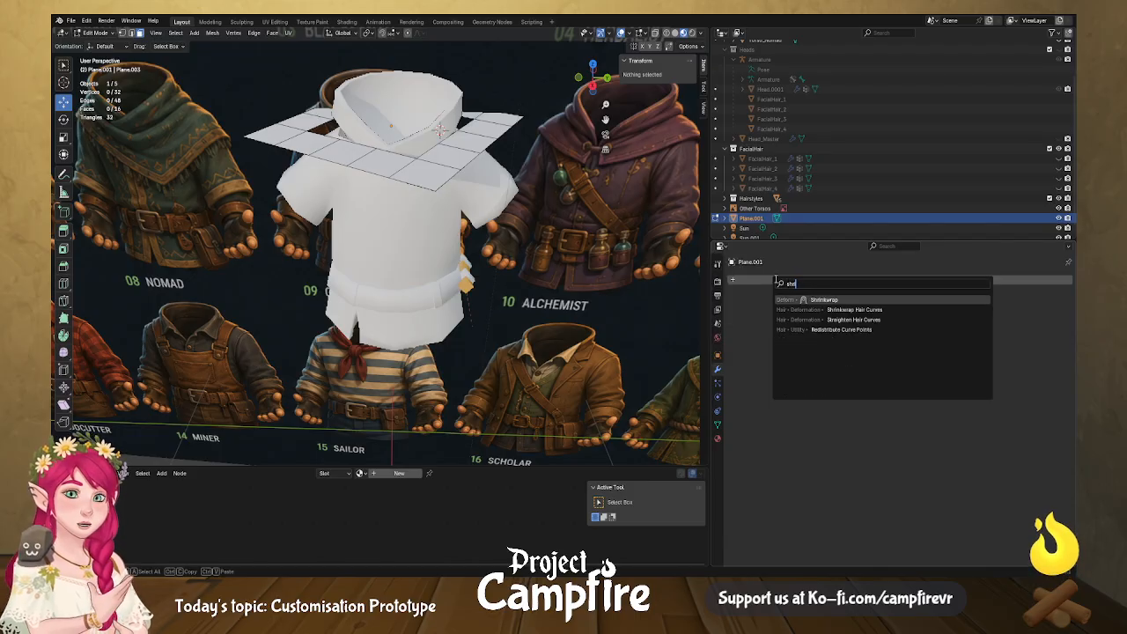
pyautogui.press('Return')
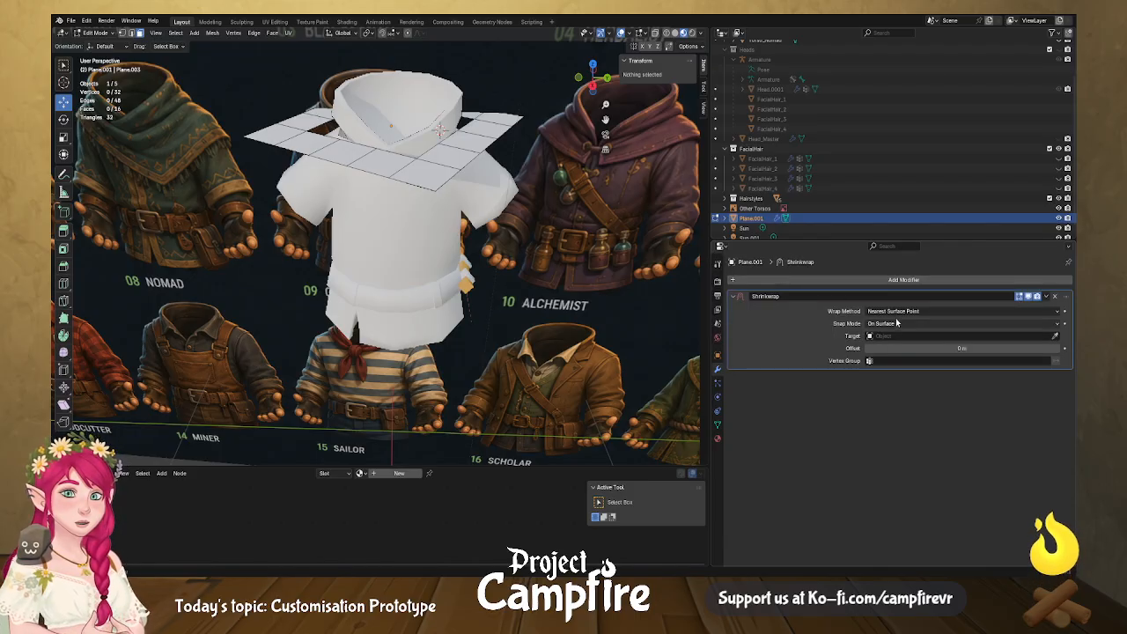
pyautogui.click(1055, 337)
pyautogui.click(405, 209)
pyautogui.moveTo(504, 254); pyautogui.dragTo(538, 234, button='middle')
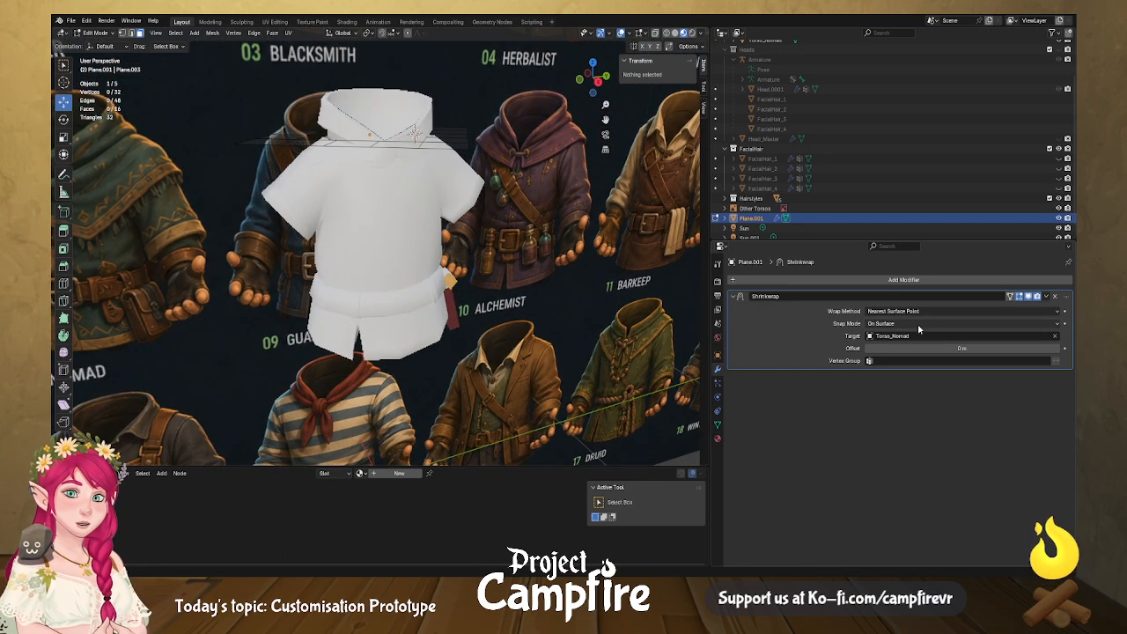
pyautogui.moveTo(935, 348); pyautogui.dragTo(943, 348)
pyautogui.moveTo(618, 302); pyautogui.dragTo(554, 330, button='middle')
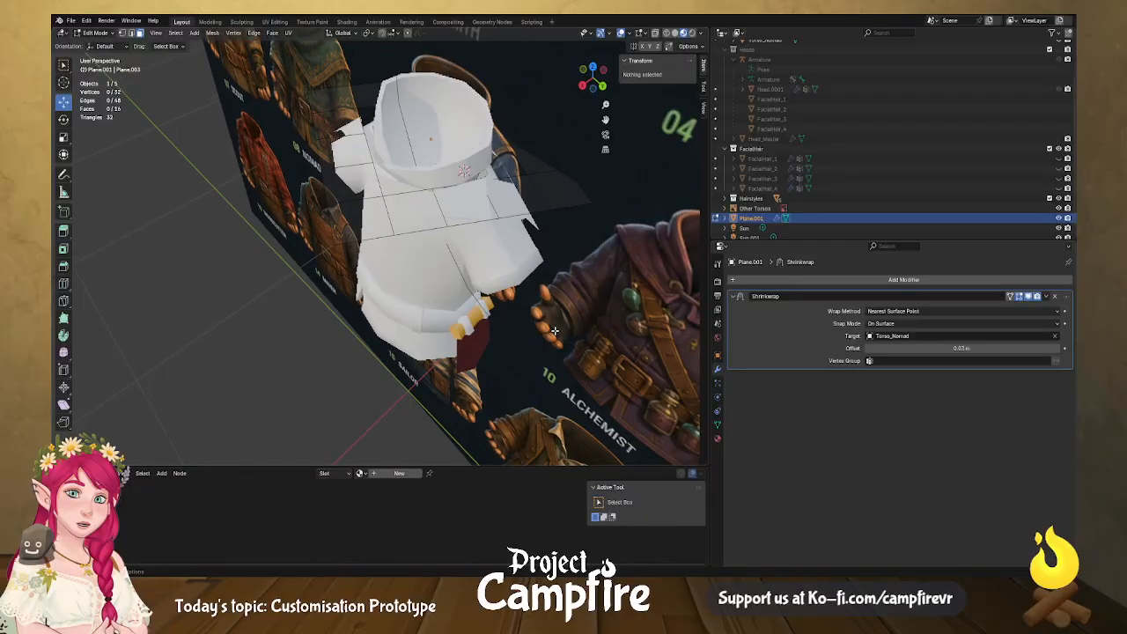
# Knife-cut diagonals from the inner to the outer corner of the shawl's front corner face and one shoulder corner face.
pyautogui.moveTo(489, 257); pyautogui.dragTo(493, 295, button='middle')
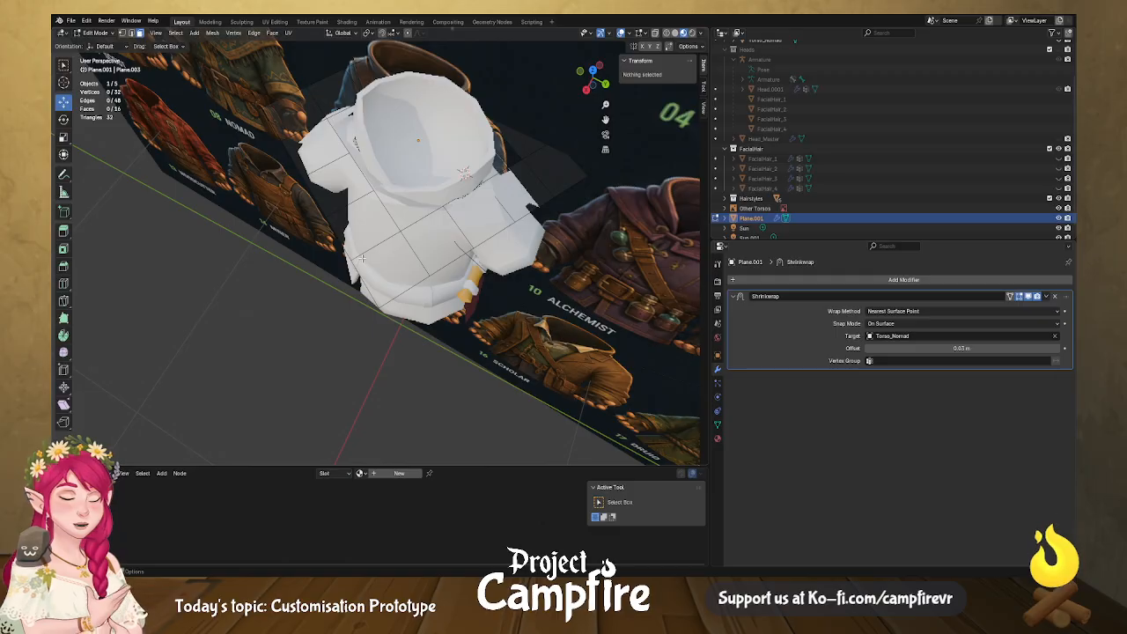
pyautogui.press('k')
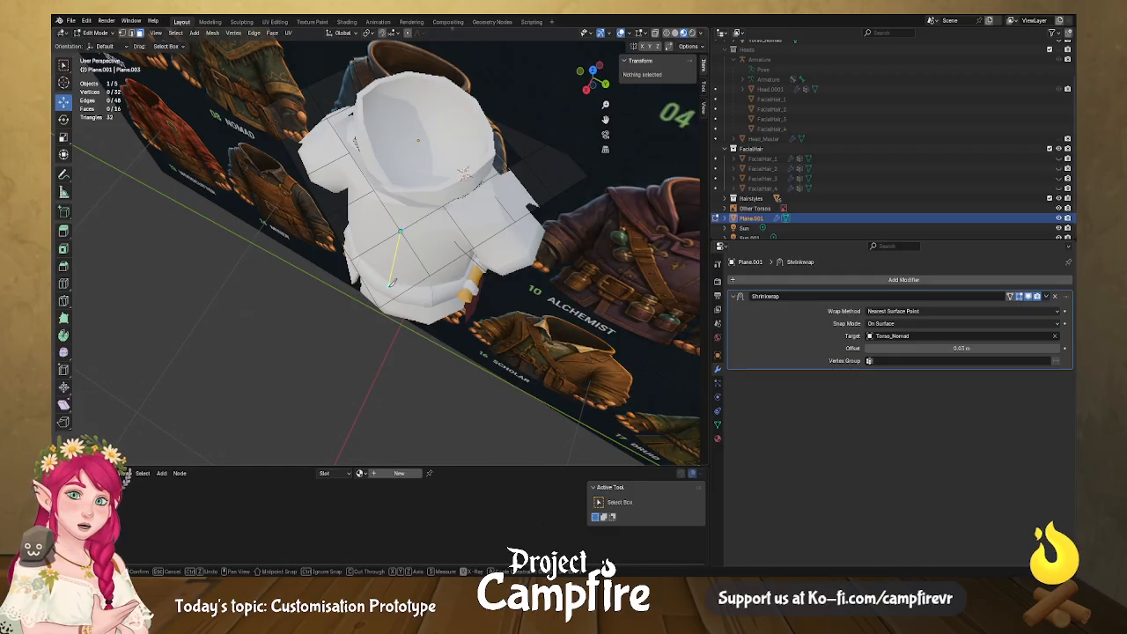
pyautogui.click(373, 308)
pyautogui.press('Return')
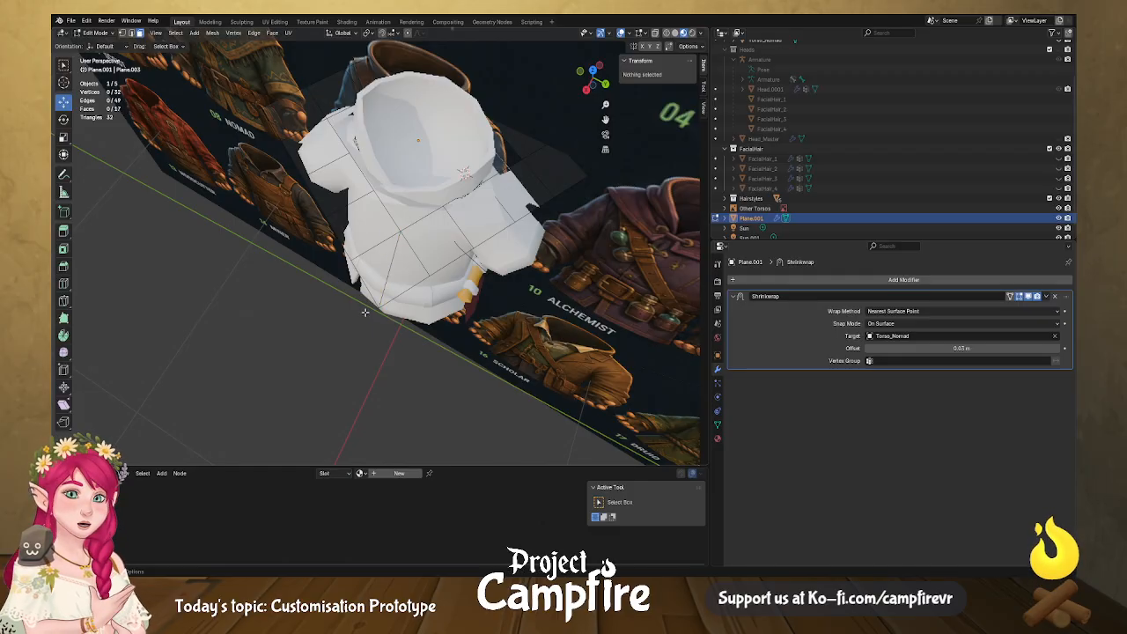
pyautogui.moveTo(408, 359); pyautogui.dragTo(288, 188, button='middle')
pyautogui.press('k')
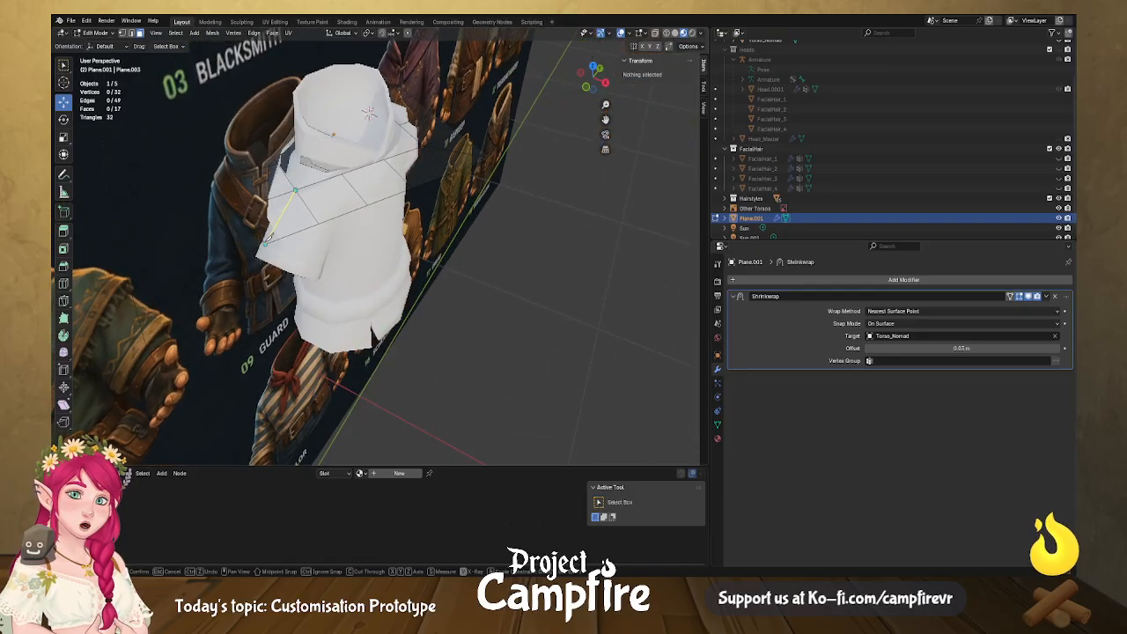
pyautogui.click(249, 250)
pyautogui.press('Return')
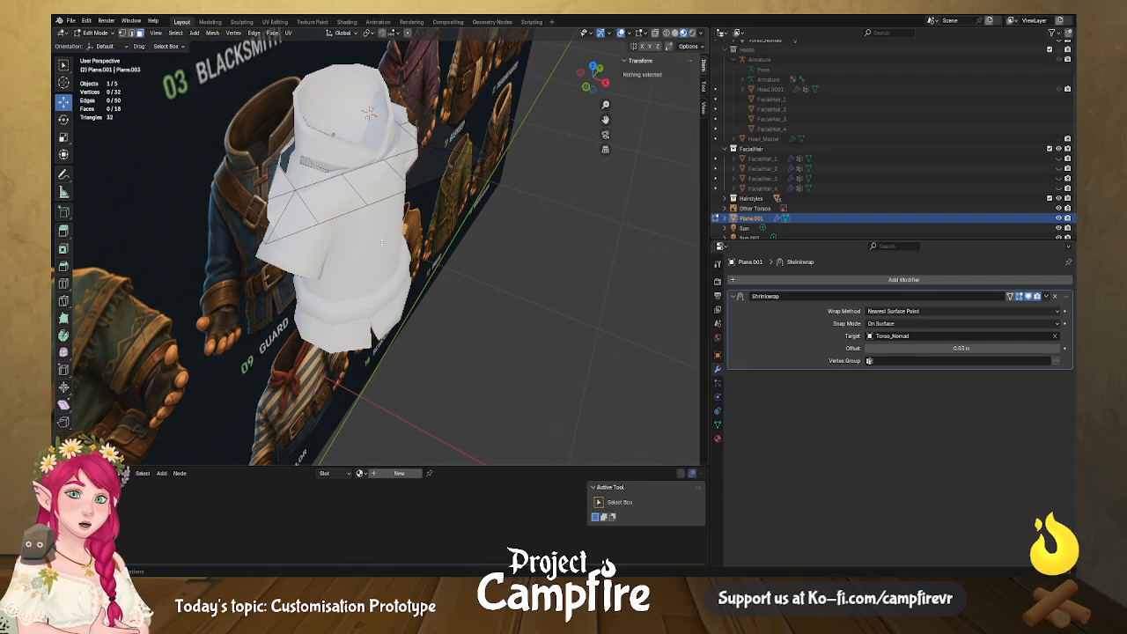
# Knife-cut a diagonal across the shawl's corner face over the shoulder on the belt-pouch side.
pyautogui.scroll(6, 362, 246)
pyautogui.moveTo(351, 204); pyautogui.dragTo(432, 258, button='middle')
pyautogui.press('k')
pyautogui.click(428, 245)
pyautogui.click(436, 339)
pyautogui.press('Return')
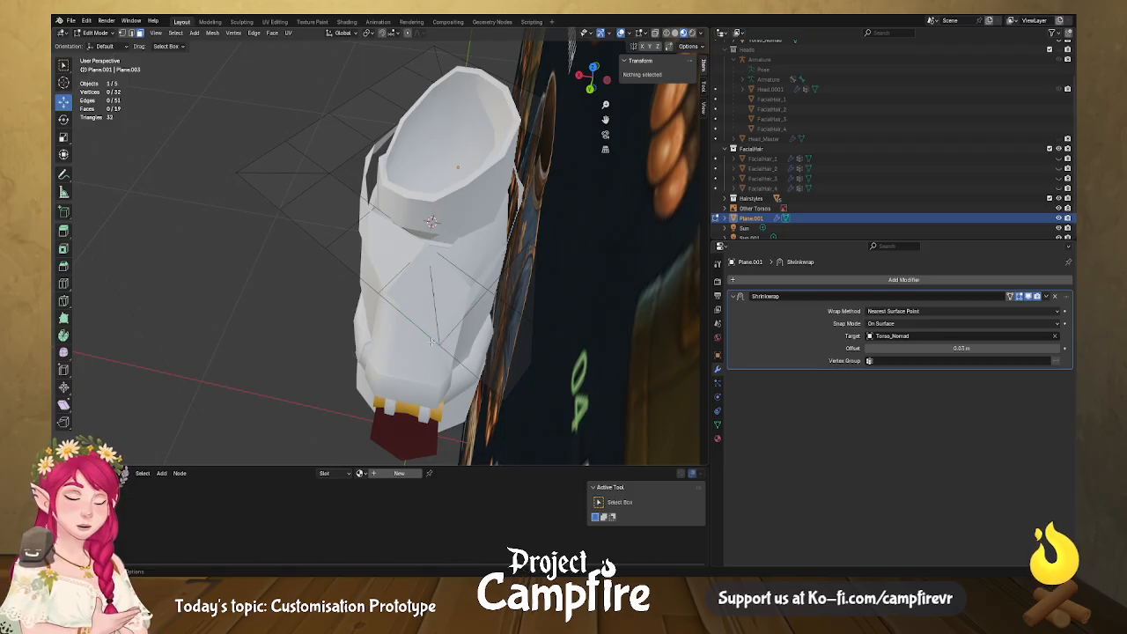
pyautogui.moveTo(432, 342); pyautogui.dragTo(460, 335, button='middle')
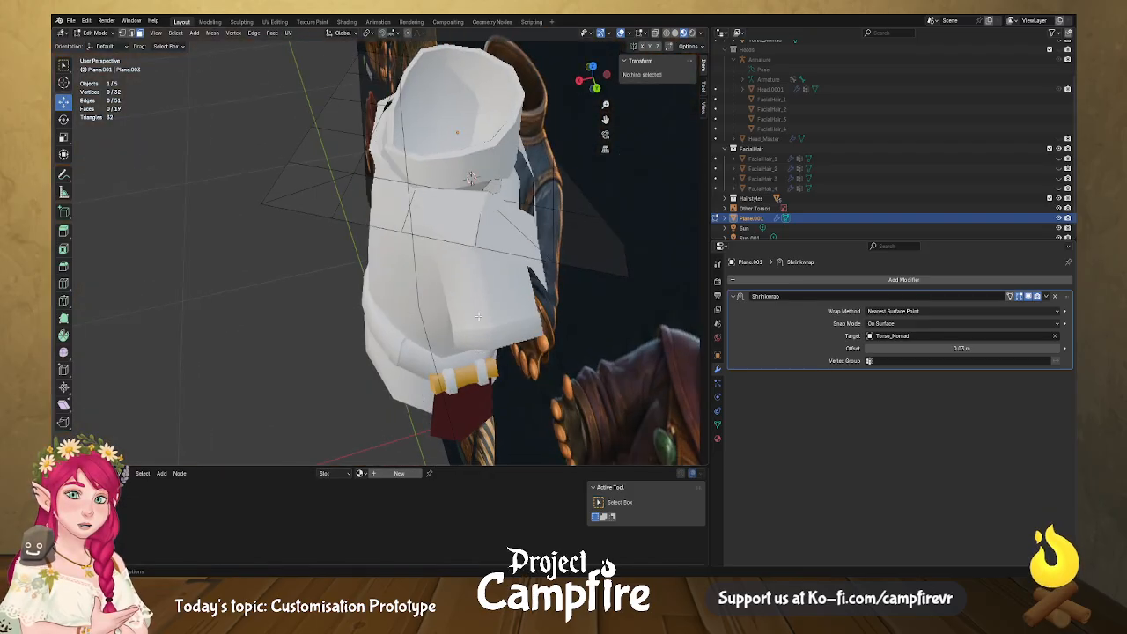
# Hide the Other Torsos reference and knife-cut a diagonal across the shawl's back corner face.
pyautogui.scroll(-7, 550, 261)
pyautogui.scroll(-1, 989, 219)
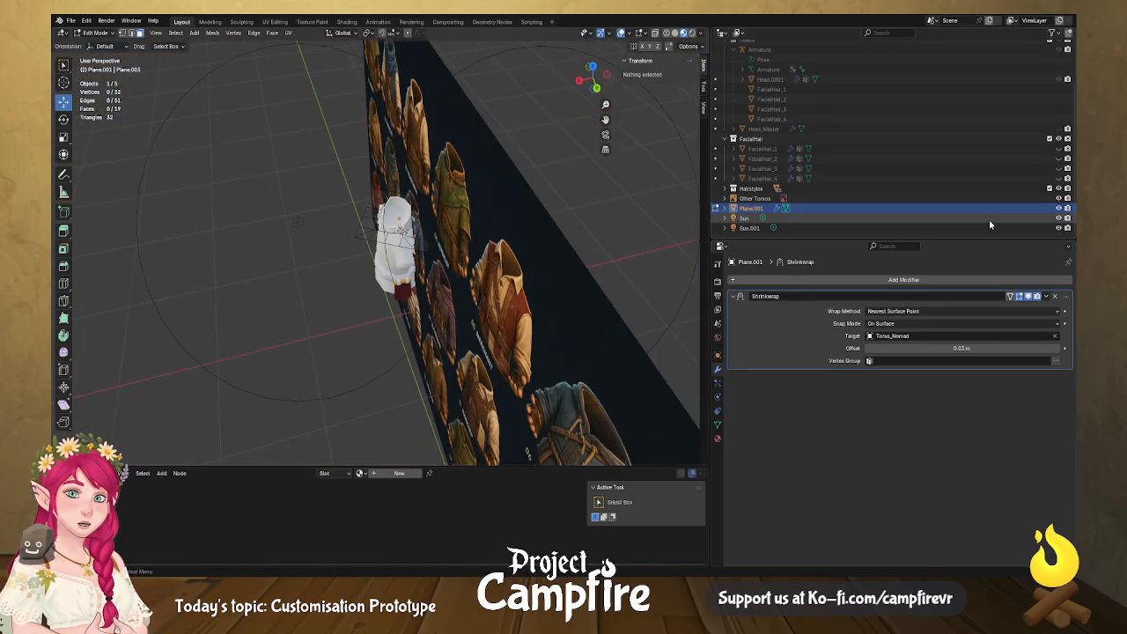
pyautogui.click(1059, 198)
pyautogui.moveTo(347, 290); pyautogui.dragTo(496, 307, button='middle')
pyautogui.scroll(4, 484, 274)
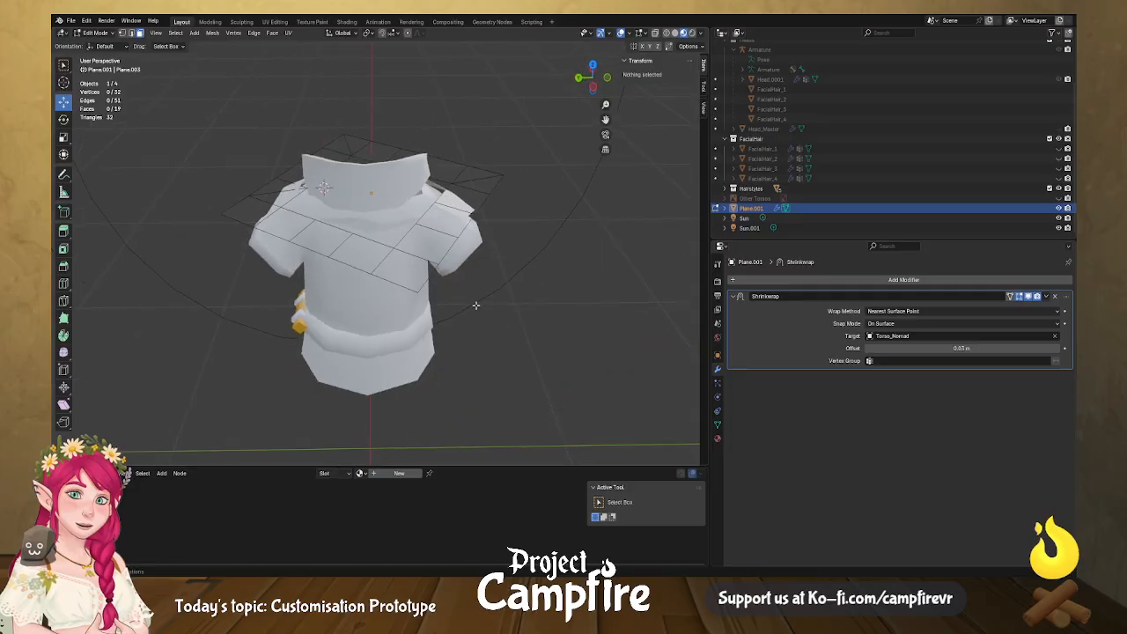
pyautogui.press('k')
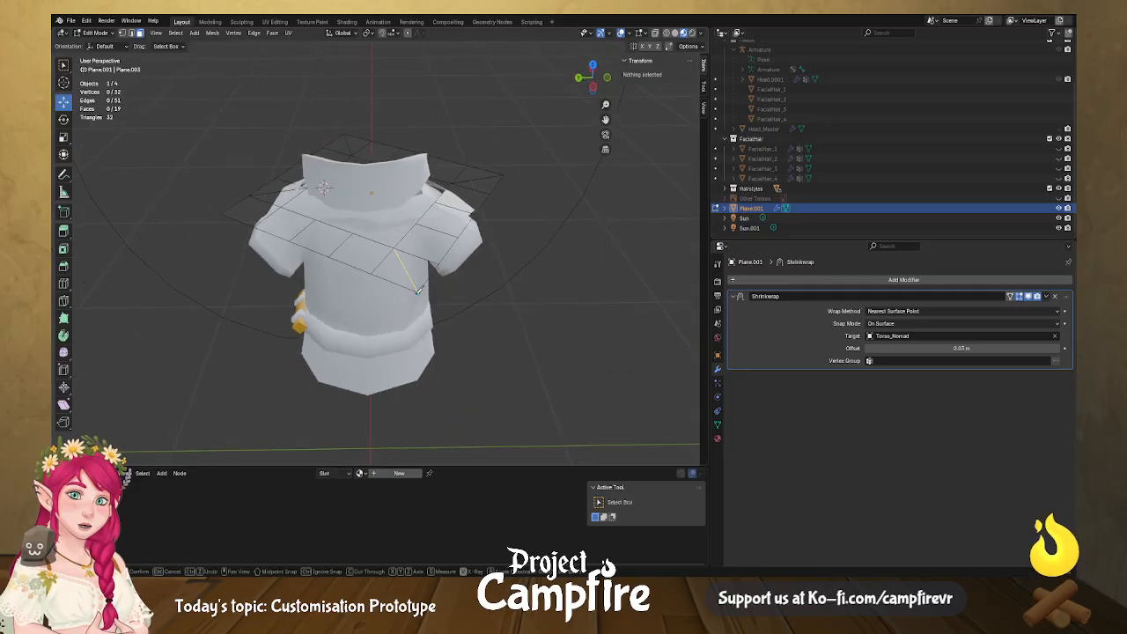
pyautogui.click(417, 290)
pyautogui.press('Return')
# Set the Shrinkwrap offset to 0.02 m and check the shawl's fit from the side.
pyautogui.moveTo(415, 294); pyautogui.dragTo(506, 266, button='middle')
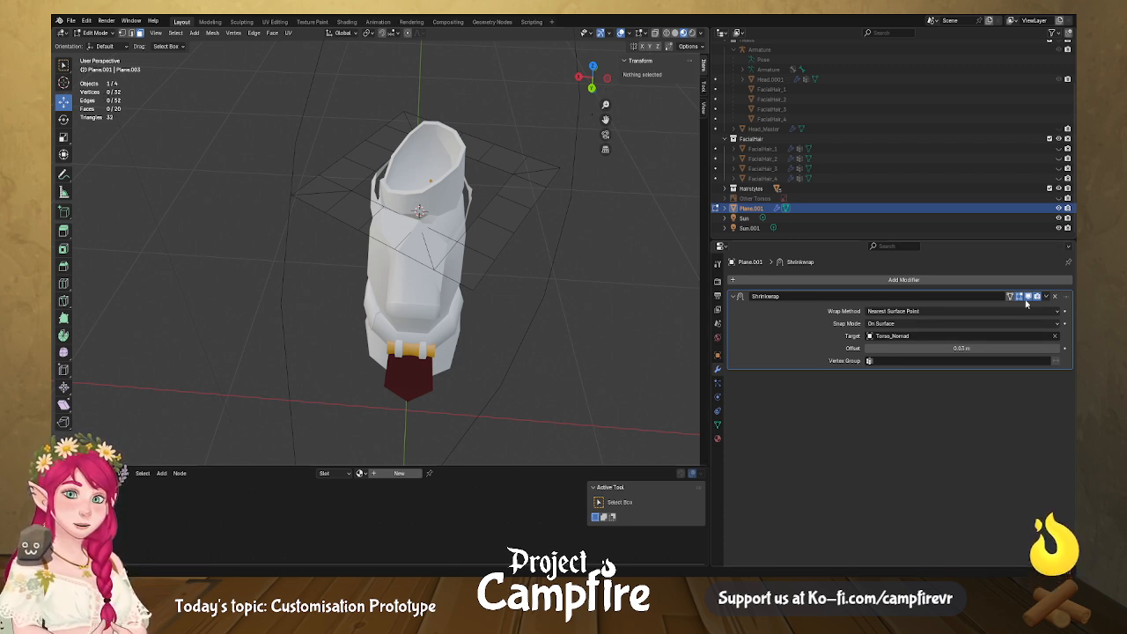
pyautogui.moveTo(961, 348)
pyautogui.mouseDown()
pyautogui.moveTo(978, 347)
pyautogui.moveTo(962, 347)
pyautogui.mouseUp()
pyautogui.moveTo(653, 342); pyautogui.dragTo(527, 330, button='middle')
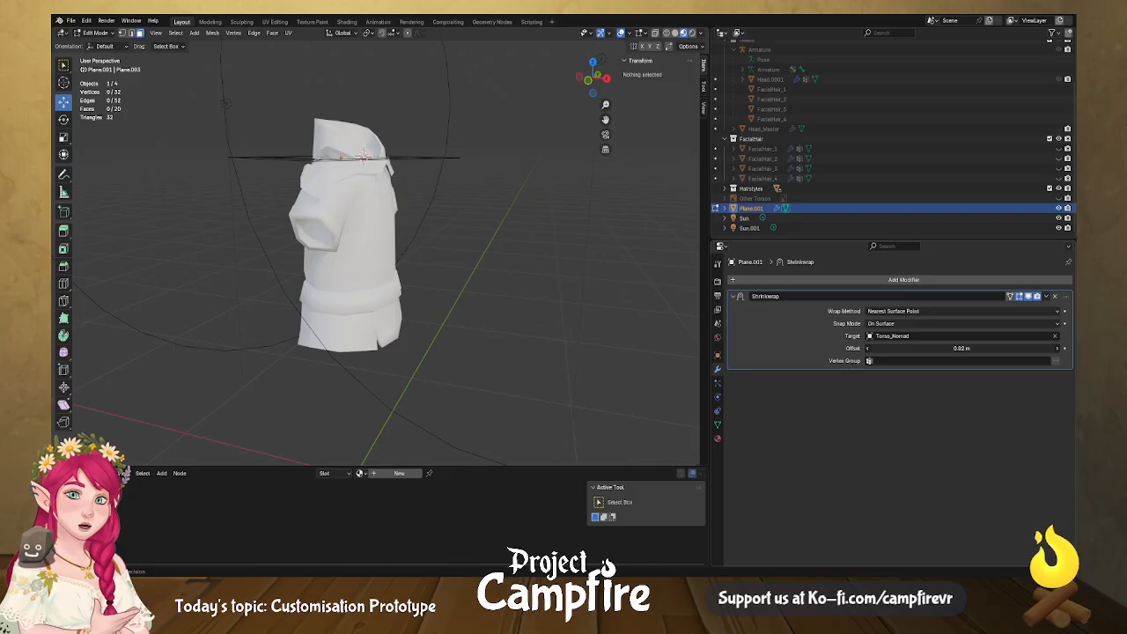
# Return to Object Mode and apply the Shrinkwrap modifier on the shawl.
pyautogui.moveTo(534, 286); pyautogui.dragTo(410, 284, button='middle')
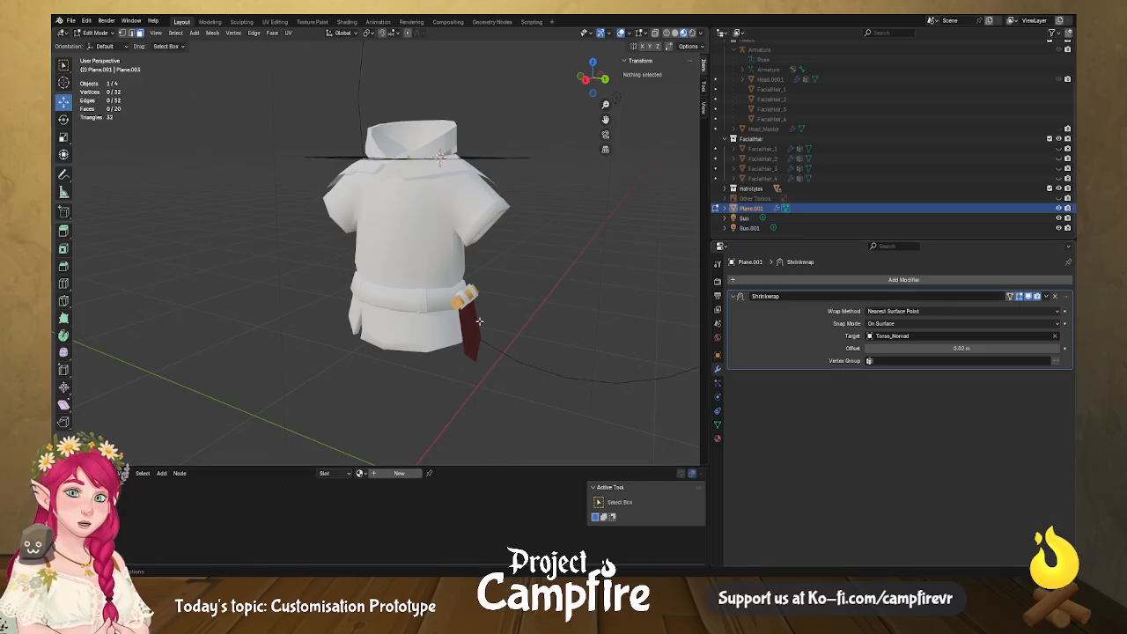
pyautogui.press('Tab')
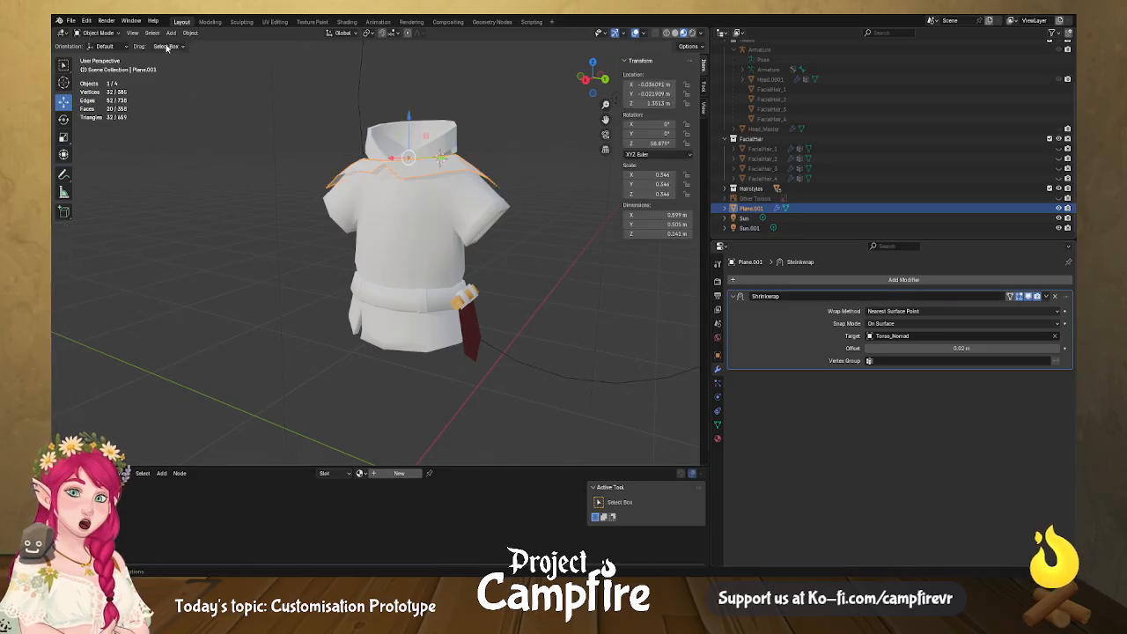
pyautogui.click(1046, 297)
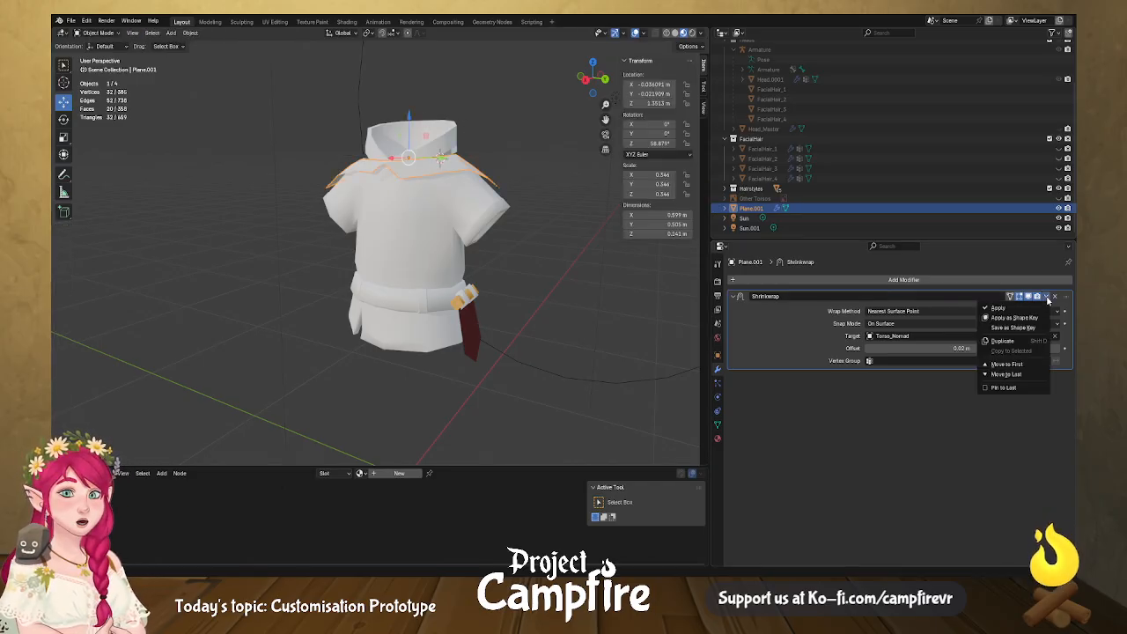
pyautogui.click(1026, 303)
pyautogui.moveTo(649, 261); pyautogui.dragTo(457, 275, button='middle')
pyautogui.scroll(4, 447, 263)
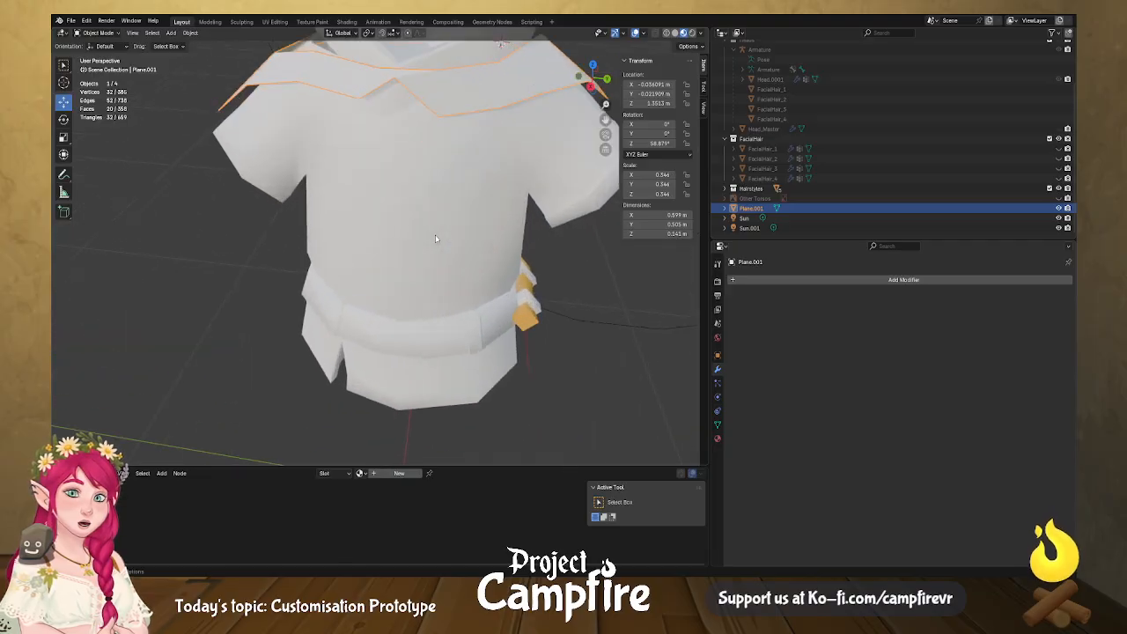
# Move the shawl's inner-edge vertex at the front of the shoulder opposite the belt pouch closer to the collar.
pyautogui.moveTo(435, 234); pyautogui.dragTo(479, 214, button='middle')
pyautogui.press('Tab')
pyautogui.moveTo(465, 174); pyautogui.dragTo(224, 141, button='middle')
pyautogui.click(261, 150)
pyautogui.press('g')
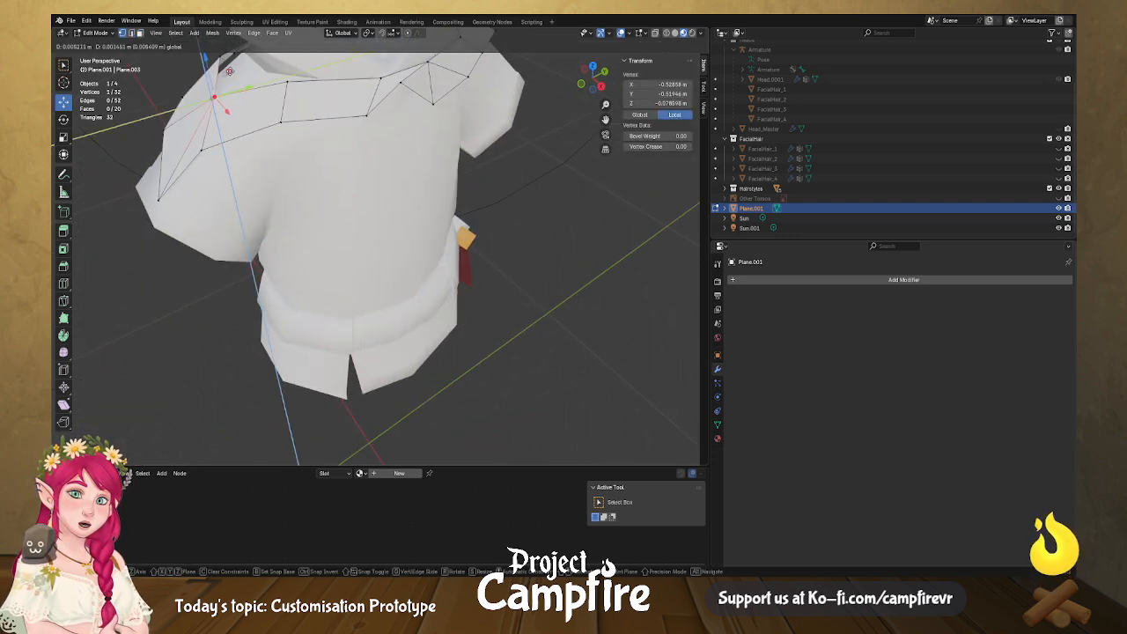
pyautogui.click(253, 48)
pyautogui.moveTo(253, 47); pyautogui.dragTo(246, 161, button='middle')
# Pull two inner-edge vertices at the top and rear of the shoulder opposite the belt pouch in toward the collar.
pyautogui.click(178, 175)
pyautogui.moveTo(178, 176); pyautogui.dragTo(217, 180, button='middle')
pyautogui.moveTo(218, 181); pyautogui.dragTo(250, 157)
pyautogui.moveTo(249, 157); pyautogui.dragTo(273, 176, button='middle')
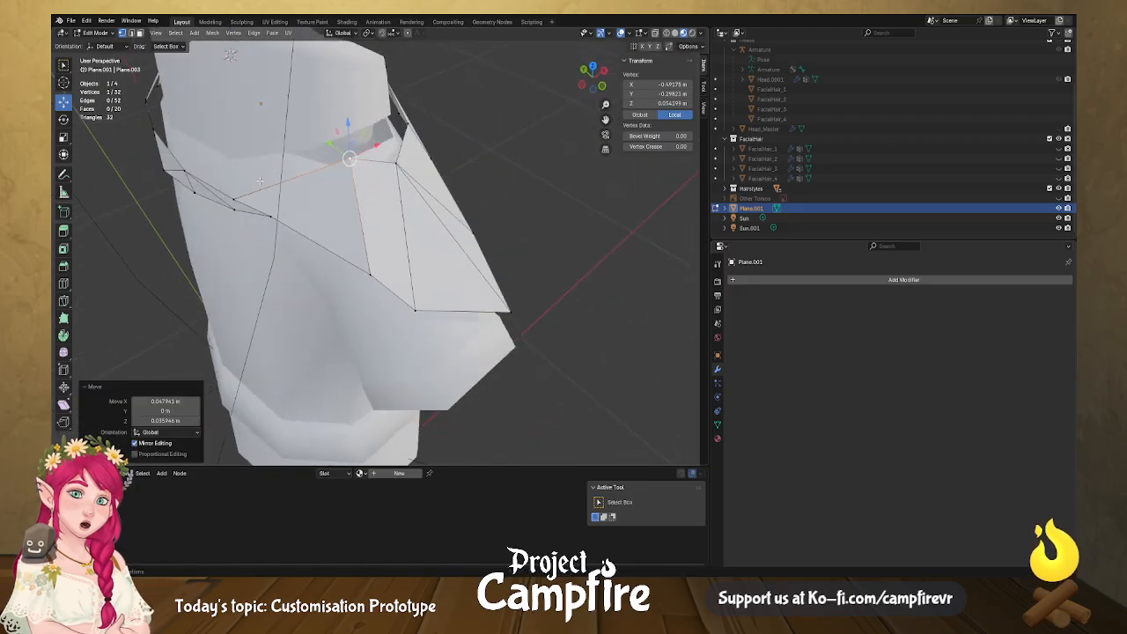
pyautogui.click(233, 199)
pyautogui.moveTo(235, 183); pyautogui.dragTo(268, 169)
pyautogui.moveTo(269, 169); pyautogui.dragTo(468, 145, button='middle')
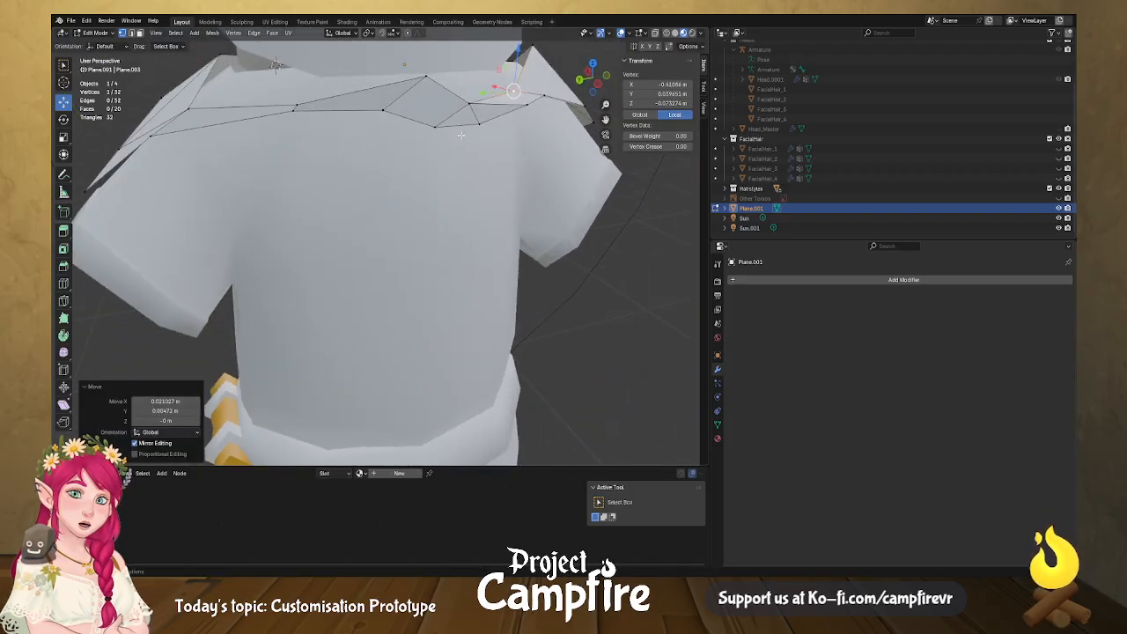
# Adjust the heights of the shawl's inner-edge vertices around the back of the neck.
pyautogui.click(428, 78)
pyautogui.keyDown('shift'); pyautogui.click(470, 104); pyautogui.keyUp('shift')
pyautogui.moveTo(449, 90); pyautogui.dragTo(448, 72)
pyautogui.click(427, 59)
pyautogui.moveTo(448, 80); pyautogui.dragTo(421, 236, button='middle')
pyautogui.moveTo(328, 180); pyautogui.dragTo(327, 205)
pyautogui.click(445, 252)
pyautogui.moveTo(440, 207); pyautogui.dragTo(442, 180)
pyautogui.click(379, 247)
pyautogui.moveTo(378, 213); pyautogui.dragTo(379, 201)
# Select the shawl's whole inner edge loop and flatten it by scaling Z to 0.
pyautogui.keyDown('alt'); pyautogui.click(406, 237); pyautogui.keyUp('alt')
pyautogui.moveTo(406, 237); pyautogui.dragTo(475, 247, button='middle')
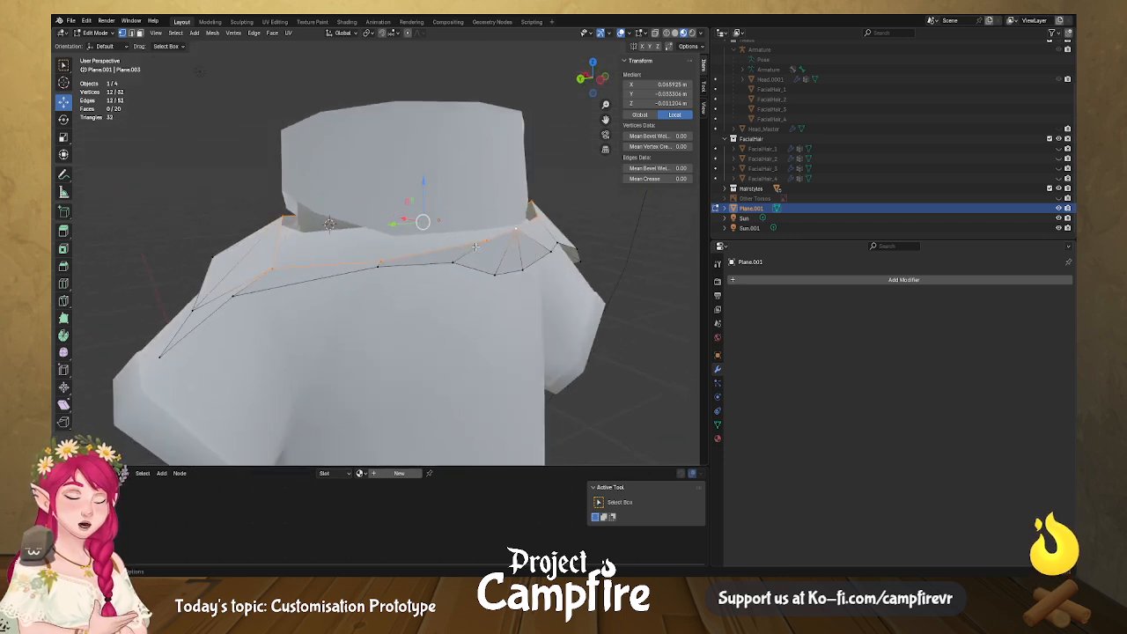
pyautogui.press('s')
pyautogui.press('z')
pyautogui.press('0')
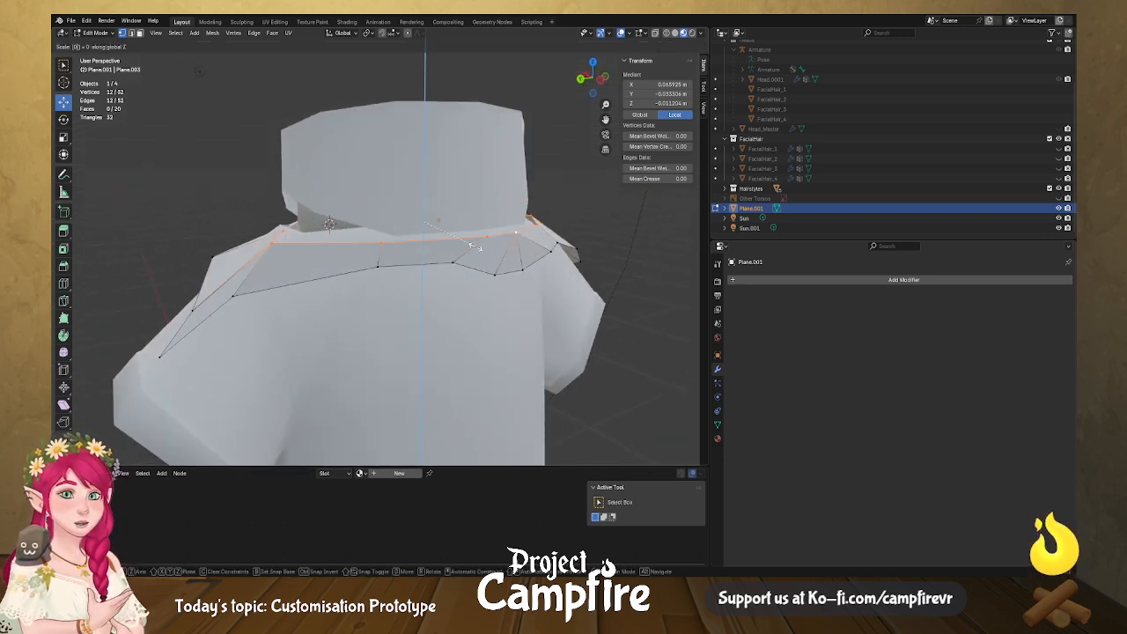
pyautogui.press('Return')
pyautogui.moveTo(476, 246); pyautogui.dragTo(481, 244, button='middle')
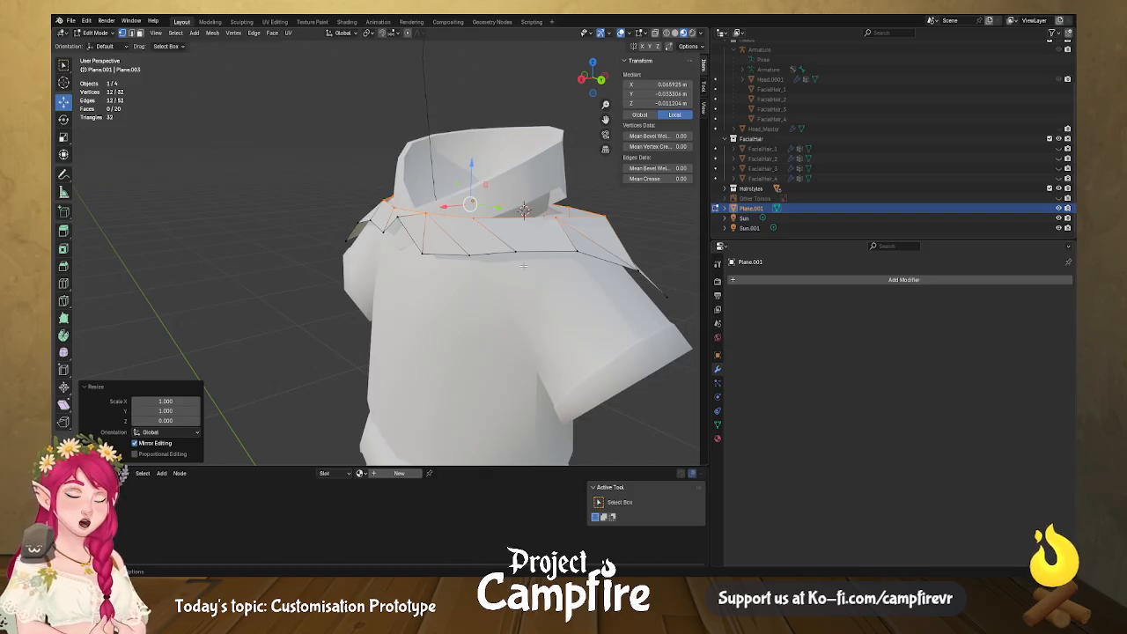
# Lower the shawl's front point vertex and the outer-edge vertex beside it along Z.
pyautogui.moveTo(472, 257); pyautogui.dragTo(518, 242, button='middle')
pyautogui.click(392, 217)
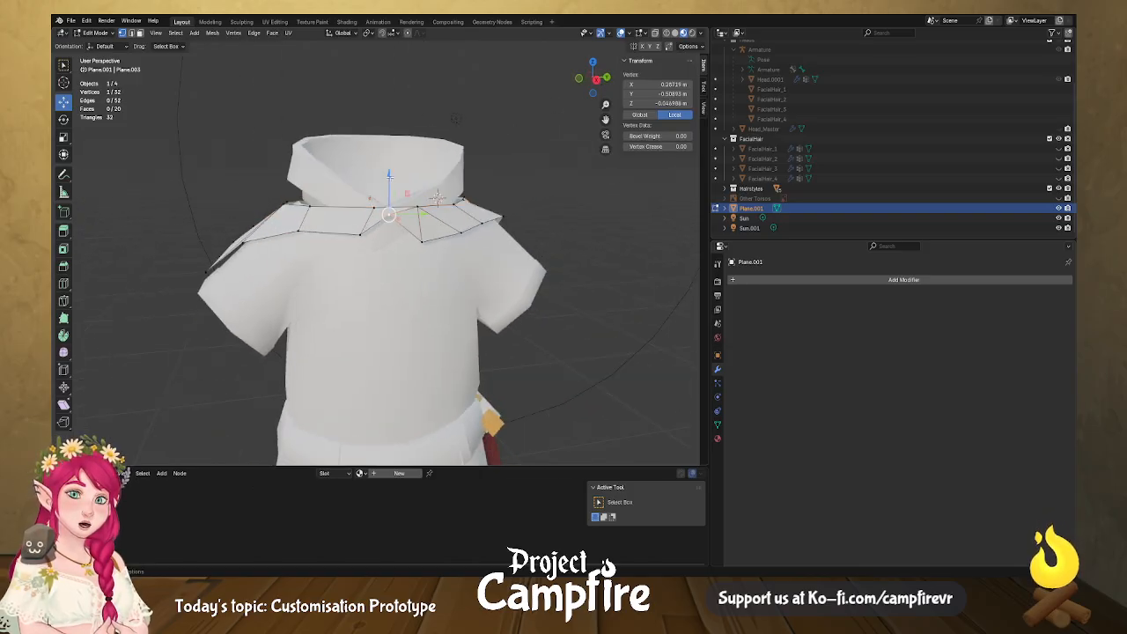
pyautogui.press('g')
pyautogui.press('z')
pyautogui.click(425, 241)
pyautogui.press('g')
pyautogui.press('z')
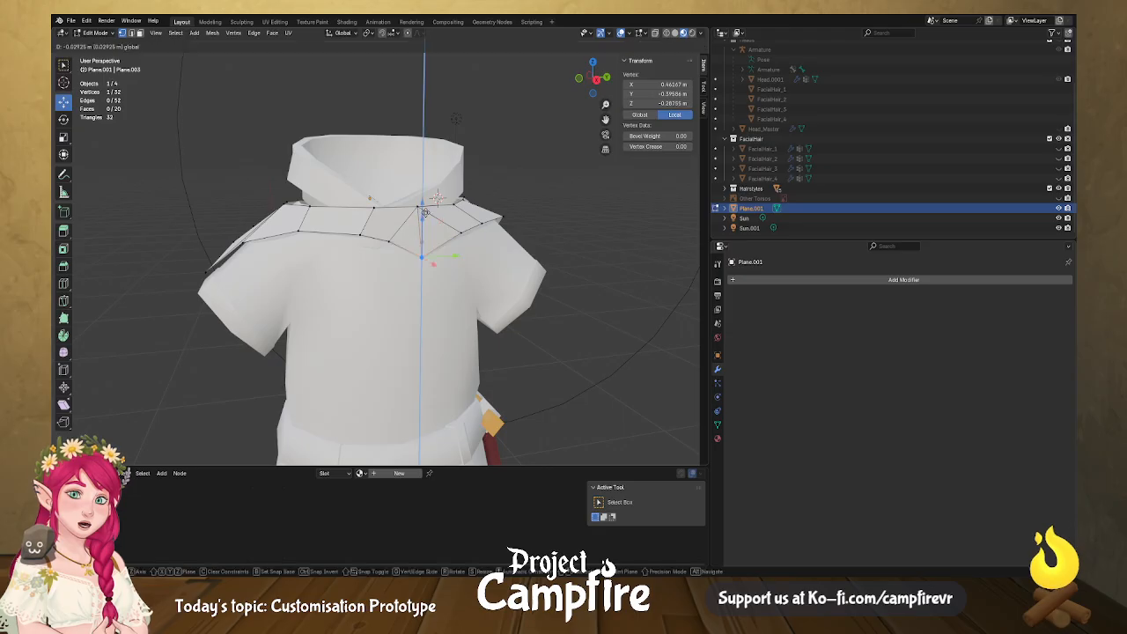
pyautogui.click(432, 231)
pyautogui.moveTo(432, 232); pyautogui.dragTo(512, 262, button='middle')
pyautogui.click(376, 199)
pyautogui.moveTo(376, 200); pyautogui.dragTo(387, 236, button='middle')
# Lower the shawl's outer-edge vertices one by one across the back to lengthen the drape.
pyautogui.moveTo(206, 221); pyautogui.dragTo(384, 266, button='middle')
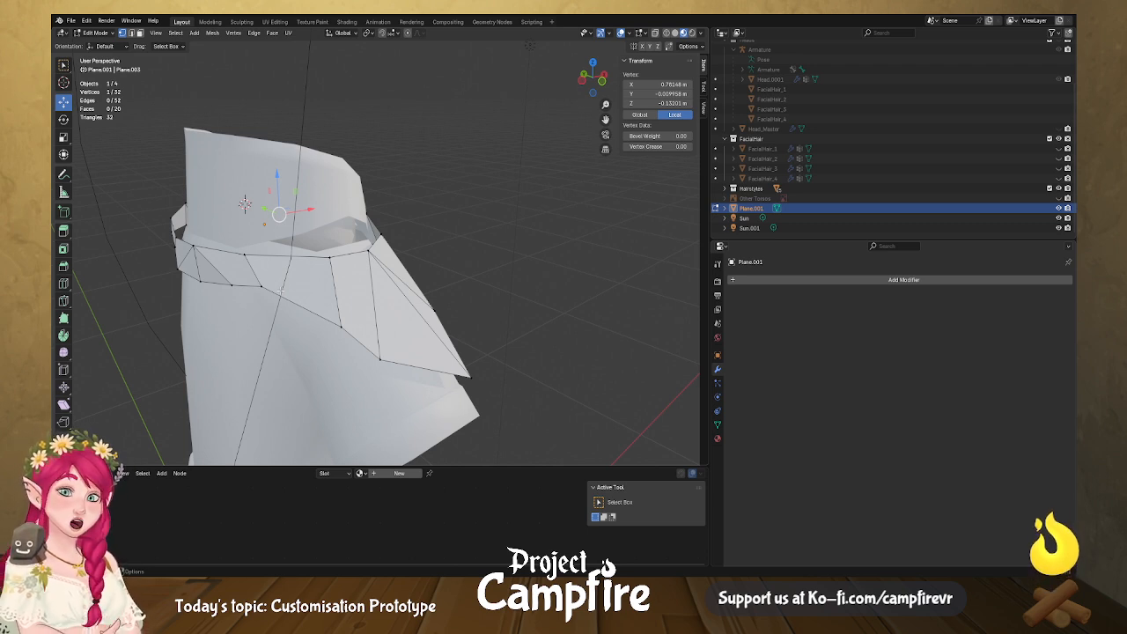
pyautogui.moveTo(376, 293); pyautogui.dragTo(428, 272, button='middle')
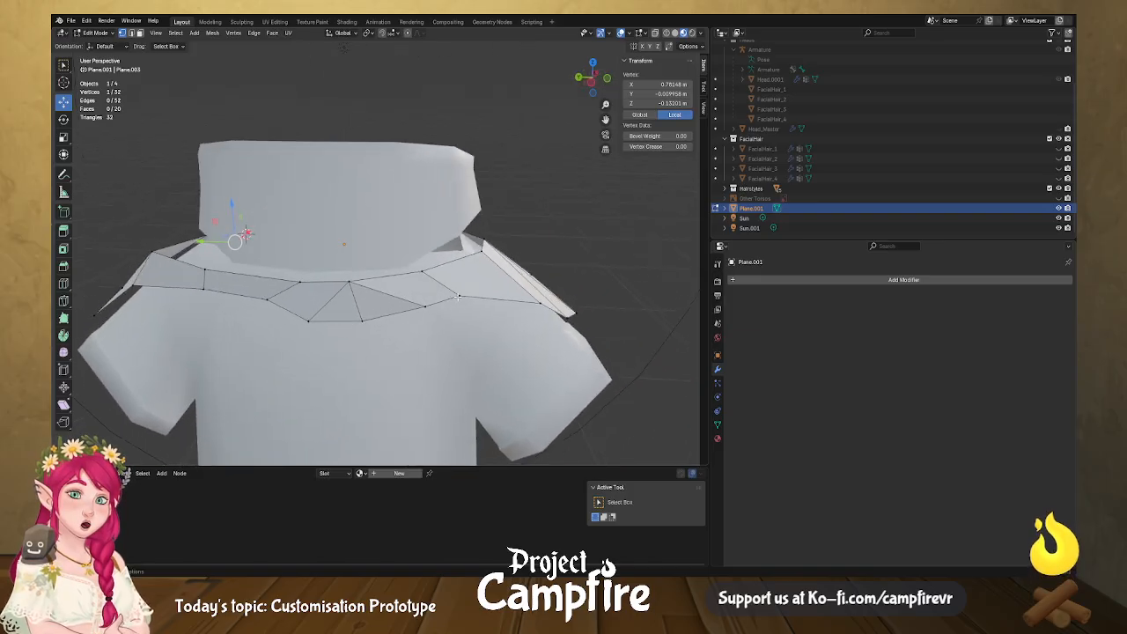
pyautogui.click(266, 300)
pyautogui.click(308, 320)
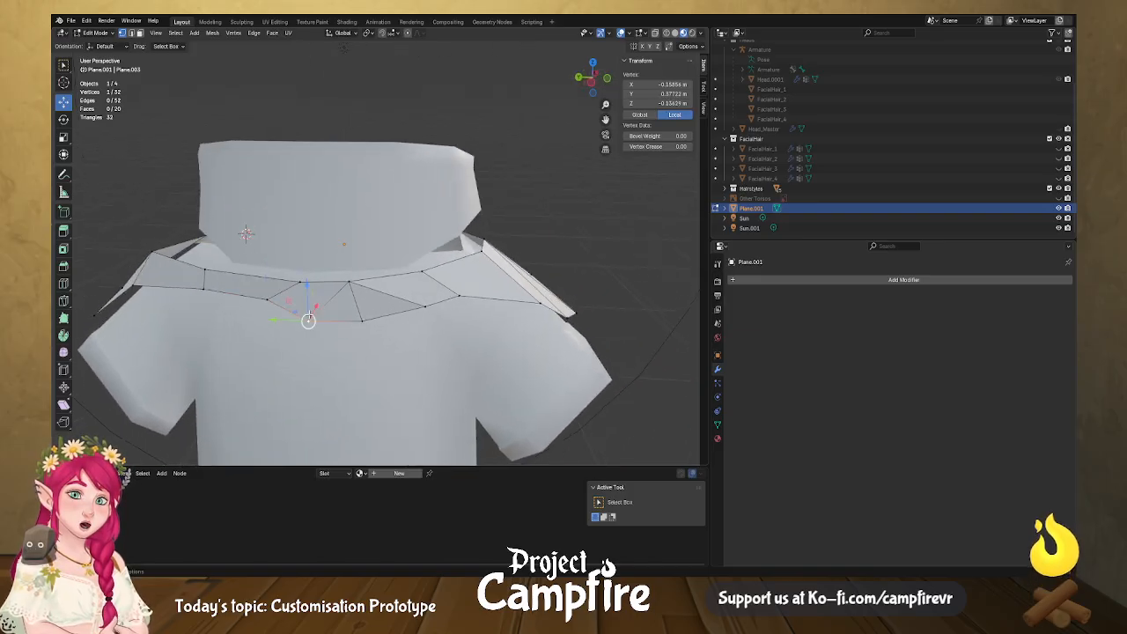
pyautogui.moveTo(309, 287); pyautogui.dragTo(313, 324)
pyautogui.click(362, 321)
pyautogui.moveTo(362, 287); pyautogui.dragTo(366, 324)
pyautogui.click(427, 308)
pyautogui.moveTo(428, 269); pyautogui.dragTo(447, 301)
pyautogui.click(458, 296)
pyautogui.moveTo(458, 258); pyautogui.dragTo(459, 288)
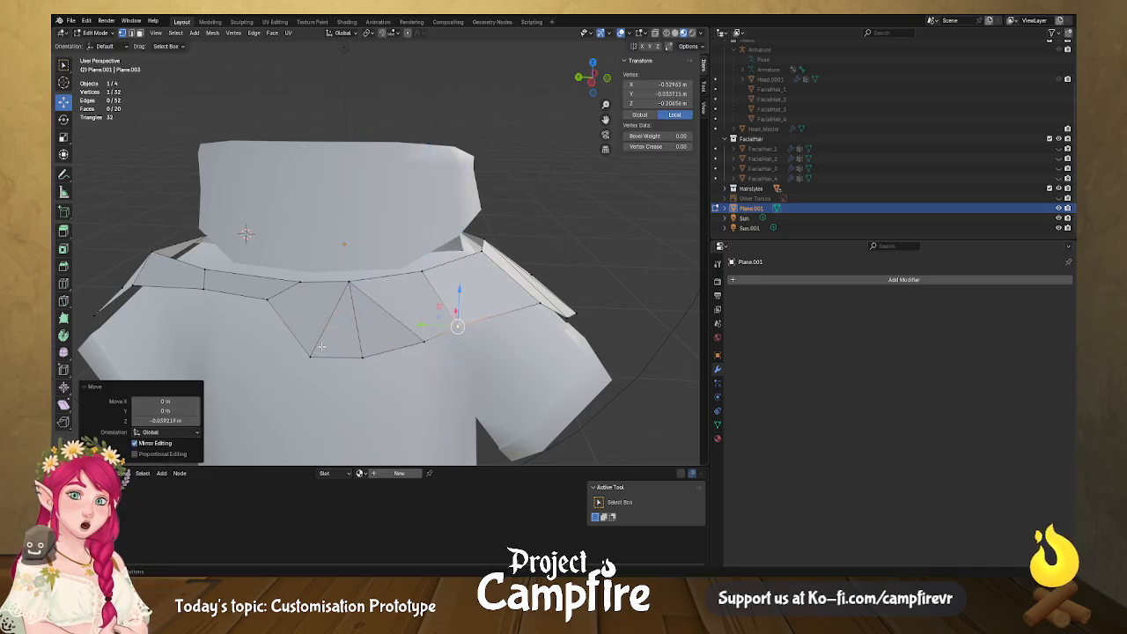
pyautogui.click(267, 293)
pyautogui.moveTo(267, 257); pyautogui.dragTo(271, 312)
pyautogui.click(203, 288)
pyautogui.moveTo(204, 253); pyautogui.dragTo(205, 298)
# Select five inner-edge vertices along the back of the neck and scale them to about 0.816.
pyautogui.moveTo(212, 304); pyautogui.dragTo(517, 264, button='middle')
pyautogui.click(555, 264)
pyautogui.keyDown('shift'); pyautogui.click(482, 285); pyautogui.keyUp('shift')
pyautogui.keyDown('shift'); pyautogui.click(558, 250); pyautogui.keyUp('shift')
pyautogui.keyDown('shift'); pyautogui.click(559, 241); pyautogui.keyUp('shift')
pyautogui.moveTo(557, 246); pyautogui.dragTo(482, 264, button='middle')
pyautogui.keyDown('shift'); pyautogui.click(489, 261); pyautogui.keyUp('shift')
pyautogui.press('s')
pyautogui.click(556, 274)
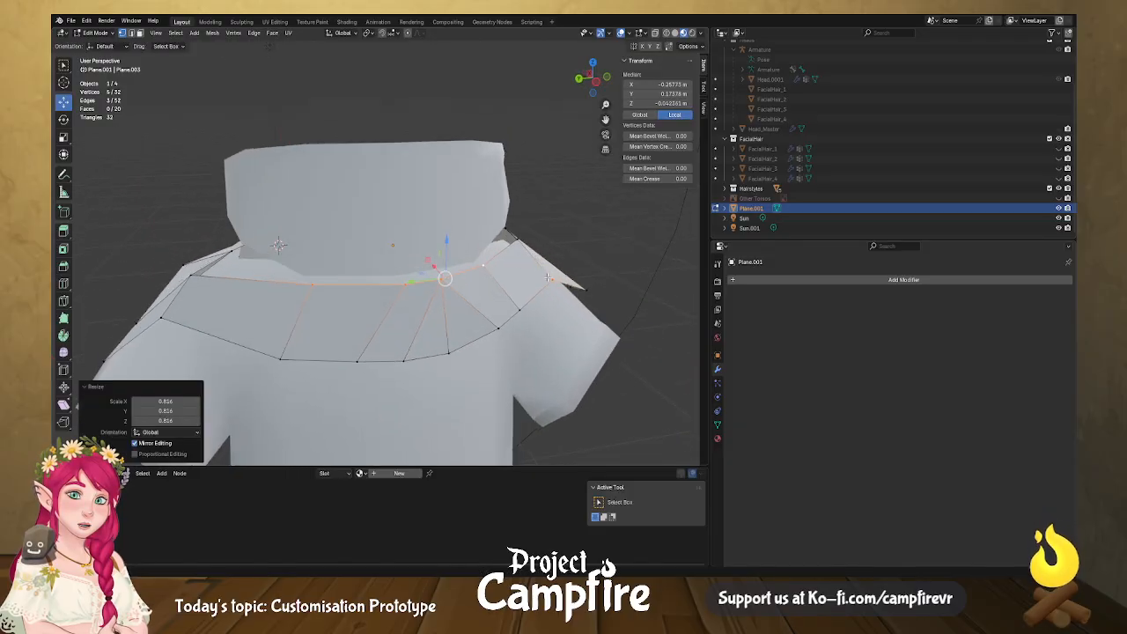
# Shift the selected inner back vertices horizontally to follow the base of the collar.
pyautogui.moveTo(556, 274); pyautogui.dragTo(379, 278, button='middle')
pyautogui.press('g')
pyautogui.hotkey('shift', 'z')
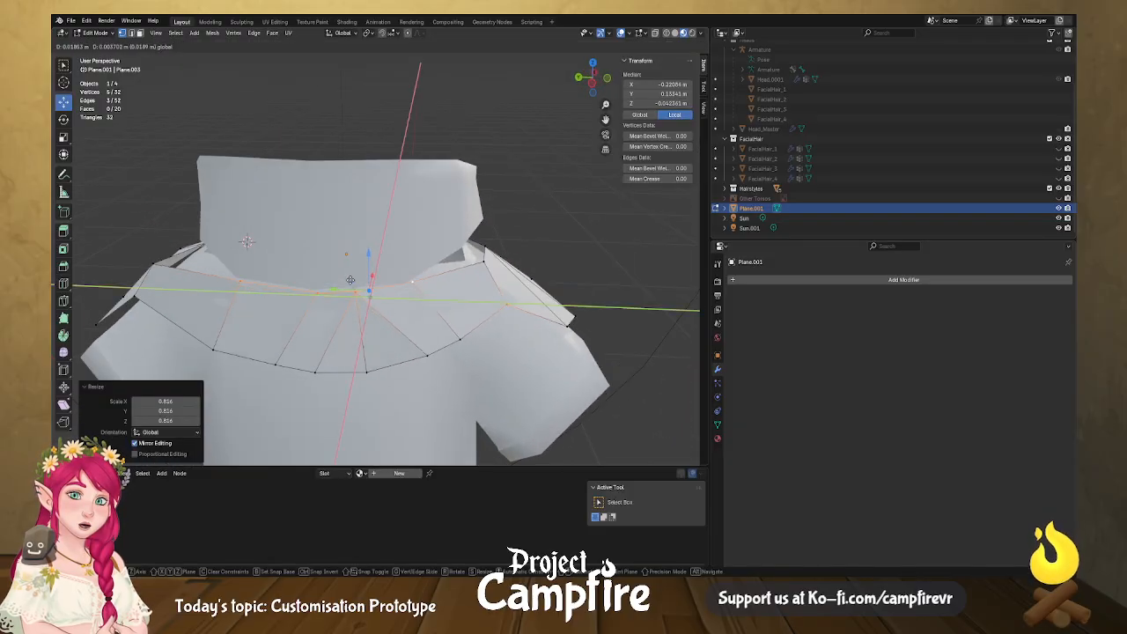
pyautogui.click(513, 301)
# Move the inner-edge vertex over the belt-pouch-side shoulder horizontally toward the collar.
pyautogui.moveTo(512, 300); pyautogui.dragTo(630, 278, button='middle')
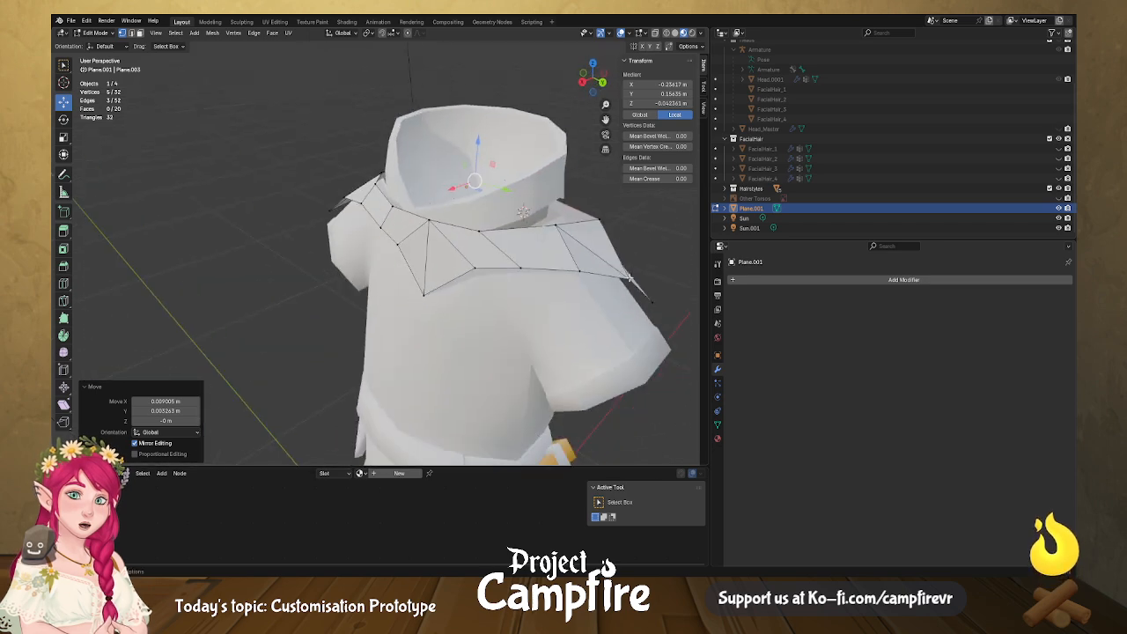
pyautogui.click(597, 217)
pyautogui.press('g')
pyautogui.hotkey('shift', 'z')
pyautogui.click(590, 227)
# Pull the shawl's outer corner vertices over the belt-pouch-side shoulder inward so they sit closer to the sleeve.
pyautogui.moveTo(590, 227); pyautogui.dragTo(252, 368, button='middle')
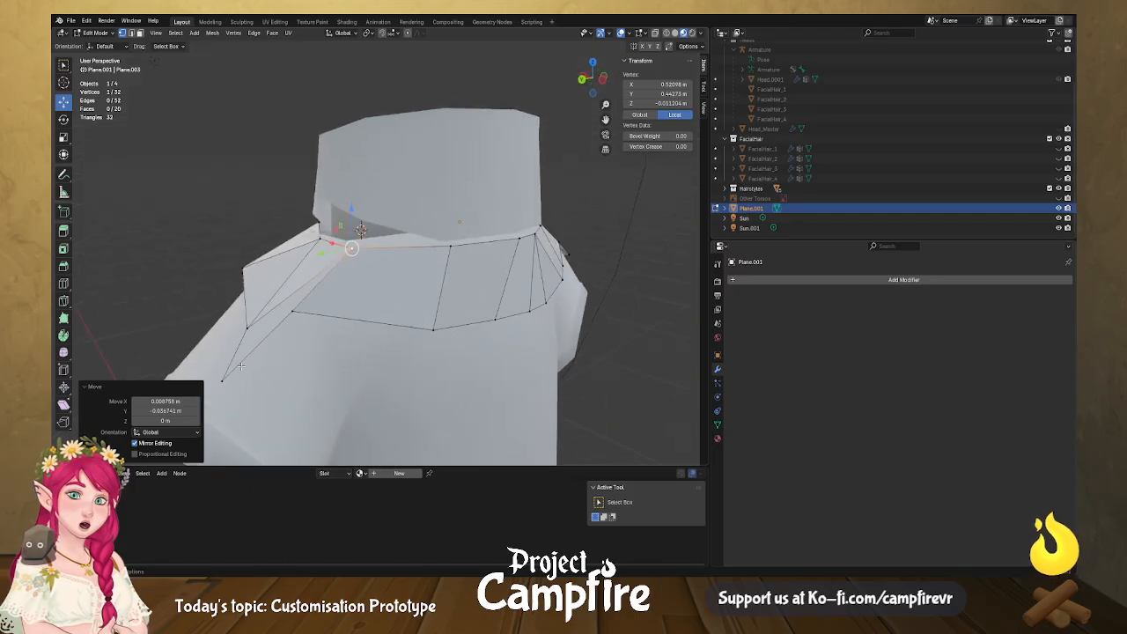
pyautogui.click(223, 378)
pyautogui.press('g')
pyautogui.hotkey('shift', 'x')
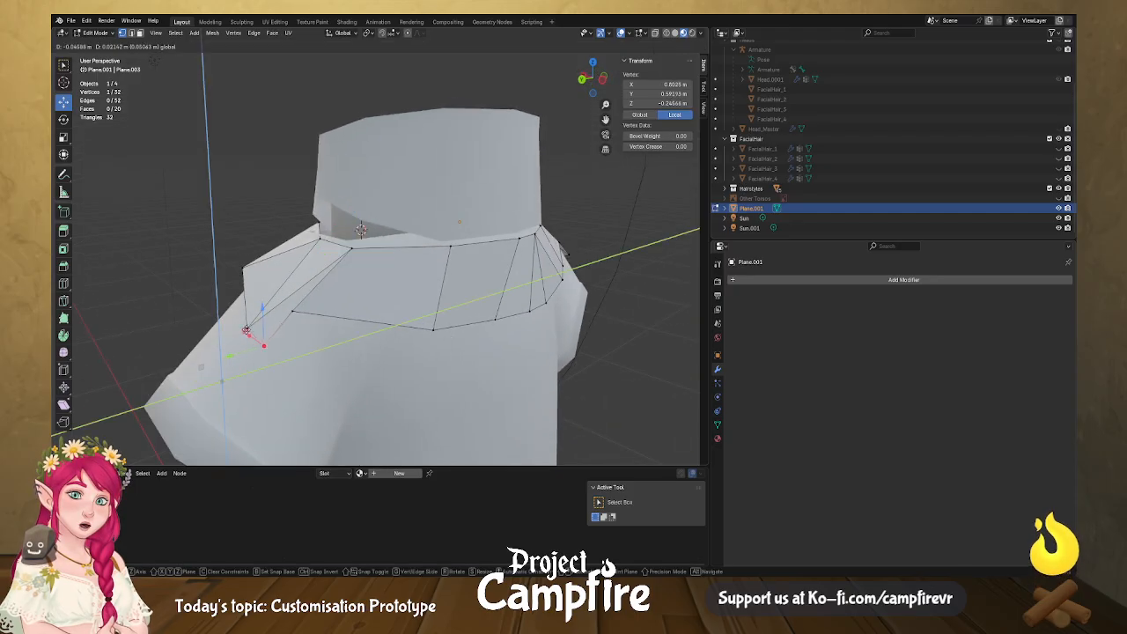
pyautogui.click(256, 333)
pyautogui.moveTo(255, 333); pyautogui.dragTo(423, 315, button='middle')
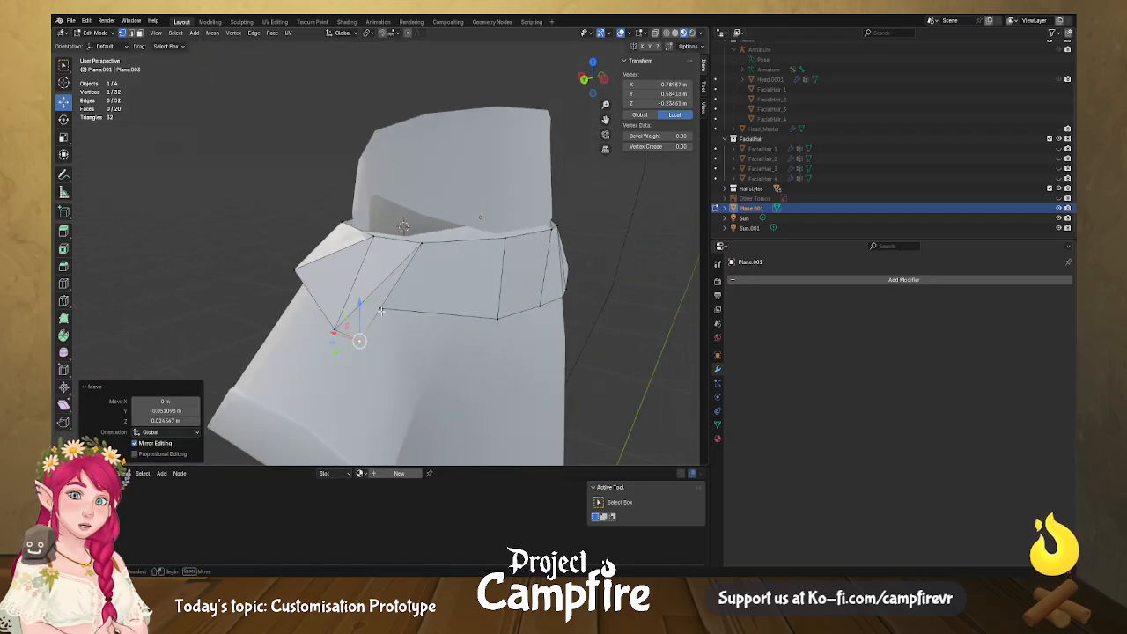
pyautogui.click(380, 310)
pyautogui.moveTo(351, 311); pyautogui.dragTo(399, 319)
pyautogui.moveTo(399, 319); pyautogui.dragTo(600, 340, button='middle')
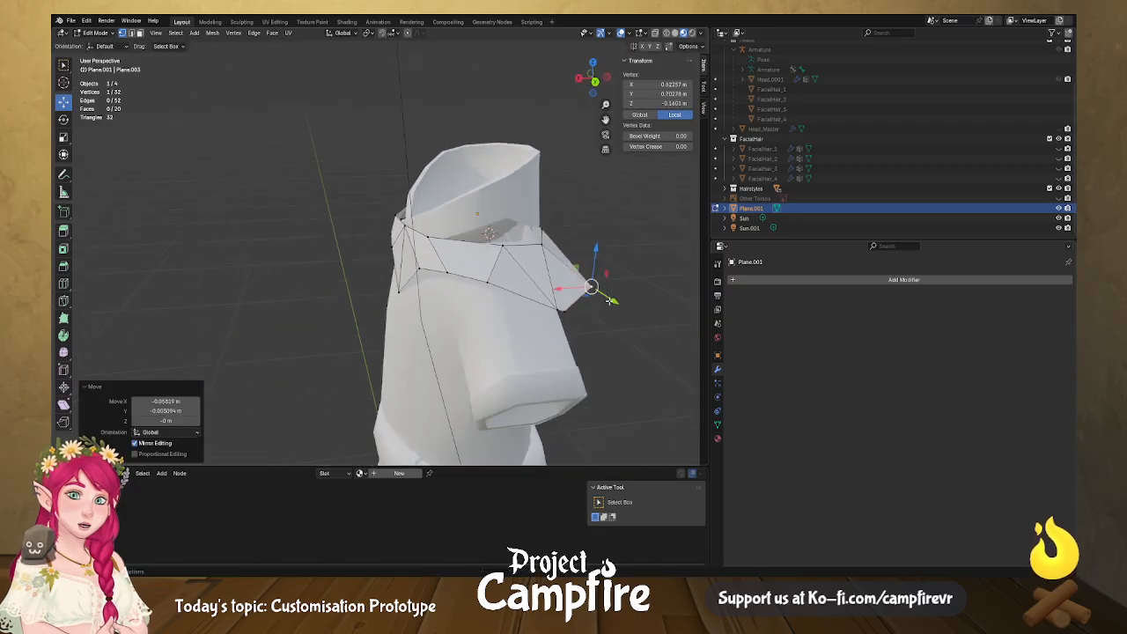
pyautogui.moveTo(588, 297); pyautogui.dragTo(557, 302)
pyautogui.moveTo(556, 302); pyautogui.dragTo(636, 324, button='middle')
# Lower the shawl's inner-edge vertices at the front to follow the collar's V shape.
pyautogui.keyDown('shift'); pyautogui.moveTo(464, 284); pyautogui.dragTo(444, 404, button='middle'); pyautogui.keyUp('shift')
pyautogui.scroll(2, 467, 407)
pyautogui.click(444, 405)
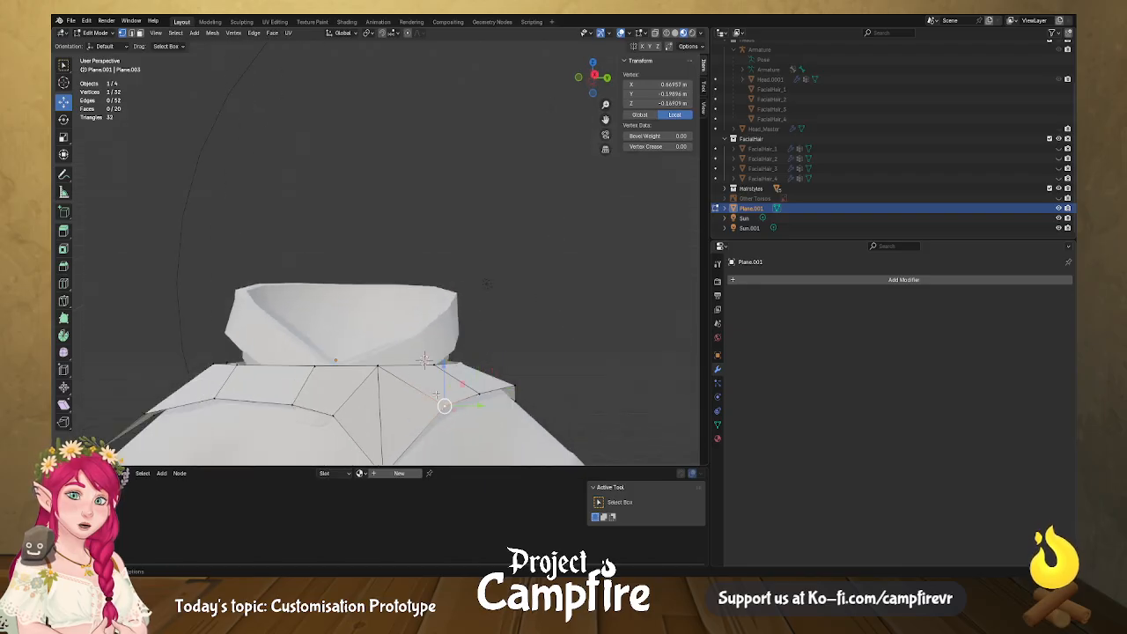
pyautogui.click(377, 367)
pyautogui.moveTo(378, 328); pyautogui.dragTo(292, 393)
pyautogui.click(316, 364)
pyautogui.click(337, 416)
pyautogui.click(292, 406)
# Lower the outer-edge vertices between the front point and the belt-pouch-side shoulder.
pyautogui.click(444, 406)
pyautogui.moveTo(444, 365); pyautogui.dragTo(445, 393)
pyautogui.click(479, 394)
pyautogui.moveTo(478, 353); pyautogui.dragTo(517, 361)
pyautogui.click(515, 399)
pyautogui.keyDown('shift'); pyautogui.moveTo(518, 368); pyautogui.dragTo(617, 304, button='middle'); pyautogui.keyUp('shift')
pyautogui.scroll(-1, 617, 304)
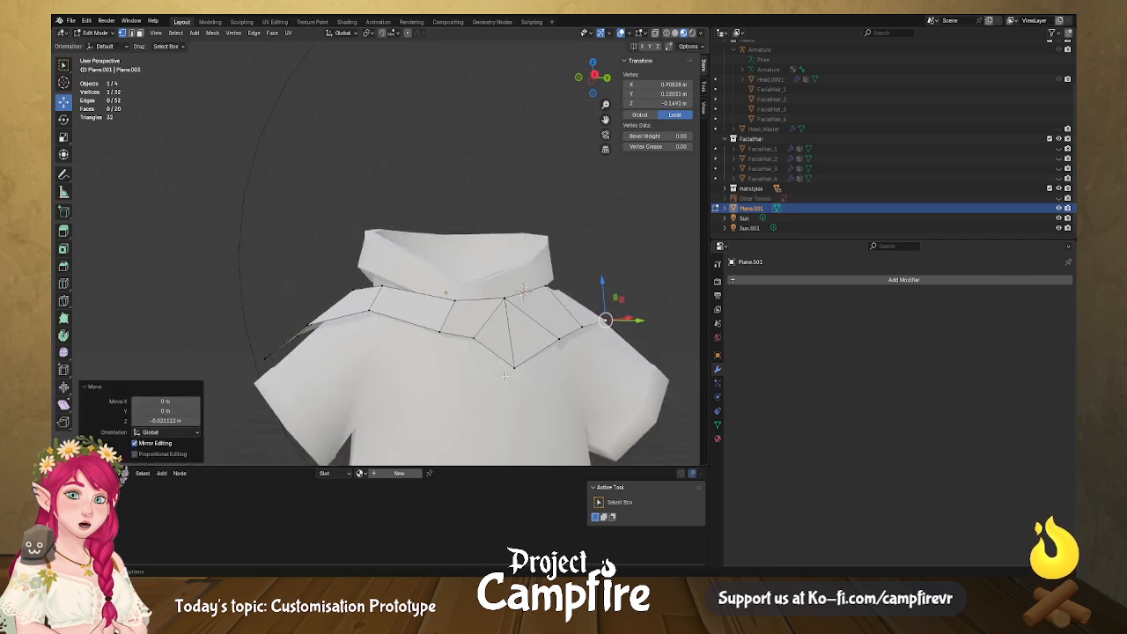
# Reposition the front point and its neighbouring outer-edge vertices so they hang lower and clear the chest.
pyautogui.moveTo(563, 352); pyautogui.dragTo(546, 374, button='middle')
pyautogui.click(466, 350)
pyautogui.moveTo(466, 310); pyautogui.dragTo(434, 324)
pyautogui.click(432, 342)
pyautogui.click(504, 377)
pyautogui.moveTo(508, 342); pyautogui.dragTo(511, 357)
pyautogui.moveTo(510, 357); pyautogui.dragTo(425, 426, button='middle')
pyautogui.moveTo(423, 427); pyautogui.dragTo(415, 436)
pyautogui.click(408, 378)
pyautogui.moveTo(385, 391); pyautogui.dragTo(381, 391)
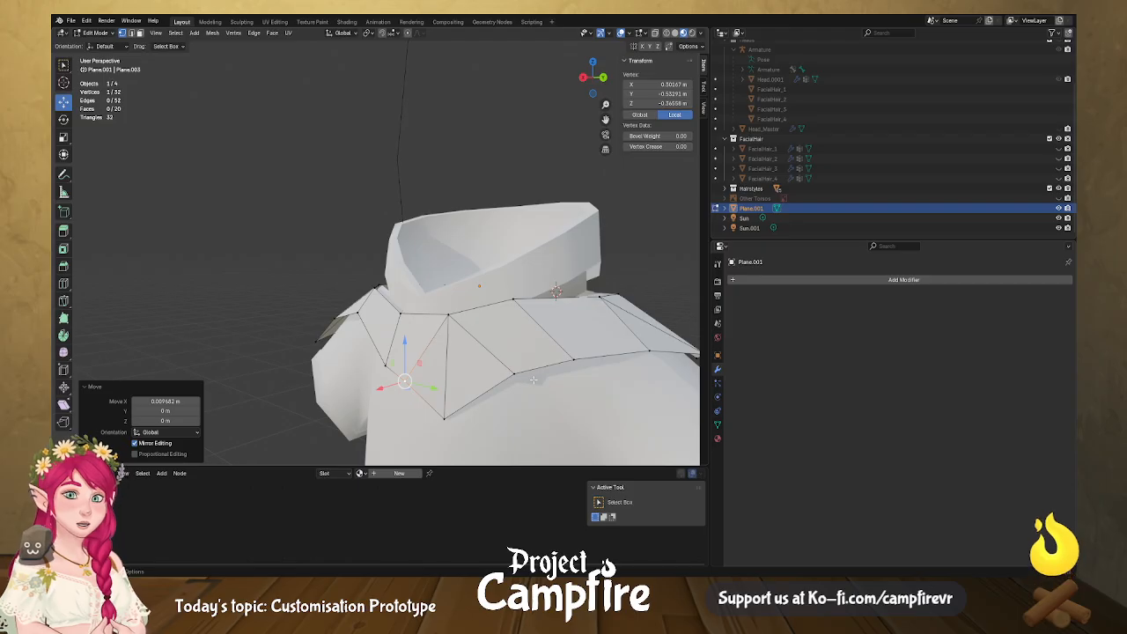
# Lower the two outer-edge vertices next to the front point on the belt-pouch side a little further.
pyautogui.moveTo(531, 385); pyautogui.dragTo(427, 381, button='middle')
pyautogui.click(443, 373)
pyautogui.moveTo(398, 349); pyautogui.dragTo(398, 367)
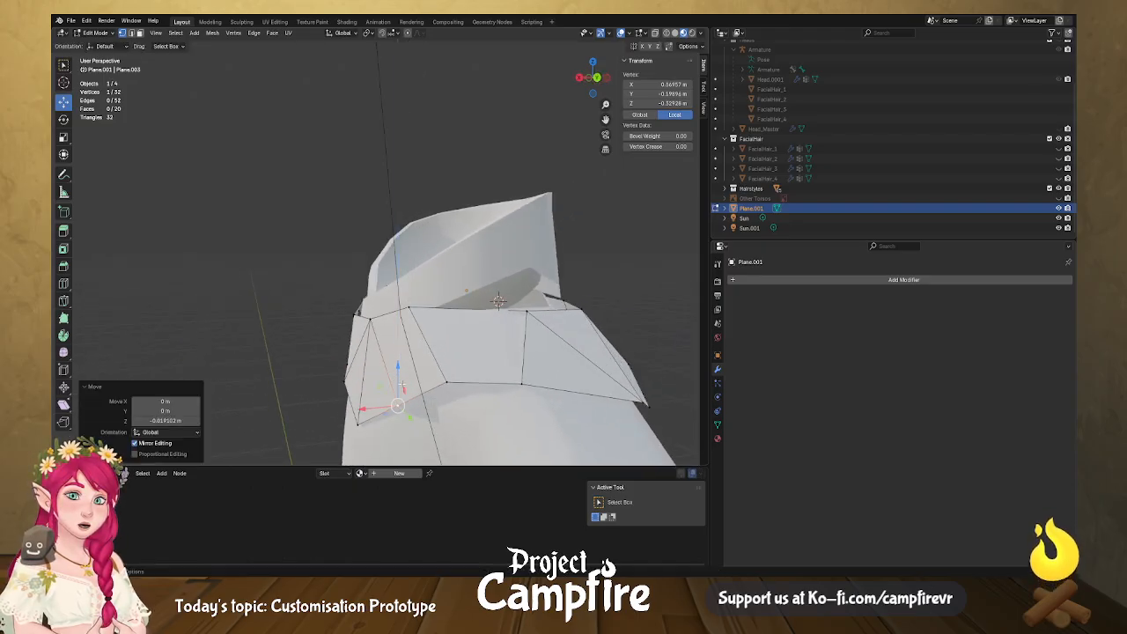
pyautogui.moveTo(447, 392); pyautogui.dragTo(428, 399, button='middle')
pyautogui.click(422, 402)
pyautogui.moveTo(420, 366); pyautogui.dragTo(420, 384)
# Move the shawl's front inner-edge vertices along X to fit them against the collar.
pyautogui.moveTo(422, 404); pyautogui.dragTo(359, 395, button='middle')
pyautogui.click(343, 290)
pyautogui.moveTo(311, 288); pyautogui.dragTo(329, 289)
pyautogui.moveTo(362, 253); pyautogui.dragTo(362, 268)
pyautogui.click(329, 309)
pyautogui.moveTo(297, 307); pyautogui.dragTo(309, 307)
# Push a front outer-edge vertex forward along X and lower the next one toward the shoulder opposite the pouch.
pyautogui.moveTo(309, 308); pyautogui.dragTo(474, 385, button='middle')
pyautogui.scroll(4, 464, 346)
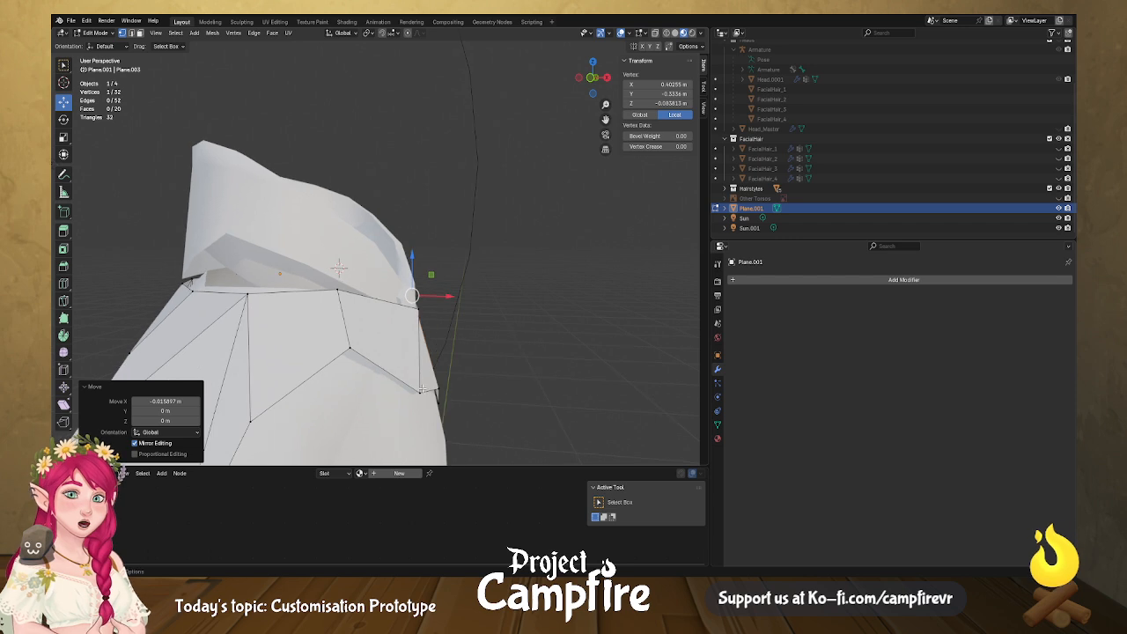
pyautogui.click(421, 389)
pyautogui.press('g')
pyautogui.press('x')
pyautogui.click(458, 396)
pyautogui.click(349, 347)
pyautogui.moveTo(351, 310); pyautogui.dragTo(356, 363)
# Shift the shawl's chest-side vertices near the shoulder opposite the belt pouch horizontally to even out the faces.
pyautogui.moveTo(380, 363); pyautogui.dragTo(303, 381, button='middle')
pyautogui.moveTo(366, 286); pyautogui.dragTo(402, 323, button='middle')
pyautogui.click(371, 281)
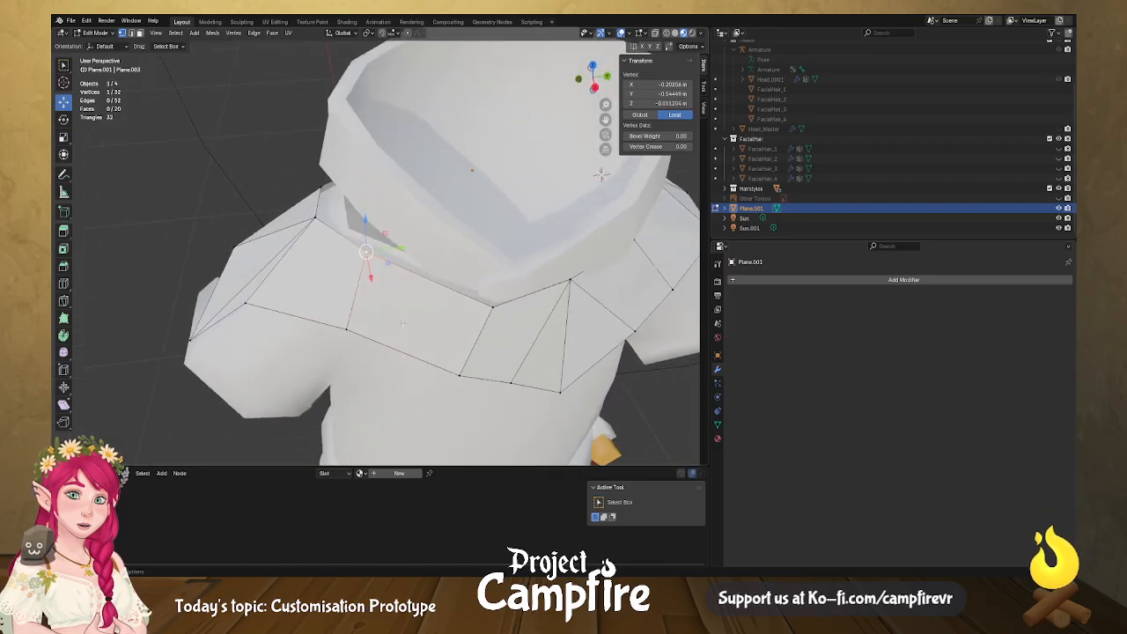
pyautogui.keyDown('shift'); pyautogui.click(459, 375); pyautogui.keyUp('shift')
pyautogui.press('g')
pyautogui.hotkey('shift', 'z')
pyautogui.moveTo(459, 353); pyautogui.dragTo(465, 353)
pyautogui.moveTo(467, 352); pyautogui.dragTo(473, 317, button='middle')
# Move the inner-edge vertex above the front point horizontally by about 0.02 m in X and -0.03 m in Y.
pyautogui.click(585, 311)
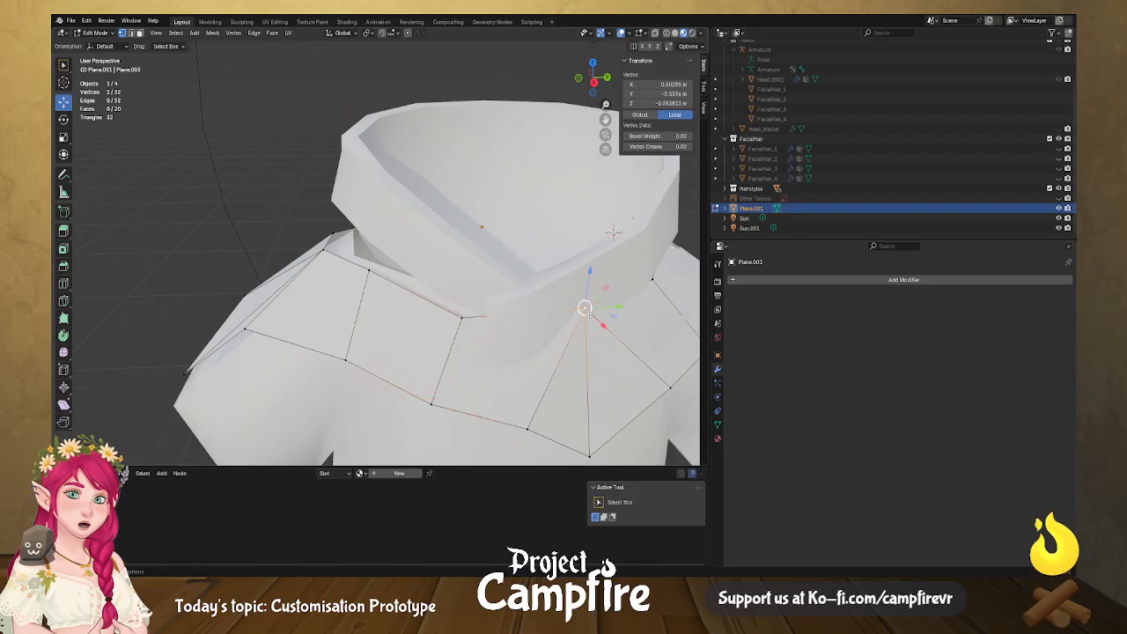
pyautogui.press('g')
pyautogui.hotkey('shift', 'z')
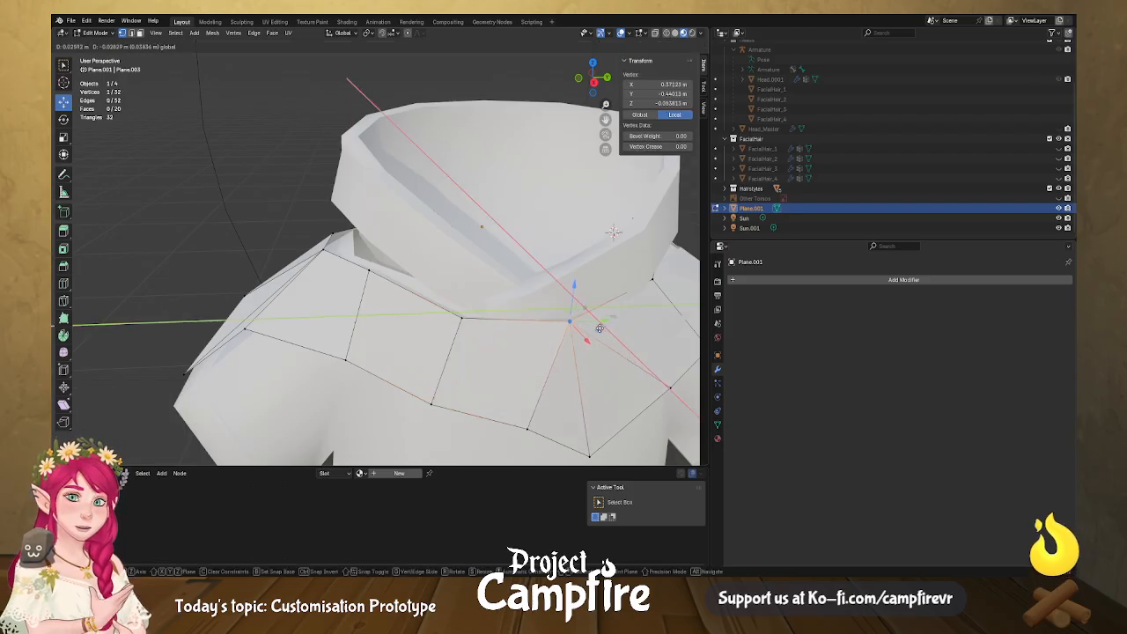
pyautogui.click(599, 326)
pyautogui.moveTo(599, 326); pyautogui.dragTo(645, 304, button='middle')
pyautogui.scroll(-2, 573, 359)
# Move the outer-edge vertex hanging over the shoulder opposite the belt pouch up and inward onto that shoulder.
pyautogui.moveTo(518, 367); pyautogui.dragTo(482, 366, button='middle')
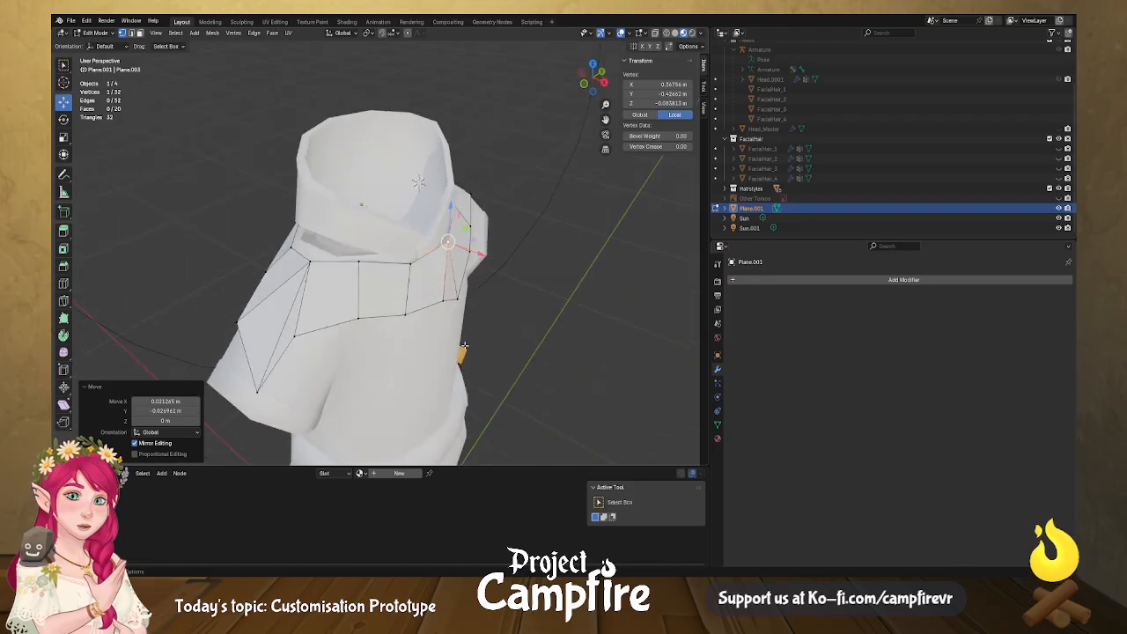
pyautogui.moveTo(415, 300); pyautogui.dragTo(459, 312, button='middle')
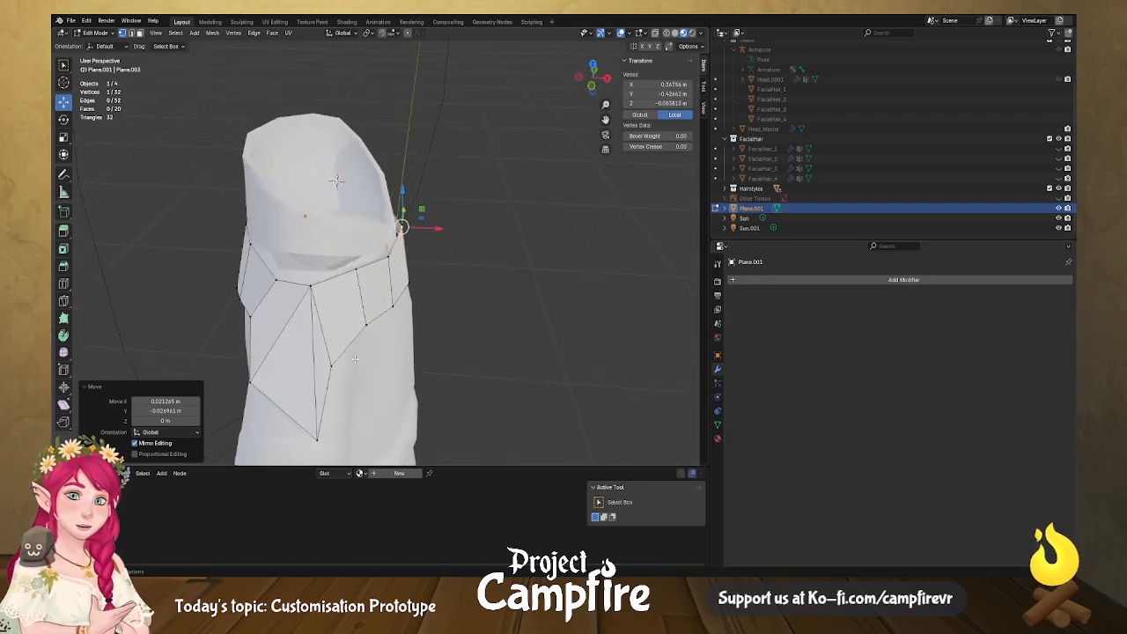
pyautogui.click(317, 439)
pyautogui.moveTo(317, 438); pyautogui.dragTo(286, 295, button='middle')
pyautogui.press('g')
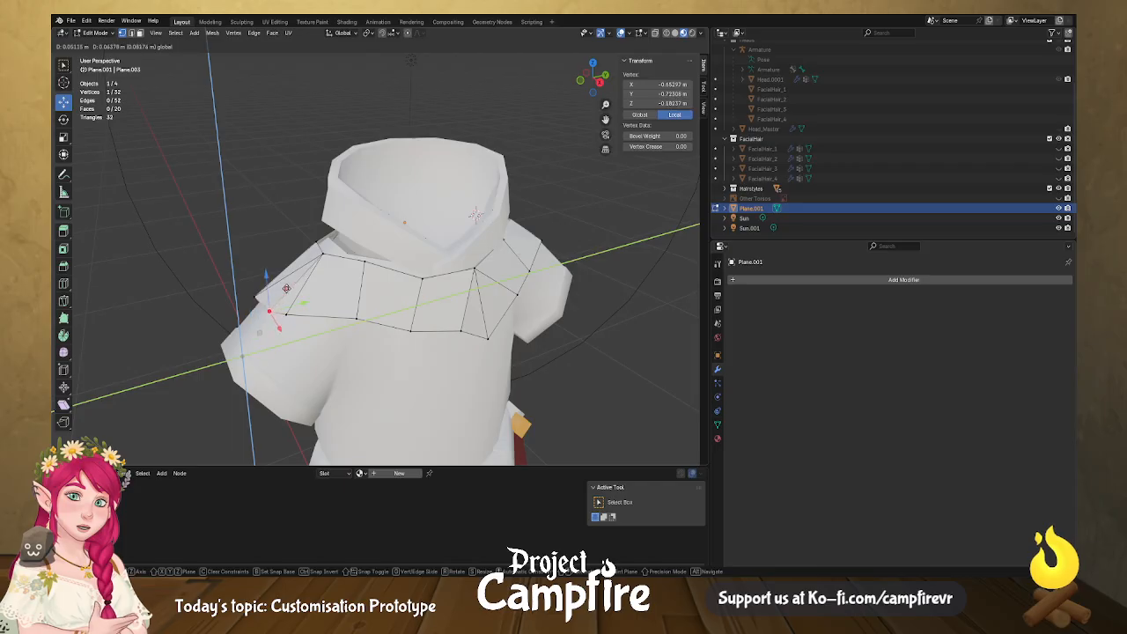
pyautogui.click(286, 288)
# Nudge the inner-edge vertices beside the collar on the shoulder opposite the pouch, shifting the rear one by about 0.03 m in Y.
pyautogui.click(325, 249)
pyautogui.press('g')
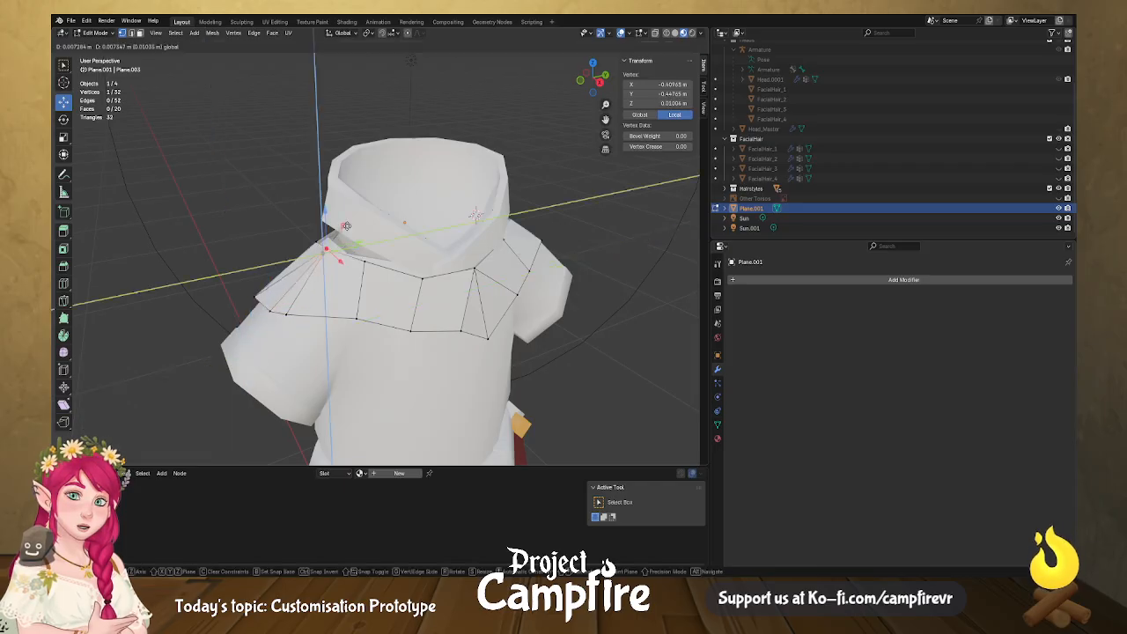
pyautogui.click(326, 231)
pyautogui.click(319, 241)
pyautogui.moveTo(335, 220); pyautogui.dragTo(349, 217)
pyautogui.moveTo(346, 227); pyautogui.dragTo(307, 329, button='middle')
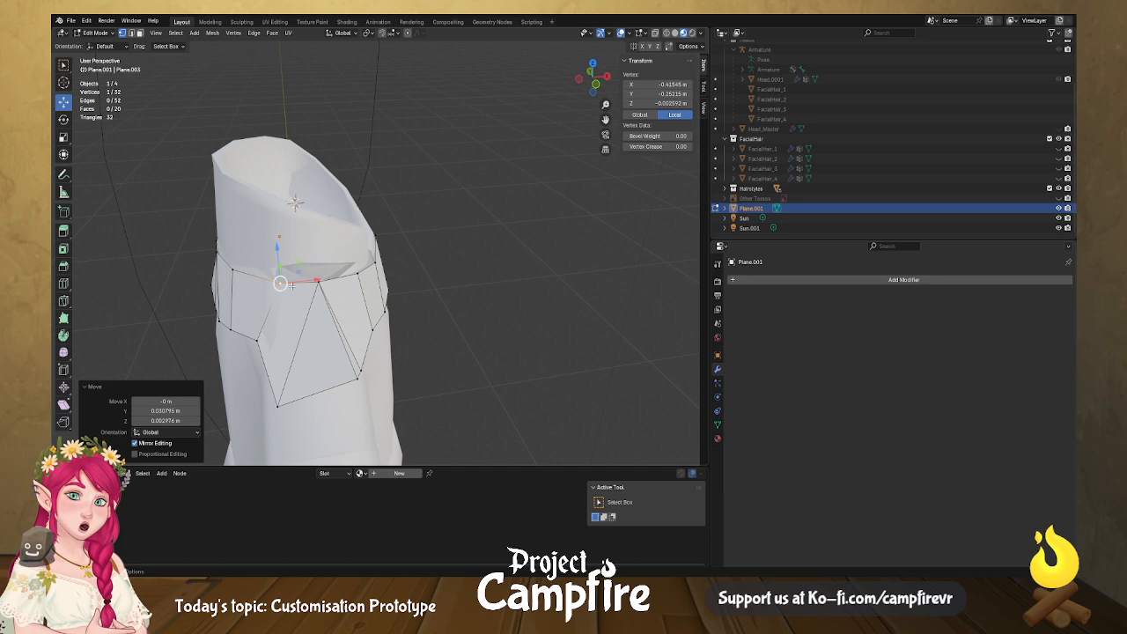
pyautogui.moveTo(300, 271); pyautogui.dragTo(293, 276)
# Reposition the outer-edge vertices around the shoulder opposite the pouch, raising the rear one and pulling it toward the neck.
pyautogui.click(257, 341)
pyautogui.moveTo(377, 369); pyautogui.dragTo(395, 297, button='middle')
pyautogui.click(360, 298)
pyautogui.moveTo(359, 260); pyautogui.dragTo(355, 285)
pyautogui.moveTo(355, 286); pyautogui.dragTo(502, 256, button='middle')
pyautogui.click(286, 314)
pyautogui.moveTo(286, 277); pyautogui.dragTo(309, 282)
pyautogui.click(271, 330)
pyautogui.click(269, 311)
pyautogui.moveTo(309, 283); pyautogui.dragTo(449, 292, button='middle')
pyautogui.moveTo(356, 310); pyautogui.dragTo(369, 320, button='middle')
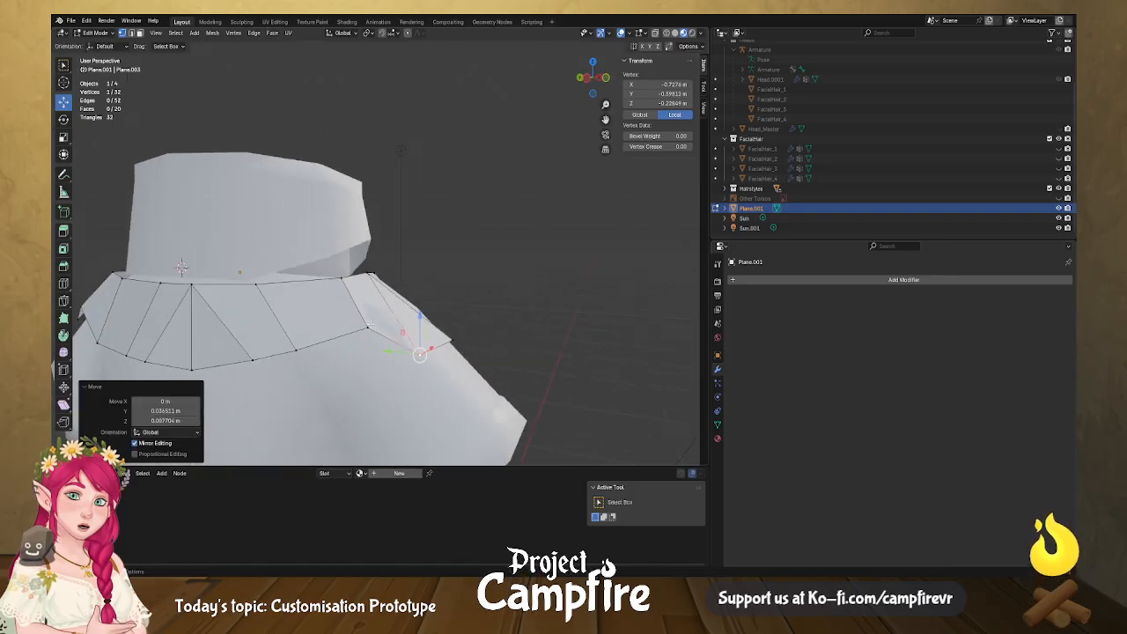
# Lower two outer-edge vertices on the shawl's back to even out its hem.
pyautogui.click(369, 329)
pyautogui.moveTo(352, 307); pyautogui.dragTo(355, 330)
pyautogui.click(296, 350)
pyautogui.moveTo(279, 329); pyautogui.dragTo(284, 343)
# Unhide the Other Torsos reference image behind the garment and compare the shawl with the Nomad design.
pyautogui.moveTo(423, 345); pyautogui.dragTo(323, 340, button='middle')
pyautogui.scroll(-5, 331, 348)
pyautogui.scroll(-3, 331, 349)
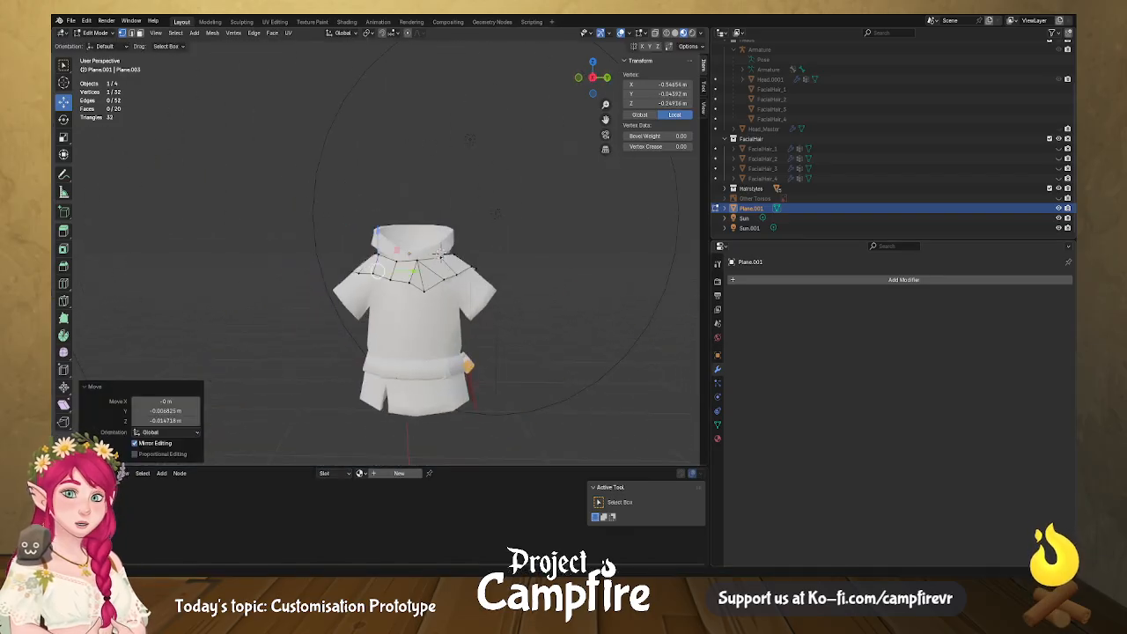
pyautogui.click(1058, 199)
pyautogui.moveTo(503, 315); pyautogui.dragTo(443, 317, button='middle')
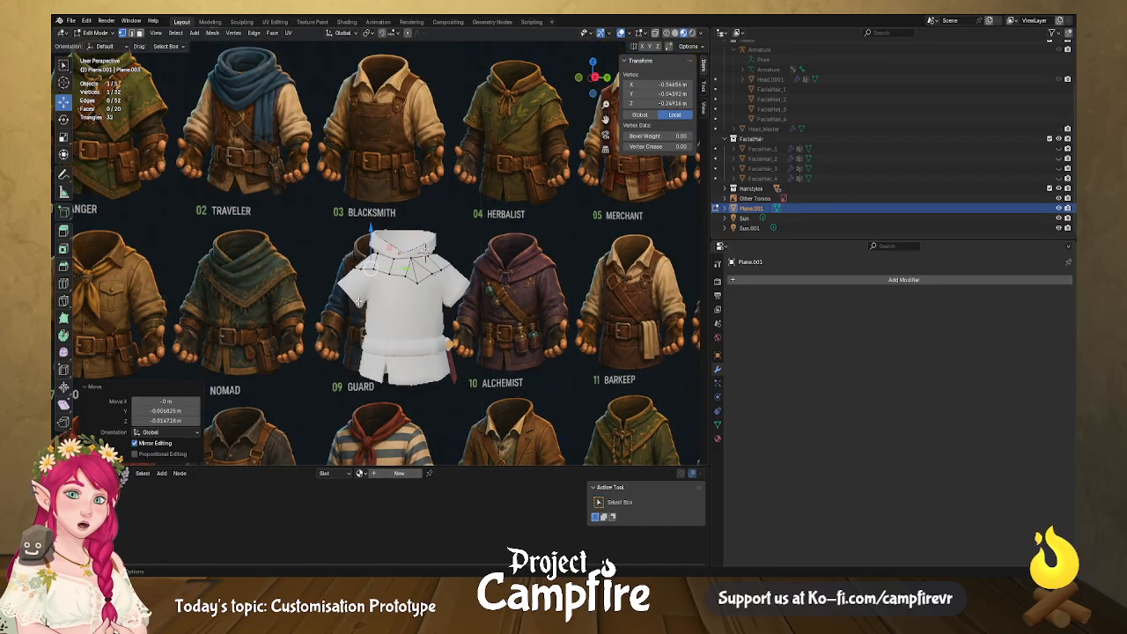
pyautogui.scroll(3, 422, 311)
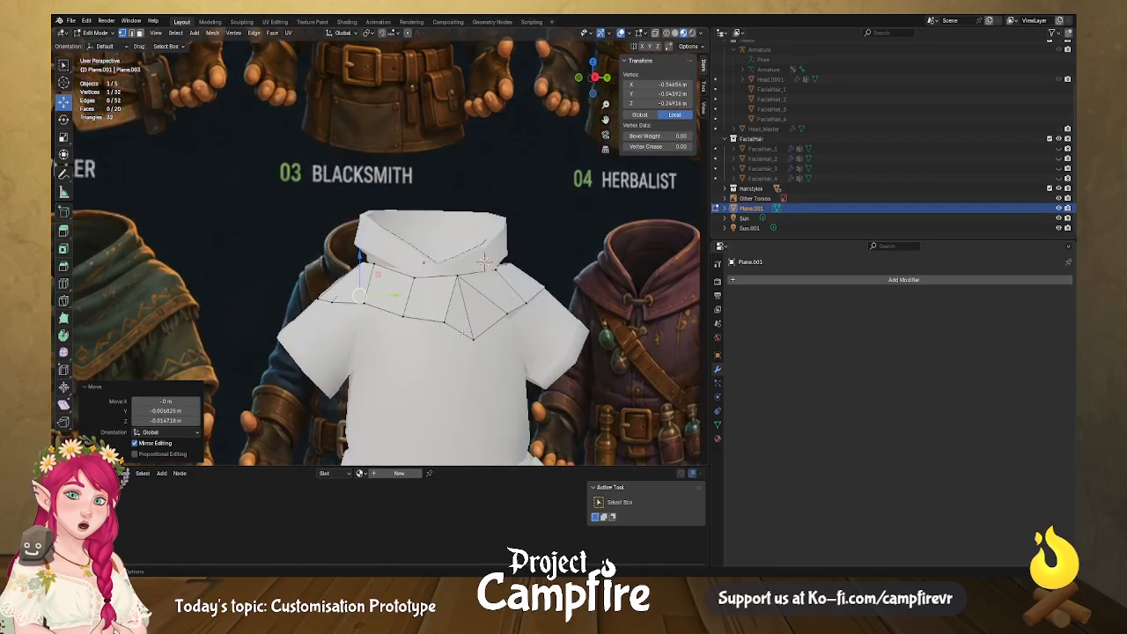
pyautogui.scroll(-1, 421, 311)
pyautogui.scroll(2, 422, 310)
# Lower the shawl's front point down the chest, along with the two outer-edge vertices beside it.
pyautogui.click(466, 324)
pyautogui.moveTo(459, 287); pyautogui.dragTo(471, 338)
pyautogui.moveTo(470, 381)
pyautogui.mouseDown()
pyautogui.moveTo(475, 390)
pyautogui.moveTo(472, 375)
pyautogui.mouseUp()
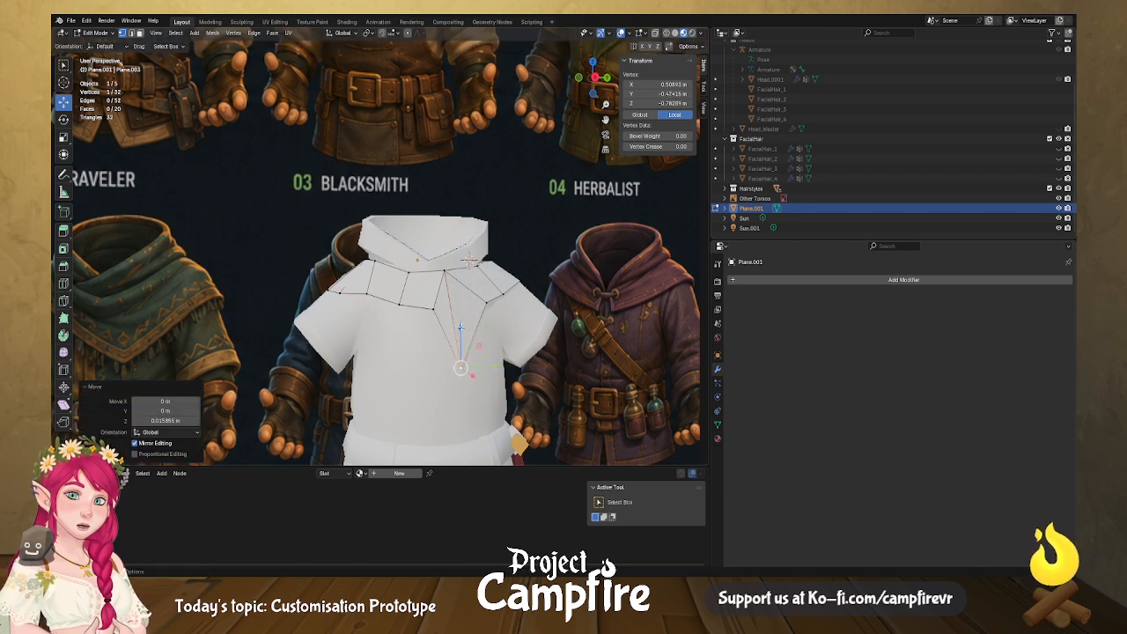
pyautogui.click(487, 301)
pyautogui.keyDown('shift'); pyautogui.click(434, 309); pyautogui.keyUp('shift')
pyautogui.moveTo(461, 268); pyautogui.dragTo(461, 312)
pyautogui.moveTo(472, 354); pyautogui.dragTo(474, 358)
# Adjust the outer-edge vertices between the front point and the pouch-side shoulder in the front plane.
pyautogui.click(490, 346)
pyautogui.moveTo(509, 323); pyautogui.dragTo(525, 282)
pyautogui.click(505, 294)
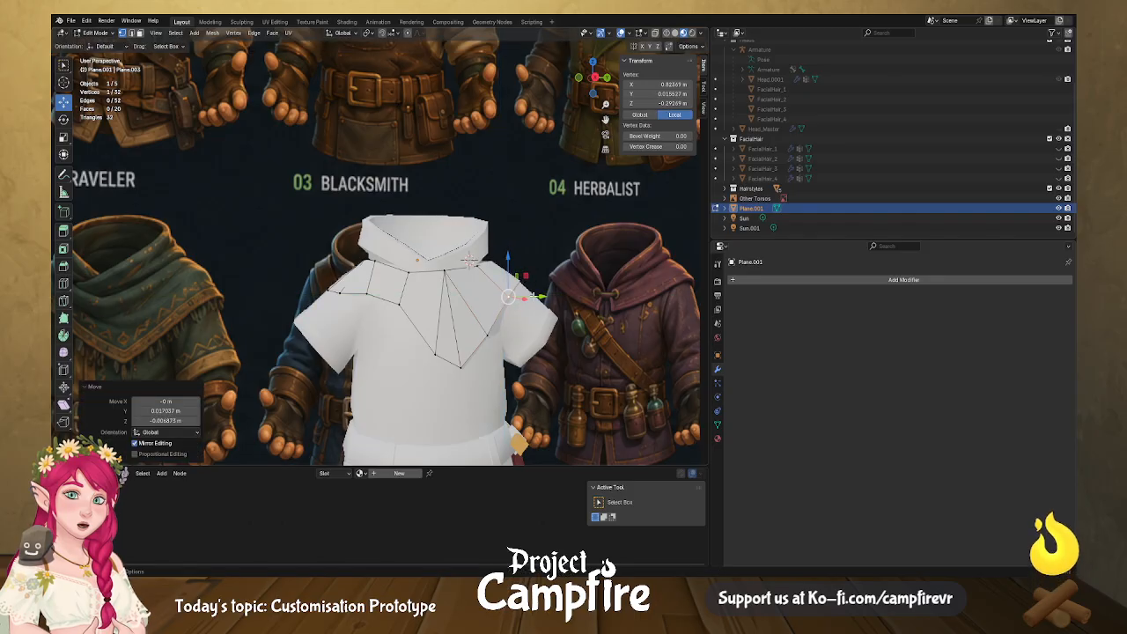
# Shift the pouch-side shoulder vertices along X so they clear the torso, the last by about 0.013 m.
pyautogui.moveTo(471, 260)
pyautogui.mouseDown(button='middle')
pyautogui.moveTo(501, 263)
pyautogui.moveTo(474, 272)
pyautogui.mouseUp(button='middle')
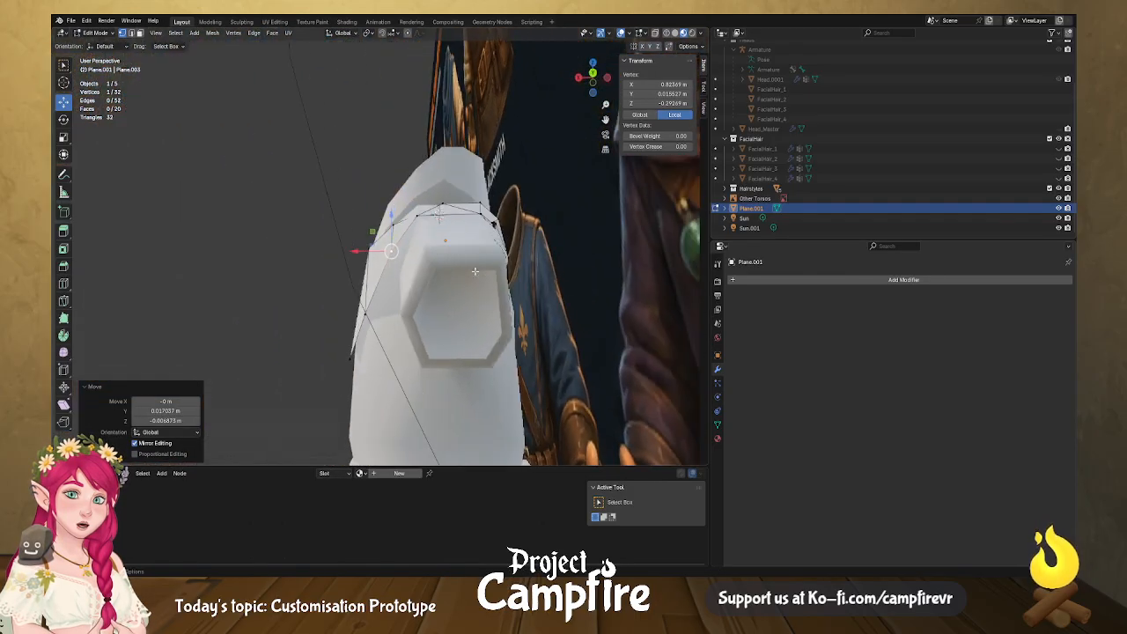
pyautogui.click(418, 215)
pyautogui.press('g')
pyautogui.press('x')
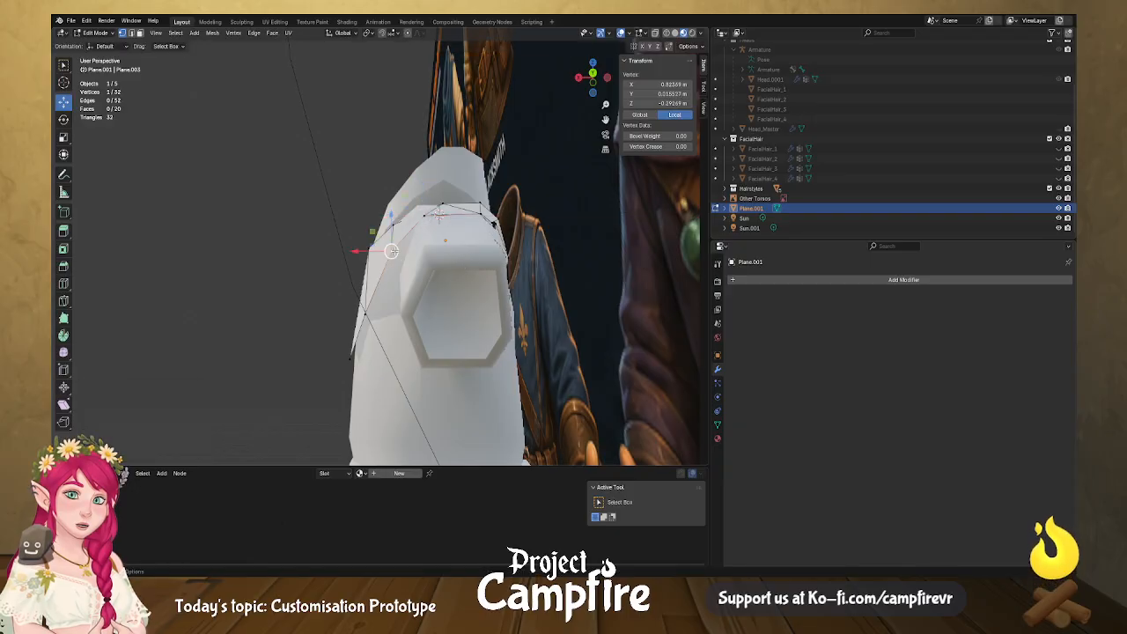
pyautogui.moveTo(364, 251); pyautogui.dragTo(365, 251)
pyautogui.moveTo(423, 271); pyautogui.dragTo(487, 304, button='middle')
pyautogui.click(468, 296)
pyautogui.moveTo(435, 302); pyautogui.dragTo(419, 303)
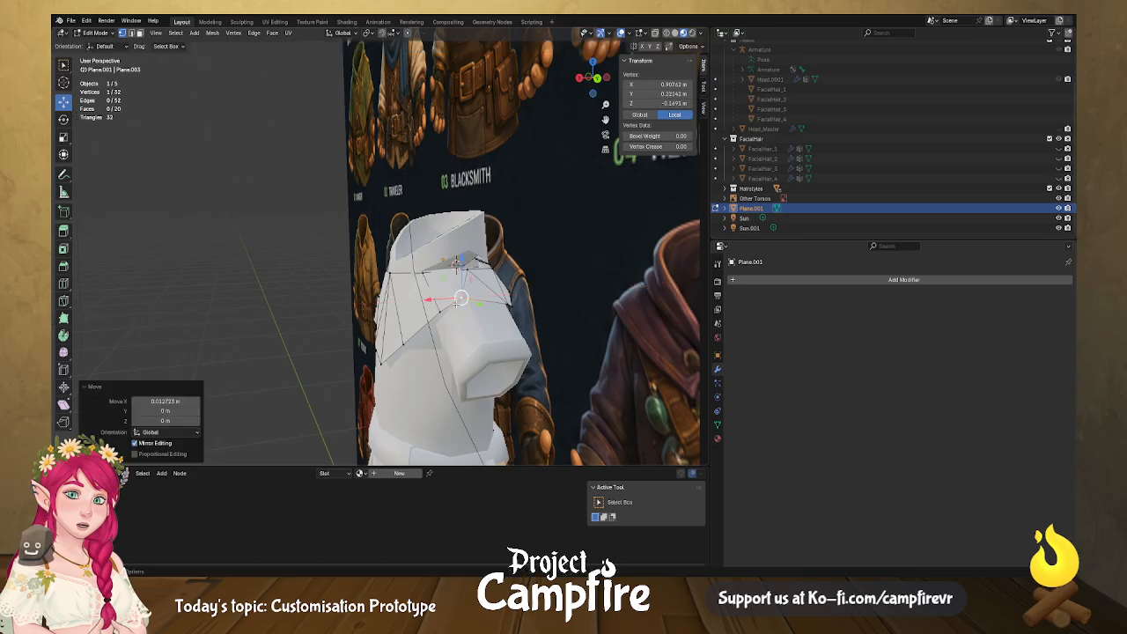
# Knife-cut a new edge across the pouch-side shoulder from its outer-edge vertex to the inner edge.
pyautogui.moveTo(423, 302); pyautogui.dragTo(461, 325, button='middle')
pyautogui.scroll(5, 460, 325)
pyautogui.keyDown('shift'); pyautogui.moveTo(535, 352); pyautogui.dragTo(508, 303, button='middle'); pyautogui.keyUp('shift')
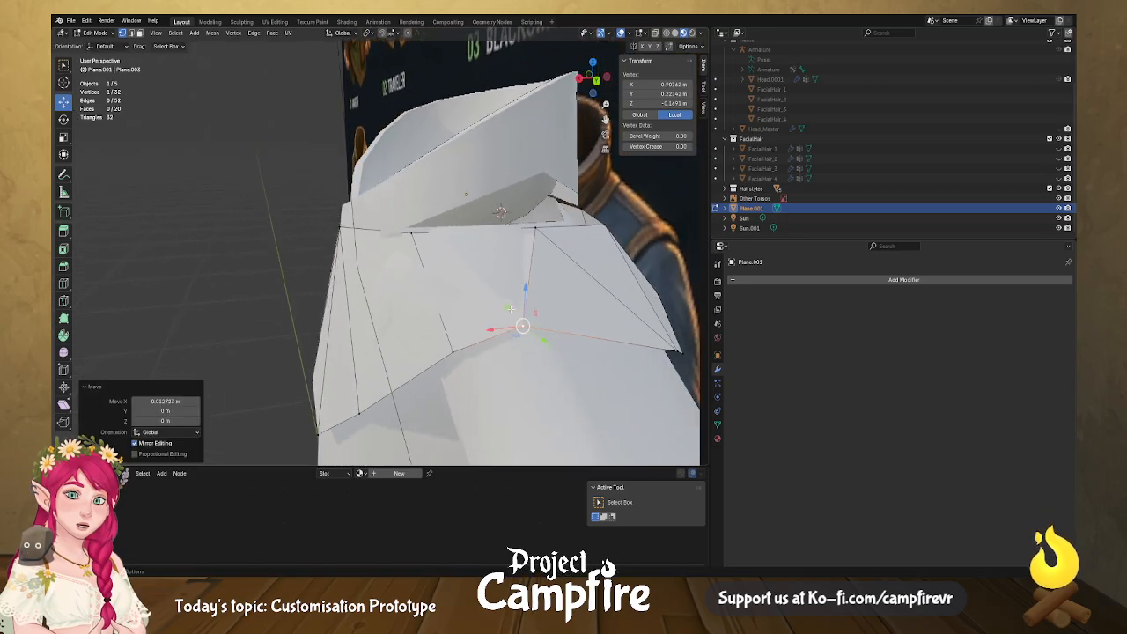
pyautogui.press('k')
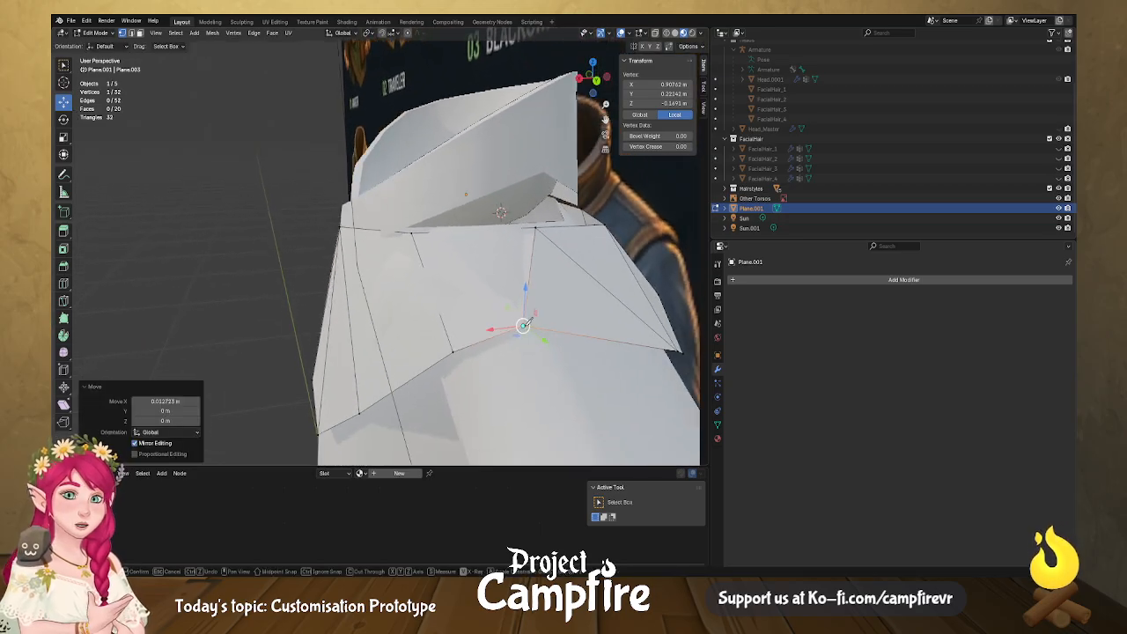
pyautogui.click(473, 229)
pyautogui.press('Return')
# Fit the new inner-edge vertex on the pouch-side shoulder against the collar by adjusting its height, Y and X position.
pyautogui.click(472, 231)
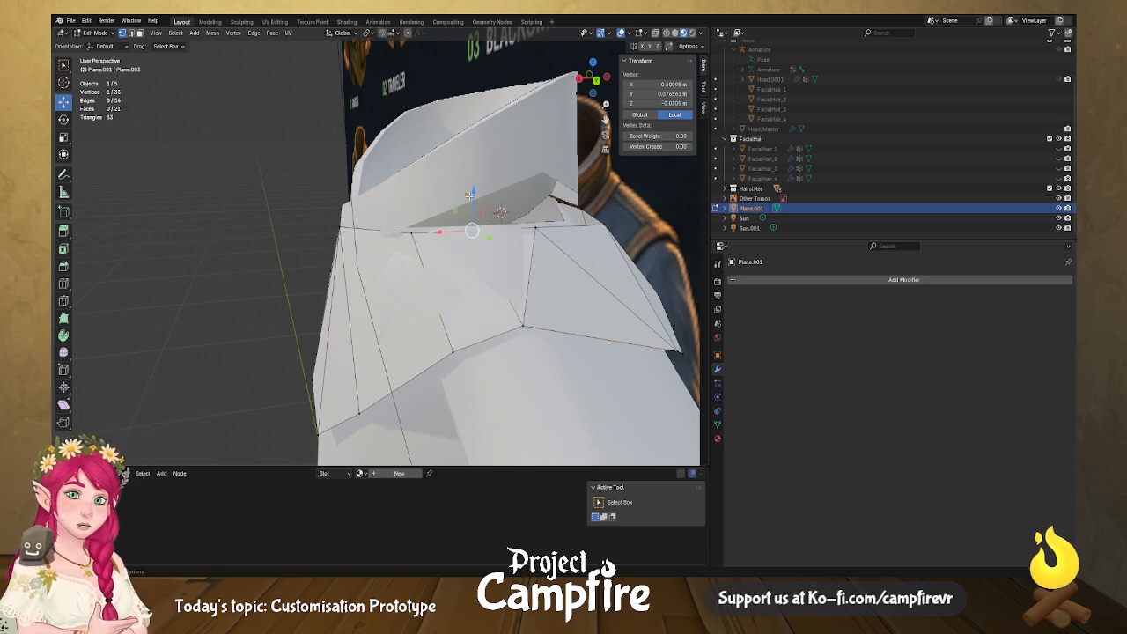
pyautogui.press('g')
pyautogui.press('z')
pyautogui.moveTo(475, 184); pyautogui.dragTo(475, 183)
pyautogui.moveTo(476, 186); pyautogui.dragTo(505, 239, button='middle')
pyautogui.moveTo(550, 282); pyautogui.dragTo(561, 288)
pyautogui.press('g')
pyautogui.press('x')
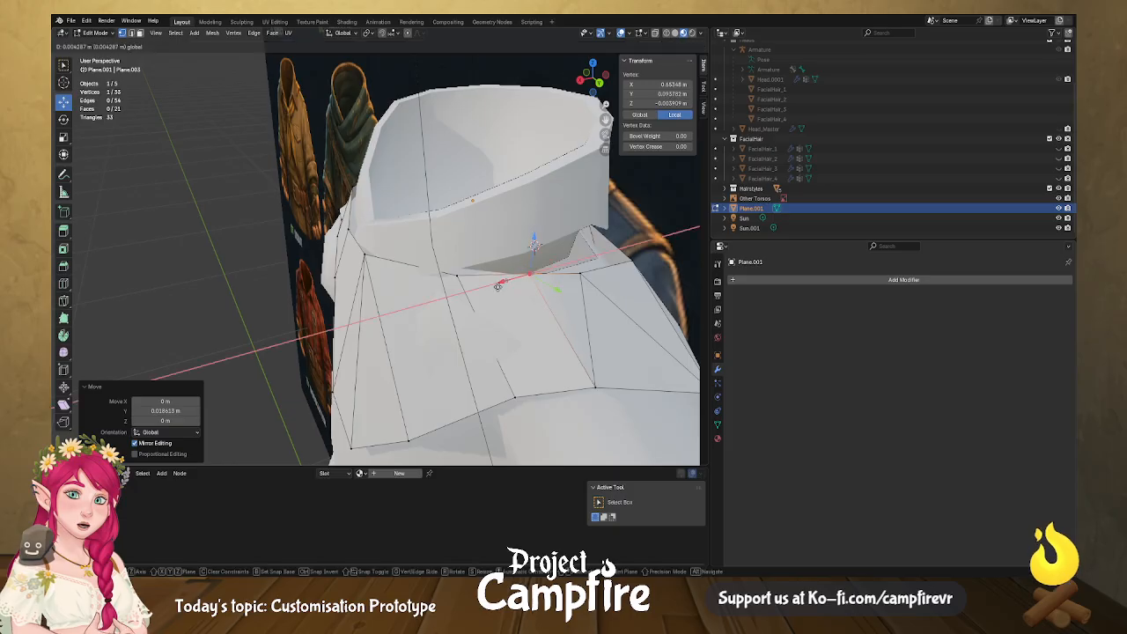
pyautogui.click(495, 287)
pyautogui.moveTo(495, 287)
pyautogui.mouseDown(button='middle')
pyautogui.moveTo(544, 292)
pyautogui.moveTo(479, 296)
pyautogui.mouseUp(button='middle')
# Reposition the inner-edge vertex in front of the new cut and shift the outer-edge vertex below it along X.
pyautogui.click(403, 187)
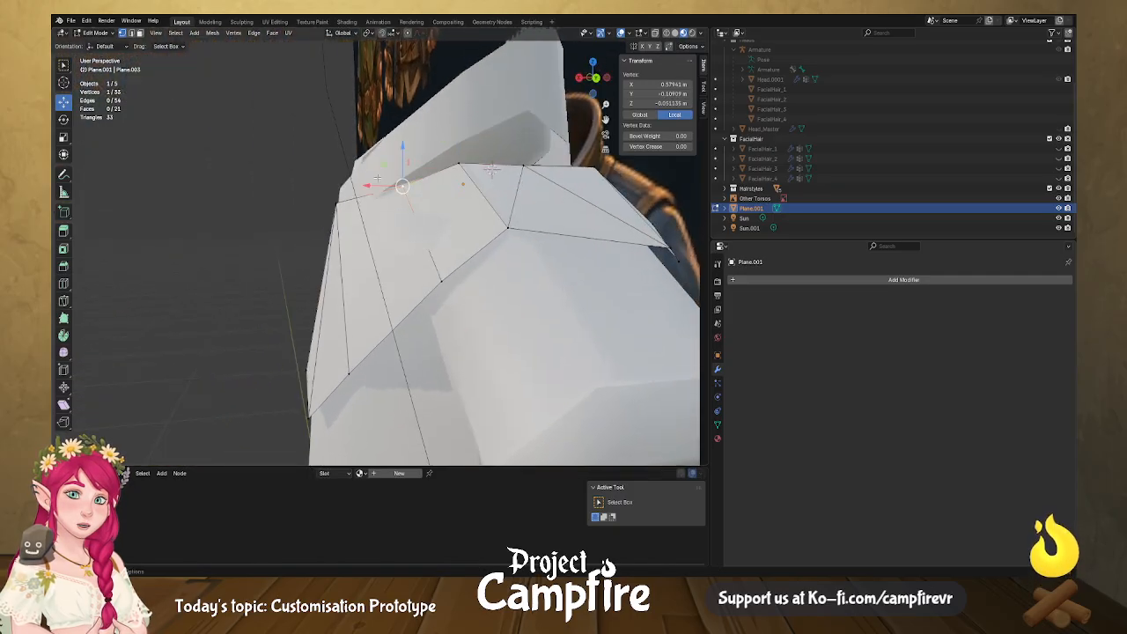
pyautogui.press('g')
pyautogui.click(493, 173)
pyautogui.moveTo(494, 174); pyautogui.dragTo(358, 234, button='middle')
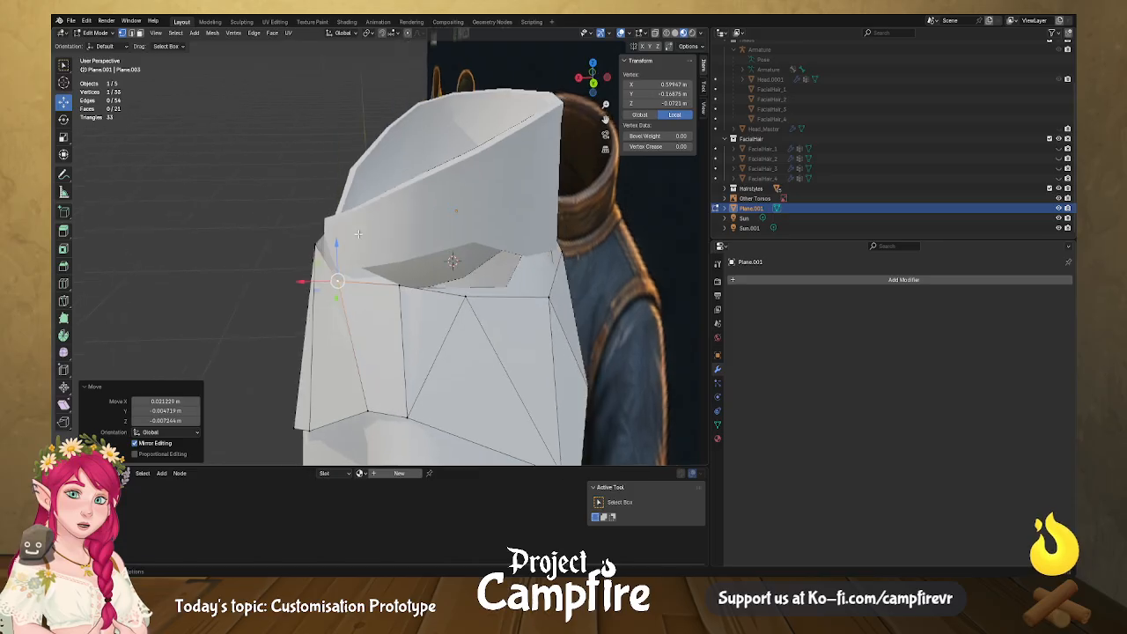
pyautogui.click(368, 411)
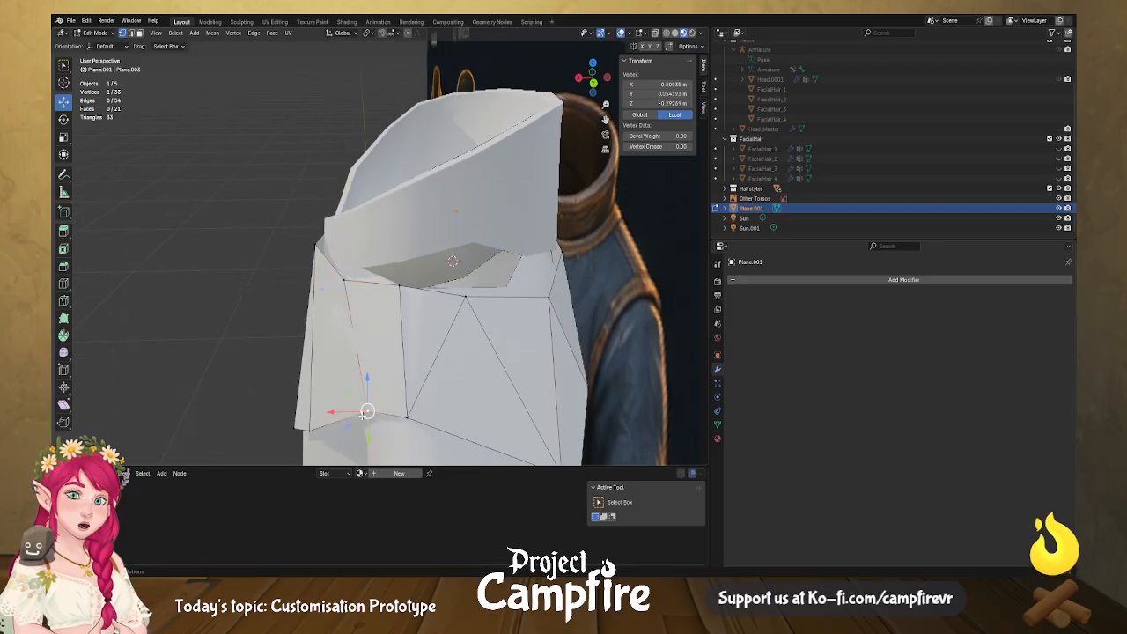
pyautogui.moveTo(351, 427); pyautogui.dragTo(340, 432)
pyautogui.moveTo(340, 432); pyautogui.dragTo(481, 211, button='middle')
# Lower the rear outer-edge vertex behind the pouch-side shoulder and move it about 0.02 m along X.
pyautogui.scroll(-2, 539, 314)
pyautogui.click(437, 284)
pyautogui.press('g')
pyautogui.click(421, 266)
pyautogui.press('g')
pyautogui.press('z')
pyautogui.click(479, 226)
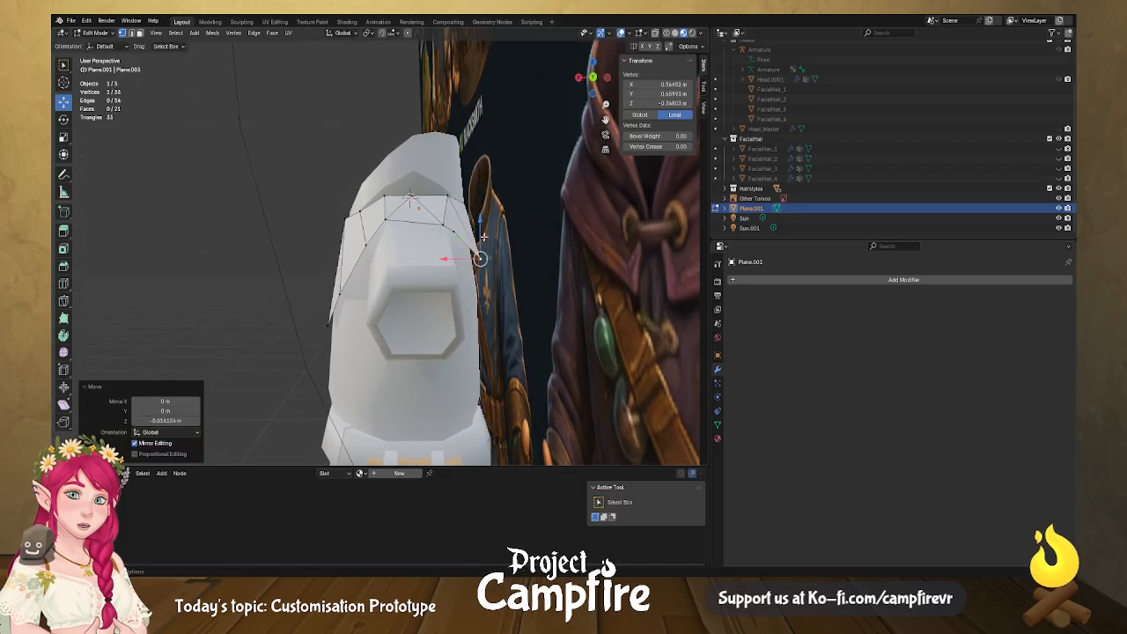
pyautogui.moveTo(464, 261); pyautogui.dragTo(455, 262)
pyautogui.moveTo(476, 250)
pyautogui.mouseDown(button='middle')
pyautogui.moveTo(459, 265)
pyautogui.moveTo(474, 266)
pyautogui.mouseUp(button='middle')
pyautogui.moveTo(387, 270); pyautogui.dragTo(468, 289, button='middle')
pyautogui.scroll(-3, 468, 290)
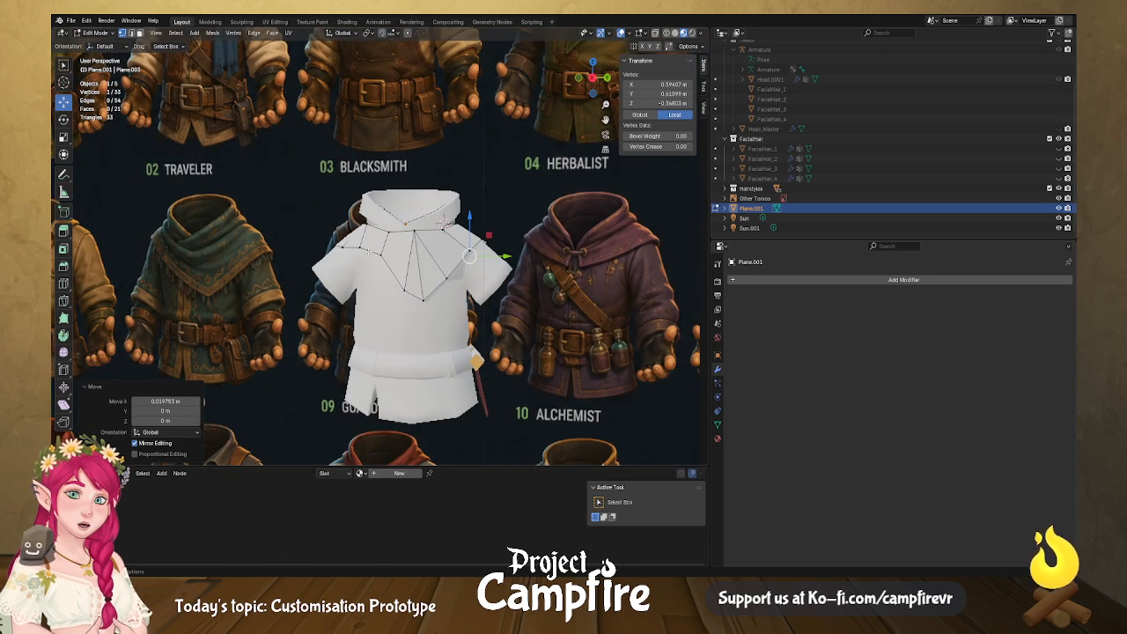
# Fine-tune the outer-edge vertices from the front point up to the shoulder opposite the pouch to match the reference.
pyautogui.click(404, 291)
pyautogui.moveTo(422, 275); pyautogui.dragTo(420, 278)
pyautogui.click(381, 255)
pyautogui.moveTo(403, 239); pyautogui.dragTo(364, 219)
pyautogui.click(360, 247)
pyautogui.click(344, 239)
pyautogui.click(355, 255)
pyautogui.click(348, 242)
pyautogui.click(345, 238)
# Move the rear outer-edge vertex by the shoulder opposite the pouch horizontally, and adjust its height and X position.
pyautogui.moveTo(365, 220); pyautogui.dragTo(484, 275, button='middle')
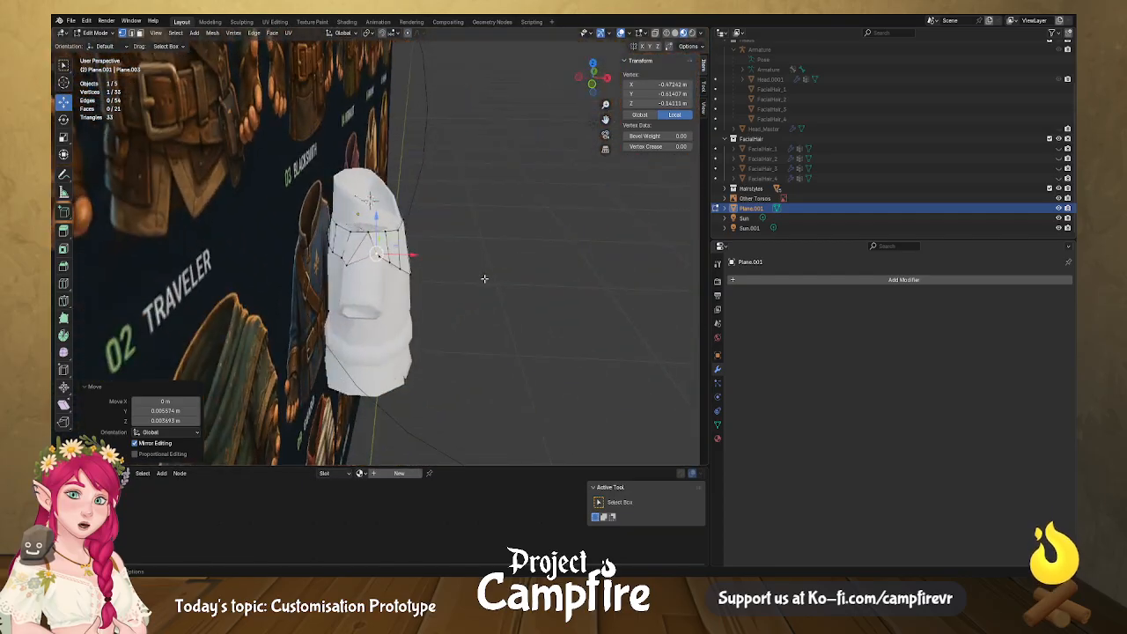
pyautogui.scroll(4, 459, 284)
pyautogui.click(284, 308)
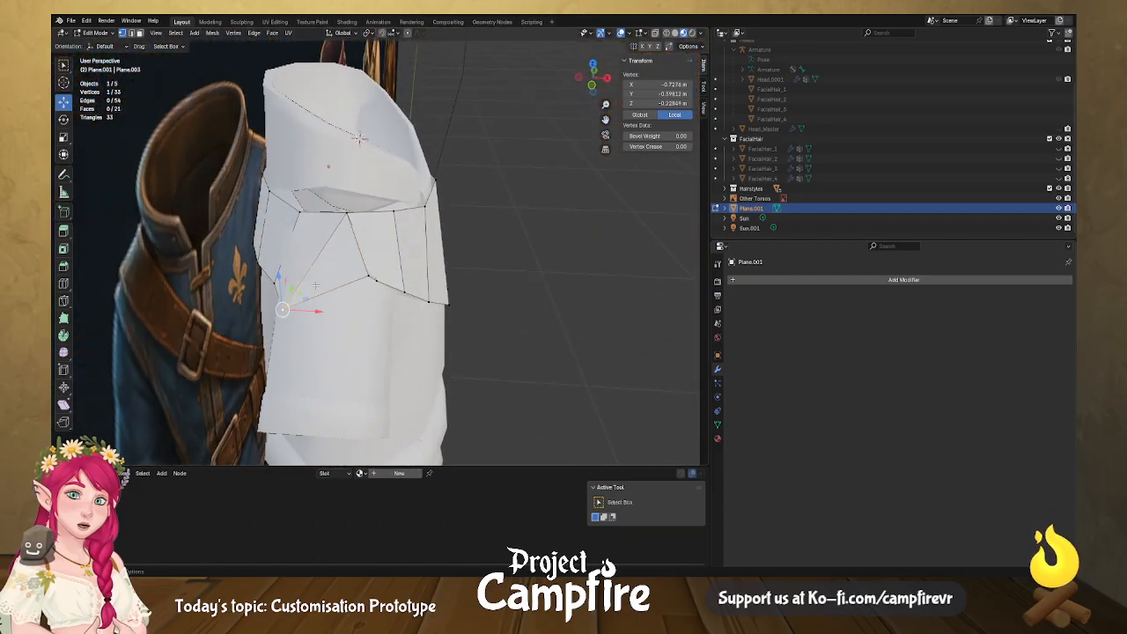
pyautogui.press('g')
pyautogui.hotkey('shift', 'z')
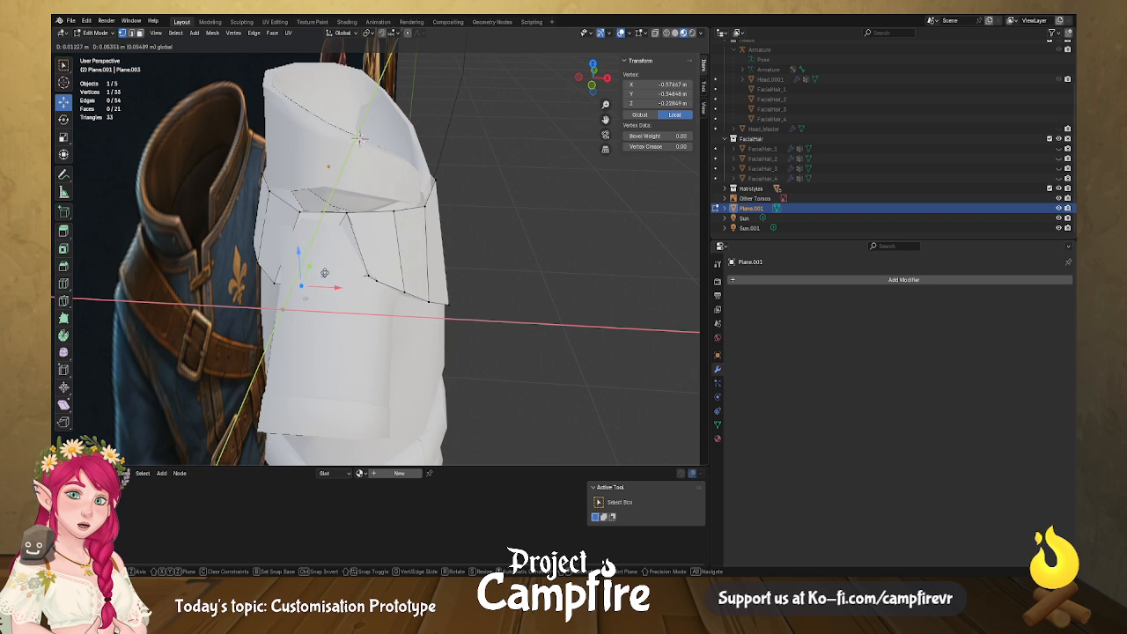
pyautogui.click(324, 273)
pyautogui.press('g')
pyautogui.press('z')
pyautogui.moveTo(297, 242); pyautogui.dragTo(272, 187, button='middle')
pyautogui.moveTo(260, 173); pyautogui.dragTo(261, 171)
pyautogui.moveTo(263, 178); pyautogui.dragTo(339, 282, button='middle')
pyautogui.moveTo(334, 275); pyautogui.dragTo(358, 275)
pyautogui.moveTo(357, 274); pyautogui.dragTo(345, 252, button='middle')
# Raise the neighbouring outer-edge vertex on the shoulder opposite the pouch and shift it to smooth the hem.
pyautogui.click(290, 288)
pyautogui.moveTo(284, 259); pyautogui.dragTo(284, 241)
pyautogui.moveTo(322, 277); pyautogui.dragTo(341, 281)
pyautogui.moveTo(303, 238); pyautogui.dragTo(302, 233)
pyautogui.moveTo(338, 242); pyautogui.dragTo(262, 252, button='middle')
pyautogui.moveTo(297, 197); pyautogui.dragTo(302, 193)
pyautogui.moveTo(302, 193); pyautogui.dragTo(315, 158, button='middle')
# Slide the shawl's outer-edge vertices over the top of the shoulder opposite the pouch along X to space them evenly.
pyautogui.click(406, 258)
pyautogui.moveTo(443, 256); pyautogui.dragTo(438, 257)
pyautogui.moveTo(437, 257); pyautogui.dragTo(414, 267, button='middle')
pyautogui.click(348, 262)
pyautogui.moveTo(385, 261); pyautogui.dragTo(396, 262)
pyautogui.moveTo(397, 262); pyautogui.dragTo(289, 231, button='middle')
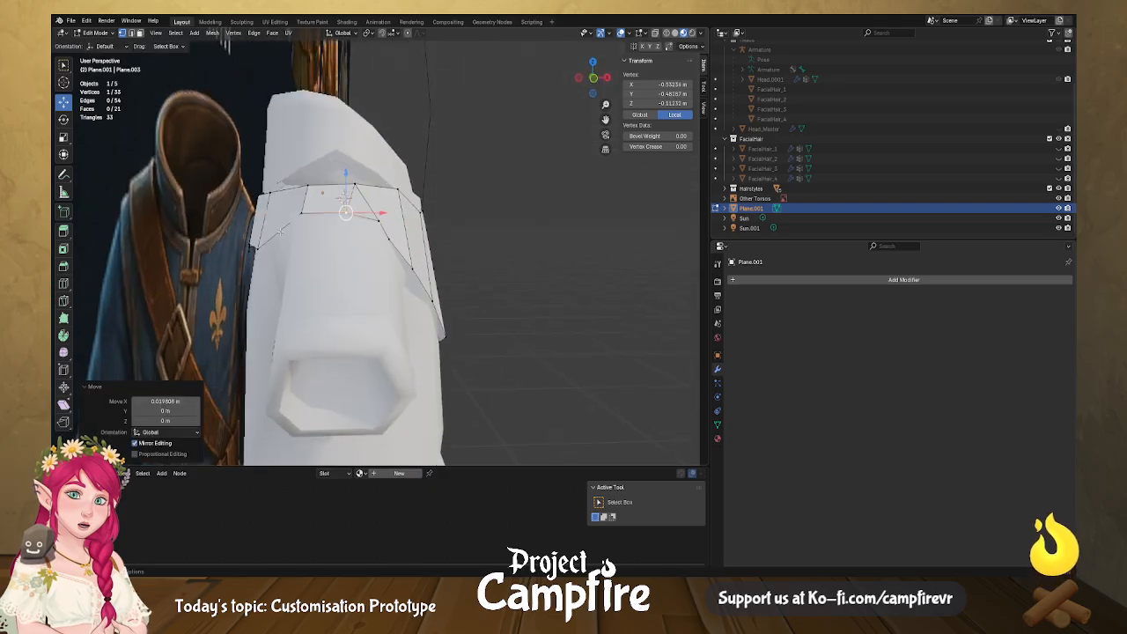
pyautogui.moveTo(361, 214); pyautogui.dragTo(336, 215)
pyautogui.moveTo(337, 215); pyautogui.dragTo(286, 256, button='middle')
# Leave mesh editing and move the Other Torsos reference image about 3.8 m back along negative X.
pyautogui.scroll(-4, 286, 256)
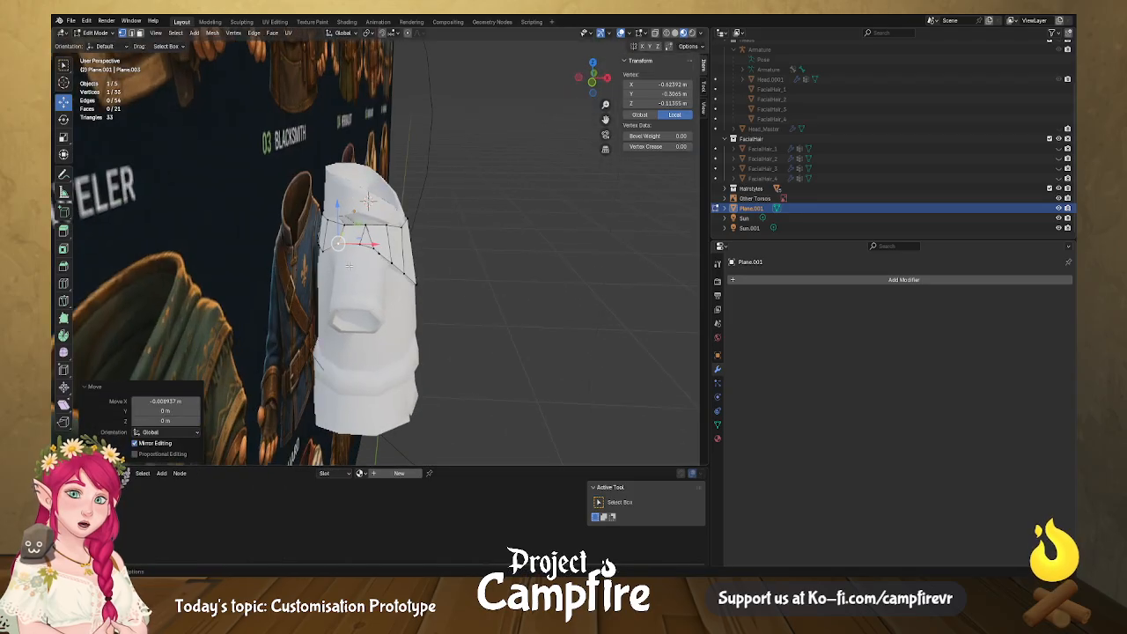
pyautogui.click(272, 241)
pyautogui.scroll(-6, 272, 241)
pyautogui.press('Tab')
pyautogui.click(343, 258)
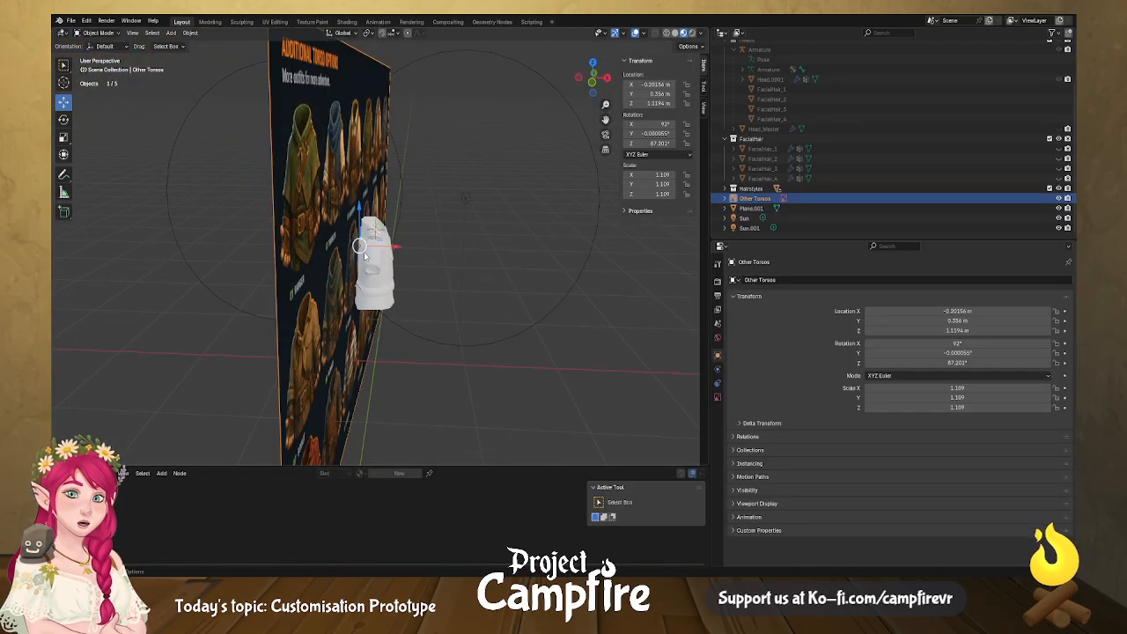
pyautogui.press('g')
pyautogui.press('x')
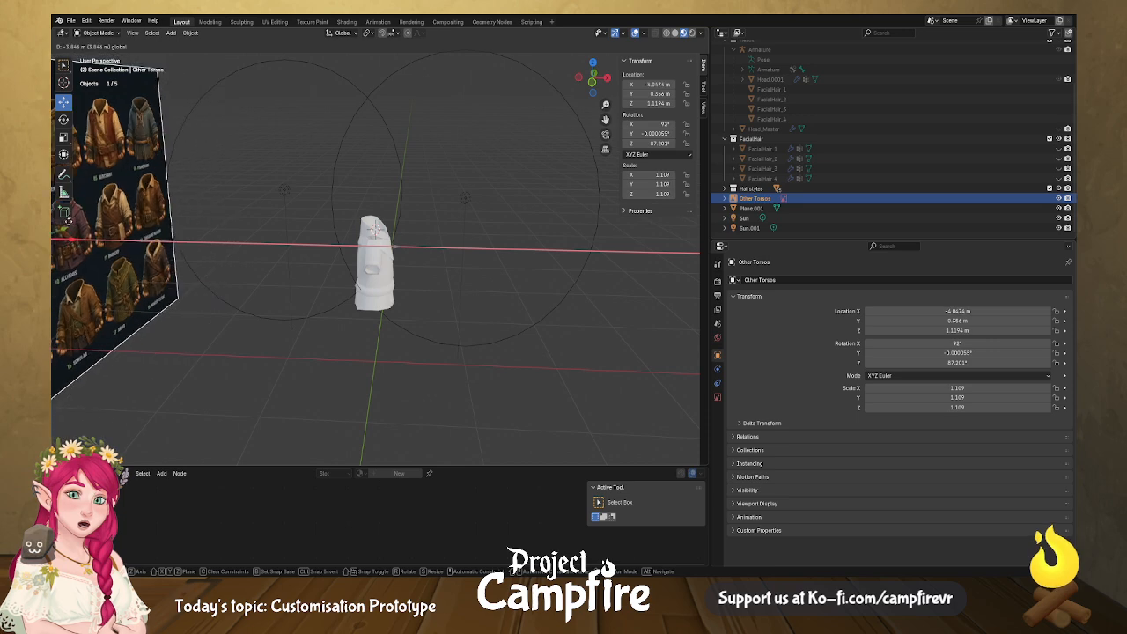
pyautogui.click(74, 221)
# Reopen the shawl mesh and knife-cut an edge from the back inner-edge vertex to the outer-edge vertex behind the pouch-side shoulder.
pyautogui.moveTo(523, 312); pyautogui.dragTo(514, 283, button='middle')
pyautogui.scroll(5, 478, 285)
pyautogui.click(441, 268)
pyautogui.press('Tab')
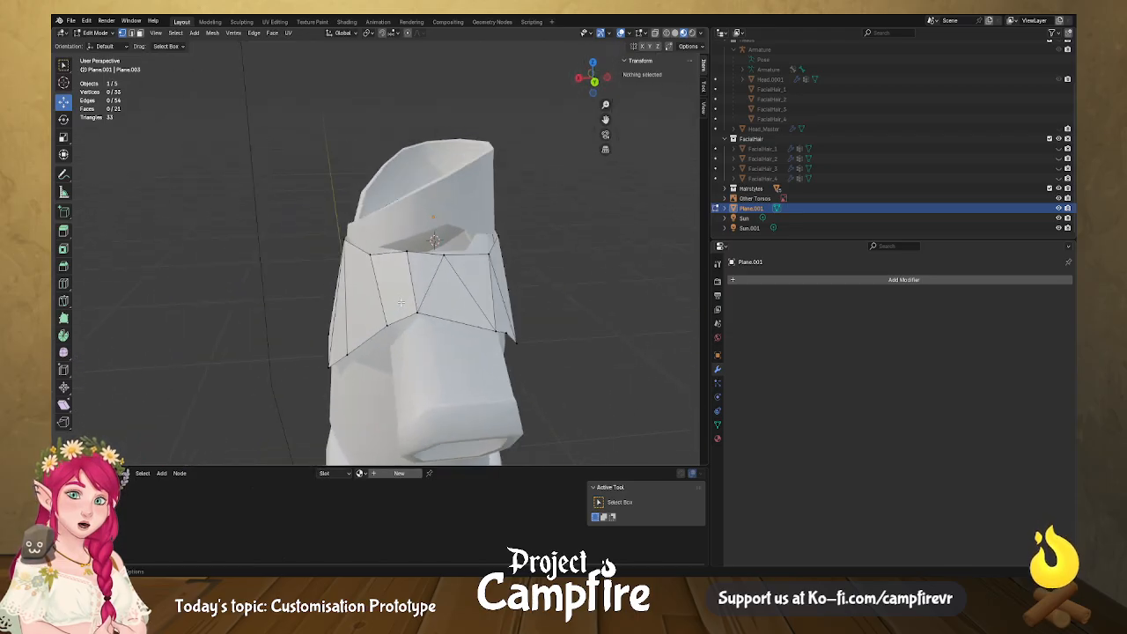
pyautogui.moveTo(401, 301); pyautogui.dragTo(366, 293, button='middle')
pyautogui.click(283, 290)
pyautogui.scroll(5, 297, 302)
pyautogui.moveTo(297, 302); pyautogui.dragTo(323, 297, button='middle')
pyautogui.scroll(-3, 320, 290)
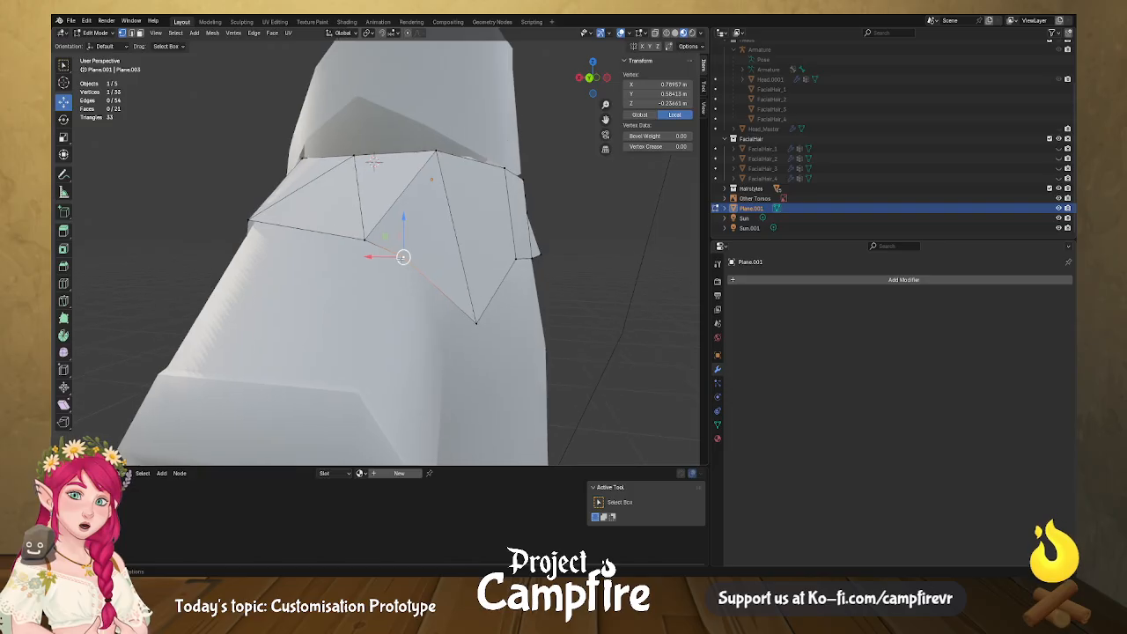
pyautogui.moveTo(446, 293); pyautogui.dragTo(364, 300, button='middle')
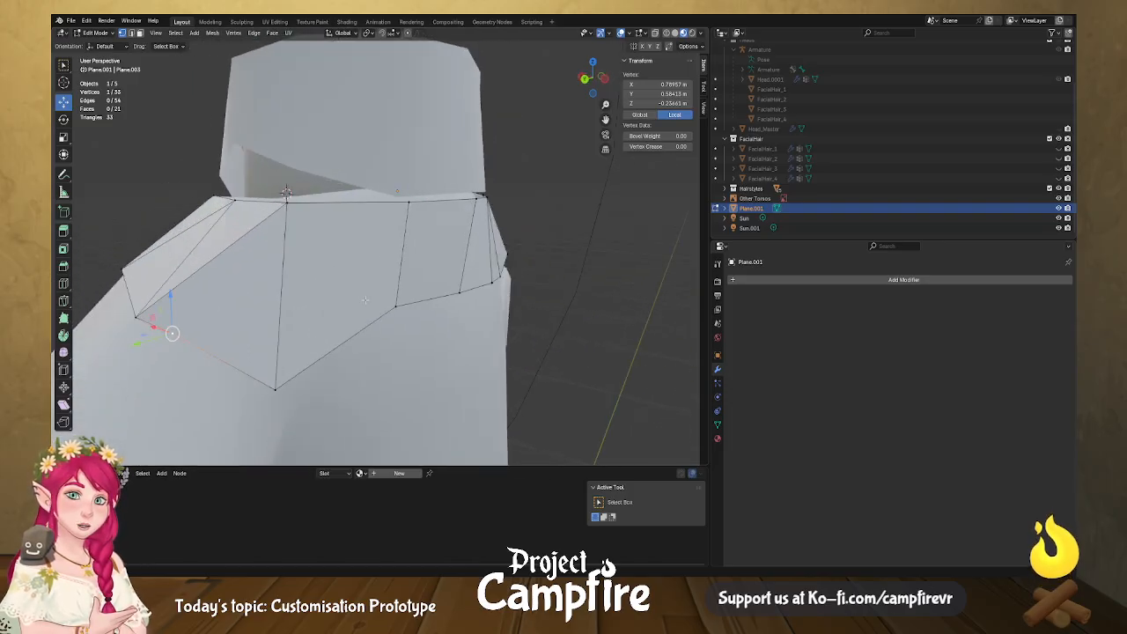
pyautogui.press('k')
pyautogui.click(286, 195)
pyautogui.click(172, 333)
pyautogui.press('Return')
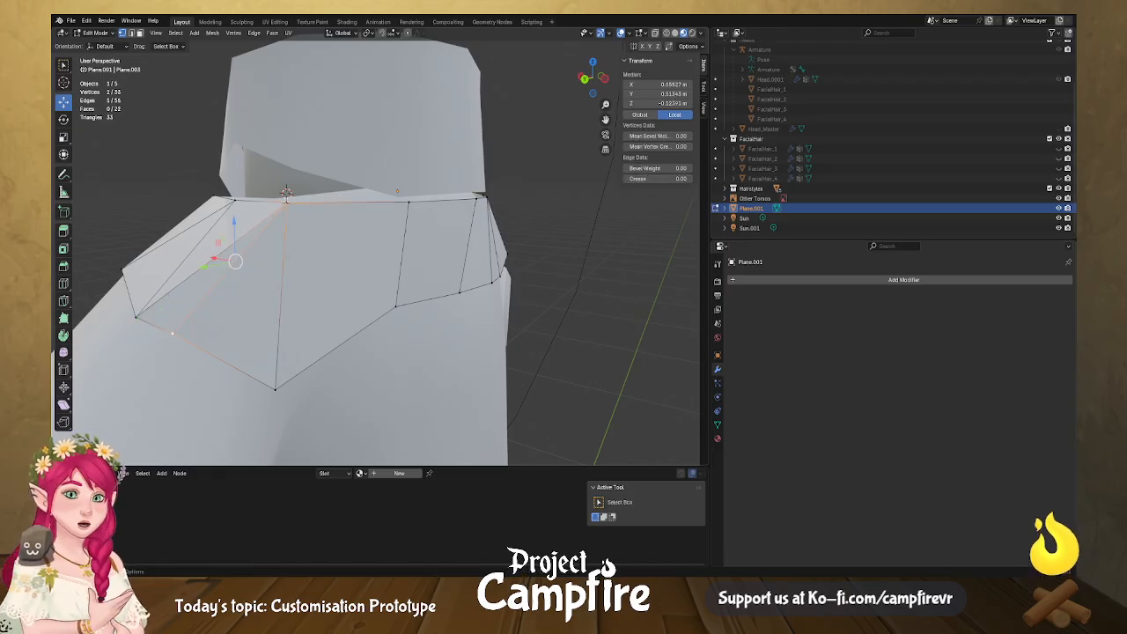
# Shift the new outer-edge vertex behind the pouch-side shoulder and its neighbour in the YZ plane to shape the back hem.
pyautogui.moveTo(362, 249); pyautogui.dragTo(202, 271, button='middle')
pyautogui.click(216, 276)
pyautogui.press('g')
pyautogui.press('y')
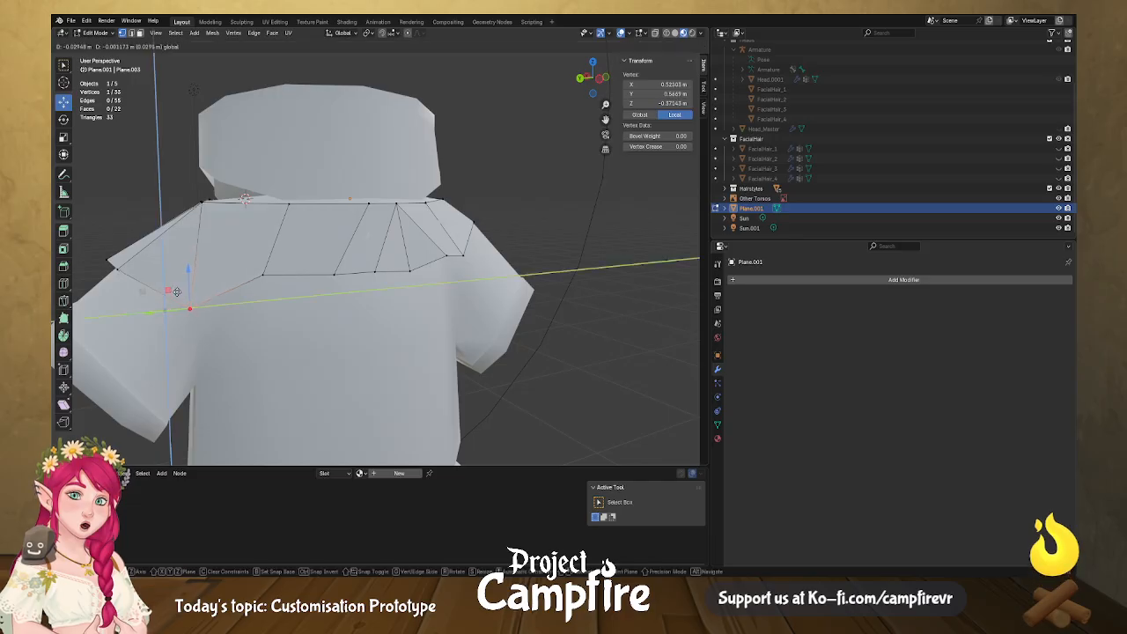
pyautogui.moveTo(184, 293); pyautogui.dragTo(185, 292)
pyautogui.click(263, 275)
pyautogui.moveTo(247, 256); pyautogui.dragTo(275, 302)
pyautogui.moveTo(300, 326); pyautogui.dragTo(355, 370, button='middle')
pyautogui.moveTo(356, 358); pyautogui.dragTo(365, 362)
pyautogui.moveTo(409, 336); pyautogui.dragTo(380, 289, button='middle')
# Spread the remaining outer-edge vertices across the back toward the shoulder opposite the pouch, without moving them in X.
pyautogui.click(364, 282)
pyautogui.moveTo(345, 276); pyautogui.dragTo(385, 284)
pyautogui.moveTo(441, 295); pyautogui.dragTo(477, 234, button='middle')
pyautogui.click(316, 304)
pyautogui.press('g')
pyautogui.hotkey('shift', 'x')
pyautogui.moveTo(349, 299); pyautogui.dragTo(357, 316)
pyautogui.click(406, 285)
pyautogui.moveTo(389, 268)
pyautogui.mouseDown()
pyautogui.moveTo(400, 294)
pyautogui.moveTo(392, 289)
pyautogui.mouseUp()
# Slide the shawl's back inner-edge vertices along Y to space them evenly above the hem vertices.
pyautogui.moveTo(465, 300)
pyautogui.mouseDown(button='middle')
pyautogui.moveTo(326, 289)
pyautogui.moveTo(477, 282)
pyautogui.mouseUp(button='middle')
pyautogui.click(336, 288)
pyautogui.click(284, 288)
pyautogui.click(321, 188)
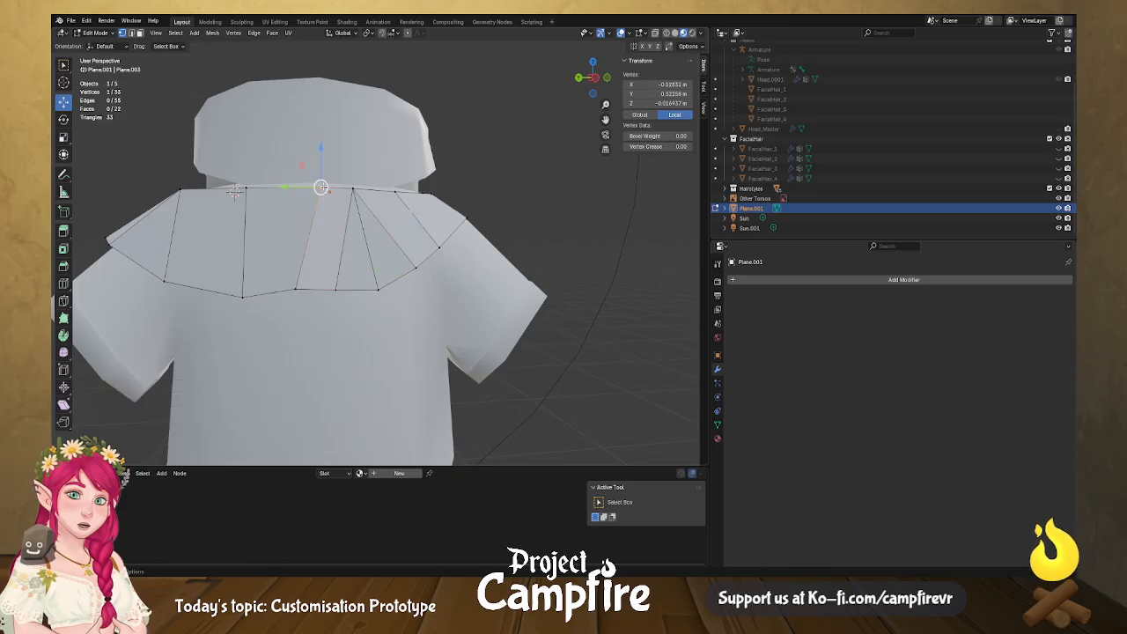
pyautogui.moveTo(301, 187); pyautogui.dragTo(338, 188)
pyautogui.click(348, 289)
pyautogui.click(354, 190)
pyautogui.click(348, 190)
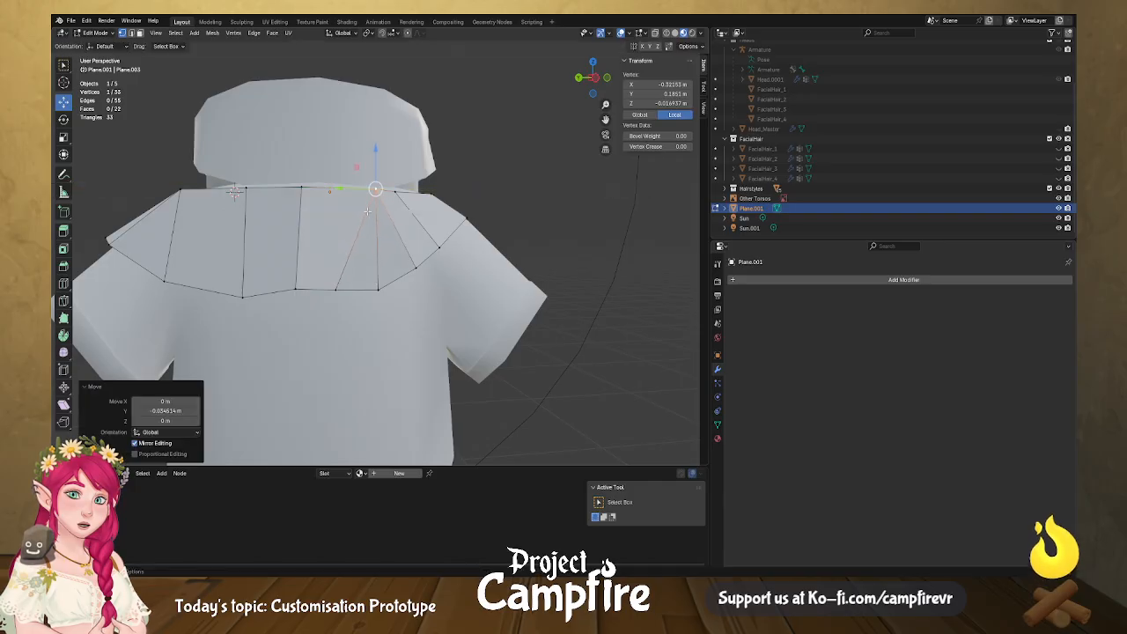
# Lower the back outer-edge vertices to round the hem, including the pouch-side one by about 0.021 m along Z.
pyautogui.click(337, 295)
pyautogui.moveTo(336, 254); pyautogui.dragTo(236, 274)
pyautogui.click(297, 290)
pyautogui.click(242, 297)
pyautogui.moveTo(379, 269); pyautogui.dragTo(507, 295, button='middle')
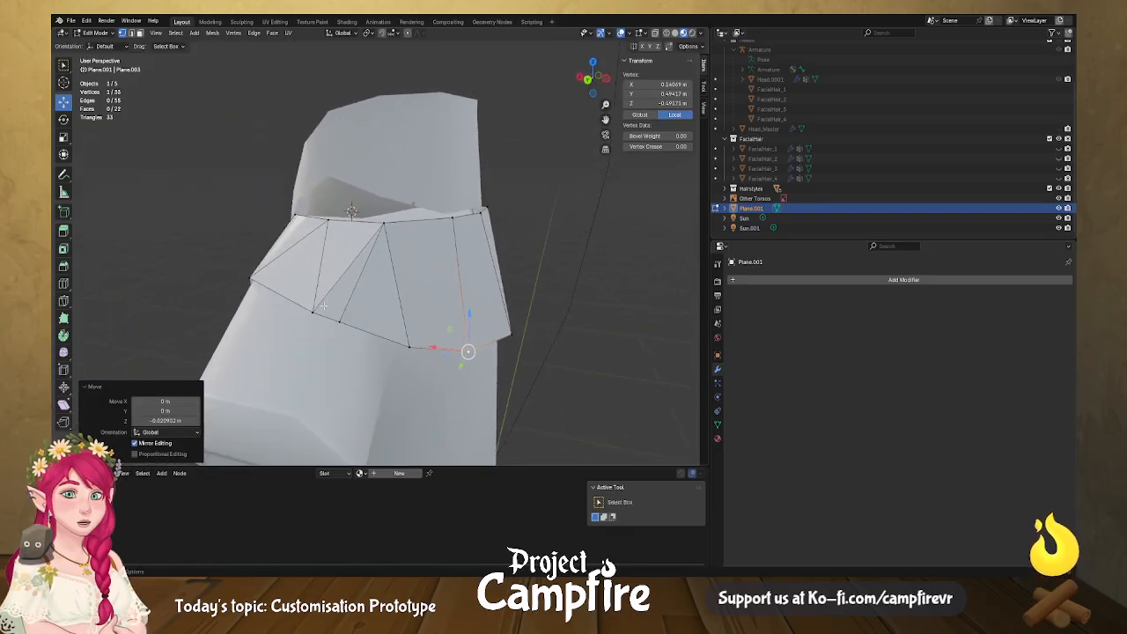
# Move the rearmost outer-edge vertex near the pouch side forward along X by about 0.008 m.
pyautogui.click(508, 335)
pyautogui.moveTo(476, 330); pyautogui.dragTo(462, 329)
pyautogui.moveTo(471, 353); pyautogui.dragTo(537, 300, button='middle')
pyautogui.moveTo(513, 279); pyautogui.dragTo(509, 278)
pyautogui.moveTo(509, 279); pyautogui.dragTo(564, 308, button='middle')
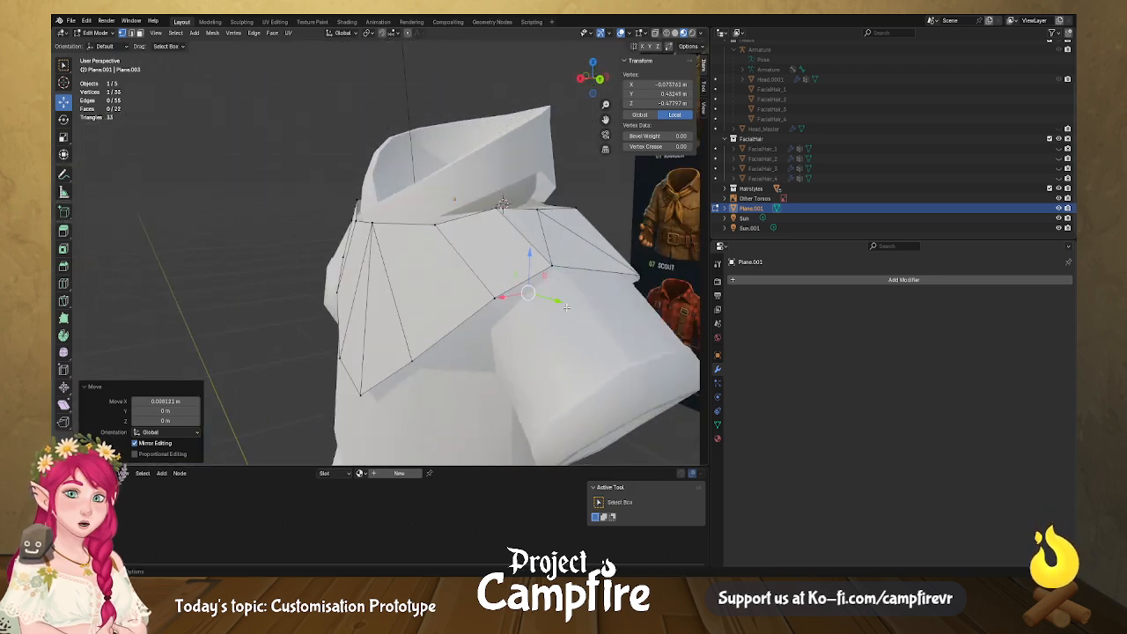
# Compare the shawl with the Nomad reference and lower the front inner-edge vertices from the centre toward the shoulder opposite the pouch.
pyautogui.moveTo(513, 278); pyautogui.dragTo(579, 271, button='middle')
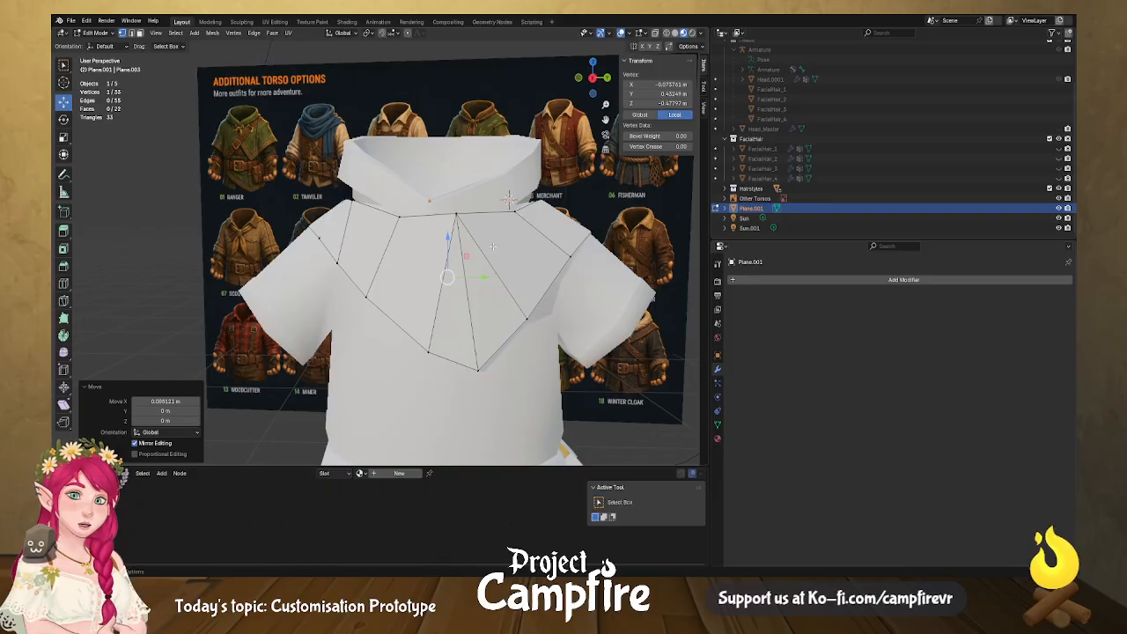
pyautogui.moveTo(411, 224); pyautogui.dragTo(225, 236, button='middle')
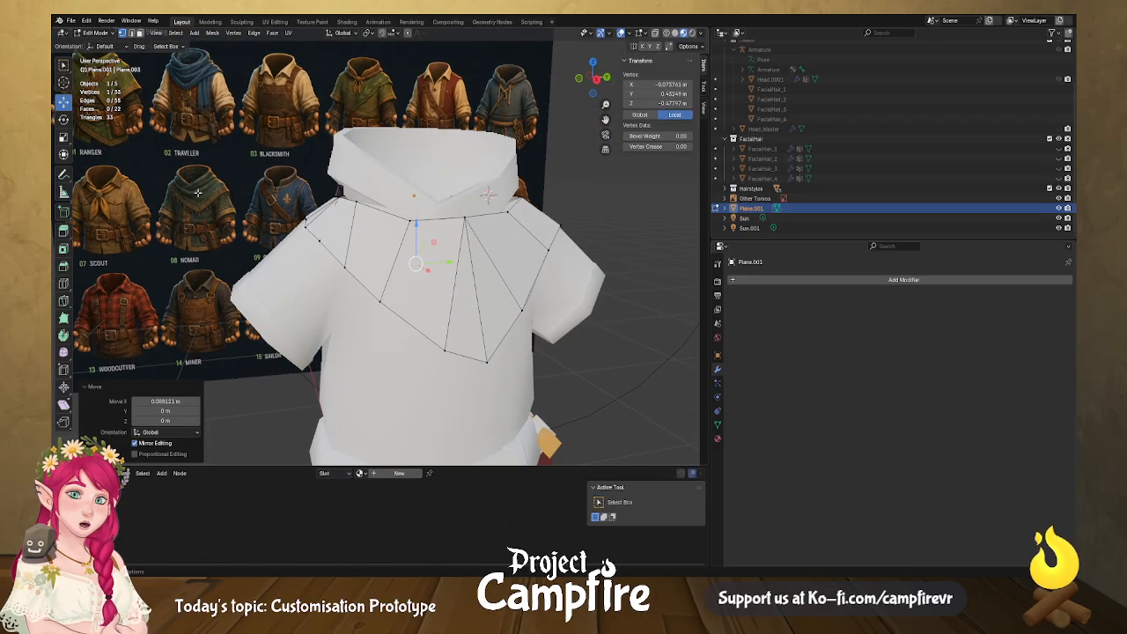
pyautogui.moveTo(376, 251); pyautogui.dragTo(476, 294, button='middle')
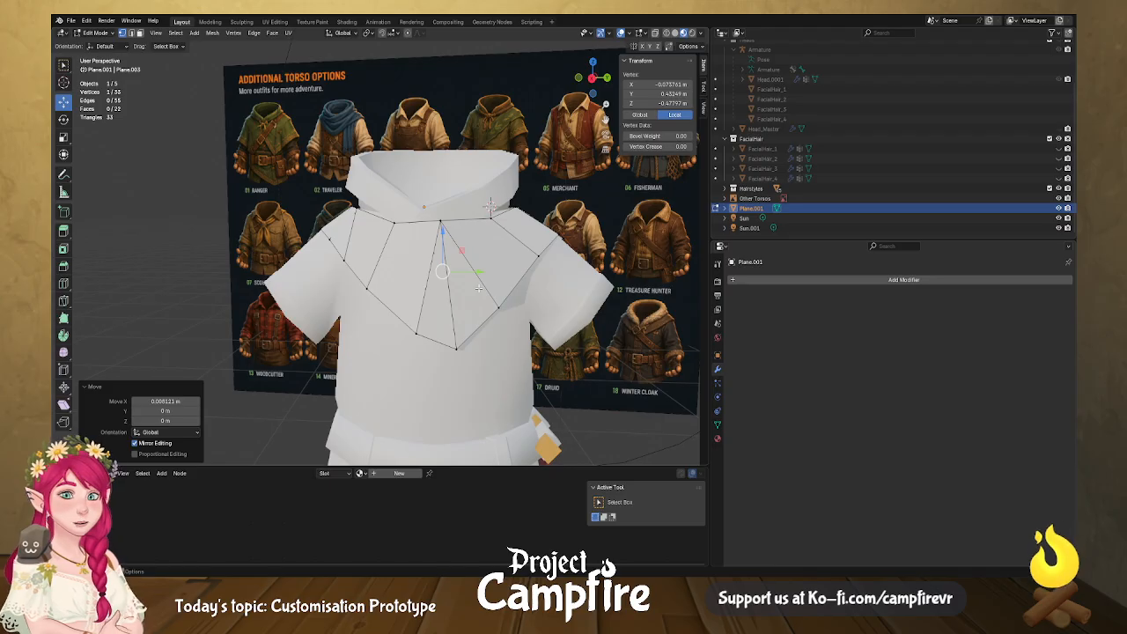
pyautogui.moveTo(489, 206); pyautogui.dragTo(480, 207, button='middle')
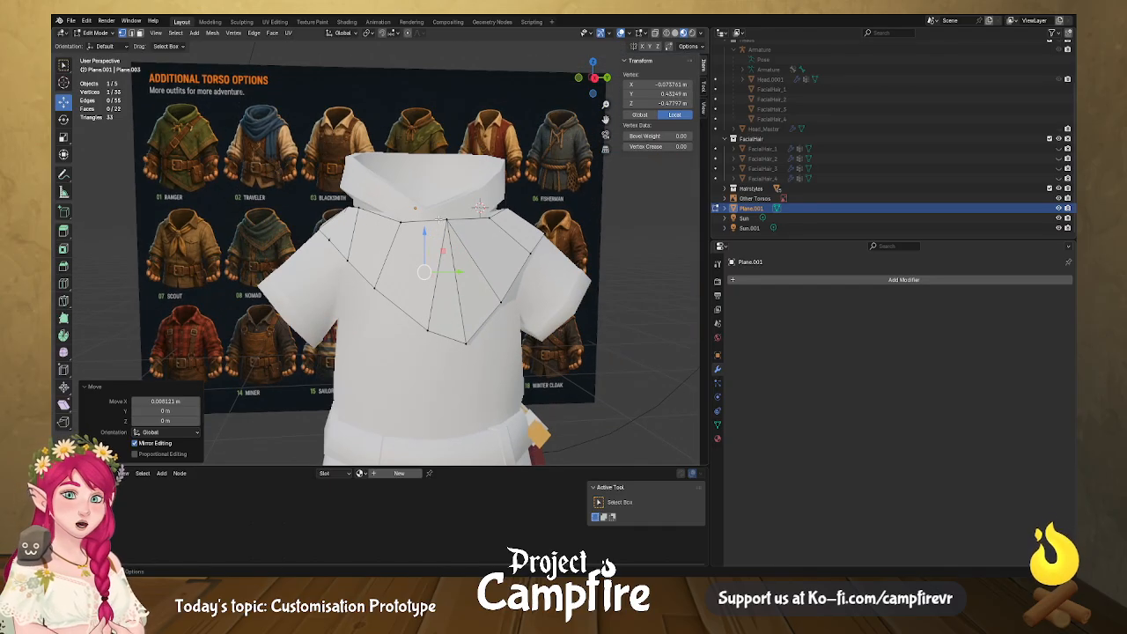
pyautogui.press('g')
pyautogui.press('z')
pyautogui.moveTo(449, 207); pyautogui.dragTo(448, 208)
pyautogui.moveTo(449, 211); pyautogui.dragTo(443, 229, button='middle')
pyautogui.click(401, 226)
pyautogui.moveTo(406, 191); pyautogui.dragTo(406, 198)
pyautogui.moveTo(480, 205); pyautogui.dragTo(391, 195, button='middle')
pyautogui.click(381, 211)
pyautogui.moveTo(383, 175); pyautogui.dragTo(383, 179)
# Dissolve the extra edge running from the inner edge to the hem over the shoulder opposite the pouch.
pyautogui.moveTo(389, 220); pyautogui.dragTo(346, 280, button='middle')
pyautogui.scroll(3, 383, 260)
pyautogui.scroll(1, 383, 260)
pyautogui.click(315, 322)
pyautogui.moveTo(334, 324); pyautogui.dragTo(327, 198, button='middle')
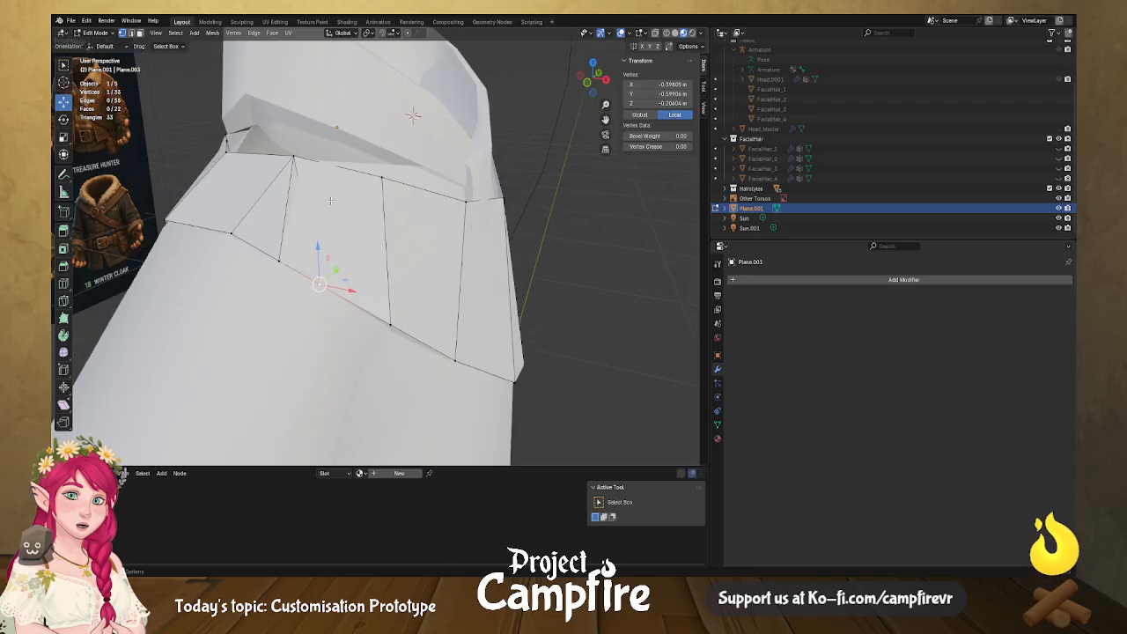
pyautogui.press('2')
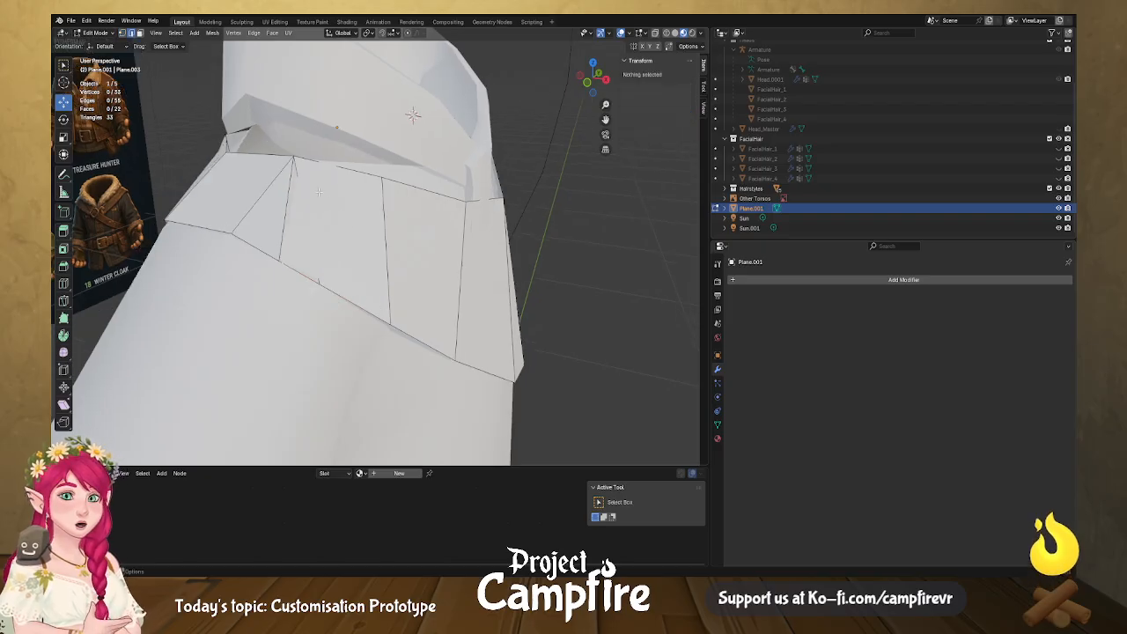
pyautogui.click(308, 202)
pyautogui.press('x')
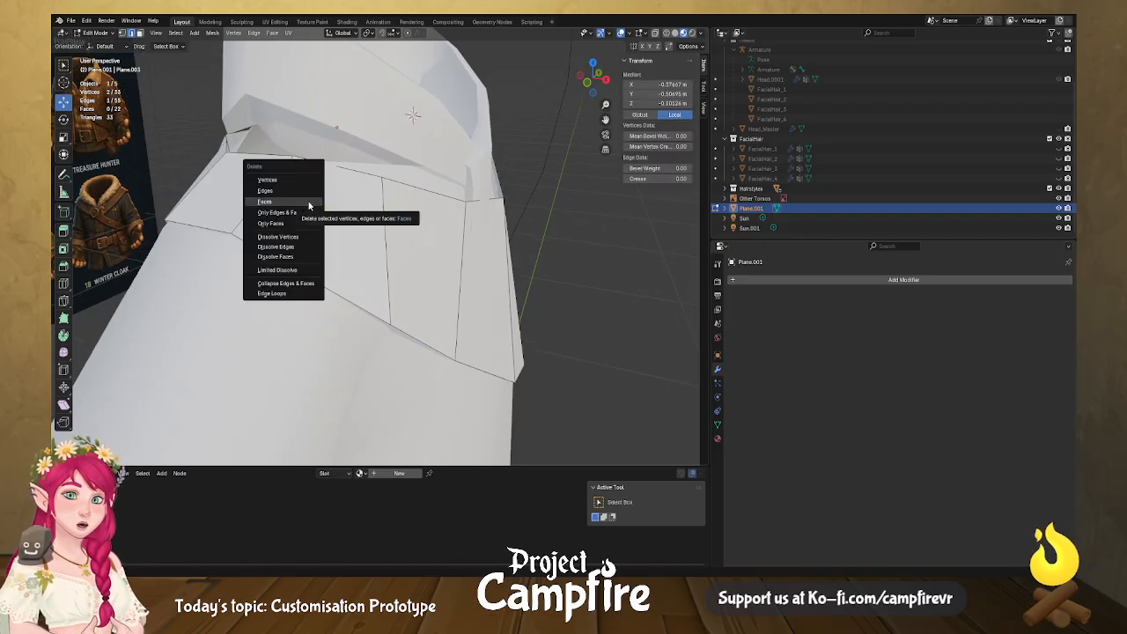
pyautogui.click(315, 246)
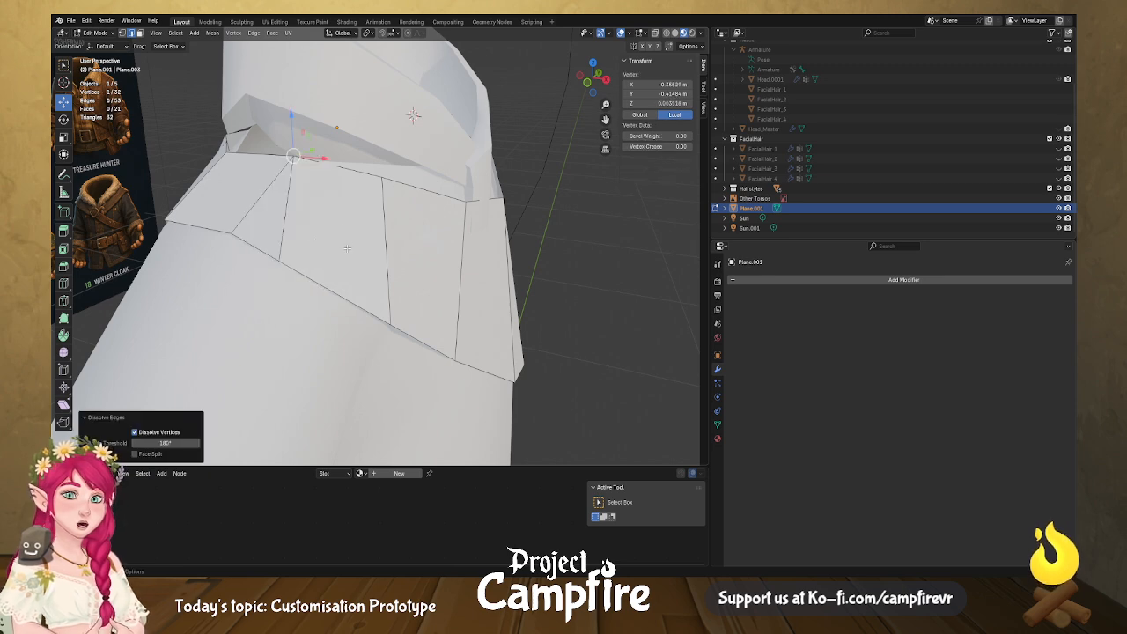
# Knife-cut a diagonal edge from the inner-edge vertex to the outer-edge vertex on the shoulder opposite the pouch.
pyautogui.moveTo(347, 249); pyautogui.dragTo(320, 297, button='middle')
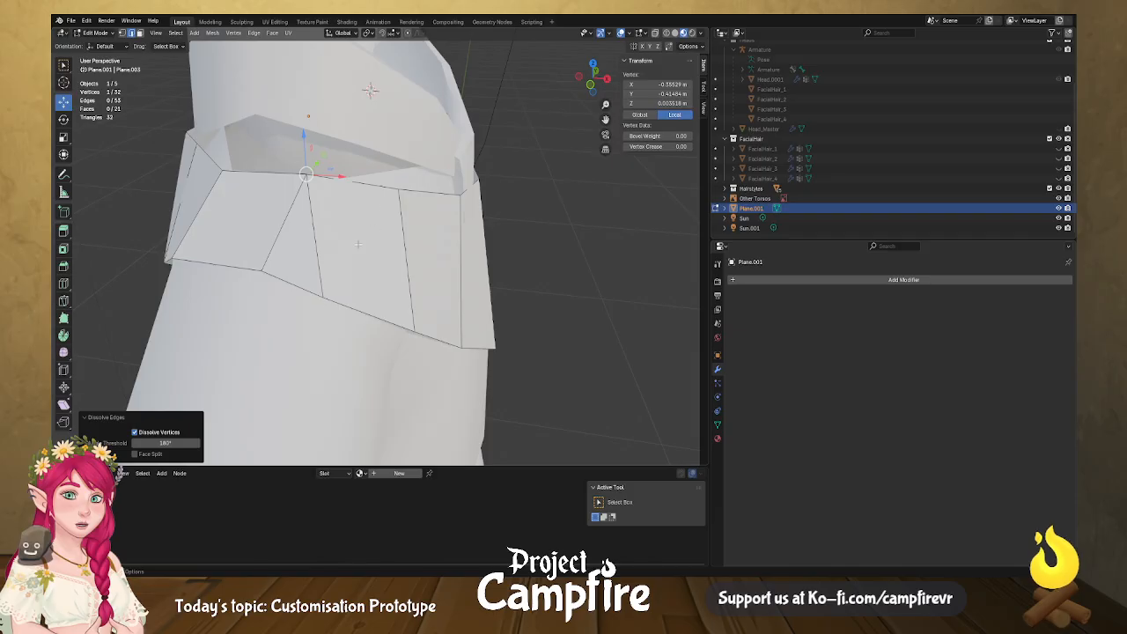
pyautogui.press('k')
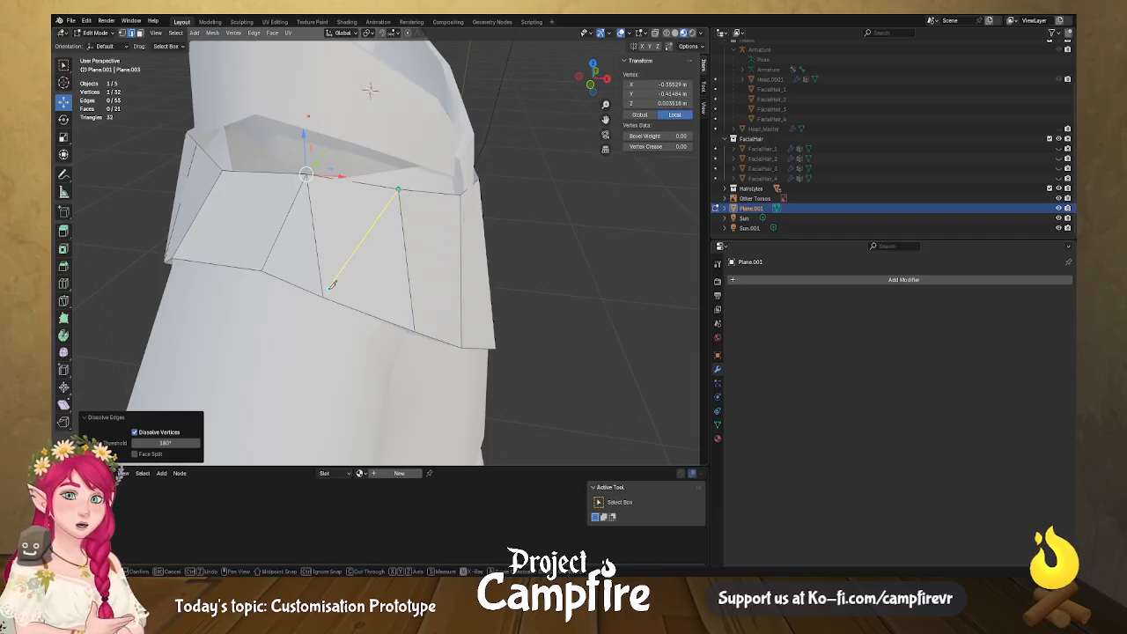
pyautogui.press('Return')
# Move the back outer-edge vertex about 0.013 m along X, and shift the back inner-edge vertex forward along X.
pyautogui.moveTo(452, 414); pyautogui.dragTo(224, 265, button='middle')
pyautogui.moveTo(152, 172); pyautogui.dragTo(197, 193, button='middle')
pyautogui.press('1')
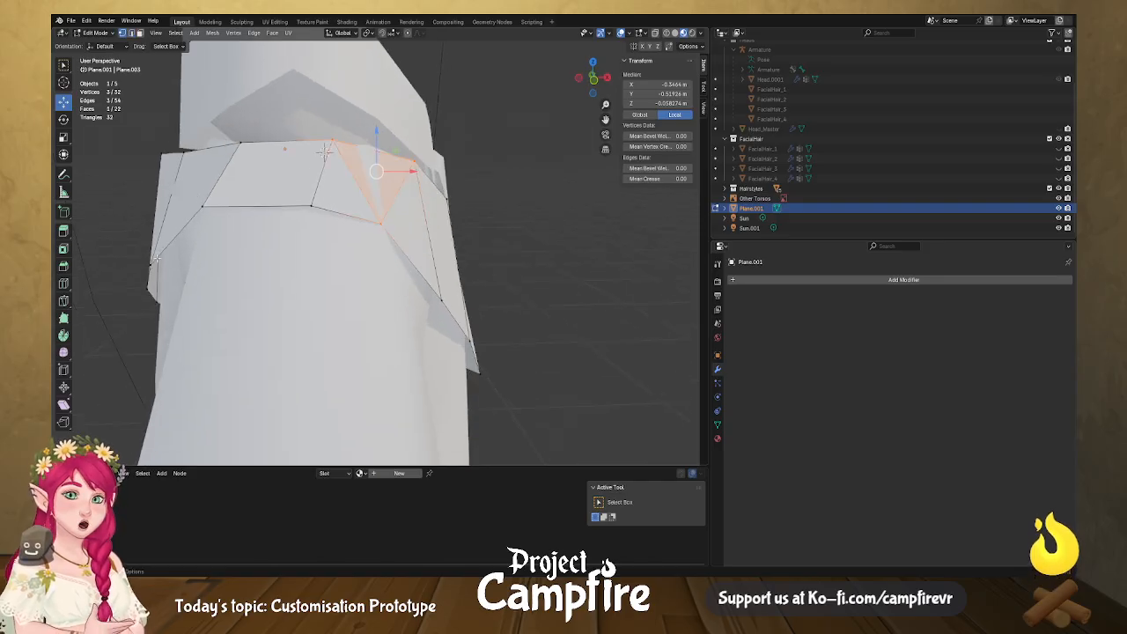
pyautogui.click(151, 263)
pyautogui.press('g')
pyautogui.press('x')
pyautogui.click(194, 262)
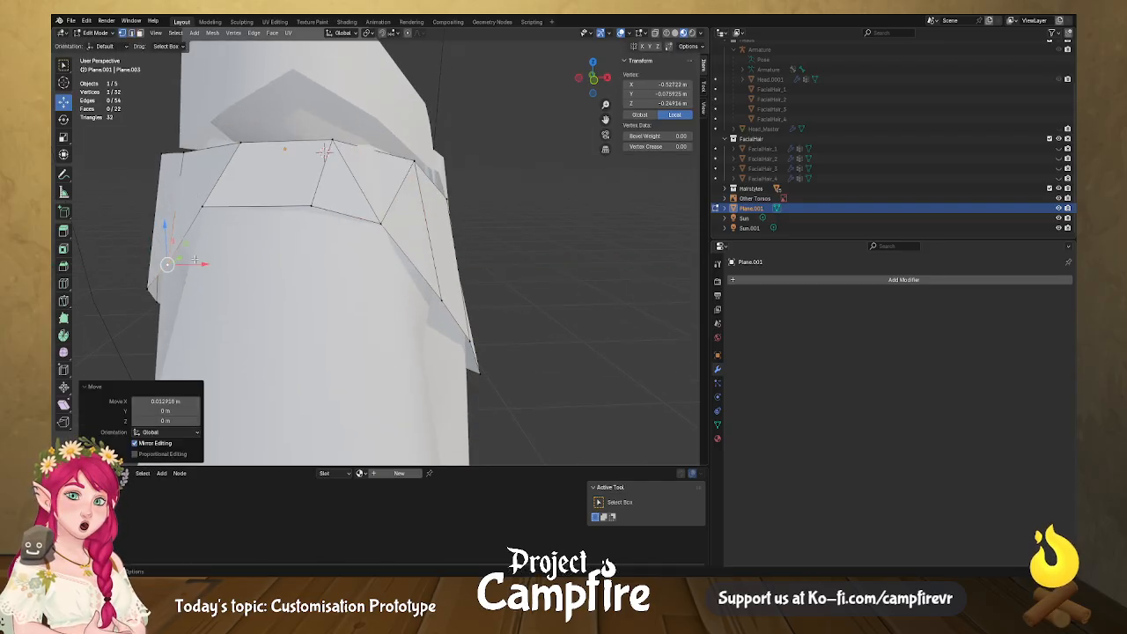
pyautogui.click(185, 152)
pyautogui.press('g')
pyautogui.press('x')
pyautogui.click(208, 154)
# Fine-tune the back vertices near the shoulder opposite the pouch, moving the inner-edge one about 0.002 m along X.
pyautogui.moveTo(209, 154); pyautogui.dragTo(273, 209, button='middle')
pyautogui.moveTo(171, 246); pyautogui.dragTo(238, 254)
pyautogui.moveTo(262, 262); pyautogui.dragTo(239, 267, button='middle')
pyautogui.moveTo(200, 175); pyautogui.dragTo(190, 181)
pyautogui.moveTo(191, 181); pyautogui.dragTo(226, 175, button='middle')
pyautogui.press('g')
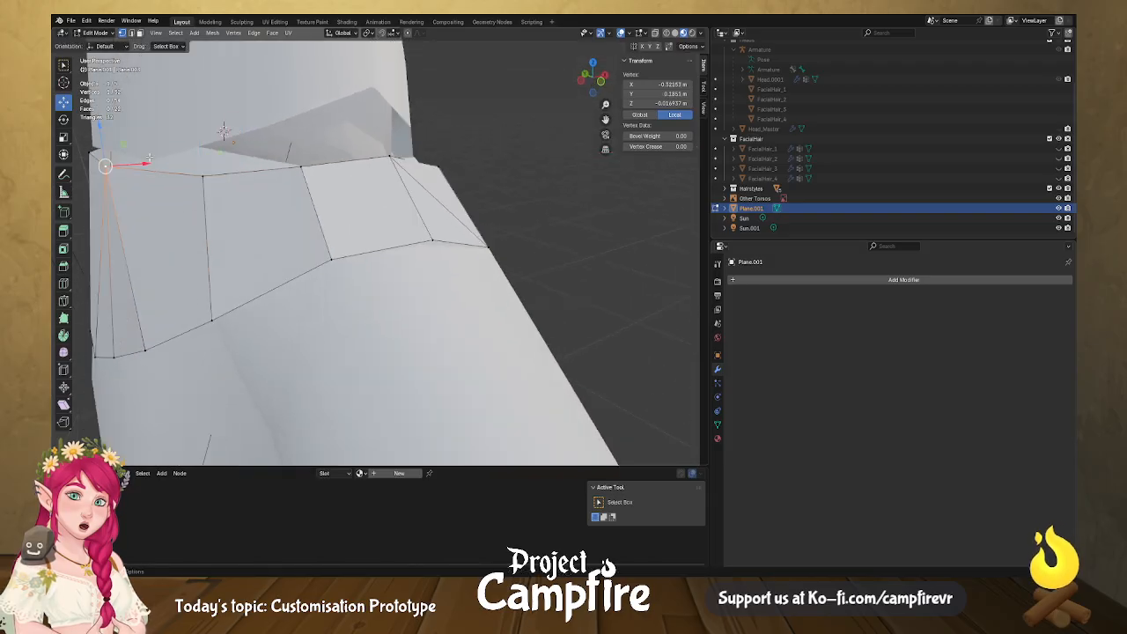
pyautogui.press('x')
pyautogui.moveTo(148, 167); pyautogui.dragTo(147, 166)
pyautogui.moveTo(147, 166); pyautogui.dragTo(197, 302, button='middle')
# Nudge the back inner-edge vertex nearest the pouch-side shoulder slightly downward to even out the neckline.
pyautogui.scroll(-5, 226, 196)
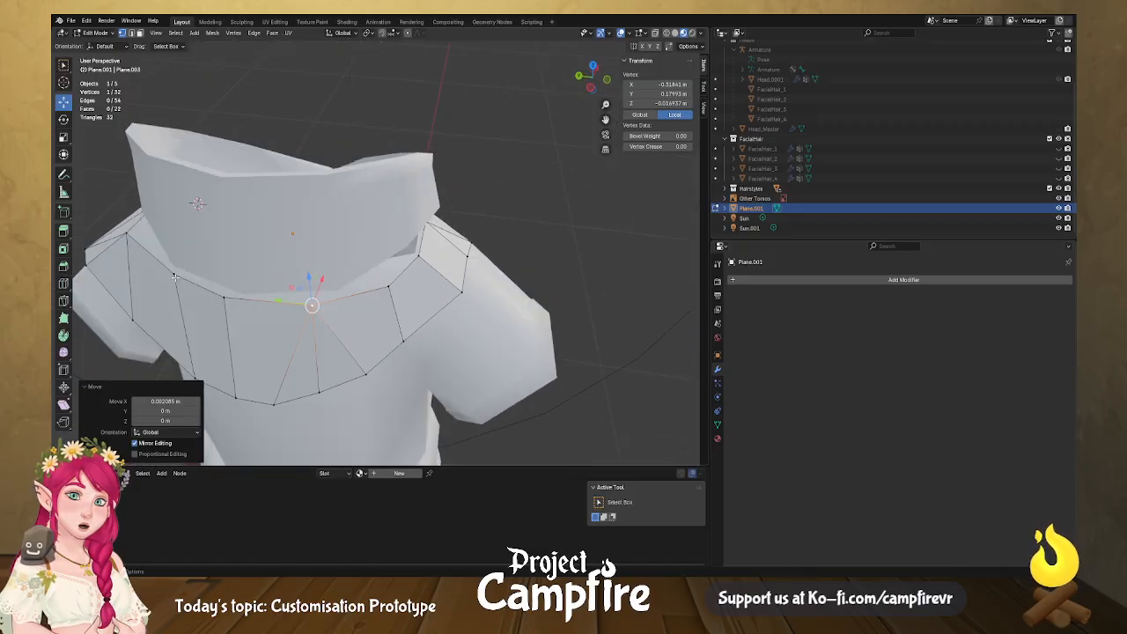
pyautogui.click(175, 277)
pyautogui.moveTo(187, 250); pyautogui.dragTo(186, 254)
# Lower the front inner-edge vertex beside the centre, and reposition the centre-front inner-edge vertex below the collar.
pyautogui.moveTo(193, 343); pyautogui.dragTo(366, 333, button='middle')
pyautogui.moveTo(444, 326); pyautogui.dragTo(422, 252, button='middle')
pyautogui.click(422, 252)
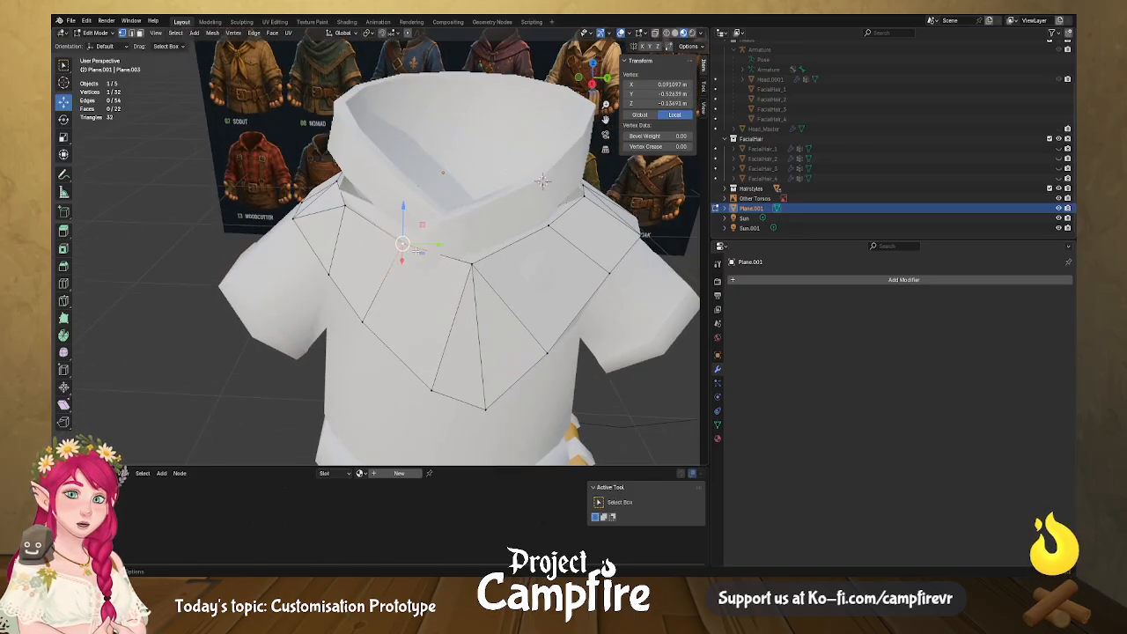
pyautogui.moveTo(401, 263); pyautogui.dragTo(399, 267)
pyautogui.click(473, 266)
pyautogui.moveTo(476, 280); pyautogui.dragTo(484, 295)
pyautogui.moveTo(484, 295); pyautogui.dragTo(478, 211, button='middle')
pyautogui.moveTo(476, 214); pyautogui.dragTo(462, 237)
# Adjust the front inner-edge vertices flanking the centre, shifting the pouch-side one about 0.013 m along Y and 0.009 m down.
pyautogui.click(404, 233)
pyautogui.moveTo(404, 195); pyautogui.dragTo(405, 206)
pyautogui.click(545, 212)
pyautogui.moveTo(571, 192); pyautogui.dragTo(579, 200)
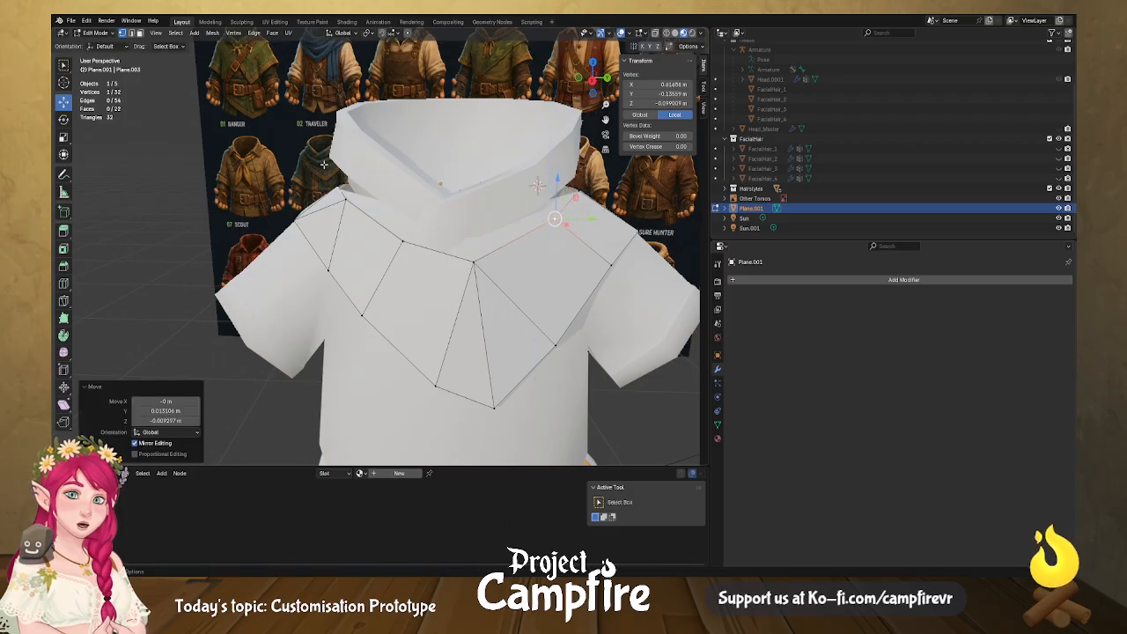
# Extrude the shawl's entire inner edge loop about 0.02 m upward, and extrude it again scaled to 0.983.
pyautogui.keyDown('alt'); pyautogui.click(494, 251); pyautogui.keyUp('alt')
pyautogui.moveTo(493, 251)
pyautogui.mouseDown(button='middle')
pyautogui.moveTo(521, 263)
pyautogui.moveTo(624, 247)
pyautogui.moveTo(506, 257)
pyautogui.moveTo(495, 245)
pyautogui.mouseUp(button='middle')
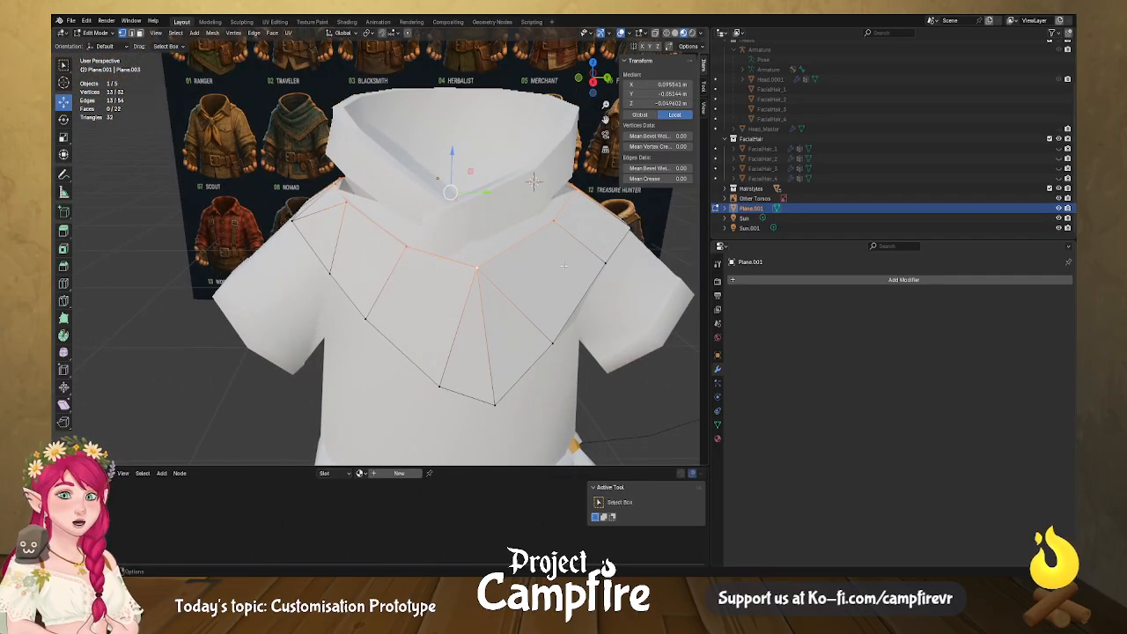
pyautogui.press('e')
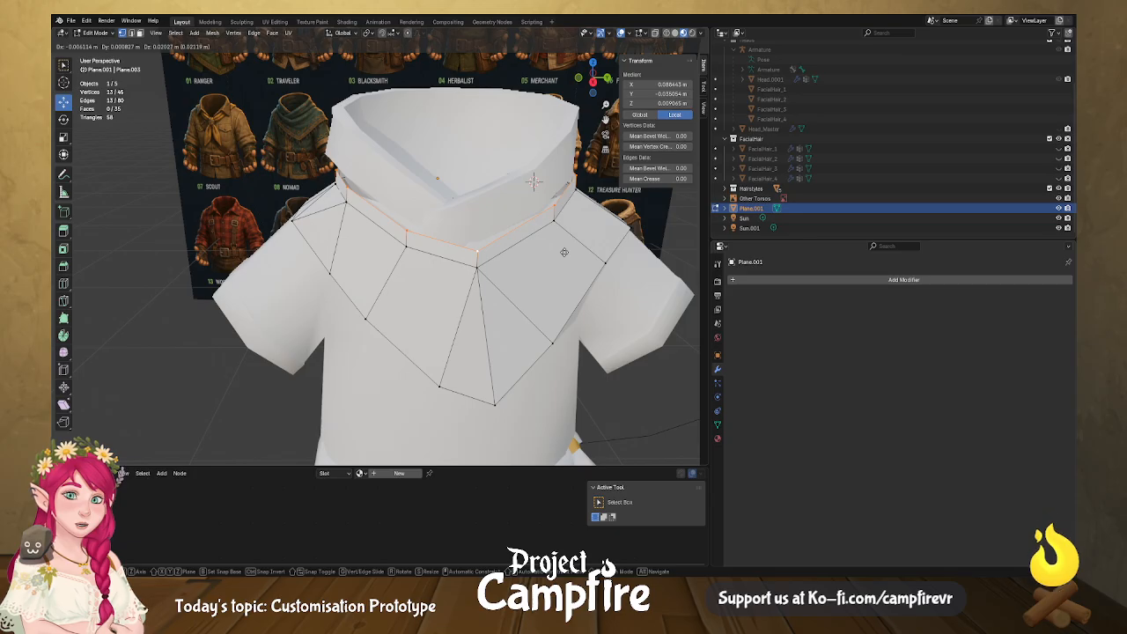
pyautogui.click(563, 252)
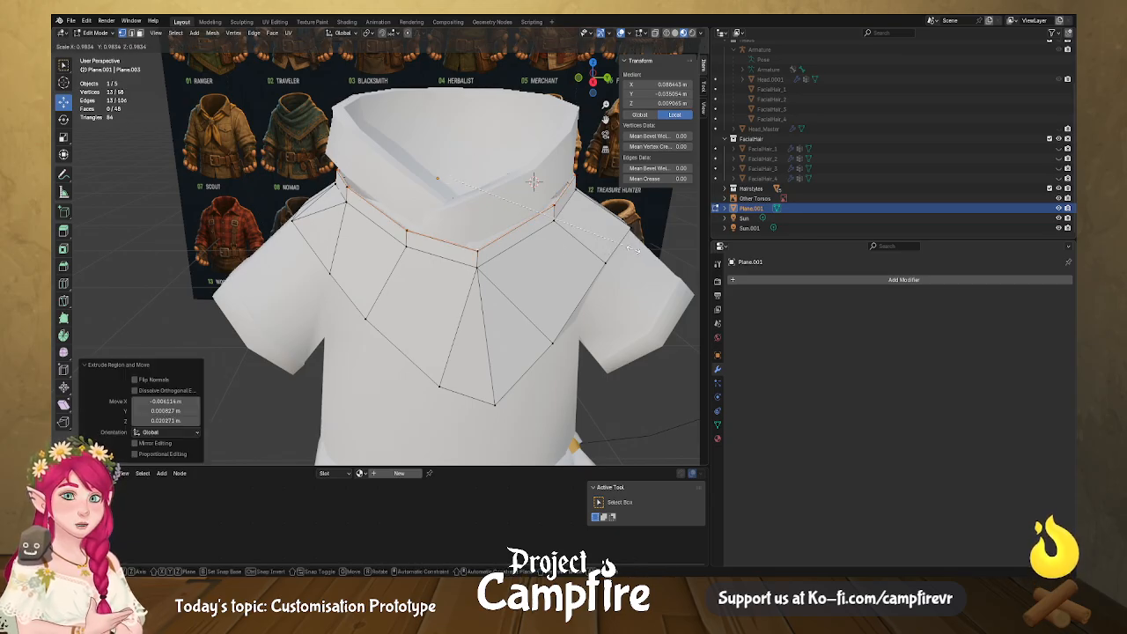
pyautogui.click(633, 249)
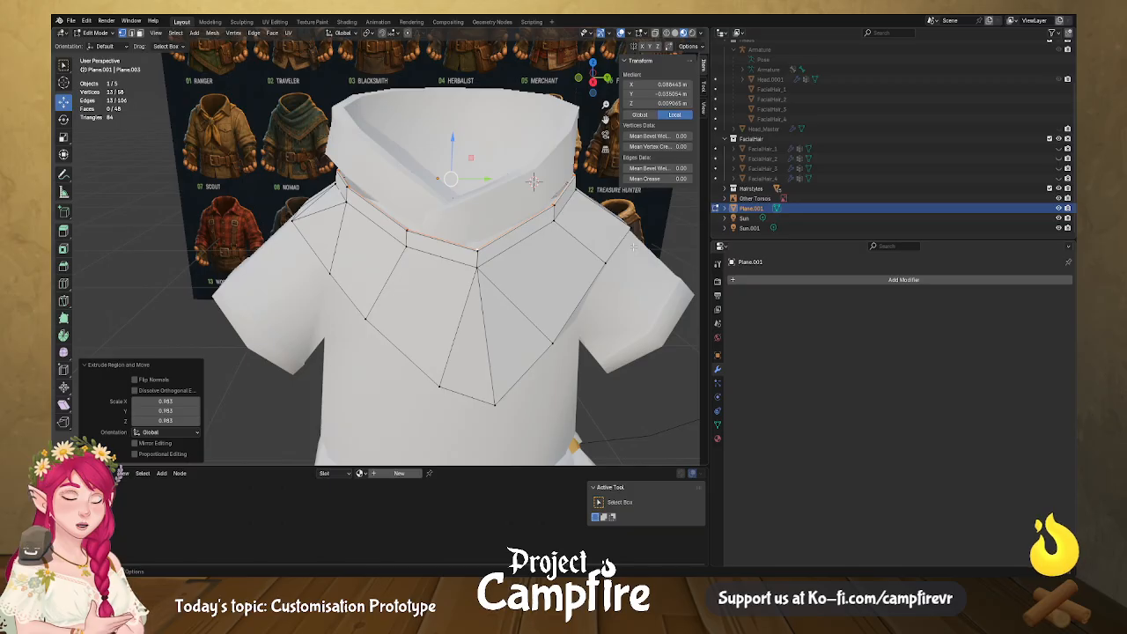
# Extrude the scaled inner loop about 0.033 m upward along Z to form the collar band.
pyautogui.press('e')
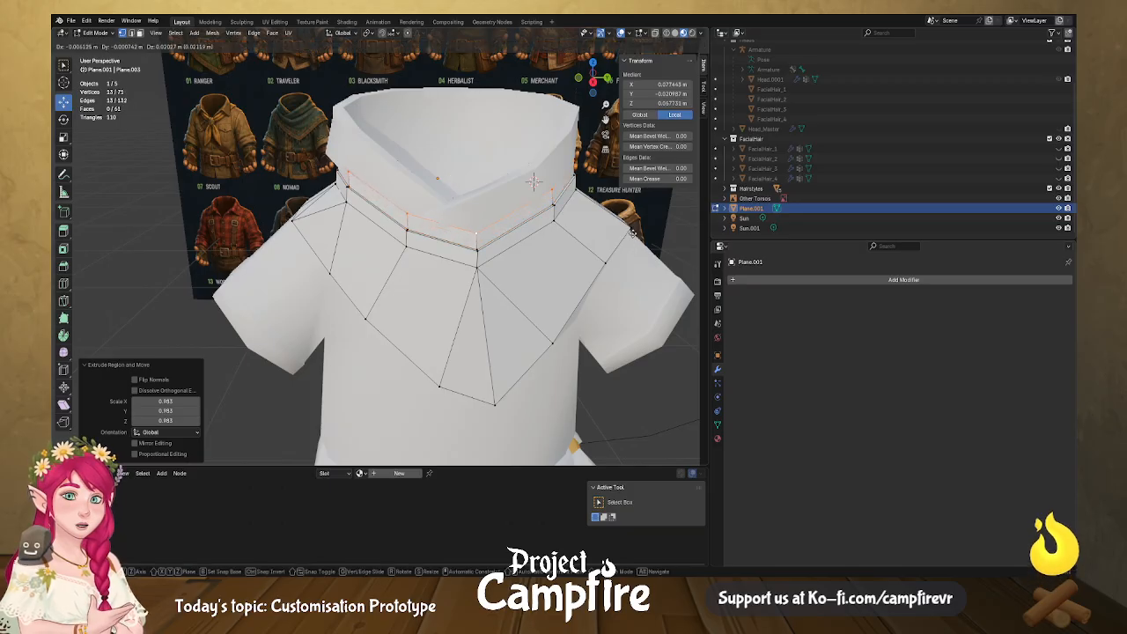
pyautogui.press('z')
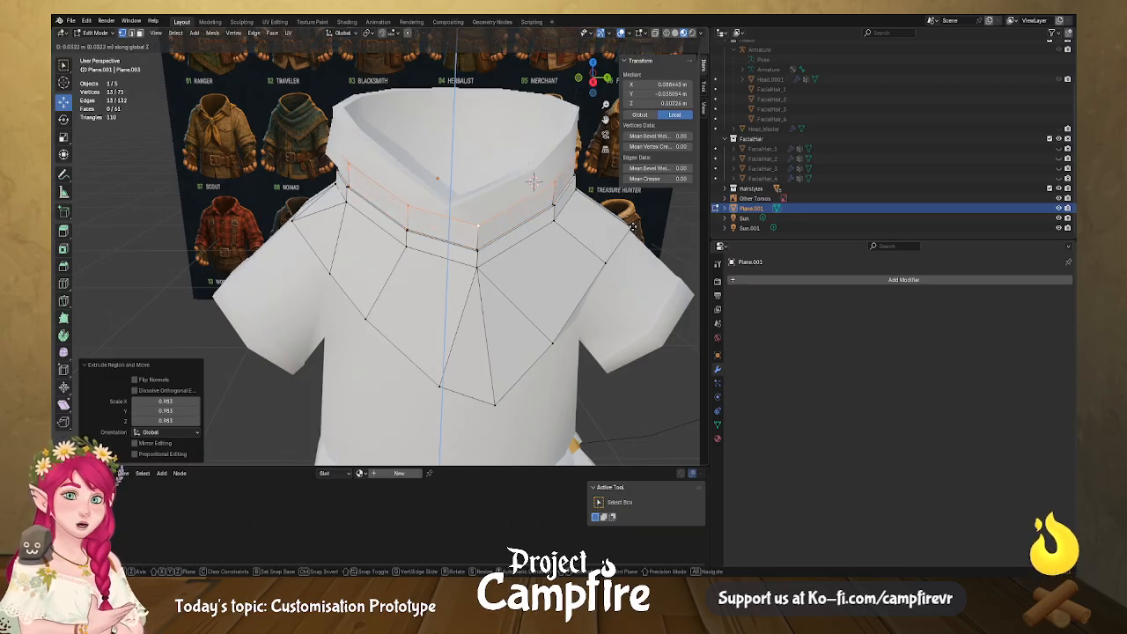
pyautogui.click(632, 227)
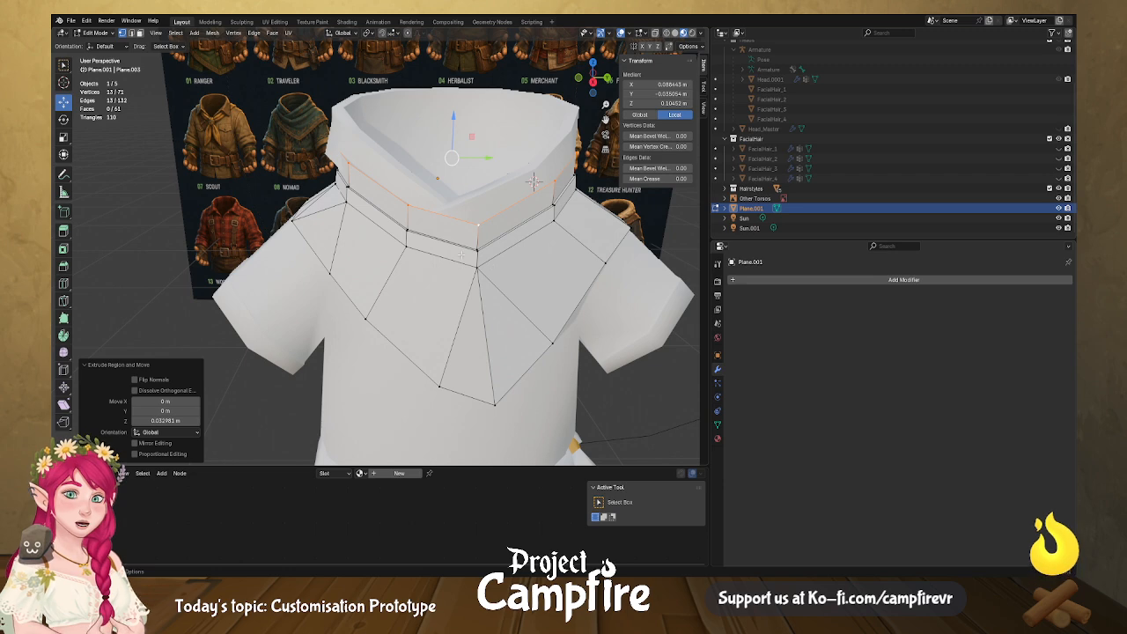
# Scale the collar's middle edge loop to 1.03 so that it flares outward.
pyautogui.press('s')
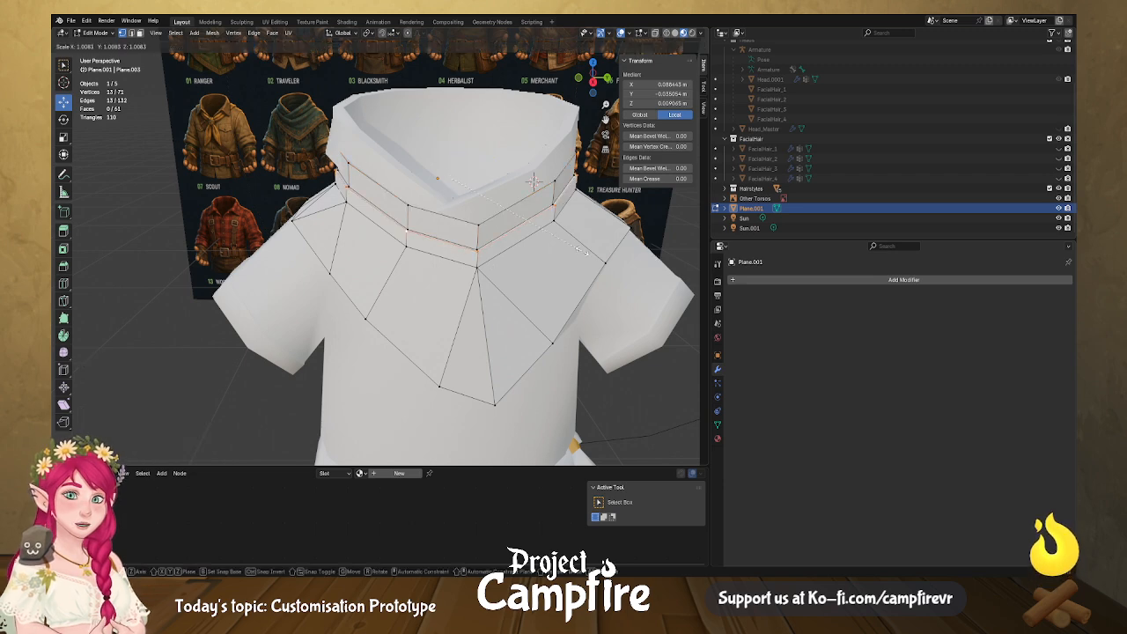
pyautogui.click(584, 251)
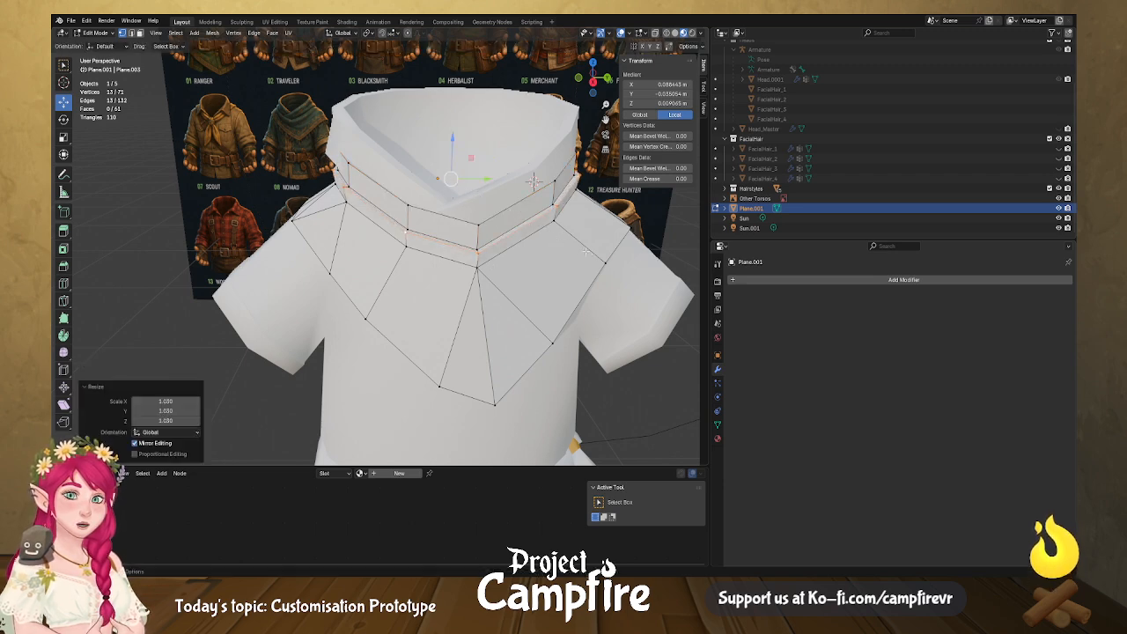
pyautogui.moveTo(584, 251); pyautogui.dragTo(500, 231, button='middle')
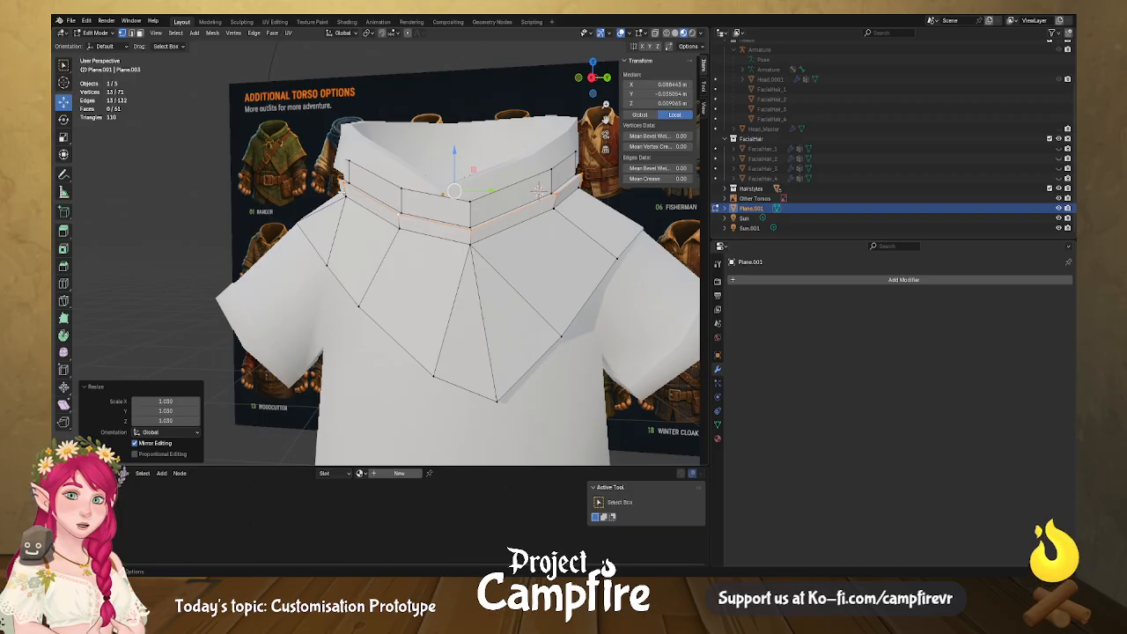
# Reposition the shawl's inner-edge vertices on the shoulder opposite the pouch, shifting the rear one about 0.005 m along negative Y.
pyautogui.click(343, 193)
pyautogui.moveTo(343, 193); pyautogui.dragTo(379, 209, button='middle')
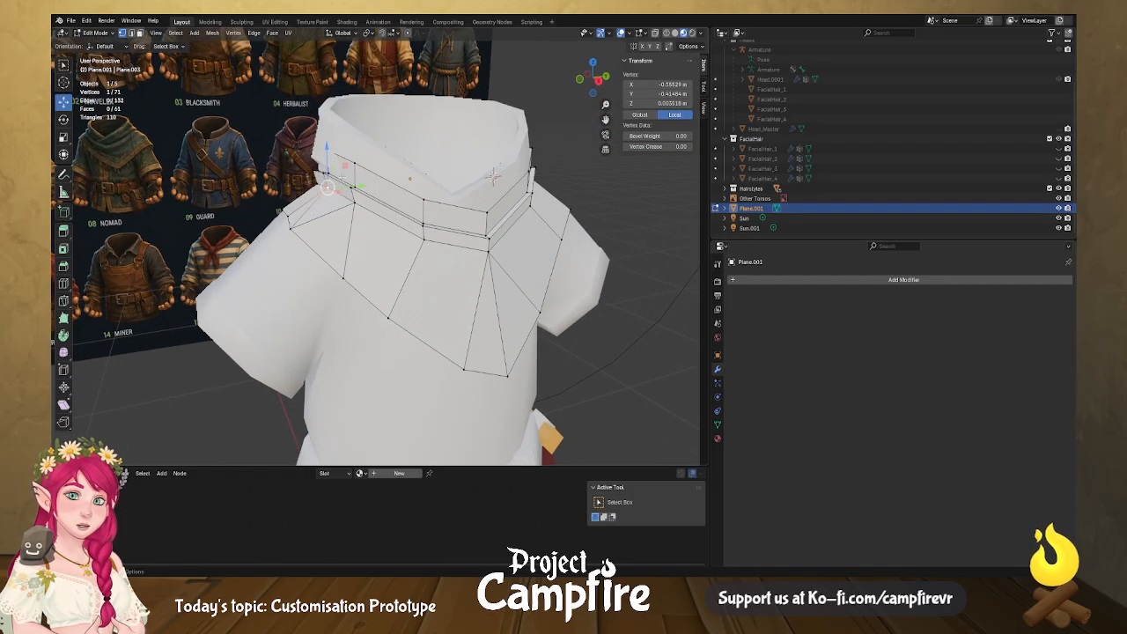
pyautogui.moveTo(346, 170); pyautogui.dragTo(329, 166)
pyautogui.click(316, 182)
pyautogui.moveTo(329, 172); pyautogui.dragTo(471, 260, button='middle')
pyautogui.moveTo(531, 323); pyautogui.dragTo(593, 333, button='middle')
pyautogui.moveTo(655, 276); pyautogui.dragTo(571, 230, button='middle')
pyautogui.scroll(3, 571, 231)
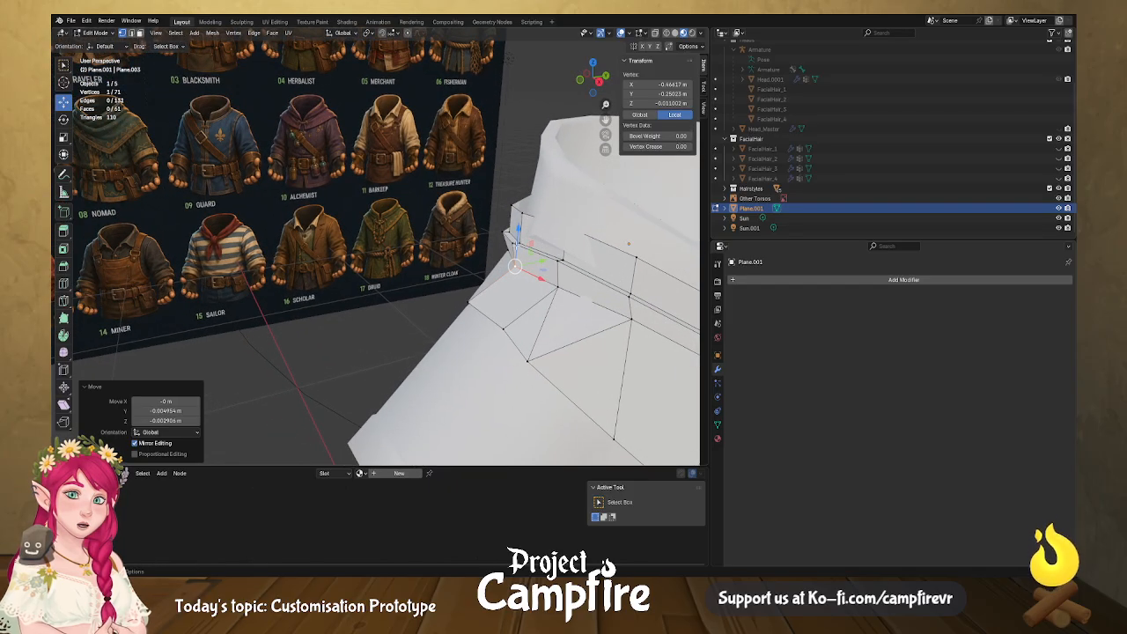
# Move the collar fold's vertices above the shoulder opposite the pouch outward from the neck.
pyautogui.click(554, 262)
pyautogui.moveTo(564, 245); pyautogui.dragTo(553, 249)
pyautogui.moveTo(553, 250); pyautogui.dragTo(508, 228, button='middle')
pyautogui.click(511, 230)
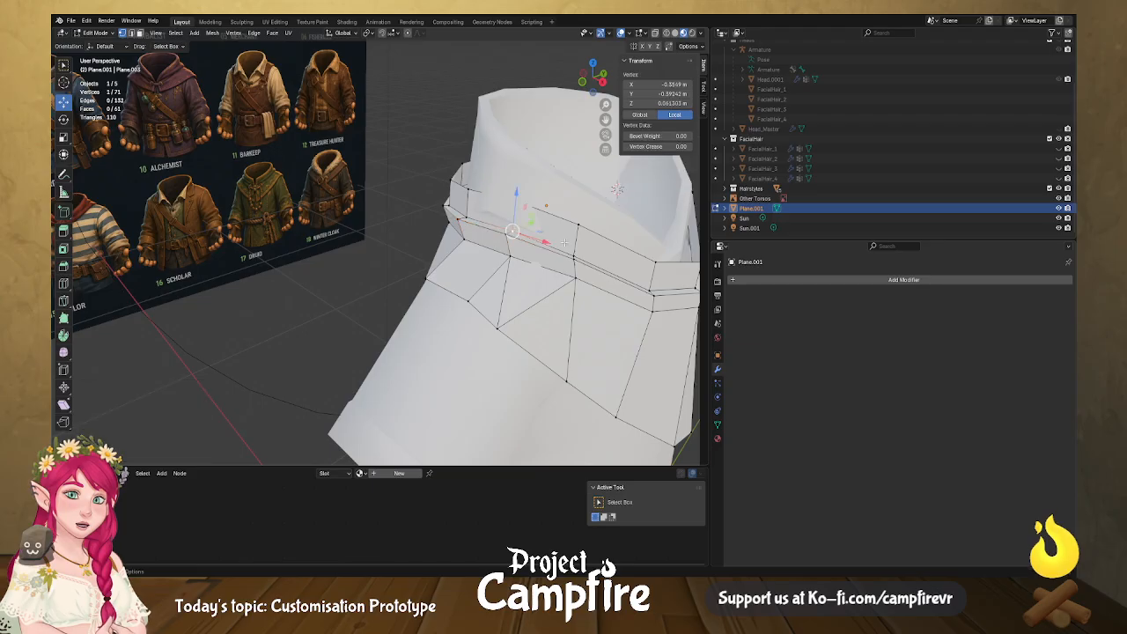
pyautogui.keyDown('shift'); pyautogui.click(488, 222); pyautogui.keyUp('shift')
pyautogui.moveTo(509, 218); pyautogui.dragTo(504, 222)
# Move three collar top-rim vertices on the side opposite the pouch about 0.014 m outward along negative Y.
pyautogui.moveTo(505, 226); pyautogui.dragTo(543, 216, button='middle')
pyautogui.click(515, 202)
pyautogui.keyDown('shift'); pyautogui.click(633, 244); pyautogui.keyUp('shift')
pyautogui.moveTo(620, 231); pyautogui.dragTo(606, 246, button='middle')
pyautogui.keyDown('shift'); pyautogui.click(575, 213); pyautogui.keyUp('shift')
pyautogui.moveTo(600, 208); pyautogui.dragTo(589, 226)
pyautogui.moveTo(589, 226); pyautogui.dragTo(609, 236, button='middle')
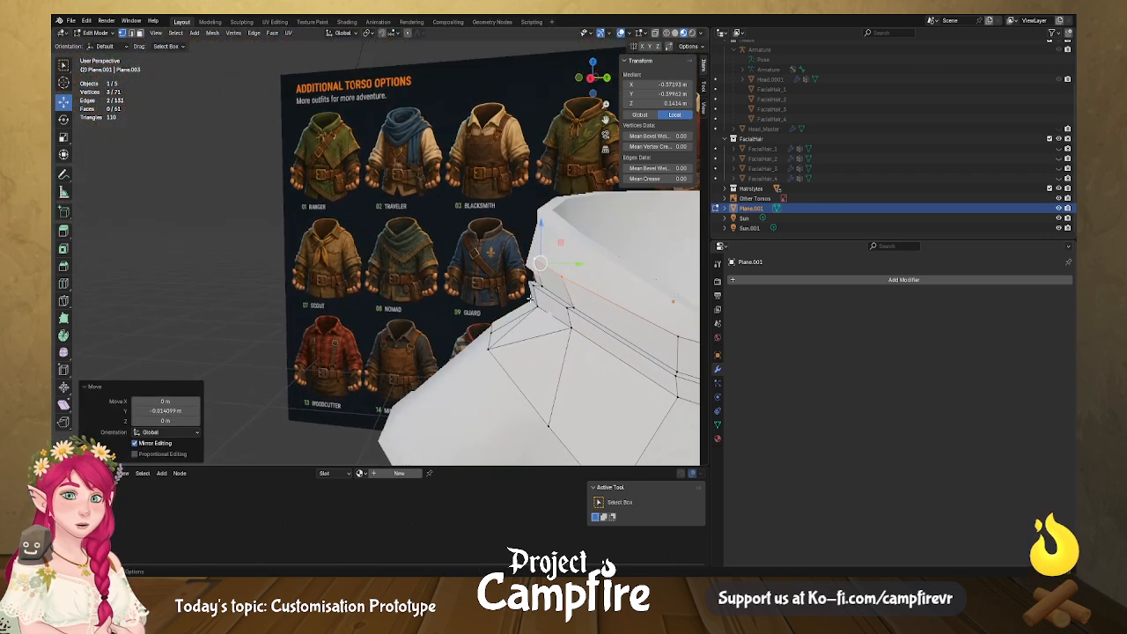
# Reposition the collar-fold and shawl-edge vertices at the shoulder opposite the pouch, pulling them outward from the neck.
pyautogui.click(531, 301)
pyautogui.keyDown('shift'); pyautogui.click(538, 307); pyautogui.keyUp('shift')
pyautogui.moveTo(574, 305); pyautogui.dragTo(560, 307)
pyautogui.click(533, 286)
pyautogui.keyDown('shift'); pyautogui.click(573, 306); pyautogui.keyUp('shift')
pyautogui.keyDown('shift'); pyautogui.click(567, 307); pyautogui.keyUp('shift')
pyautogui.keyDown('shift'); pyautogui.click(538, 286); pyautogui.keyUp('shift')
pyautogui.moveTo(542, 289); pyautogui.dragTo(659, 192, button='middle')
pyautogui.moveTo(523, 211); pyautogui.dragTo(487, 201)
# Move two collar top-rim vertices opposite the pouch about 0.006 m along negative Y and 0.009 m down.
pyautogui.moveTo(487, 201); pyautogui.dragTo(462, 139, button='middle')
pyautogui.click(531, 259)
pyautogui.keyDown('shift'); pyautogui.click(527, 256); pyautogui.keyUp('shift')
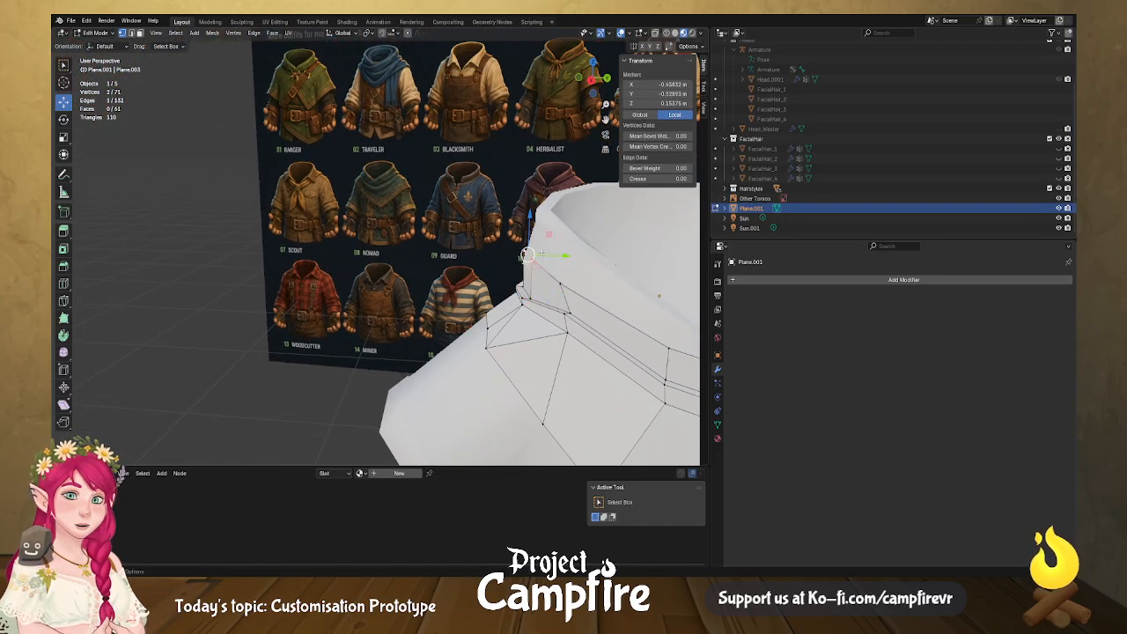
pyautogui.press('g')
pyautogui.hotkey('shift', 'x')
pyautogui.click(544, 244)
# Raise the two collar-fold vertices below that rim edge about 0.0125 m along Z.
pyautogui.moveTo(544, 244); pyautogui.dragTo(549, 214, button='middle')
pyautogui.scroll(3, 576, 345)
pyautogui.moveTo(576, 344); pyautogui.dragTo(614, 315, button='middle')
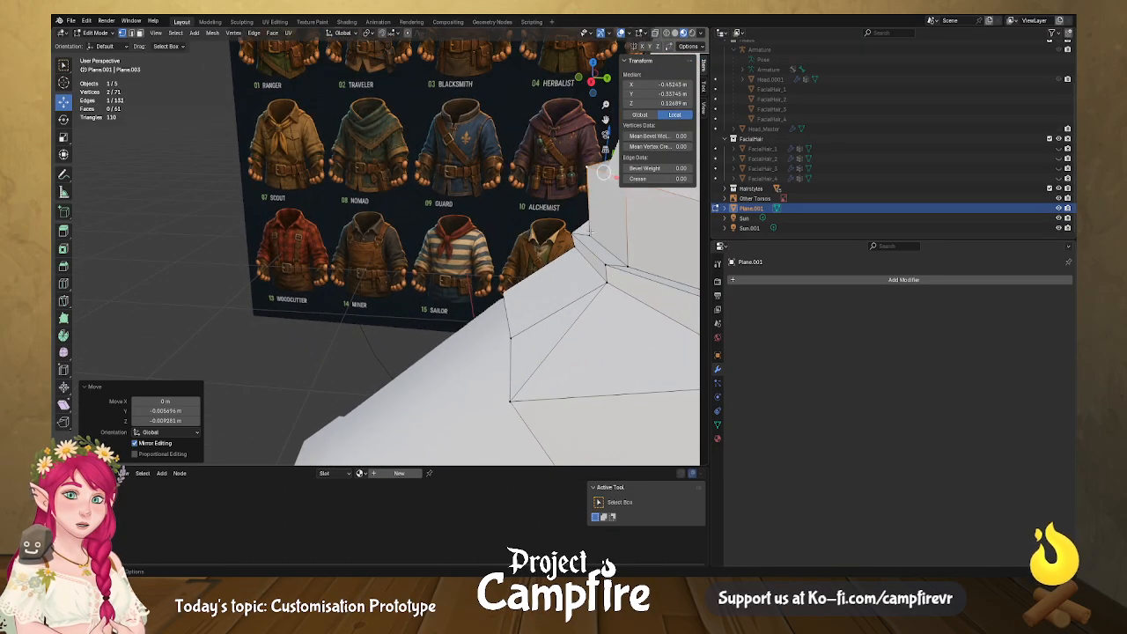
pyautogui.click(613, 245)
pyautogui.press('g')
pyautogui.press('z')
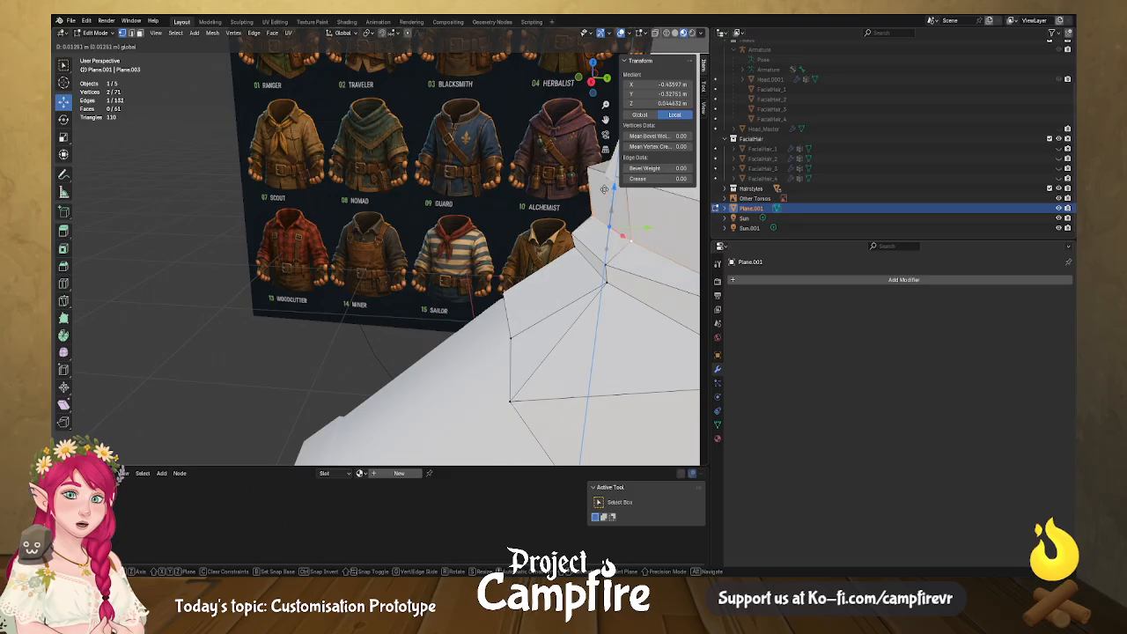
pyautogui.click(604, 188)
# Move eight collar and shawl-edge vertices at the shoulder opposite the pouch outward and slightly down in the YZ plane.
pyautogui.moveTo(627, 222)
pyautogui.mouseDown(button='middle')
pyautogui.moveTo(621, 215)
pyautogui.moveTo(625, 233)
pyautogui.mouseUp(button='middle')
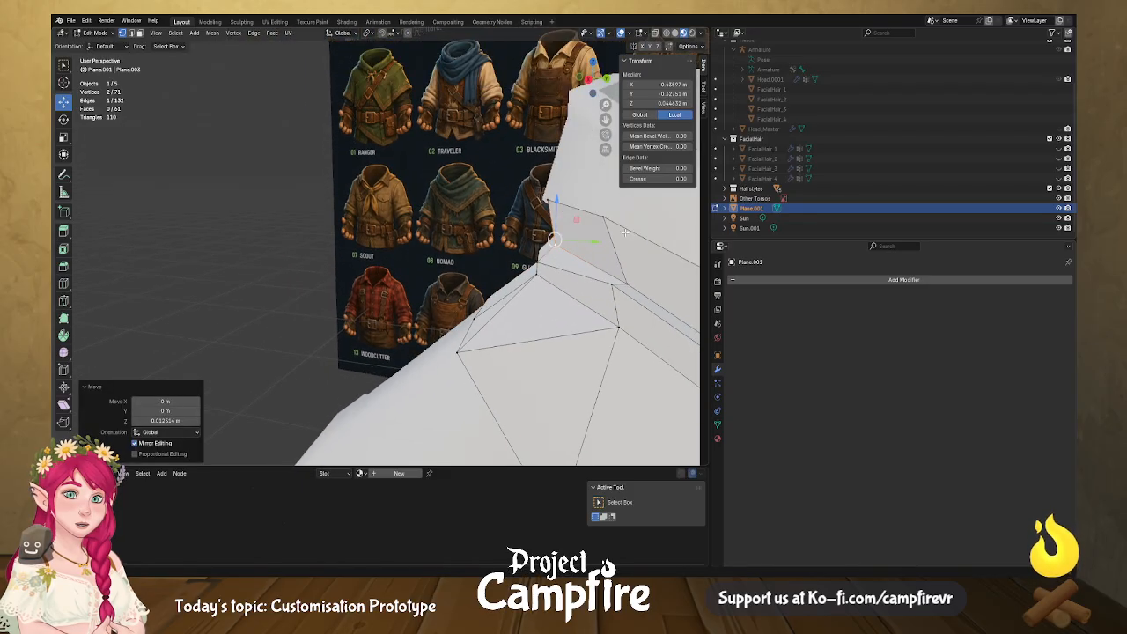
pyautogui.moveTo(550, 267); pyautogui.dragTo(575, 267, button='middle')
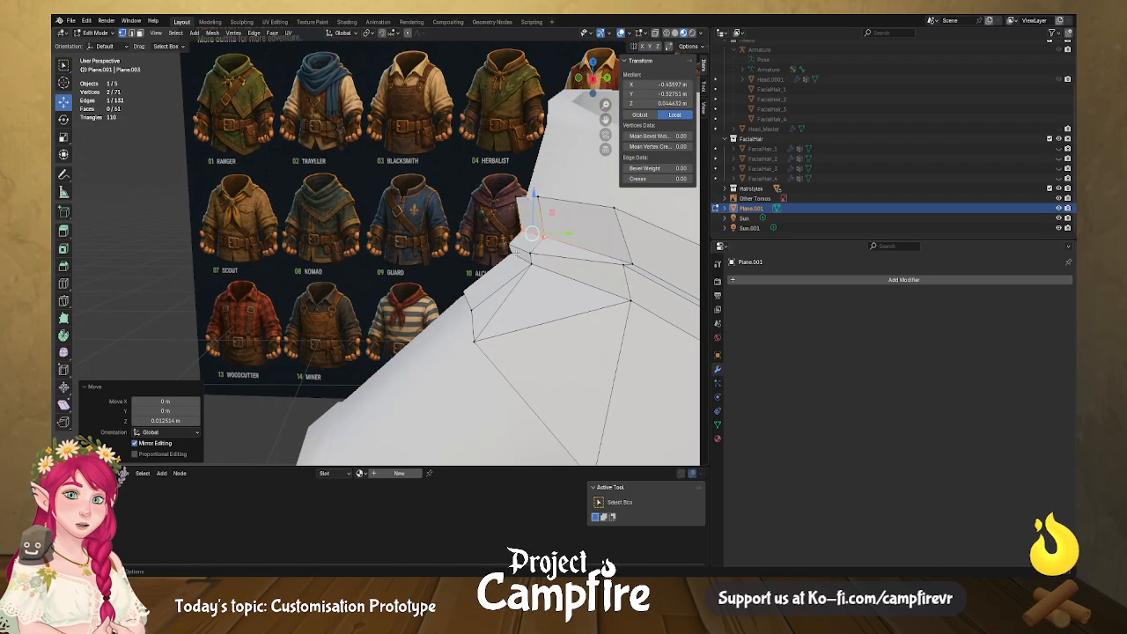
pyautogui.click(511, 252)
pyautogui.keyDown('shift'); pyautogui.click(531, 262); pyautogui.keyUp('shift')
pyautogui.keyDown('shift'); pyautogui.click(530, 254); pyautogui.keyUp('shift')
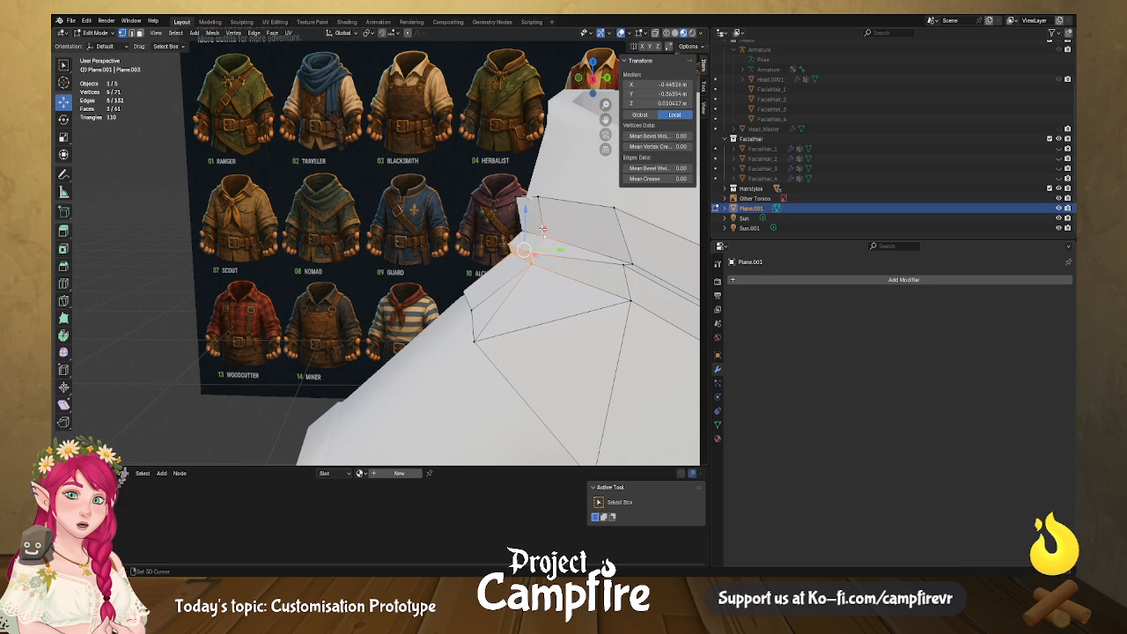
pyautogui.keyDown('shift'); pyautogui.click(538, 197); pyautogui.keyUp('shift')
pyautogui.moveTo(546, 231); pyautogui.dragTo(526, 244, button='middle')
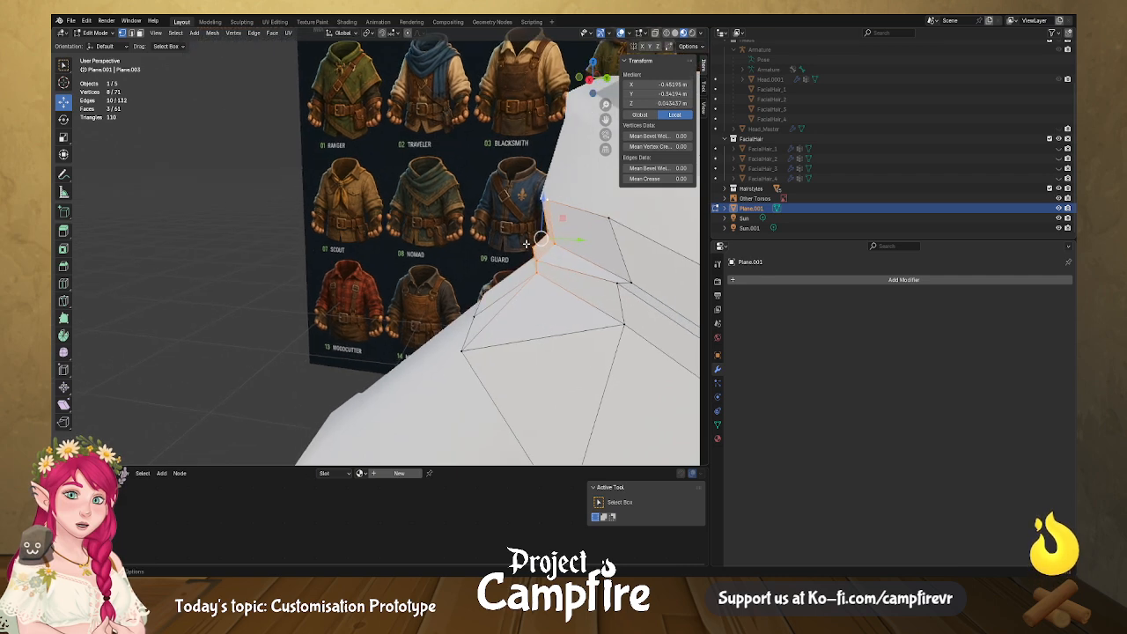
pyautogui.press('g')
pyautogui.hotkey('shift', 'x')
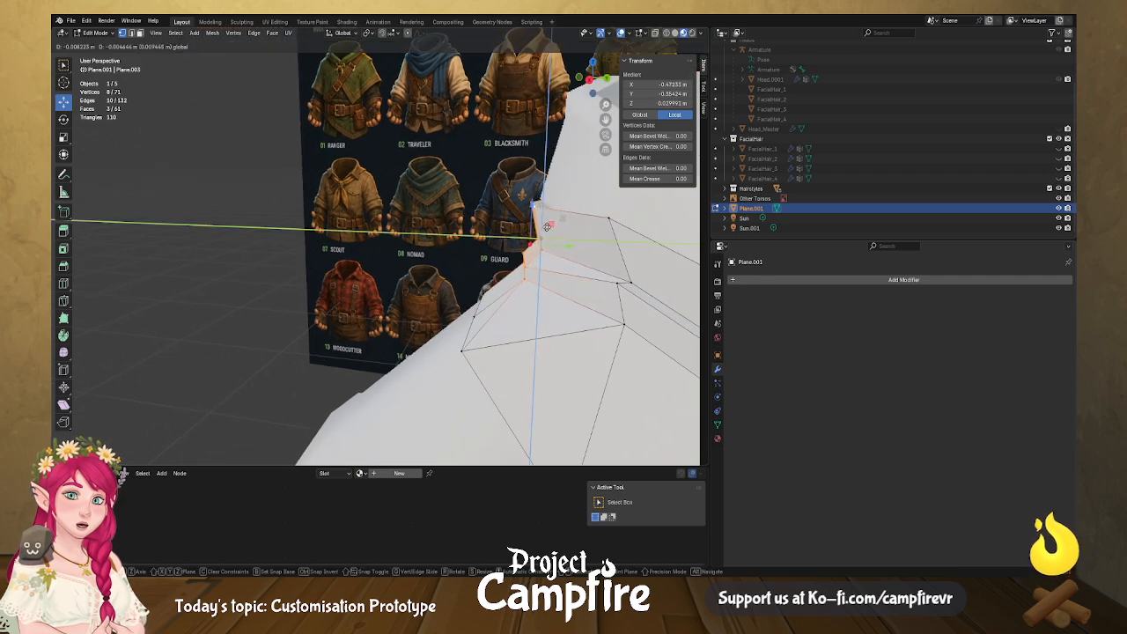
pyautogui.click(546, 227)
# Nudge two fold vertices and the two top-rim vertices above them at the collar side opposite the pouch.
pyautogui.moveTo(546, 227); pyautogui.dragTo(563, 248, button='middle')
pyautogui.hotkey('alt', 'a')
pyautogui.click(518, 231)
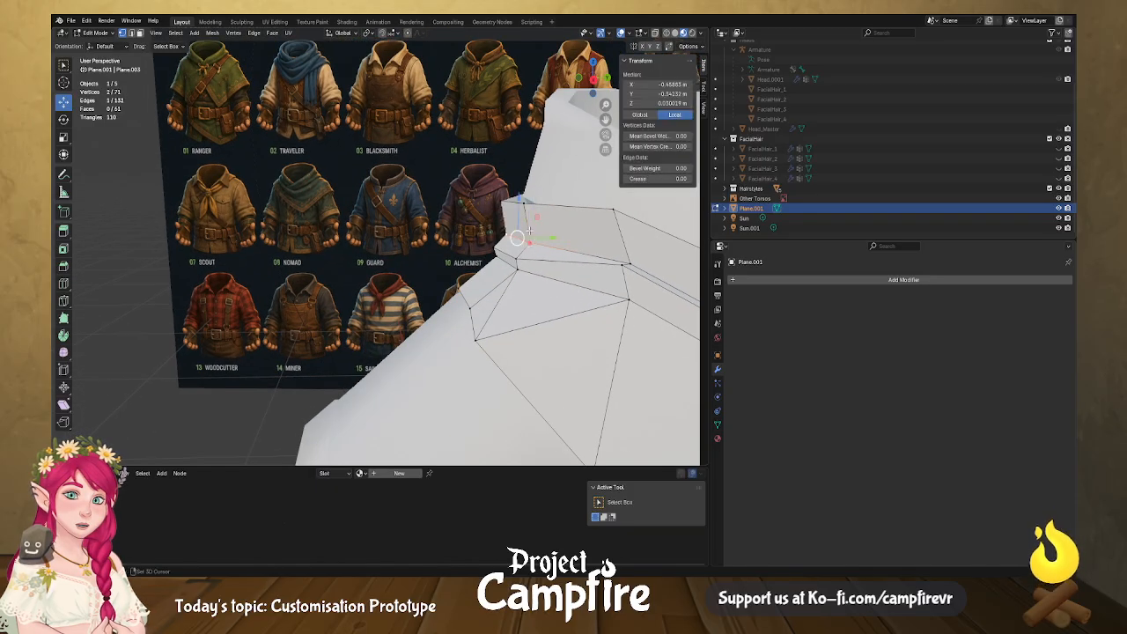
pyautogui.moveTo(539, 219); pyautogui.dragTo(534, 224)
pyautogui.click(522, 204)
pyautogui.keyDown('shift'); pyautogui.click(510, 201); pyautogui.keyUp('shift')
pyautogui.moveTo(512, 174); pyautogui.dragTo(514, 182)
# Lower the single front-side fold vertex opposite the pouch about 0.003 m and compare the collar with the reference.
pyautogui.moveTo(634, 217); pyautogui.dragTo(525, 234, button='middle')
pyautogui.click(526, 235)
pyautogui.moveTo(523, 232); pyautogui.dragTo(524, 240)
pyautogui.moveTo(524, 240); pyautogui.dragTo(503, 221, button='middle')
pyautogui.scroll(-4, 458, 258)
pyautogui.scroll(4, 516, 233)
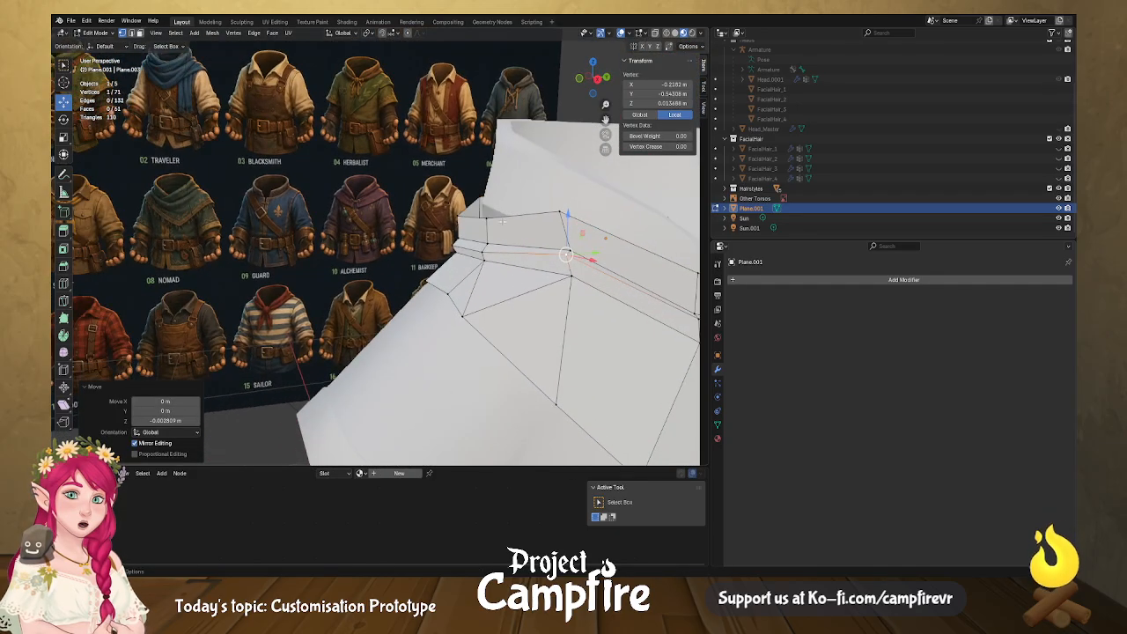
pyautogui.scroll(-8, 581, 258)
pyautogui.keyDown('shift'); pyautogui.moveTo(581, 259); pyautogui.dragTo(572, 231, button='middle'); pyautogui.keyUp('shift')
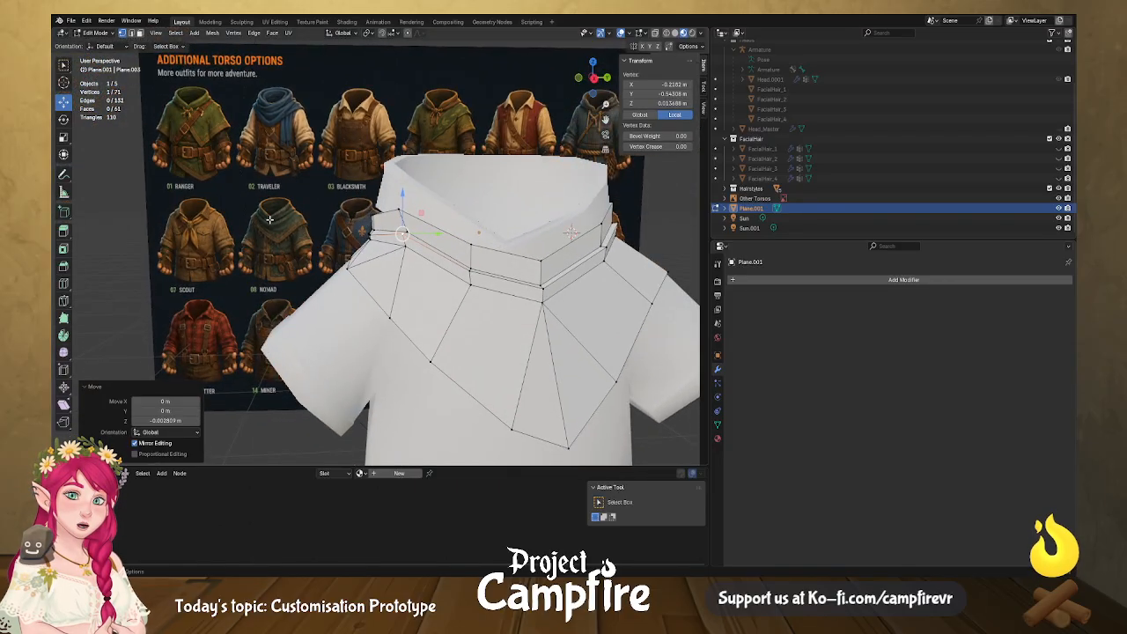
pyautogui.moveTo(523, 237); pyautogui.dragTo(514, 260, button='middle')
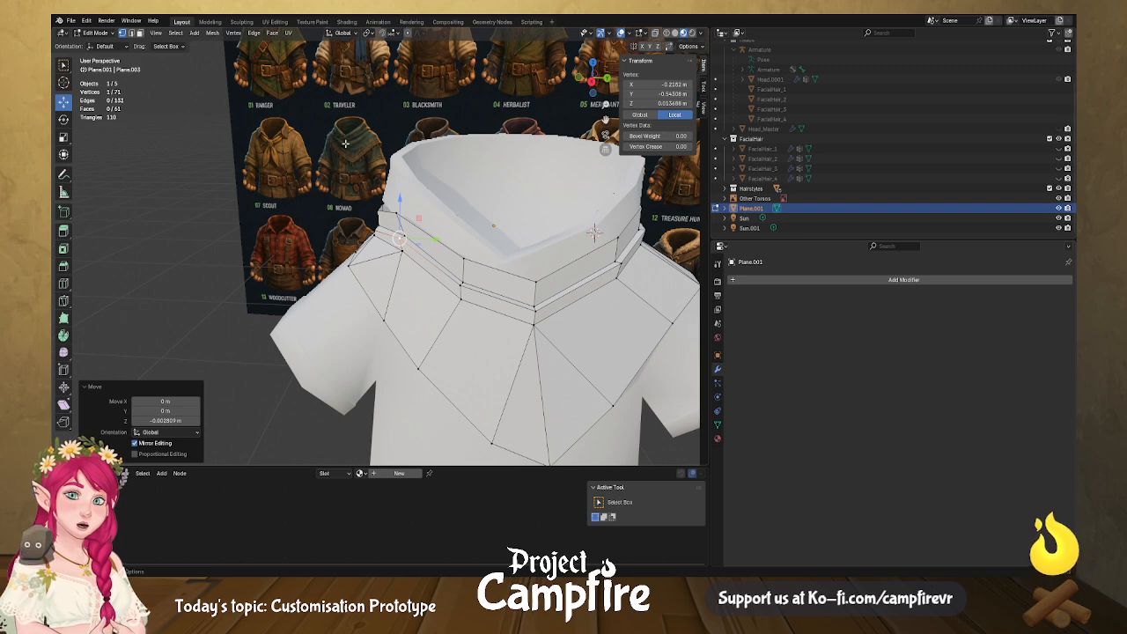
pyautogui.moveTo(571, 270); pyautogui.dragTo(548, 271, button='middle')
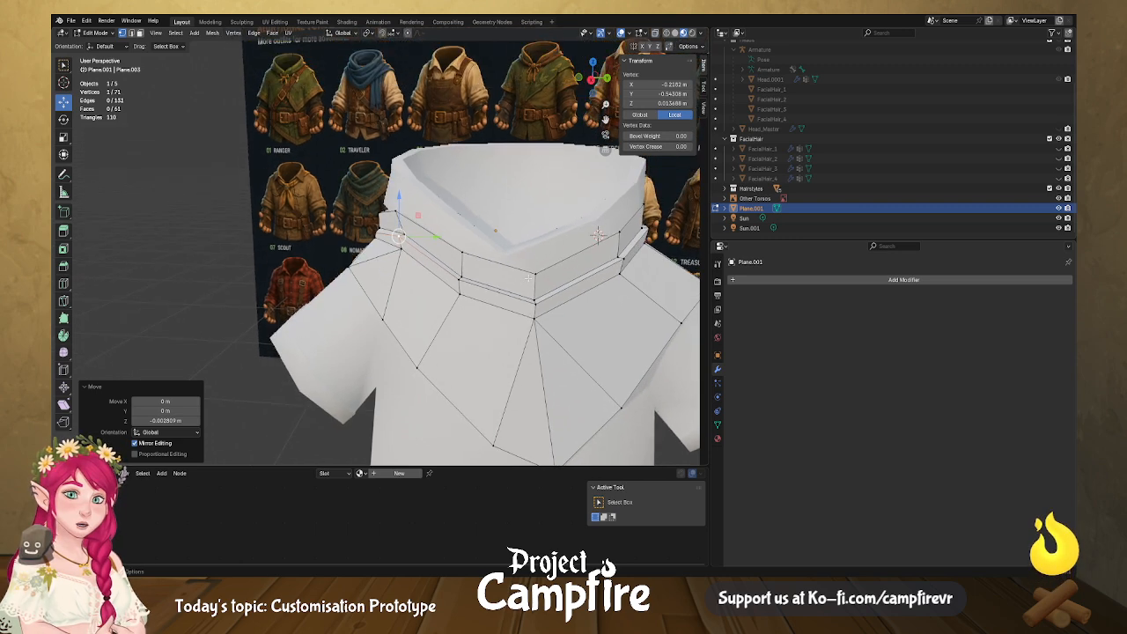
# Lower two neighbouring top-rim vertices at the collar's front, opposite the pouch, about 0.017 m and 0.008 m along Z.
pyautogui.hotkey('ctrl', 'z')
pyautogui.moveTo(597, 234)
pyautogui.mouseDown(button='middle')
pyautogui.moveTo(588, 240)
pyautogui.moveTo(597, 233)
pyautogui.mouseUp(button='middle')
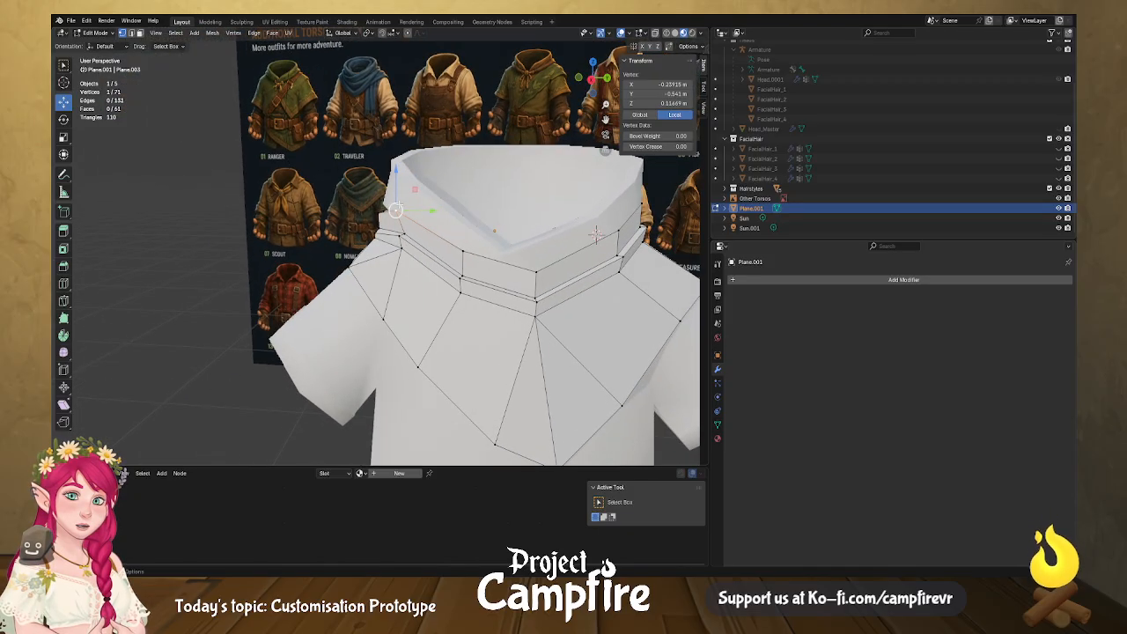
pyautogui.press('g')
pyautogui.press('z')
pyautogui.click(596, 234)
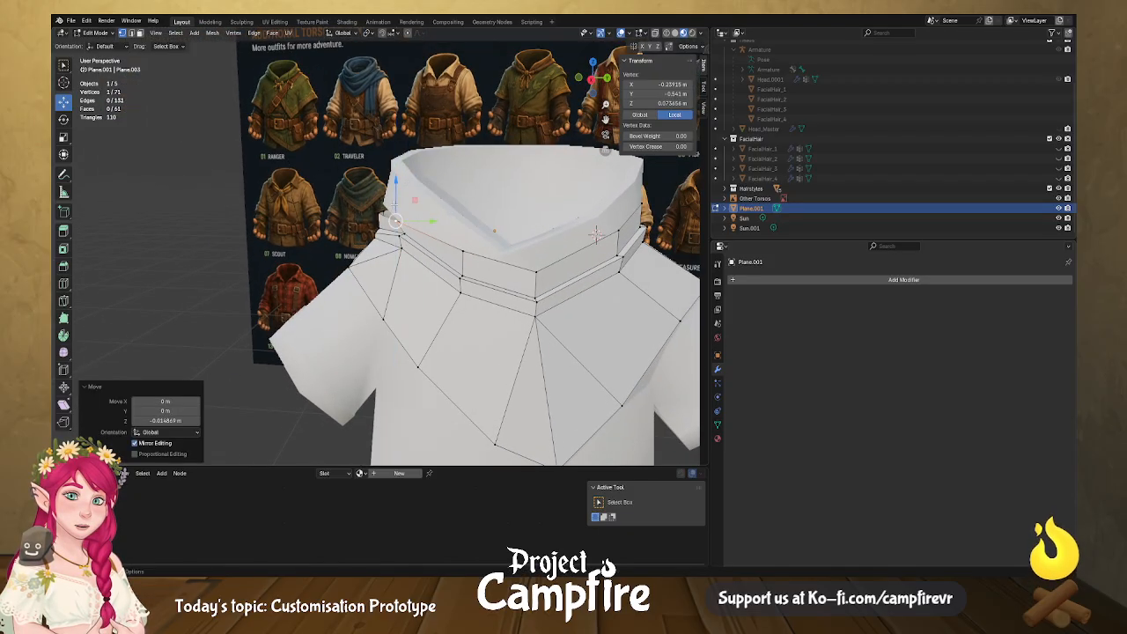
pyautogui.click(383, 212)
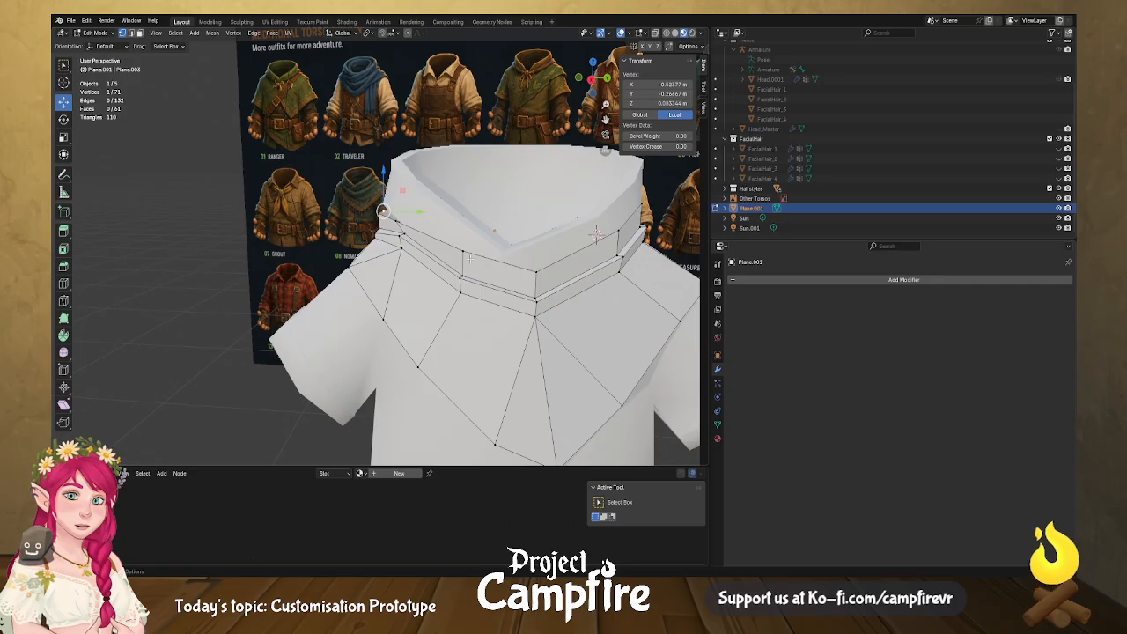
pyautogui.click(463, 253)
pyautogui.press('g')
pyautogui.press('z')
pyautogui.click(466, 278)
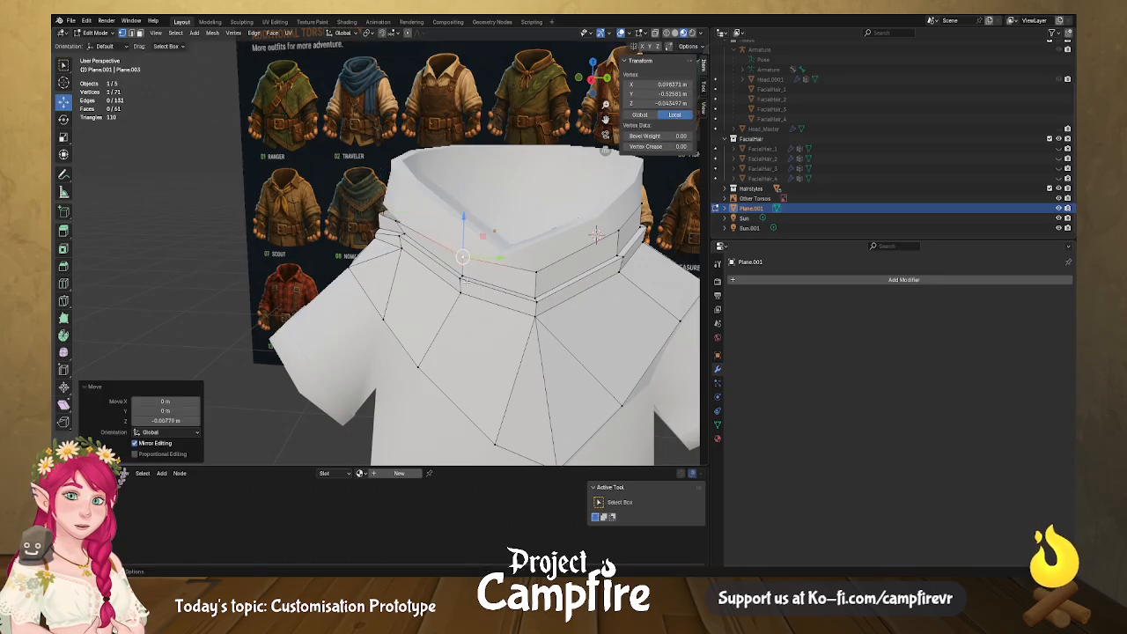
# Lower the two fold vertices beneath those rim points about 0.013 m and 0.006 m to thin the shawl's neck band.
pyautogui.click(462, 292)
pyautogui.moveTo(464, 293); pyautogui.dragTo(431, 275, button='middle')
pyautogui.moveTo(385, 301)
pyautogui.mouseDown()
pyautogui.moveTo(382, 313)
pyautogui.moveTo(386, 298)
pyautogui.mouseUp()
pyautogui.click(387, 285)
pyautogui.moveTo(386, 297); pyautogui.dragTo(454, 296, button='middle')
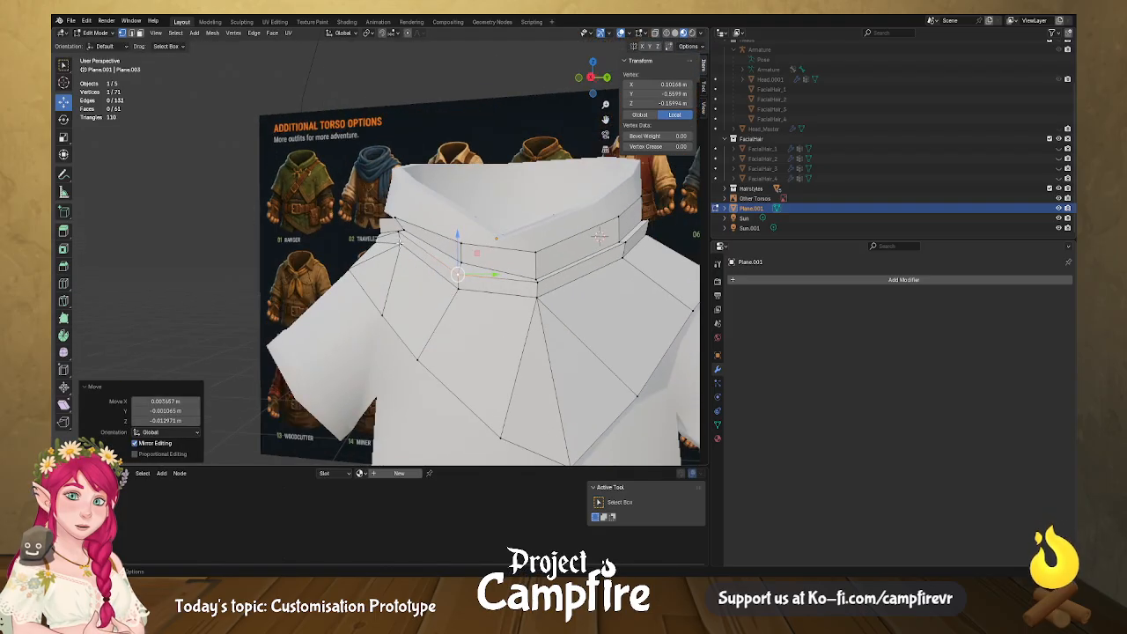
pyautogui.click(401, 243)
pyautogui.moveTo(419, 224)
pyautogui.mouseDown()
pyautogui.moveTo(395, 244)
pyautogui.moveTo(403, 234)
pyautogui.mouseUp()
pyautogui.click(401, 234)
pyautogui.click(402, 230)
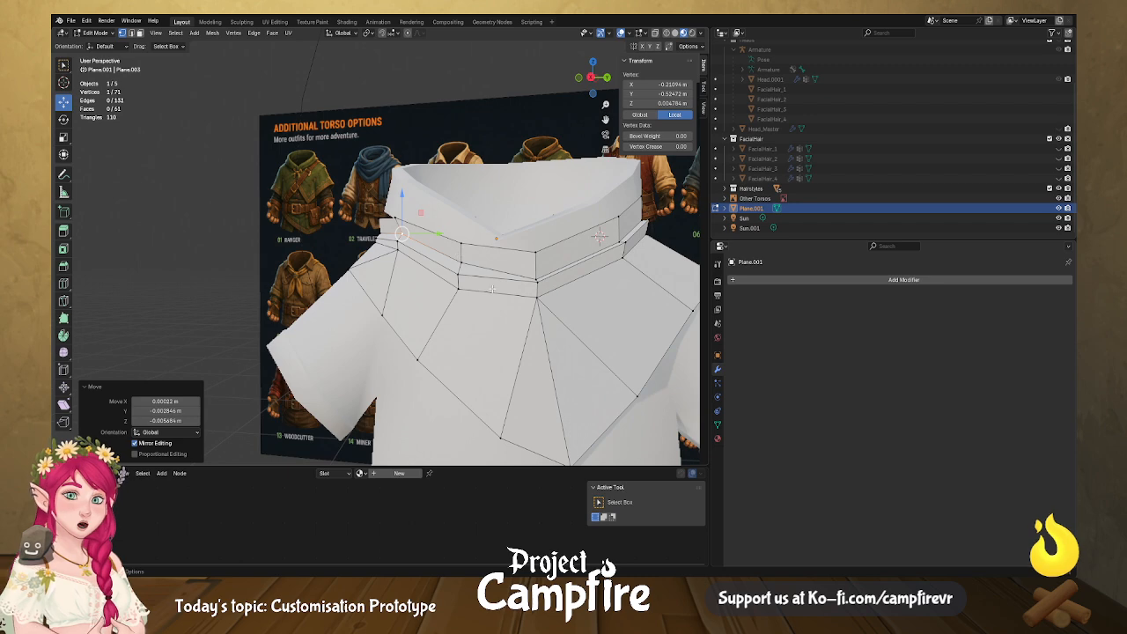
# Pull the front corner fold vertex of the collar down and outward, and adjust the neighbouring fold vertex to match.
pyautogui.click(538, 282)
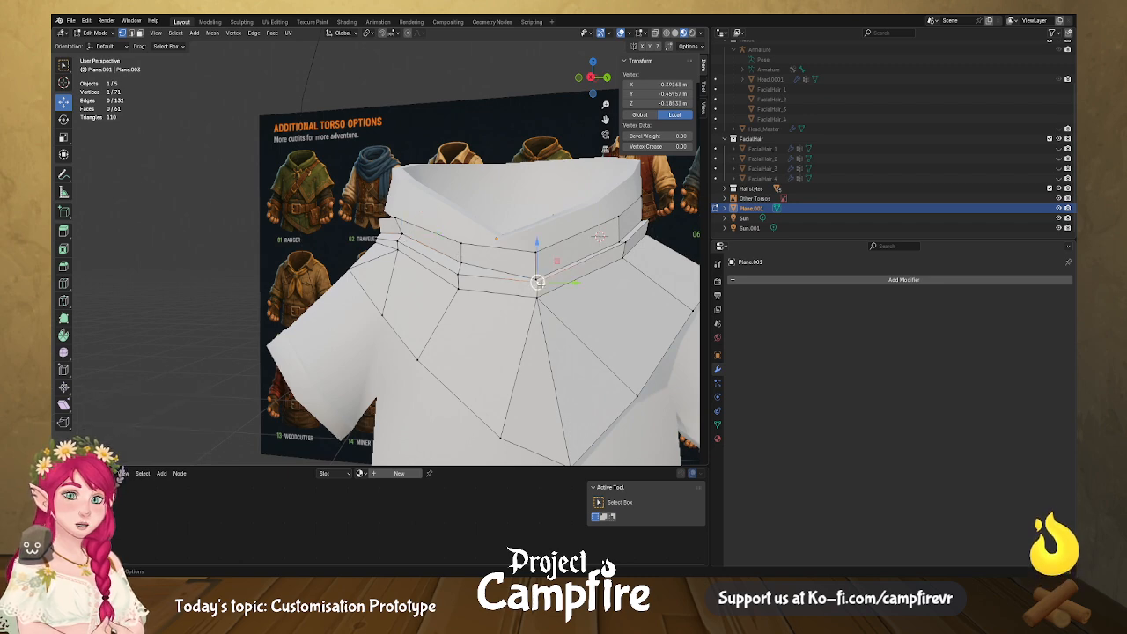
pyautogui.moveTo(413, 262); pyautogui.dragTo(219, 229, button='middle')
pyautogui.moveTo(549, 229); pyautogui.dragTo(596, 236, button='middle')
pyautogui.click(537, 307)
pyautogui.moveTo(538, 267); pyautogui.dragTo(539, 312)
pyautogui.click(539, 292)
pyautogui.moveTo(539, 311); pyautogui.dragTo(564, 303, button='middle')
pyautogui.moveTo(555, 294); pyautogui.dragTo(561, 295)
pyautogui.click(474, 274)
pyautogui.moveTo(476, 277); pyautogui.dragTo(527, 304, button='middle')
pyautogui.moveTo(493, 269); pyautogui.dragTo(495, 270)
pyautogui.moveTo(496, 270); pyautogui.dragTo(500, 229, button='middle')
# Reposition the collar-fold vertices between the front corner and the pouch-side shoulder, following the drape of the fold.
pyautogui.click(565, 238)
pyautogui.scroll(2, 500, 229)
pyautogui.click(624, 237)
pyautogui.moveTo(621, 205); pyautogui.dragTo(621, 223)
pyautogui.moveTo(621, 223); pyautogui.dragTo(585, 234, button='middle')
pyautogui.moveTo(631, 276); pyautogui.dragTo(634, 280)
pyautogui.moveTo(634, 293); pyautogui.dragTo(611, 301, button='middle')
pyautogui.moveTo(626, 295)
pyautogui.mouseDown()
pyautogui.moveTo(633, 311)
pyautogui.moveTo(636, 276)
pyautogui.mouseUp()
pyautogui.moveTo(636, 276); pyautogui.dragTo(612, 238, button='middle')
# Move two fold vertices over the pouch-side shoulder about 0.005 m along Y and 0.020 m down.
pyautogui.click(673, 233)
pyautogui.keyDown('shift'); pyautogui.click(567, 252); pyautogui.keyUp('shift')
pyautogui.moveTo(584, 222); pyautogui.dragTo(589, 228)
pyautogui.click(566, 237)
pyautogui.keyDown('shift'); pyautogui.click(564, 229); pyautogui.keyUp('shift')
pyautogui.moveTo(583, 226); pyautogui.dragTo(573, 231, button='middle')
pyautogui.moveTo(587, 216); pyautogui.dragTo(590, 221)
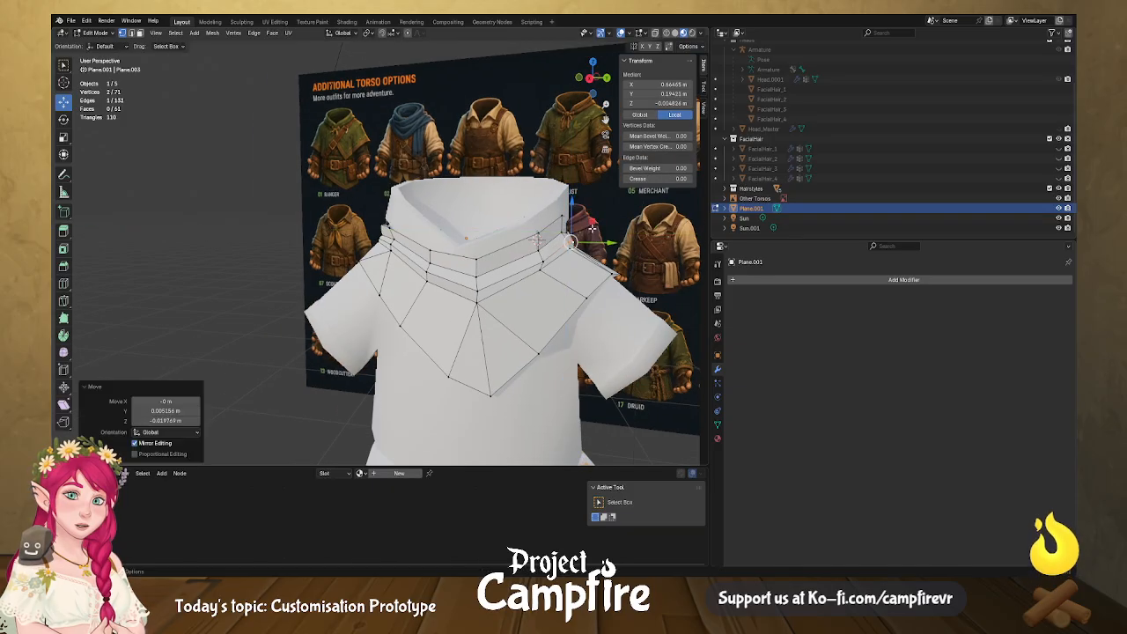
# Shift the fold's front corner vertex and its neighbours on both sides slightly outward and down.
pyautogui.moveTo(590, 221); pyautogui.dragTo(605, 221, button='middle')
pyautogui.scroll(5, 605, 221)
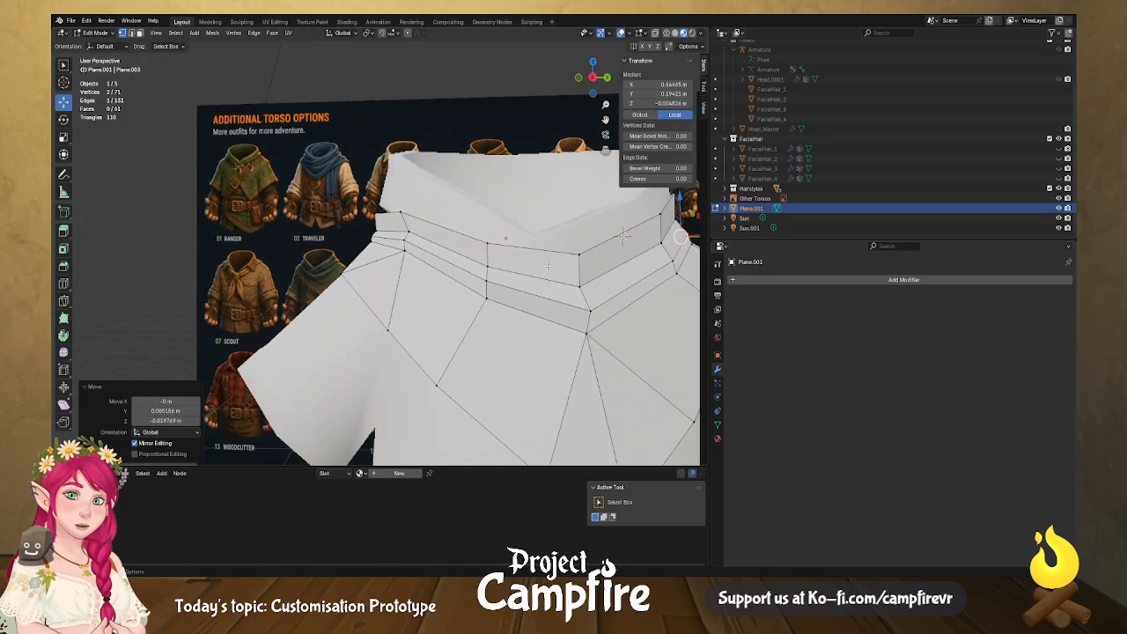
pyautogui.click(588, 318)
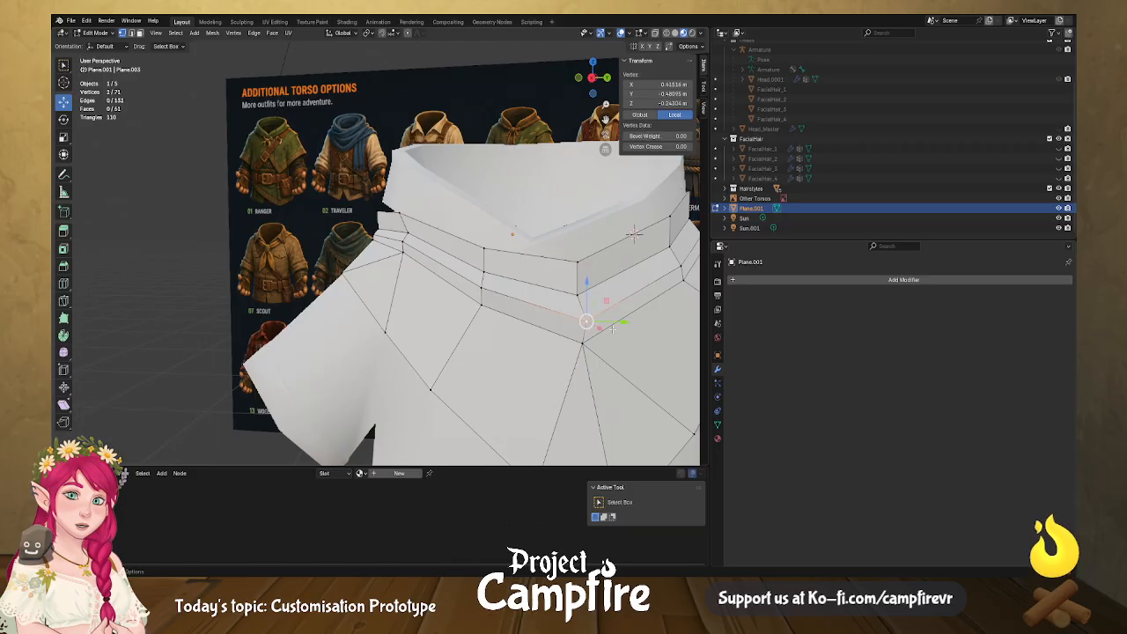
pyautogui.moveTo(589, 319); pyautogui.dragTo(627, 345, button='middle')
pyautogui.keyDown('shift'); pyautogui.click(657, 268); pyautogui.keyUp('shift')
pyautogui.moveTo(644, 306); pyautogui.dragTo(648, 308)
pyautogui.click(493, 296)
pyautogui.moveTo(502, 307); pyautogui.dragTo(508, 310)
# Scale three front vertices of the collar's middle edge loop to 0.898.
pyautogui.moveTo(510, 311); pyautogui.dragTo(591, 330, button='middle')
pyautogui.click(529, 279)
pyautogui.keyDown('shift'); pyautogui.click(489, 269); pyautogui.keyUp('shift')
pyautogui.keyDown('shift'); pyautogui.click(596, 237); pyautogui.keyUp('shift')
pyautogui.press('s')
pyautogui.click(614, 277)
pyautogui.moveTo(543, 209); pyautogui.dragTo(529, 231, button='middle')
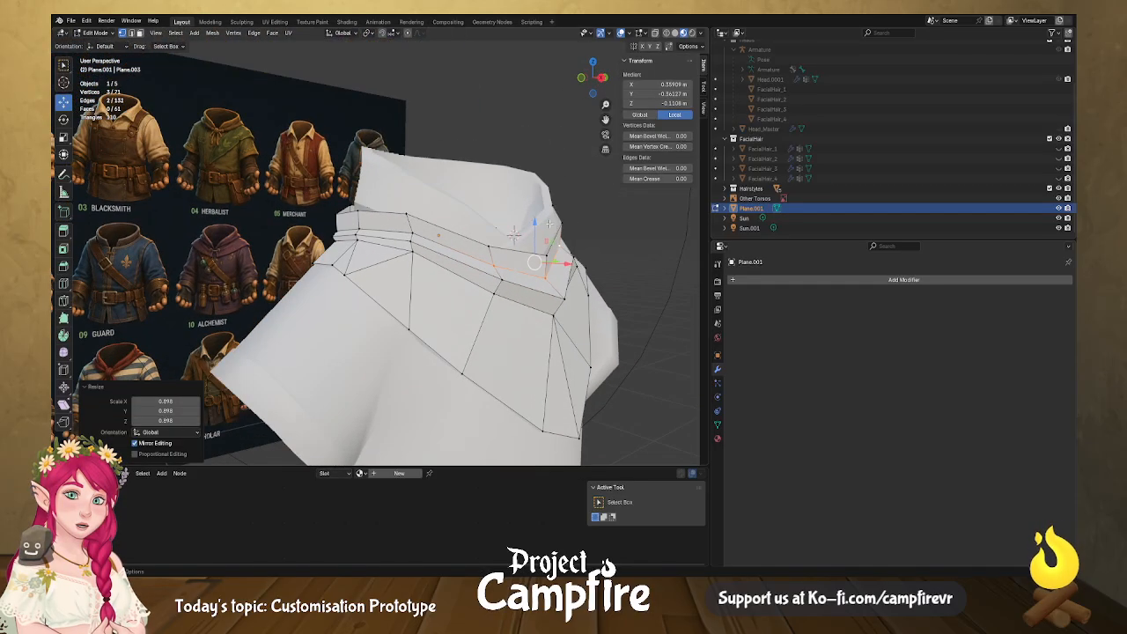
# Lower the three scaled middle-loop vertices slightly along Z at the collar's front.
pyautogui.press('g')
pyautogui.press('z')
pyautogui.moveTo(526, 235); pyautogui.dragTo(530, 231)
pyautogui.moveTo(531, 234); pyautogui.dragTo(577, 285, button='middle')
pyautogui.moveTo(526, 242); pyautogui.dragTo(531, 243)
pyautogui.moveTo(494, 198); pyautogui.dragTo(492, 203)
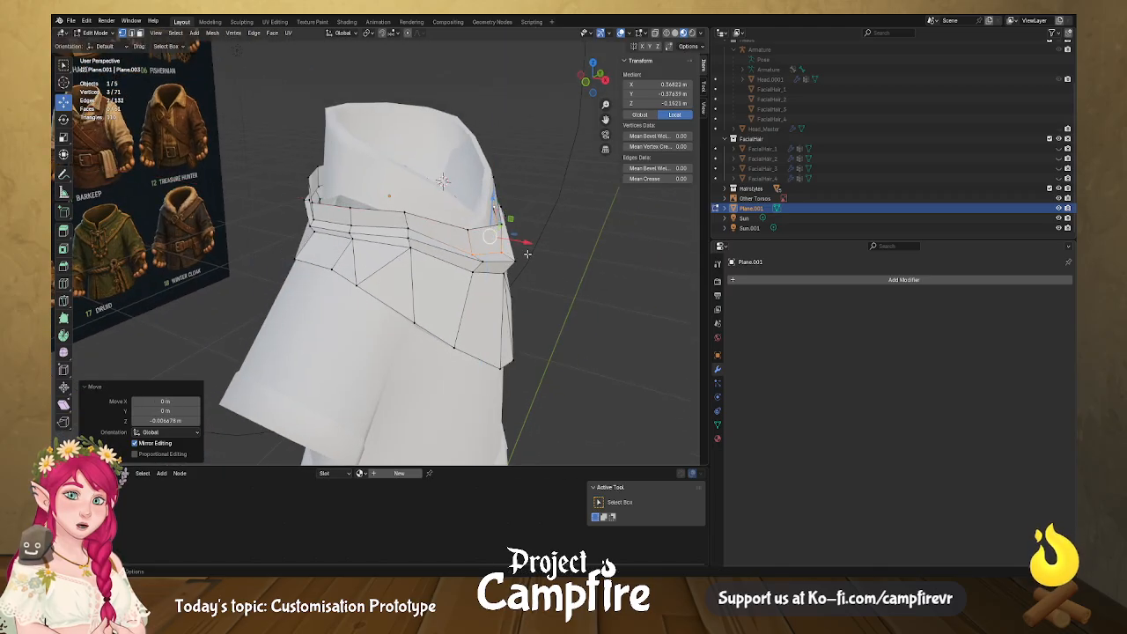
# Scale three front vertices of the collar's top rim to 0.900.
pyautogui.moveTo(527, 253); pyautogui.dragTo(564, 275, button='middle')
pyautogui.scroll(3, 564, 275)
pyautogui.moveTo(634, 302); pyautogui.dragTo(676, 307, button='middle')
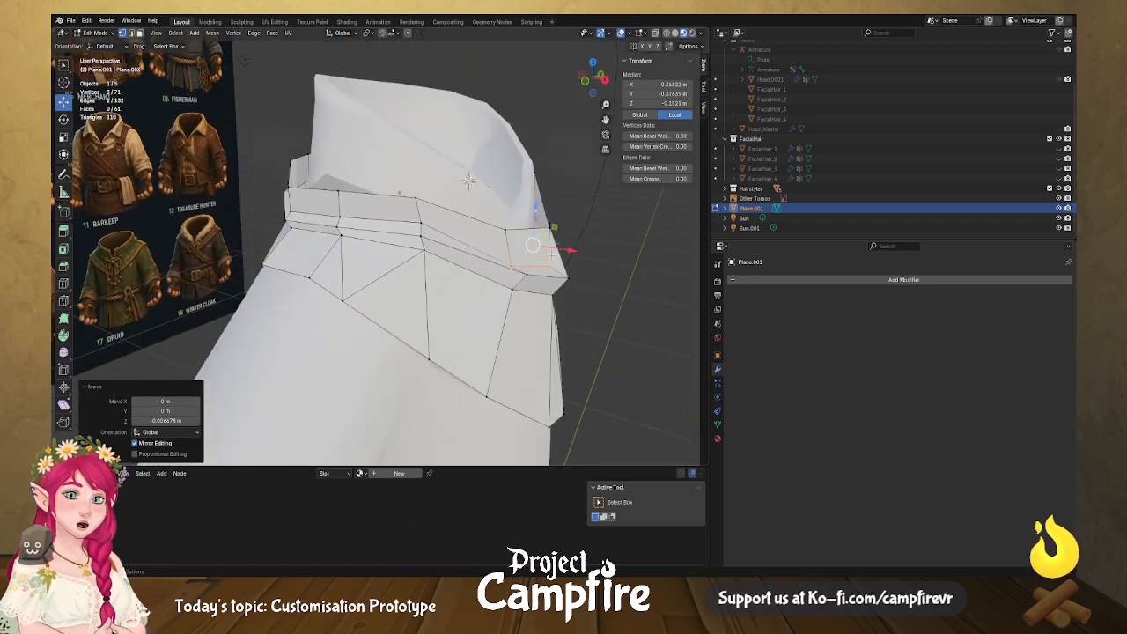
pyautogui.click(548, 227)
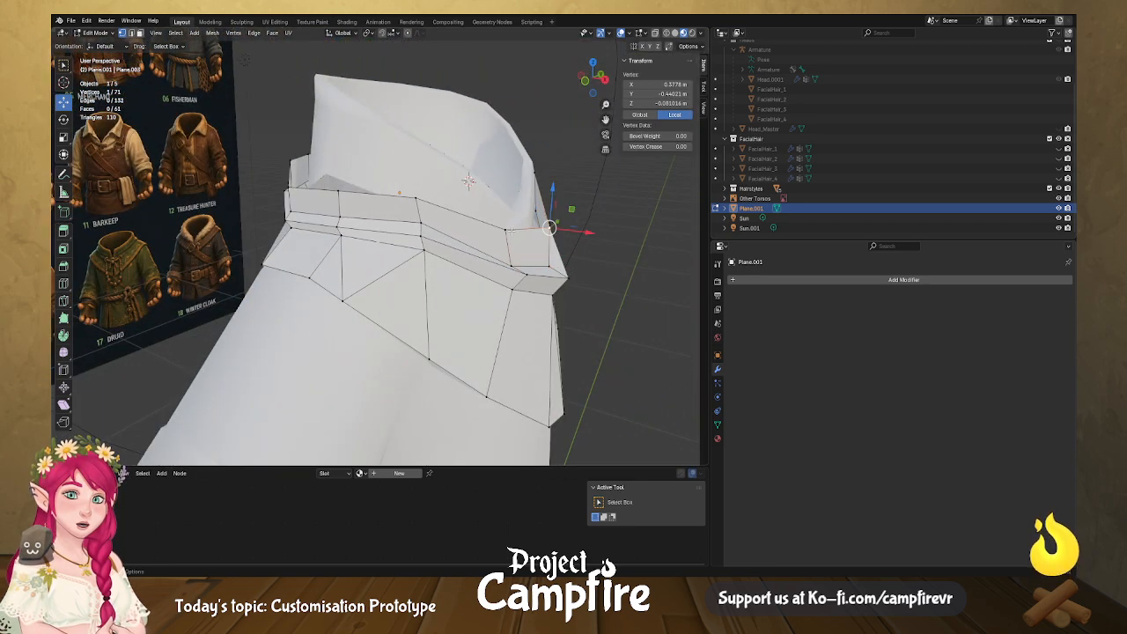
pyautogui.click(505, 230)
pyautogui.keyDown('shift'); pyautogui.click(546, 230); pyautogui.keyUp('shift')
pyautogui.moveTo(546, 230); pyautogui.dragTo(449, 250, button='middle')
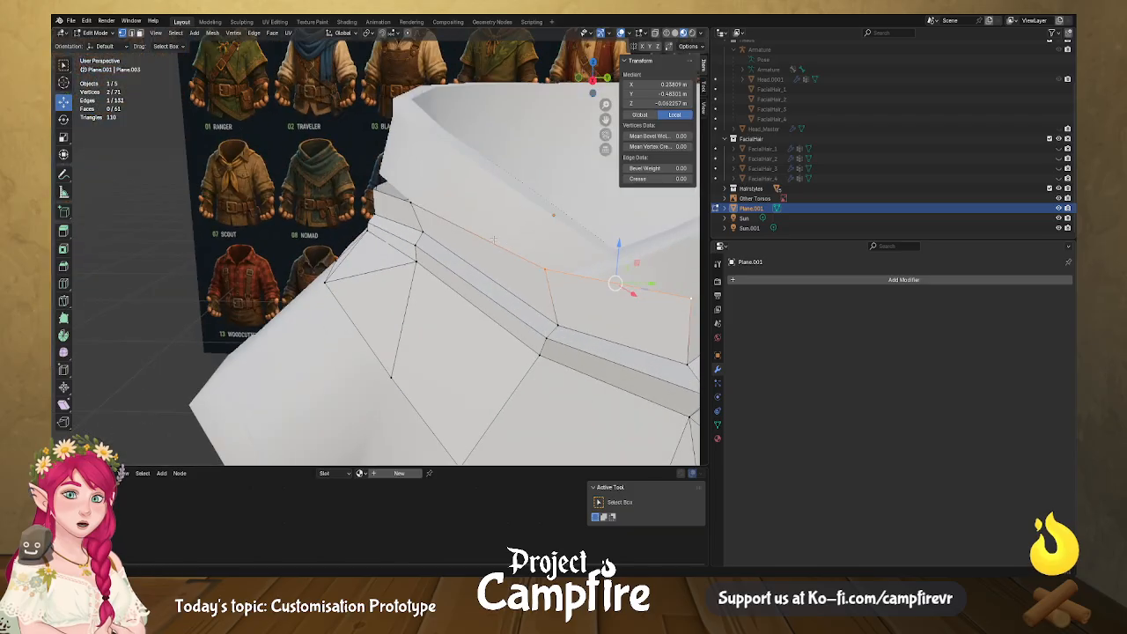
pyautogui.scroll(-3, 528, 264)
pyautogui.keyDown('shift'); pyautogui.click(611, 233); pyautogui.keyUp('shift')
pyautogui.moveTo(594, 258); pyautogui.dragTo(635, 262, button='middle')
pyautogui.press('s')
pyautogui.click(627, 265)
# Move the three scaled top-rim vertices down and back toward the neck in the XZ plane.
pyautogui.press('g')
pyautogui.hotkey('shift', 'y')
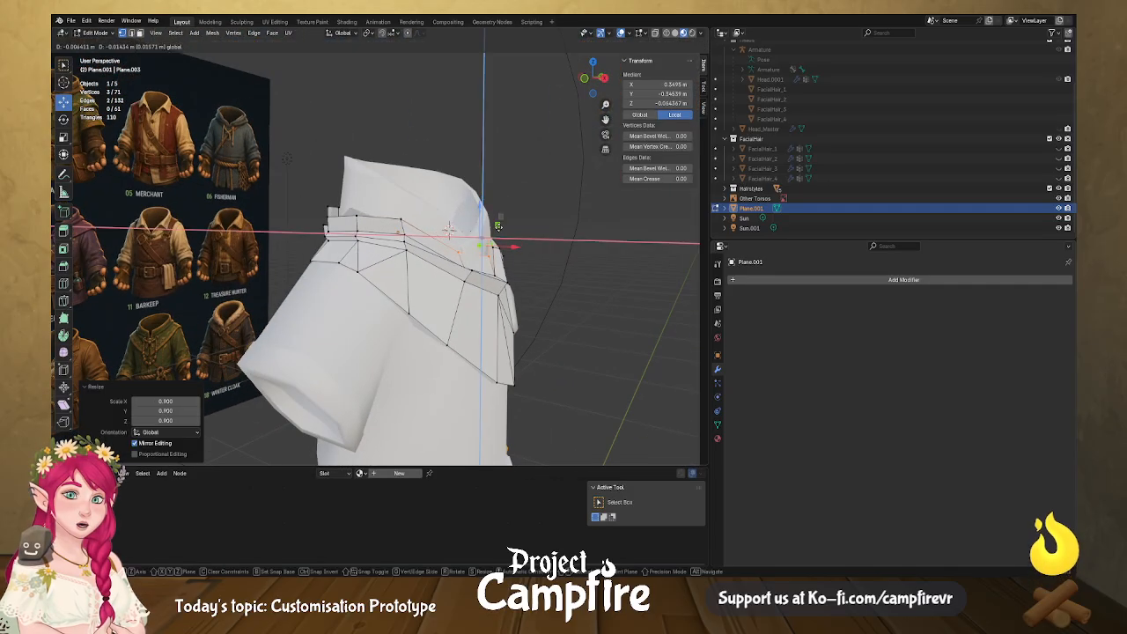
pyautogui.moveTo(497, 230); pyautogui.dragTo(498, 230)
# Move the front top-rim vertex opposite the pouch about 0.014 m forward along X.
pyautogui.moveTo(568, 251); pyautogui.dragTo(446, 282, button='middle')
pyautogui.click(476, 277)
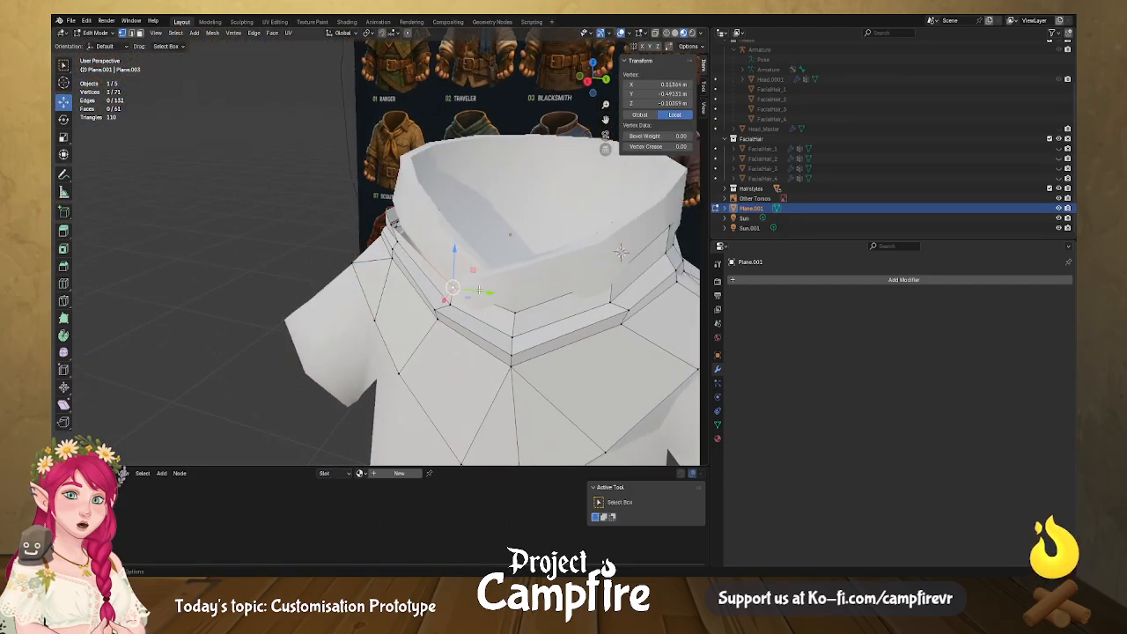
pyautogui.press('g')
pyautogui.press('x')
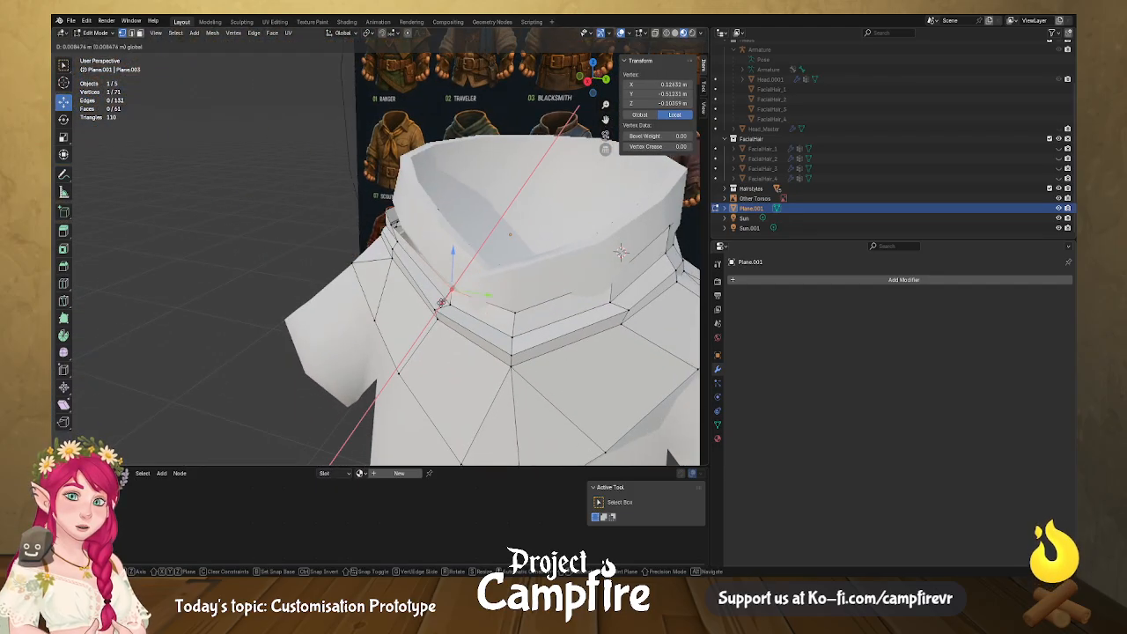
pyautogui.click(441, 303)
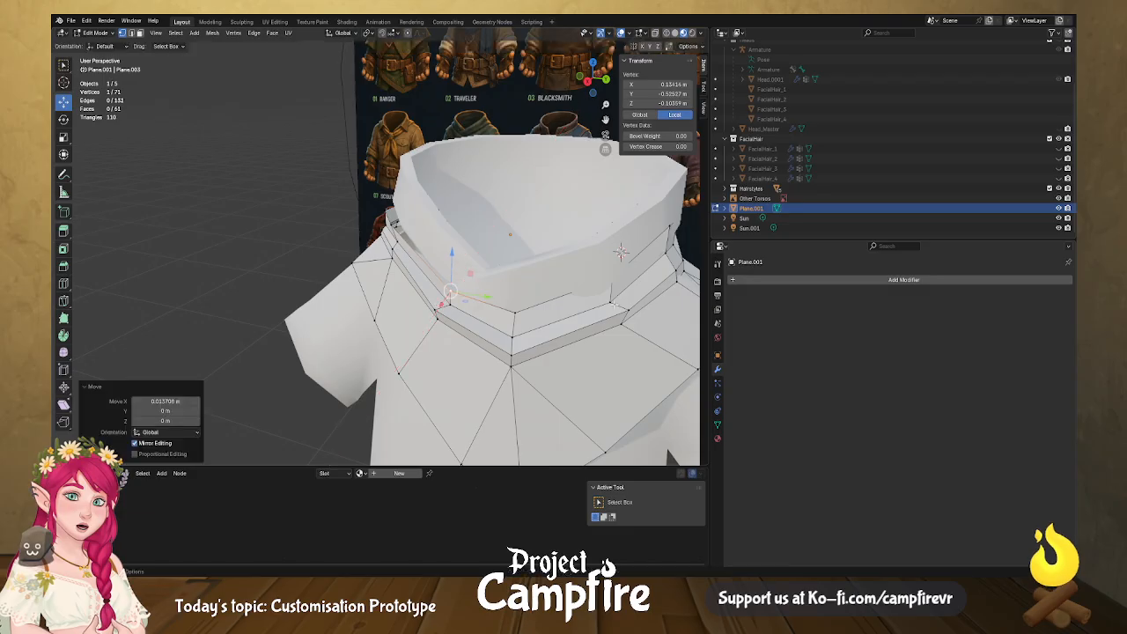
# Move the pouch-side front top-rim vertex about 0.015 m along X, keeping its height.
pyautogui.click(609, 274)
pyautogui.press('g')
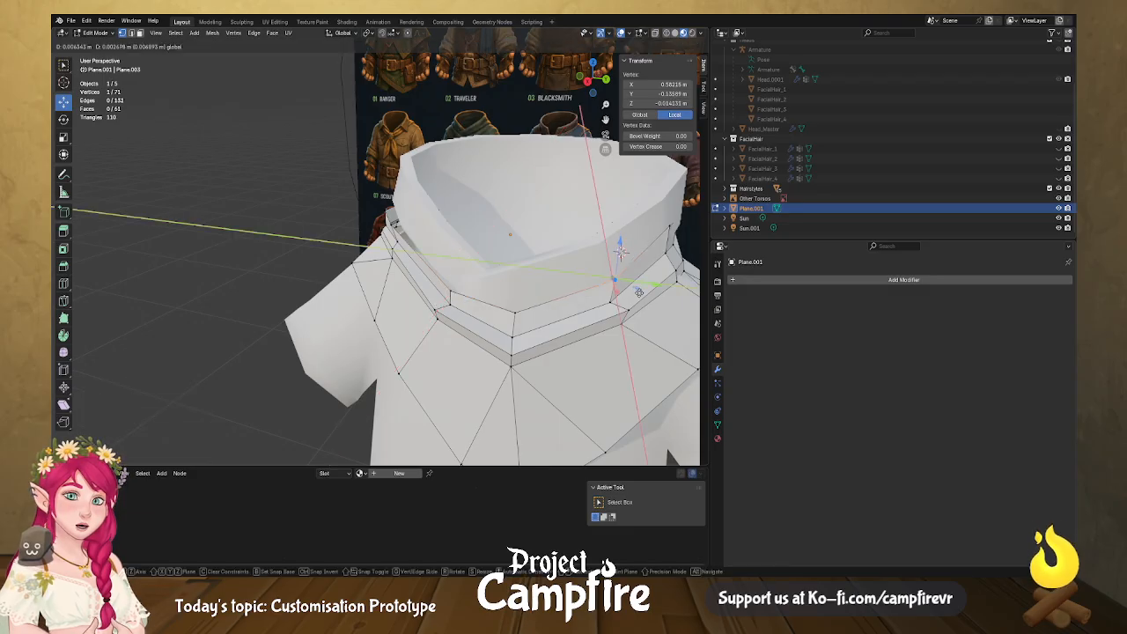
pyautogui.click(634, 287)
# Move the front top-rim vertex on the side opposite the pouch slightly forward along X.
pyautogui.moveTo(634, 287); pyautogui.dragTo(585, 307, button='middle')
pyautogui.scroll(5, 586, 306)
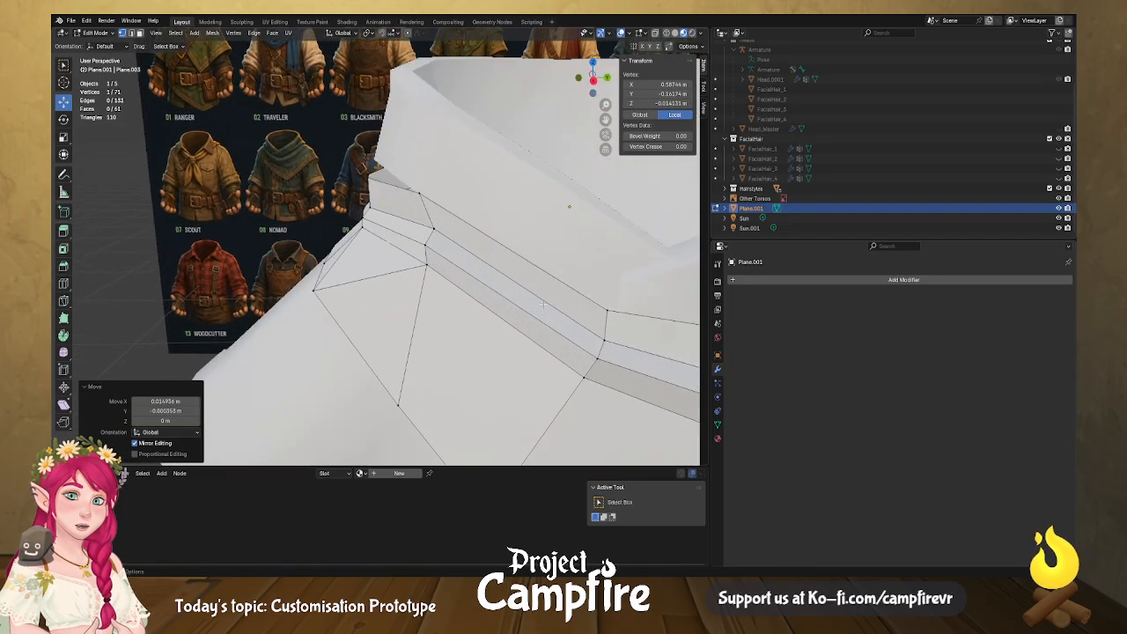
pyautogui.click(418, 274)
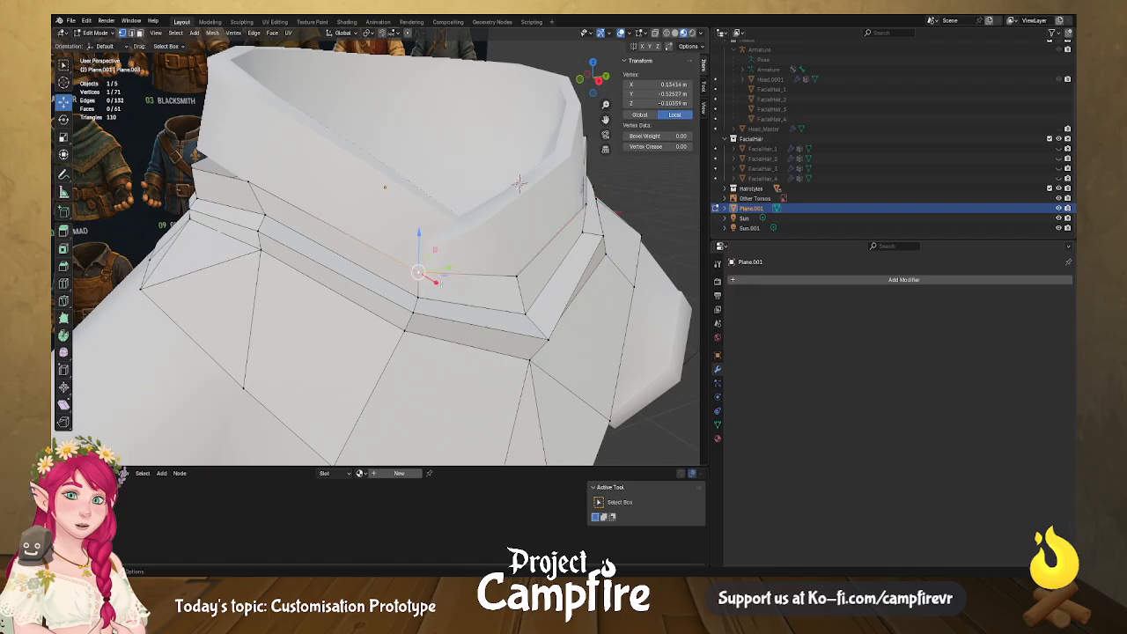
pyautogui.moveTo(447, 271); pyautogui.dragTo(445, 293)
pyautogui.moveTo(445, 292); pyautogui.dragTo(468, 301, button='middle')
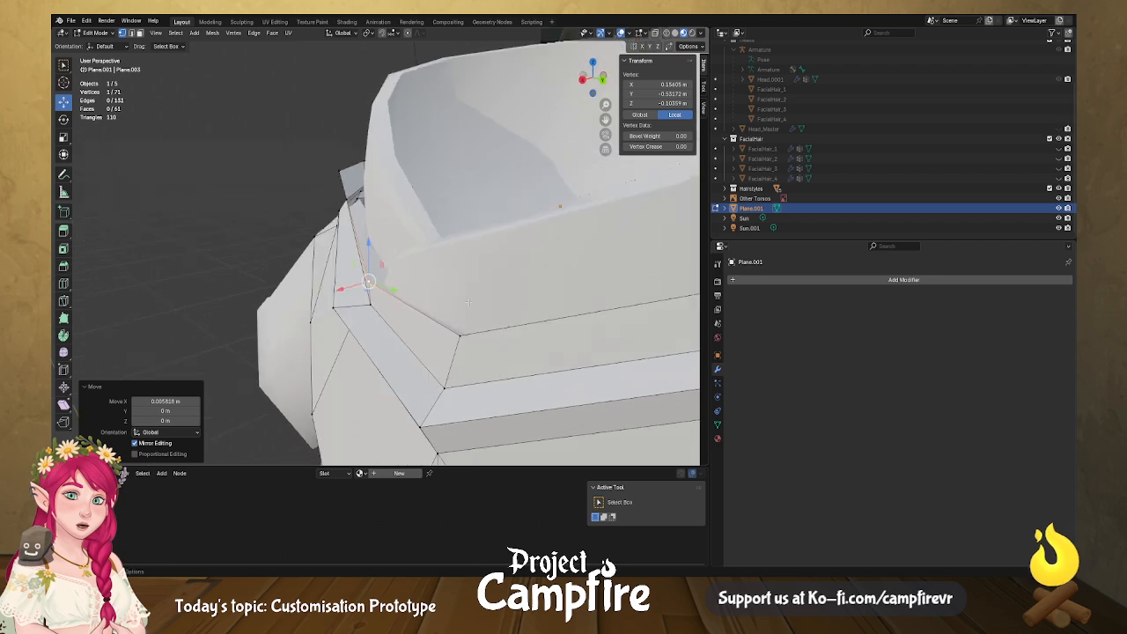
# Nudge the adjacent front top-rim vertex slightly forward along X.
pyautogui.click(457, 338)
pyautogui.moveTo(440, 342); pyautogui.dragTo(437, 348)
pyautogui.moveTo(437, 348); pyautogui.dragTo(489, 332, button='middle')
pyautogui.moveTo(428, 277); pyautogui.dragTo(412, 304, button='middle')
# Move the shoulder-side top-rim vertex opposite the pouch about 0.007 m inward along Y and fine-tune its position.
pyautogui.click(277, 176)
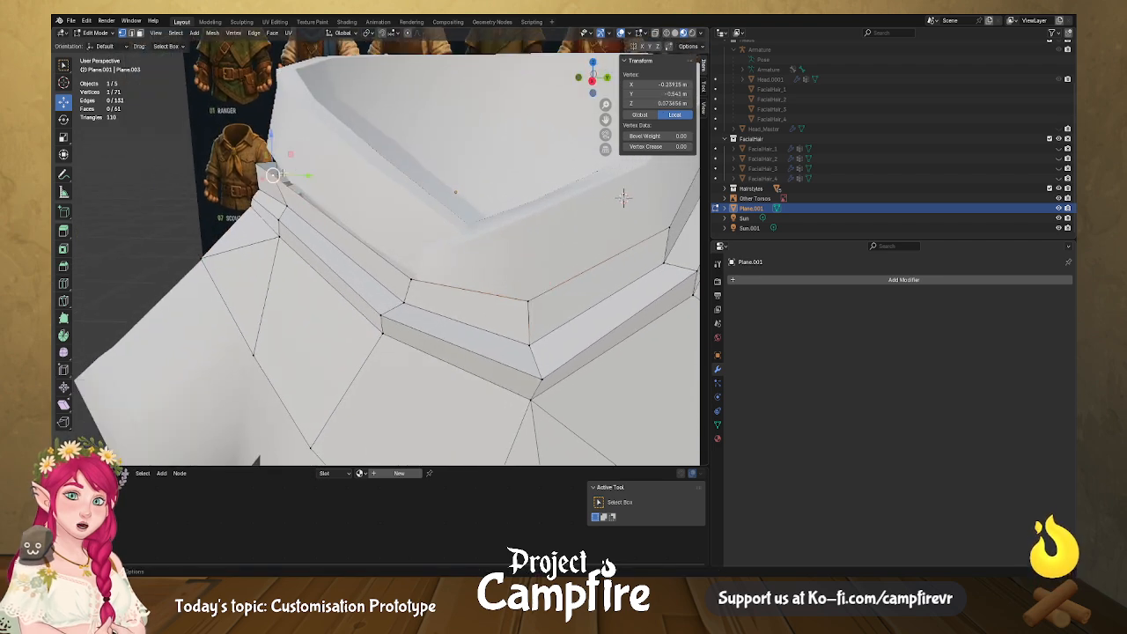
pyautogui.moveTo(308, 175); pyautogui.dragTo(309, 173)
pyautogui.moveTo(308, 173); pyautogui.dragTo(474, 268, button='middle')
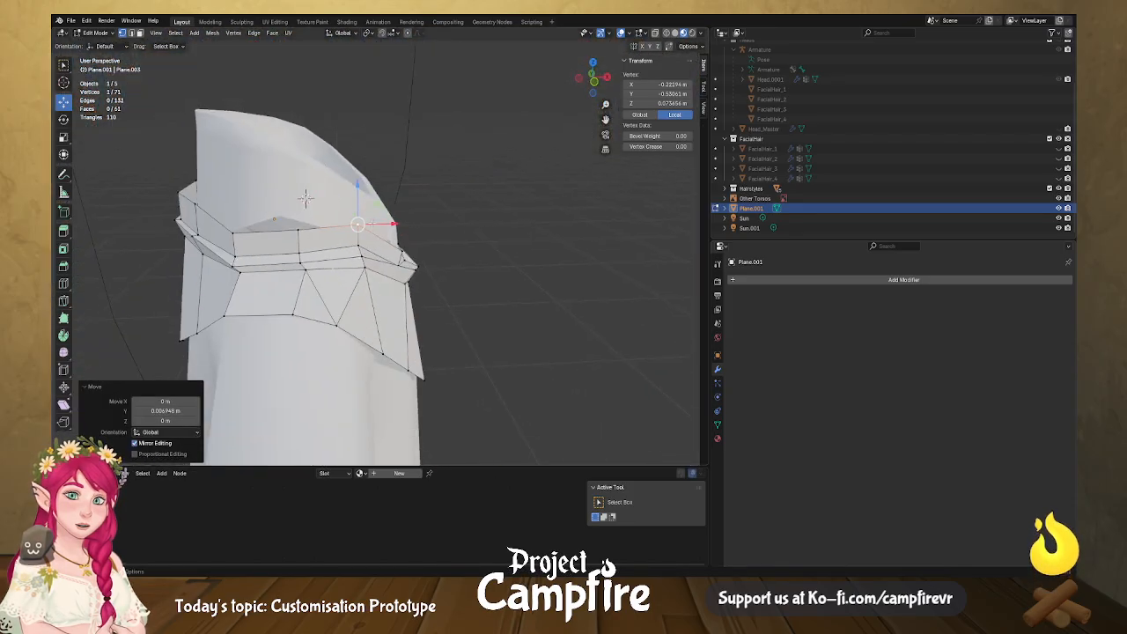
pyautogui.moveTo(387, 227); pyautogui.dragTo(426, 234, button='middle')
pyautogui.moveTo(393, 188); pyautogui.dragTo(395, 195)
# Add the neighbouring rim vertex and move both about 0.006 m inward and 0.002 m down in the YZ plane.
pyautogui.moveTo(434, 244); pyautogui.dragTo(619, 206, button='middle')
pyautogui.keyDown('shift'); pyautogui.click(619, 206); pyautogui.keyUp('shift')
pyautogui.moveTo(413, 173); pyautogui.dragTo(422, 177)
pyautogui.moveTo(448, 187); pyautogui.dragTo(467, 234, button='middle')
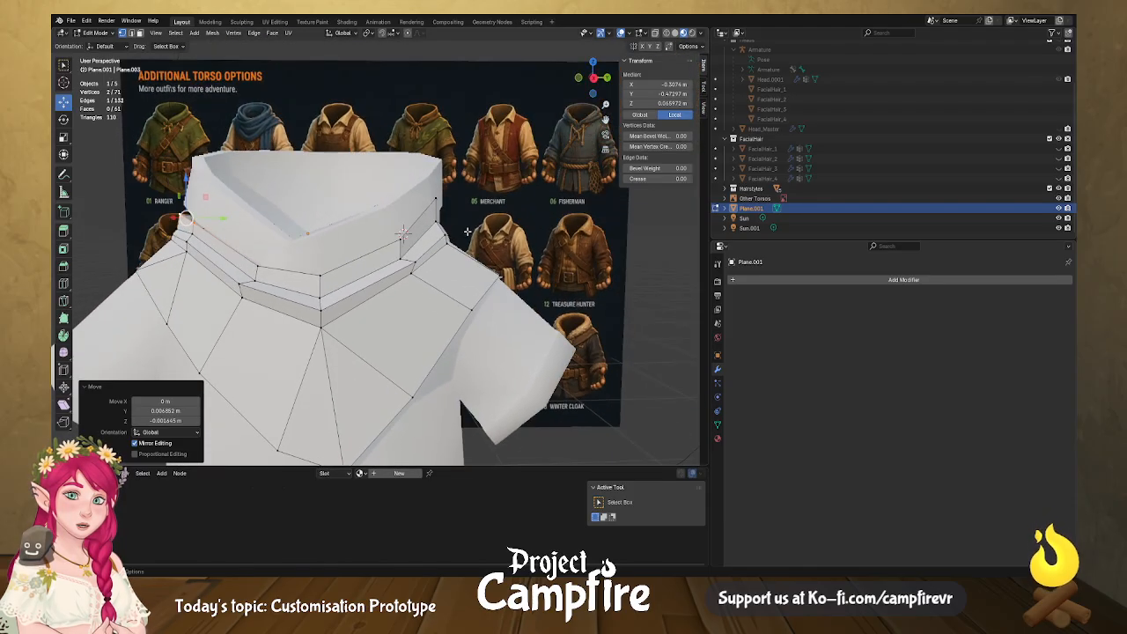
# Select the collar vertices at the pouch-side shoulder, including the top rim, and reposition them against the neck.
pyautogui.scroll(4, 468, 233)
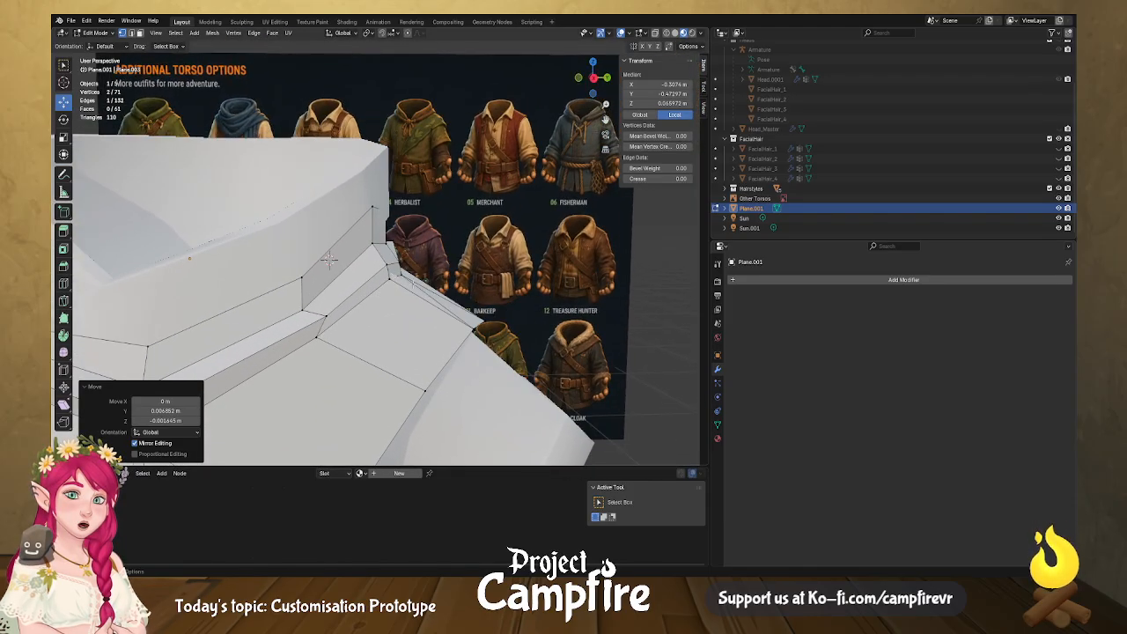
pyautogui.moveTo(414, 283); pyautogui.dragTo(404, 294, button='middle')
pyautogui.click(402, 266)
pyautogui.keyDown('shift'); pyautogui.click(417, 248); pyautogui.keyUp('shift')
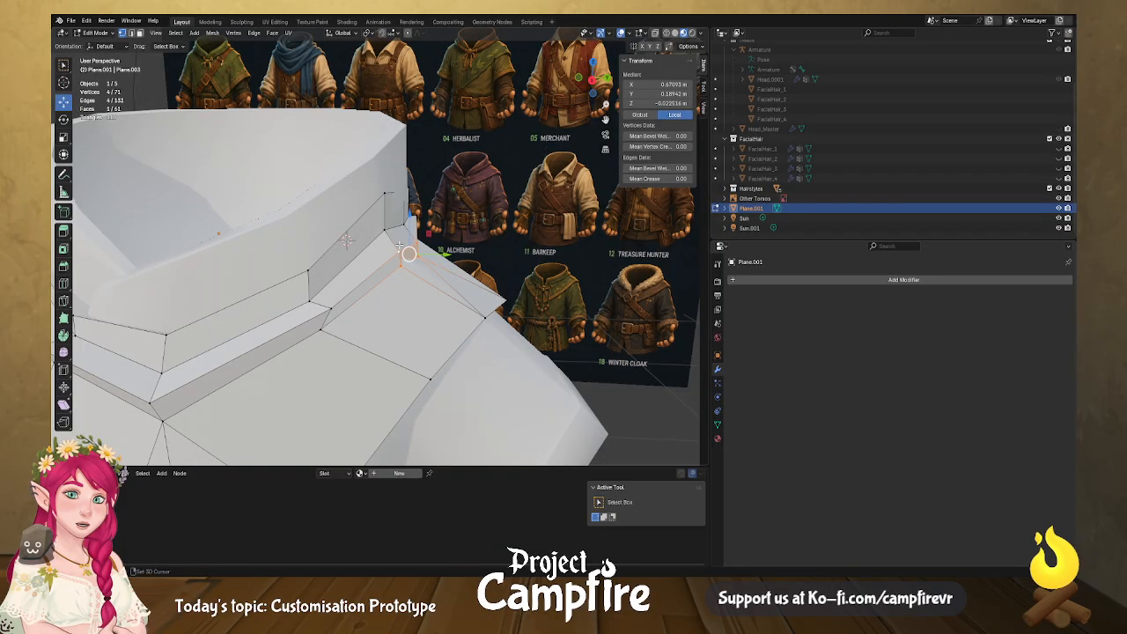
pyautogui.keyDown('shift'); pyautogui.click(384, 195); pyautogui.keyUp('shift')
pyautogui.moveTo(441, 215); pyautogui.dragTo(384, 222, button='middle')
pyautogui.moveTo(493, 255); pyautogui.dragTo(562, 245, button='middle')
pyautogui.moveTo(413, 248); pyautogui.dragTo(399, 213)
# Lower two collar fold vertices at the pouch-side shoulder.
pyautogui.click(385, 250)
pyautogui.keyDown('shift'); pyautogui.click(391, 246); pyautogui.keyUp('shift')
pyautogui.moveTo(418, 262); pyautogui.dragTo(399, 240, button='middle')
pyautogui.moveTo(362, 236); pyautogui.dragTo(362, 251)
pyautogui.moveTo(504, 251); pyautogui.dragTo(355, 255, button='middle')
pyautogui.scroll(-3, 439, 256)
pyautogui.scroll(3, 493, 273)
pyautogui.moveTo(551, 284); pyautogui.dragTo(455, 258, button='middle')
# Lower two lower-edge collar vertices behind the pouch-side shoulder.
pyautogui.click(432, 266)
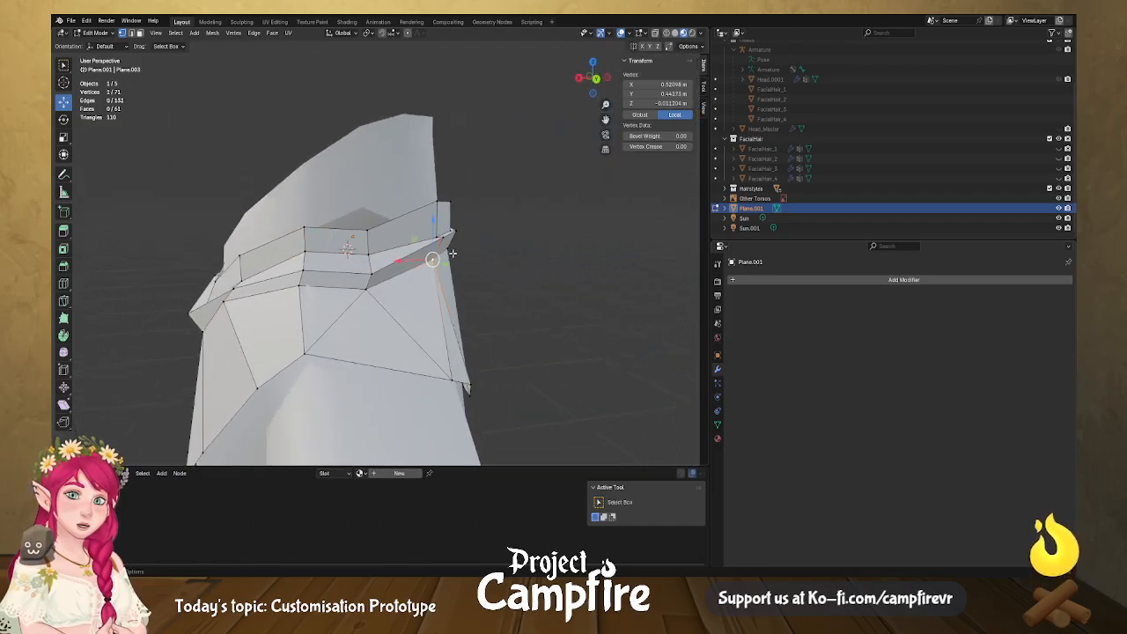
pyautogui.keyDown('shift'); pyautogui.click(448, 253); pyautogui.keyUp('shift')
pyautogui.moveTo(425, 235); pyautogui.dragTo(431, 254)
pyautogui.moveTo(436, 255); pyautogui.dragTo(481, 266, button='middle')
# Lower the back vertex of the collar's lower edge along Z.
pyautogui.click(482, 266)
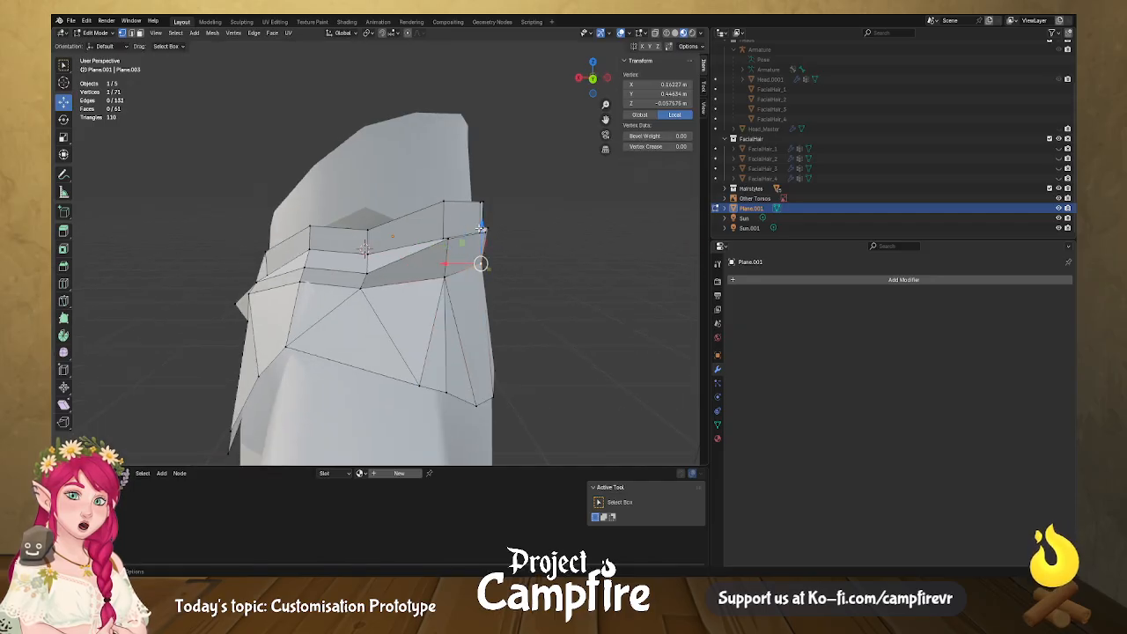
pyautogui.press('g')
pyautogui.press('z')
pyautogui.moveTo(484, 236); pyautogui.dragTo(483, 238)
# Adjust the next vertices of the collar's lower edge across the back, lowering them to continue the drape.
pyautogui.moveTo(484, 239); pyautogui.dragTo(415, 238, button='middle')
pyautogui.click(510, 240)
pyautogui.moveTo(508, 203); pyautogui.dragTo(551, 220)
pyautogui.click(551, 240)
pyautogui.moveTo(551, 222); pyautogui.dragTo(518, 224, button='middle')
pyautogui.click(534, 262)
pyautogui.moveTo(535, 262); pyautogui.dragTo(599, 271, button='middle')
pyautogui.moveTo(448, 251); pyautogui.dragTo(447, 252)
pyautogui.moveTo(447, 252)
pyautogui.mouseDown(button='middle')
pyautogui.moveTo(493, 265)
pyautogui.moveTo(438, 269)
pyautogui.mouseUp(button='middle')
# Move the lower-edge vertex behind the shoulder opposite the pouch about 0.005 m back and 0.010 m down in the XZ plane.
pyautogui.click(516, 255)
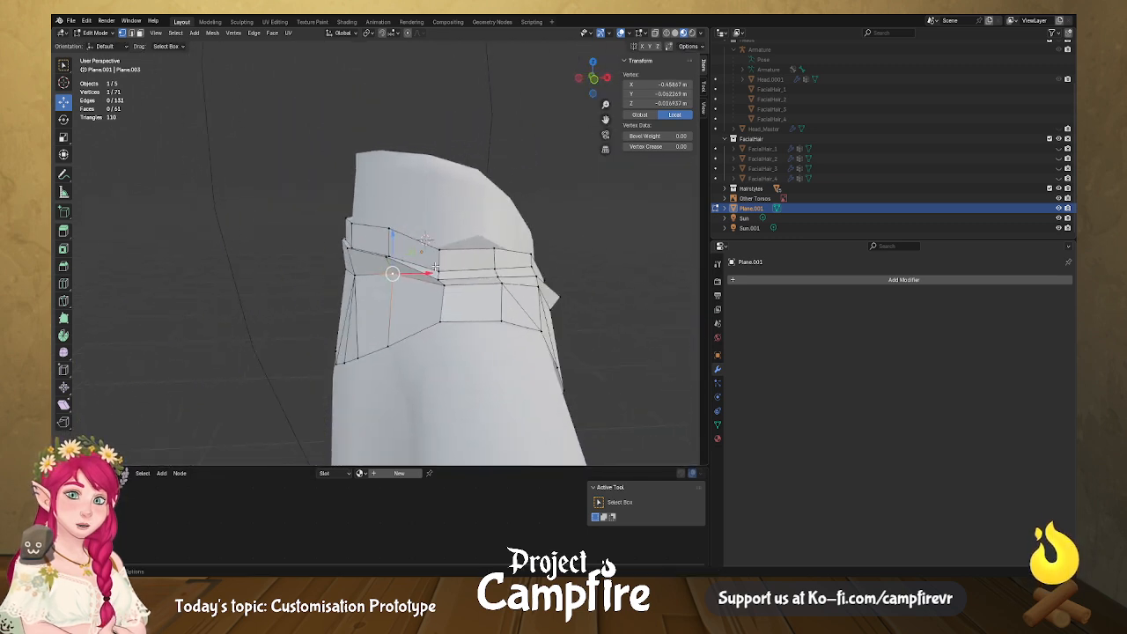
pyautogui.moveTo(413, 253); pyautogui.dragTo(408, 263)
pyautogui.moveTo(408, 262)
pyautogui.mouseDown(button='middle')
pyautogui.moveTo(446, 272)
pyautogui.moveTo(407, 224)
pyautogui.moveTo(415, 281)
pyautogui.mouseUp(button='middle')
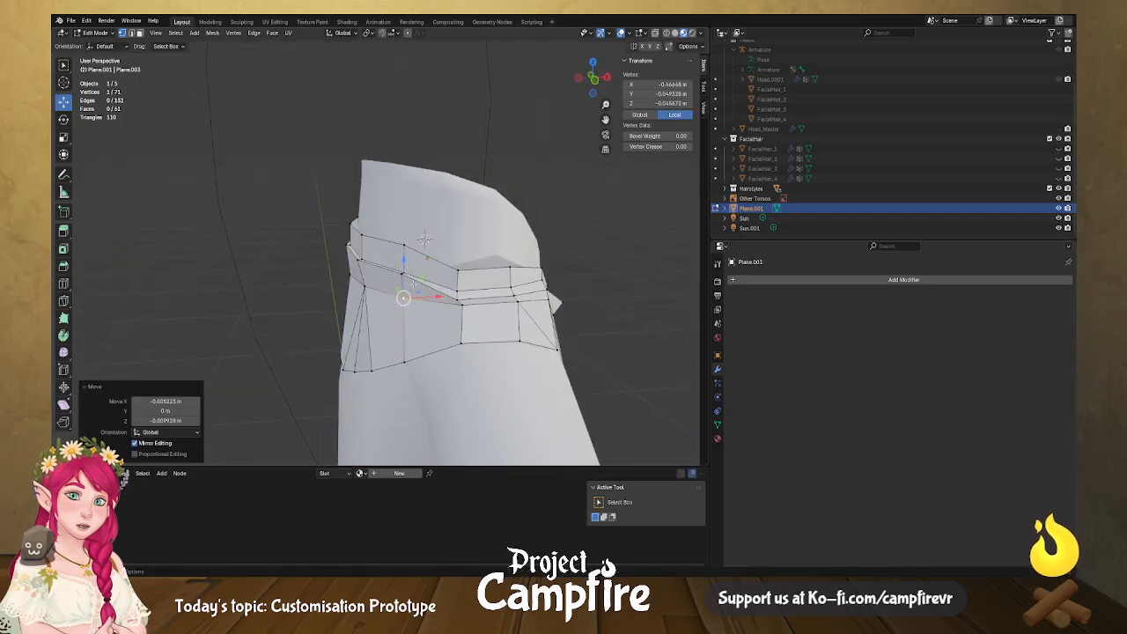
# Move two back vertices of the collar's fold downward to match the lowered edge.
pyautogui.click(358, 262)
pyautogui.keyDown('shift'); pyautogui.click(344, 246); pyautogui.keyUp('shift')
pyautogui.moveTo(369, 229); pyautogui.dragTo(420, 271)
pyautogui.click(401, 273)
pyautogui.moveTo(420, 272); pyautogui.dragTo(520, 269, button='middle')
# Lower two fold vertices at the pouch-side back and shift them about 0.014 m inward along Y.
pyautogui.click(404, 233)
pyautogui.moveTo(280, 239); pyautogui.dragTo(401, 233, button='middle')
pyautogui.keyDown('shift'); pyautogui.click(370, 235); pyautogui.keyUp('shift')
pyautogui.moveTo(379, 211); pyautogui.dragTo(381, 226)
pyautogui.moveTo(467, 248); pyautogui.dragTo(411, 232, button='middle')
pyautogui.moveTo(408, 226); pyautogui.dragTo(403, 227)
pyautogui.moveTo(443, 238); pyautogui.dragTo(338, 239, button='middle')
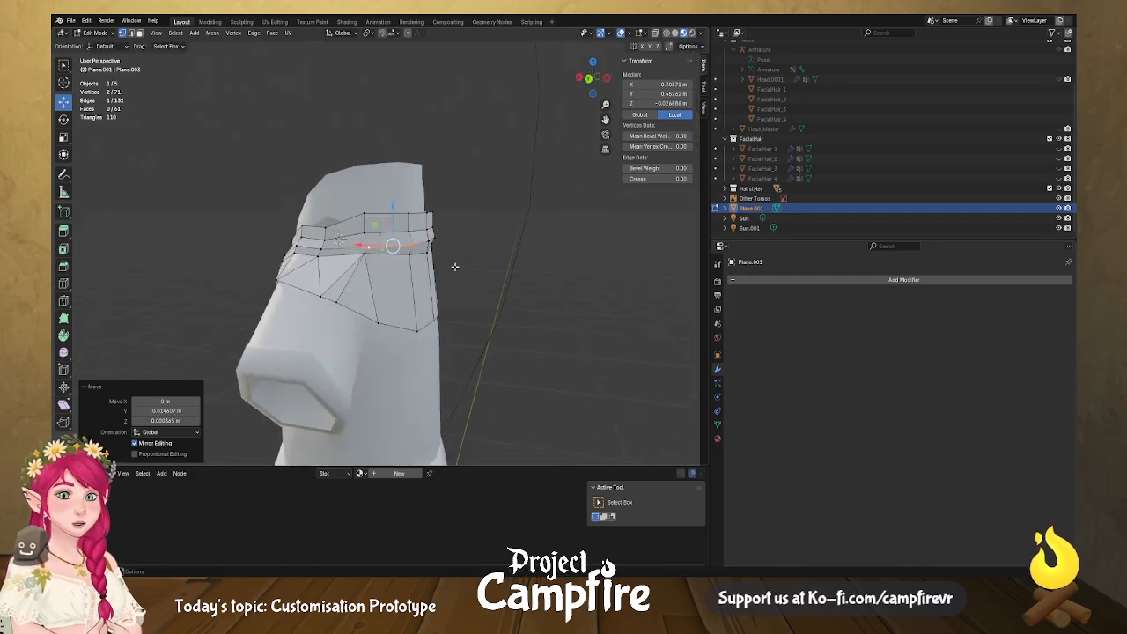
# Select five middle-fold vertices around the back of the collar and move them about 0.014 m down in the XZ plane.
pyautogui.moveTo(475, 280); pyautogui.dragTo(451, 266, button='middle')
pyautogui.click(429, 232)
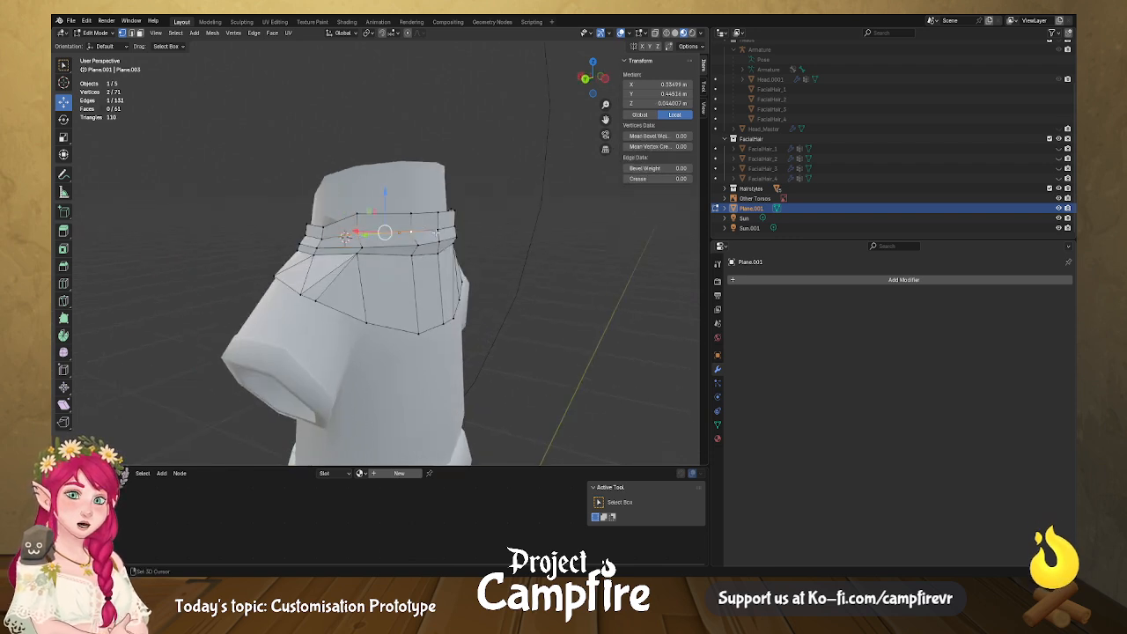
pyautogui.moveTo(454, 227); pyautogui.dragTo(404, 241, button='middle')
pyautogui.keyDown('shift'); pyautogui.click(543, 245); pyautogui.keyUp('shift')
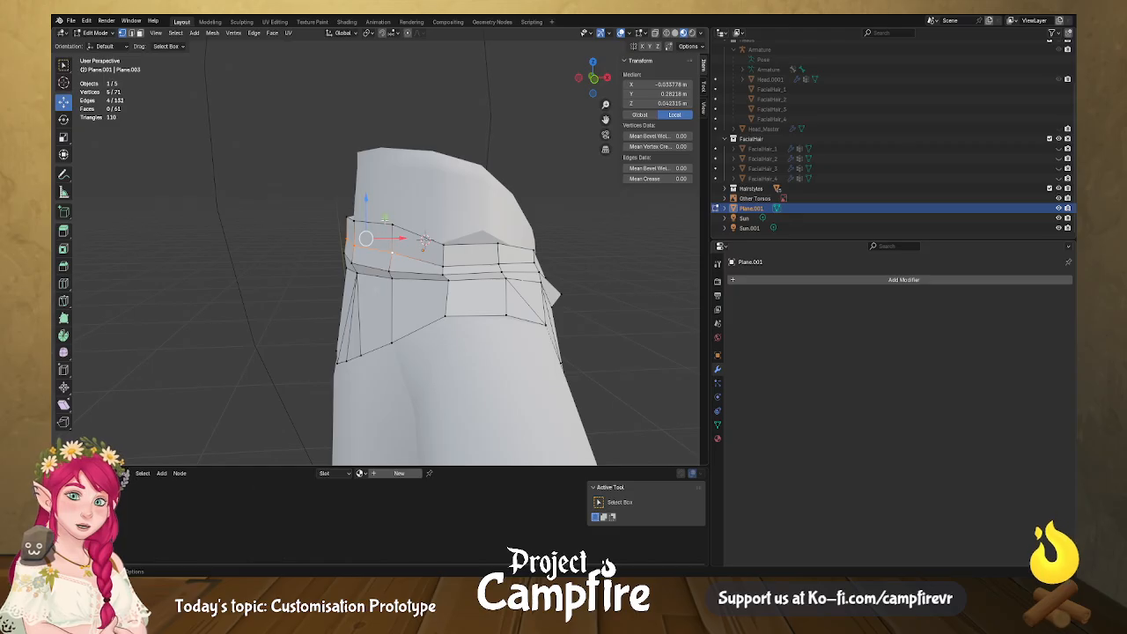
pyautogui.press('g')
pyautogui.press('z')
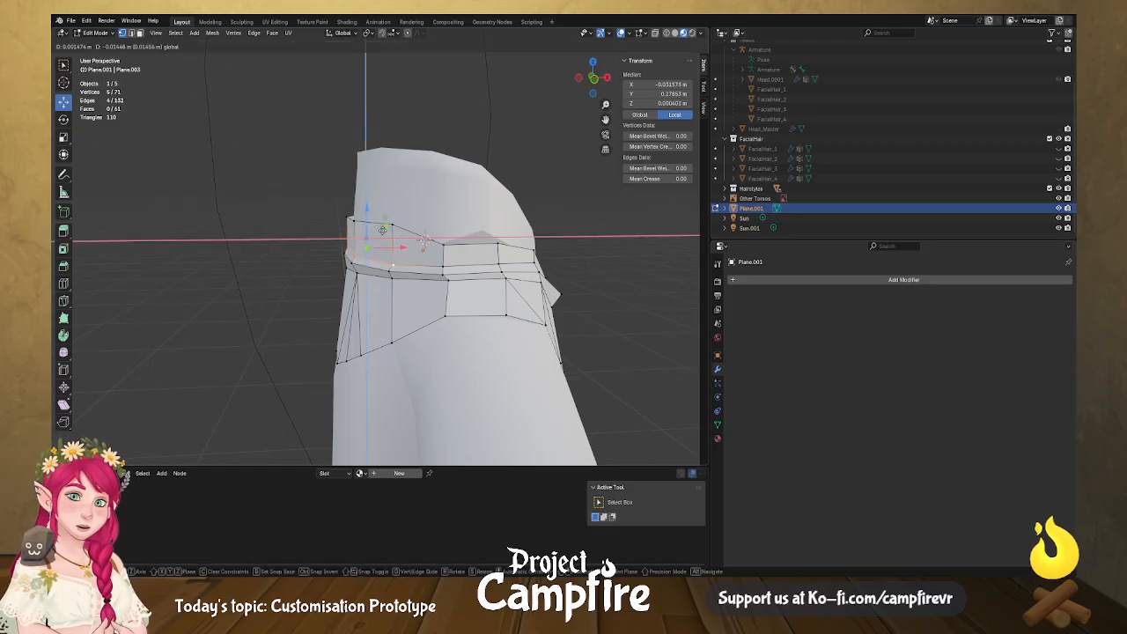
pyautogui.click(383, 229)
pyautogui.click(399, 226)
pyautogui.keyDown('shift'); pyautogui.click(359, 223); pyautogui.keyUp('shift')
pyautogui.keyDown('shift'); pyautogui.click(346, 216); pyautogui.keyUp('shift')
pyautogui.moveTo(346, 218); pyautogui.dragTo(498, 226, button='middle')
pyautogui.keyDown('shift'); pyautogui.click(351, 216); pyautogui.keyUp('shift')
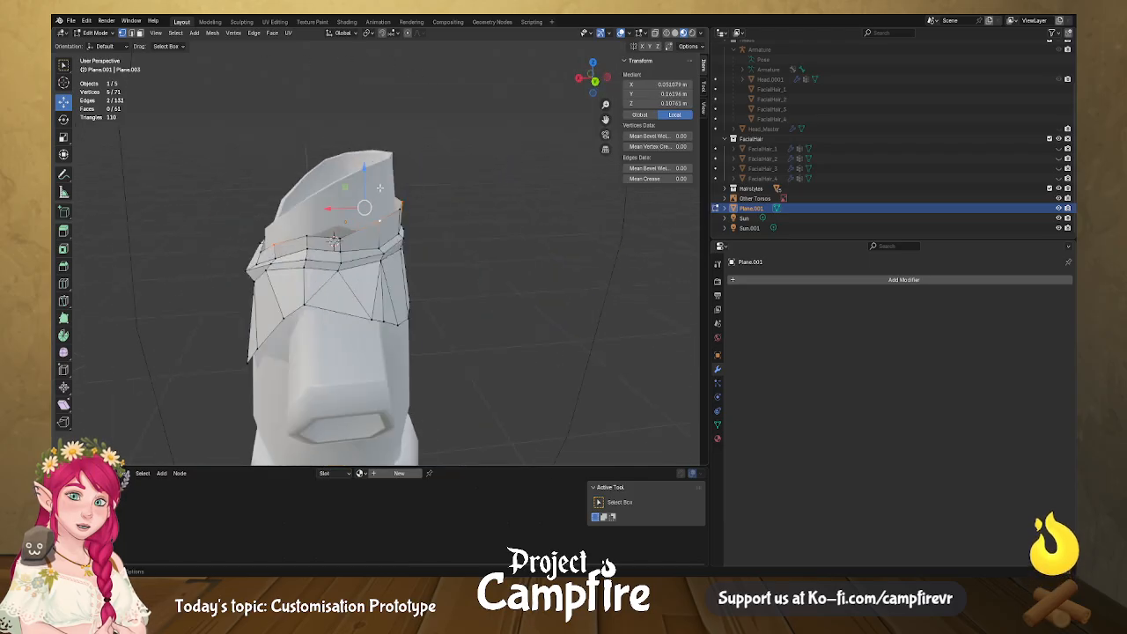
pyautogui.click(274, 245)
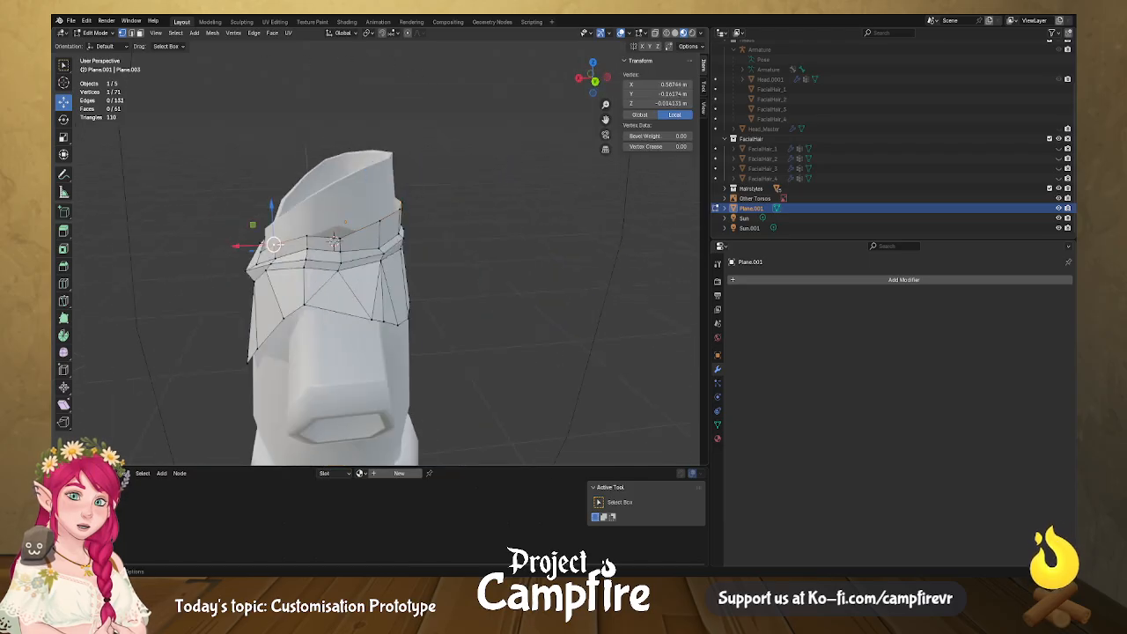
pyautogui.press('g')
# Select the top-rim vertices around the back of the collar and lower them closer to the fold below.
pyautogui.click(402, 205)
pyautogui.keyDown('shift'); pyautogui.click(402, 205); pyautogui.keyUp('shift')
pyautogui.keyDown('shift'); pyautogui.click(401, 210); pyautogui.keyUp('shift')
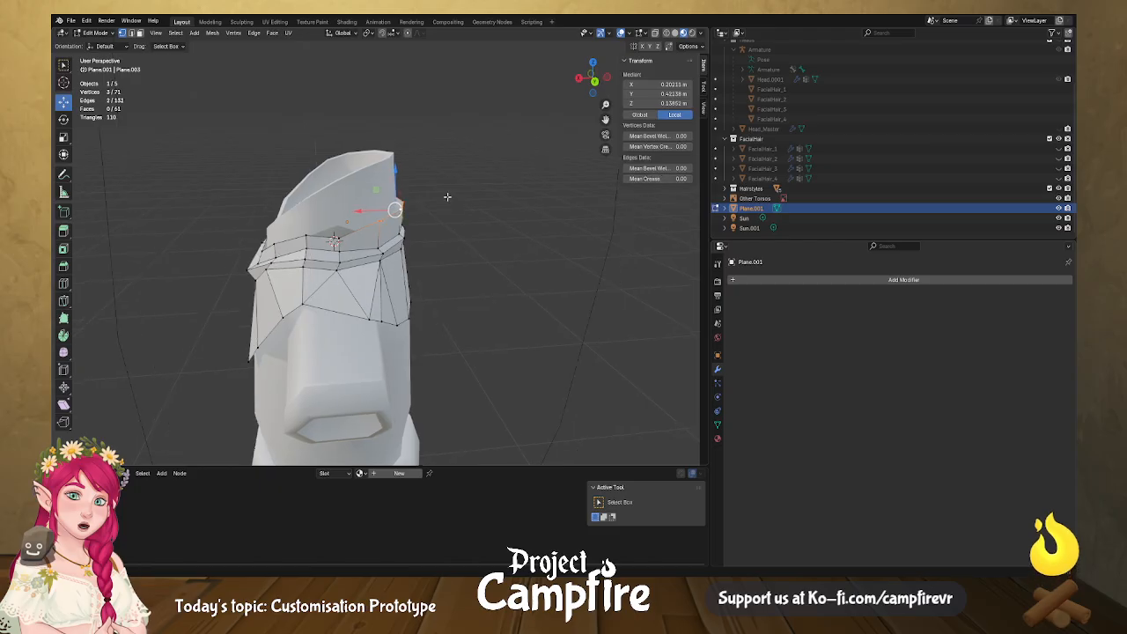
pyautogui.moveTo(449, 197); pyautogui.dragTo(365, 202, button='middle')
pyautogui.keyDown('shift'); pyautogui.click(527, 208); pyautogui.keyUp('shift')
pyautogui.moveTo(527, 207); pyautogui.dragTo(431, 208, button='middle')
pyautogui.moveTo(409, 181); pyautogui.dragTo(410, 199)
pyautogui.moveTo(410, 198); pyautogui.dragTo(410, 212, button='middle')
pyautogui.moveTo(404, 221); pyautogui.dragTo(406, 219)
pyautogui.moveTo(407, 218); pyautogui.dragTo(412, 230, button='middle')
# Move the back-centre collar vertex about 0.004 m backward along X and the shoulder rim vertex opposite the pouch slightly inward.
pyautogui.click(381, 251)
pyautogui.moveTo(414, 244); pyautogui.dragTo(410, 245)
pyautogui.moveTo(410, 245); pyautogui.dragTo(526, 228, button='middle')
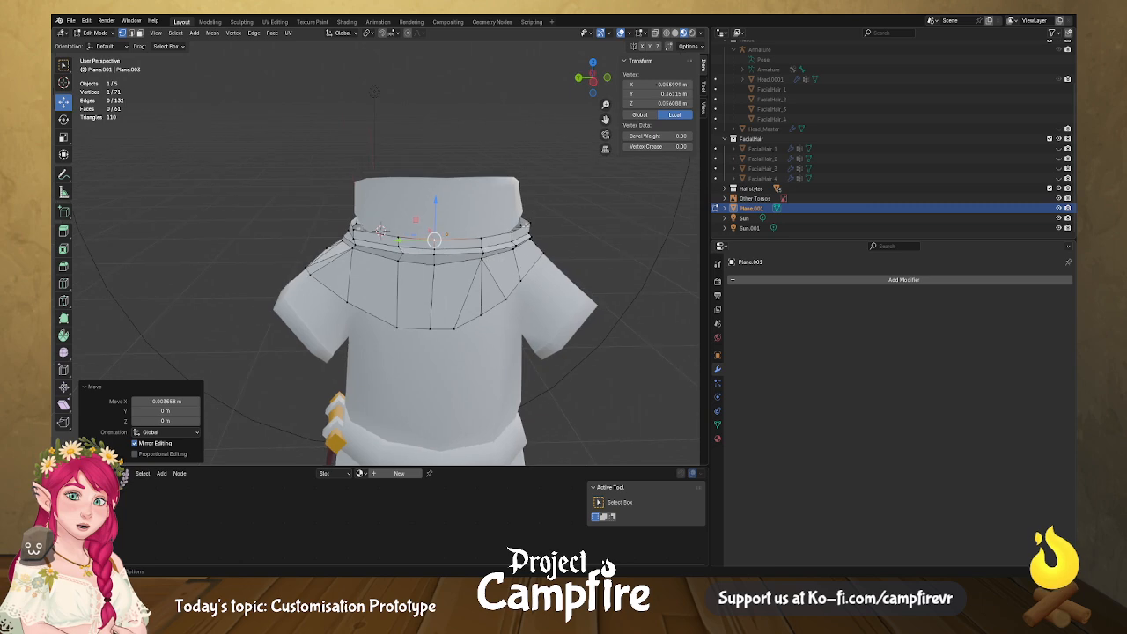
pyautogui.click(529, 223)
pyautogui.moveTo(529, 223); pyautogui.dragTo(524, 222)
pyautogui.moveTo(525, 222); pyautogui.dragTo(360, 228, button='middle')
# Switch to editing the Torso_Nomad mesh and lower the pouch-side vertex at the neck base along Z.
pyautogui.press('Tab')
pyautogui.click(387, 225)
pyautogui.press('Tab')
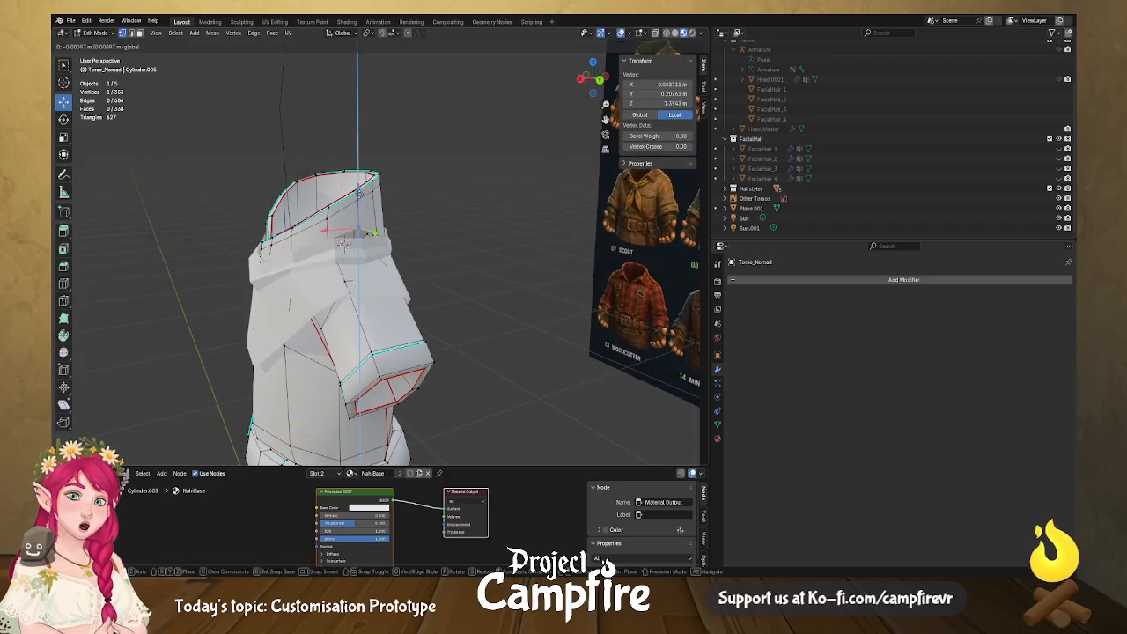
pyautogui.click(377, 232)
pyautogui.moveTo(377, 200); pyautogui.dragTo(377, 208)
pyautogui.moveTo(377, 208); pyautogui.dragTo(427, 223, button='middle')
# Lower the neck-base vertex opposite the pouch about 0.025 m along Z.
pyautogui.click(334, 209)
pyautogui.press('g')
pyautogui.press('z')
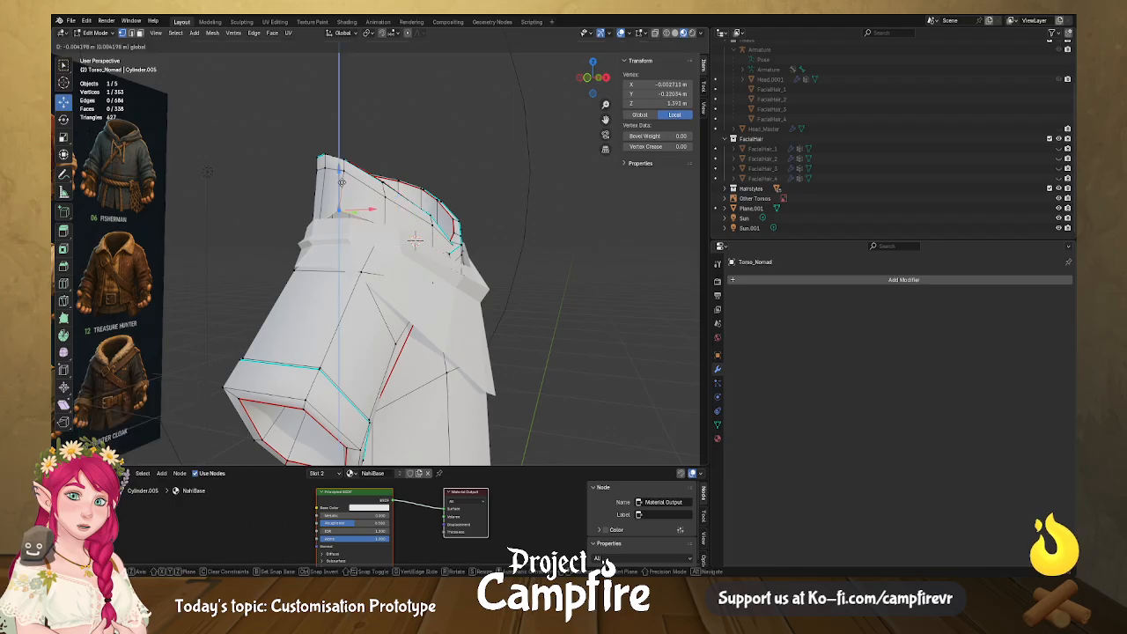
pyautogui.click(344, 193)
pyautogui.moveTo(344, 192); pyautogui.dragTo(426, 263, button='middle')
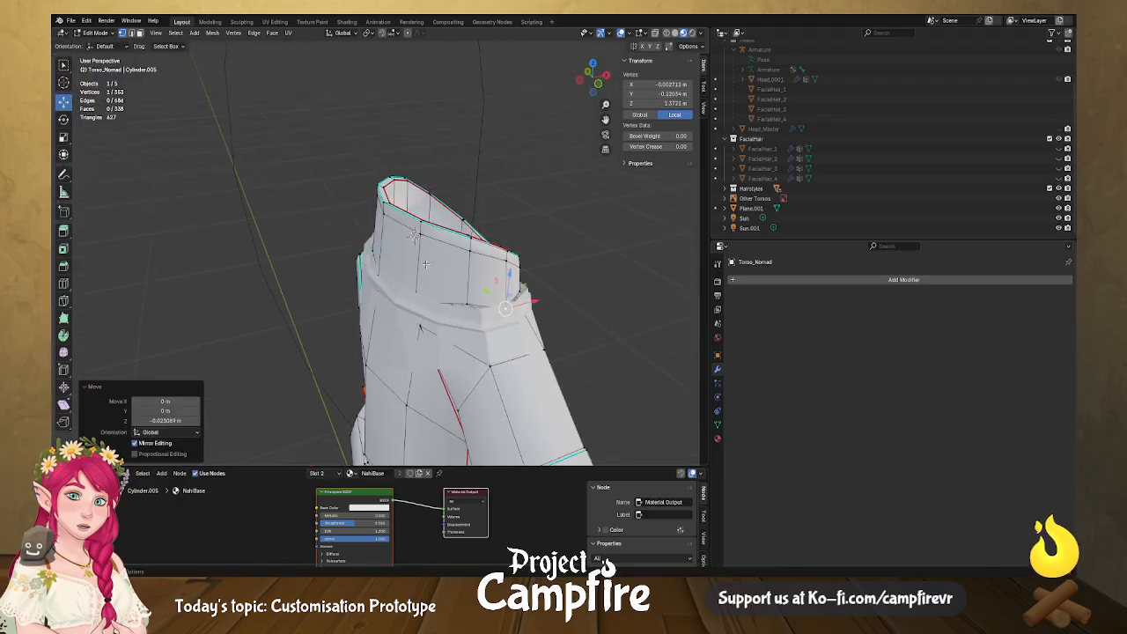
# Lower the neighbouring neck-base vertex at the back of the torso along Z.
pyautogui.click(467, 305)
pyautogui.moveTo(469, 266); pyautogui.dragTo(468, 277)
pyautogui.moveTo(468, 278); pyautogui.dragTo(519, 321, button='middle')
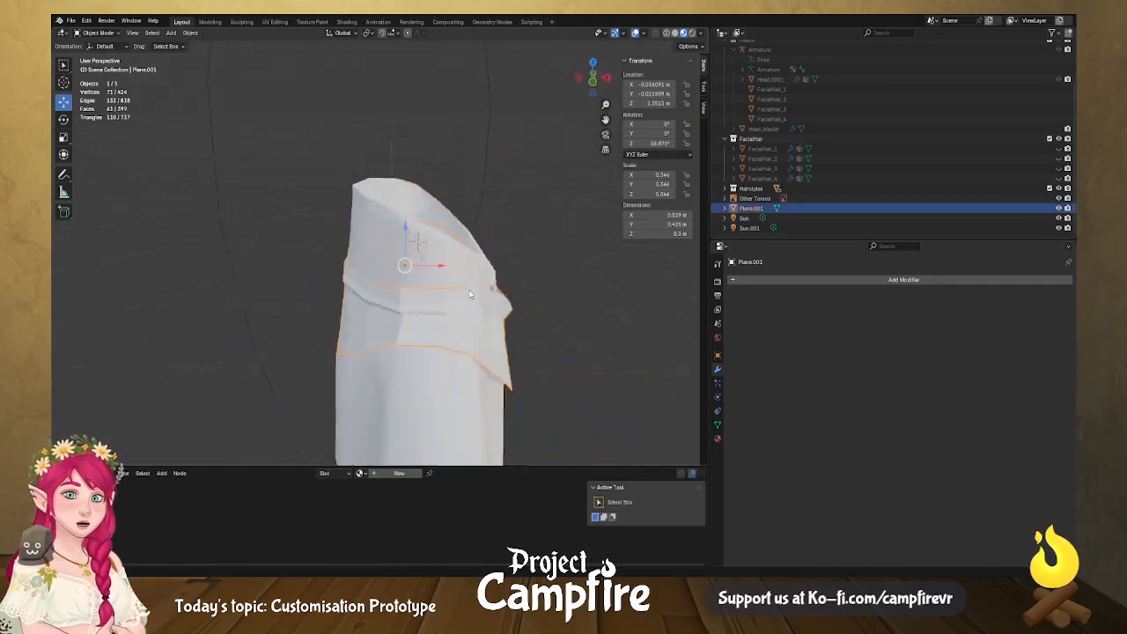
# Extrude the shawl collar's entire top-rim edge loop inward, scaling it to about 0.86.
pyautogui.moveTo(405, 291); pyautogui.dragTo(359, 288, button='middle')
pyautogui.keyDown('alt'); pyautogui.click(391, 298); pyautogui.keyUp('alt')
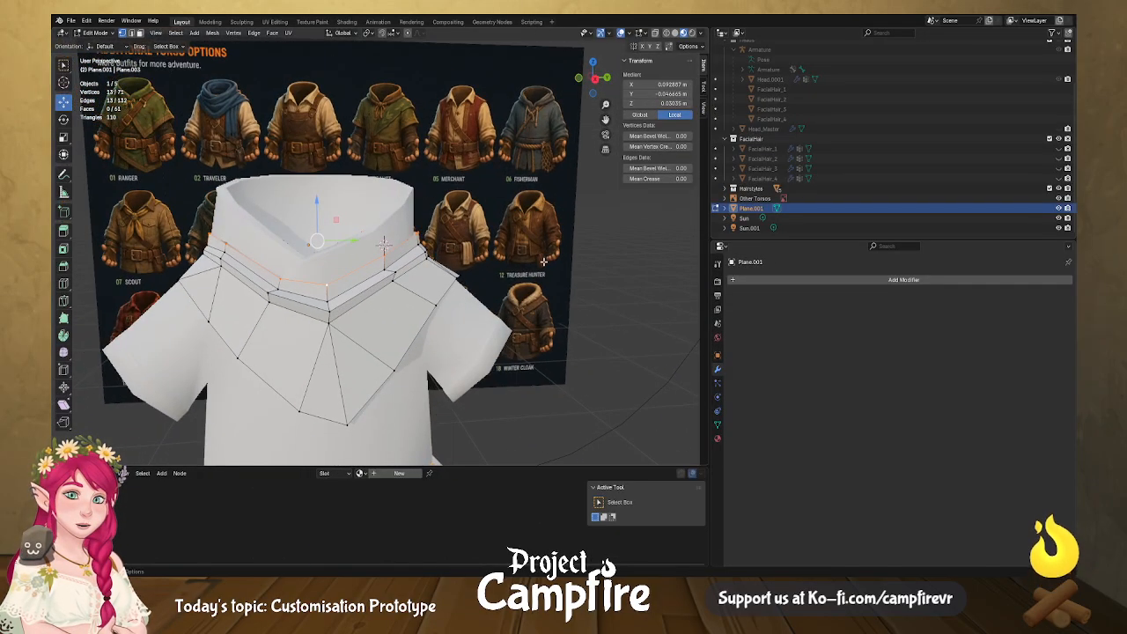
pyautogui.press('e')
pyautogui.press('s')
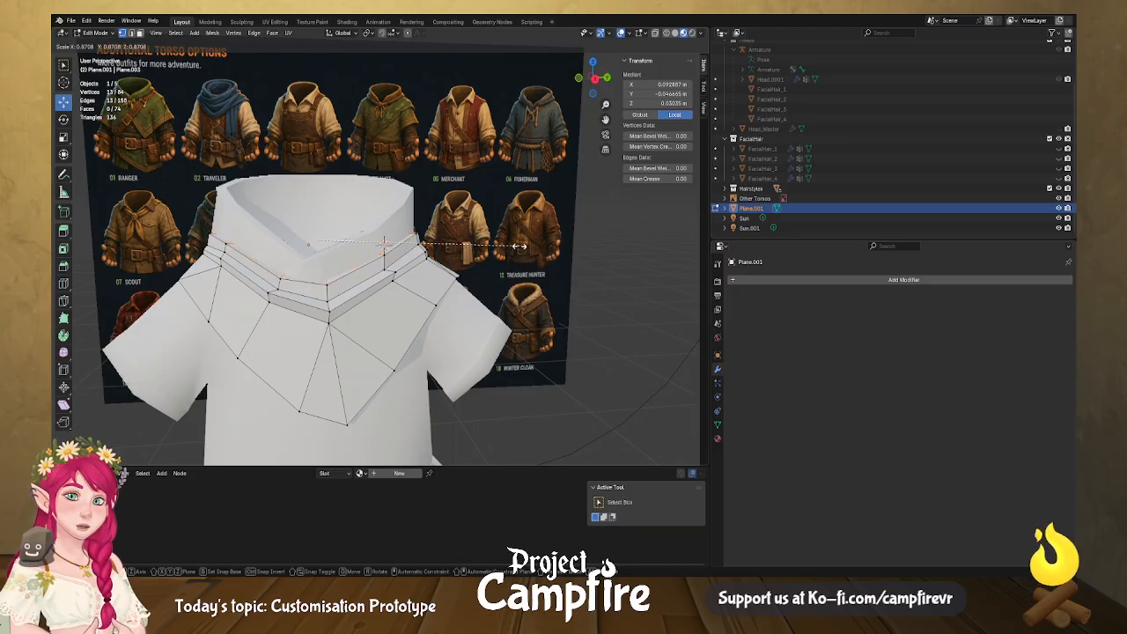
pyautogui.click(518, 246)
# Raise the extruded inner rim loop along Z inside the collar.
pyautogui.press('g')
pyautogui.press('z')
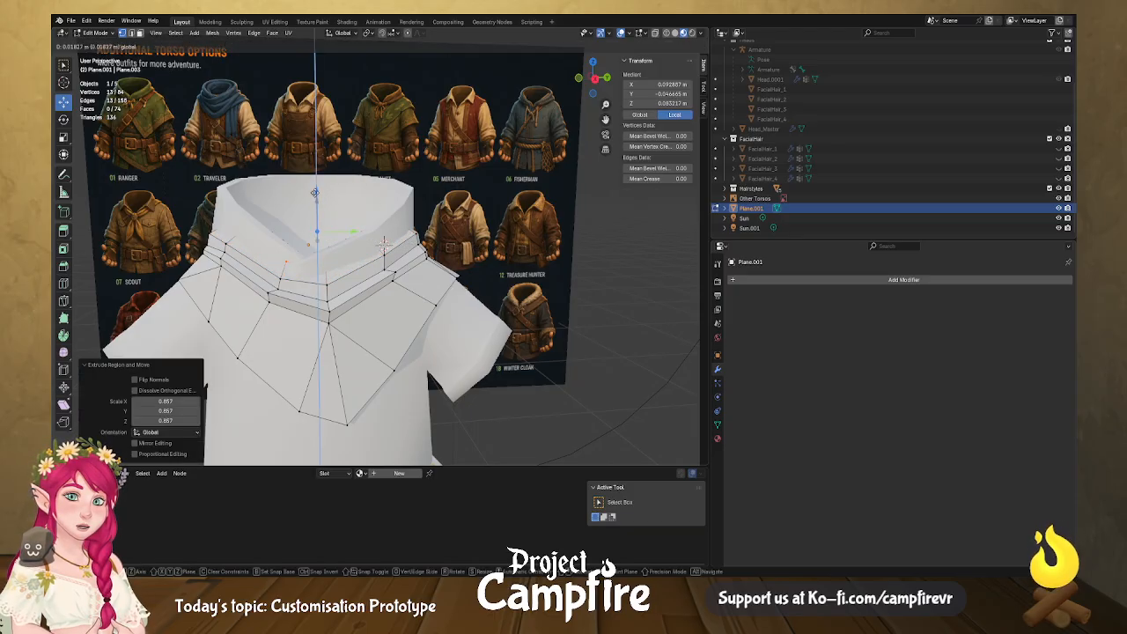
pyautogui.click(314, 198)
pyautogui.moveTo(314, 198); pyautogui.dragTo(345, 296, button='middle')
# Apply smooth shading to the shawl object.
pyautogui.press('Tab')
pyautogui.rightClick(304, 276)
pyautogui.click(305, 286)
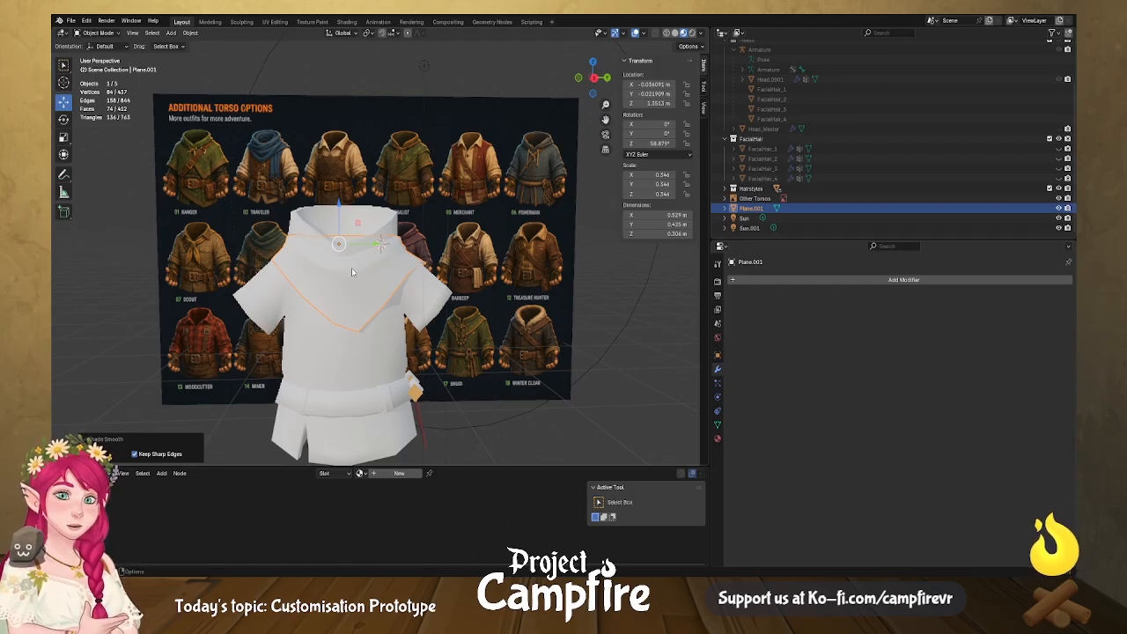
# Move two front vertices of the collar's lower edge forward and down in the XZ plane.
pyautogui.press('Tab')
pyautogui.scroll(5, 351, 271)
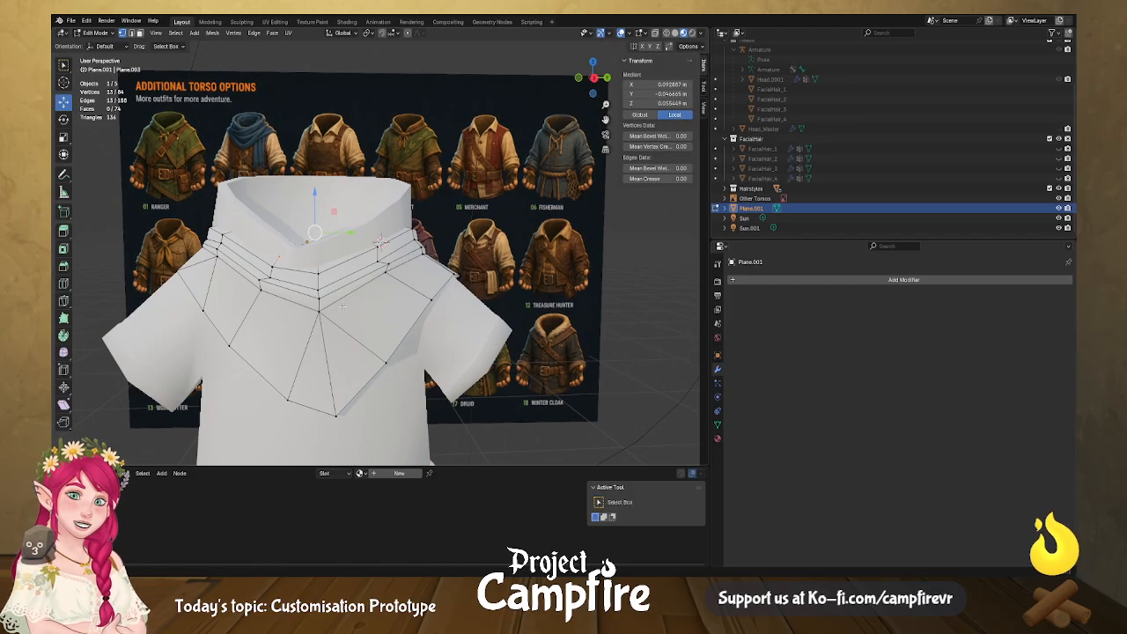
pyautogui.click(240, 294)
pyautogui.keyDown('shift'); pyautogui.click(293, 317); pyautogui.keyUp('shift')
pyautogui.moveTo(292, 317); pyautogui.dragTo(251, 278, button='middle')
pyautogui.moveTo(363, 238); pyautogui.dragTo(347, 240, button='middle')
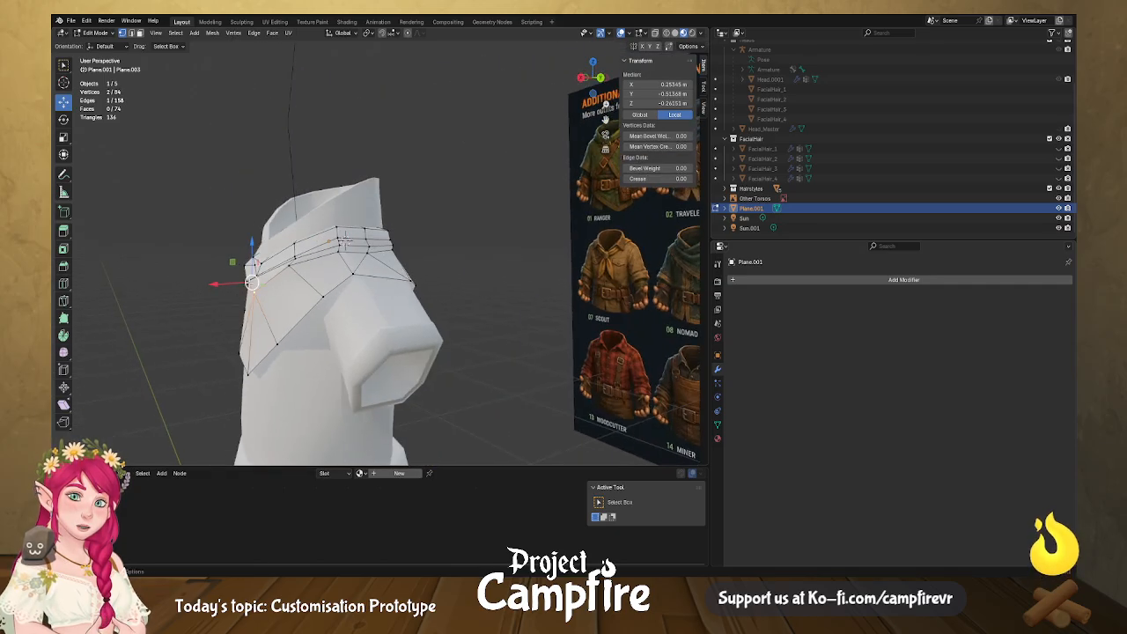
pyautogui.moveTo(235, 261); pyautogui.dragTo(227, 275)
pyautogui.moveTo(227, 276); pyautogui.dragTo(278, 298, button='middle')
pyautogui.moveTo(209, 323); pyautogui.dragTo(213, 321)
# Move the two front fold vertices just above forward and down in the XZ plane.
pyautogui.click(226, 272)
pyautogui.keyDown('shift'); pyautogui.click(253, 297); pyautogui.keyUp('shift')
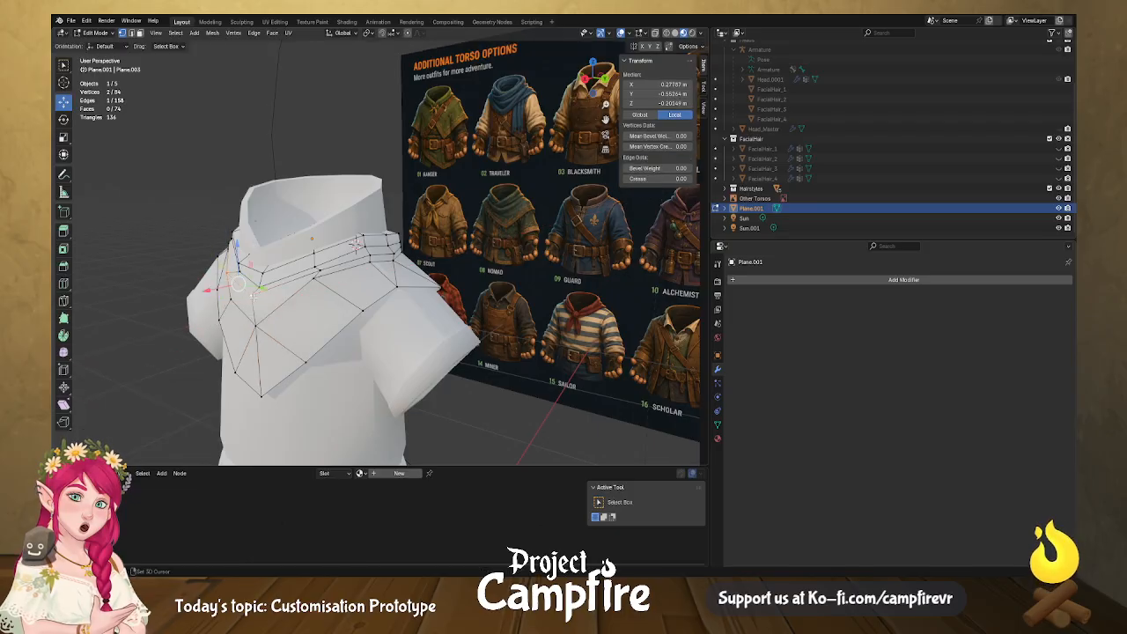
pyautogui.moveTo(222, 264); pyautogui.dragTo(219, 278)
# Lower the adjacent front collar vertex to continue the fold's sag.
pyautogui.moveTo(324, 276); pyautogui.dragTo(344, 246, button='middle')
pyautogui.click(308, 275)
pyautogui.moveTo(268, 258)
pyautogui.mouseDown()
pyautogui.moveTo(260, 270)
pyautogui.moveTo(270, 270)
pyautogui.mouseUp()
pyautogui.click(292, 269)
pyautogui.moveTo(271, 270); pyautogui.dragTo(477, 267, button='middle')
pyautogui.moveTo(493, 315); pyautogui.dragTo(452, 273, button='middle')
# Move the fold vertex at the shoulder opposite the pouch within the XZ plane.
pyautogui.click(447, 307)
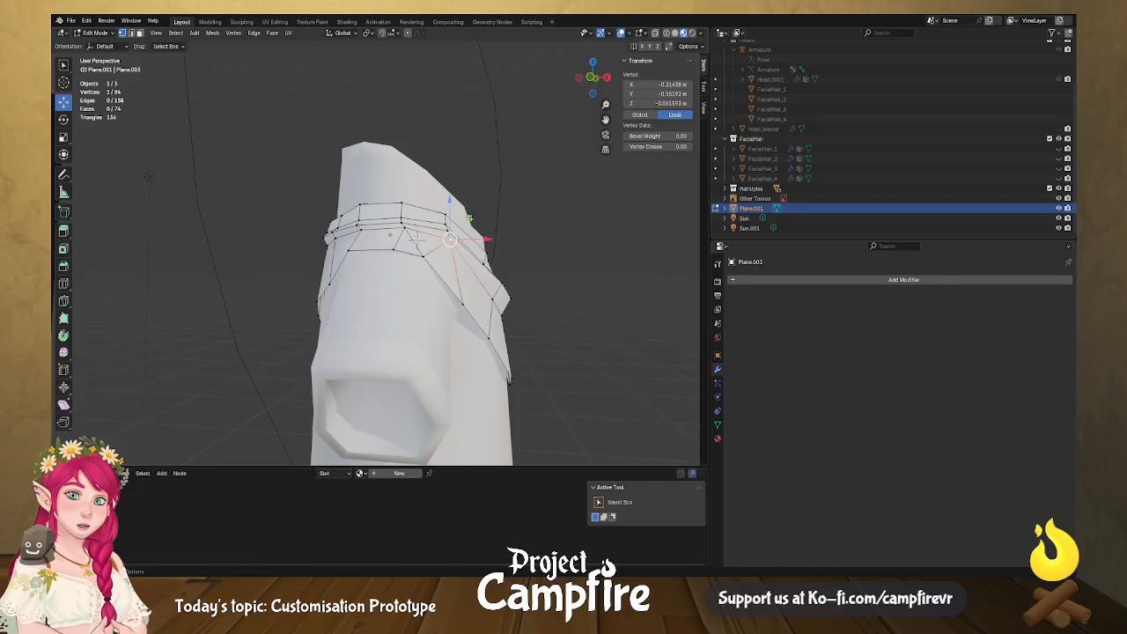
pyautogui.press('g')
pyautogui.hotkey('shift', 'y')
pyautogui.click(482, 251)
pyautogui.moveTo(482, 251); pyautogui.dragTo(473, 280, button='middle')
# Select three front vertices of the collar's middle fold and move them about 0.021 m down along Z.
pyautogui.keyDown('shift'); pyautogui.click(455, 287); pyautogui.keyUp('shift')
pyautogui.keyDown('shift'); pyautogui.click(427, 273); pyautogui.keyUp('shift')
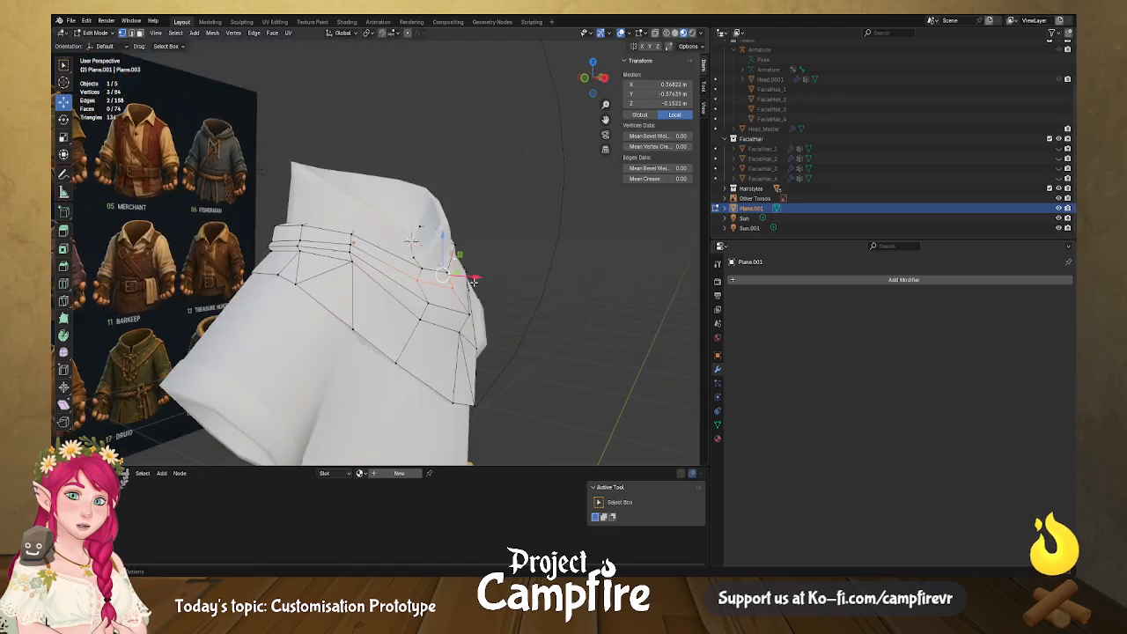
pyautogui.press('g')
pyautogui.press('z')
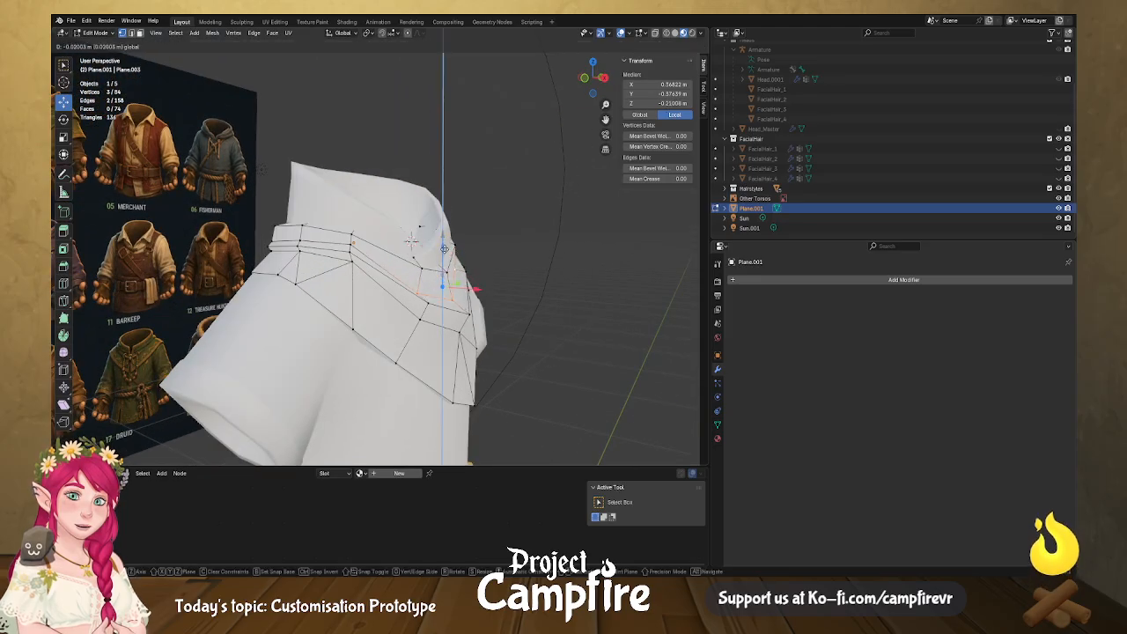
pyautogui.click(412, 240)
pyautogui.moveTo(411, 239); pyautogui.dragTo(386, 239, button='middle')
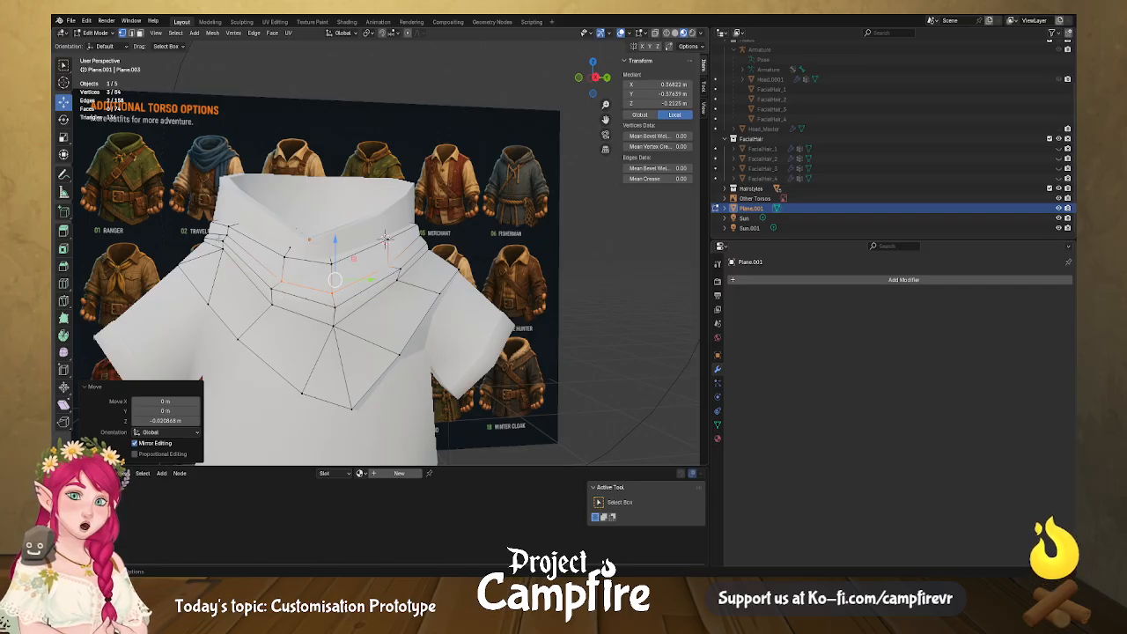
# Mark the edges along the upper and lower borders of the collar's front fold as sharp.
pyautogui.moveTo(385, 238)
pyautogui.mouseDown(button='middle')
pyautogui.moveTo(415, 240)
pyautogui.moveTo(404, 239)
pyautogui.mouseUp(button='middle')
pyautogui.click(414, 239)
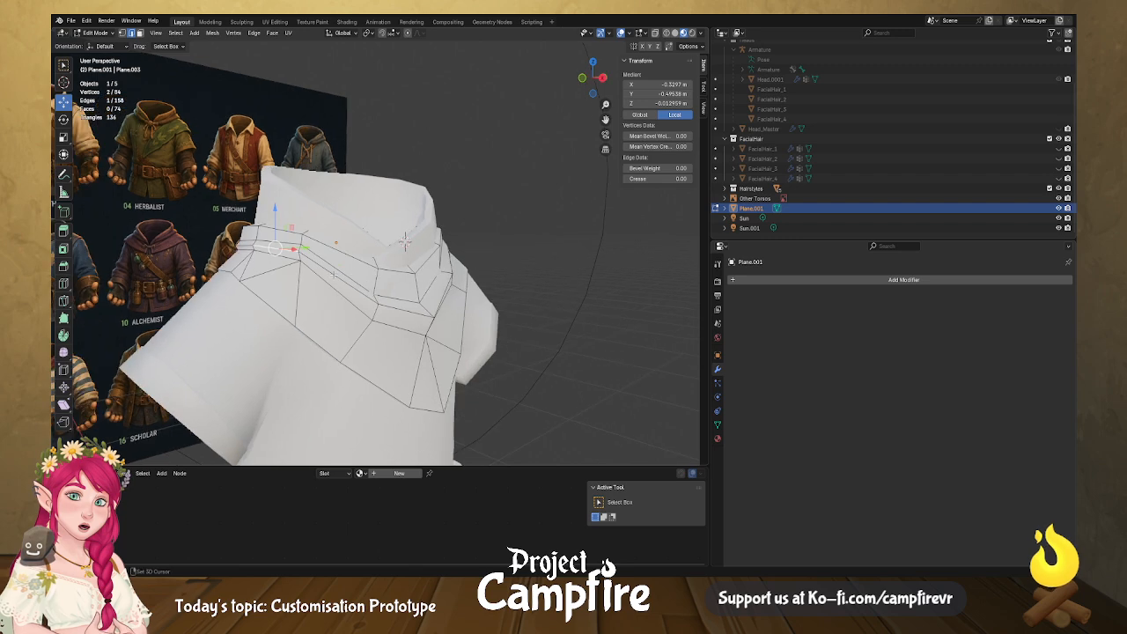
pyautogui.keyDown('shift'); pyautogui.click(394, 313); pyautogui.keyUp('shift')
pyautogui.keyDown('shift'); pyautogui.click(445, 297); pyautogui.keyUp('shift')
pyautogui.moveTo(445, 296); pyautogui.dragTo(382, 270, button='middle')
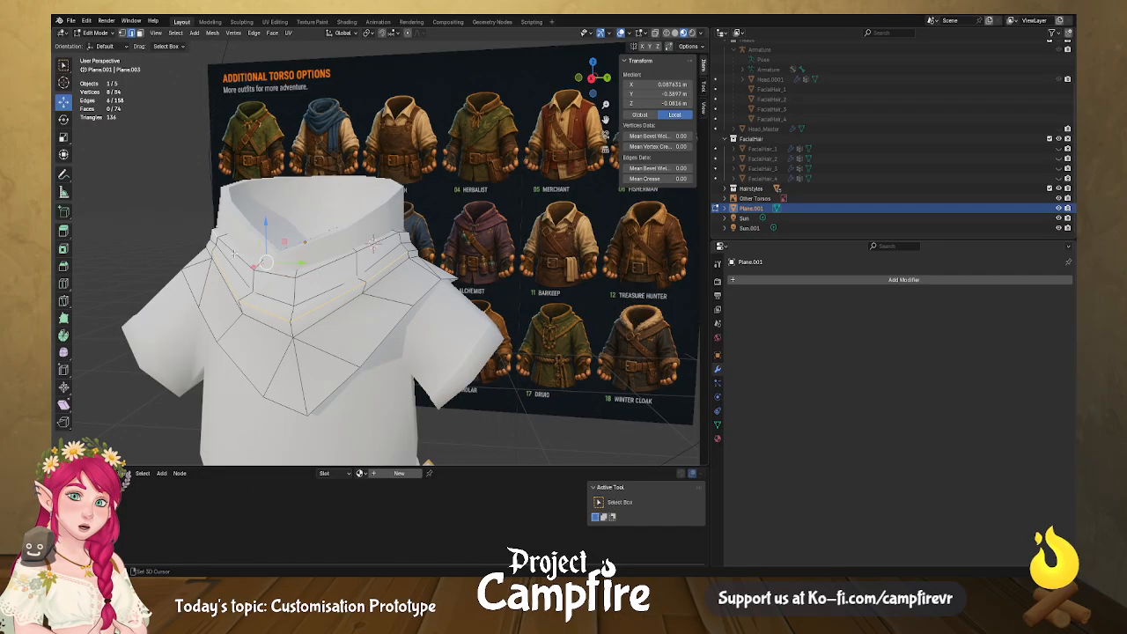
pyautogui.keyDown('shift'); pyautogui.click(277, 273); pyautogui.keyUp('shift')
pyautogui.keyDown('shift'); pyautogui.click(334, 262); pyautogui.keyUp('shift')
pyautogui.keyDown('shift'); pyautogui.click(377, 243); pyautogui.keyUp('shift')
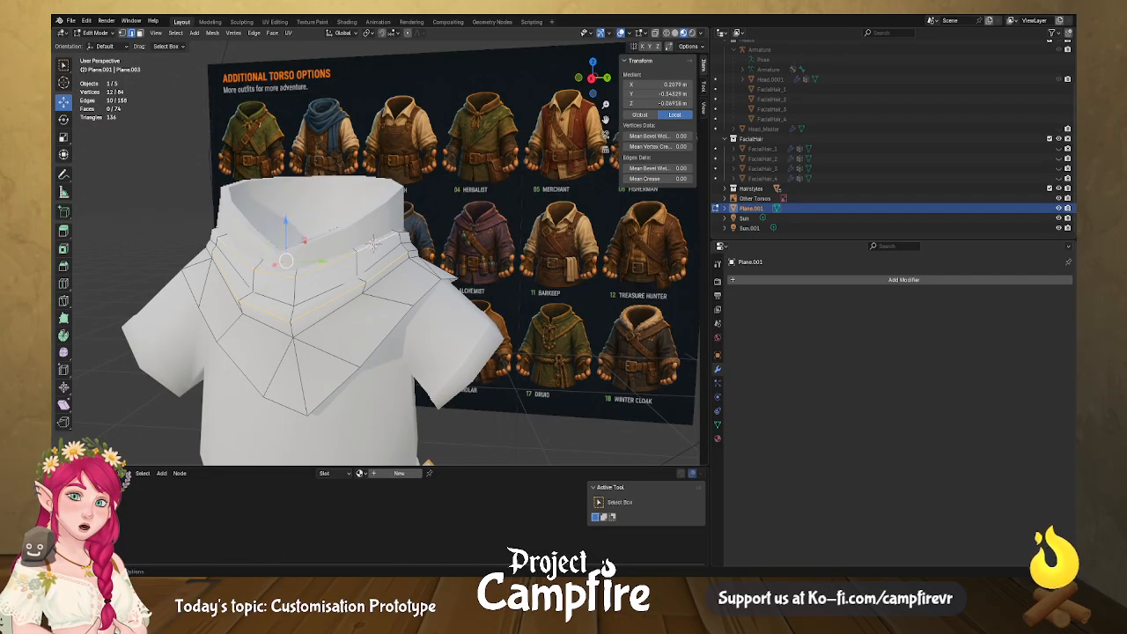
pyautogui.moveTo(374, 243); pyautogui.dragTo(375, 253, button='middle')
pyautogui.hotkey('ctrl', 'e')
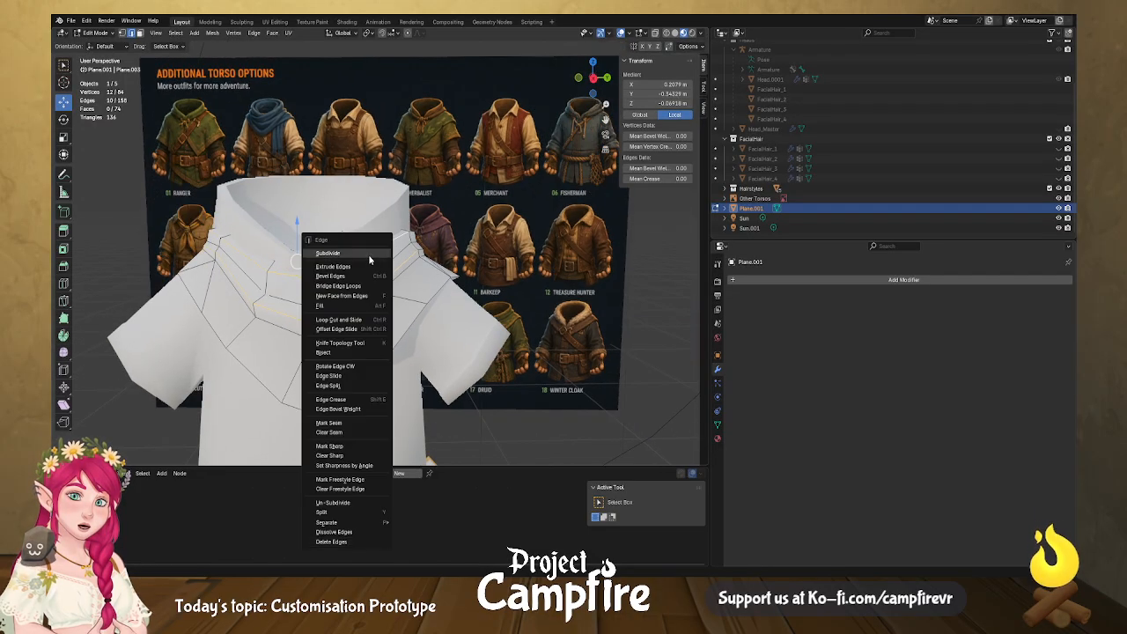
pyautogui.click(367, 447)
pyautogui.press('Tab')
pyautogui.moveTo(366, 380); pyautogui.dragTo(277, 296, button='middle')
# Move the front edge of the collar fold slightly along the X axis.
pyautogui.press('Tab')
pyautogui.click(276, 293)
pyautogui.moveTo(383, 245); pyautogui.dragTo(367, 243, button='middle')
pyautogui.press('g')
pyautogui.press('x')
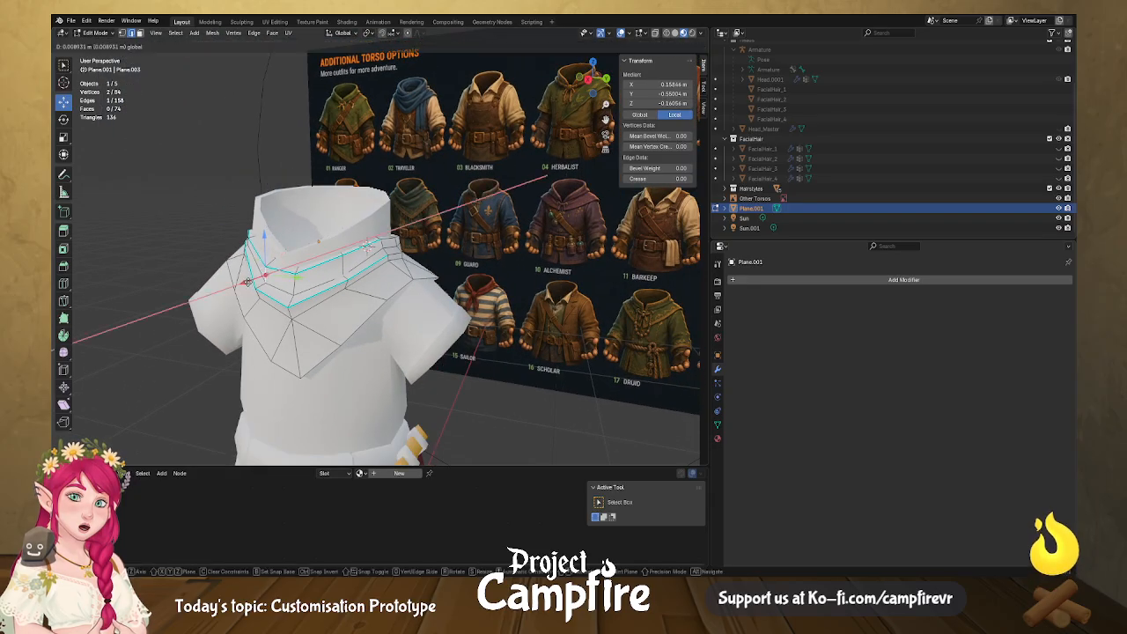
pyautogui.moveTo(248, 282); pyautogui.dragTo(246, 283)
pyautogui.press('Tab')
pyautogui.moveTo(333, 316); pyautogui.dragTo(373, 327, button='middle')
pyautogui.scroll(1, 380, 344)
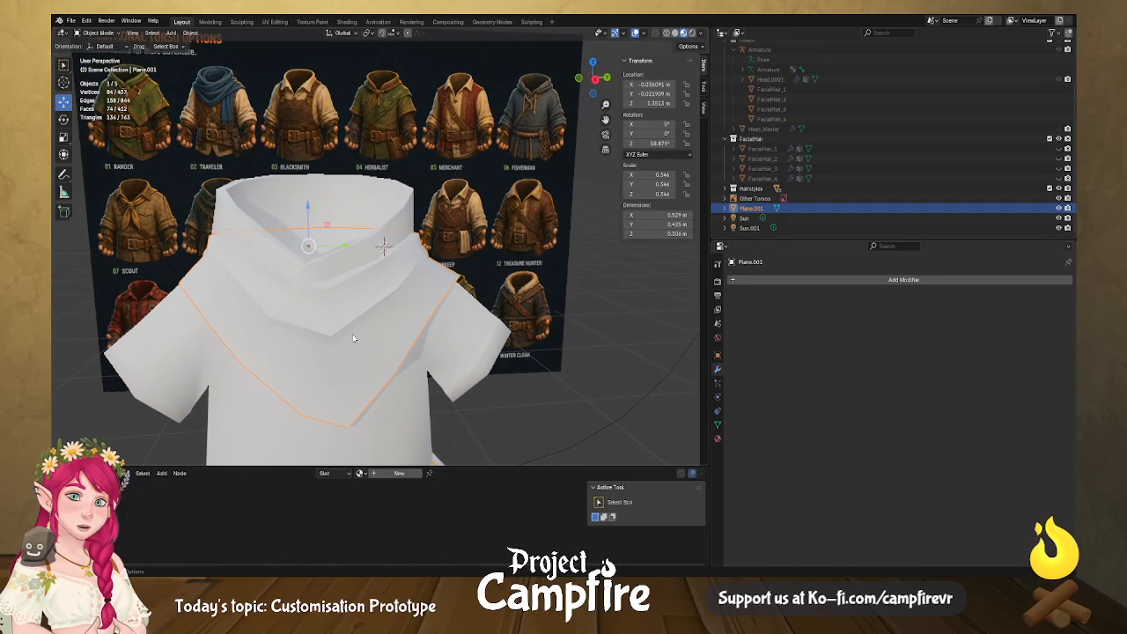
# Scale the short edge at the side of the collar's upper fold uniformly to 0.506.
pyautogui.press('Tab')
pyautogui.scroll(4, 214, 254)
pyautogui.keyDown('shift'); pyautogui.moveTo(214, 253); pyautogui.dragTo(397, 209, button='middle'); pyautogui.keyUp('shift')
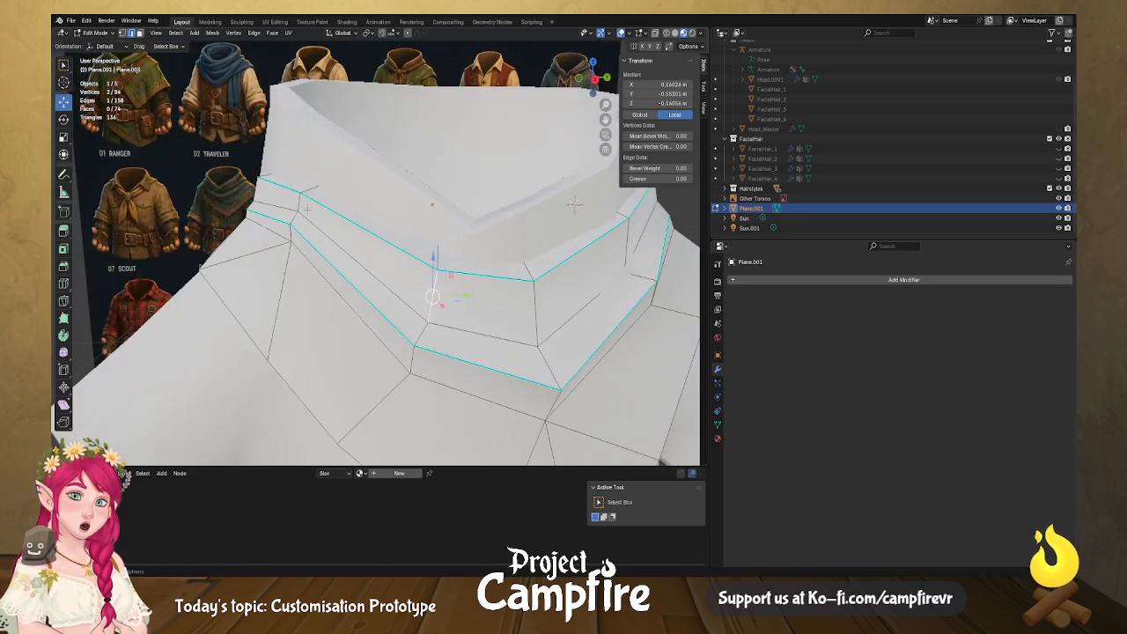
pyautogui.press('s')
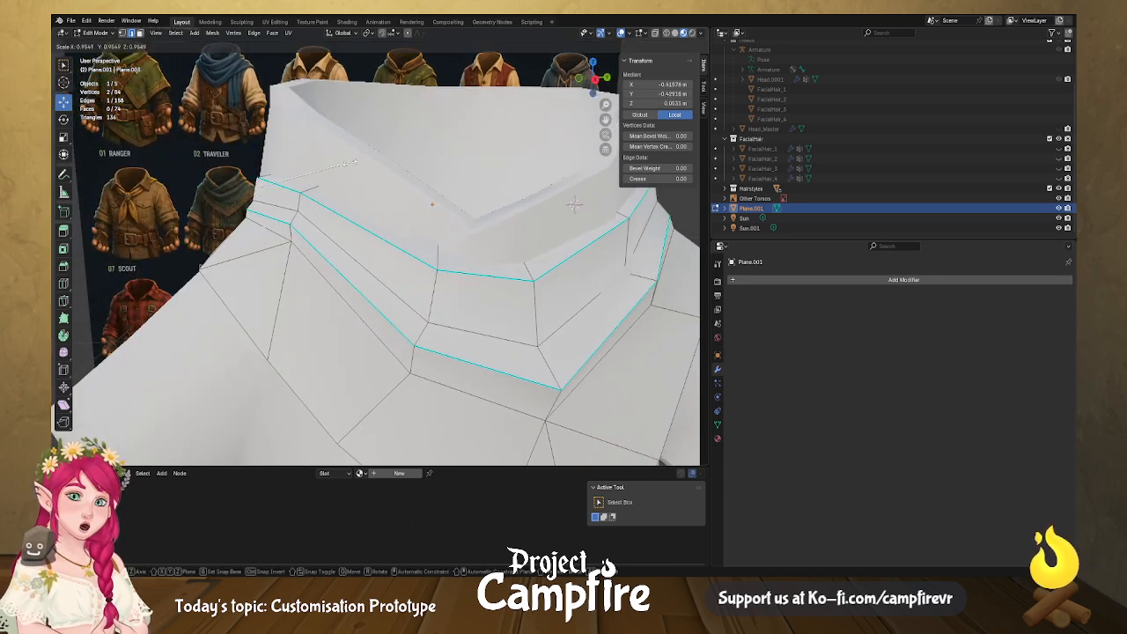
pyautogui.click(306, 189)
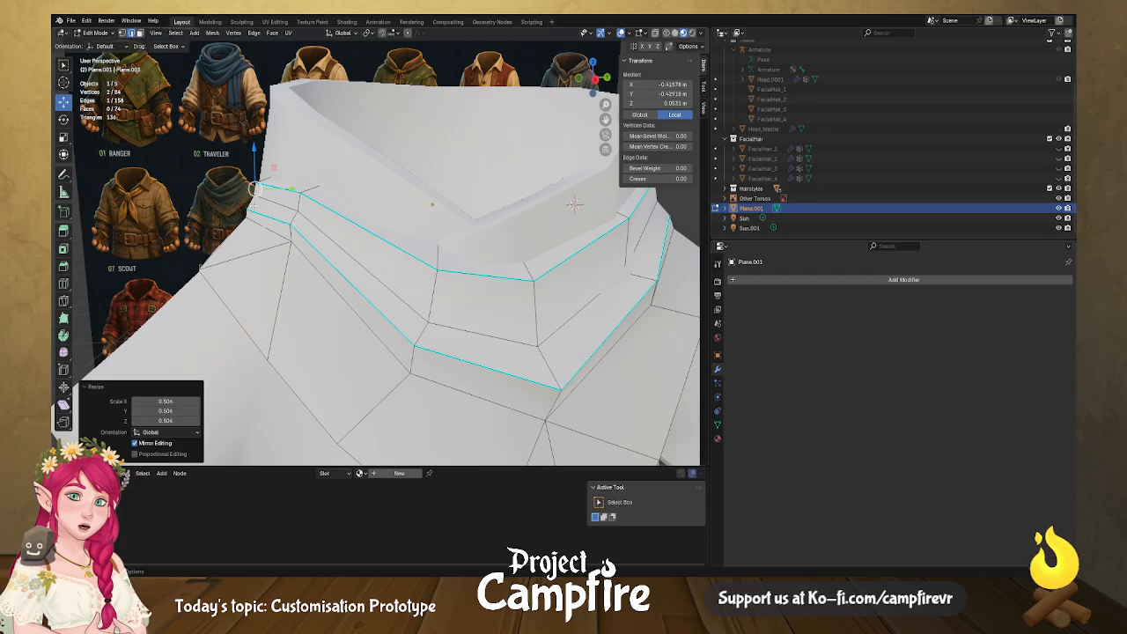
# Shrink the short side edges of the scarf's neck fold, scaling one by 0.76 and then both together by about 0.51.
pyautogui.click(253, 206)
pyautogui.press('s')
pyautogui.click(262, 186)
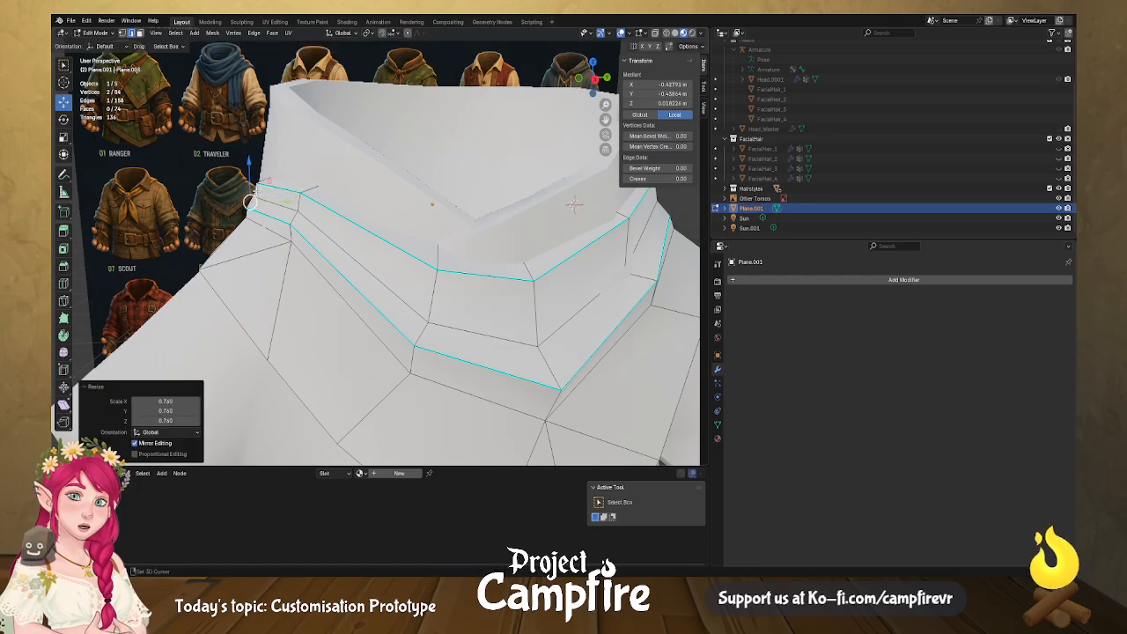
pyautogui.keyDown('shift'); pyautogui.click(256, 186); pyautogui.keyUp('shift')
pyautogui.press('s')
pyautogui.click(313, 181)
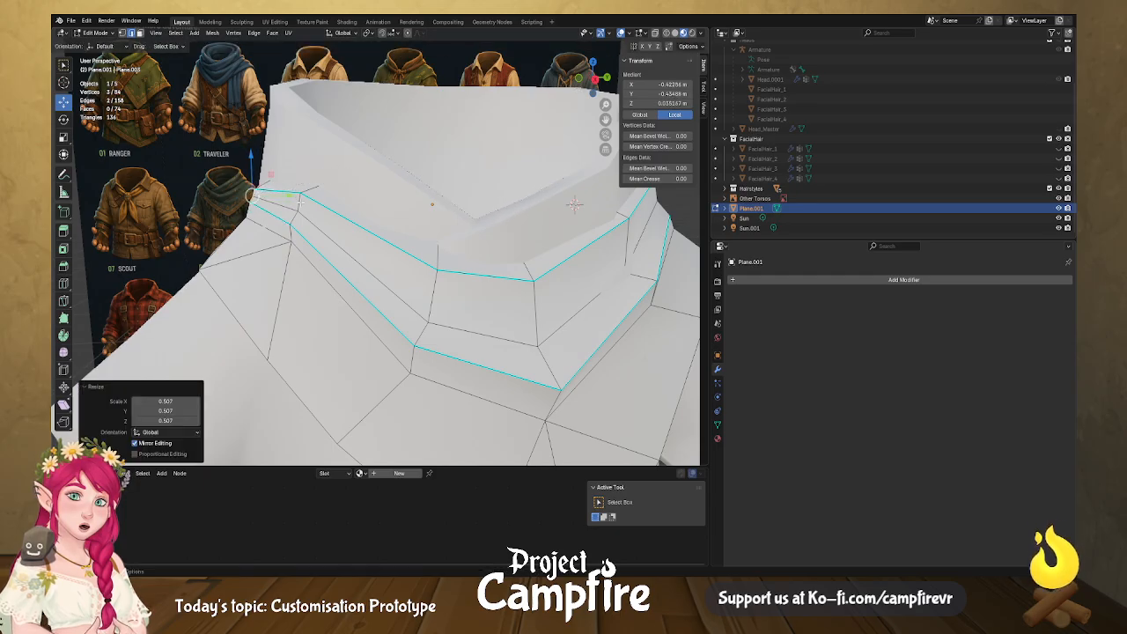
pyautogui.press('s')
pyautogui.click(323, 209)
# Scale the two side edges of the neck fold down again by about 0.59 so the corner tightens.
pyautogui.moveTo(323, 209); pyautogui.dragTo(354, 211, button='middle')
pyautogui.click(275, 198)
pyautogui.keyDown('shift'); pyautogui.click(272, 207); pyautogui.keyUp('shift')
pyautogui.press('s')
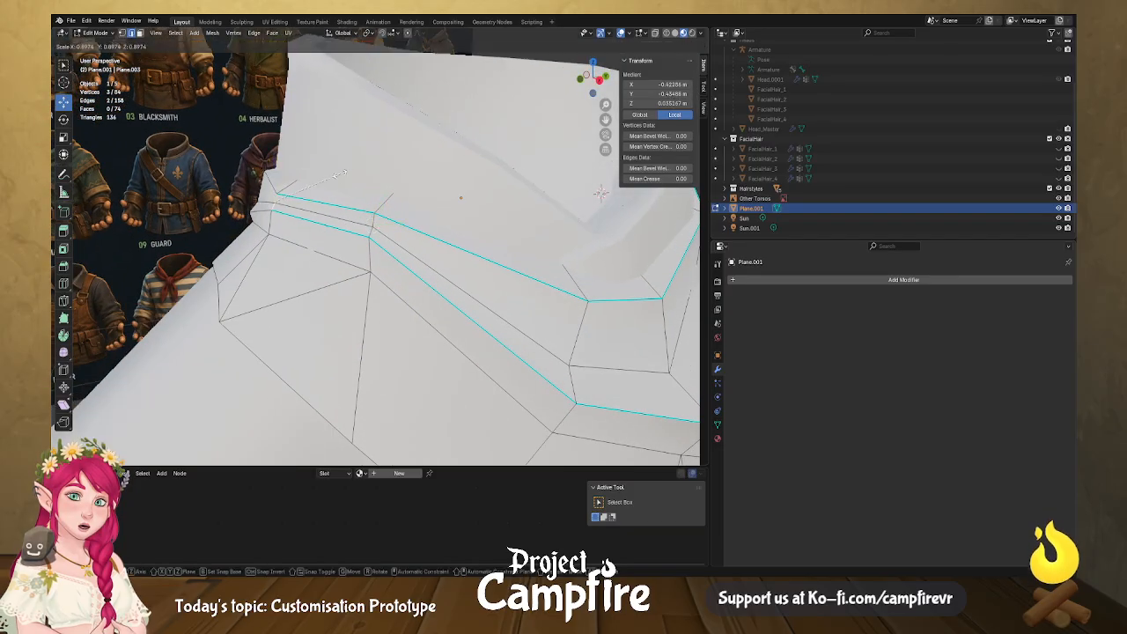
pyautogui.click(308, 196)
pyautogui.moveTo(306, 198); pyautogui.dragTo(356, 215, button='middle')
pyautogui.scroll(-6, 312, 195)
pyautogui.moveTo(454, 255); pyautogui.dragTo(455, 258, button='middle')
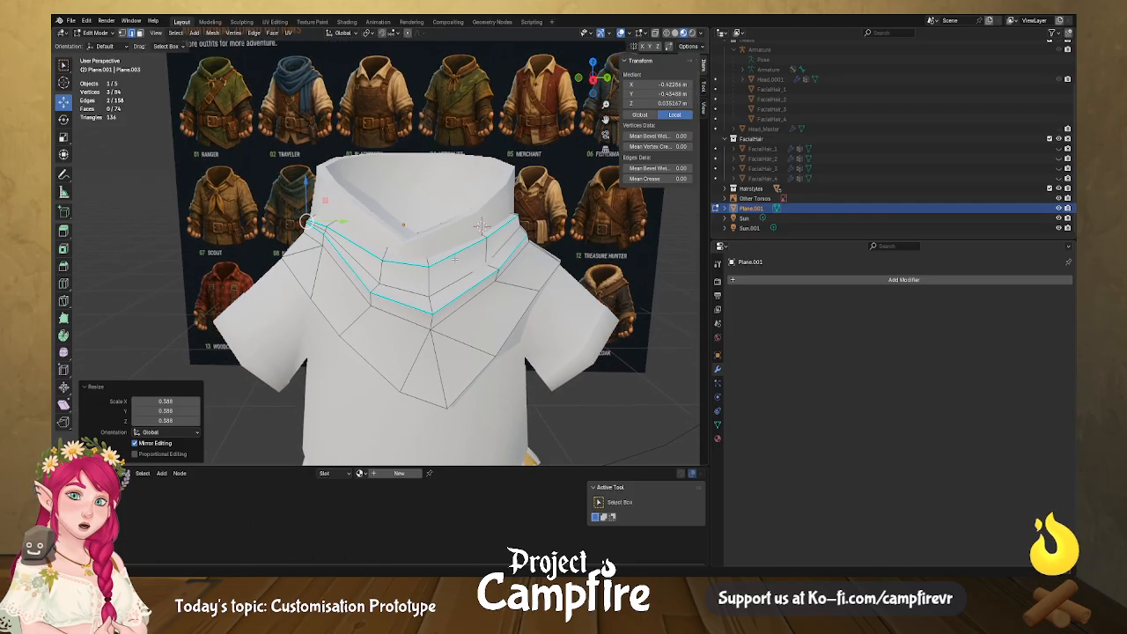
# Nudge the short lower edge of the neck fold on the opposite shoulder up by about 0.0008 m.
pyautogui.scroll(6, 528, 288)
pyautogui.keyDown('shift'); pyautogui.moveTo(619, 302); pyautogui.dragTo(359, 190, button='middle'); pyautogui.keyUp('shift')
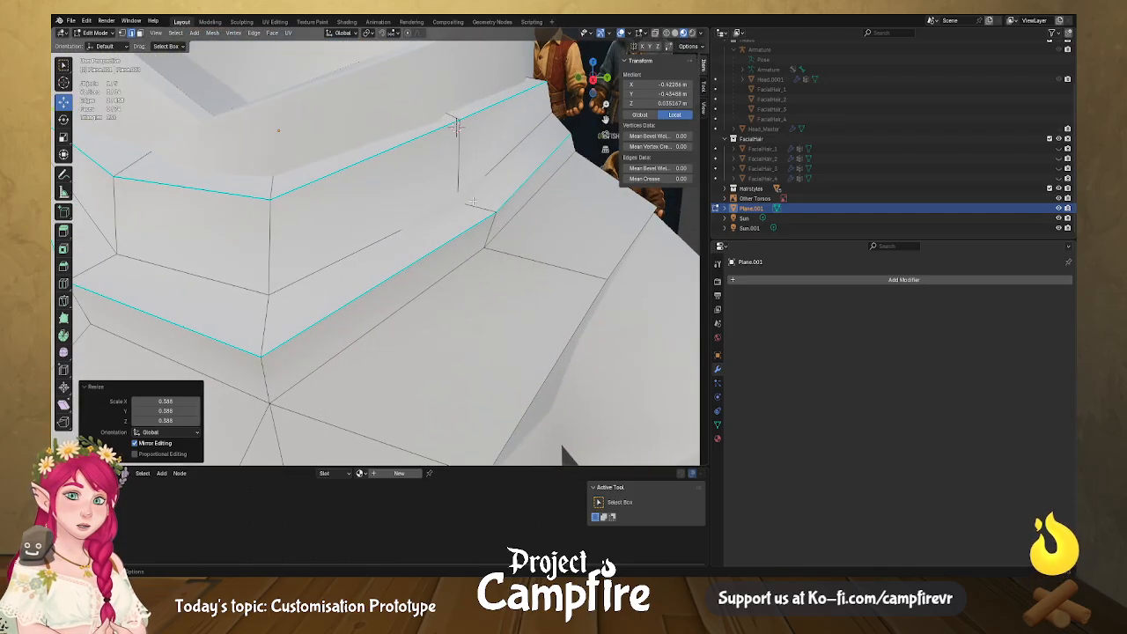
pyautogui.click(496, 212)
pyautogui.moveTo(457, 126); pyautogui.dragTo(464, 139, button='middle')
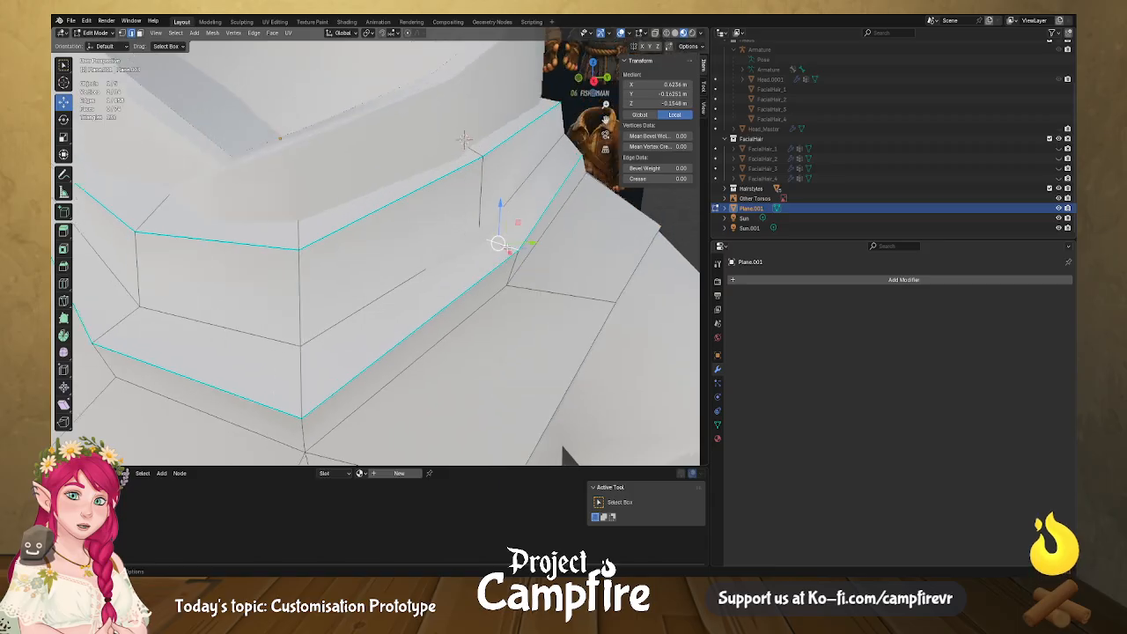
pyautogui.press('g')
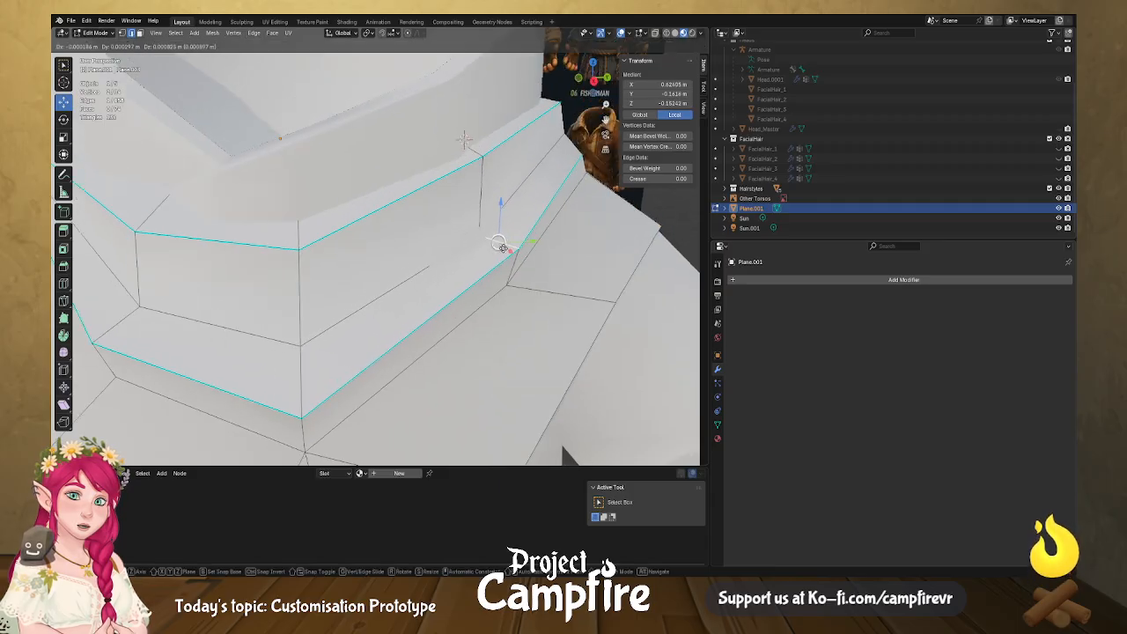
pyautogui.click(499, 243)
# Examine the scarf from behind and with Torso_Nomad hidden, and show the torso again.
pyautogui.moveTo(465, 139); pyautogui.dragTo(418, 137, button='middle')
pyautogui.scroll(-4, 376, 221)
pyautogui.scroll(1, 376, 221)
pyautogui.moveTo(376, 221); pyautogui.dragTo(505, 85, button='middle')
pyautogui.scroll(6, 404, 255)
pyautogui.scroll(4, 446, 246)
pyautogui.scroll(-3, 445, 245)
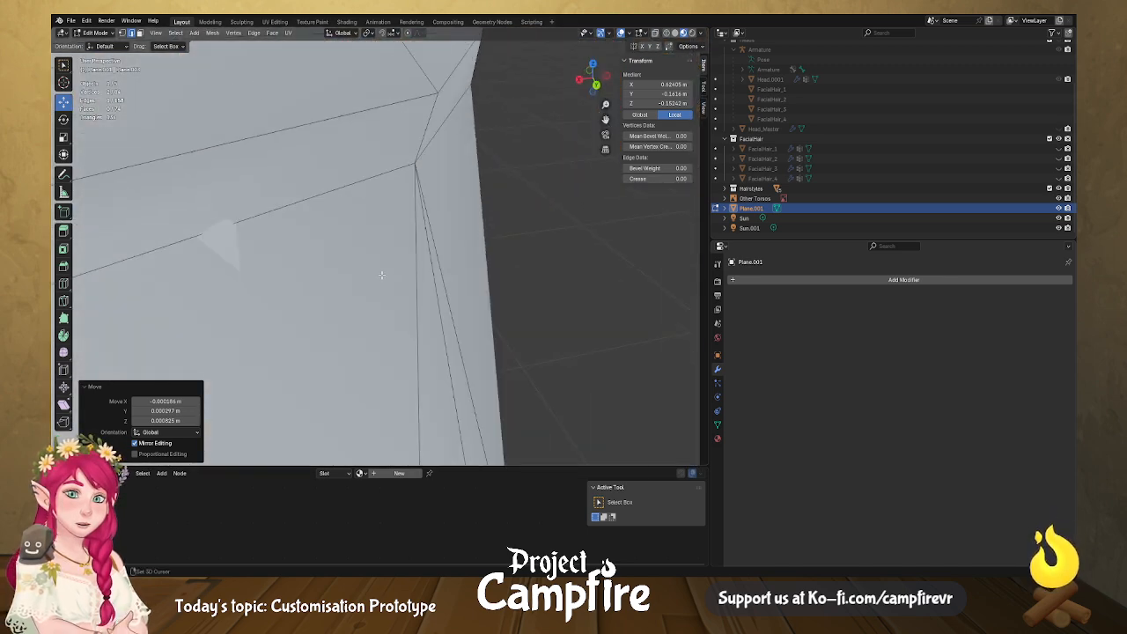
pyautogui.scroll(4, 996, 144)
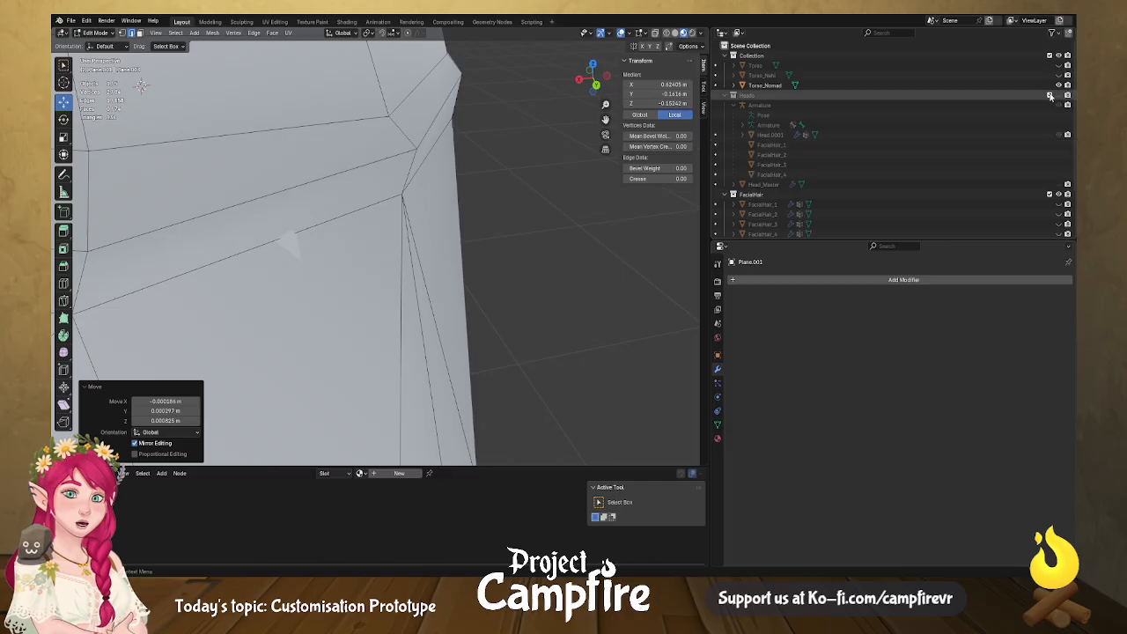
pyautogui.scroll(-5, 467, 286)
pyautogui.moveTo(462, 280); pyautogui.dragTo(543, 285, button='middle')
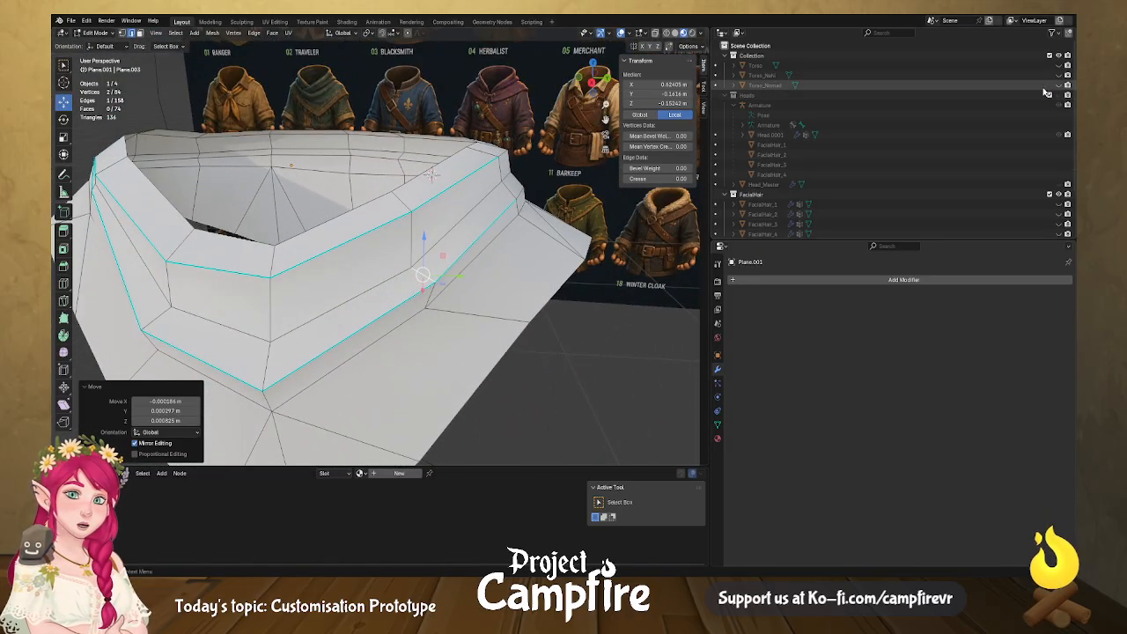
pyautogui.click(1059, 85)
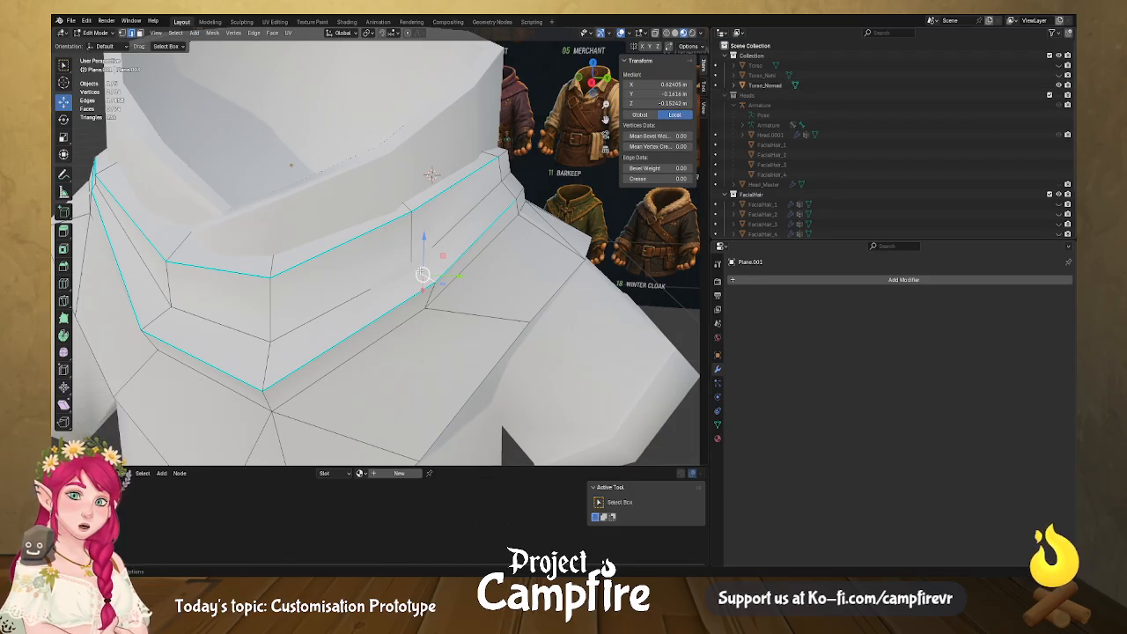
# Reposition the selected lower-fold edge near the shoulder against the visible torso.
pyautogui.press('g')
pyautogui.click(445, 280)
pyautogui.moveTo(445, 280); pyautogui.dragTo(498, 232, button='middle')
# Move the single vertex just below the neck fold at the shoulder down by about 0.02 m.
pyautogui.press('1')
pyautogui.click(476, 226)
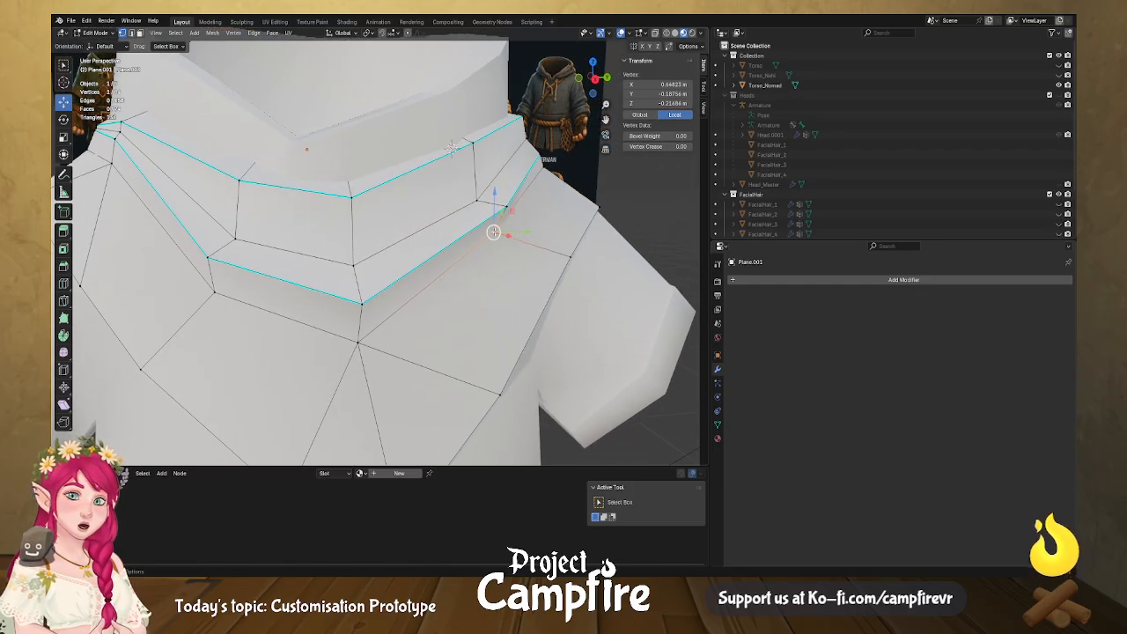
pyautogui.press('g')
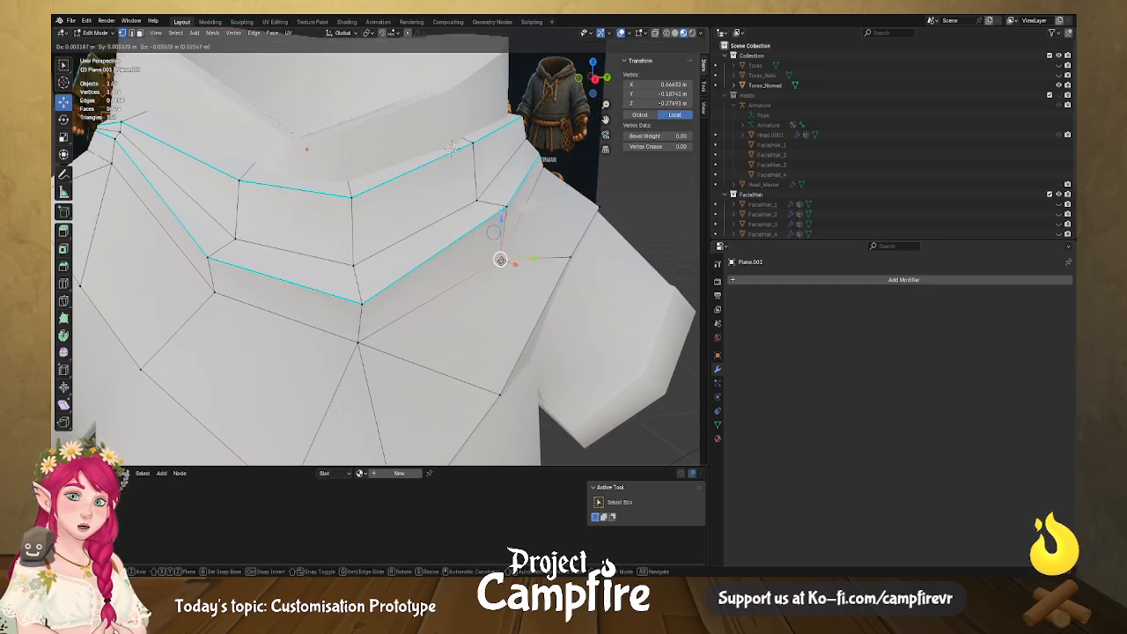
pyautogui.click(451, 147)
pyautogui.moveTo(450, 147); pyautogui.dragTo(443, 252, button='middle')
pyautogui.scroll(-1, 443, 252)
# Shift one vertex at the front of the scarf along the X axis.
pyautogui.click(191, 278)
pyautogui.moveTo(190, 277)
pyautogui.mouseDown(button='middle')
pyautogui.moveTo(169, 254)
pyautogui.moveTo(183, 299)
pyautogui.mouseUp(button='middle')
pyautogui.press('g')
pyautogui.press('x')
pyautogui.click(164, 264)
pyautogui.moveTo(337, 175)
pyautogui.mouseDown(button='middle')
pyautogui.moveTo(440, 163)
pyautogui.moveTo(333, 167)
pyautogui.mouseUp(button='middle')
pyautogui.moveTo(186, 262); pyautogui.dragTo(196, 271, button='middle')
# Move the vertex on the front upper part of the neck fold about 0.0069 m along X.
pyautogui.click(212, 210)
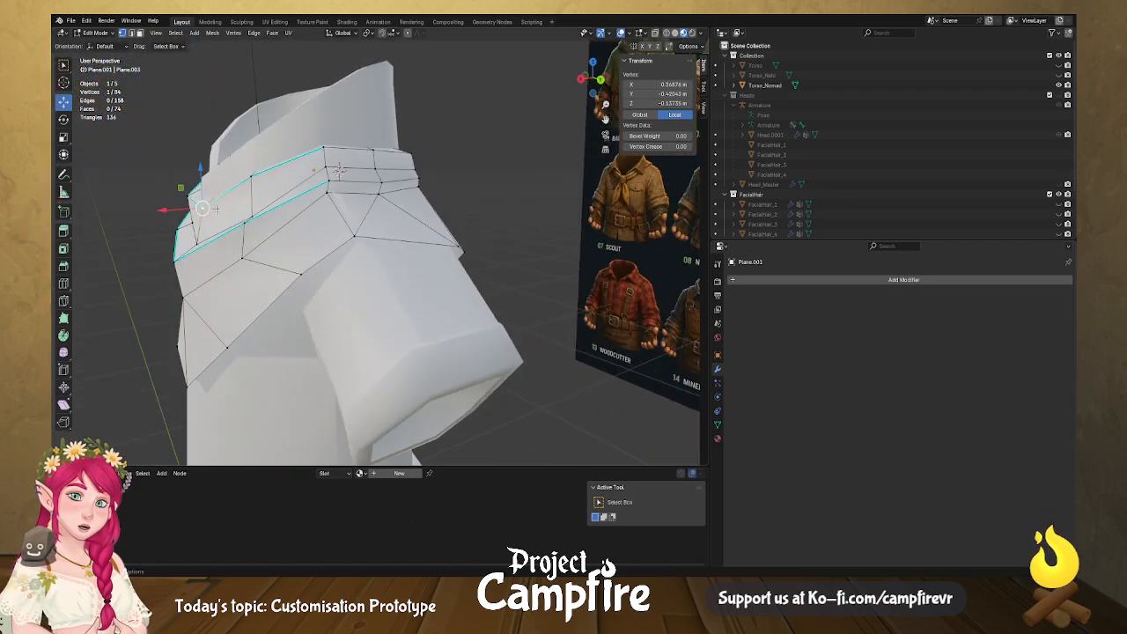
pyautogui.press('g')
pyautogui.press('x')
pyautogui.click(342, 170)
pyautogui.moveTo(342, 170); pyautogui.dragTo(451, 167, button='middle')
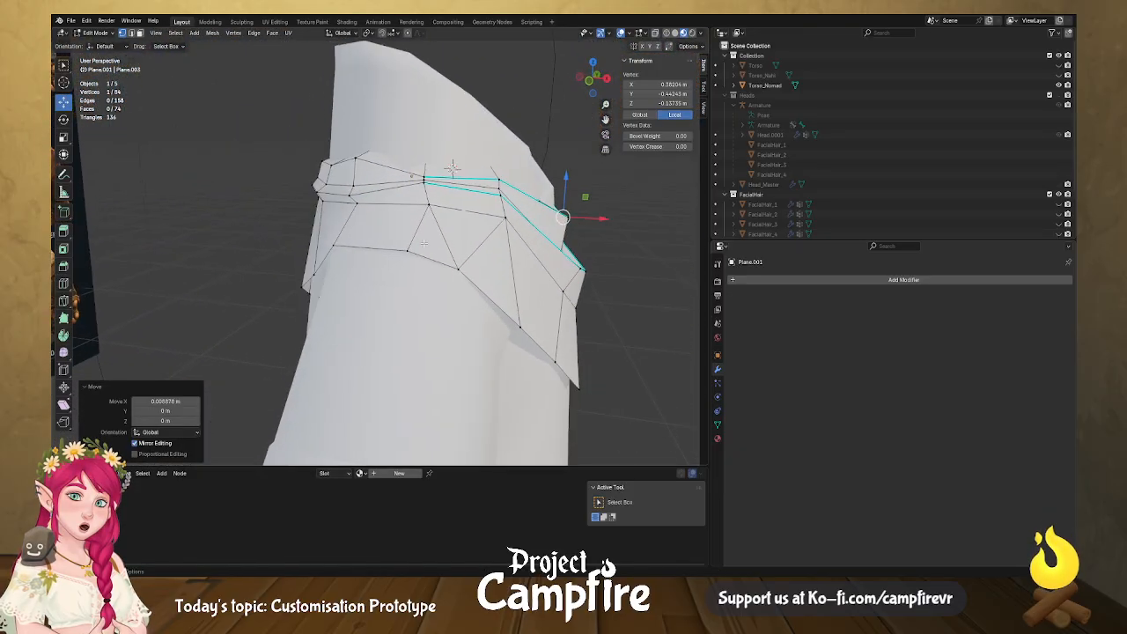
pyautogui.moveTo(509, 217); pyautogui.dragTo(426, 200, button='middle')
pyautogui.scroll(-4, 436, 291)
pyautogui.moveTo(435, 292); pyautogui.dragTo(382, 334, button='middle')
pyautogui.press('Tab')
pyautogui.press('Tab')
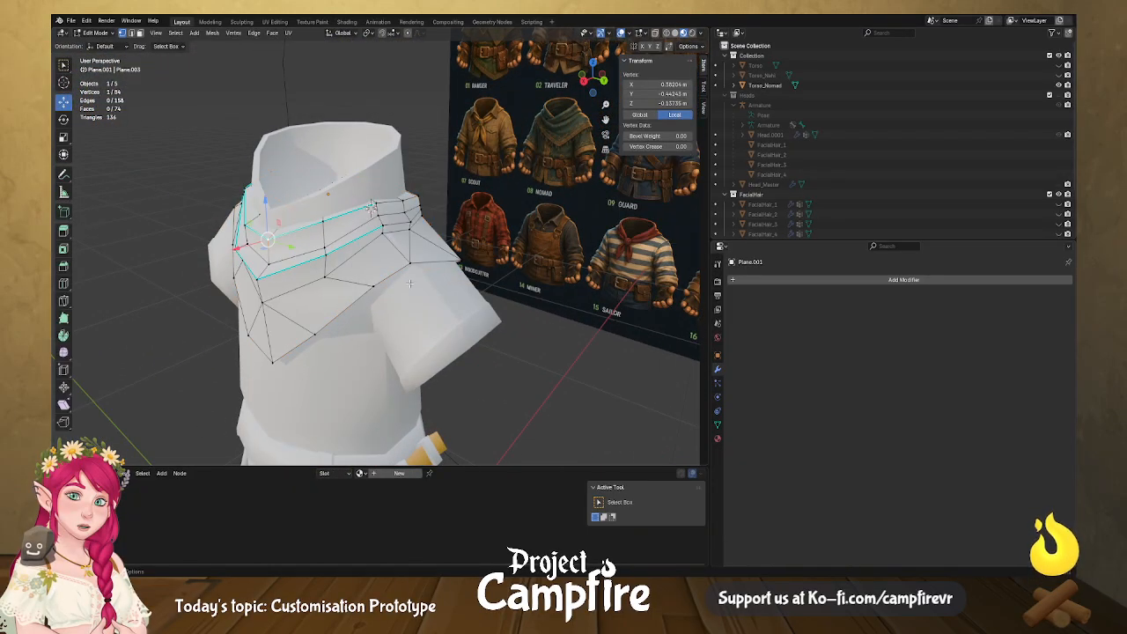
# Raise the two vertices at the base of the neck fold above the shoulder slightly along Z.
pyautogui.scroll(4, 413, 288)
pyautogui.click(386, 218)
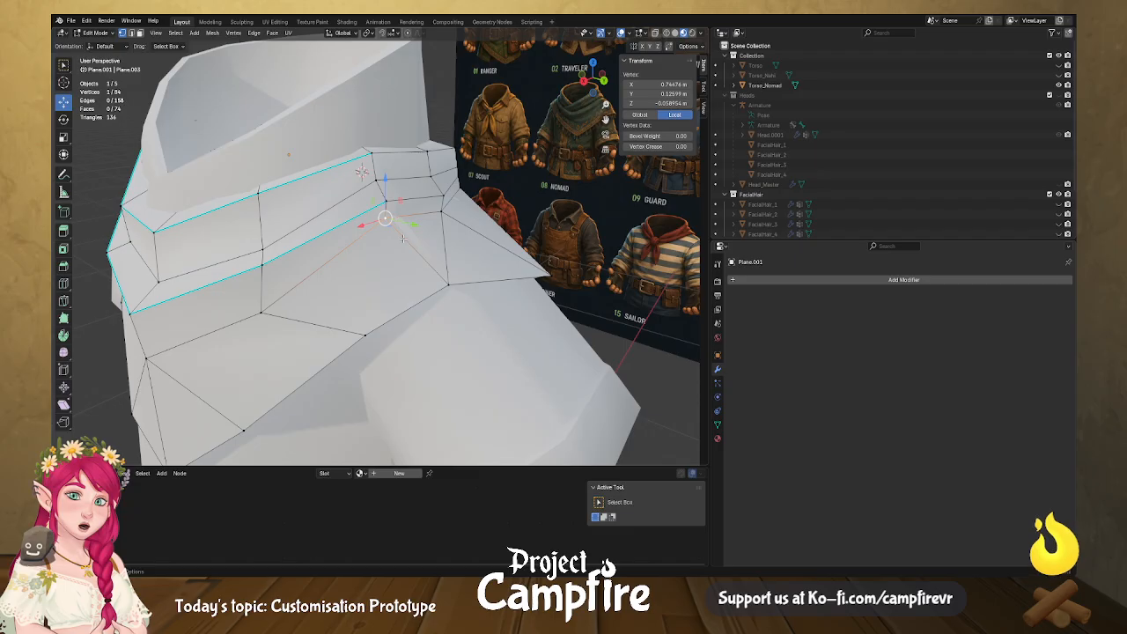
pyautogui.keyDown('shift'); pyautogui.click(390, 201); pyautogui.keyUp('shift')
pyautogui.moveTo(387, 179); pyautogui.dragTo(390, 174)
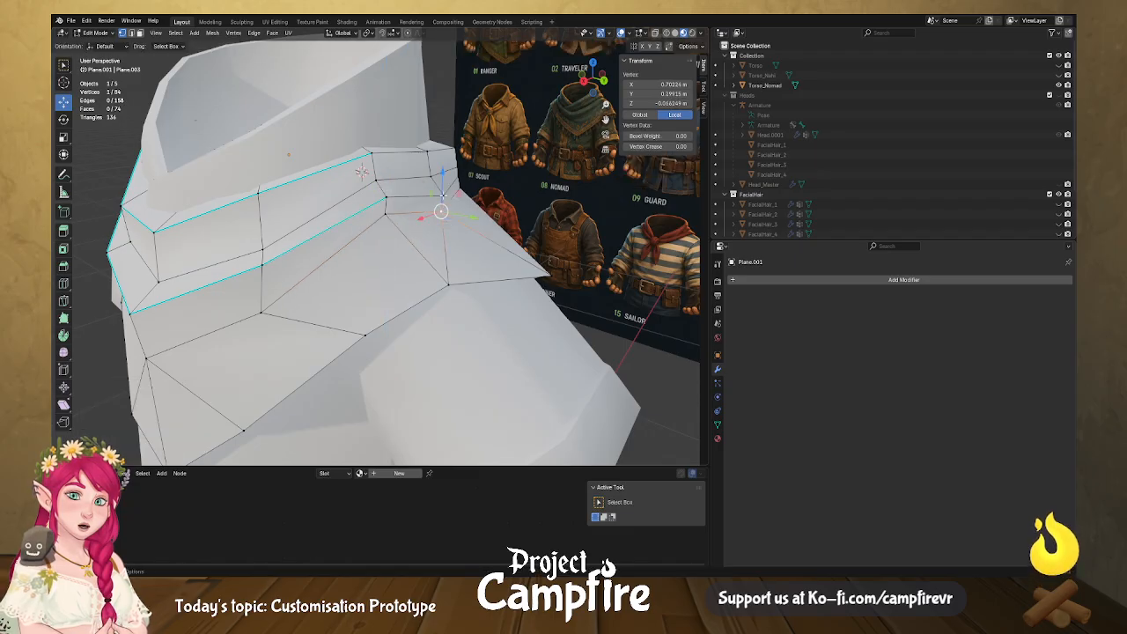
# Raise the neighbouring column of four neck-fold vertices behind the shoulder along the Z axis.
pyautogui.press('g')
pyautogui.press('z')
pyautogui.moveTo(441, 160); pyautogui.dragTo(441, 156)
pyautogui.keyDown('shift'); pyautogui.click(430, 155); pyautogui.keyUp('shift')
pyautogui.keyDown('shift'); pyautogui.click(433, 178); pyautogui.keyUp('shift')
pyautogui.keyDown('shift'); pyautogui.click(433, 174); pyautogui.keyUp('shift')
pyautogui.press('g')
pyautogui.press('z')
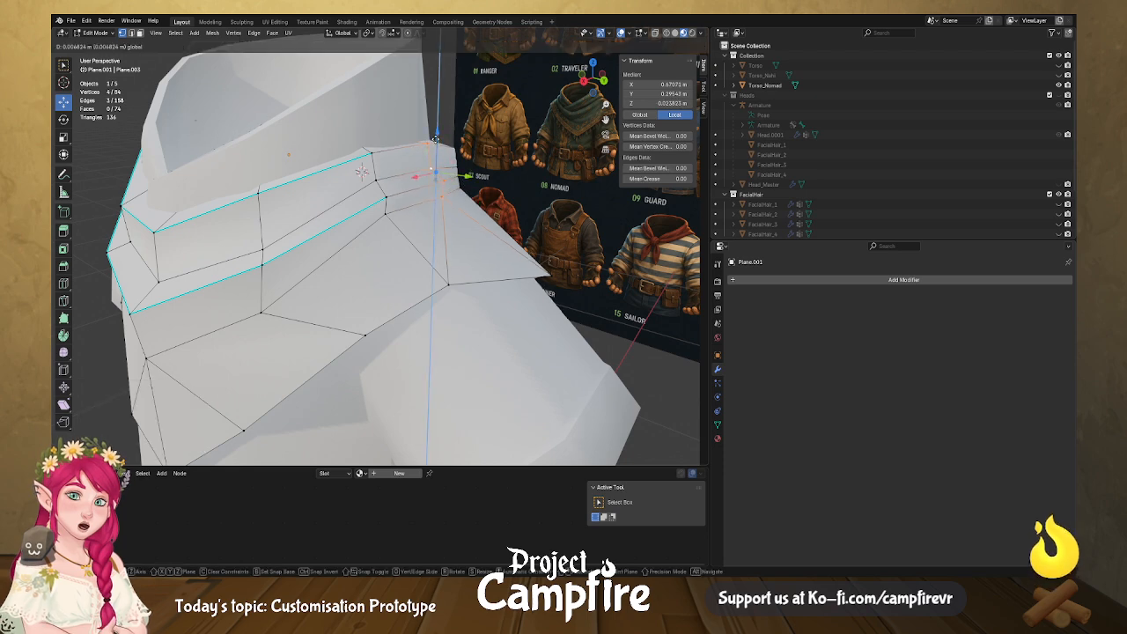
pyautogui.click(435, 139)
# Select the edge loop at the side of the scarf and move it about -0.0052 m along X.
pyautogui.moveTo(435, 138); pyautogui.dragTo(395, 239, button='middle')
pyautogui.keyDown('alt'); pyautogui.click(384, 200); pyautogui.keyUp('alt')
pyautogui.press('g')
pyautogui.press('x')
pyautogui.click(387, 182)
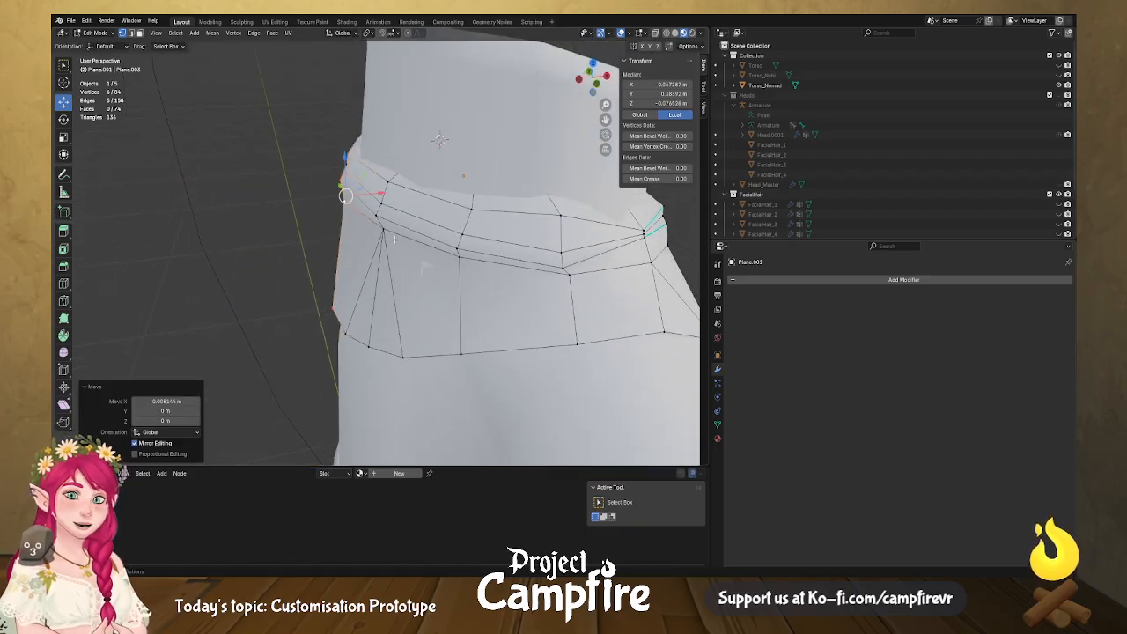
# Select the scarf face on the rear of the shoulder and shift it along the X axis.
pyautogui.press('3')
pyautogui.click(423, 276)
pyautogui.moveTo(424, 292); pyautogui.dragTo(324, 163, button='middle')
pyautogui.press('g')
pyautogui.press('x')
pyautogui.click(433, 302)
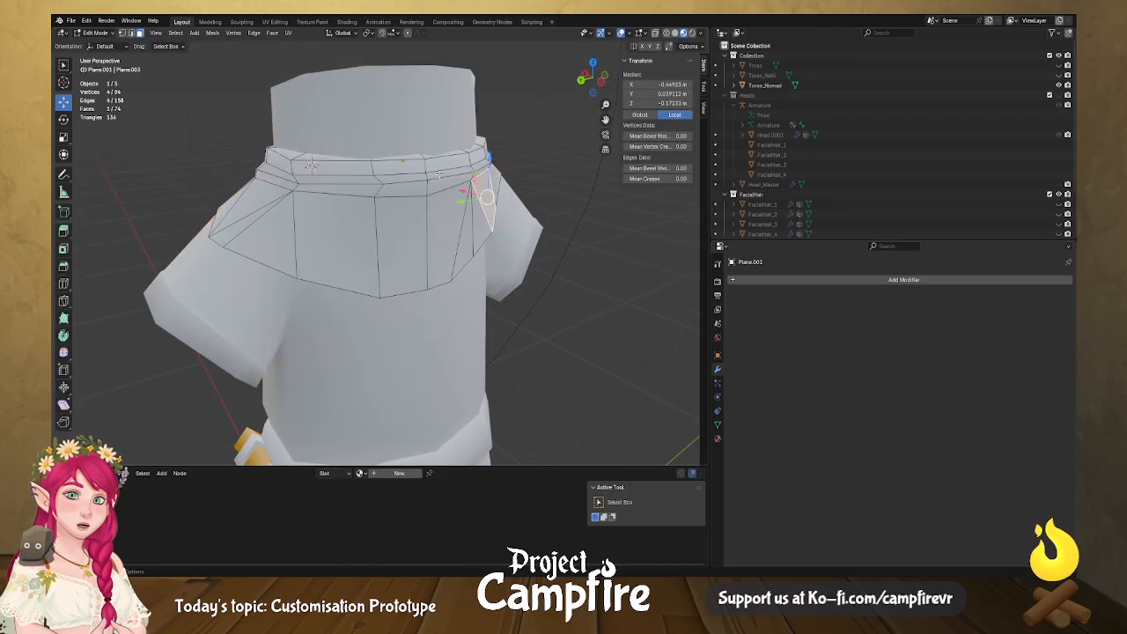
pyautogui.moveTo(413, 173); pyautogui.dragTo(337, 167, button='middle')
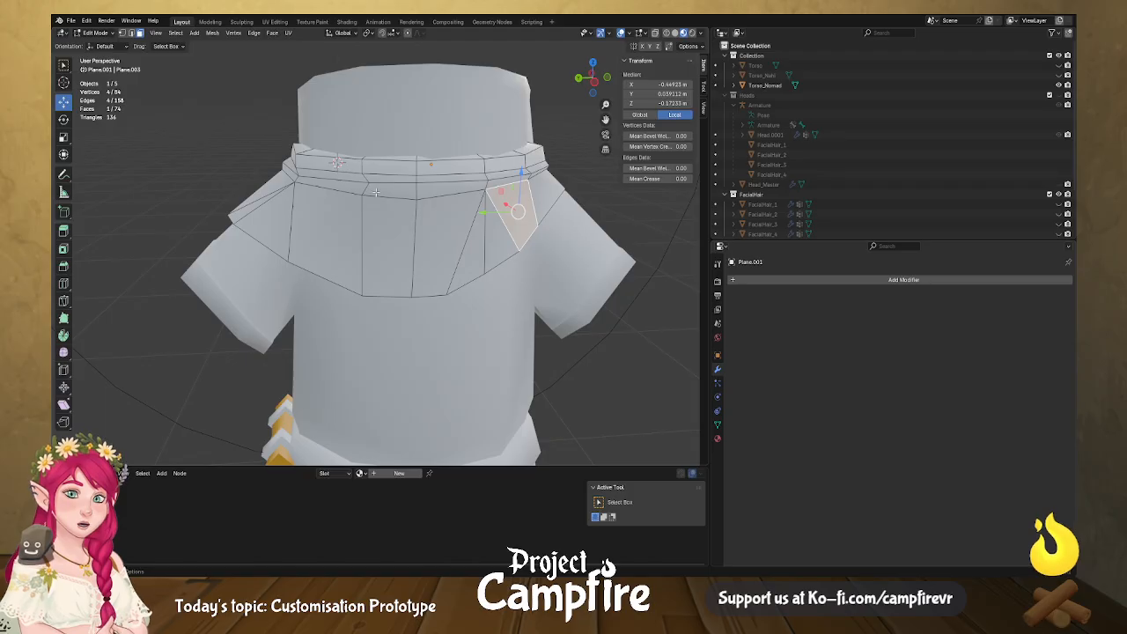
# Lower the vertical neck-fold edges across the back of the scarf along Z by about 0.0138 m and another 0.0084 m.
pyautogui.click(337, 163)
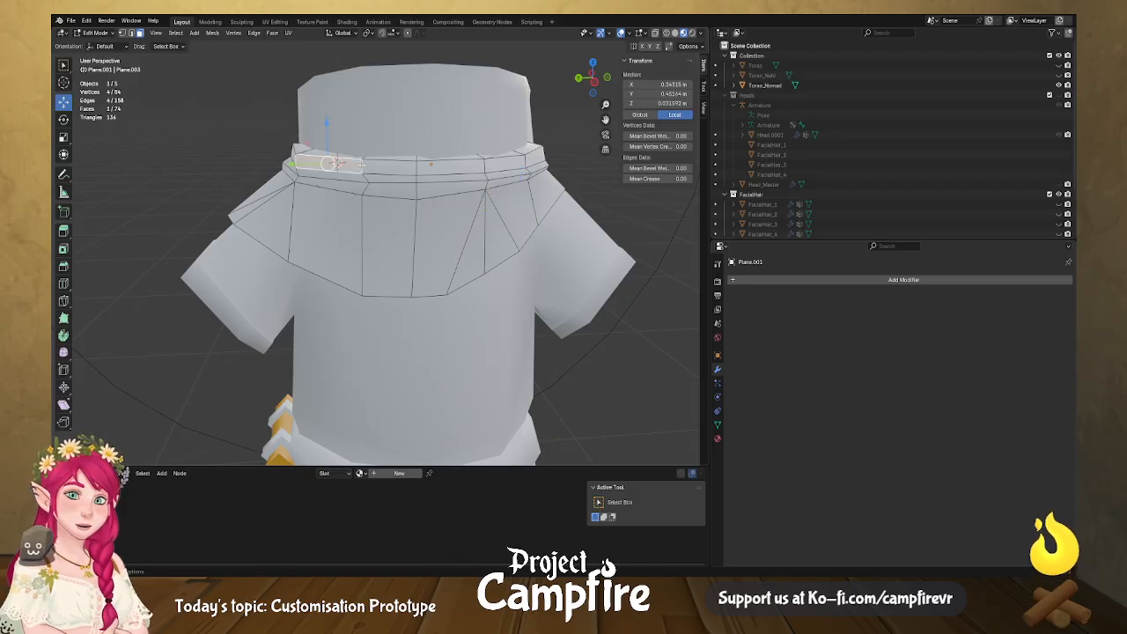
pyautogui.press('2')
pyautogui.click(362, 165)
pyautogui.keyDown('shift'); pyautogui.click(365, 179); pyautogui.keyUp('shift')
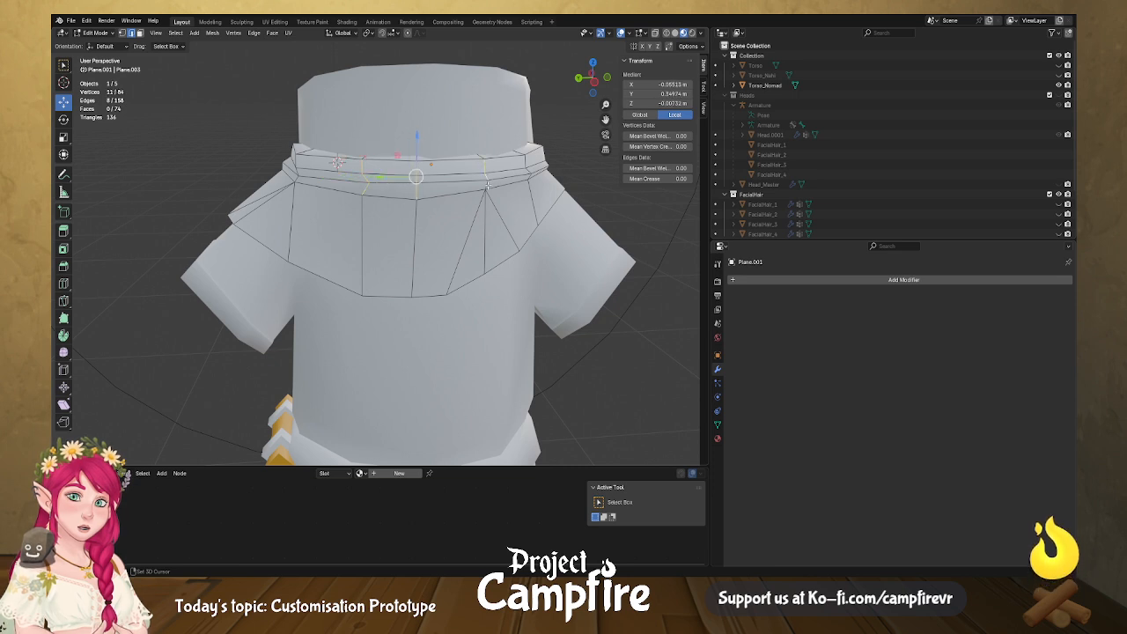
pyautogui.press('g')
pyautogui.press('z')
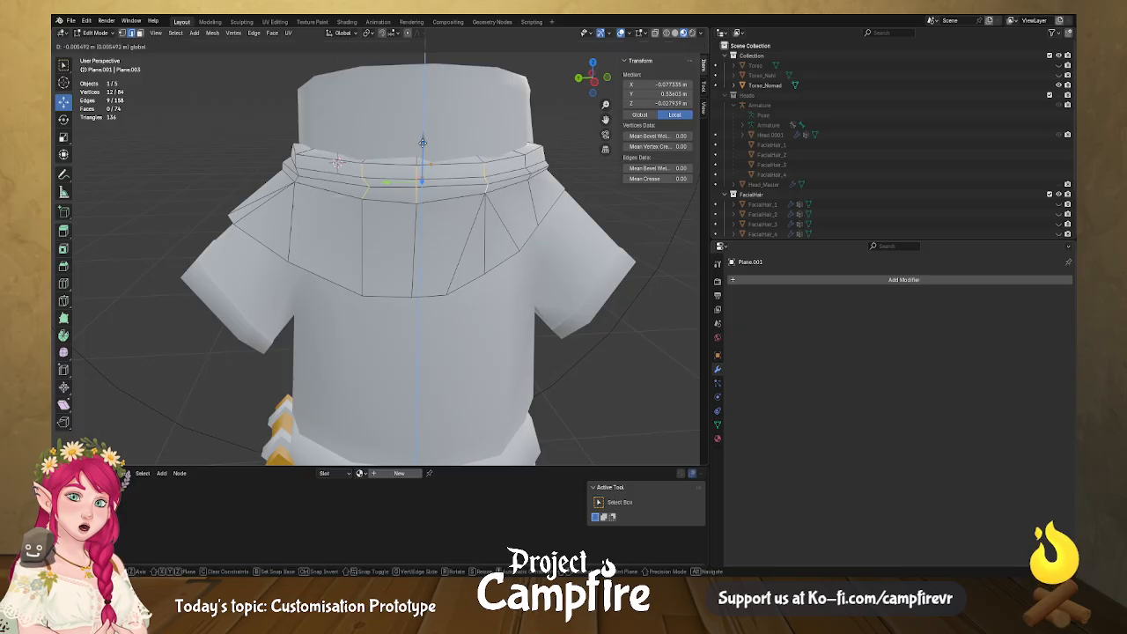
pyautogui.moveTo(421, 148); pyautogui.dragTo(421, 149)
pyautogui.moveTo(421, 150)
pyautogui.mouseDown(button='middle')
pyautogui.moveTo(508, 166)
pyautogui.moveTo(432, 143)
pyautogui.mouseUp(button='middle')
pyautogui.press('g')
pyautogui.press('z')
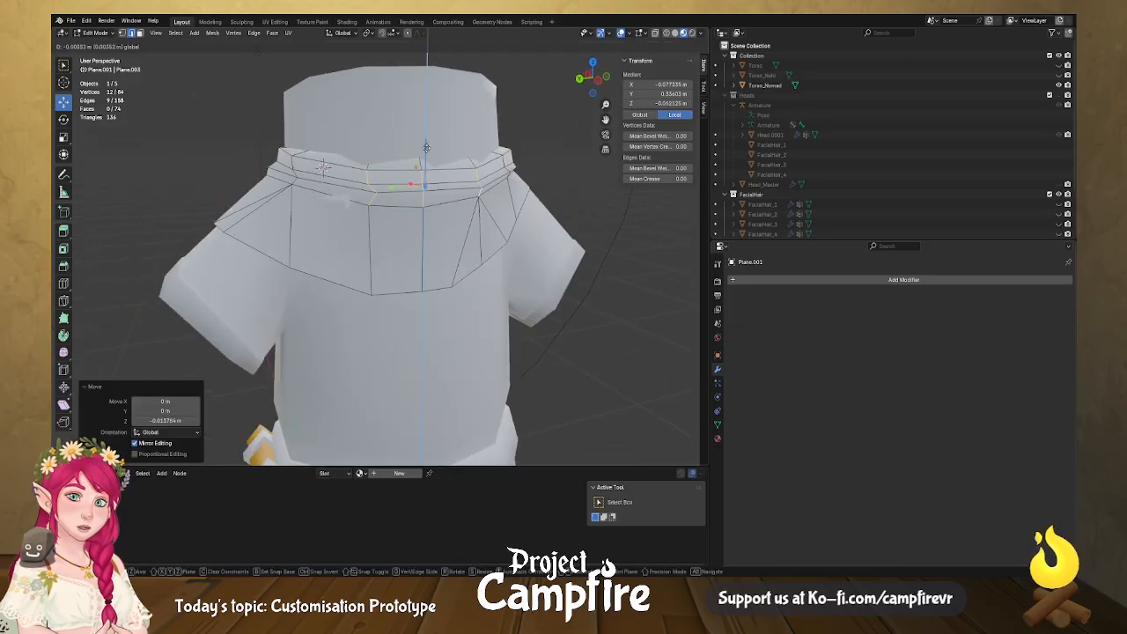
pyautogui.click(428, 152)
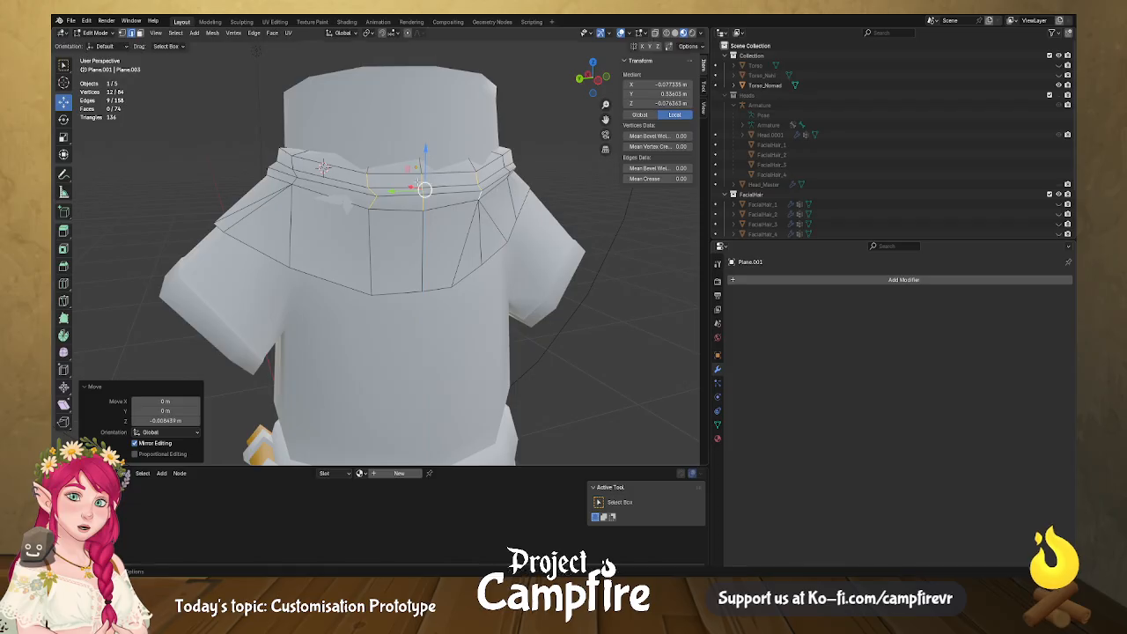
# Lower the three edges at the centre back of the neck fold by about 0.01 m along Z.
pyautogui.click(422, 181)
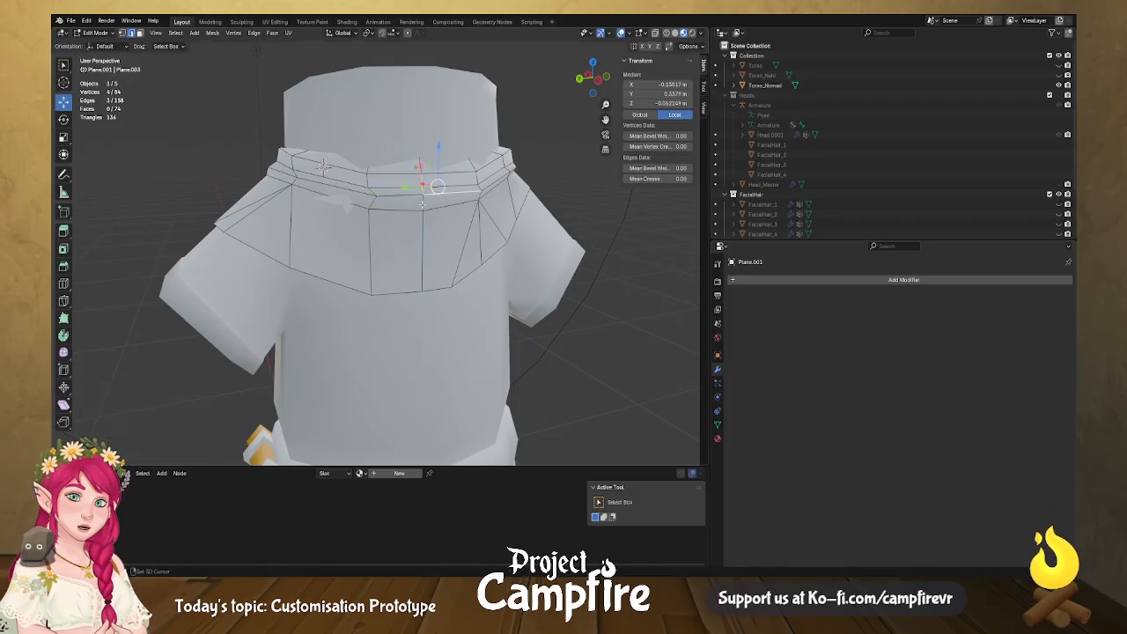
pyautogui.press('g')
pyautogui.press('z')
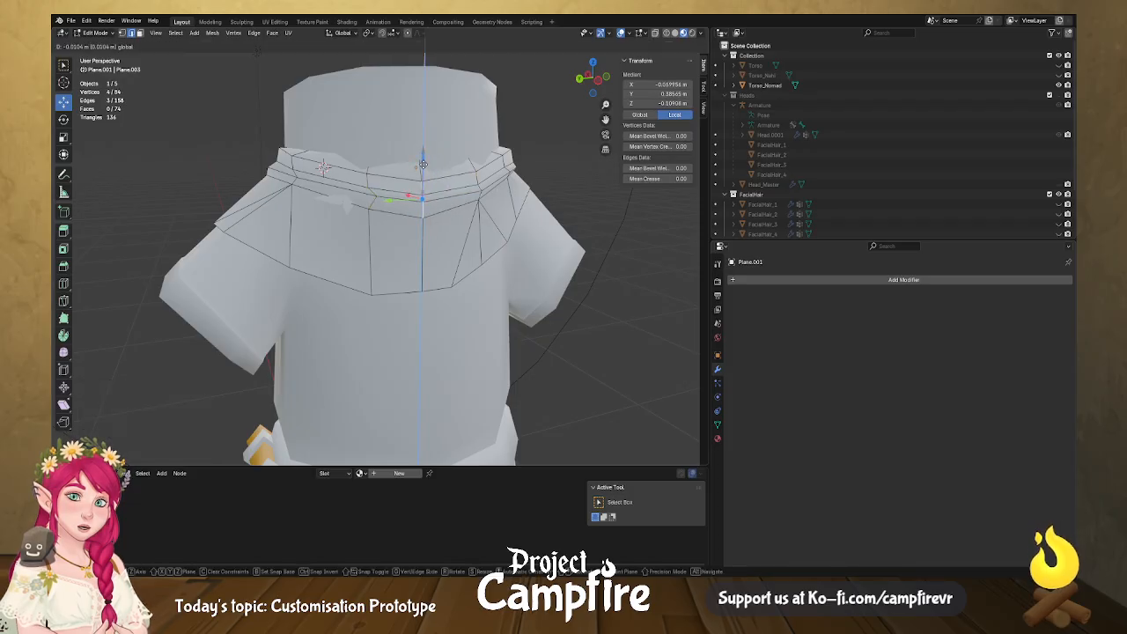
pyautogui.click(423, 164)
pyautogui.moveTo(423, 163); pyautogui.dragTo(438, 241, button='middle')
# Nudge one edge of the scarf's neck fold slightly to refine its fit around the torso.
pyautogui.scroll(4, 396, 215)
pyautogui.click(334, 193)
pyautogui.moveTo(335, 192); pyautogui.dragTo(373, 198, button='middle')
pyautogui.moveTo(316, 195); pyautogui.dragTo(322, 197)
pyautogui.scroll(-6, 339, 212)
pyautogui.moveTo(419, 209); pyautogui.dragTo(300, 208, button='middle')
# Shift the bottom edge of the neck fold at the side of the shoulder slightly along the X axis.
pyautogui.click(473, 223)
pyautogui.moveTo(474, 223); pyautogui.dragTo(436, 246, button='middle')
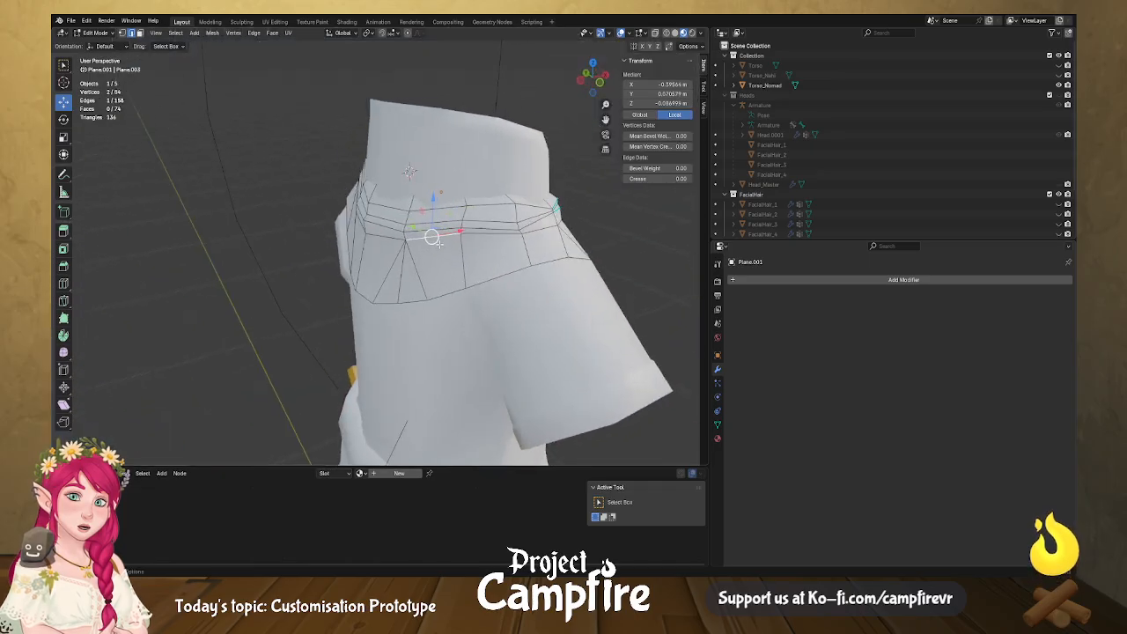
pyautogui.moveTo(462, 230); pyautogui.dragTo(459, 234)
pyautogui.moveTo(460, 245); pyautogui.dragTo(167, 219, button='middle')
pyautogui.press('Tab')
pyautogui.scroll(-5, 372, 256)
pyautogui.moveTo(472, 280)
pyautogui.mouseDown(button='middle')
pyautogui.moveTo(441, 277)
pyautogui.moveTo(457, 282)
pyautogui.mouseUp(button='middle')
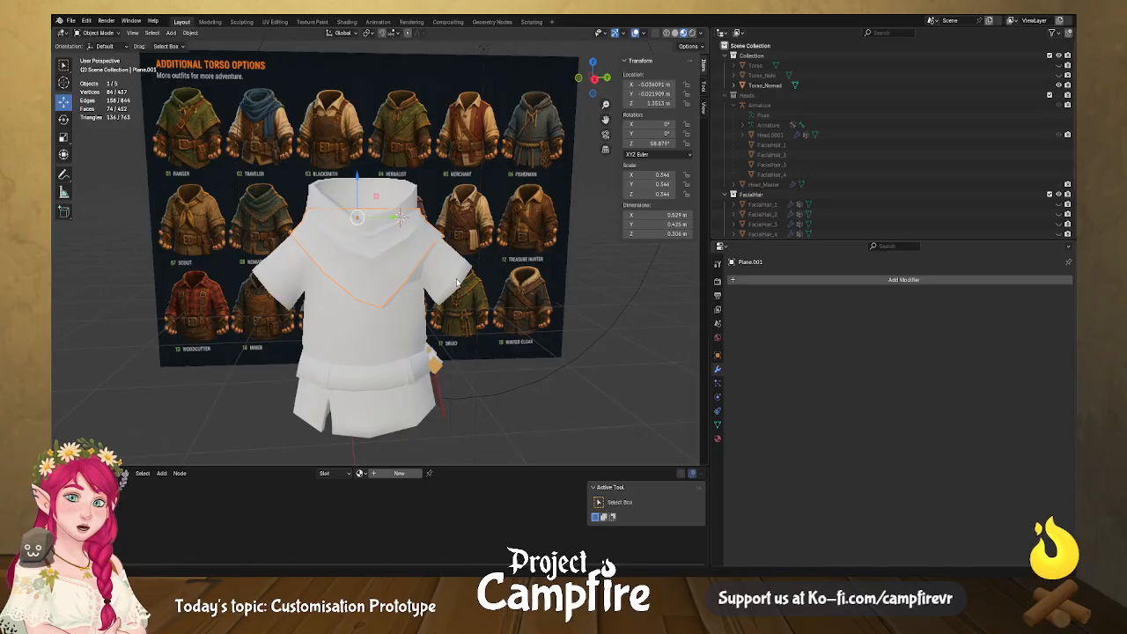
pyautogui.press('Tab')
pyautogui.scroll(3, 445, 283)
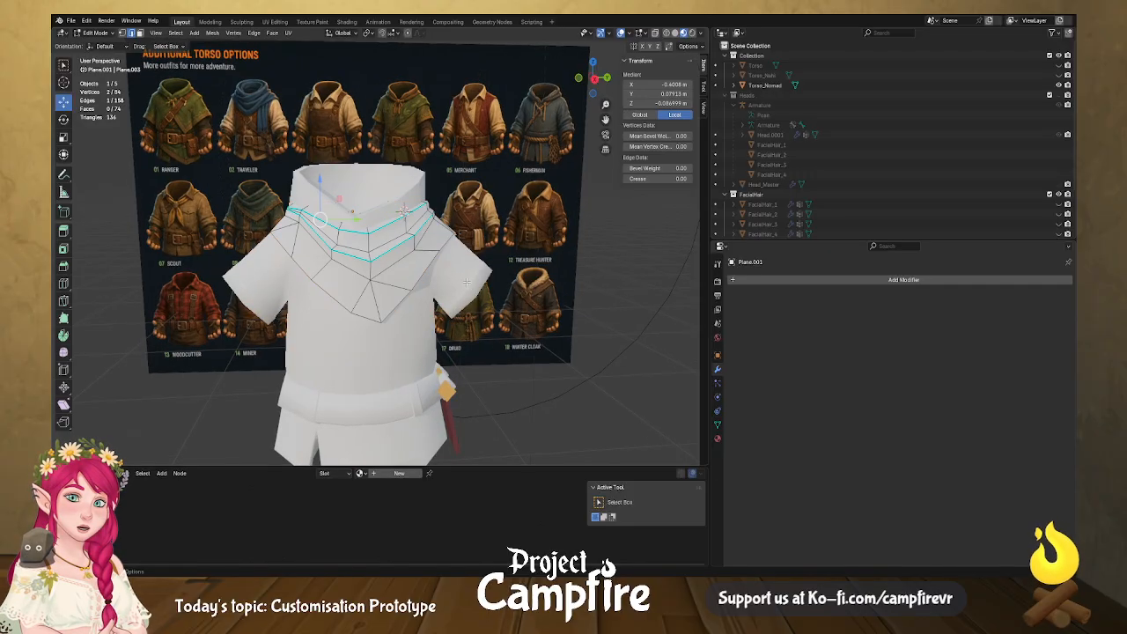
# Return to Object Mode and select Torso_Nomad together with the scarf.
pyautogui.press('Tab')
pyautogui.moveTo(431, 274); pyautogui.dragTo(431, 269, button='middle')
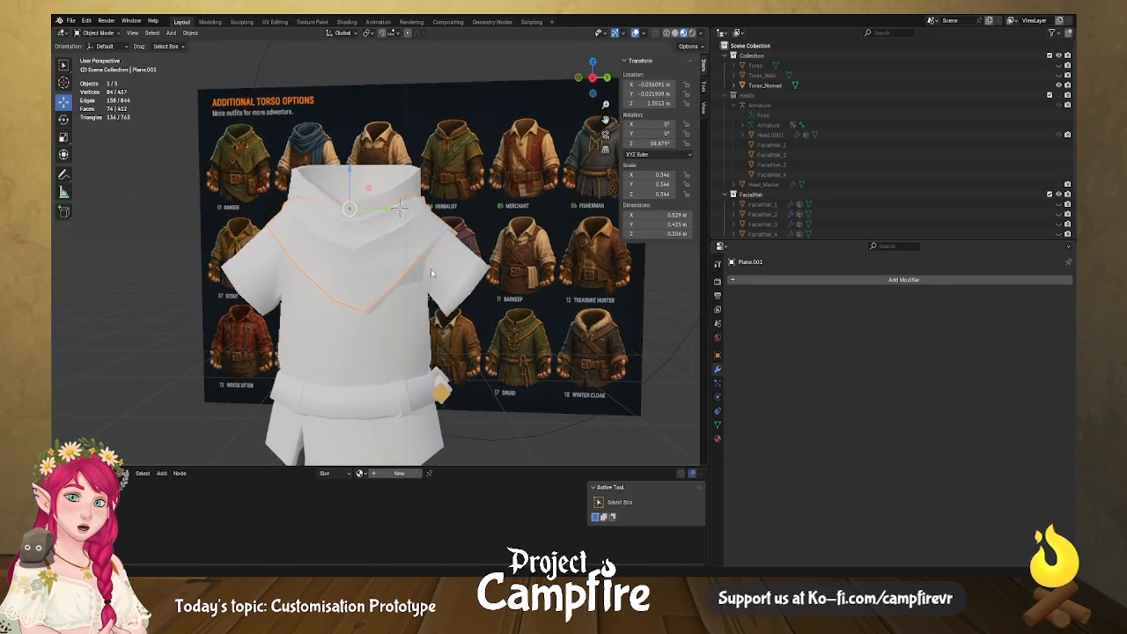
pyautogui.moveTo(412, 338); pyautogui.dragTo(403, 316, button='middle')
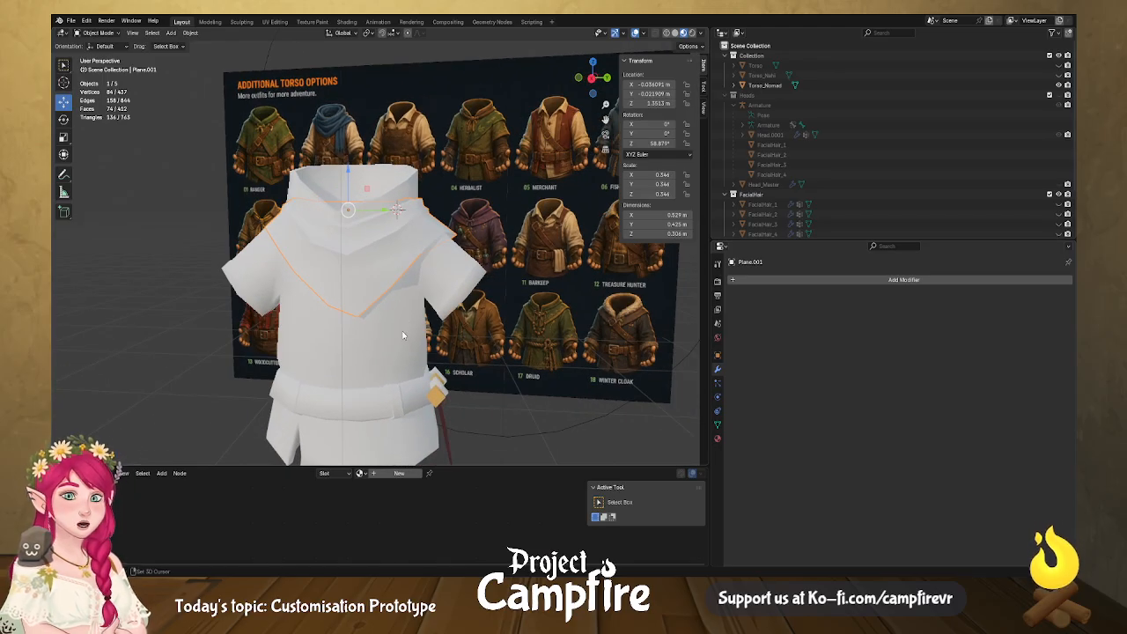
pyautogui.click(402, 332)
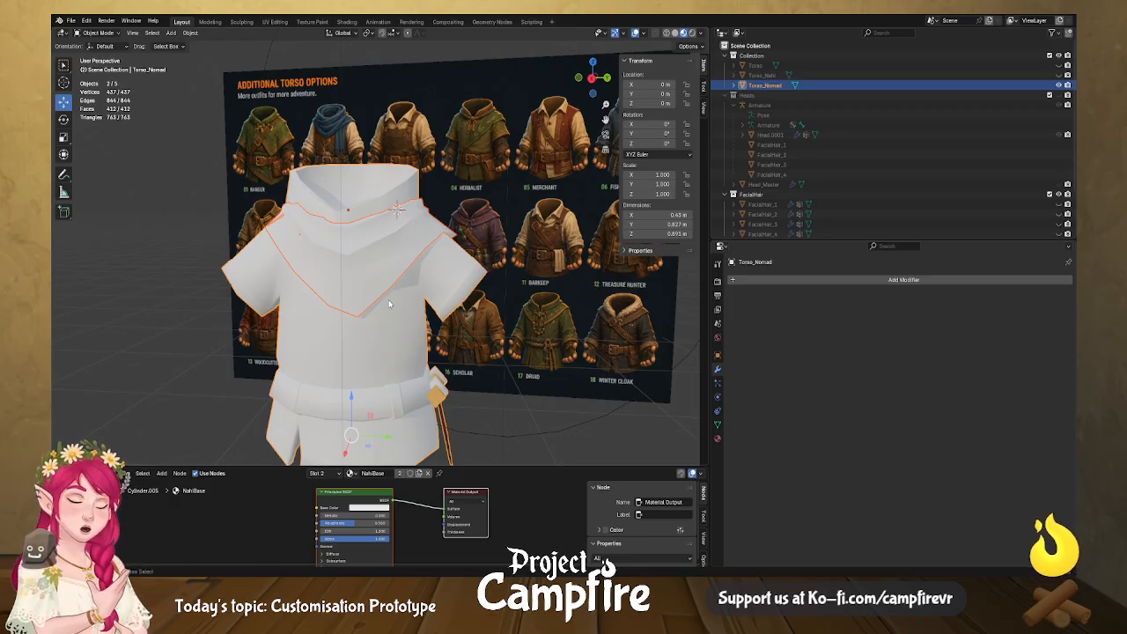
# Join the scarf and Torso_Nomad into a single object and check the combined mesh from several angles.
pyautogui.press('Delete')
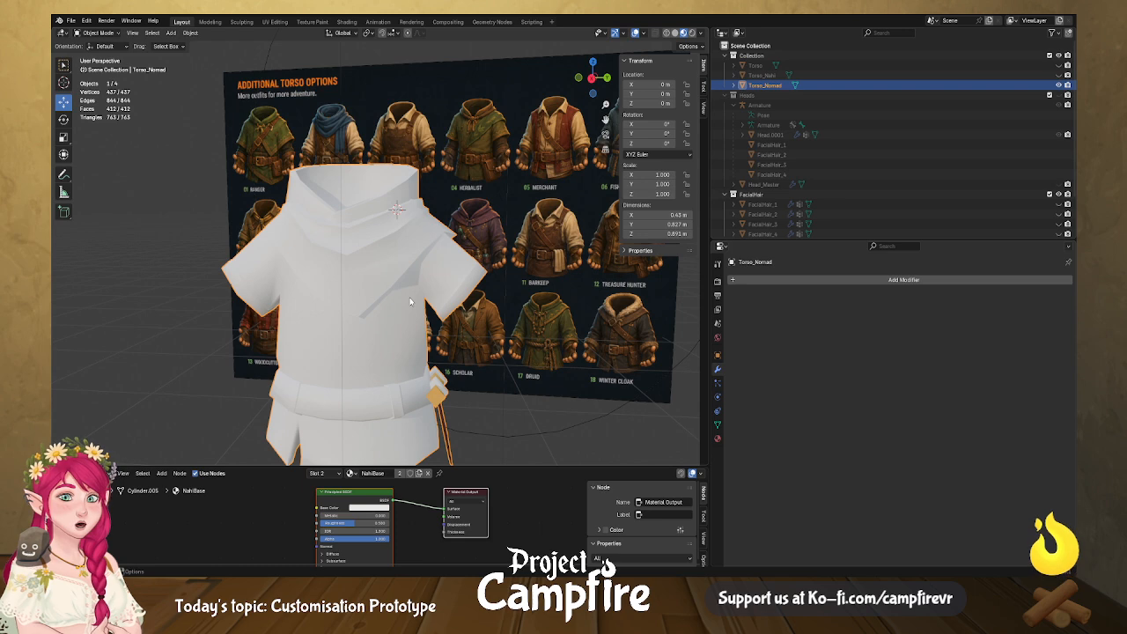
pyautogui.moveTo(417, 308); pyautogui.dragTo(187, 235, button='middle')
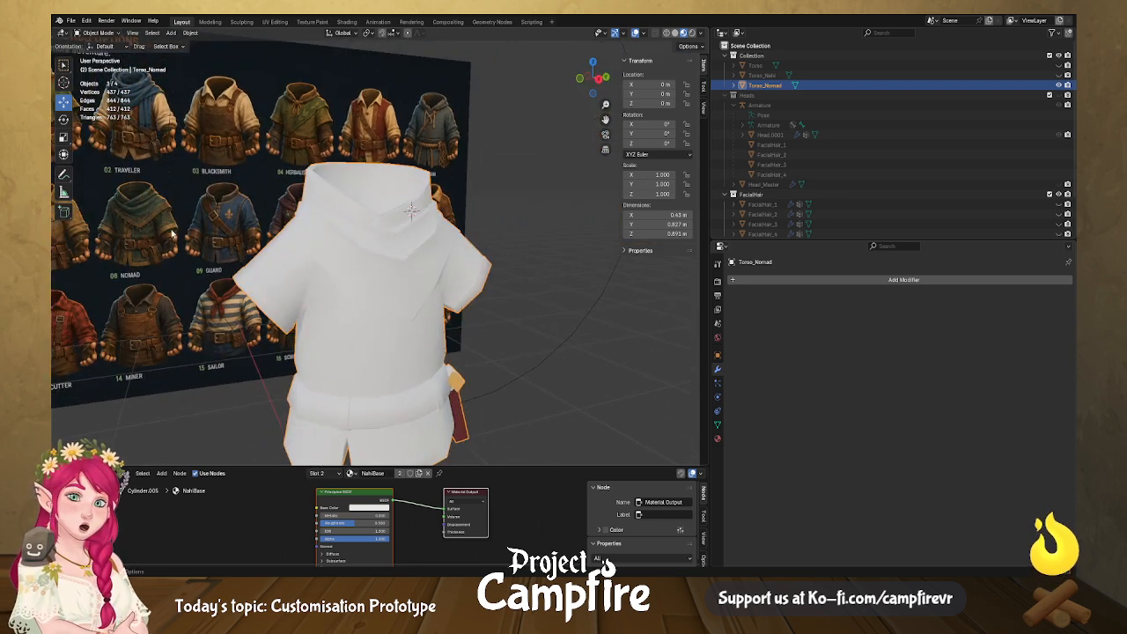
pyautogui.moveTo(484, 280); pyautogui.dragTo(403, 306, button='middle')
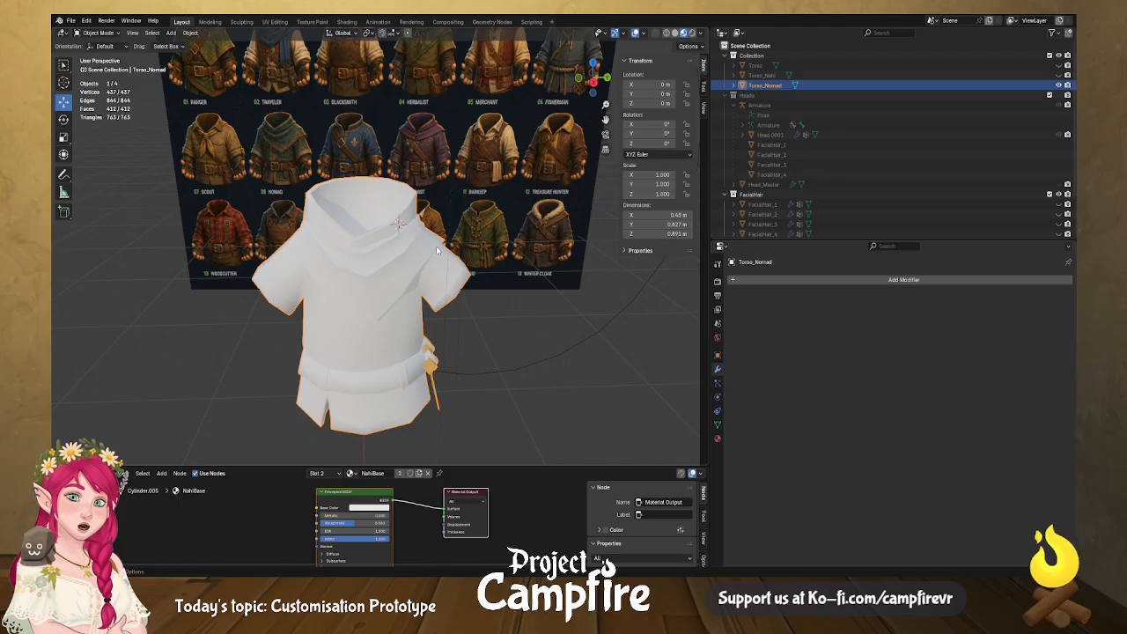
pyautogui.moveTo(435, 249); pyautogui.dragTo(432, 266, button='middle')
pyautogui.scroll(-3, 431, 264)
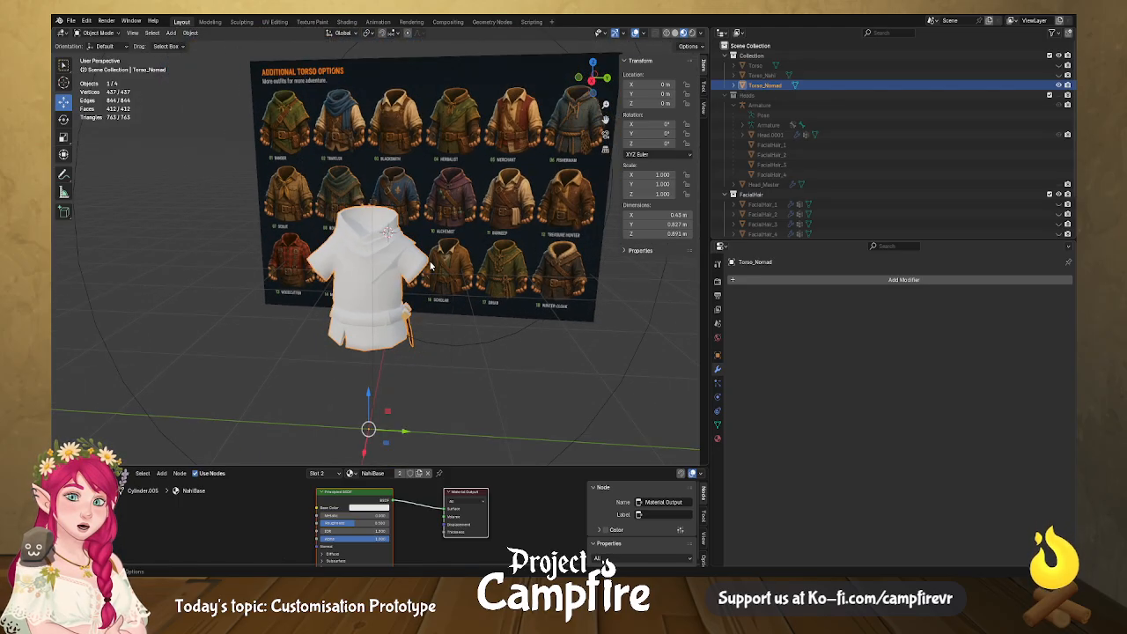
pyautogui.moveTo(429, 267); pyautogui.dragTo(457, 268, button='middle')
# Extrude the scarf's bottom edge outward at a scale of about 1.115 and lower it about 0.038 m along Z.
pyautogui.press('Tab')
pyautogui.scroll(5, 401, 271)
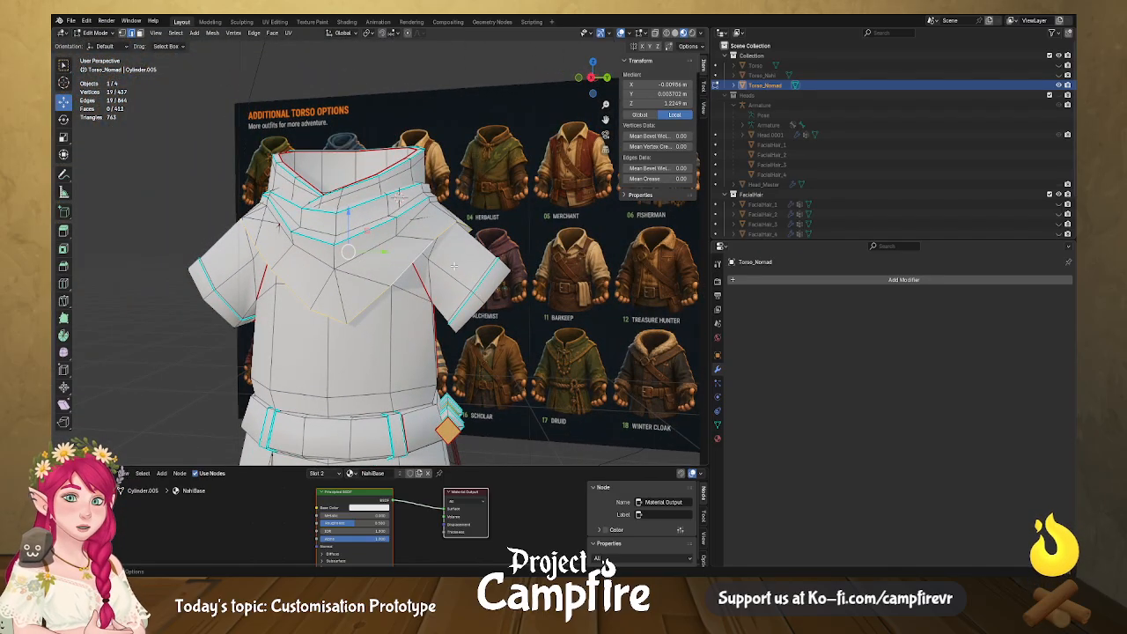
pyautogui.press('e')
pyautogui.press('s')
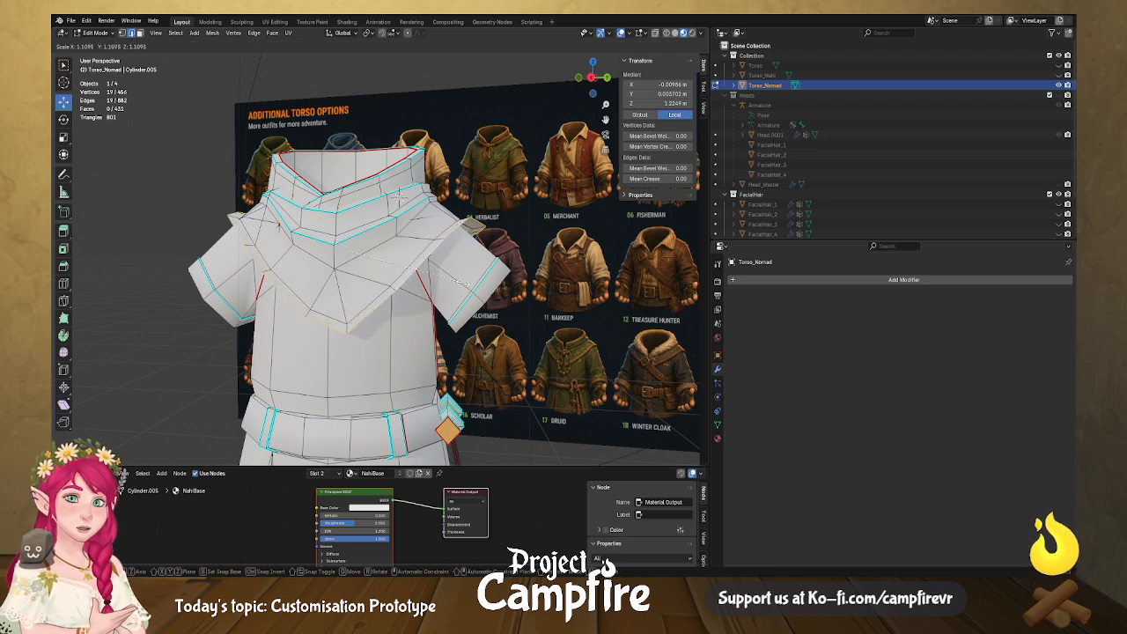
pyautogui.click(462, 281)
pyautogui.press('g')
pyautogui.press('z')
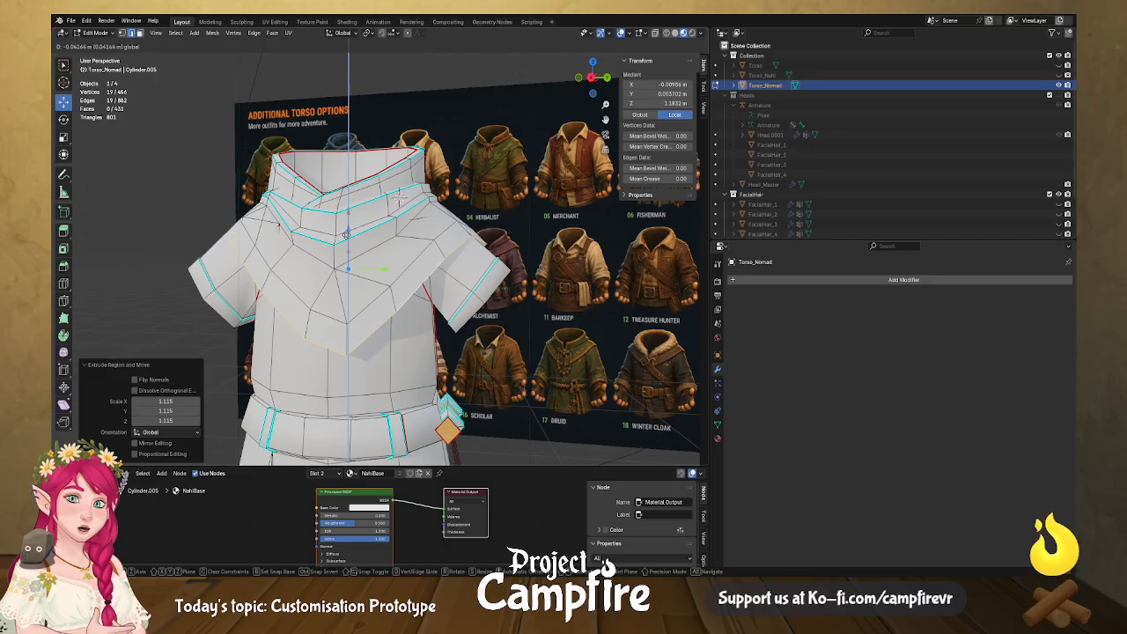
pyautogui.click(398, 198)
# Scale the scarf's extruded bottom edge to about 0.9 along the X axis to bring it closer to the torso.
pyautogui.moveTo(399, 198); pyautogui.dragTo(371, 294, button='middle')
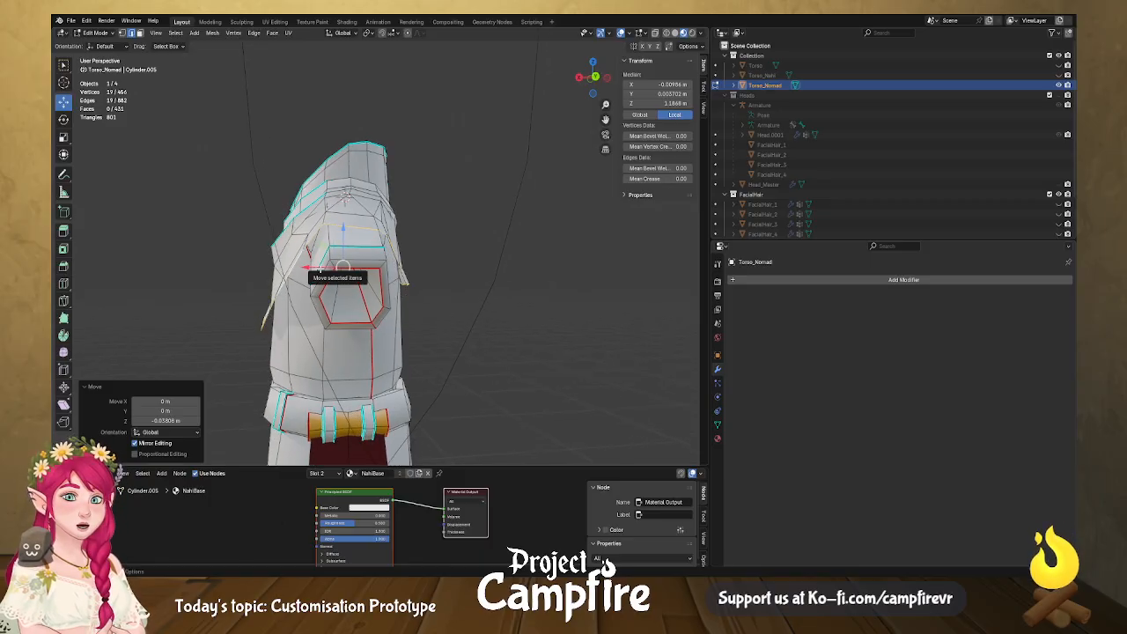
pyautogui.press('s')
pyautogui.press('x')
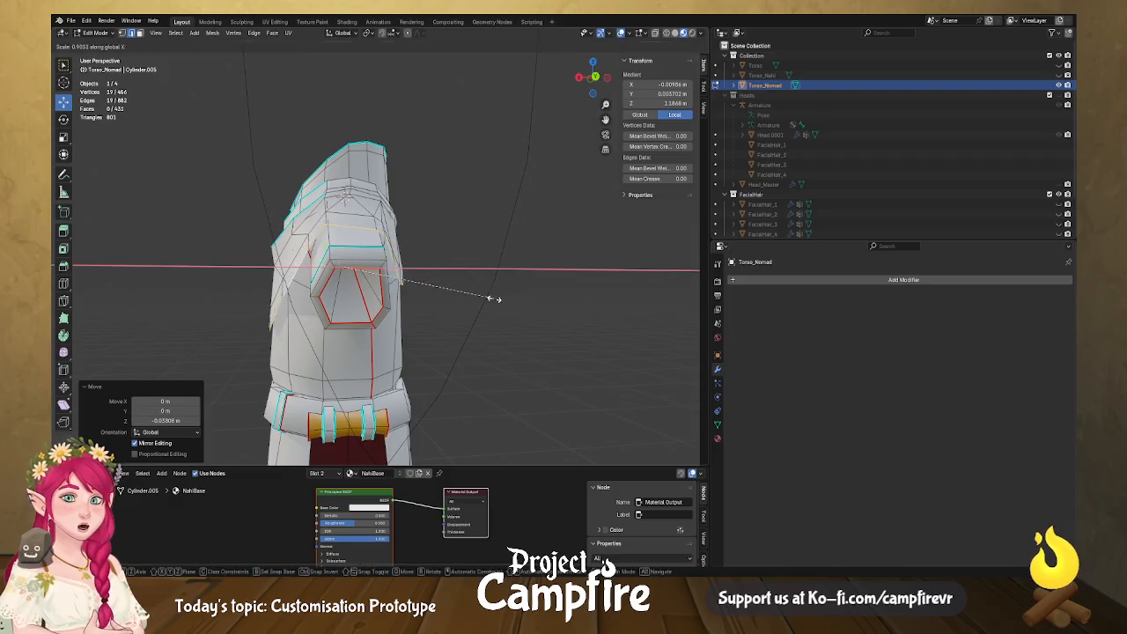
pyautogui.click(491, 300)
pyautogui.moveTo(491, 299); pyautogui.dragTo(401, 284, button='middle')
# Mark the edge loop just above the scarf's lower hem as sharp.
pyautogui.press('Tab')
pyautogui.press('Tab')
pyautogui.keyDown('alt'); pyautogui.click(401, 283); pyautogui.keyUp('alt')
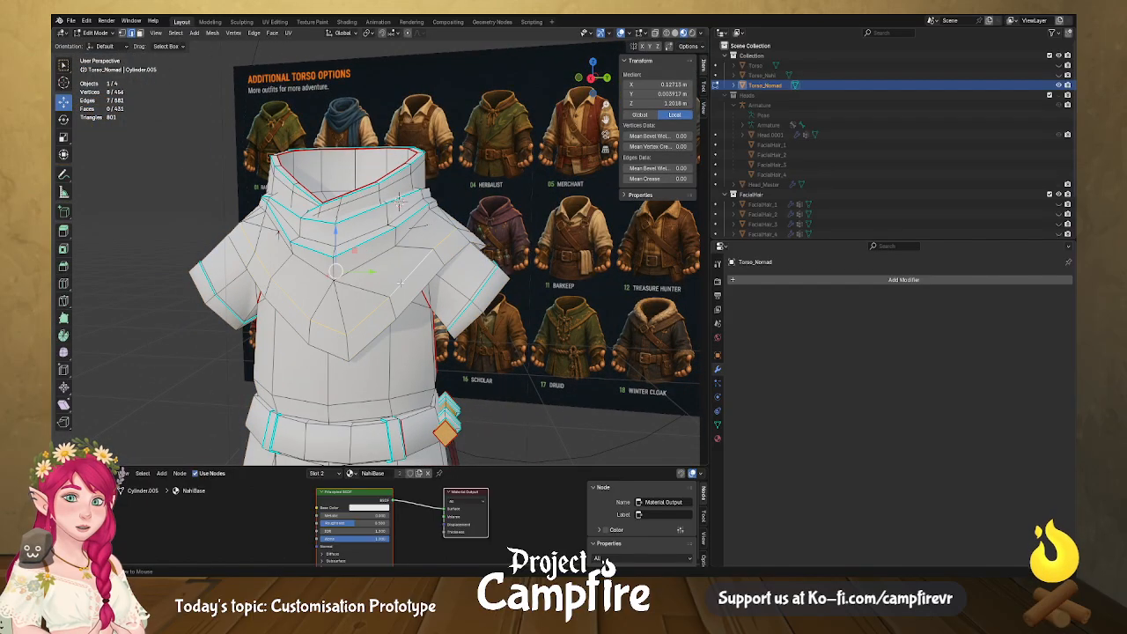
pyautogui.hotkey('ctrl', 'e')
pyautogui.click(401, 283)
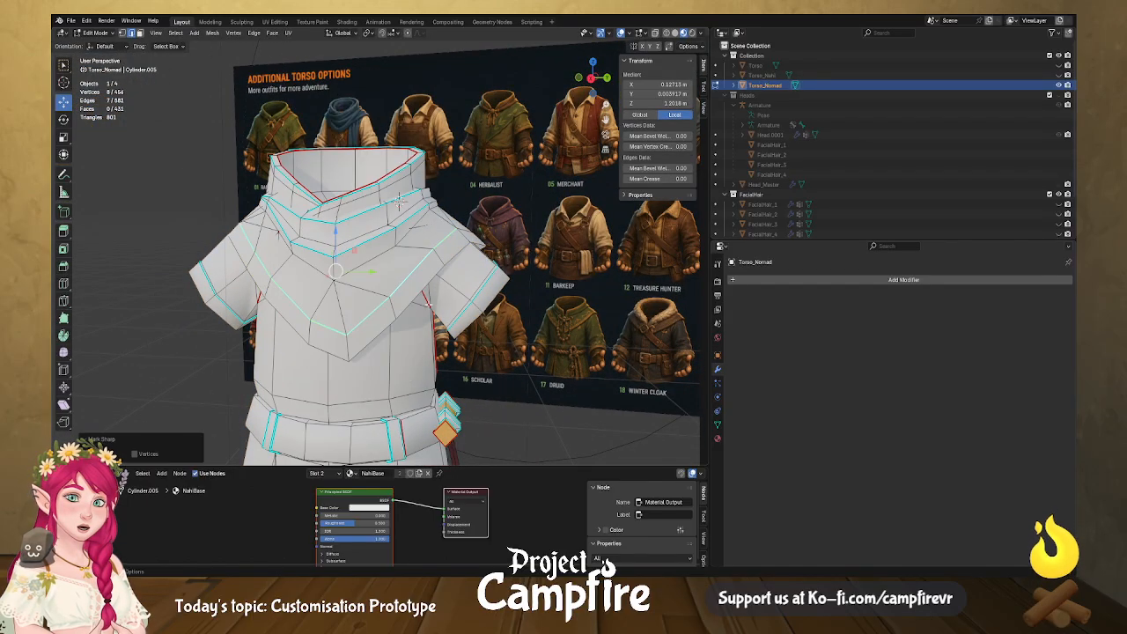
# Examine the shape and shading of the scarf on the torso from several angles against the reference sheet.
pyautogui.press('Tab')
pyautogui.moveTo(419, 327); pyautogui.dragTo(399, 334, button='middle')
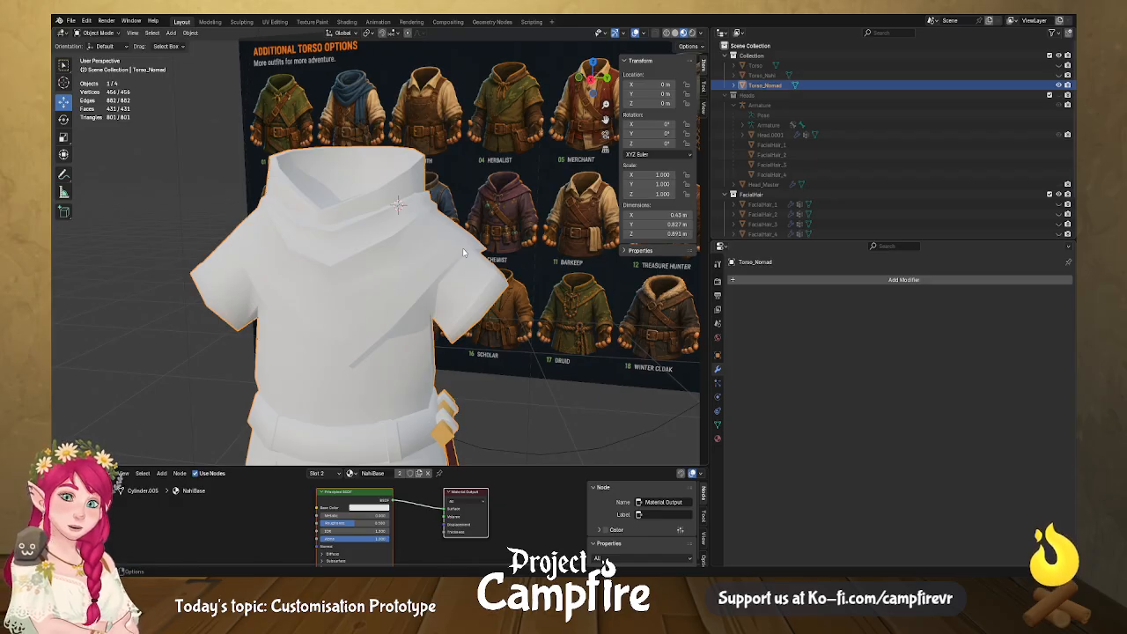
pyautogui.moveTo(420, 286)
pyautogui.mouseDown(button='middle')
pyautogui.moveTo(503, 265)
pyautogui.moveTo(391, 280)
pyautogui.moveTo(517, 241)
pyautogui.moveTo(414, 272)
pyautogui.moveTo(418, 294)
pyautogui.moveTo(407, 296)
pyautogui.mouseUp(button='middle')
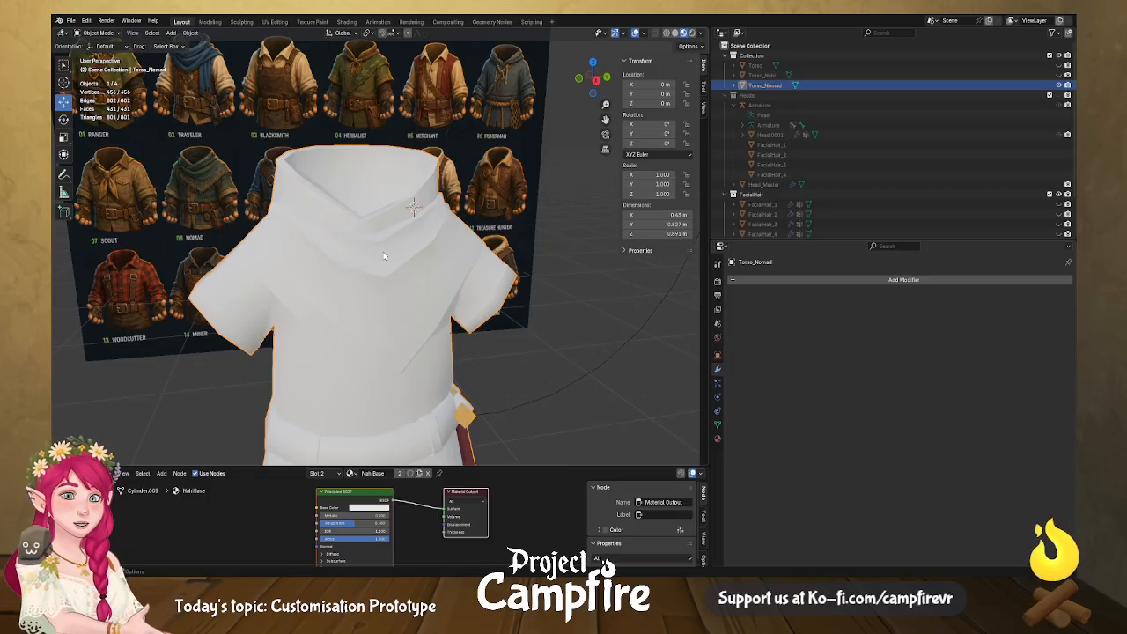
pyautogui.scroll(1, 383, 255)
pyautogui.press('Tab')
pyautogui.scroll(-1, 386, 269)
pyautogui.moveTo(386, 269); pyautogui.dragTo(339, 264, button='middle')
pyautogui.press('Tab')
pyautogui.scroll(2, 393, 304)
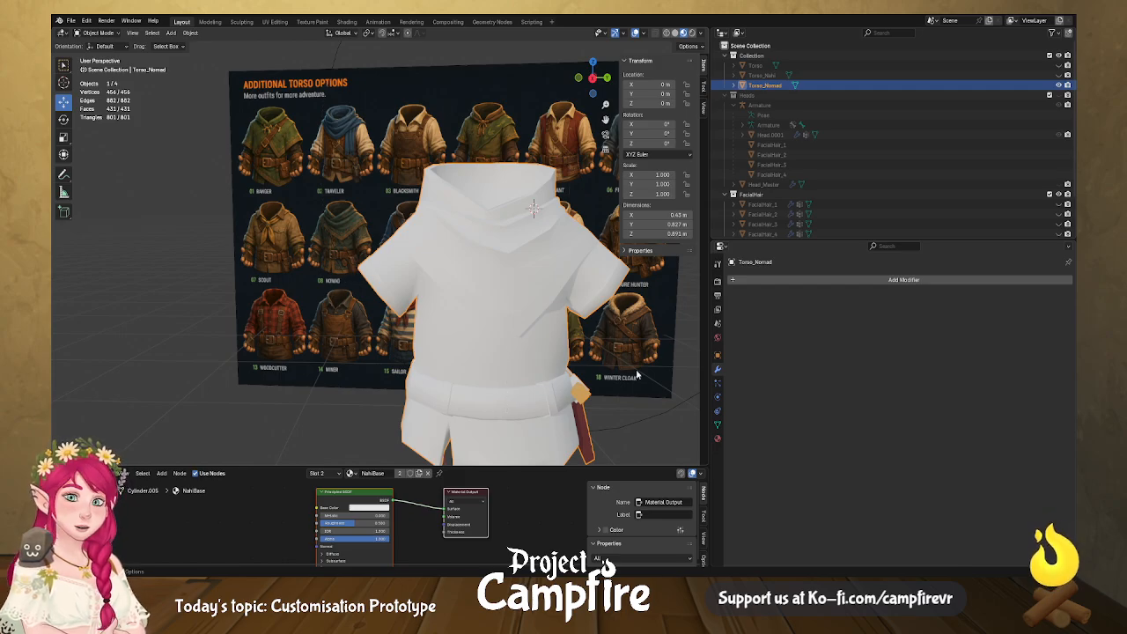
# Remove the NahiBase material slot from Torso_Nomad.
pyautogui.click(717, 437)
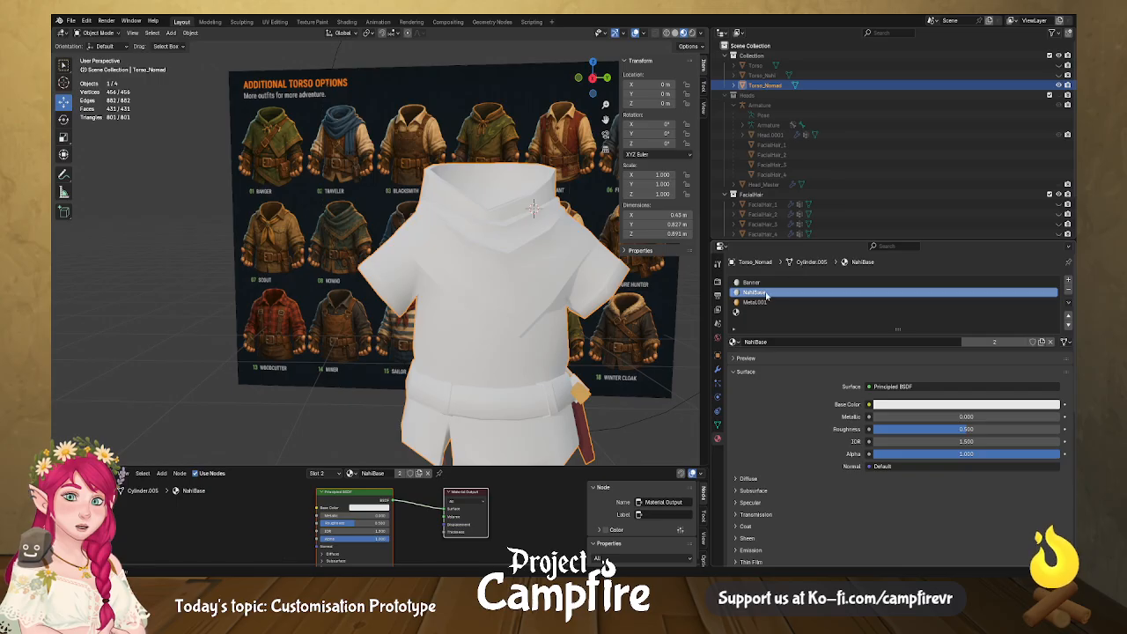
pyautogui.click(1068, 291)
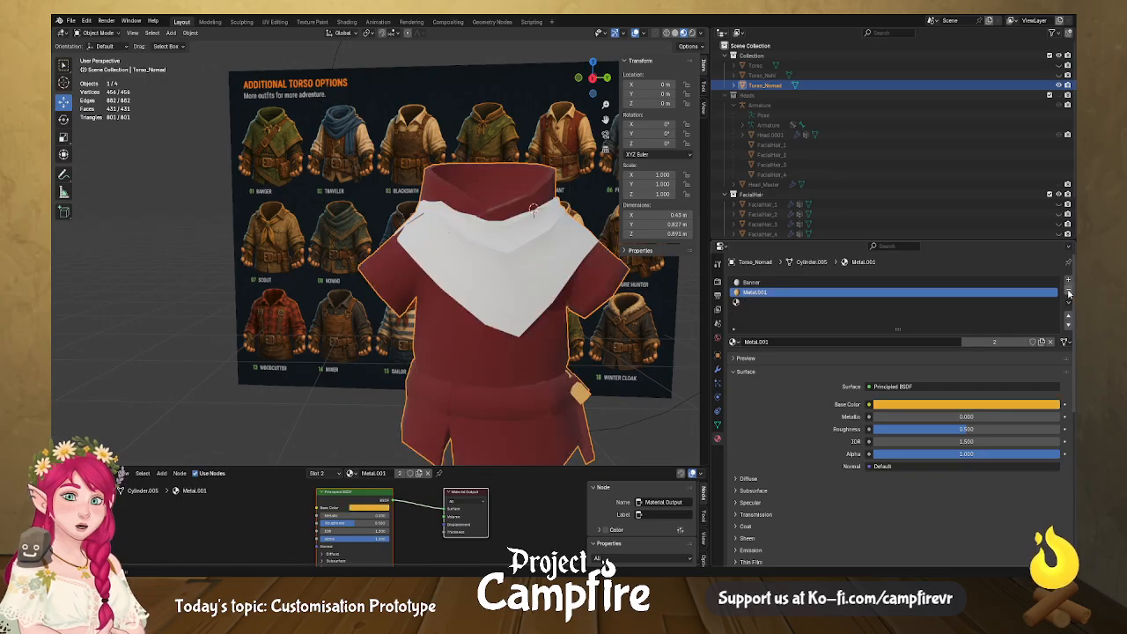
pyautogui.click(951, 284)
pyautogui.click(848, 294)
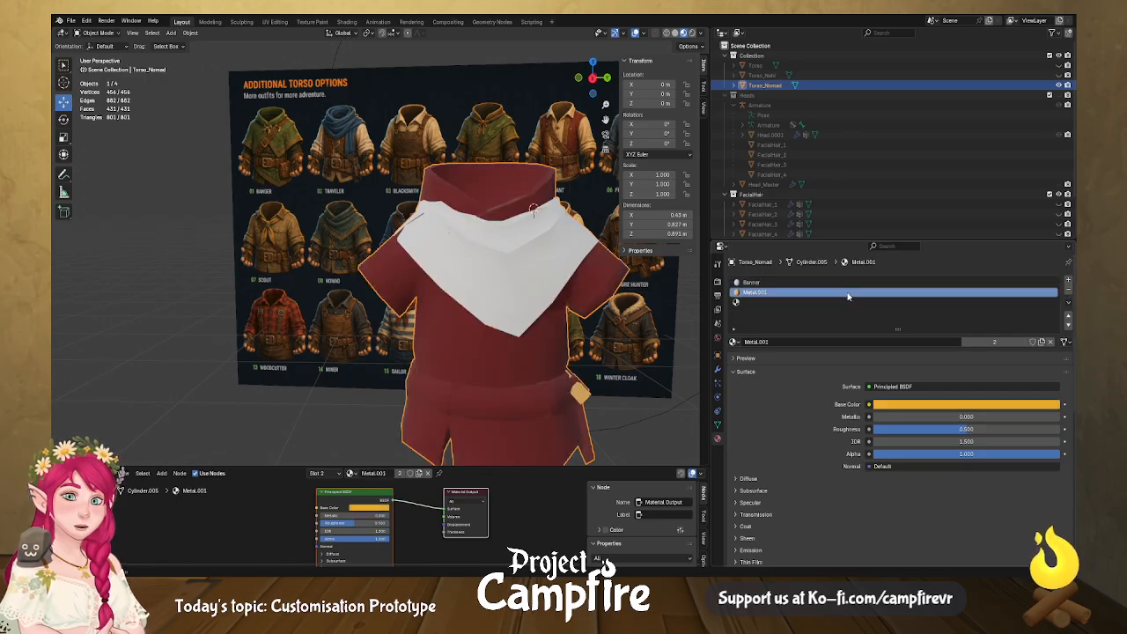
pyautogui.moveTo(361, 346); pyautogui.dragTo(356, 331, button='middle')
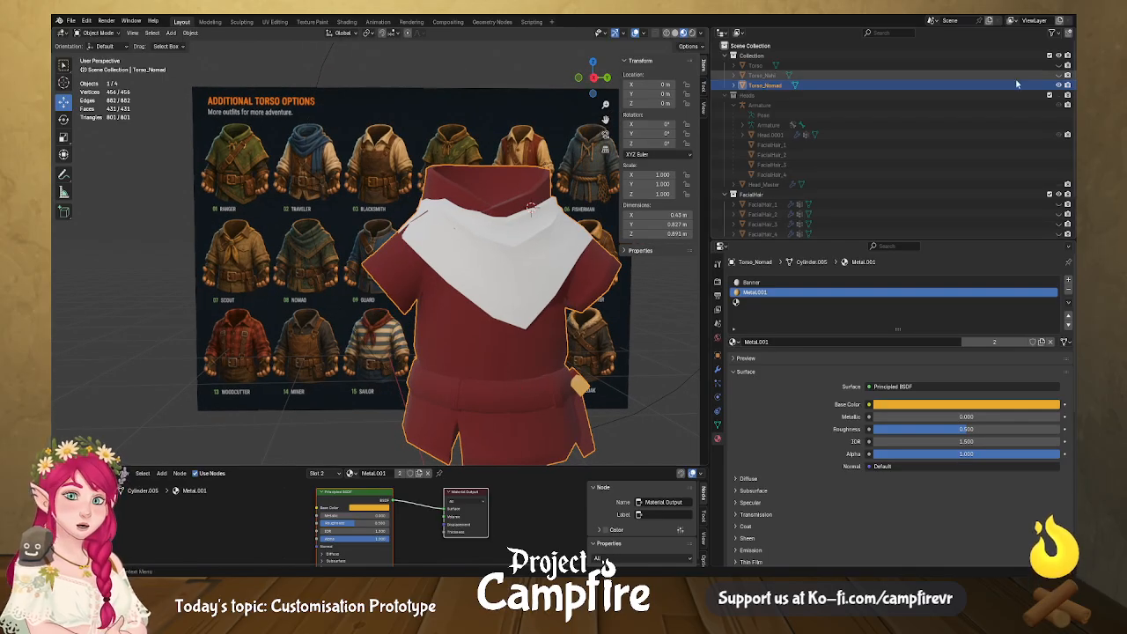
# Show the original Torso, hide Torso_Nomad, and select Torso.
pyautogui.click(1059, 66)
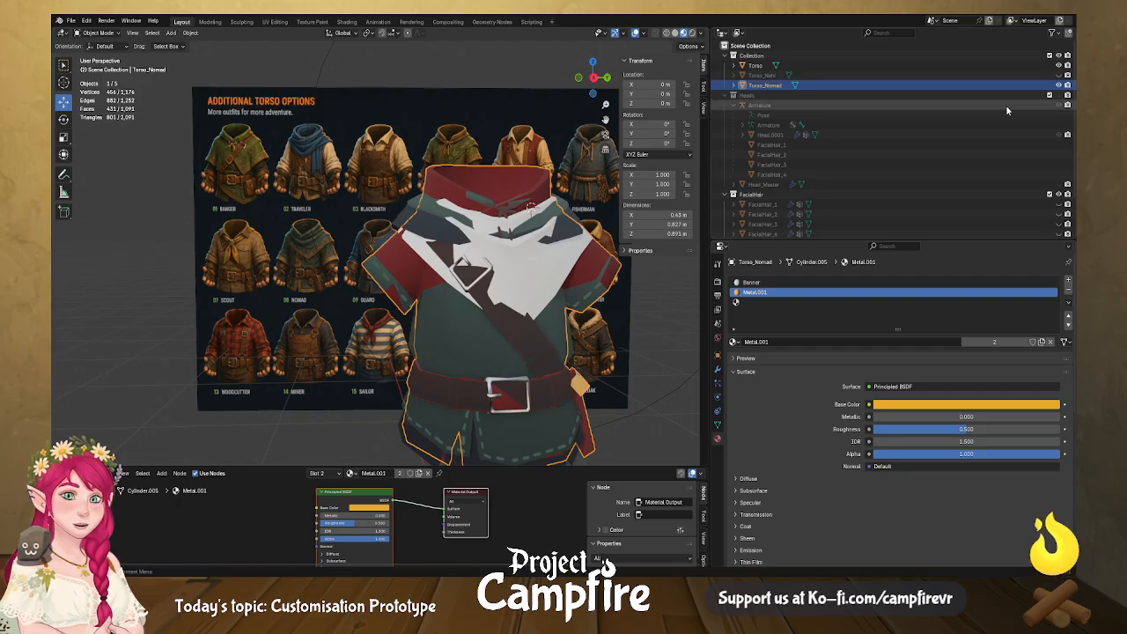
pyautogui.click(1058, 85)
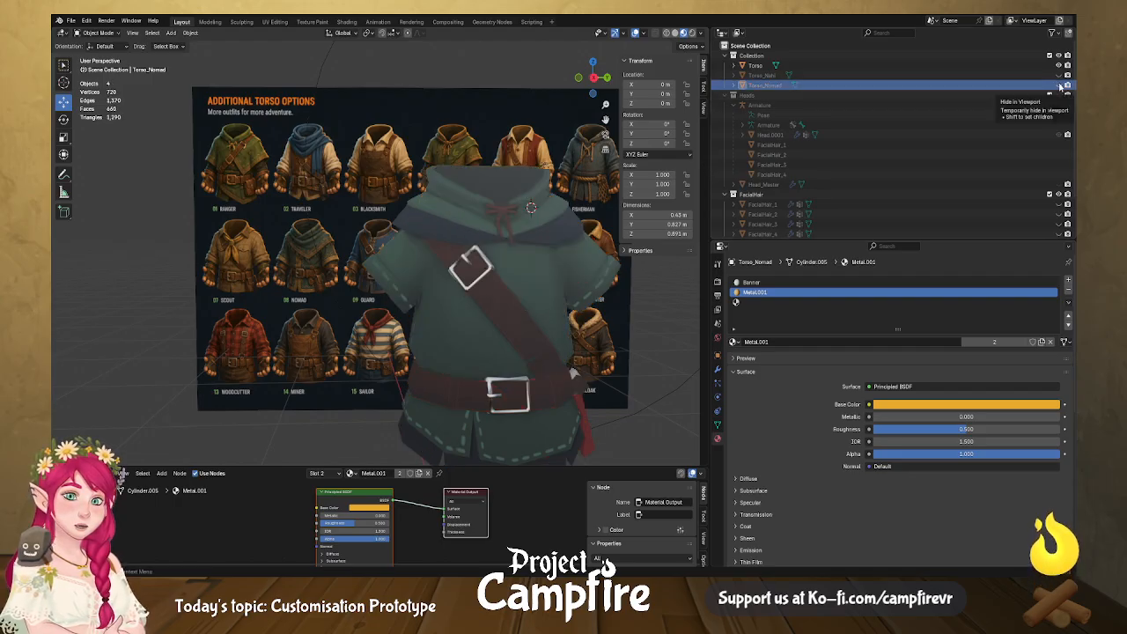
pyautogui.click(533, 343)
pyautogui.moveTo(533, 339); pyautogui.dragTo(525, 338, button='middle')
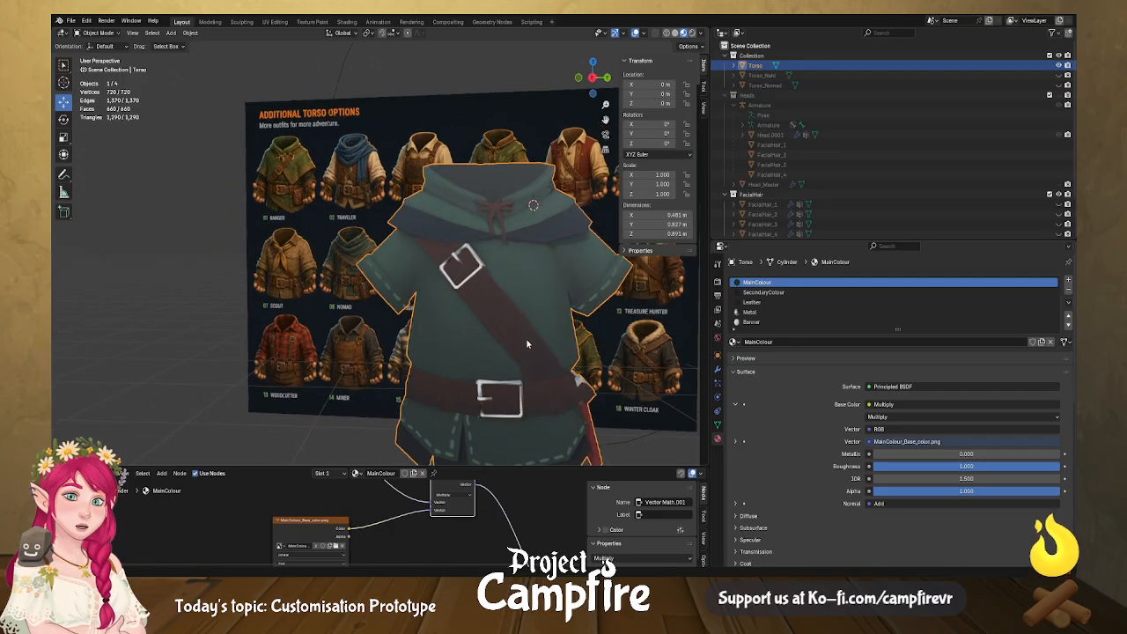
# Select all the linked geometry of the waist belt buckle in the Torso mesh in Edit Mode.
pyautogui.press('Tab')
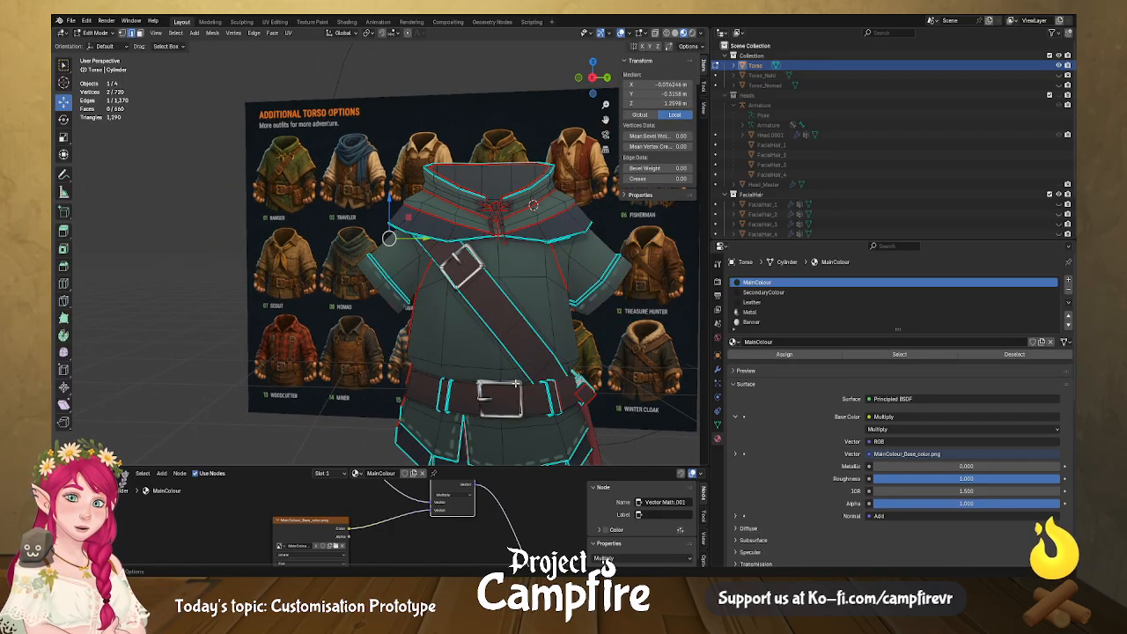
pyautogui.scroll(3, 518, 389)
pyautogui.keyDown('shift'); pyautogui.moveTo(554, 421); pyautogui.dragTo(425, 311, button='middle'); pyautogui.keyUp('shift')
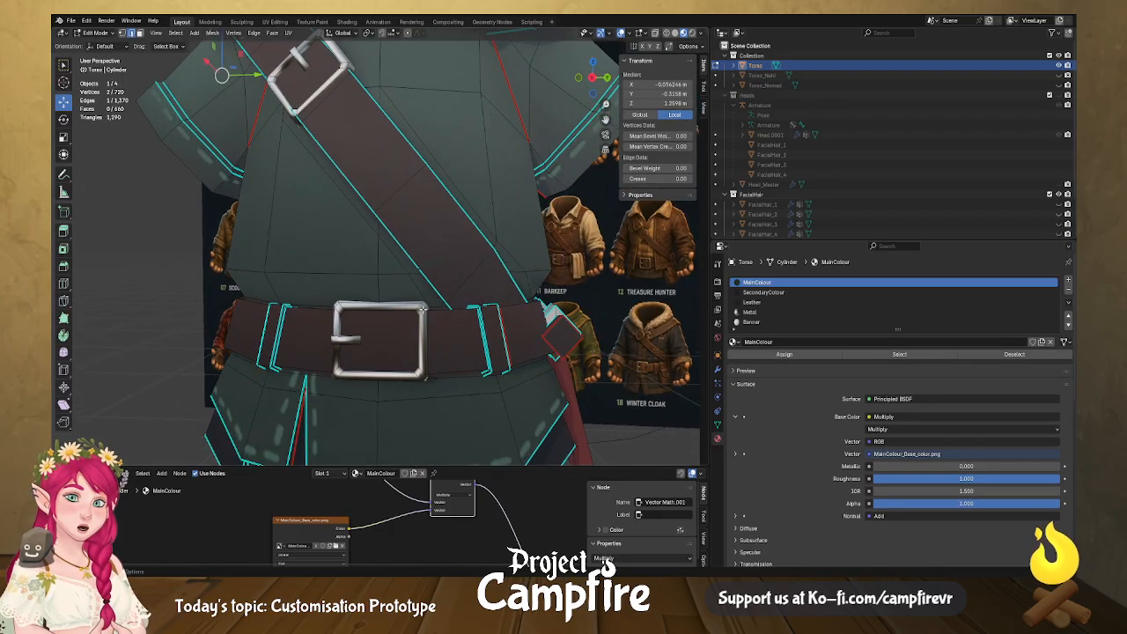
pyautogui.press('l')
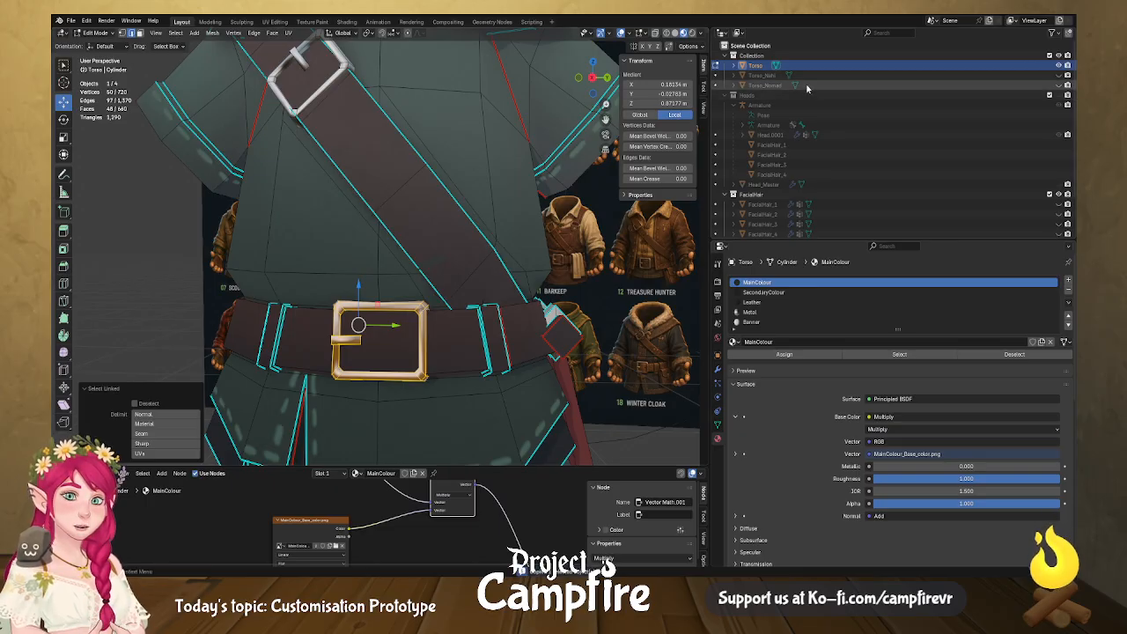
# Hide Torso, show Torso_Nomad again and make it the object being worked on.
pyautogui.click(933, 85)
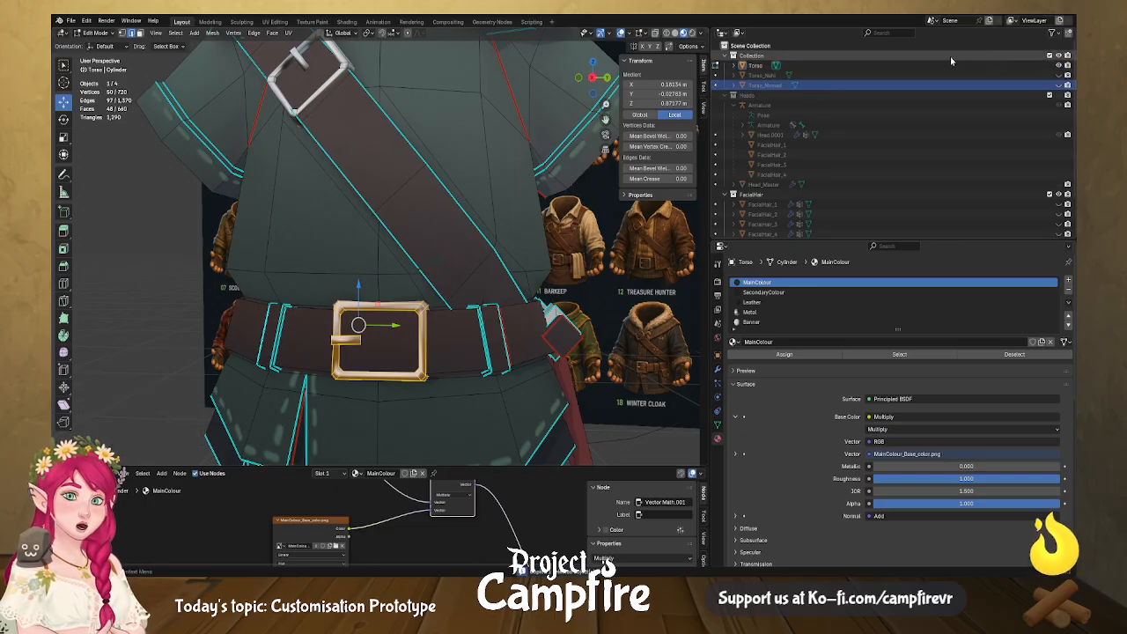
pyautogui.click(1059, 66)
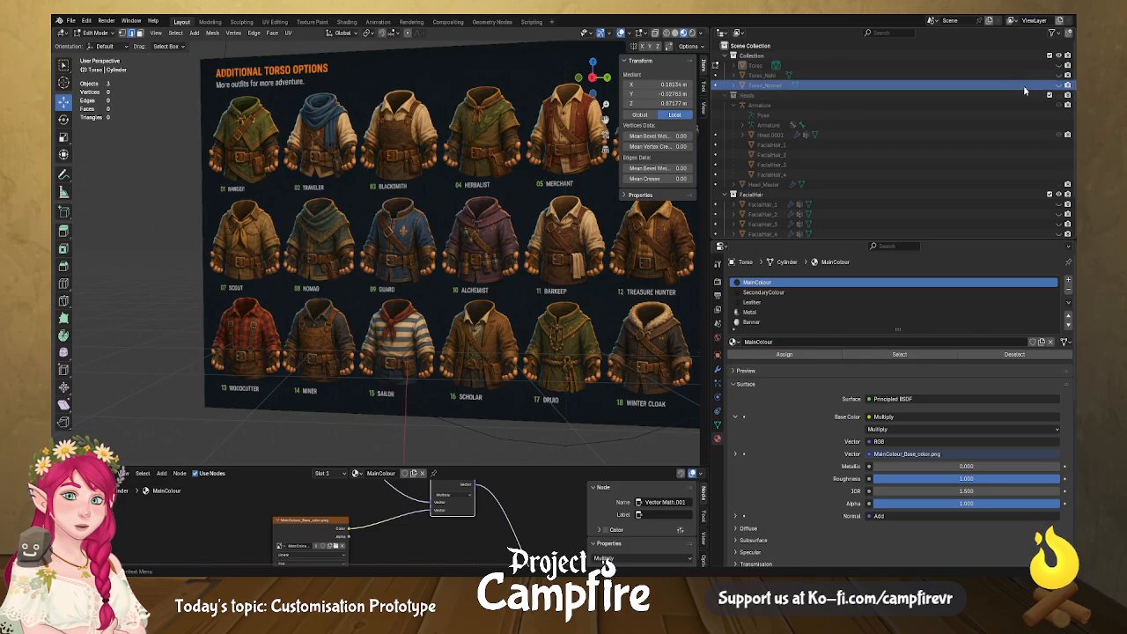
pyautogui.click(1059, 85)
pyautogui.hotkey('alt', 'q')
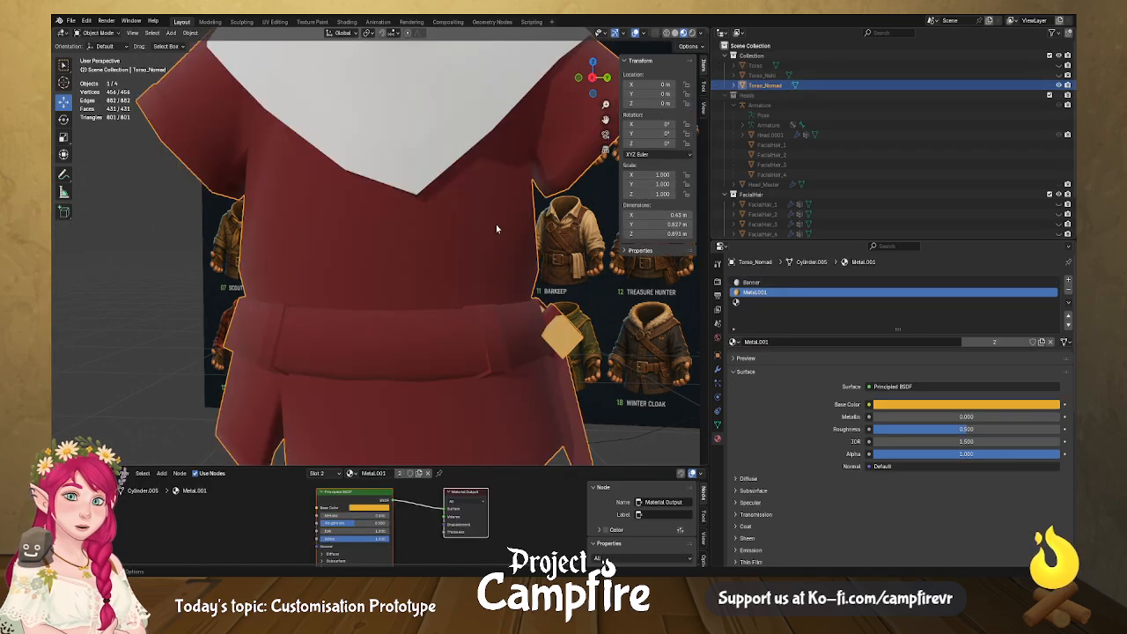
pyautogui.hotkey('ctrl', 'v')
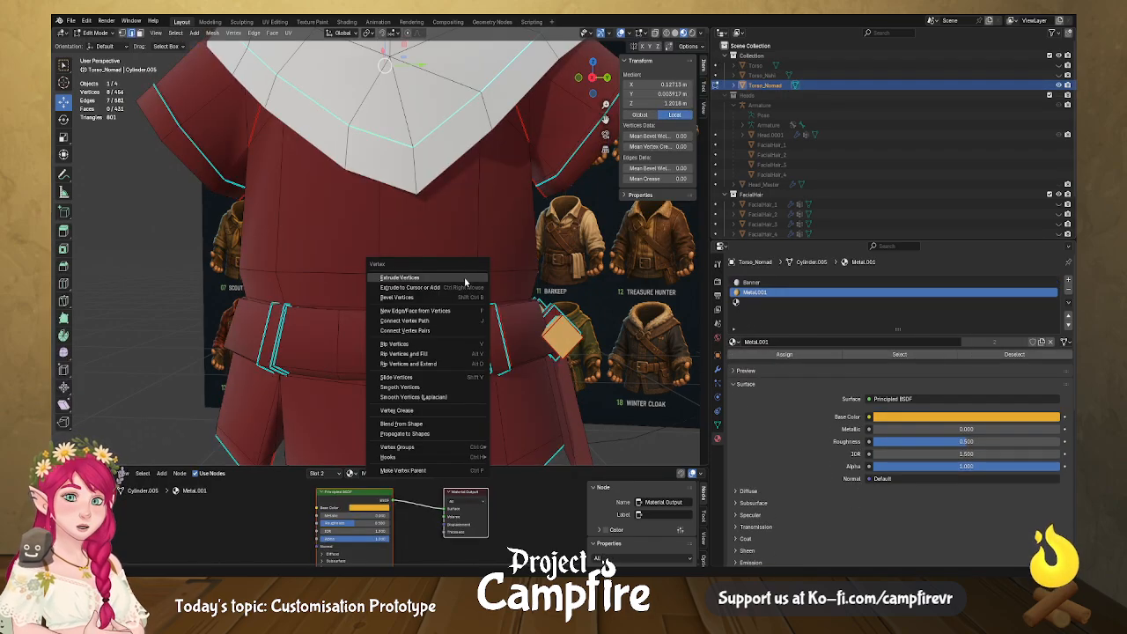
pyautogui.press('Escape')
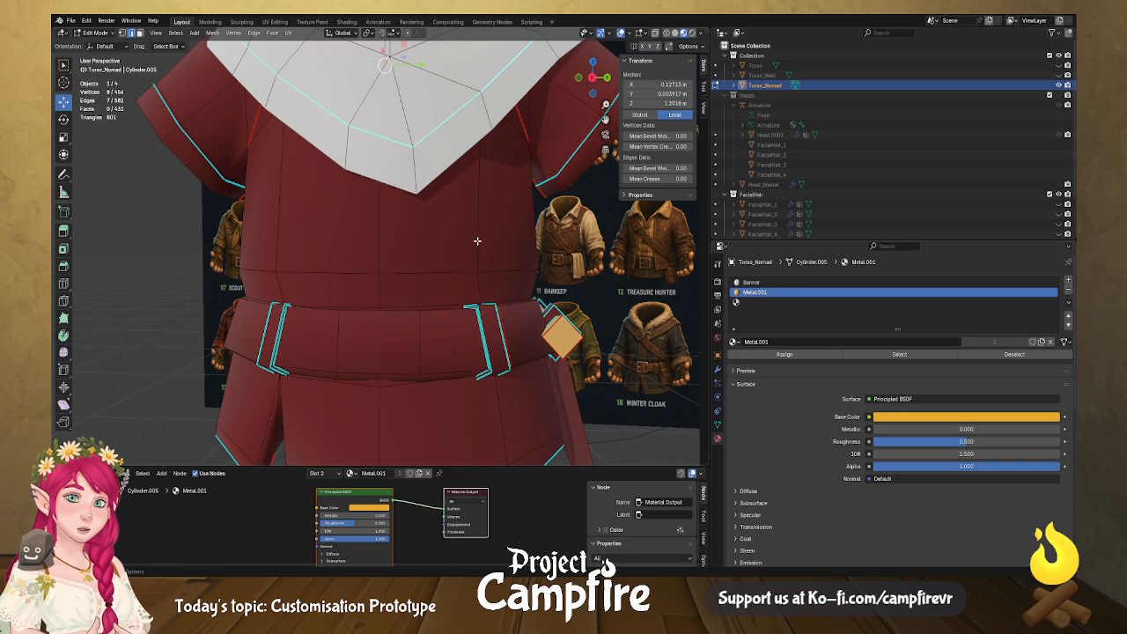
pyautogui.click(622, 332)
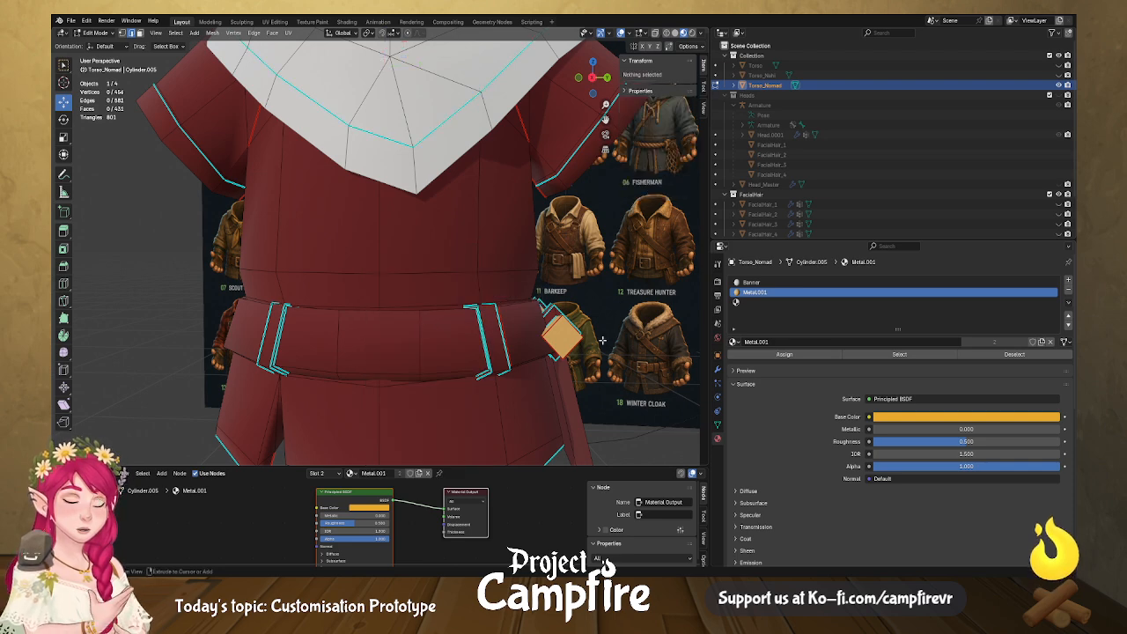
pyautogui.hotkey('ctrl', 'v')
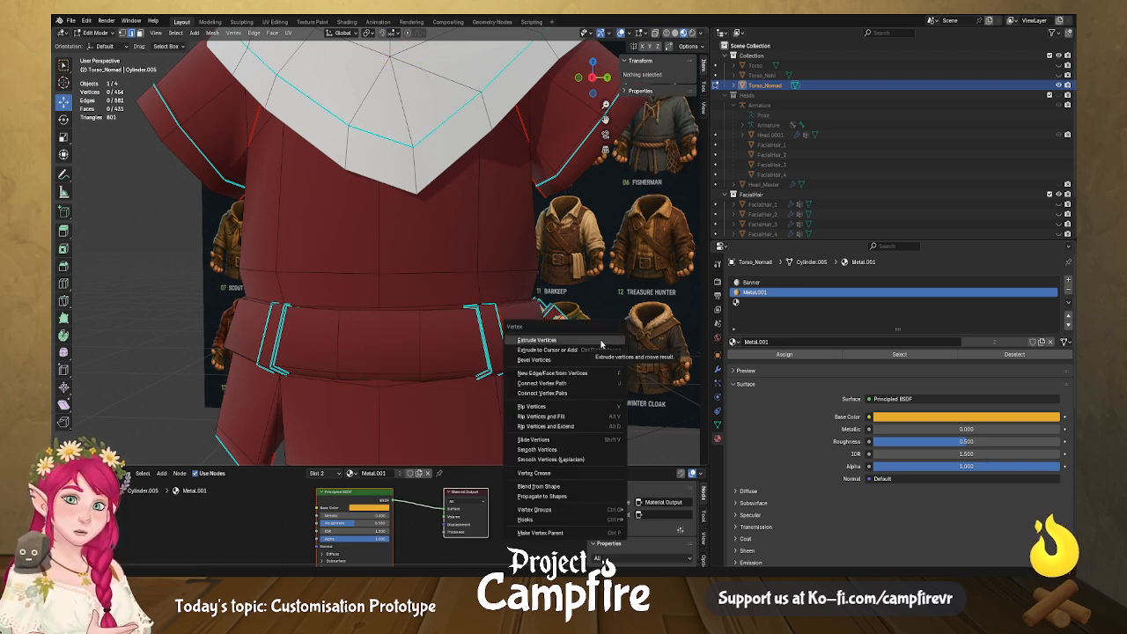
pyautogui.click(612, 393)
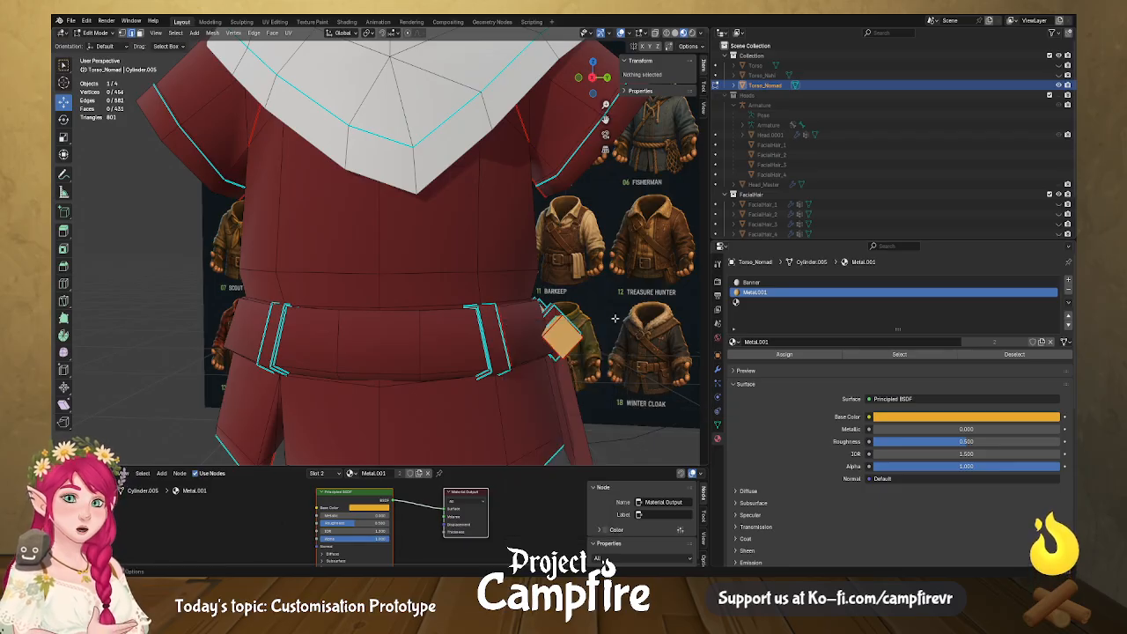
# Return to Object Mode and paste the copied Torso object over Torso_Nomad.
pyautogui.press('Tab')
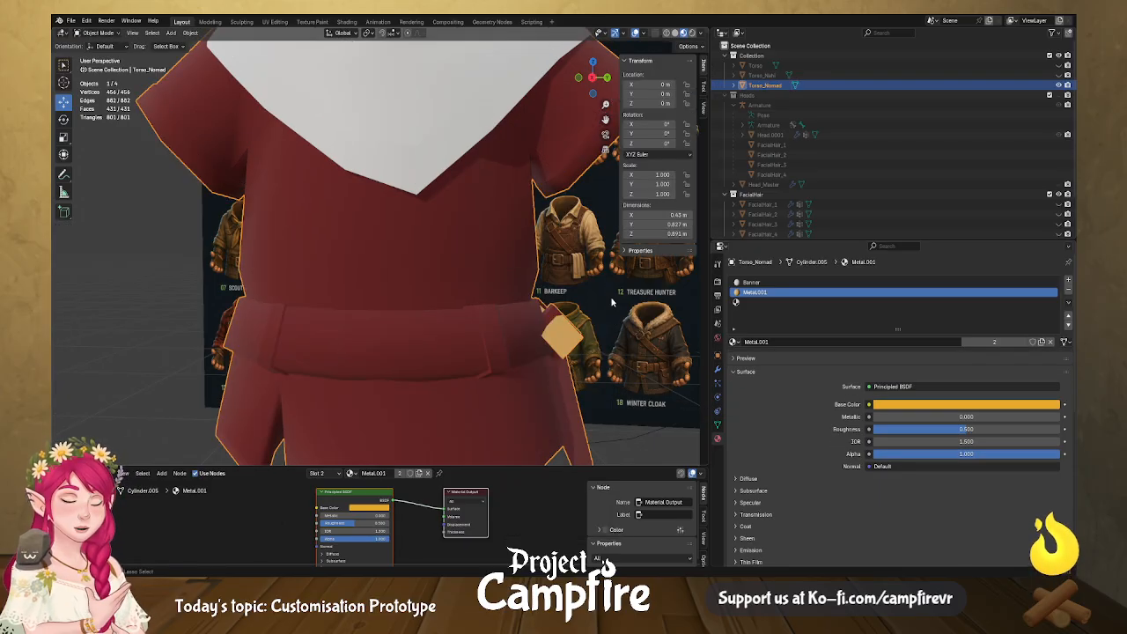
pyautogui.hotkey('ctrl', 'v')
pyautogui.moveTo(464, 342); pyautogui.dragTo(453, 349, button='middle')
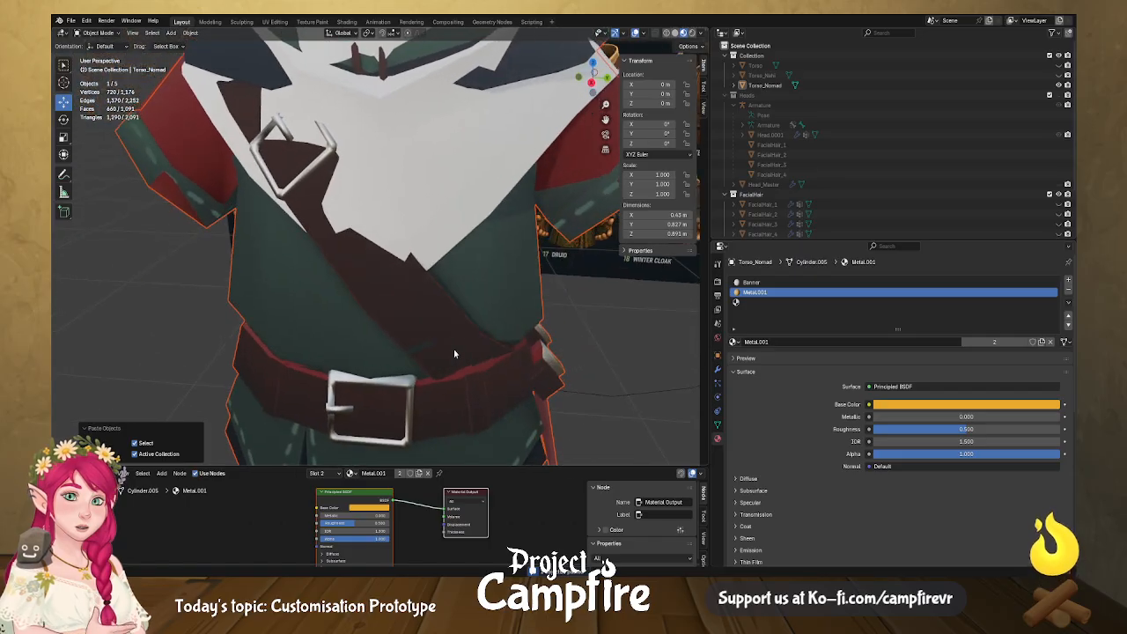
pyautogui.scroll(-3, 891, 78)
pyautogui.scroll(-5, 478, 295)
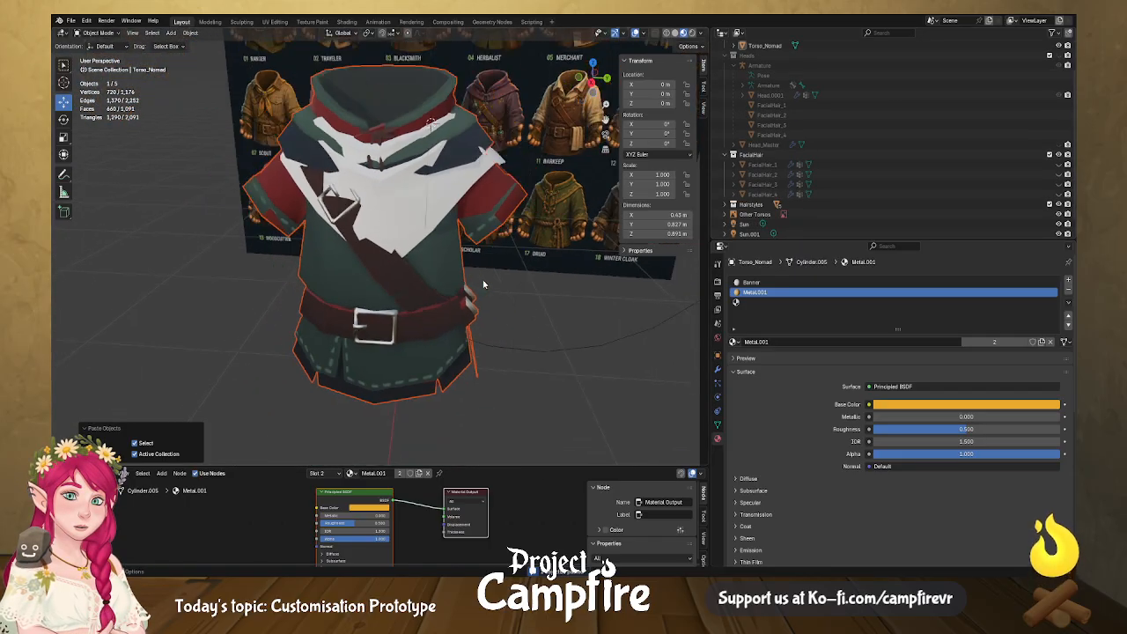
# Delete all geometry in the pasted Torso.001 mesh except the linked waist belt buckle.
pyautogui.scroll(-1, 914, 209)
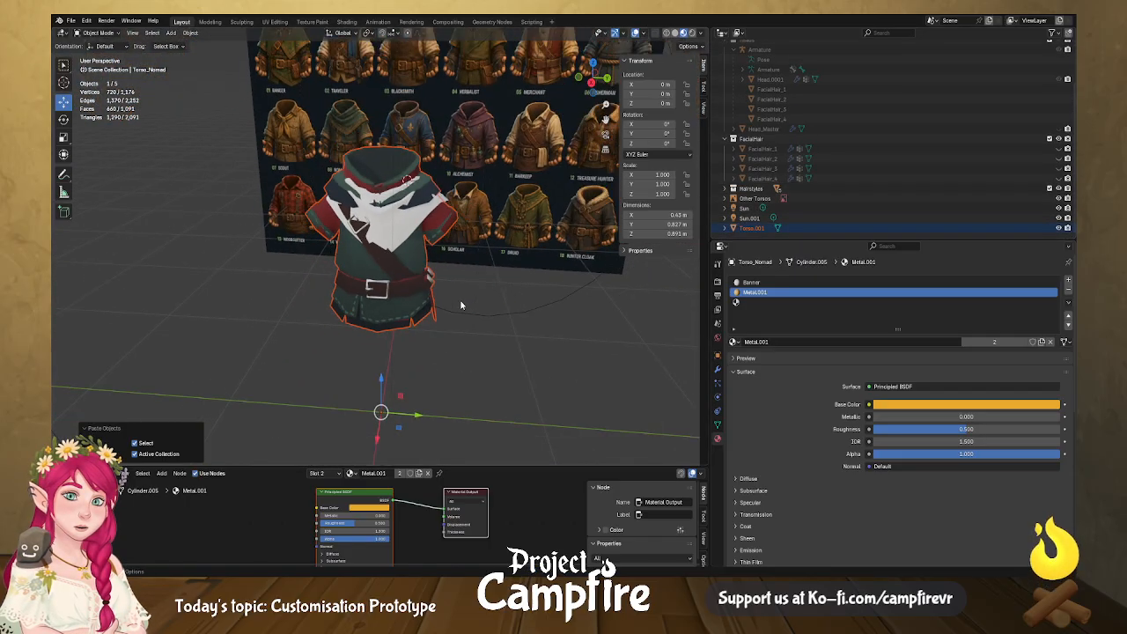
pyautogui.scroll(6, 463, 306)
pyautogui.click(496, 263)
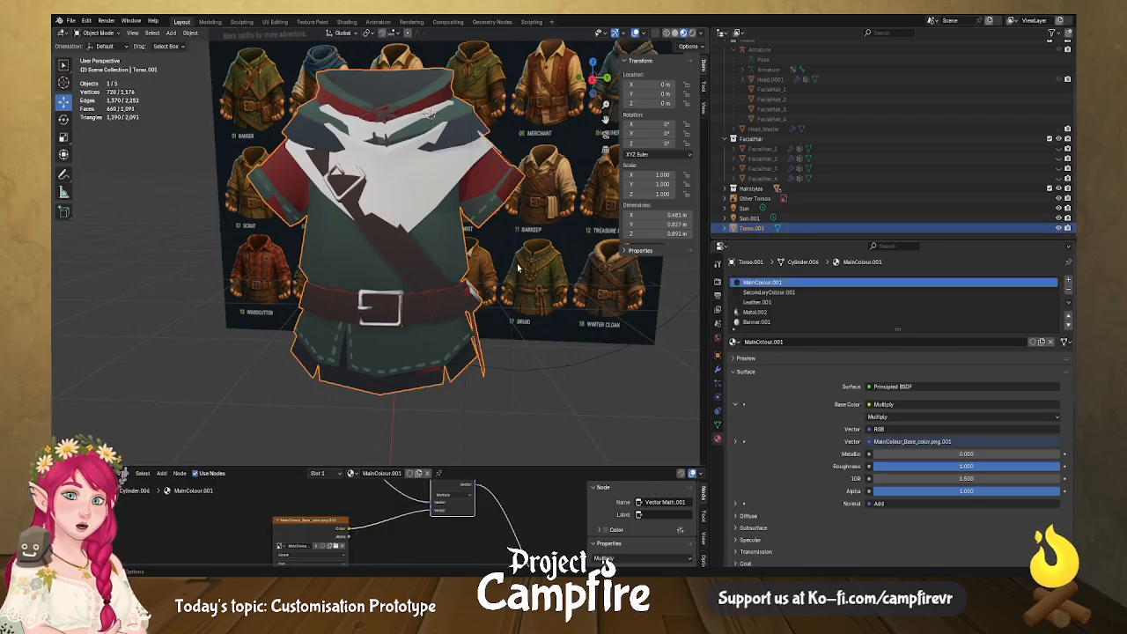
pyautogui.press('Tab')
pyautogui.moveTo(436, 253); pyautogui.dragTo(414, 291, button='middle')
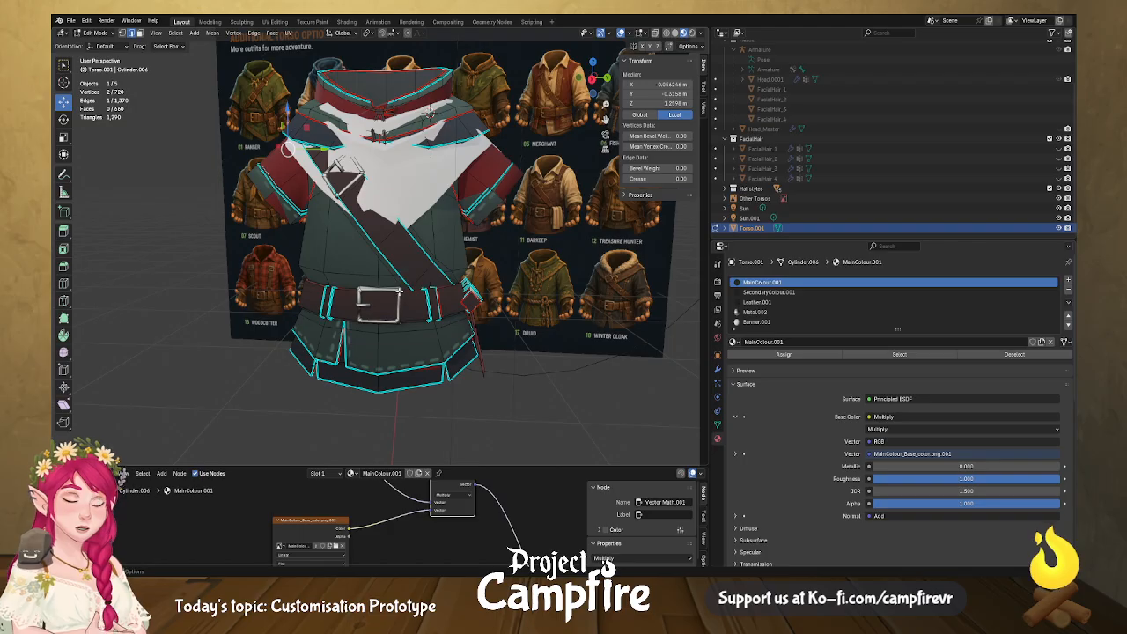
pyautogui.press('l')
pyautogui.click(177, 33)
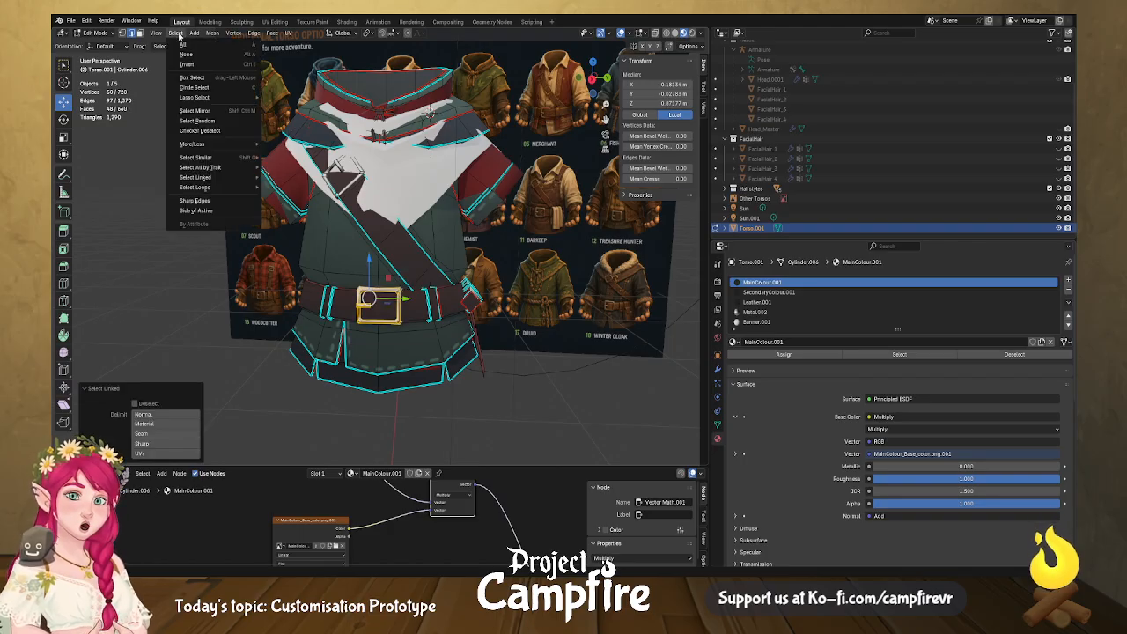
pyautogui.click(187, 63)
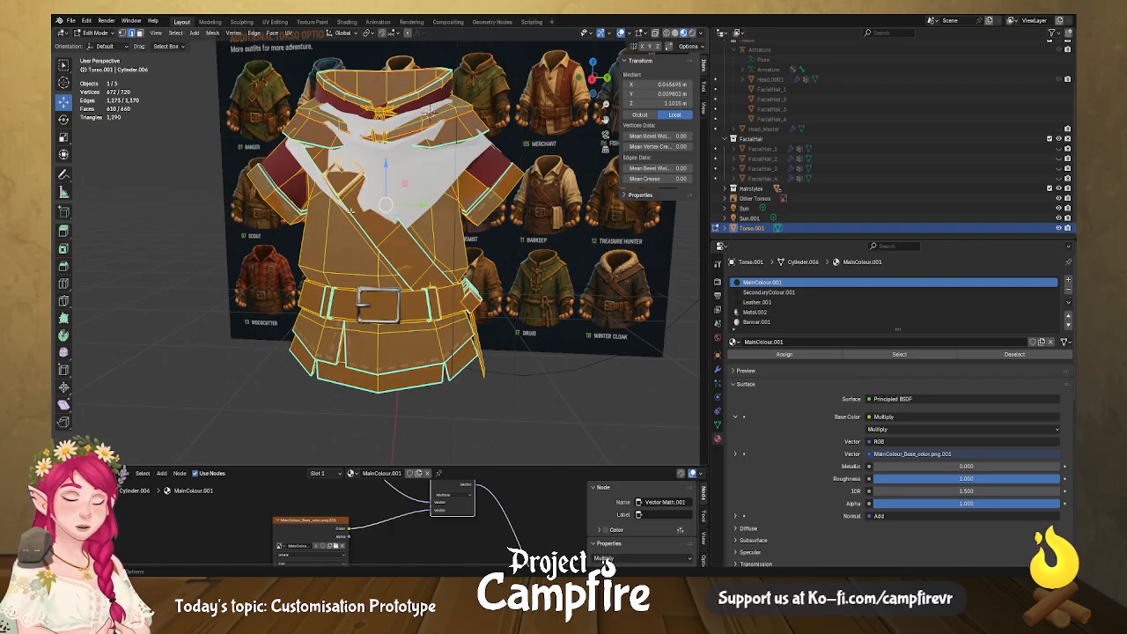
pyautogui.press('x')
pyautogui.click(328, 147)
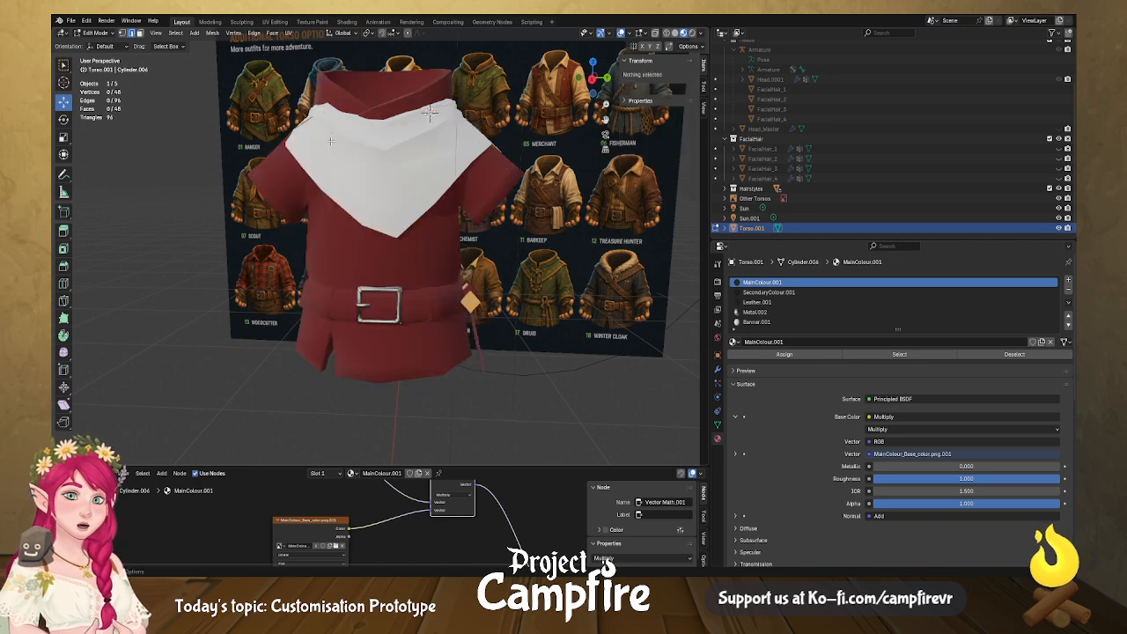
pyautogui.moveTo(440, 285); pyautogui.dragTo(374, 247, button='middle')
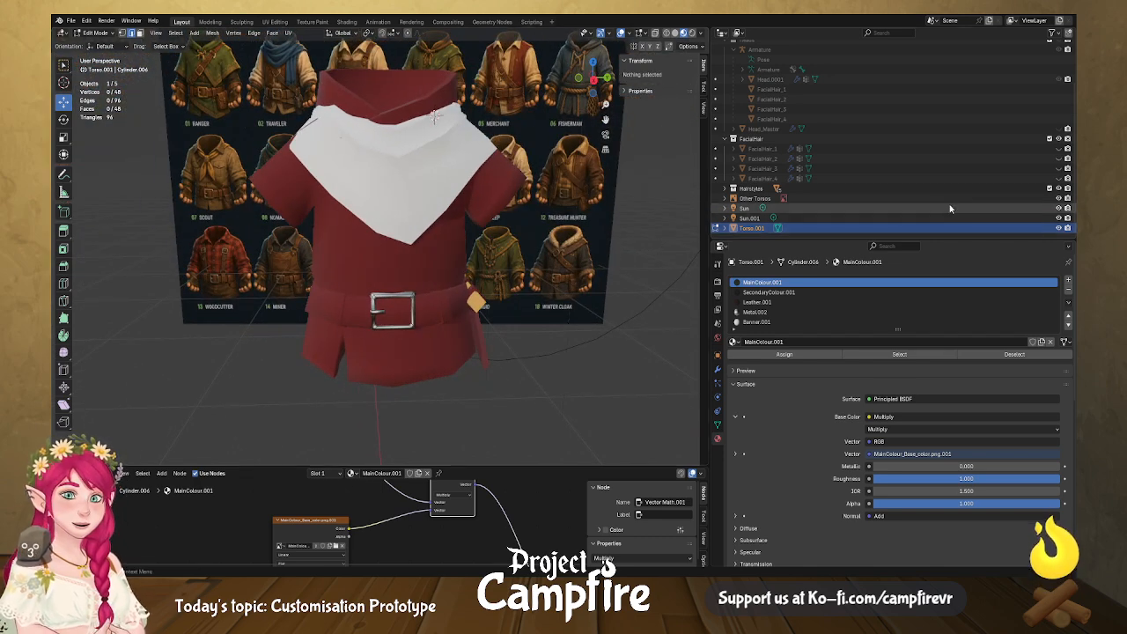
# Return to Object Mode and join the isolated buckle into Torso_Nomad.
pyautogui.press('Tab')
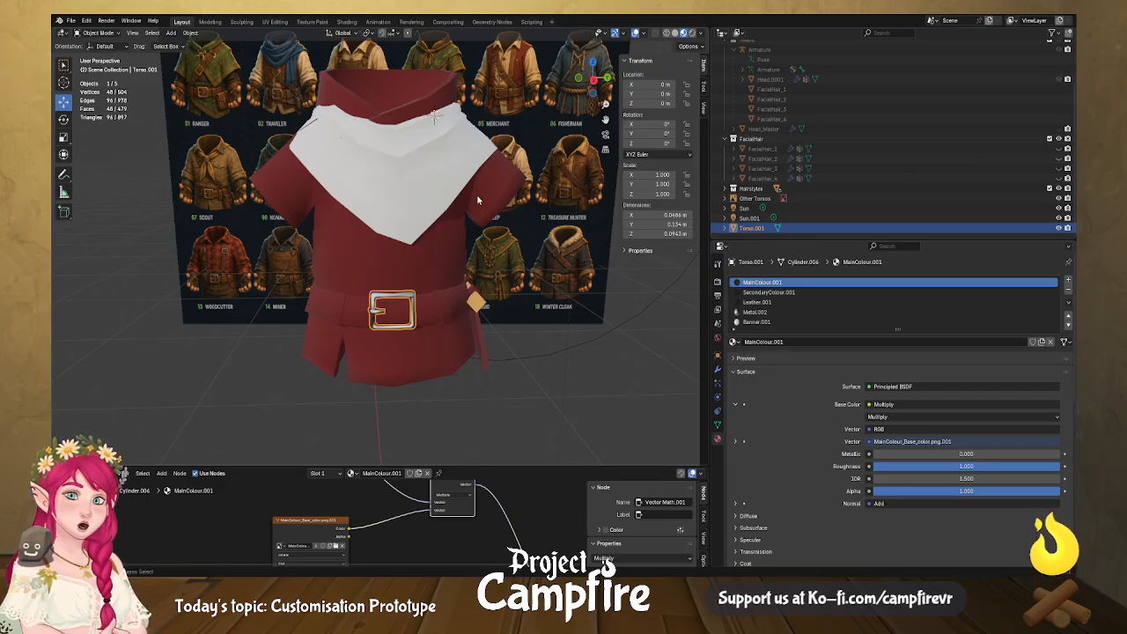
pyautogui.keyDown('shift'); pyautogui.click(453, 260); pyautogui.keyUp('shift')
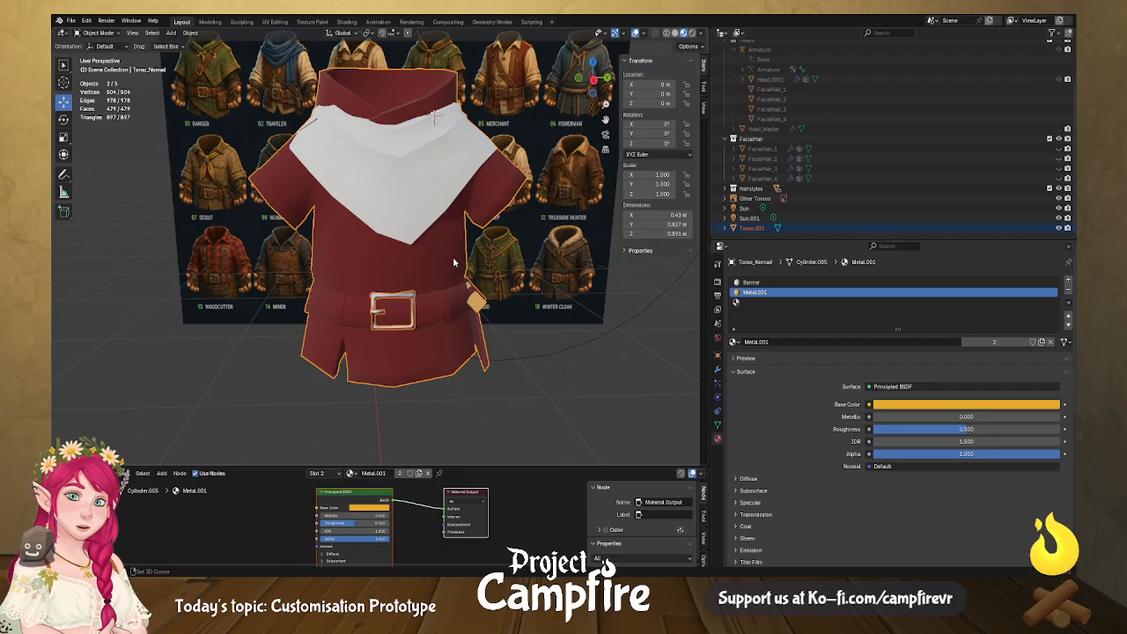
pyautogui.press('Delete')
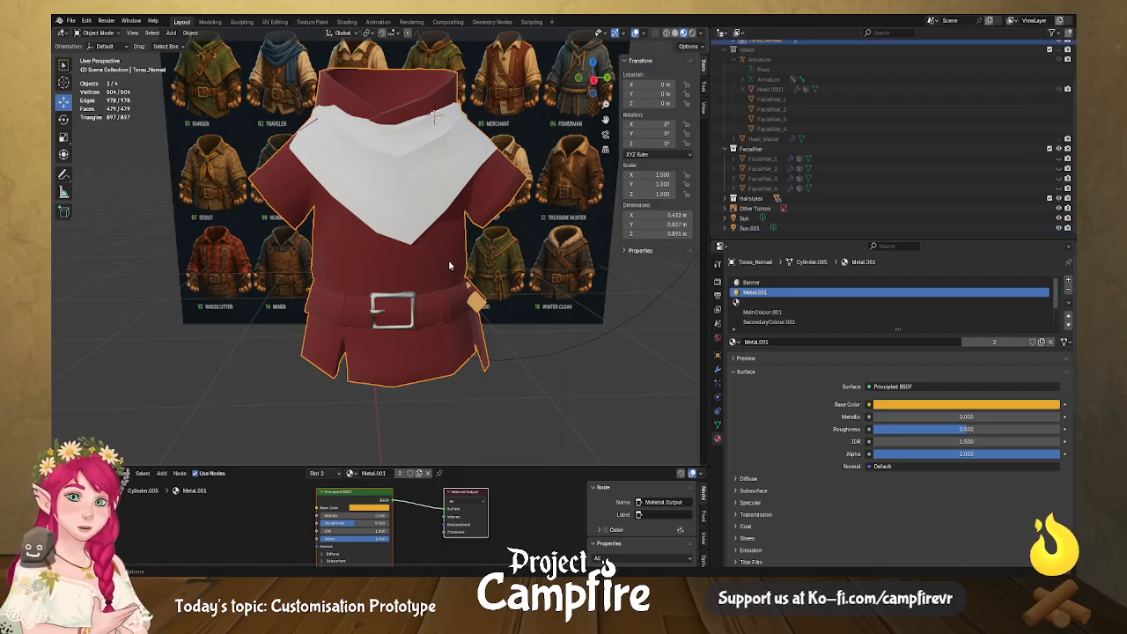
pyautogui.moveTo(483, 234); pyautogui.dragTo(422, 180, button='middle')
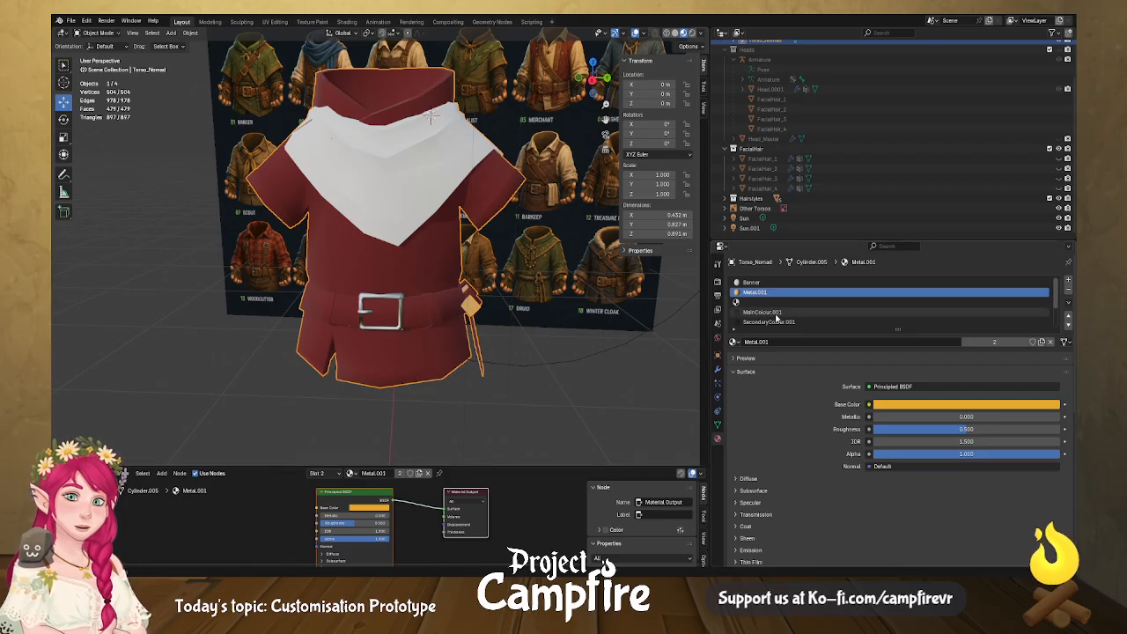
# Remove the SecondaryColour.001, MainColour.001, Metal.002 and Banner.001 material slots from Torso_Nomad.
pyautogui.click(791, 282)
pyautogui.moveTo(517, 294)
pyautogui.mouseDown(button='middle')
pyautogui.moveTo(444, 291)
pyautogui.moveTo(514, 296)
pyautogui.mouseUp(button='middle')
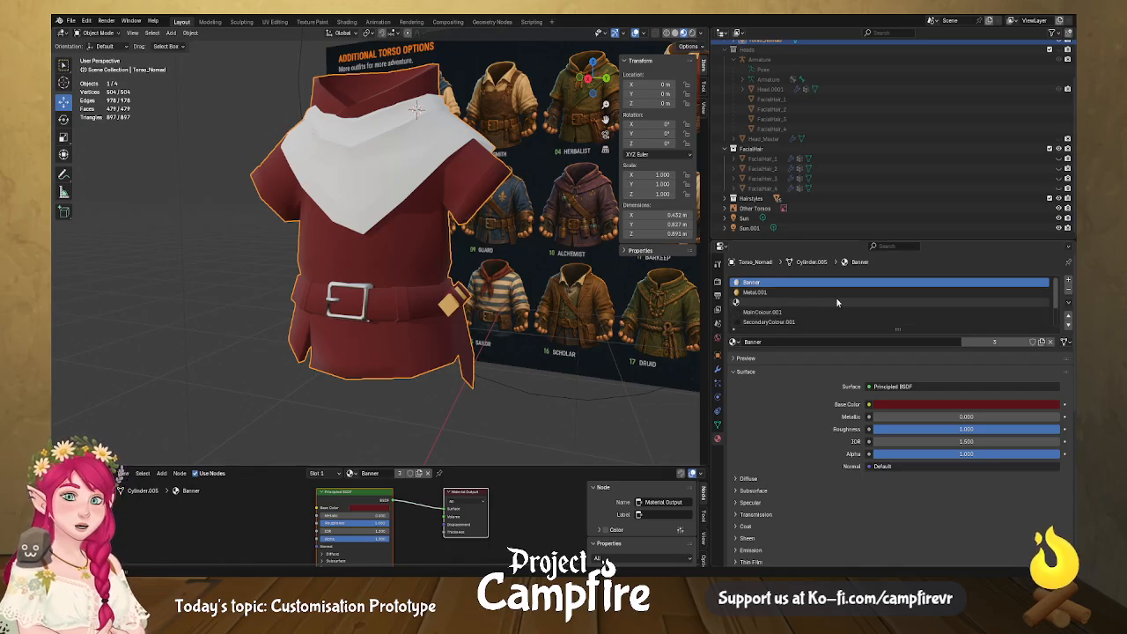
pyautogui.click(821, 323)
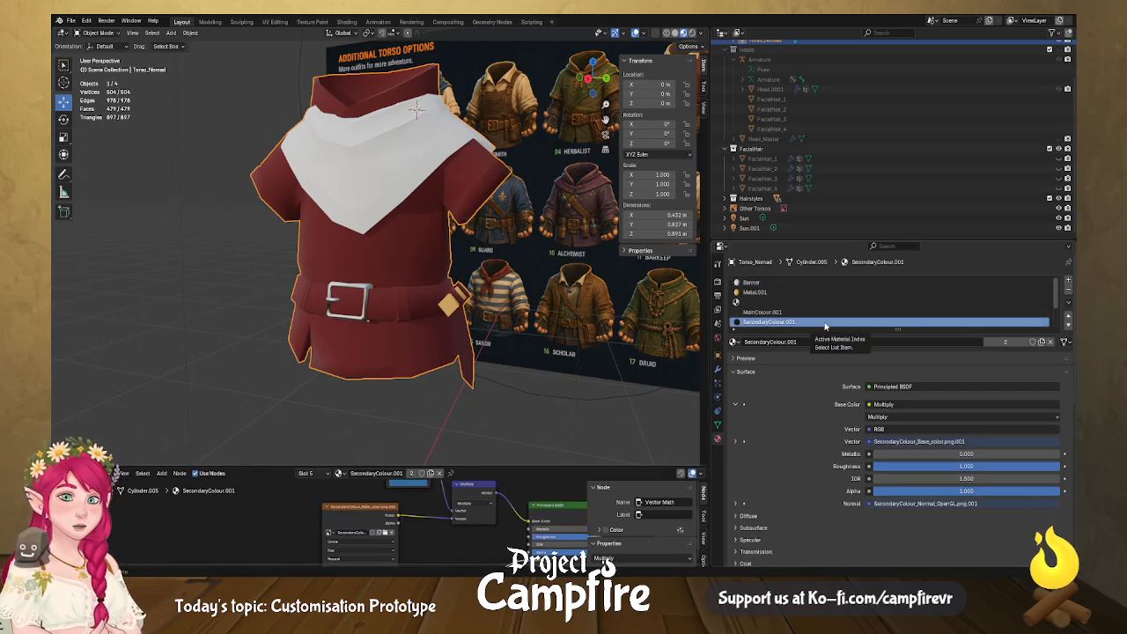
pyautogui.click(1069, 290)
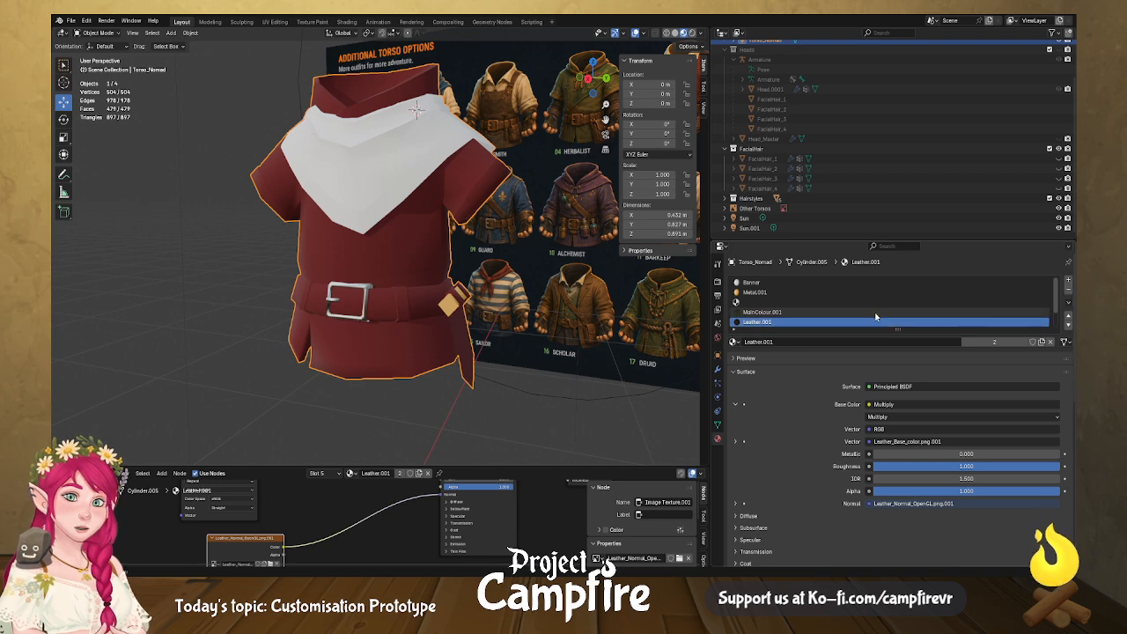
pyautogui.click(875, 312)
pyautogui.click(1068, 290)
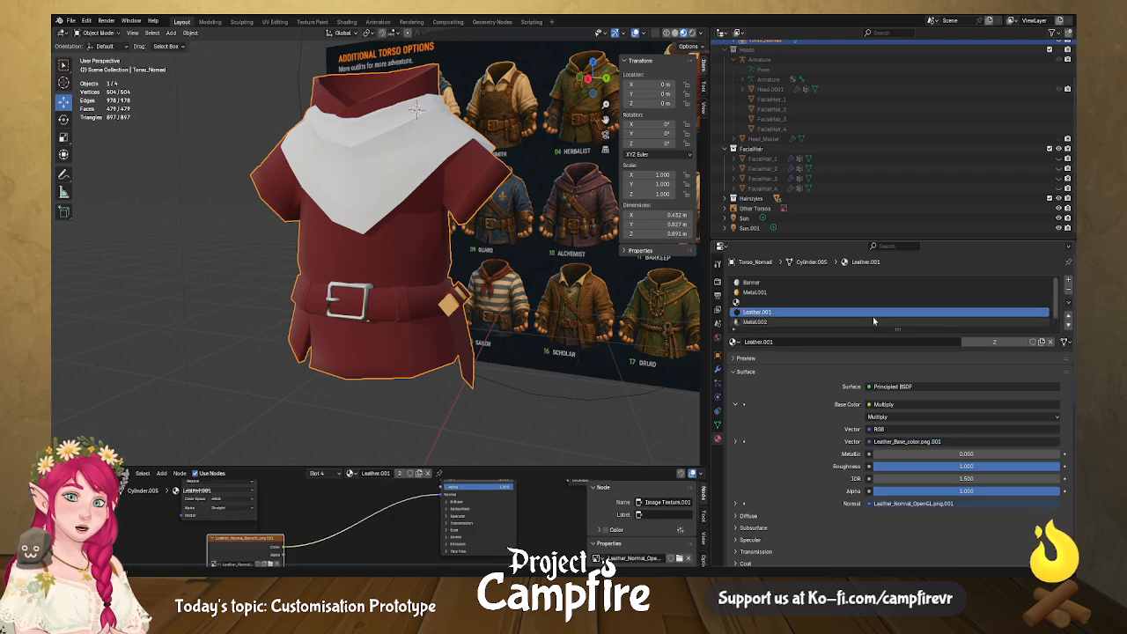
pyautogui.click(827, 322)
pyautogui.click(1069, 294)
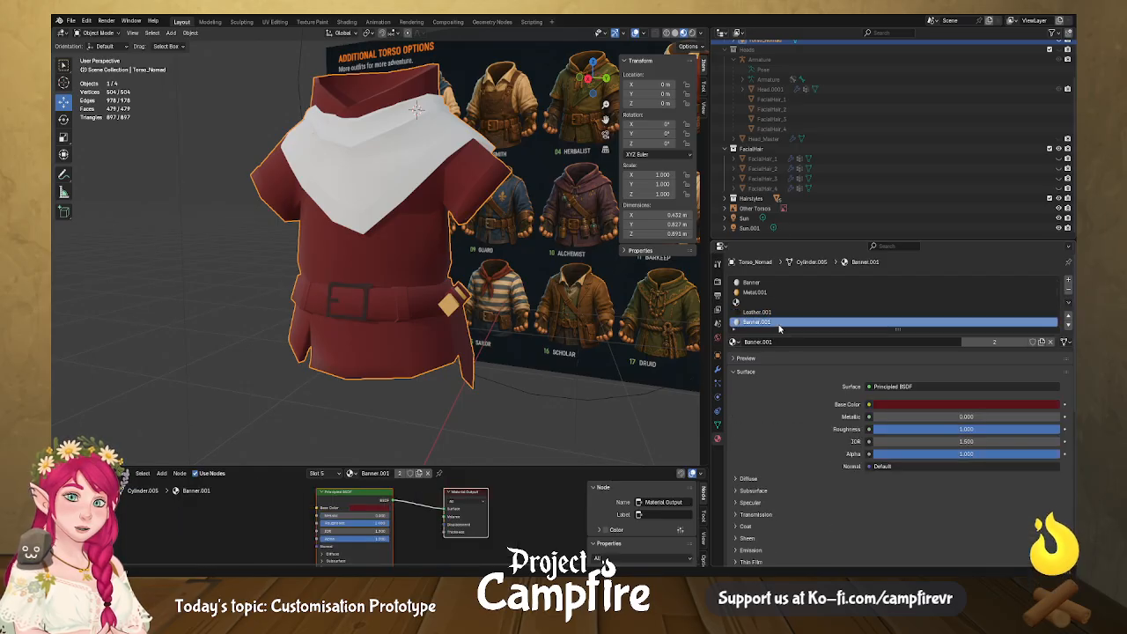
pyautogui.click(1068, 291)
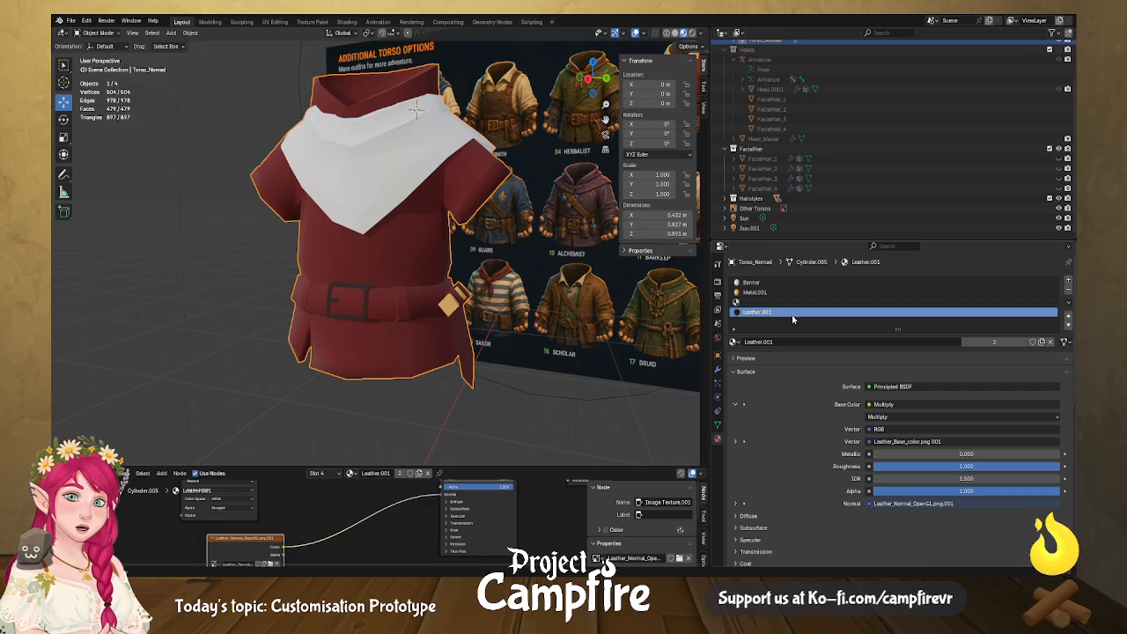
# Create a new material in Torso_Nomad's empty slot, collapse its surface properties and expand its settings.
pyautogui.click(770, 292)
pyautogui.click(769, 302)
pyautogui.click(763, 284)
pyautogui.click(764, 302)
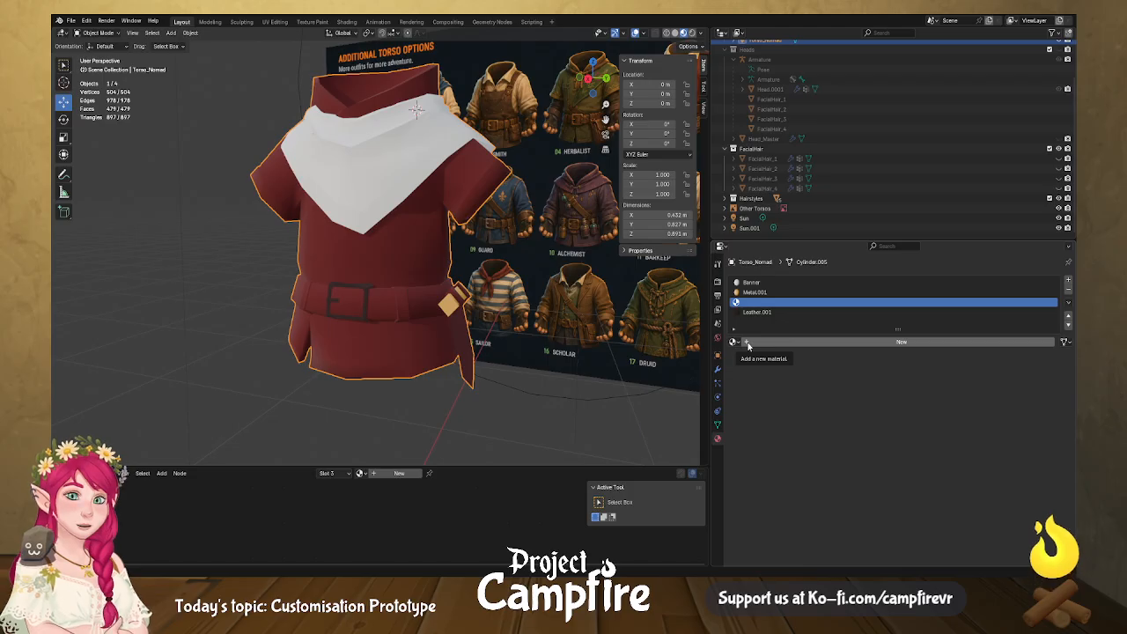
pyautogui.click(748, 343)
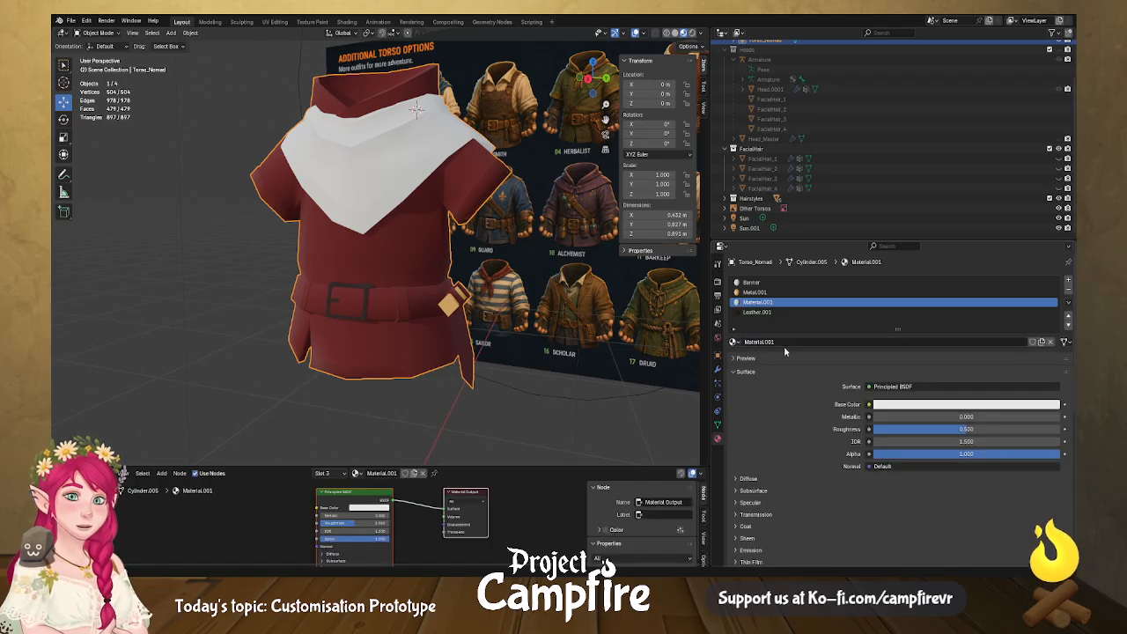
pyautogui.click(780, 371)
pyautogui.click(779, 425)
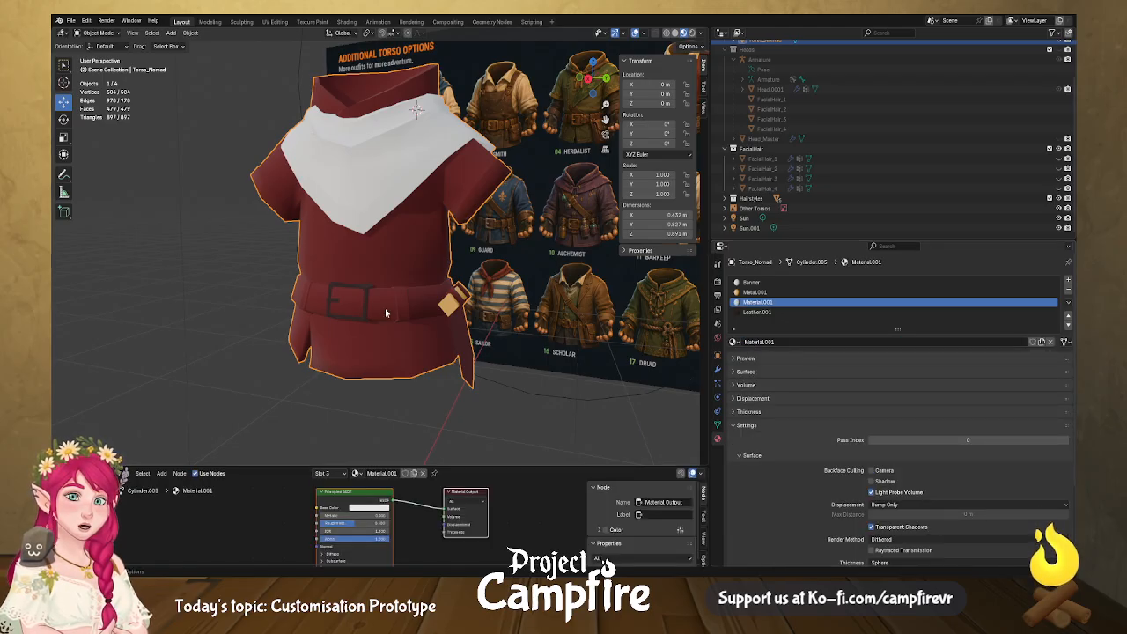
# Select the linked geometry of the belt buckle in Edit Mode and assign Metal.001 to it.
pyautogui.press('Tab')
pyautogui.moveTo(420, 336); pyautogui.dragTo(454, 336, button='middle')
pyautogui.moveTo(429, 300); pyautogui.dragTo(403, 300, button='middle')
pyautogui.scroll(5, 400, 302)
pyautogui.click(424, 354)
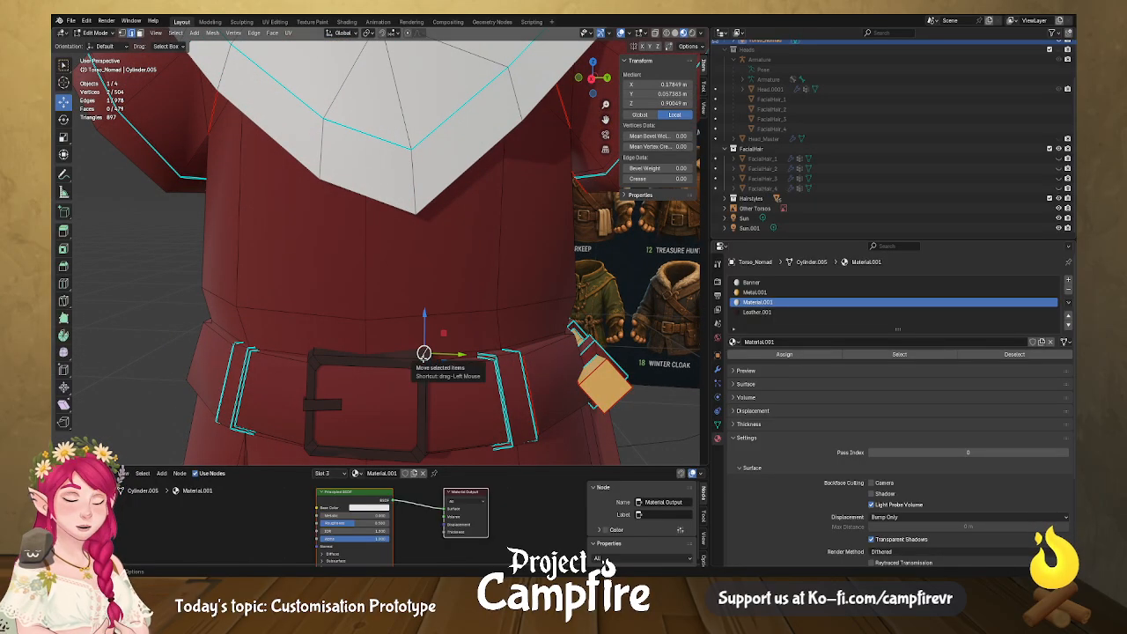
pyautogui.hotkey('ctrl', 'l')
pyautogui.click(815, 292)
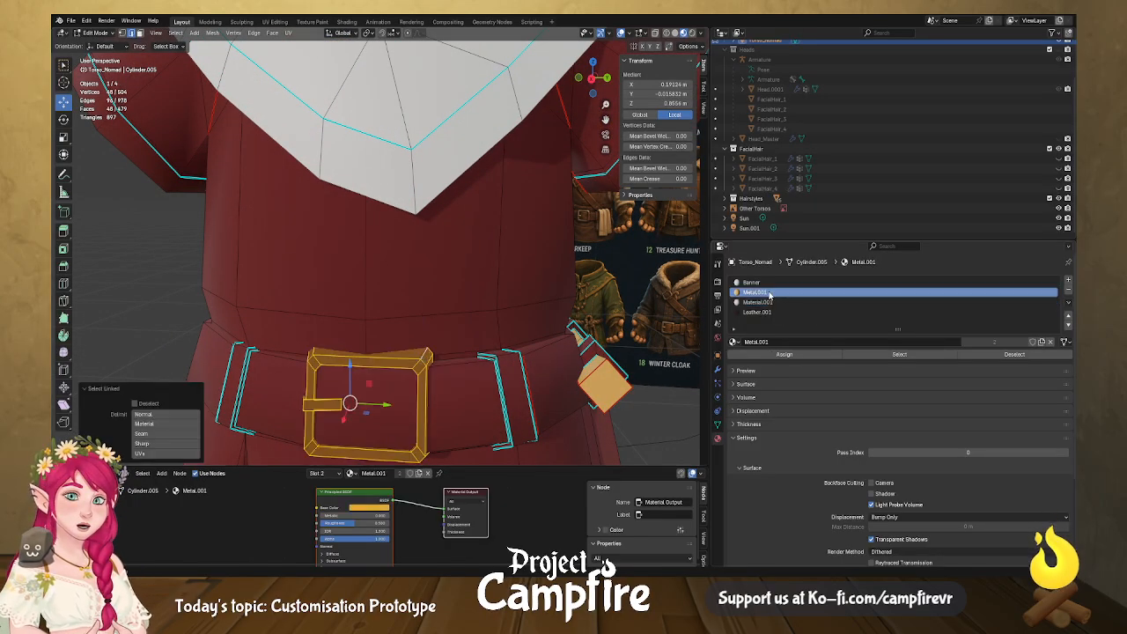
pyautogui.click(815, 355)
# Select the raised band face loops around the roll on the side of the belt and assign Metal.001 to them.
pyautogui.moveTo(567, 370); pyautogui.dragTo(516, 368, button='middle')
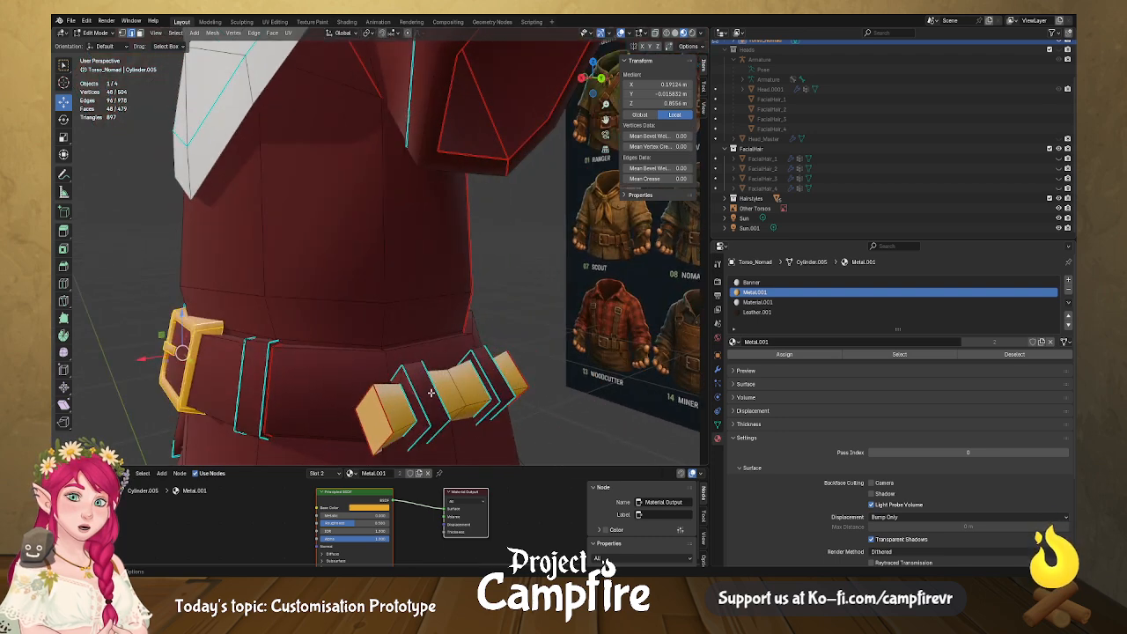
pyautogui.keyDown('alt'); pyautogui.click(437, 426); pyautogui.keyUp('alt')
pyautogui.moveTo(437, 426); pyautogui.dragTo(426, 417, button='middle')
pyautogui.press('3')
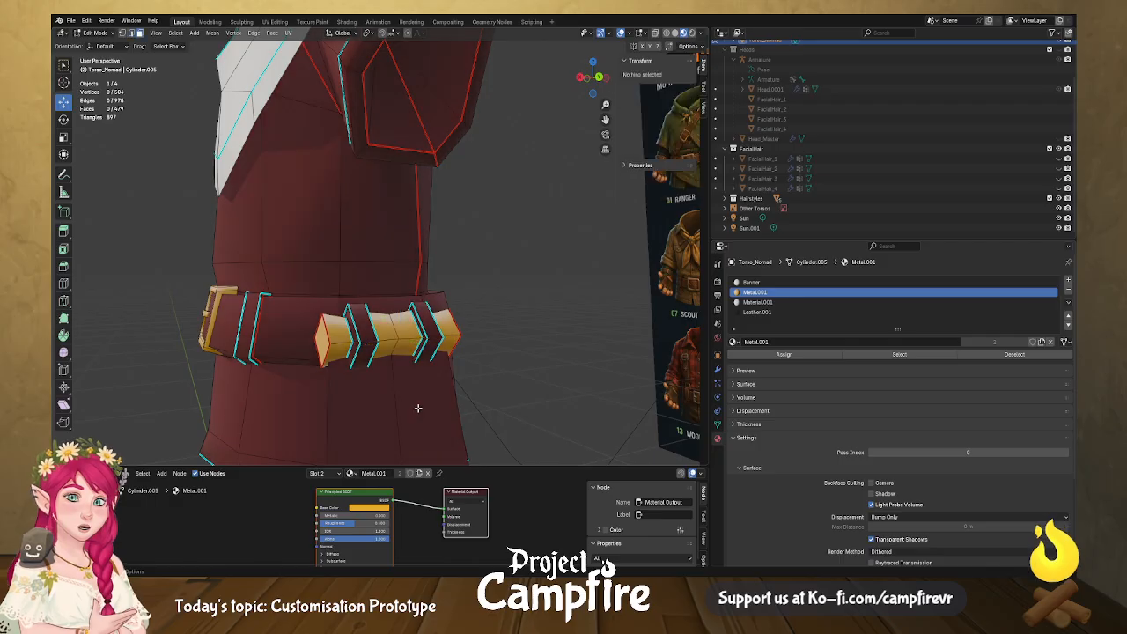
pyautogui.keyDown('alt'); pyautogui.click(356, 339); pyautogui.keyUp('alt')
pyautogui.keyDown('alt'); pyautogui.keyDown('shift'); pyautogui.click(357, 339); pyautogui.keyUp('shift'); pyautogui.keyUp('alt')
pyautogui.moveTo(356, 339); pyautogui.dragTo(317, 336, button='middle')
pyautogui.keyDown('alt'); pyautogui.keyDown('shift'); pyautogui.click(202, 302); pyautogui.keyUp('shift'); pyautogui.keyUp('alt')
pyautogui.keyDown('alt'); pyautogui.keyDown('shift'); pyautogui.click(206, 307); pyautogui.keyUp('shift'); pyautogui.keyUp('alt')
pyautogui.moveTo(206, 307); pyautogui.dragTo(370, 324, button='middle')
pyautogui.keyDown('alt'); pyautogui.keyDown('shift'); pyautogui.click(297, 323); pyautogui.keyUp('shift'); pyautogui.keyUp('alt')
pyautogui.keyDown('alt'); pyautogui.keyDown('shift'); pyautogui.click(461, 304); pyautogui.keyUp('shift'); pyautogui.keyUp('alt')
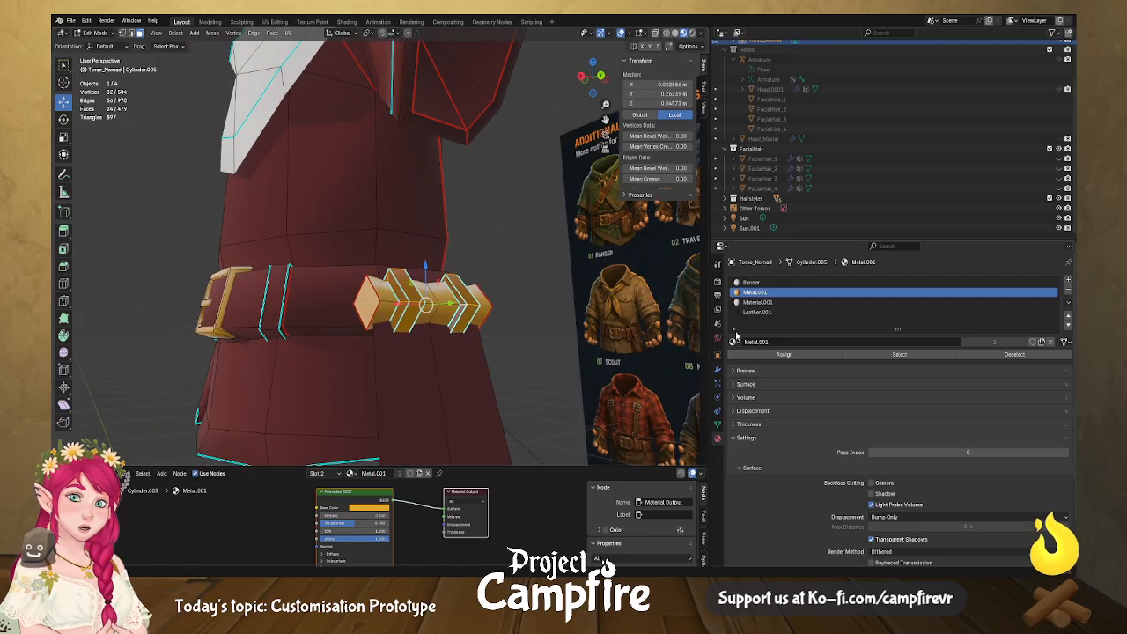
pyautogui.click(810, 356)
# Assign Leather.001 to the belt roll's middle and end segments and both end caps, then clear the selection.
pyautogui.moveTo(630, 333); pyautogui.dragTo(583, 348, button='middle')
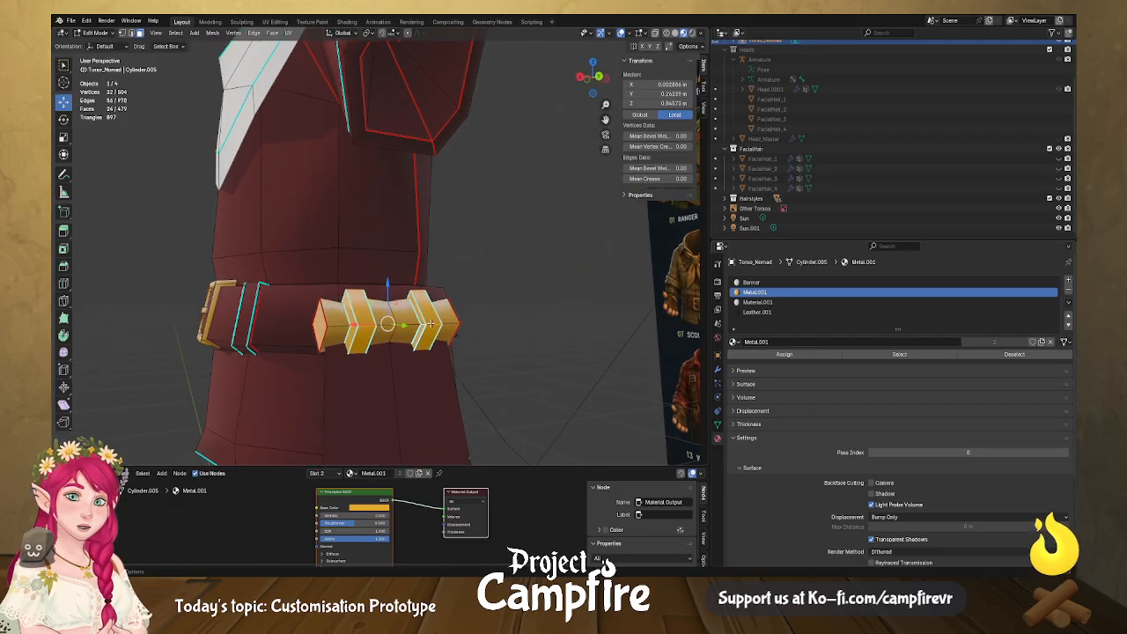
pyautogui.keyDown('alt'); pyautogui.click(451, 324); pyautogui.keyUp('alt')
pyautogui.keyDown('alt'); pyautogui.keyDown('shift'); pyautogui.click(385, 325); pyautogui.keyUp('shift'); pyautogui.keyUp('alt')
pyautogui.keyDown('alt'); pyautogui.keyDown('shift'); pyautogui.click(378, 325); pyautogui.keyUp('shift'); pyautogui.keyUp('alt')
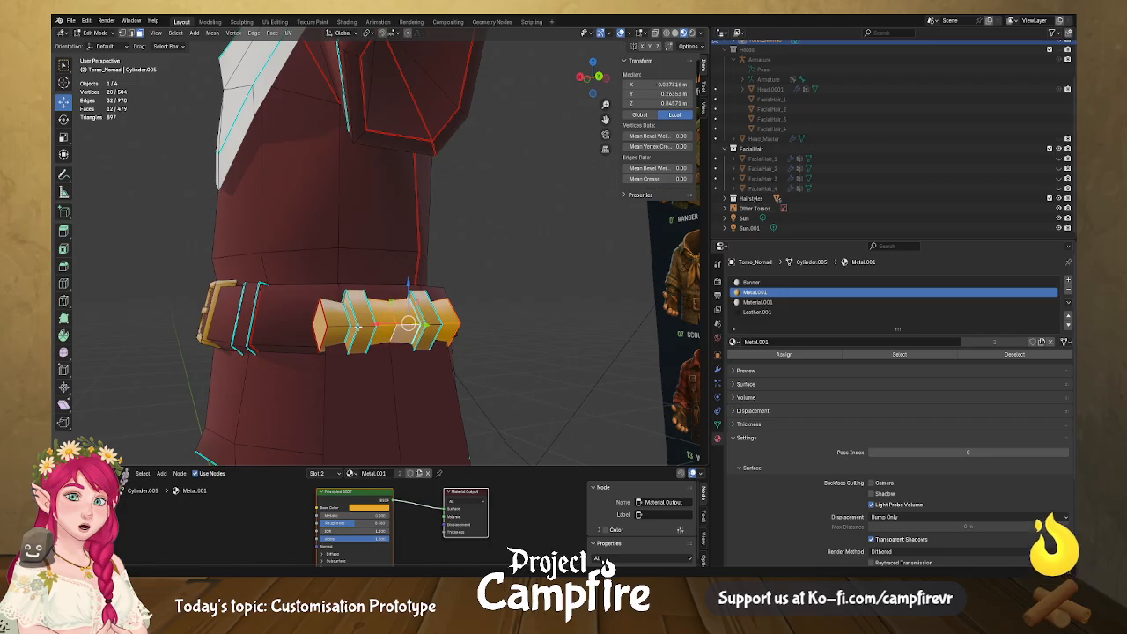
pyautogui.keyDown('alt'); pyautogui.keyDown('shift'); pyautogui.click(335, 326); pyautogui.keyUp('shift'); pyautogui.keyUp('alt')
pyautogui.keyDown('shift'); pyautogui.click(326, 322); pyautogui.keyUp('shift')
pyautogui.moveTo(457, 329); pyautogui.dragTo(342, 328, button='middle')
pyautogui.keyDown('shift'); pyautogui.click(229, 320); pyautogui.keyUp('shift')
pyautogui.click(771, 315)
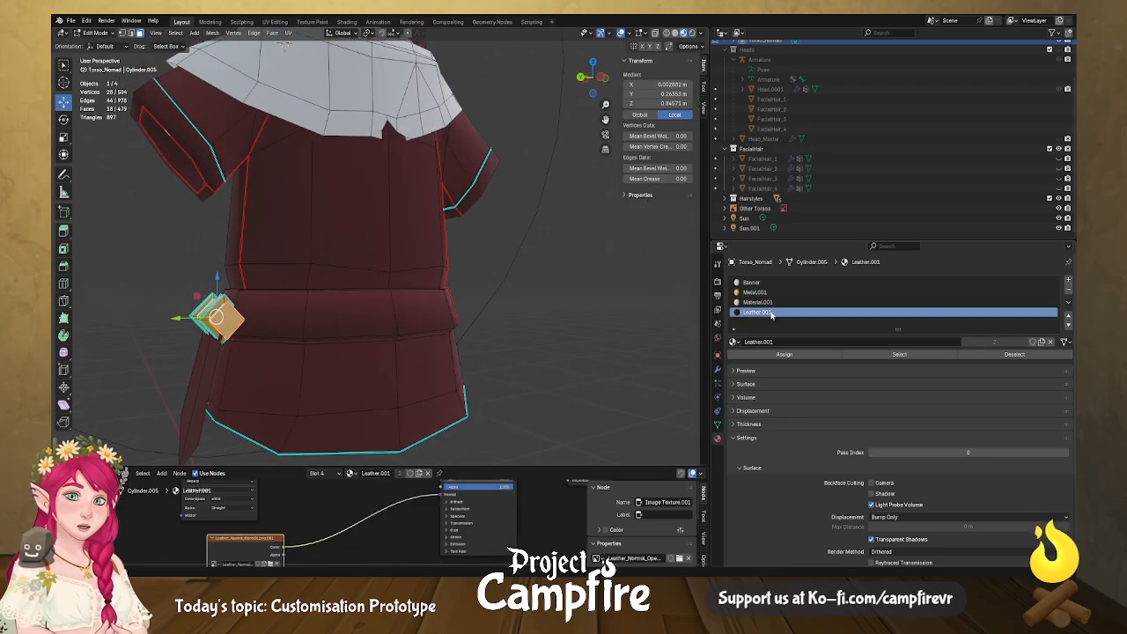
pyautogui.click(784, 354)
pyautogui.moveTo(473, 331); pyautogui.dragTo(519, 322, button='middle')
pyautogui.hotkey('alt', 'a')
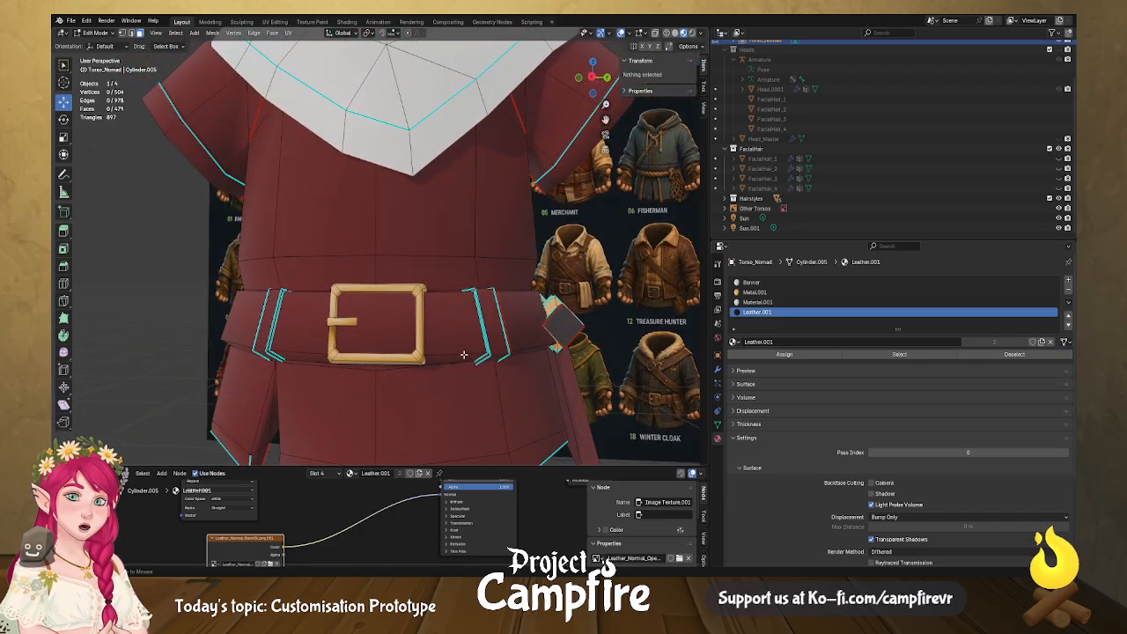
# Select the linked faces of the waist belt, delimited by seams, and assign Leather.001 to them.
pyautogui.moveTo(451, 361); pyautogui.dragTo(468, 325, button='middle')
pyautogui.moveTo(418, 277); pyautogui.dragTo(424, 413, button='middle')
pyautogui.keyDown('alt'); pyautogui.click(430, 321); pyautogui.keyUp('alt')
pyautogui.press('l')
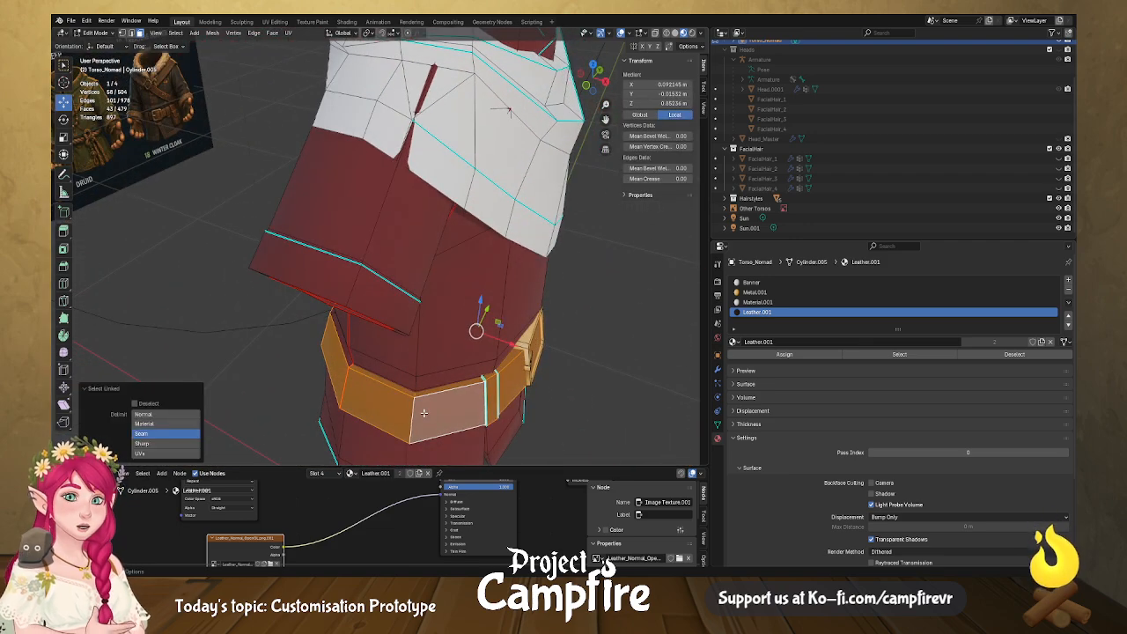
pyautogui.click(783, 354)
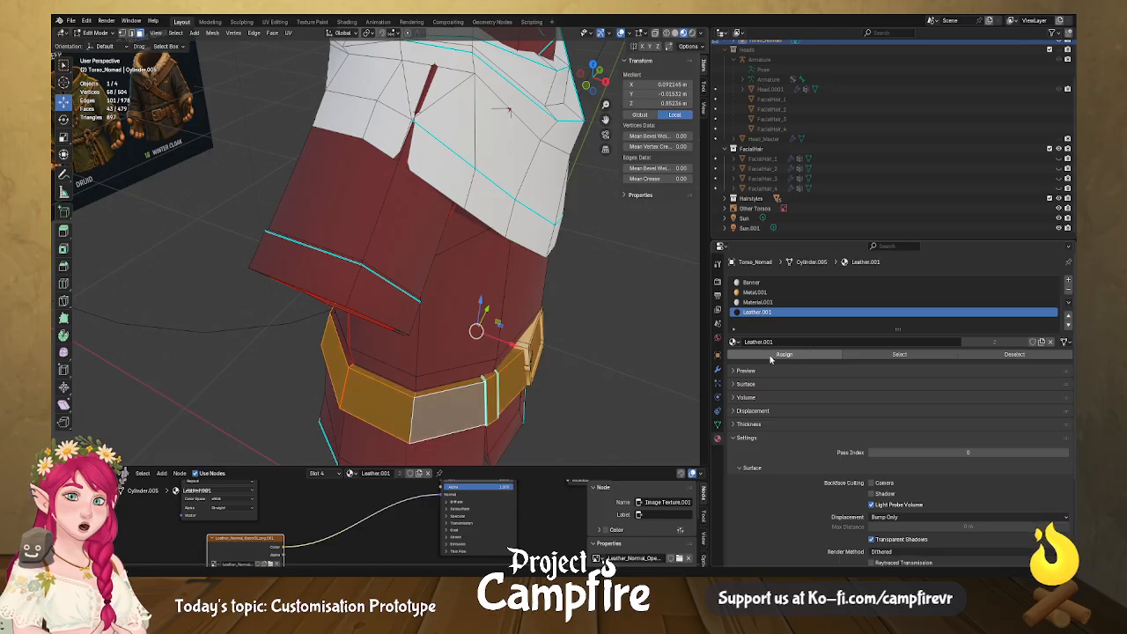
pyautogui.moveTo(555, 360); pyautogui.dragTo(540, 289, button='middle')
pyautogui.scroll(-4, 480, 319)
pyautogui.moveTo(526, 343); pyautogui.dragTo(505, 294, button='middle')
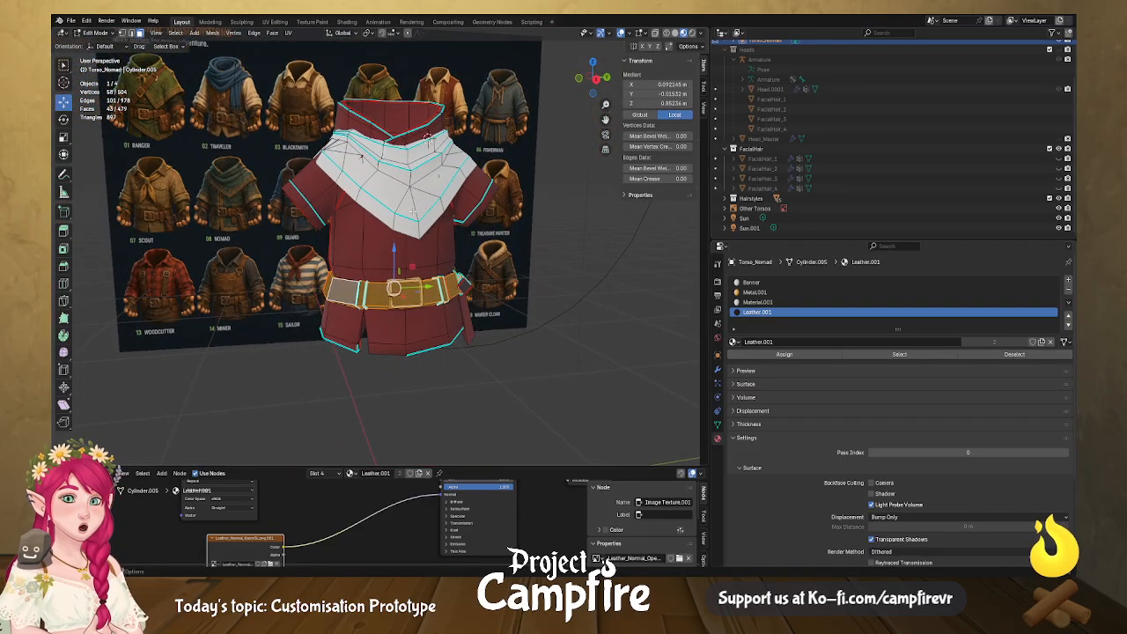
# Select the linked faces of the scarf and the shirt and assign Material.001 to them.
pyautogui.press('l')
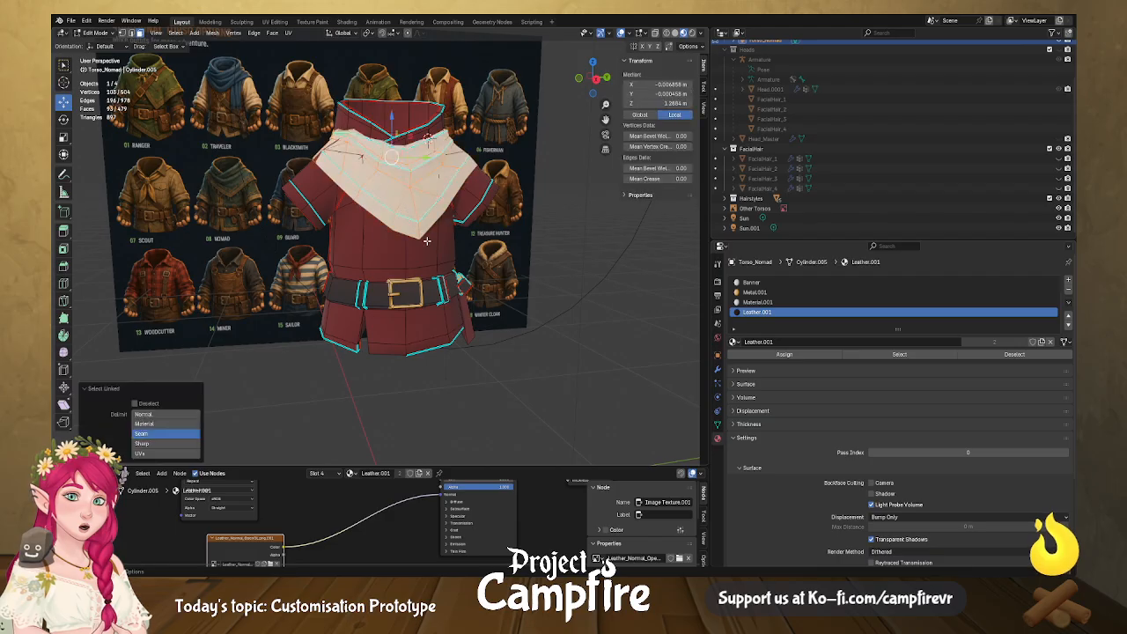
pyautogui.press('l')
pyautogui.click(757, 302)
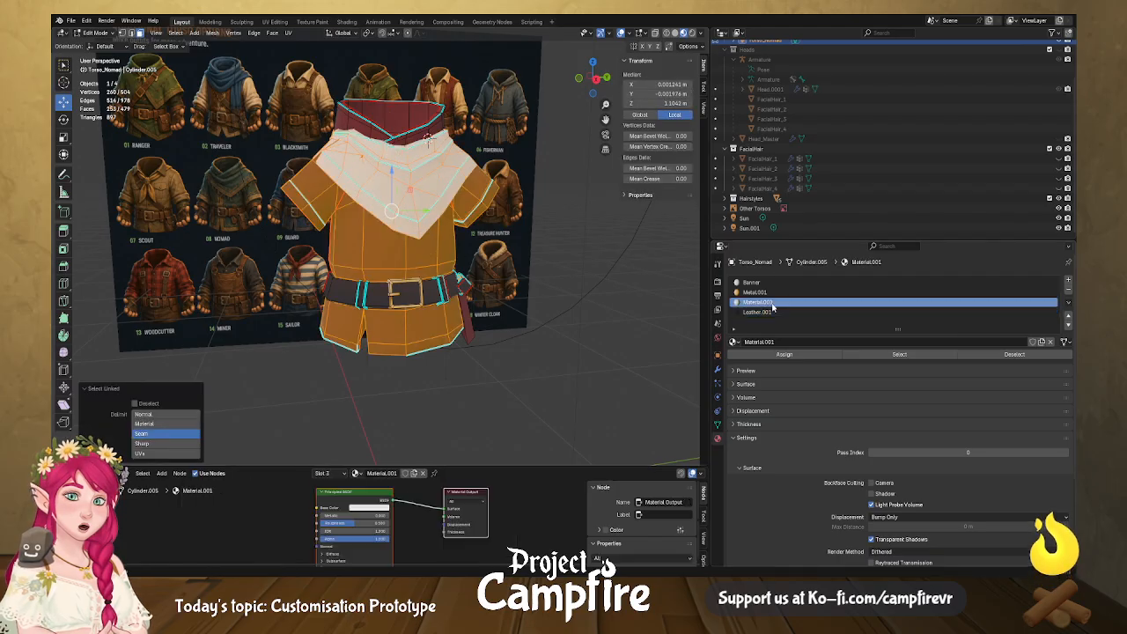
pyautogui.click(823, 355)
# Add the remaining linked faces of the scarf, sleeve and hem linings to the selection and assign Material.001 to them.
pyautogui.moveTo(555, 257); pyautogui.dragTo(510, 202, button='middle')
pyautogui.press('l')
pyautogui.press('l')
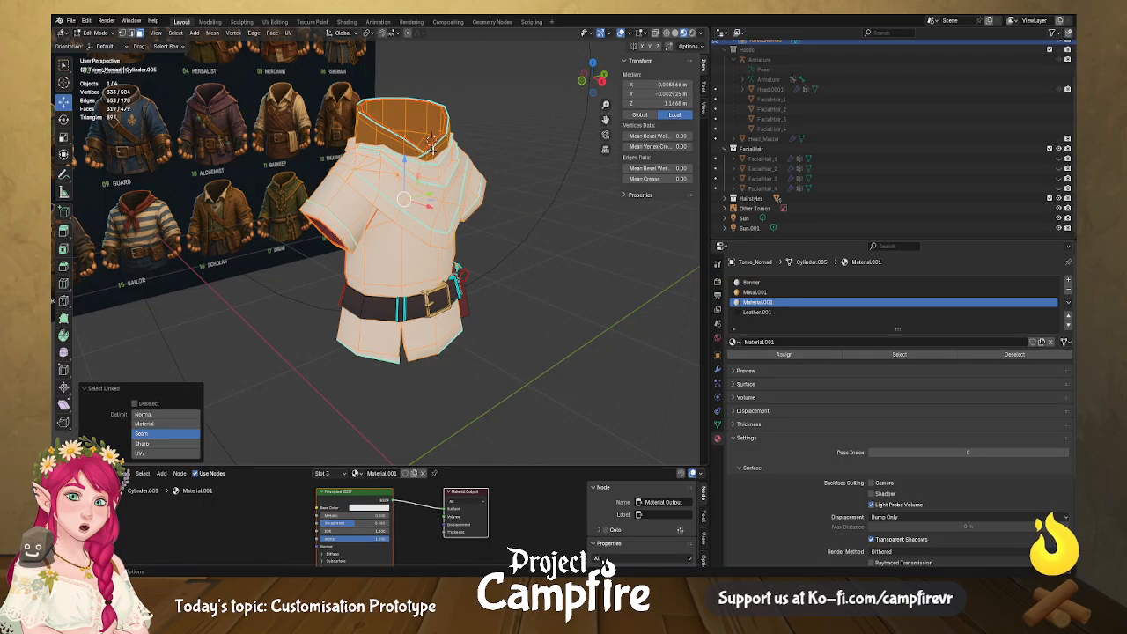
pyautogui.moveTo(431, 223); pyautogui.dragTo(436, 145, button='middle')
pyautogui.press('l')
pyautogui.press('l')
pyautogui.click(793, 356)
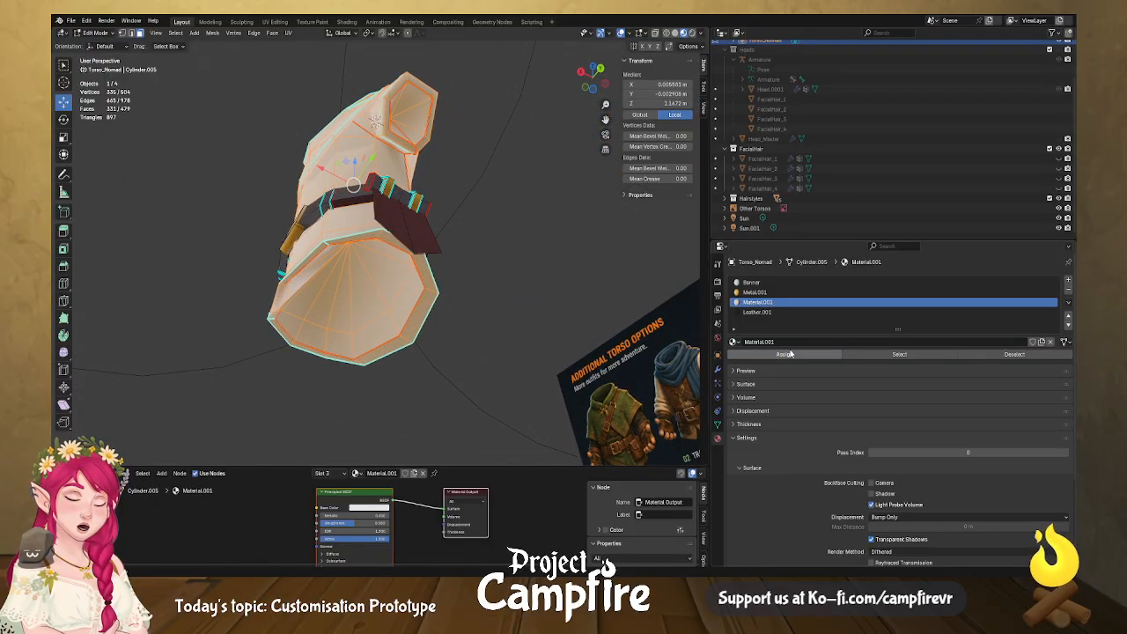
# Select the face loop along the underside of the waist belt, assign Leather.001 to it and clear the selection.
pyautogui.scroll(4, 418, 244)
pyautogui.click(349, 148)
pyautogui.moveTo(389, 159); pyautogui.dragTo(299, 159, button='middle')
pyautogui.keyDown('alt'); pyautogui.click(307, 249); pyautogui.keyUp('alt')
pyautogui.moveTo(308, 249)
pyautogui.mouseDown(button='middle')
pyautogui.moveTo(323, 235)
pyautogui.moveTo(327, 251)
pyautogui.mouseUp(button='middle')
pyautogui.click(337, 231)
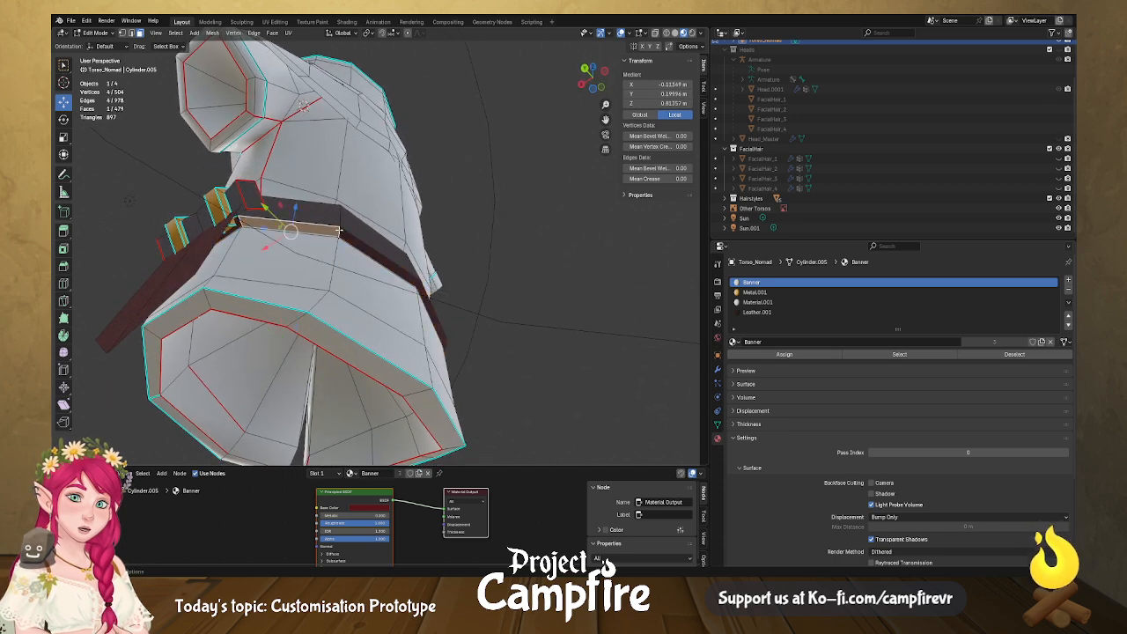
pyautogui.keyDown('alt'); pyautogui.click(339, 232); pyautogui.keyUp('alt')
pyautogui.click(758, 311)
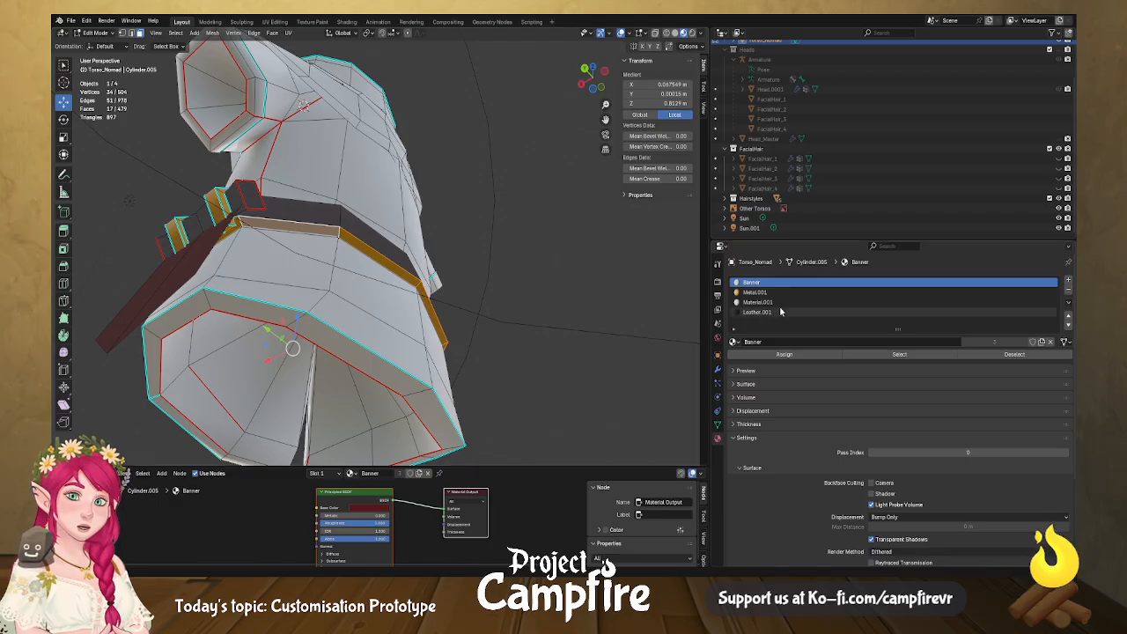
pyautogui.click(515, 283)
pyautogui.moveTo(515, 282); pyautogui.dragTo(536, 314, button='middle')
pyautogui.scroll(-1, 616, 308)
pyautogui.scroll(-3, 616, 308)
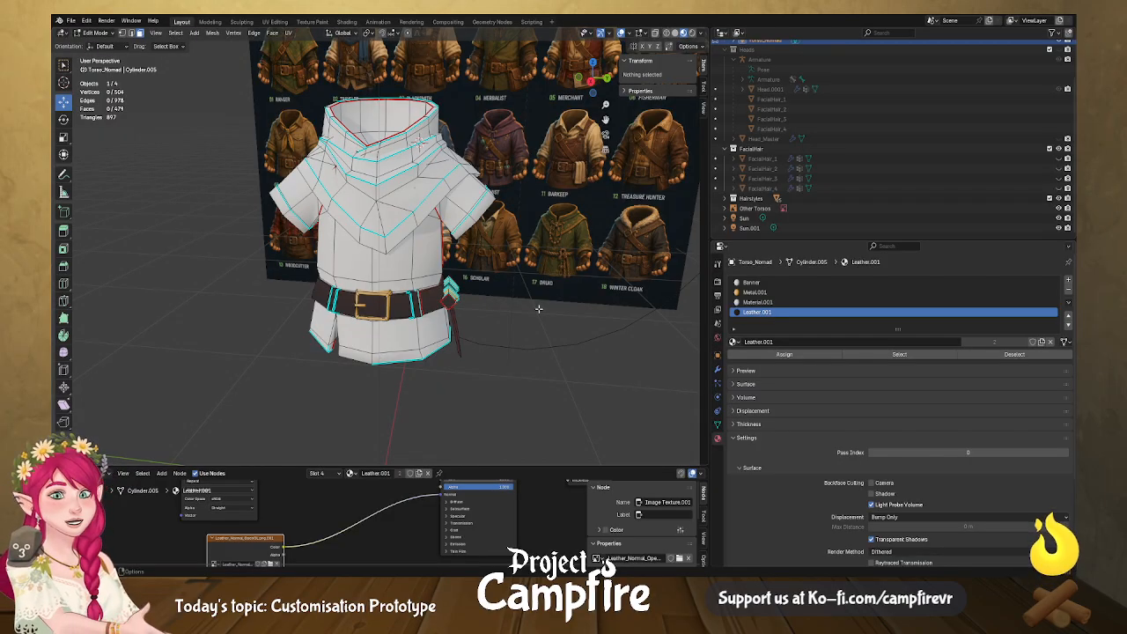
# Examine the scarf's front folds and shoulder area for shirt geometry poking through.
pyautogui.moveTo(464, 220); pyautogui.dragTo(480, 334, button='middle')
pyautogui.scroll(3, 516, 289)
pyautogui.moveTo(458, 247); pyautogui.dragTo(464, 292, button='middle')
pyautogui.scroll(8, 465, 292)
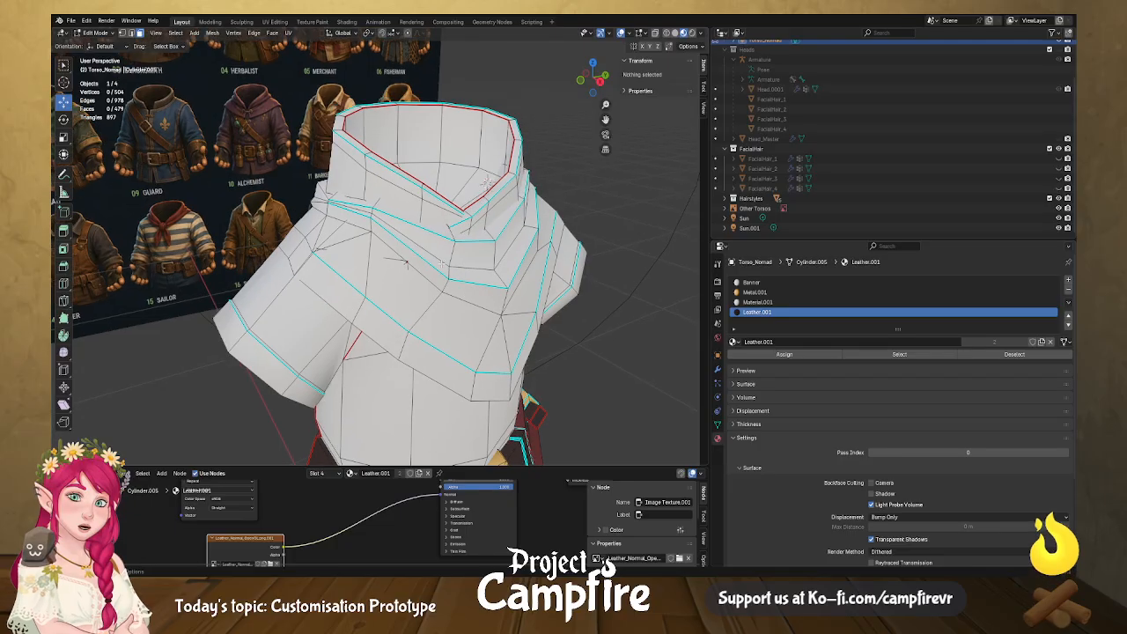
pyautogui.click(500, 314)
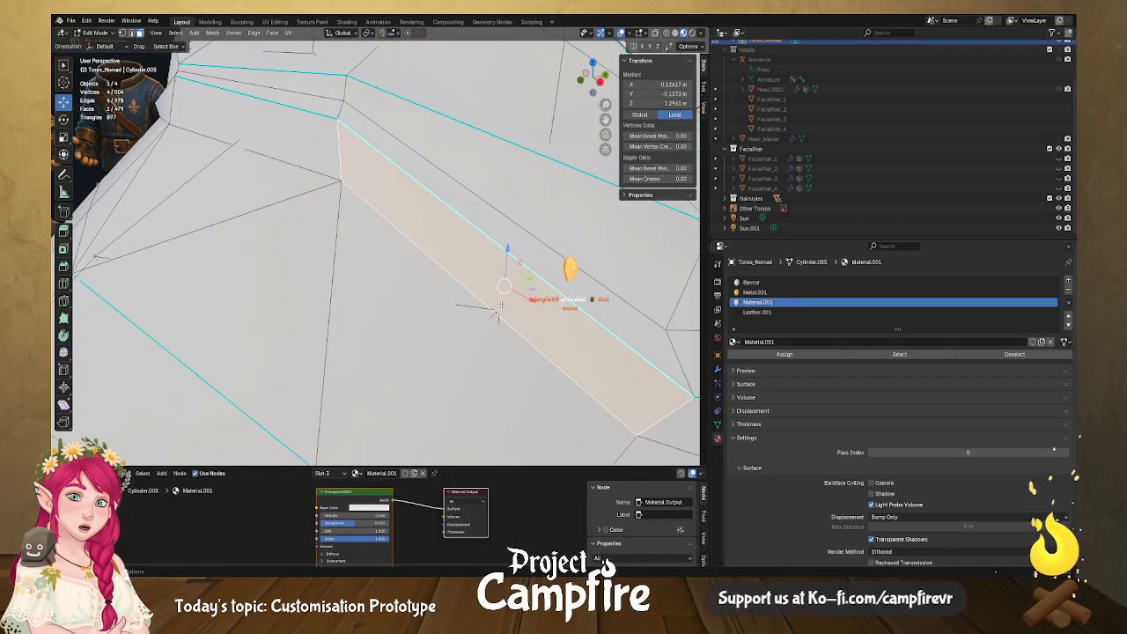
pyautogui.keyDown('shift'); pyautogui.moveTo(501, 313); pyautogui.dragTo(497, 250, button='middle'); pyautogui.keyUp('shift')
pyautogui.press('Tab')
pyautogui.press('Tab')
pyautogui.scroll(-6, 497, 250)
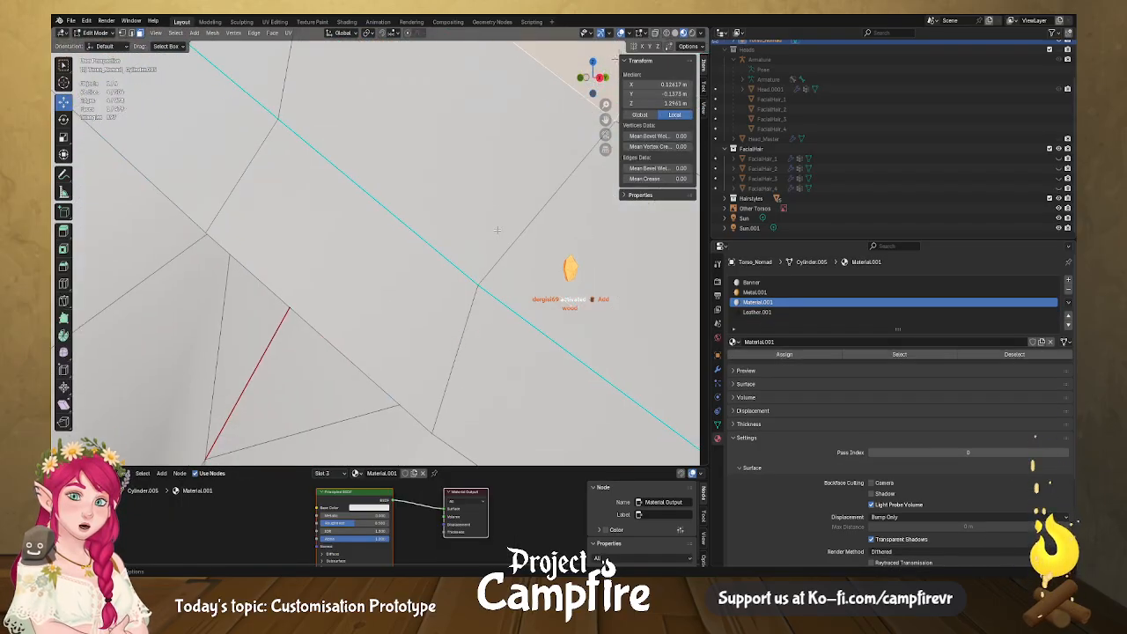
# Use X-ray to select the shirt's front shoulder vertex poking through the scarf and move it beneath the scarf surface.
pyautogui.click(655, 33)
pyautogui.moveTo(431, 148); pyautogui.dragTo(384, 214, button='middle')
pyautogui.click(347, 223)
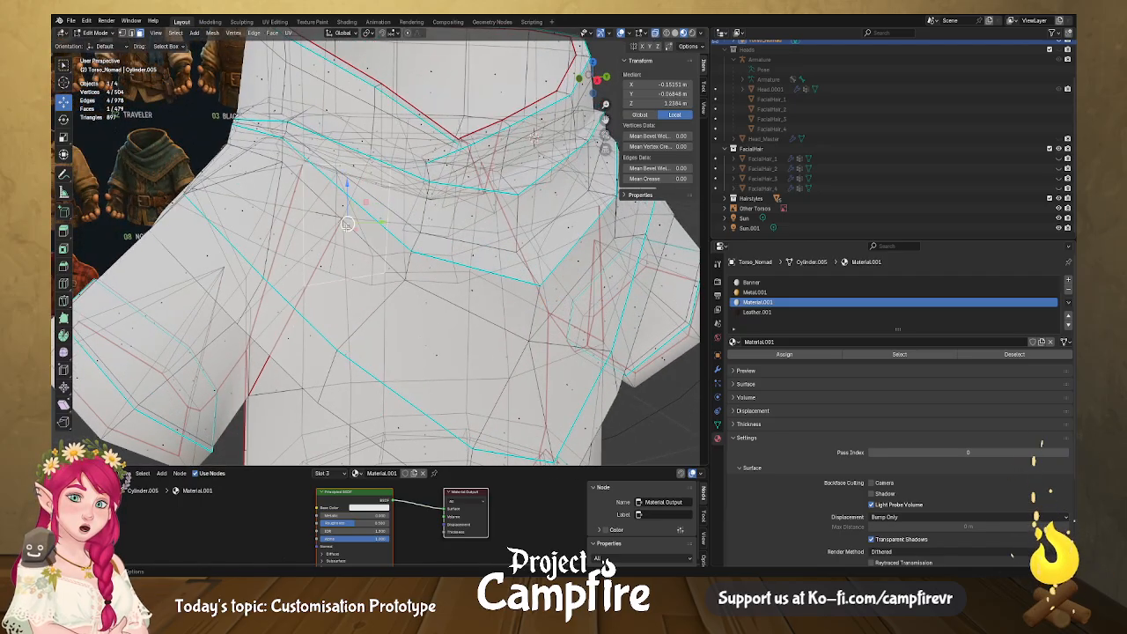
pyautogui.press('1')
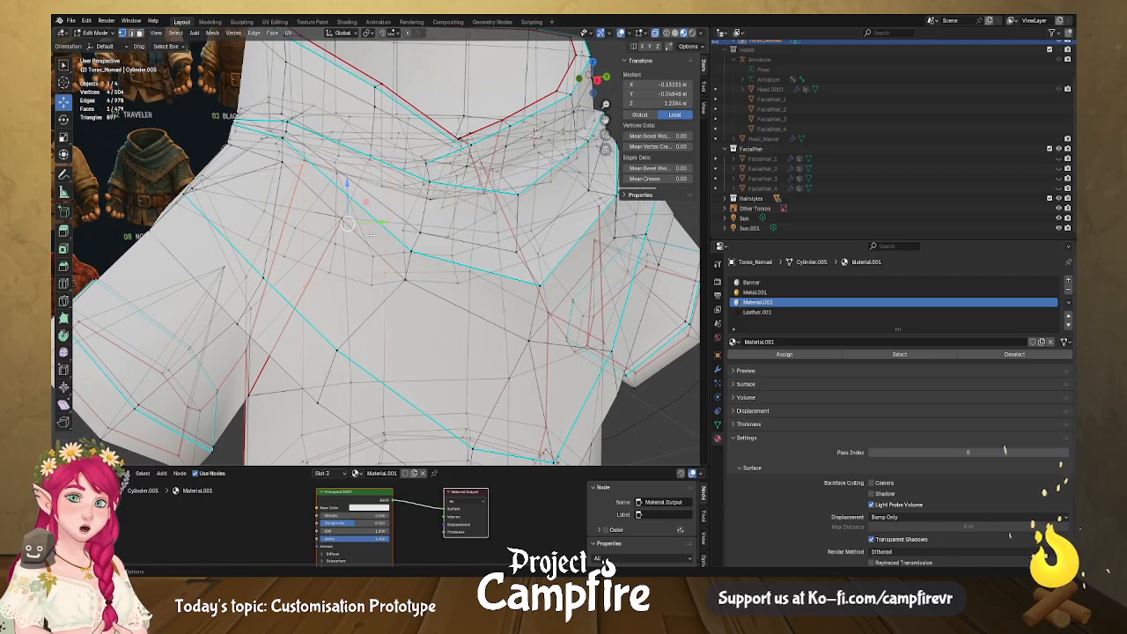
pyautogui.moveTo(371, 233); pyautogui.dragTo(378, 241, button='middle')
pyautogui.click(387, 259)
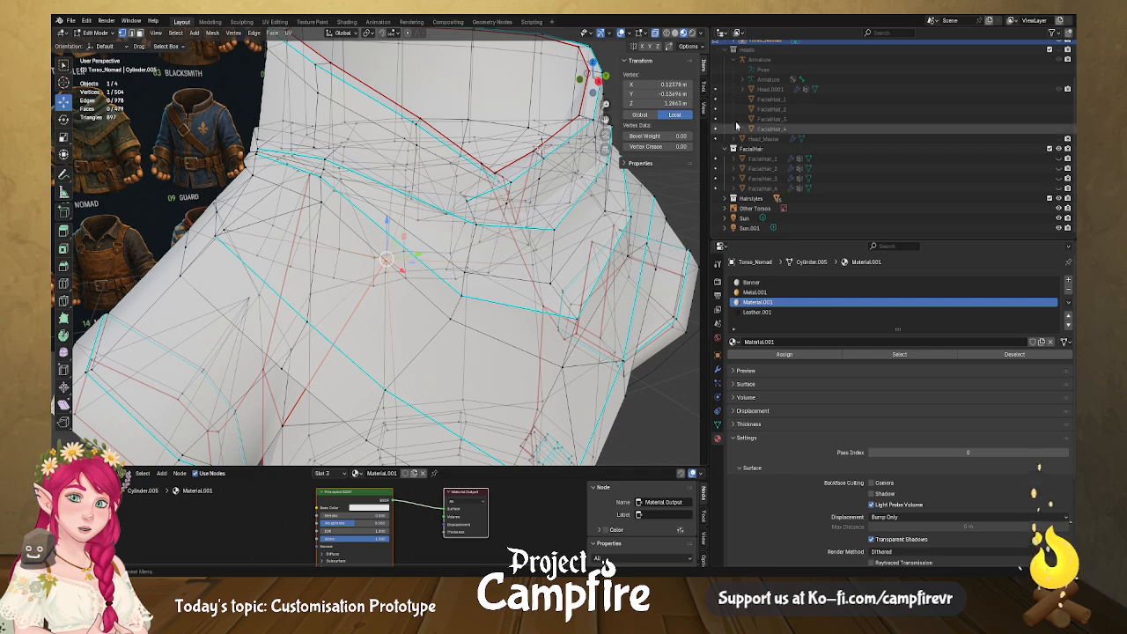
pyautogui.click(657, 34)
pyautogui.moveTo(454, 225); pyautogui.dragTo(469, 215, button='middle')
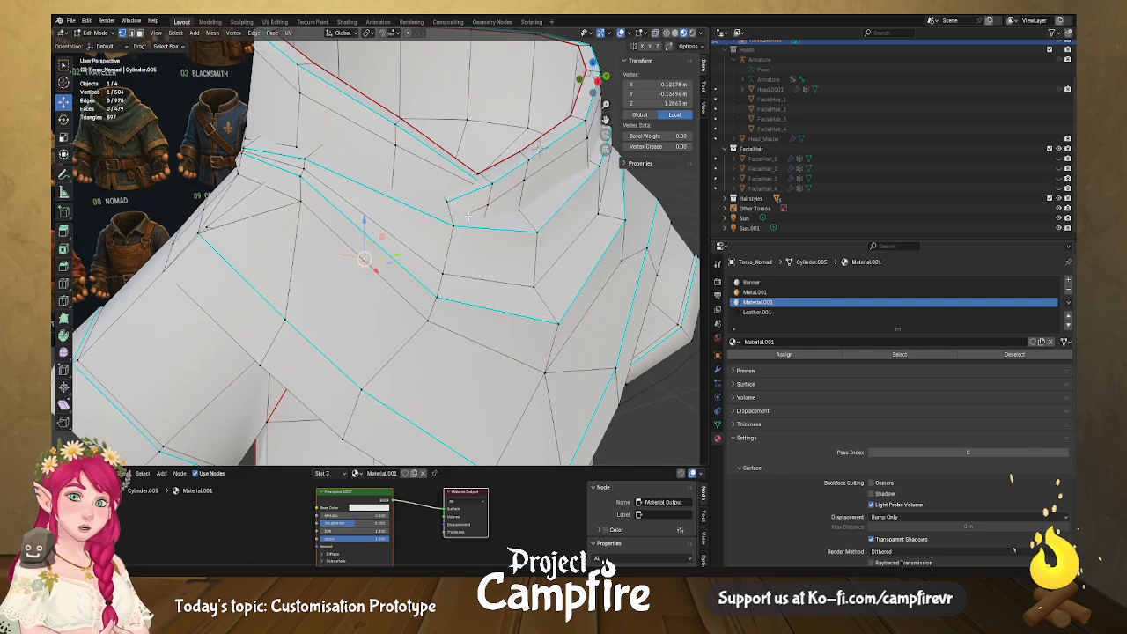
pyautogui.moveTo(353, 224); pyautogui.dragTo(367, 233)
# Move the vertex on the scarf's back hem outward by about 0.005 m along negative X.
pyautogui.moveTo(366, 233); pyautogui.dragTo(197, 252, button='middle')
pyautogui.click(286, 278)
pyautogui.moveTo(283, 277); pyautogui.dragTo(292, 297, button='middle')
pyautogui.moveTo(284, 299); pyautogui.dragTo(288, 302)
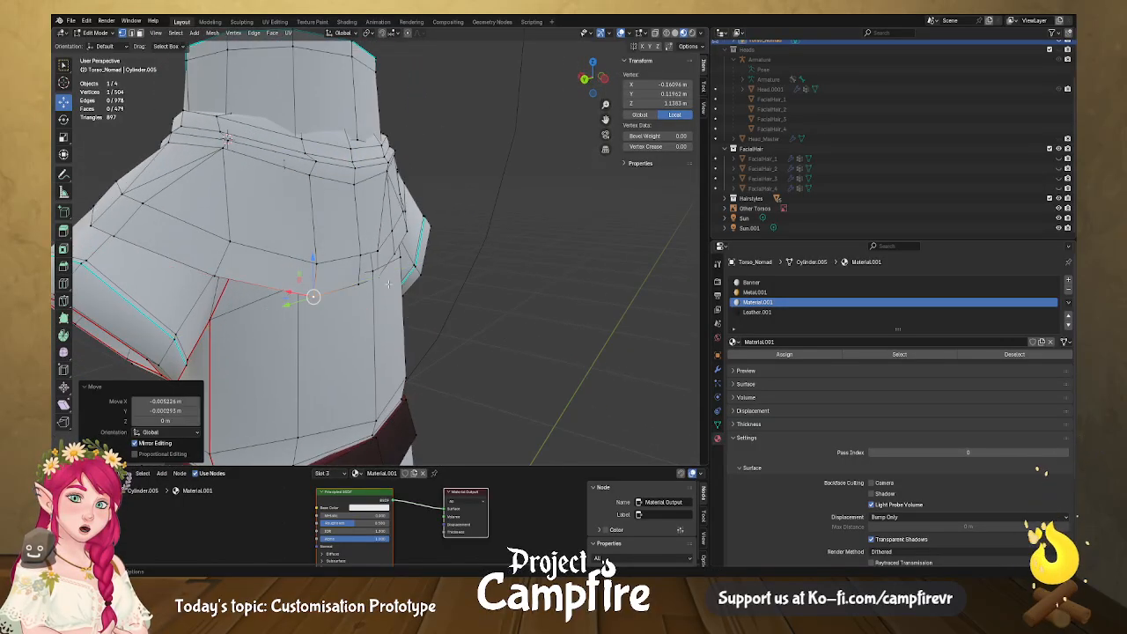
# Adjust the shirt's centre-back vertex that pokes through near the scarf hem, then clear the selection.
pyautogui.moveTo(288, 301); pyautogui.dragTo(264, 299, button='middle')
pyautogui.click(354, 281)
pyautogui.keyDown('shift'); pyautogui.click(376, 272); pyautogui.keyUp('shift')
pyautogui.click(374, 280)
pyautogui.scroll(5, 401, 286)
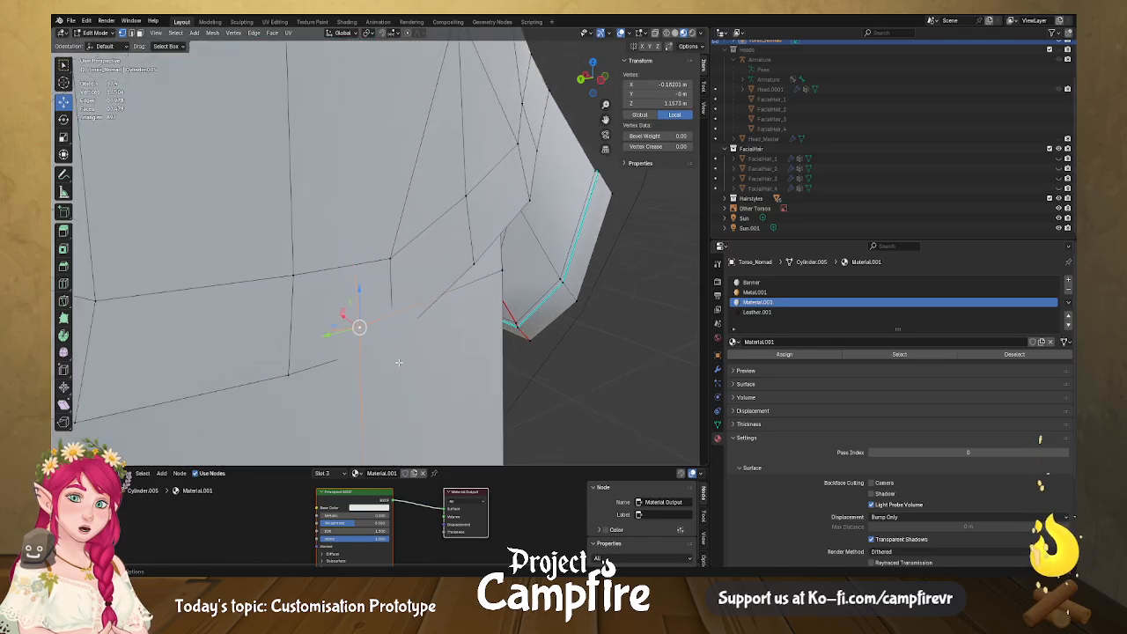
pyautogui.moveTo(362, 348); pyautogui.dragTo(307, 362)
pyautogui.click(392, 348)
pyautogui.moveTo(392, 348); pyautogui.dragTo(409, 331, button='middle')
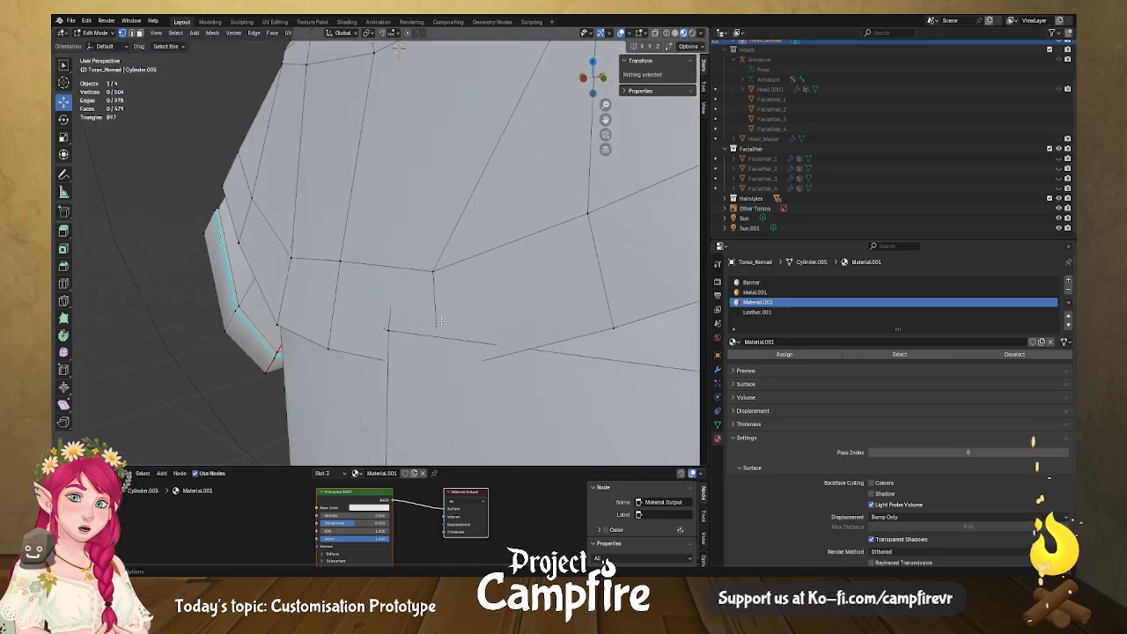
# Move the short vertical edge at the scarf's centre back outward by about 0.0067 m along negative X.
pyautogui.press('2')
pyautogui.click(436, 321)
pyautogui.moveTo(454, 317); pyautogui.dragTo(448, 322)
pyautogui.scroll(-3, 449, 323)
pyautogui.moveTo(462, 321); pyautogui.dragTo(486, 277, button='middle')
pyautogui.scroll(-2, 498, 319)
pyautogui.scroll(-3, 493, 298)
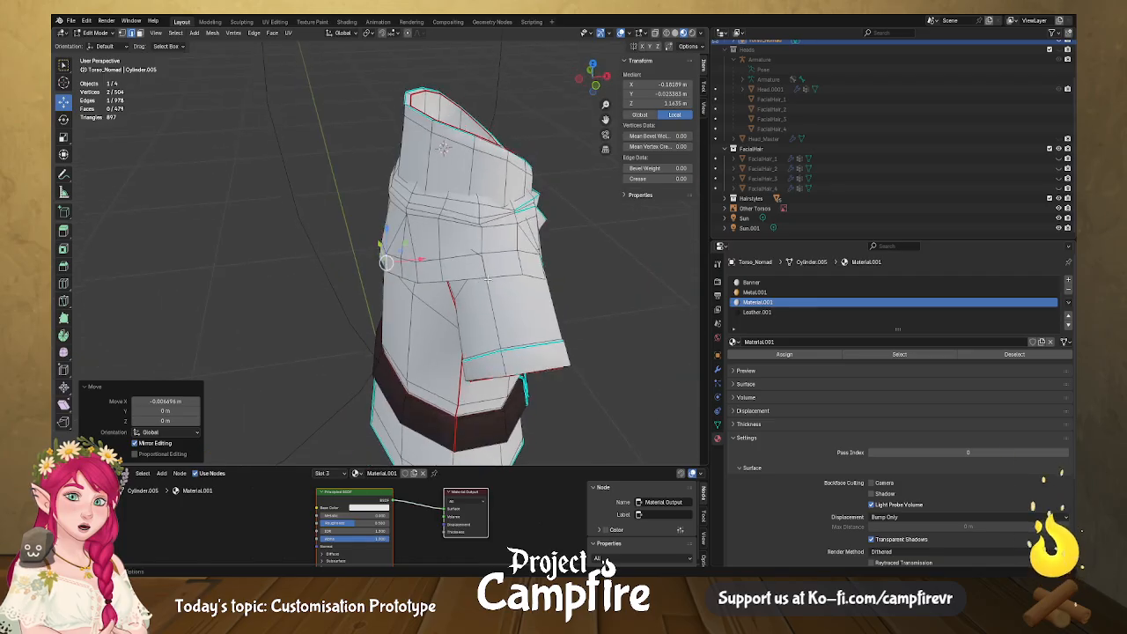
# Select the scarf's lower edge segment over the sleeve and nudge it upward and along X to cover the shoulder.
pyautogui.scroll(5, 484, 278)
pyautogui.click(373, 245)
pyautogui.moveTo(374, 245); pyautogui.dragTo(386, 257, button='middle')
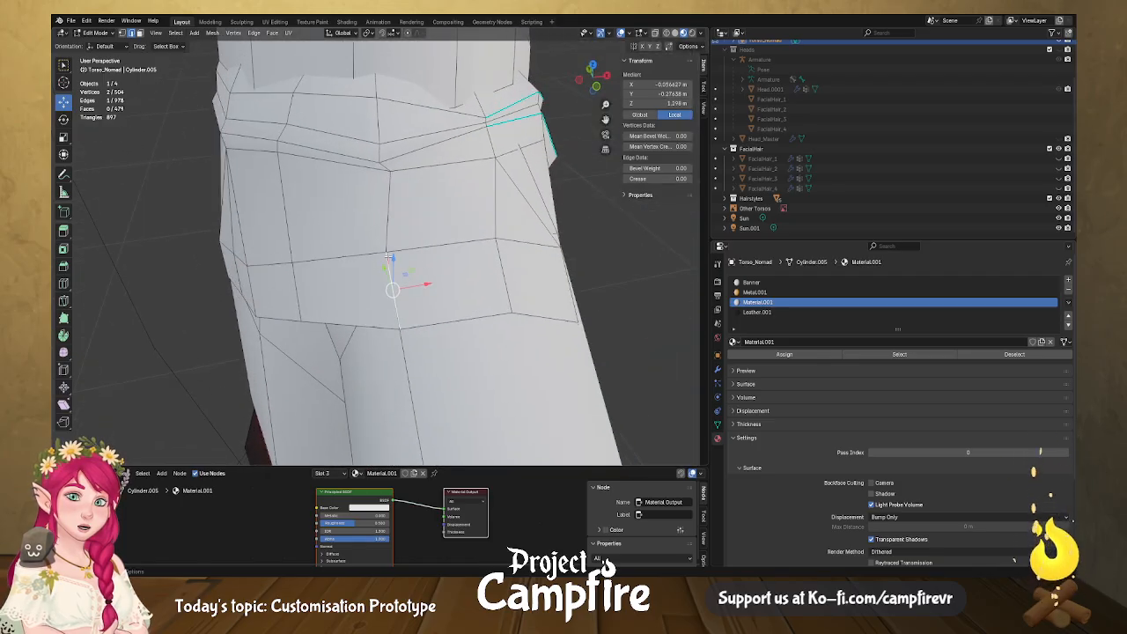
pyautogui.moveTo(394, 262); pyautogui.dragTo(395, 257)
pyautogui.moveTo(395, 257); pyautogui.dragTo(310, 156, button='middle')
pyautogui.moveTo(315, 133); pyautogui.dragTo(315, 129)
pyautogui.moveTo(345, 179); pyautogui.dragTo(354, 181)
pyautogui.moveTo(356, 180); pyautogui.dragTo(377, 191, button='middle')
# Raise the scarf edge on top of the shoulder slightly, leave Edit Mode and review the whole torso.
pyautogui.click(378, 99)
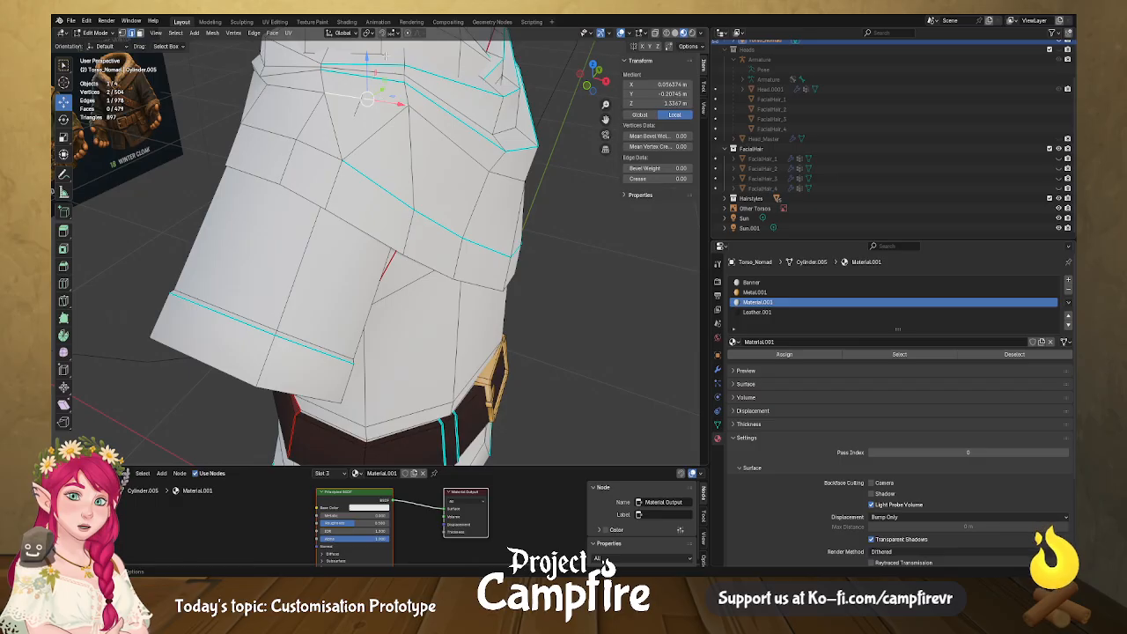
pyautogui.moveTo(368, 57); pyautogui.dragTo(368, 51)
pyautogui.keyDown('shift'); pyautogui.moveTo(351, 77); pyautogui.dragTo(518, 280, button='middle'); pyautogui.keyUp('shift')
pyautogui.scroll(1, 363, 235)
pyautogui.scroll(-2, 329, 209)
pyautogui.scroll(-4, 350, 216)
pyautogui.scroll(-3, 392, 231)
pyautogui.press('Tab')
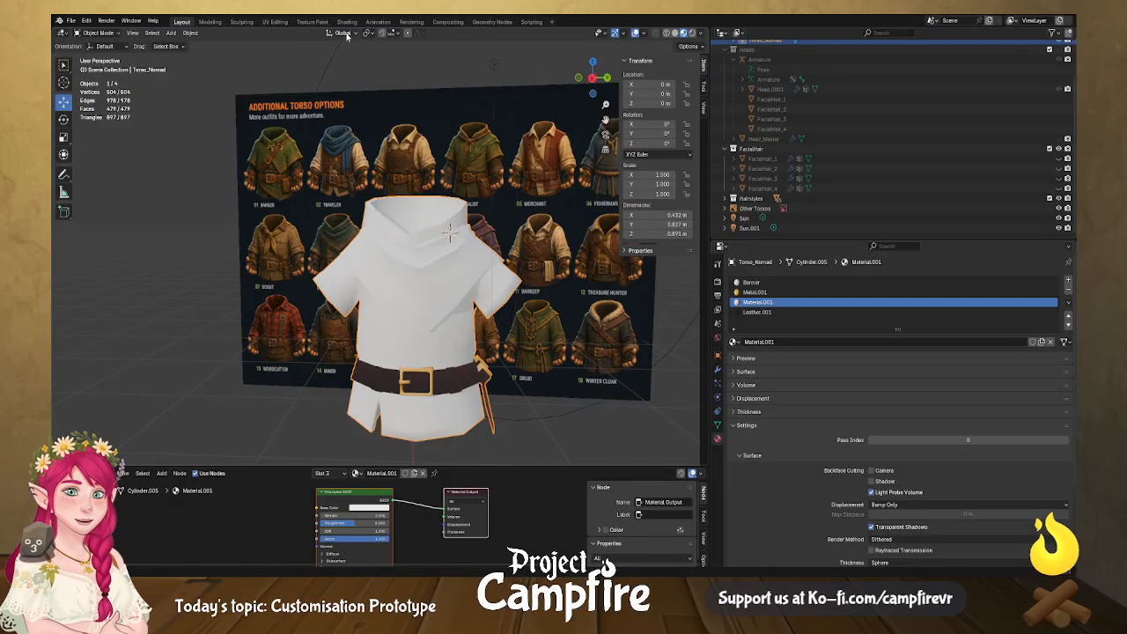
pyautogui.moveTo(450, 304); pyautogui.dragTo(431, 268, button='middle')
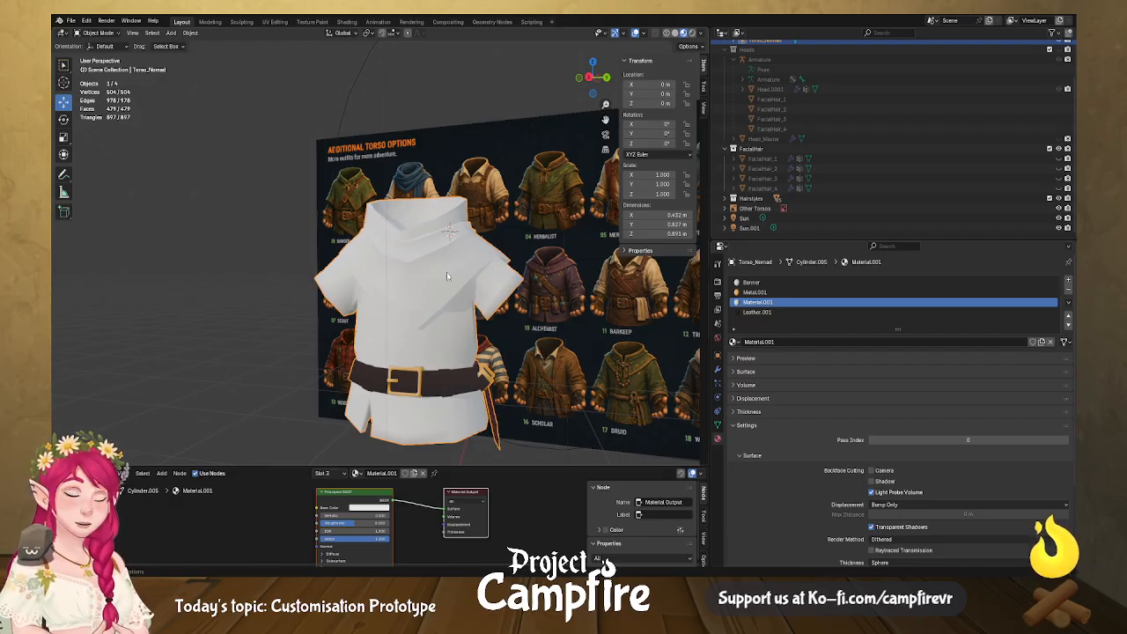
pyautogui.moveTo(425, 311)
pyautogui.mouseDown(button='middle')
pyautogui.moveTo(519, 310)
pyautogui.moveTo(420, 300)
pyautogui.moveTo(438, 312)
pyautogui.mouseUp(button='middle')
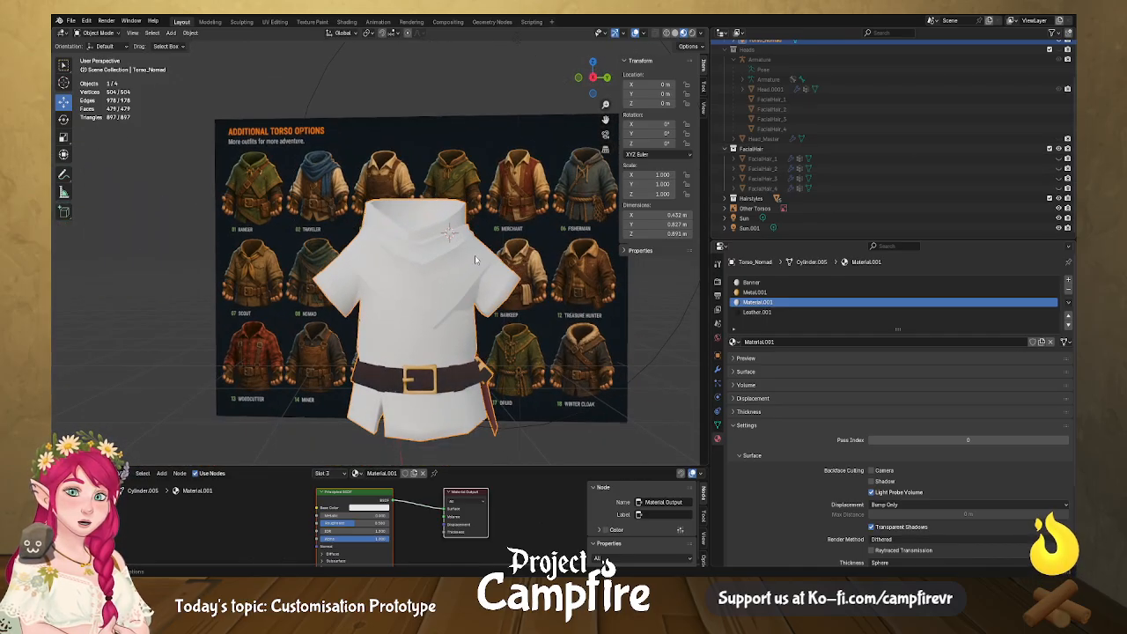
# Show only Torso_Nahi among the torso objects, select it and start its export.
pyautogui.scroll(3, 916, 161)
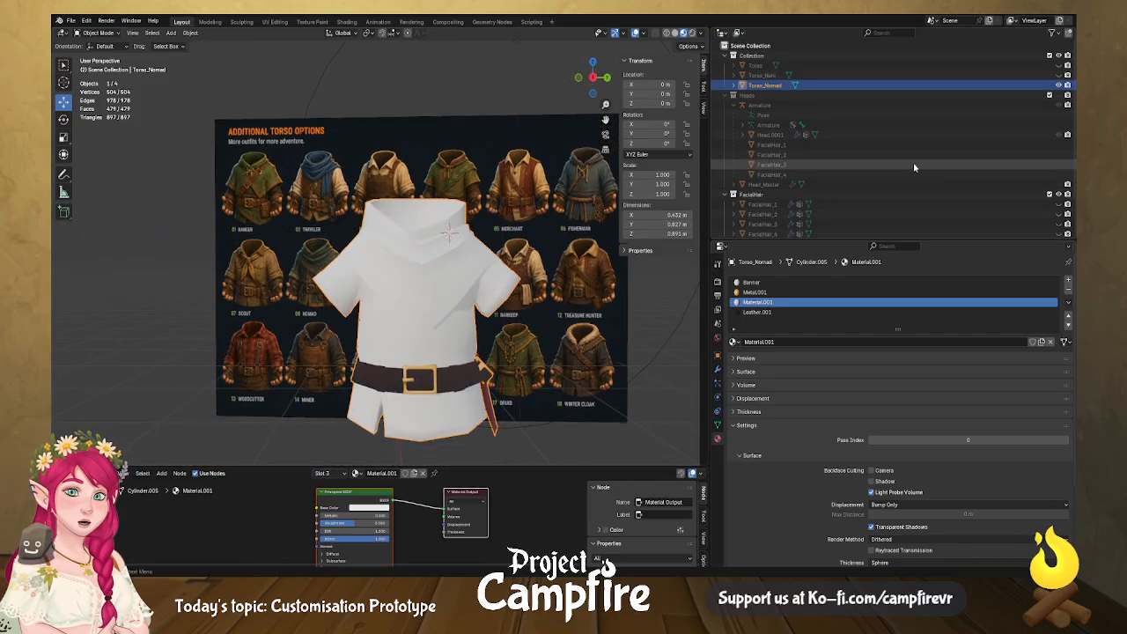
pyautogui.click(1059, 84)
pyautogui.click(1059, 84)
pyautogui.click(1059, 75)
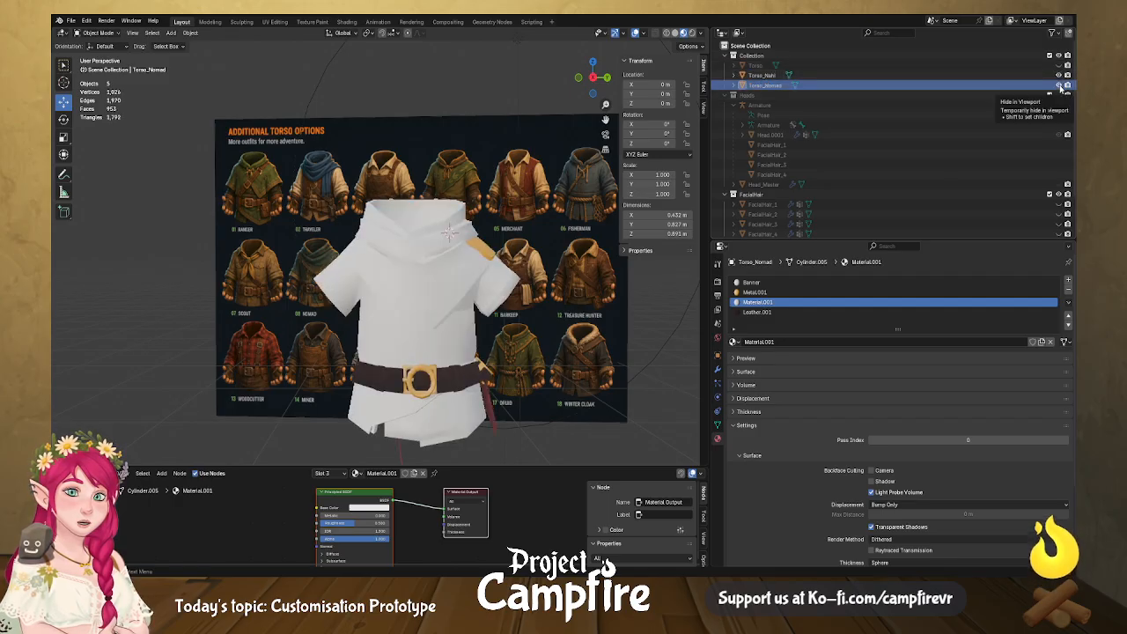
pyautogui.click(1060, 66)
pyautogui.click(1060, 66)
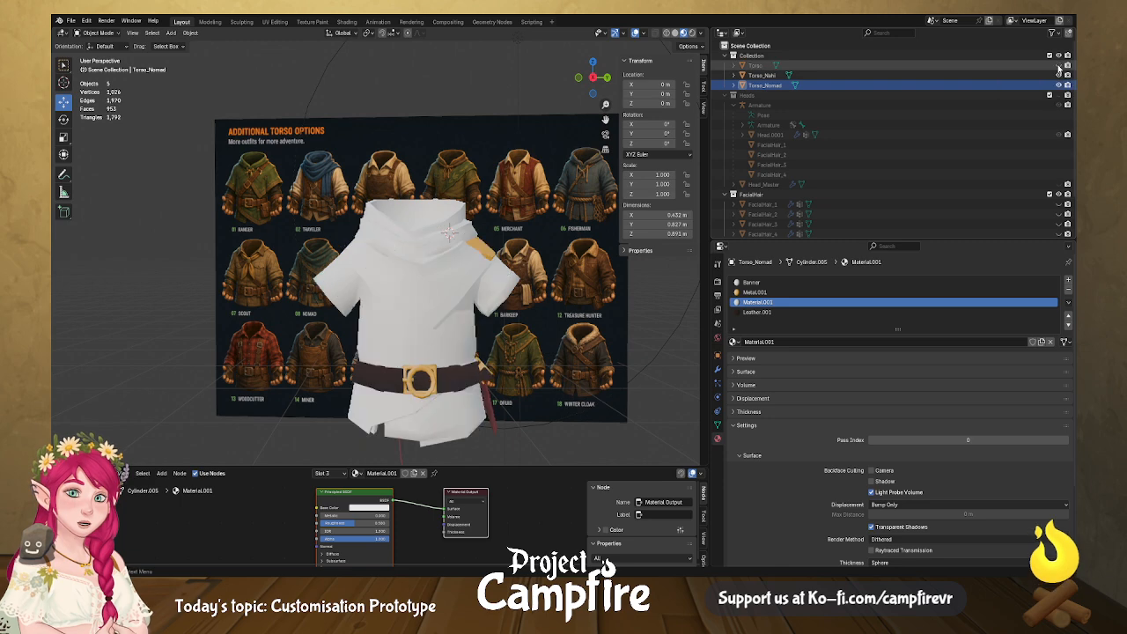
pyautogui.click(1059, 75)
pyautogui.click(1059, 86)
pyautogui.click(1060, 76)
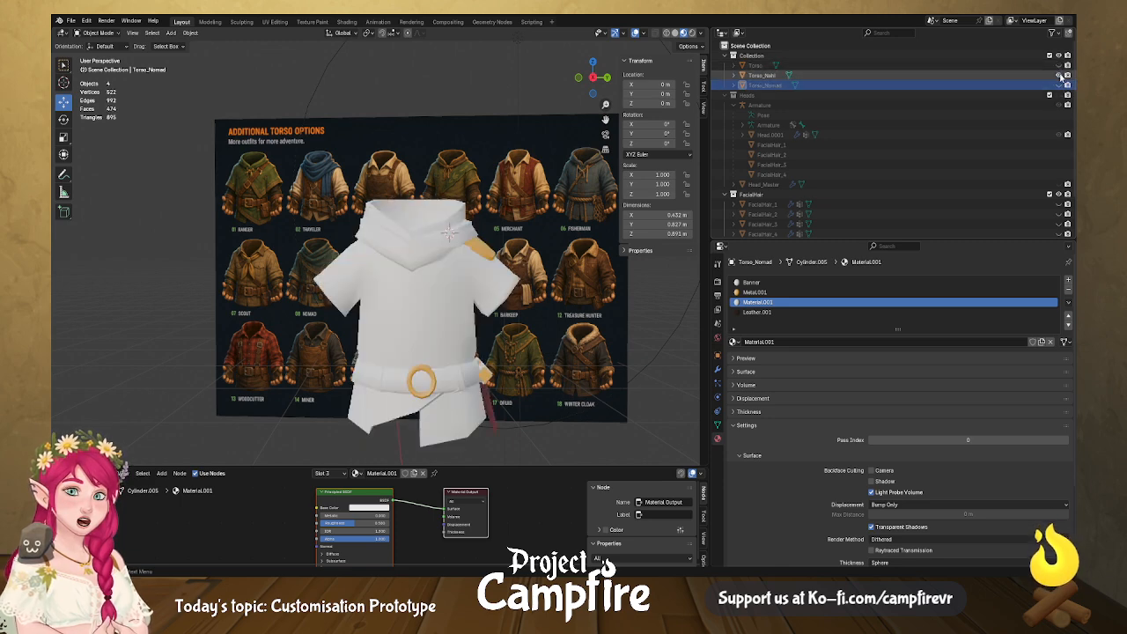
pyautogui.click(432, 312)
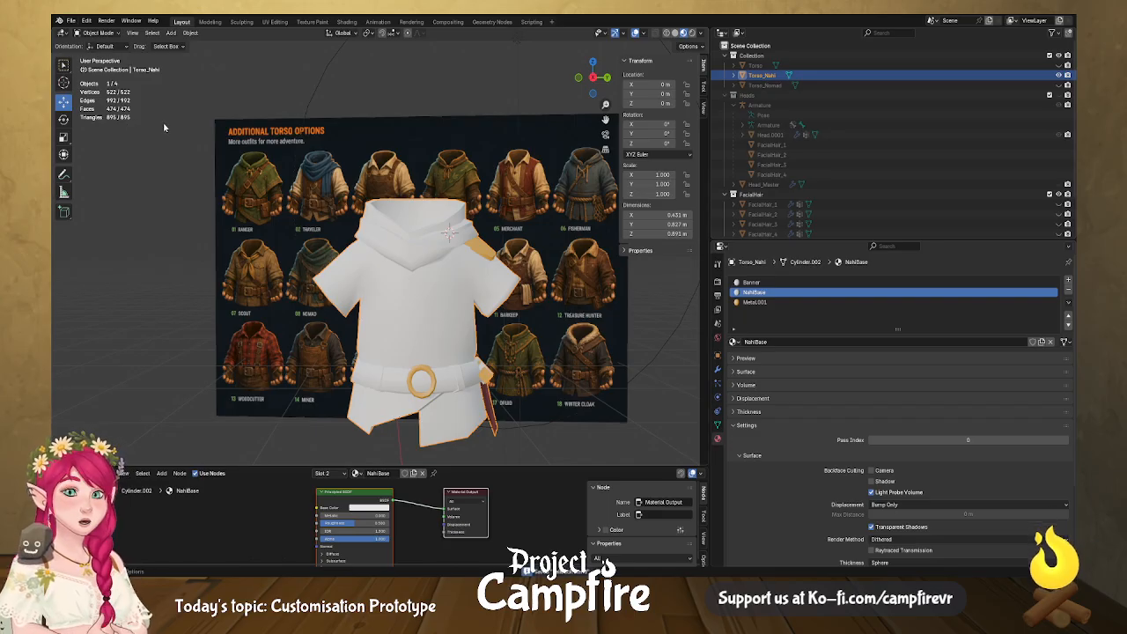
pyautogui.click(74, 23)
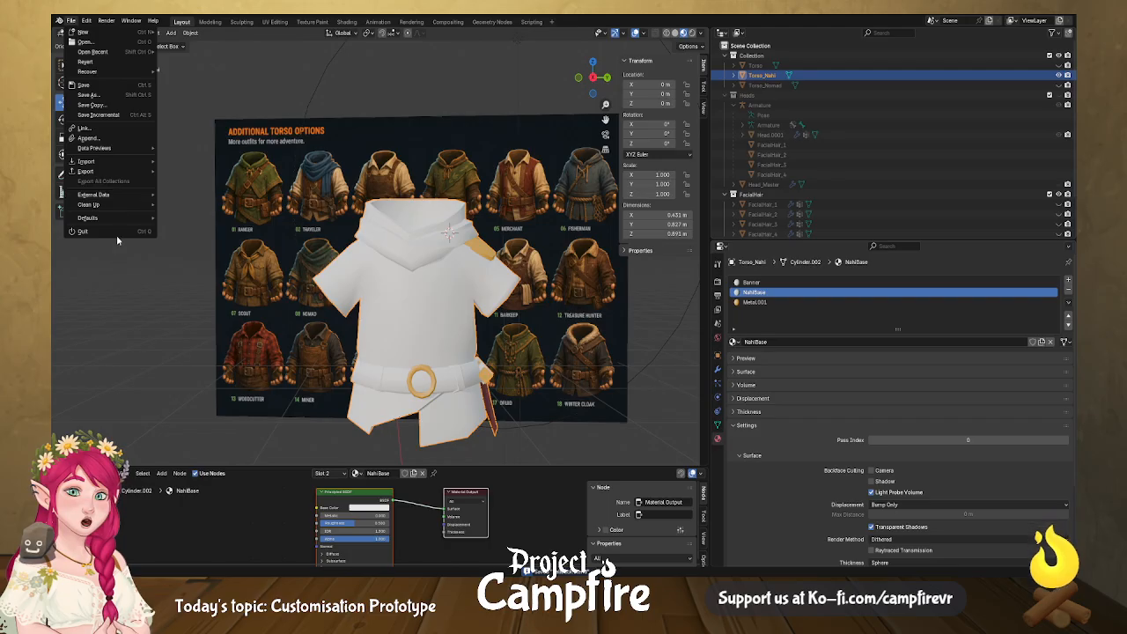
pyautogui.moveTo(134, 173)
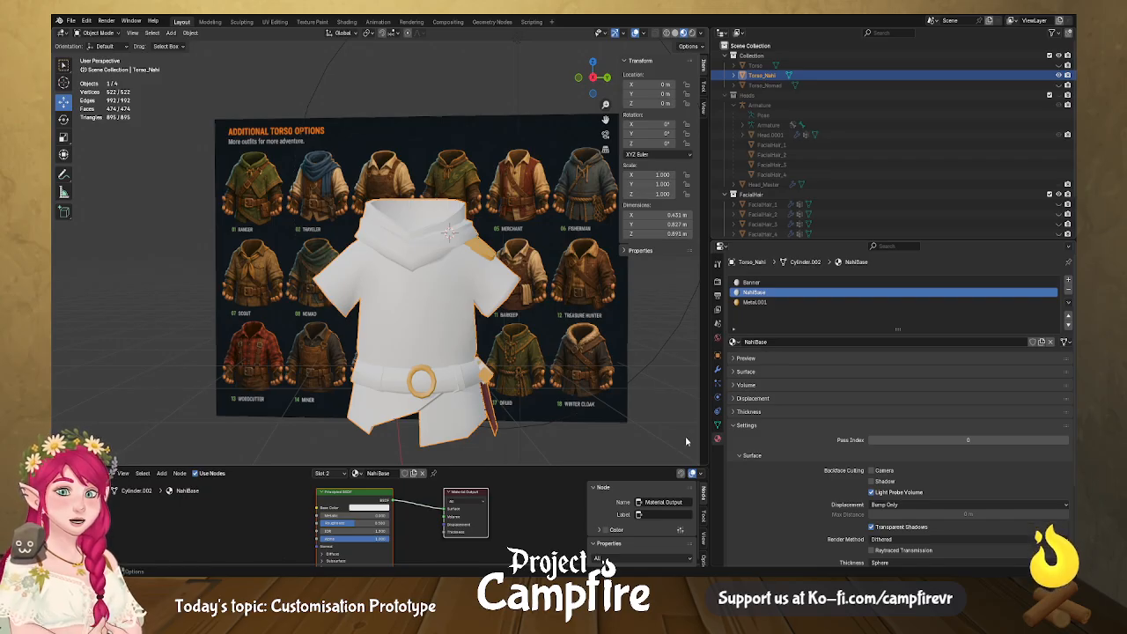
# Hide Torso_Nahi, show and select Torso_Nomad, and start its export.
pyautogui.scroll(-1, 687, 358)
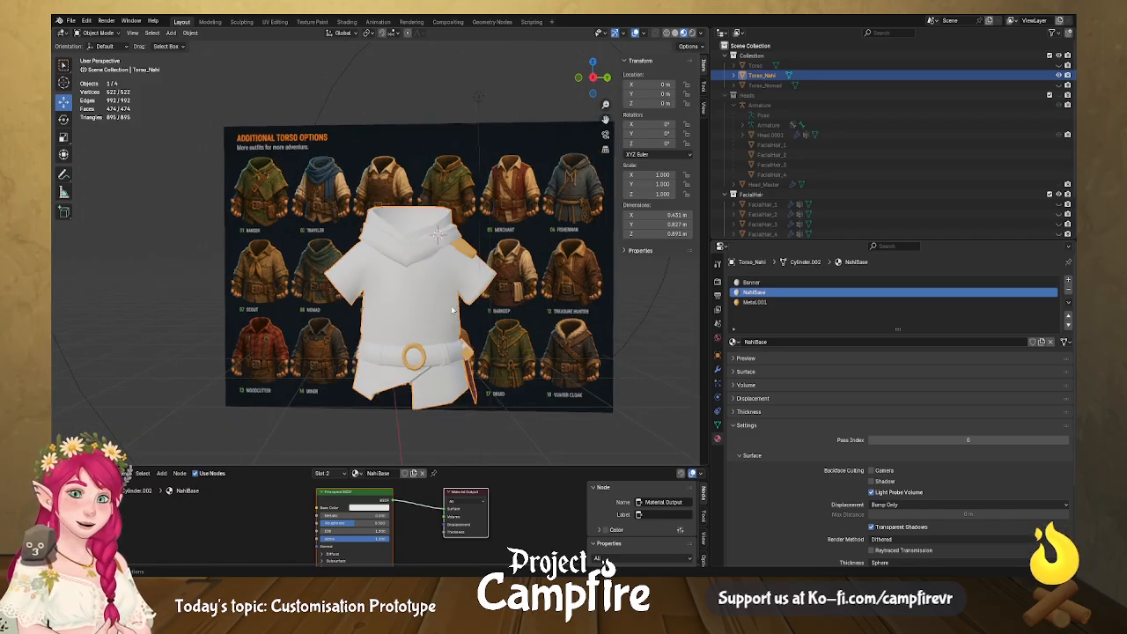
pyautogui.click(1059, 76)
pyautogui.click(1058, 86)
pyautogui.click(457, 291)
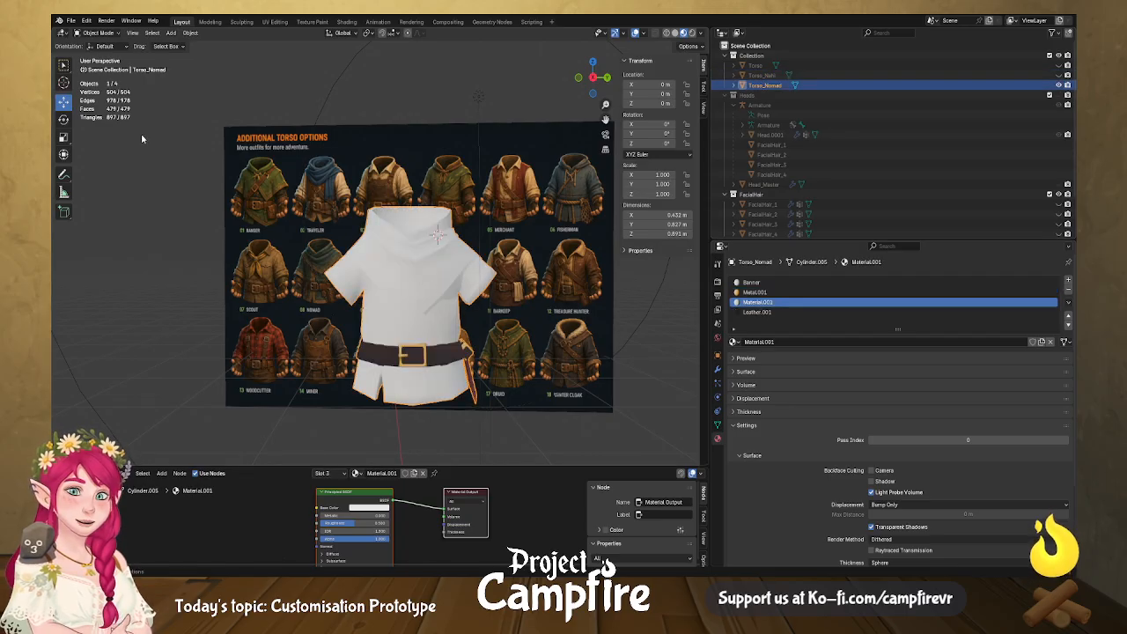
pyautogui.click(71, 22)
pyautogui.moveTo(121, 204)
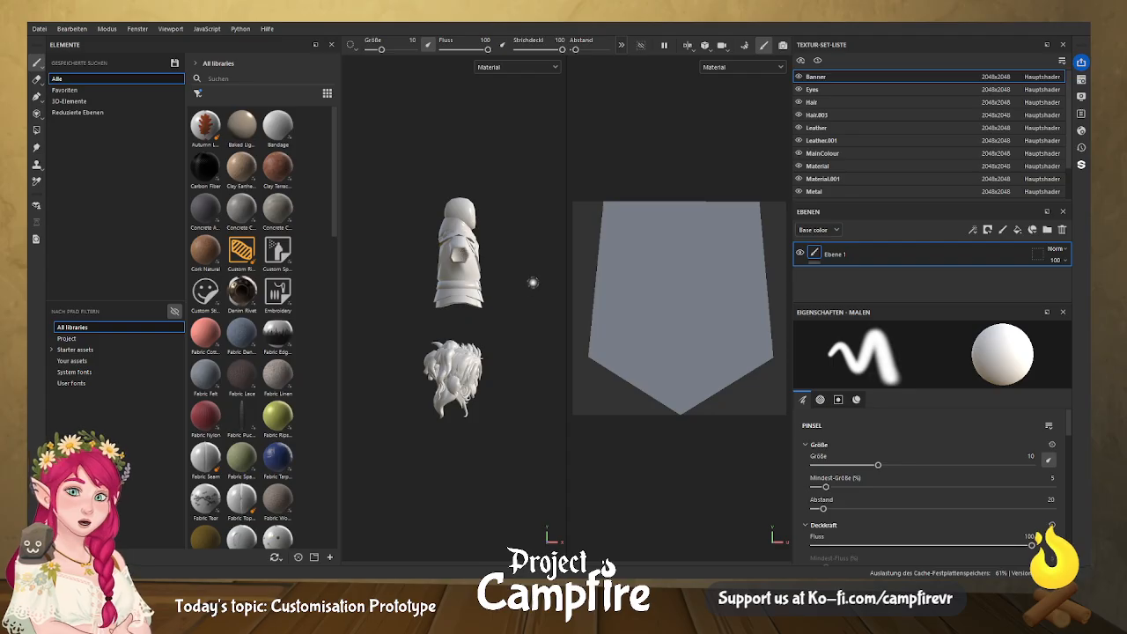
# Switch to Substance 3D Painter and replace the project's mesh with the Nomad torso through the project configuration.
pyautogui.keyDown('alt'); pyautogui.moveTo(511, 297); pyautogui.dragTo(793, 308); pyautogui.keyUp('alt')
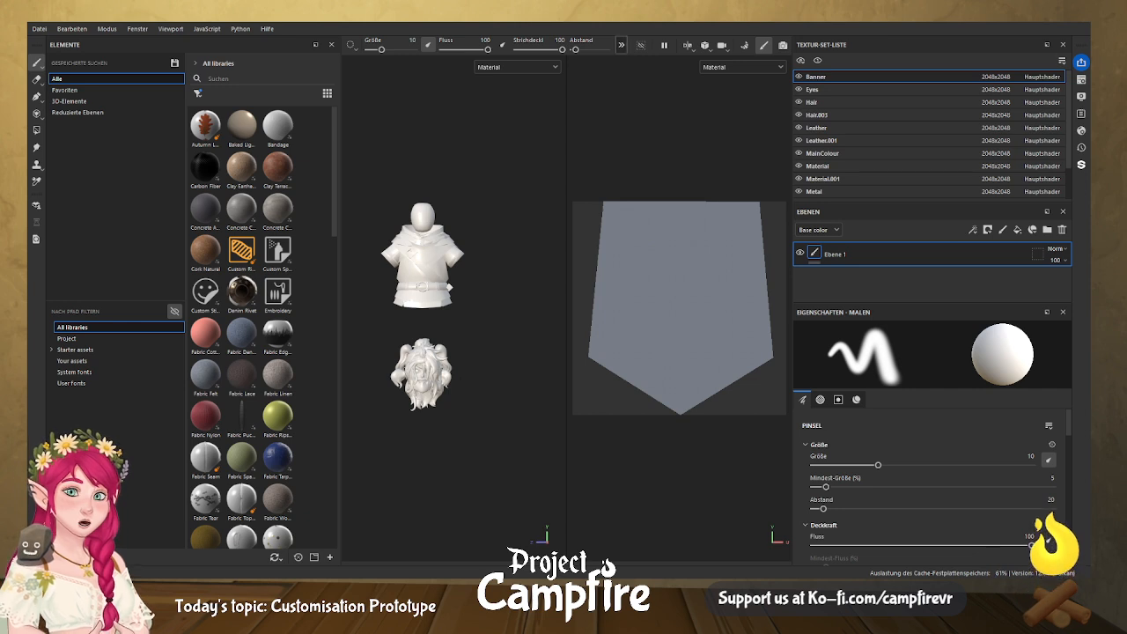
pyautogui.click(77, 31)
pyautogui.click(86, 76)
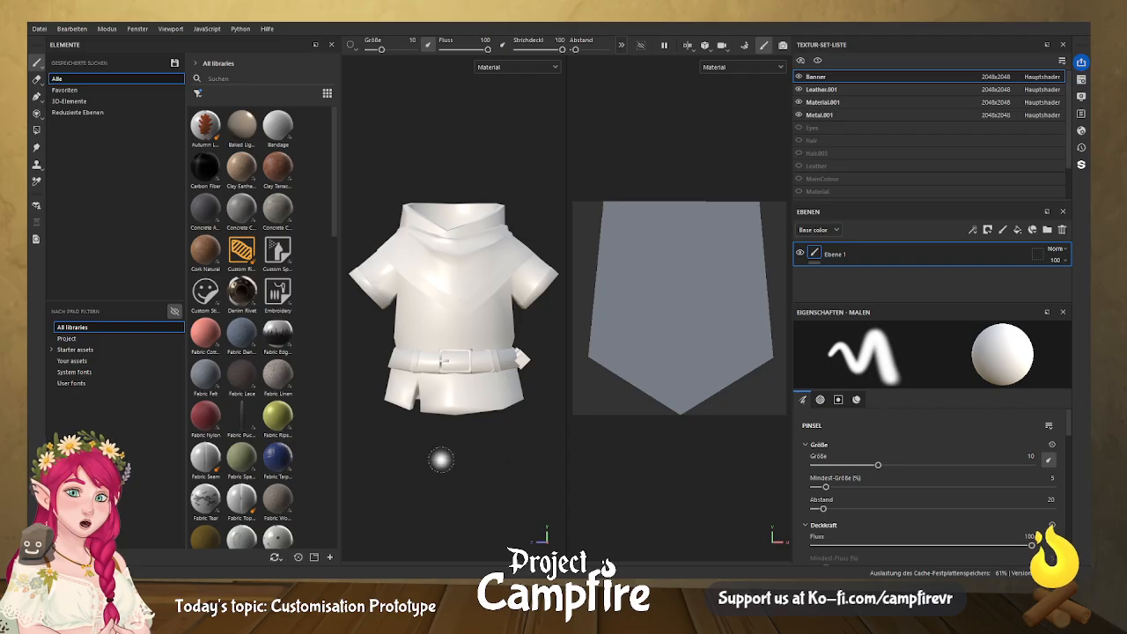
# View the Nomad torso from the front and narrow the texture set, layer and properties area to widen the viewports.
pyautogui.keyDown('alt'); pyautogui.moveTo(420, 463); pyautogui.dragTo(775, 457); pyautogui.keyUp('alt')
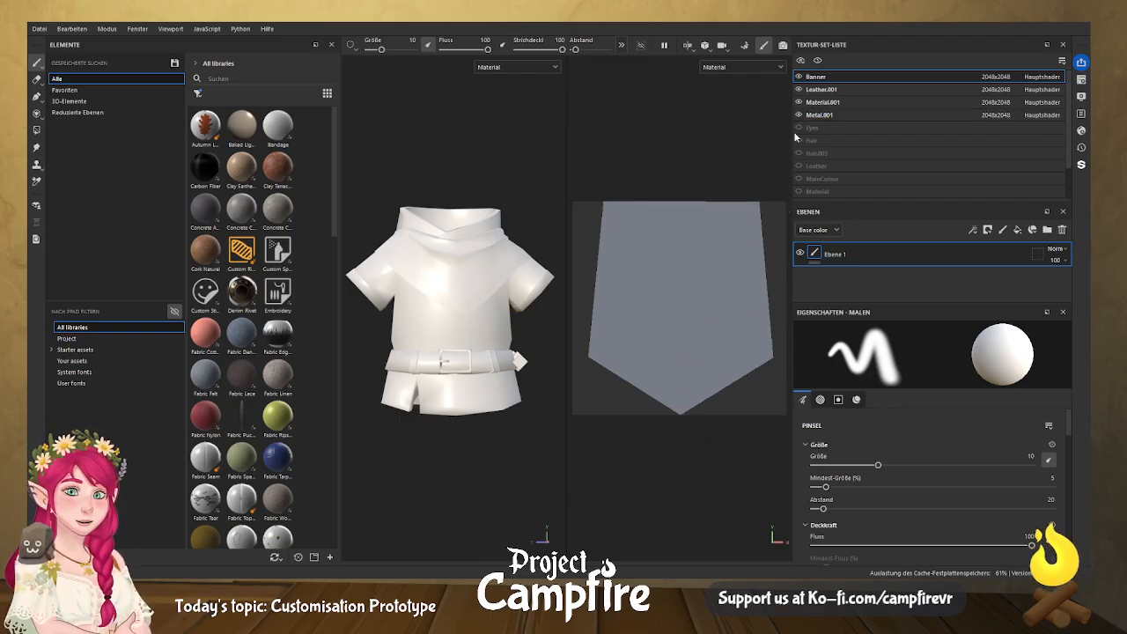
pyautogui.moveTo(796, 137); pyautogui.dragTo(928, 130)
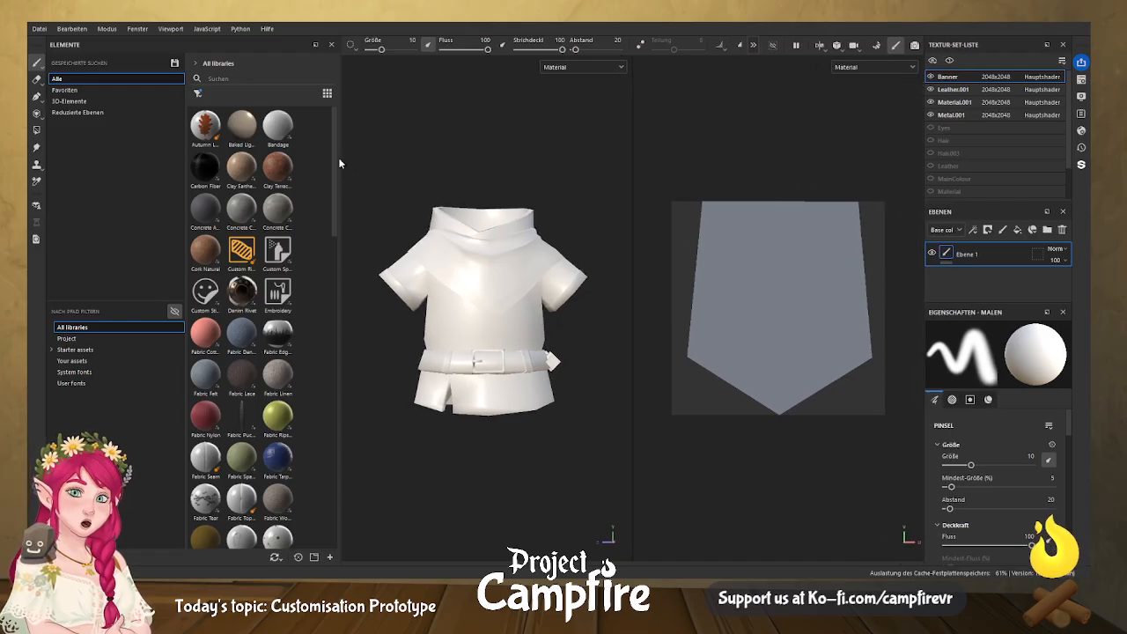
# Narrow the assets area, widen the texture set list, and make Metal.001 the active texture set.
pyautogui.moveTo(339, 163); pyautogui.dragTo(162, 167)
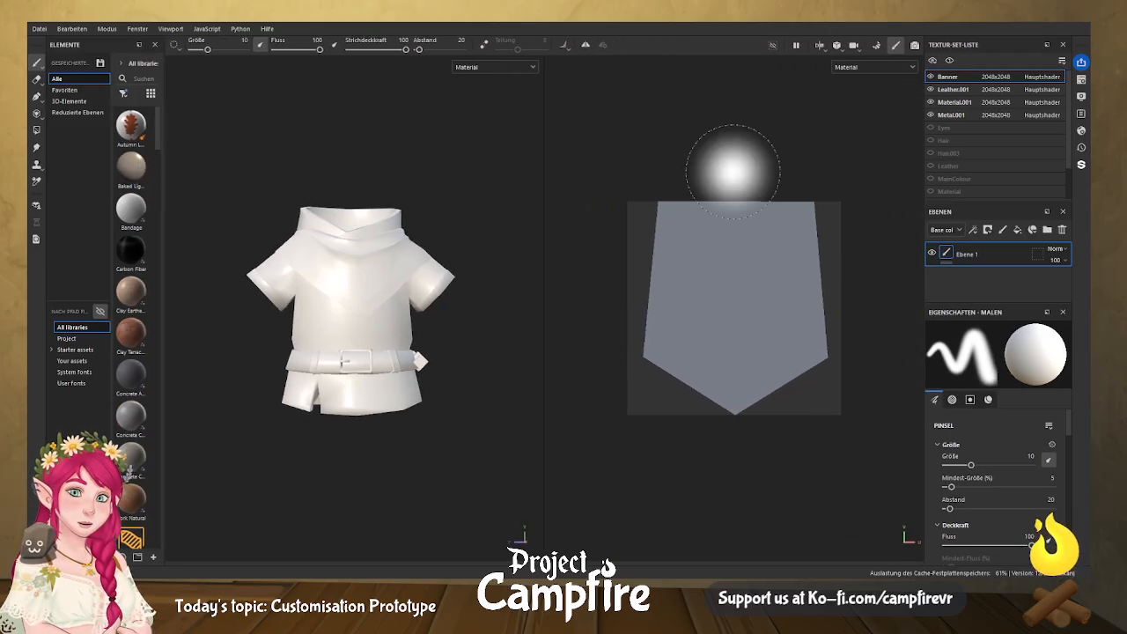
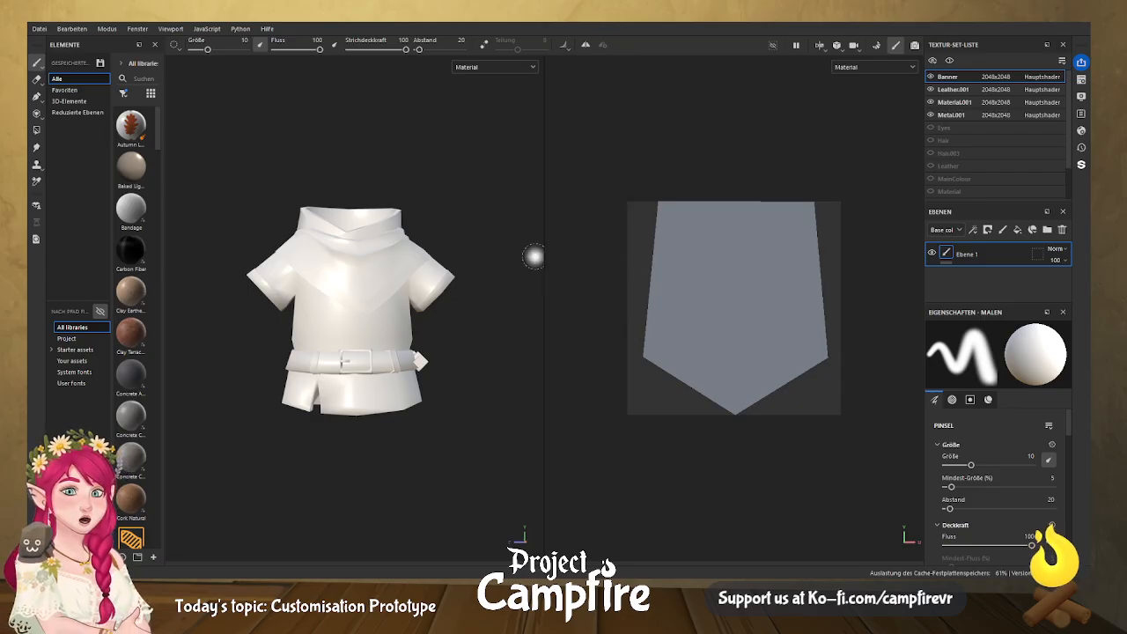
pyautogui.scroll(2, 472, 335)
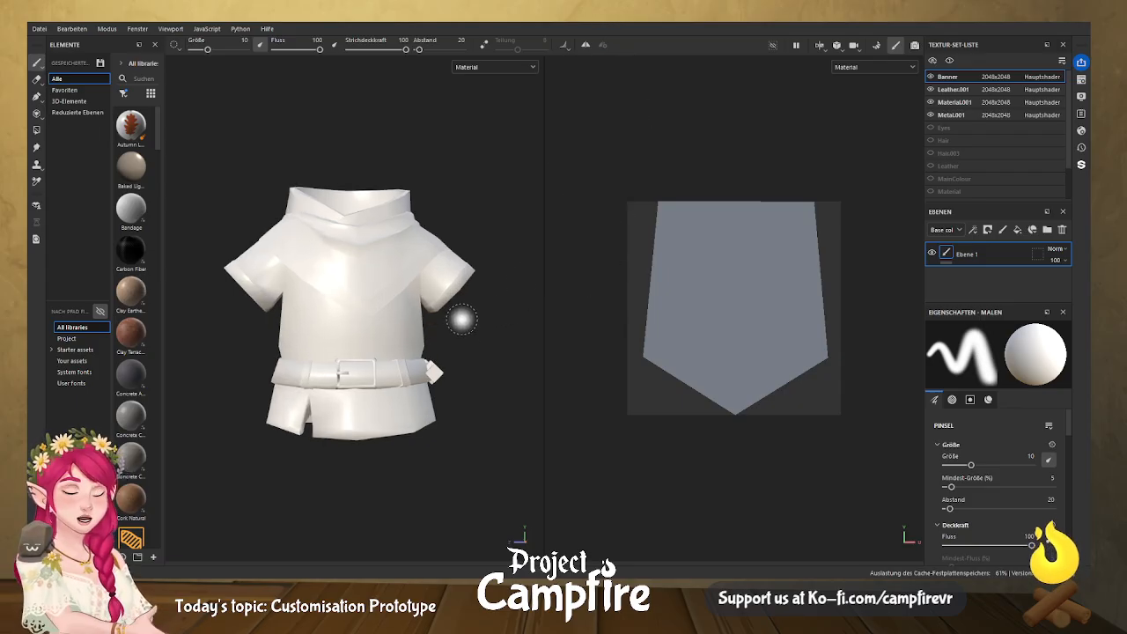
pyautogui.scroll(-1, 422, 299)
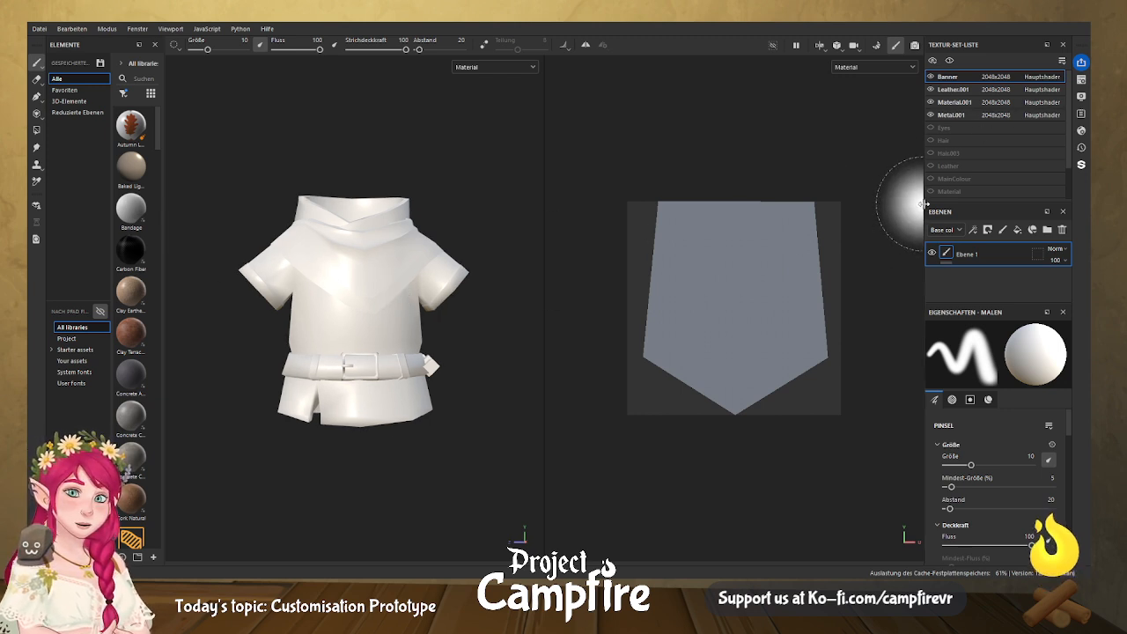
pyautogui.moveTo(925, 202); pyautogui.dragTo(850, 200)
pyautogui.click(876, 114)
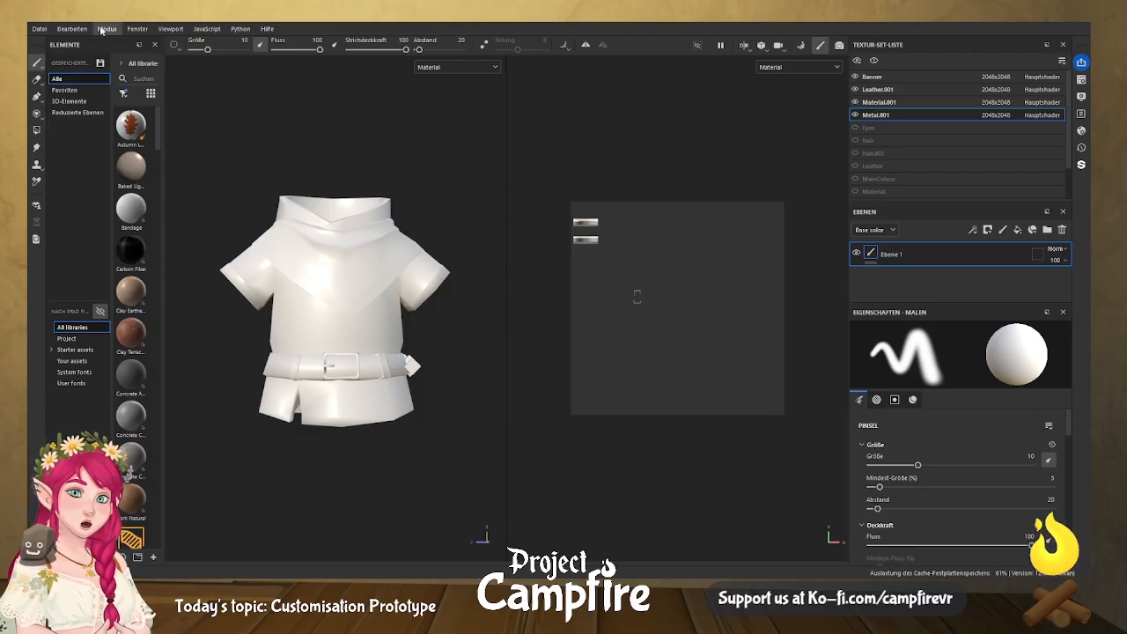
# Bake the 2048 mesh maps for the Banner, Leather.001, Material.001 and Metal.001 texture sets and check the shading on the torso.
pyautogui.click(150, 44)
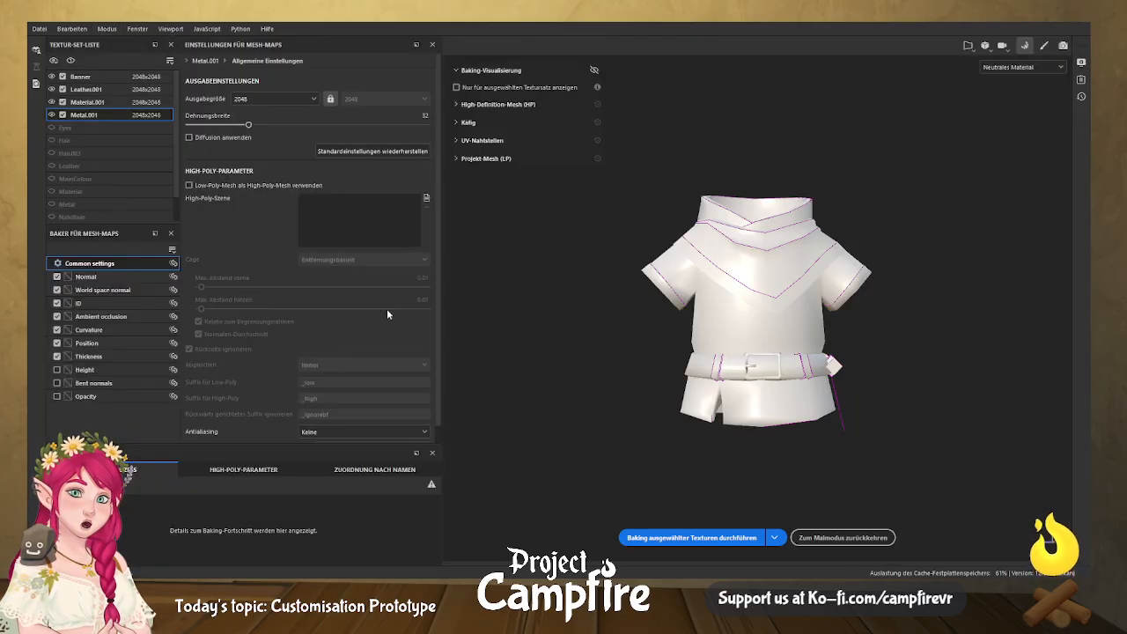
pyautogui.click(691, 537)
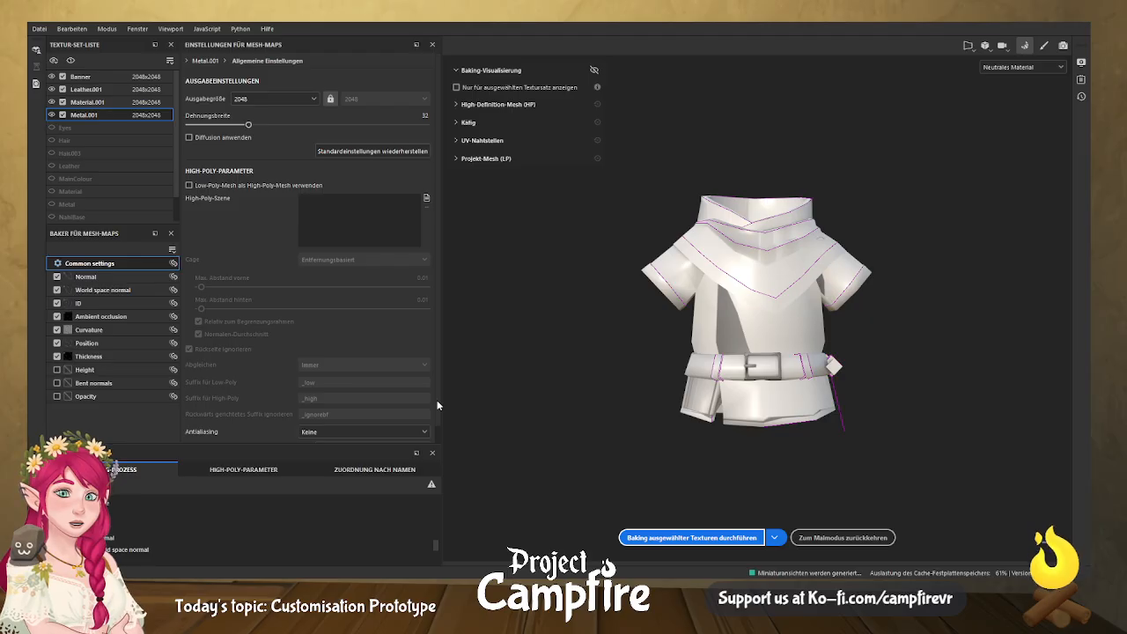
pyautogui.scroll(-1, 710, 368)
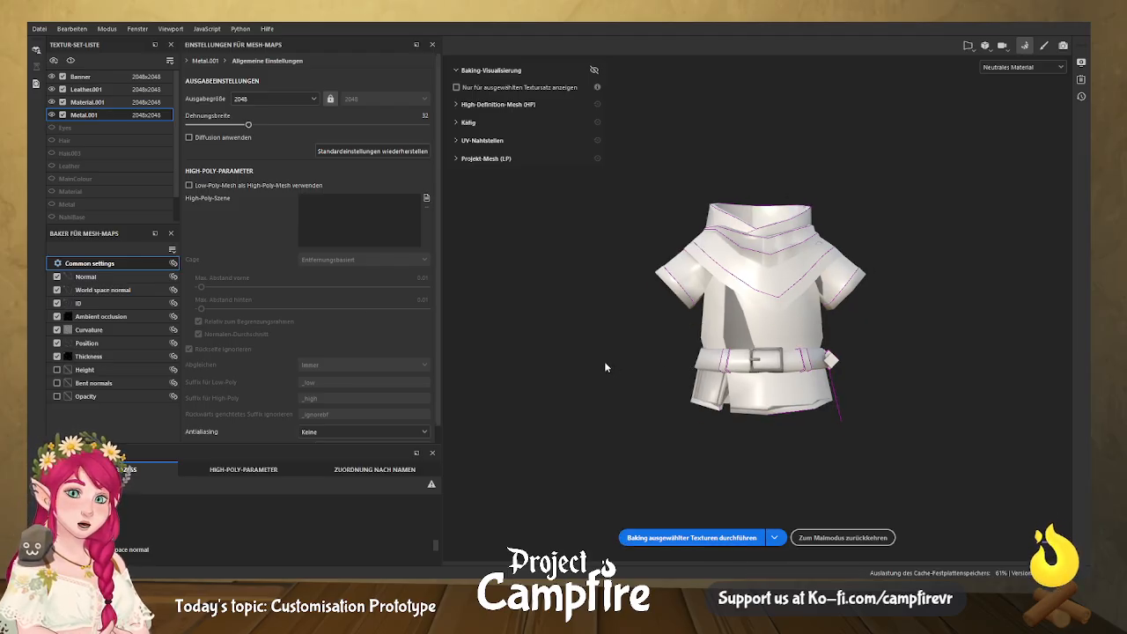
pyautogui.moveTo(598, 366)
pyautogui.keyDown('alt'); pyautogui.mouseDown()
pyautogui.moveTo(649, 392)
pyautogui.moveTo(996, 390)
pyautogui.moveTo(771, 401)
pyautogui.moveTo(591, 387)
pyautogui.mouseUp(); pyautogui.keyUp('alt')
pyautogui.moveTo(848, 342); pyautogui.dragTo(782, 329, button='middle')
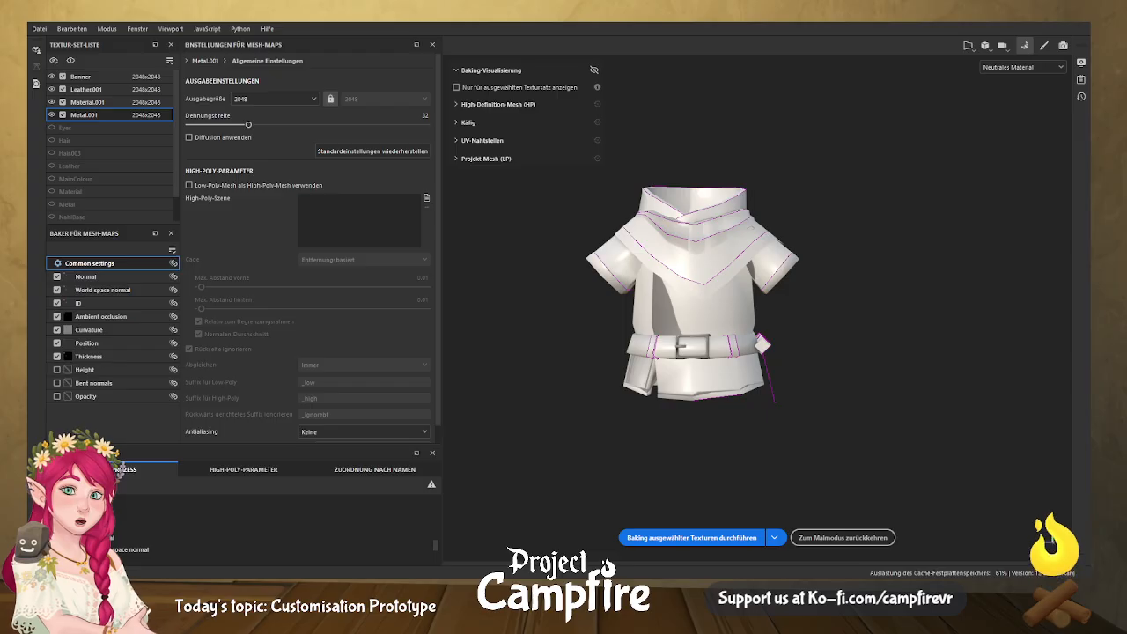
# Switch to Blender and select only the Material.001 faces of Torso_Nomad in Edit Mode.
pyautogui.hotkey('alt', 'Tab')
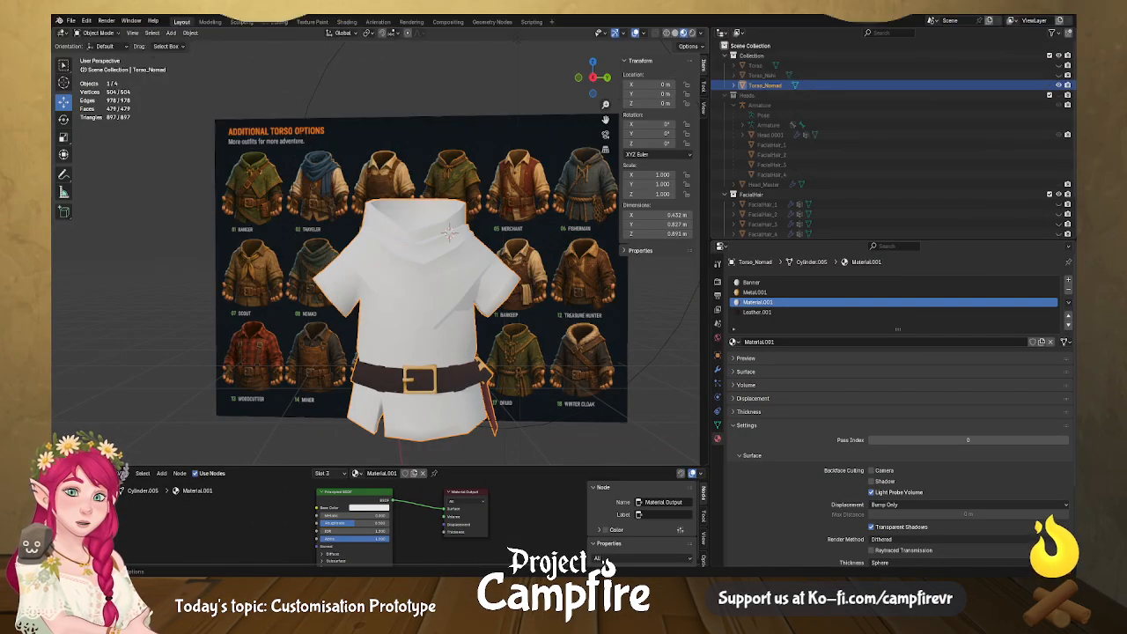
pyautogui.press('Tab')
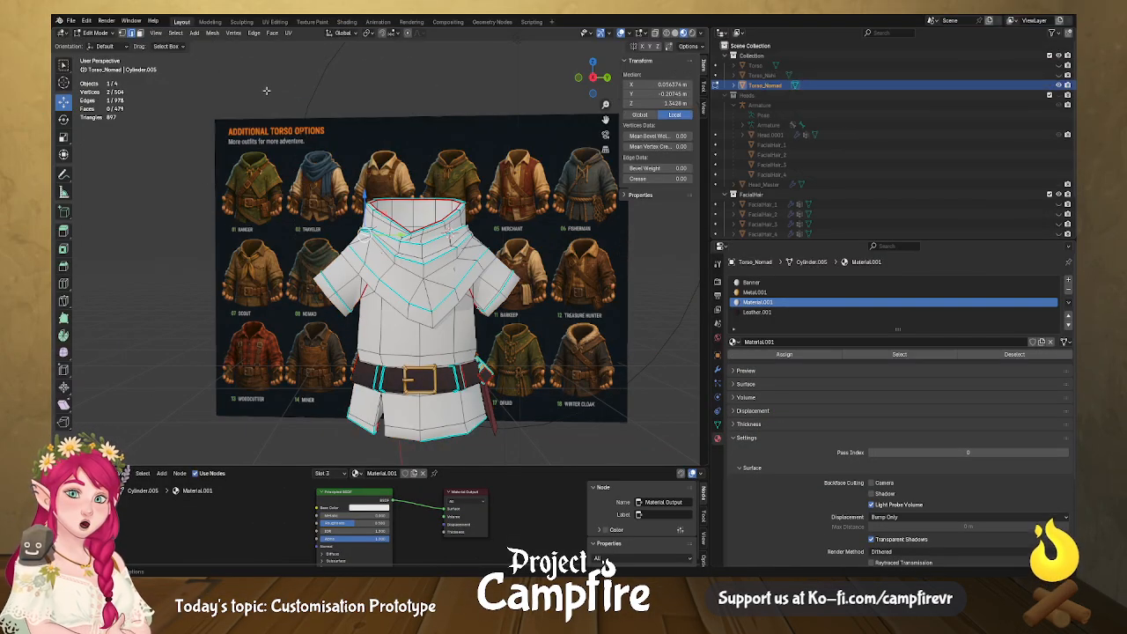
pyautogui.press('a')
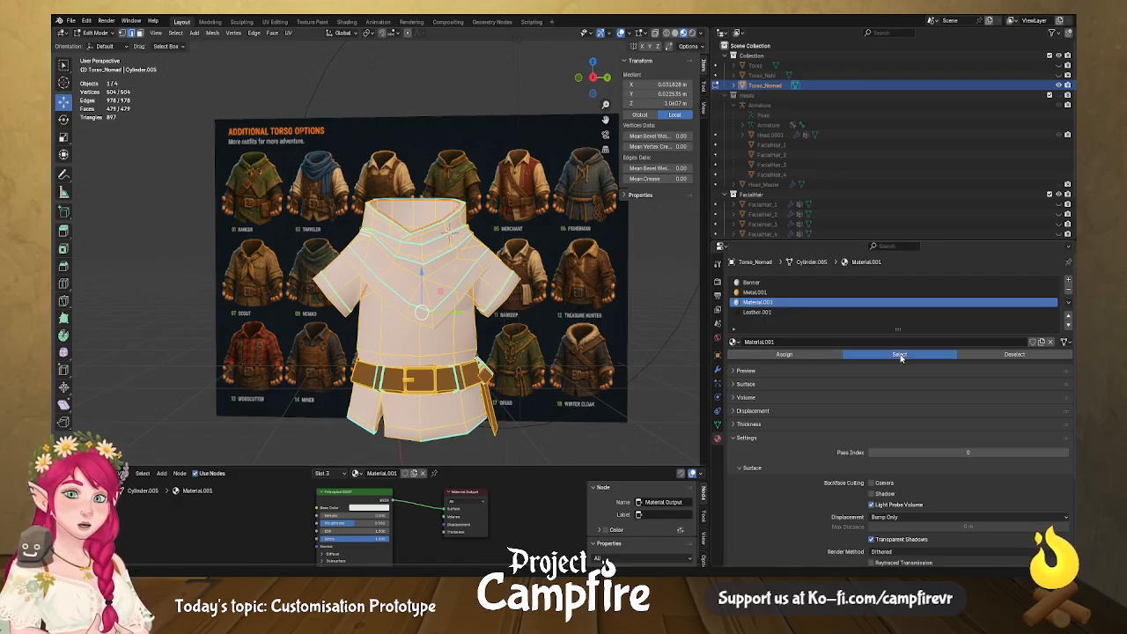
pyautogui.click(762, 284)
pyautogui.click(763, 302)
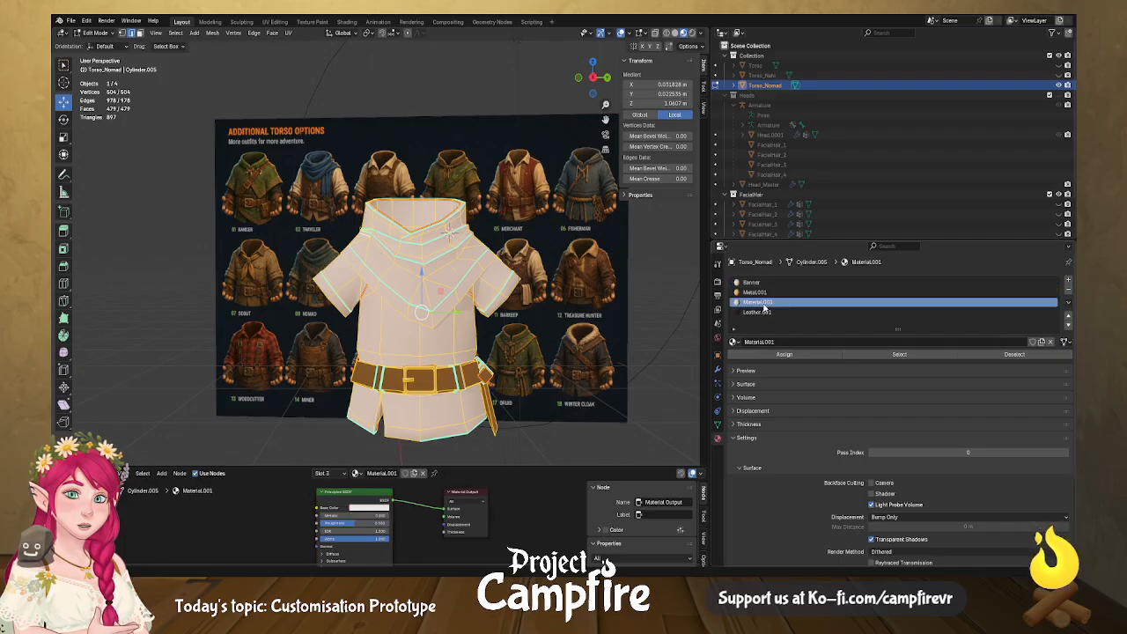
pyautogui.hotkey('alt', 'a')
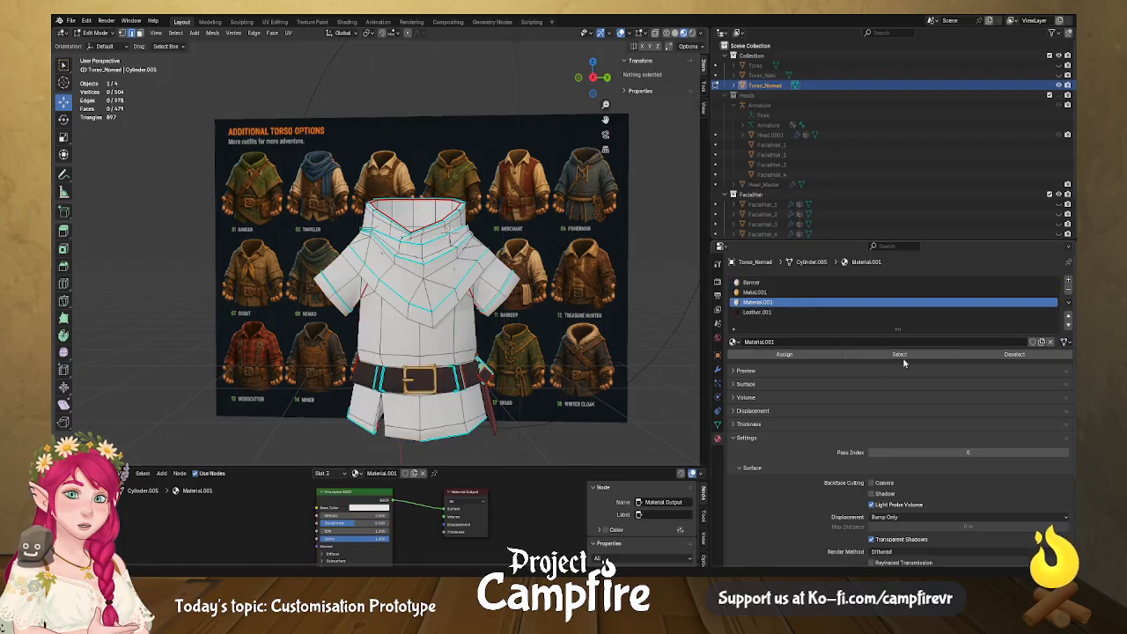
pyautogui.click(899, 354)
pyautogui.scroll(-1, 372, 288)
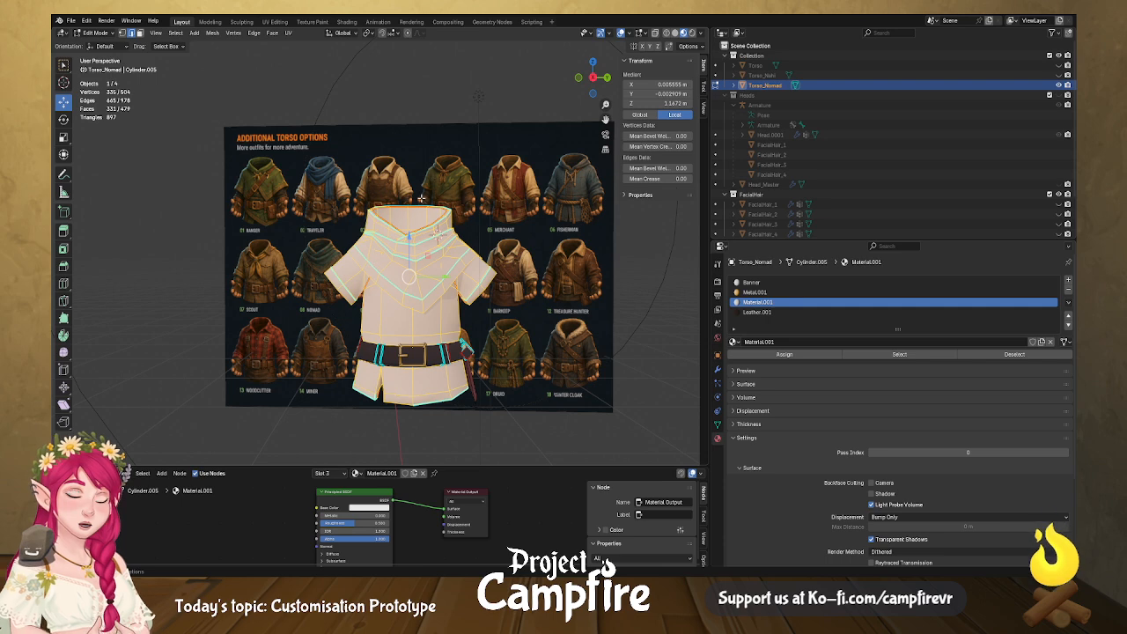
# Open the UV Editing workspace, widen its 3D viewport, and turn on gizmos and overlays there.
pyautogui.click(277, 22)
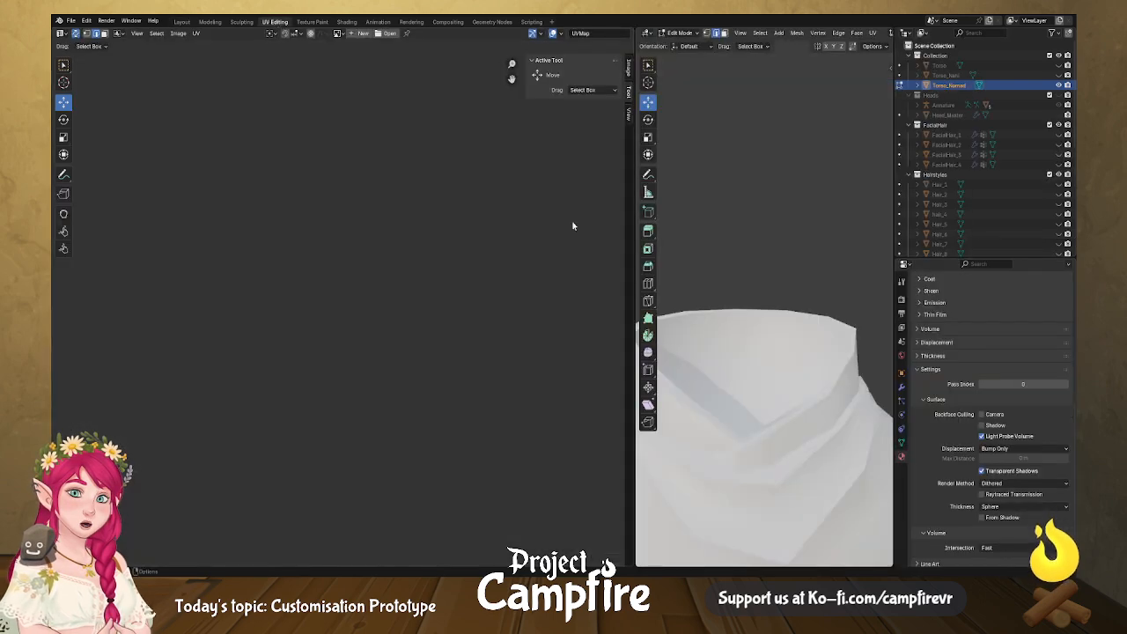
pyautogui.scroll(-5, 792, 370)
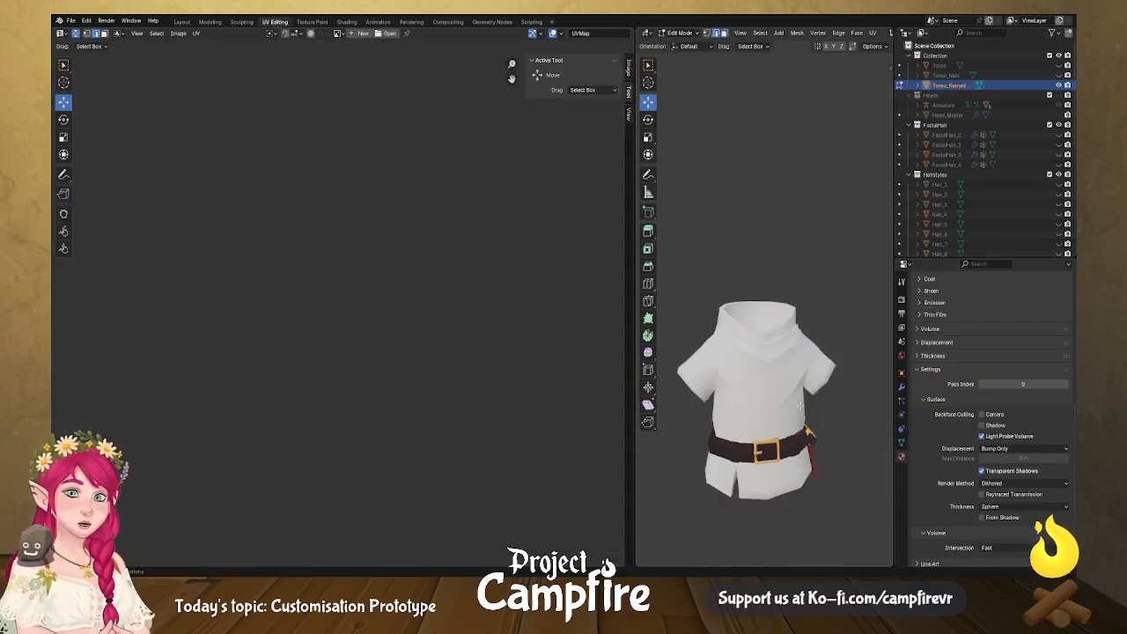
pyautogui.scroll(3, 945, 329)
pyautogui.scroll(8, 941, 335)
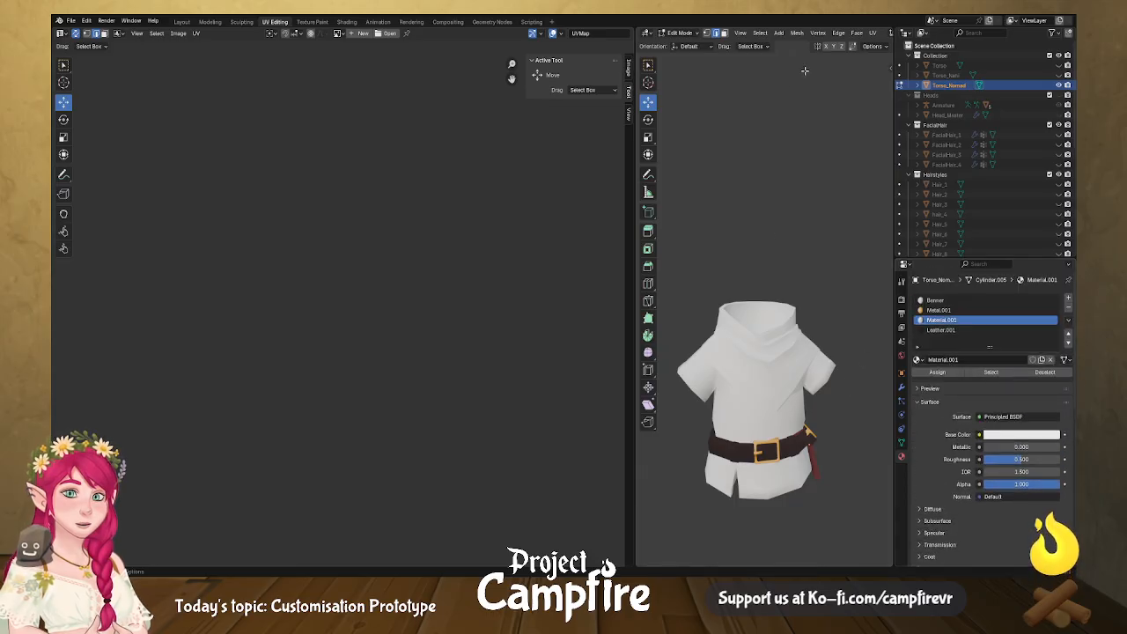
pyautogui.moveTo(621, 91); pyautogui.dragTo(421, 102)
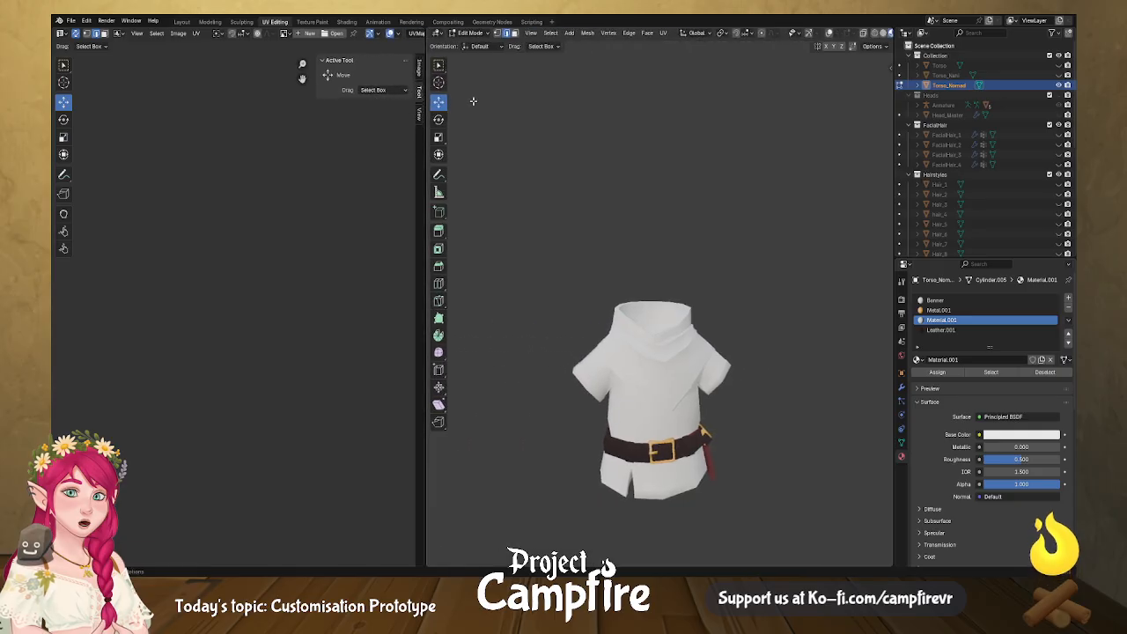
pyautogui.click(808, 33)
pyautogui.click(828, 34)
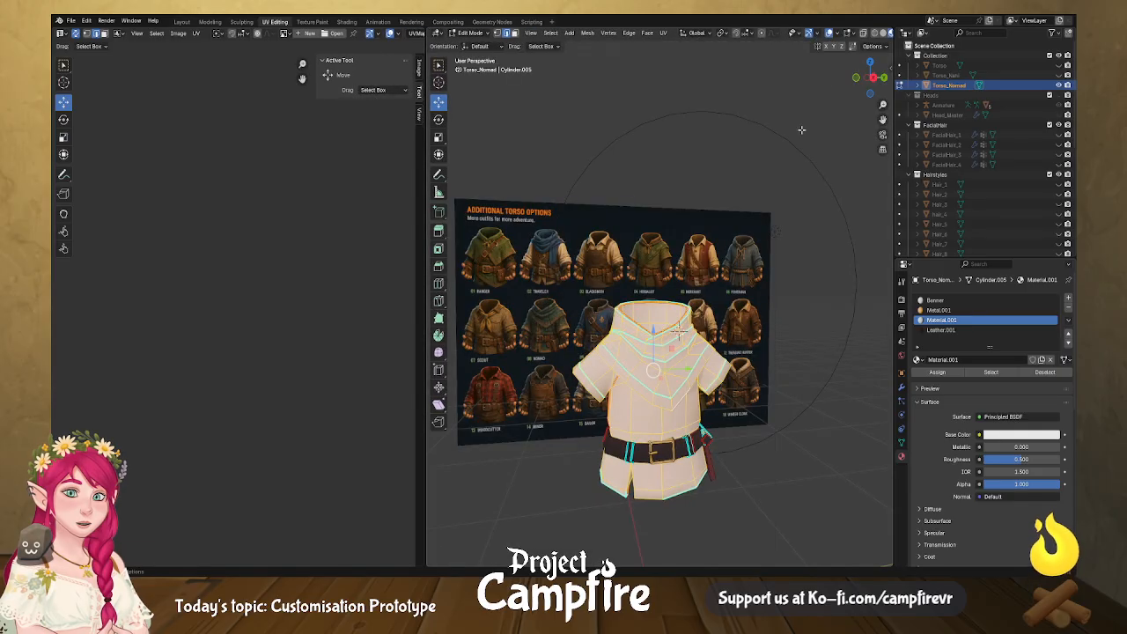
# Enlarge the UV editor and examine the UV islands of the selected Material.001 faces.
pyautogui.moveTo(422, 202); pyautogui.dragTo(727, 196)
pyautogui.press('Home')
pyautogui.moveTo(422, 291); pyautogui.dragTo(432, 355, button='middle')
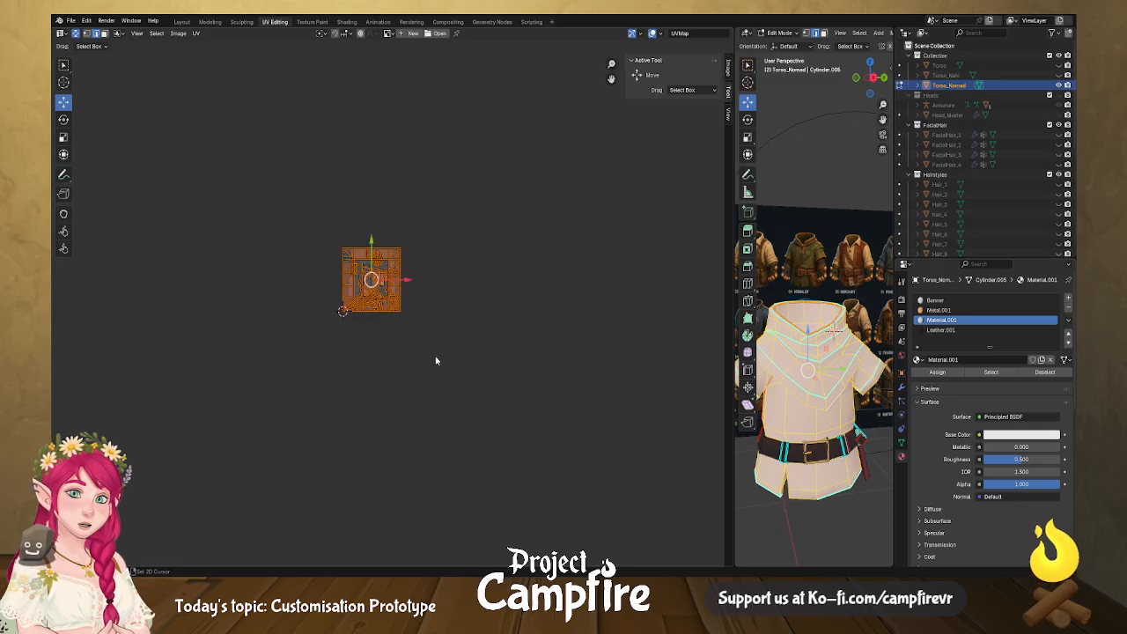
pyautogui.scroll(5, 404, 286)
pyautogui.scroll(2, 413, 256)
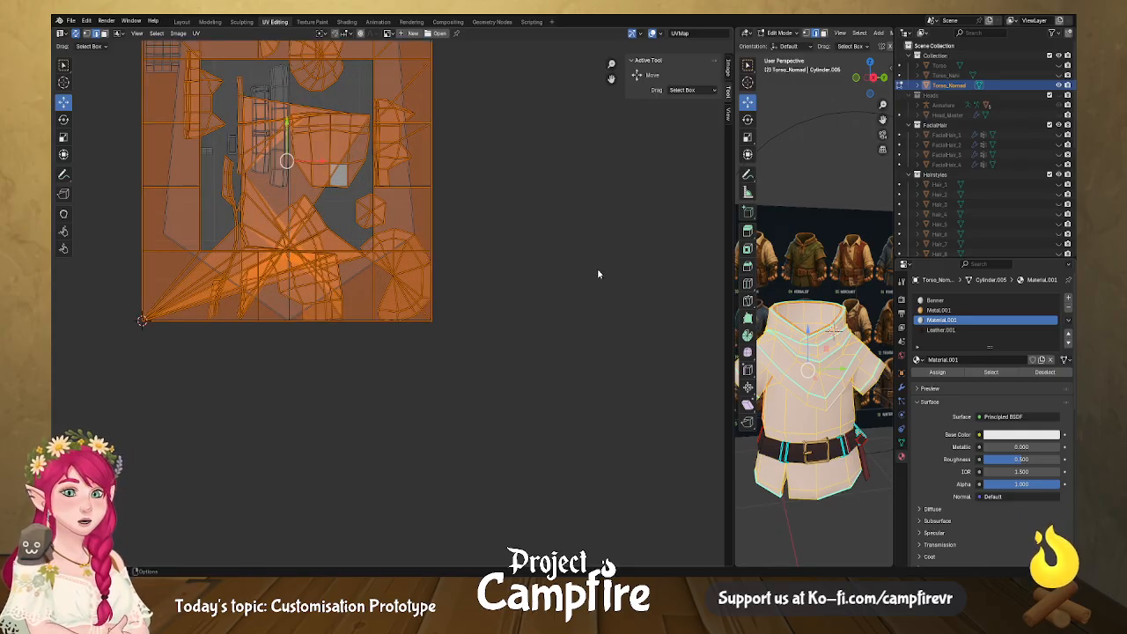
# Enlarge the 3D viewport and mark the tunic's side edges below the belt, on the side opposite the hanging banner, as a seam.
pyautogui.moveTo(774, 282); pyautogui.dragTo(812, 312, button='middle')
pyautogui.moveTo(727, 279); pyautogui.dragTo(326, 282)
pyautogui.moveTo(528, 352)
pyautogui.mouseDown(button='middle')
pyautogui.moveTo(538, 367)
pyautogui.moveTo(541, 346)
pyautogui.mouseUp(button='middle')
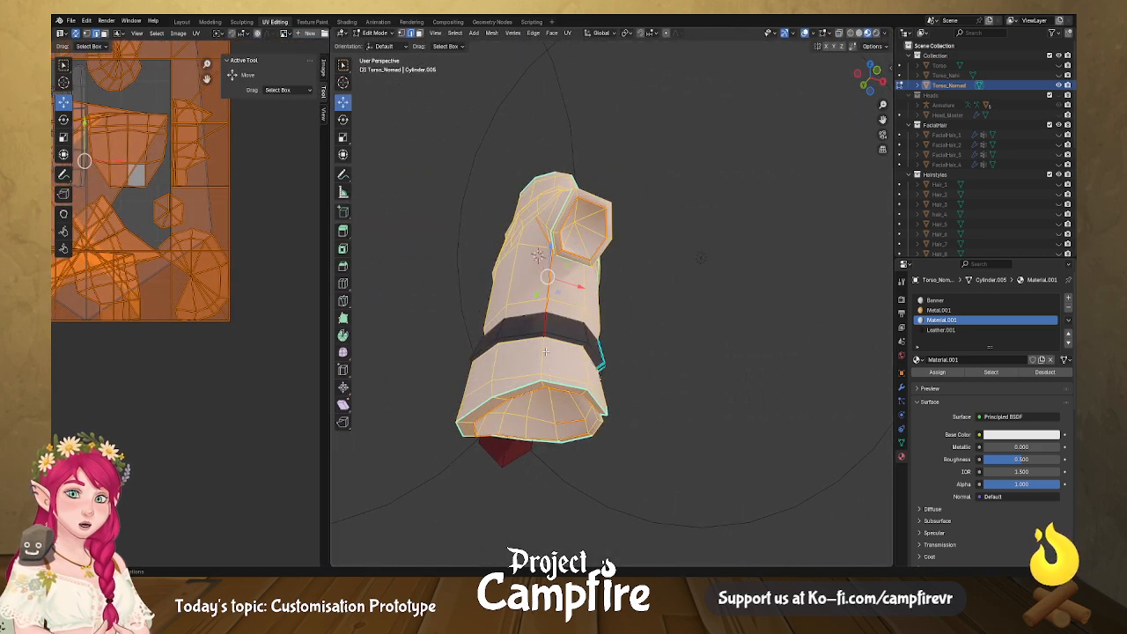
pyautogui.click(543, 351)
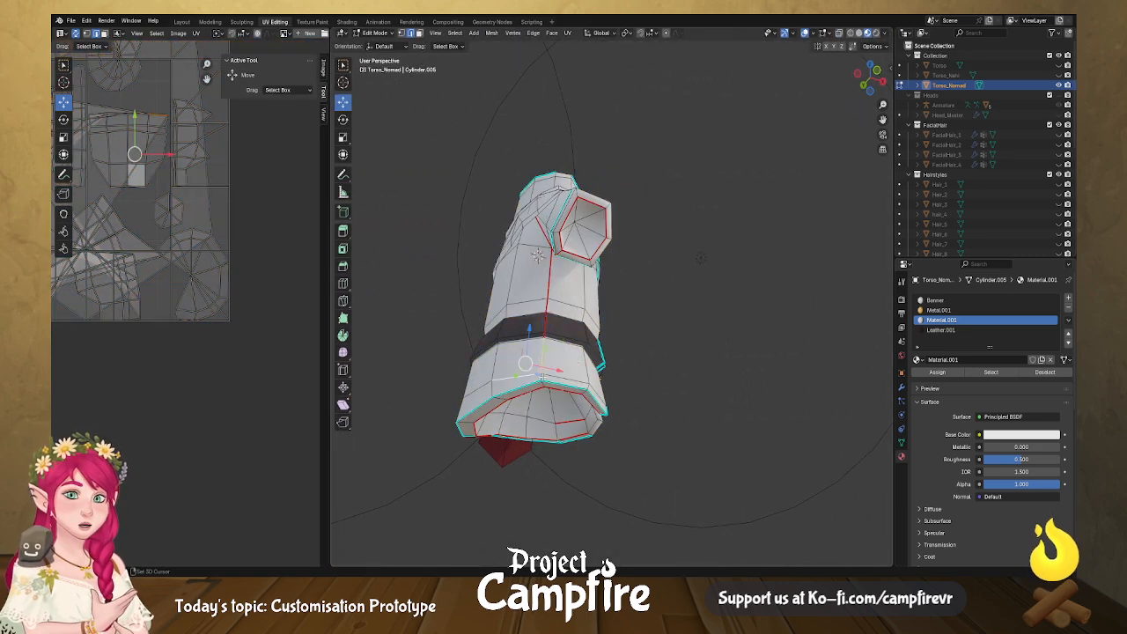
pyautogui.click(543, 376)
pyautogui.moveTo(540, 365); pyautogui.dragTo(554, 315, button='middle')
pyautogui.keyDown('shift'); pyautogui.click(517, 242); pyautogui.keyUp('shift')
pyautogui.hotkey('ctrl', 'e')
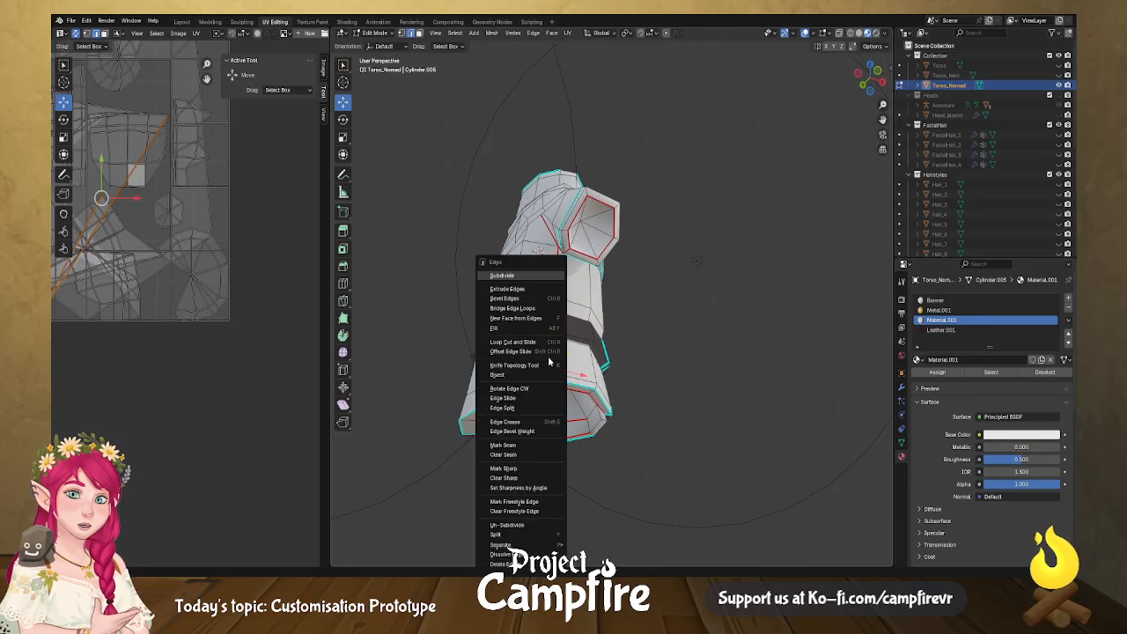
pyautogui.click(540, 446)
pyautogui.hotkey('ctrl', 'e')
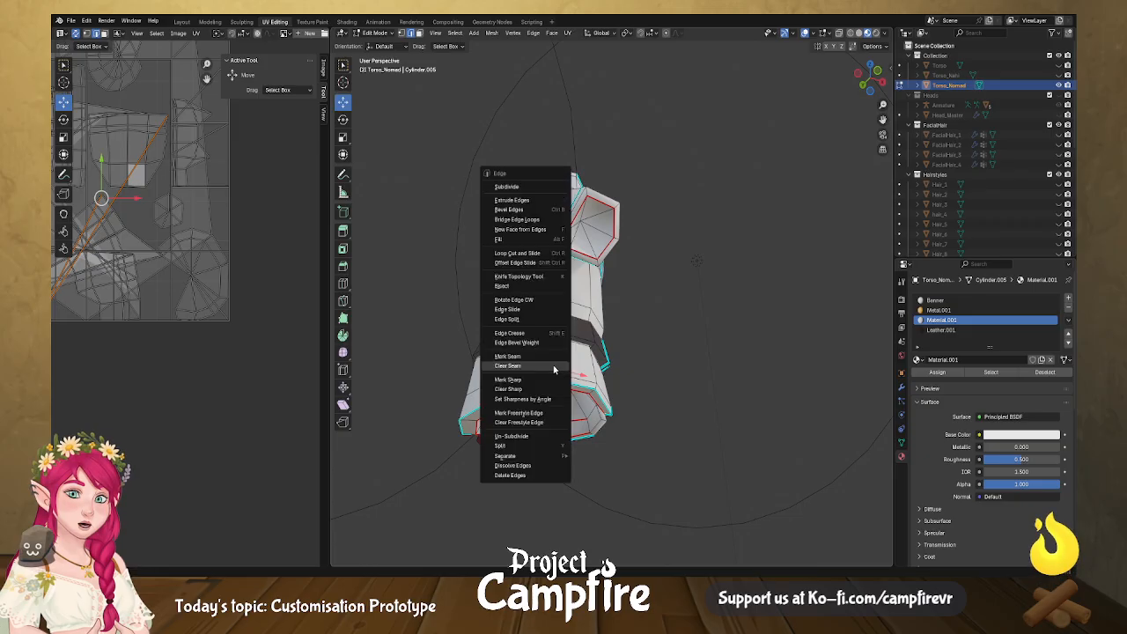
pyautogui.click(546, 362)
# Mark the selected edge at the back of the scarf collar as a seam.
pyautogui.moveTo(546, 362); pyautogui.dragTo(669, 375, button='middle')
pyautogui.scroll(5, 554, 315)
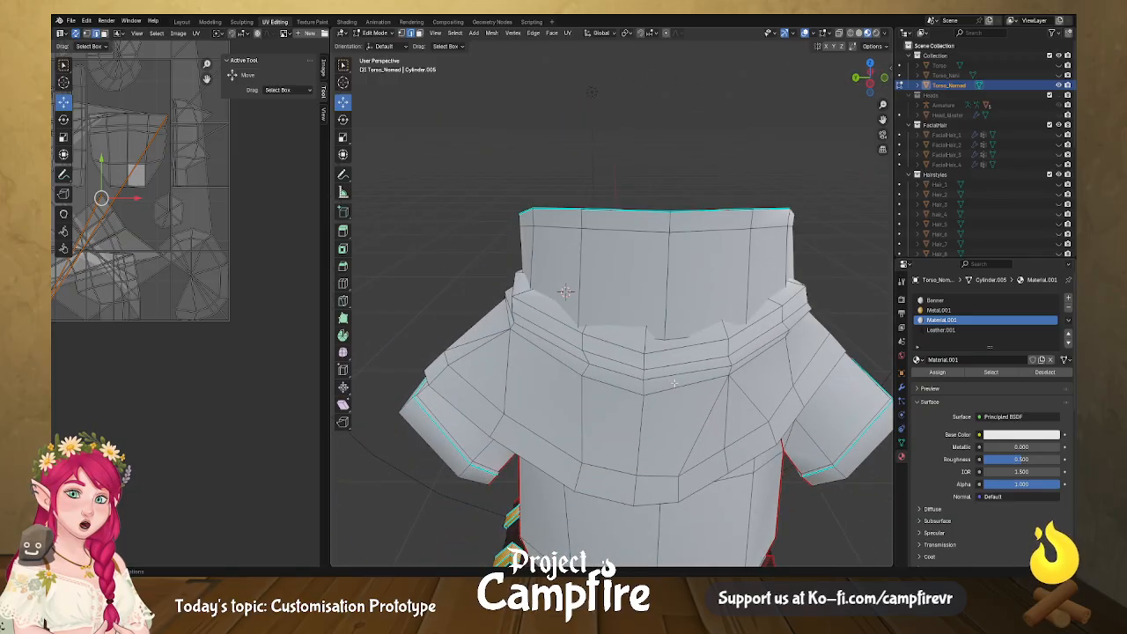
pyautogui.hotkey('ctrl', 'e')
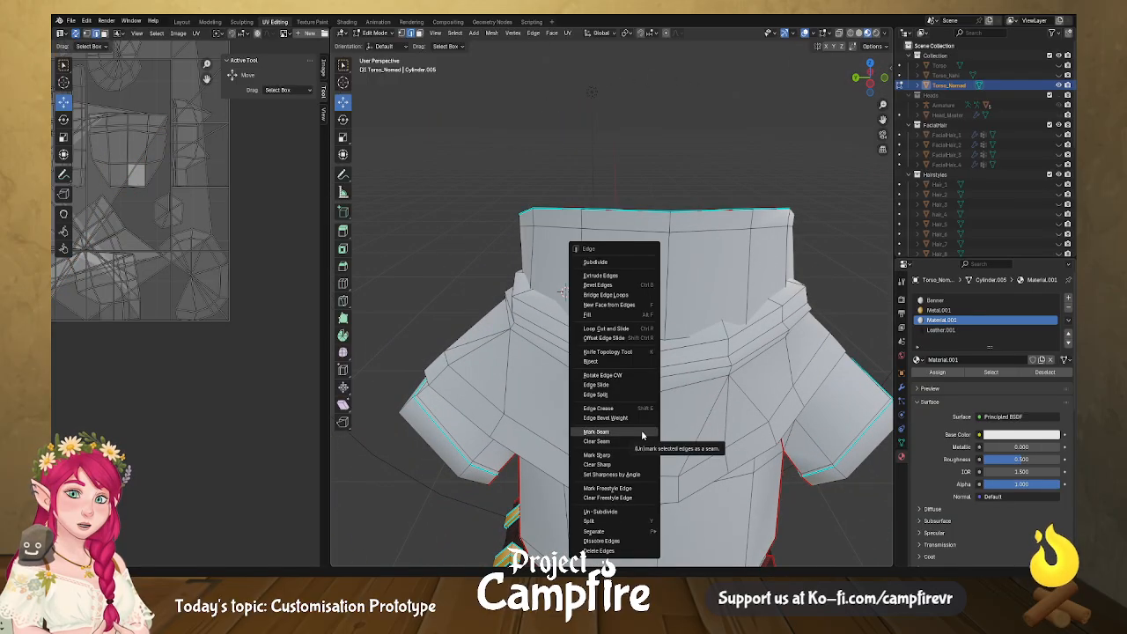
pyautogui.click(641, 433)
# Clear the seam from the stray edge inside the tunic's lower opening, next to the hem slit.
pyautogui.moveTo(641, 433); pyautogui.dragTo(611, 136, button='middle')
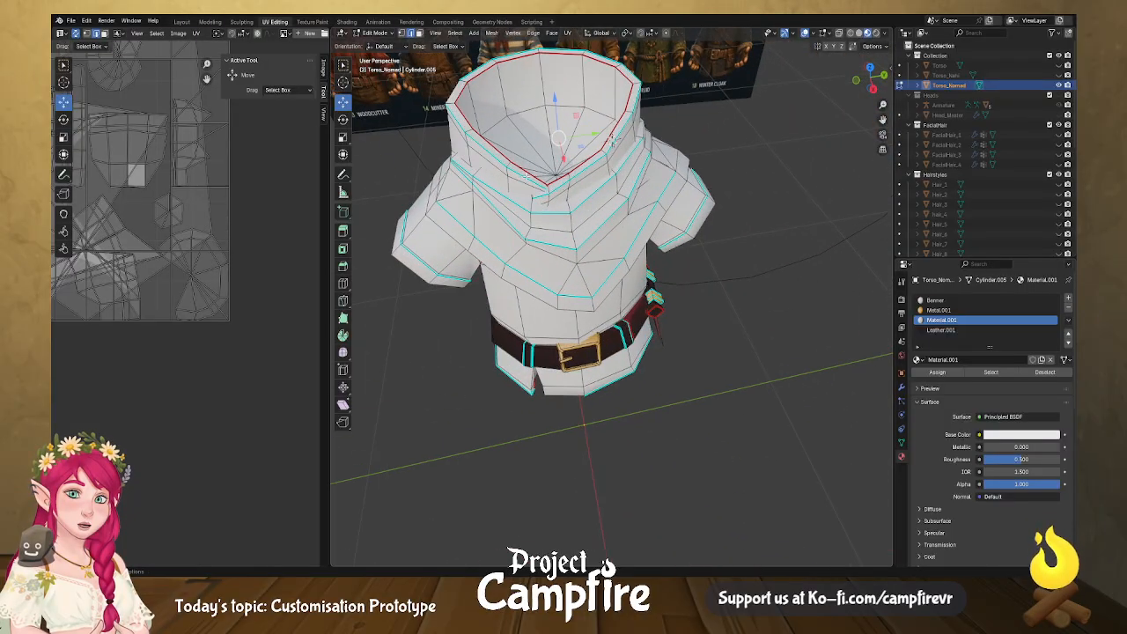
pyautogui.moveTo(641, 277); pyautogui.dragTo(553, 319, button='middle')
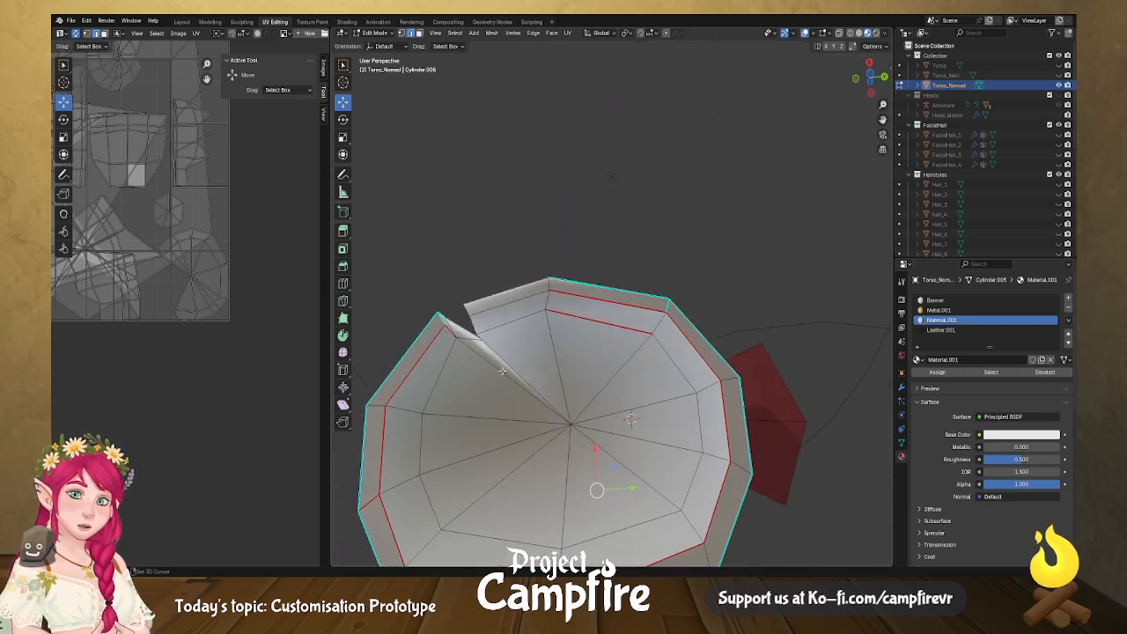
pyautogui.click(497, 371)
pyautogui.moveTo(511, 377); pyautogui.dragTo(615, 254, button='middle')
pyautogui.click(615, 254)
pyautogui.rightClick(619, 257)
pyautogui.click(614, 272)
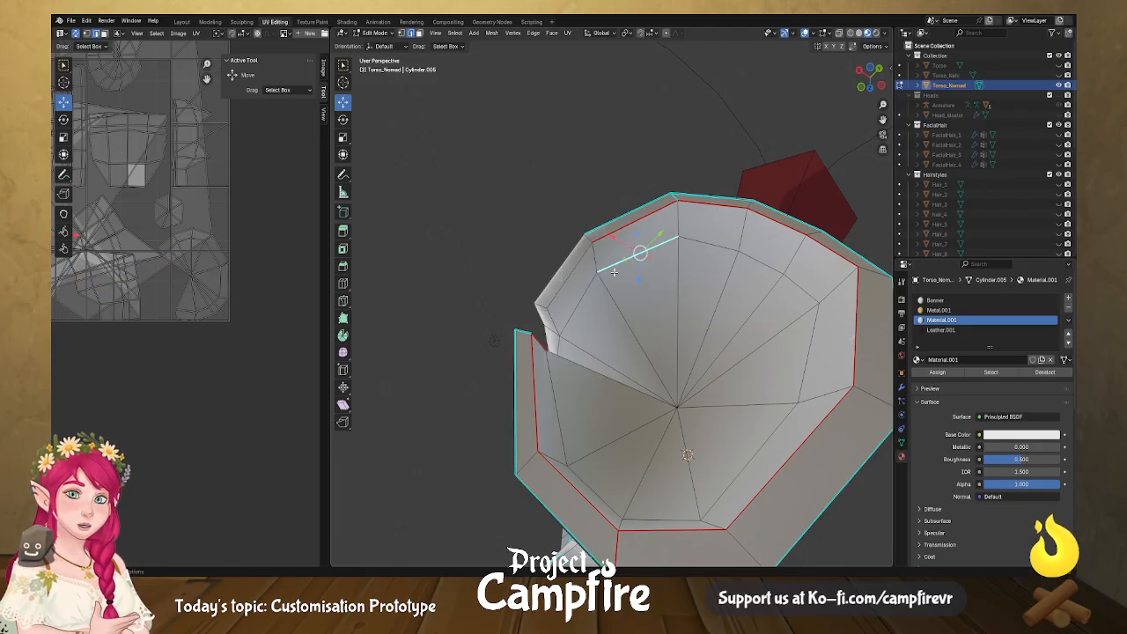
# Mark the inner hem edge beside the slit and the edges running along the slit to the centre point as seams.
pyautogui.click(564, 275)
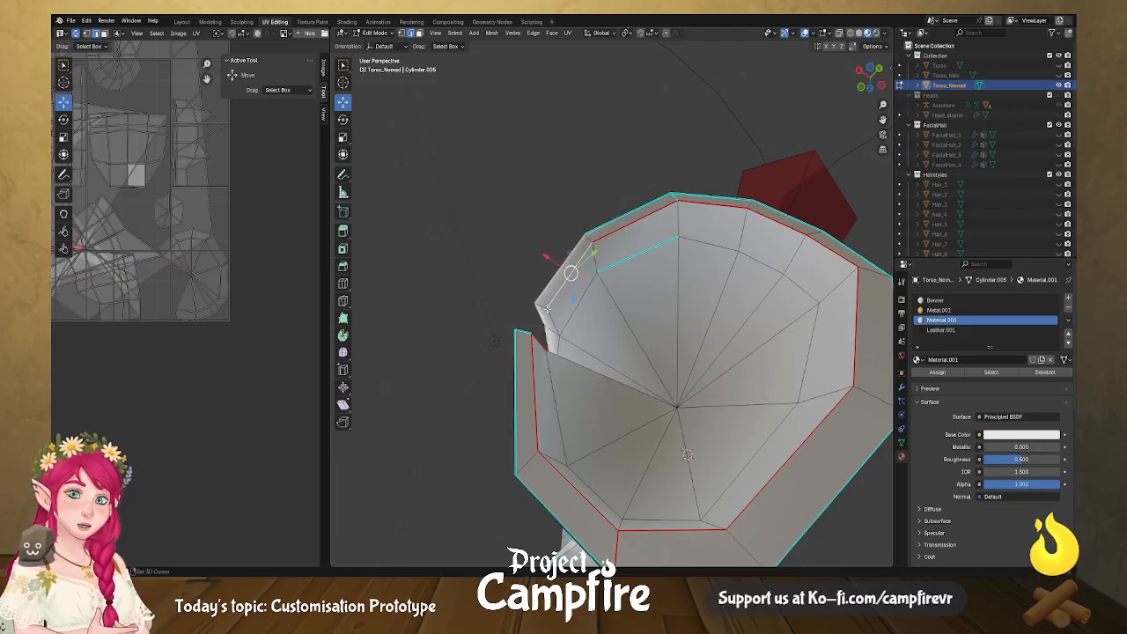
pyautogui.keyDown('shift'); pyautogui.click(605, 378); pyautogui.keyUp('shift')
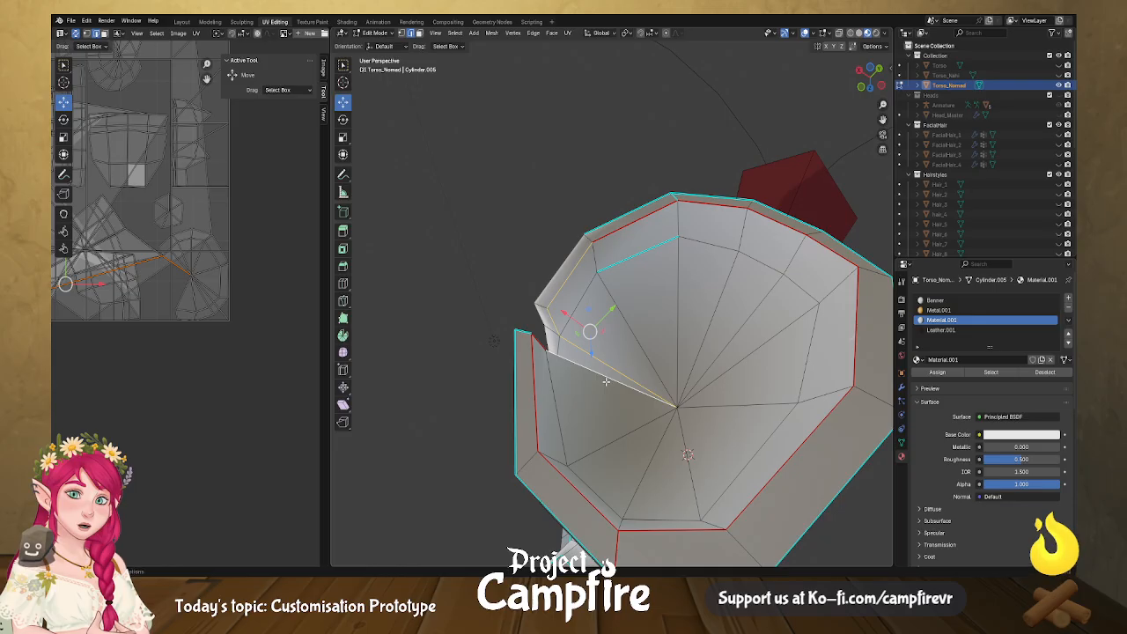
pyautogui.rightClick(608, 379)
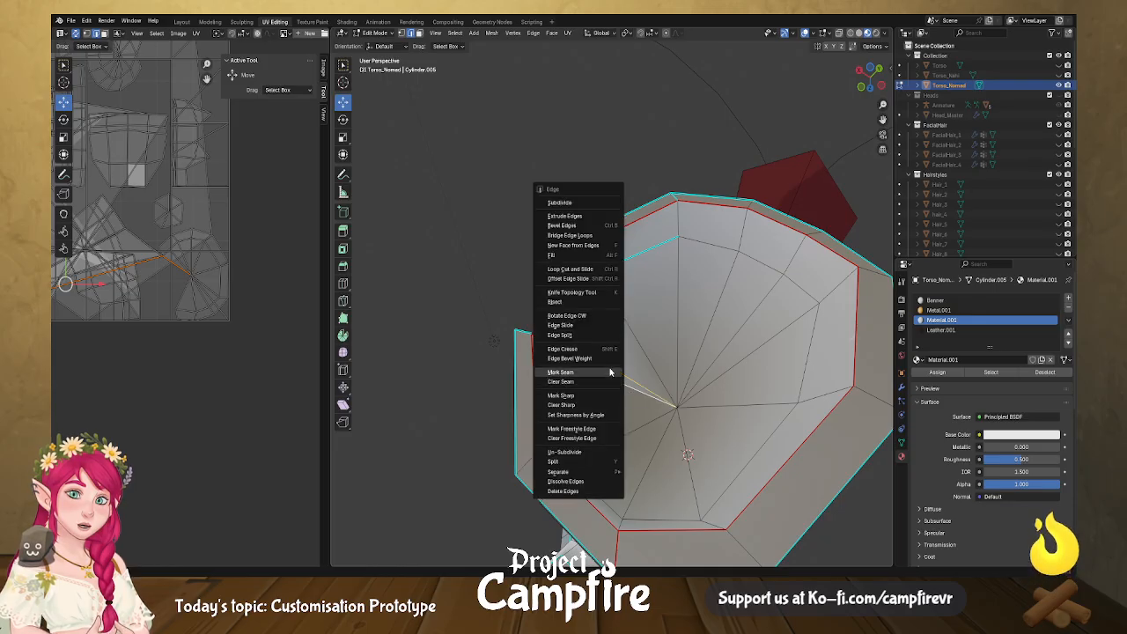
pyautogui.click(611, 371)
# Mark the tunic's side edge behind the hanging banner, from the belt down across the hem's thickness, as a seam.
pyautogui.moveTo(612, 368); pyautogui.dragTo(568, 320, button='middle')
pyautogui.click(582, 235)
pyautogui.keyDown('shift'); pyautogui.click(597, 139); pyautogui.keyUp('shift')
pyautogui.moveTo(593, 169); pyautogui.dragTo(602, 197, button='middle')
pyautogui.moveTo(617, 275); pyautogui.dragTo(606, 306, button='middle')
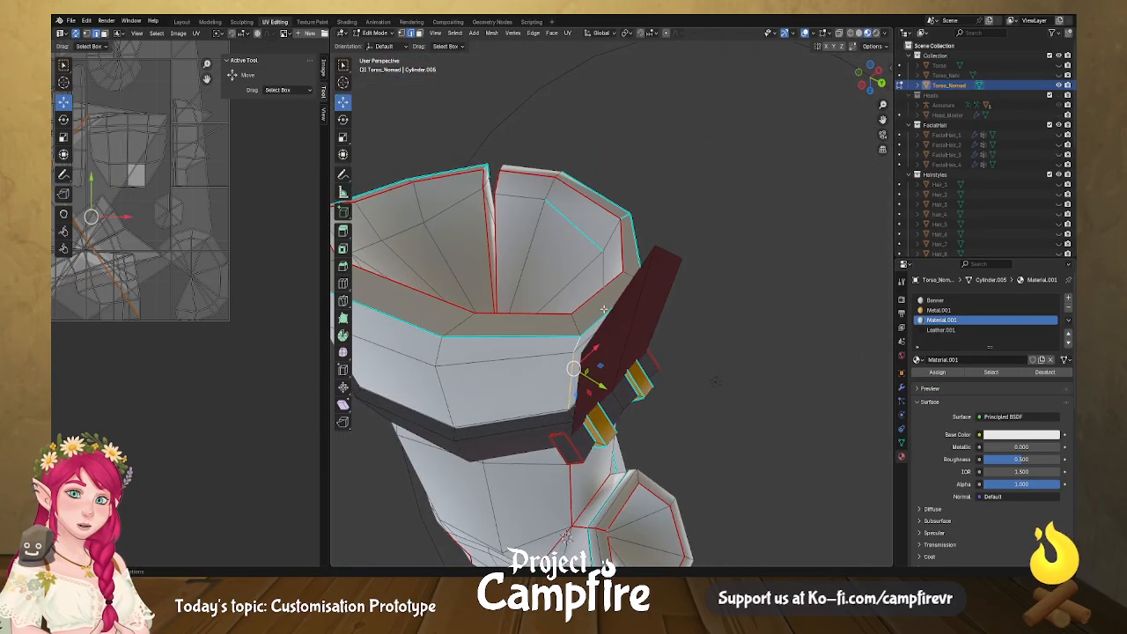
pyautogui.keyDown('shift'); pyautogui.click(577, 328); pyautogui.keyUp('shift')
pyautogui.scroll(-1, 574, 332)
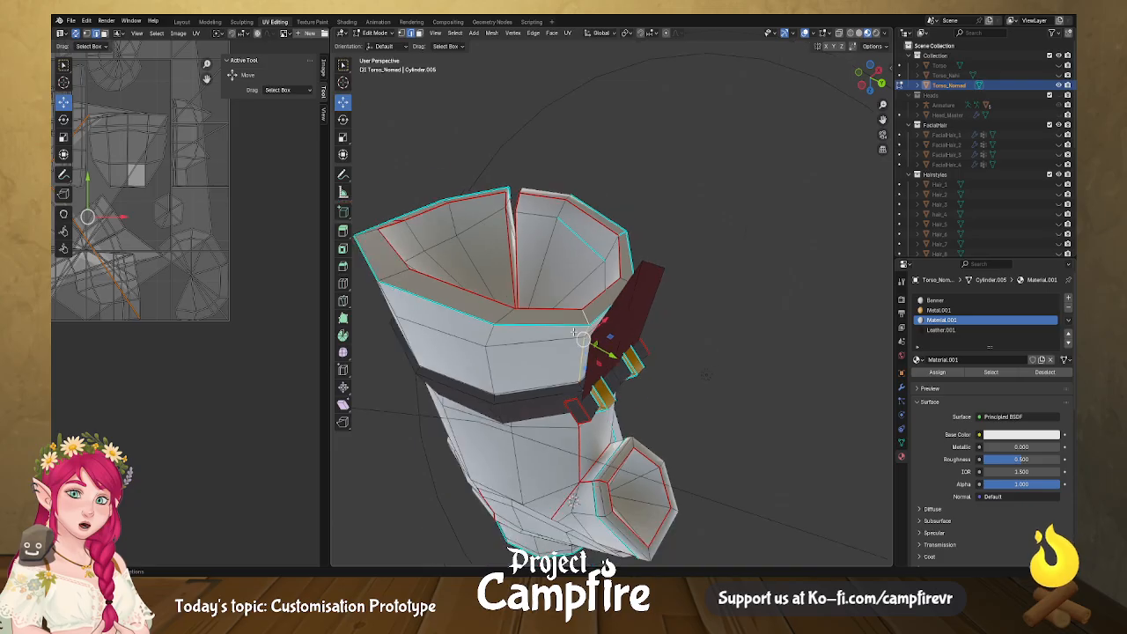
pyautogui.rightClick(574, 328)
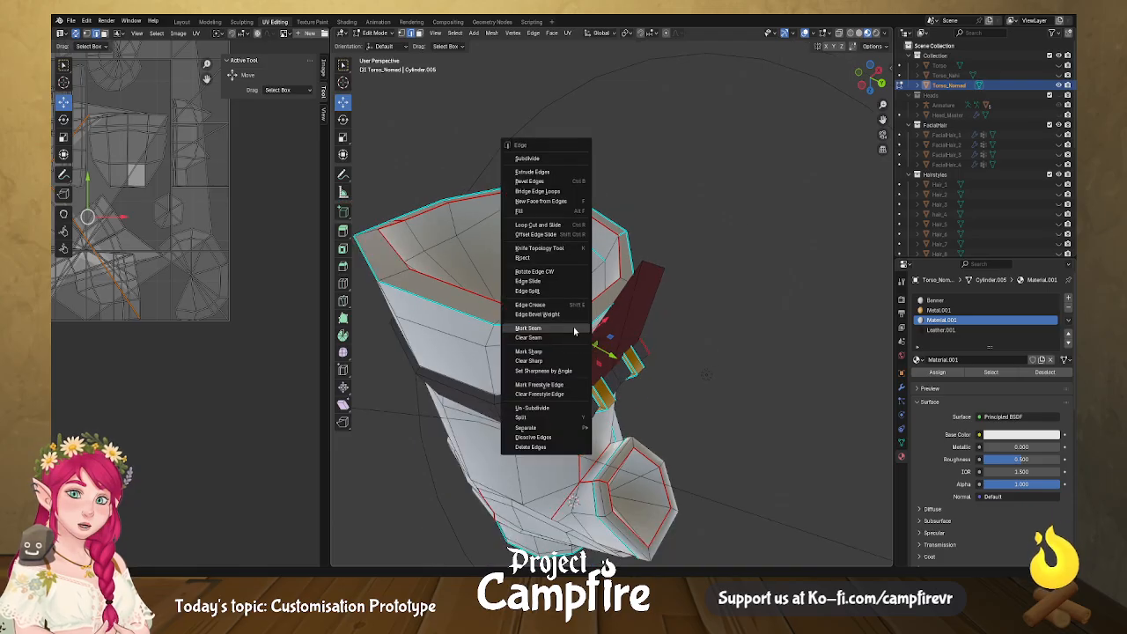
pyautogui.click(573, 327)
# Show the mesh in X-ray and mark the hidden edge at the front of the neck, beneath the scarf, as a seam.
pyautogui.moveTo(566, 381); pyautogui.dragTo(744, 136, button='middle')
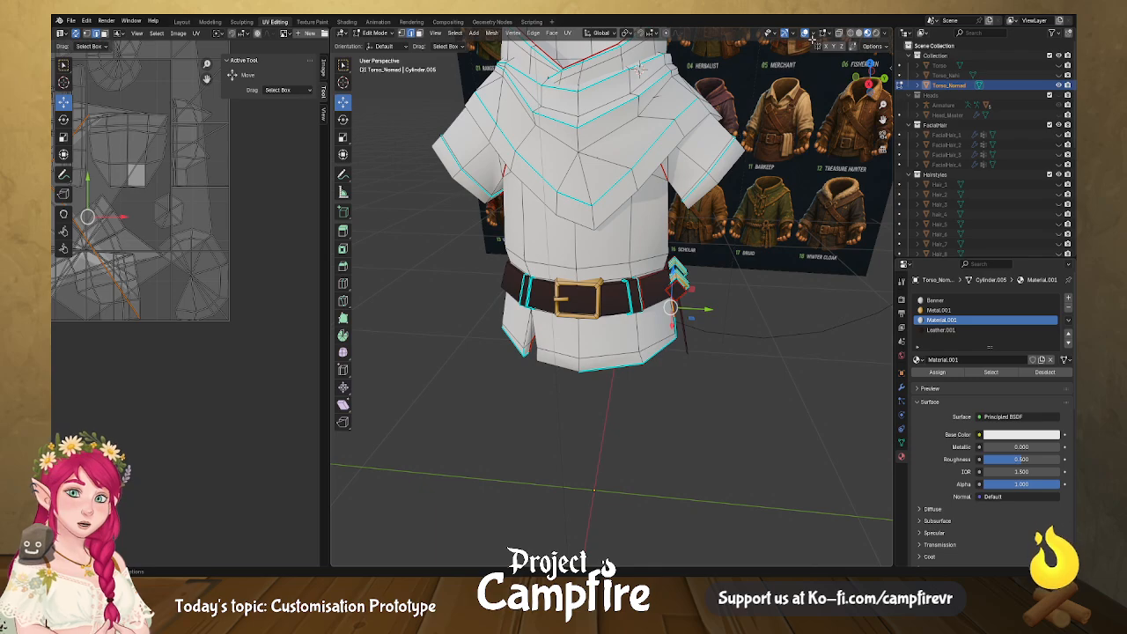
pyautogui.moveTo(641, 66); pyautogui.dragTo(536, 383, button='middle')
pyautogui.scroll(4, 535, 383)
pyautogui.moveTo(485, 317); pyautogui.dragTo(636, 331, button='middle')
pyautogui.click(600, 352)
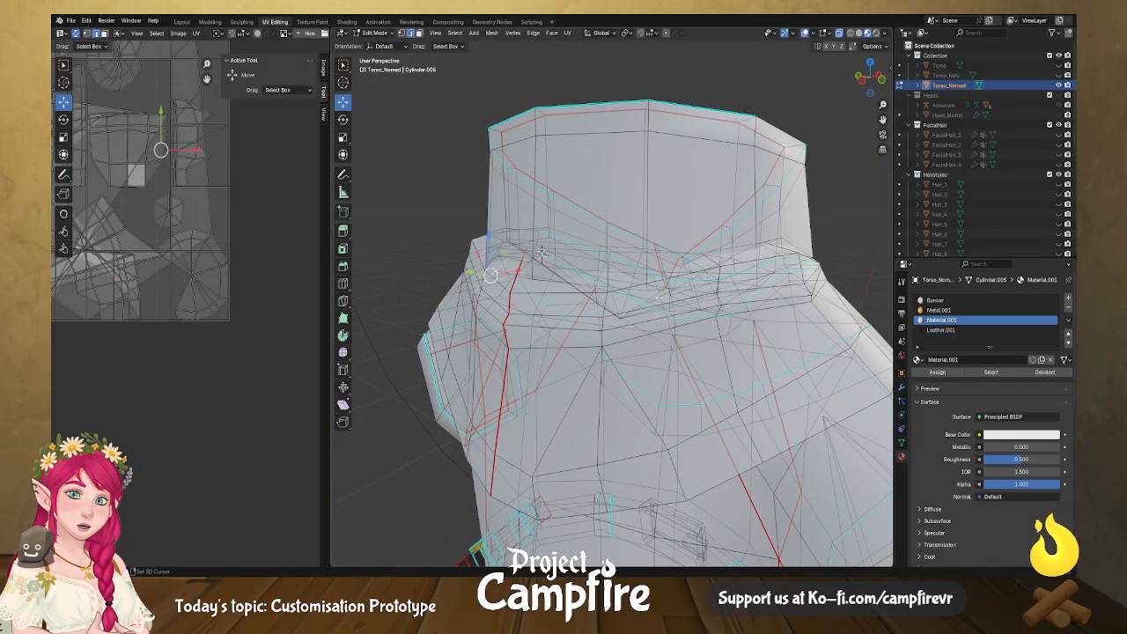
pyautogui.keyDown('shift'); pyautogui.click(660, 298); pyautogui.keyUp('shift')
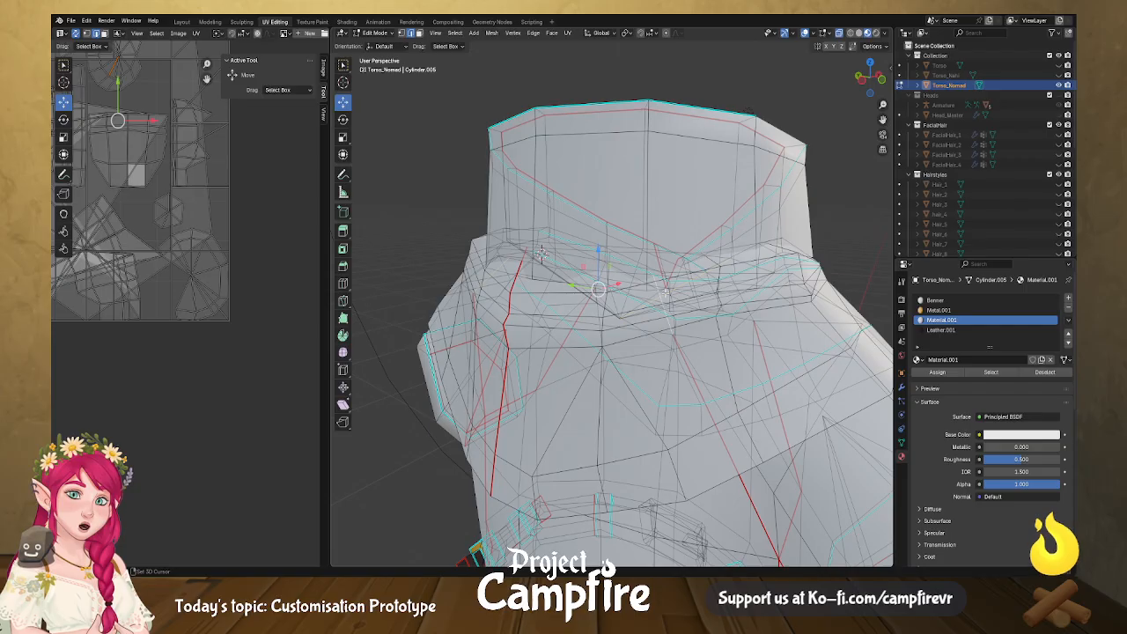
pyautogui.keyDown('shift'); pyautogui.click(664, 294); pyautogui.keyUp('shift')
pyautogui.keyDown('shift'); pyautogui.click(656, 302); pyautogui.keyUp('shift')
pyautogui.keyDown('shift'); pyautogui.click(652, 301); pyautogui.keyUp('shift')
pyautogui.keyDown('shift'); pyautogui.click(655, 300); pyautogui.keyUp('shift')
pyautogui.scroll(5, 654, 304)
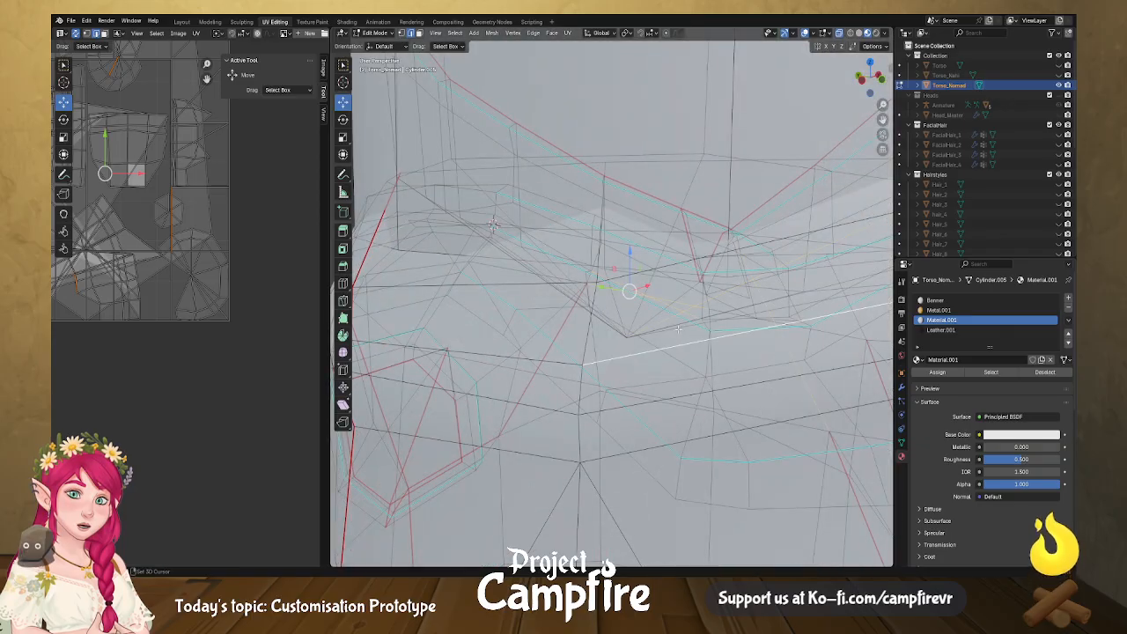
pyautogui.keyDown('shift'); pyautogui.click(642, 310); pyautogui.keyUp('shift')
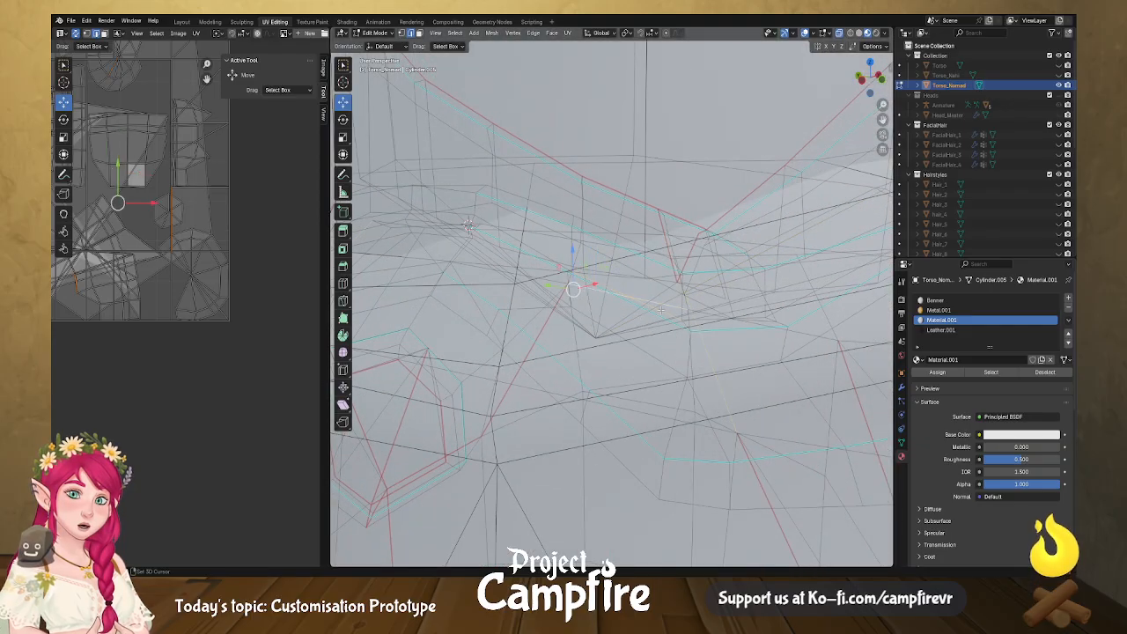
pyautogui.keyDown('shift'); pyautogui.click(665, 305); pyautogui.keyUp('shift')
pyautogui.scroll(-6, 663, 320)
pyautogui.moveTo(662, 320); pyautogui.dragTo(600, 341, button='middle')
pyautogui.moveTo(583, 240); pyautogui.dragTo(706, 260, button='middle')
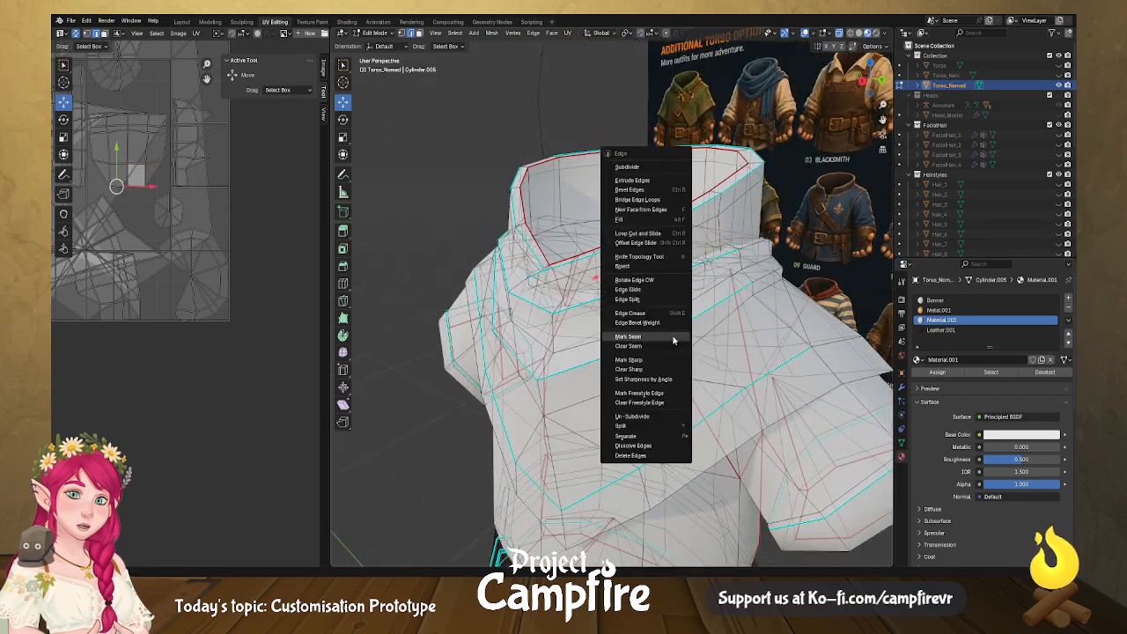
pyautogui.moveTo(666, 337); pyautogui.dragTo(683, 375, button='middle')
pyautogui.scroll(-4, 683, 375)
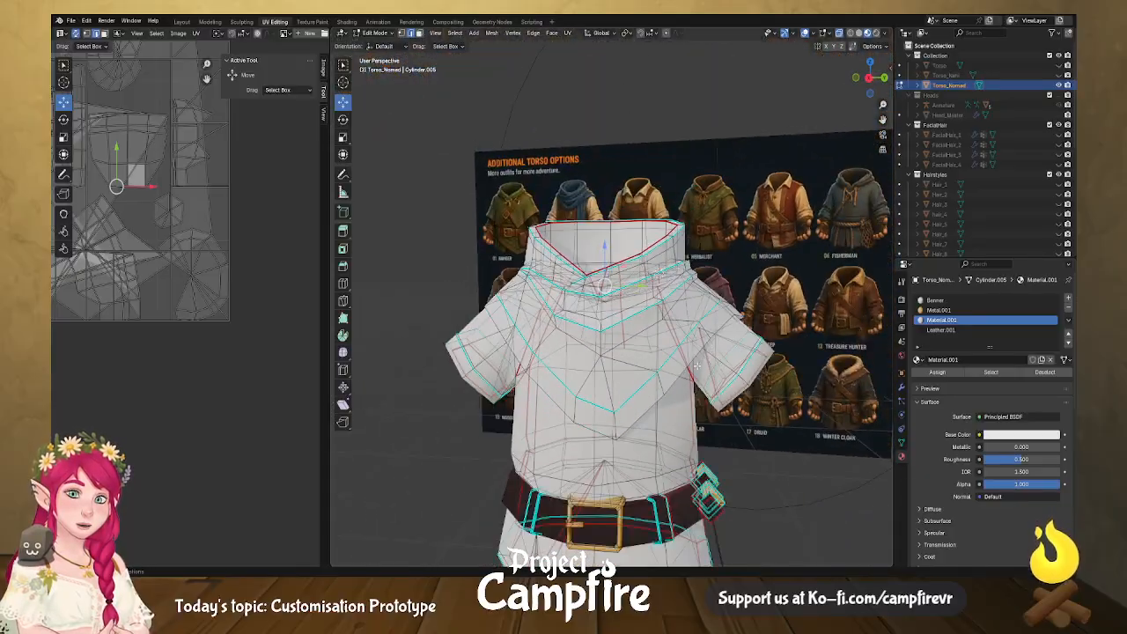
# Mark the edges running up both sides of the tunic's slit below the belt as seams.
pyautogui.scroll(8, 683, 374)
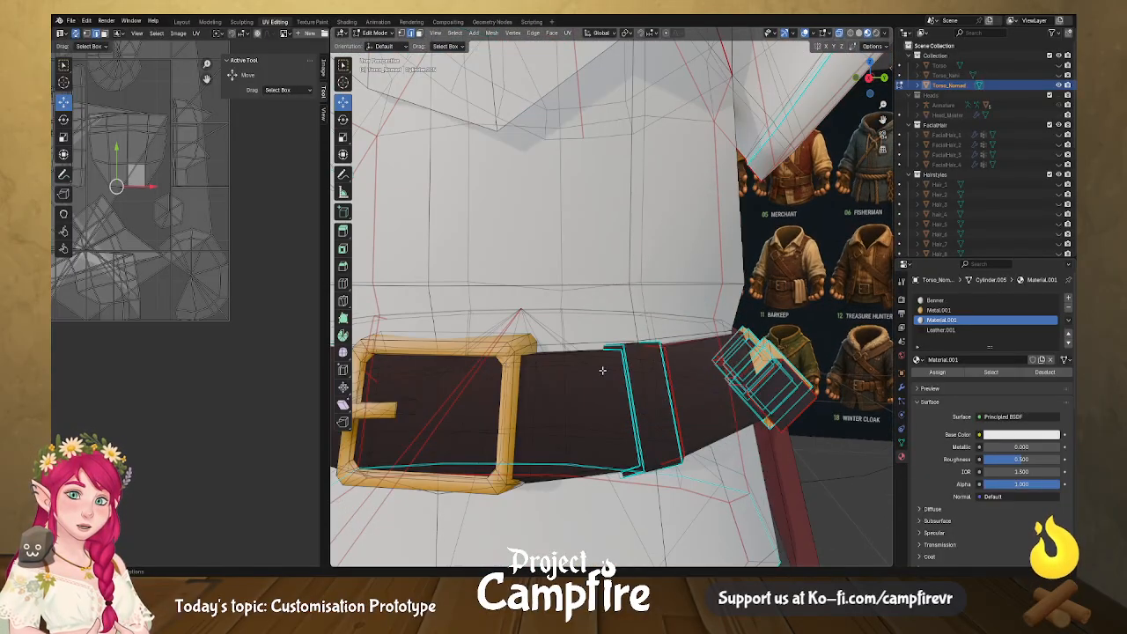
pyautogui.moveTo(589, 375); pyautogui.dragTo(568, 231, button='middle')
pyautogui.scroll(-5, 642, 345)
pyautogui.click(553, 223)
pyautogui.moveTo(600, 186); pyautogui.dragTo(493, 280, button='middle')
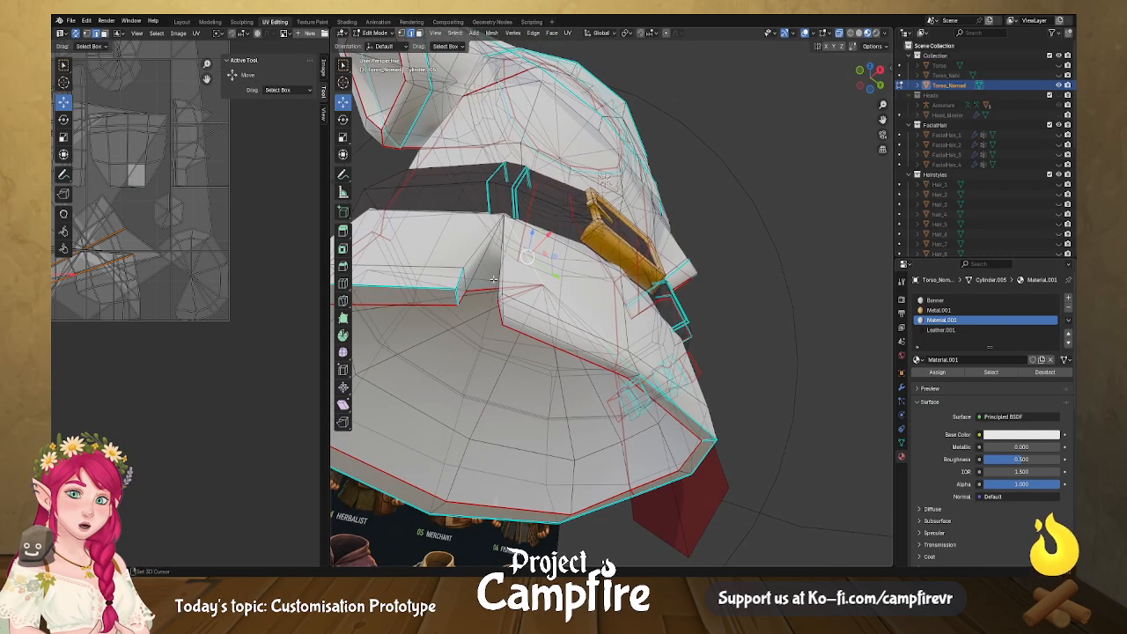
pyautogui.keyDown('shift'); pyautogui.click(465, 280); pyautogui.keyUp('shift')
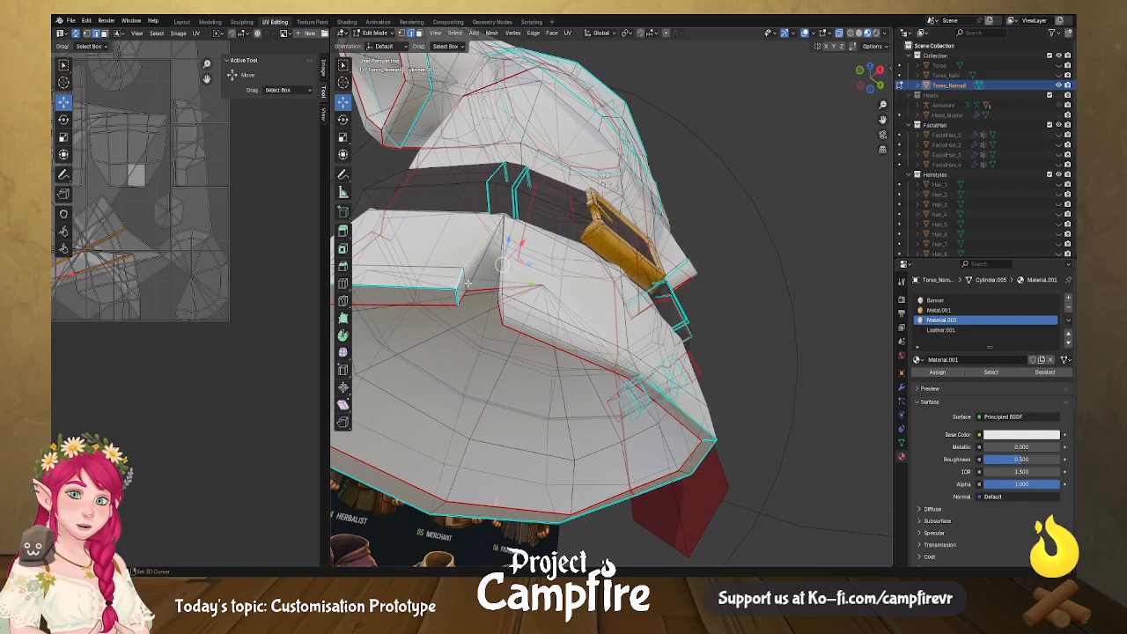
pyautogui.moveTo(457, 294); pyautogui.dragTo(649, 179, button='middle')
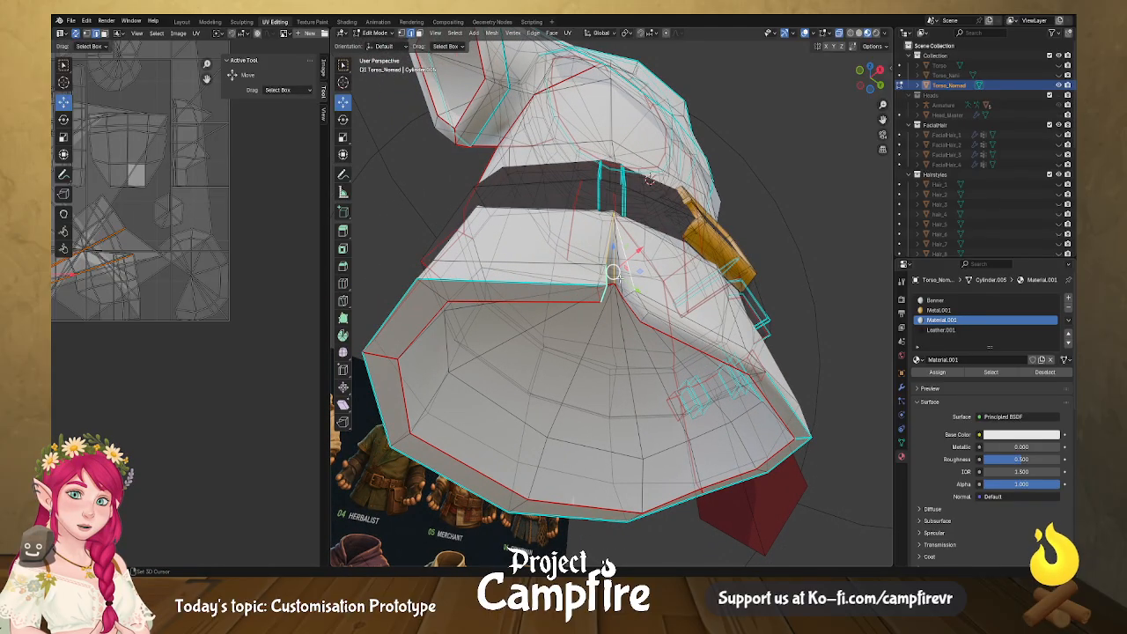
pyautogui.keyDown('shift'); pyautogui.click(646, 315); pyautogui.keyUp('shift')
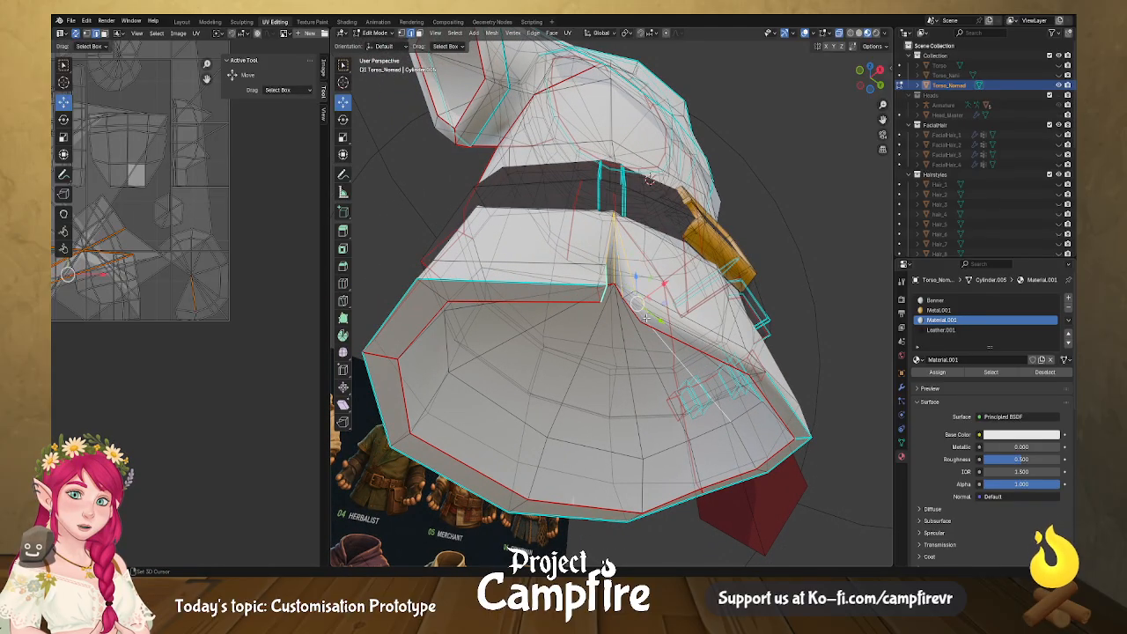
pyautogui.keyDown('shift'); pyautogui.click(649, 327); pyautogui.keyUp('shift')
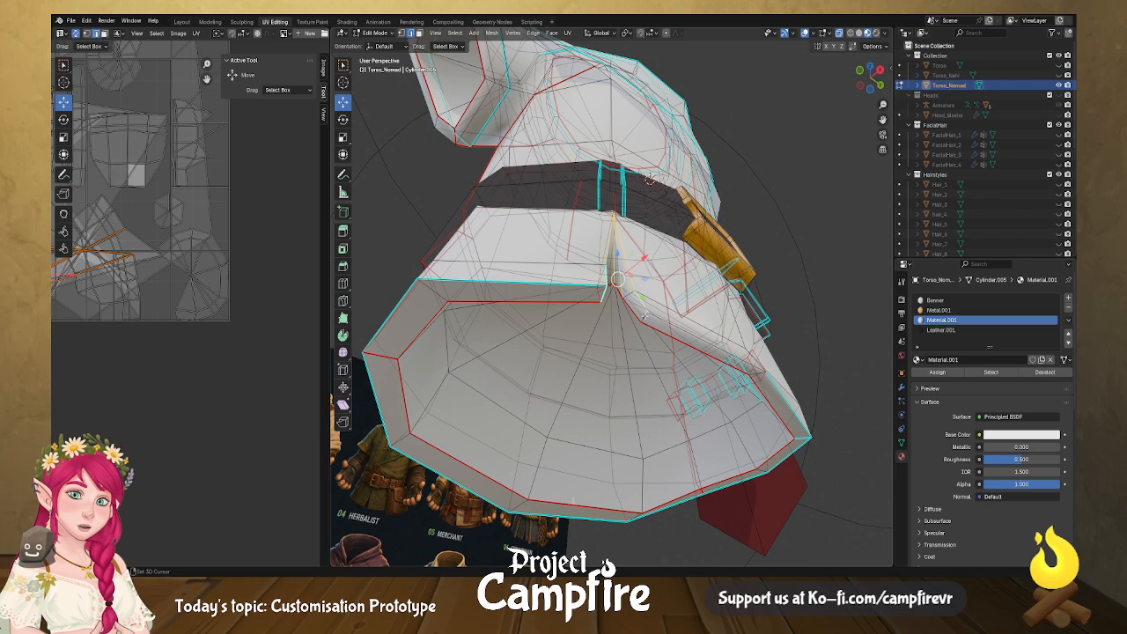
pyautogui.moveTo(643, 315)
pyautogui.mouseDown(button='middle')
pyautogui.moveTo(628, 317)
pyautogui.moveTo(639, 302)
pyautogui.mouseUp(button='middle')
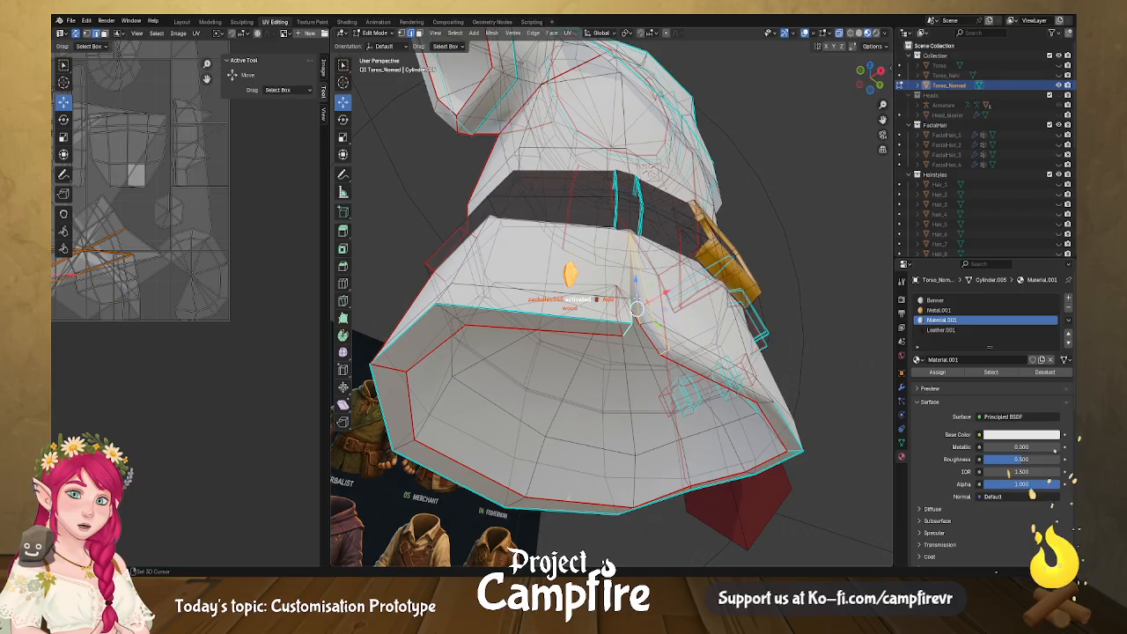
pyautogui.hotkey('ctrl', 'e')
pyautogui.click(634, 289)
pyautogui.moveTo(581, 268); pyautogui.dragTo(613, 288, button='middle')
# Select the whole torso mesh and unwrap it with the Minimum Stretch method.
pyautogui.scroll(-8, 613, 288)
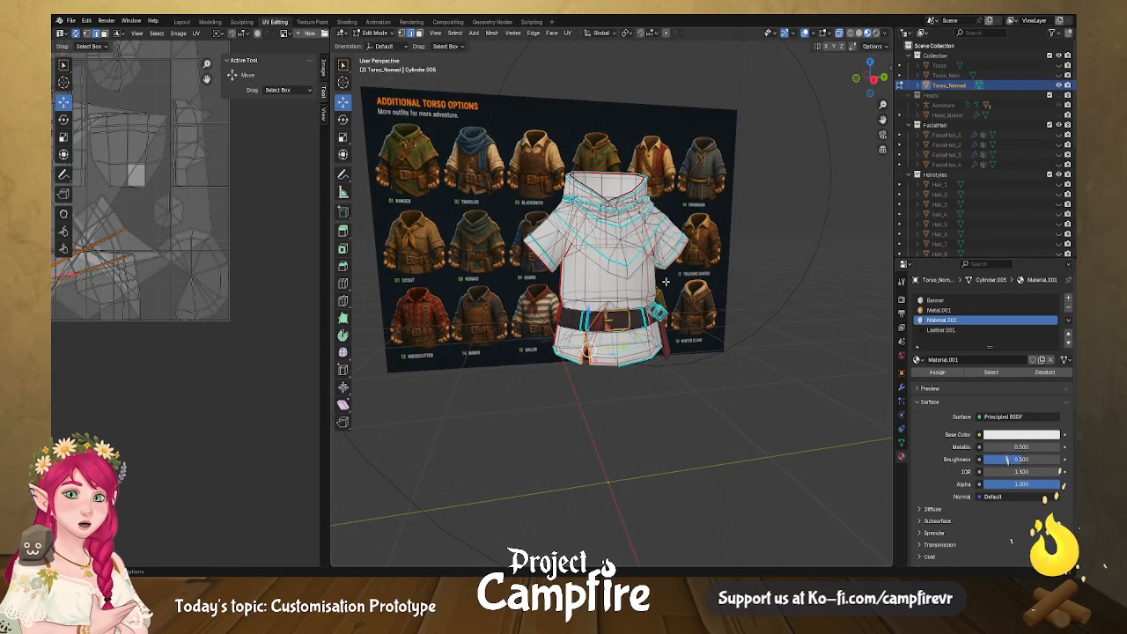
pyautogui.press('a')
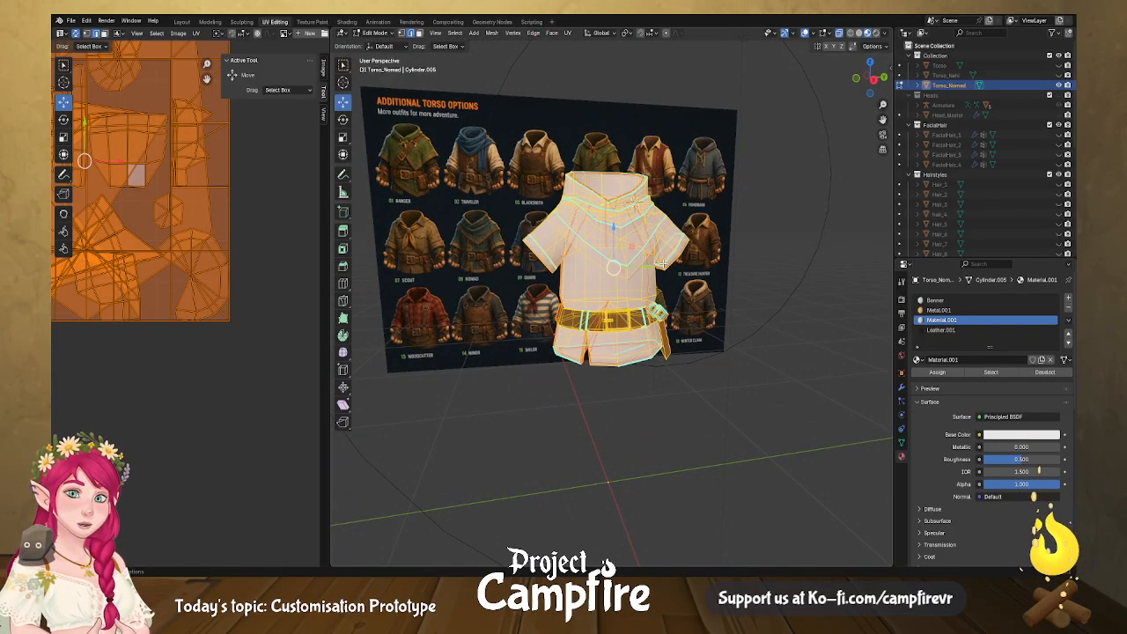
pyautogui.press('u')
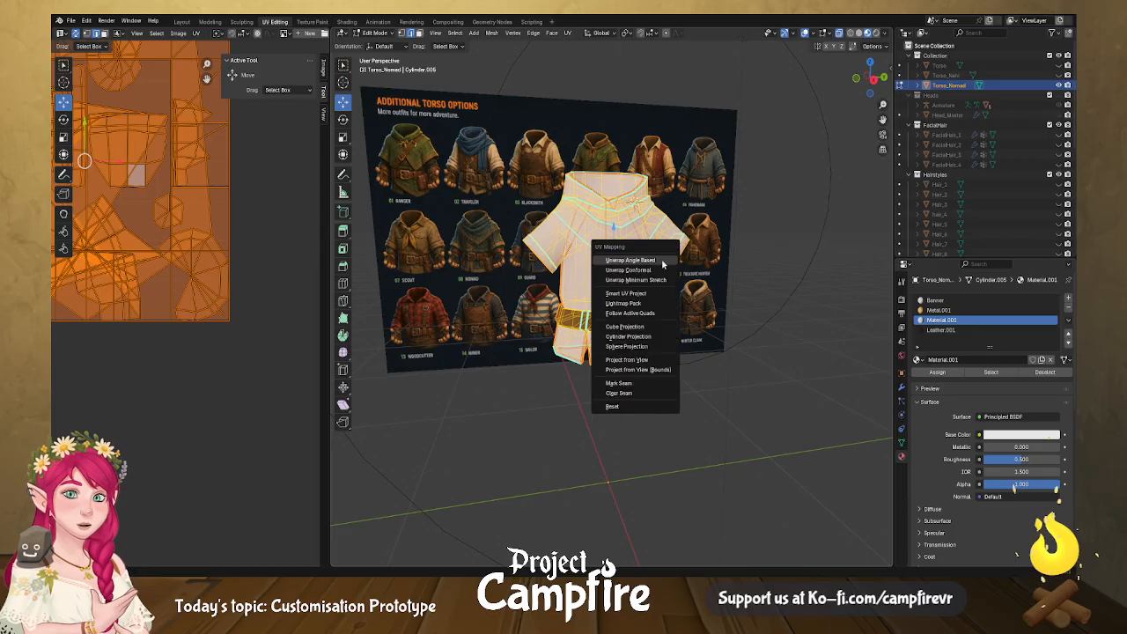
pyautogui.click(664, 280)
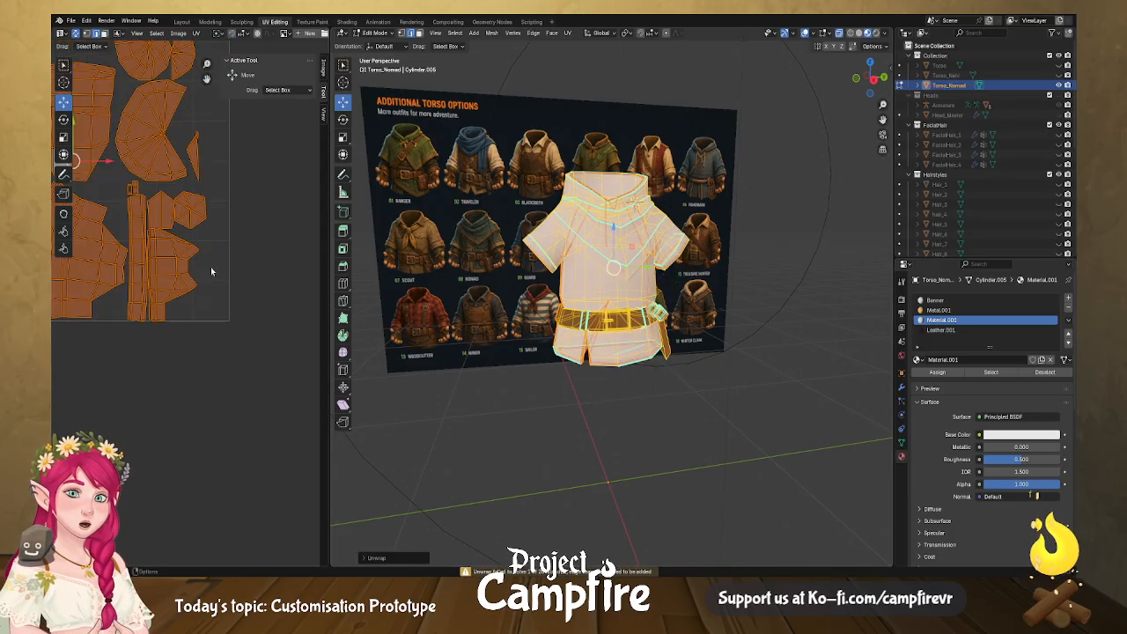
# Examine the new UV layout for overlapping or badly placed islands.
pyautogui.scroll(-3, 212, 266)
pyautogui.scroll(3, 238, 273)
pyautogui.scroll(6, 272, 292)
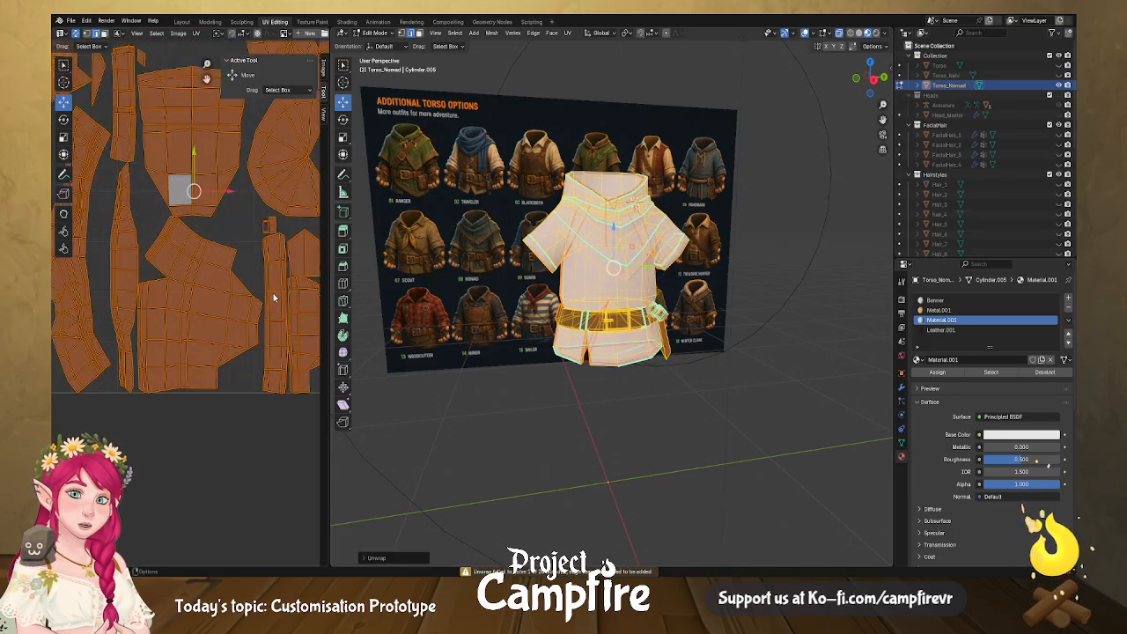
pyautogui.scroll(-3, 273, 293)
pyautogui.scroll(8, 253, 282)
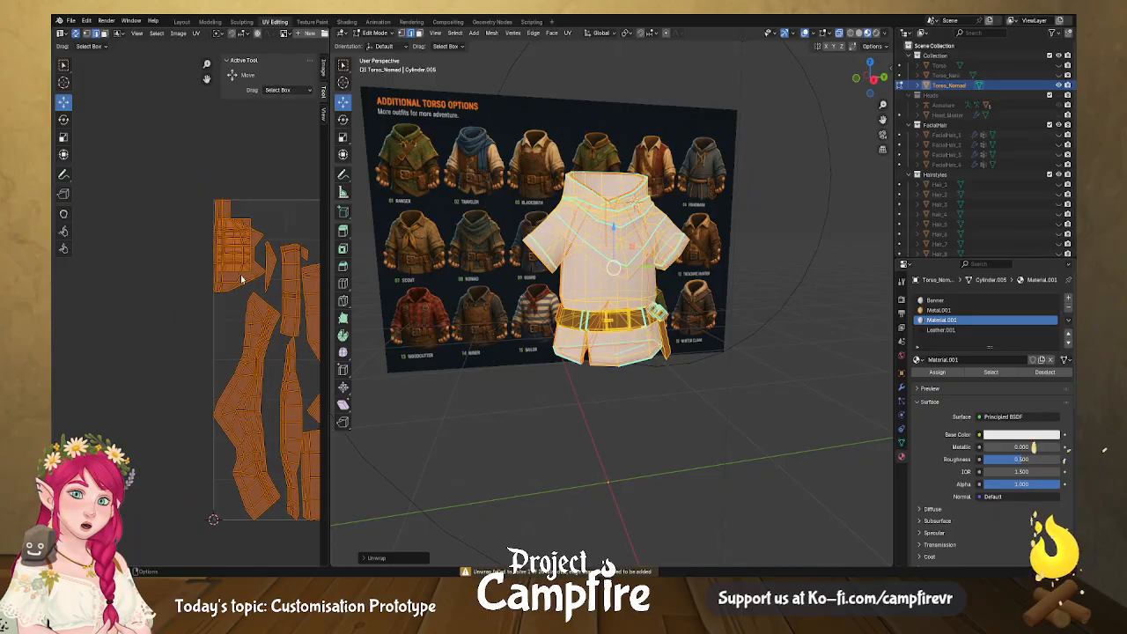
pyautogui.scroll(1, 253, 281)
pyautogui.moveTo(253, 281); pyautogui.dragTo(162, 349, button='middle')
pyautogui.moveTo(237, 175); pyautogui.dragTo(264, 220, button='middle')
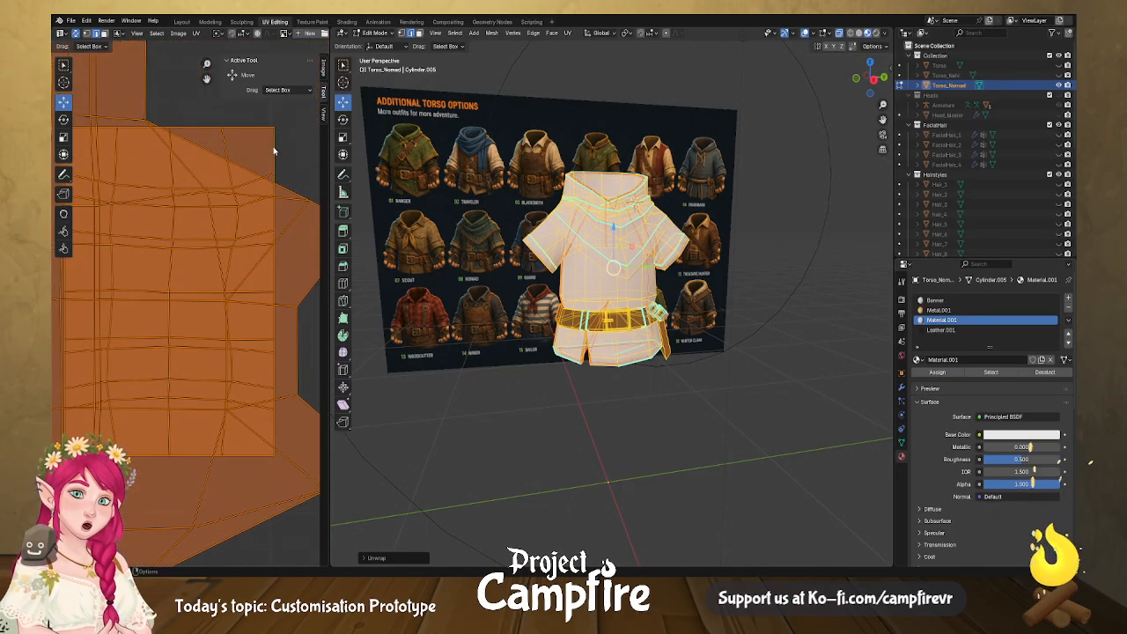
# Select the rectangular UV island that overlaps a larger island and widen the UV editor to show more of the layout.
pyautogui.click(273, 152)
pyautogui.press('l')
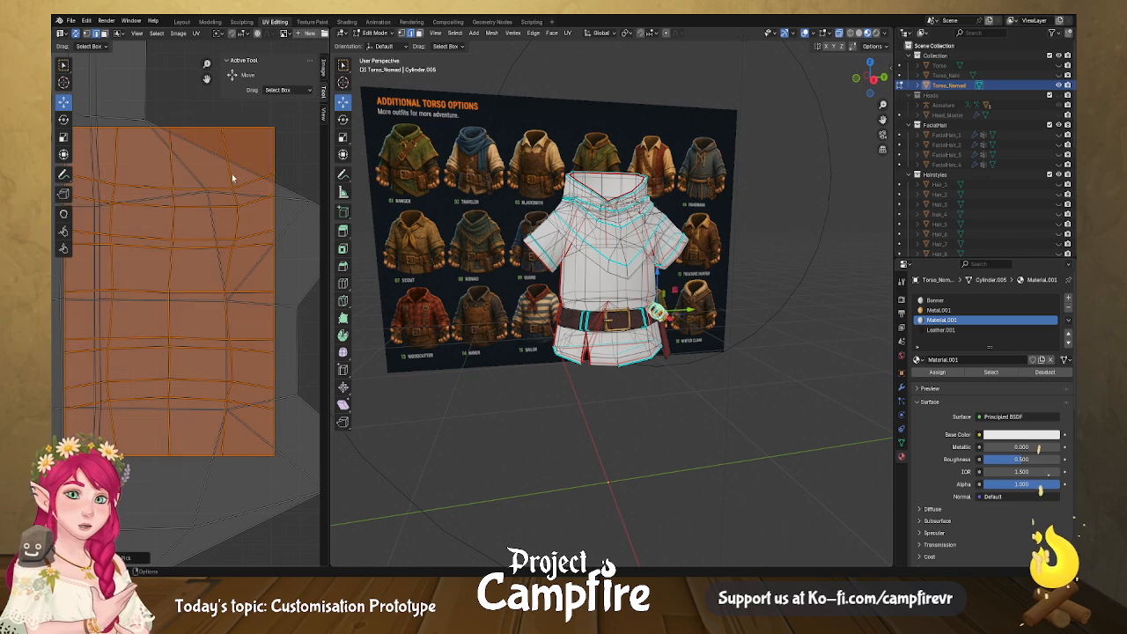
pyautogui.moveTo(316, 220); pyautogui.dragTo(310, 228, button='middle')
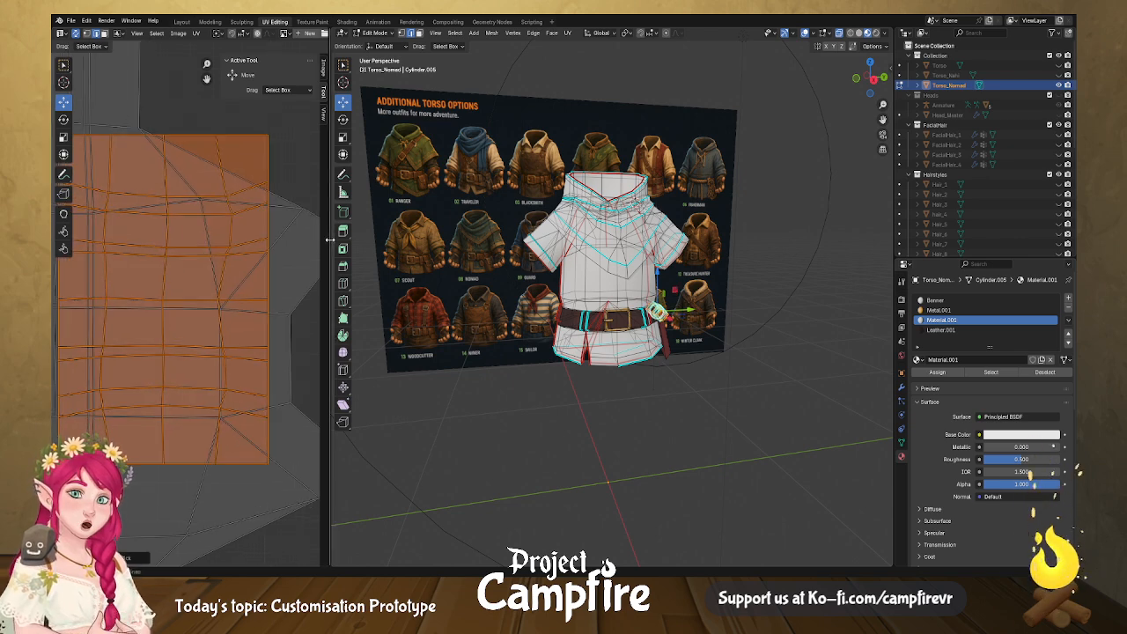
pyautogui.moveTo(328, 238); pyautogui.dragTo(715, 220)
pyautogui.moveTo(358, 69); pyautogui.dragTo(219, 74, button='middle')
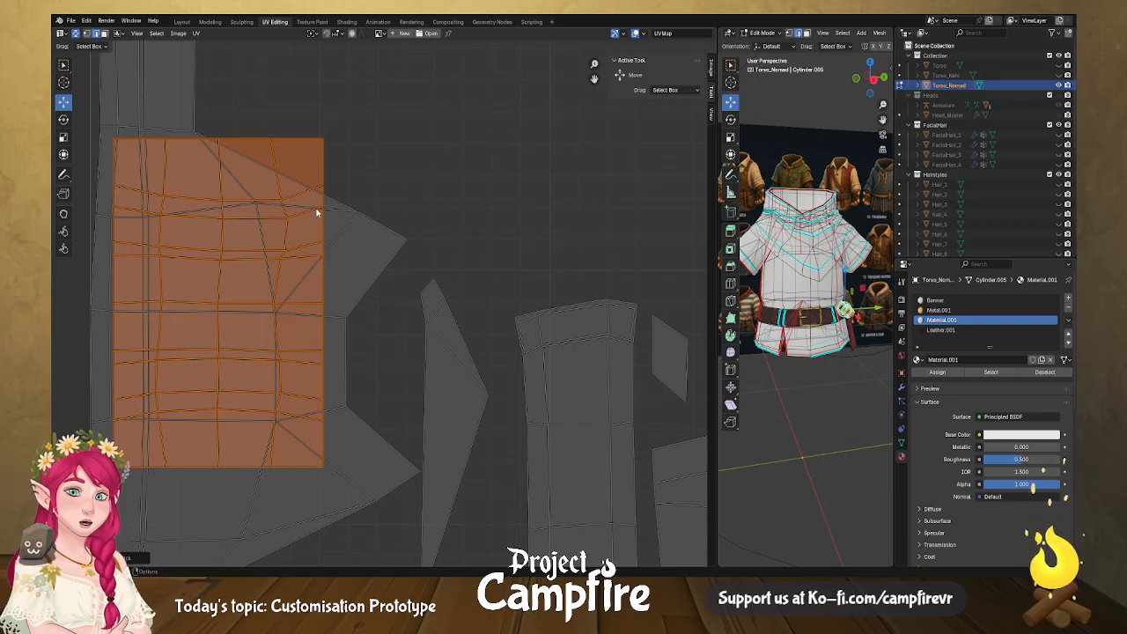
pyautogui.press('m')
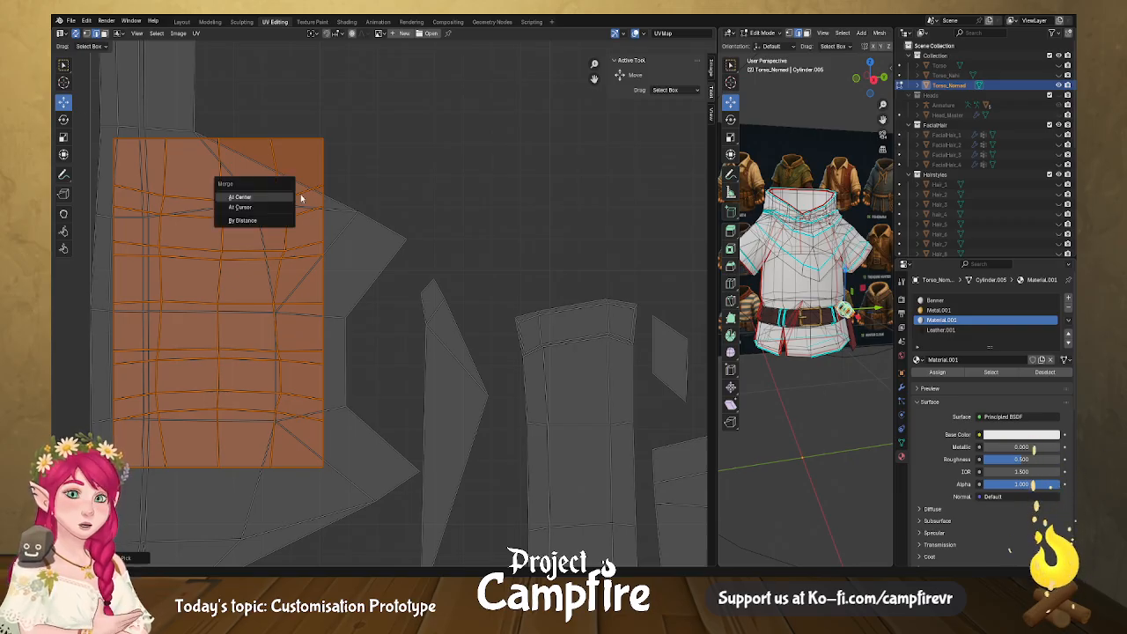
pyautogui.click(321, 163)
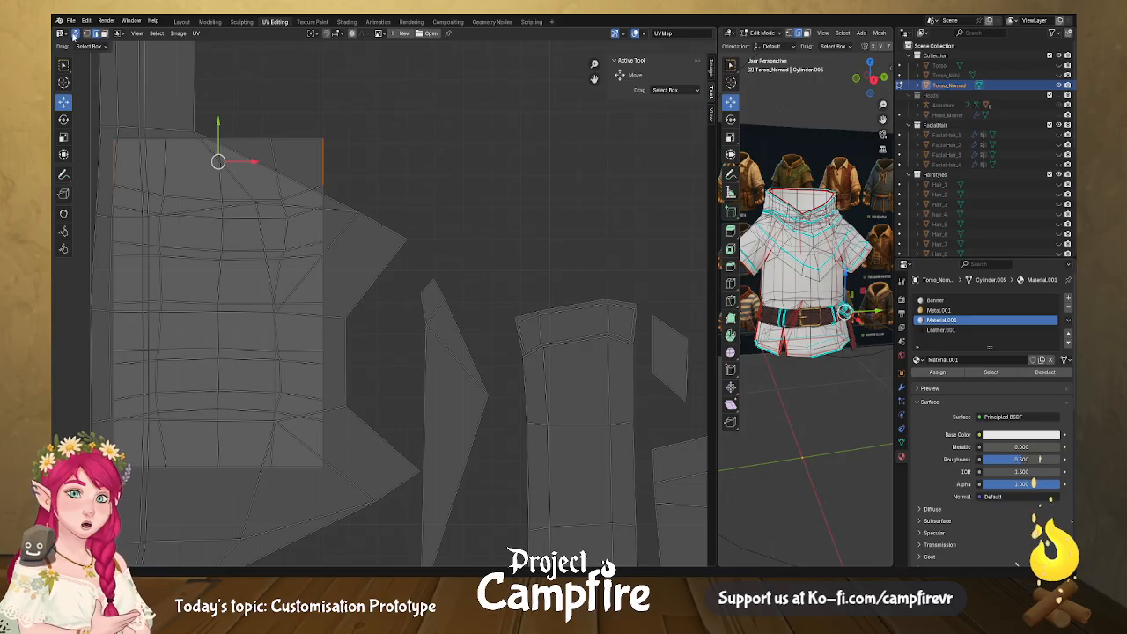
# Turn off UV sync selection and move the rectangular island off the larger island it overlaps.
pyautogui.click(75, 33)
pyautogui.press('a')
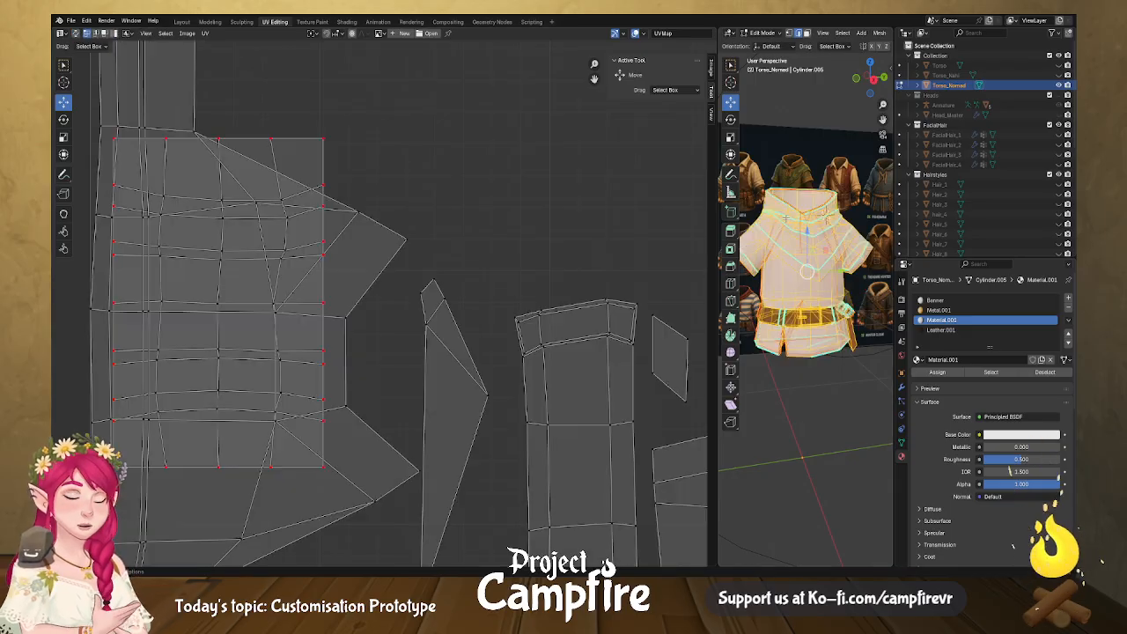
pyautogui.press('l')
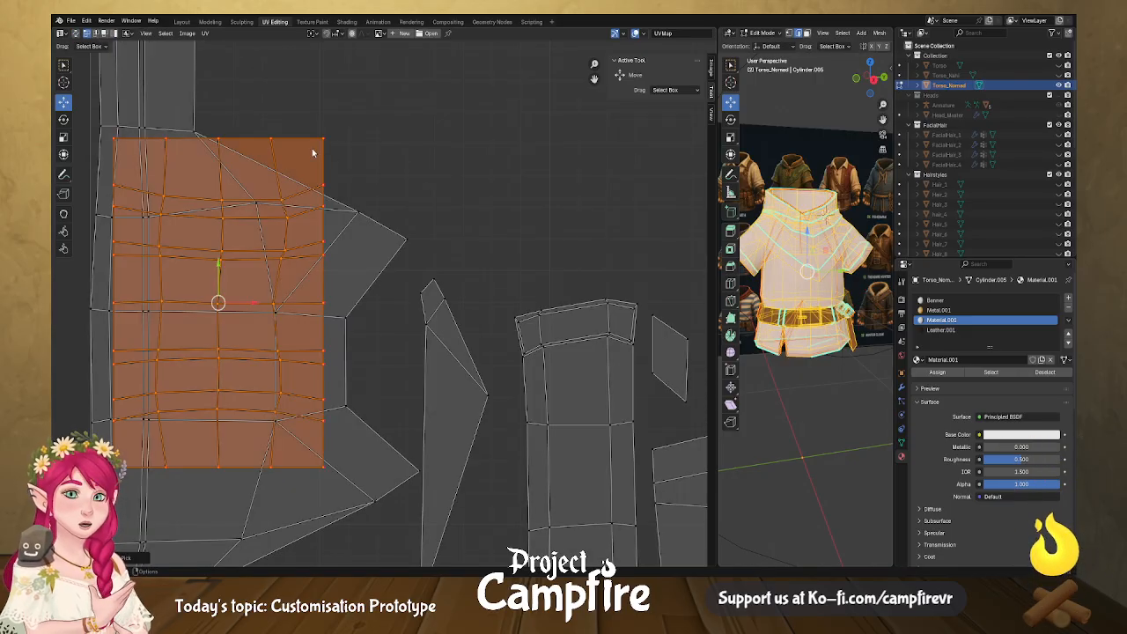
pyautogui.moveTo(219, 302); pyautogui.dragTo(513, 170)
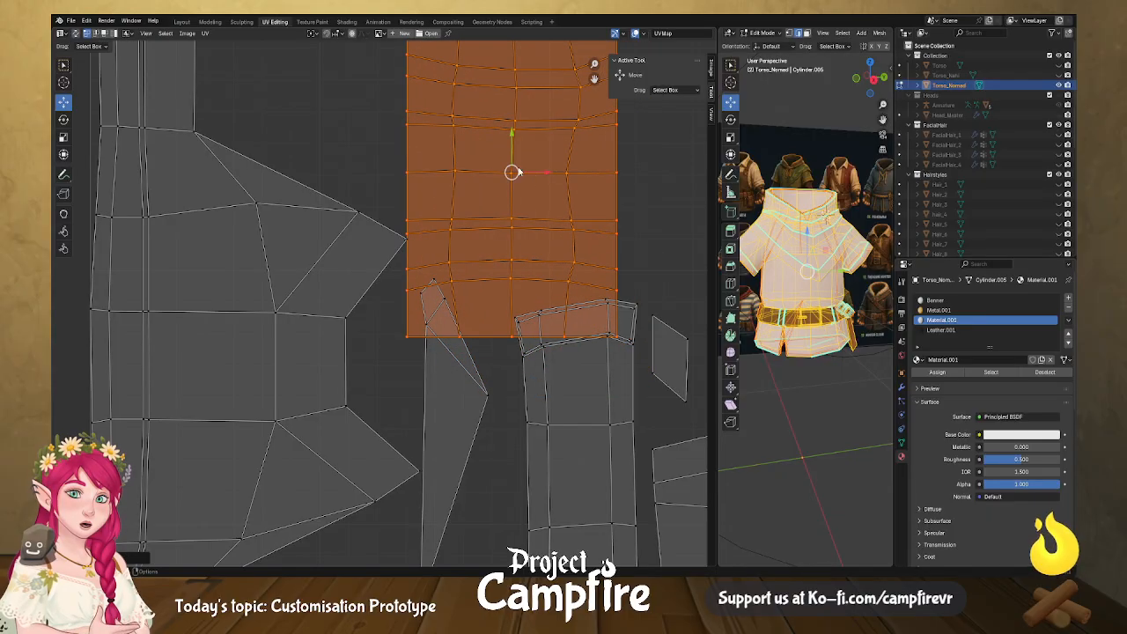
# Deselect the moved island and examine the rest of the UV layout for overlaps.
pyautogui.scroll(-4, 529, 179)
pyautogui.moveTo(530, 178); pyautogui.dragTo(500, 202, button='middle')
pyautogui.click(712, 67)
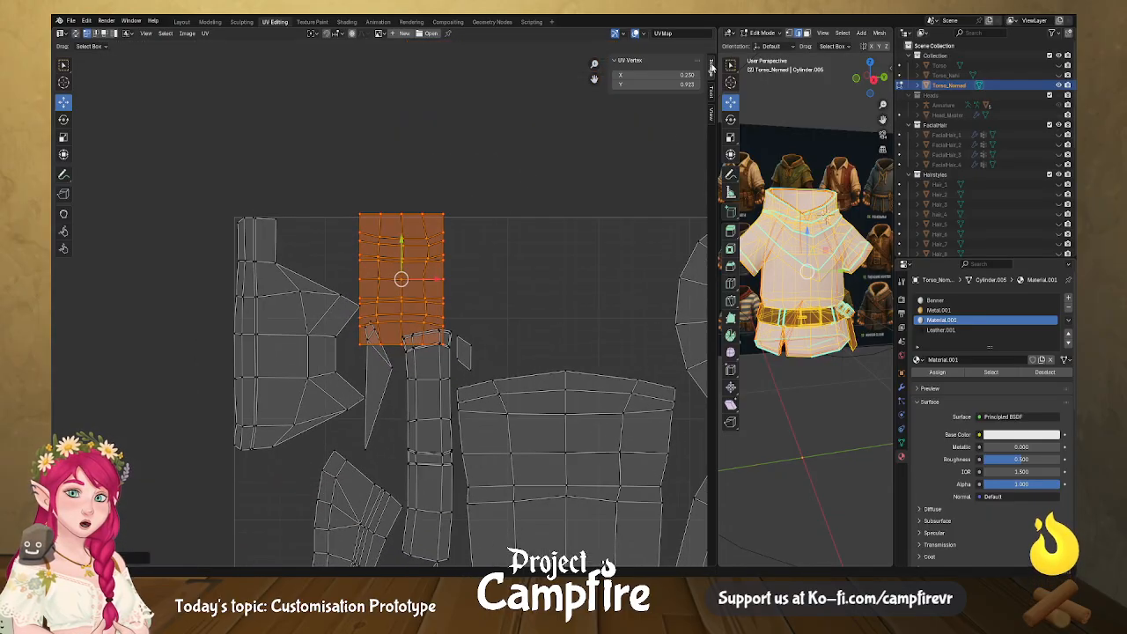
pyautogui.click(712, 92)
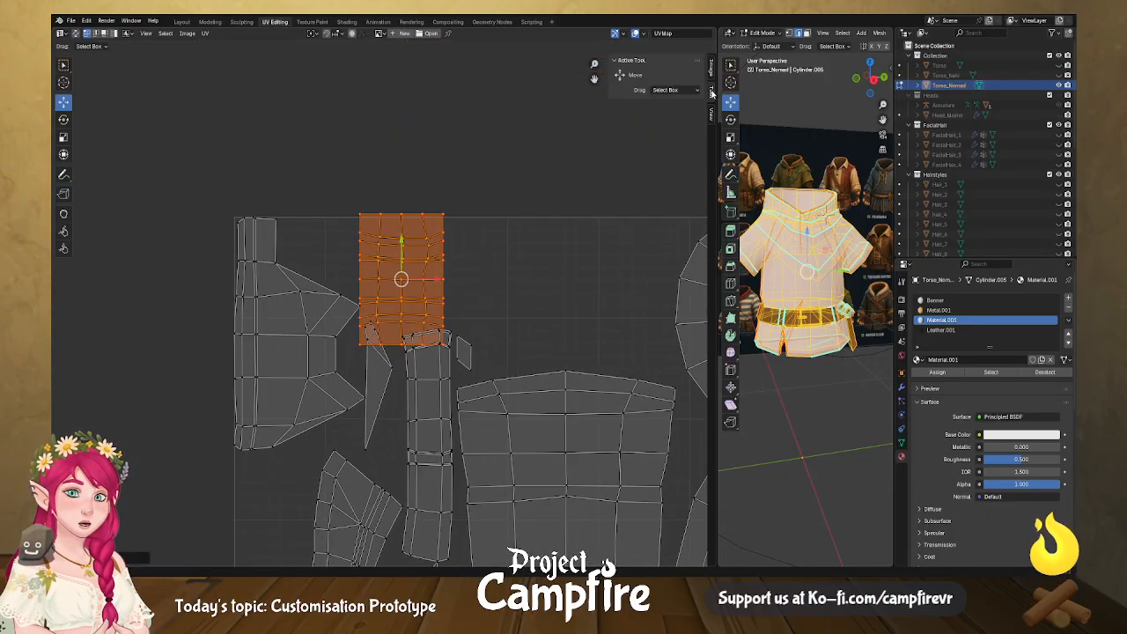
pyautogui.moveTo(450, 249); pyautogui.dragTo(354, 215, button='middle')
pyautogui.moveTo(308, 244); pyautogui.dragTo(442, 254)
pyautogui.moveTo(508, 283); pyautogui.dragTo(355, 113, button='middle')
pyautogui.moveTo(480, 321); pyautogui.dragTo(480, 33, button='middle')
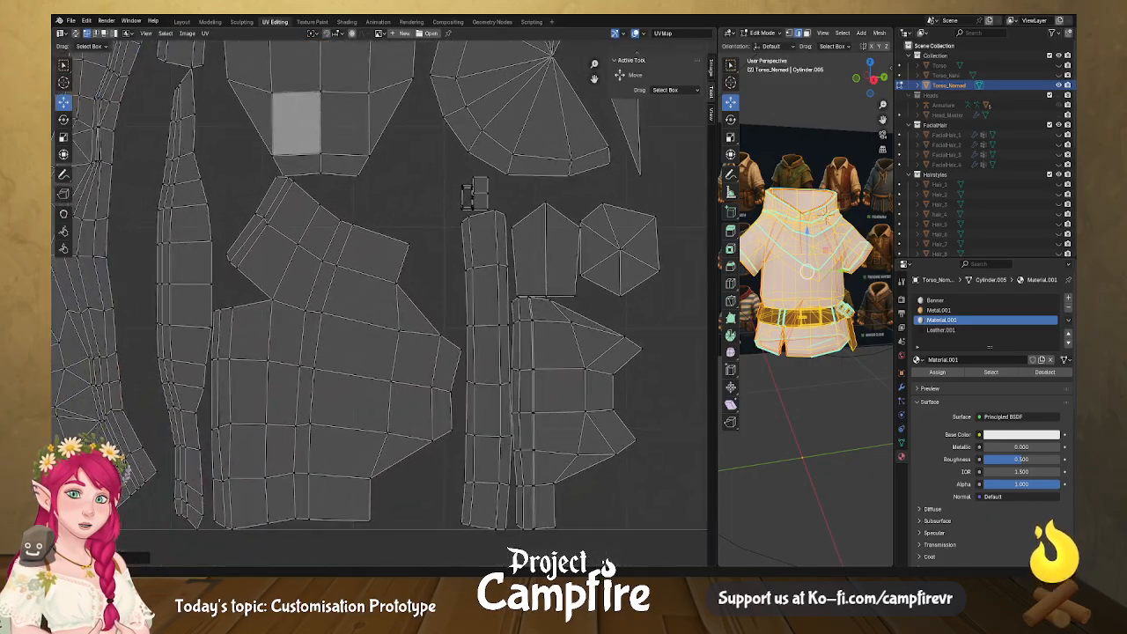
# Check the remaining UV layout, then return to the Layout workspace and export the Nomad torso model.
pyautogui.moveTo(491, 387); pyautogui.dragTo(544, 133, button='middle')
pyautogui.scroll(-5, 538, 170)
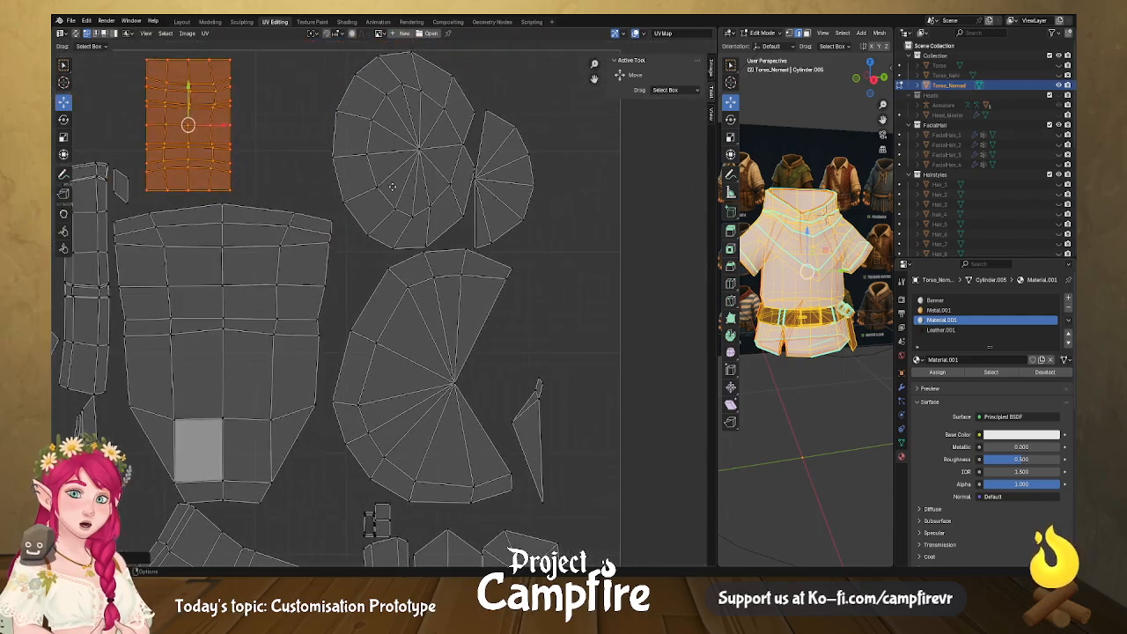
pyautogui.scroll(-1, 413, 397)
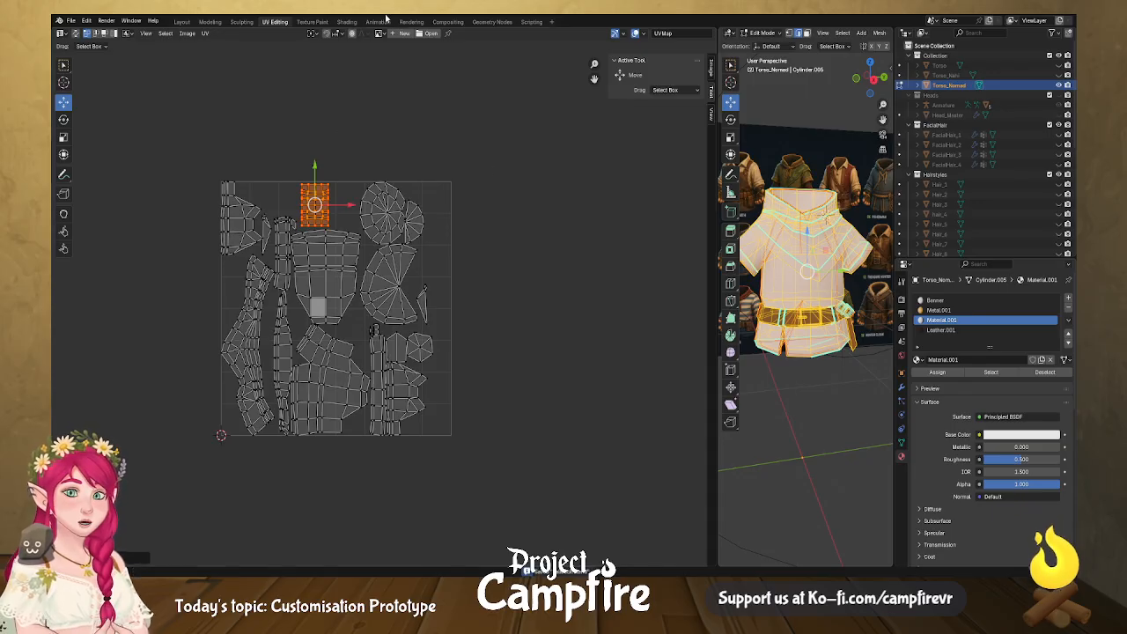
pyautogui.click(183, 21)
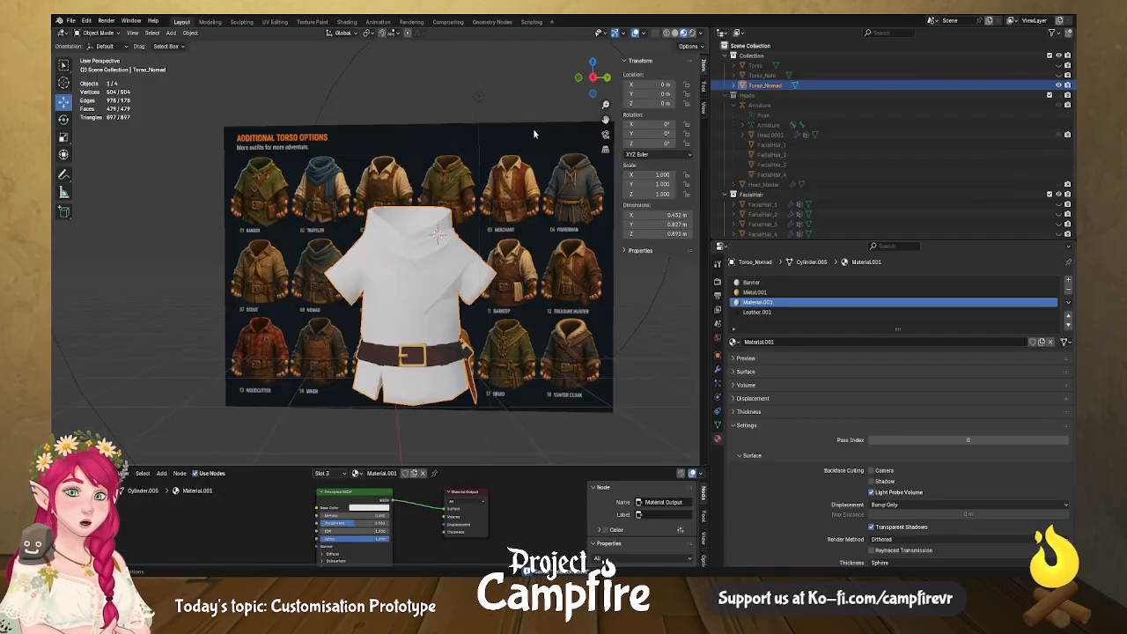
pyautogui.click(75, 24)
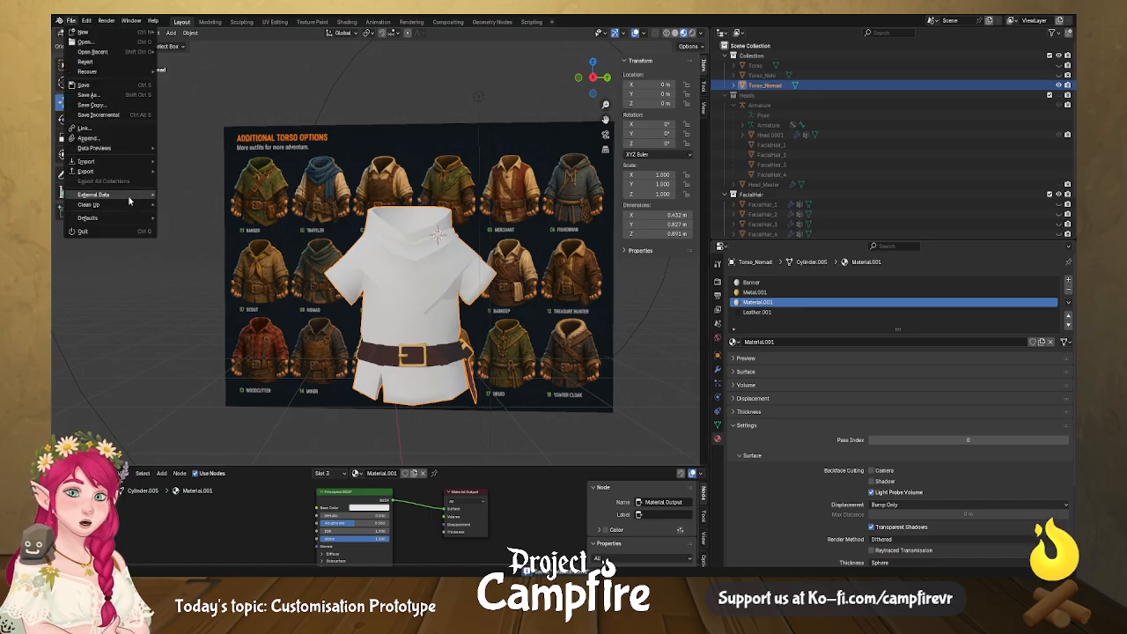
pyautogui.moveTo(133, 170)
pyautogui.click(240, 259)
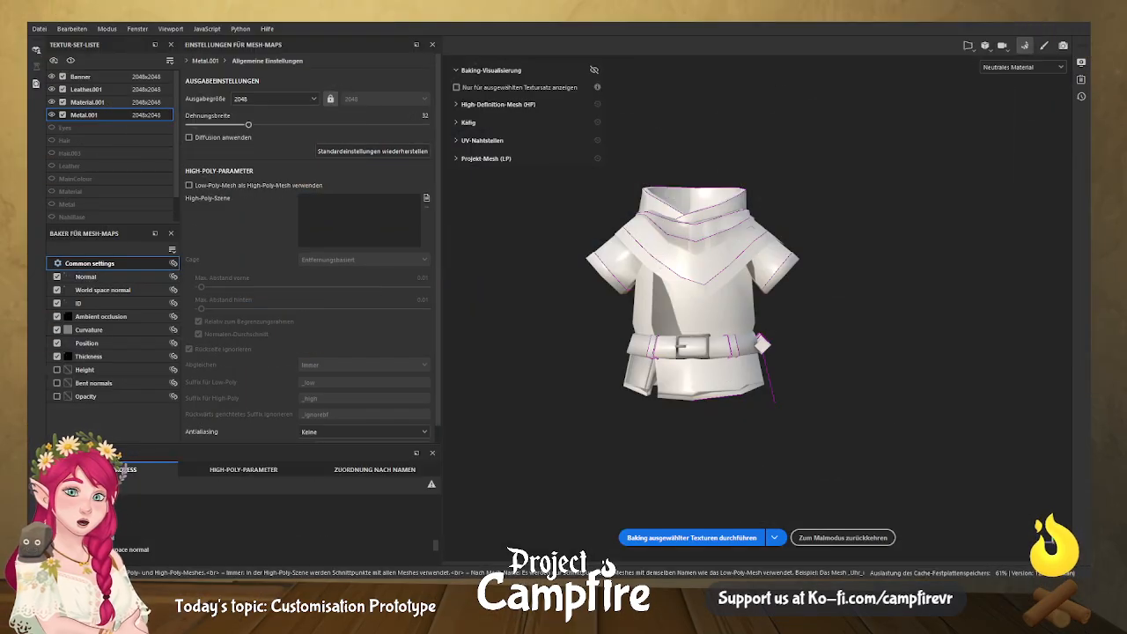
# In Substance 3D Painter, bake the selected mesh maps with the Banner texture set active, then return to painting mode with a wider 3D view.
pyautogui.click(81, 77)
pyautogui.scroll(3, 542, 334)
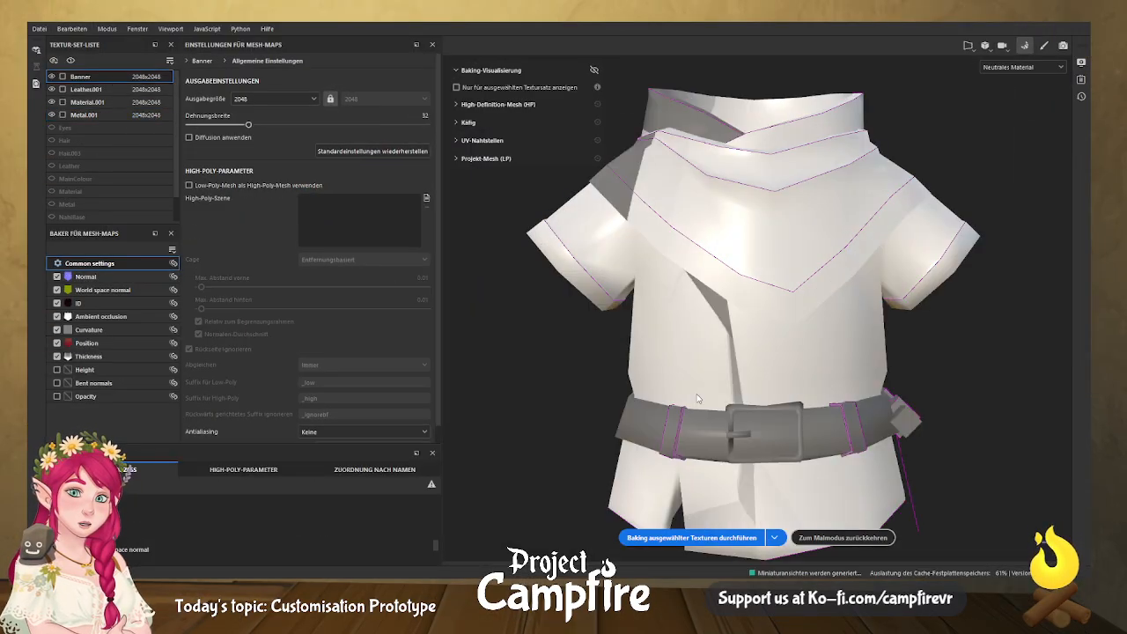
pyautogui.click(692, 537)
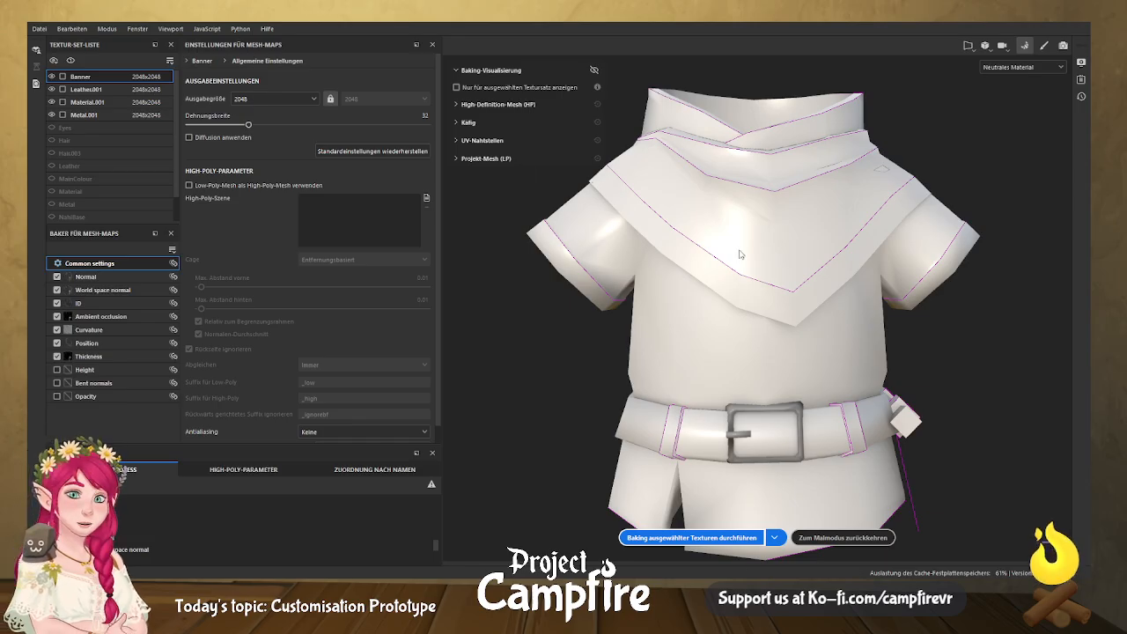
pyautogui.click(126, 55)
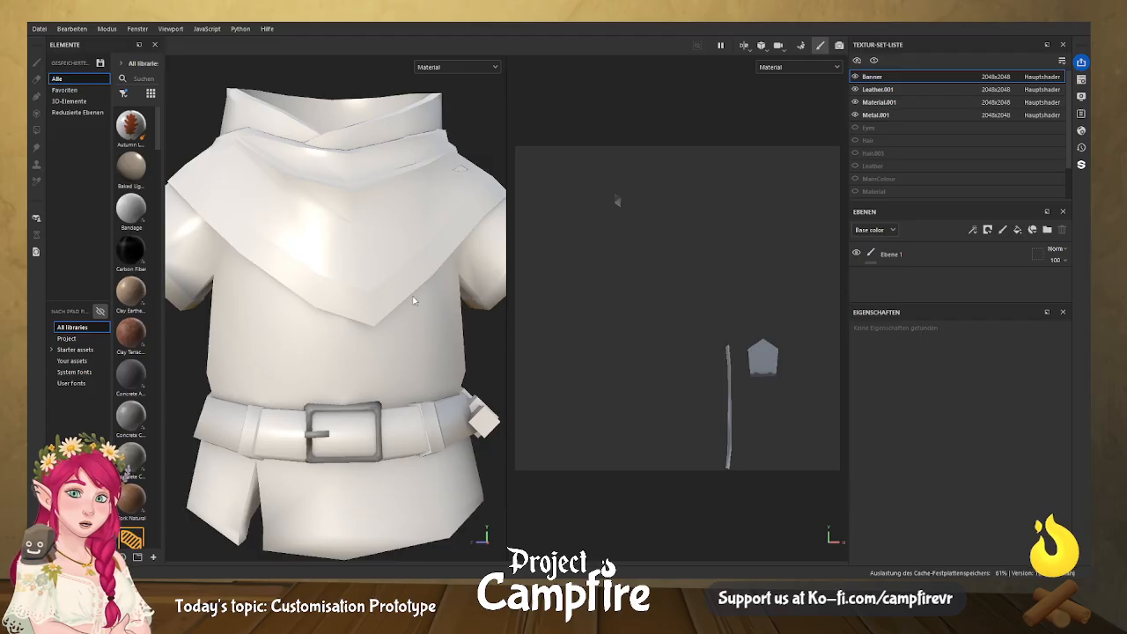
pyautogui.moveTo(509, 278); pyautogui.dragTo(731, 272)
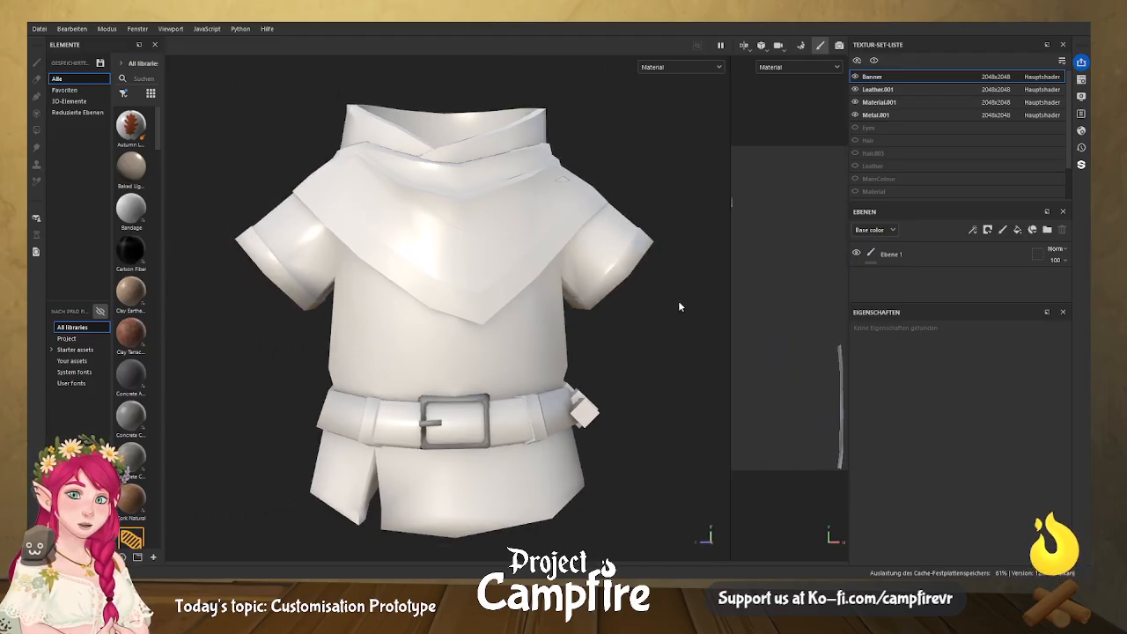
# Empty the Leather.001 texture set's layer stack by deleting its default paint layer and a trial fill layer.
pyautogui.click(905, 90)
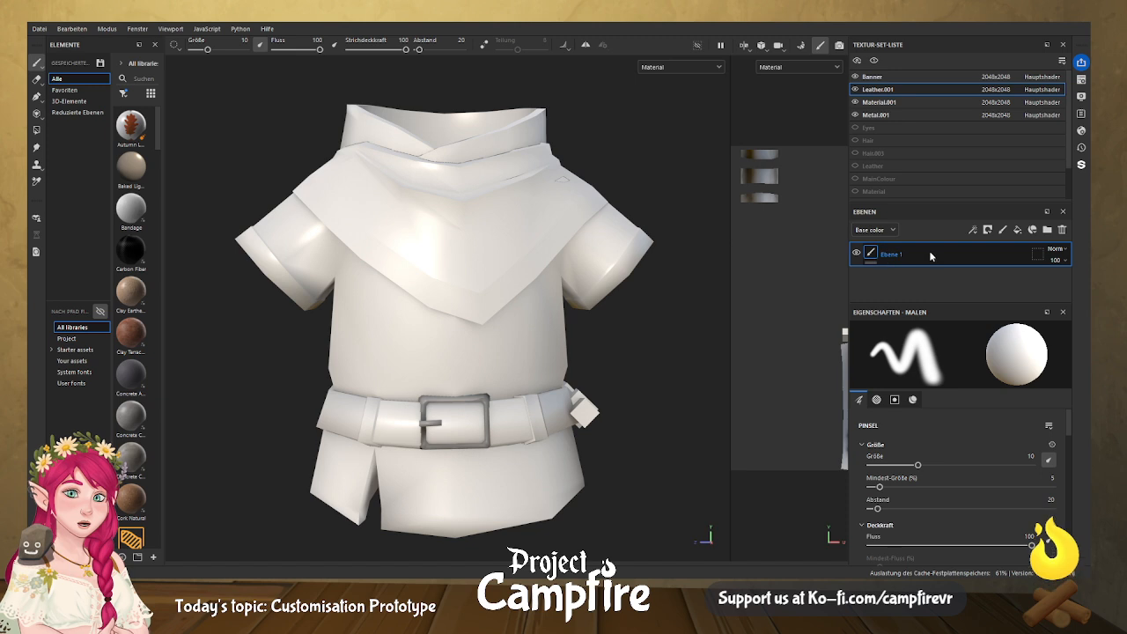
pyautogui.click(1062, 230)
pyautogui.click(1017, 231)
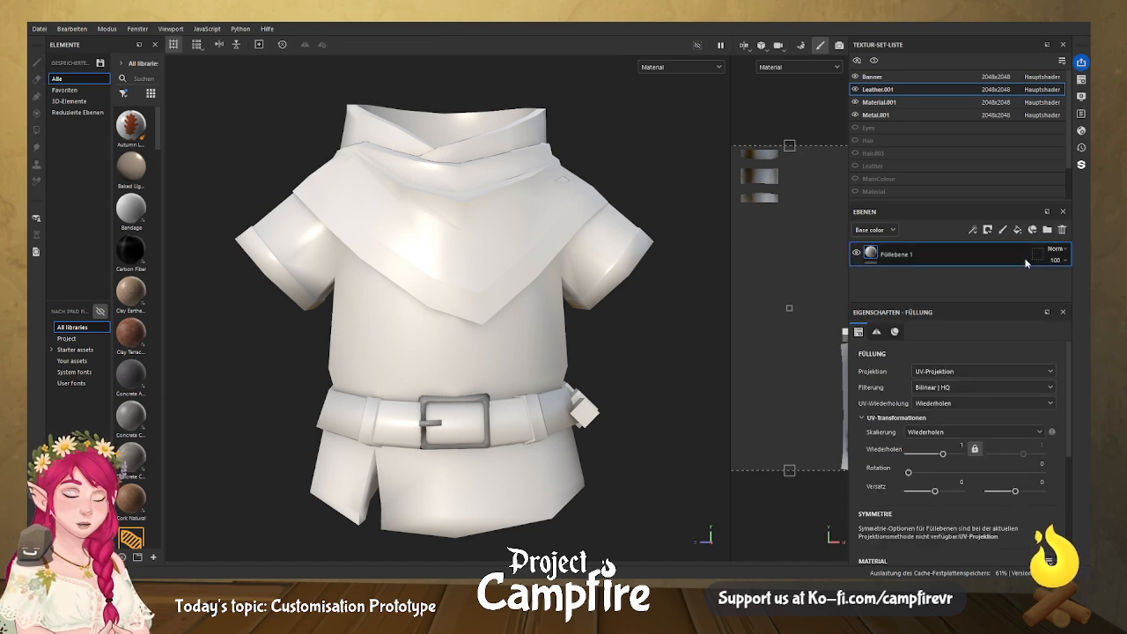
pyautogui.click(1063, 230)
# Browse the base materials and apply FT Material Free to the belt.
pyautogui.scroll(-3, 135, 307)
pyautogui.scroll(-20, 135, 308)
pyautogui.scroll(3, 134, 325)
pyautogui.scroll(20, 135, 340)
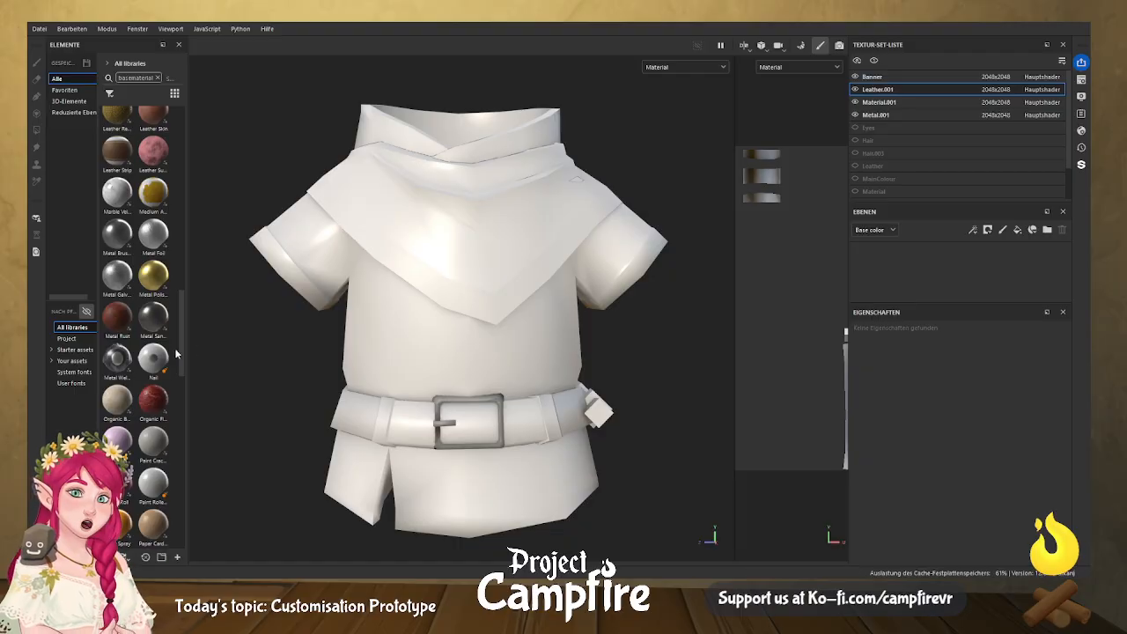
pyautogui.scroll(-10, 176, 354)
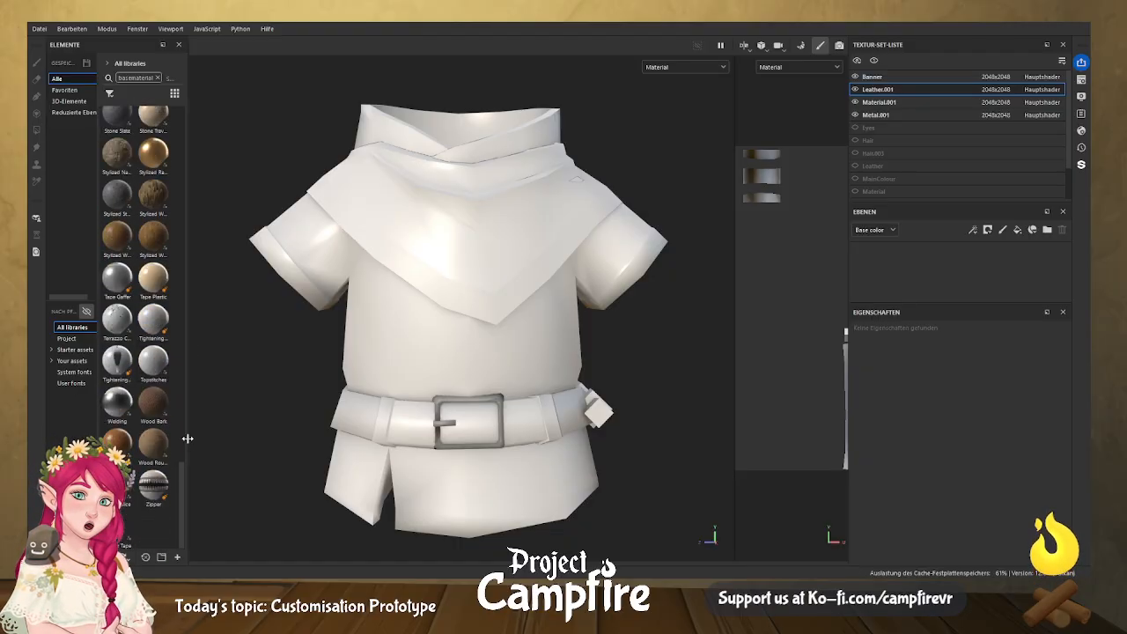
pyautogui.scroll(12, 177, 435)
pyautogui.scroll(3, 178, 273)
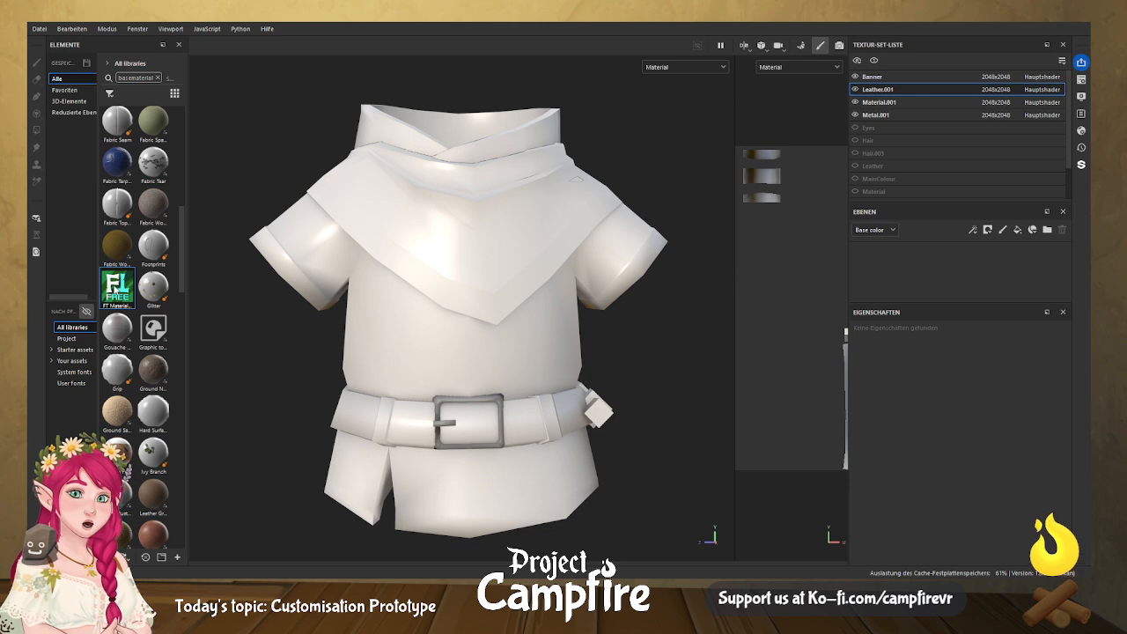
pyautogui.moveTo(118, 289); pyautogui.dragTo(400, 410)
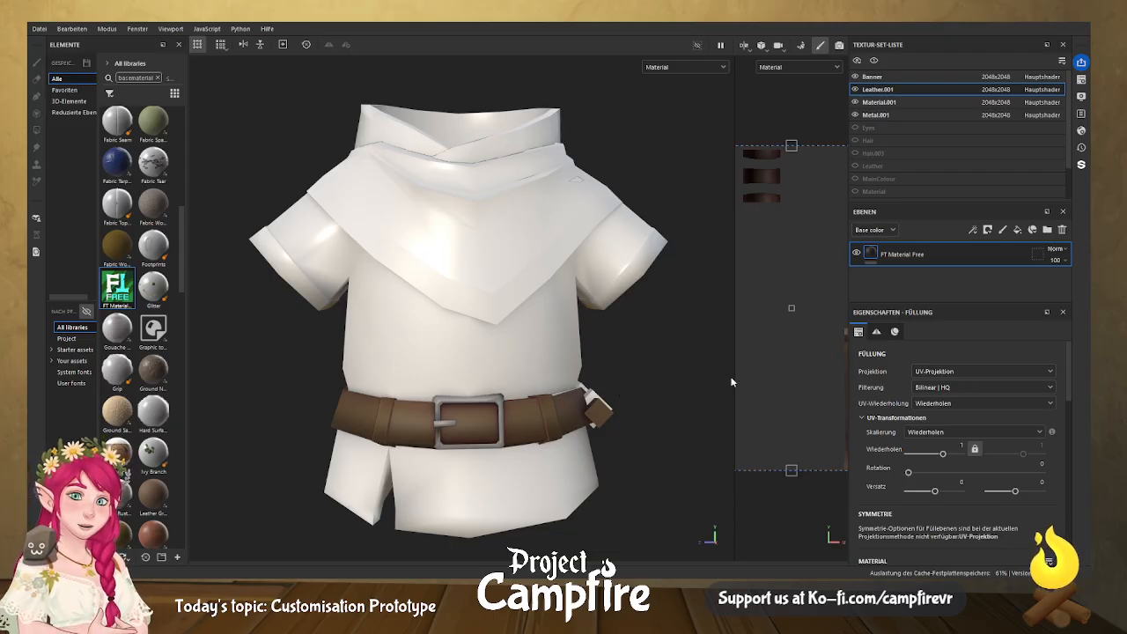
# Search the asset library for "leather" and add the Leather Calf Grain material above the FT Material Free layer.
pyautogui.scroll(6, 609, 405)
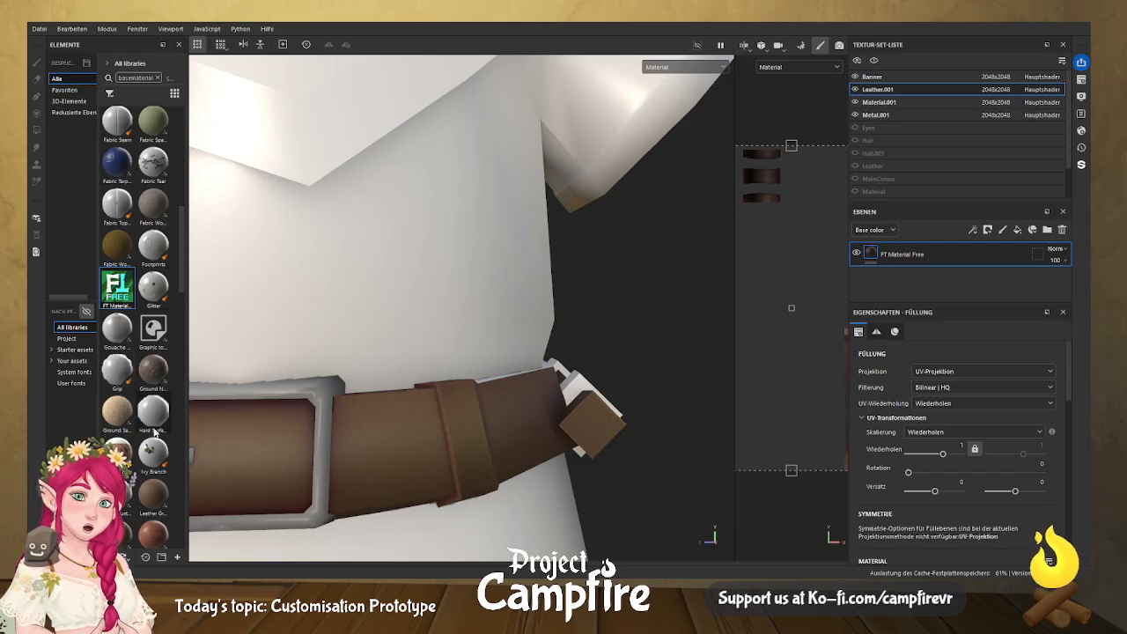
pyautogui.scroll(5, 155, 431)
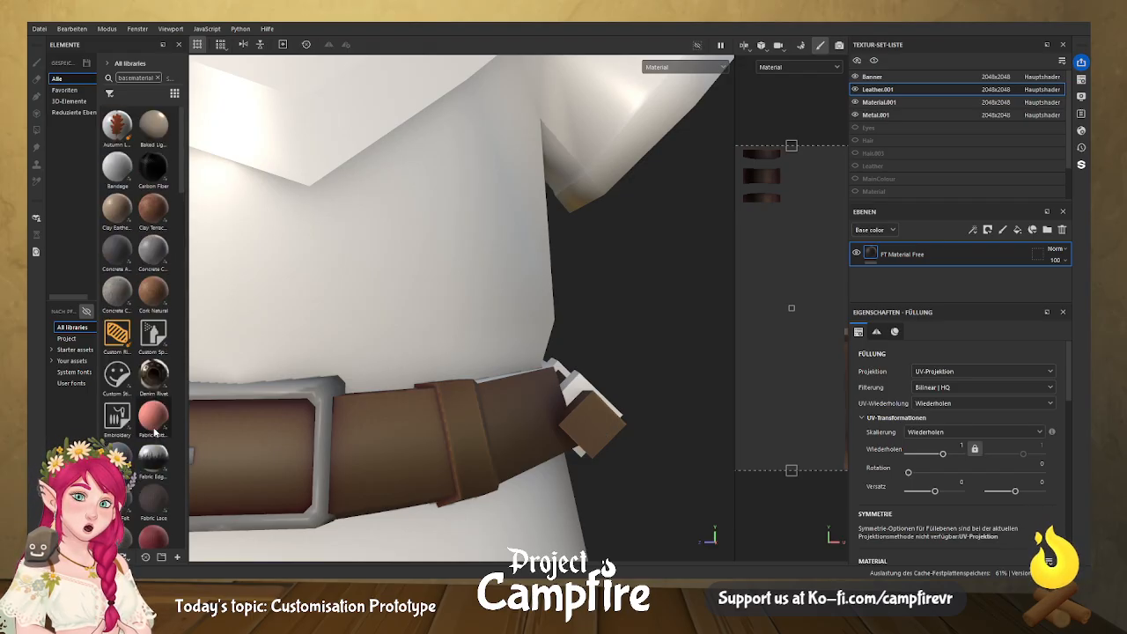
pyautogui.click(160, 78)
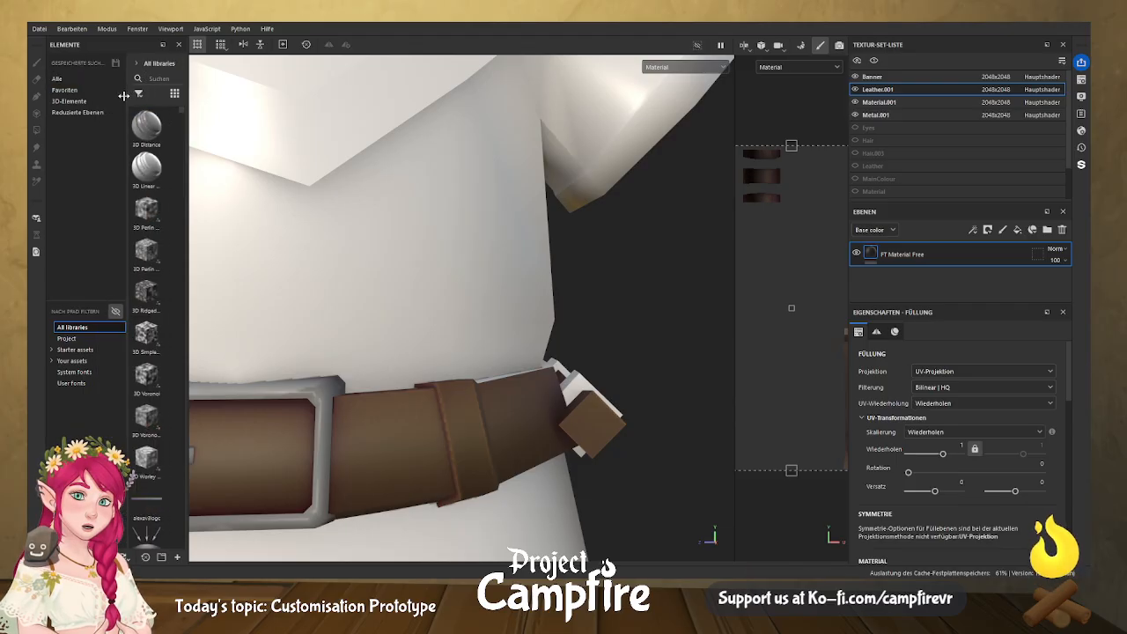
pyautogui.click(143, 79)
pyautogui.write('leather')
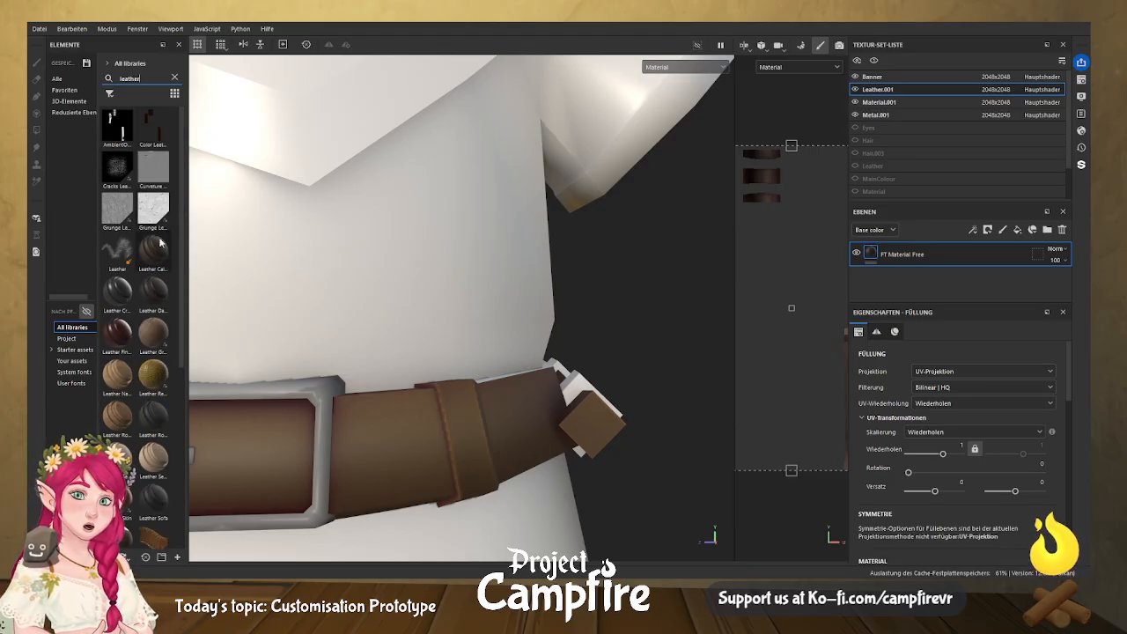
pyautogui.moveTo(153, 259); pyautogui.dragTo(420, 442)
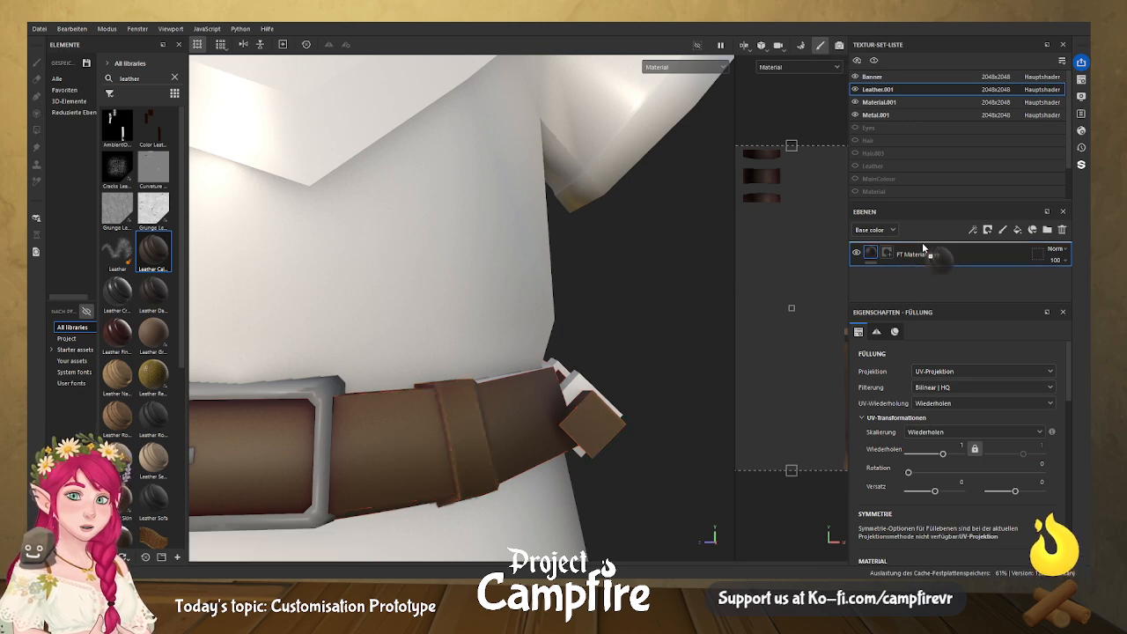
pyautogui.scroll(-5, 398, 429)
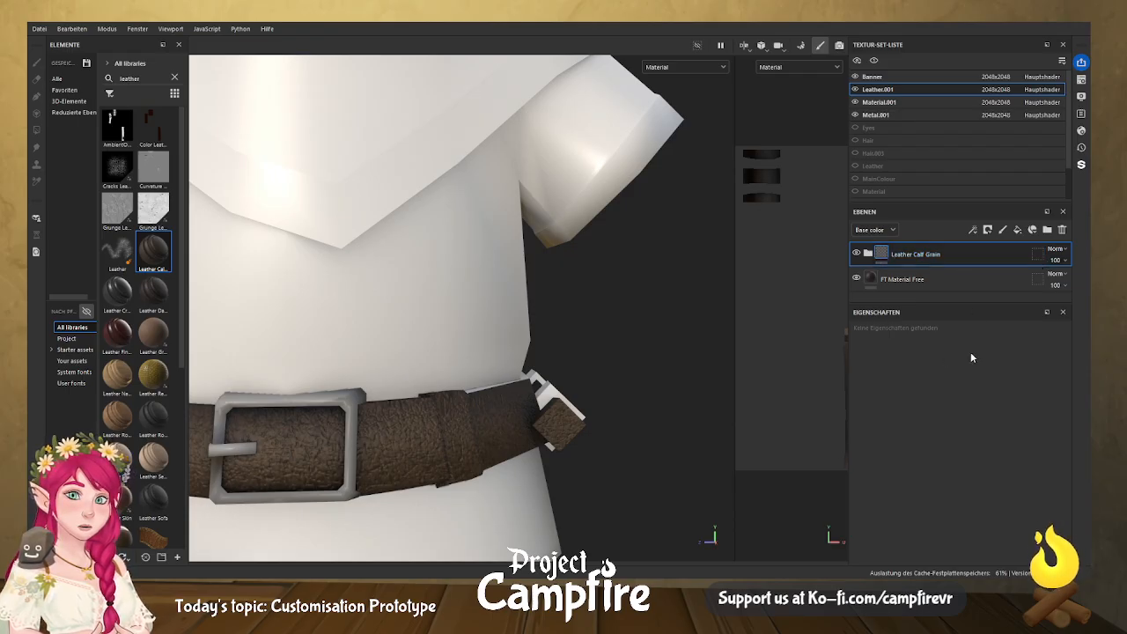
# Expand the Leather Calf Grain group and compare the belt with its Surface Detail layer hidden and shown.
pyautogui.click(930, 283)
pyautogui.click(923, 257)
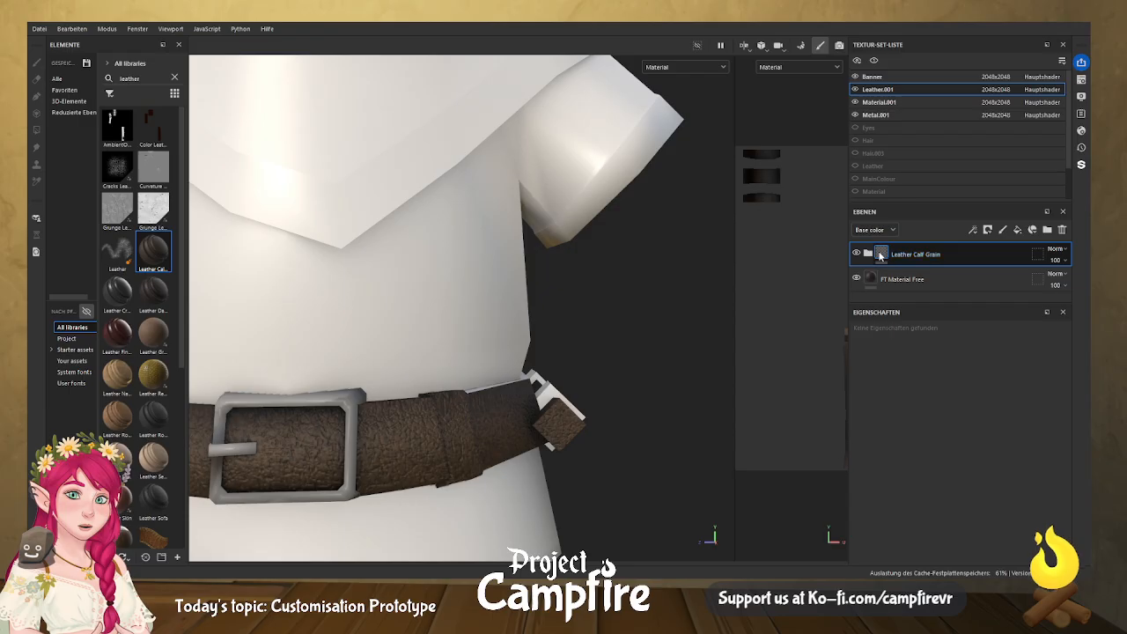
pyautogui.click(869, 254)
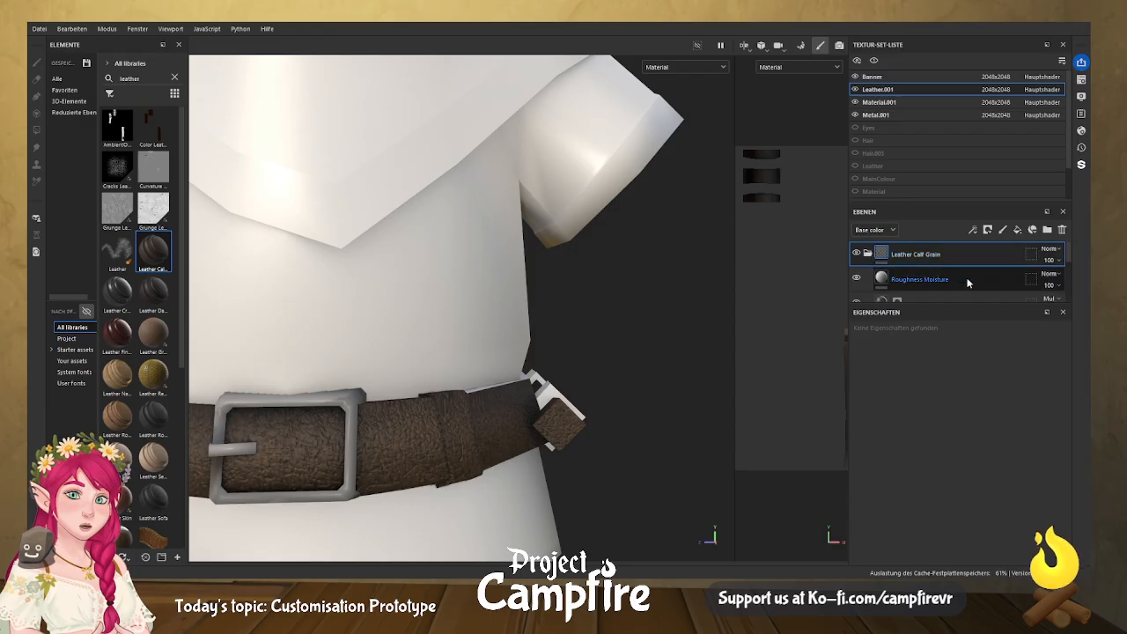
pyautogui.scroll(-2, 985, 280)
pyautogui.scroll(-2, 985, 280)
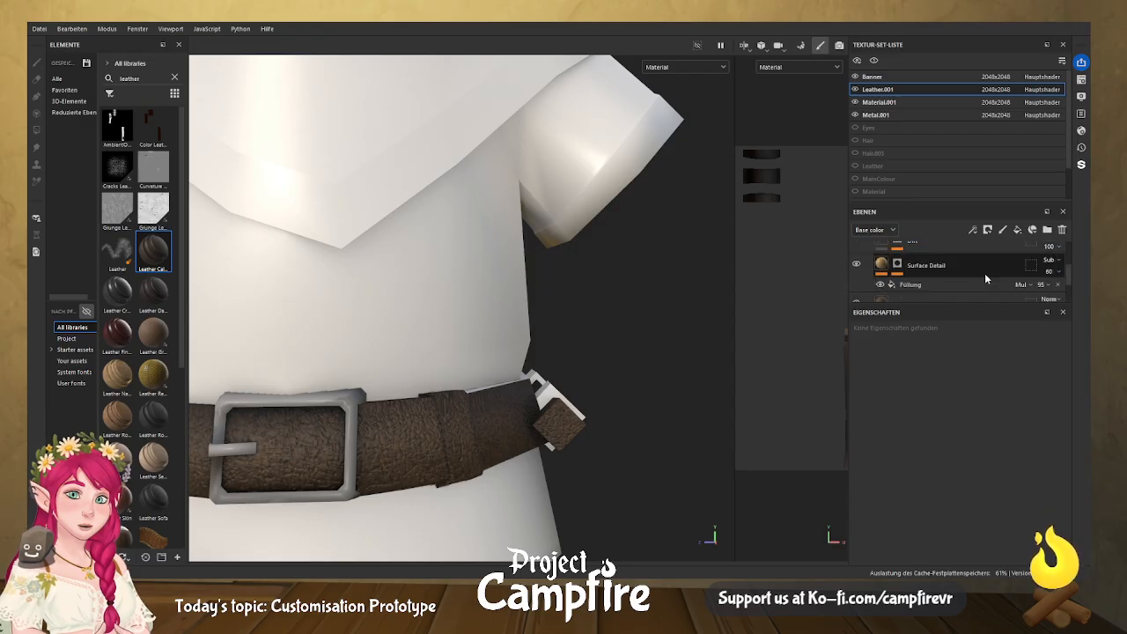
pyautogui.scroll(-1, 990, 268)
pyautogui.scroll(1, 977, 269)
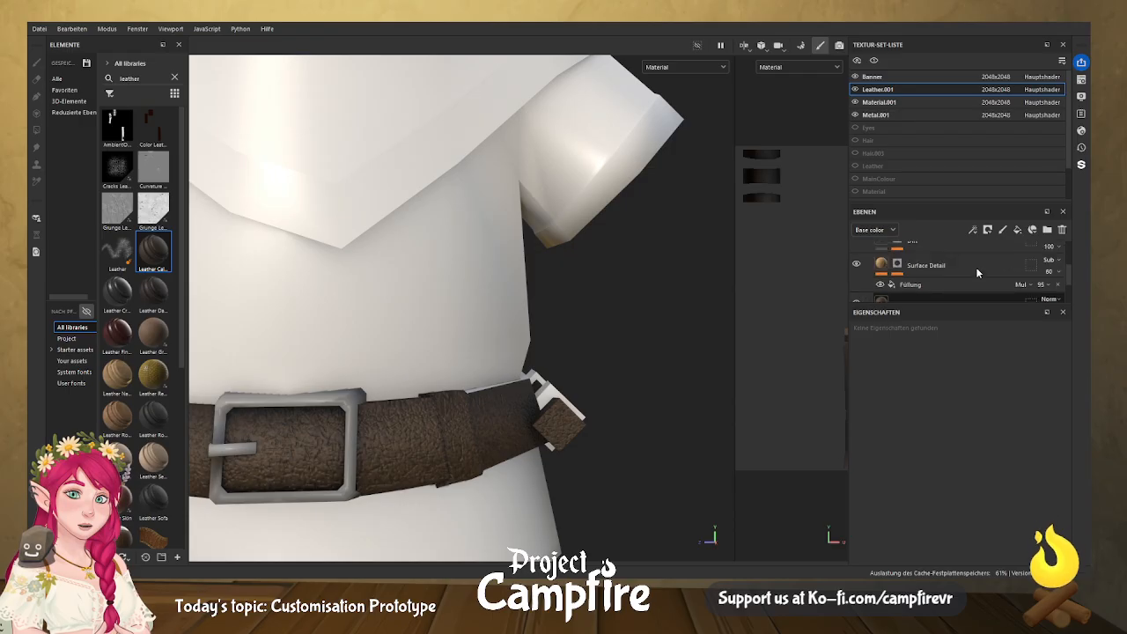
pyautogui.click(856, 265)
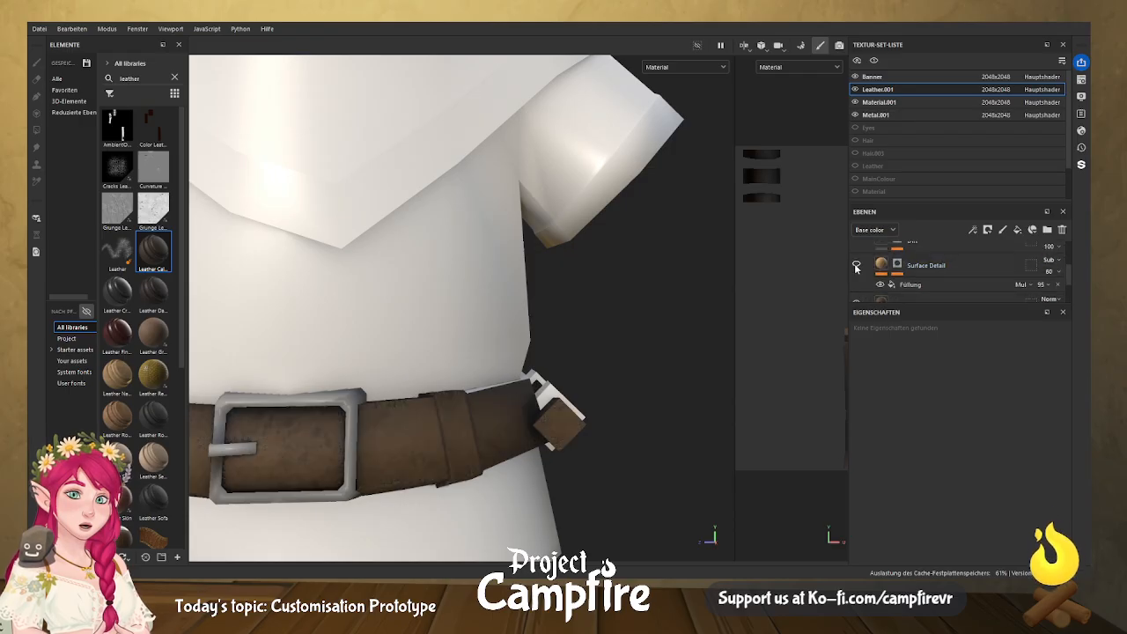
pyautogui.click(856, 264)
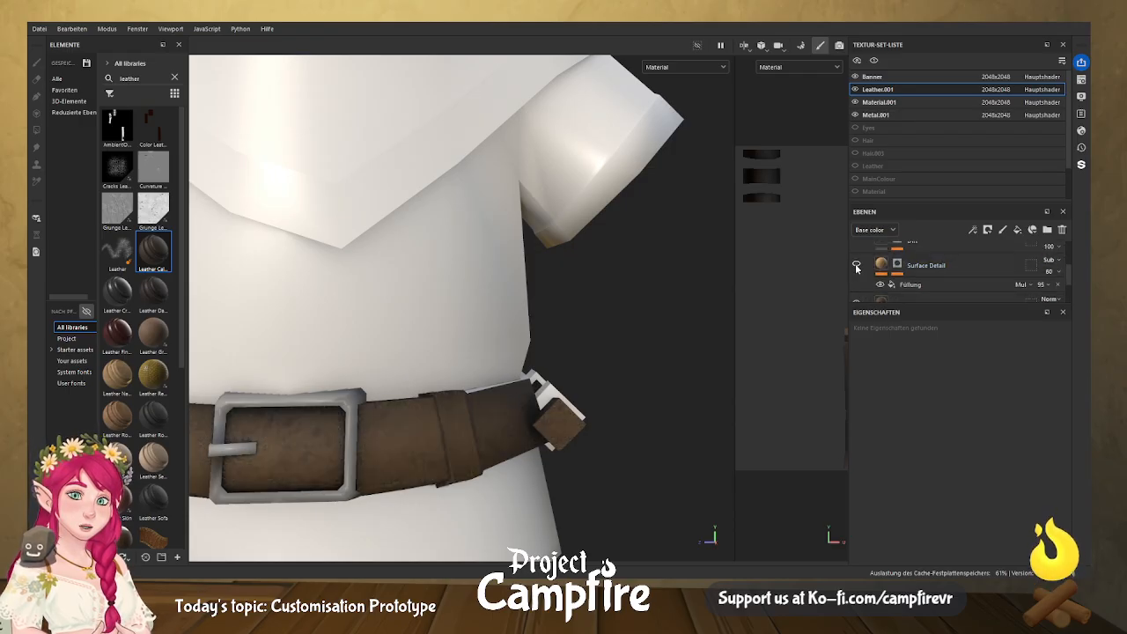
# Disable the color and roughness channels of the Surface Detail layer and set its height to 0.0919.
pyautogui.click(937, 267)
pyautogui.scroll(-5, 978, 423)
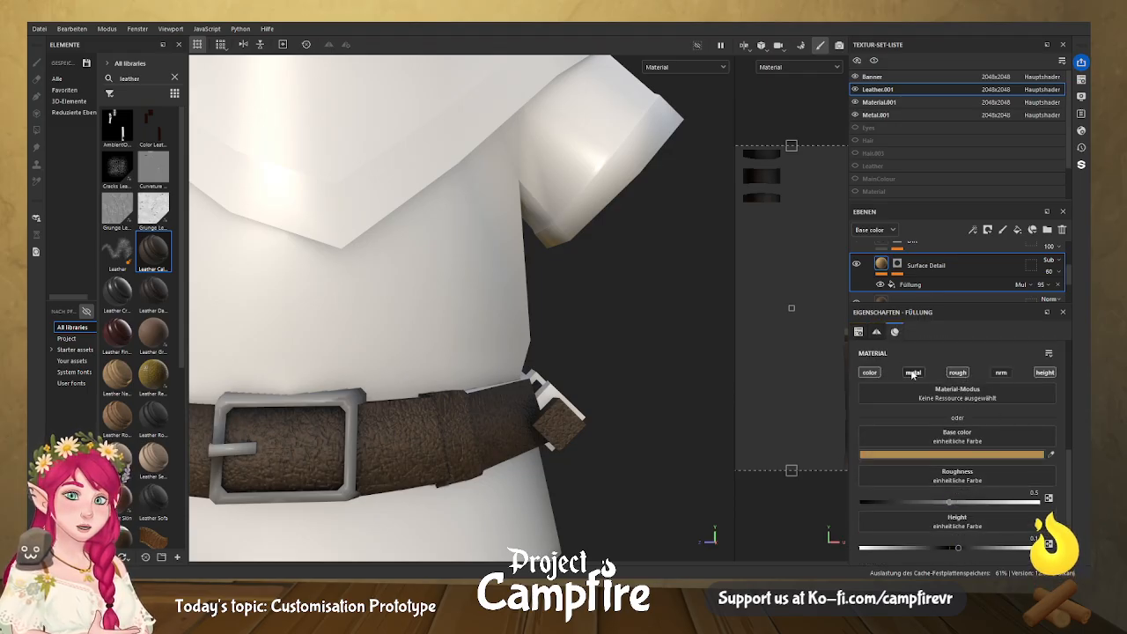
pyautogui.click(870, 373)
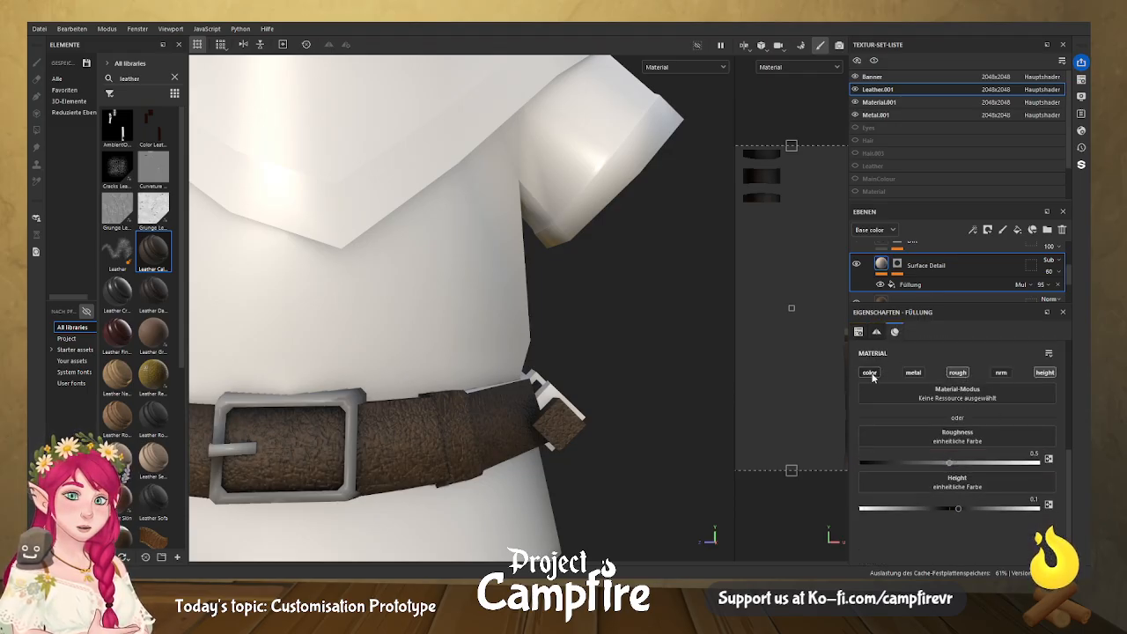
pyautogui.click(959, 373)
pyautogui.click(1046, 373)
pyautogui.click(1046, 372)
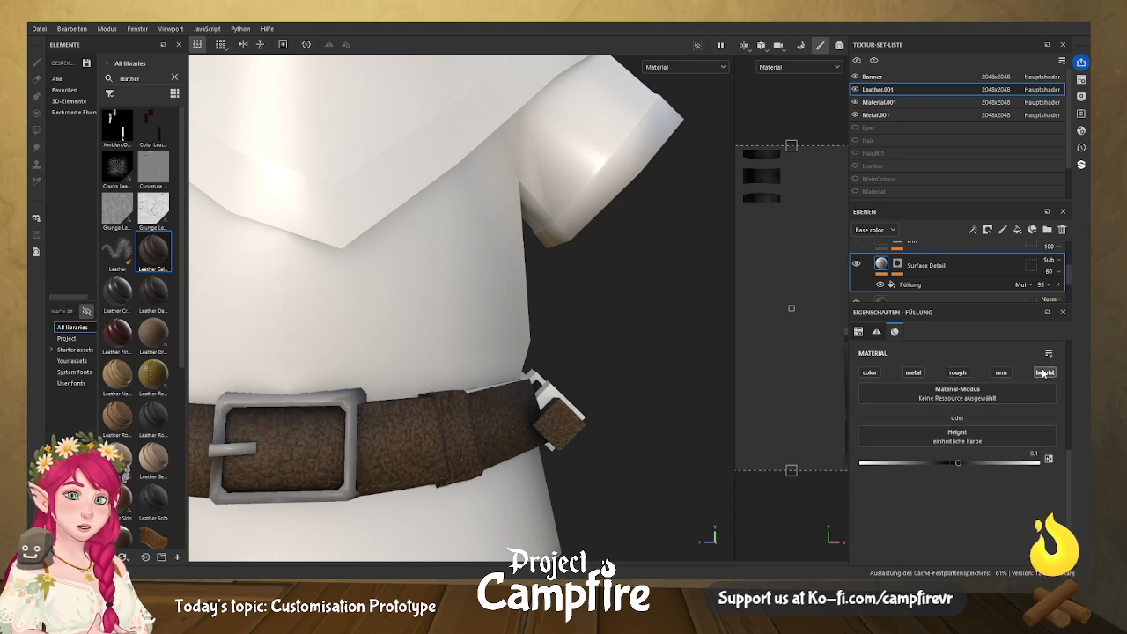
pyautogui.moveTo(958, 463); pyautogui.dragTo(956, 461)
pyautogui.scroll(3, 936, 255)
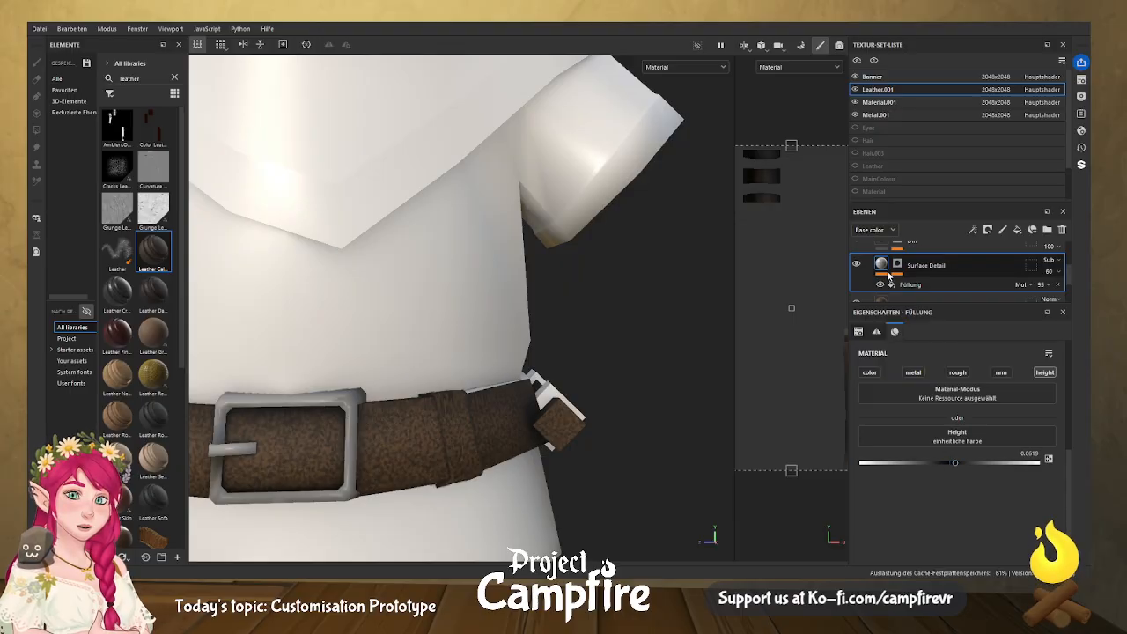
# Select the mask of the Dirt layer and set its brush size to 24.51.
pyautogui.click(898, 273)
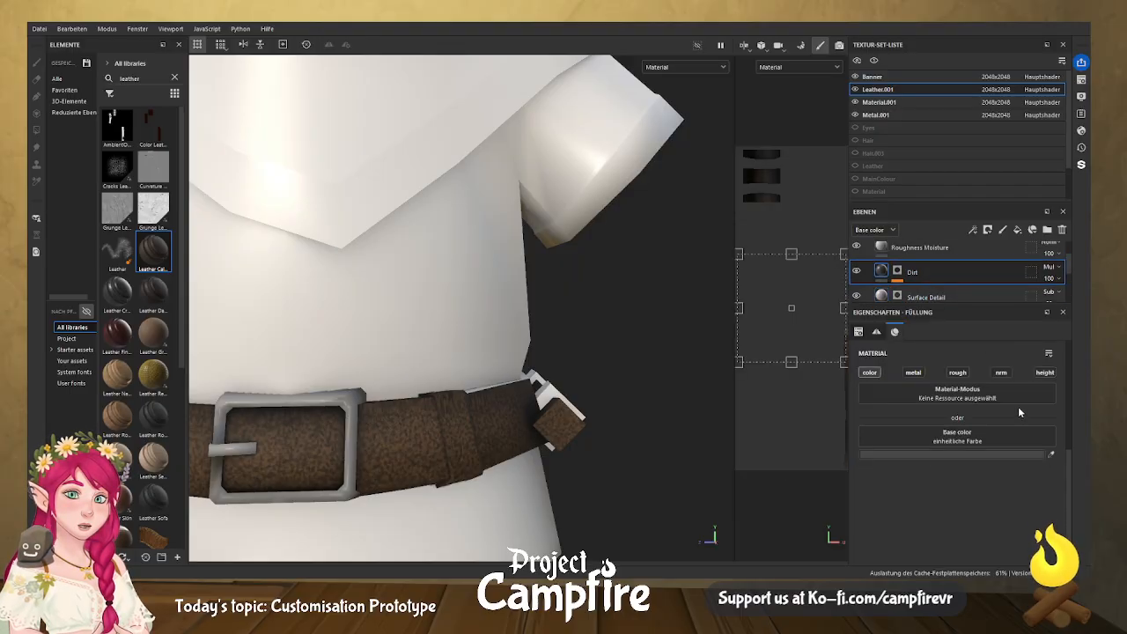
pyautogui.scroll(-15, 1016, 460)
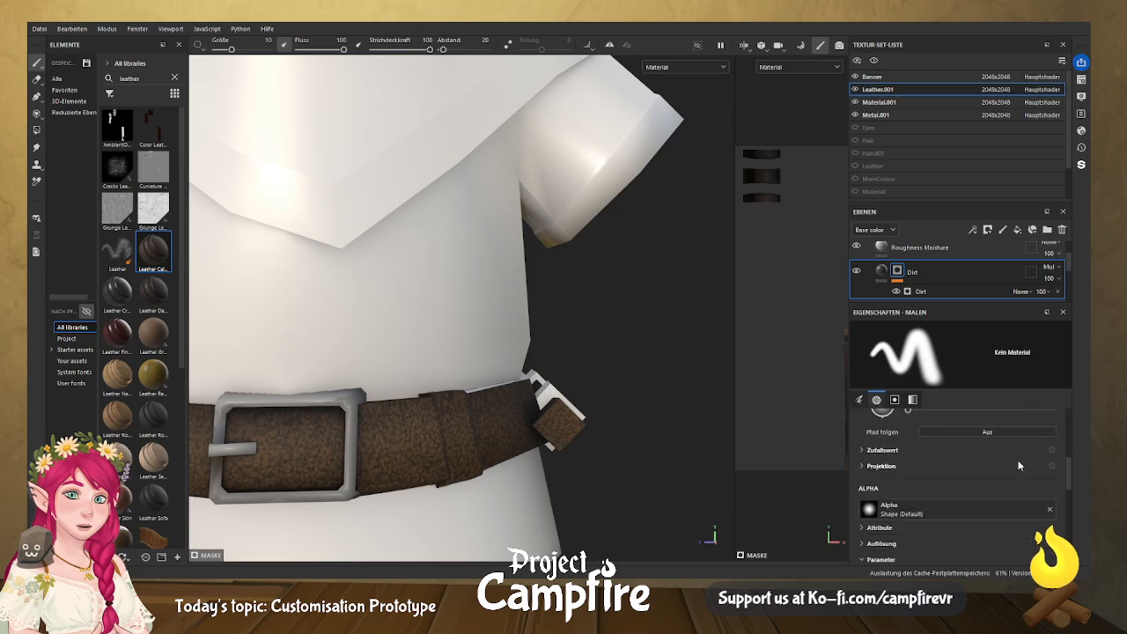
pyautogui.moveTo(1031, 477); pyautogui.dragTo(950, 475)
pyautogui.scroll(5, 1017, 458)
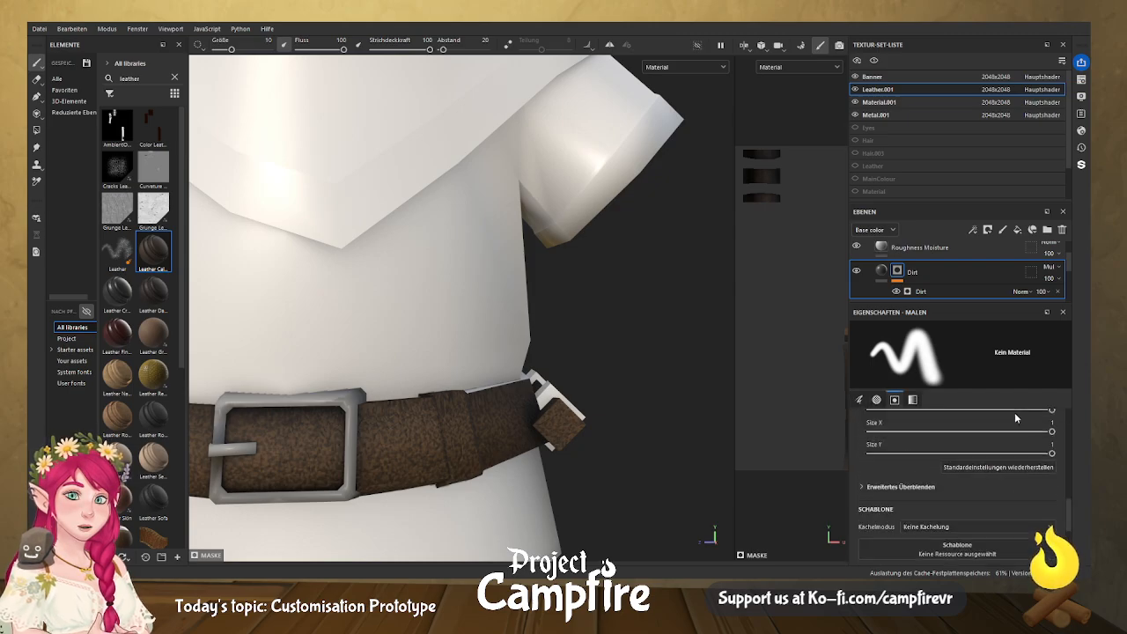
pyautogui.scroll(4, 1035, 480)
pyautogui.scroll(2, 1037, 484)
pyautogui.moveTo(948, 465); pyautogui.dragTo(904, 467)
pyautogui.moveTo(942, 466)
pyautogui.mouseDown()
pyautogui.moveTo(908, 467)
pyautogui.moveTo(950, 462)
pyautogui.mouseUp()
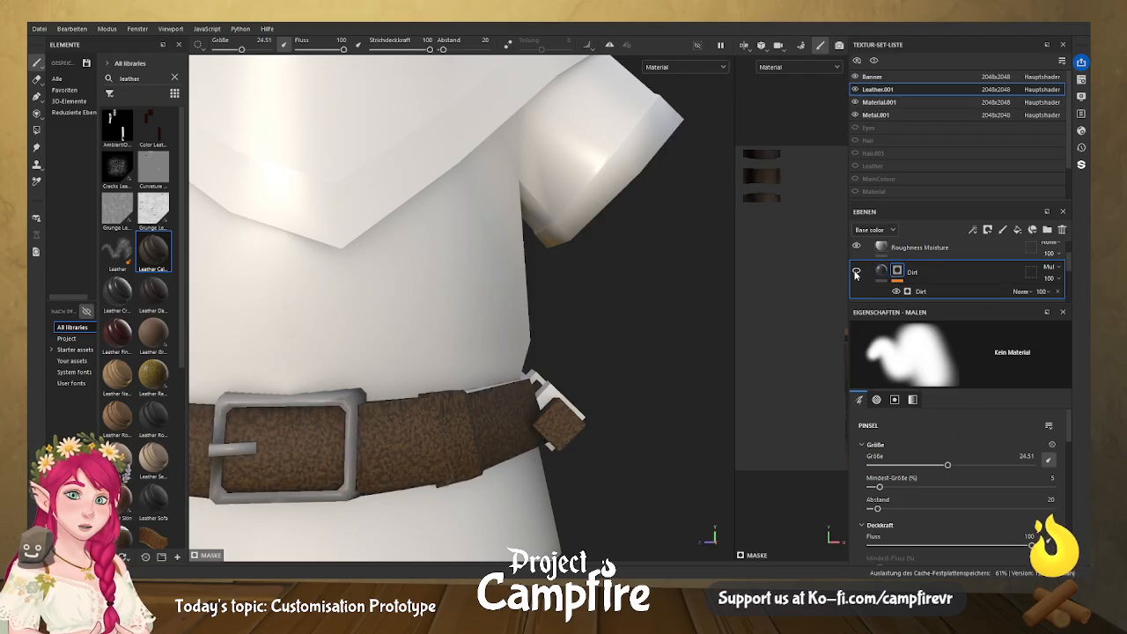
# Select the mask of the Surface Detail layer and set its brush size to 22.95.
pyautogui.moveTo(883, 273)
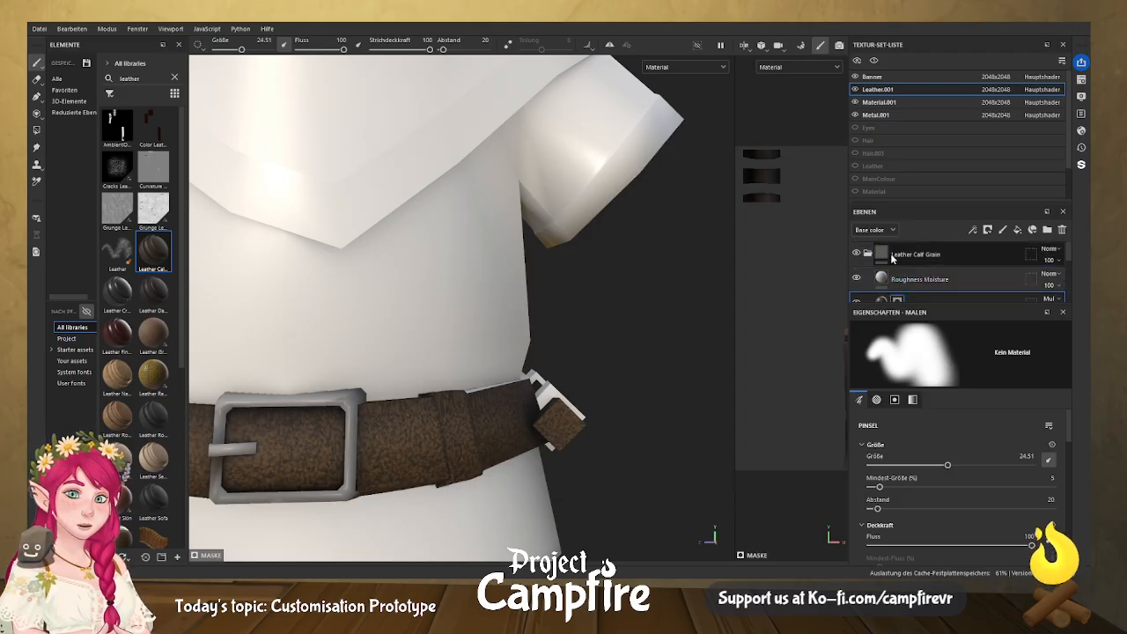
pyautogui.scroll(-1, 881, 270)
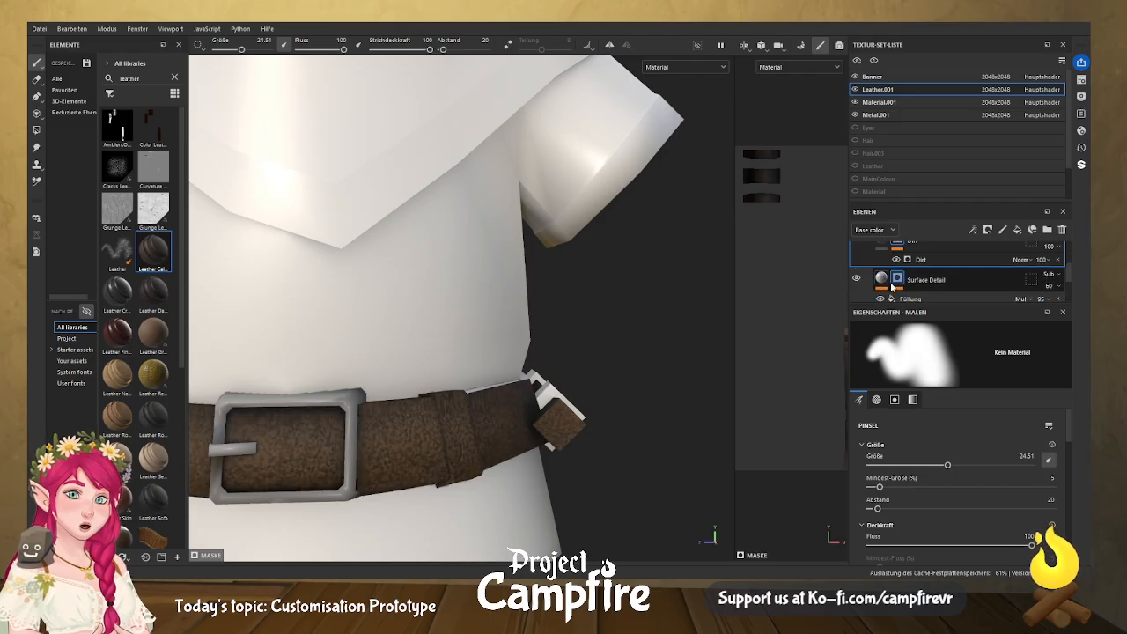
pyautogui.click(922, 283)
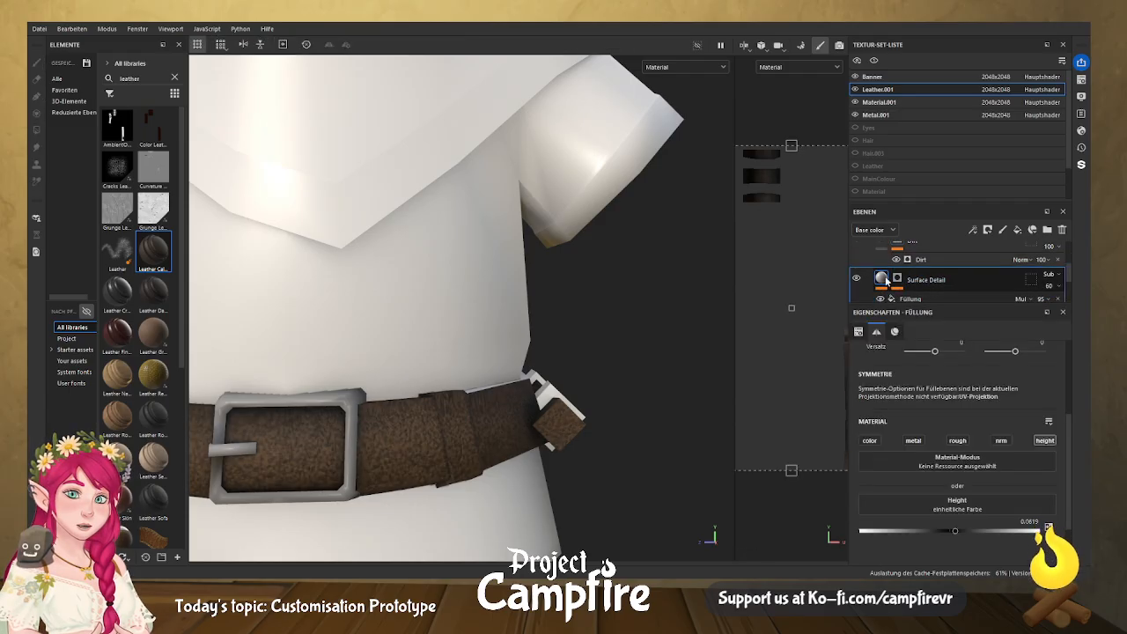
pyautogui.click(898, 278)
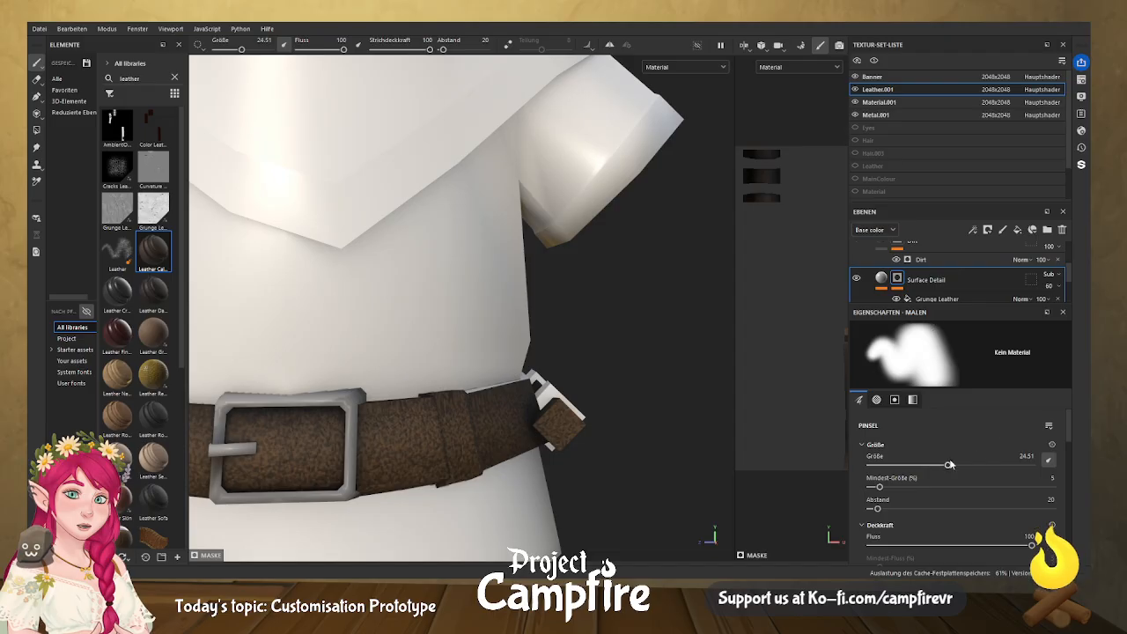
pyautogui.moveTo(948, 465); pyautogui.dragTo(951, 469)
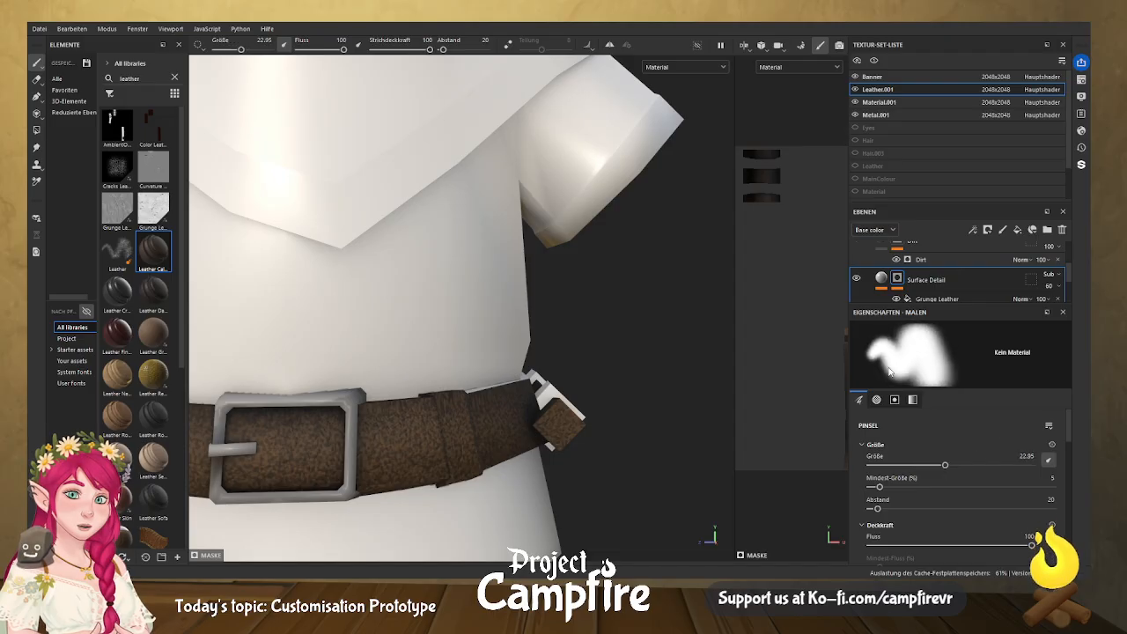
# Lower the uniform height value in the Surface Detail layer's fill to about 0.032.
pyautogui.click(882, 279)
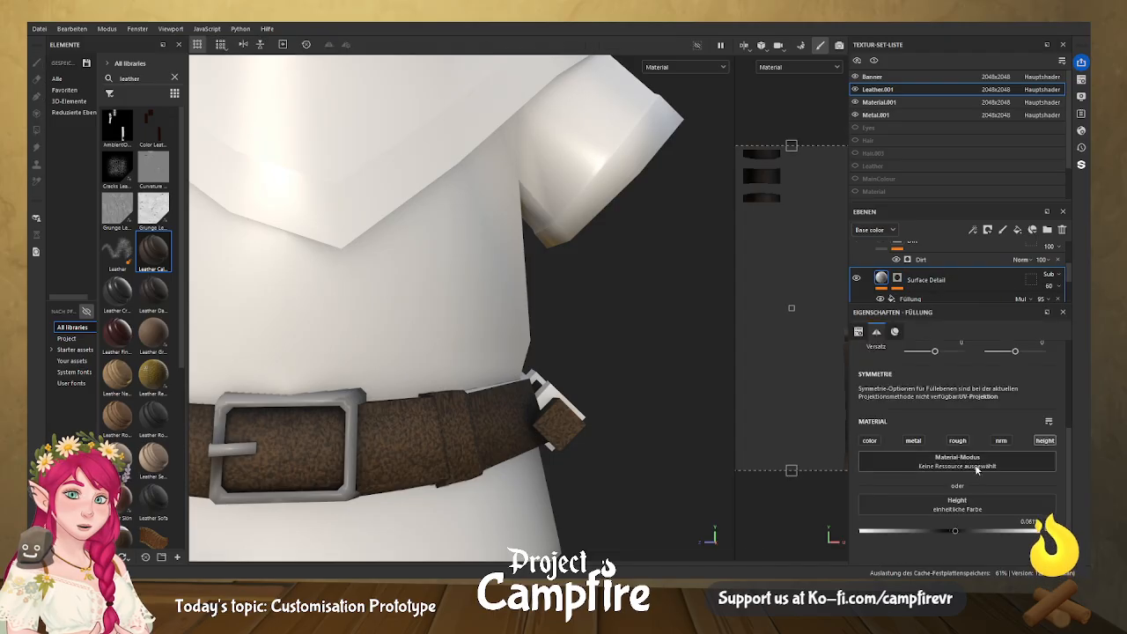
pyautogui.click(954, 532)
pyautogui.moveTo(954, 532); pyautogui.dragTo(953, 532)
pyautogui.scroll(-3, 924, 274)
# Disable the metal and height channels of the Base layer and pick a lighter brown as its base color.
pyautogui.click(893, 259)
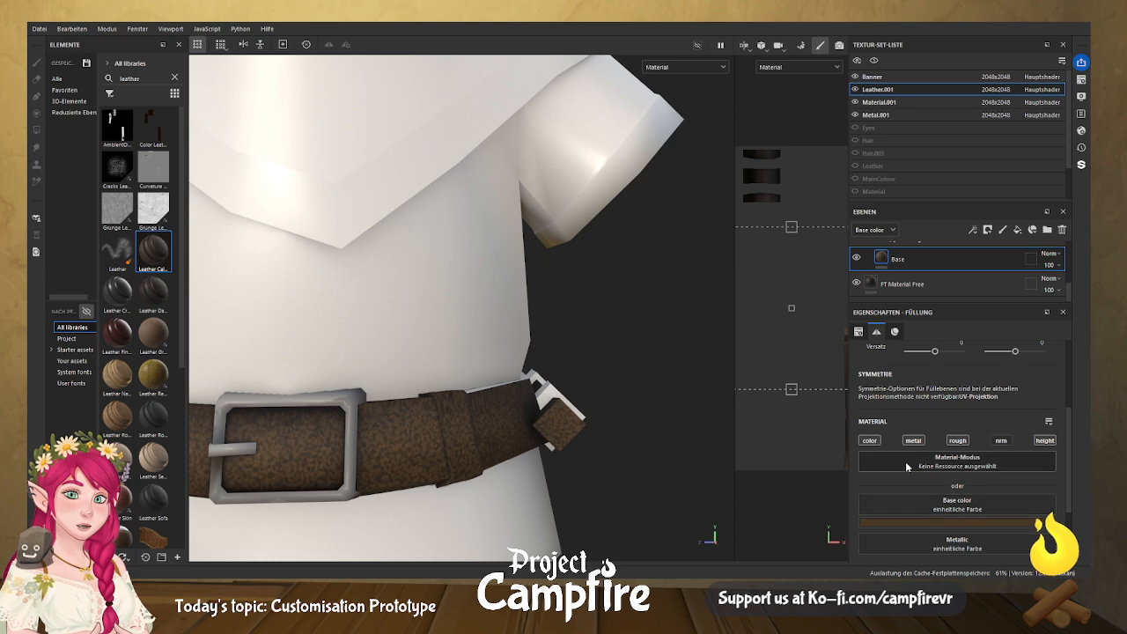
pyautogui.click(870, 442)
pyautogui.click(870, 441)
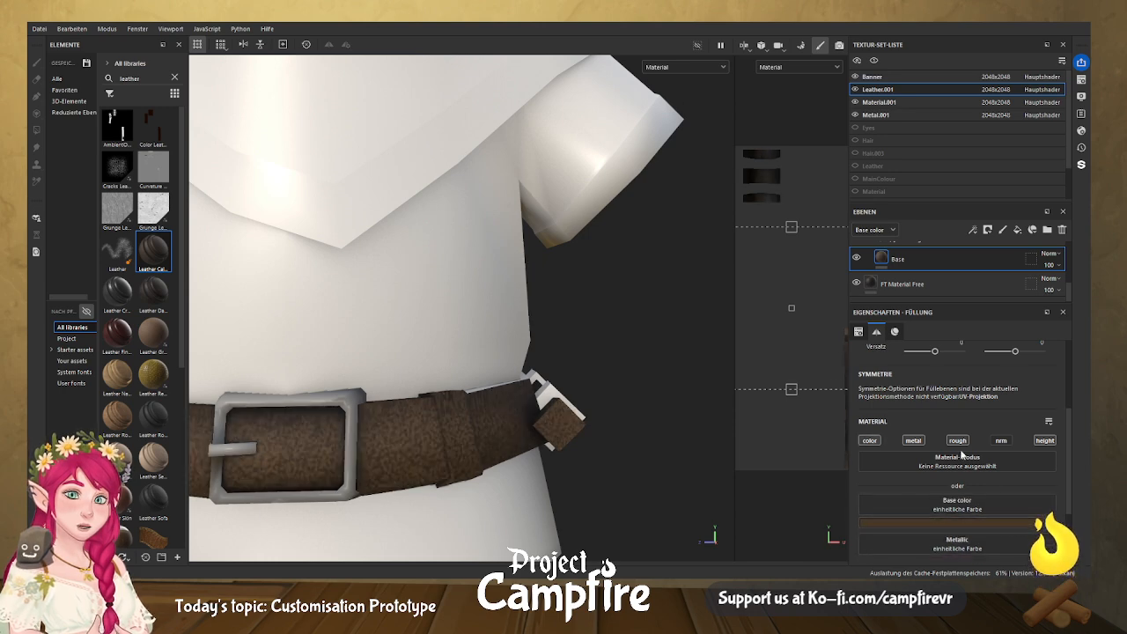
pyautogui.click(914, 440)
pyautogui.click(962, 442)
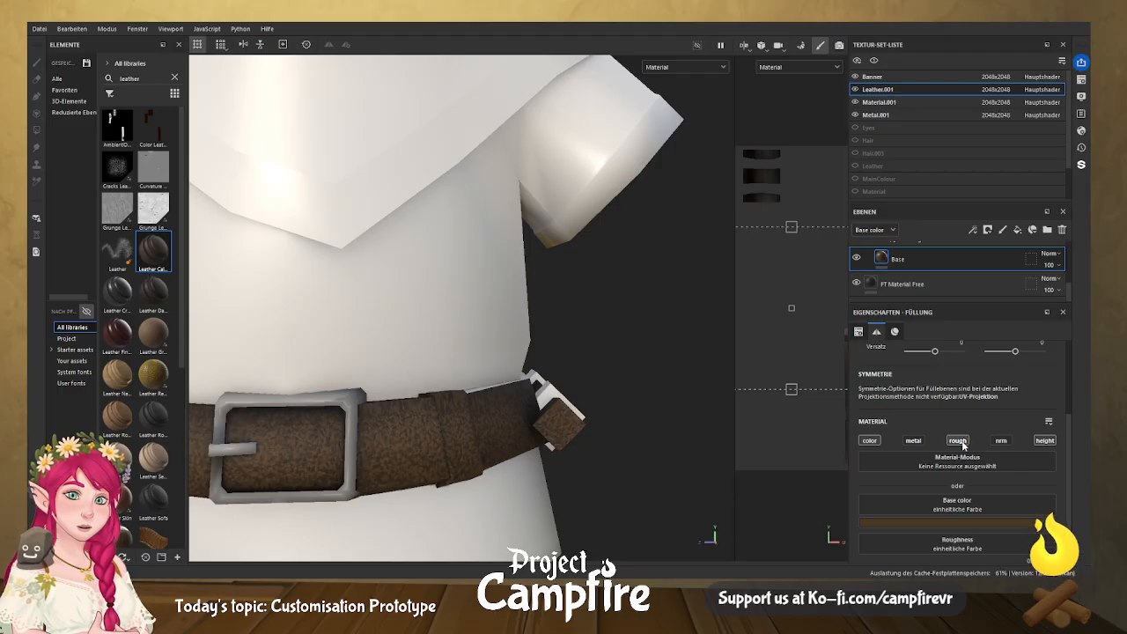
pyautogui.click(1046, 444)
pyautogui.click(871, 444)
pyautogui.click(871, 444)
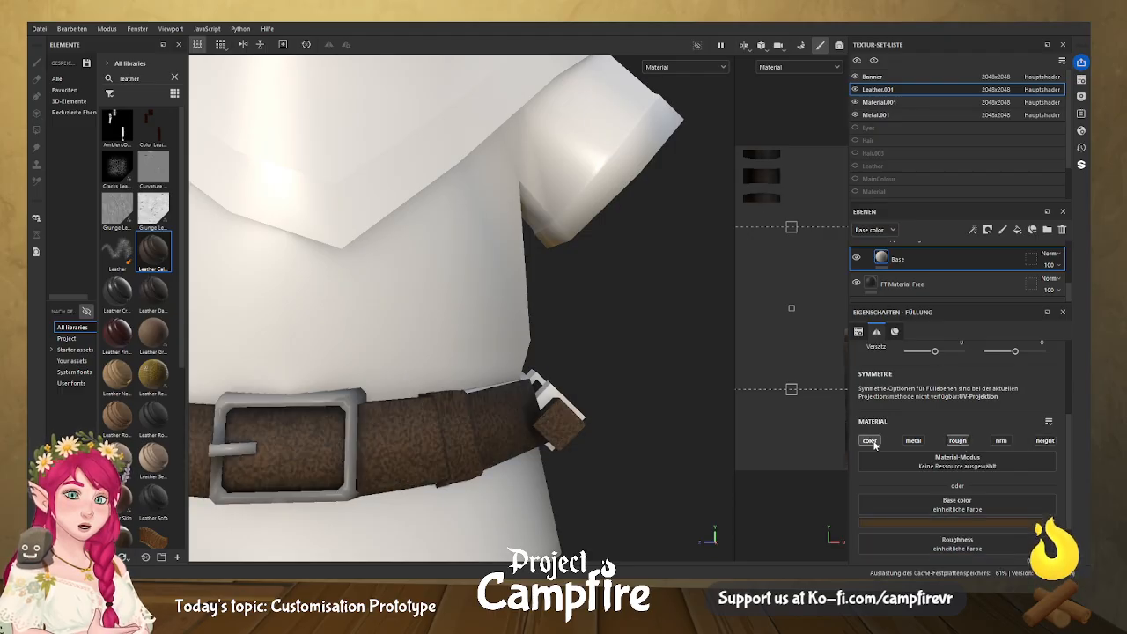
pyautogui.click(1032, 526)
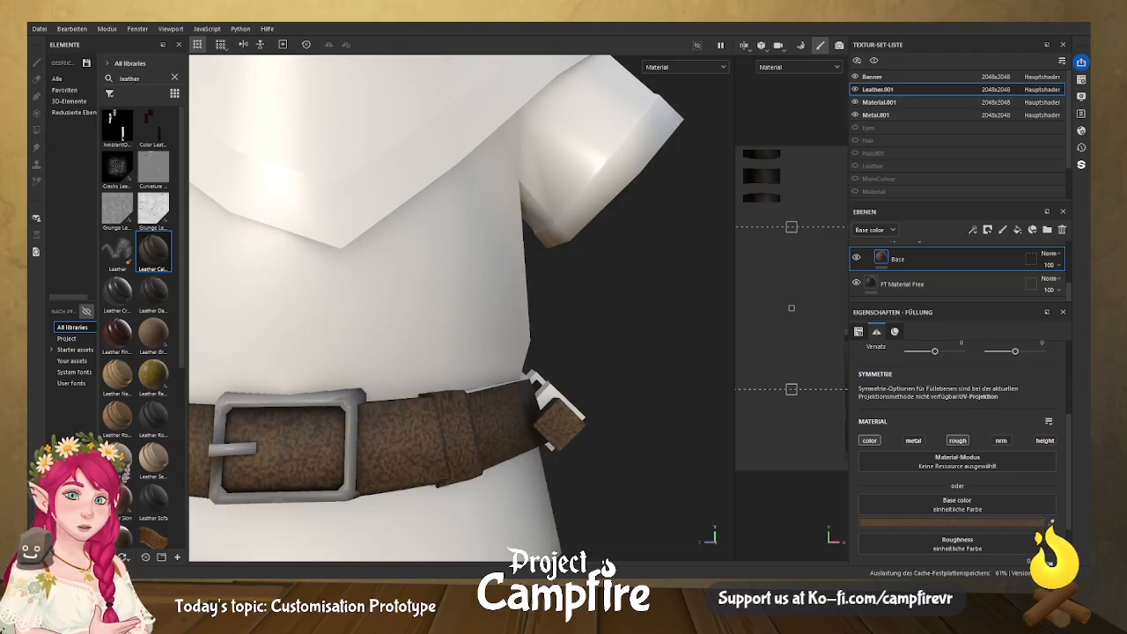
# Hide the Base layer and look through the fill settings of the Surface Detail and Roughness Moisture layers.
pyautogui.click(857, 259)
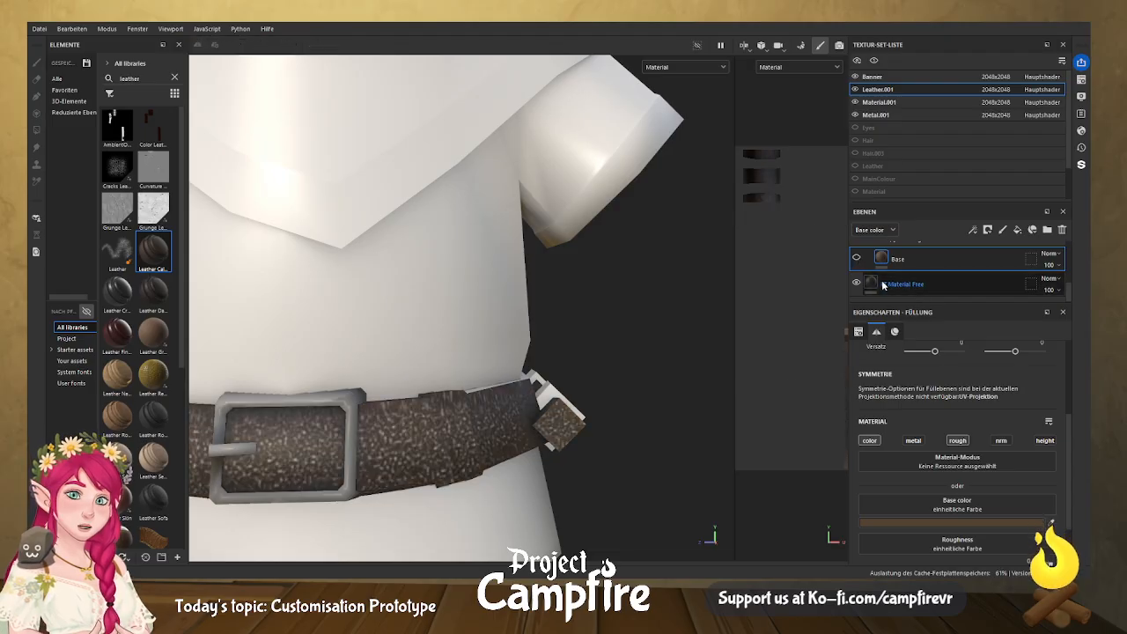
pyautogui.click(871, 284)
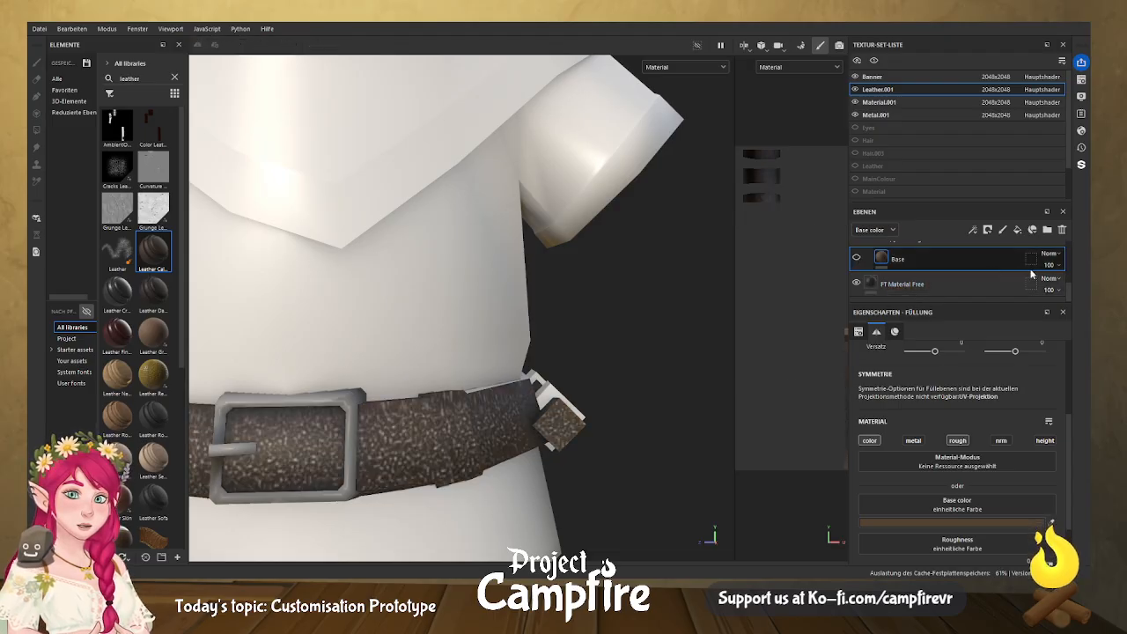
pyautogui.scroll(-2, 876, 284)
pyautogui.click(882, 285)
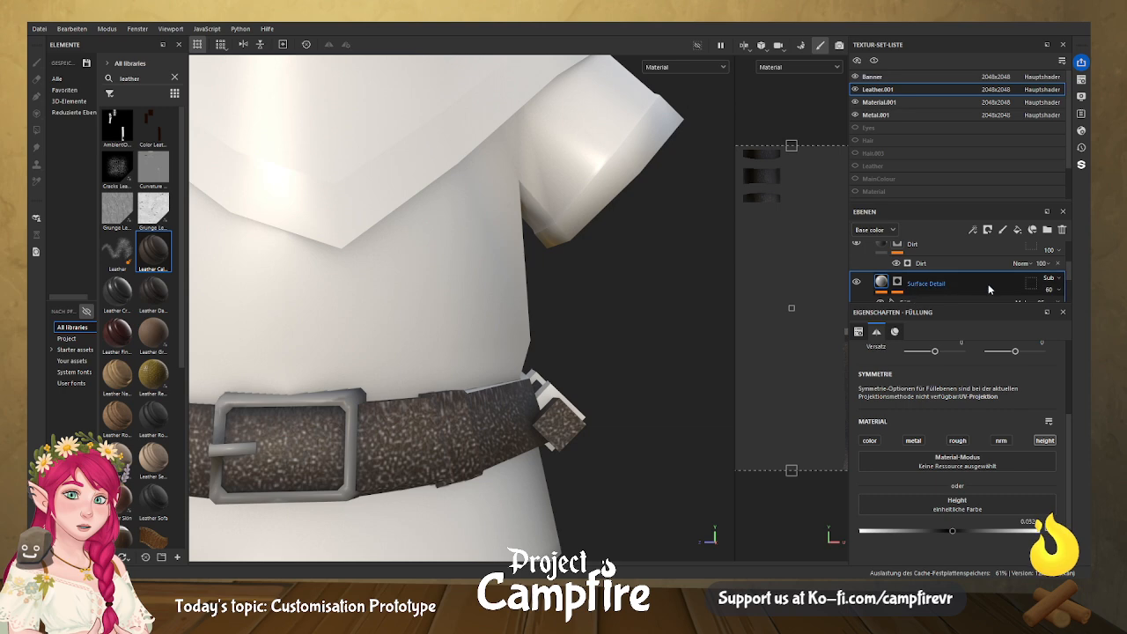
pyautogui.scroll(3, 963, 282)
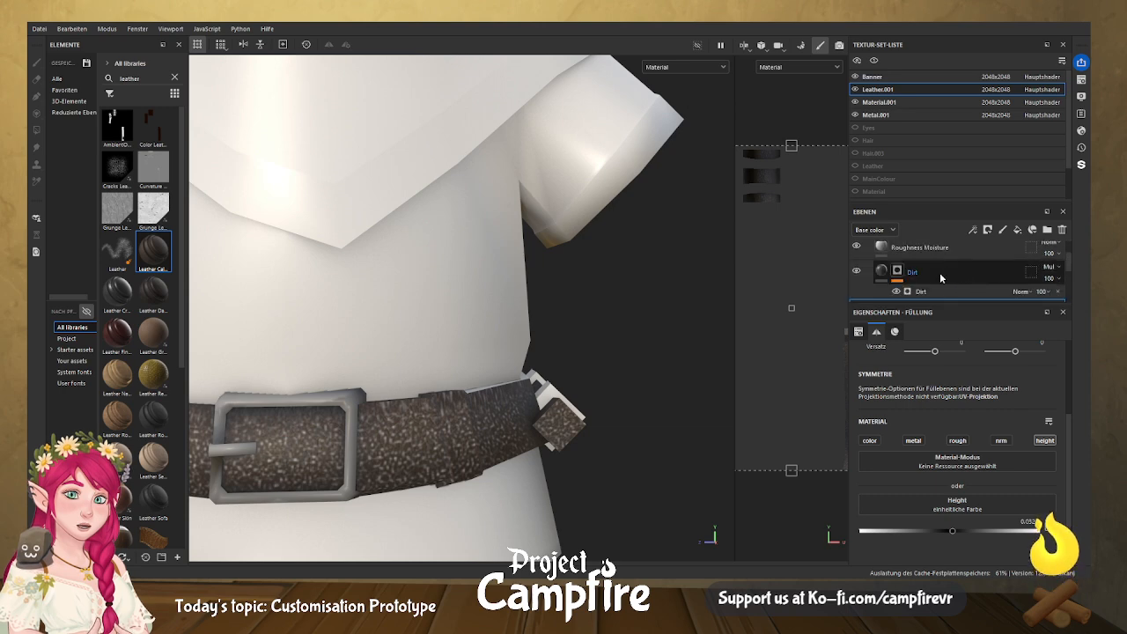
pyautogui.click(882, 250)
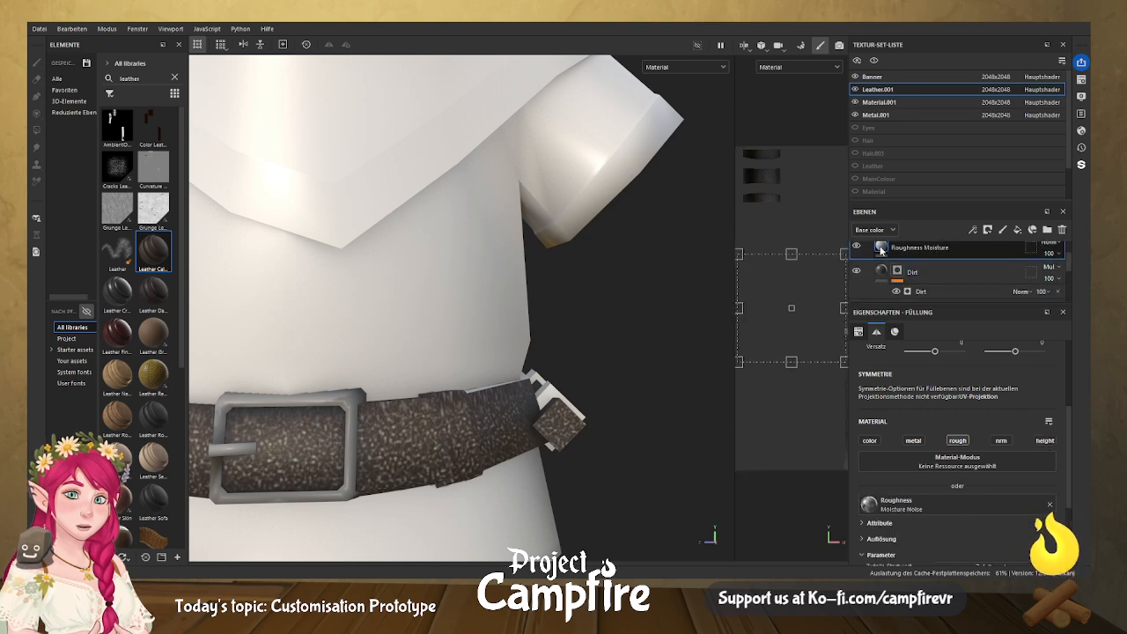
# Compare the belt with the Leather Calf Grain group hidden and shown.
pyautogui.scroll(1, 925, 273)
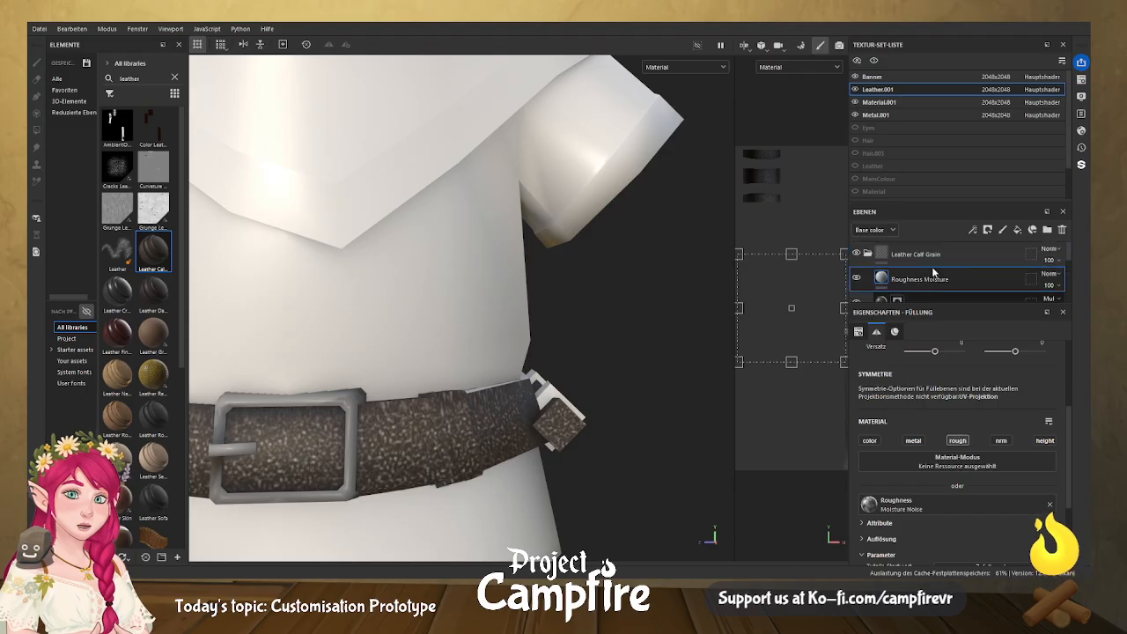
pyautogui.click(856, 253)
pyautogui.click(856, 254)
pyautogui.click(856, 253)
pyautogui.click(856, 254)
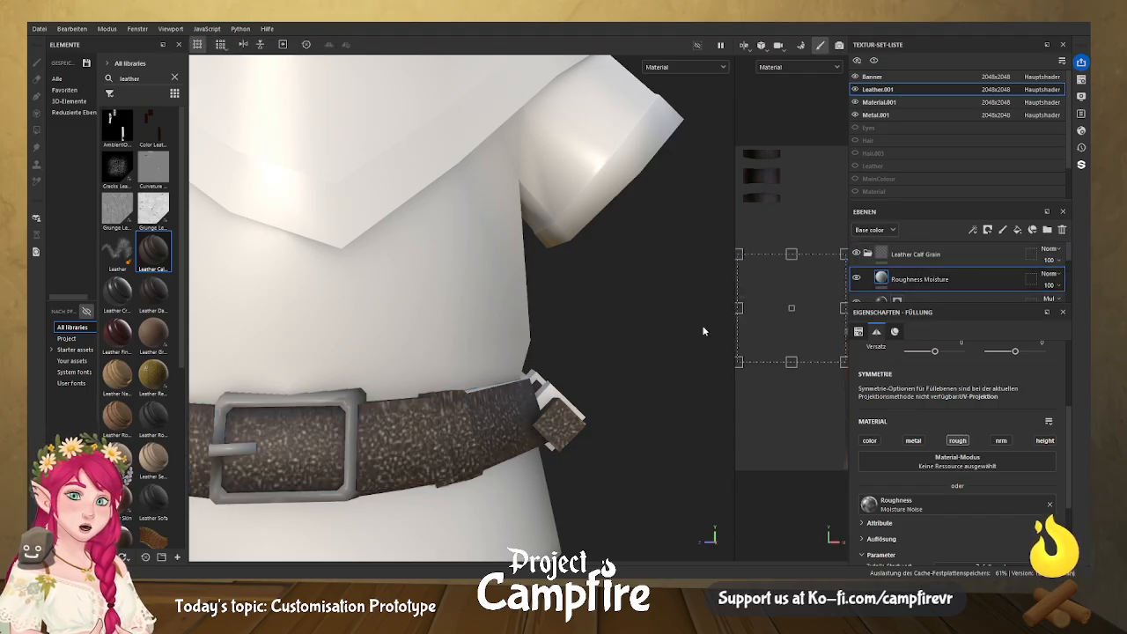
pyautogui.scroll(-1, 922, 296)
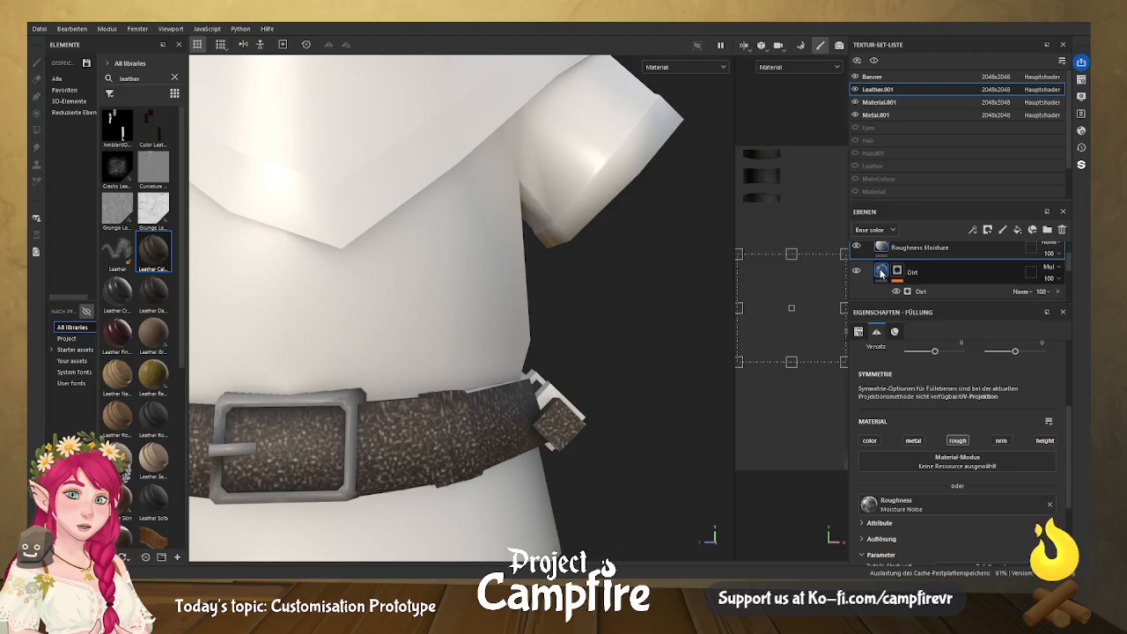
# Hide the Roughness Moisture and Surface Detail layers of the Leather Calf Grain group.
pyautogui.click(856, 247)
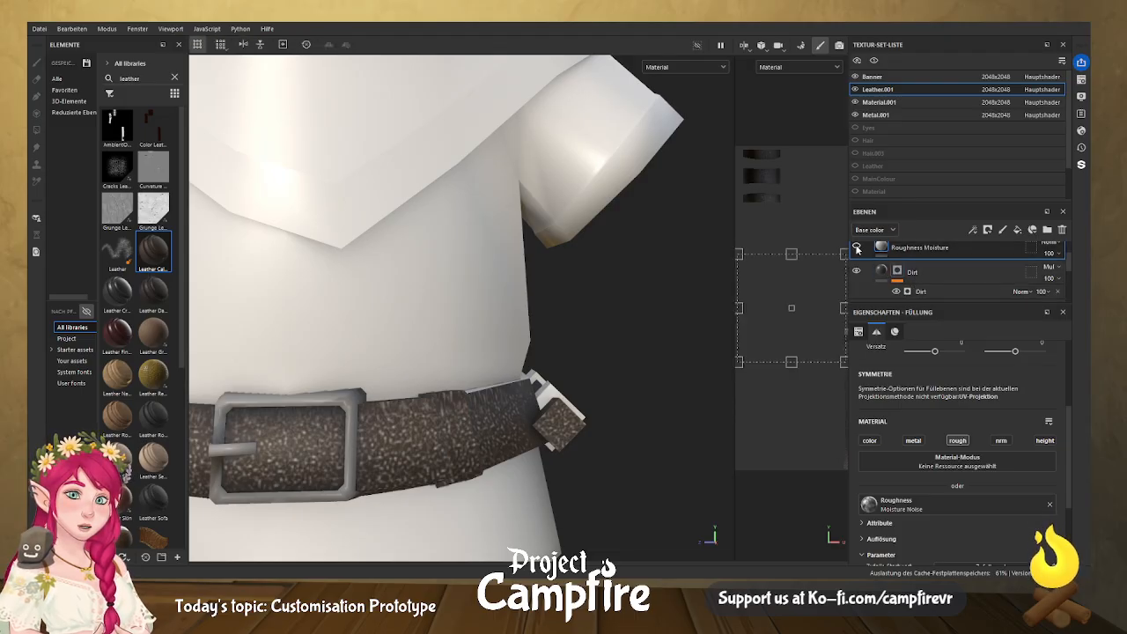
pyautogui.scroll(-1, 867, 260)
pyautogui.click(858, 279)
pyautogui.click(858, 279)
pyautogui.click(858, 279)
pyautogui.scroll(1, 859, 279)
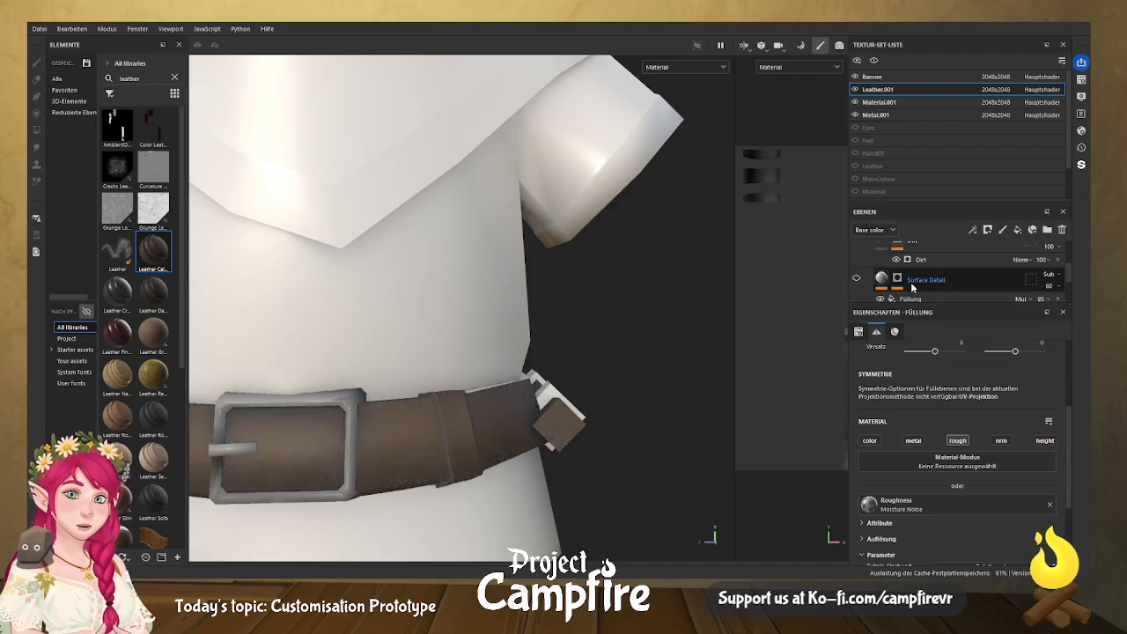
pyautogui.scroll(-3, 981, 271)
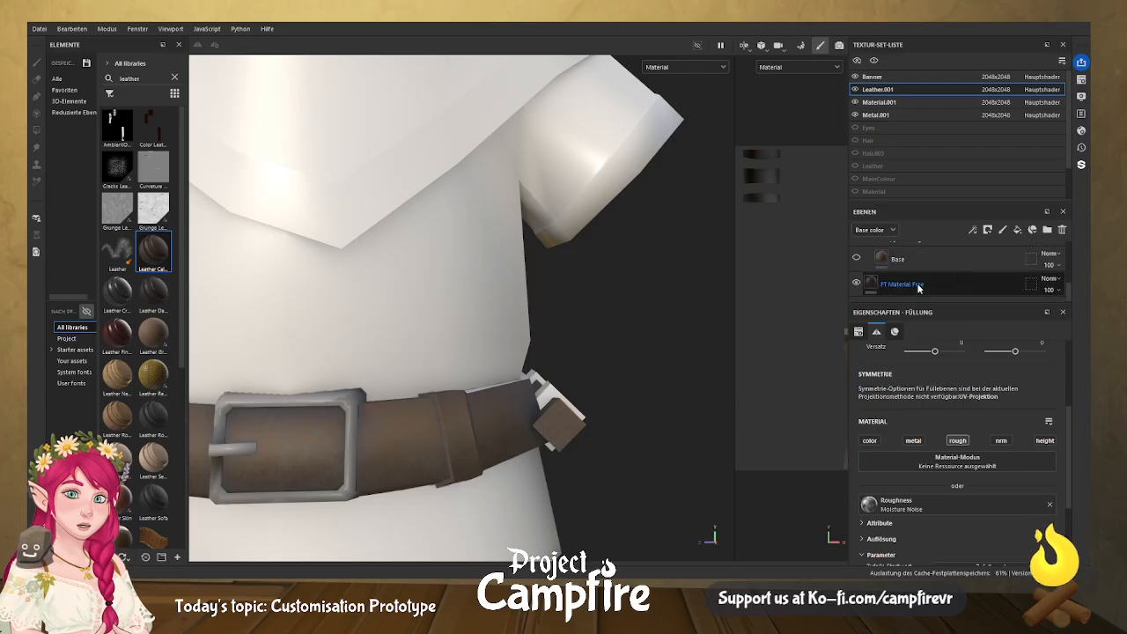
# Enlarge the layer list and compare the belt with the Dirt layer hidden and shown.
pyautogui.moveTo(969, 304); pyautogui.dragTo(964, 447)
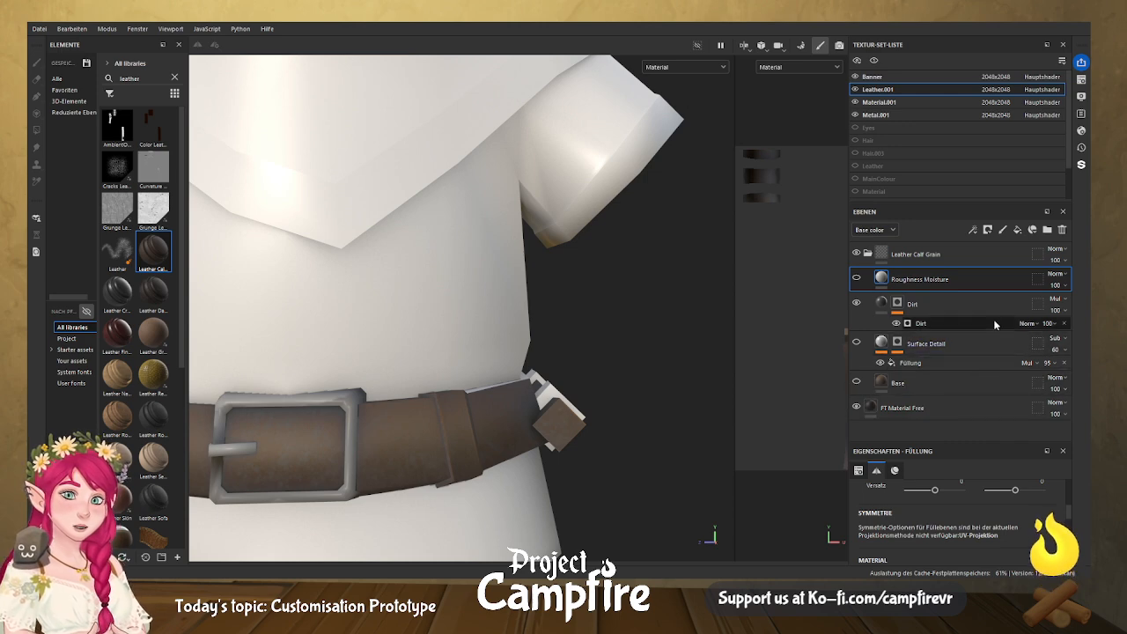
pyautogui.click(859, 303)
pyautogui.click(859, 303)
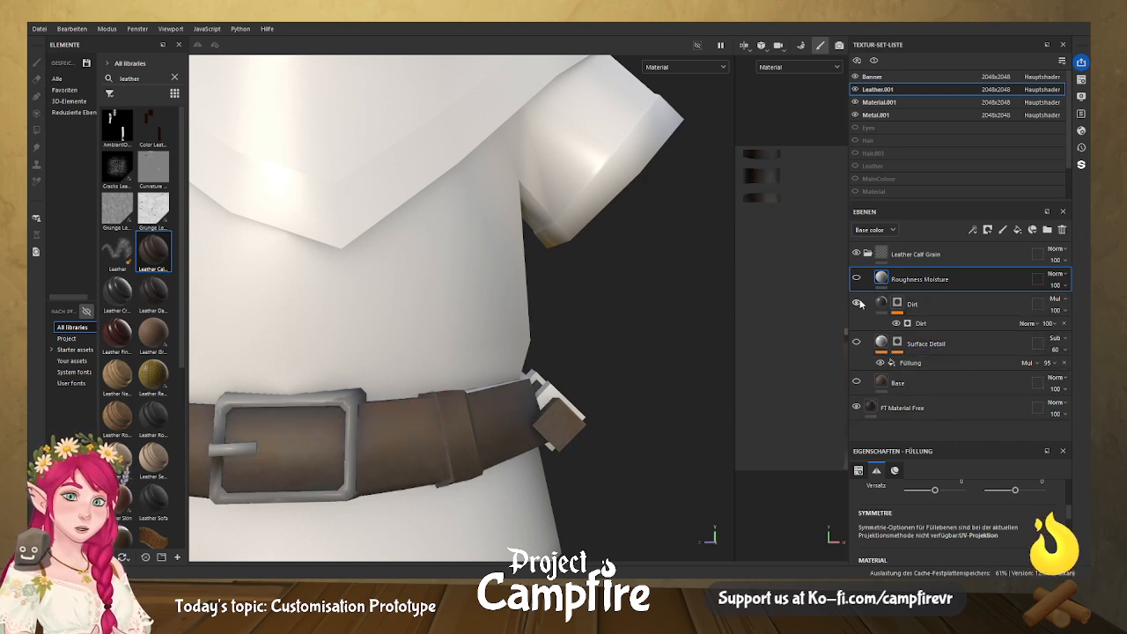
pyautogui.click(859, 303)
pyautogui.click(858, 303)
pyautogui.click(858, 303)
pyautogui.click(859, 303)
# Change the Dirt layer's base color to a very dark brown.
pyautogui.click(881, 304)
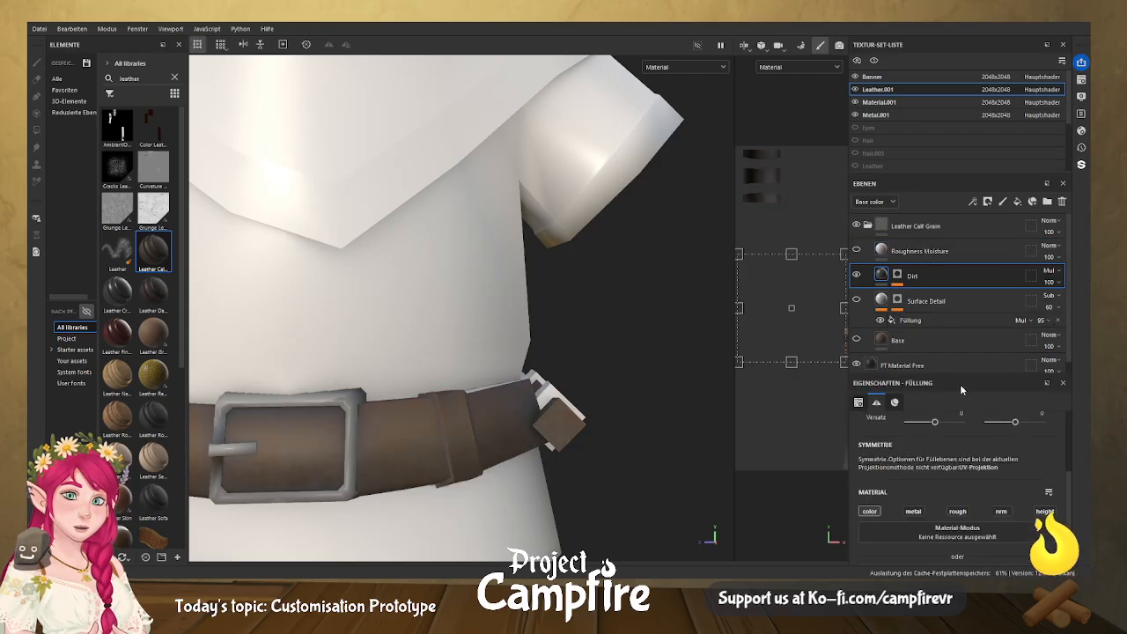
pyautogui.moveTo(966, 375); pyautogui.dragTo(962, 248)
pyautogui.click(870, 388)
pyautogui.click(870, 388)
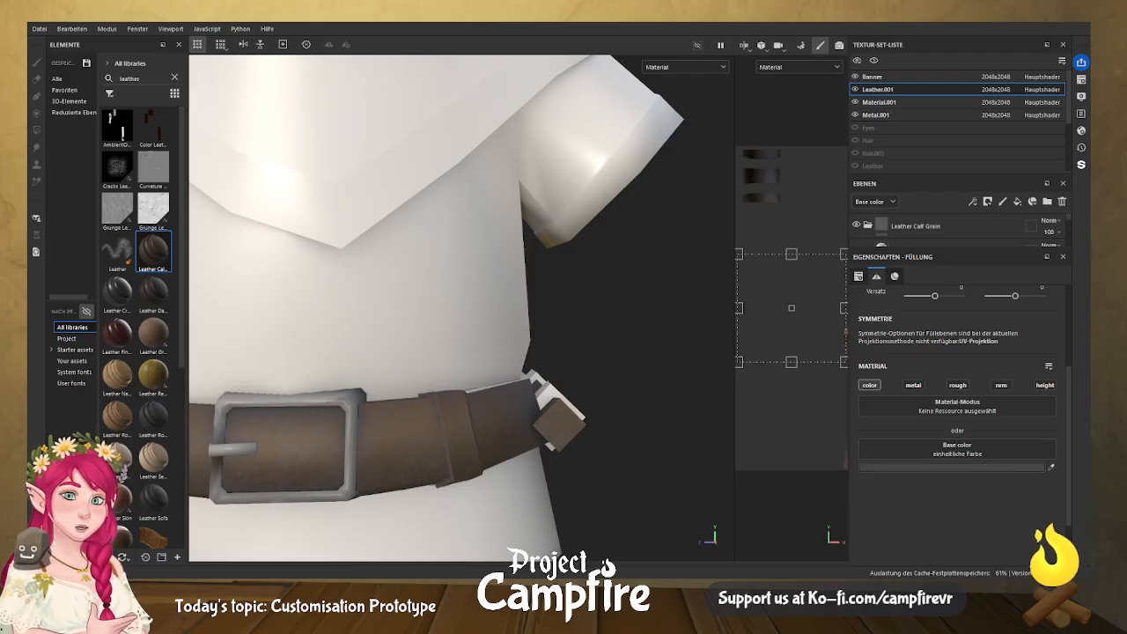
pyautogui.moveTo(1029, 537); pyautogui.dragTo(1046, 544)
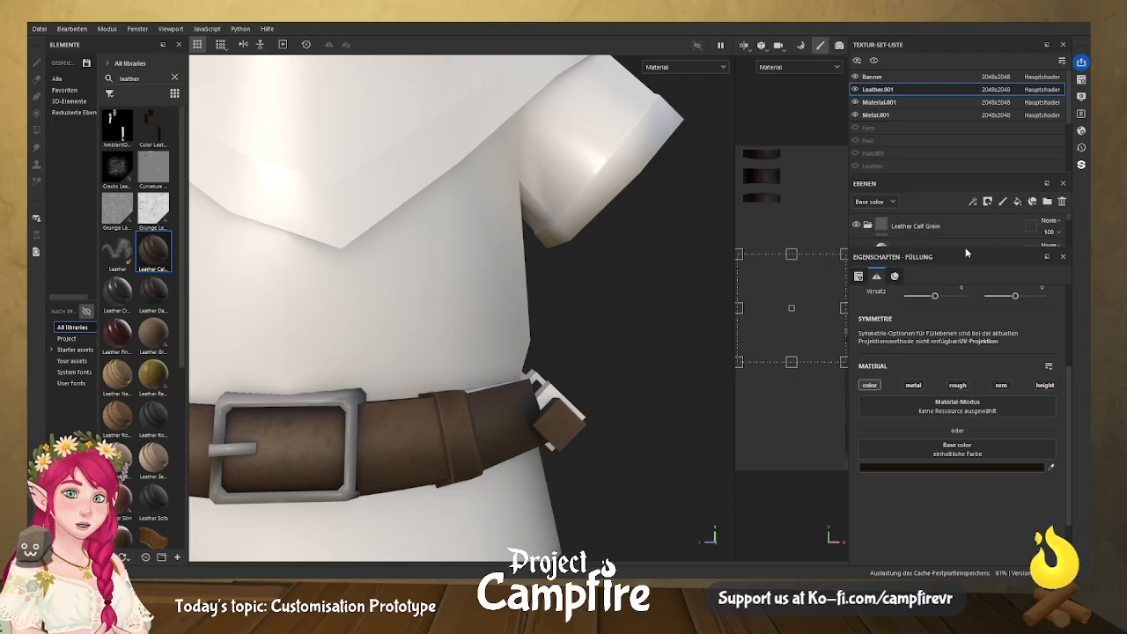
# Delete the Füllung effect from the Surface Detail layer's content and show the layer again.
pyautogui.moveTo(966, 252); pyautogui.dragTo(977, 468)
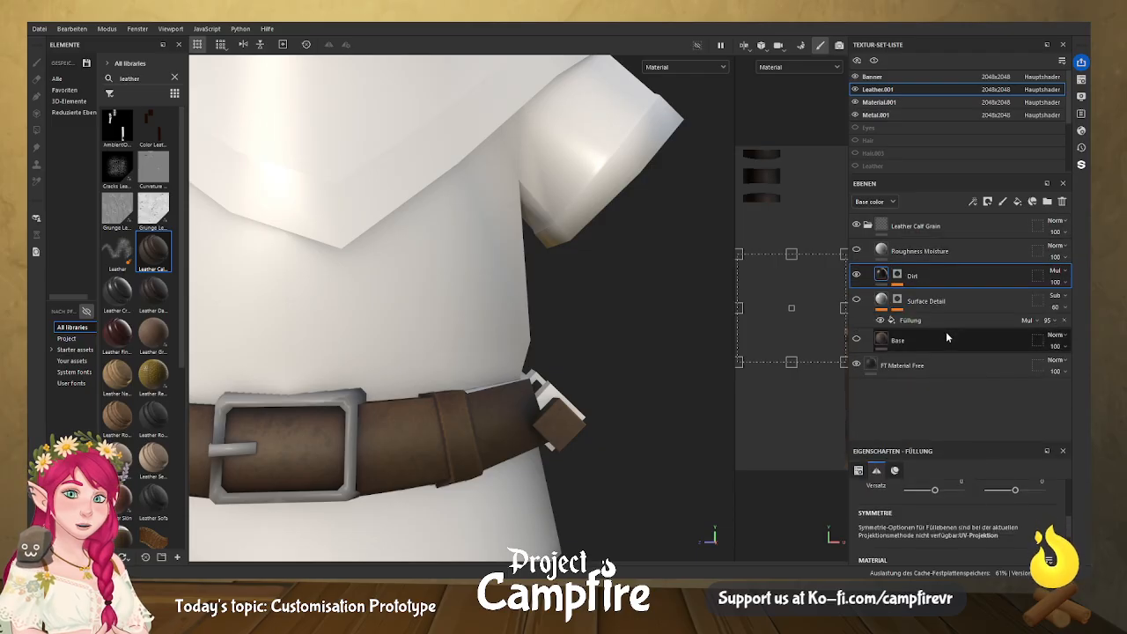
pyautogui.click(857, 301)
pyautogui.click(857, 300)
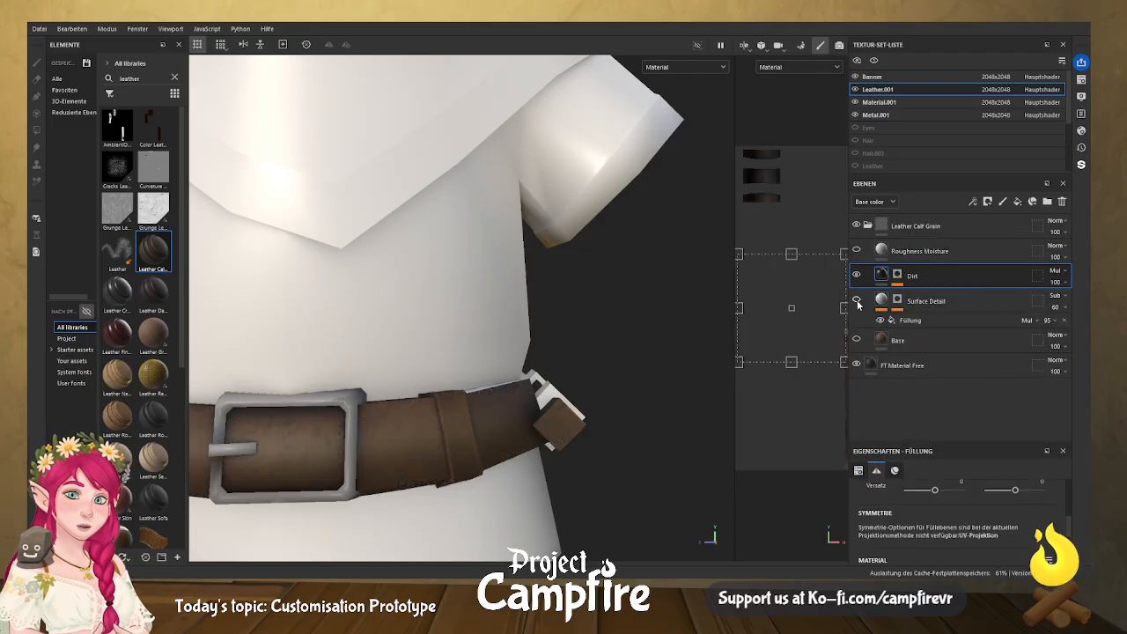
pyautogui.click(881, 302)
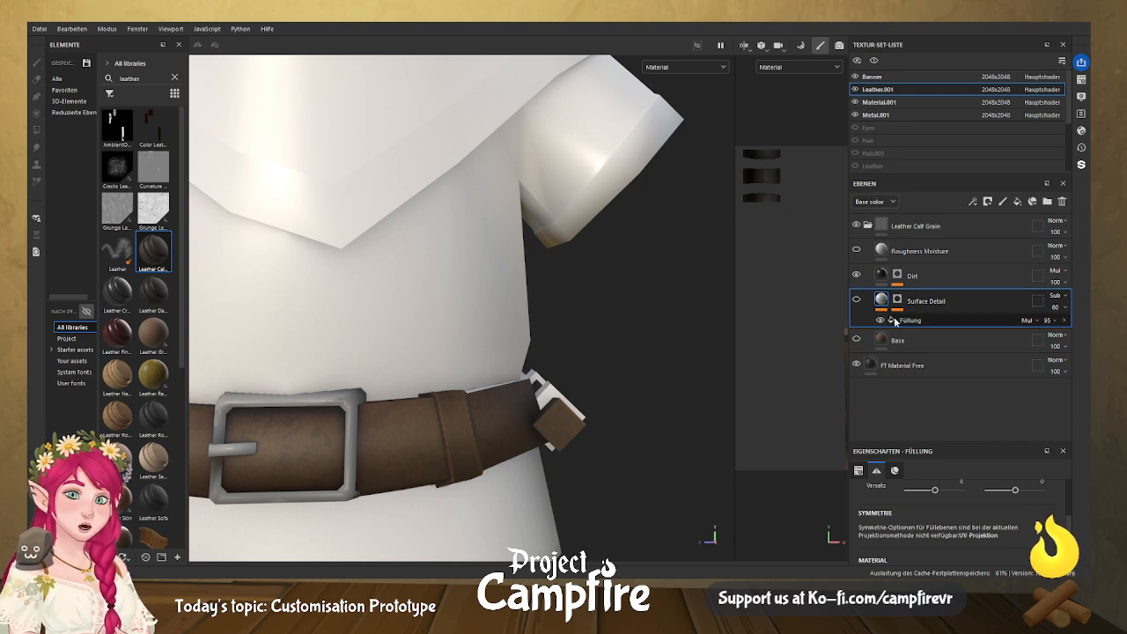
pyautogui.click(893, 319)
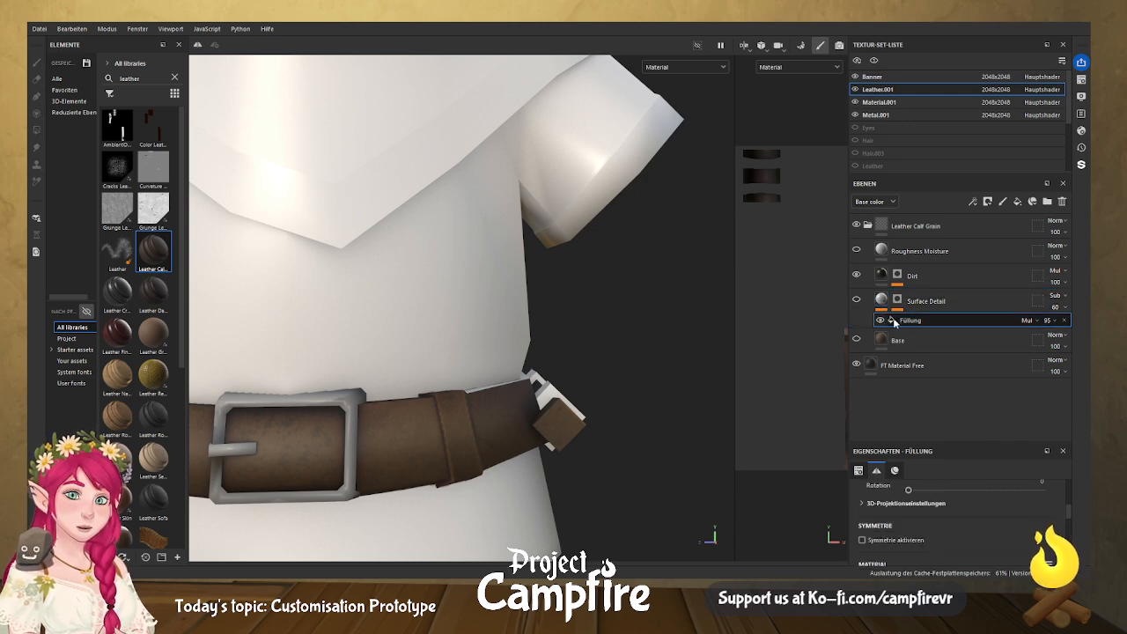
pyautogui.click(1065, 322)
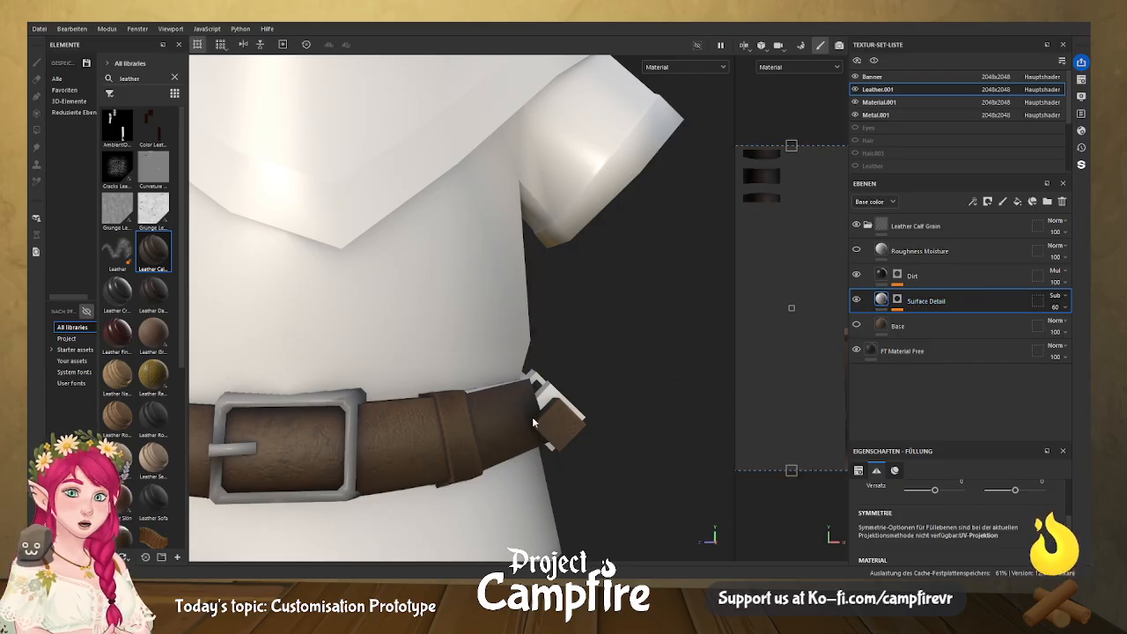
# Set the brush for the Surface Detail mask to size 28.79 and spacing 146.
pyautogui.click(898, 299)
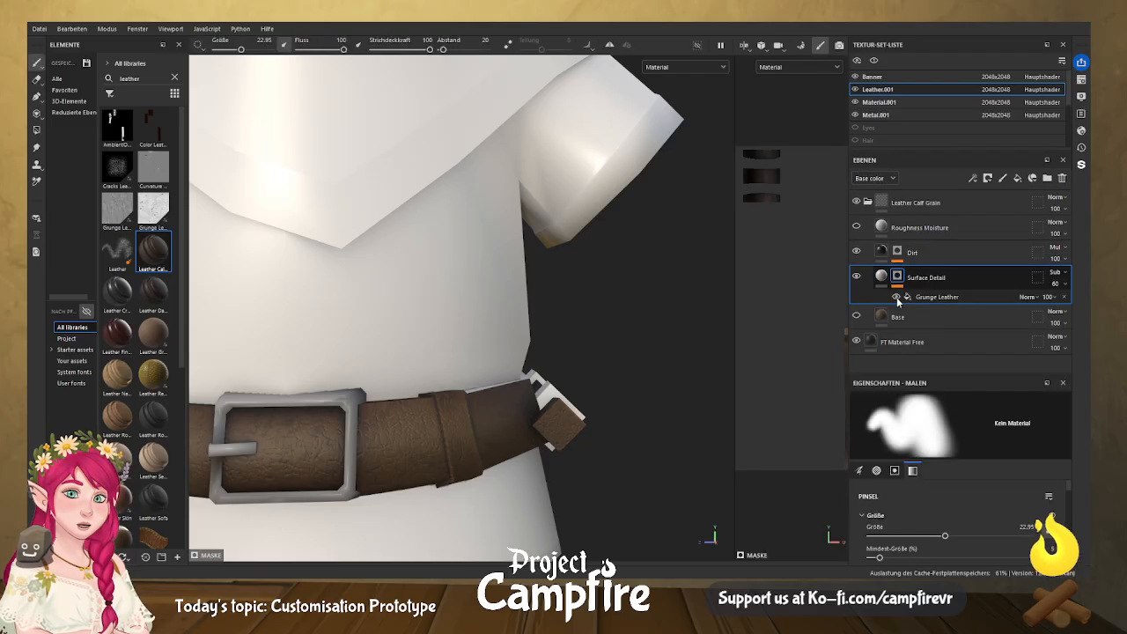
pyautogui.moveTo(954, 537)
pyautogui.mouseDown()
pyautogui.moveTo(999, 536)
pyautogui.moveTo(957, 537)
pyautogui.moveTo(933, 516)
pyautogui.moveTo(965, 518)
pyautogui.moveTo(935, 516)
pyautogui.mouseUp()
pyautogui.scroll(-3, 970, 489)
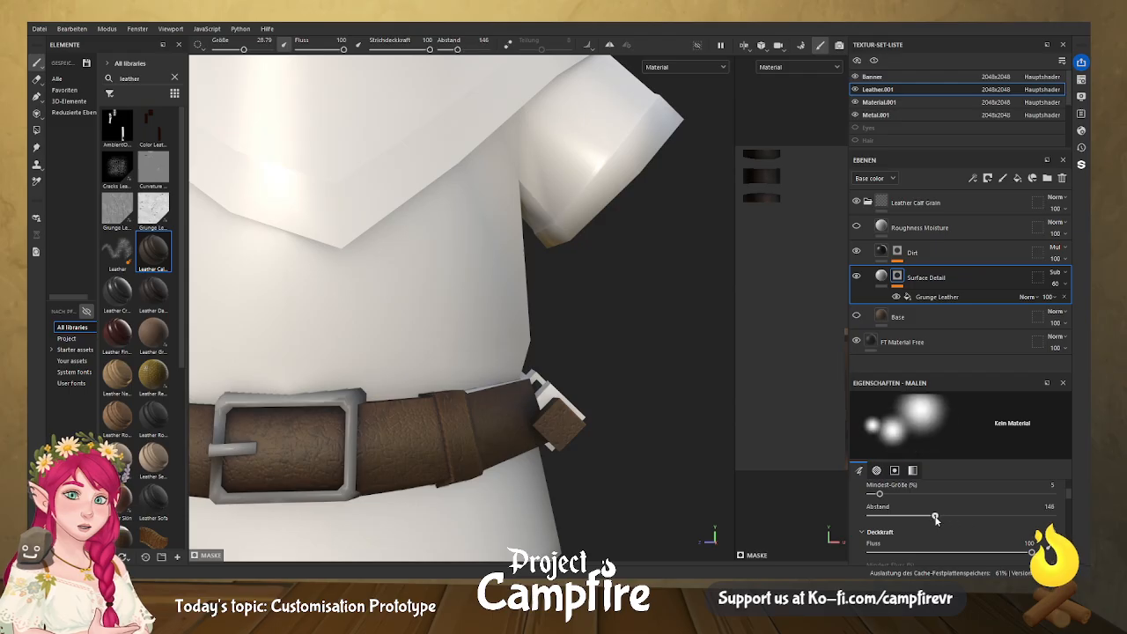
# Set the Grunge Leather fill in the Surface Detail mask to a repeat of 0.65 and a hardness of 0.07.
pyautogui.click(930, 296)
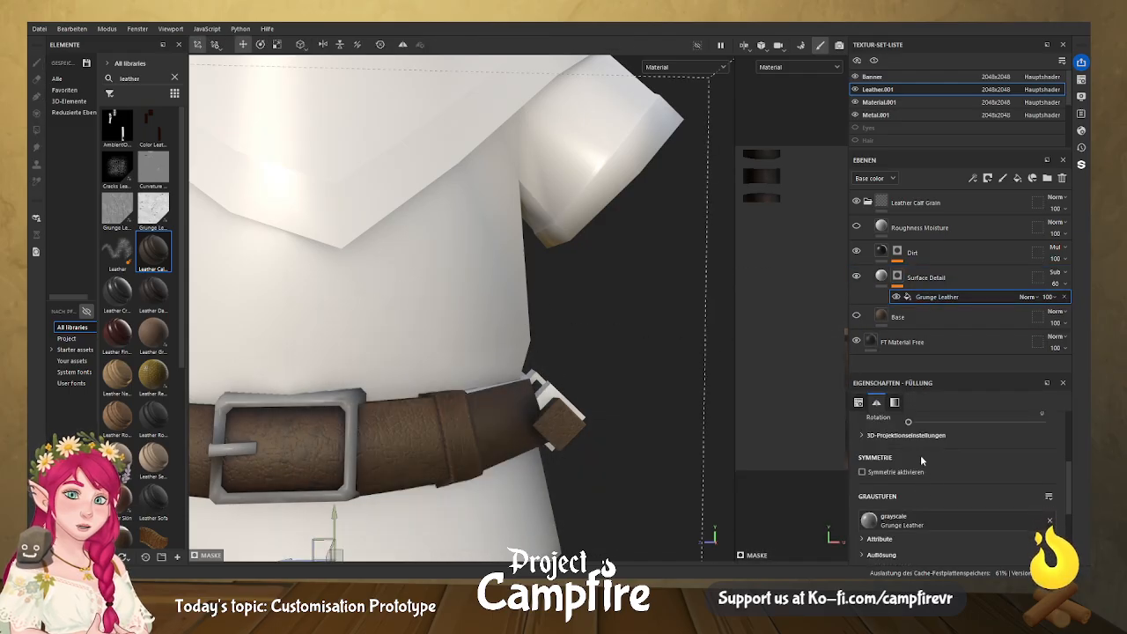
pyautogui.scroll(3, 934, 475)
pyautogui.moveTo(978, 497); pyautogui.dragTo(977, 499)
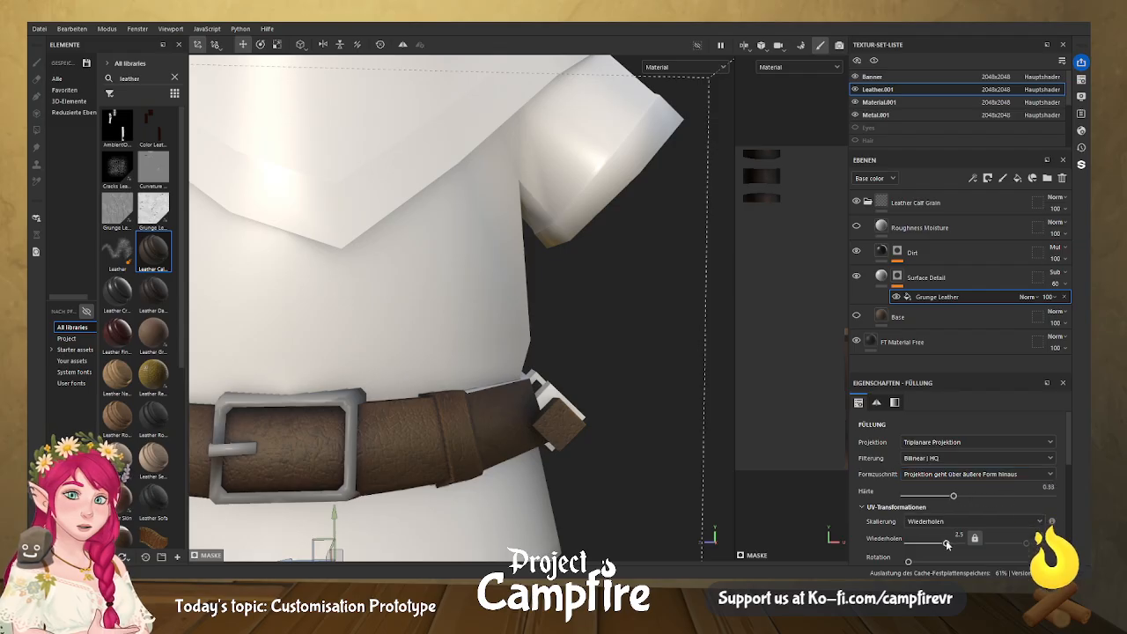
pyautogui.moveTo(964, 542); pyautogui.dragTo(942, 541)
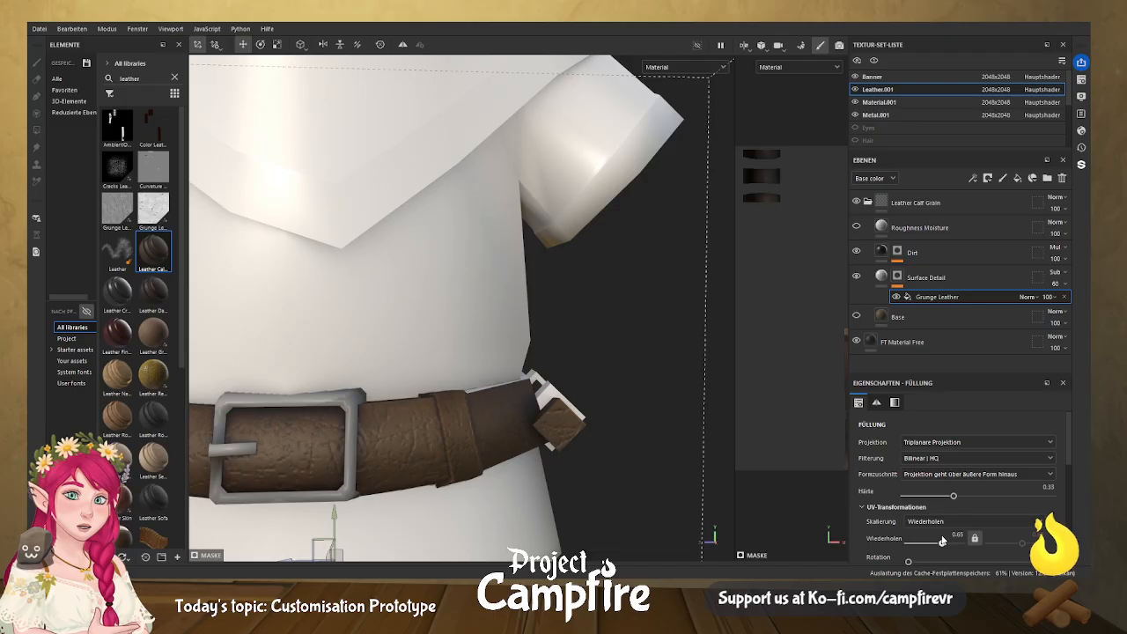
pyautogui.moveTo(953, 497); pyautogui.dragTo(916, 498)
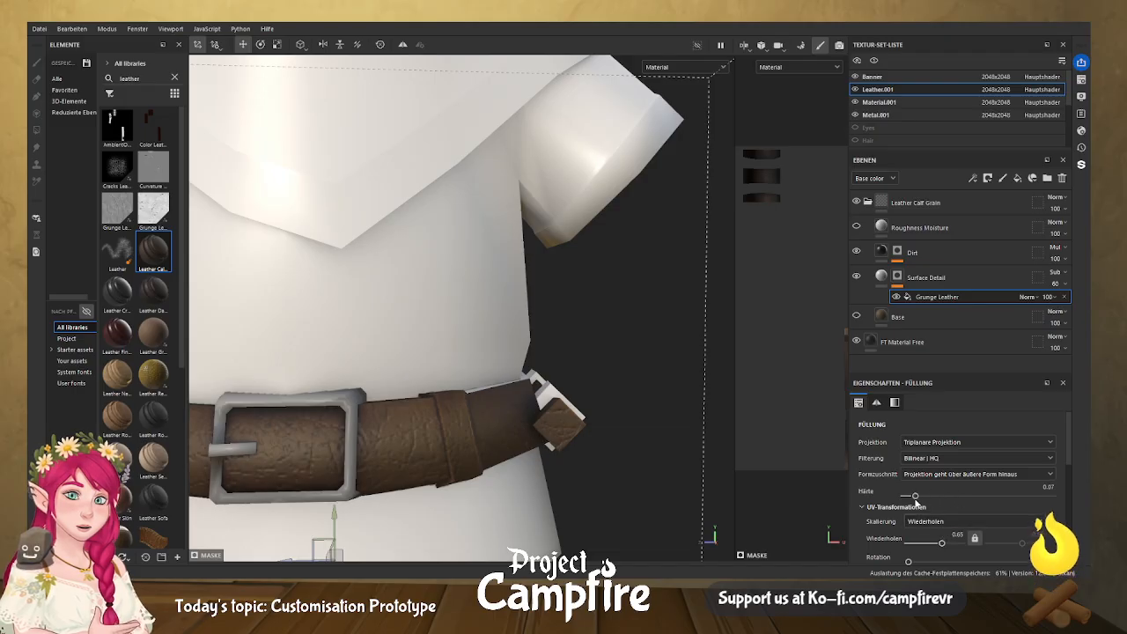
# Set the opacity of the Grunge Leather fill in the Surface Detail mask to 39.
pyautogui.scroll(-3, 933, 549)
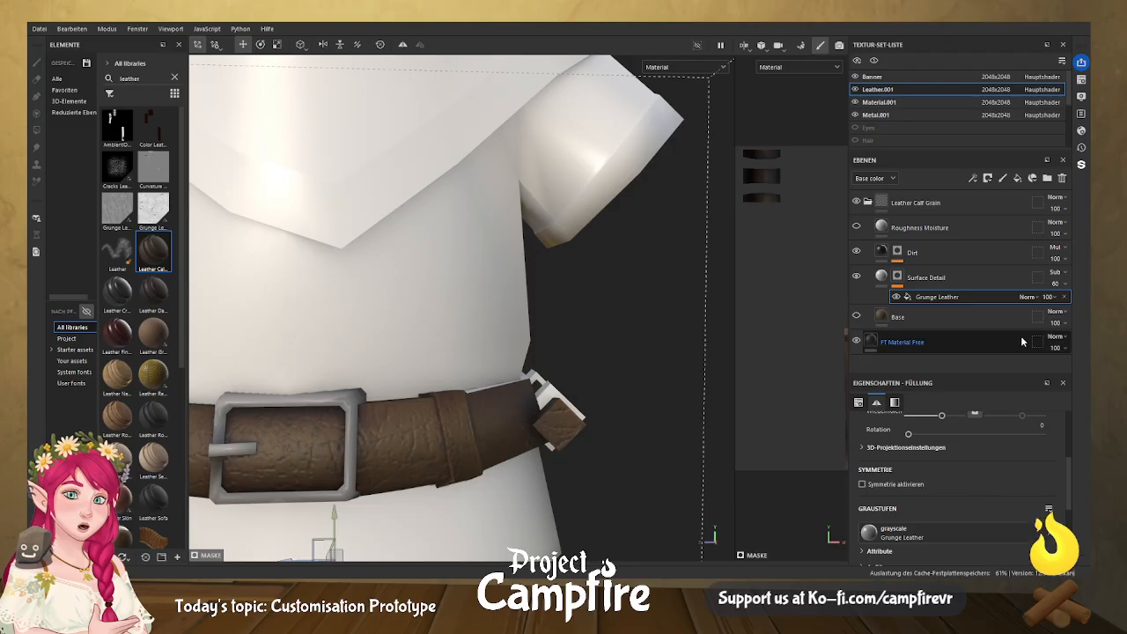
pyautogui.write('36')
pyautogui.press('Return')
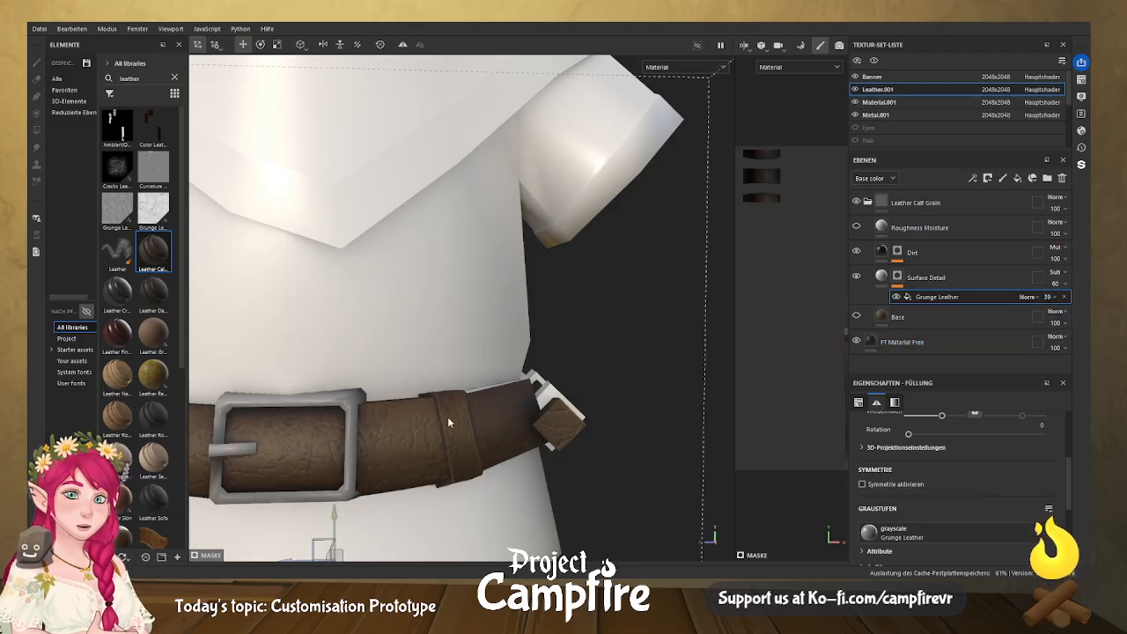
pyautogui.scroll(-1, 353, 431)
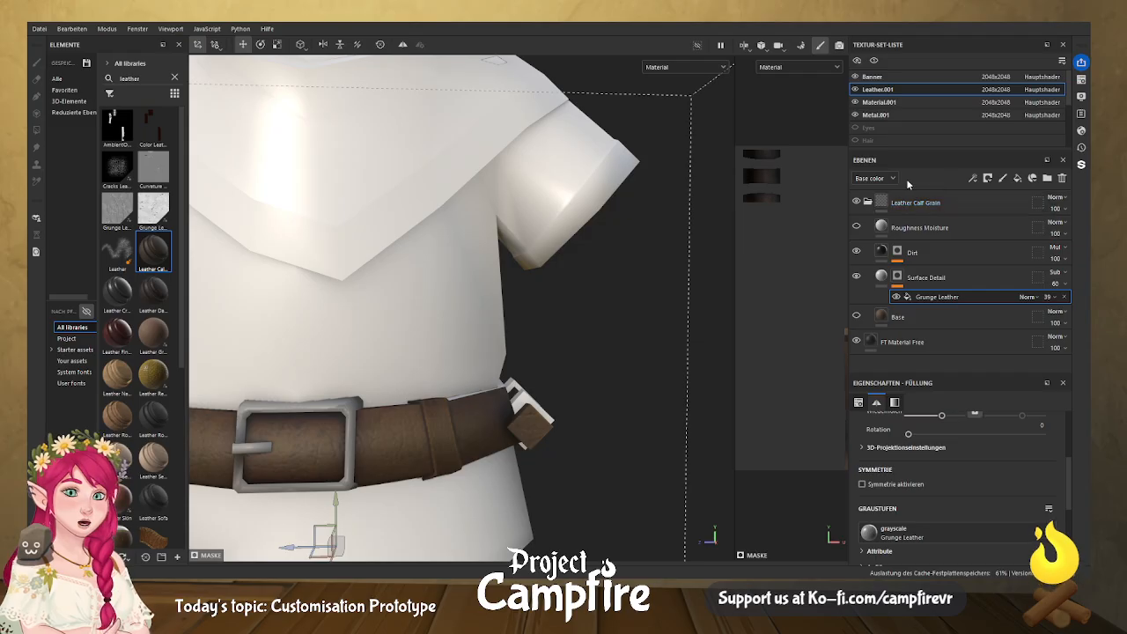
# Search all libraries for "free" and apply FT Material Free to the belt buckle in the Metal.001 texture set.
pyautogui.click(876, 115)
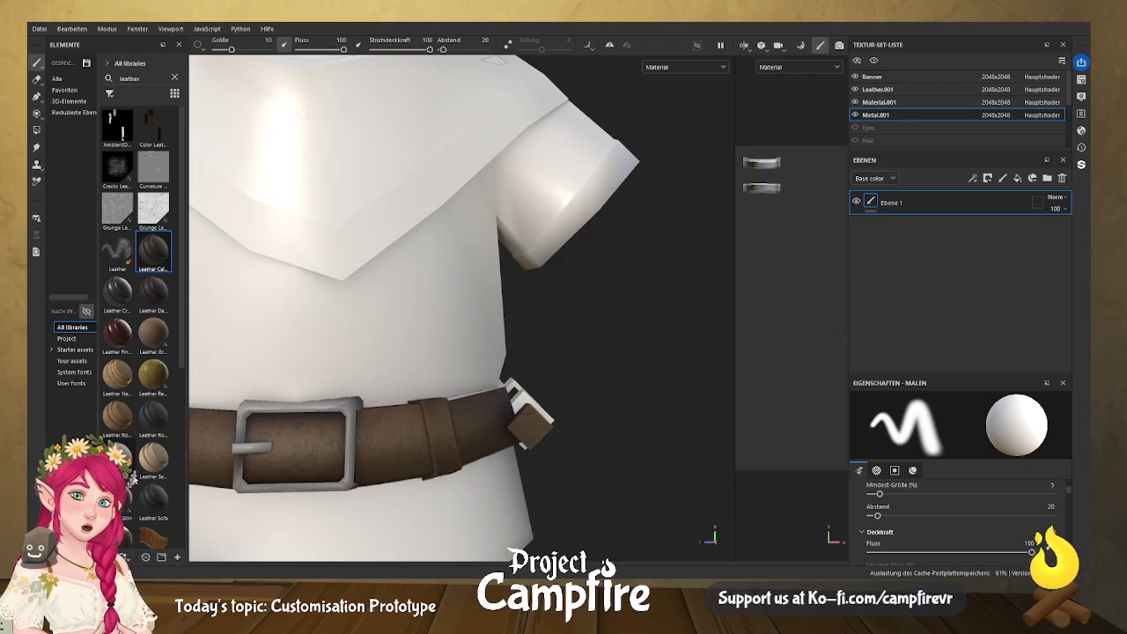
pyautogui.scroll(-5, 137, 264)
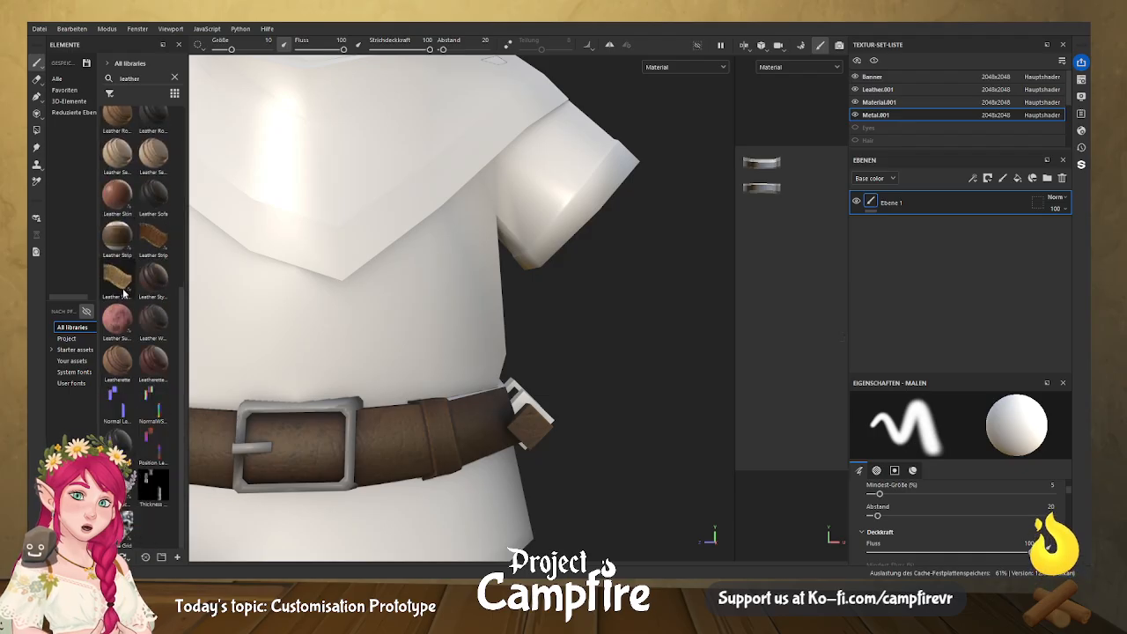
pyautogui.click(176, 79)
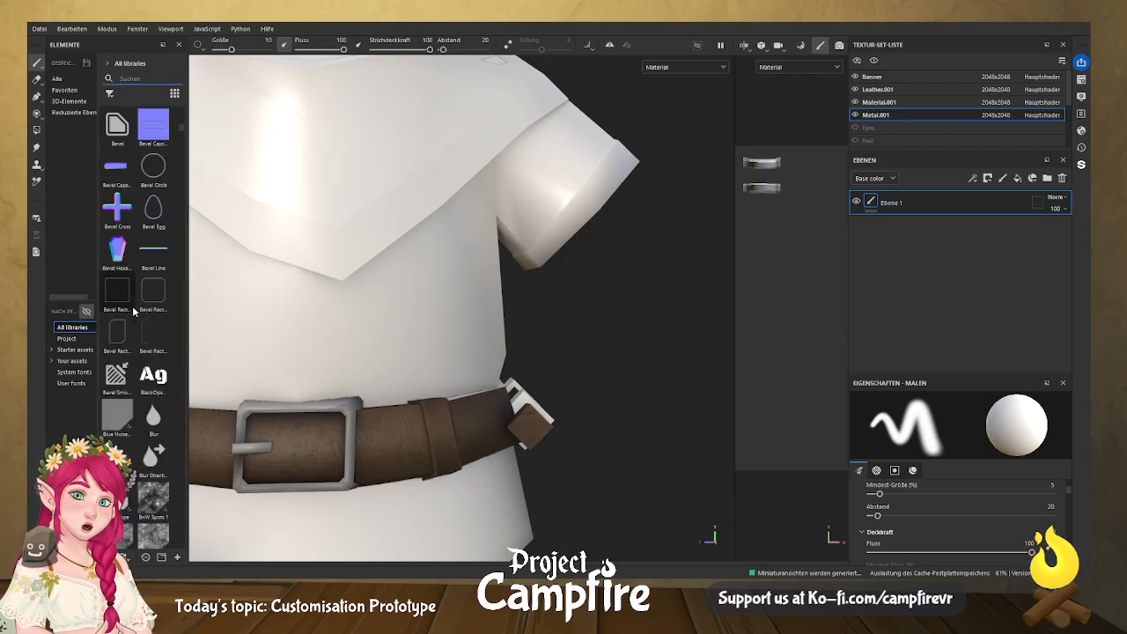
pyautogui.scroll(-5, 132, 305)
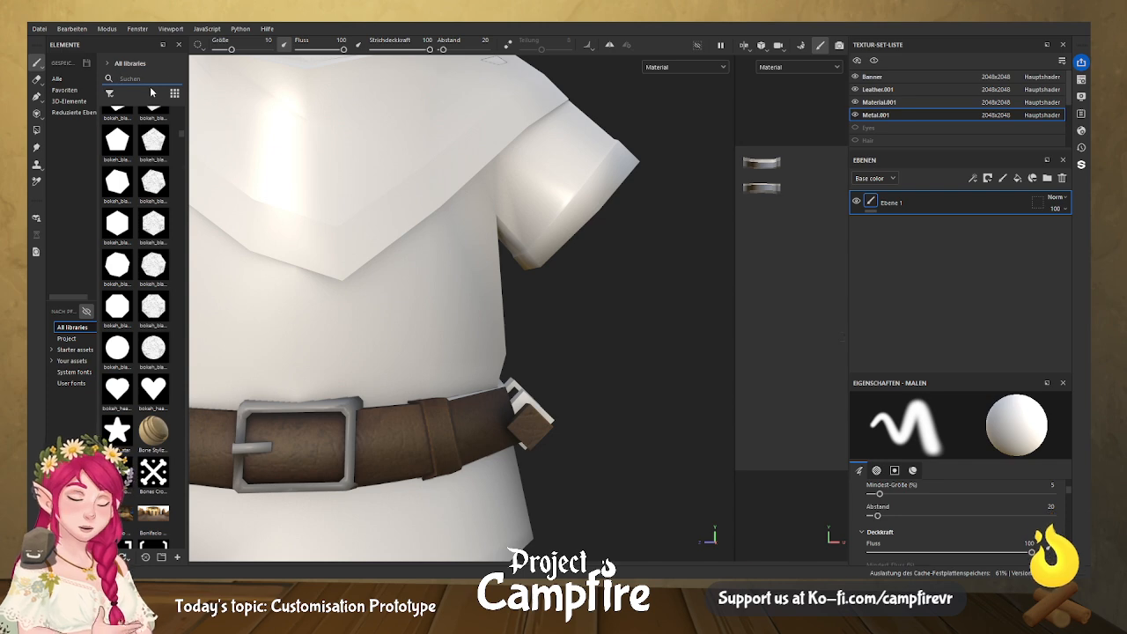
pyautogui.write('free')
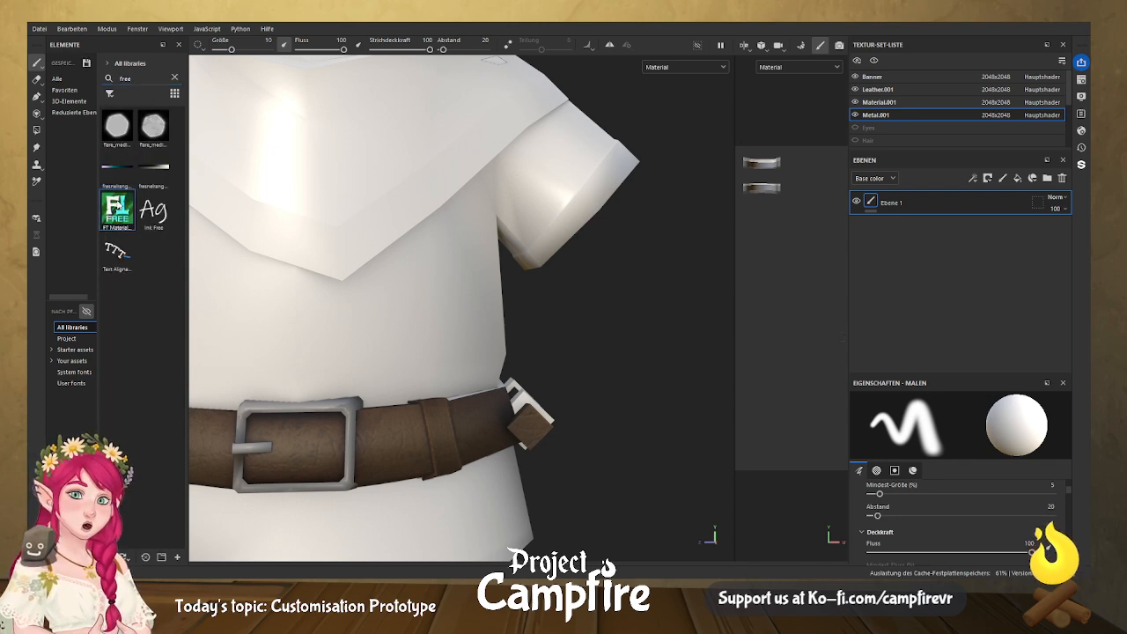
pyautogui.moveTo(118, 208); pyautogui.dragTo(347, 412)
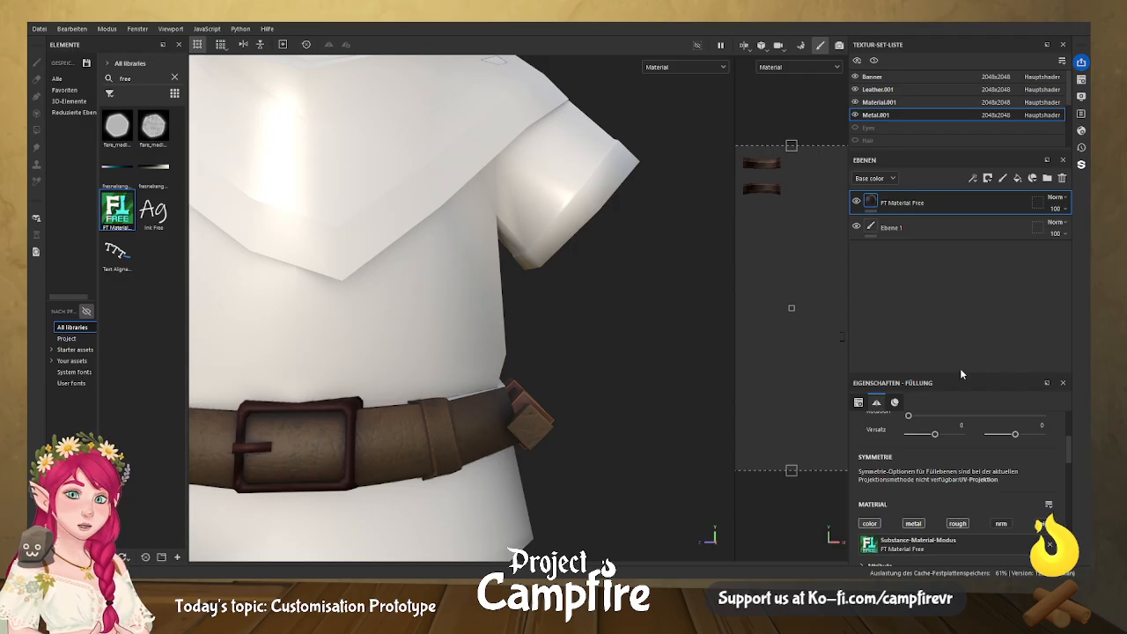
# Enlarge the fill properties area and delete the Ebene 1 layer from the Metal.001 texture set.
pyautogui.moveTo(962, 375); pyautogui.dragTo(954, 311)
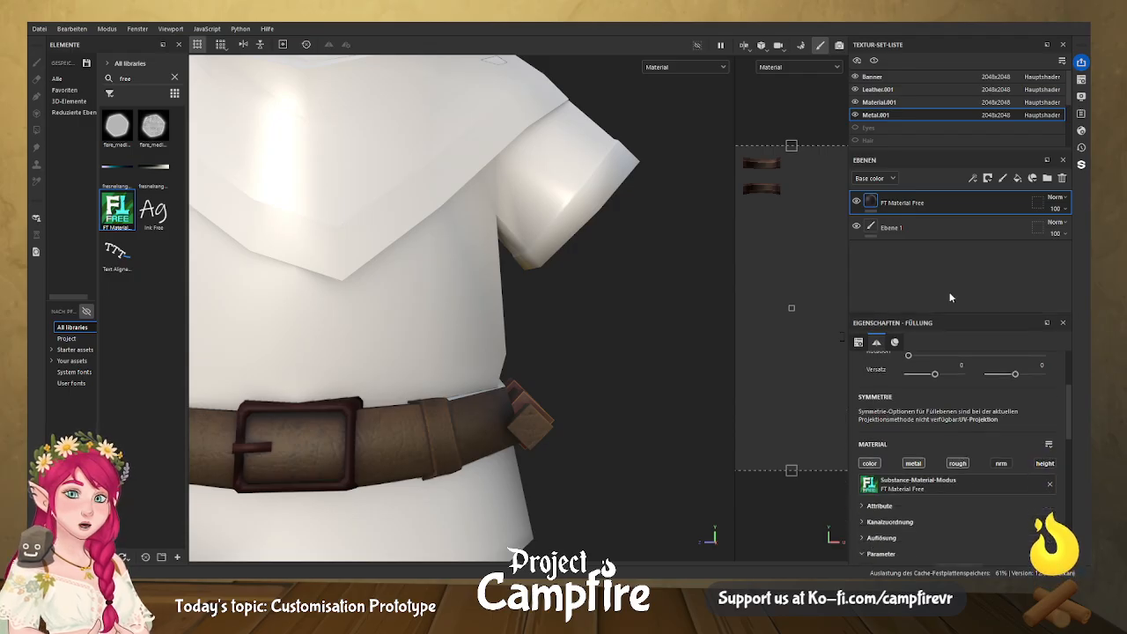
pyautogui.click(996, 229)
pyautogui.press('Delete')
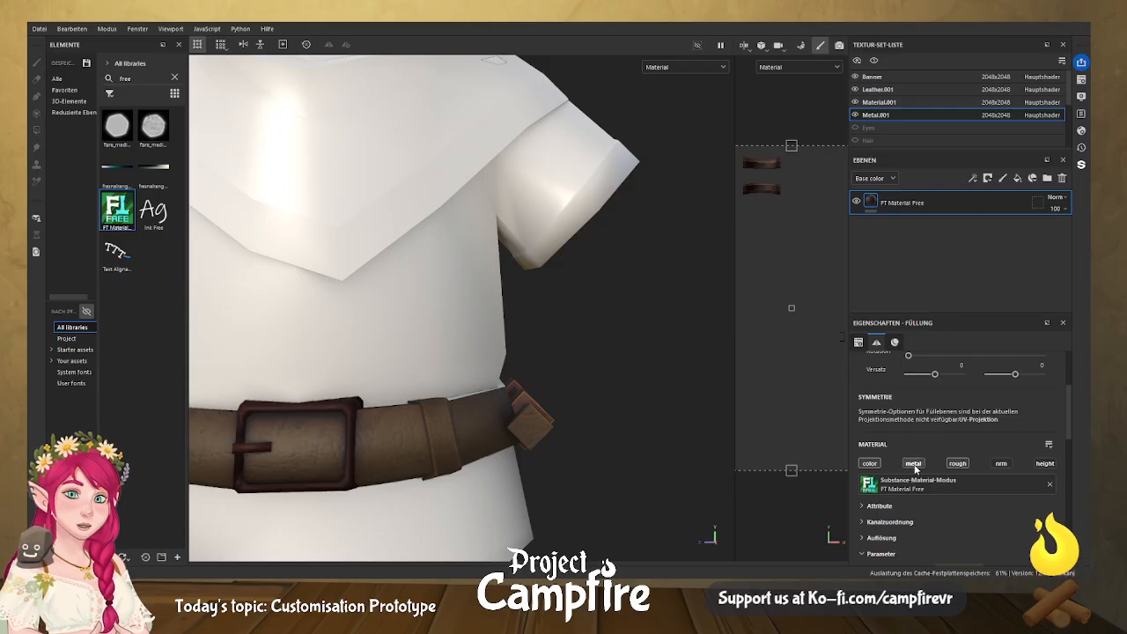
# Review the FT Material Free parameters and disable the metal channel of the fill.
pyautogui.scroll(-10, 933, 480)
pyautogui.scroll(2, 948, 475)
pyautogui.scroll(1, 946, 464)
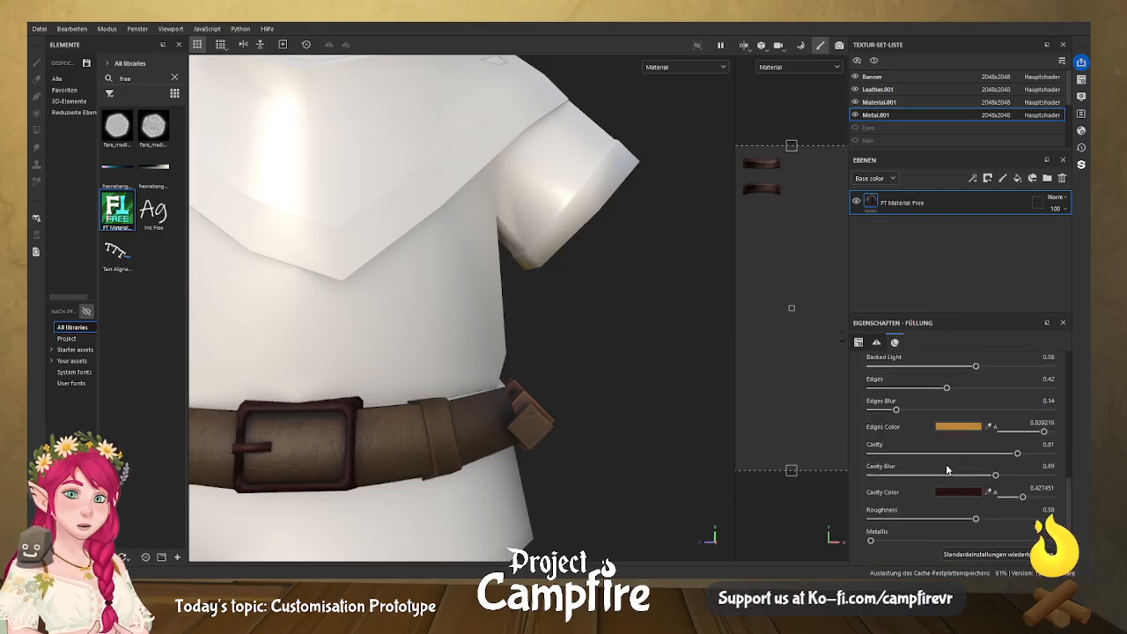
pyautogui.scroll(1, 925, 449)
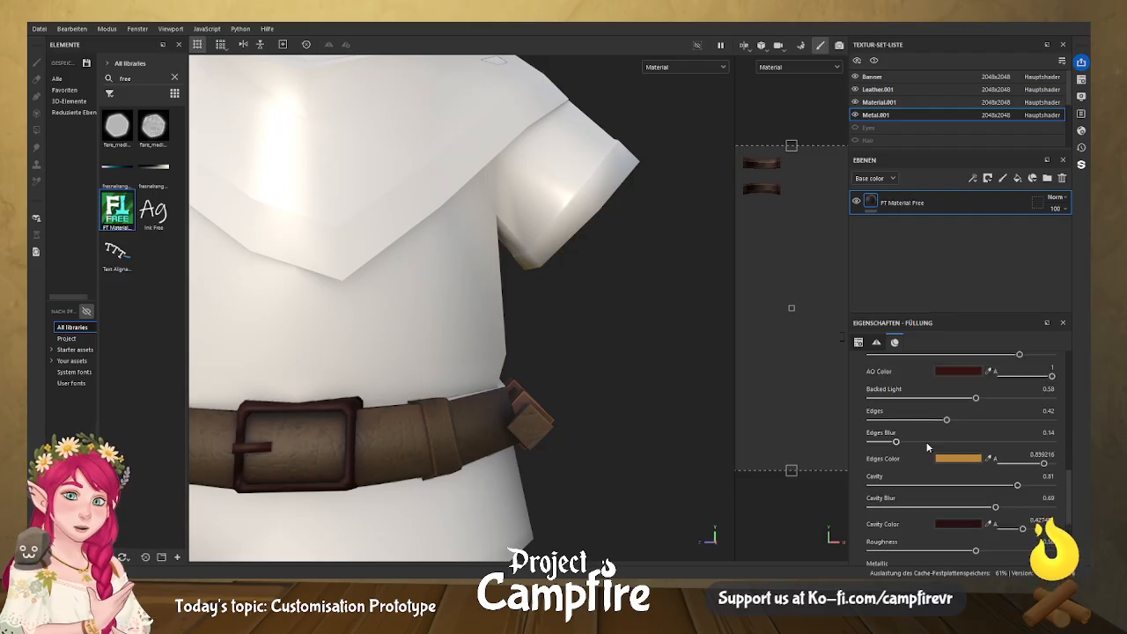
pyautogui.scroll(1, 922, 449)
pyautogui.scroll(3, 921, 449)
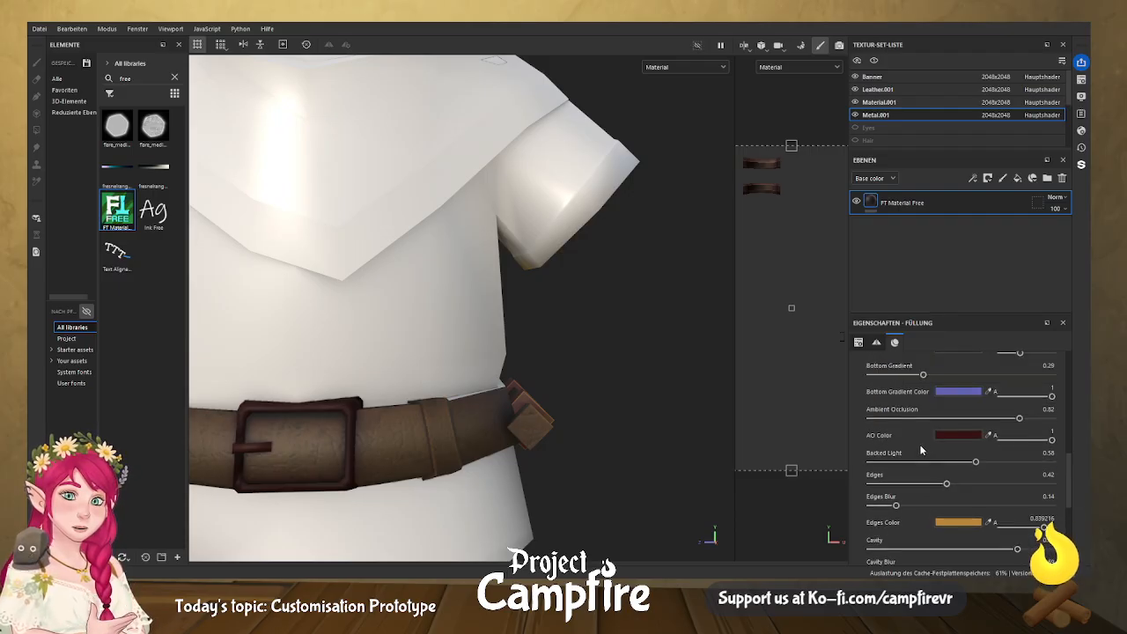
pyautogui.scroll(2, 916, 451)
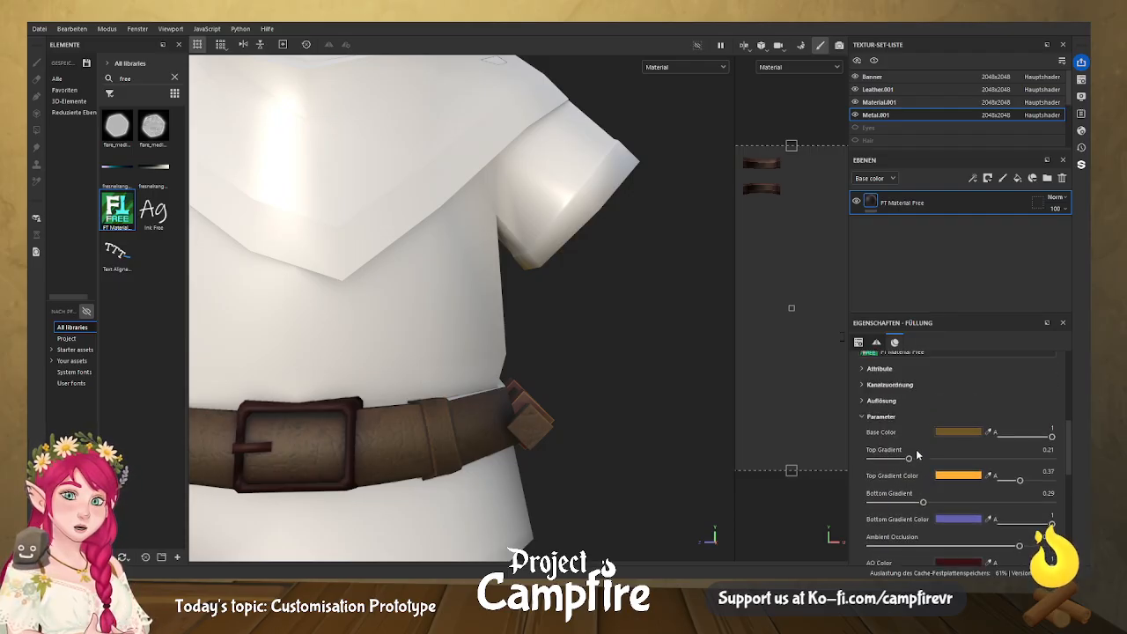
pyautogui.scroll(1, 915, 451)
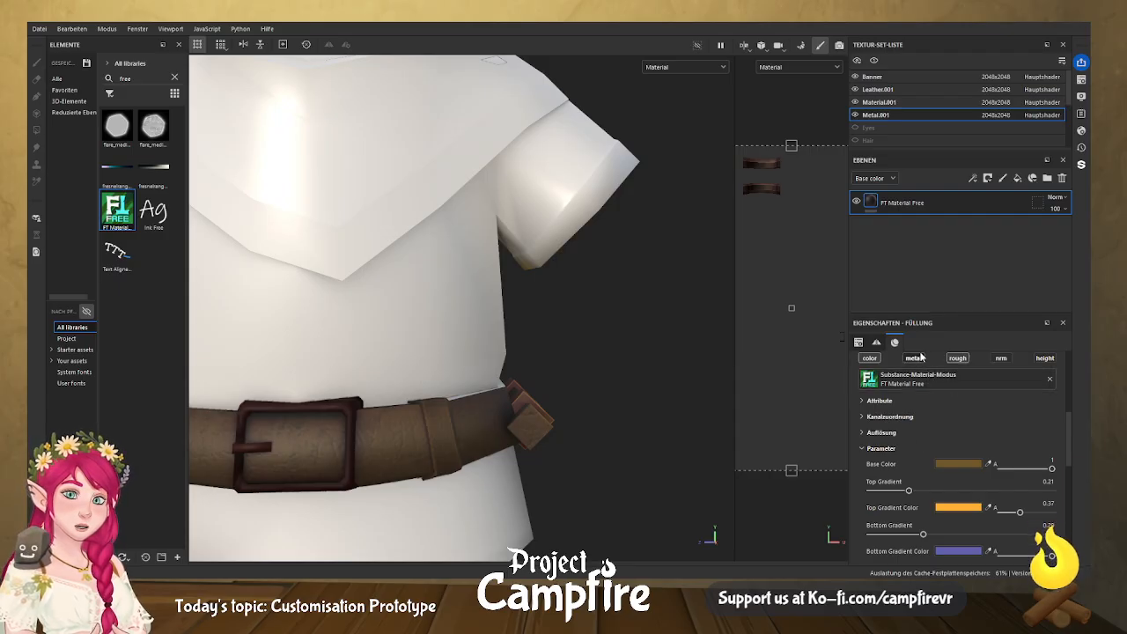
pyautogui.scroll(-1, 943, 396)
pyautogui.scroll(3, 943, 396)
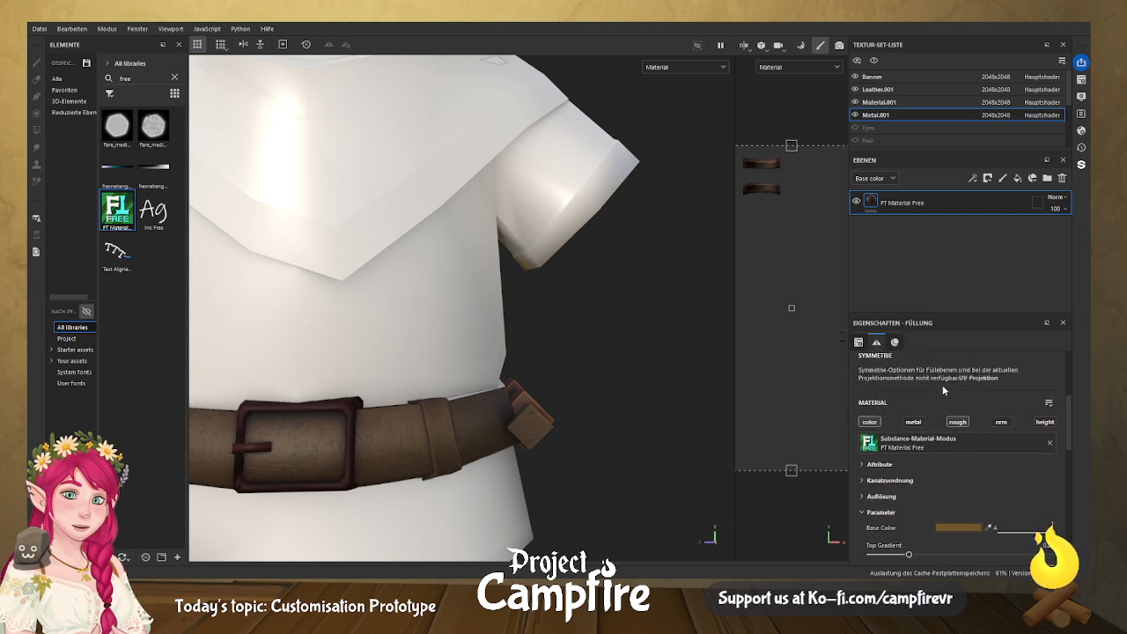
# Recolor FT Material Free with a grey base, white top gradient, light grey bottom gradient and edges, and dark grey AO and cavity colors.
pyautogui.click(961, 527)
pyautogui.moveTo(1044, 491); pyautogui.dragTo(960, 499)
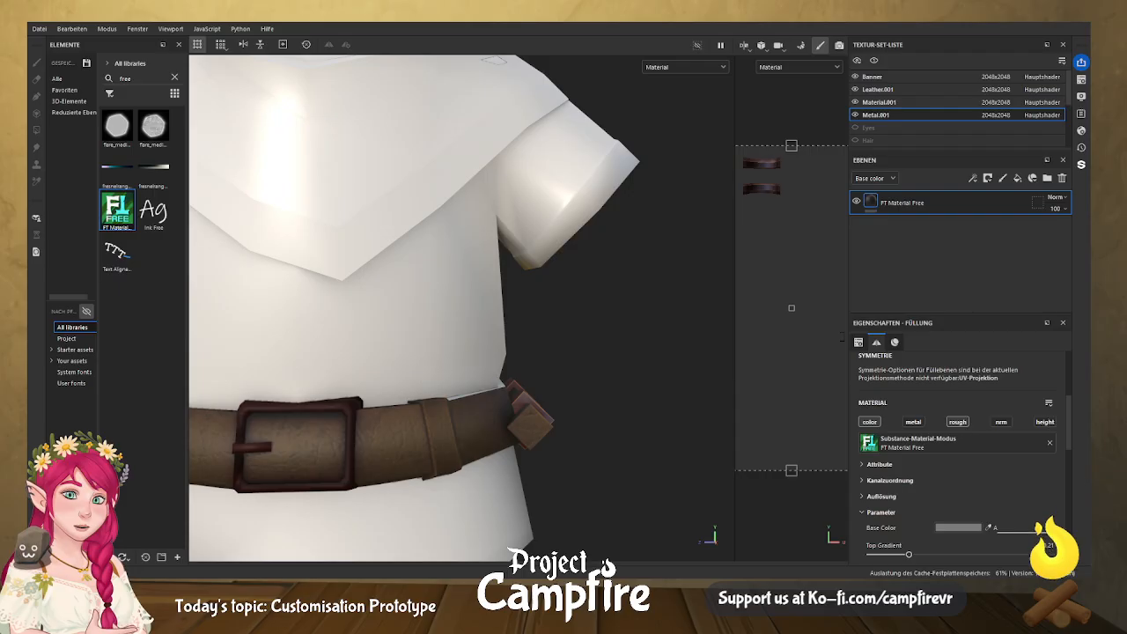
pyautogui.scroll(-2, 943, 480)
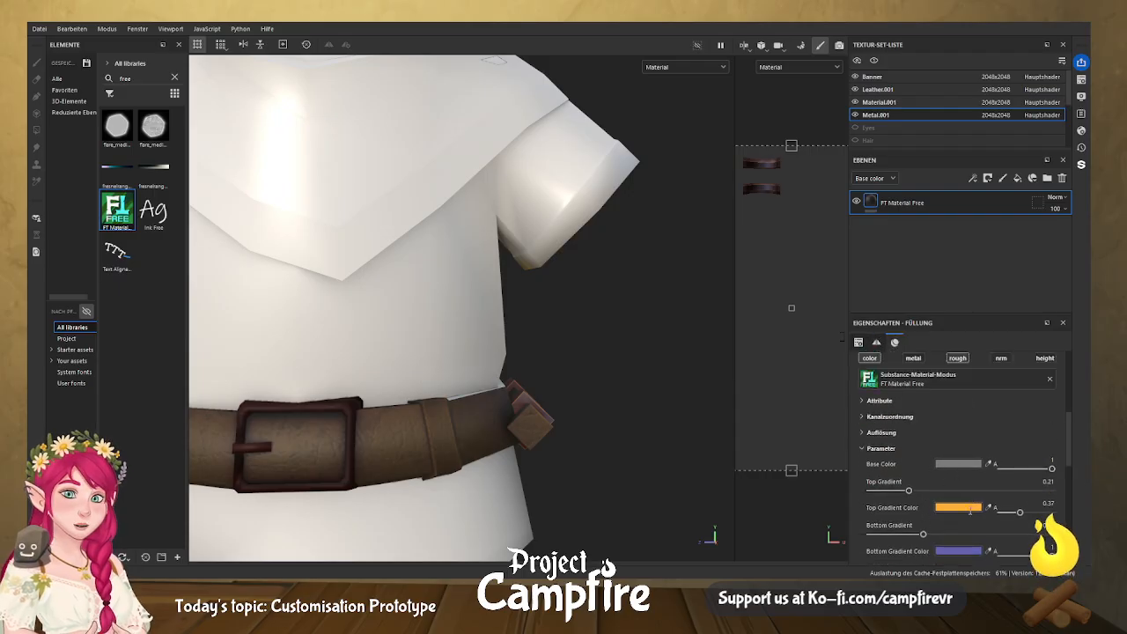
pyautogui.scroll(-2, 957, 504)
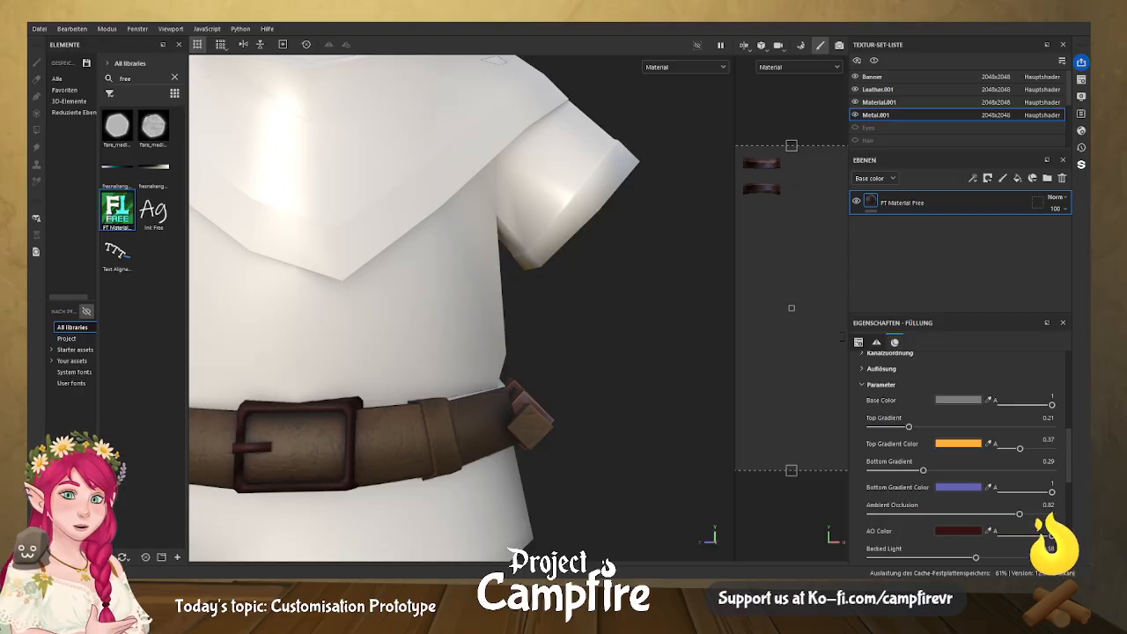
pyautogui.click(958, 444)
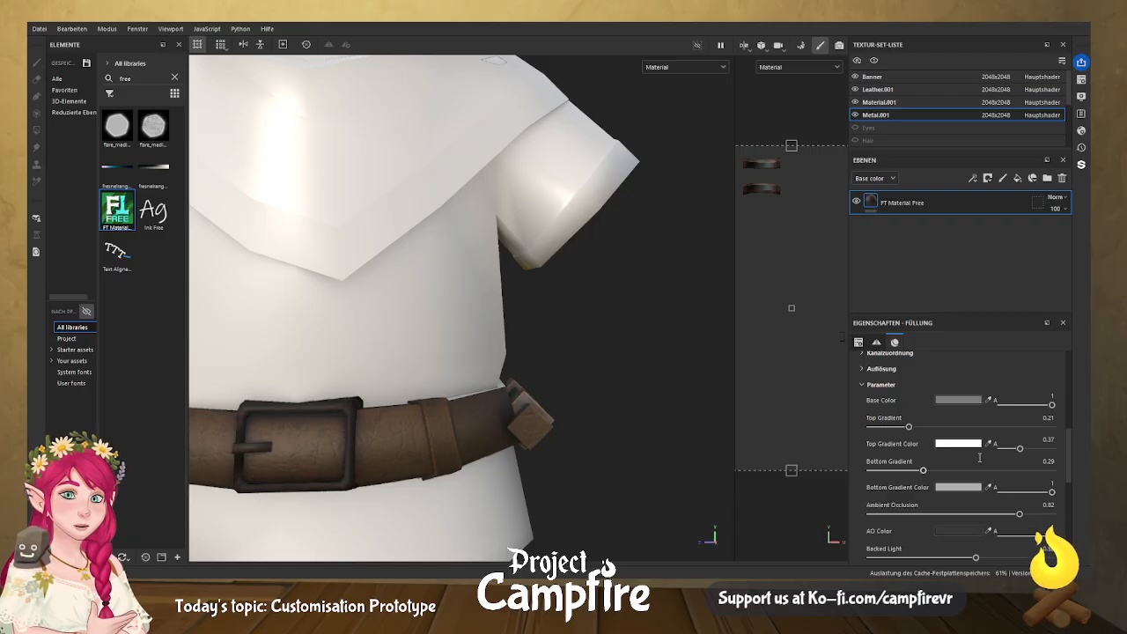
pyautogui.scroll(-3, 979, 458)
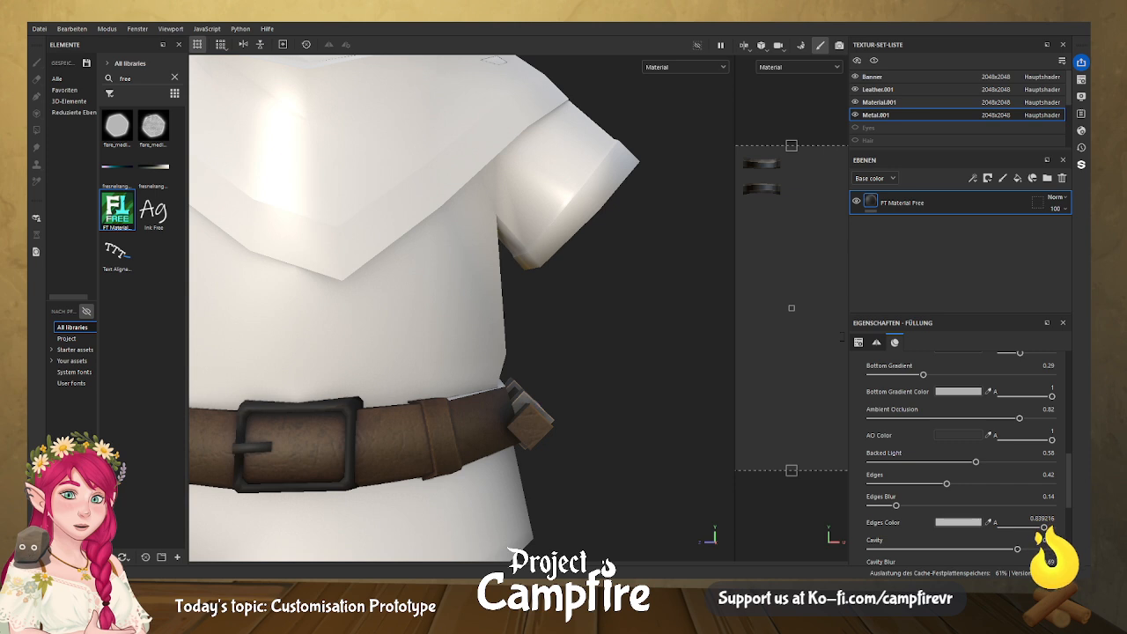
pyautogui.scroll(-3, 991, 534)
pyautogui.scroll(-2, 991, 534)
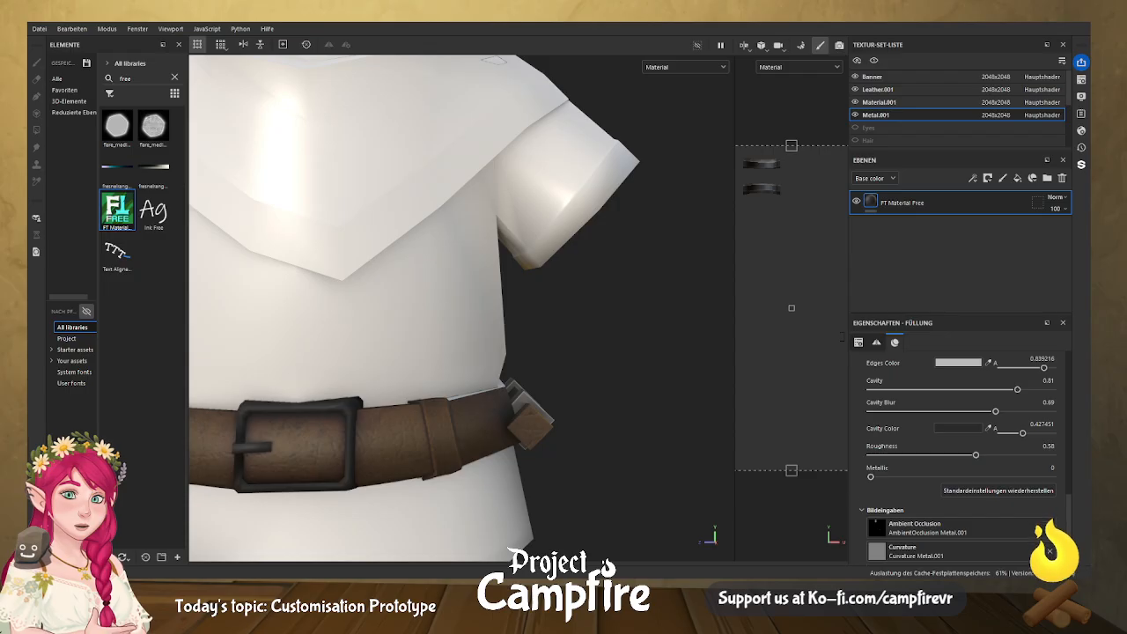
# Change the metal material's Base Color to a lighter grey.
pyautogui.scroll(1, 1029, 488)
pyautogui.scroll(4, 993, 486)
pyautogui.scroll(4, 962, 444)
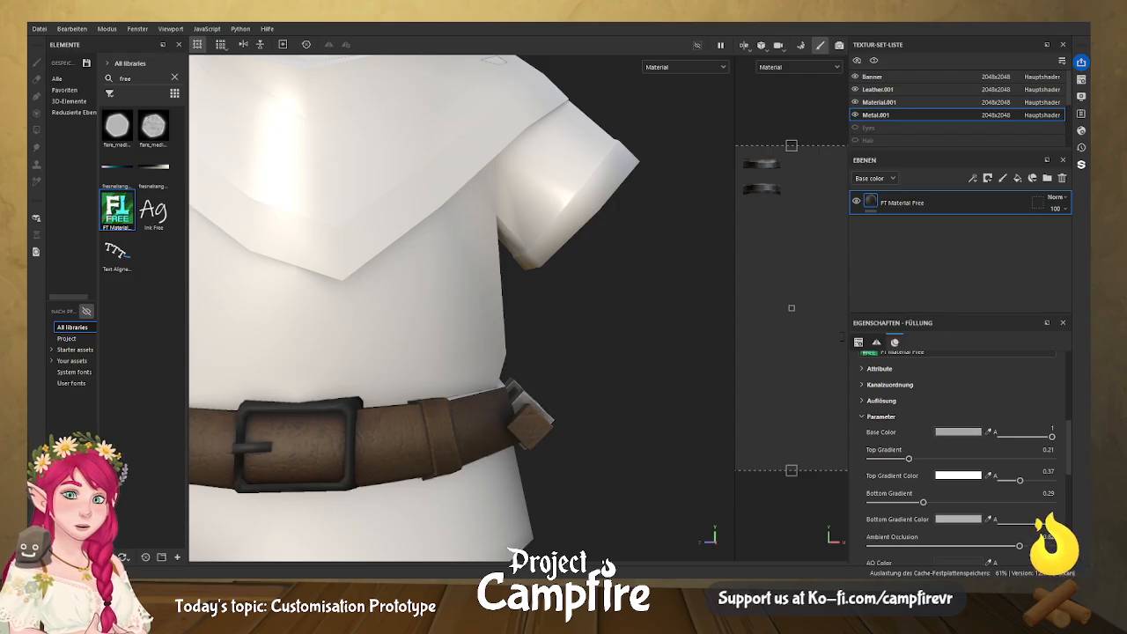
# Set the metal material's Ambient Occlusion to 0.62 and Edges to 0.57, checking the belt's metal parts from front and back.
pyautogui.scroll(-2, 1004, 480)
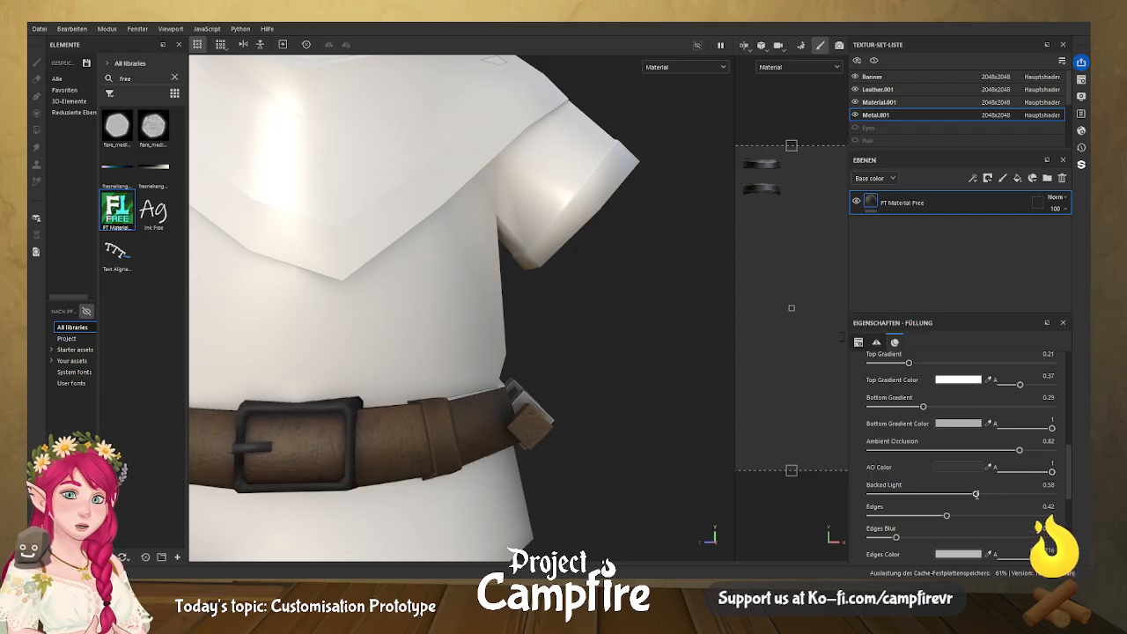
pyautogui.moveTo(1010, 450)
pyautogui.mouseDown()
pyautogui.moveTo(904, 453)
pyautogui.moveTo(979, 454)
pyautogui.mouseUp()
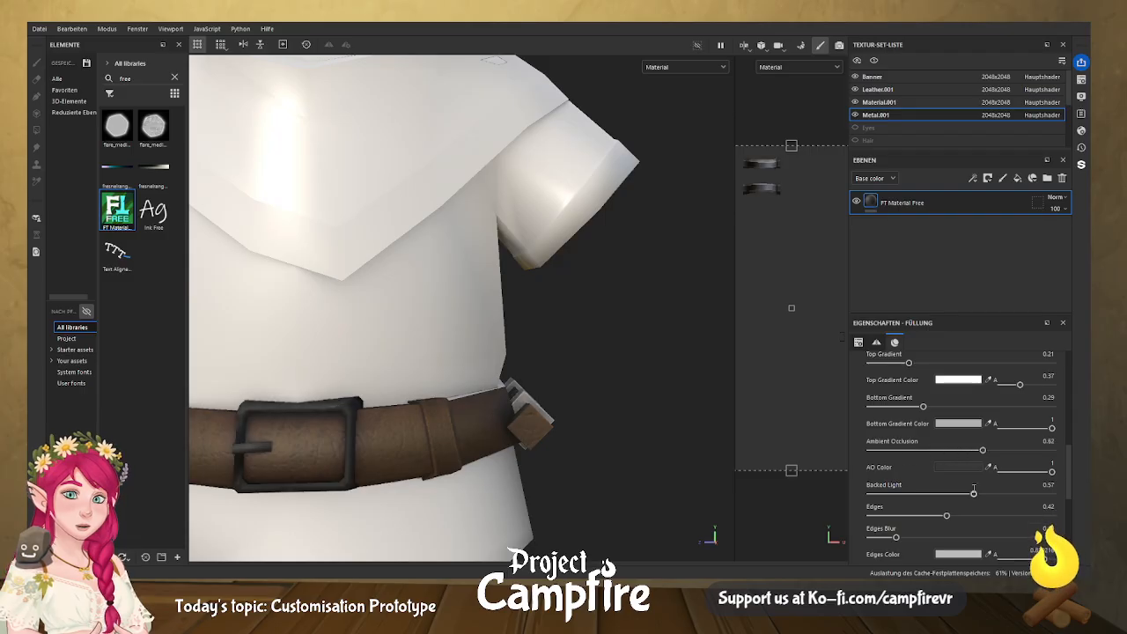
pyautogui.moveTo(959, 494)
pyautogui.mouseDown()
pyautogui.moveTo(887, 494)
pyautogui.moveTo(976, 493)
pyautogui.moveTo(896, 516)
pyautogui.moveTo(980, 517)
pyautogui.mouseUp()
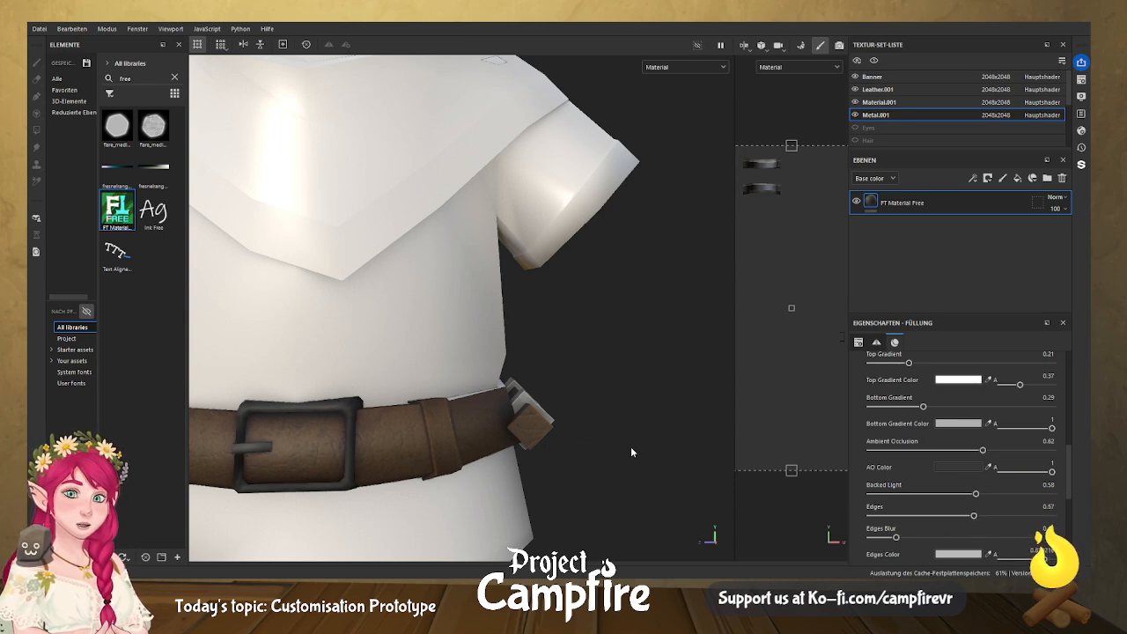
pyautogui.keyDown('alt'); pyautogui.moveTo(636, 446); pyautogui.dragTo(398, 433); pyautogui.keyUp('alt')
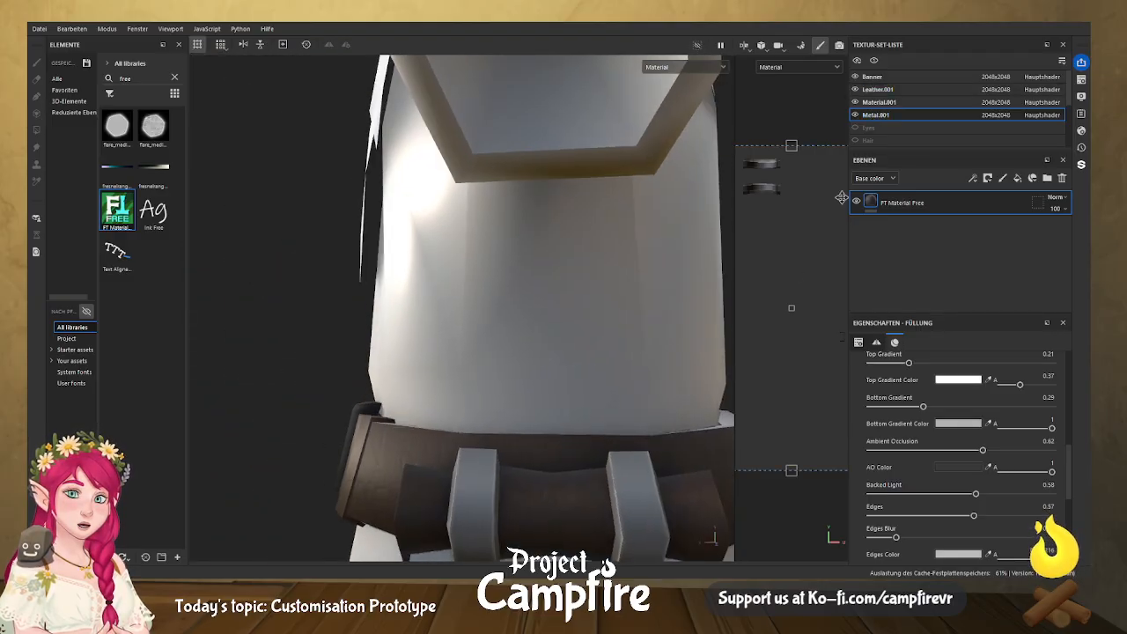
pyautogui.click(471, 505)
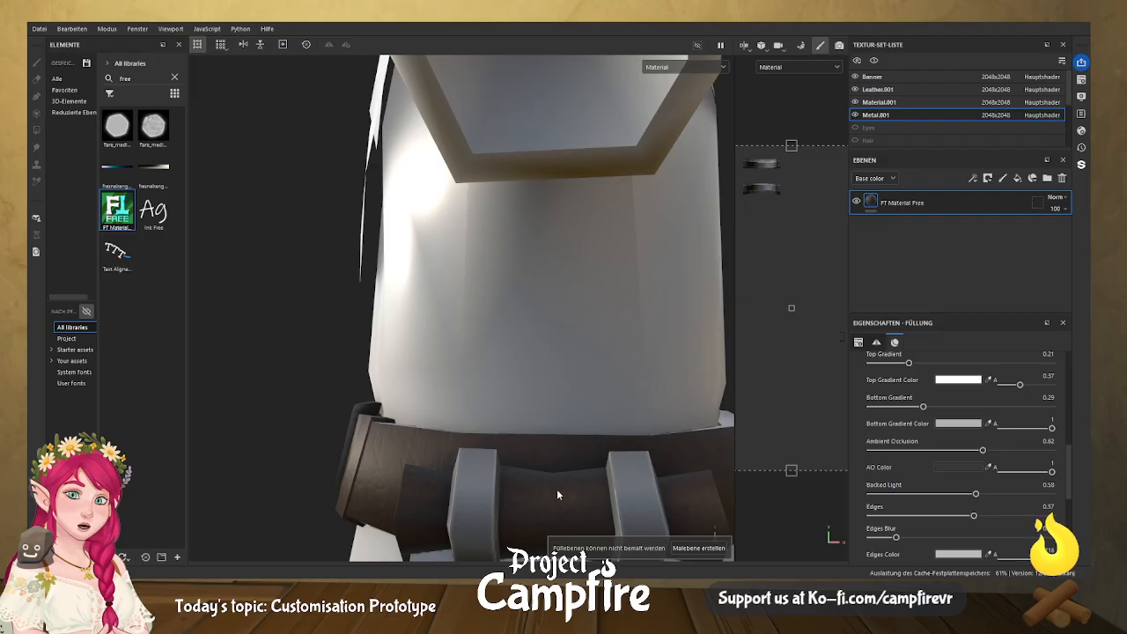
pyautogui.keyDown('alt'); pyautogui.moveTo(329, 462); pyautogui.dragTo(706, 441); pyautogui.keyUp('alt')
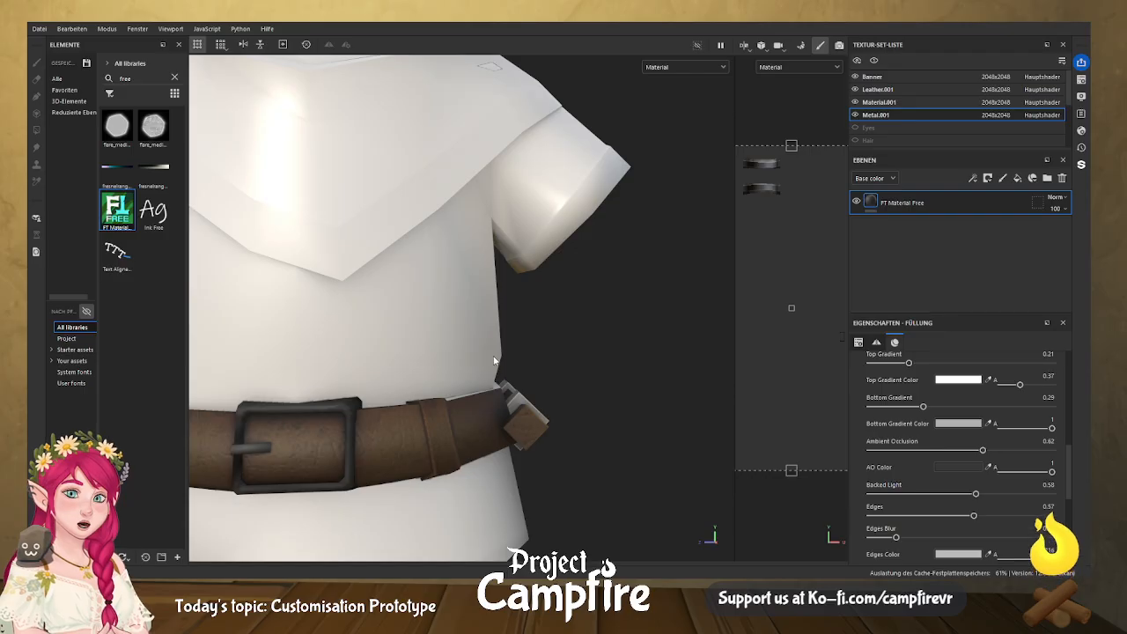
pyautogui.scroll(-3, 483, 360)
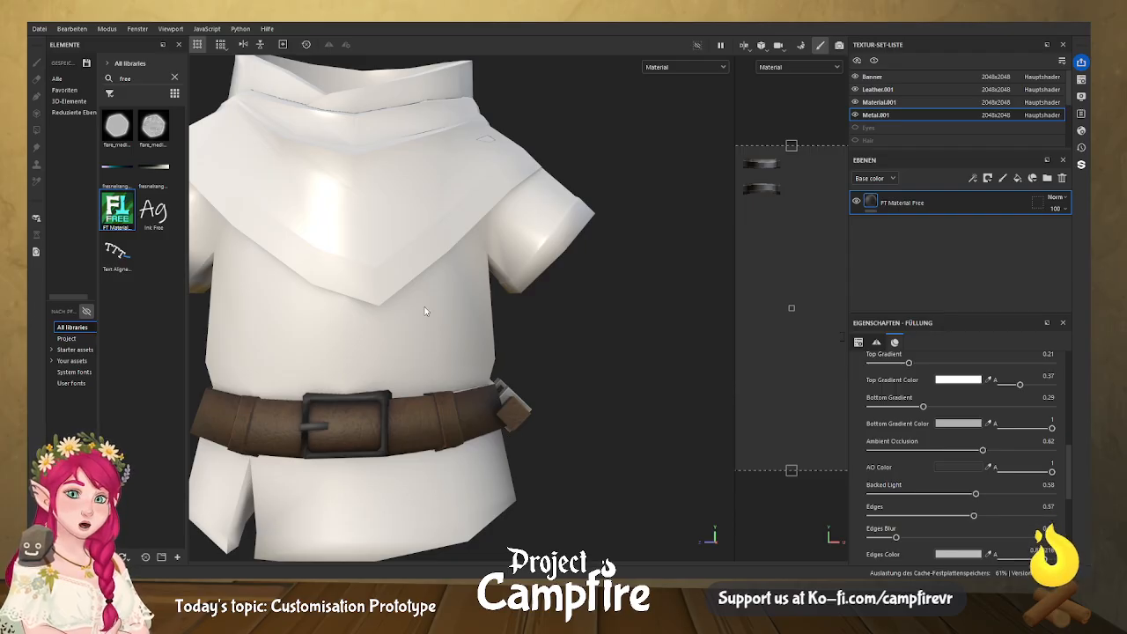
# Replace the default layer of the Material.001 texture set with the FT Material Free material.
pyautogui.scroll(-3, 424, 309)
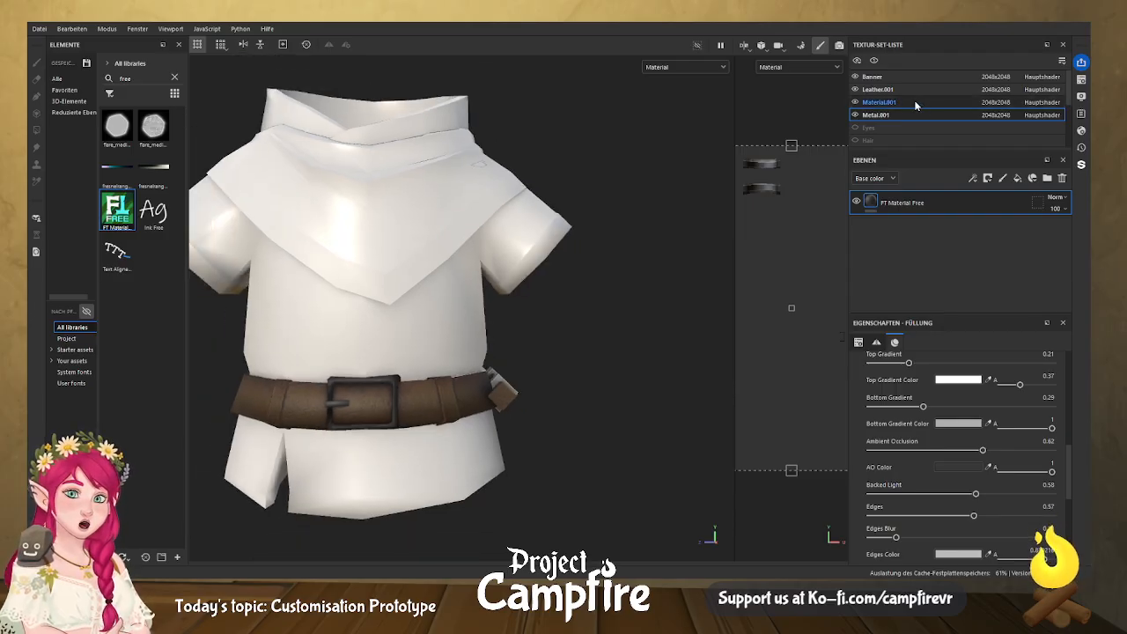
pyautogui.click(892, 103)
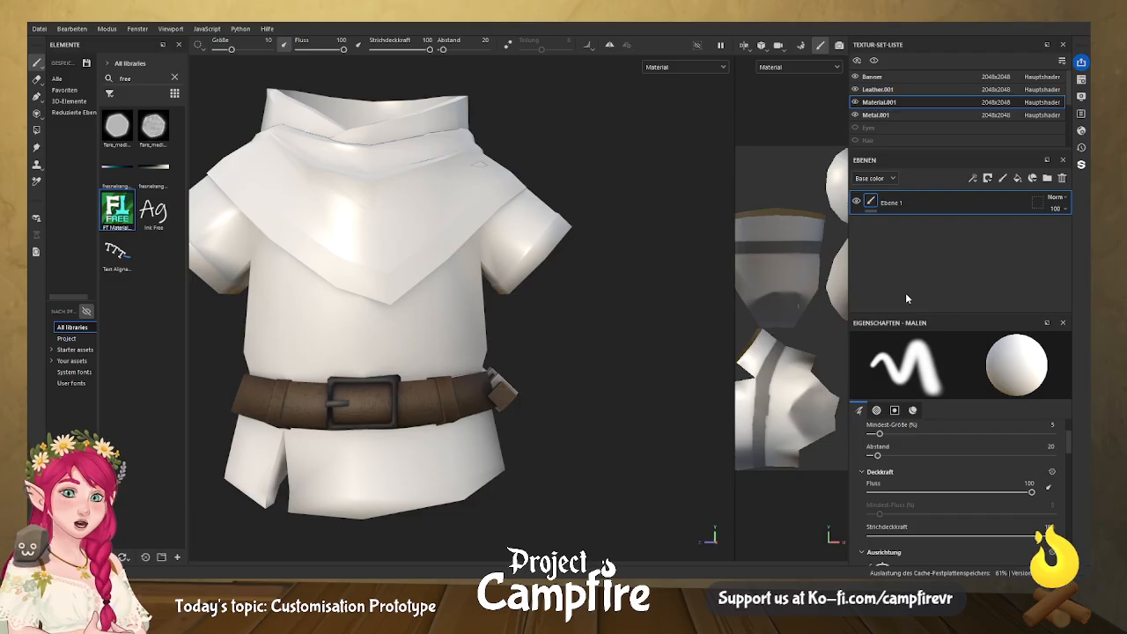
pyautogui.click(1062, 178)
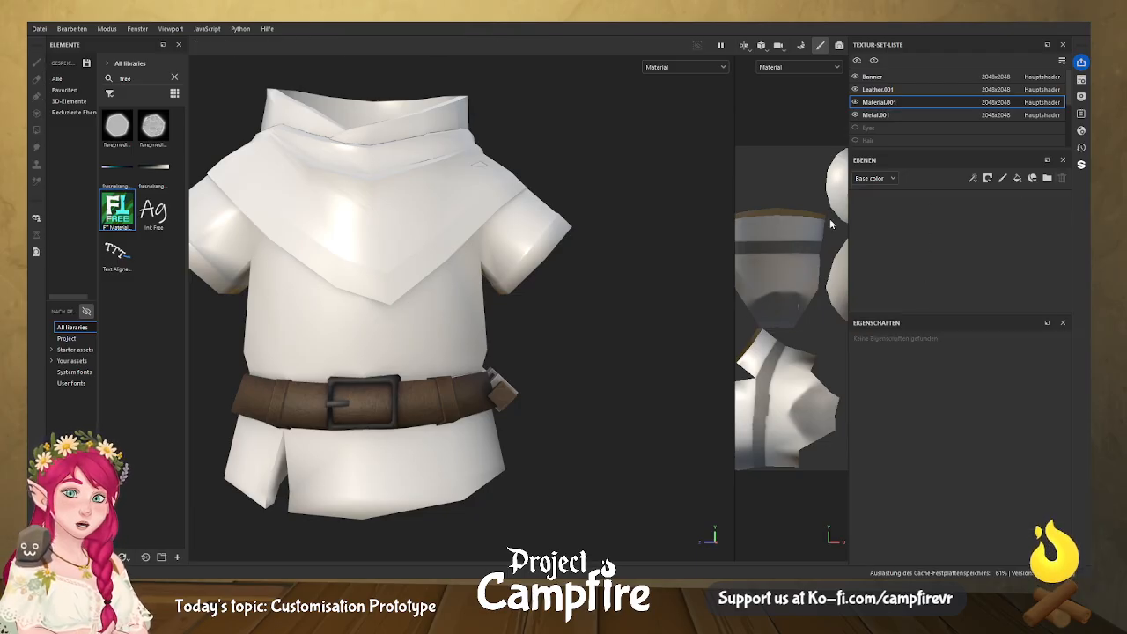
pyautogui.click(1017, 178)
pyautogui.click(1061, 178)
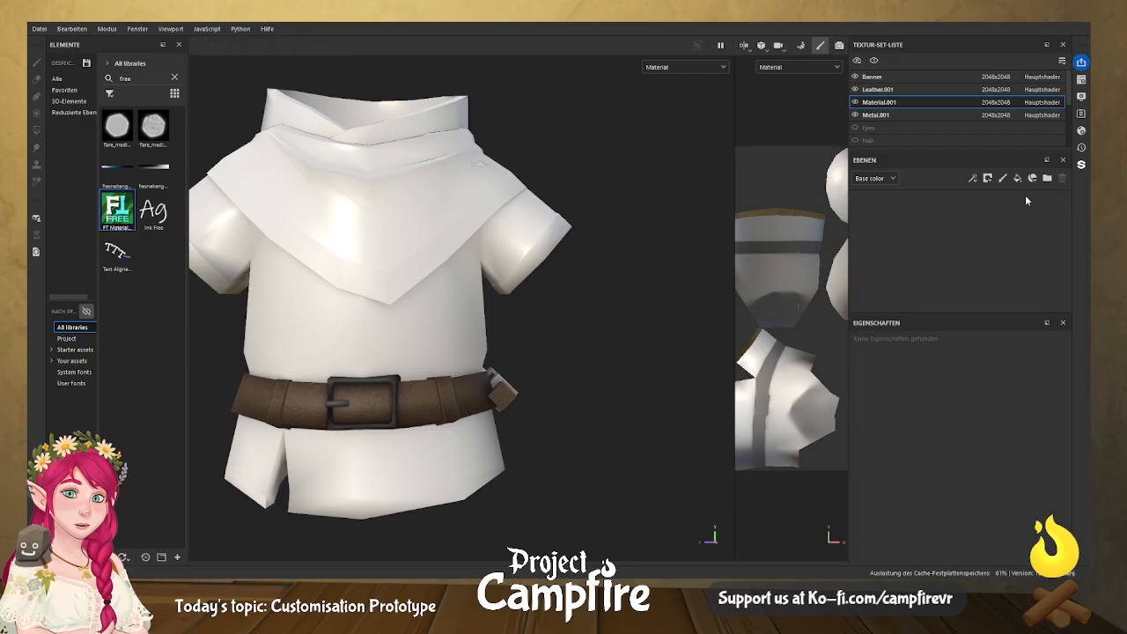
pyautogui.moveTo(120, 213); pyautogui.dragTo(388, 279)
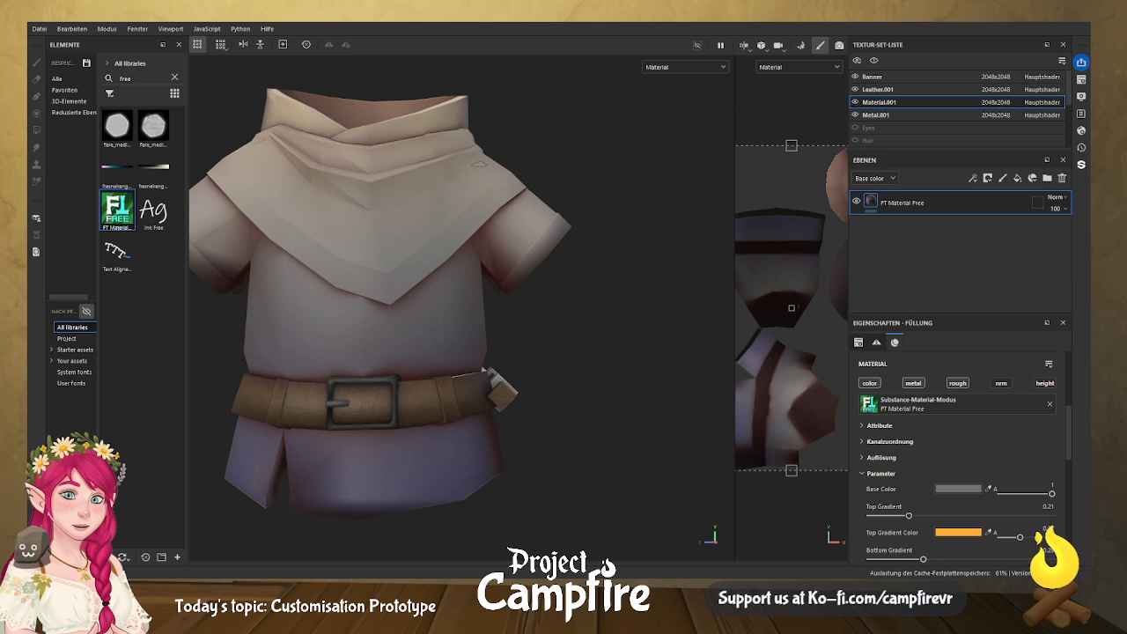
# Recolor FT Material Free with a white top gradient at 0.4, light grey bottom gradient and edges, and dark grey AO and cavity colors.
pyautogui.click(944, 512)
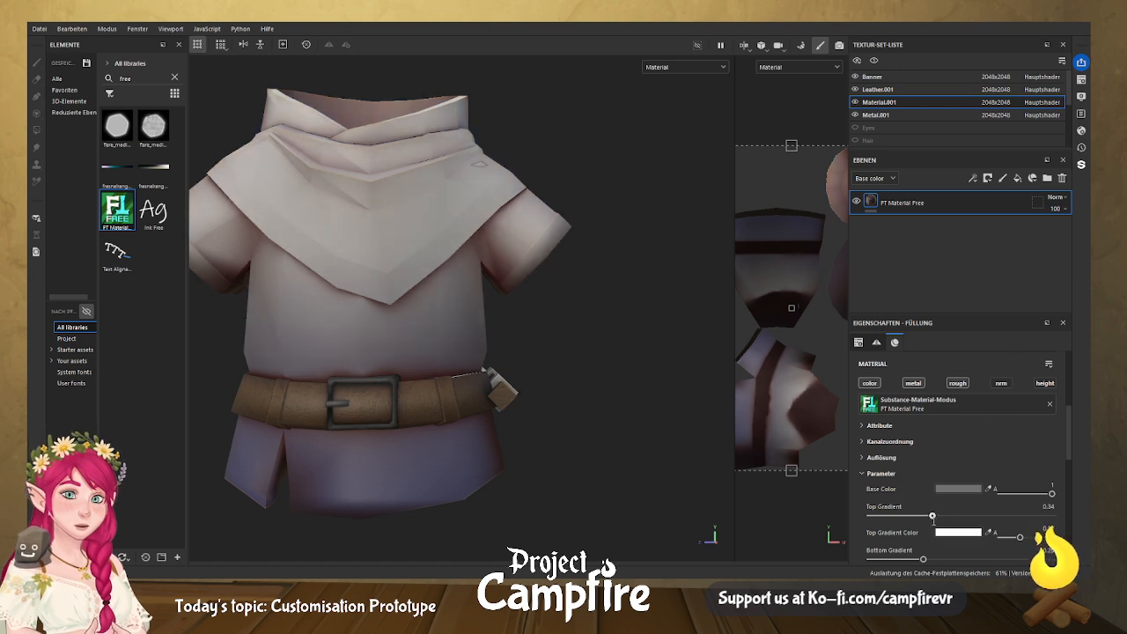
pyautogui.moveTo(941, 518); pyautogui.dragTo(943, 516)
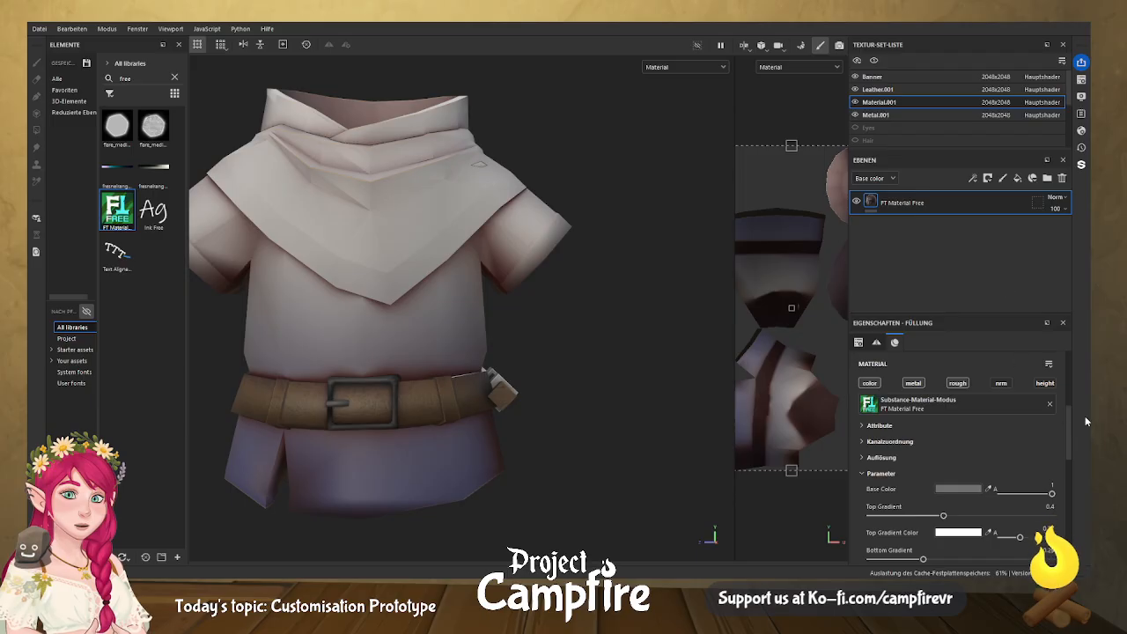
pyautogui.scroll(-3, 960, 458)
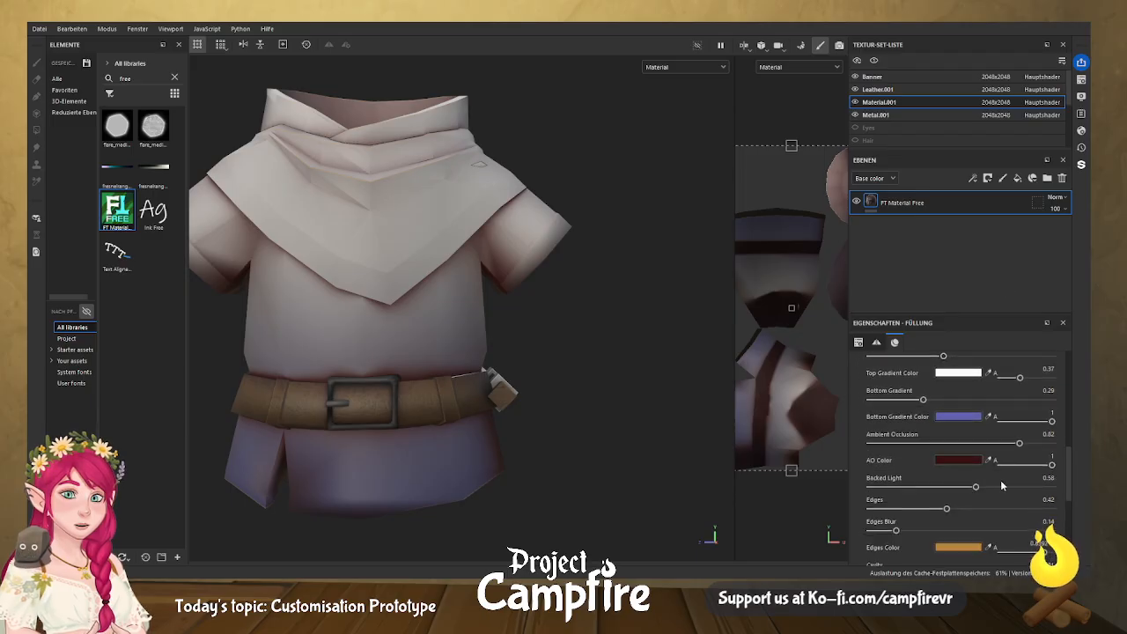
pyautogui.click(998, 367)
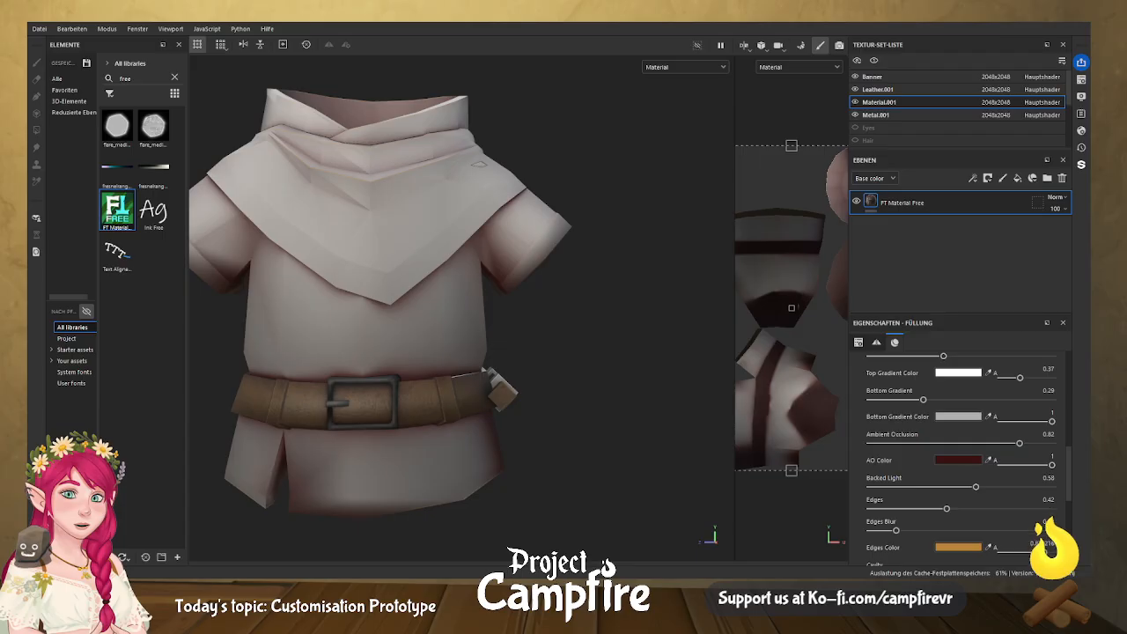
pyautogui.click(973, 461)
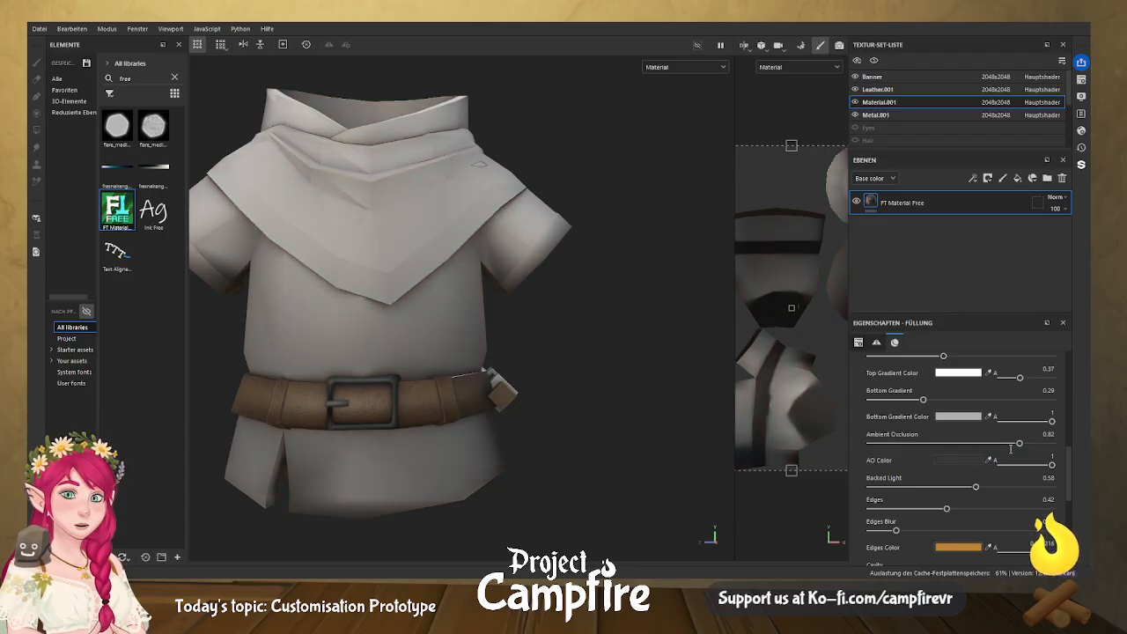
pyautogui.scroll(-2, 956, 483)
pyautogui.click(960, 452)
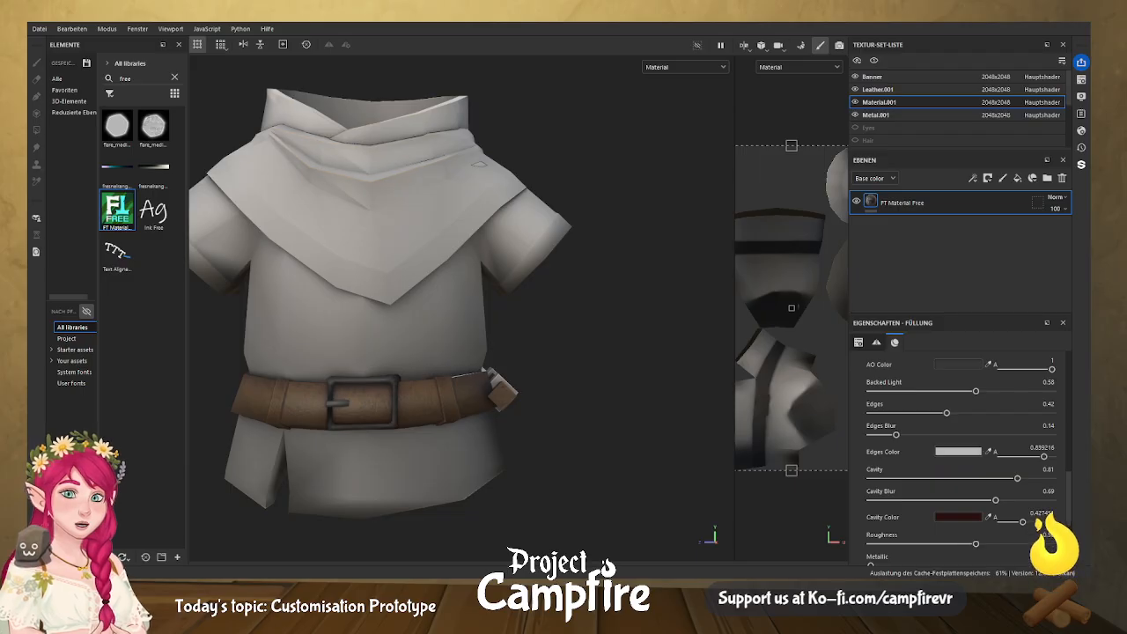
pyautogui.scroll(-1, 1001, 482)
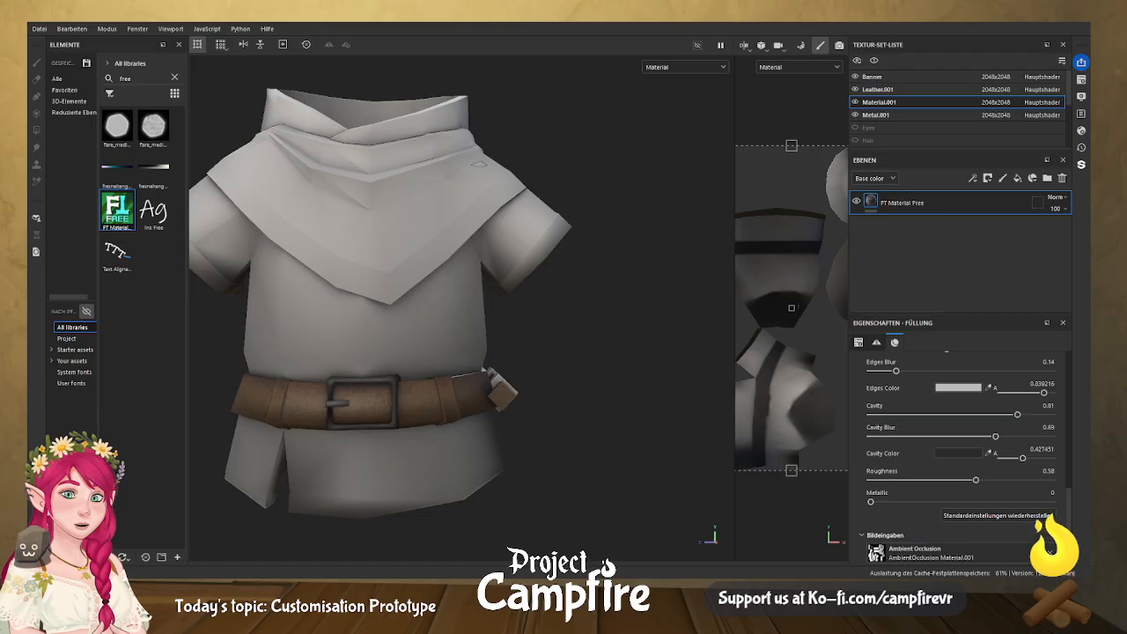
pyautogui.scroll(-1, 426, 446)
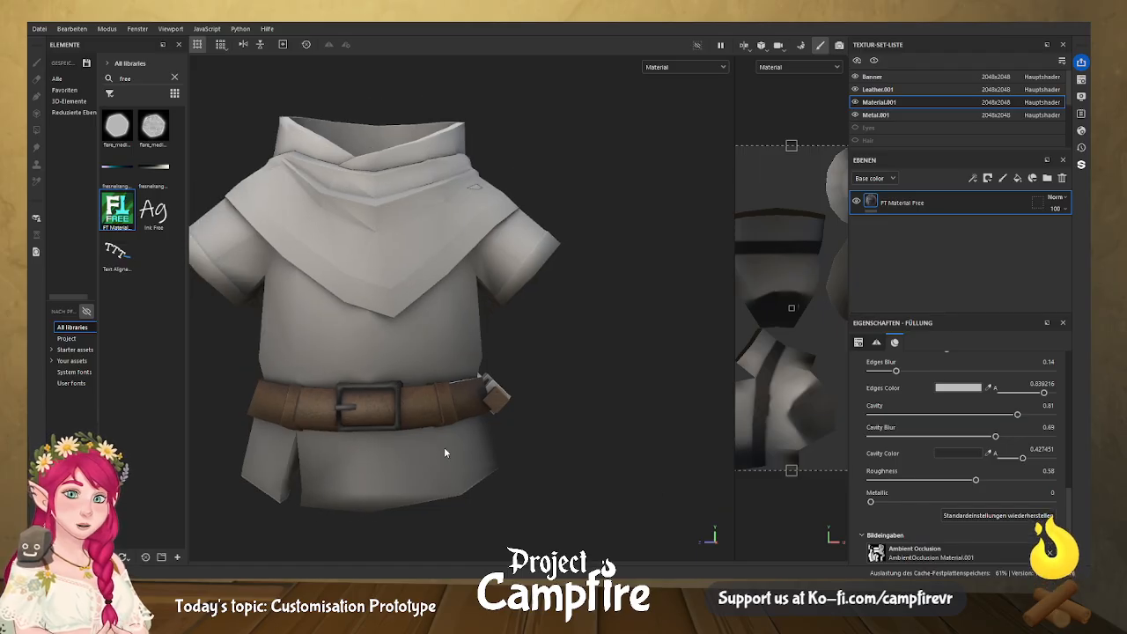
# Add a black, color-only fill layer above FT Material Free and give it a black mask.
pyautogui.keyDown('alt'); pyautogui.moveTo(317, 337); pyautogui.dragTo(564, 364); pyautogui.keyUp('alt')
pyautogui.keyDown('alt'); pyautogui.moveTo(326, 310); pyautogui.dragTo(482, 332); pyautogui.keyUp('alt')
pyautogui.scroll(-2, 342, 368)
pyautogui.keyDown('alt'); pyautogui.moveTo(302, 365); pyautogui.dragTo(550, 350, button='middle'); pyautogui.keyUp('alt')
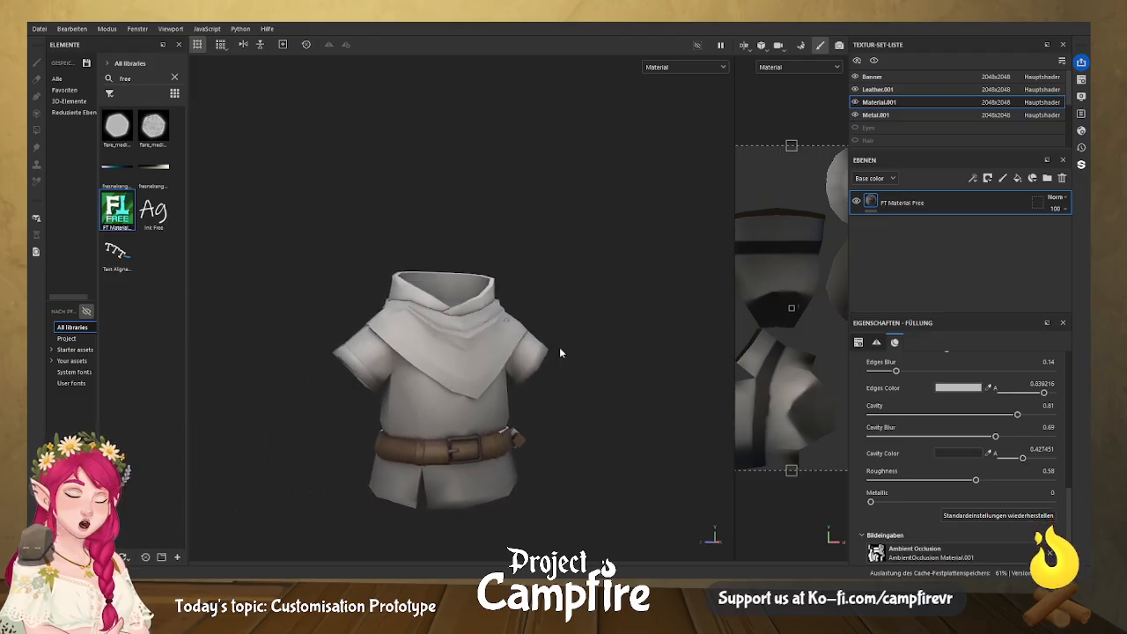
pyautogui.click(545, 365)
pyautogui.keyDown('alt'); pyautogui.moveTo(599, 369); pyautogui.dragTo(533, 368); pyautogui.keyUp('alt')
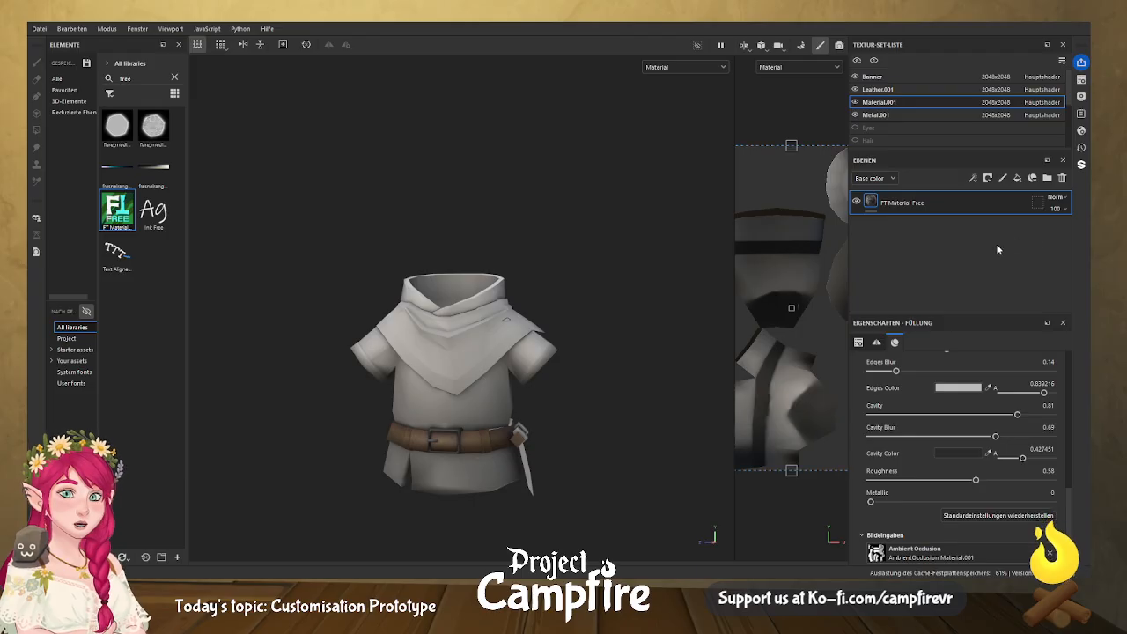
pyautogui.click(1019, 179)
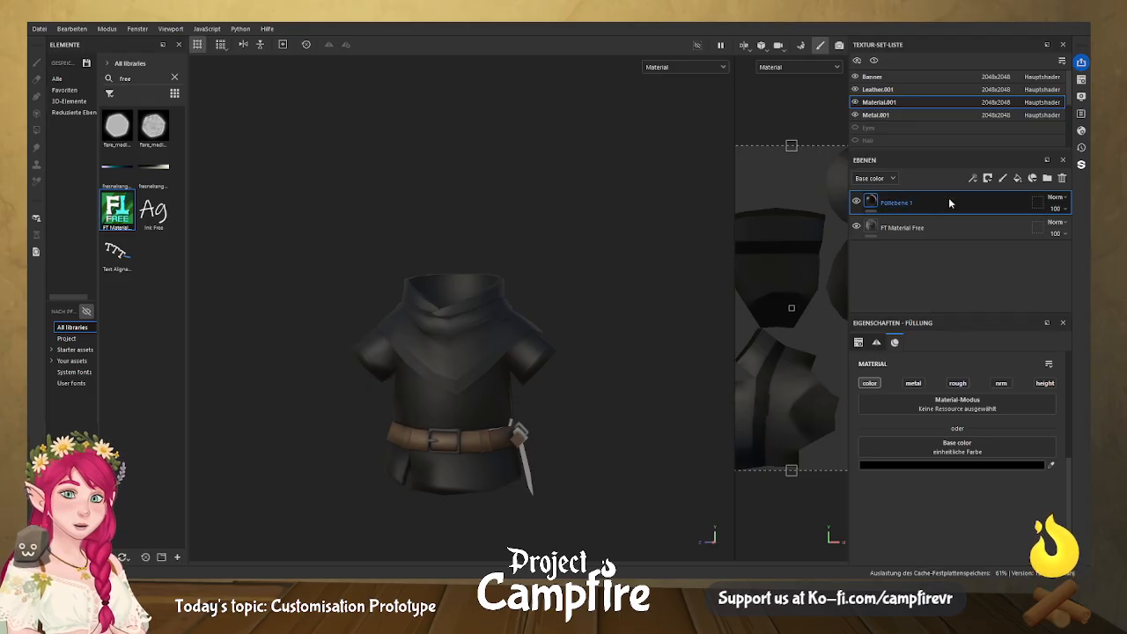
pyautogui.click(1044, 209)
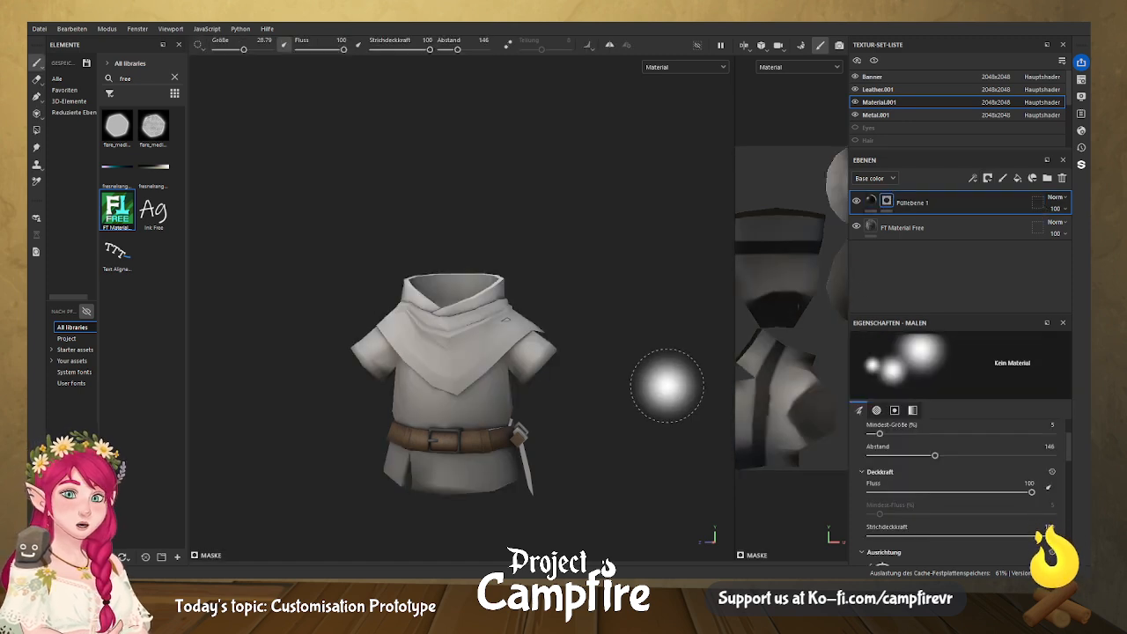
pyautogui.doubleClick(903, 203)
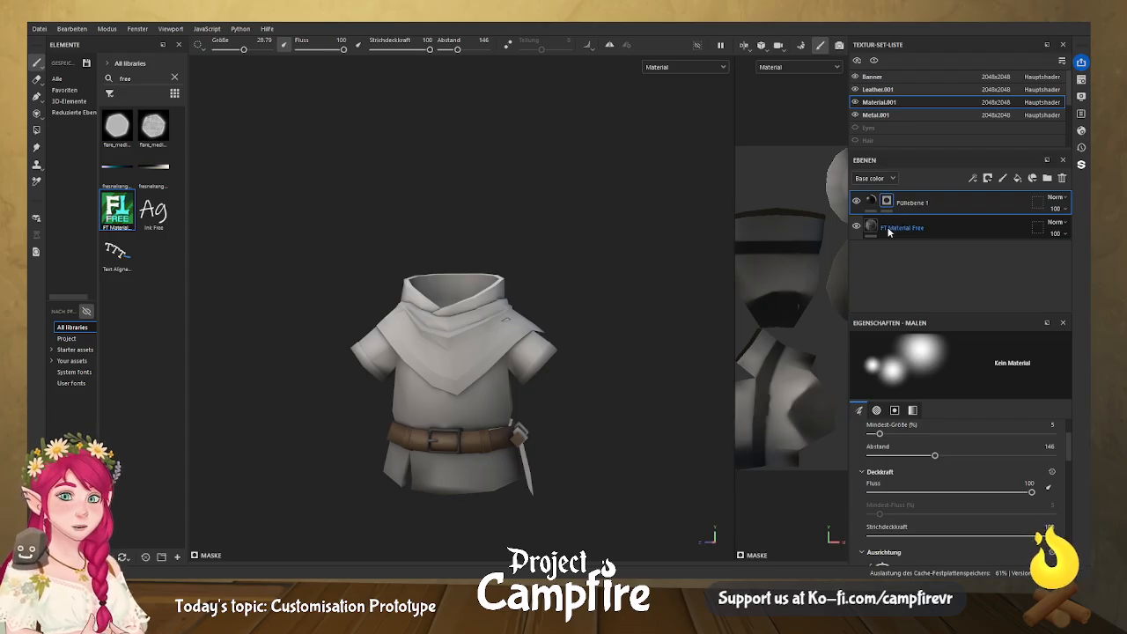
pyautogui.scroll(-1, 936, 450)
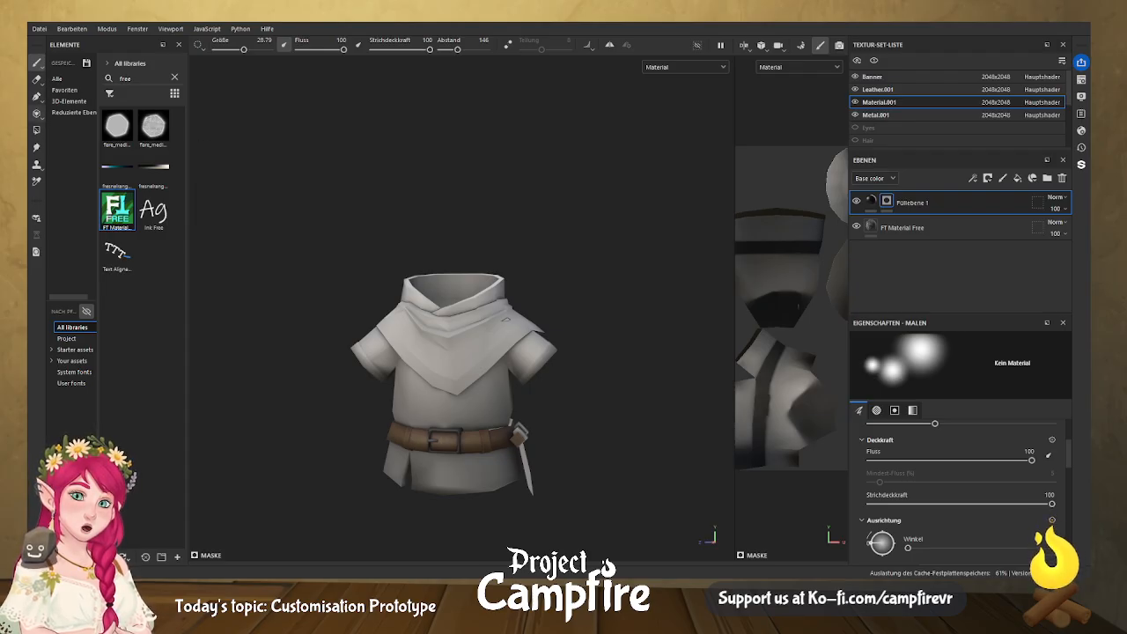
# Polygon-fill the front trim faces of the sleeve on the dagger's side in the black fill layer's mask.
pyautogui.click(36, 113)
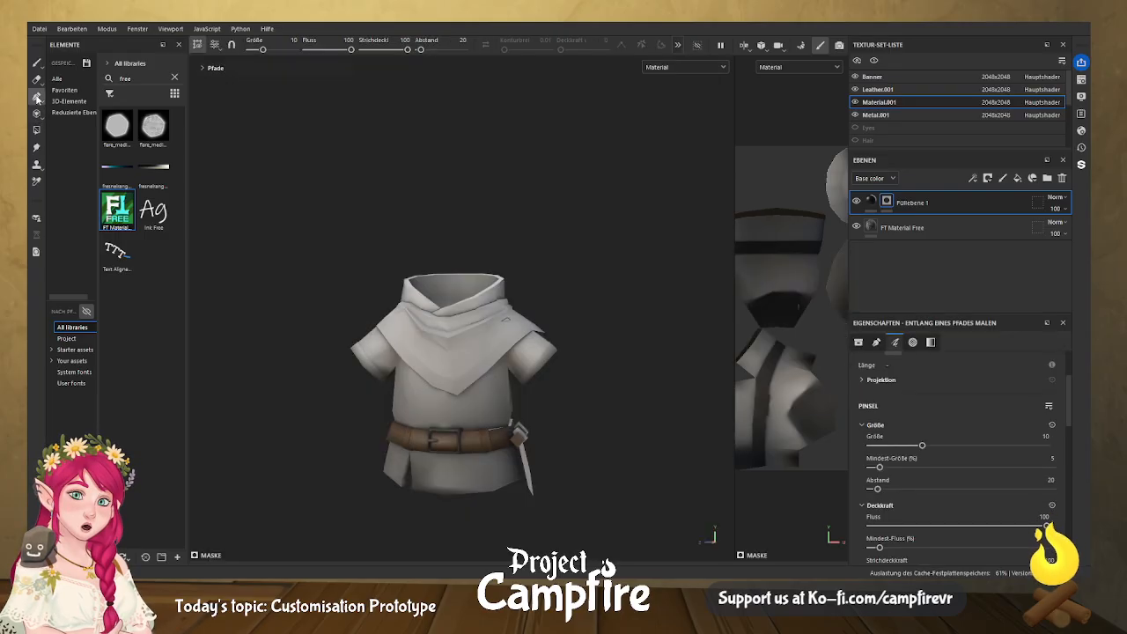
pyautogui.click(37, 95)
pyautogui.click(38, 80)
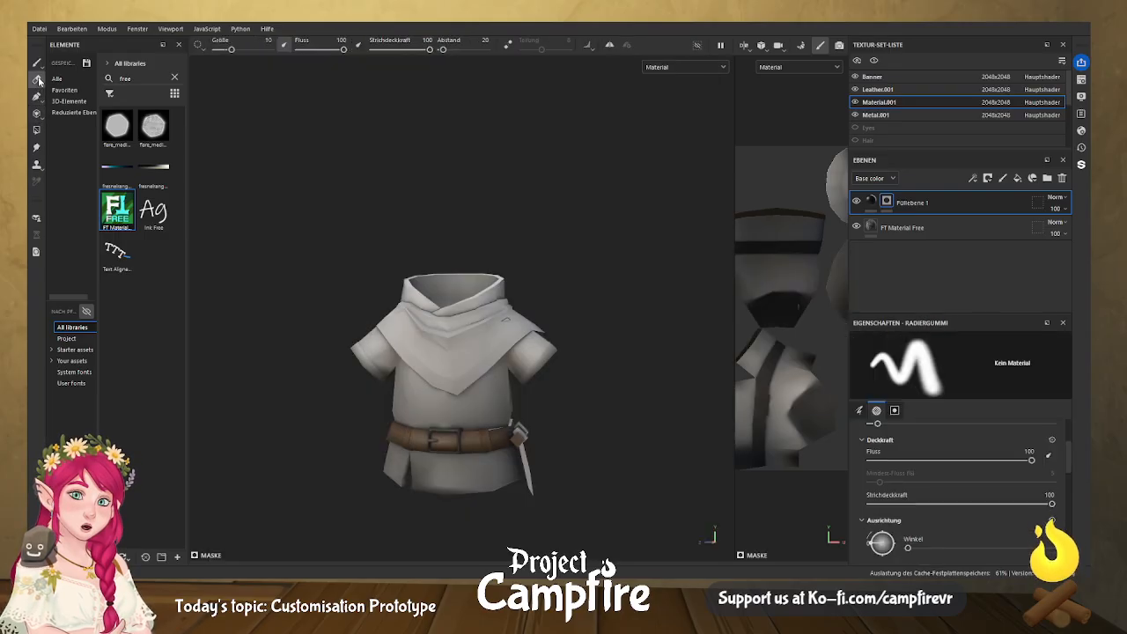
pyautogui.click(37, 129)
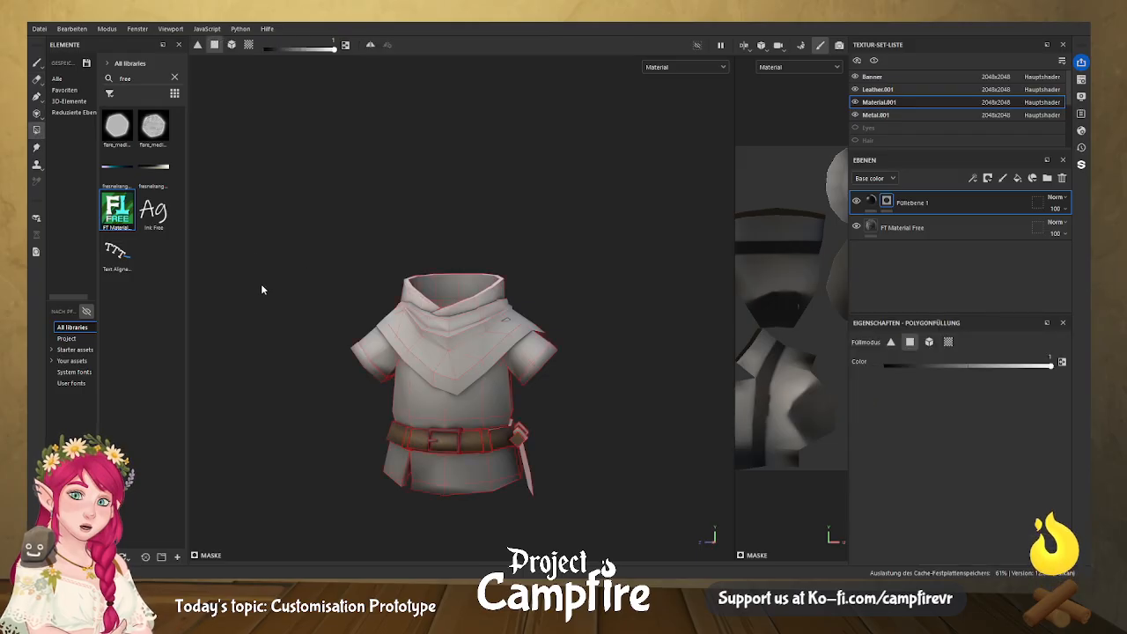
pyautogui.scroll(2, 558, 380)
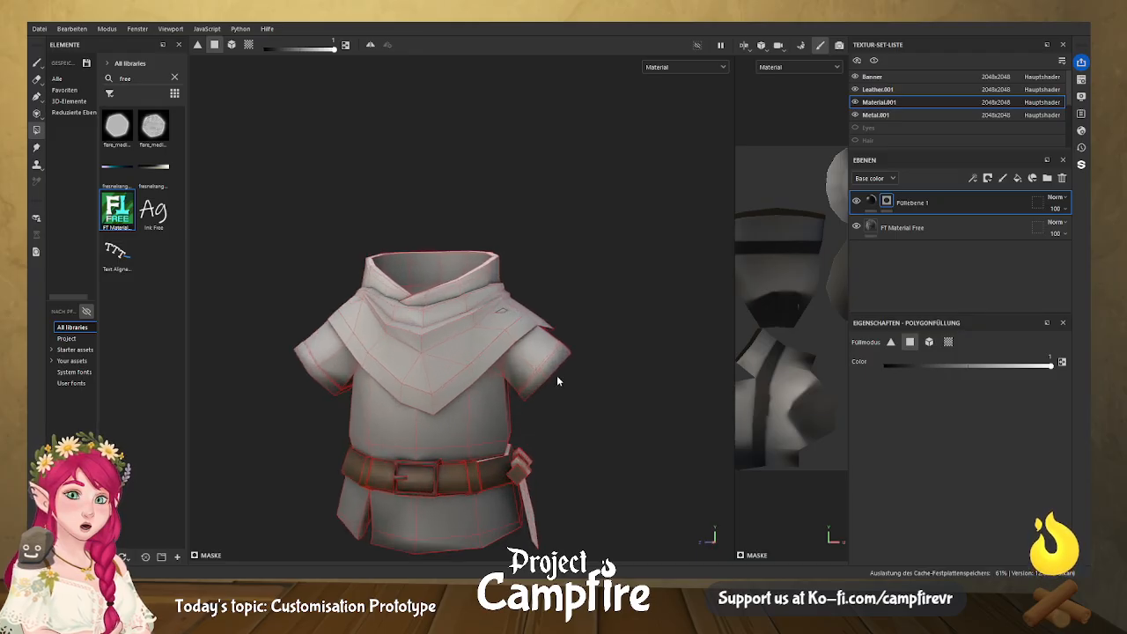
pyautogui.click(544, 376)
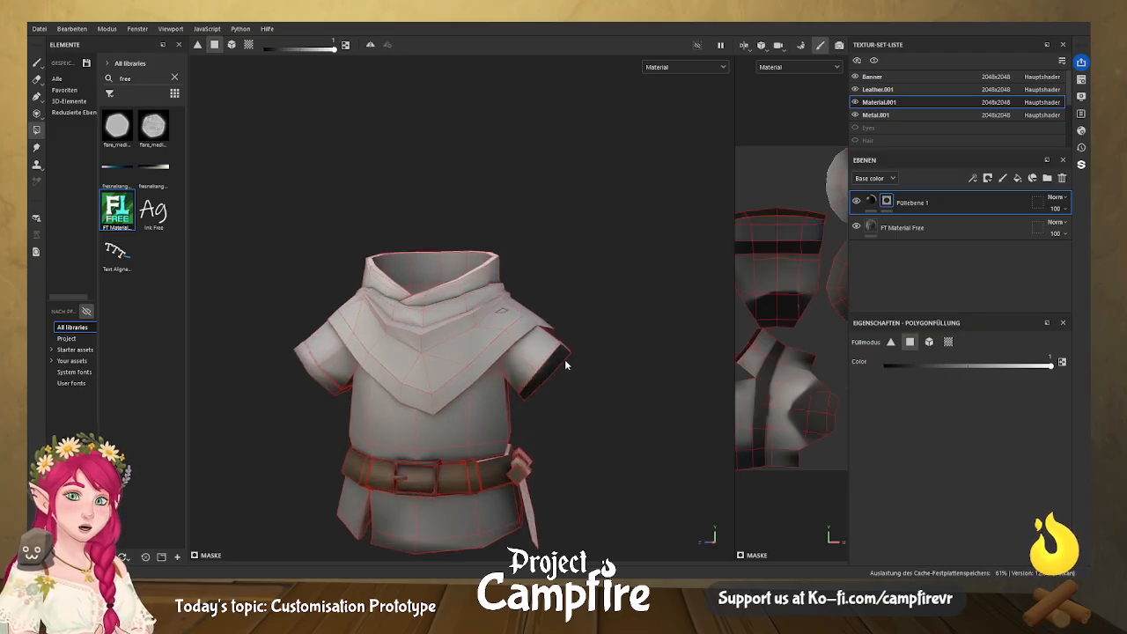
# Fill the remaining cuff faces around and inside the dagger-side sleeve opening in the mask.
pyautogui.keyDown('alt'); pyautogui.moveTo(636, 363); pyautogui.dragTo(507, 409); pyautogui.keyUp('alt')
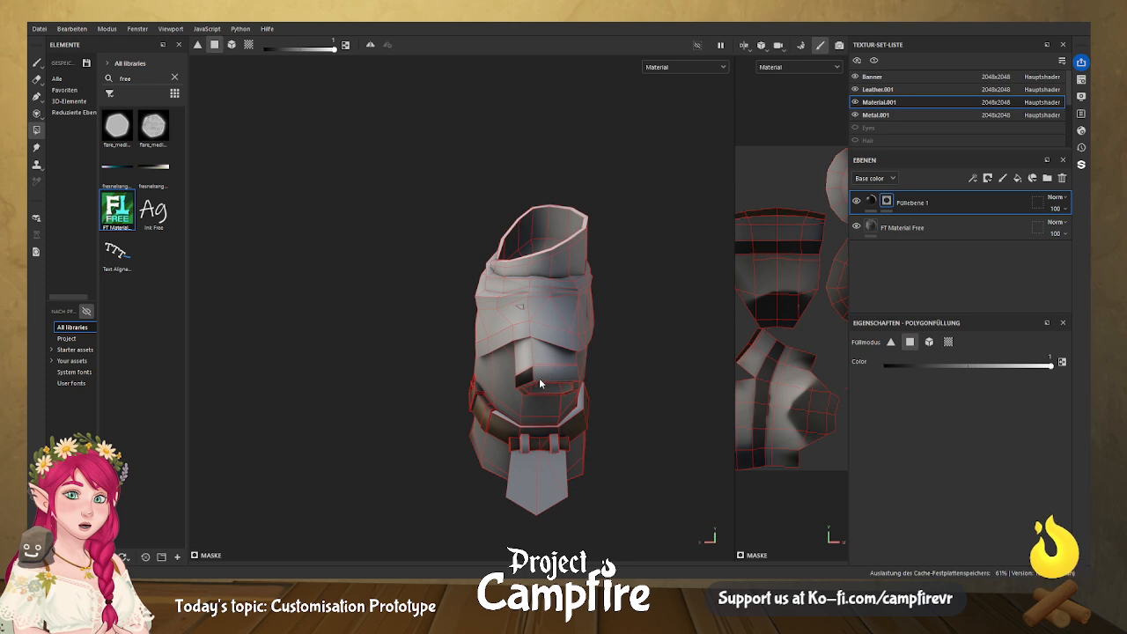
pyautogui.click(545, 373)
pyautogui.keyDown('alt'); pyautogui.moveTo(605, 388); pyautogui.dragTo(565, 398); pyautogui.keyUp('alt')
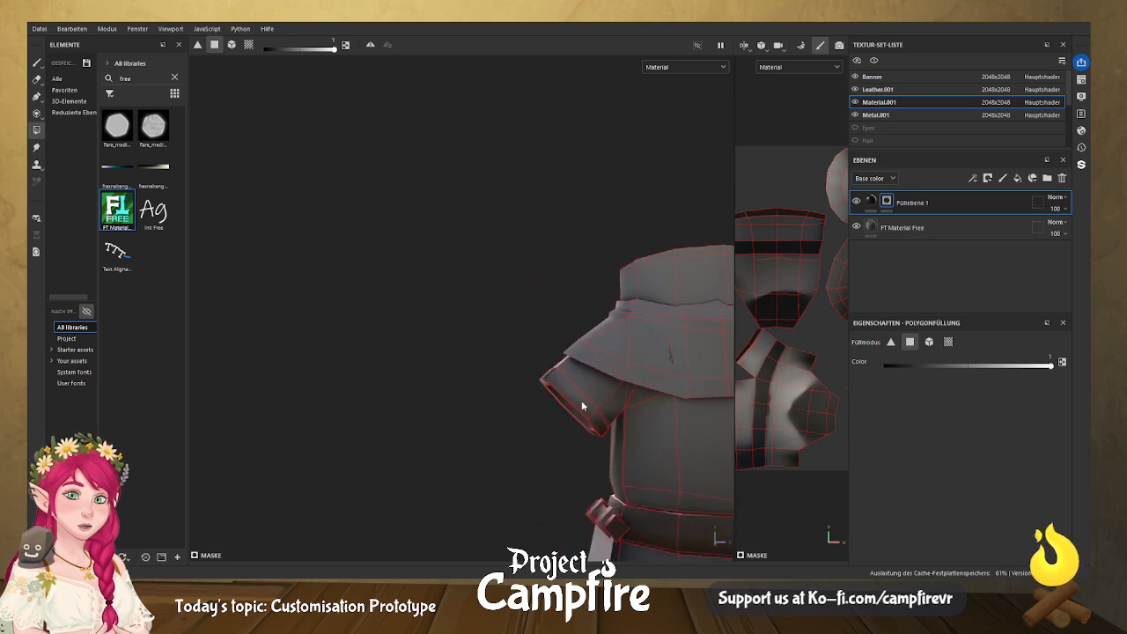
pyautogui.keyDown('alt'); pyautogui.moveTo(566, 420); pyautogui.dragTo(612, 398); pyautogui.keyUp('alt')
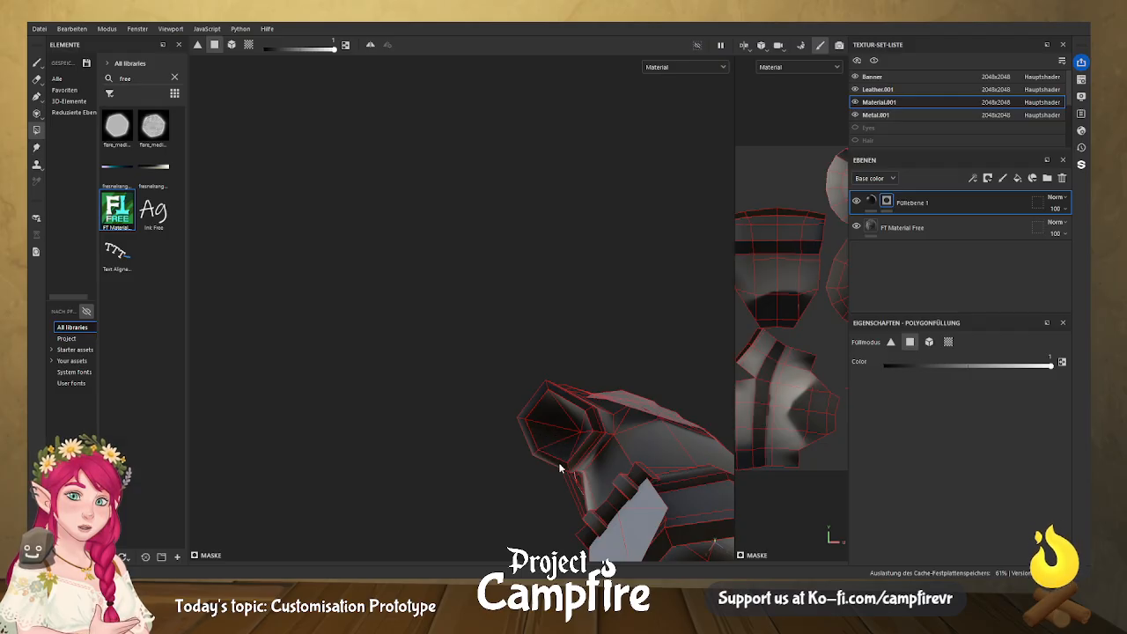
pyautogui.keyDown('alt'); pyautogui.moveTo(605, 452); pyautogui.dragTo(579, 457); pyautogui.keyUp('alt')
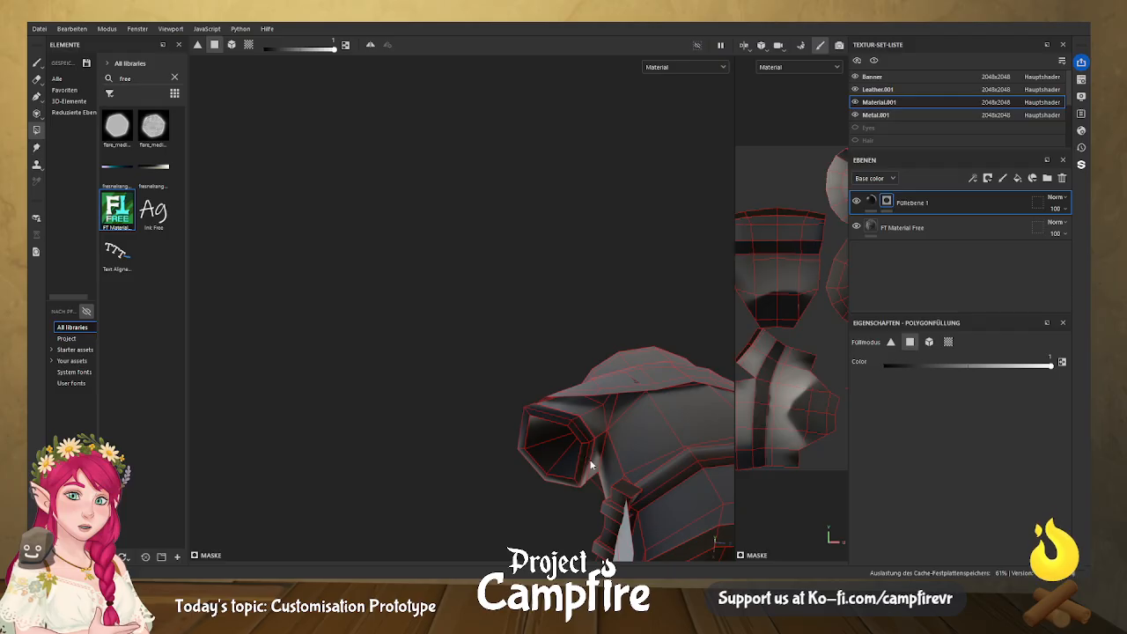
pyautogui.keyDown('alt'); pyautogui.moveTo(546, 465); pyautogui.dragTo(436, 465); pyautogui.keyUp('alt')
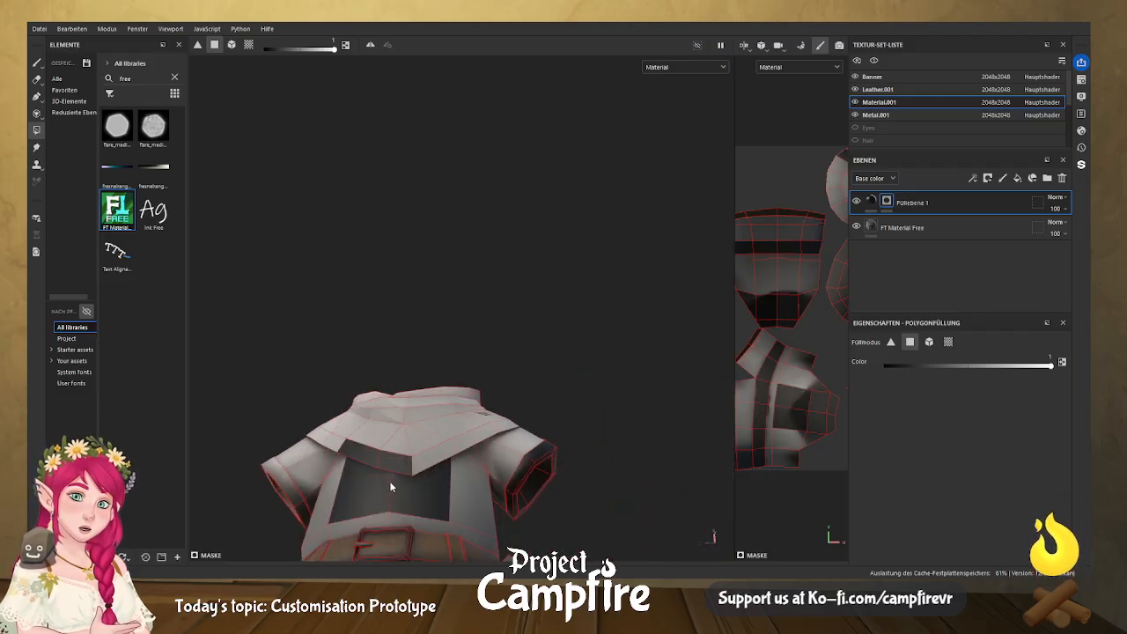
# Polygon-fill the cuff faces around and inside the opposite sleeve opening in the mask.
pyautogui.press('shift')
pyautogui.click(277, 480)
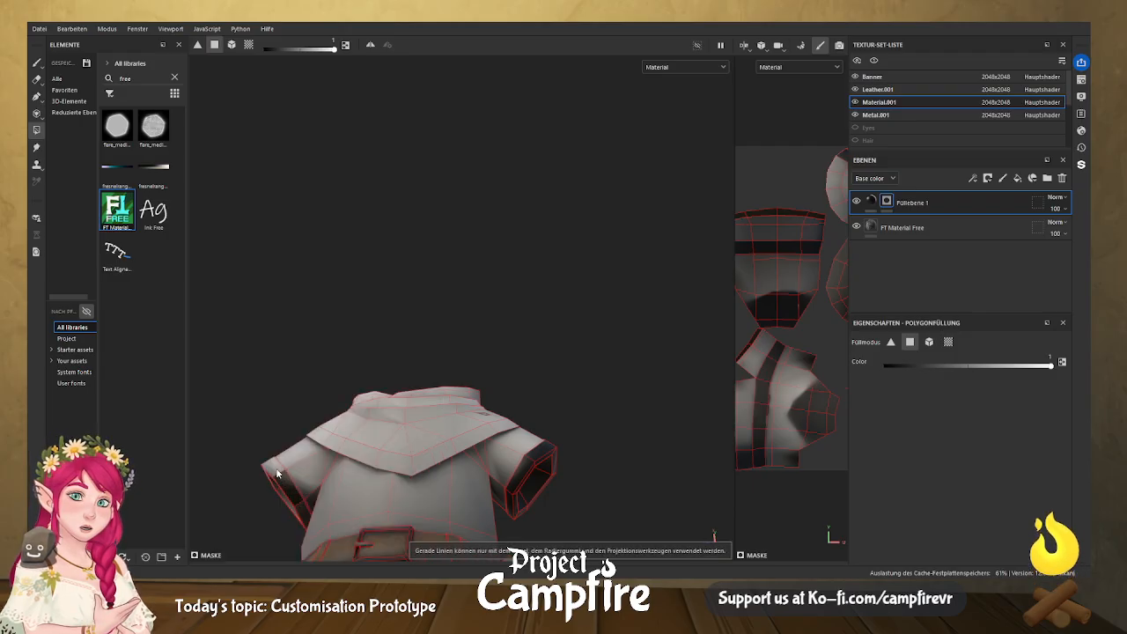
pyautogui.keyDown('alt'); pyautogui.moveTo(250, 487); pyautogui.dragTo(416, 455); pyautogui.keyUp('alt')
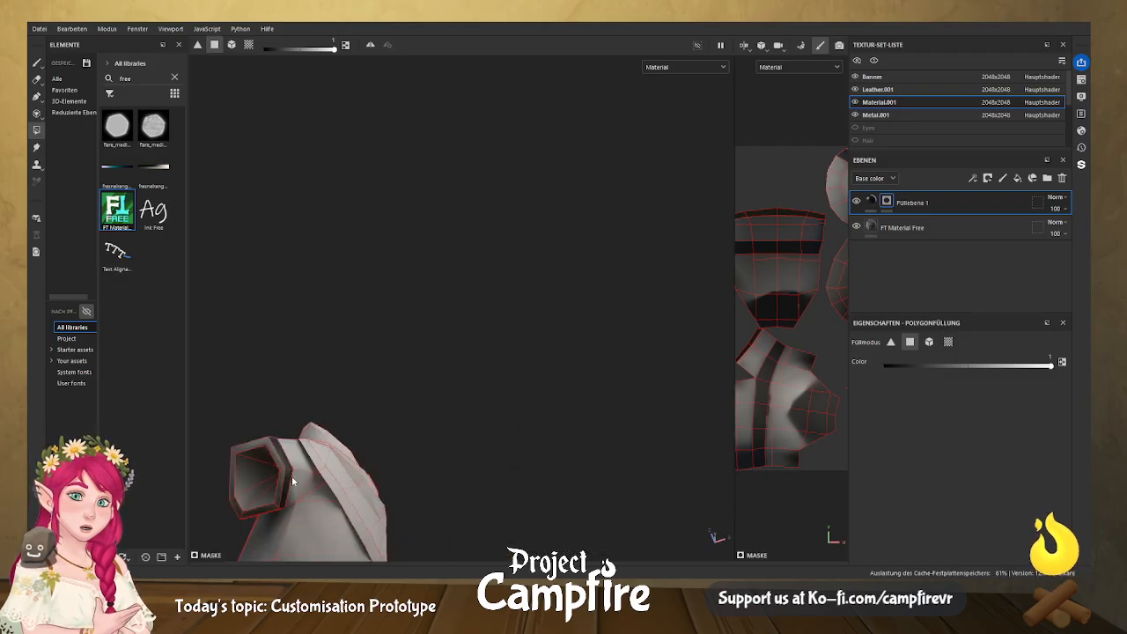
pyautogui.click(253, 451)
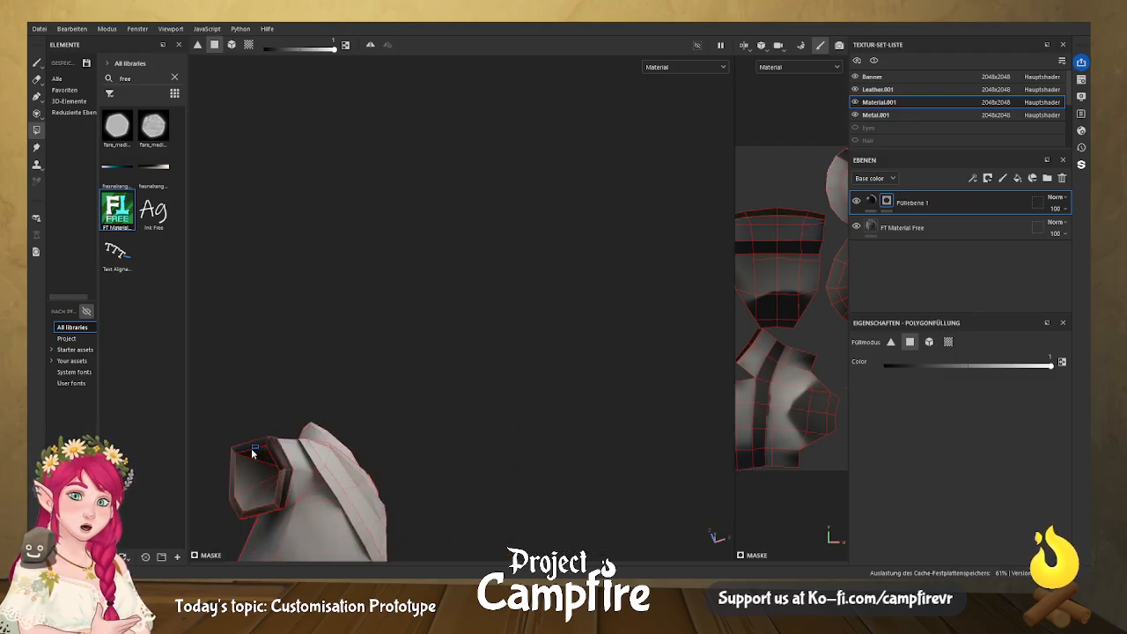
pyautogui.click(236, 495)
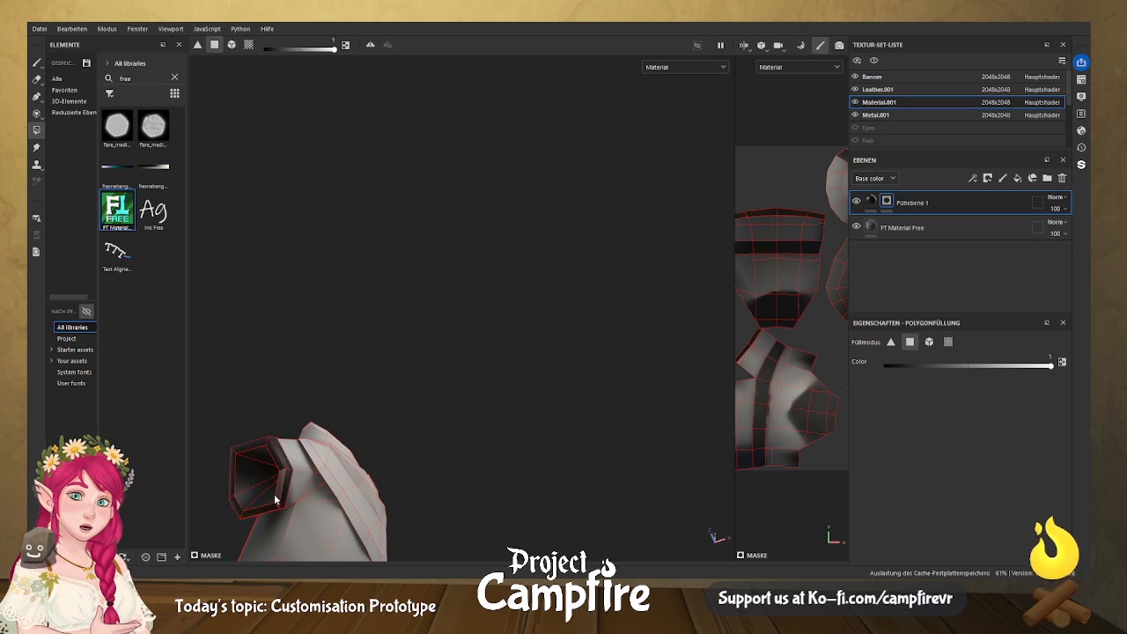
pyautogui.keyDown('alt'); pyautogui.moveTo(250, 480); pyautogui.dragTo(443, 421); pyautogui.keyUp('alt')
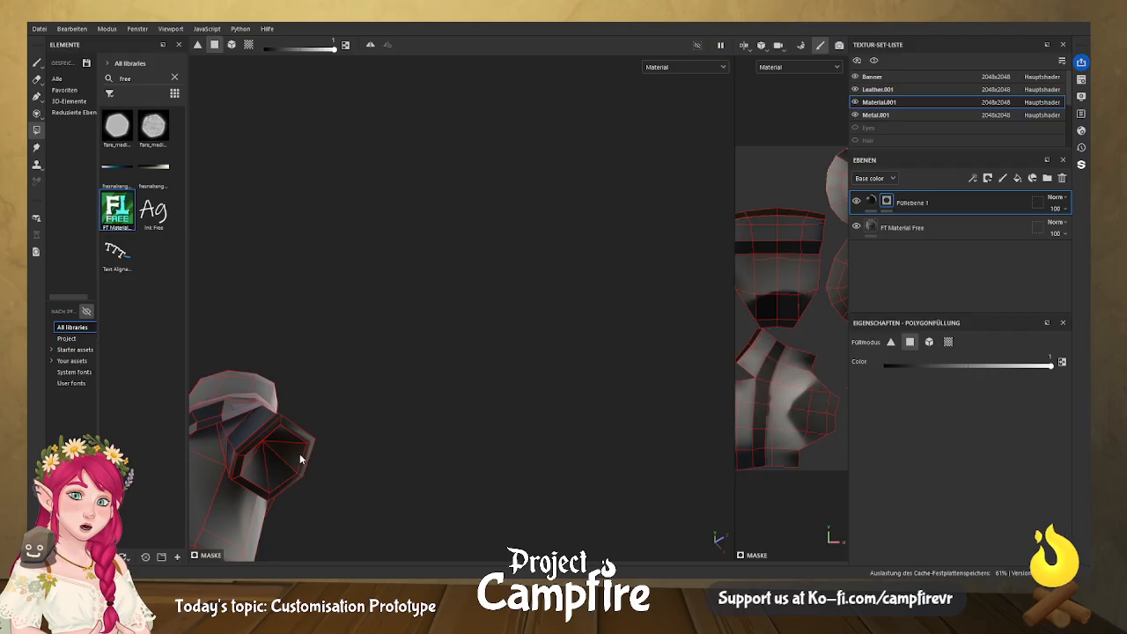
pyautogui.keyDown('alt'); pyautogui.moveTo(330, 461); pyautogui.dragTo(435, 463); pyautogui.keyUp('alt')
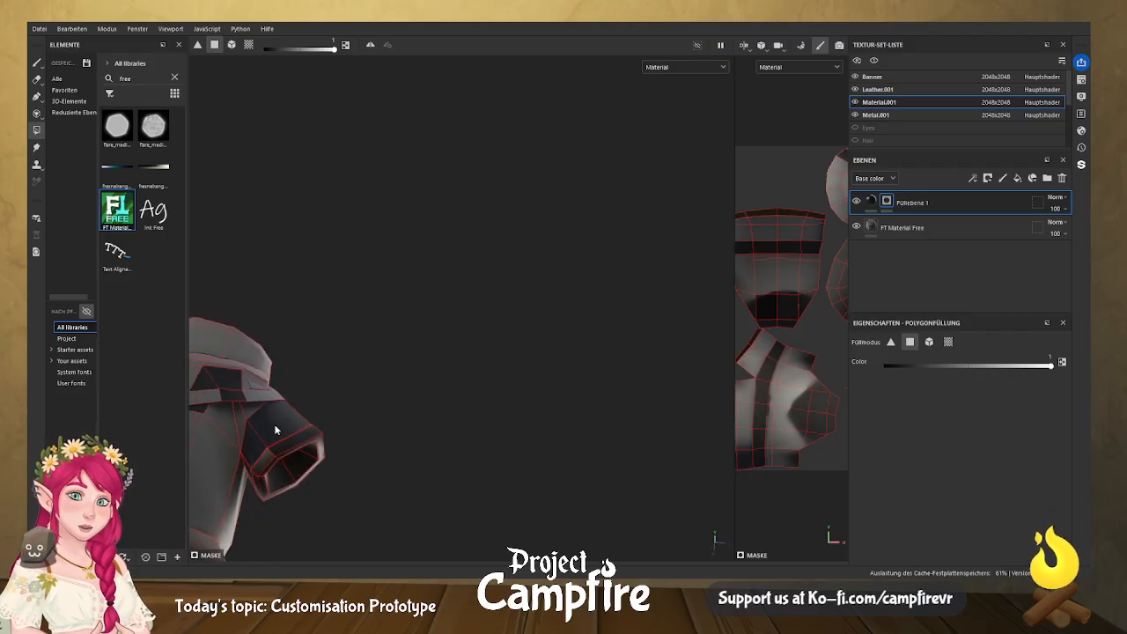
# Switch to the eraser for cleaning up the mask fill on the opposite sleeve.
pyautogui.press('alt')
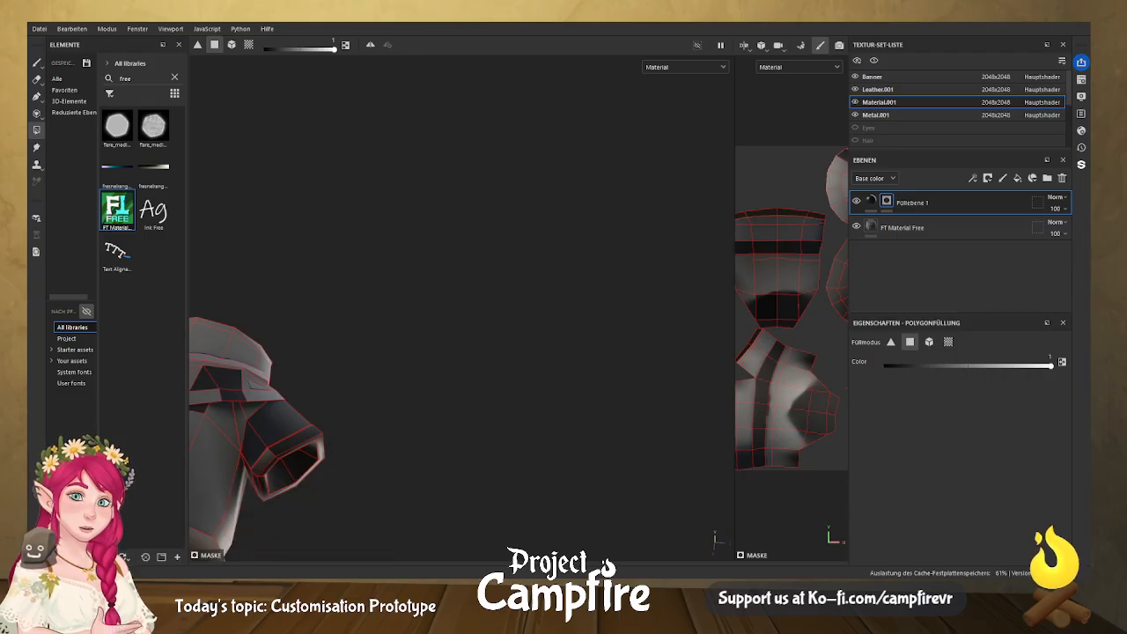
pyautogui.press('shift')
pyautogui.press('ctrl')
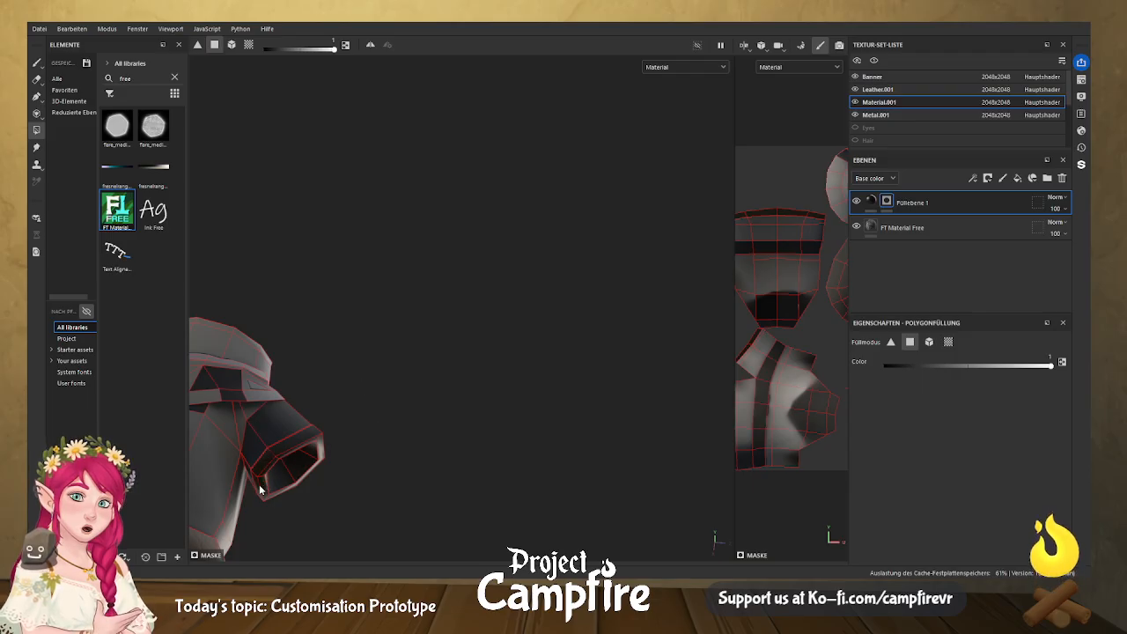
pyautogui.click(37, 81)
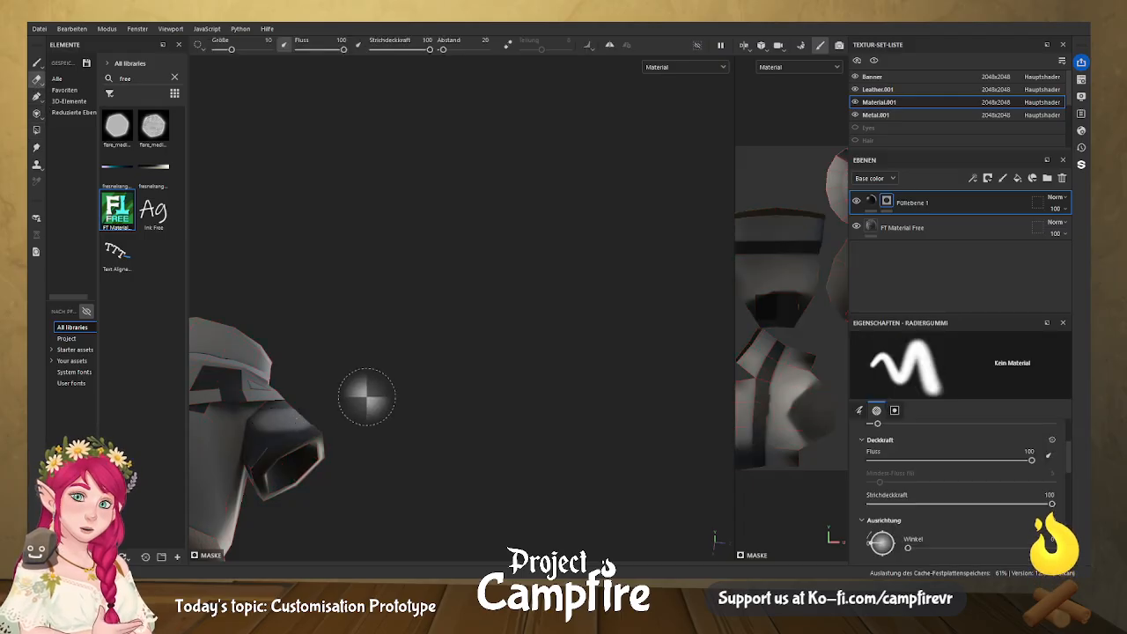
# Undo the last eraser strokes and clear the cape hem and upper sleeve polygons from the Füllebene 1 mask using Polygon Fill at colour 0.
pyautogui.hotkey('ctrl', 'z')
pyautogui.hotkey('ctrl', 'z')
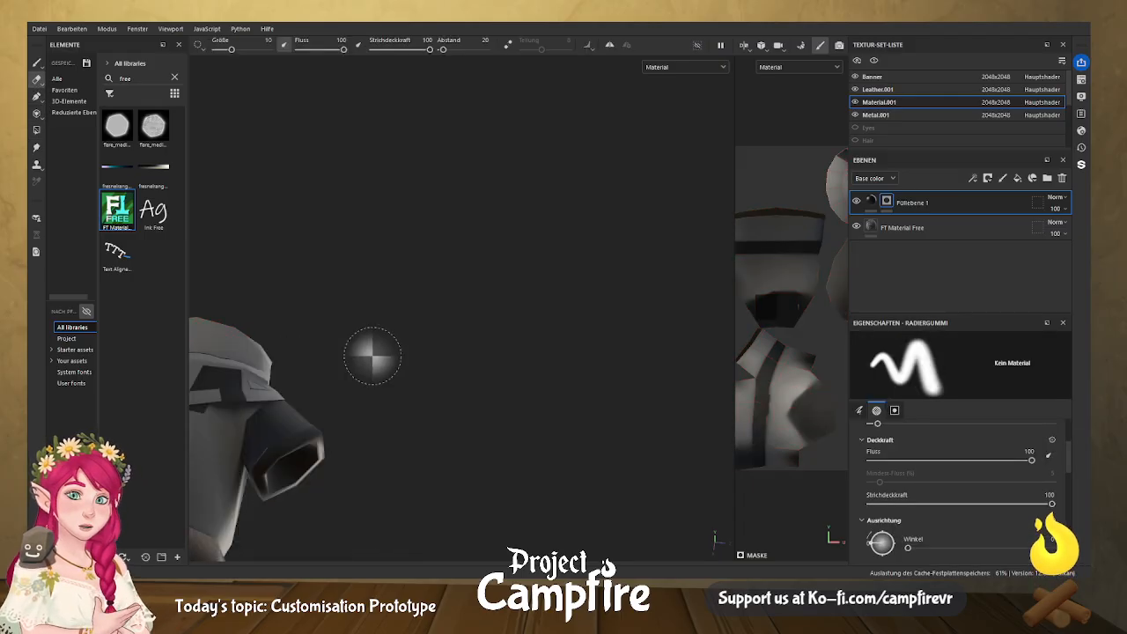
pyautogui.click(37, 130)
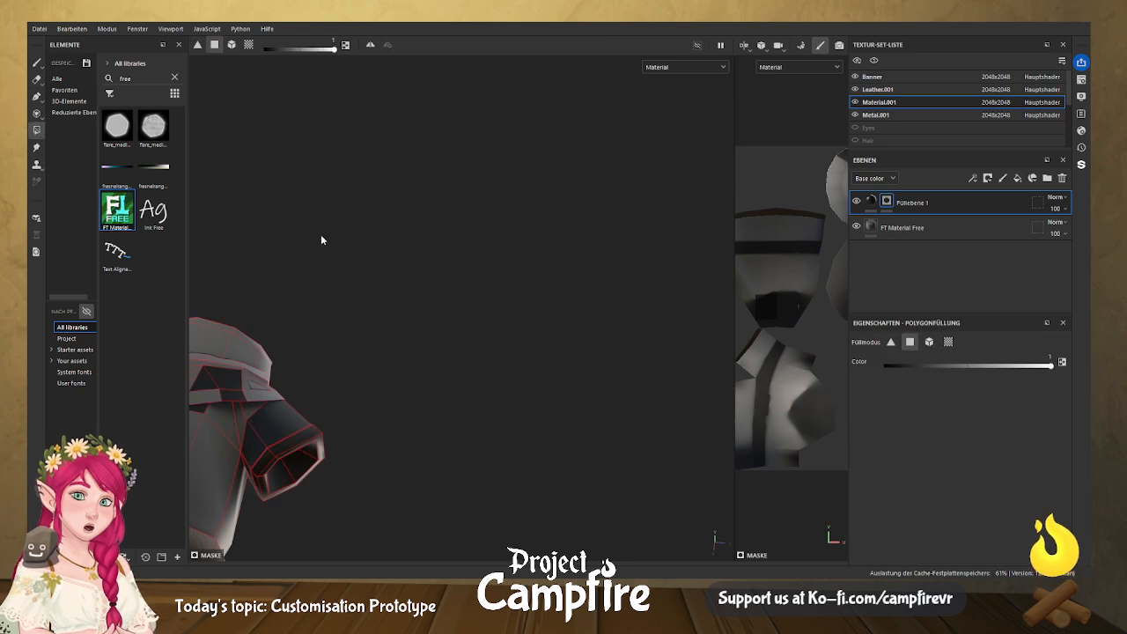
pyautogui.moveTo(336, 50); pyautogui.dragTo(251, 53)
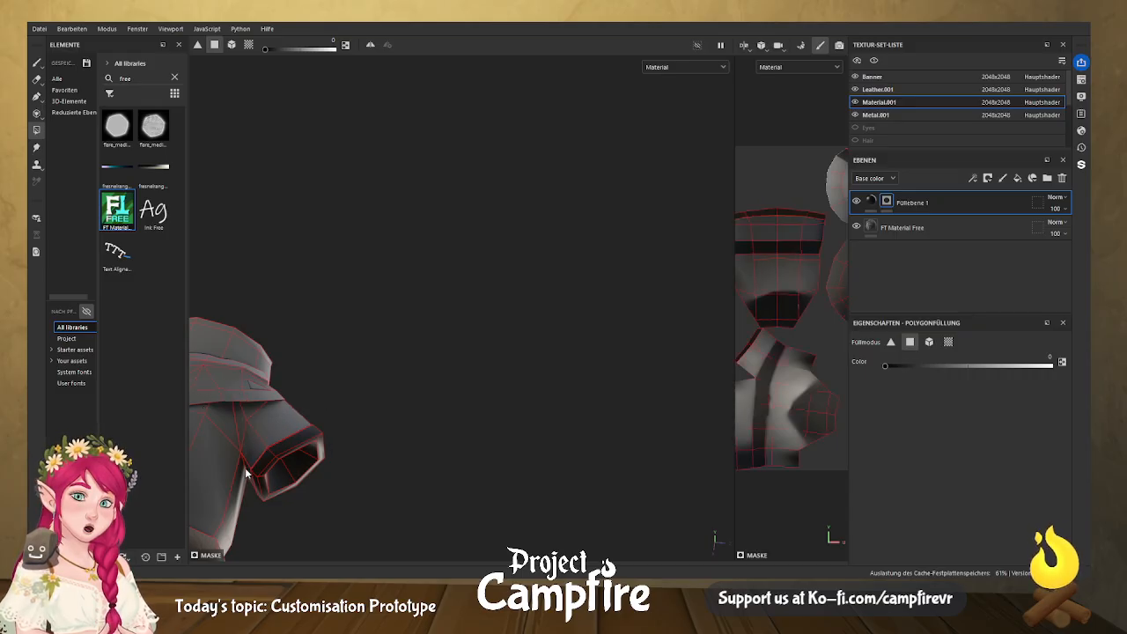
pyautogui.keyDown('alt'); pyautogui.moveTo(432, 453); pyautogui.dragTo(408, 338); pyautogui.keyUp('alt')
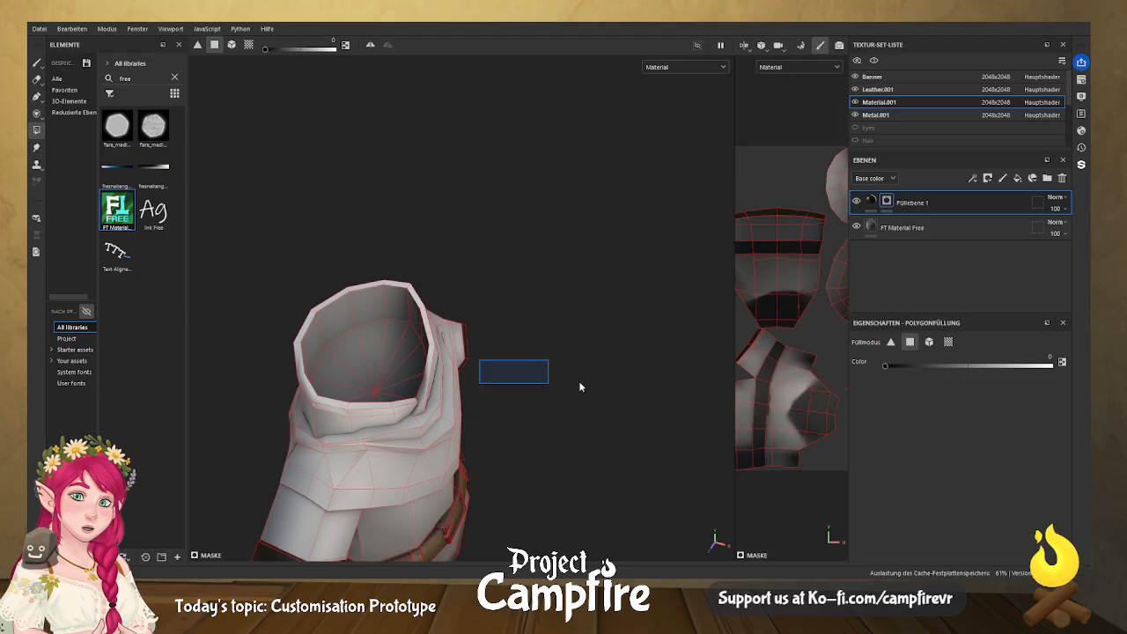
pyautogui.keyDown('alt'); pyautogui.moveTo(592, 383); pyautogui.dragTo(381, 338); pyautogui.keyUp('alt')
pyautogui.scroll(-6, 386, 334)
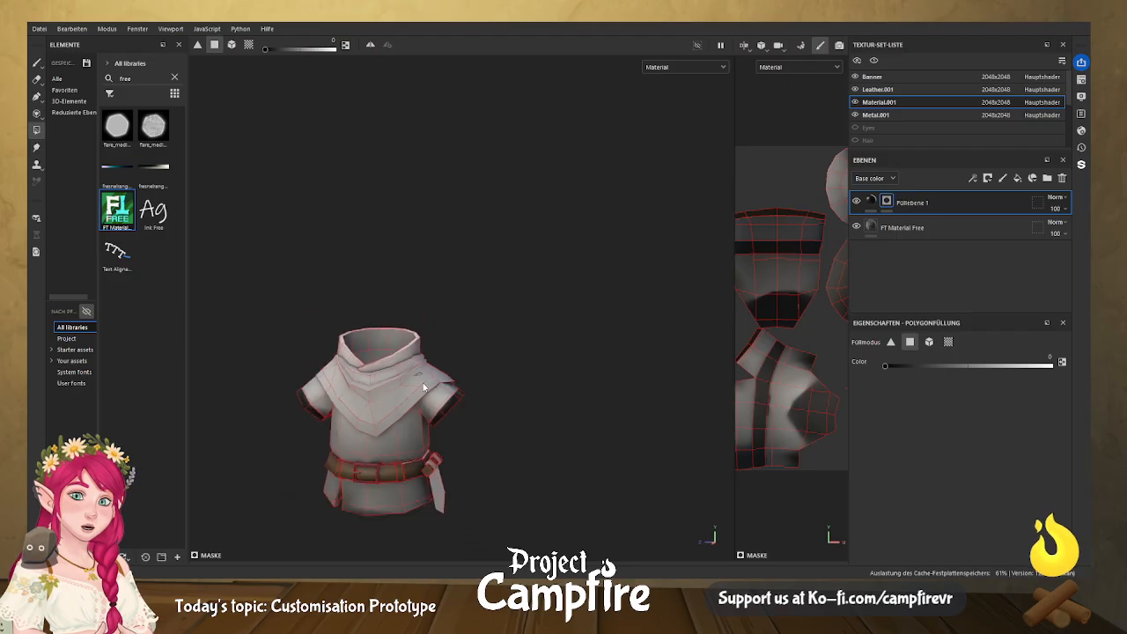
pyautogui.keyDown('alt'); pyautogui.moveTo(532, 461); pyautogui.dragTo(523, 411); pyautogui.keyUp('alt')
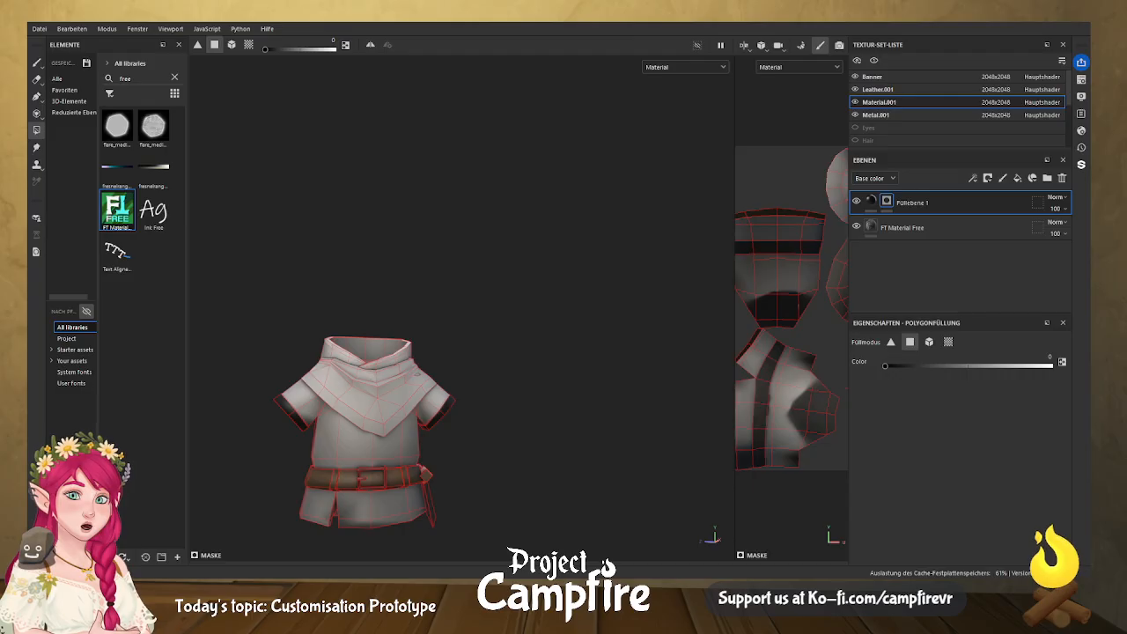
# Start a path with brush size 0.1 on the mask, running along the cape's front hem from the centre tip up to the shoulder.
pyautogui.click(36, 96)
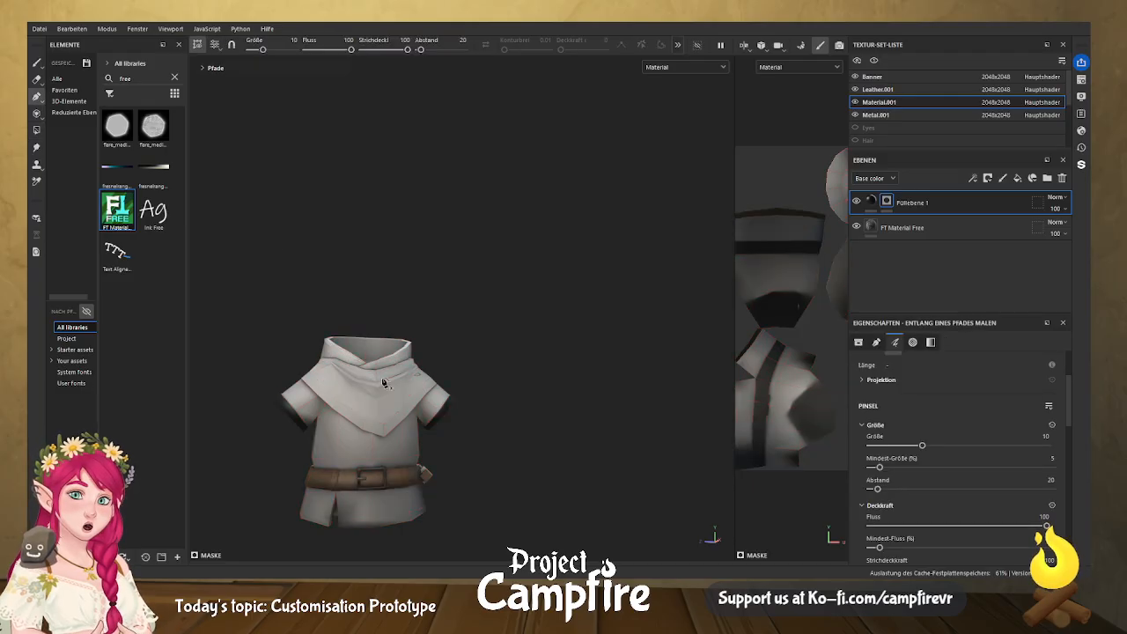
pyautogui.scroll(3, 387, 397)
pyautogui.scroll(3, 393, 415)
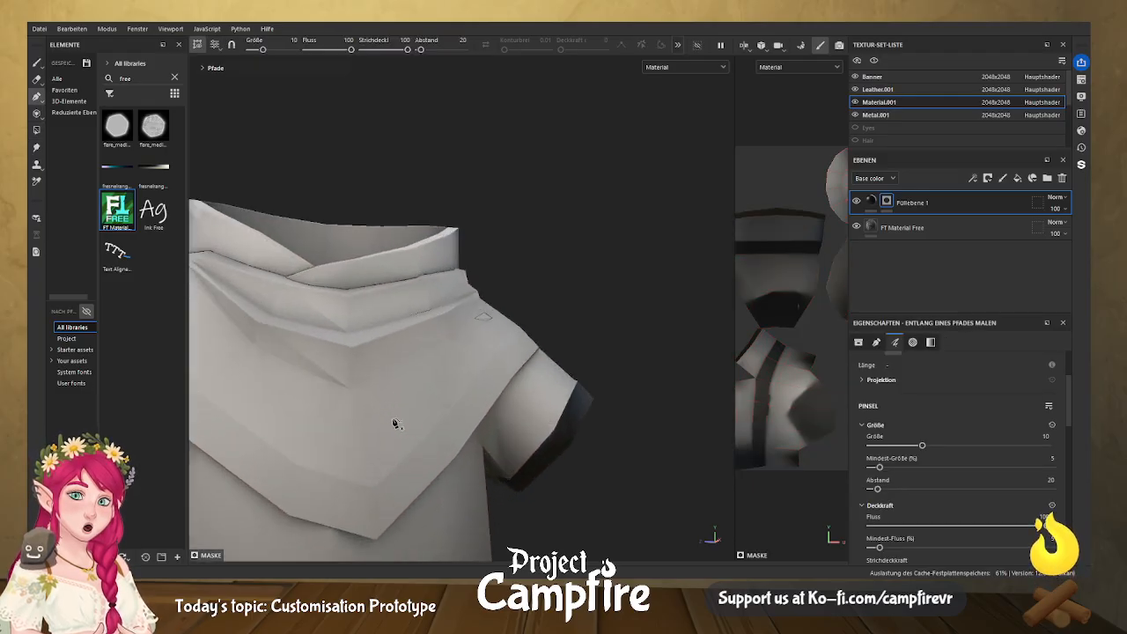
pyautogui.click(374, 487)
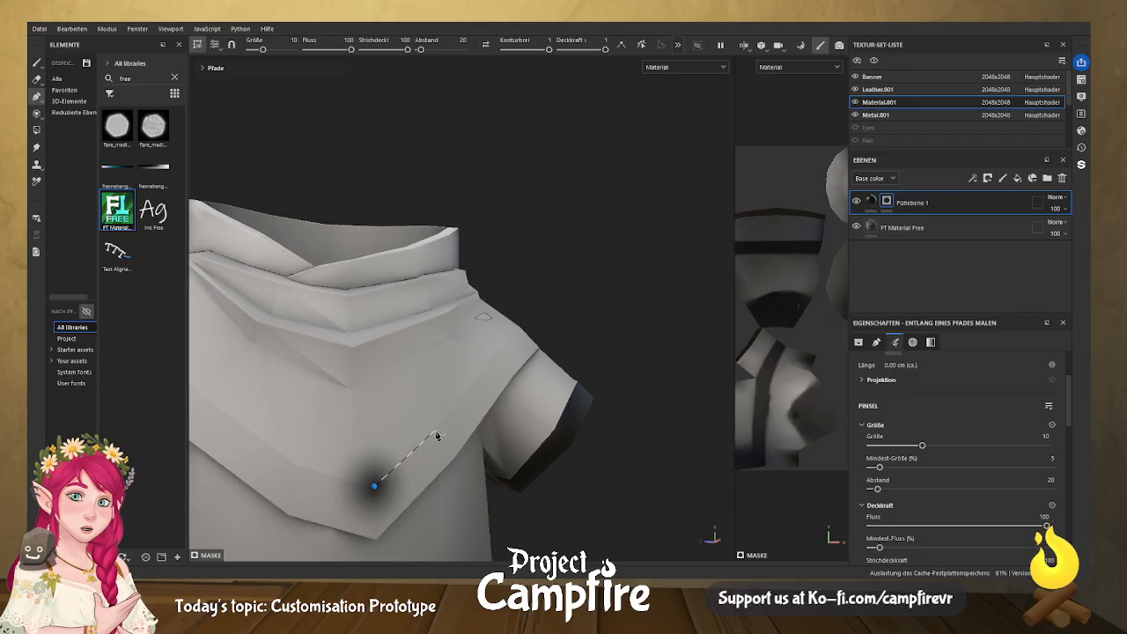
pyautogui.click(437, 429)
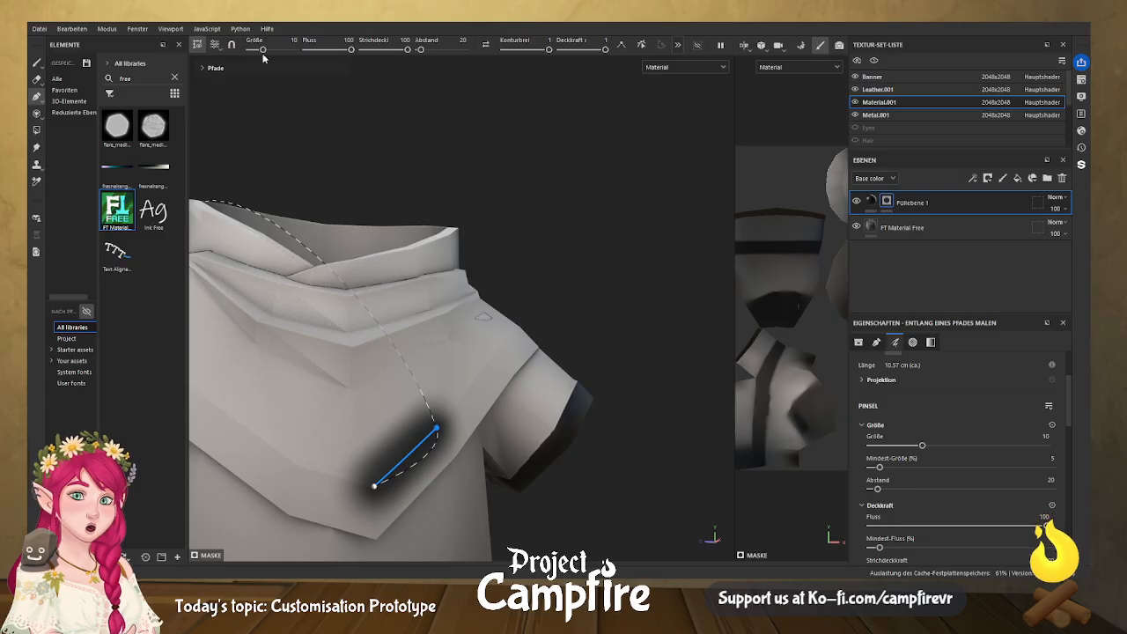
pyautogui.moveTo(265, 54); pyautogui.dragTo(251, 56)
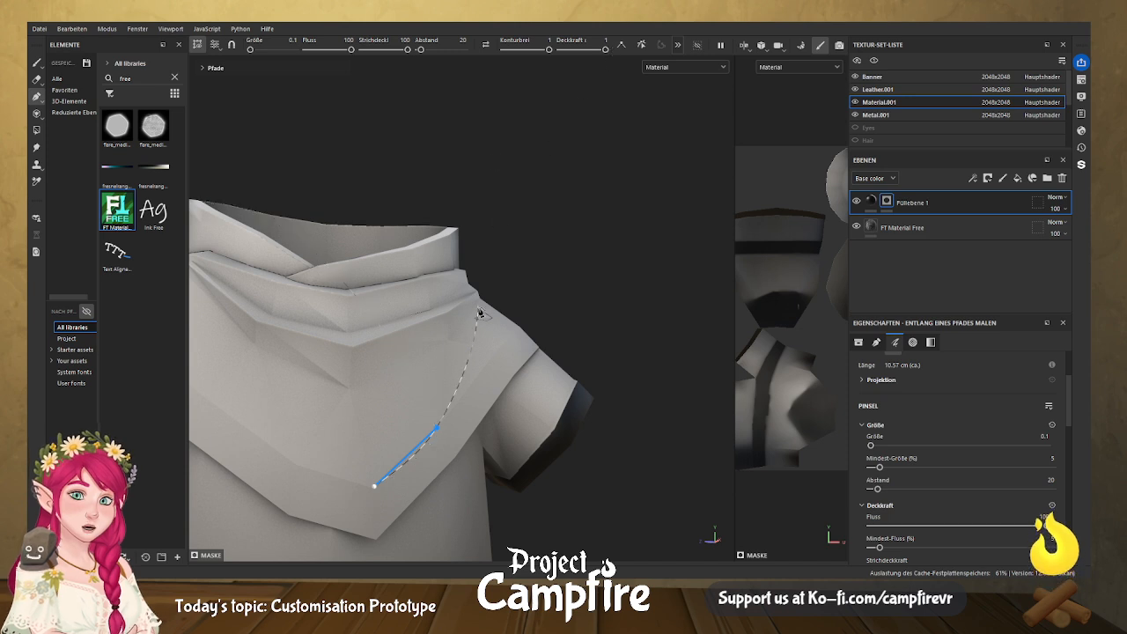
pyautogui.click(474, 383)
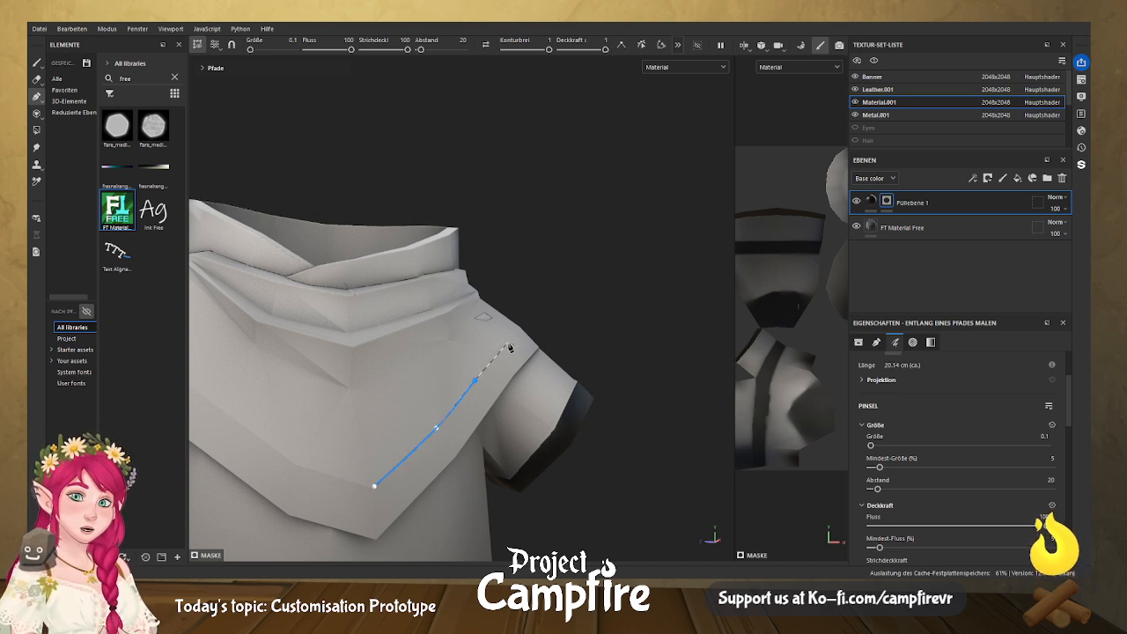
pyautogui.click(514, 337)
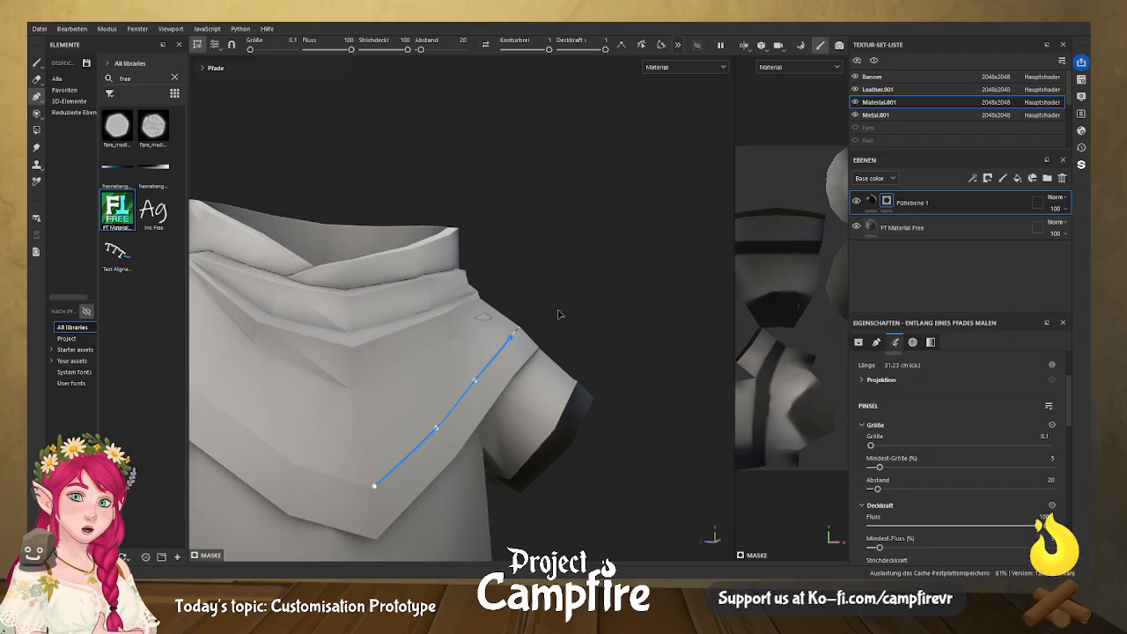
# Extend the mask path over the shoulder, following the cape hem above the sleeve towards the back.
pyautogui.moveTo(520, 332); pyautogui.dragTo(544, 388)
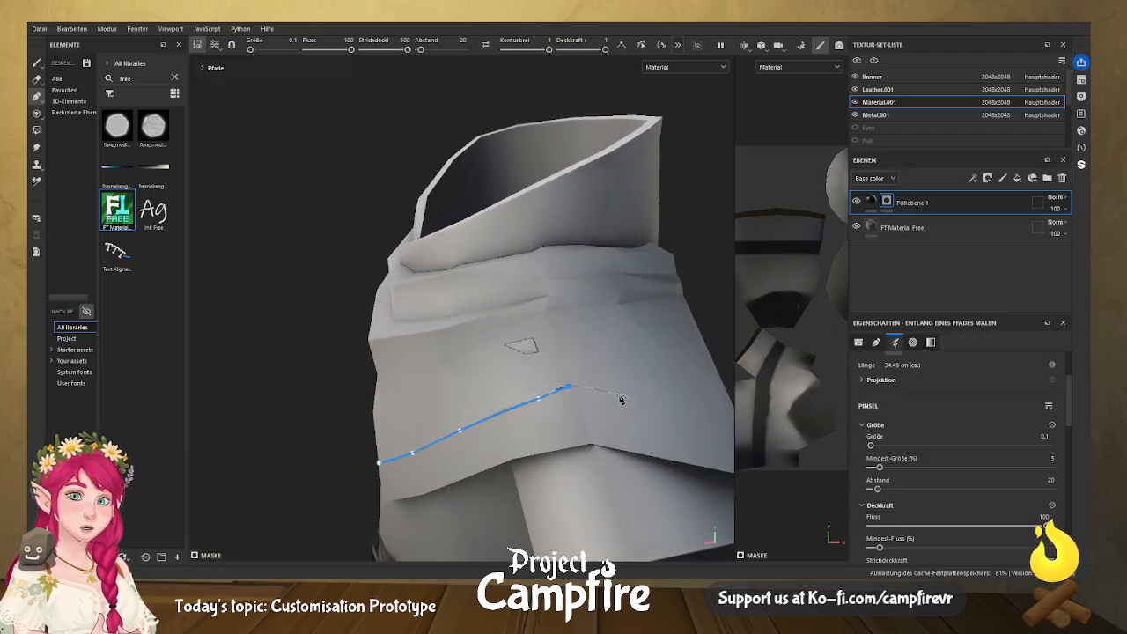
pyautogui.click(650, 404)
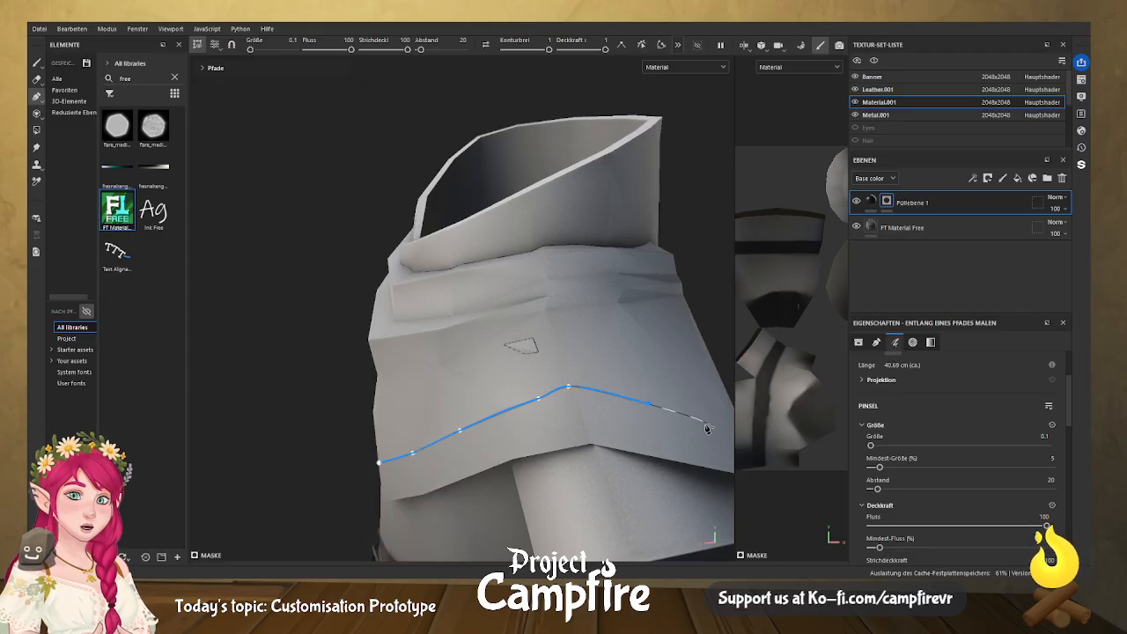
pyautogui.keyDown('alt'); pyautogui.moveTo(715, 429); pyautogui.dragTo(408, 395); pyautogui.keyUp('alt')
pyautogui.click(406, 385)
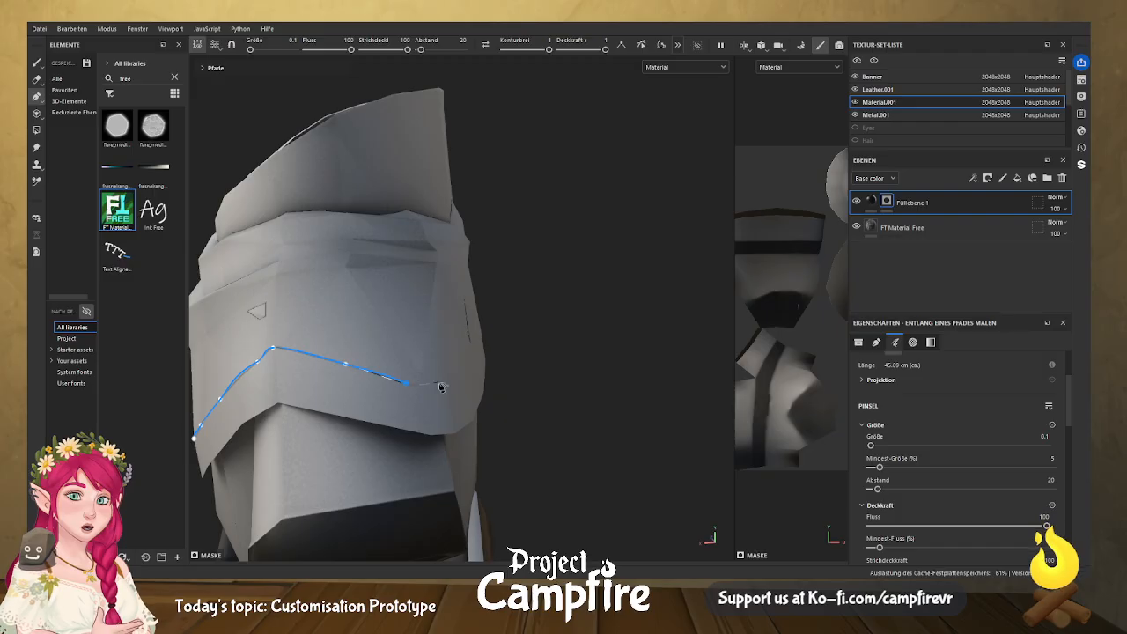
pyautogui.click(444, 393)
# Continue the mask path along the cape's back hem, past the lowest point at the middle of the back.
pyautogui.keyDown('alt'); pyautogui.moveTo(516, 385); pyautogui.dragTo(348, 405); pyautogui.keyUp('alt')
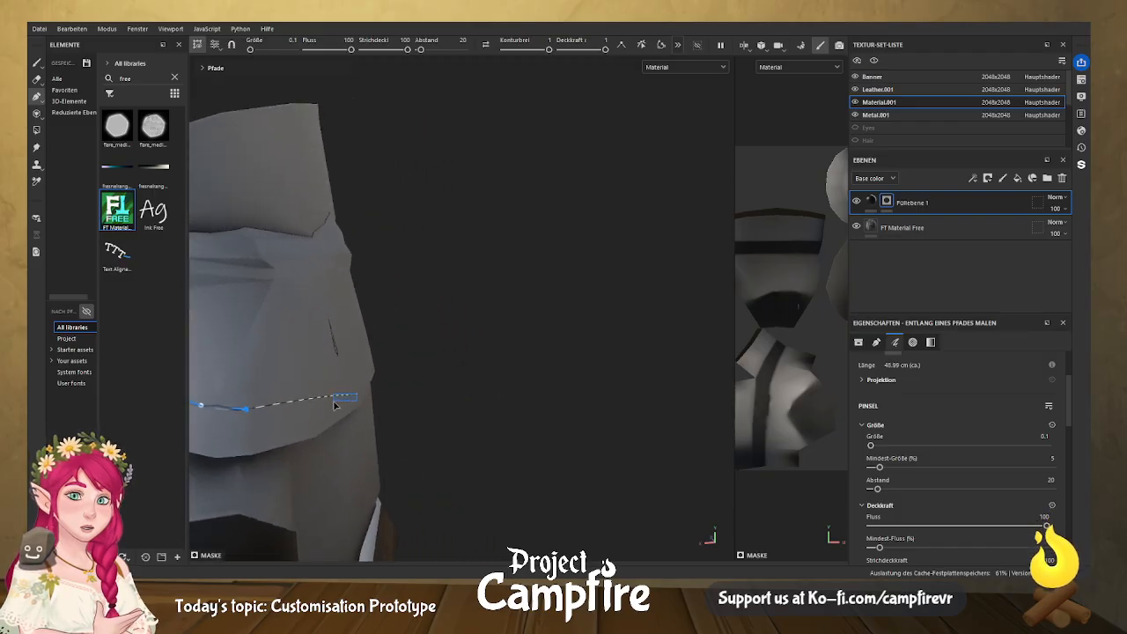
pyautogui.keyDown('alt'); pyautogui.moveTo(410, 387); pyautogui.dragTo(301, 390); pyautogui.keyUp('alt')
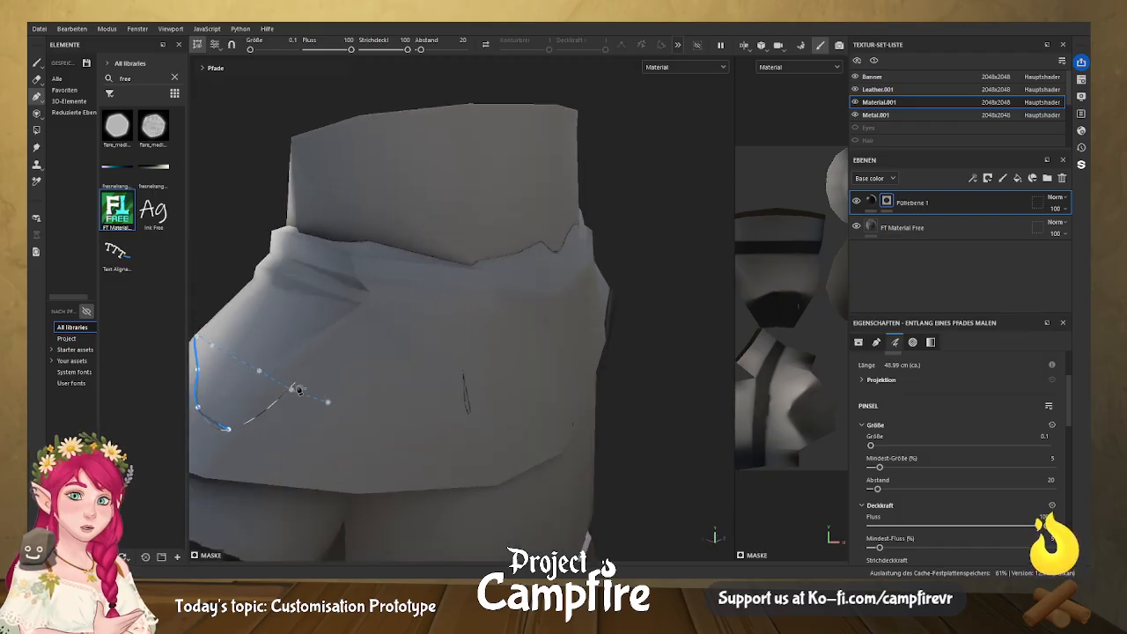
pyautogui.click(350, 442)
pyautogui.click(451, 444)
pyautogui.click(540, 429)
pyautogui.keyDown('alt'); pyautogui.moveTo(587, 415); pyautogui.dragTo(554, 396); pyautogui.keyUp('alt')
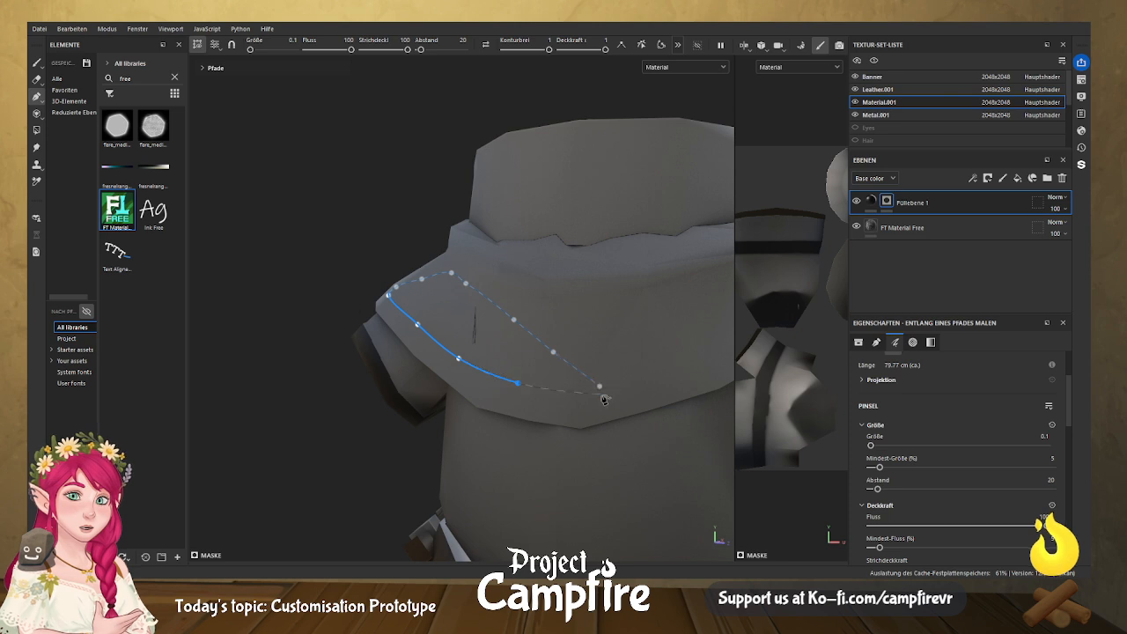
pyautogui.click(573, 394)
pyautogui.click(667, 375)
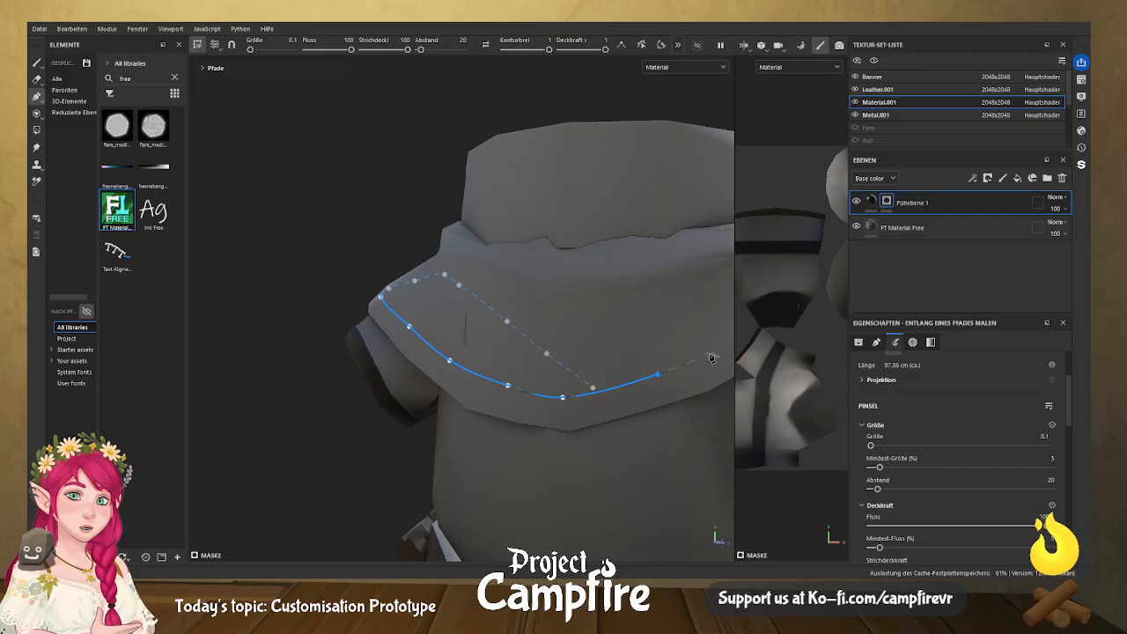
# Carry the mask path up the rest of the back hem and over the opposite shoulder.
pyautogui.keyDown('alt'); pyautogui.moveTo(713, 357); pyautogui.dragTo(445, 397); pyautogui.keyUp('alt')
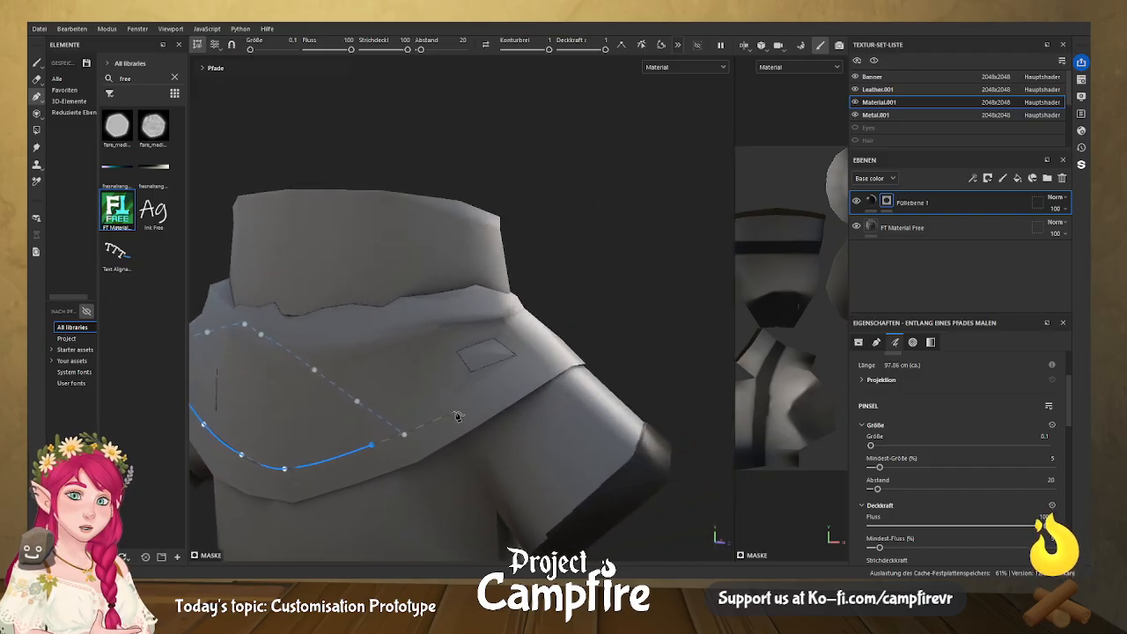
pyautogui.click(470, 399)
pyautogui.click(528, 358)
pyautogui.click(559, 344)
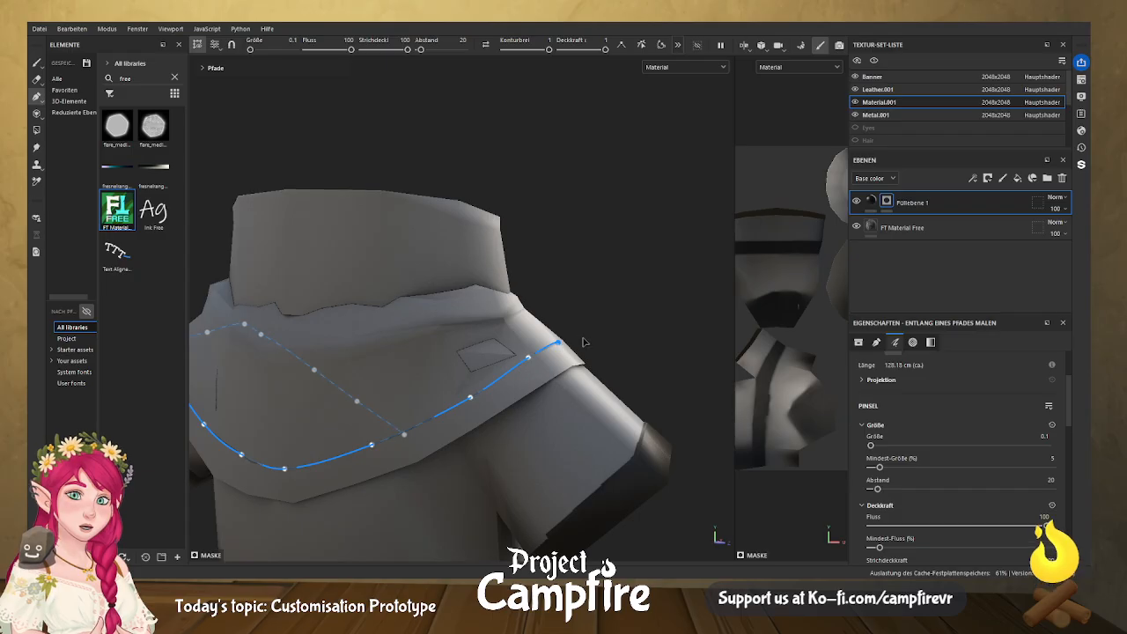
pyautogui.press('alt')
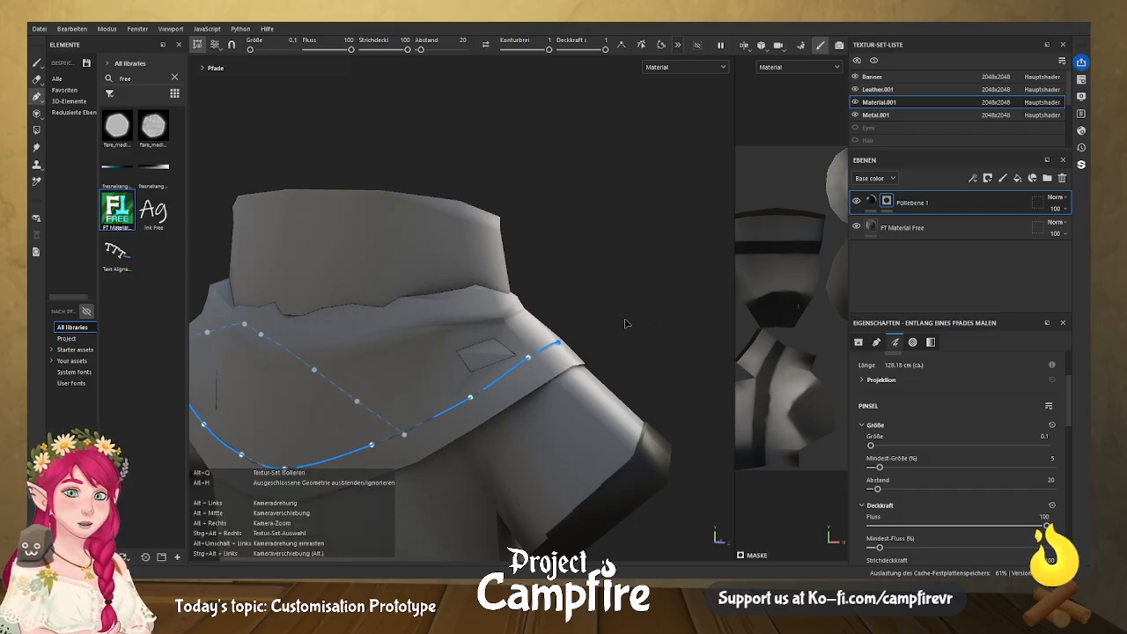
pyautogui.keyDown('alt'); pyautogui.moveTo(652, 315); pyautogui.dragTo(572, 357, button='middle'); pyautogui.keyUp('alt')
pyautogui.keyDown('alt'); pyautogui.moveTo(576, 362); pyautogui.dragTo(524, 502); pyautogui.keyUp('alt')
pyautogui.click(553, 528)
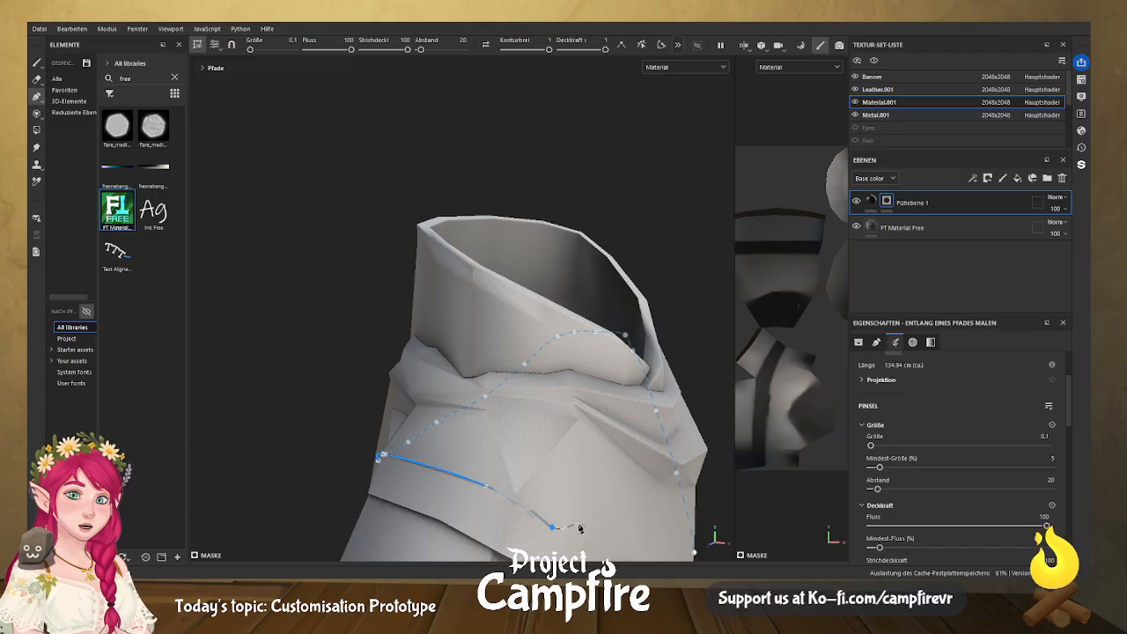
# Bring the path down the remaining front hem and close it at its starting point at the cape's centre tip.
pyautogui.press('alt')
pyautogui.keyDown('alt'); pyautogui.moveTo(592, 538); pyautogui.dragTo(383, 366); pyautogui.keyUp('alt')
pyautogui.click(405, 377)
pyautogui.click(485, 419)
pyautogui.keyDown('alt'); pyautogui.moveTo(511, 434); pyautogui.dragTo(414, 423); pyautogui.keyUp('alt')
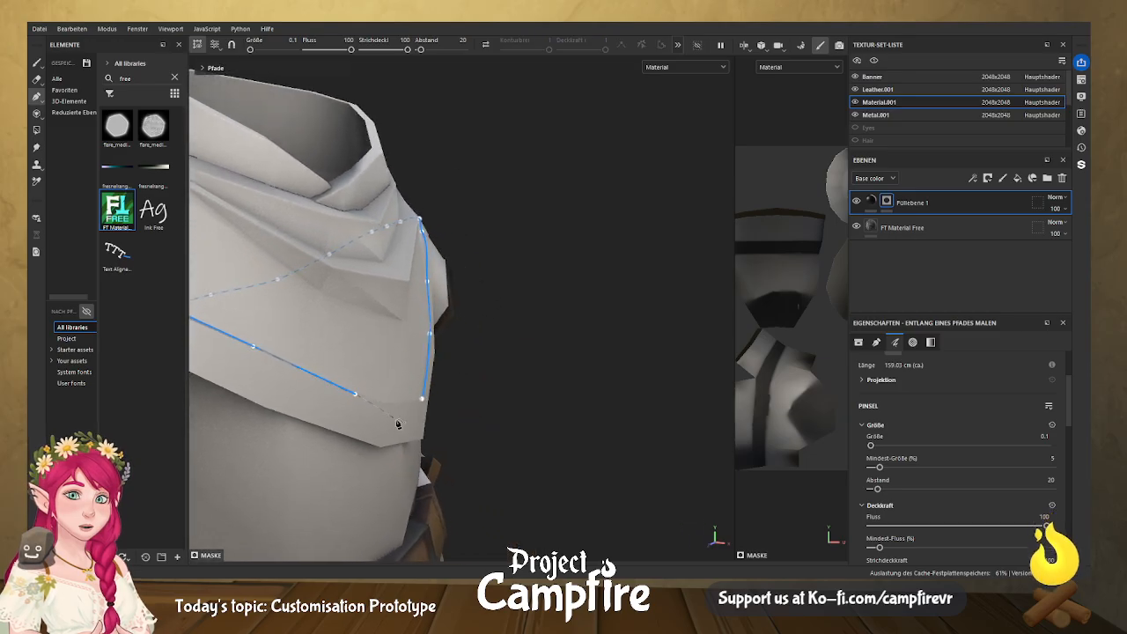
pyautogui.keyDown('alt'); pyautogui.moveTo(453, 429); pyautogui.dragTo(362, 429); pyautogui.keyUp('alt')
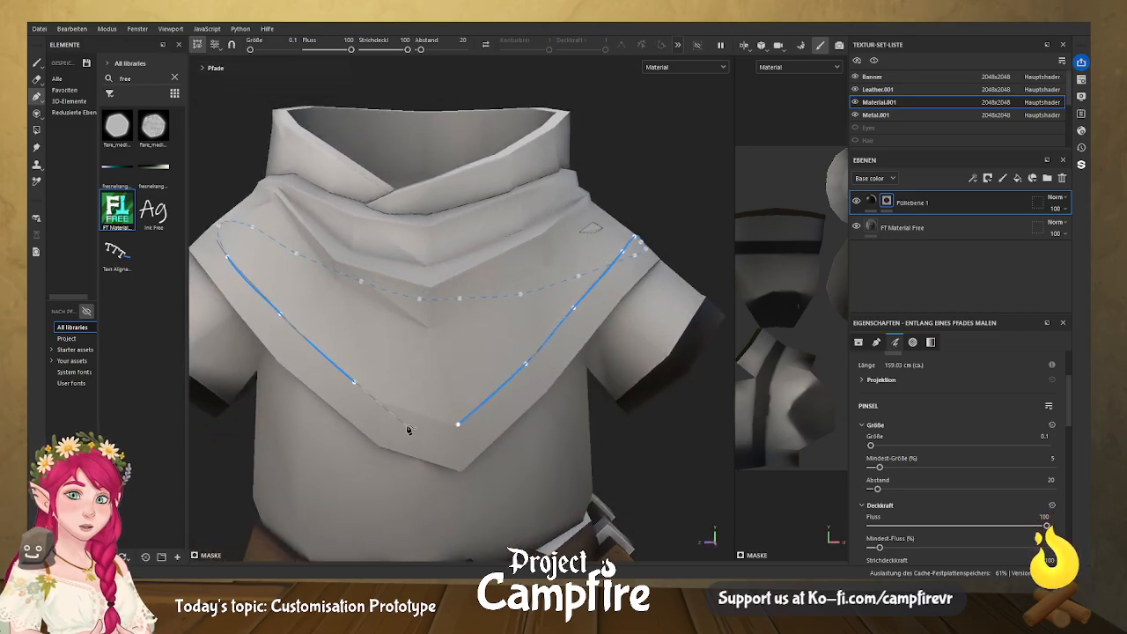
pyautogui.click(459, 428)
pyautogui.click(458, 427)
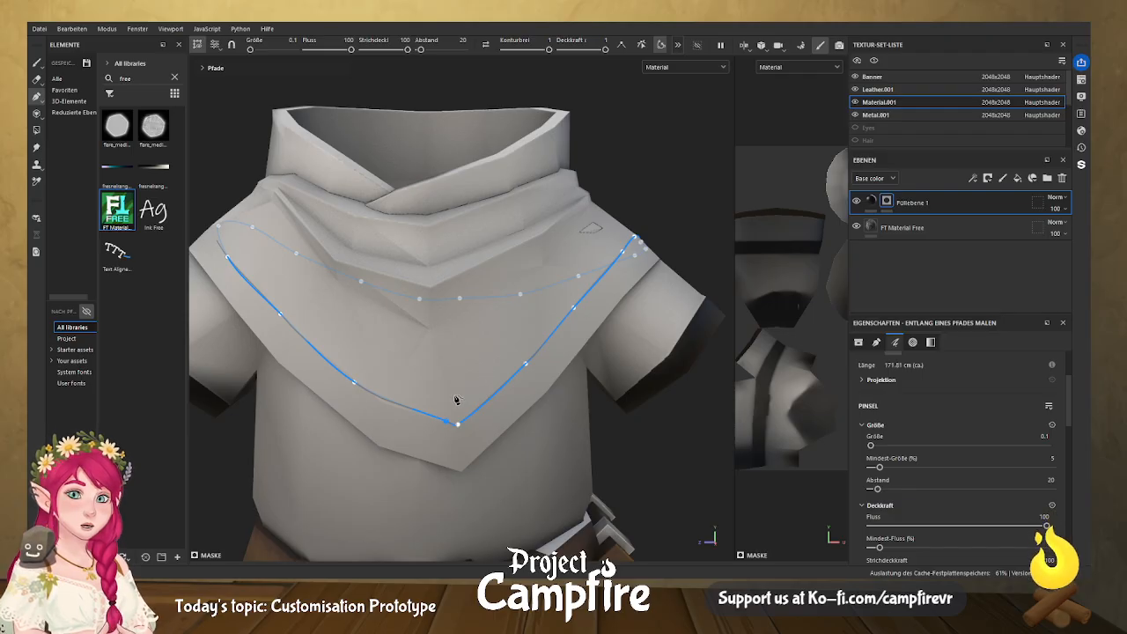
pyautogui.press('Return')
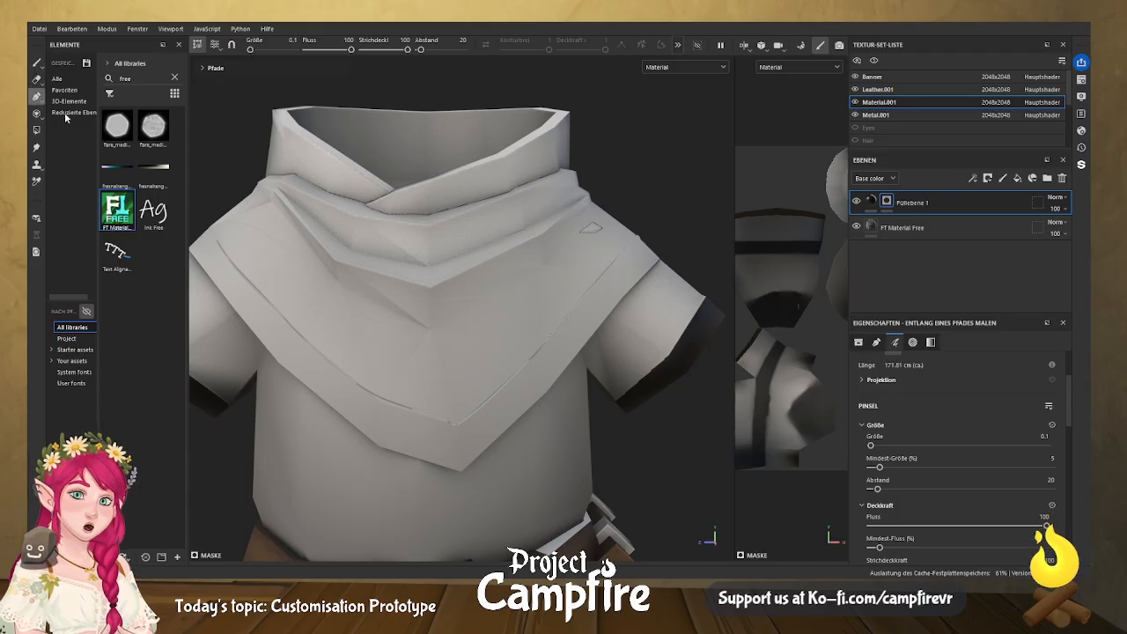
# Try a small closed shape with the filled path tool on the cape's front, and undo it together with the hem outline path.
pyautogui.click(144, 124)
pyautogui.click(436, 355)
pyautogui.click(502, 369)
pyautogui.click(459, 384)
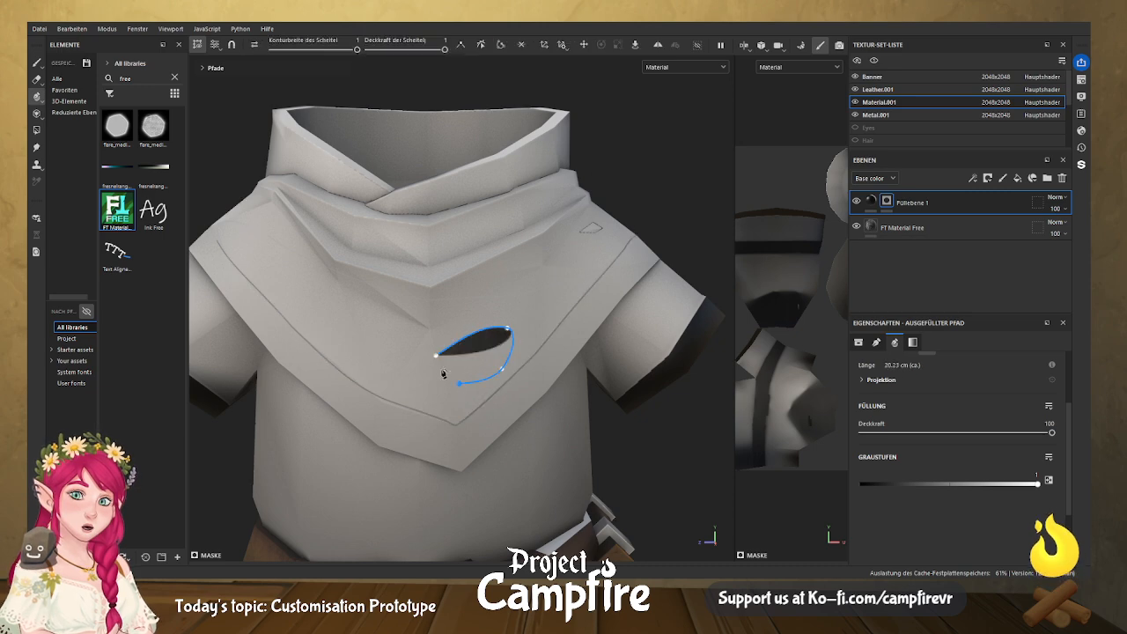
pyautogui.click(436, 356)
pyautogui.press('Delete')
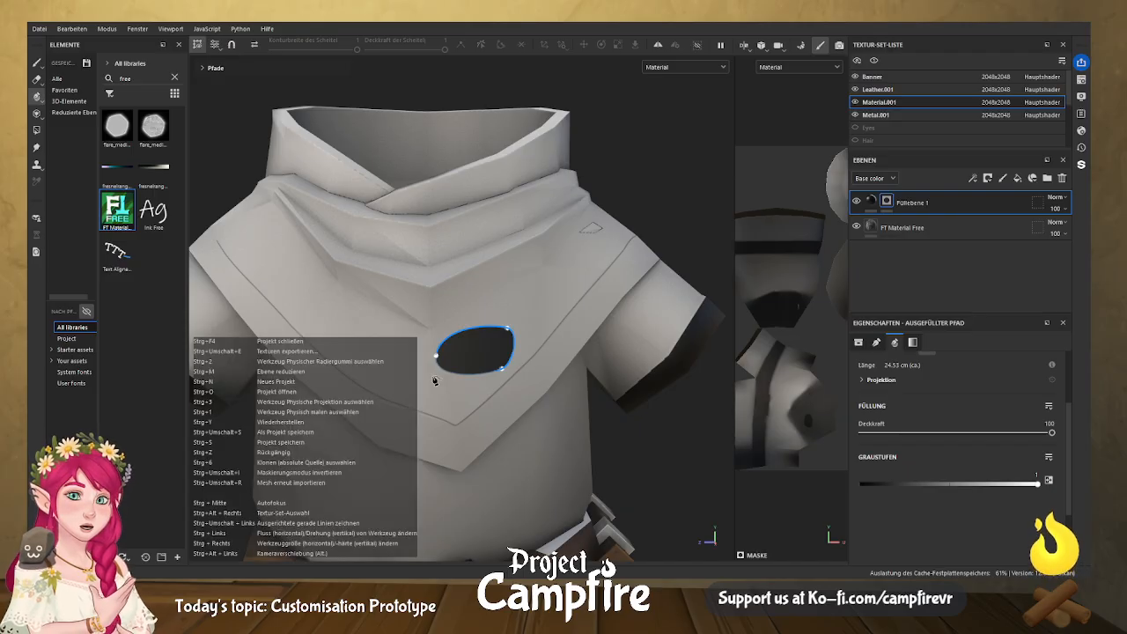
pyautogui.press('Escape')
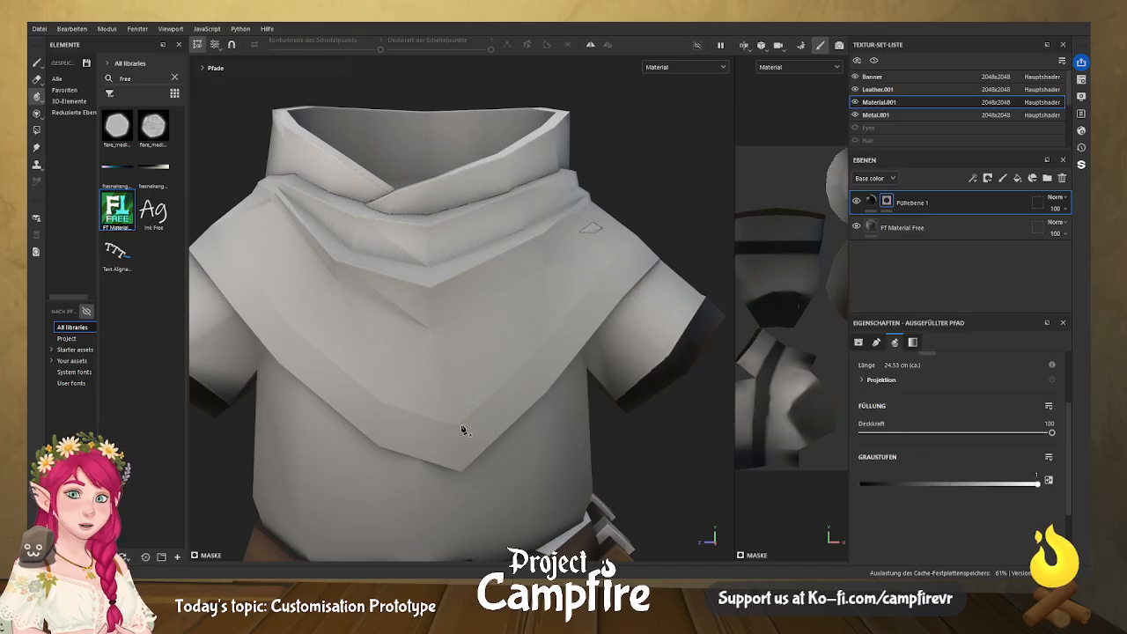
# Start a filled path at the centre tip of the cape's front hem and run it up the inner trim edge to the shoulder.
pyautogui.scroll(2, 671, 502)
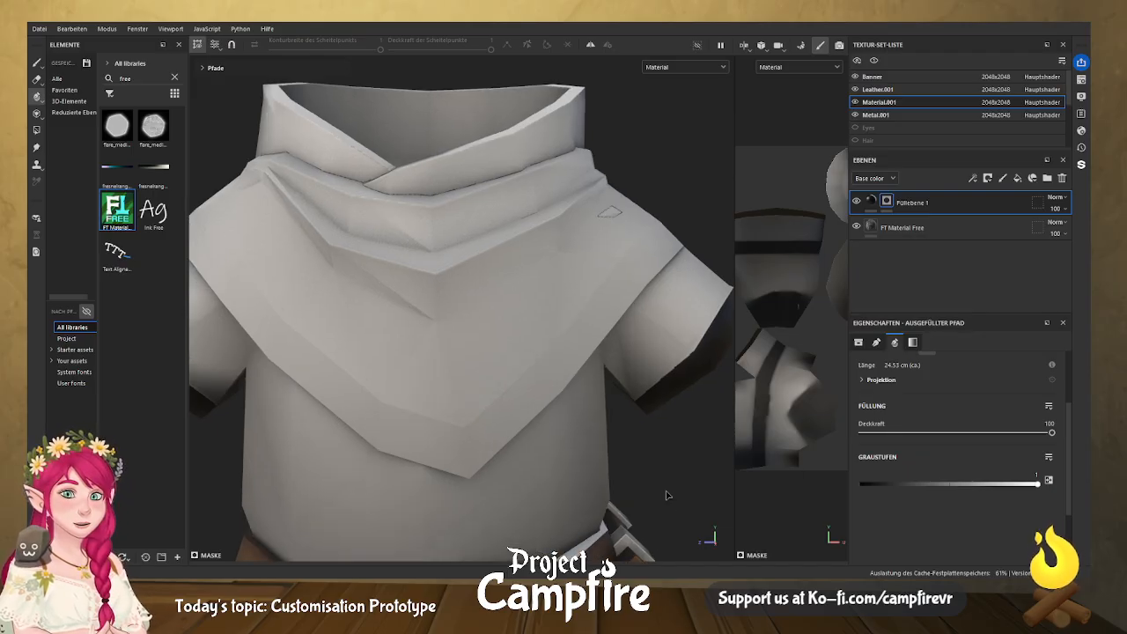
pyautogui.click(463, 426)
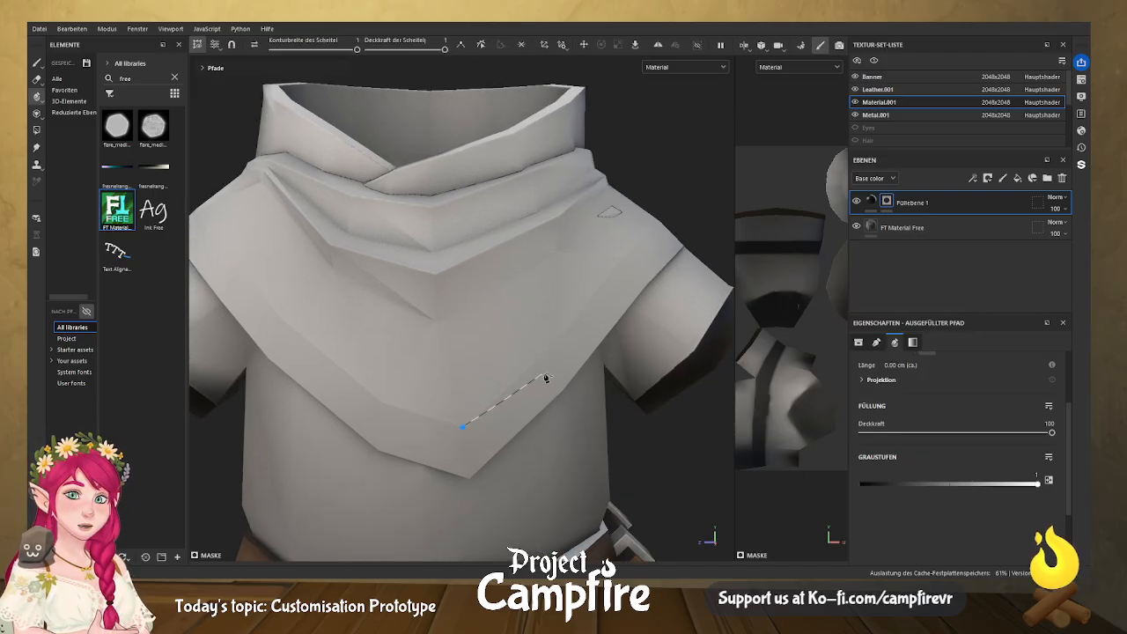
pyautogui.click(557, 345)
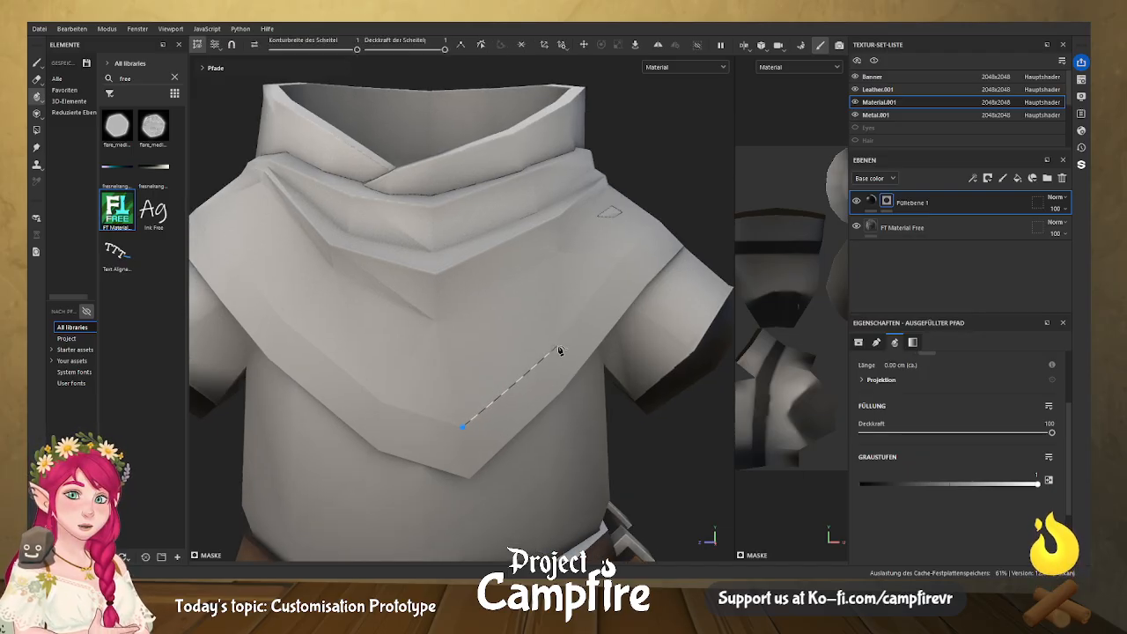
pyautogui.click(627, 257)
pyautogui.click(657, 227)
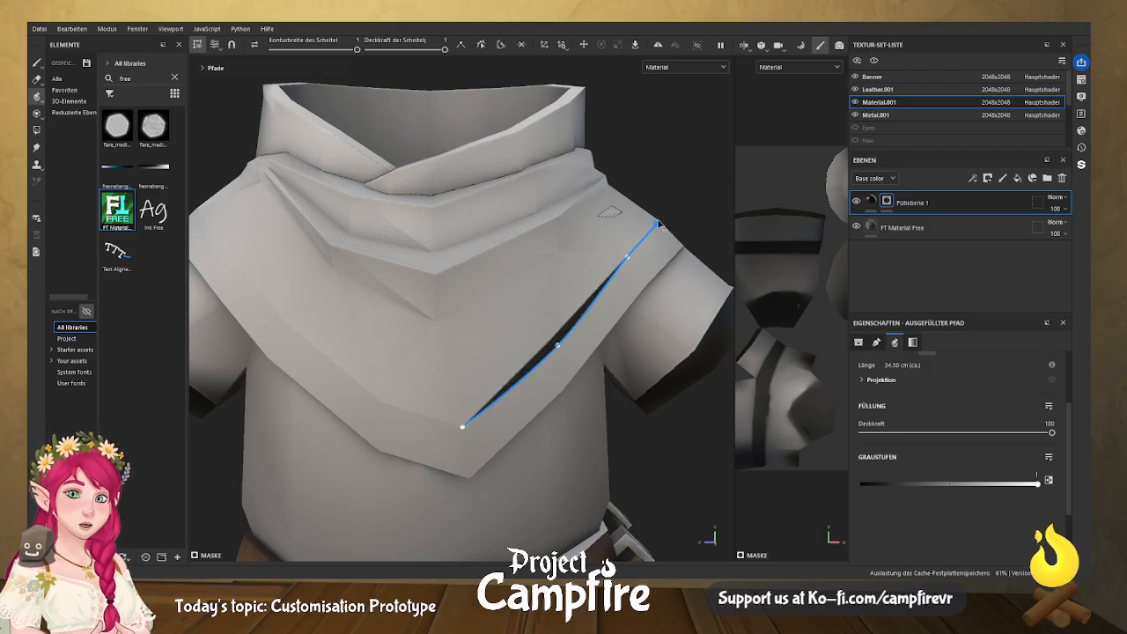
# Continue the filled path along the trim edge around the first shoulder.
pyautogui.scroll(-1, 671, 221)
pyautogui.keyDown('alt'); pyautogui.moveTo(680, 232); pyautogui.dragTo(592, 334); pyautogui.keyUp('alt')
pyautogui.keyDown('alt'); pyautogui.moveTo(643, 397); pyautogui.dragTo(474, 338, button='middle'); pyautogui.keyUp('alt')
pyautogui.keyDown('alt'); pyautogui.moveTo(474, 338); pyautogui.dragTo(393, 403); pyautogui.keyUp('alt')
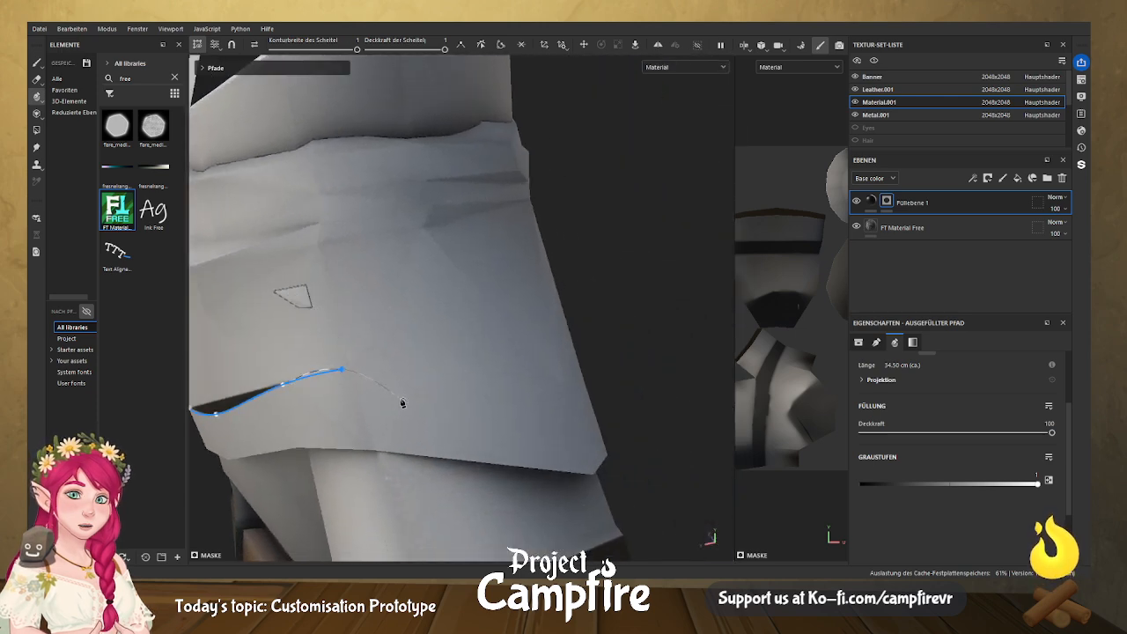
pyautogui.click(495, 398)
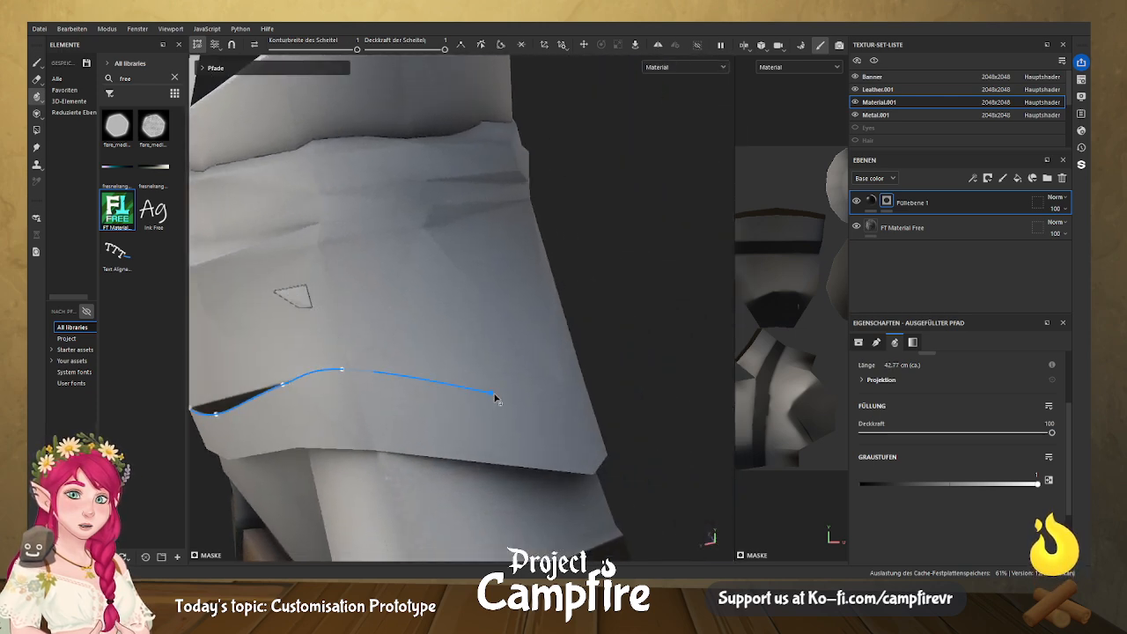
pyautogui.click(580, 403)
# Carry the filled path across the cape's back along the trim's upper edge, up to the opposite shoulder.
pyautogui.keyDown('alt'); pyautogui.moveTo(599, 393); pyautogui.dragTo(374, 332); pyautogui.keyUp('alt')
pyautogui.keyDown('alt'); pyautogui.moveTo(466, 296); pyautogui.dragTo(586, 302); pyautogui.keyUp('alt')
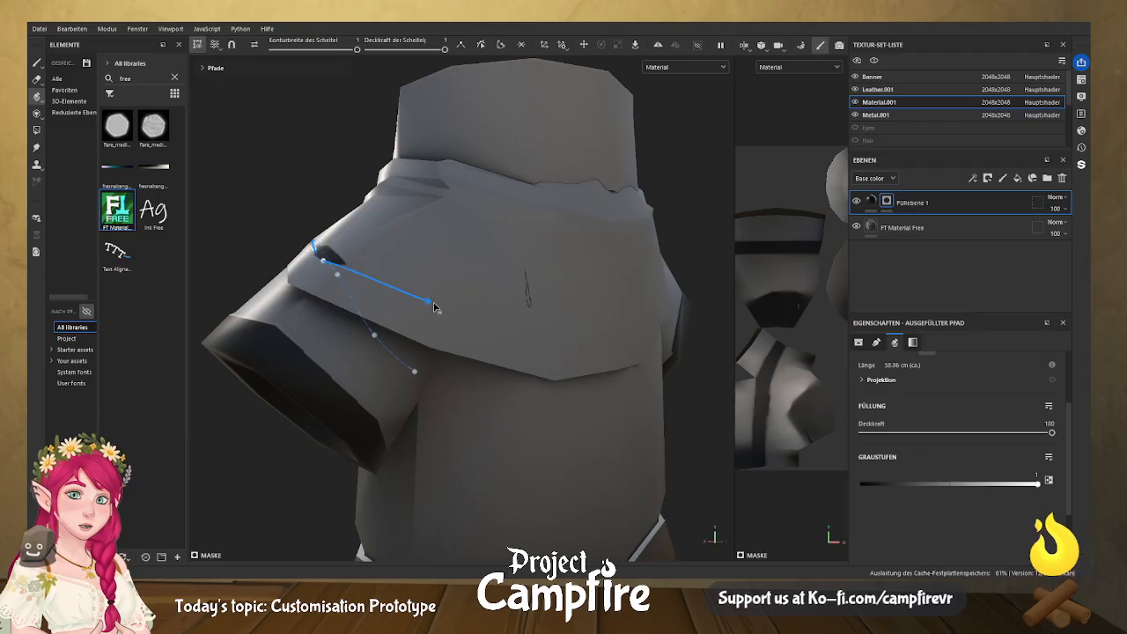
pyautogui.click(547, 341)
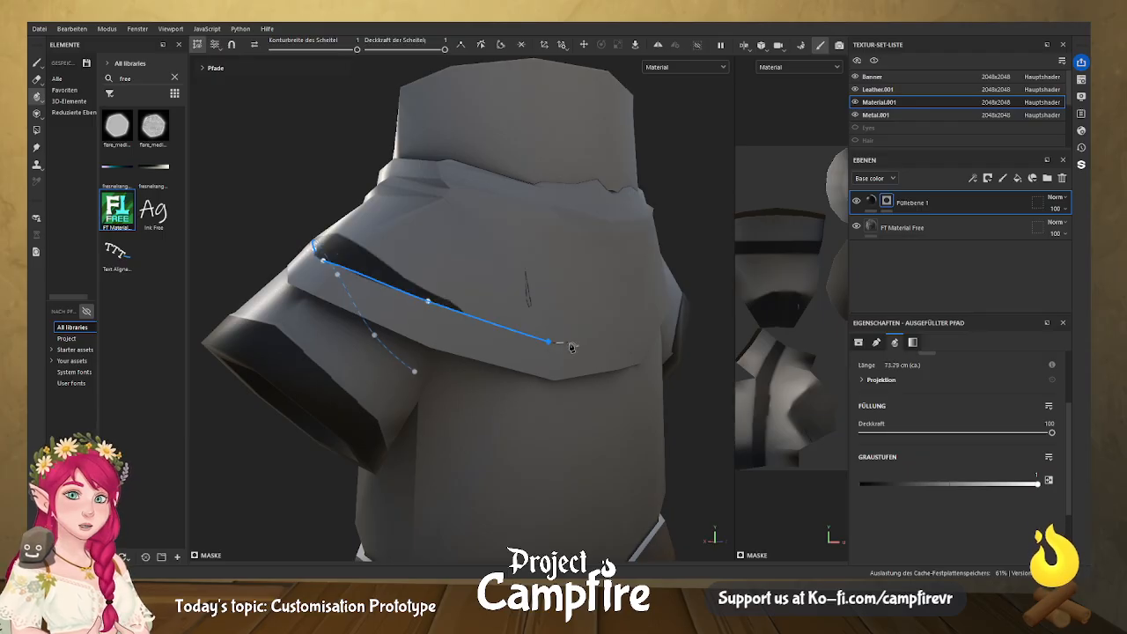
pyautogui.click(620, 344)
pyautogui.keyDown('alt'); pyautogui.moveTo(662, 333); pyautogui.dragTo(476, 347); pyautogui.keyUp('alt')
pyautogui.keyDown('alt'); pyautogui.moveTo(632, 337); pyautogui.dragTo(480, 340); pyautogui.keyUp('alt')
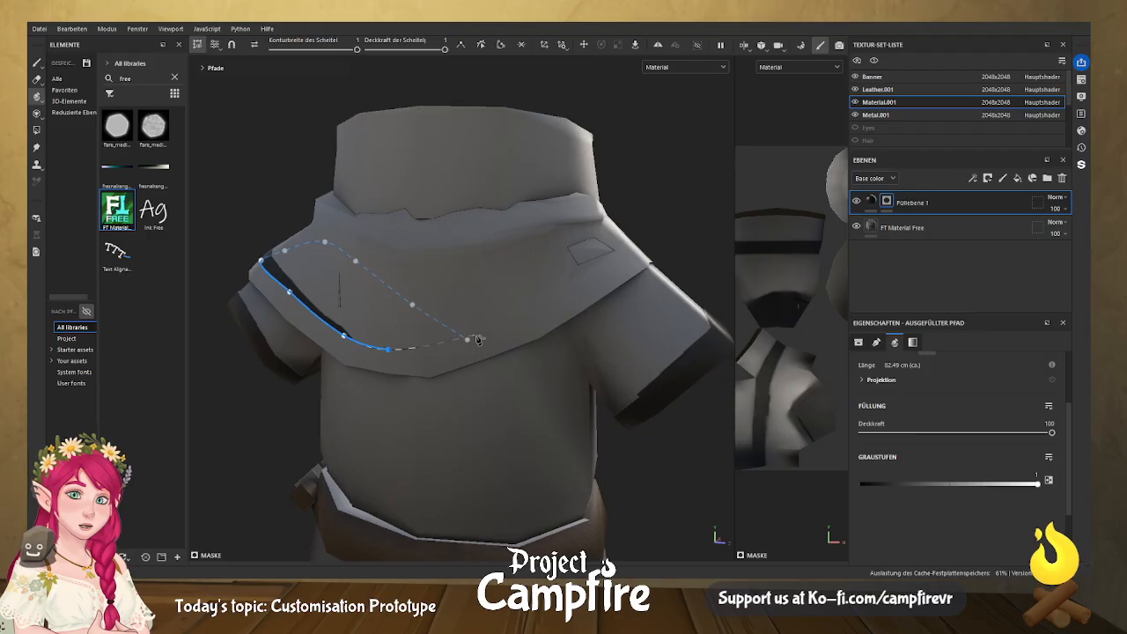
pyautogui.click(483, 334)
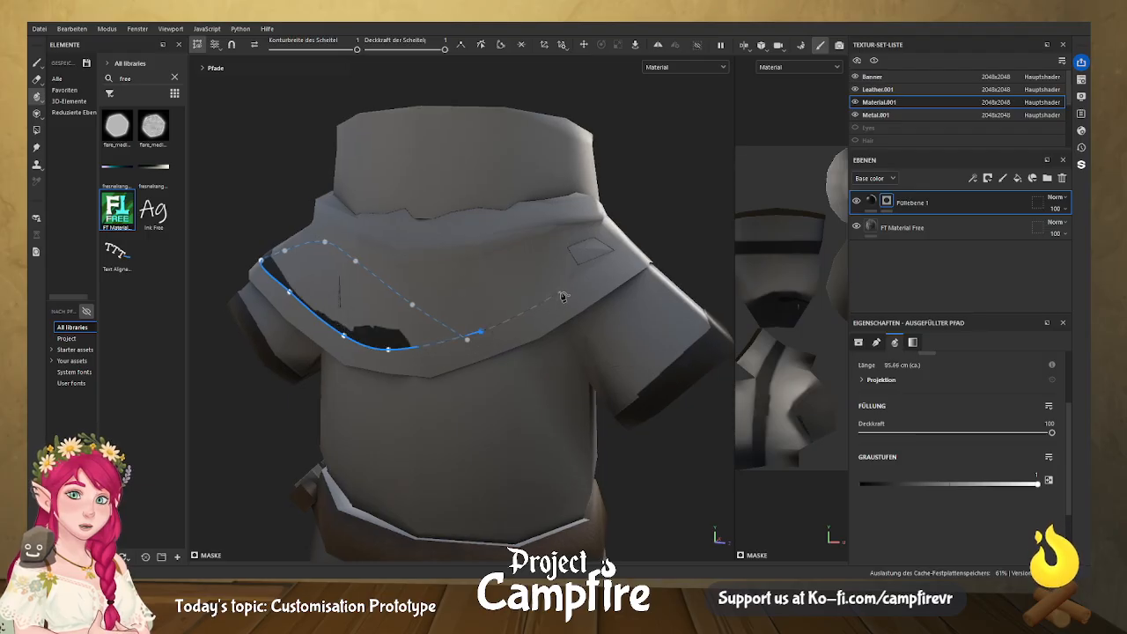
pyautogui.click(561, 291)
pyautogui.click(620, 260)
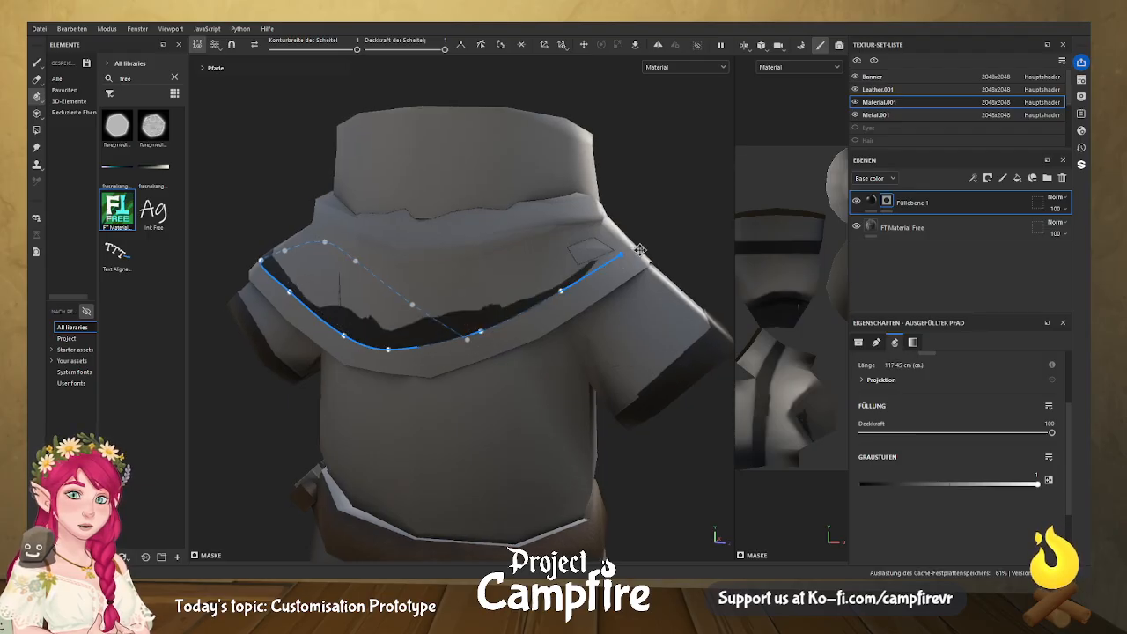
# Bring the filled path around the opposite shoulder, down the remaining front trim edge, and close it at the starting point.
pyautogui.keyDown('alt'); pyautogui.moveTo(647, 256); pyautogui.dragTo(521, 319, button='middle'); pyautogui.keyUp('alt')
pyautogui.keyDown('alt'); pyautogui.moveTo(563, 296); pyautogui.dragTo(428, 320); pyautogui.keyUp('alt')
pyautogui.click(461, 314)
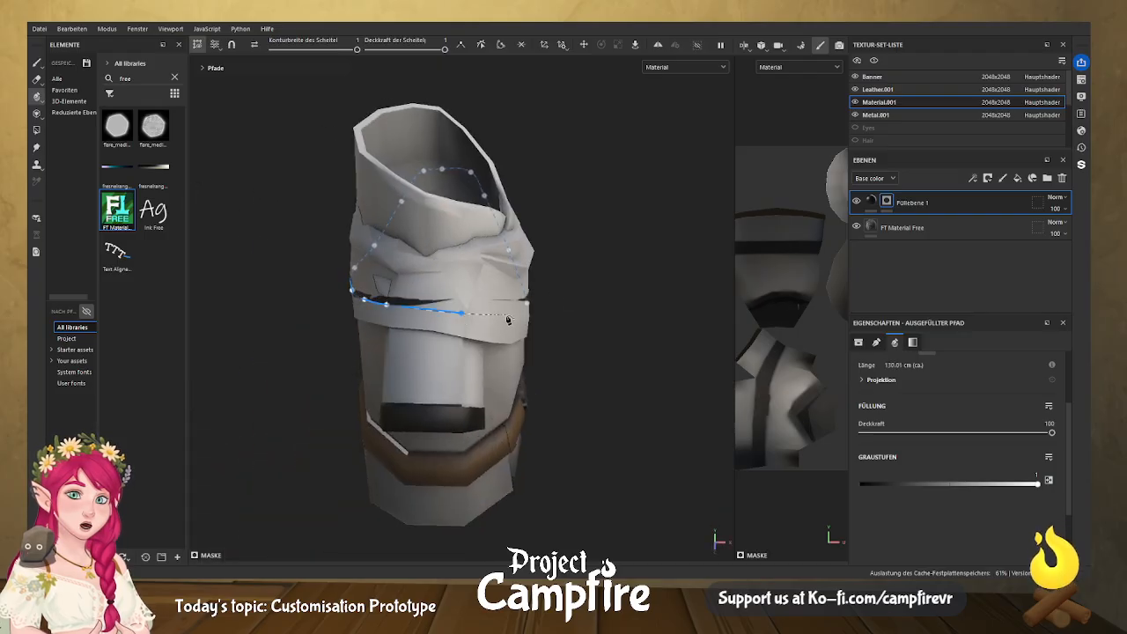
pyautogui.click(518, 320)
pyautogui.keyDown('alt'); pyautogui.moveTo(570, 327); pyautogui.dragTo(430, 303); pyautogui.keyUp('alt')
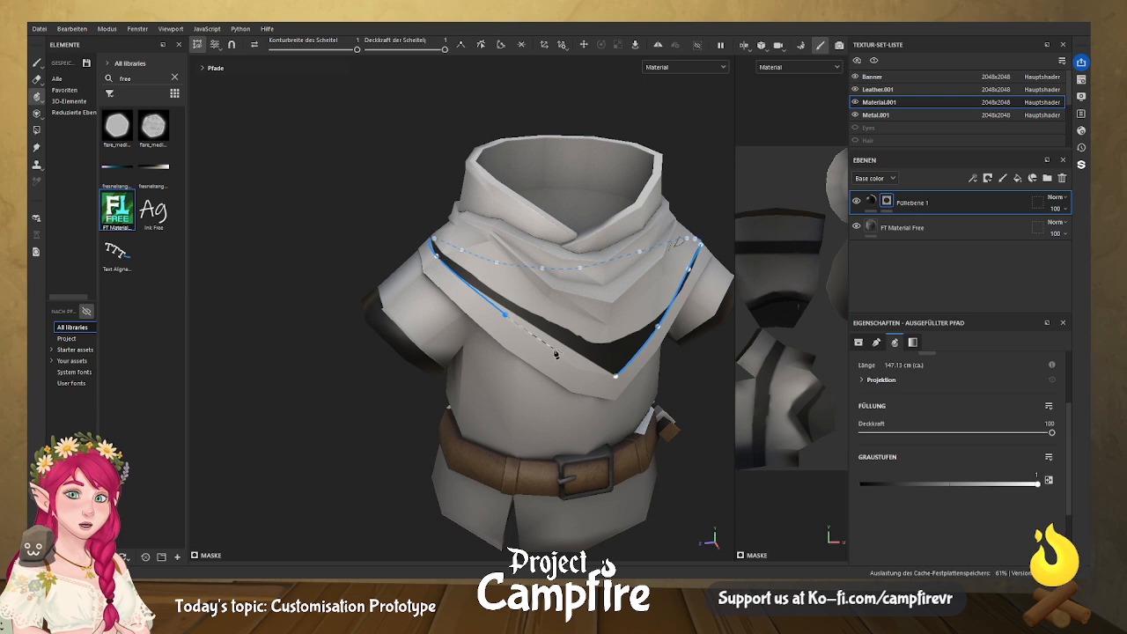
pyautogui.click(558, 357)
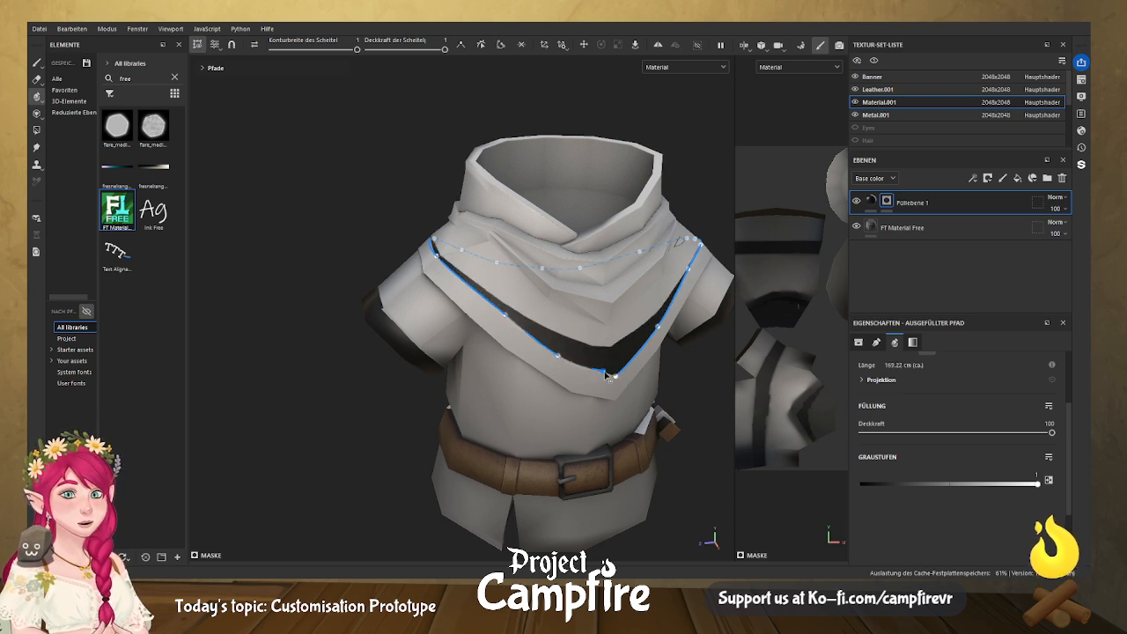
pyautogui.click(615, 376)
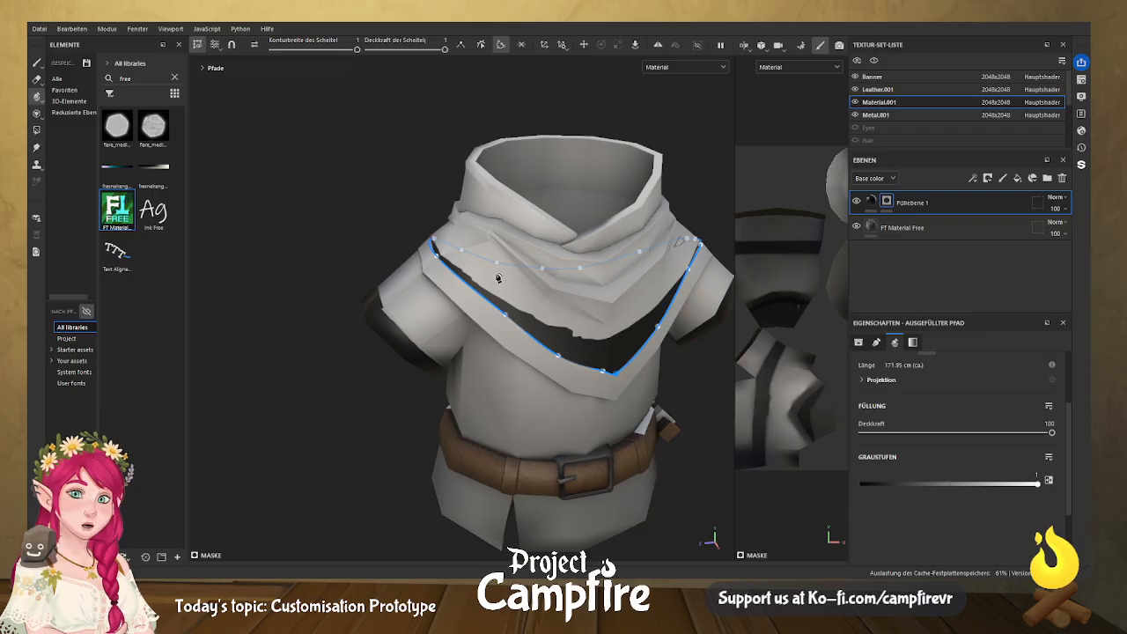
# Deselect the closed hem path, try a separate filled path on the cape's front above the trim, and undo it.
pyautogui.keyDown('shift'); pyautogui.click(603, 370); pyautogui.keyUp('shift')
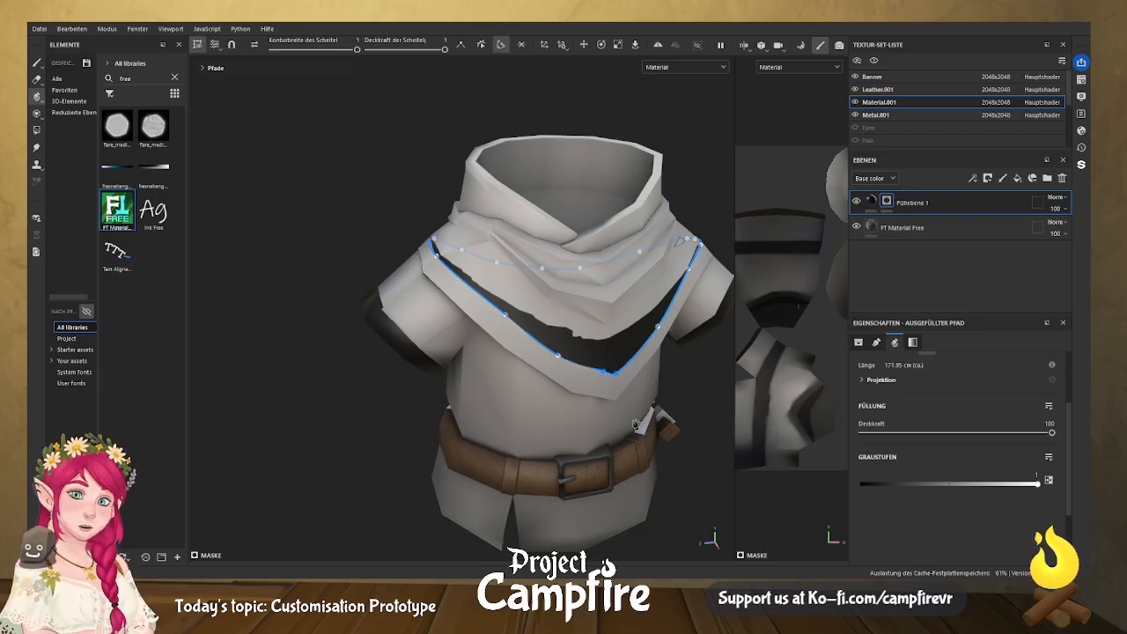
pyautogui.keyDown('alt'); pyautogui.moveTo(662, 445); pyautogui.dragTo(604, 376); pyautogui.keyUp('alt')
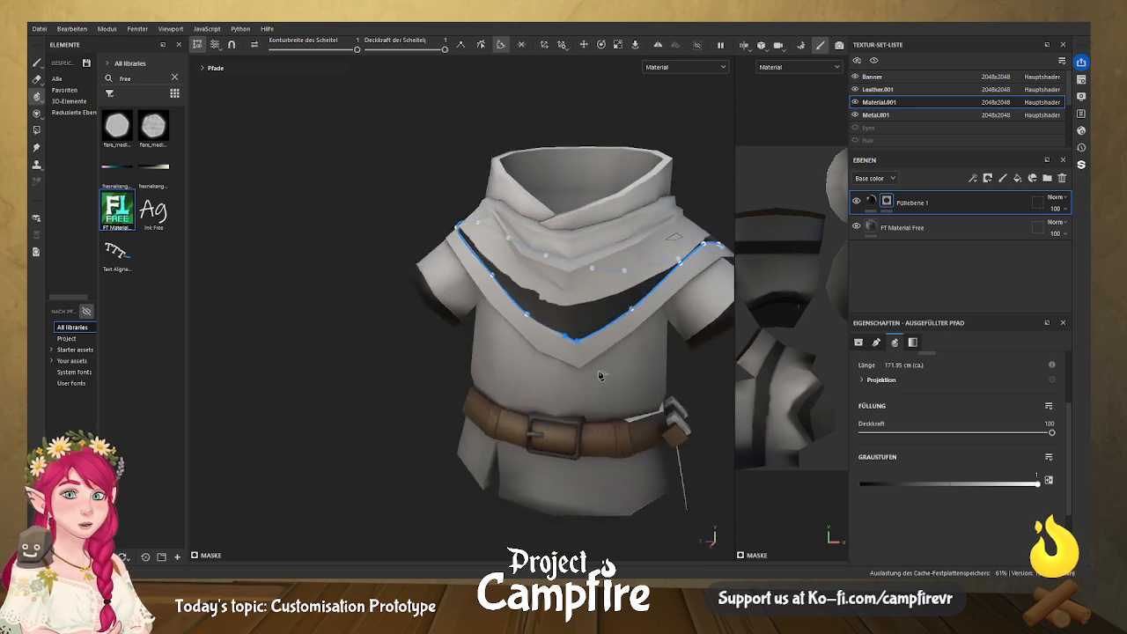
pyautogui.press('Escape')
pyautogui.click(572, 316)
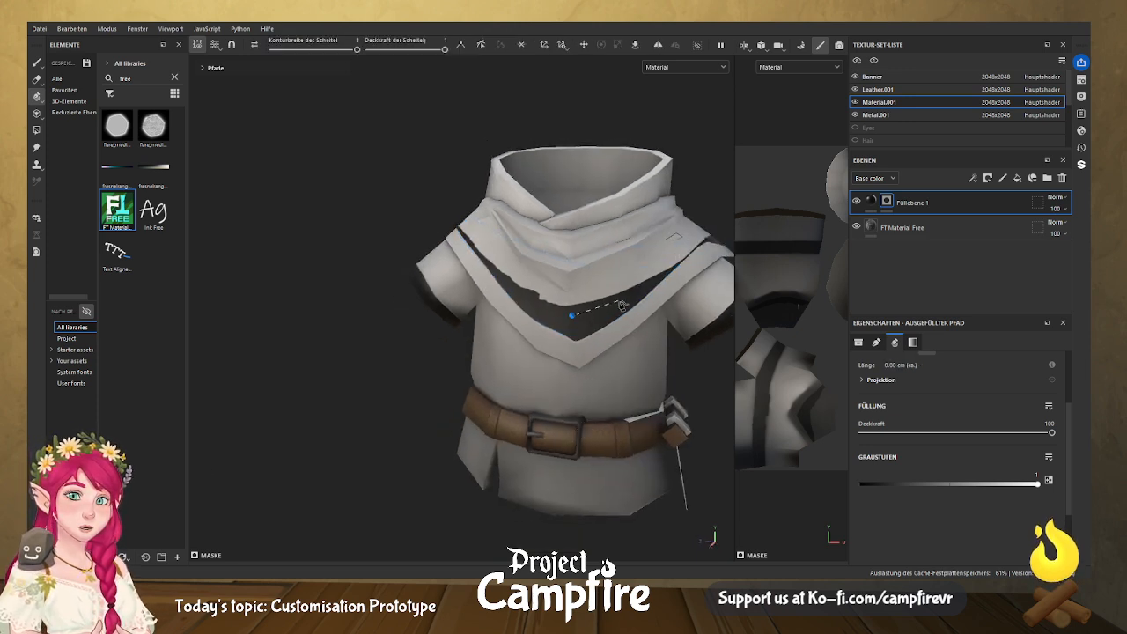
pyautogui.click(626, 292)
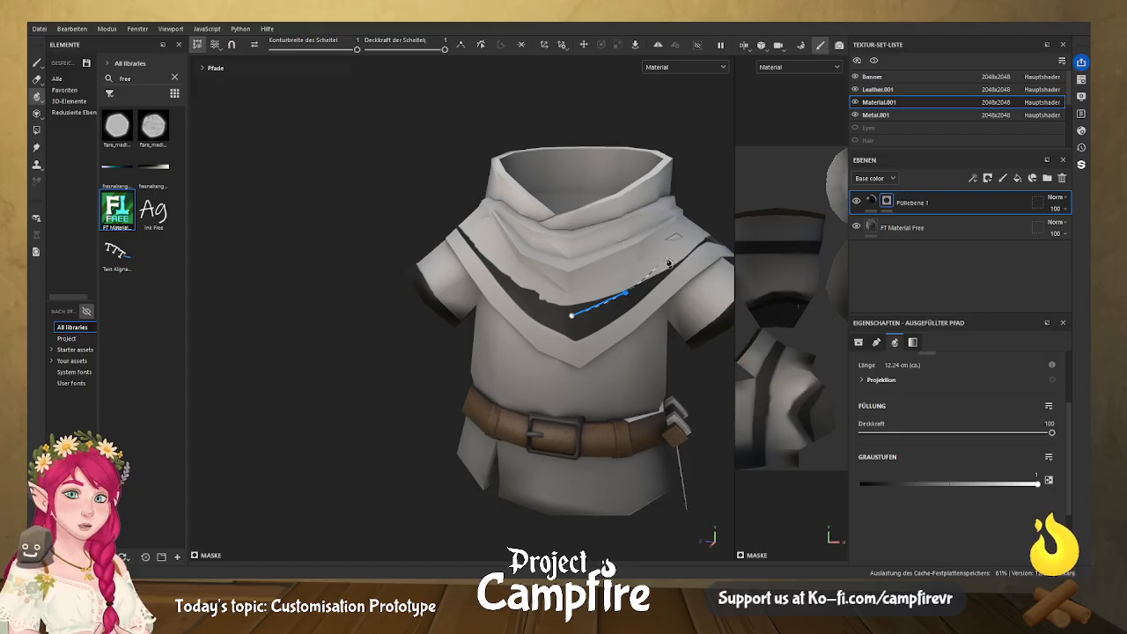
pyautogui.click(677, 253)
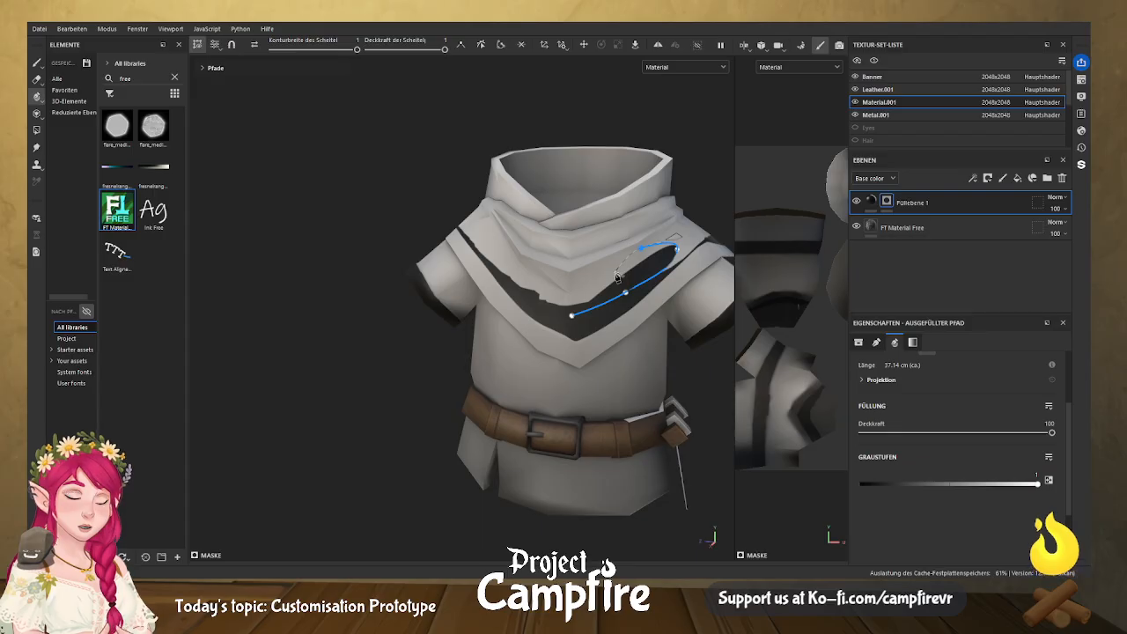
pyautogui.hotkey('ctrl', 'z')
pyautogui.hotkey('ctrl', 'z')
pyautogui.hotkey('ctrl', 'z')
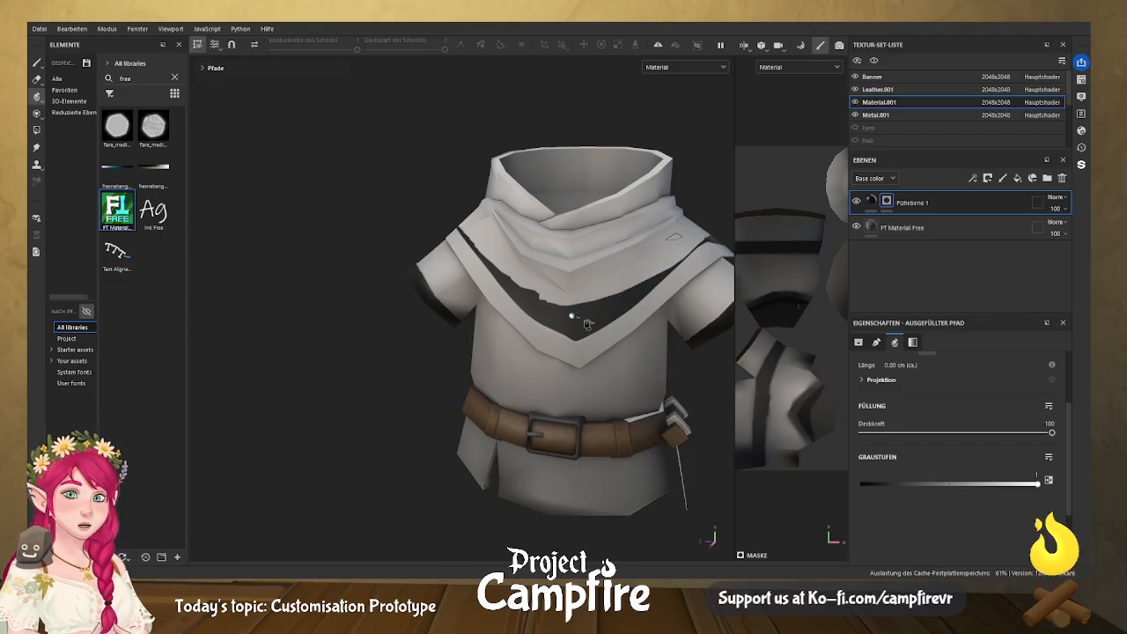
pyautogui.hotkey('ctrl', 'z')
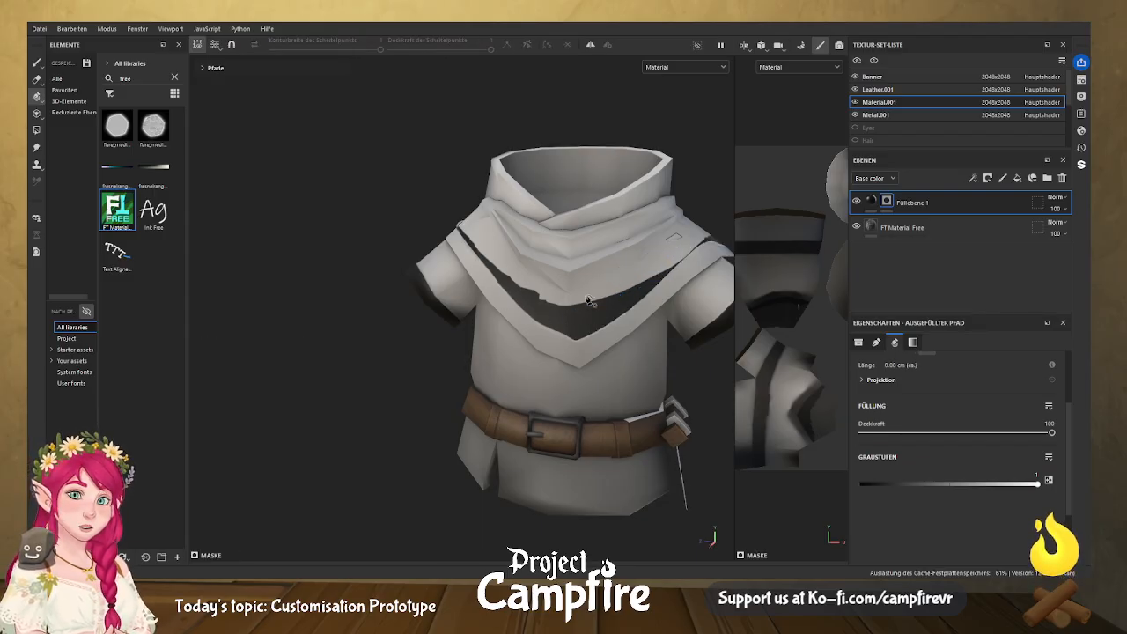
# Reselect the filled hem path and set its selected vertex's stroke width to 0.68 and opacity to 0.91.
pyautogui.click(578, 343)
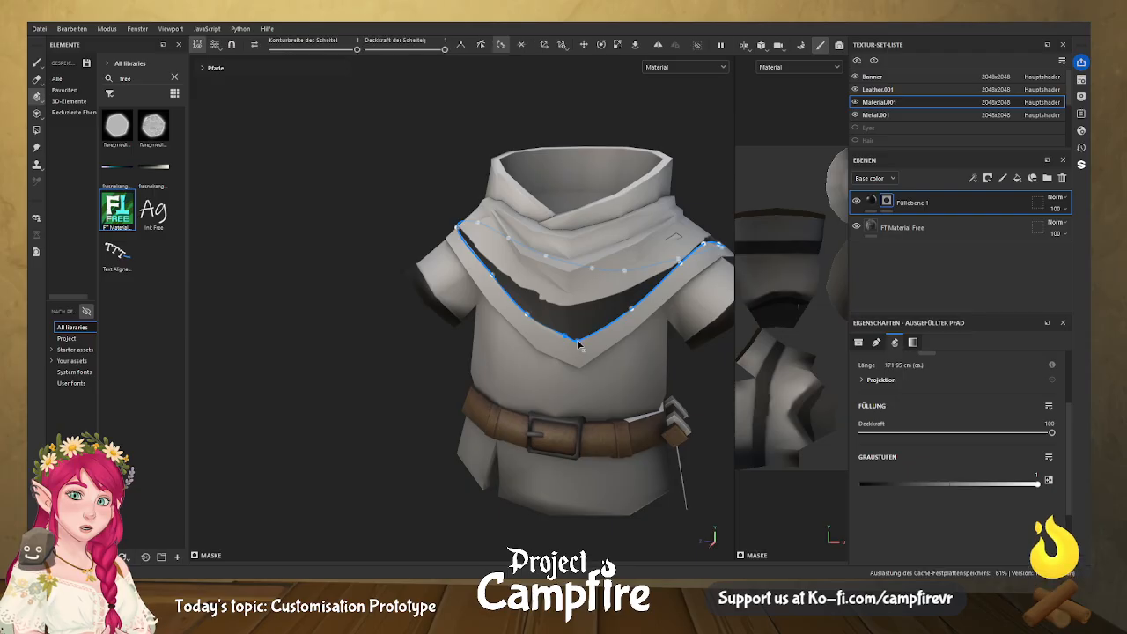
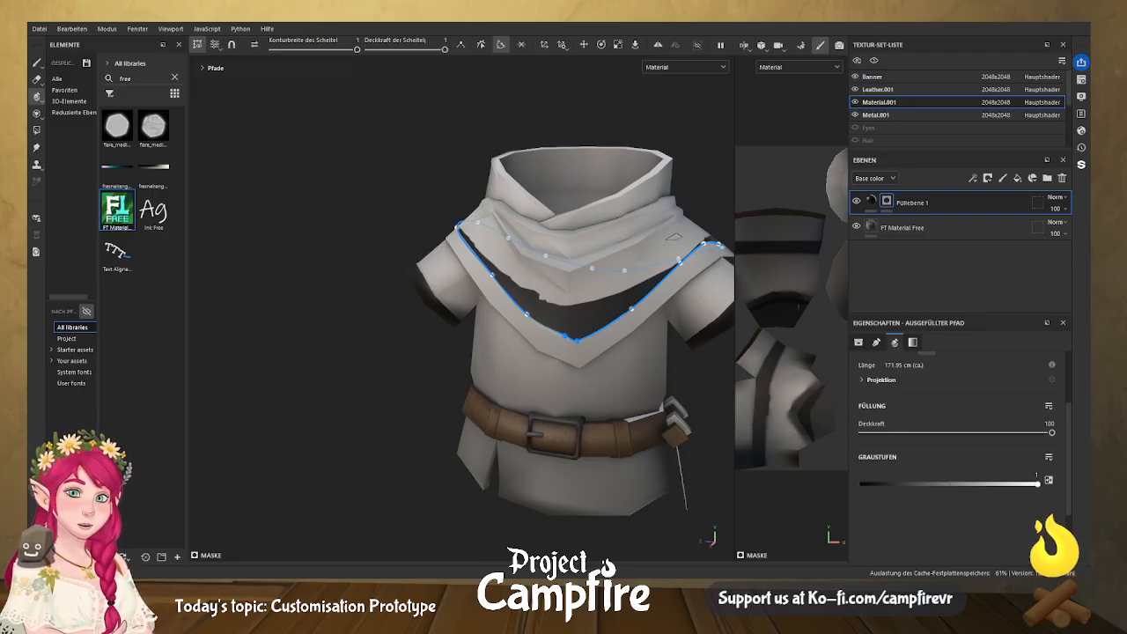
pyautogui.moveTo(356, 48); pyautogui.dragTo(330, 48)
pyautogui.moveTo(437, 50)
pyautogui.mouseDown()
pyautogui.moveTo(411, 48)
pyautogui.moveTo(438, 48)
pyautogui.mouseUp()
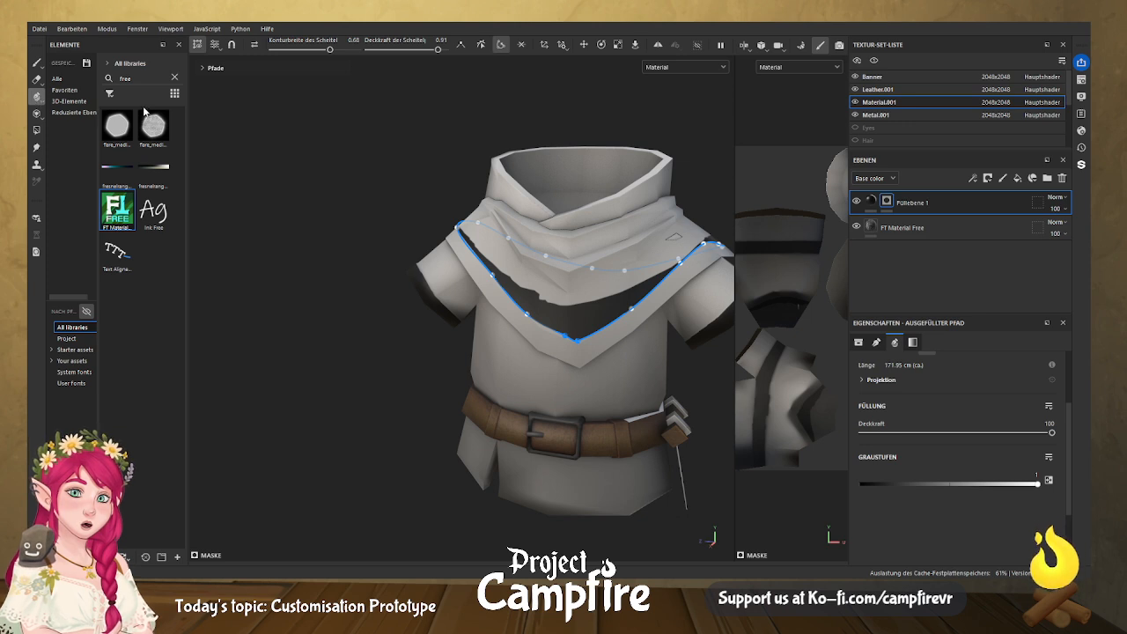
# Try a ribbon path with a stroke width of 10 around the lower tip of the cape's front, and undo it.
pyautogui.click(144, 112)
pyautogui.click(512, 310)
pyautogui.click(546, 340)
pyautogui.click(570, 349)
pyautogui.click(605, 345)
pyautogui.click(622, 323)
pyautogui.click(645, 302)
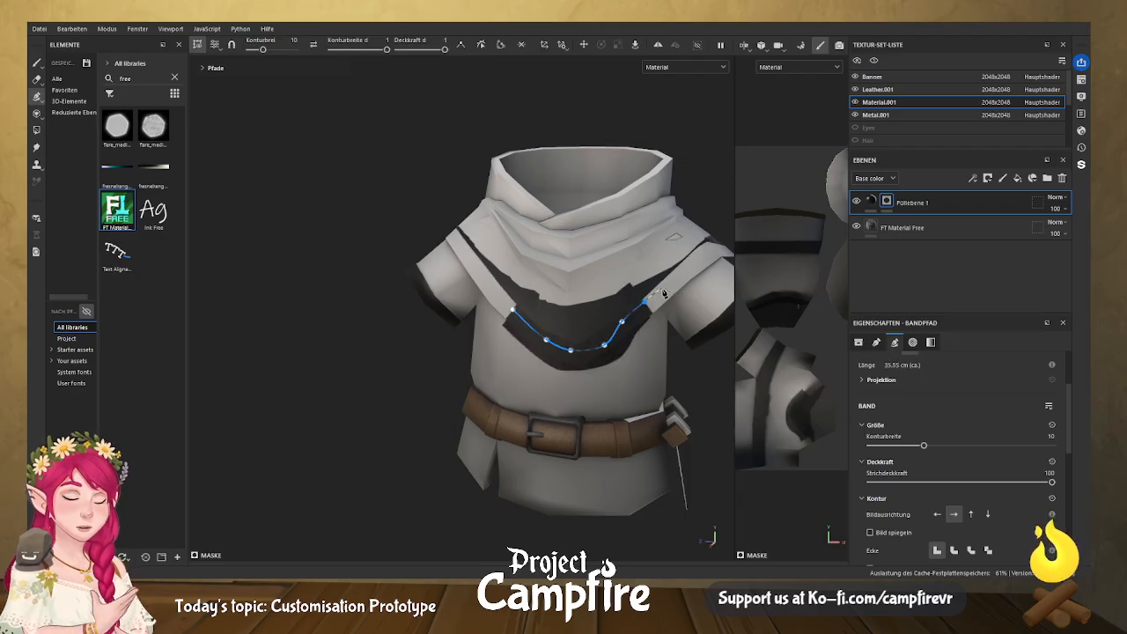
pyautogui.hotkey('ctrl', 'z')
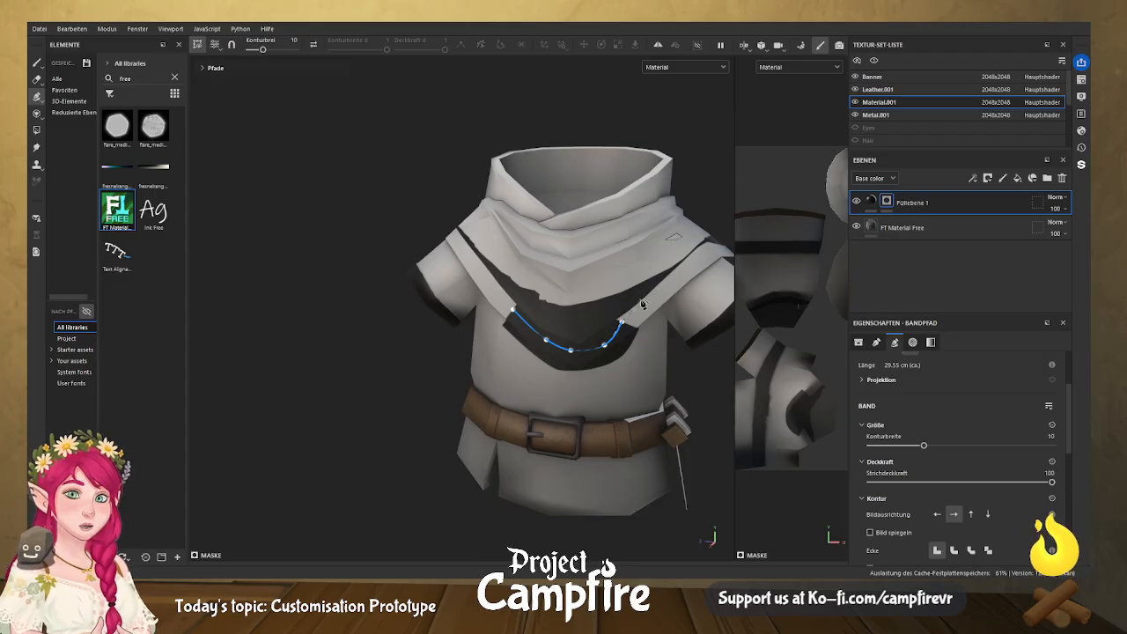
pyautogui.press('Escape')
pyautogui.click(578, 357)
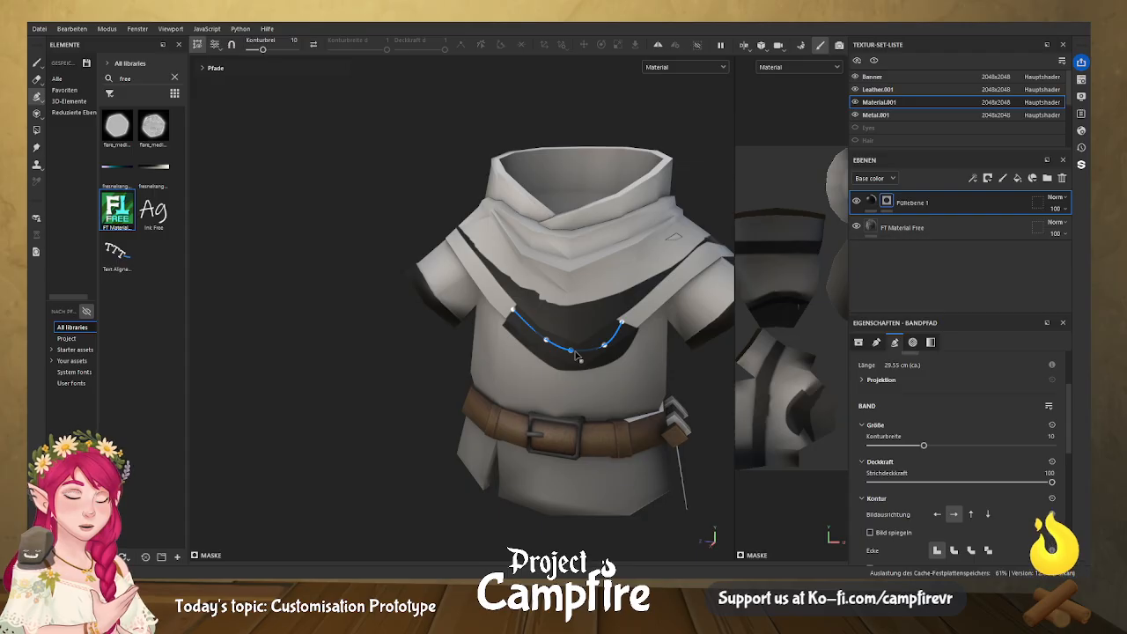
pyautogui.hotkey('ctrl', 'z')
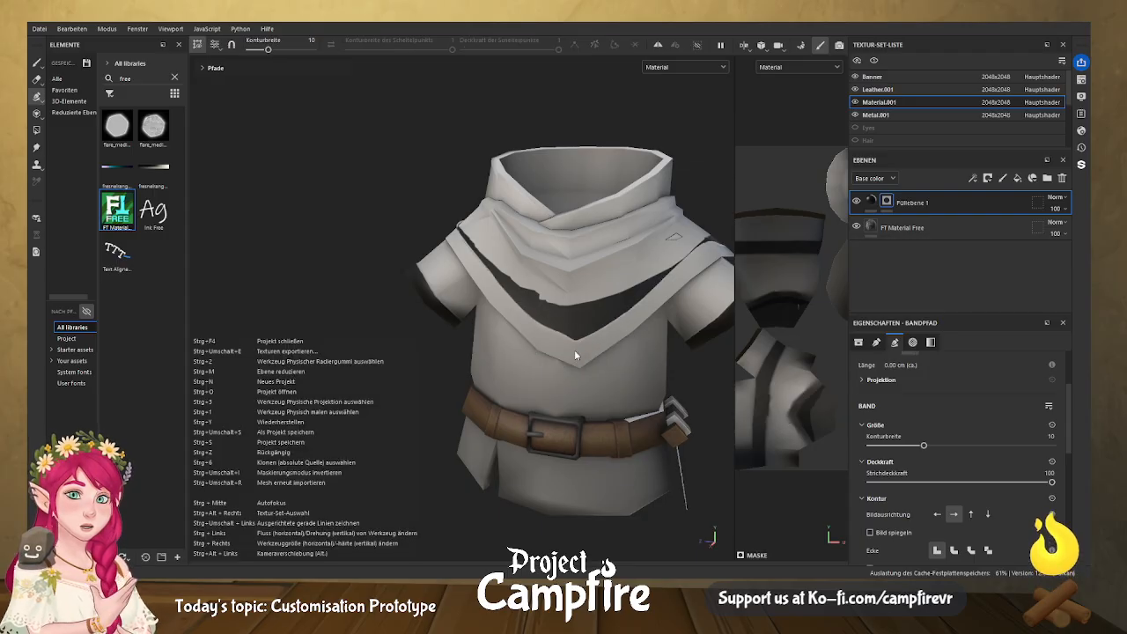
# Undo the whole filled path along the cape's hem.
pyautogui.hotkey('ctrl', 'z')
pyautogui.hotkey('ctrl', 'z')
pyautogui.hotkey('ctrl', 'z')
pyautogui.hotkey('ctrl', 'z')
pyautogui.hotkey('ctrl', 'z')
pyautogui.hotkey('ctrl', 'z')
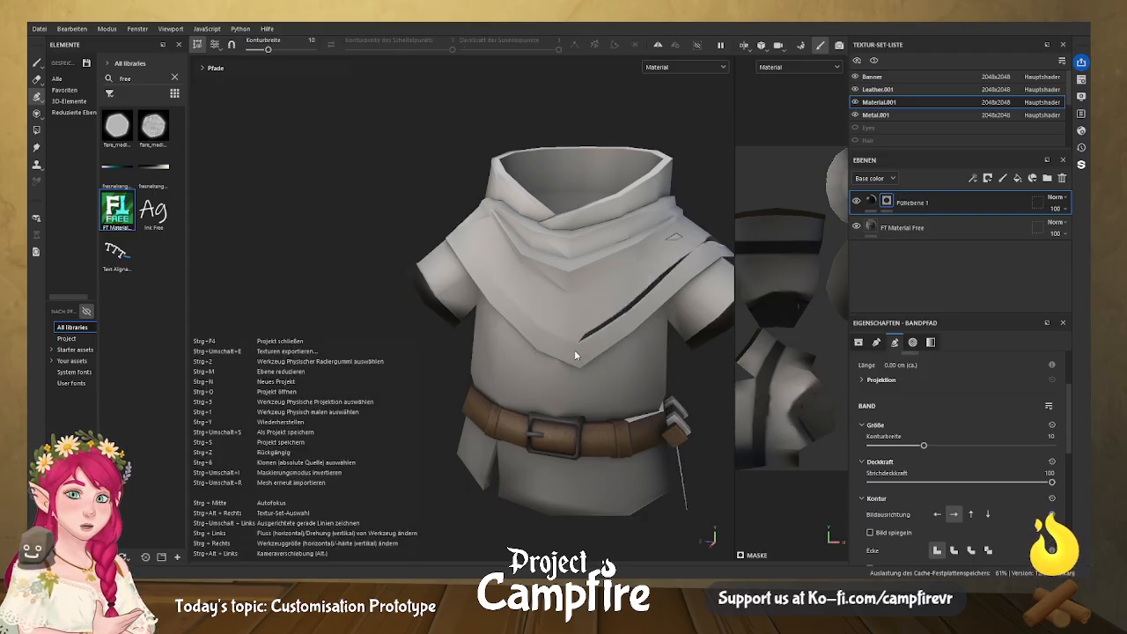
pyautogui.hotkey('ctrl', 'z')
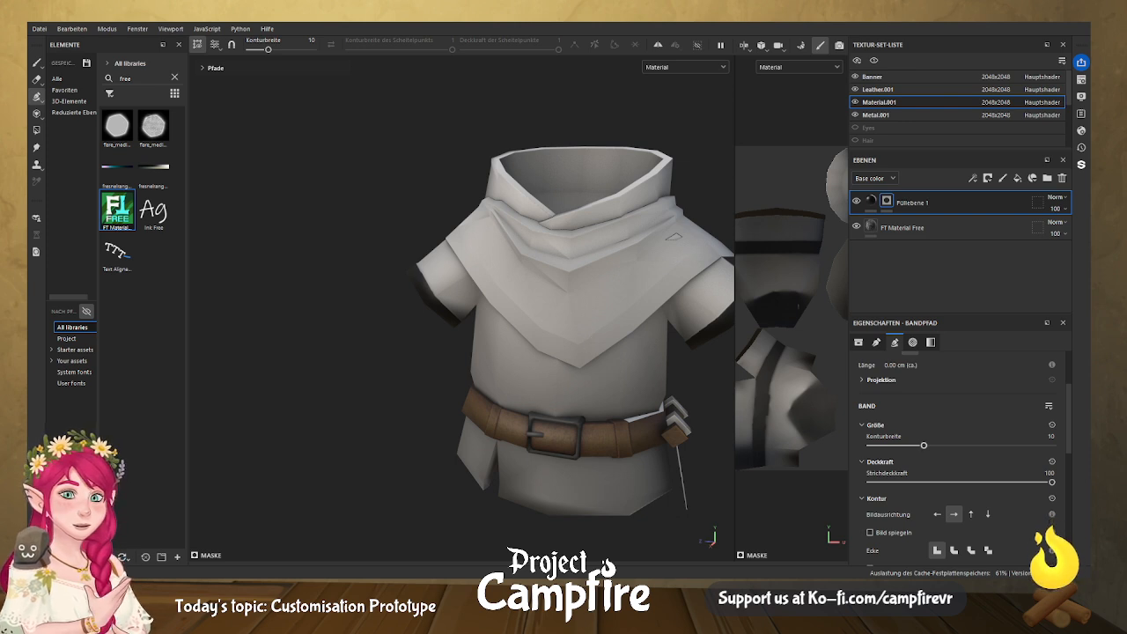
# Draw a ribbon path with stroke width 10 along the cape's front hem, from one shoulder around the lower tip to the other shoulder.
pyautogui.click(459, 237)
pyautogui.click(493, 278)
pyautogui.click(511, 299)
pyautogui.click(534, 325)
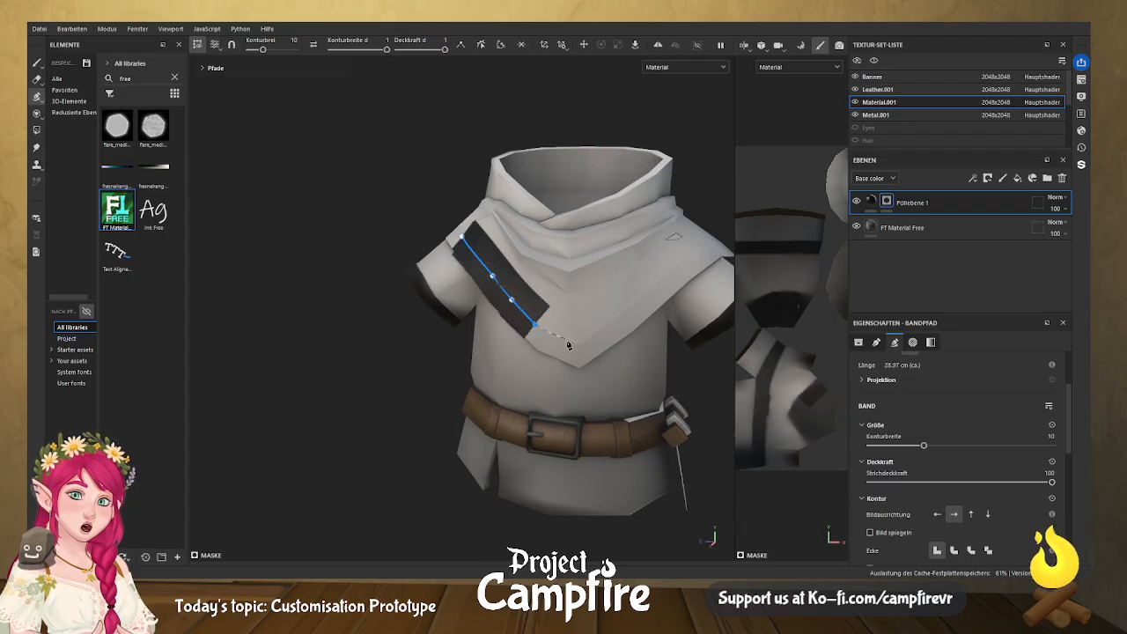
pyautogui.click(577, 343)
pyautogui.click(636, 303)
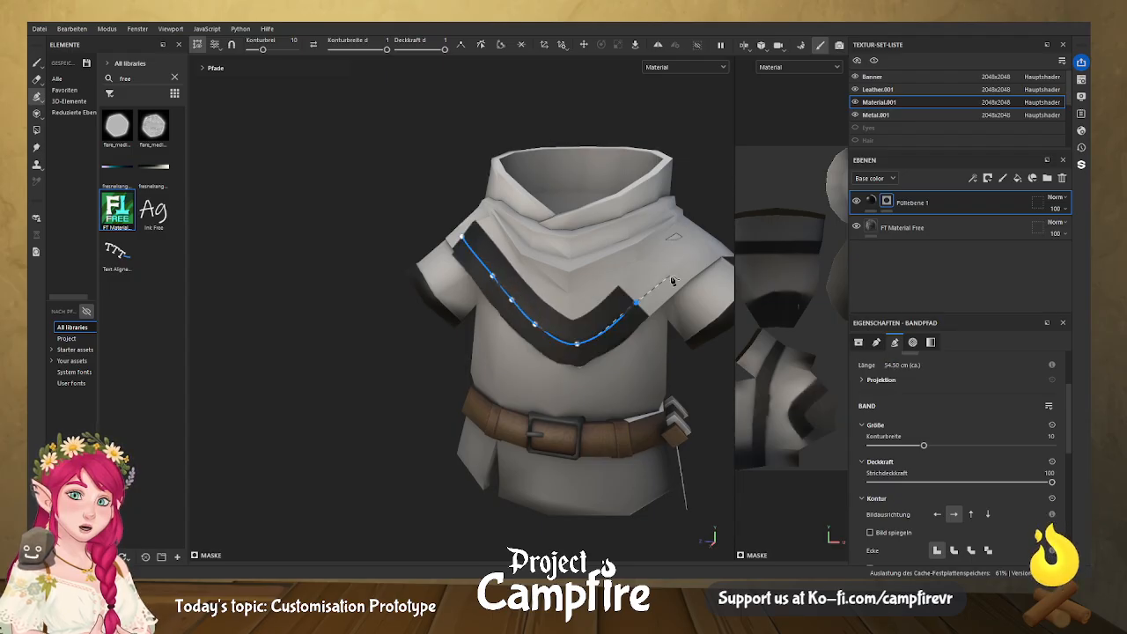
pyautogui.click(683, 261)
pyautogui.click(710, 244)
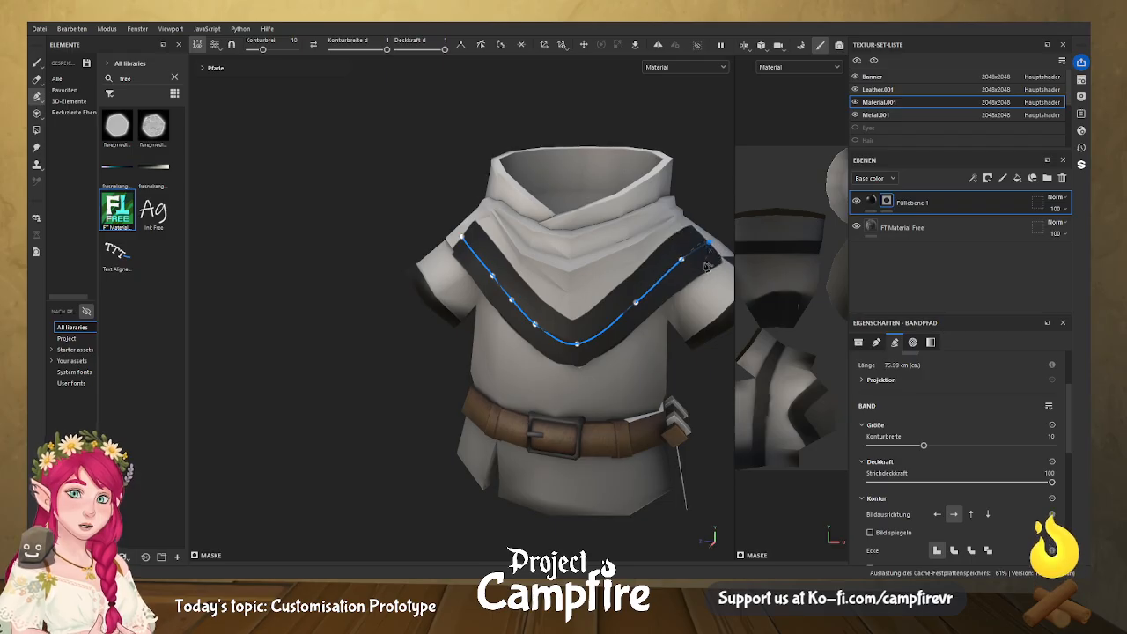
# Extend the ribbon path over the shoulder onto the cape's back, undoing and replacing the misplaced shoulder point.
pyautogui.keyDown('alt'); pyautogui.moveTo(690, 310); pyautogui.dragTo(480, 365); pyautogui.keyUp('alt')
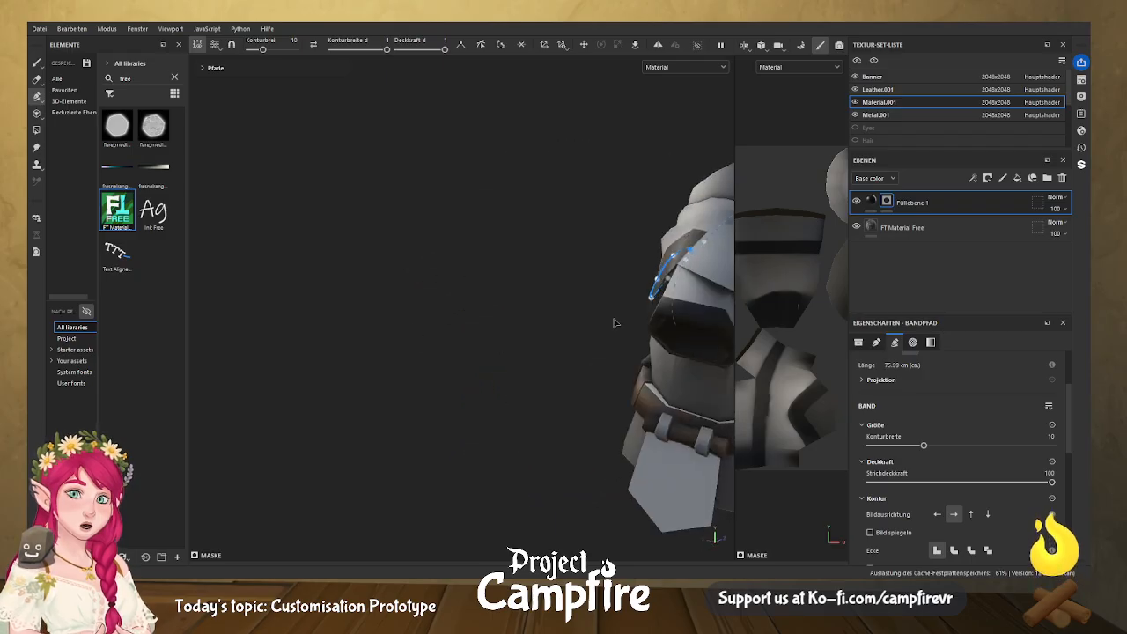
pyautogui.click(717, 261)
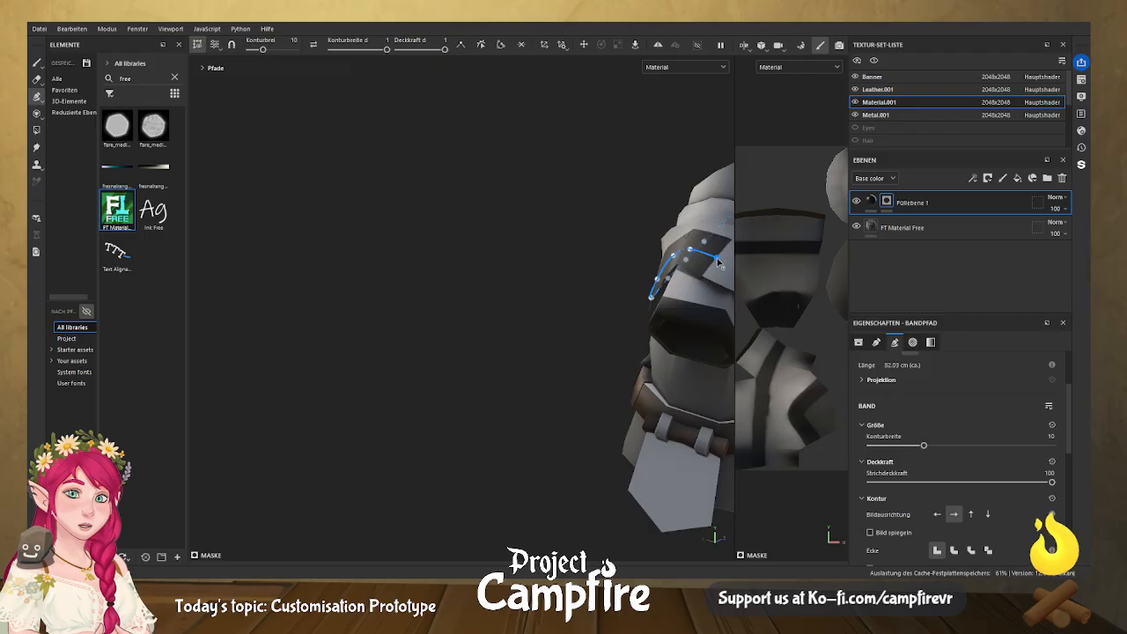
pyautogui.moveTo(717, 260); pyautogui.dragTo(396, 333)
pyautogui.hotkey('ctrl', 'z')
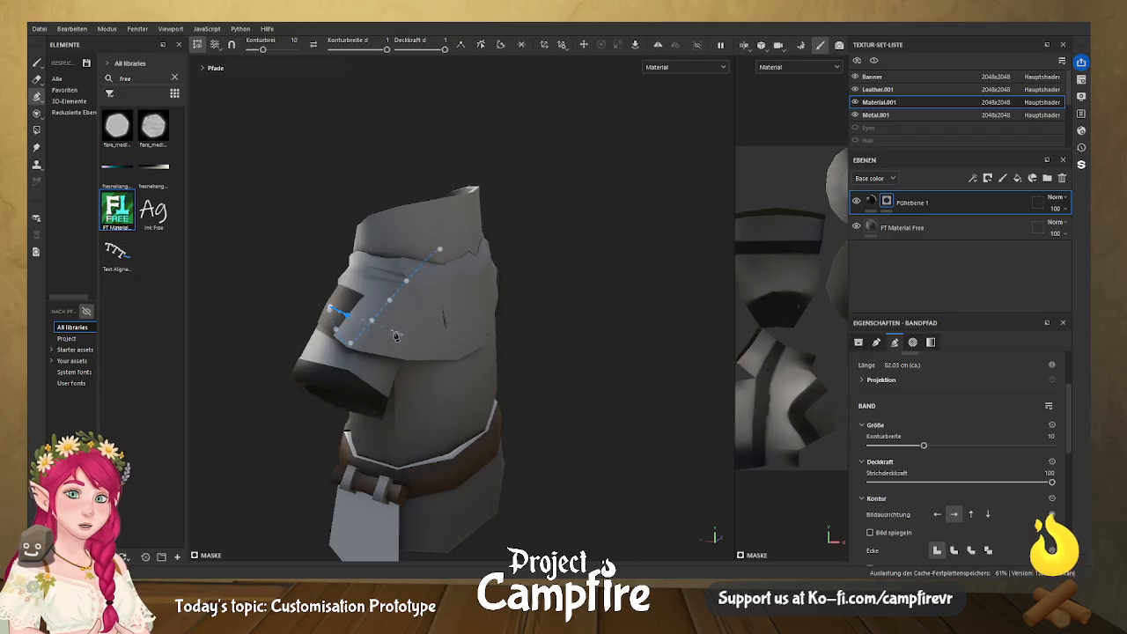
pyautogui.click(393, 329)
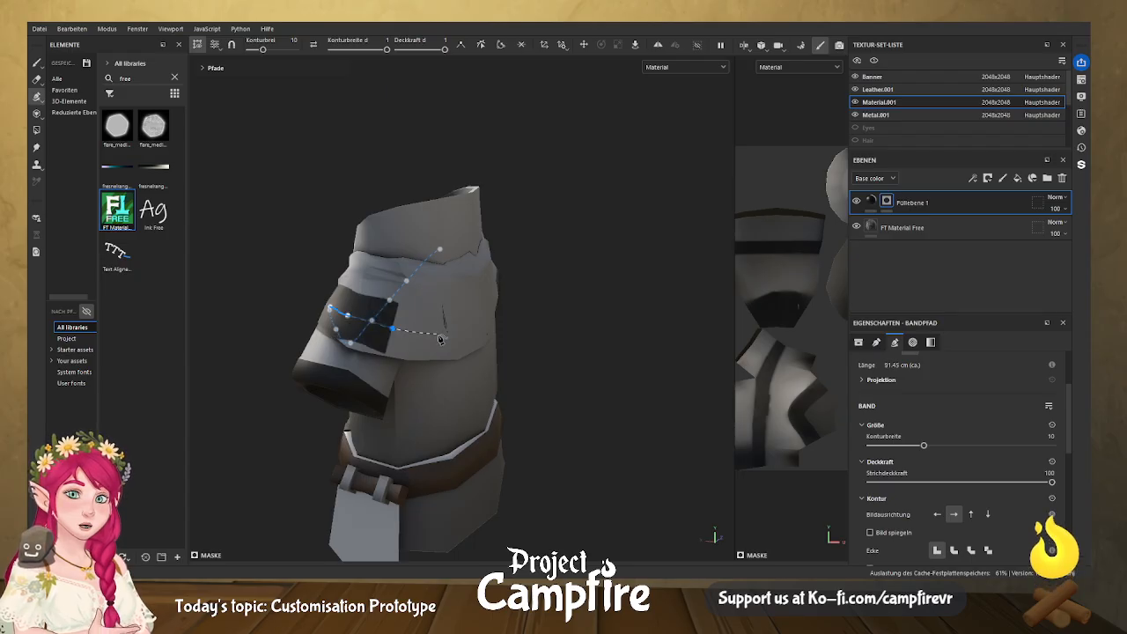
pyautogui.click(443, 341)
pyautogui.click(476, 333)
# Continue the ribbon path across the cape's back and over the second shoulder, and close it at its starting point.
pyautogui.keyDown('alt'); pyautogui.moveTo(480, 333); pyautogui.dragTo(373, 438); pyautogui.keyUp('alt')
pyautogui.click(389, 417)
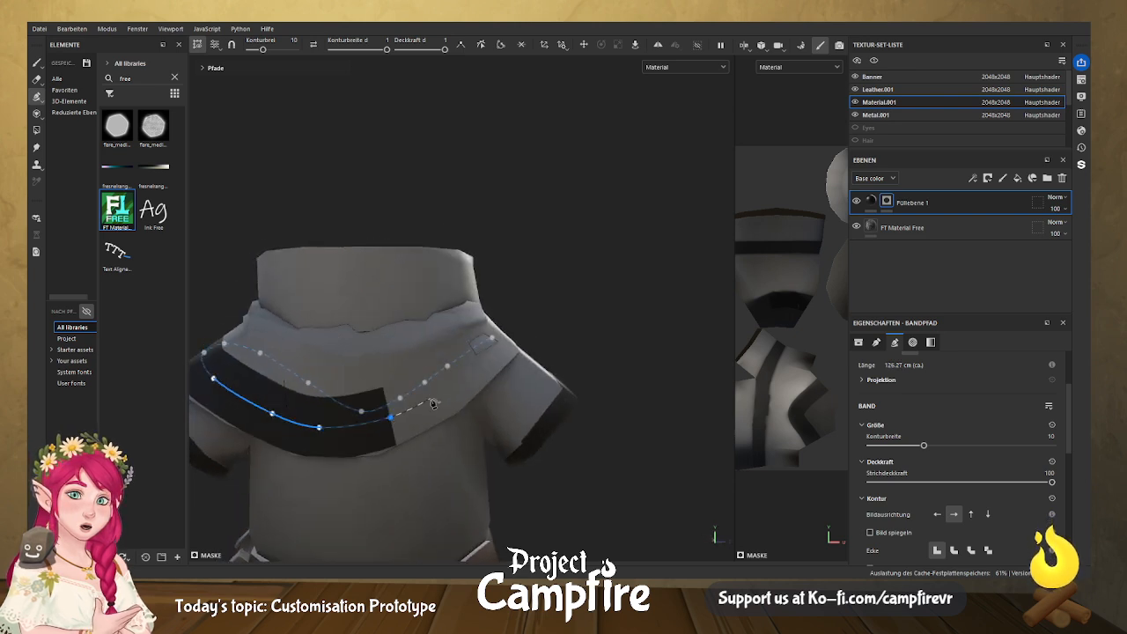
pyautogui.click(444, 385)
pyautogui.click(480, 355)
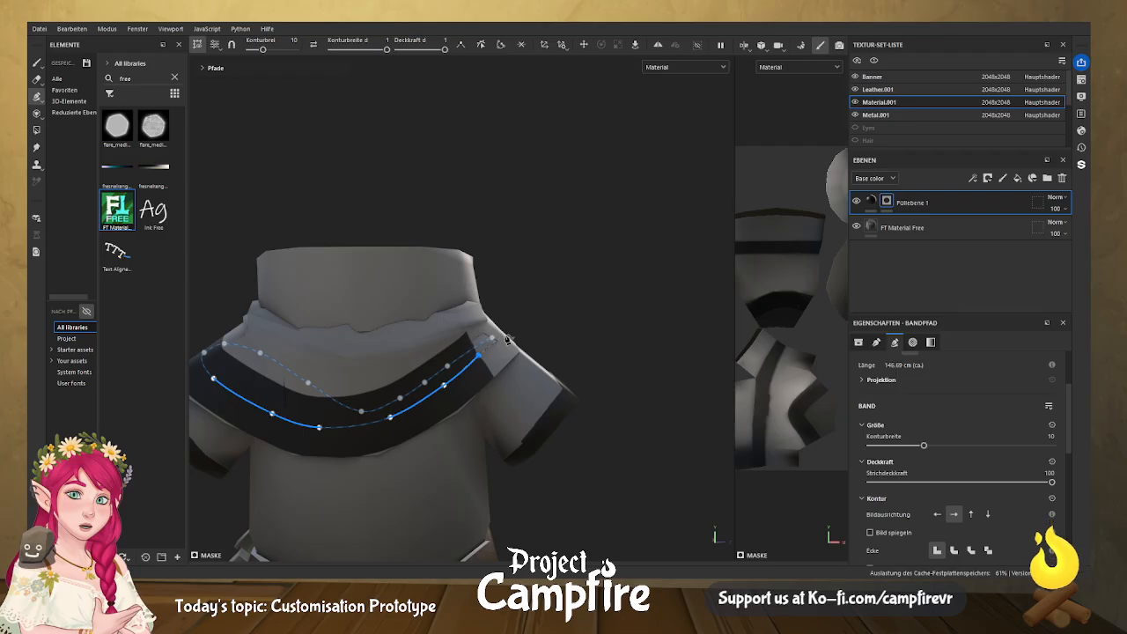
pyautogui.click(505, 338)
pyautogui.keyDown('alt'); pyautogui.moveTo(539, 341); pyautogui.dragTo(422, 416, button='middle'); pyautogui.keyUp('alt')
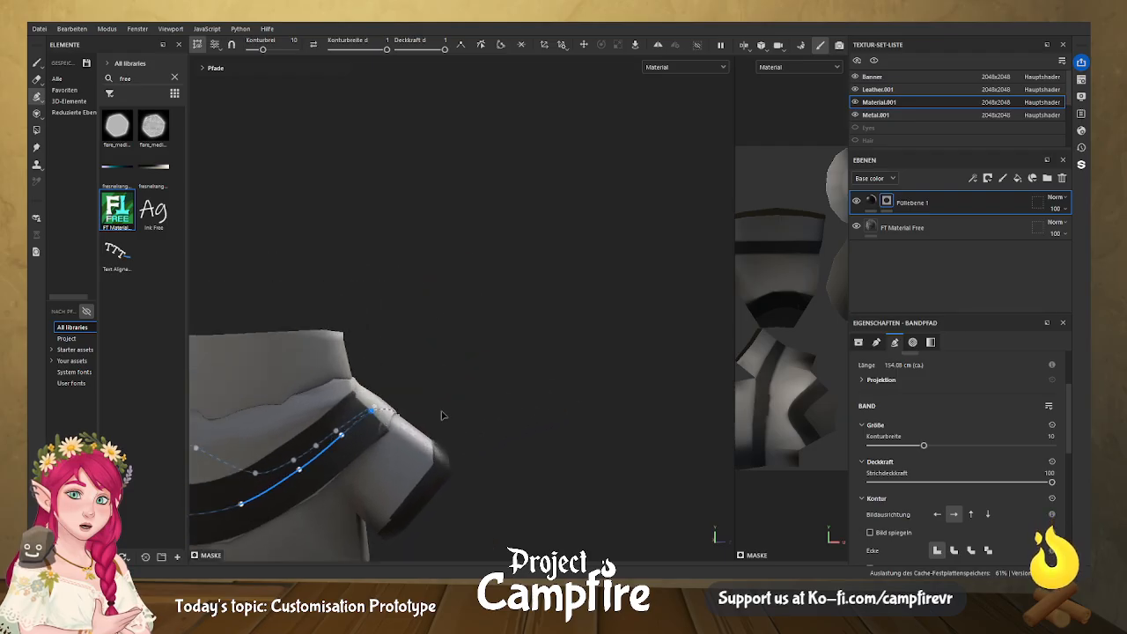
pyautogui.keyDown('alt'); pyautogui.moveTo(514, 403); pyautogui.dragTo(425, 420); pyautogui.keyUp('alt')
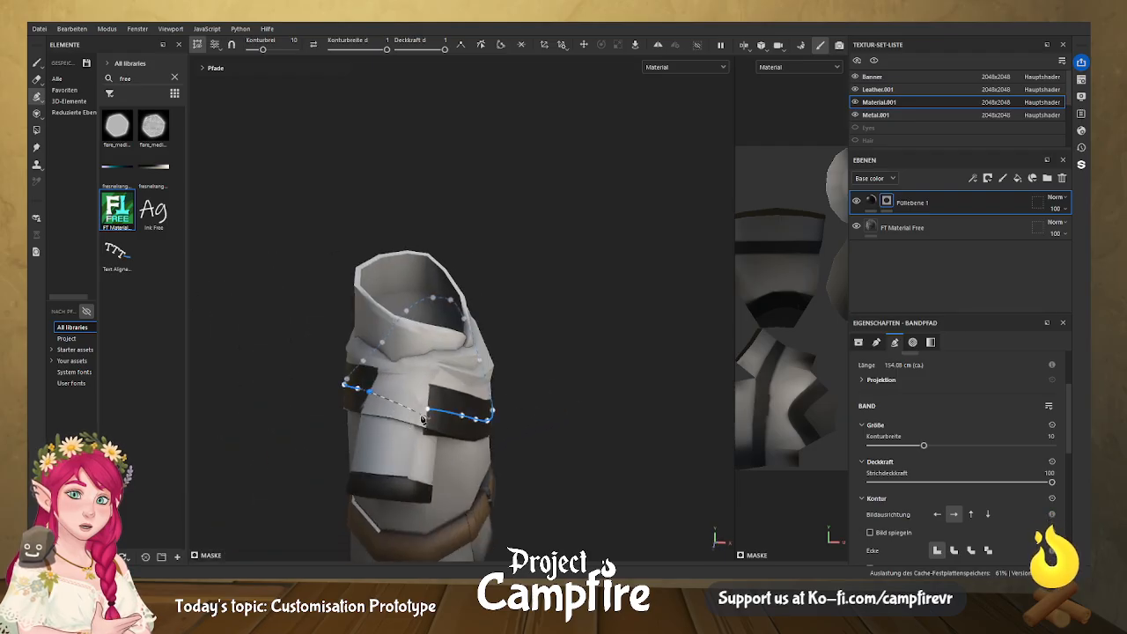
pyautogui.click(429, 412)
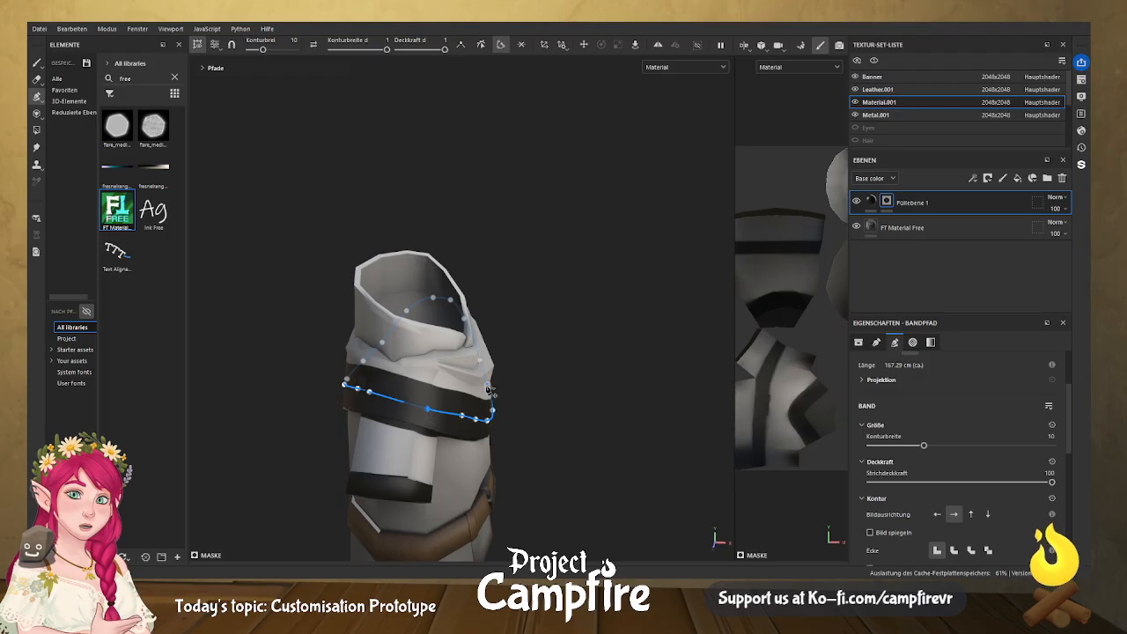
# Set the closed cape path's stroke width to 2.51 and clear the vertex selection.
pyautogui.moveTo(262, 49); pyautogui.dragTo(255, 50)
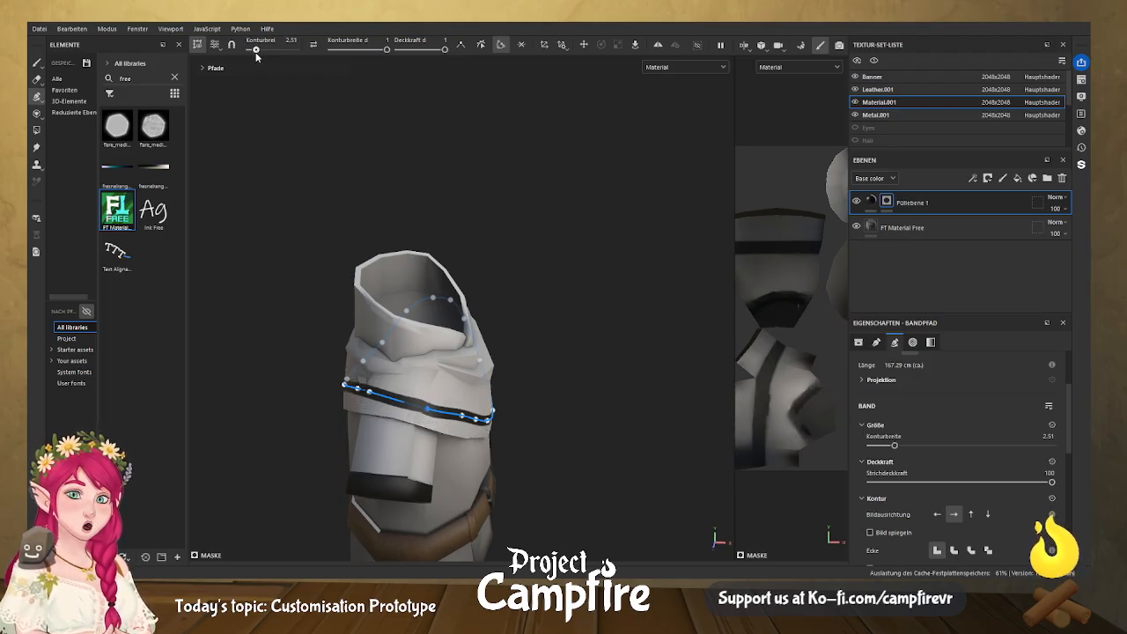
pyautogui.keyDown('alt'); pyautogui.moveTo(613, 426); pyautogui.dragTo(436, 381); pyautogui.keyUp('alt')
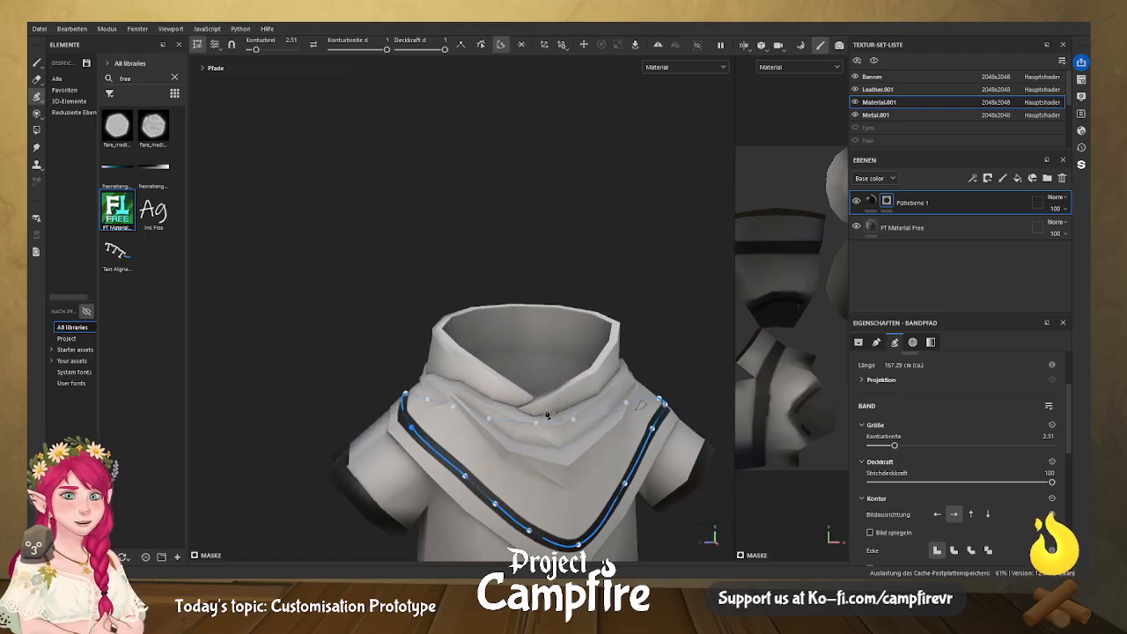
pyautogui.moveTo(587, 429); pyautogui.dragTo(546, 337)
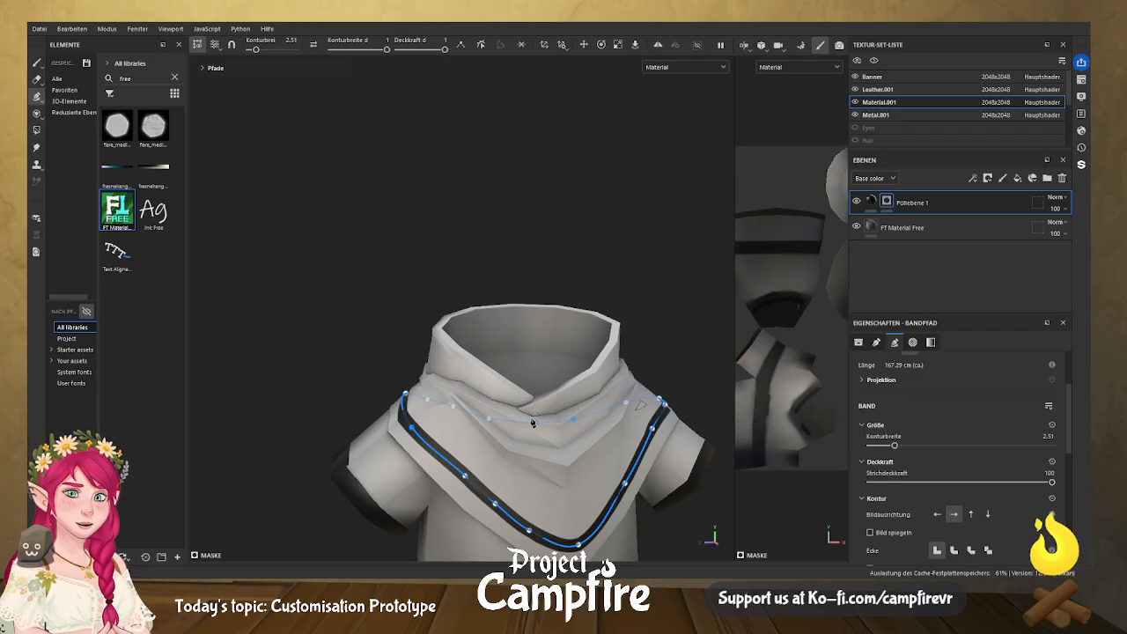
pyautogui.moveTo(563, 294); pyautogui.dragTo(527, 114, button='middle')
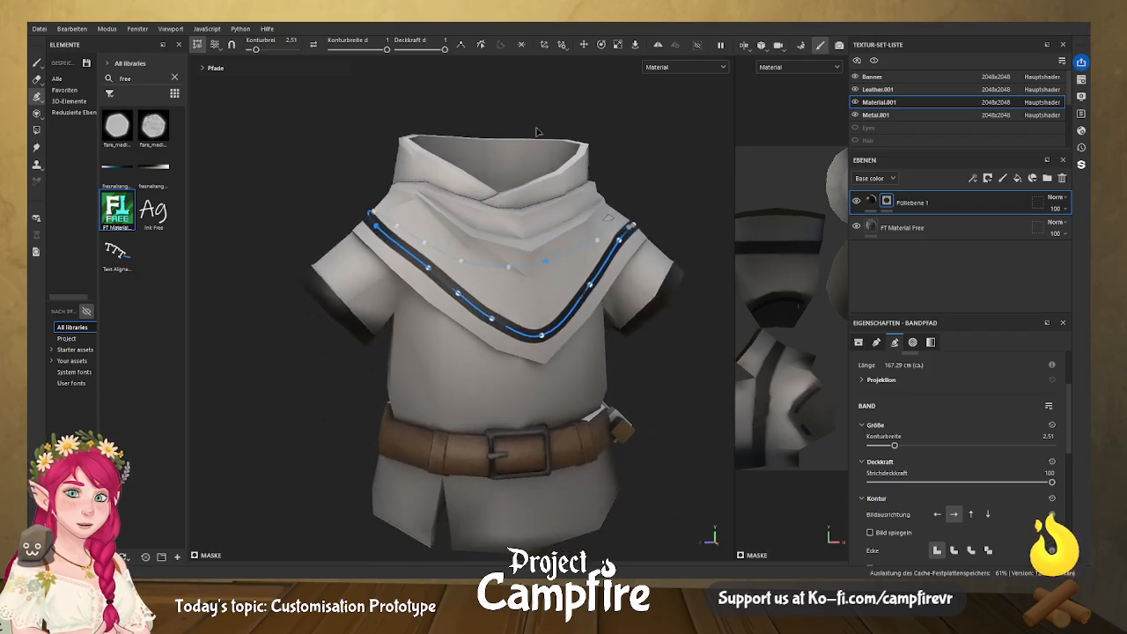
pyautogui.keyDown('alt'); pyautogui.moveTo(546, 395); pyautogui.dragTo(502, 255, button='middle'); pyautogui.keyUp('alt')
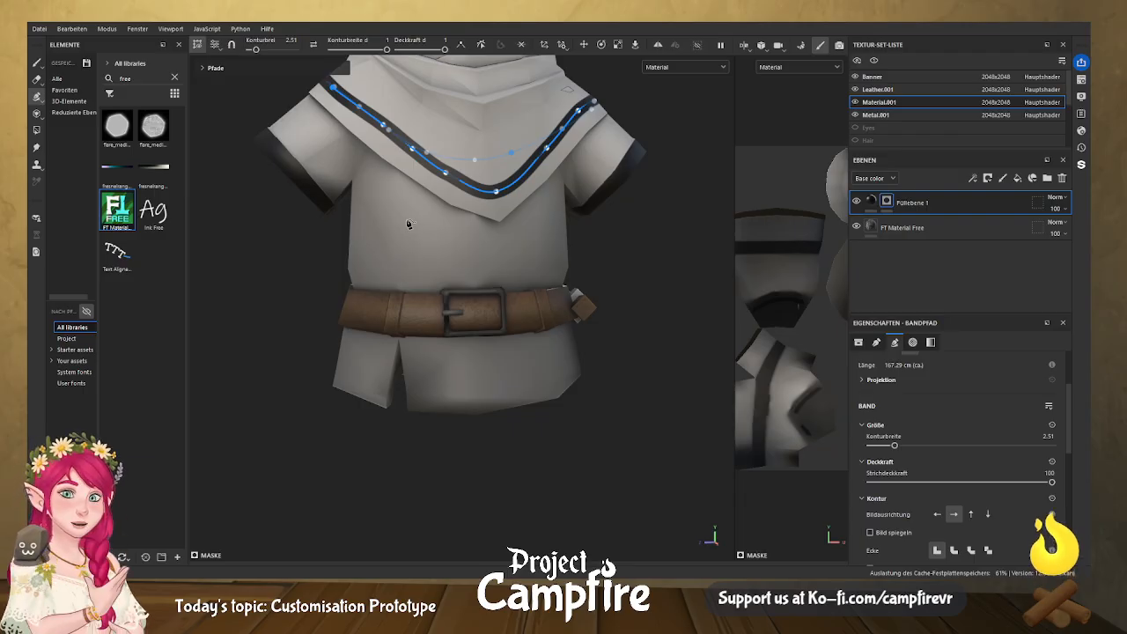
pyautogui.moveTo(480, 262); pyautogui.dragTo(492, 251)
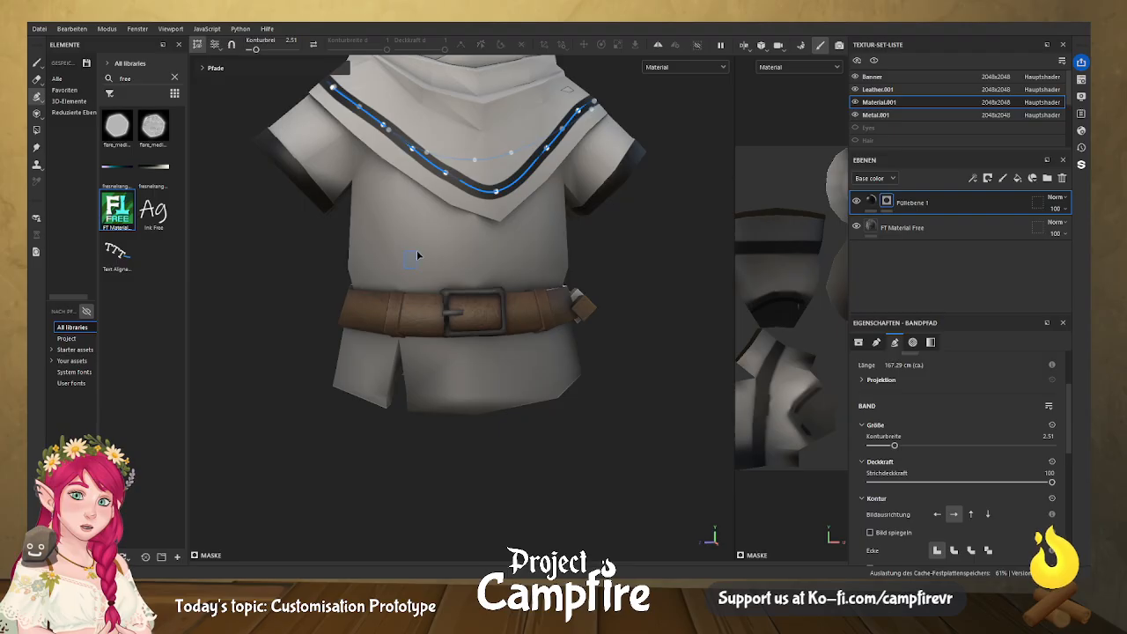
# Try a short ribbon path on the tunic's lower front flap beside the slit, and undo it.
pyautogui.keyDown('alt'); pyautogui.moveTo(403, 272); pyautogui.dragTo(485, 180); pyautogui.keyUp('alt')
pyautogui.keyDown('alt'); pyautogui.moveTo(421, 226); pyautogui.dragTo(425, 237, button='middle'); pyautogui.keyUp('alt')
pyautogui.keyDown('alt'); pyautogui.moveTo(425, 237); pyautogui.dragTo(548, 320); pyautogui.keyUp('alt')
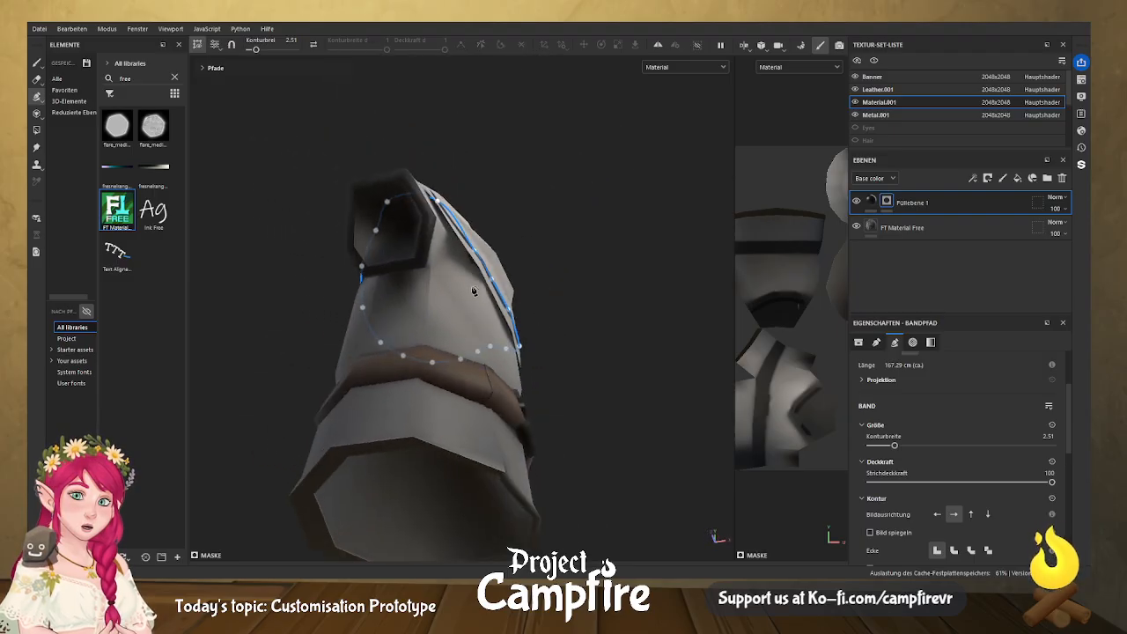
pyautogui.keyDown('alt'); pyautogui.moveTo(504, 385); pyautogui.dragTo(401, 507); pyautogui.keyUp('alt')
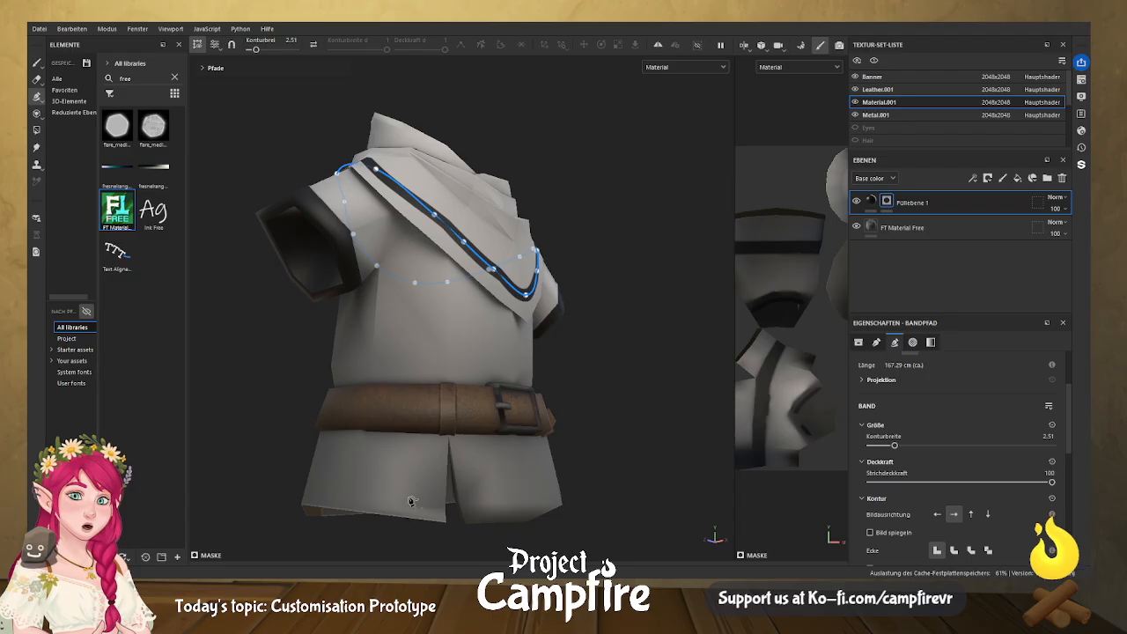
pyautogui.click(424, 497)
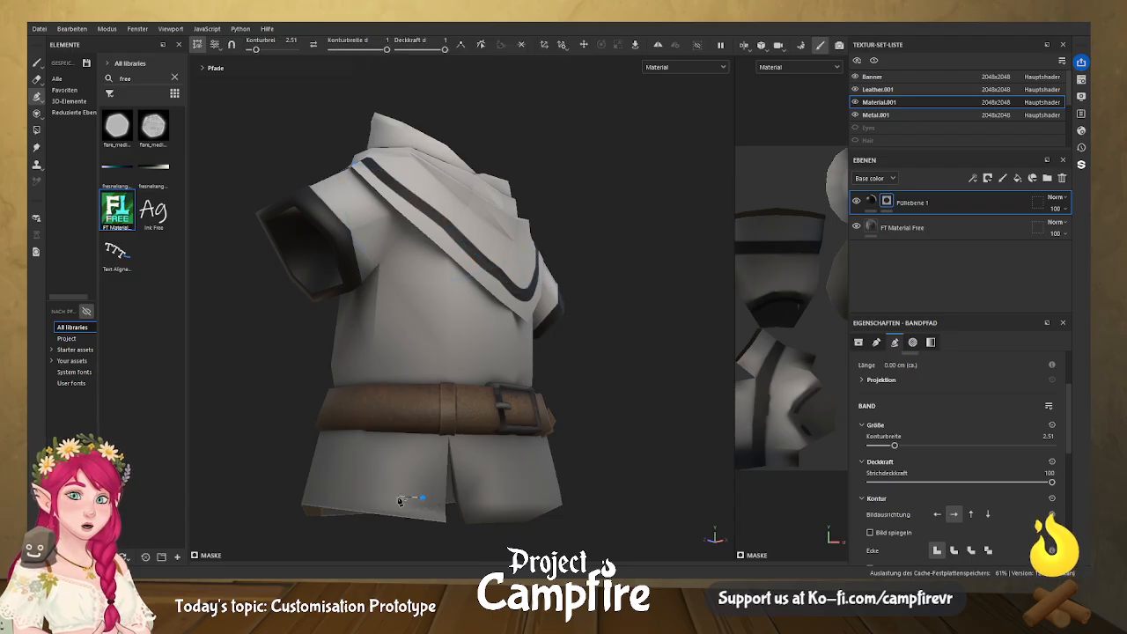
pyautogui.click(338, 490)
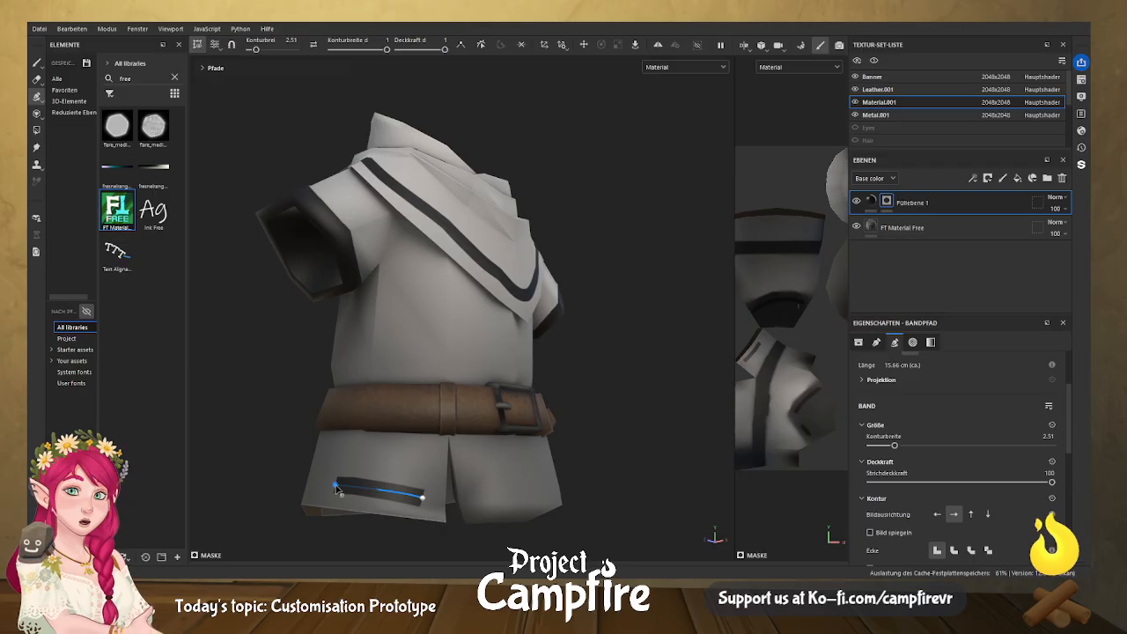
pyautogui.press('Escape')
pyautogui.hotkey('ctrl', 'z')
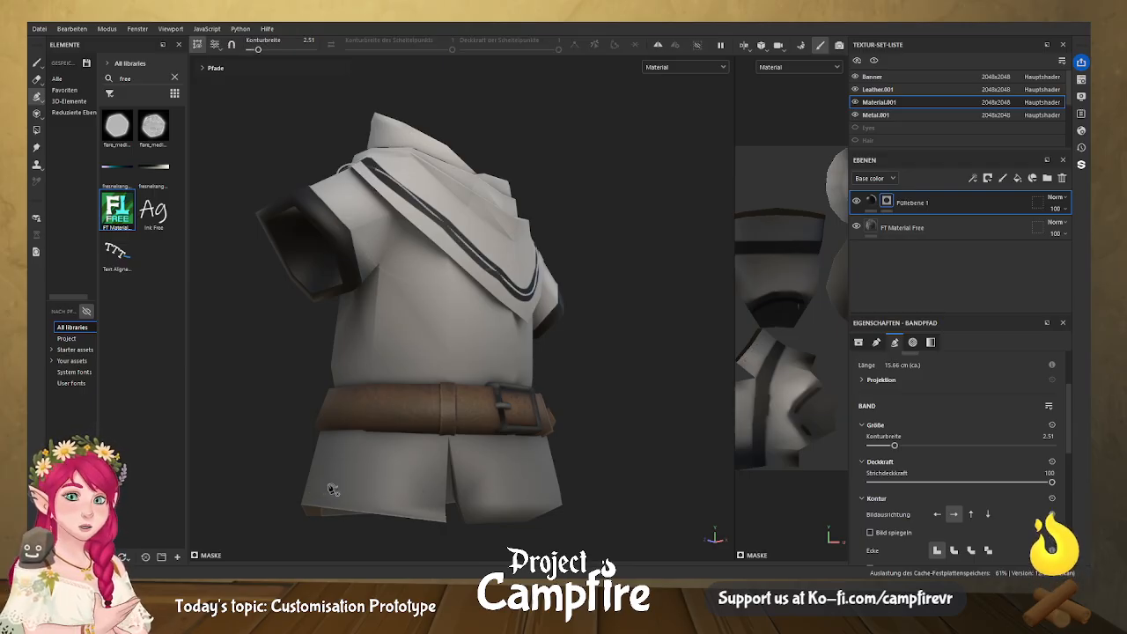
# Draw a ribbon path with stroke width 2.51 along the tunic's bottom hem, from the front slit around the side and across the back.
pyautogui.click(430, 505)
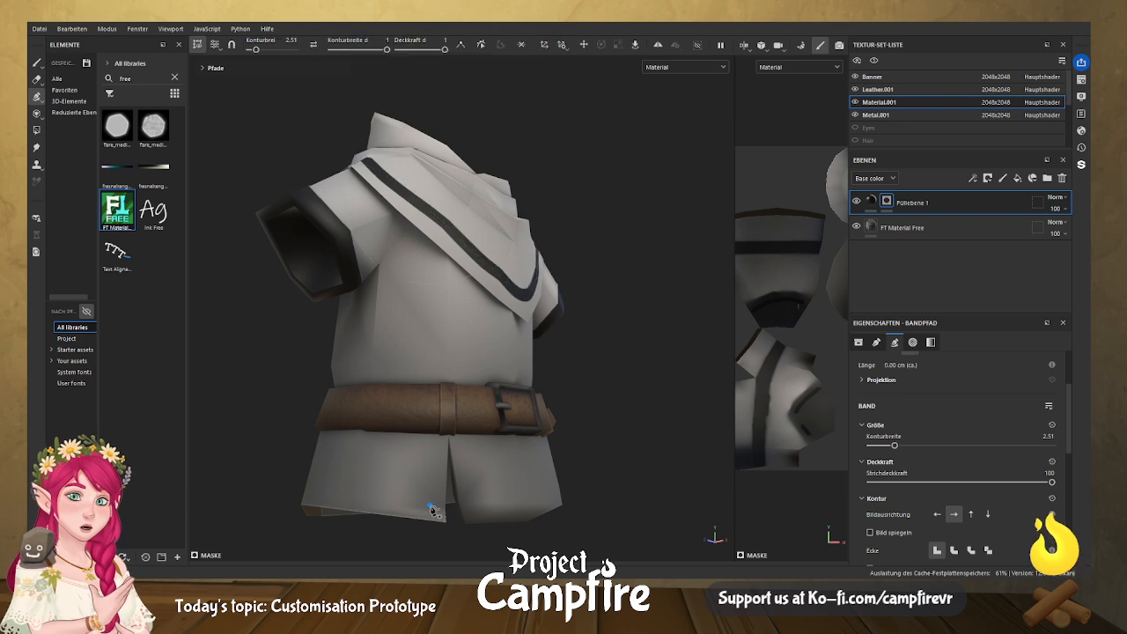
pyautogui.click(305, 491)
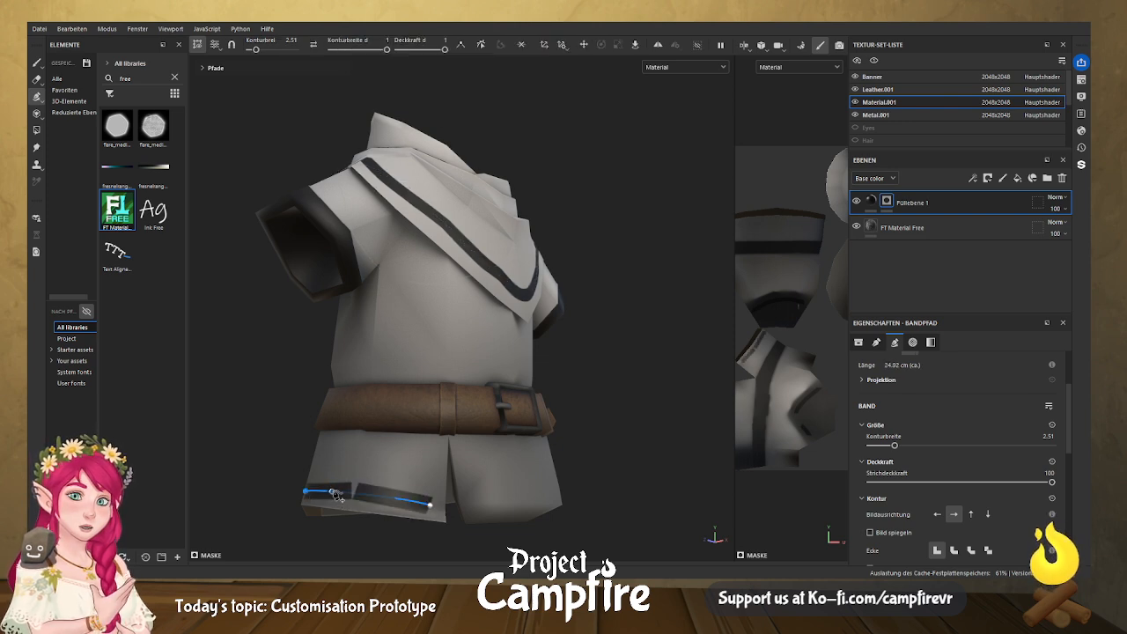
pyautogui.keyDown('alt'); pyautogui.moveTo(343, 496); pyautogui.dragTo(519, 495); pyautogui.keyUp('alt')
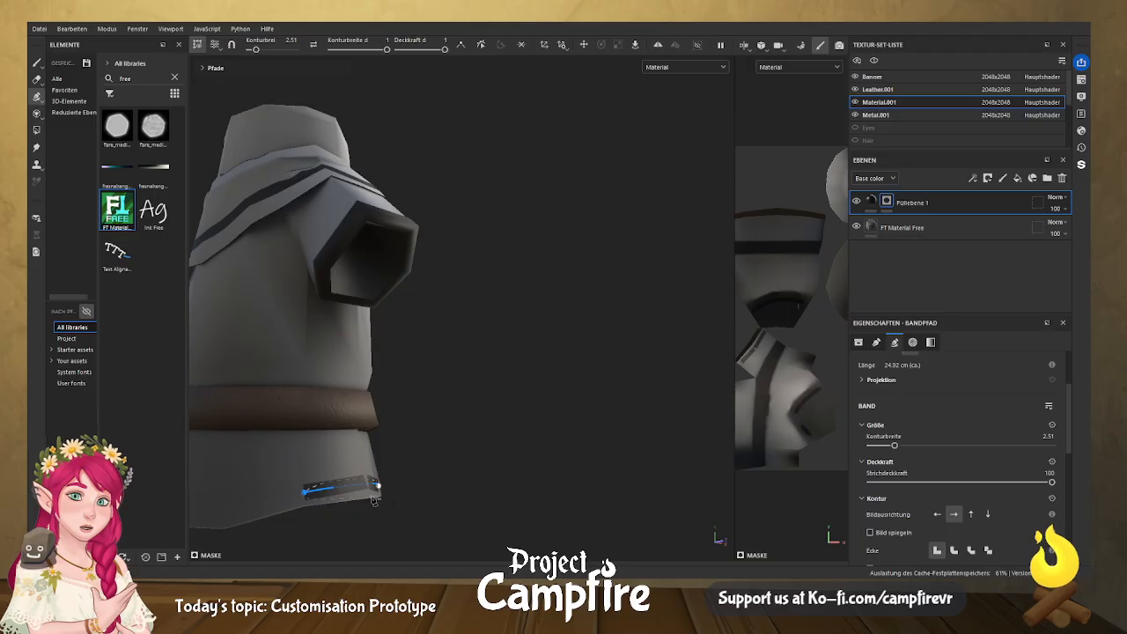
pyautogui.click(224, 520)
pyautogui.moveTo(247, 513)
pyautogui.keyDown('alt'); pyautogui.mouseDown()
pyautogui.moveTo(619, 433)
pyautogui.moveTo(548, 476)
pyautogui.moveTo(568, 476)
pyautogui.moveTo(488, 500)
pyautogui.moveTo(435, 475)
pyautogui.mouseUp(); pyautogui.keyUp('alt')
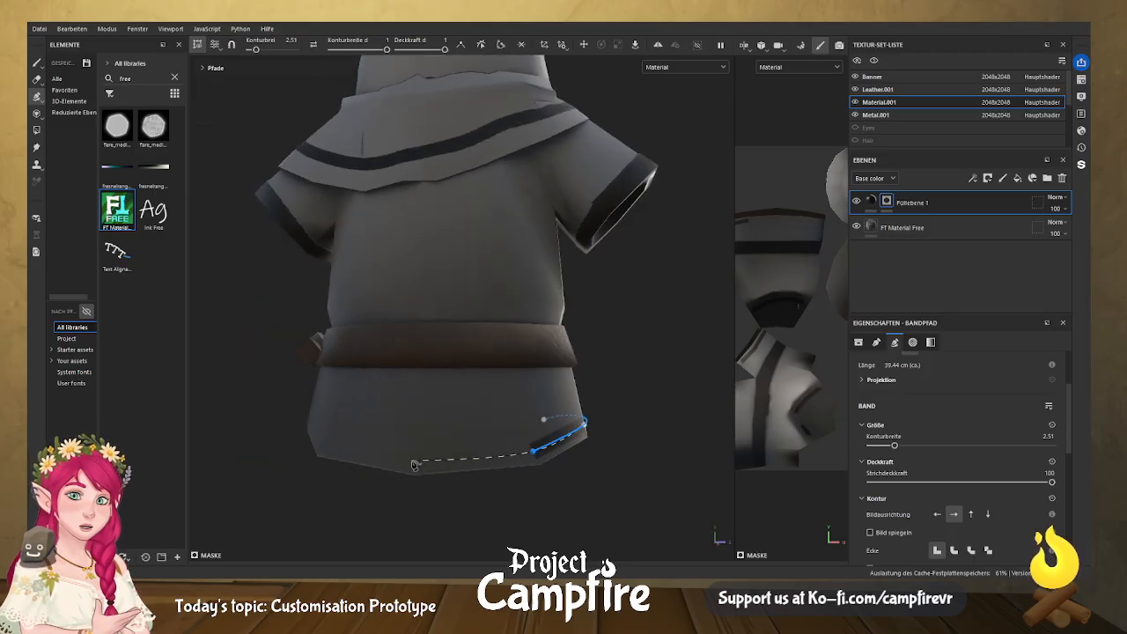
pyautogui.click(416, 465)
pyautogui.click(326, 447)
# Extend the hem path around the side behind the hanging cloth and along the front panel to the slit.
pyautogui.moveTo(326, 448)
pyautogui.keyDown('alt'); pyautogui.mouseDown()
pyautogui.moveTo(473, 460)
pyautogui.moveTo(639, 456)
pyautogui.mouseUp(); pyautogui.keyUp('alt')
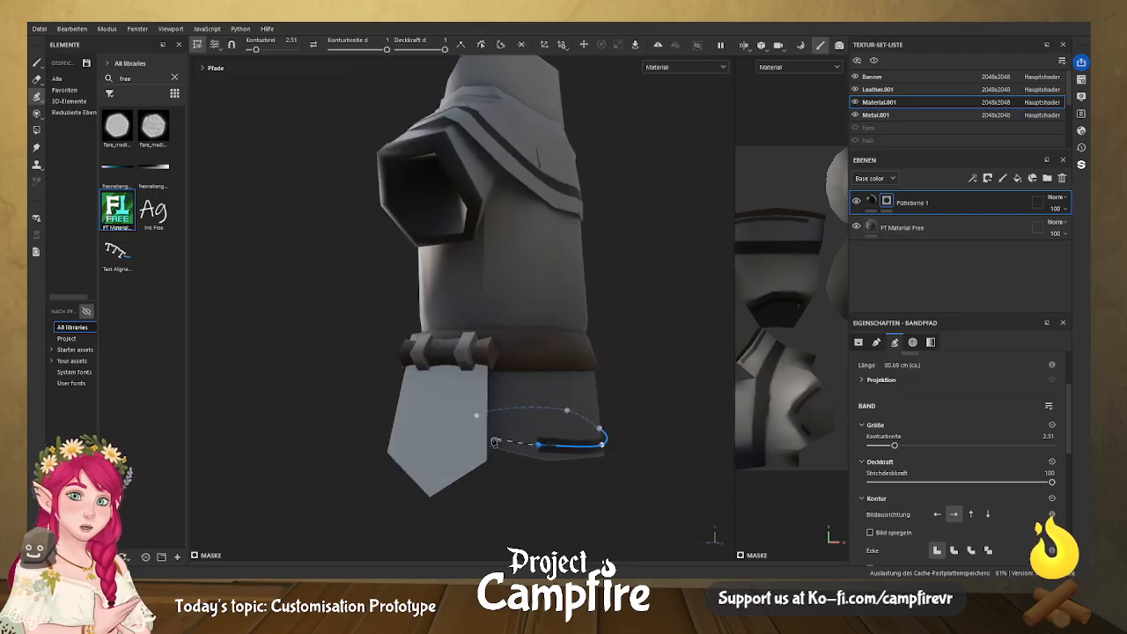
pyautogui.moveTo(496, 441)
pyautogui.keyDown('alt'); pyautogui.mouseDown()
pyautogui.moveTo(548, 462)
pyautogui.moveTo(596, 438)
pyautogui.mouseUp(); pyautogui.keyUp('alt')
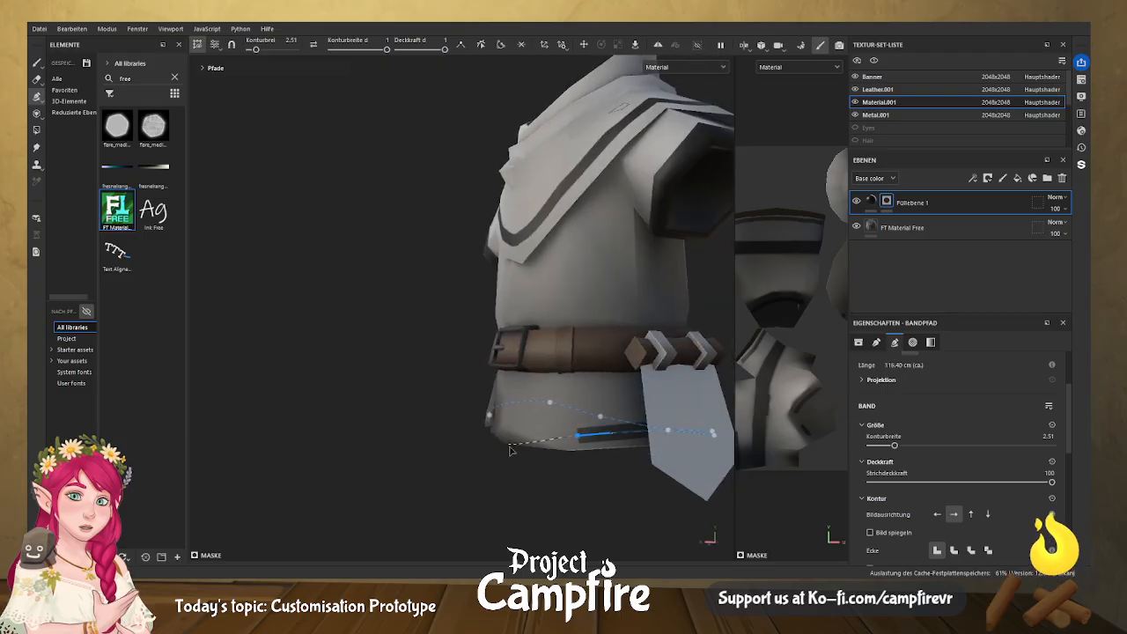
pyautogui.keyDown('alt'); pyautogui.moveTo(509, 452); pyautogui.dragTo(591, 463); pyautogui.keyUp('alt')
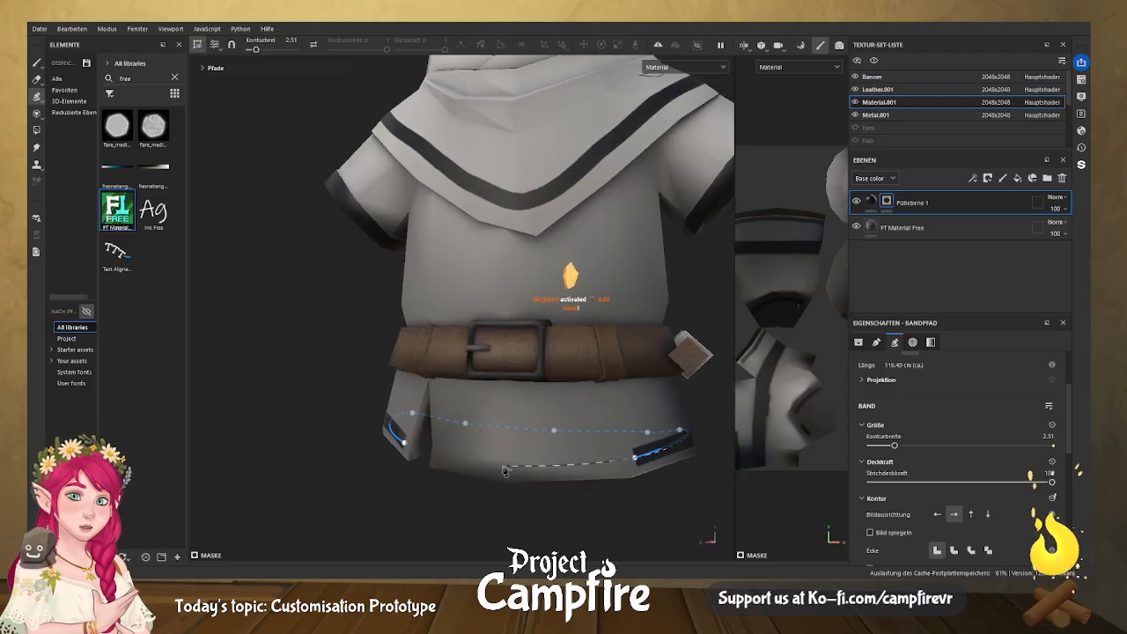
pyautogui.click(500, 465)
pyautogui.click(438, 462)
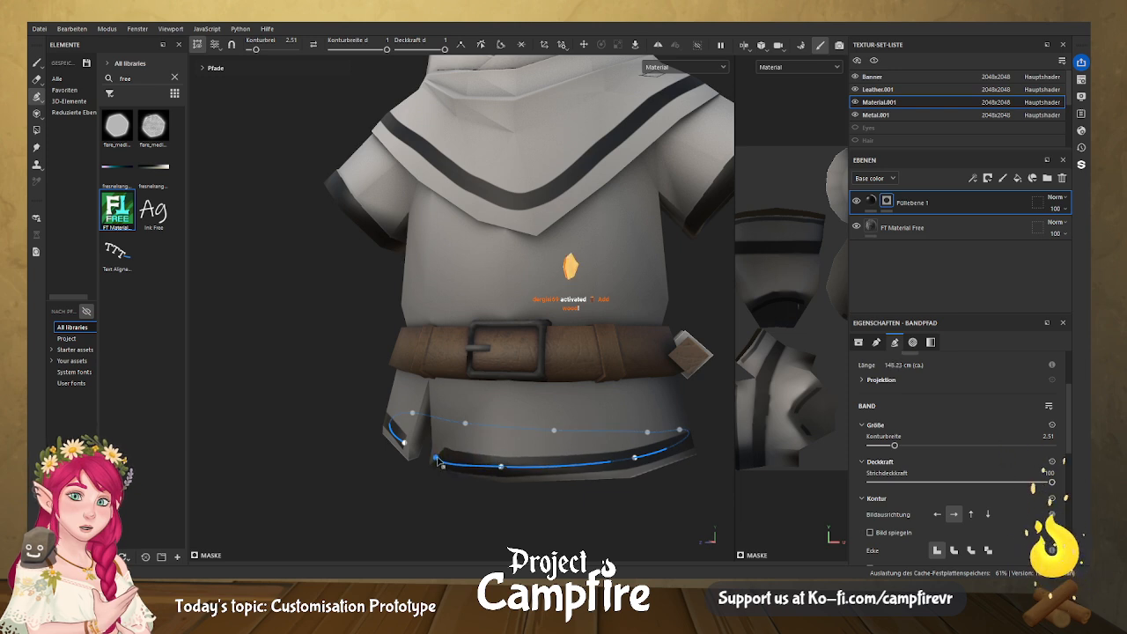
# Replace the hem path's last vertex at the slit corner and extend the path up the slit's edge onto the belt.
pyautogui.moveTo(437, 458); pyautogui.dragTo(439, 458)
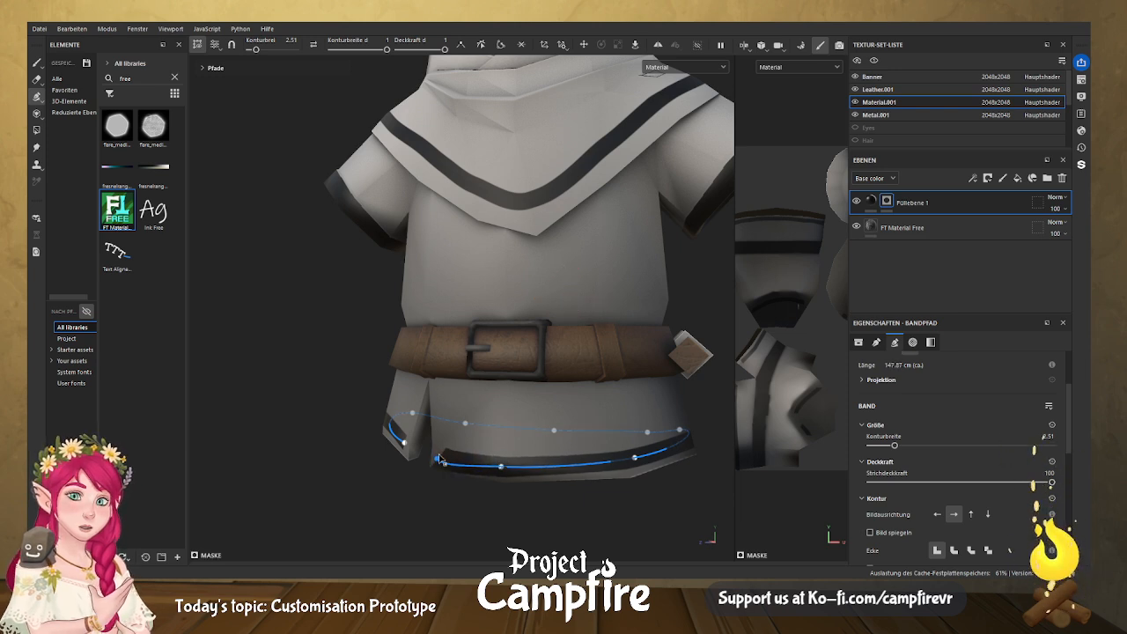
pyautogui.press('Delete')
pyautogui.click(439, 458)
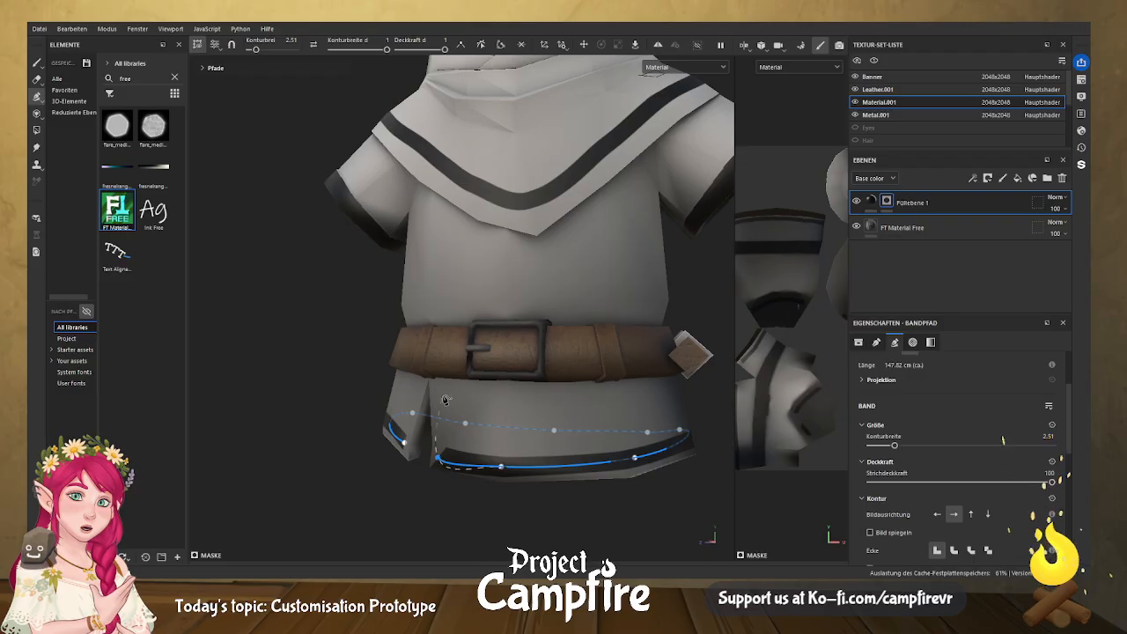
pyautogui.click(440, 455)
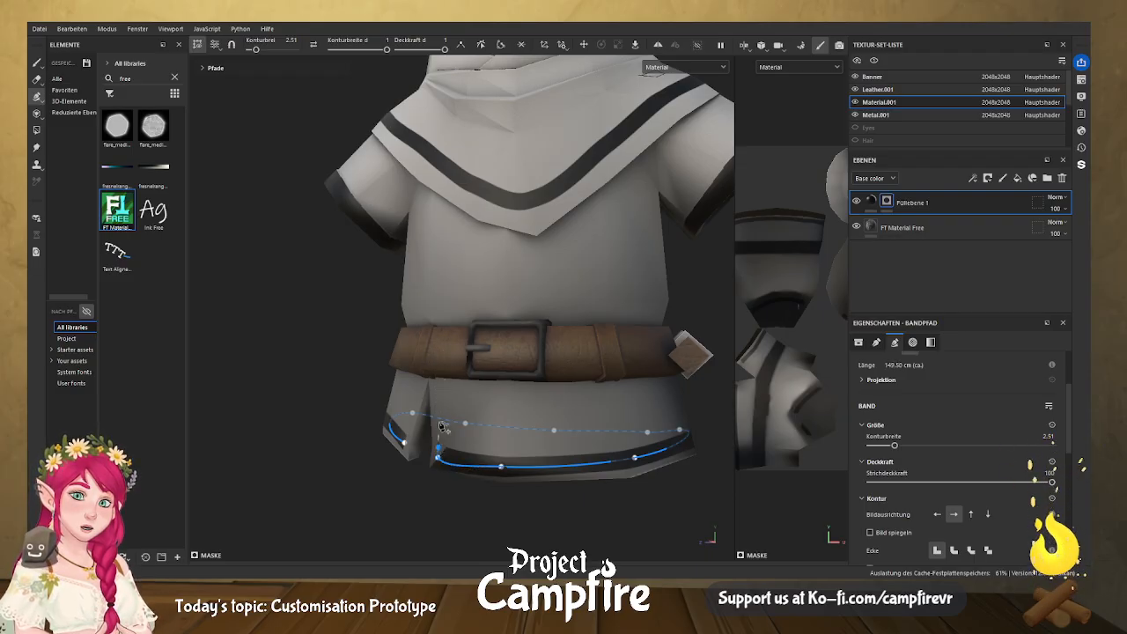
pyautogui.click(439, 346)
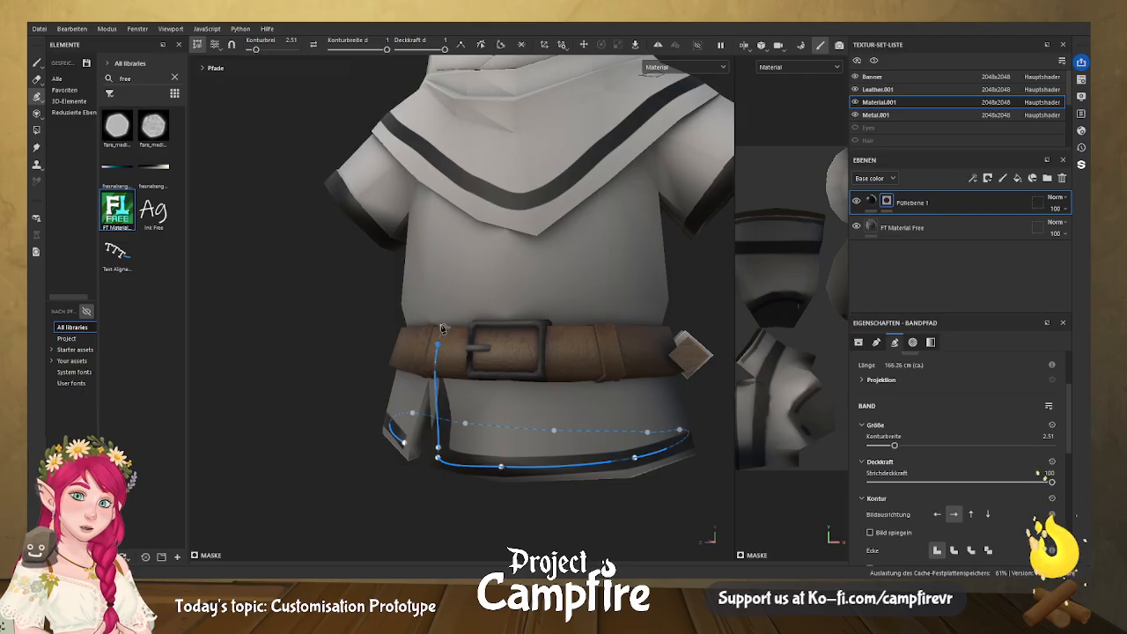
# Try to extend the hem path straight up from the belt over the chest and onto the cape, and undo the added points.
pyautogui.click(437, 202)
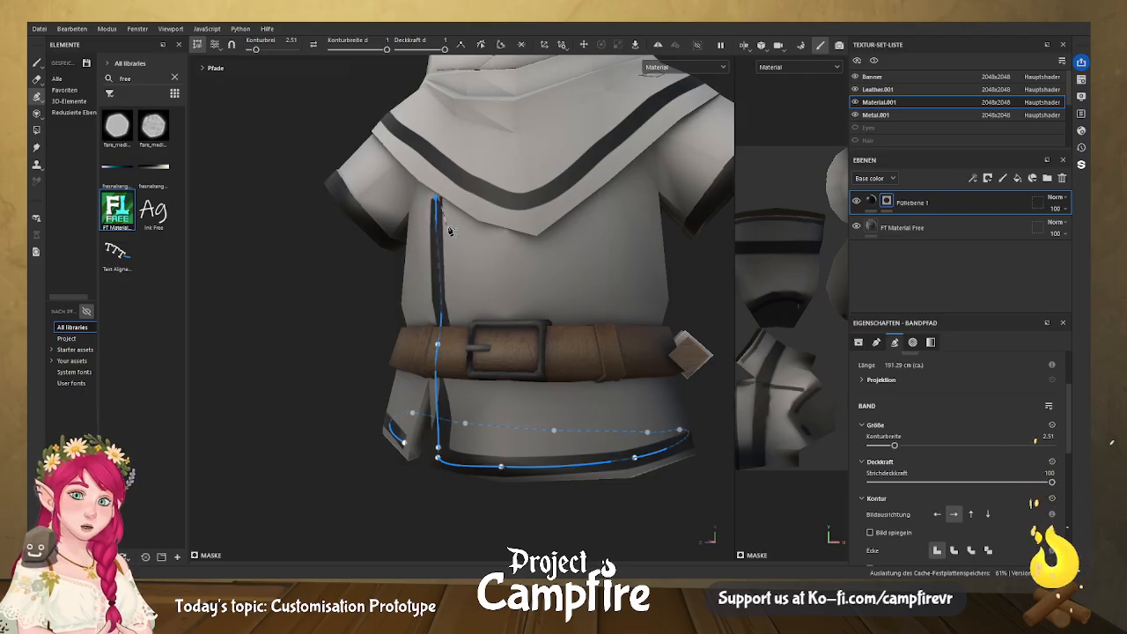
pyautogui.keyDown('alt'); pyautogui.moveTo(405, 254); pyautogui.dragTo(508, 267); pyautogui.keyUp('alt')
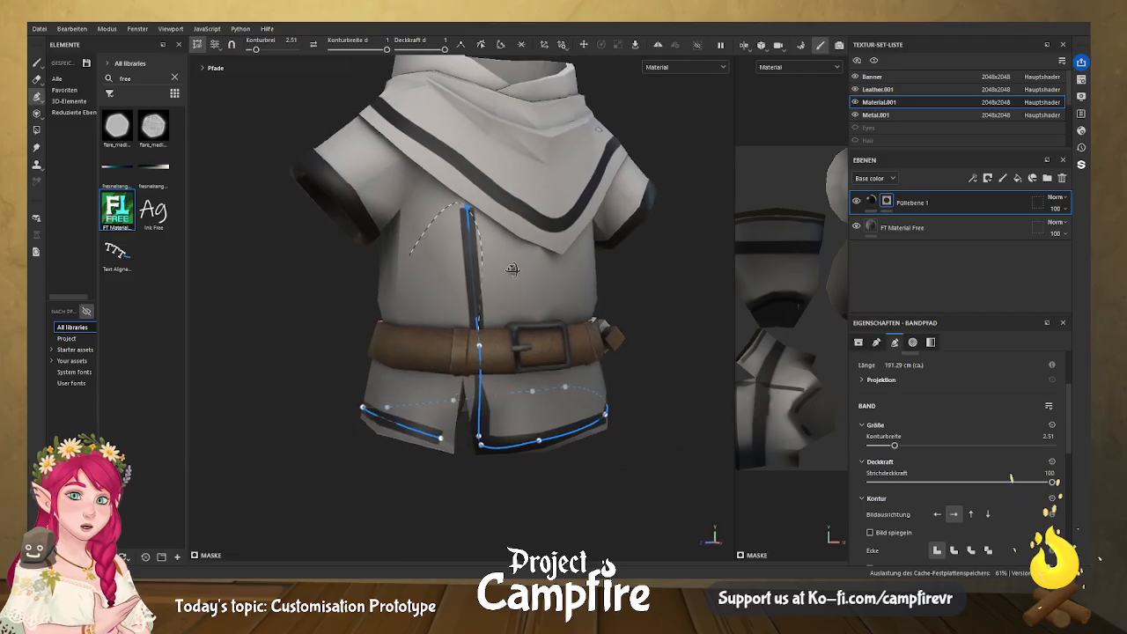
pyautogui.click(458, 139)
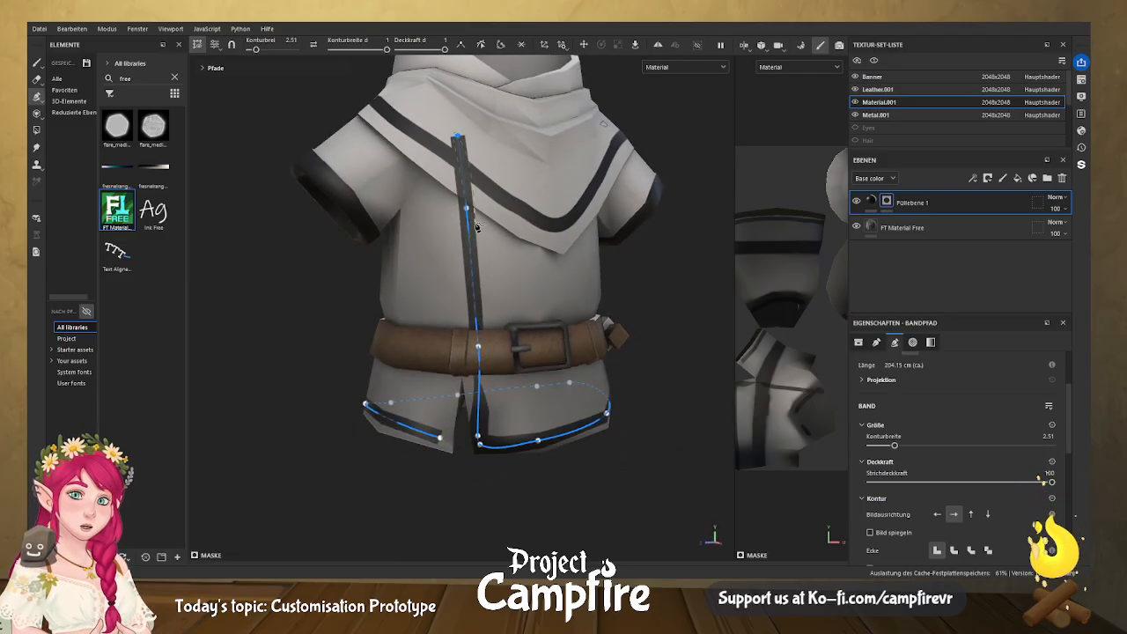
pyautogui.hotkey('ctrl', 'z')
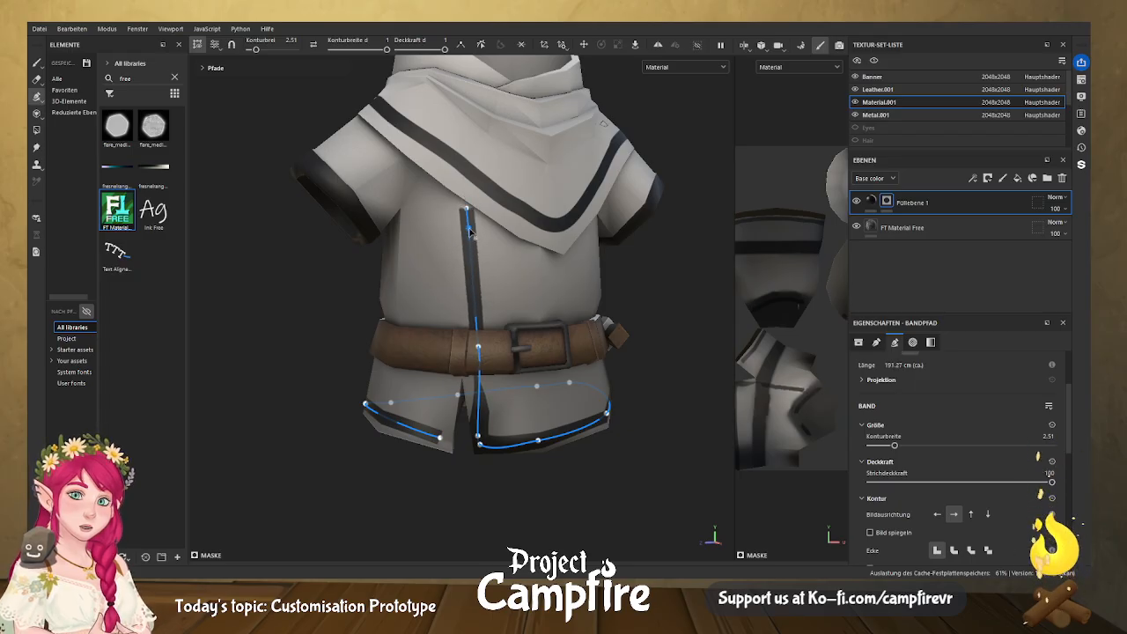
pyautogui.hotkey('ctrl', 'z')
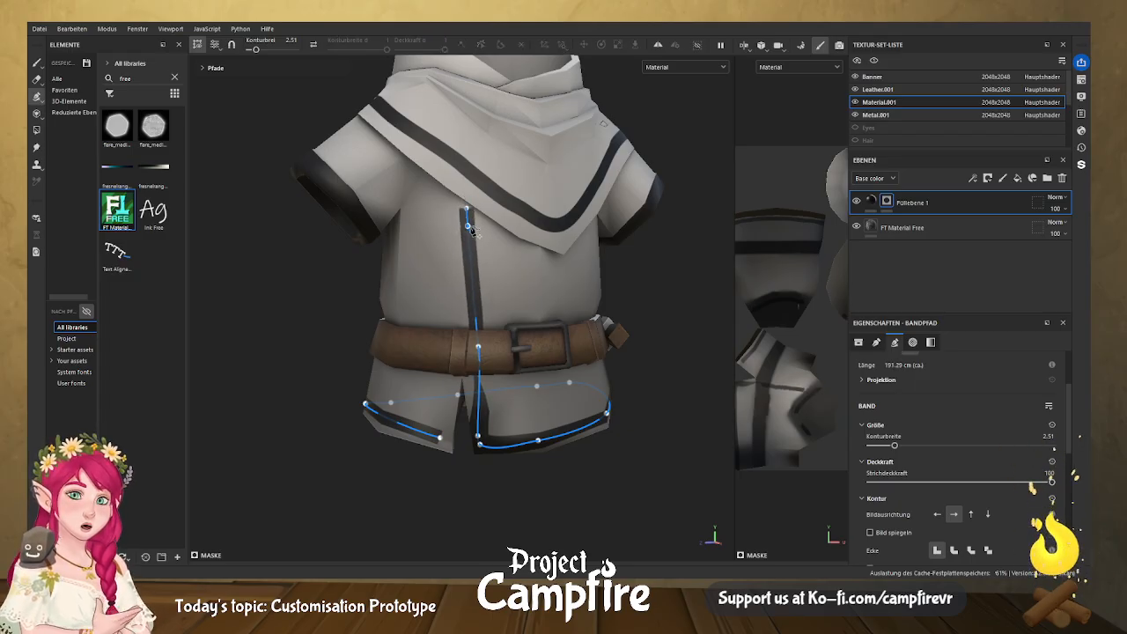
# Extend the hem path up to just below the cape, back down over the belt and onto its start vertex at the slit corner.
pyautogui.keyDown('alt'); pyautogui.moveTo(492, 300); pyautogui.dragTo(490, 190); pyautogui.keyUp('alt')
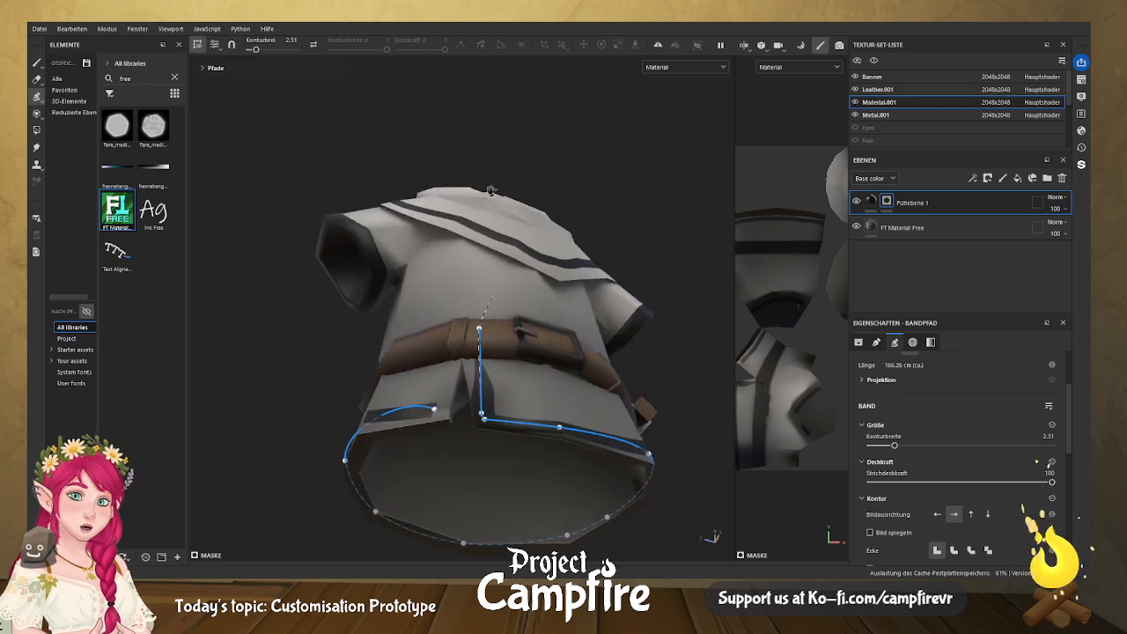
pyautogui.click(470, 241)
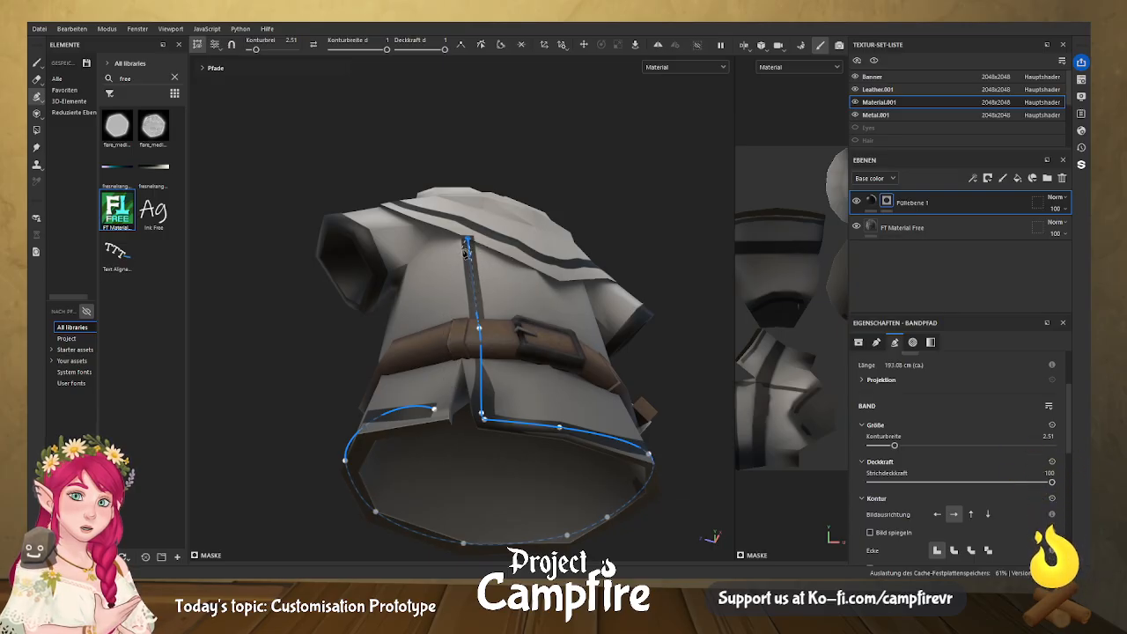
pyautogui.click(465, 248)
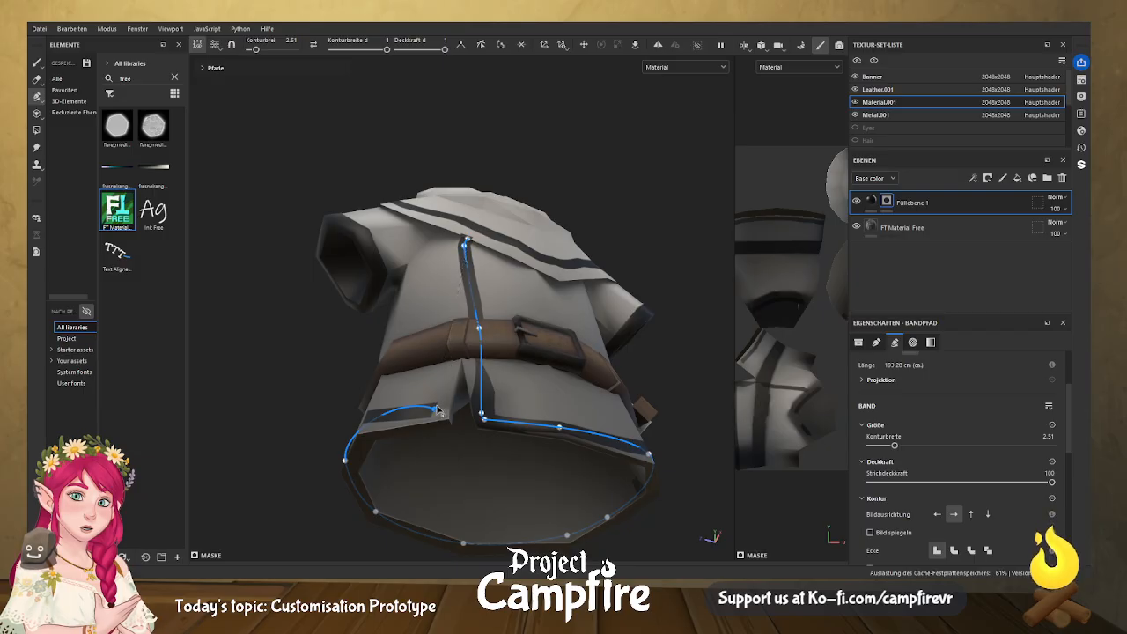
pyautogui.click(450, 355)
pyautogui.click(436, 411)
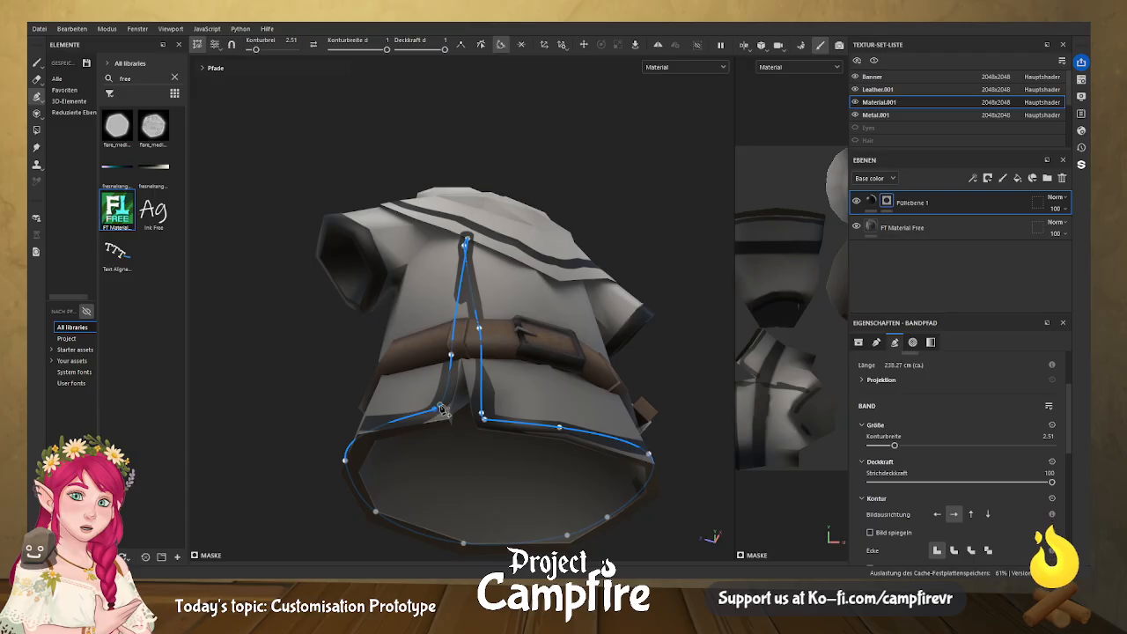
# Shape the flap's slit corner with extra vertices, and adjust the belt and chest vertices to bring the two vertical lines together.
pyautogui.click(440, 406)
pyautogui.moveTo(429, 412); pyautogui.dragTo(429, 412)
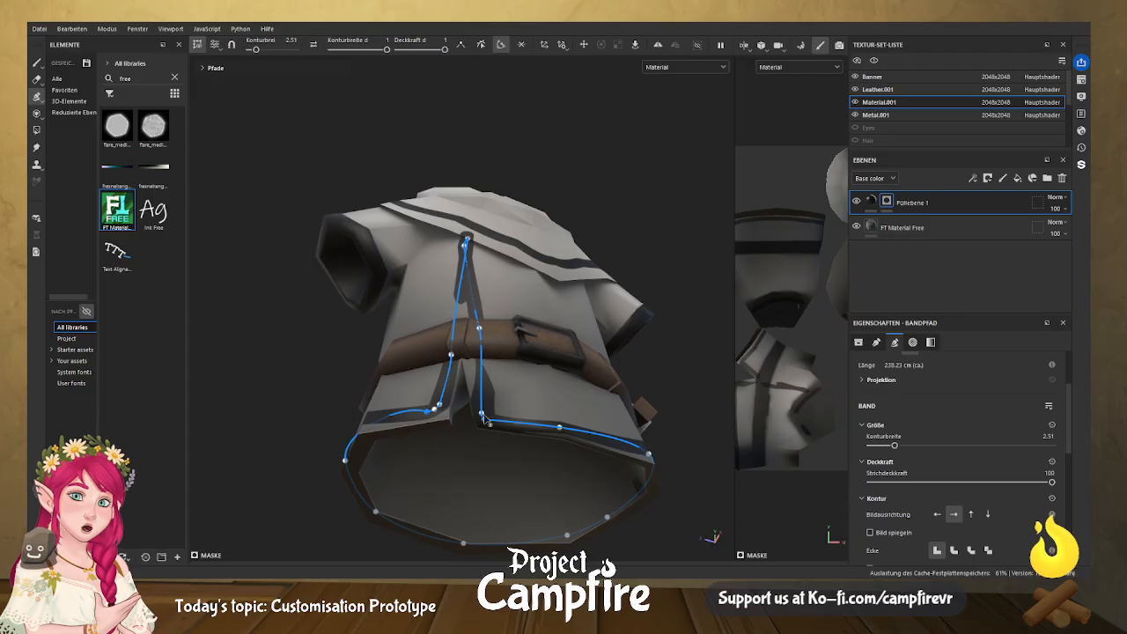
pyautogui.moveTo(480, 331); pyautogui.dragTo(469, 333)
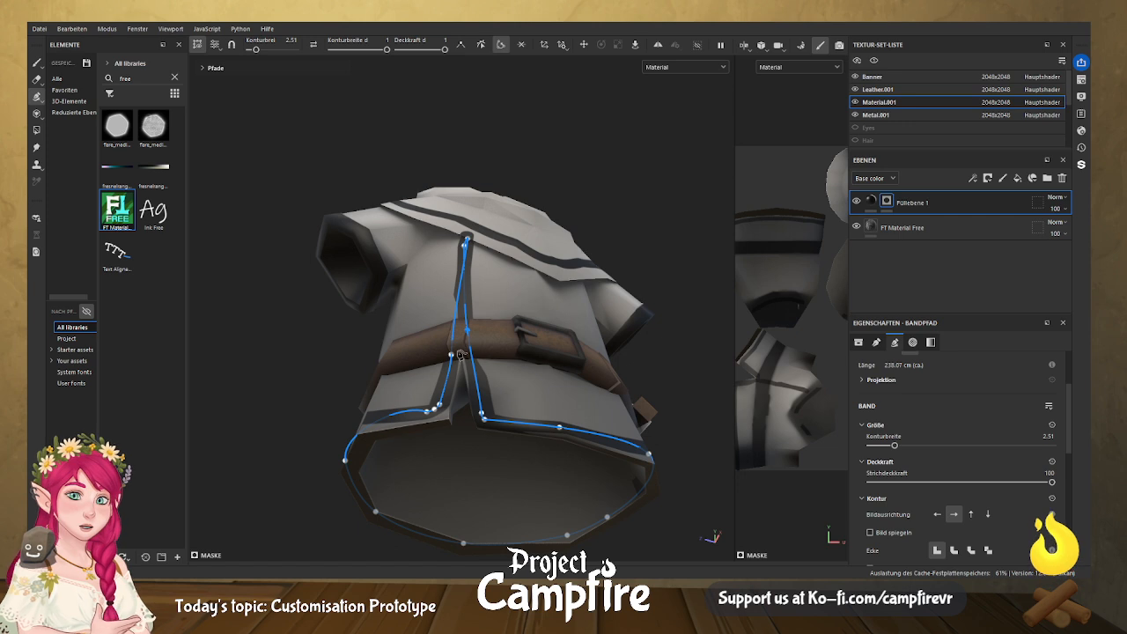
pyautogui.keyDown('alt'); pyautogui.moveTo(553, 316); pyautogui.dragTo(532, 388); pyautogui.keyUp('alt')
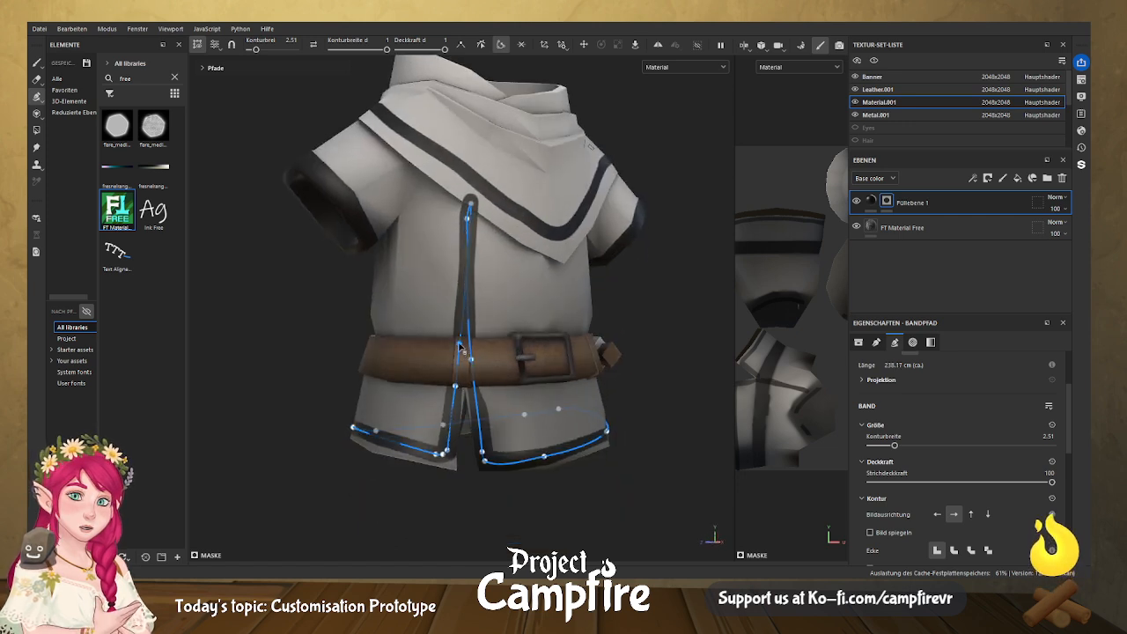
pyautogui.moveTo(471, 204); pyautogui.dragTo(465, 217)
pyautogui.scroll(-1, 512, 348)
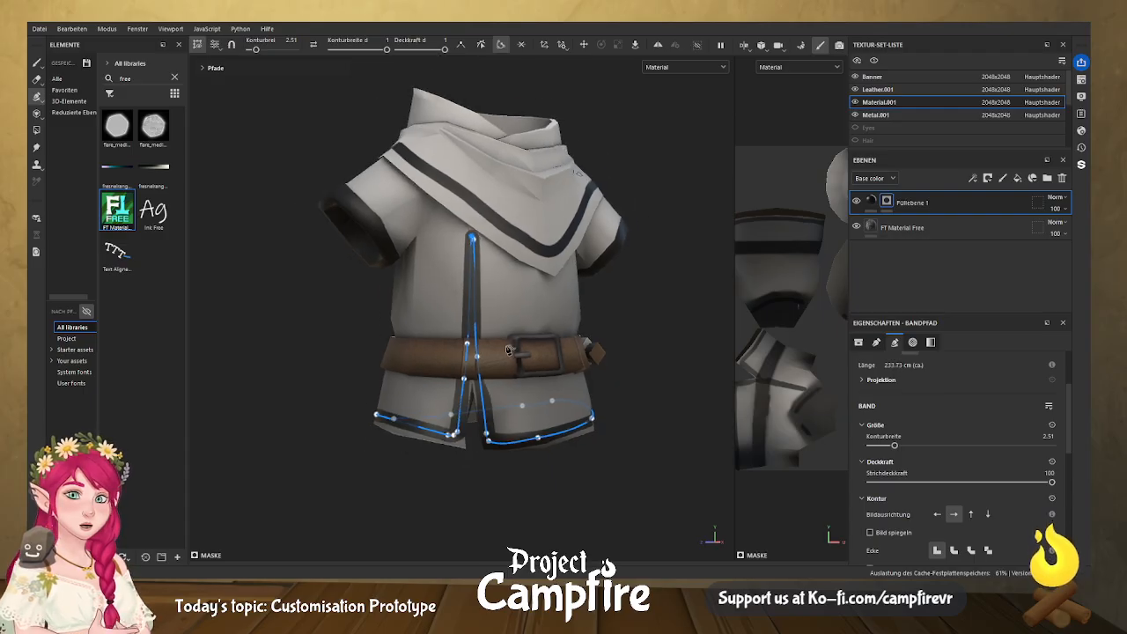
# Set the hem path's stroke width to 4.67 and move its vertices down to the hem edge at the front and around the back.
pyautogui.moveTo(256, 50); pyautogui.dragTo(259, 50)
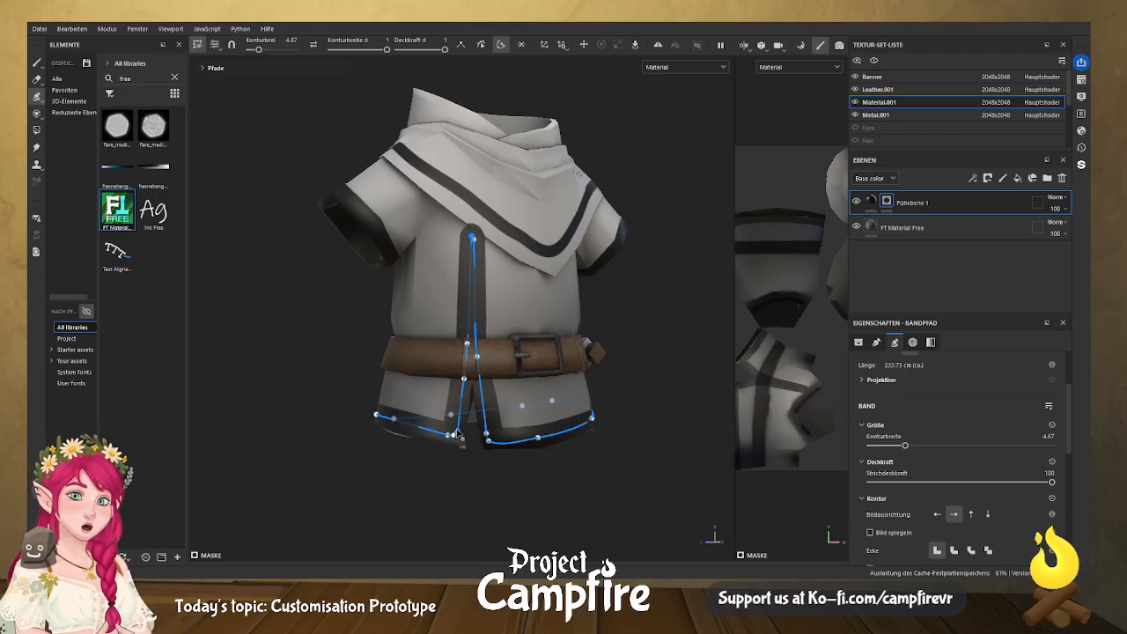
pyautogui.moveTo(456, 432); pyautogui.dragTo(460, 442)
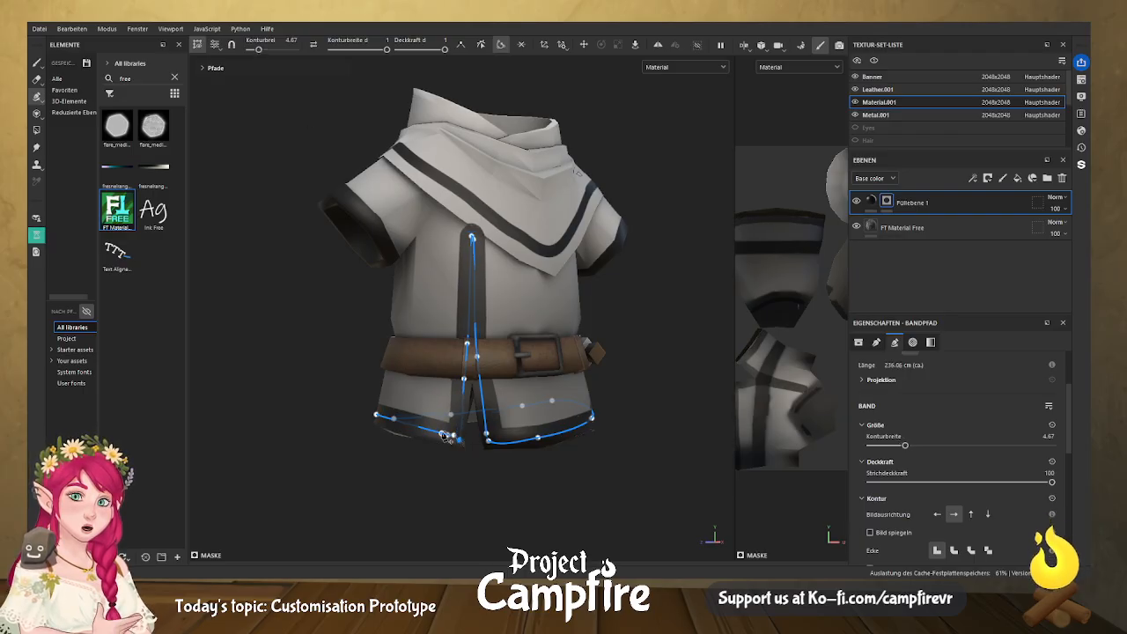
pyautogui.moveTo(396, 421); pyautogui.dragTo(396, 427)
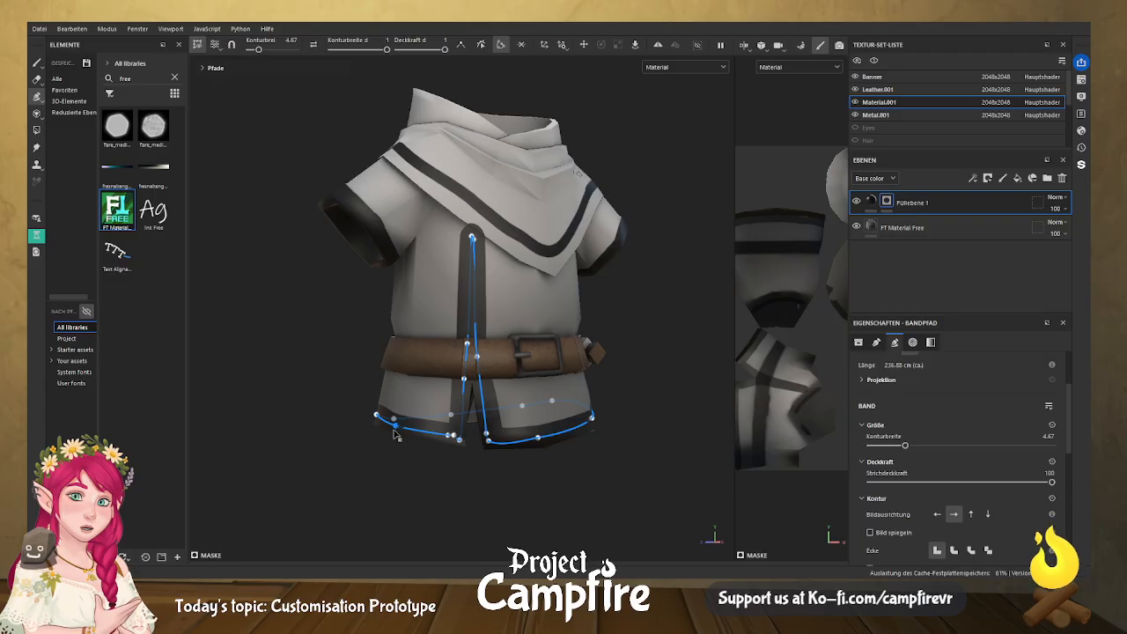
pyautogui.moveTo(539, 438); pyautogui.dragTo(460, 448)
pyautogui.keyDown('alt'); pyautogui.moveTo(372, 462); pyautogui.dragTo(324, 488); pyautogui.keyUp('alt')
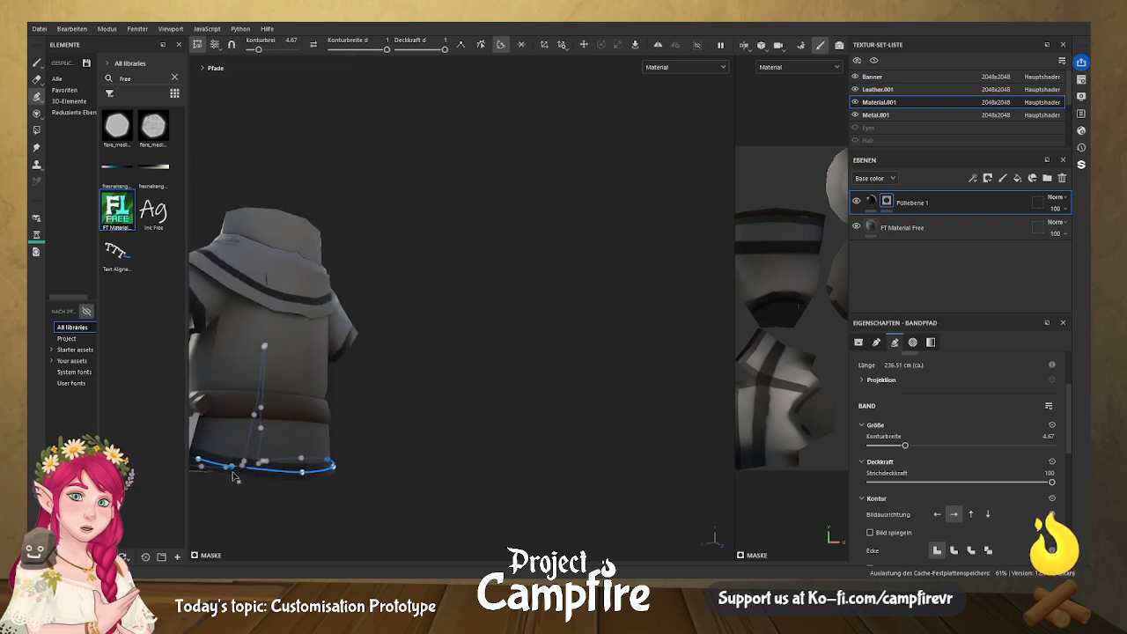
pyautogui.moveTo(233, 469); pyautogui.dragTo(236, 469)
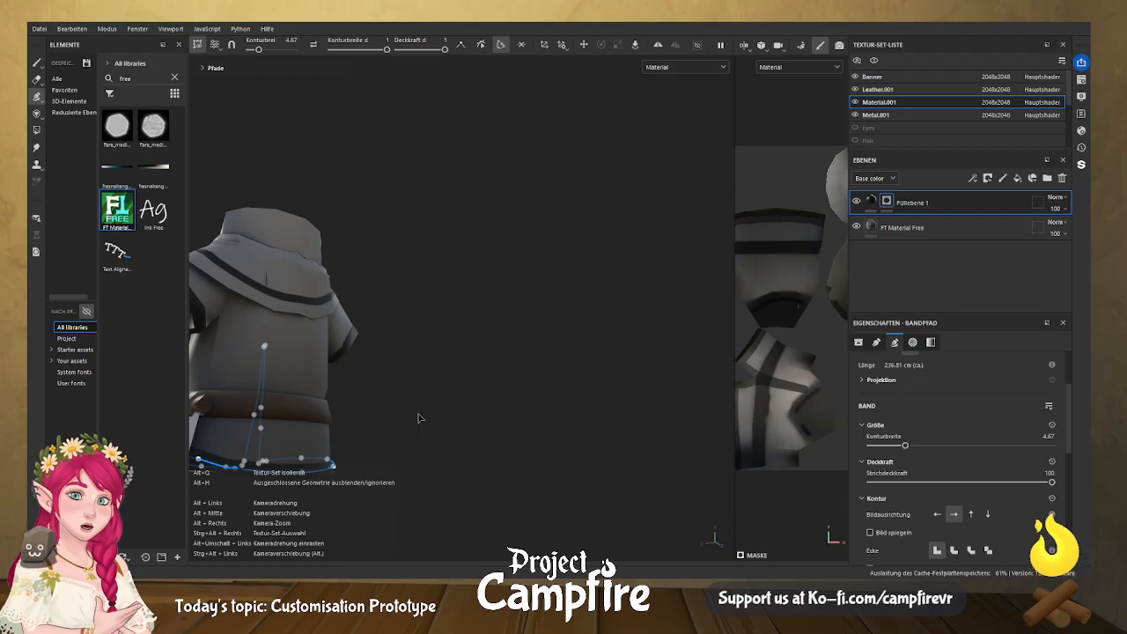
# Try to fill the faces inside the tunic's bottom opening with Polygon Fill at value 1, and remove the fill that spills onto the back.
pyautogui.keyDown('alt'); pyautogui.moveTo(370, 417); pyautogui.dragTo(583, 420); pyautogui.keyUp('alt')
pyautogui.keyDown('alt'); pyautogui.moveTo(644, 475); pyautogui.dragTo(539, 412, button='middle'); pyautogui.keyUp('alt')
pyautogui.keyDown('alt'); pyautogui.moveTo(513, 442); pyautogui.dragTo(480, 280); pyautogui.keyUp('alt')
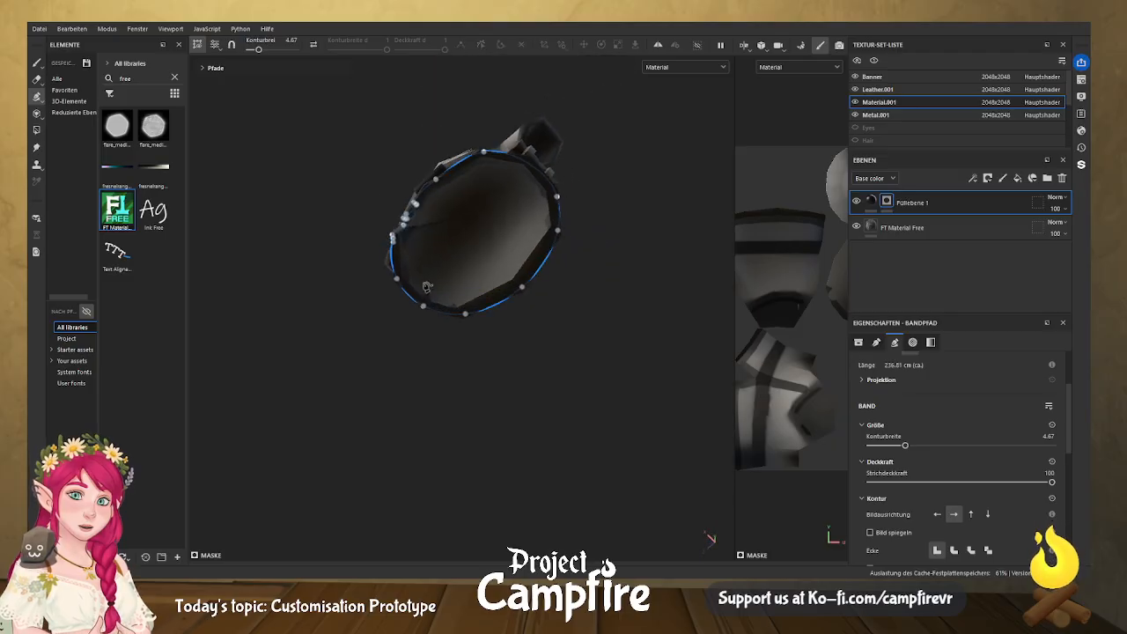
pyautogui.click(464, 228)
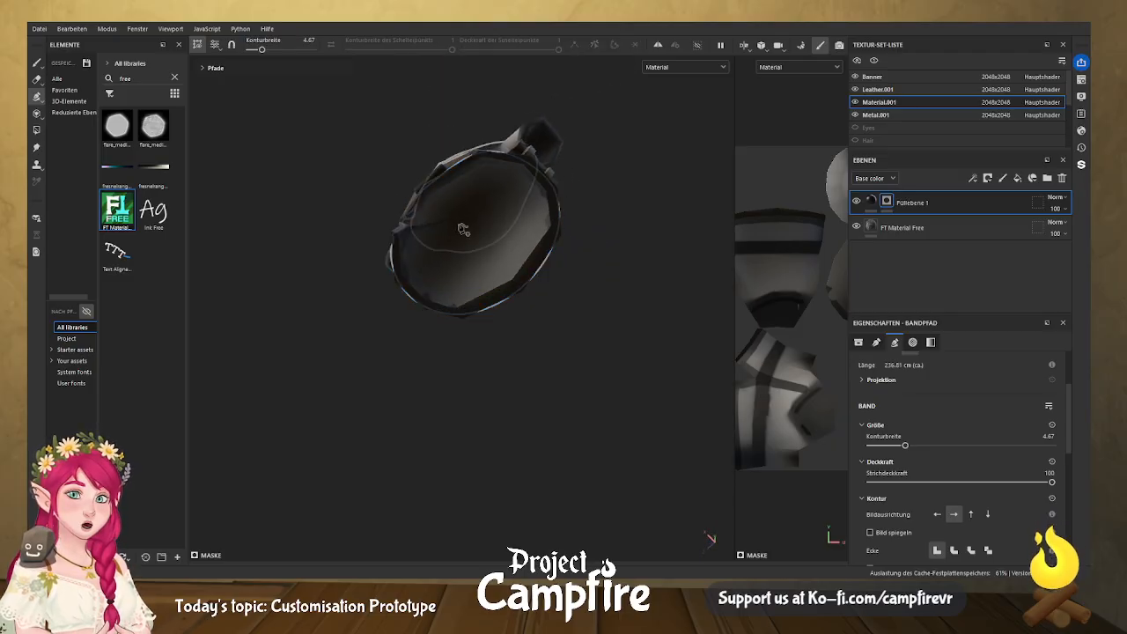
pyautogui.click(37, 130)
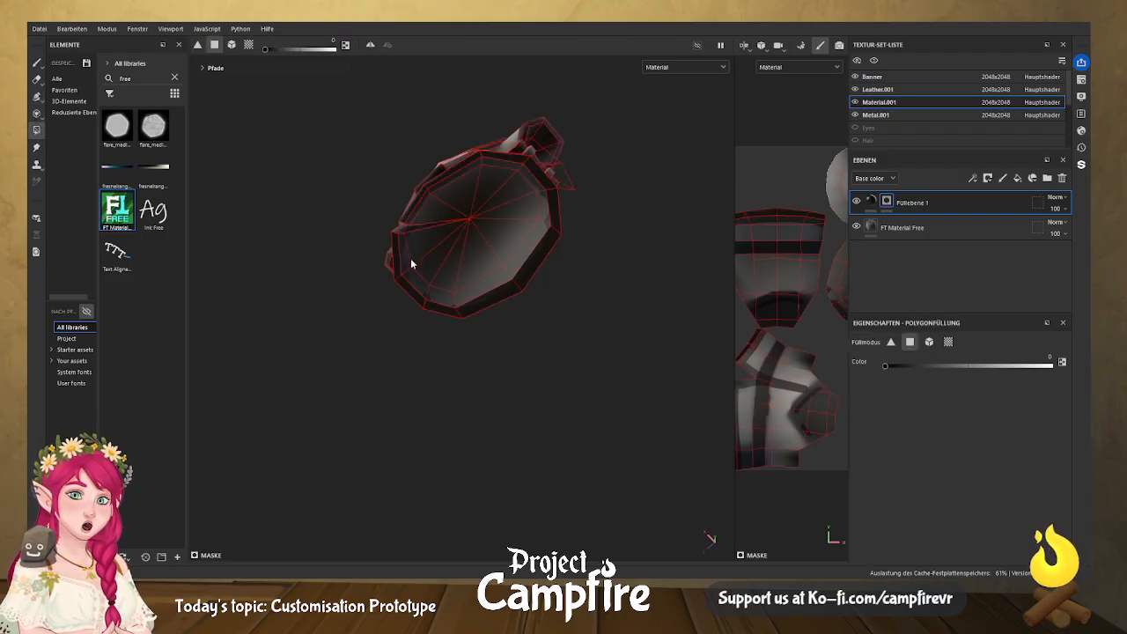
pyautogui.click(1050, 363)
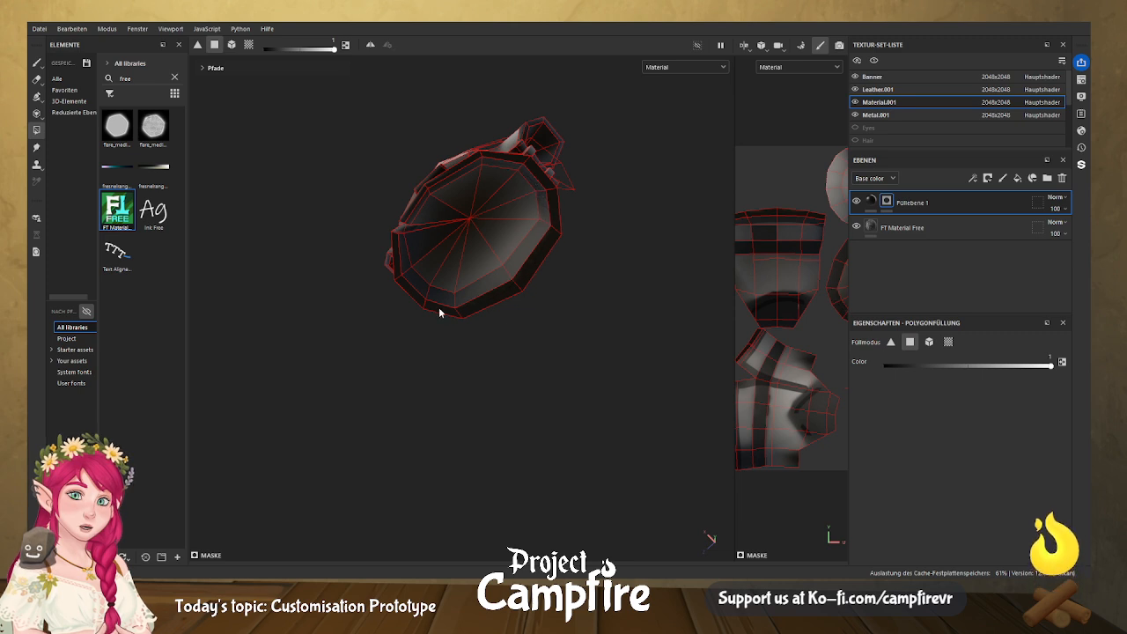
pyautogui.moveTo(446, 273); pyautogui.dragTo(493, 213)
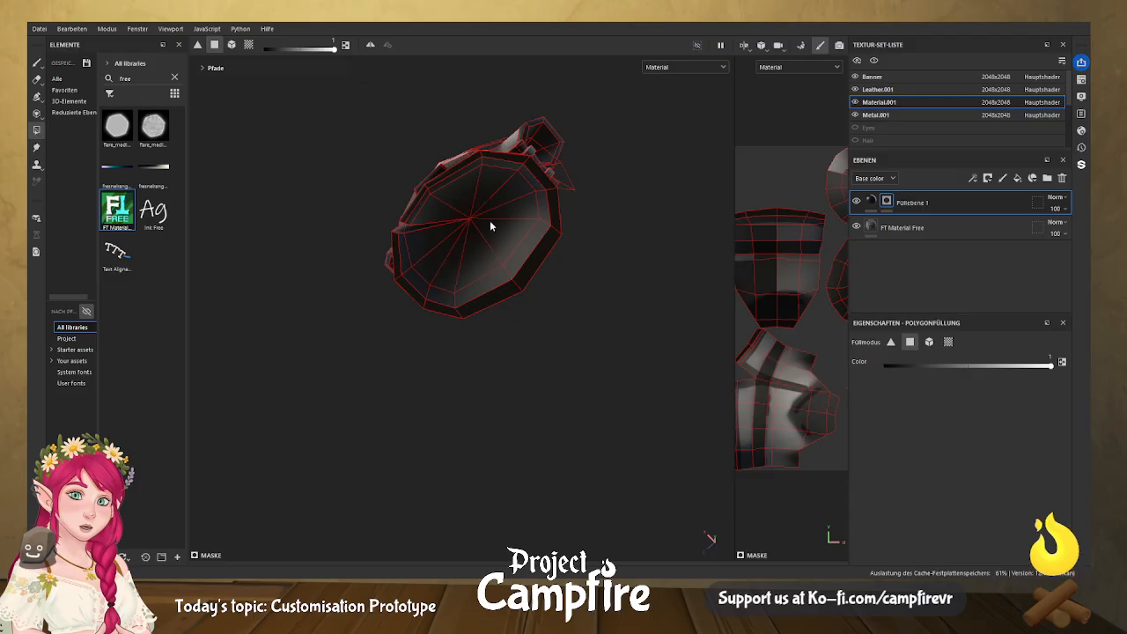
pyautogui.keyDown('alt'); pyautogui.moveTo(593, 205); pyautogui.dragTo(357, 428); pyautogui.keyUp('alt')
pyautogui.hotkey('ctrl', 'z')
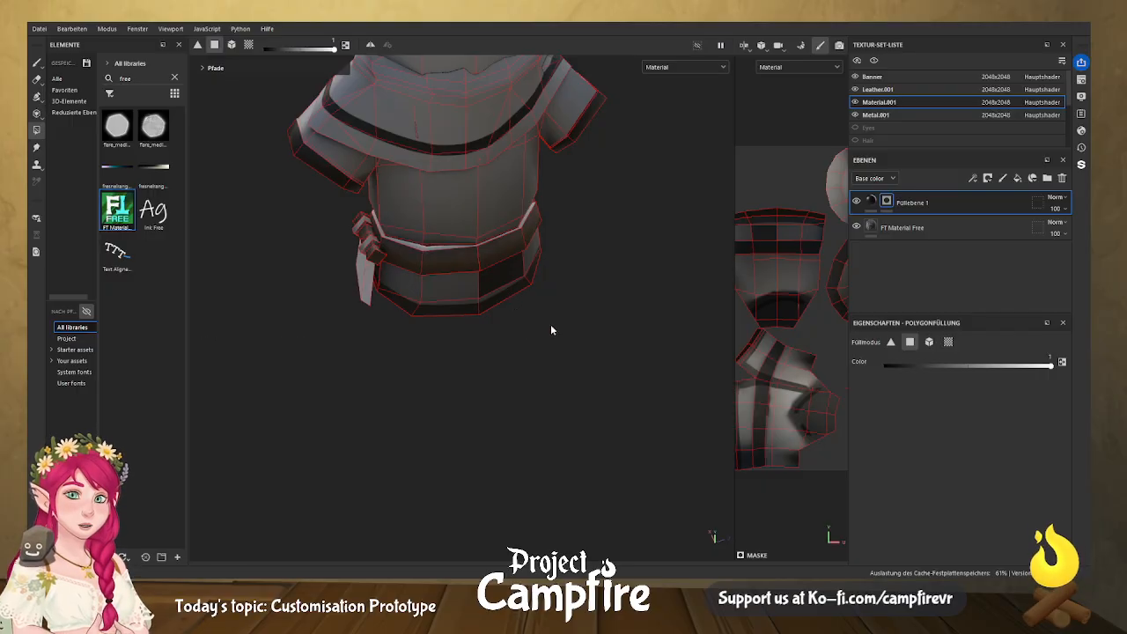
pyautogui.press('x')
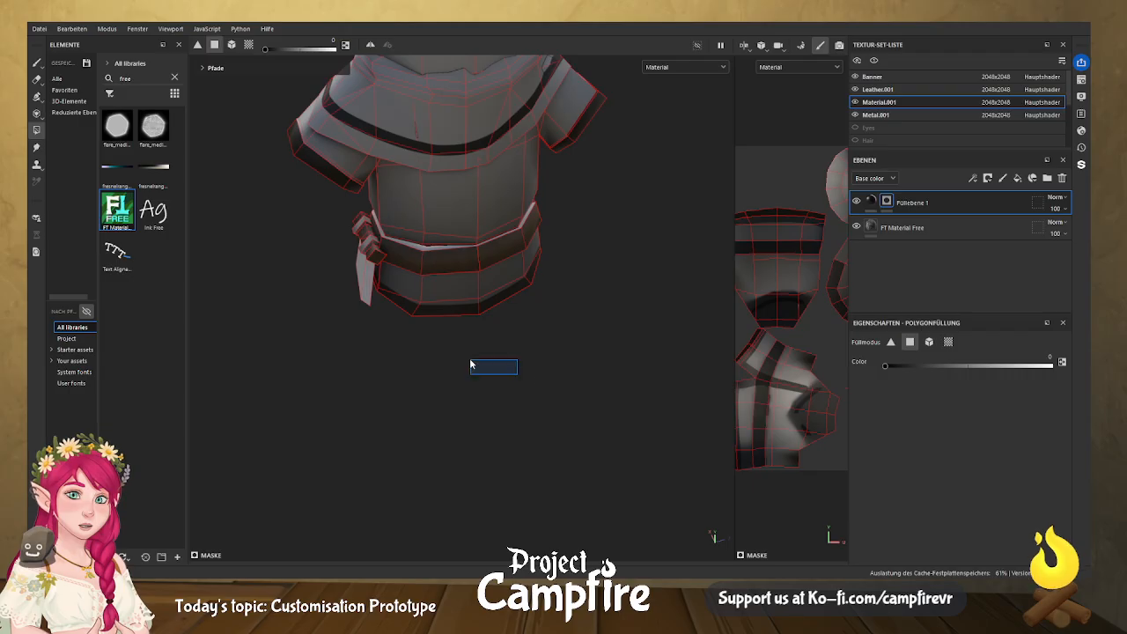
# Fill the faces inside the tunic's bottom opening with mask value 1, finishing the remaining faces of the round island in the UV view.
pyautogui.keyDown('alt'); pyautogui.moveTo(390, 360); pyautogui.dragTo(491, 284); pyautogui.keyUp('alt')
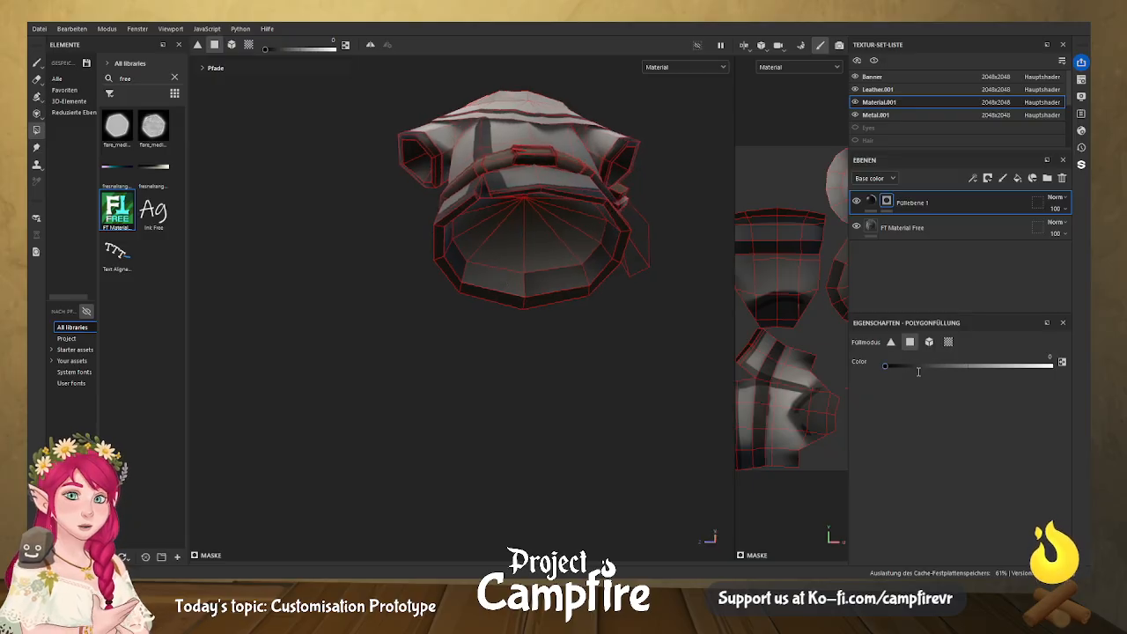
pyautogui.moveTo(933, 364); pyautogui.dragTo(1054, 367)
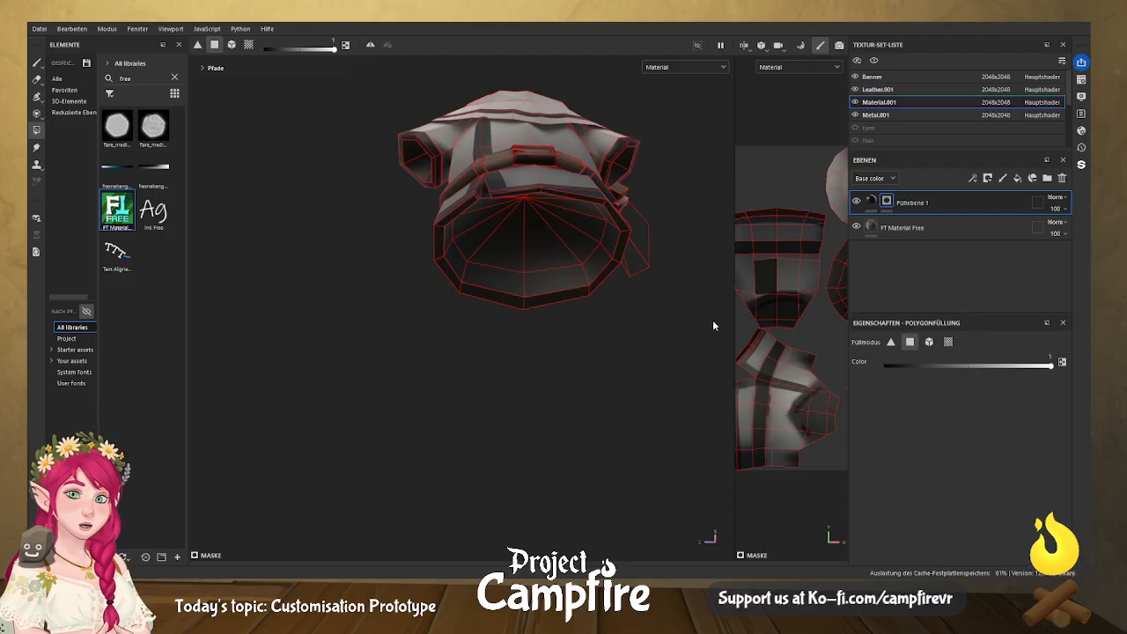
pyautogui.moveTo(734, 333); pyautogui.dragTo(240, 328)
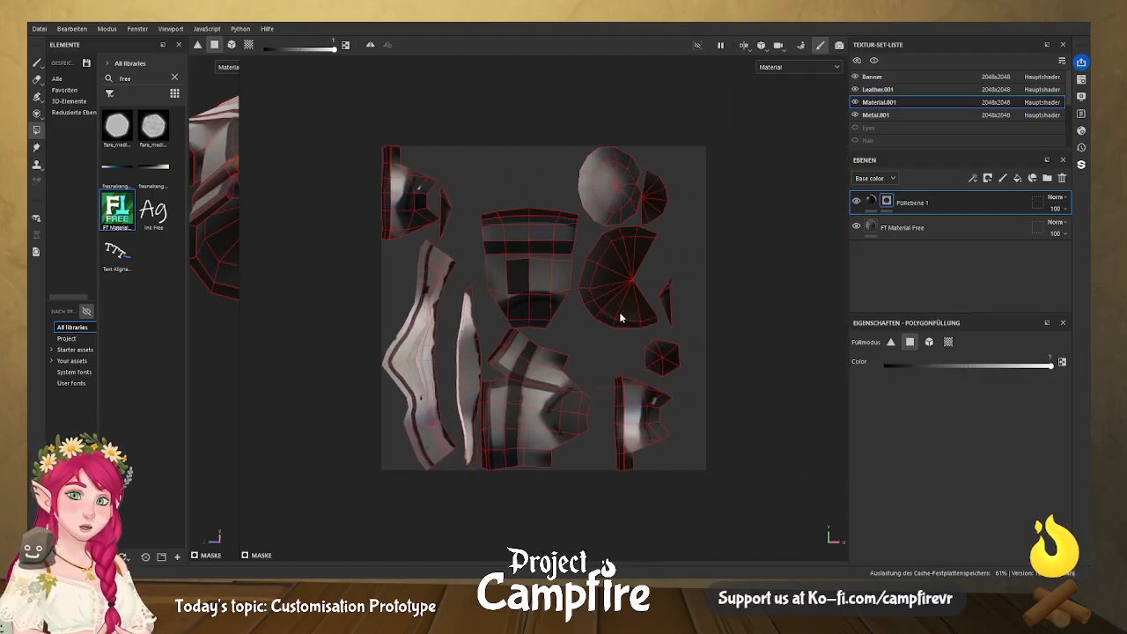
pyautogui.moveTo(605, 304)
pyautogui.mouseDown()
pyautogui.moveTo(631, 252)
pyautogui.moveTo(585, 316)
pyautogui.mouseUp()
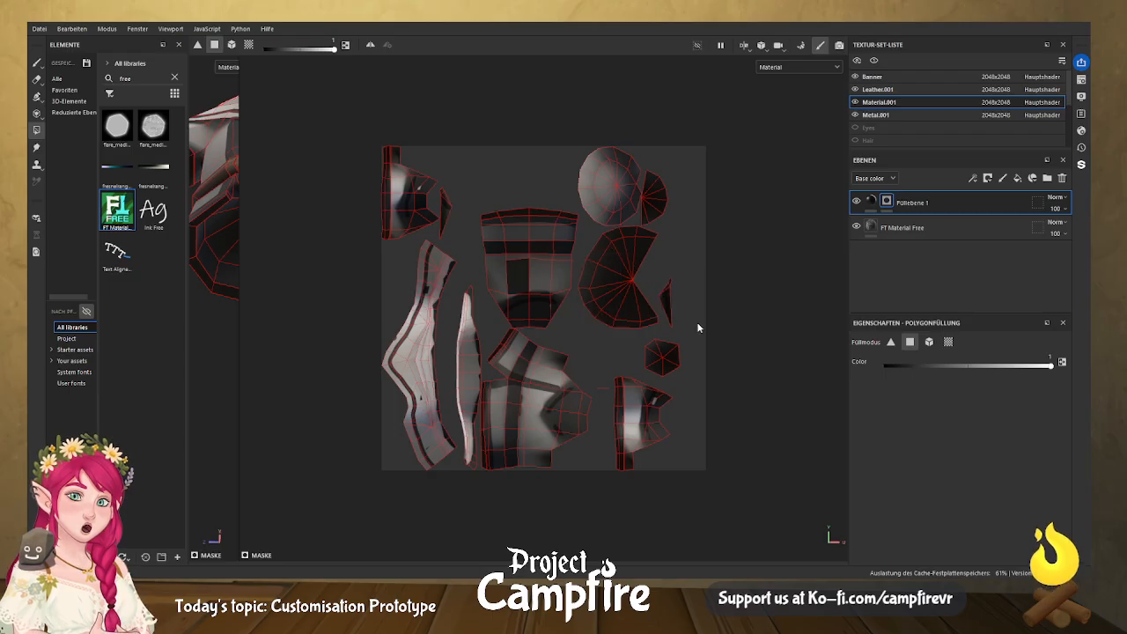
# Clear the stray filled face on the central body island in the UV view with mask value 0, and enlarge the 3D view again.
pyautogui.moveTo(1014, 366); pyautogui.dragTo(850, 368)
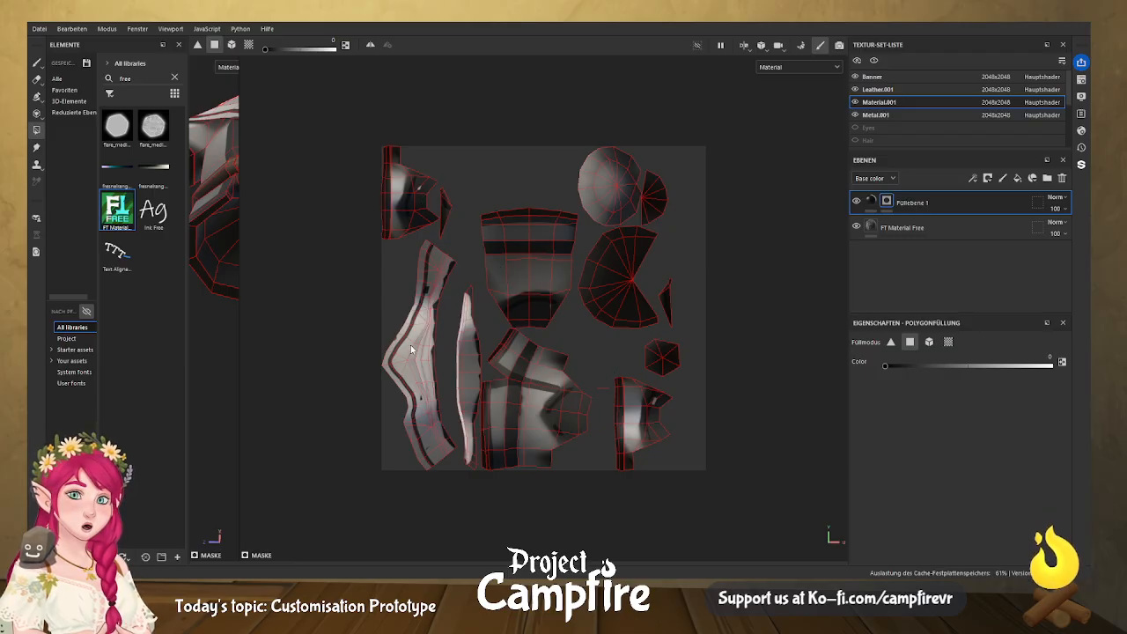
pyautogui.scroll(-3, 486, 328)
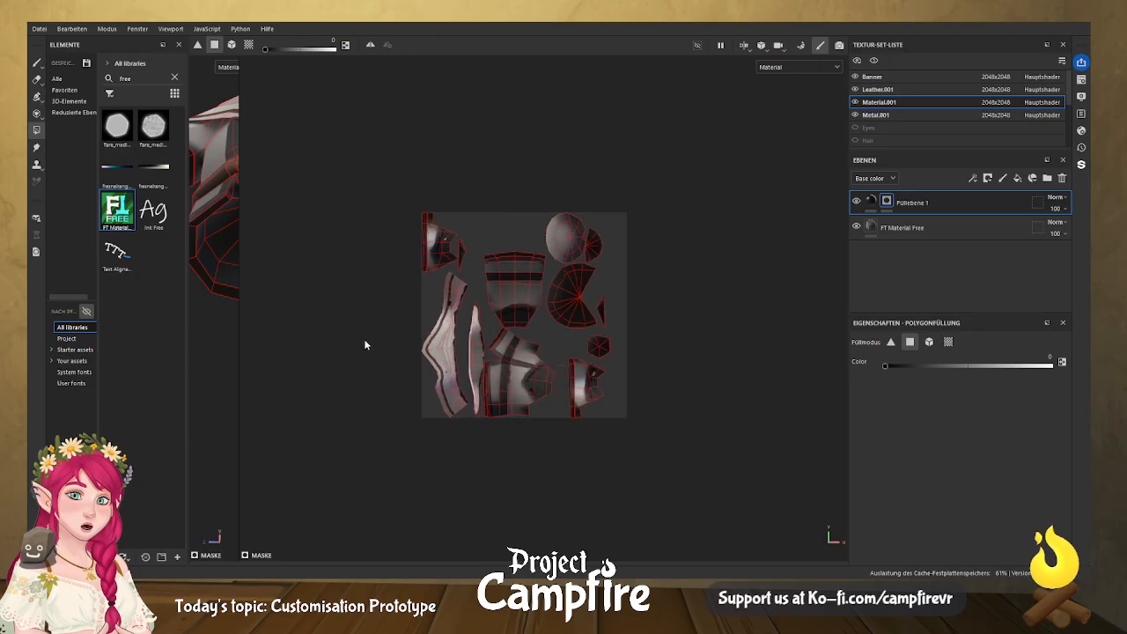
pyautogui.moveTo(241, 318); pyautogui.dragTo(724, 302)
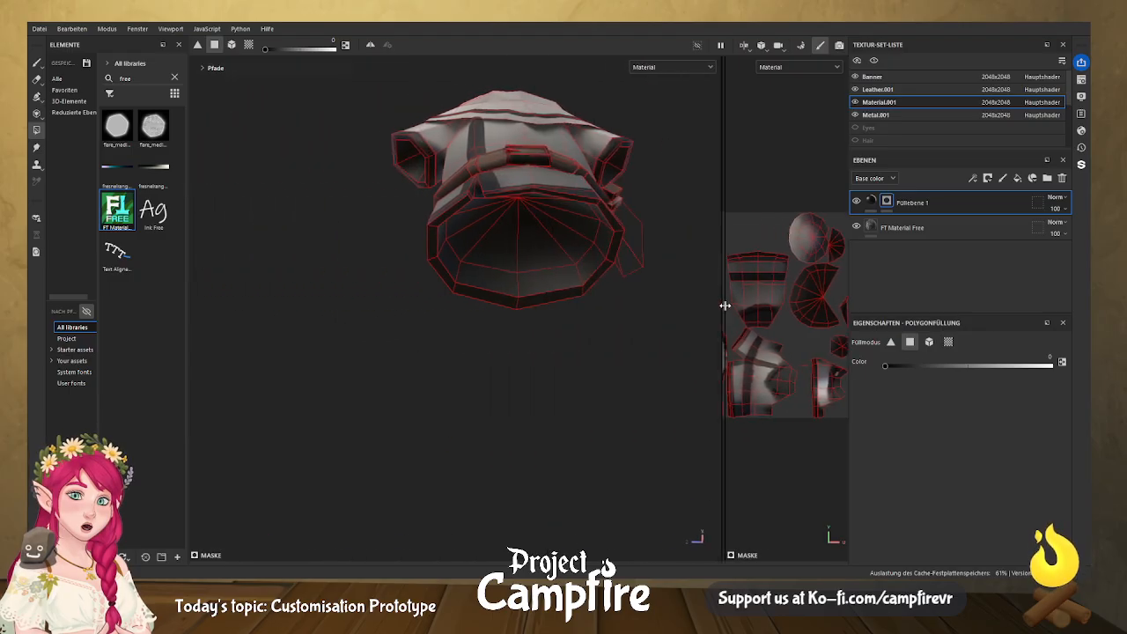
# Select the cape's band path, delete the surplus vertex above the sleeve and reposition the neighbouring vertex to smooth the band.
pyautogui.keyDown('alt'); pyautogui.moveTo(597, 363); pyautogui.dragTo(606, 466); pyautogui.keyUp('alt')
pyautogui.keyDown('alt'); pyautogui.moveTo(537, 301); pyautogui.dragTo(560, 224, button='right'); pyautogui.keyUp('alt')
pyautogui.keyDown('alt'); pyautogui.moveTo(661, 224); pyautogui.dragTo(561, 245); pyautogui.keyUp('alt')
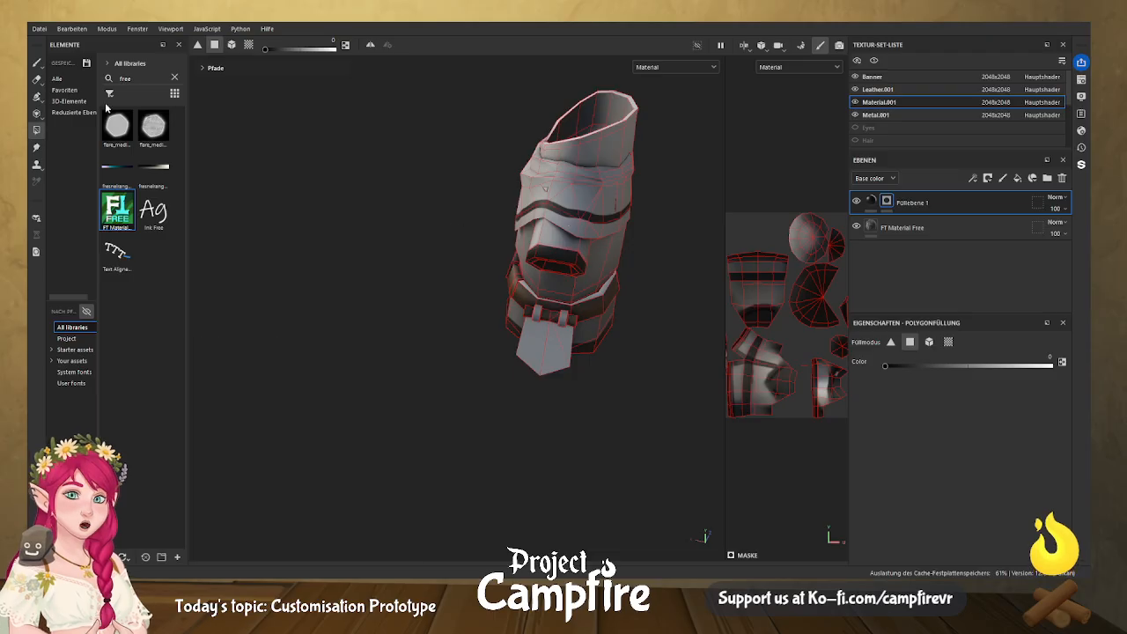
pyautogui.click(36, 95)
pyautogui.click(565, 212)
pyautogui.scroll(3, 587, 223)
pyautogui.click(565, 206)
pyautogui.moveTo(532, 200); pyautogui.dragTo(535, 200)
pyautogui.press('Delete')
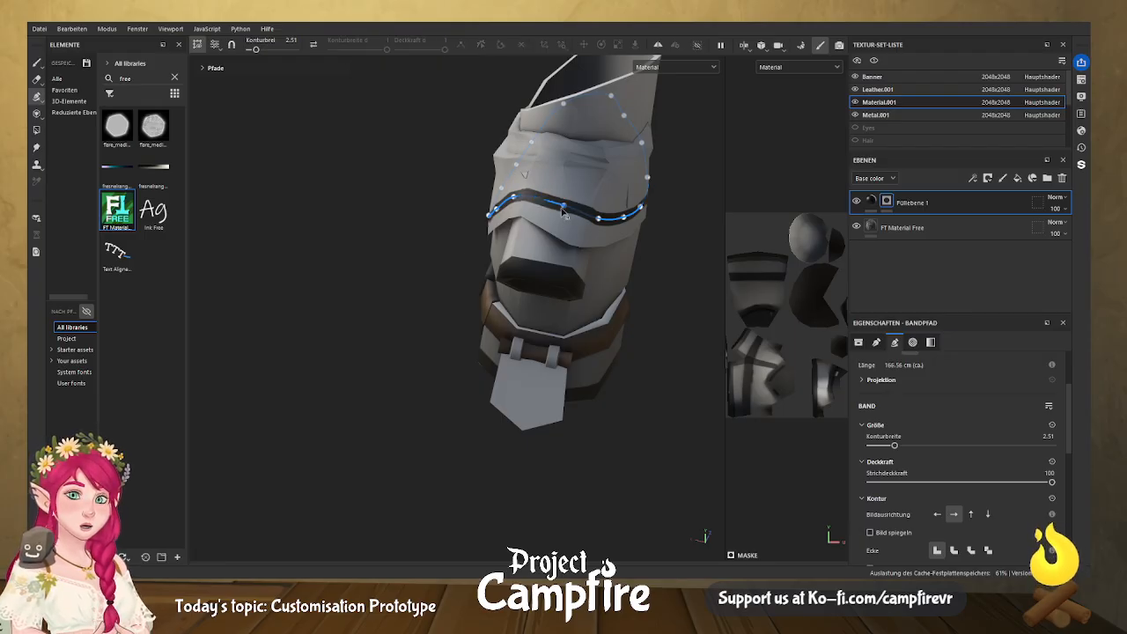
pyautogui.moveTo(559, 208); pyautogui.dragTo(594, 223)
pyautogui.keyDown('alt'); pyautogui.moveTo(655, 377); pyautogui.dragTo(881, 341); pyautogui.keyUp('alt')
pyautogui.scroll(-3, 634, 392)
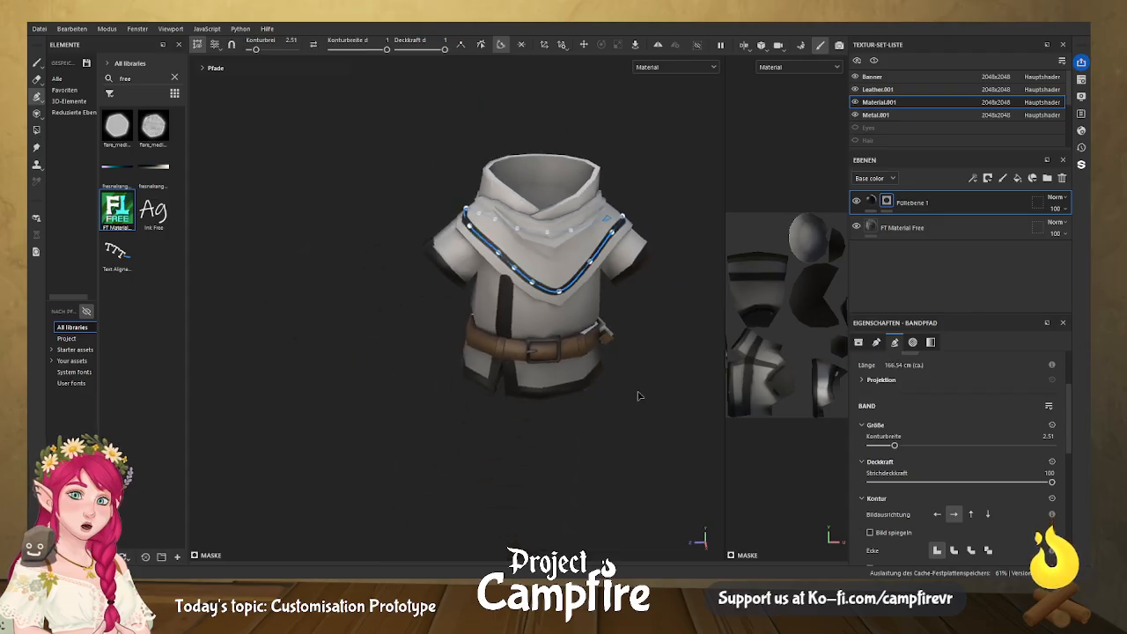
# Select the band path along the tunic's front slit and hem, and set its stroke width to 4.18.
pyautogui.keyDown('alt'); pyautogui.moveTo(446, 458); pyautogui.dragTo(498, 364); pyautogui.keyUp('alt')
pyautogui.click(582, 251)
pyautogui.scroll(4, 578, 199)
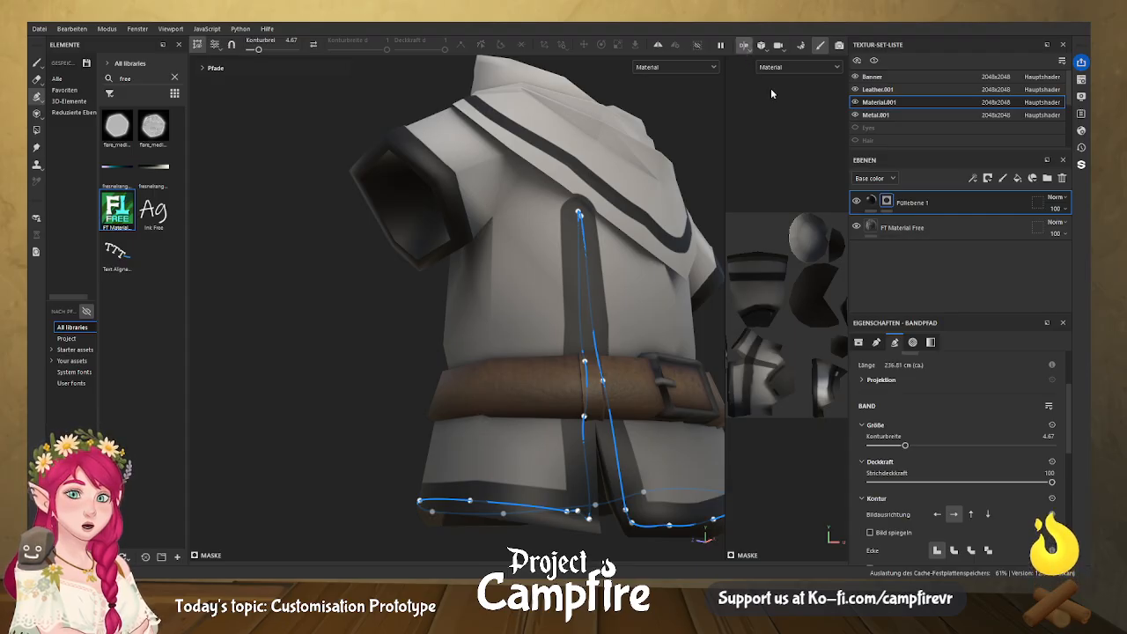
pyautogui.press('F2')
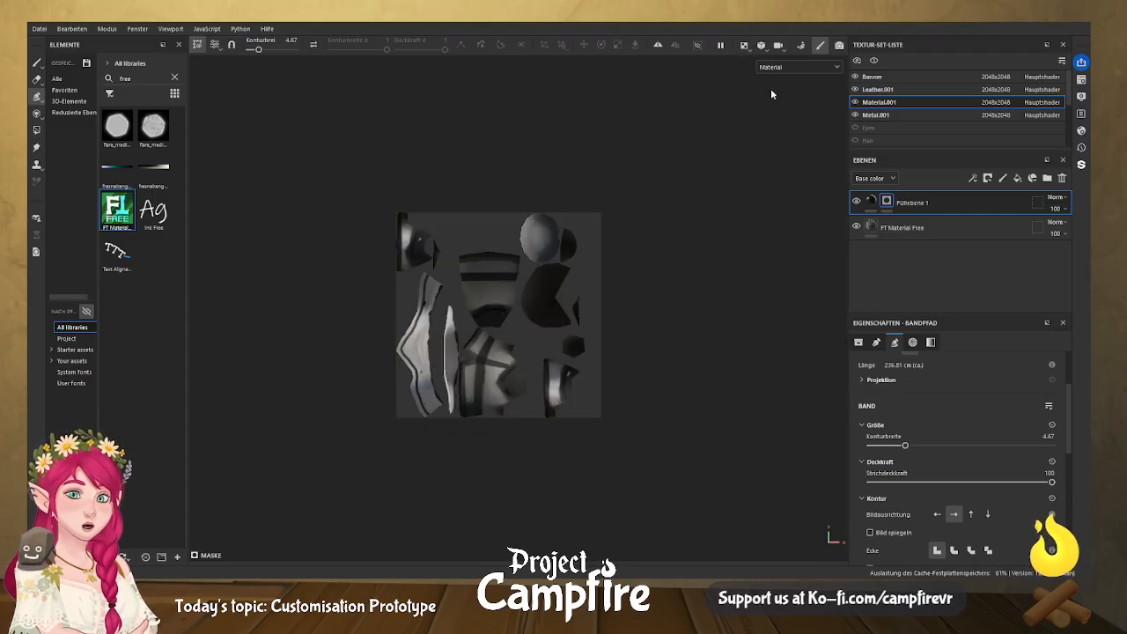
pyautogui.click(746, 47)
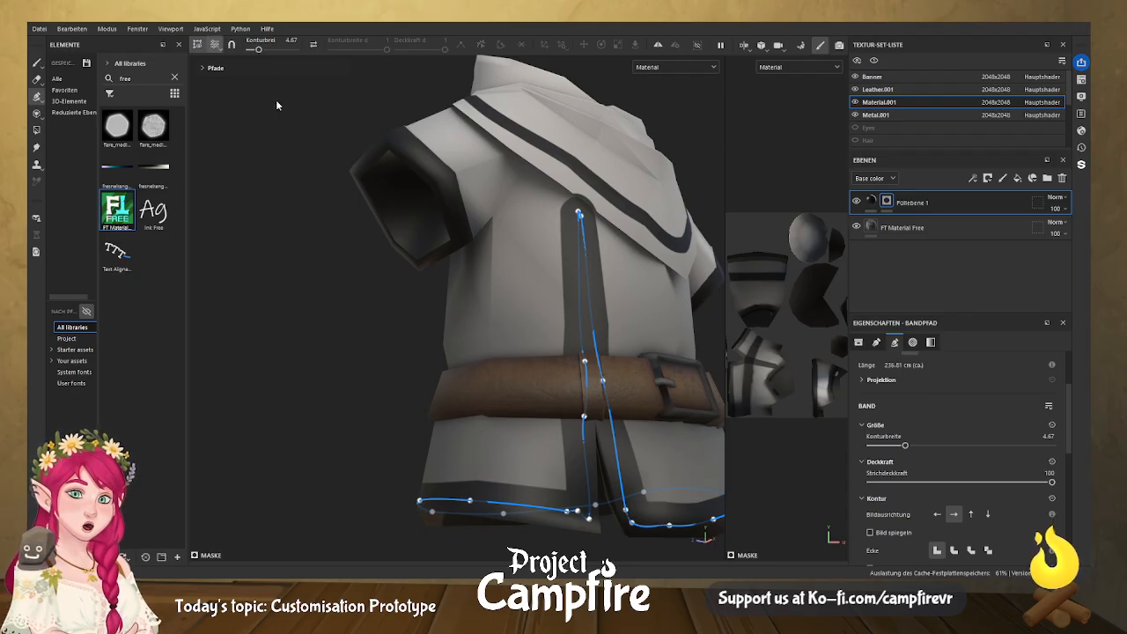
pyautogui.moveTo(258, 49); pyautogui.dragTo(259, 50)
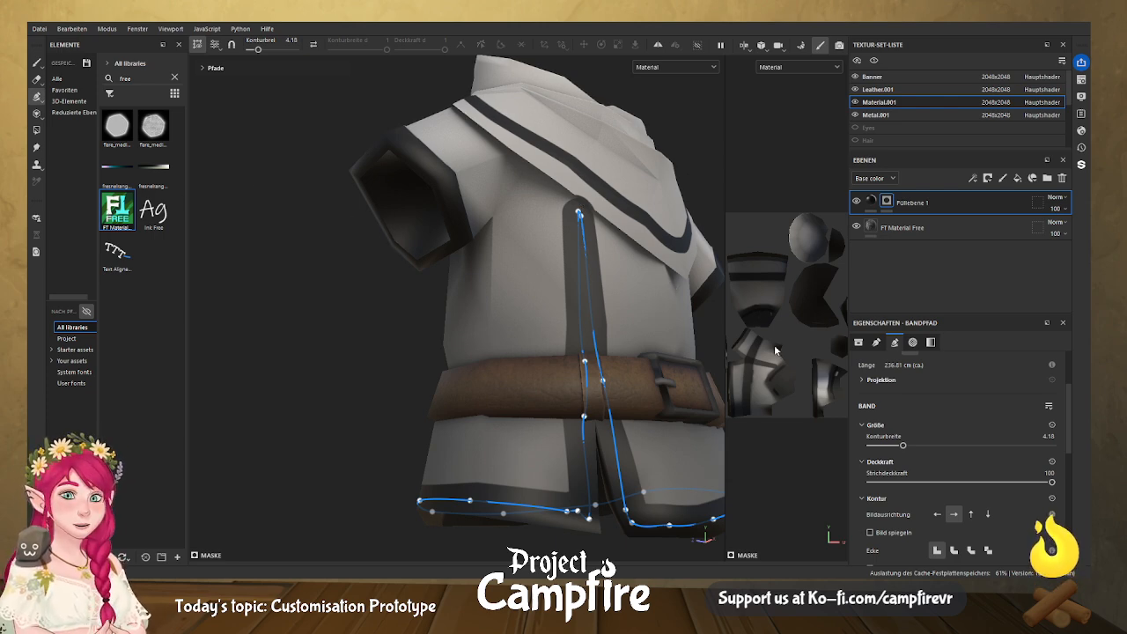
pyautogui.keyDown('alt'); pyautogui.moveTo(405, 391); pyautogui.dragTo(242, 453); pyautogui.keyUp('alt')
pyautogui.scroll(-1, 493, 388)
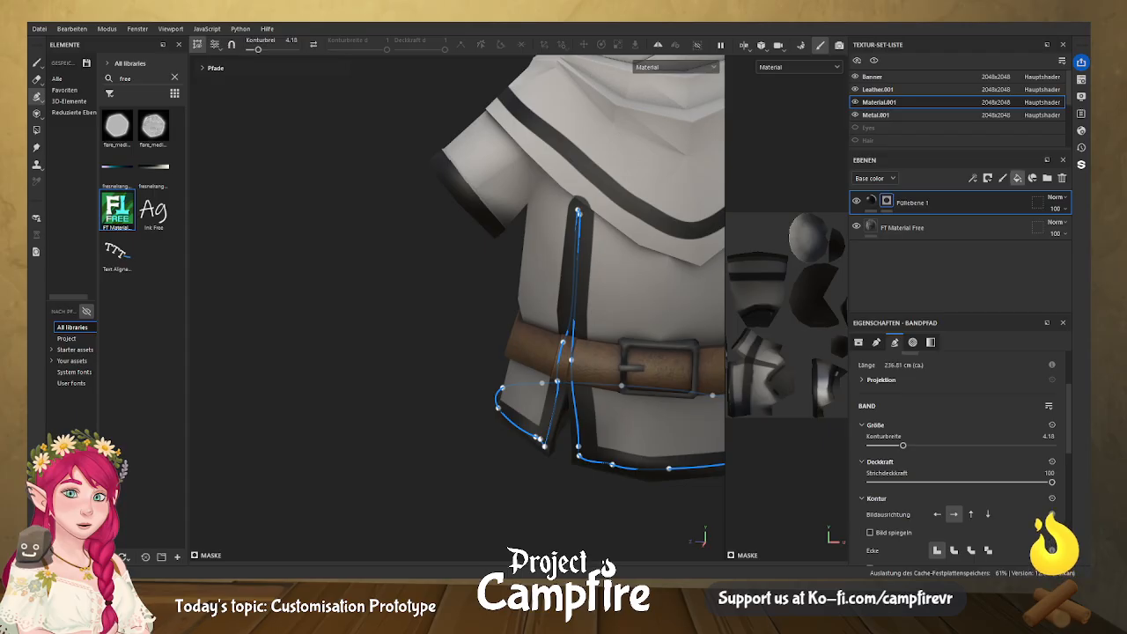
# Try adding a new fill layer above the masked trim layer, and delete it again.
pyautogui.click(1017, 178)
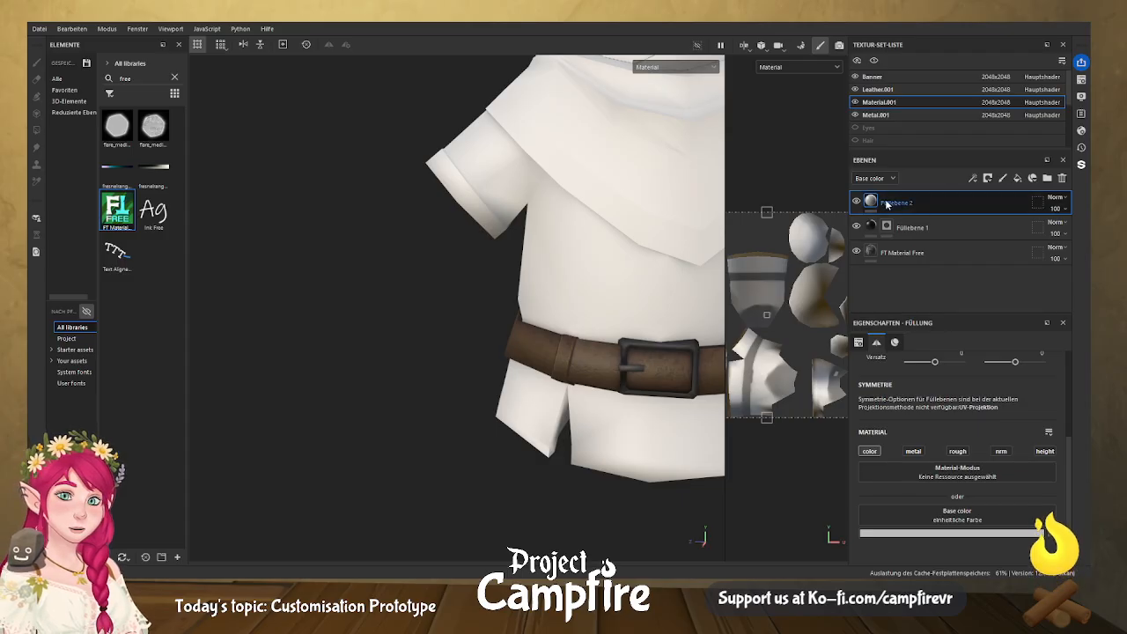
pyautogui.click(1062, 178)
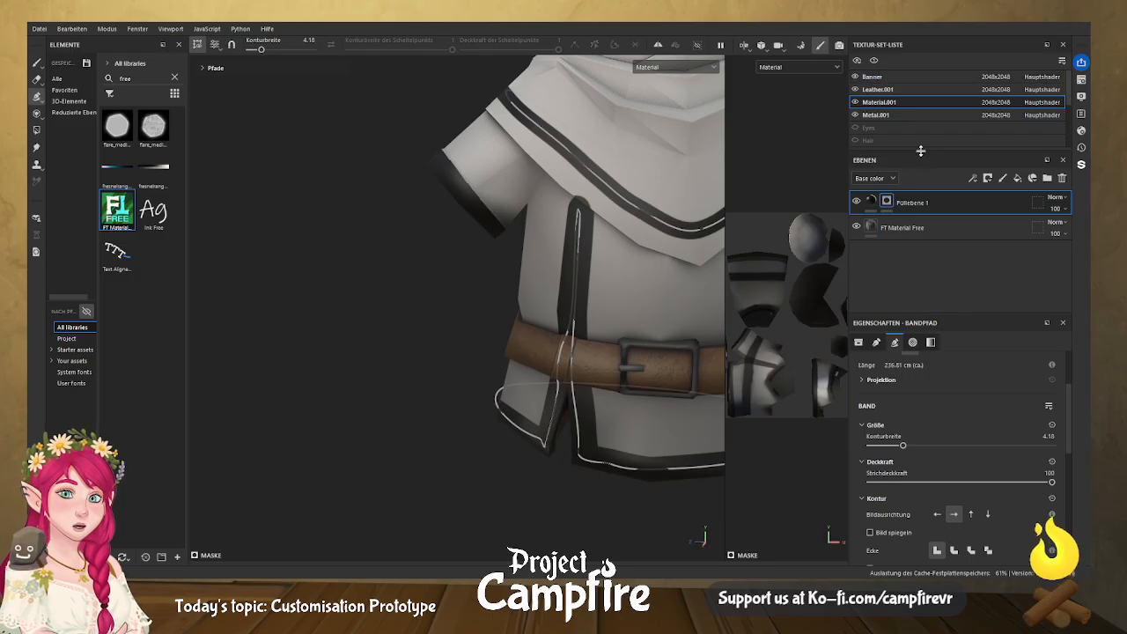
# Enlarge the texture set list to show its entries down to SecondaryColour, and give the layer stack more room.
pyautogui.moveTo(920, 151); pyautogui.dragTo(926, 229)
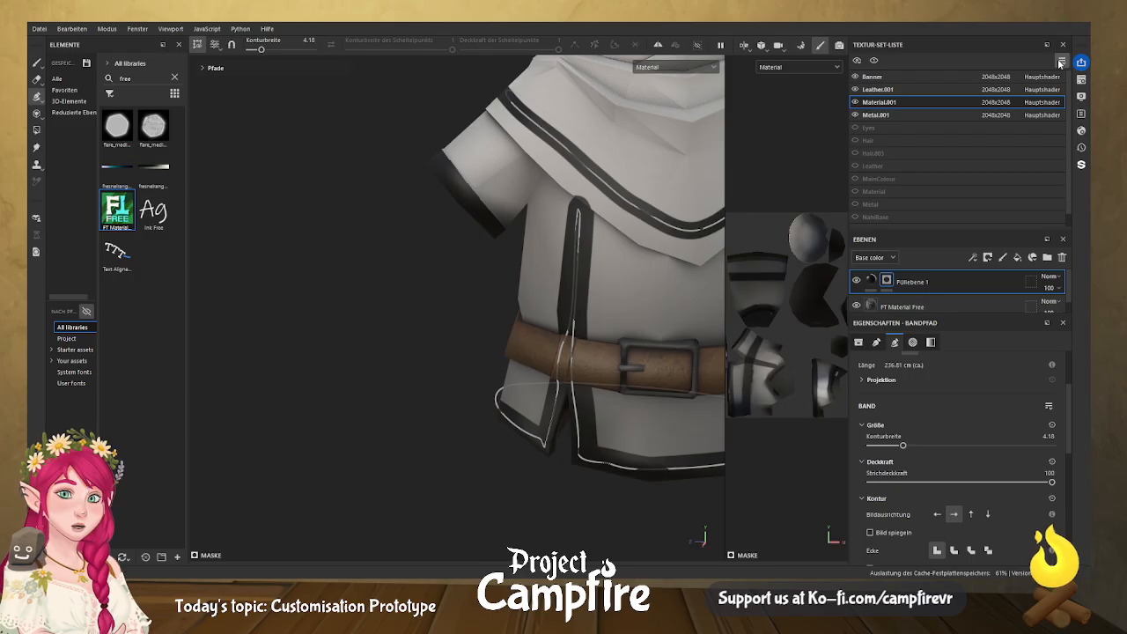
pyautogui.click(876, 63)
pyautogui.click(876, 63)
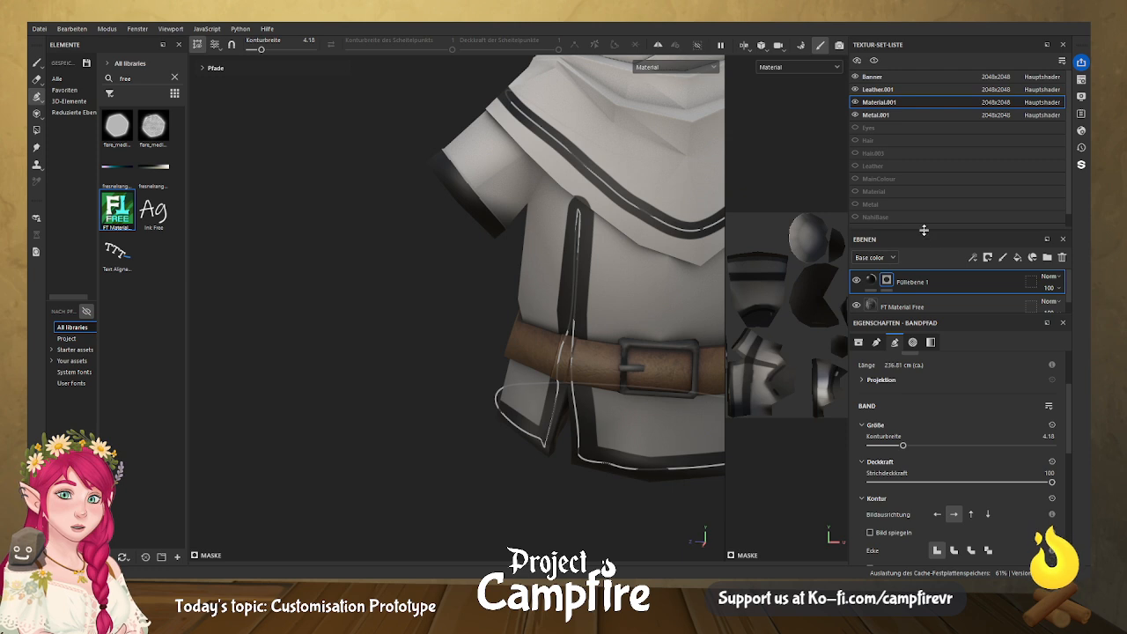
pyautogui.moveTo(923, 232); pyautogui.dragTo(923, 279)
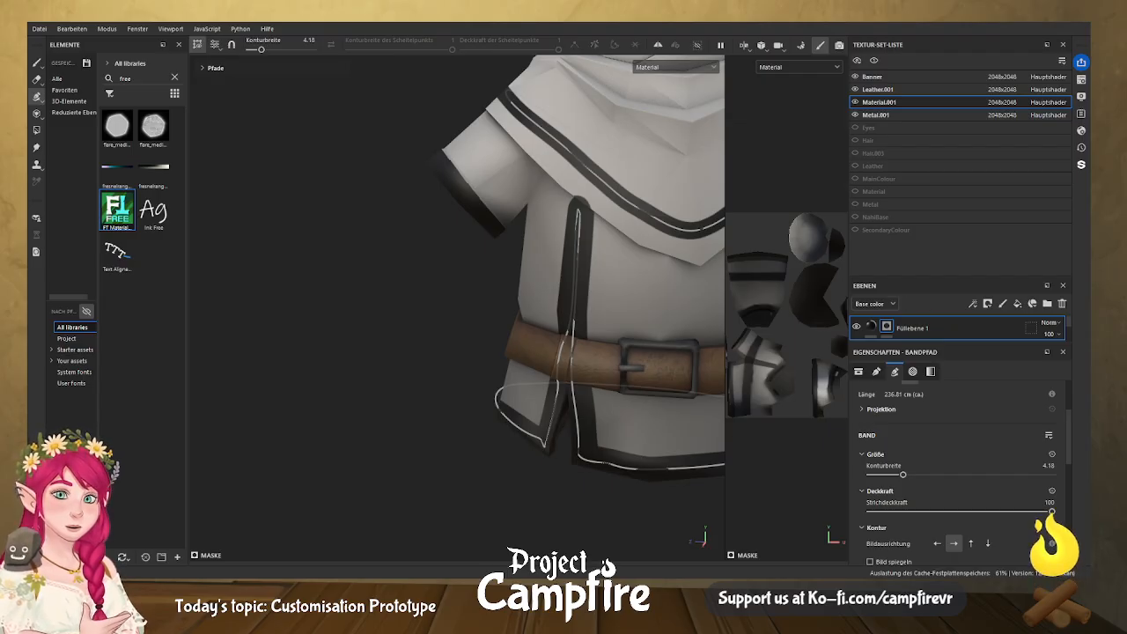
pyautogui.scroll(-5, 1004, 453)
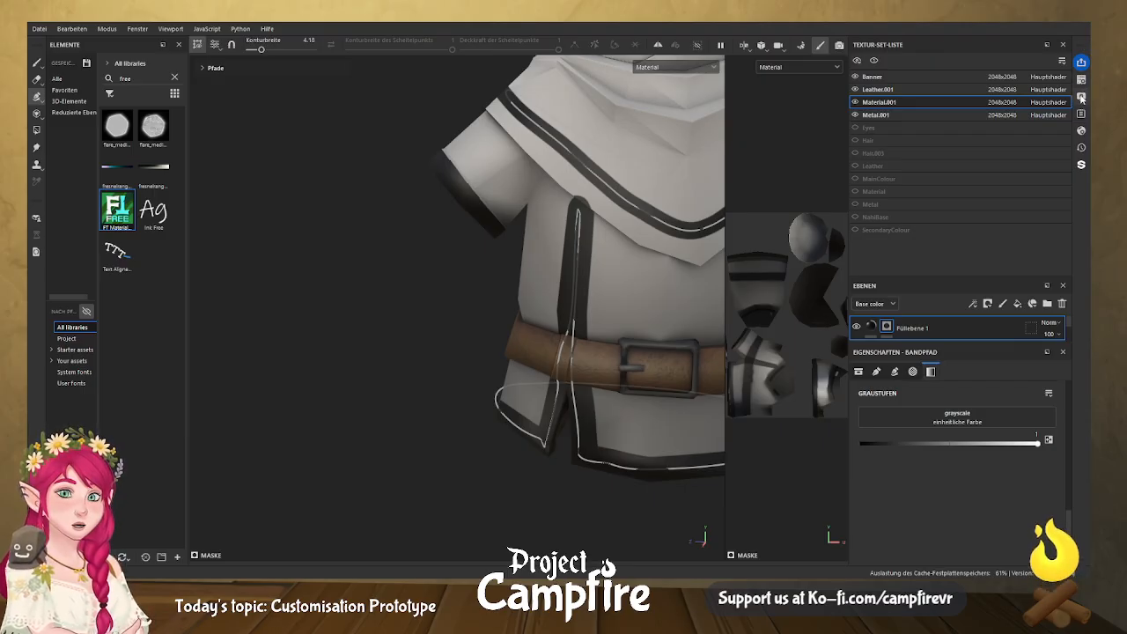
pyautogui.click(1082, 131)
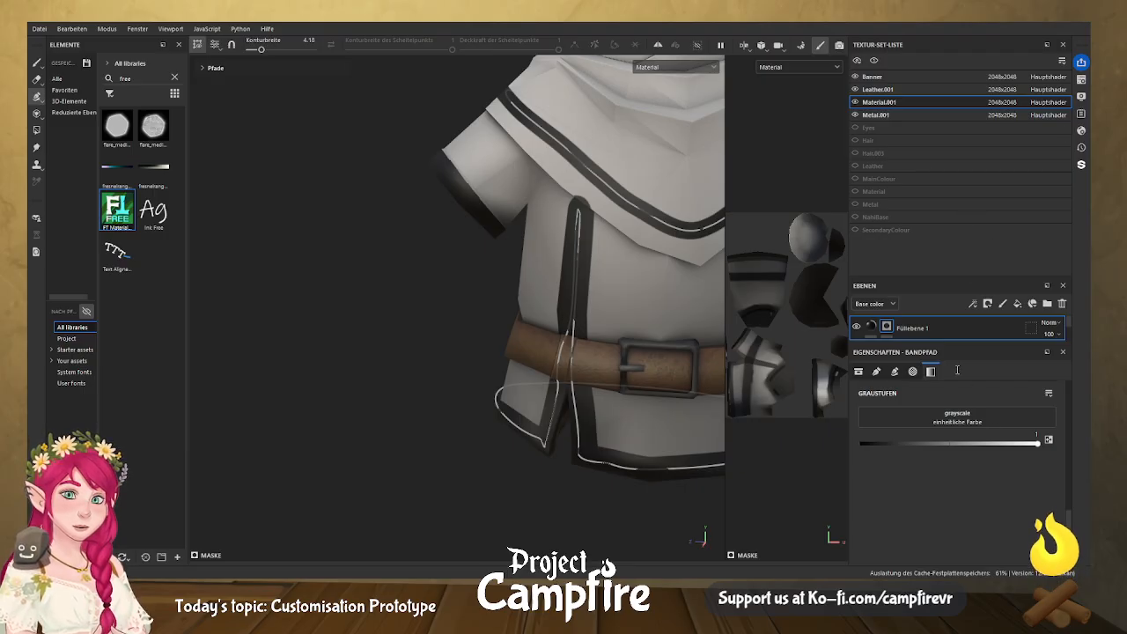
pyautogui.moveTo(962, 345); pyautogui.dragTo(961, 442)
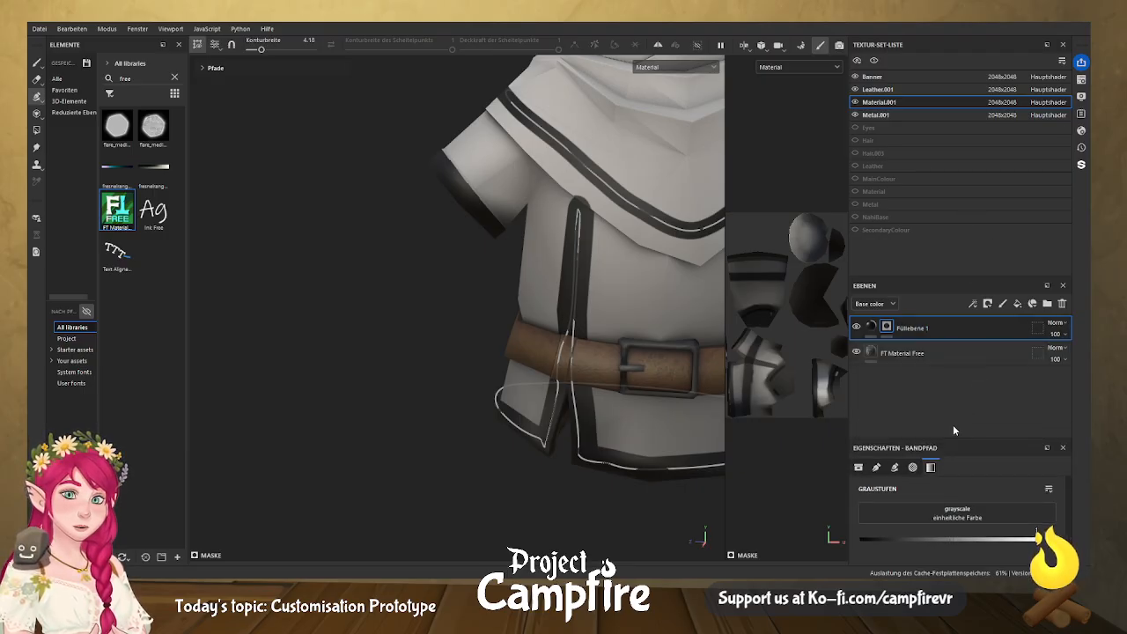
pyautogui.click(1017, 304)
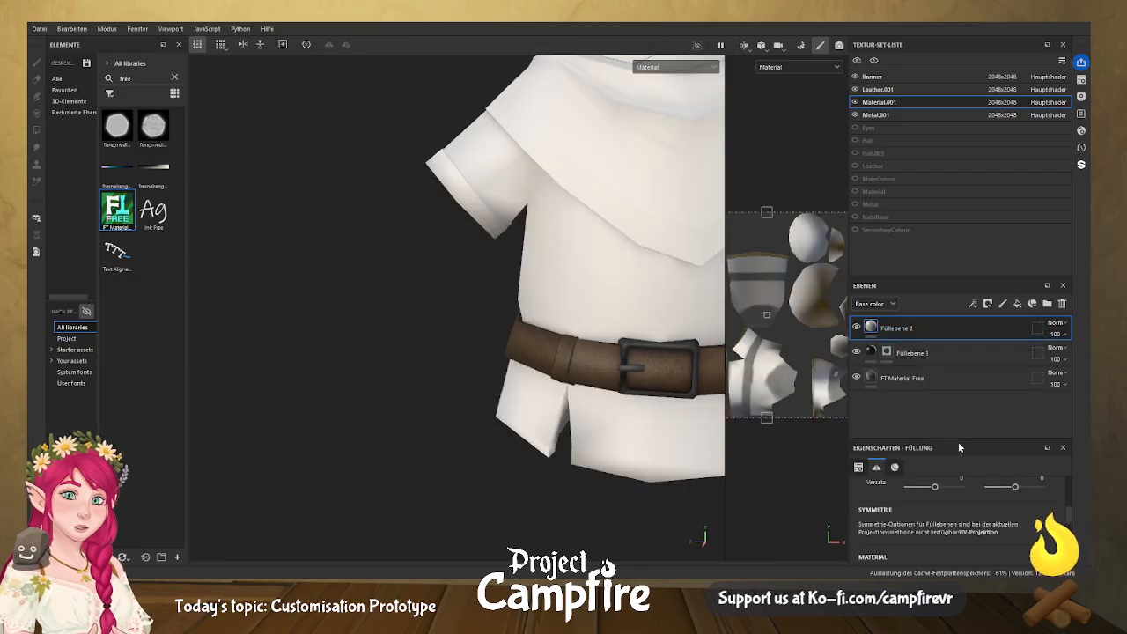
pyautogui.moveTo(960, 437); pyautogui.dragTo(963, 338)
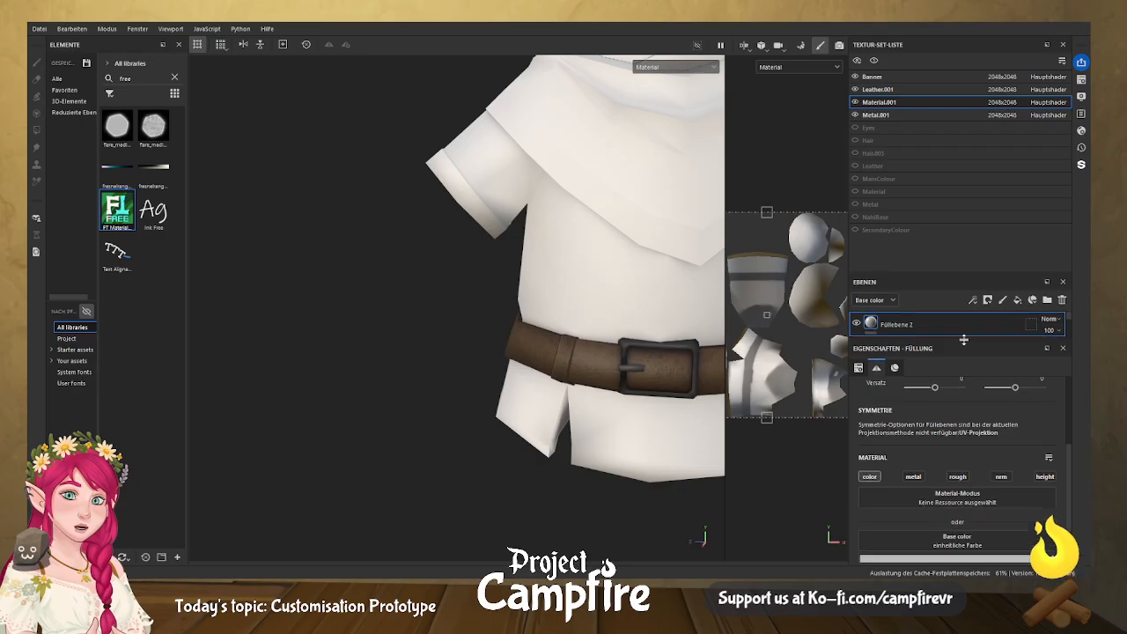
pyautogui.scroll(-2, 1009, 467)
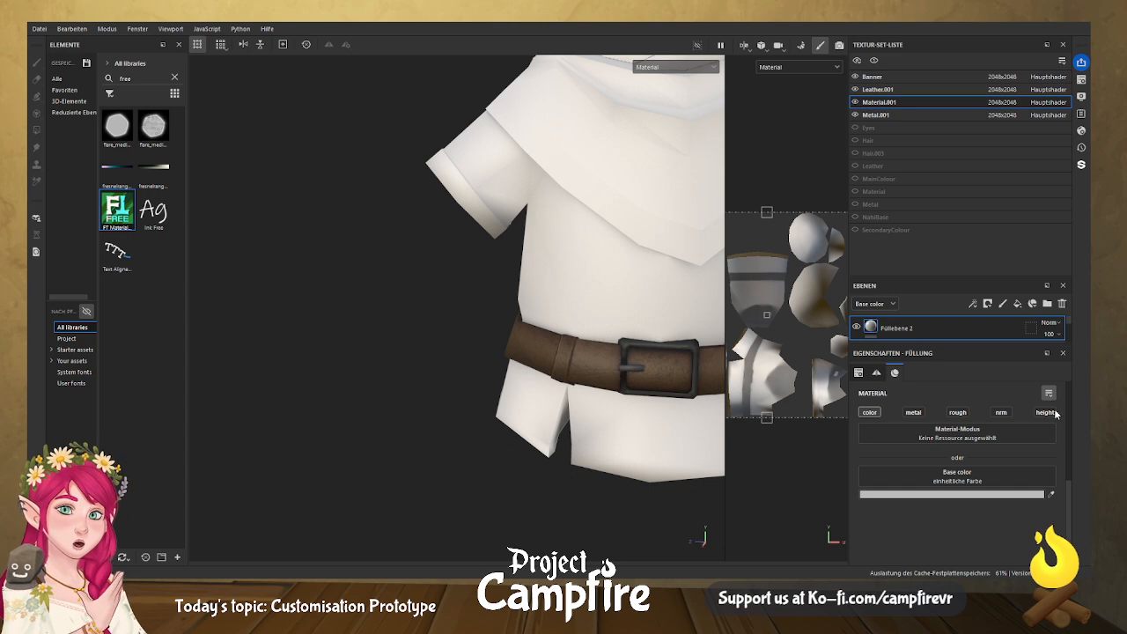
pyautogui.scroll(5, 983, 378)
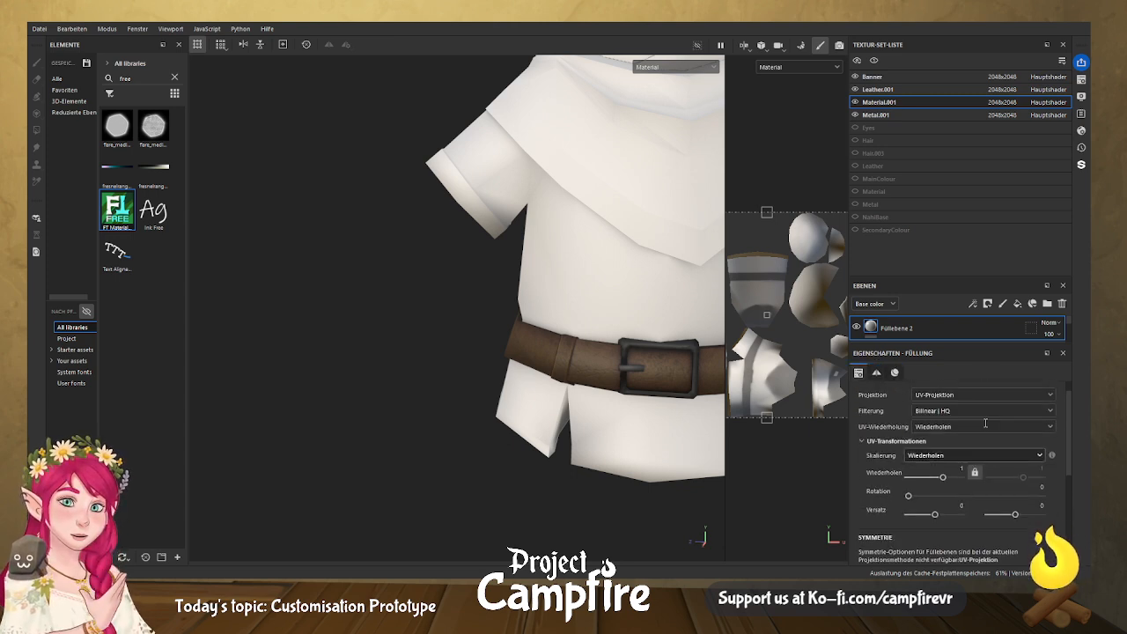
pyautogui.scroll(1, 986, 423)
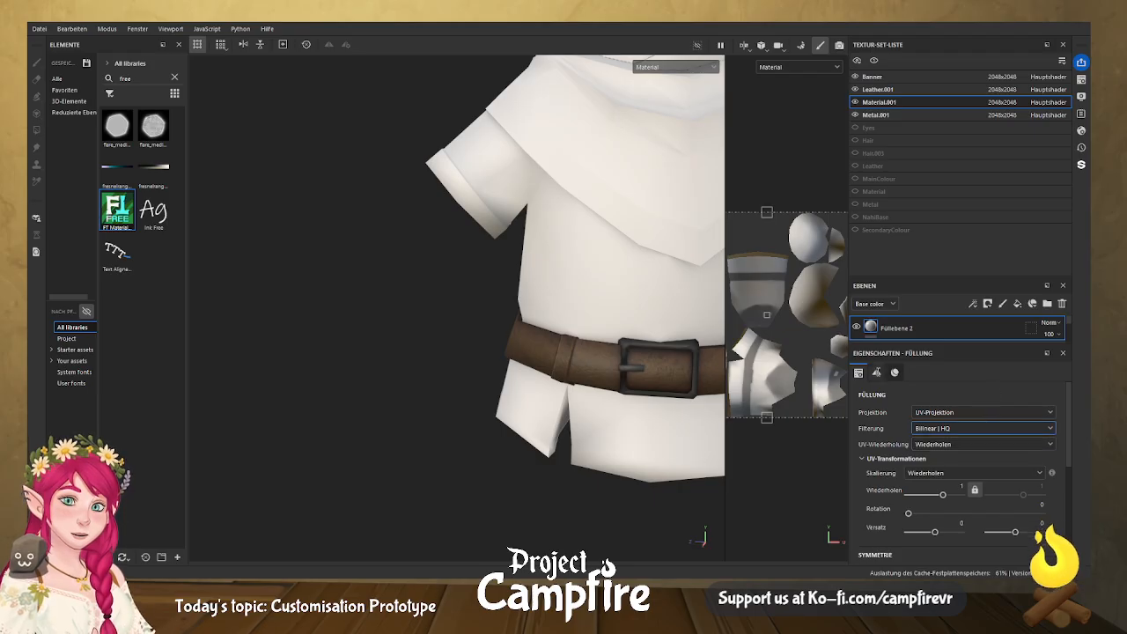
pyautogui.click(877, 372)
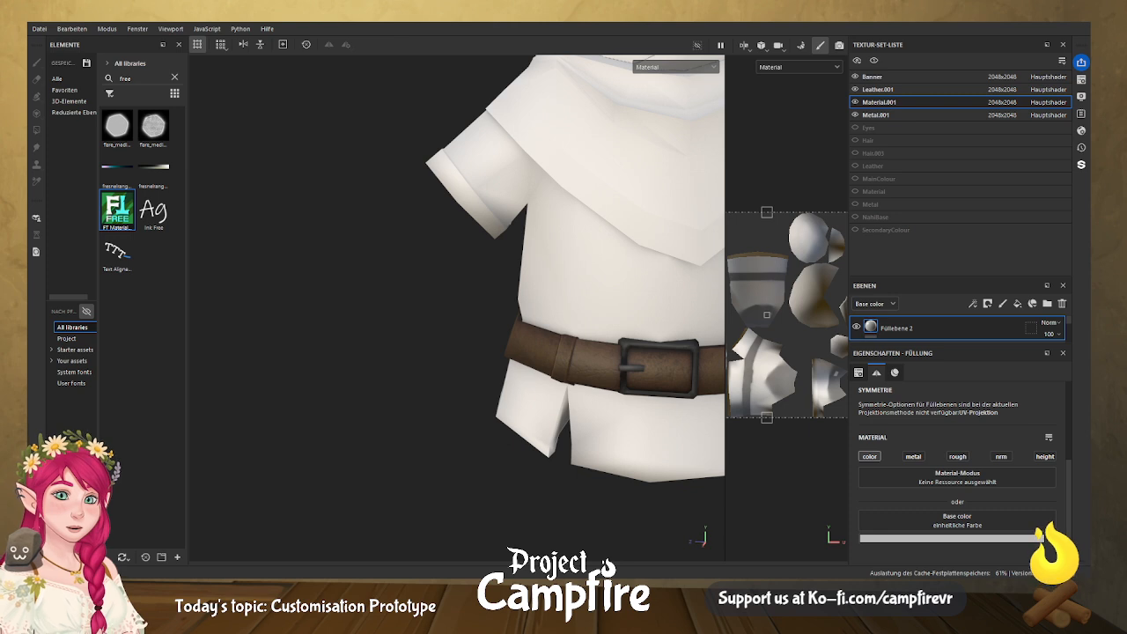
pyautogui.click(1085, 131)
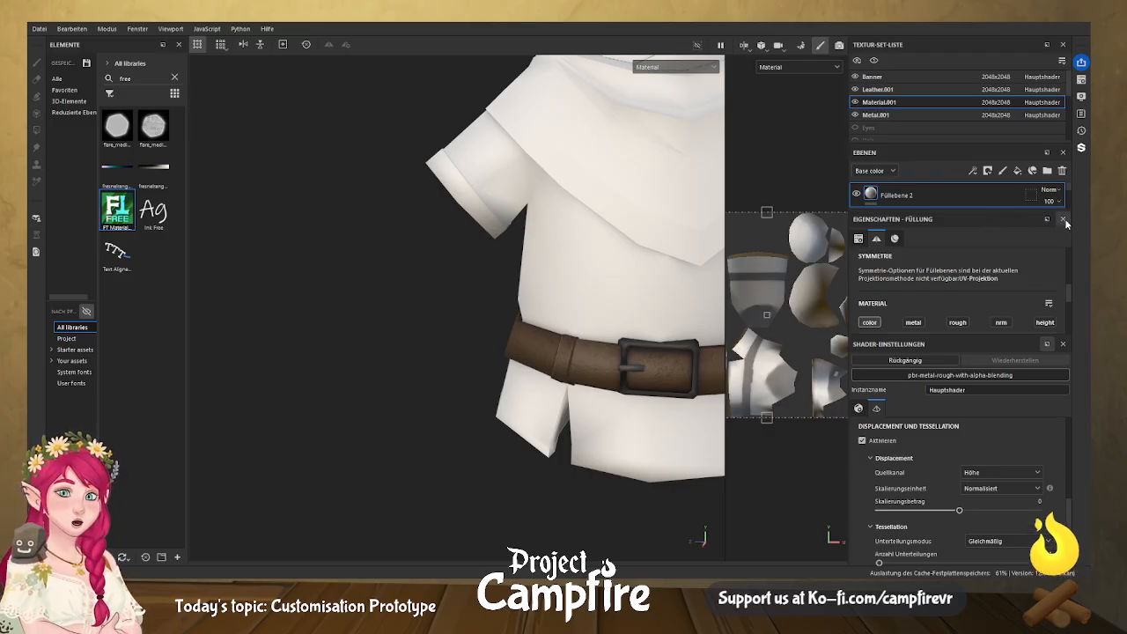
pyautogui.click(1062, 344)
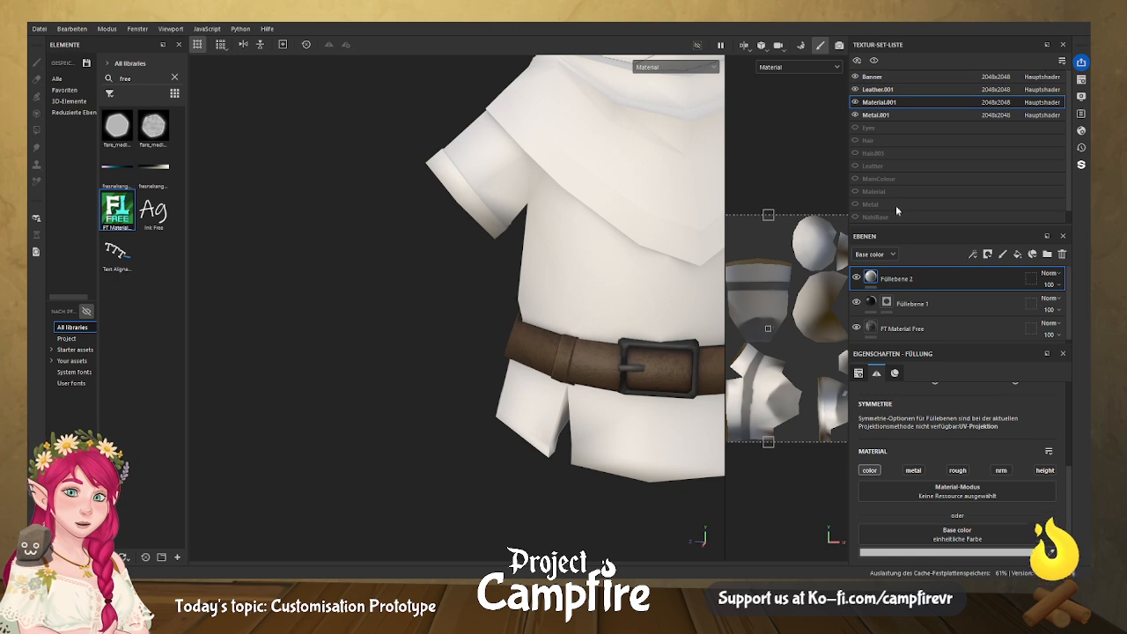
pyautogui.click(1062, 254)
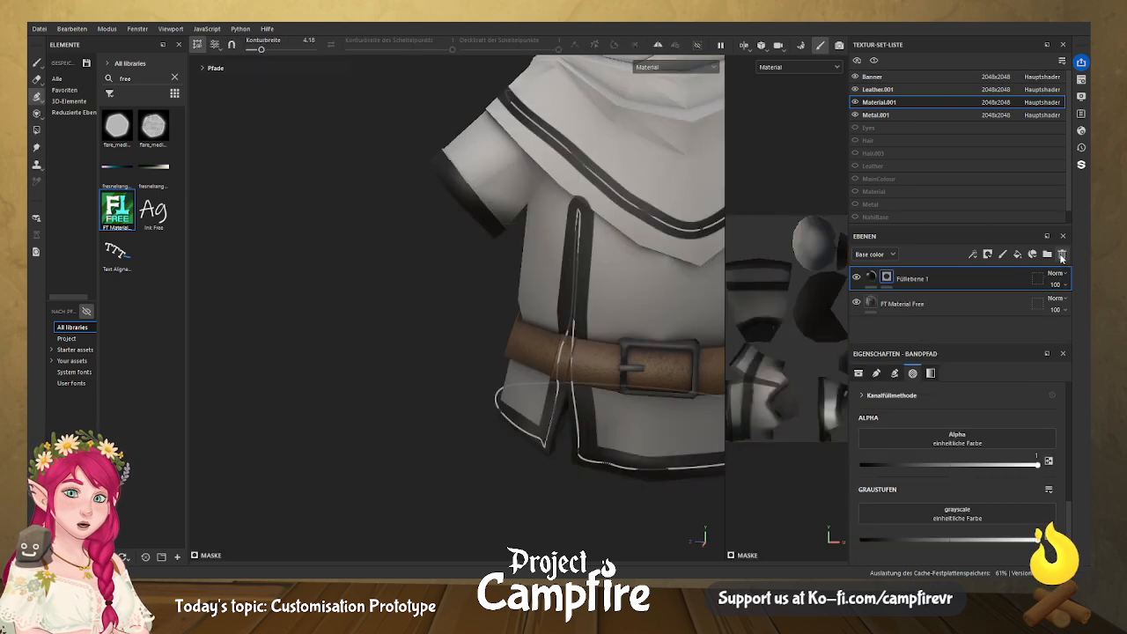
# Switch to the Leather.001 texture set and select its FT Material Free layer.
pyautogui.scroll(-3, 543, 236)
pyautogui.scroll(-2, 595, 223)
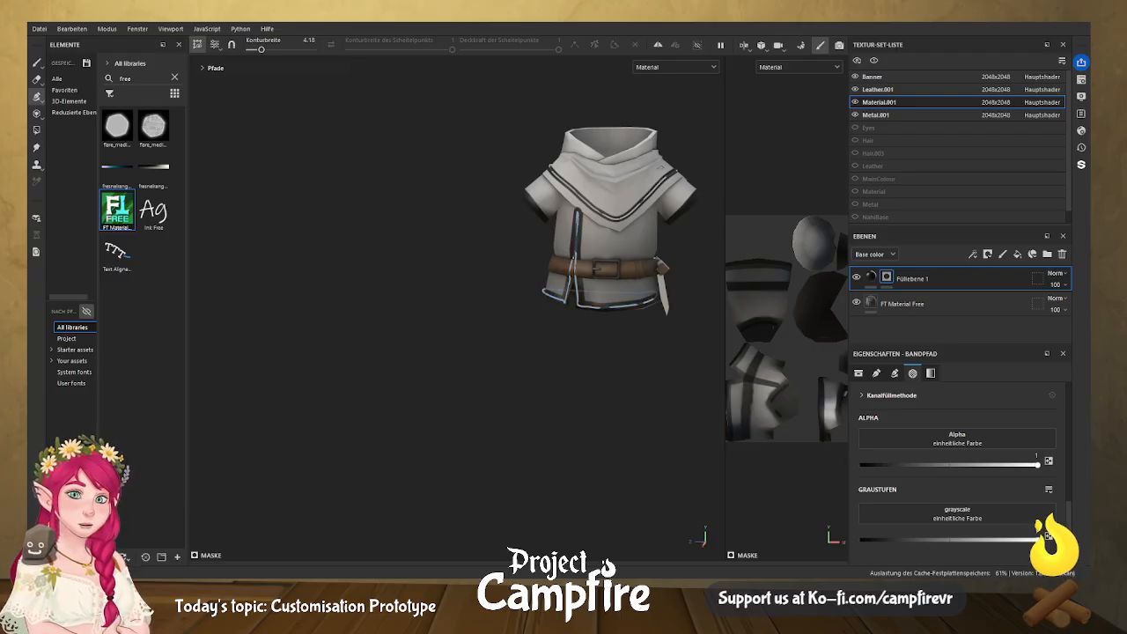
pyautogui.keyDown('alt'); pyautogui.moveTo(477, 327); pyautogui.dragTo(516, 336); pyautogui.keyUp('alt')
pyautogui.keyDown('alt'); pyautogui.moveTo(585, 337); pyautogui.dragTo(424, 333); pyautogui.keyUp('alt')
pyautogui.moveTo(644, 324)
pyautogui.keyDown('alt'); pyautogui.mouseDown()
pyautogui.moveTo(608, 320)
pyautogui.moveTo(655, 340)
pyautogui.moveTo(661, 327)
pyautogui.mouseUp(); pyautogui.keyUp('alt')
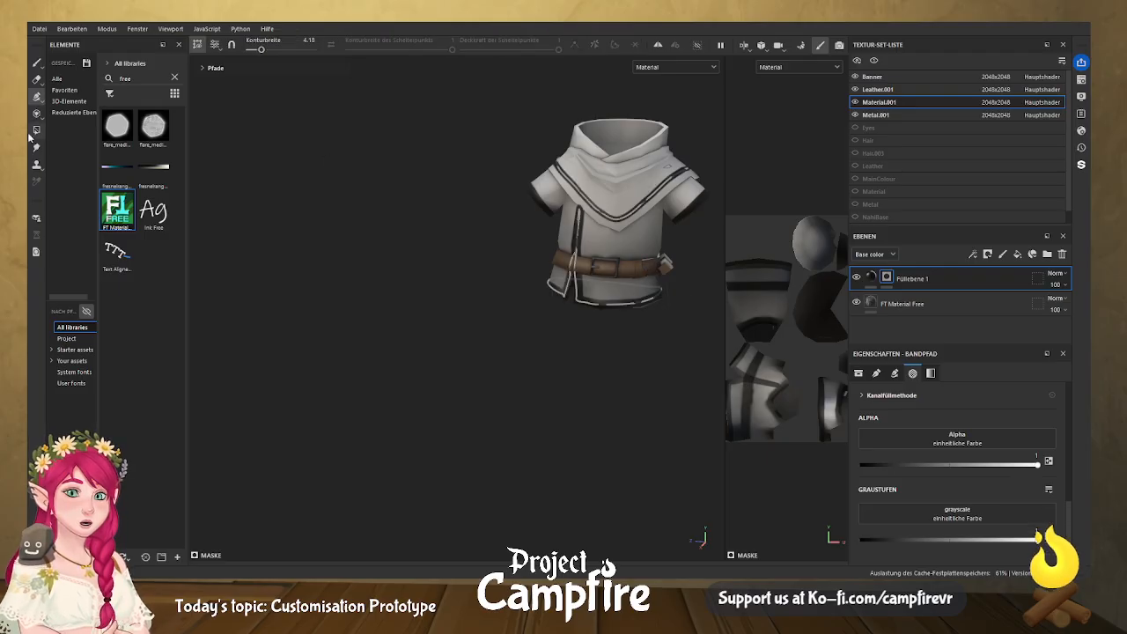
pyautogui.click(928, 90)
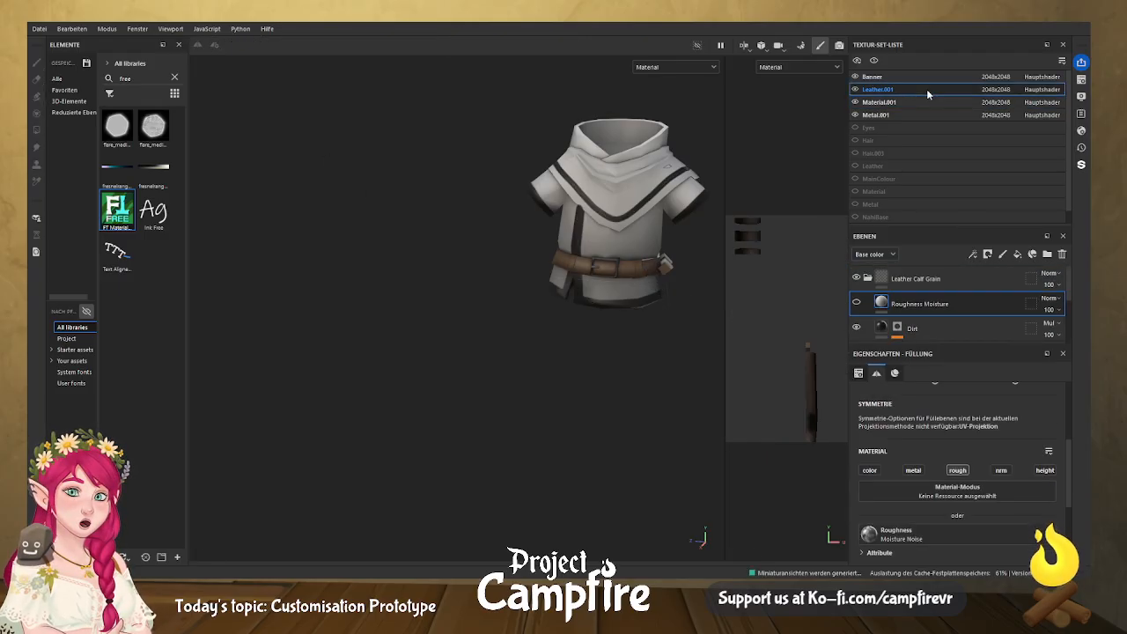
pyautogui.scroll(-3, 959, 467)
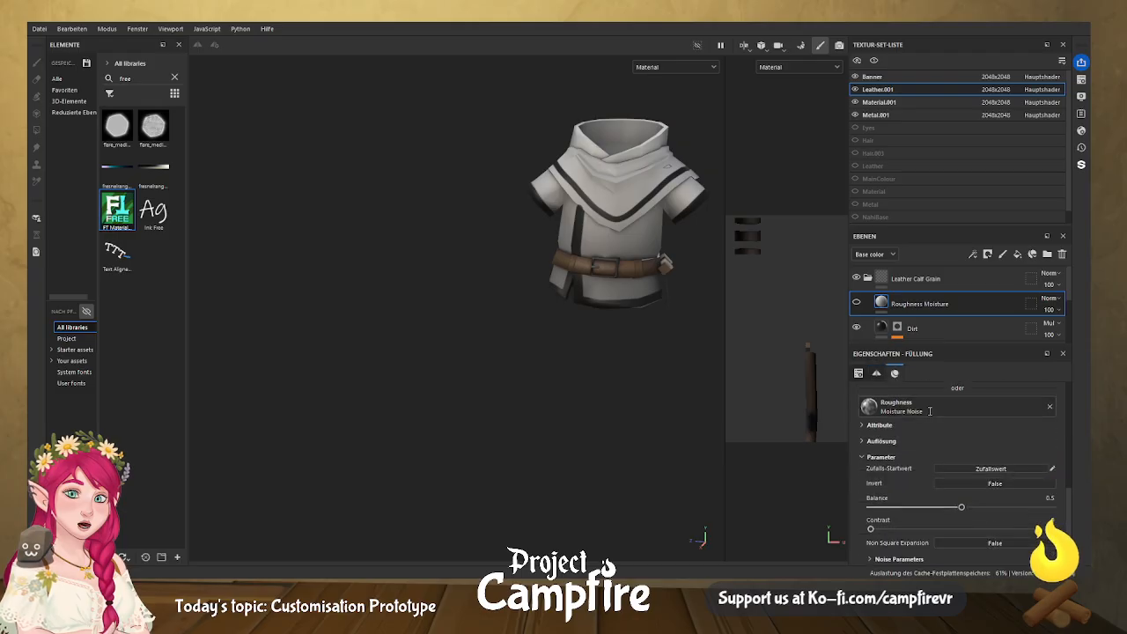
pyautogui.scroll(4, 964, 476)
pyautogui.scroll(3, 964, 477)
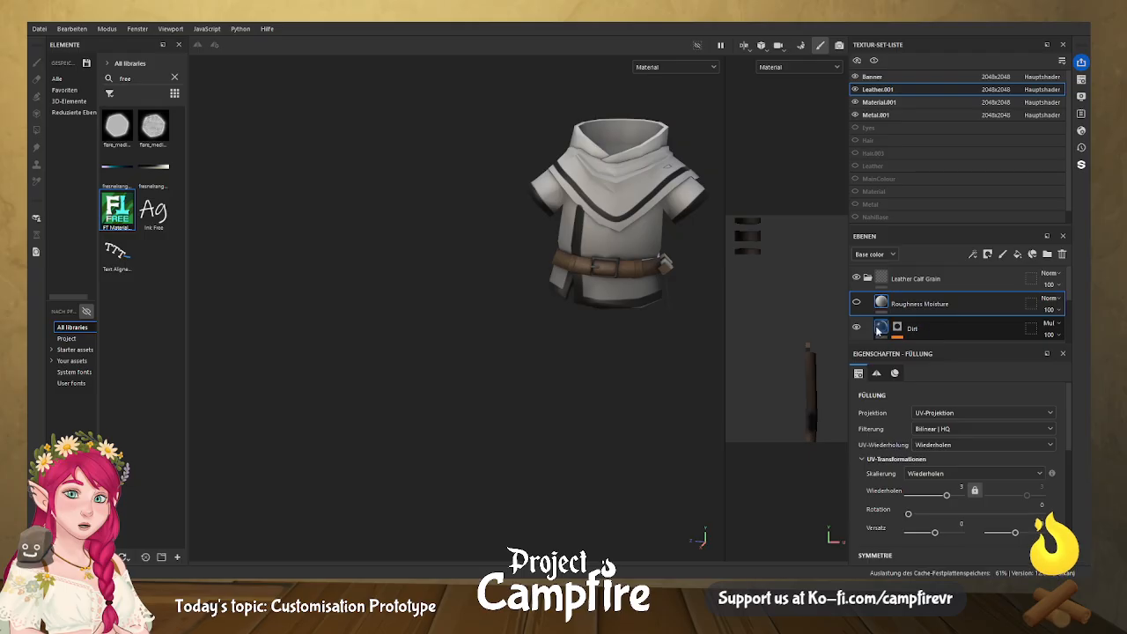
pyautogui.scroll(-3, 878, 328)
pyautogui.click(916, 327)
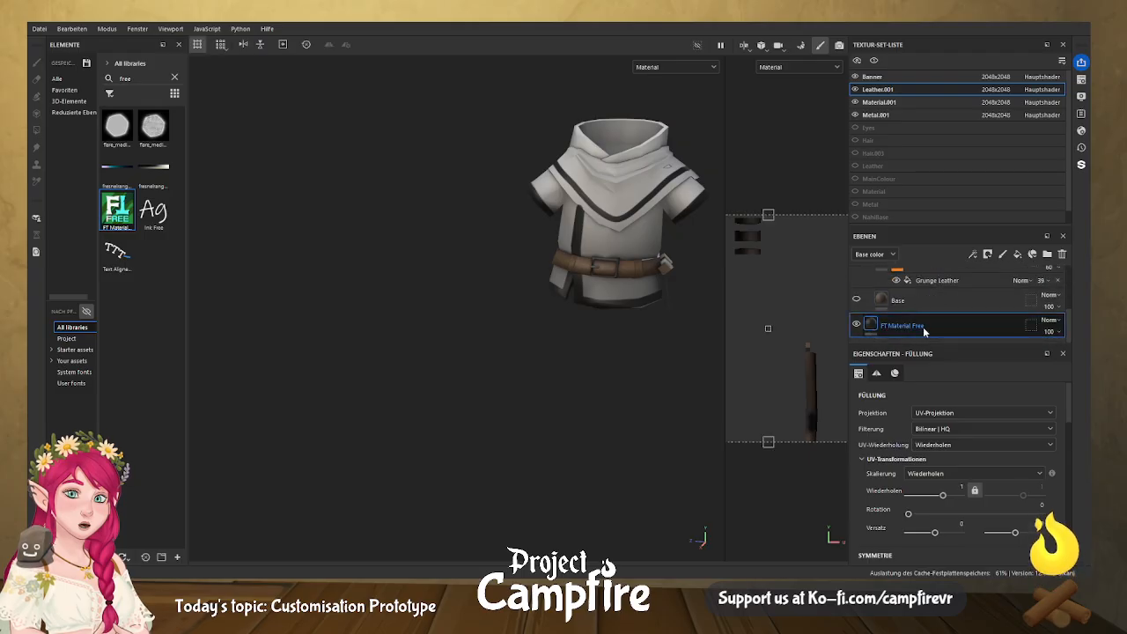
# Set the belt material's Base Color to mid grey, Top Gradient Color to white and Bottom Gradient Color to light grey.
pyautogui.scroll(-5, 965, 405)
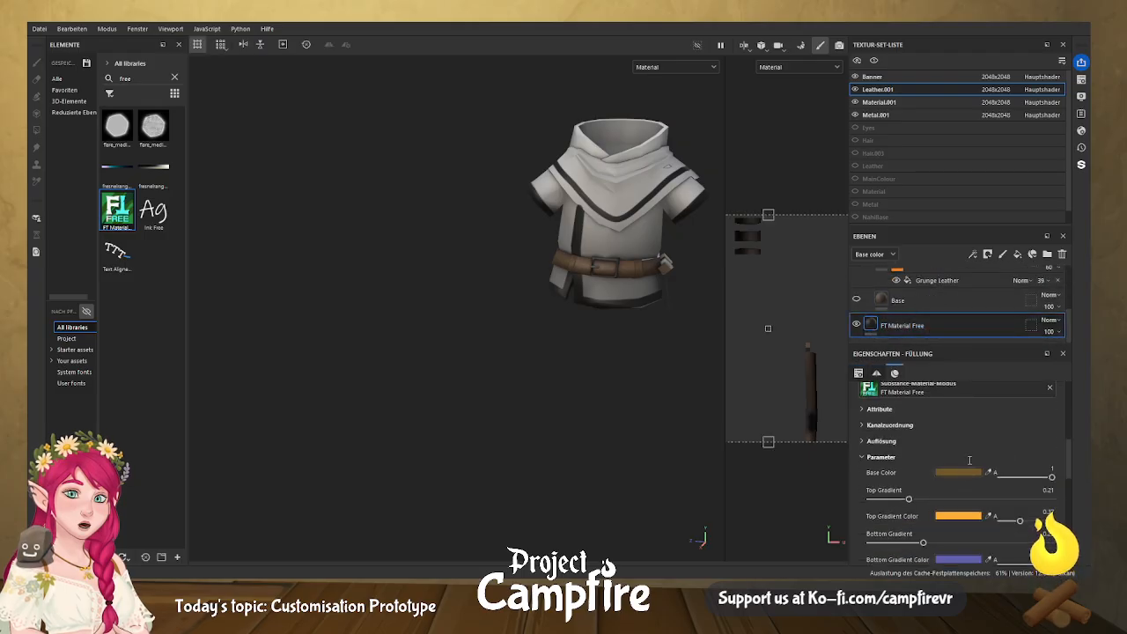
pyautogui.hotkey('ctrl', 'z')
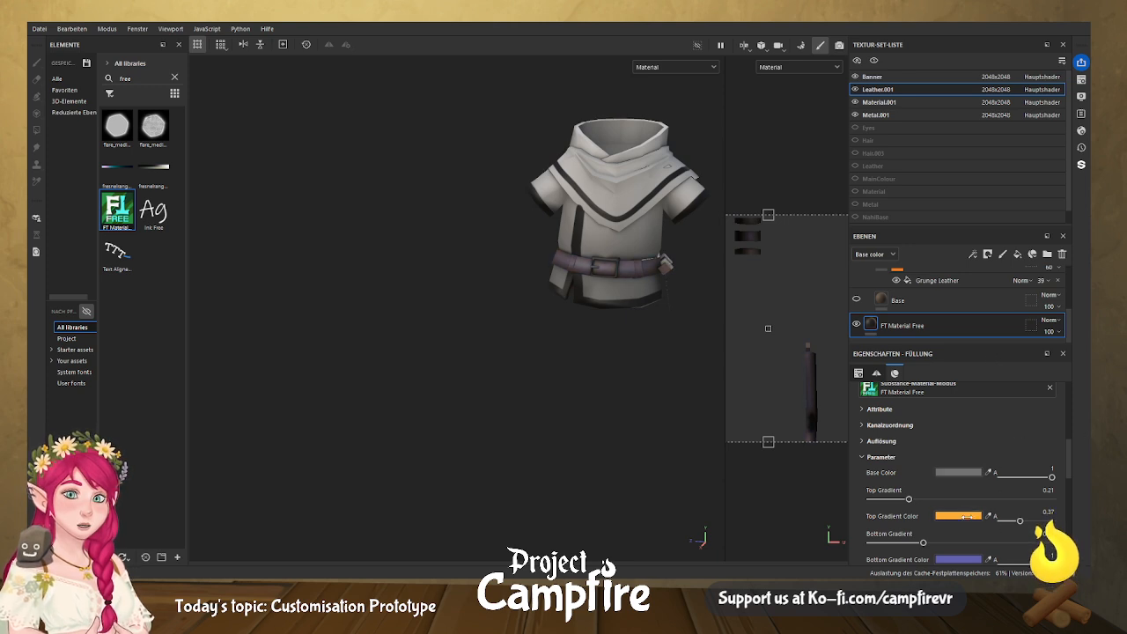
pyautogui.click(1002, 563)
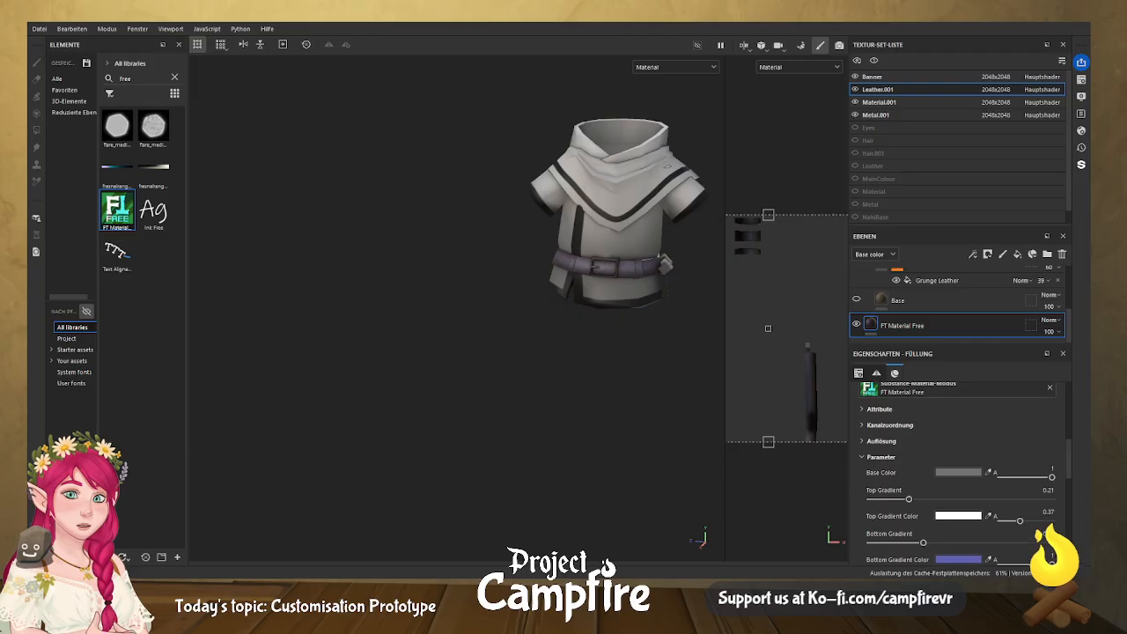
pyautogui.scroll(-2, 966, 473)
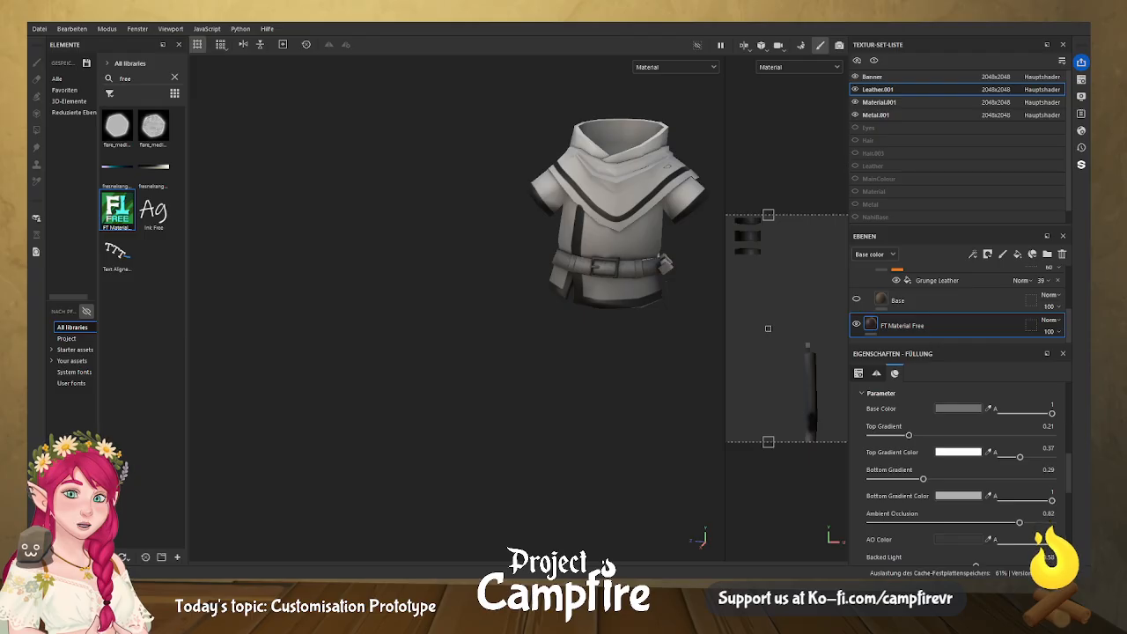
# Set the belt material's Cavity Color to a neutral dark grey and review its remaining parameters and image inputs.
pyautogui.scroll(-3, 964, 475)
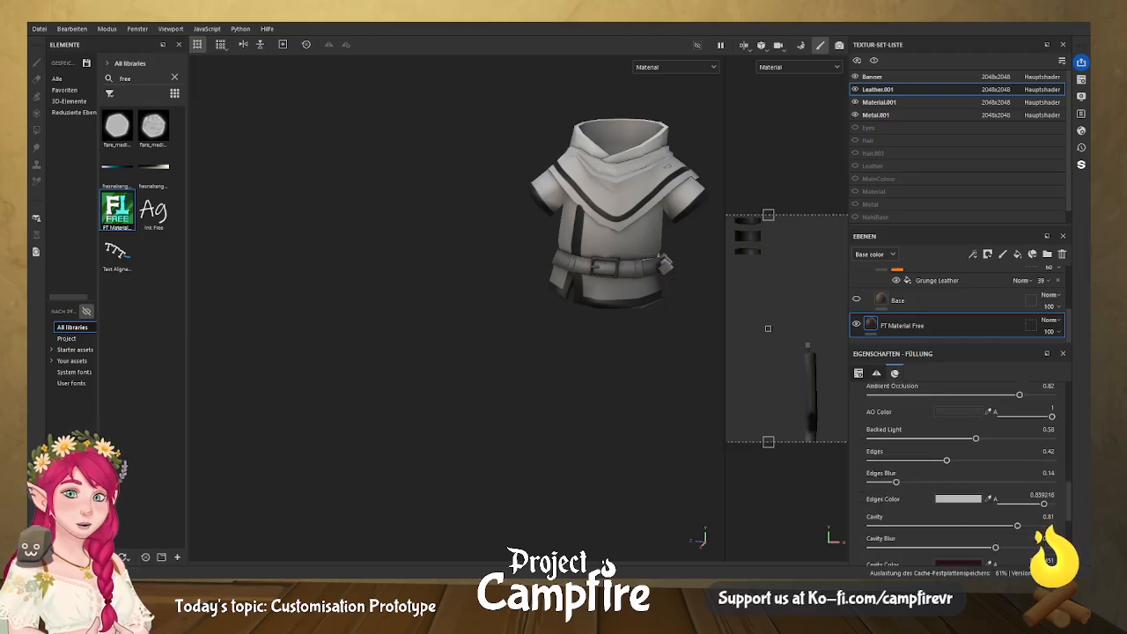
pyautogui.scroll(-2, 964, 476)
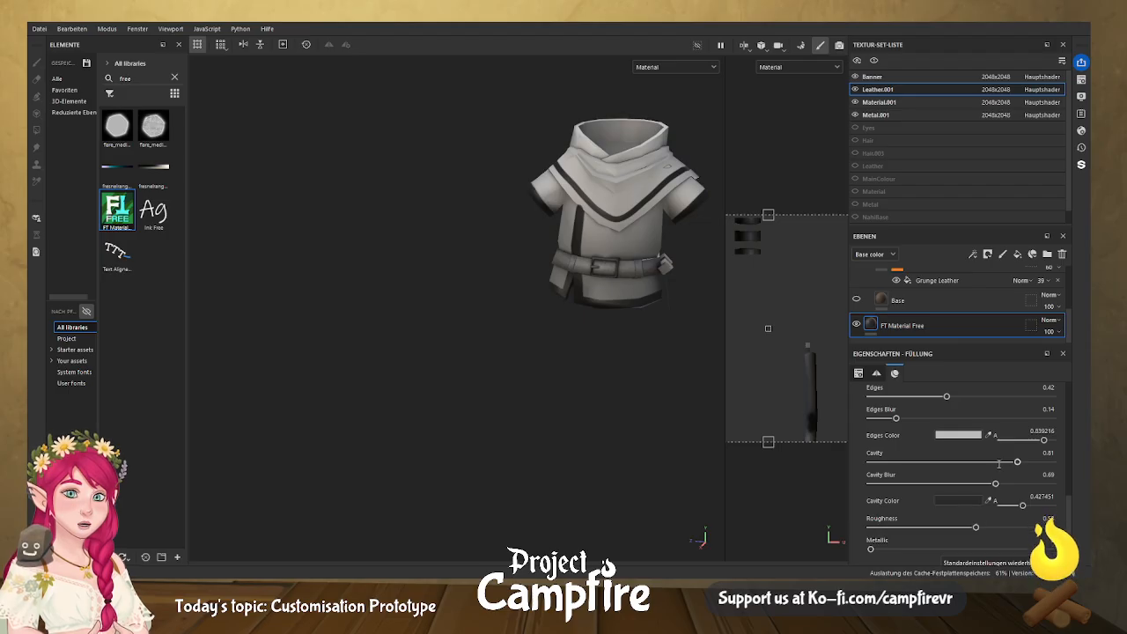
pyautogui.scroll(-2, 1002, 460)
pyautogui.scroll(-1, 991, 452)
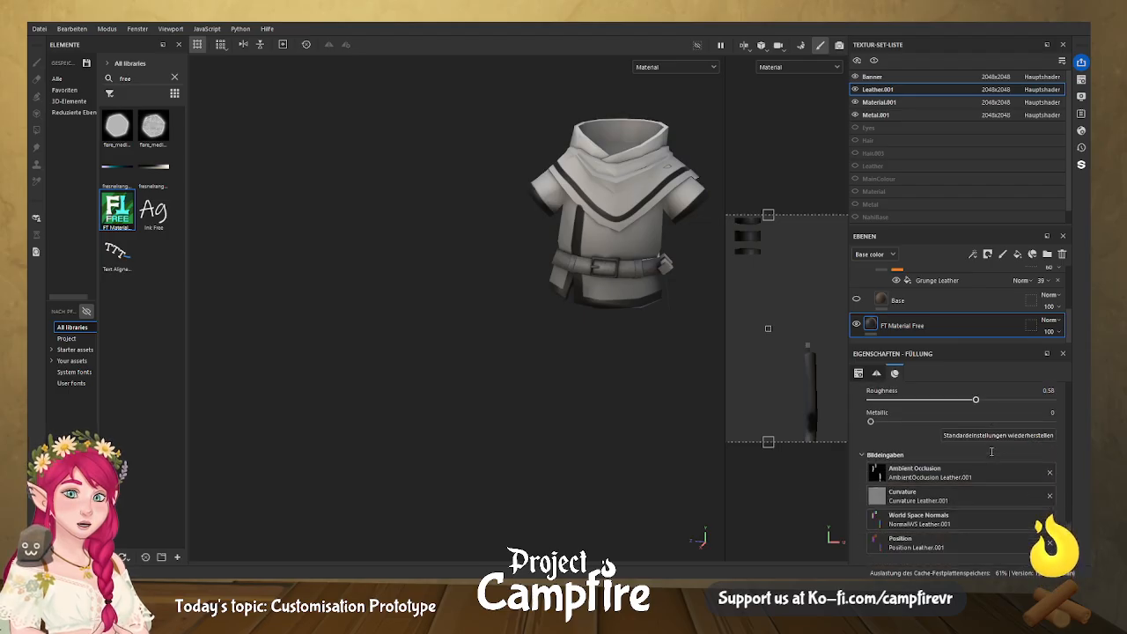
# Check the remaining FT Material Free parameters of the belt and save the project.
pyautogui.scroll(-1, 991, 452)
pyautogui.scroll(3, 986, 458)
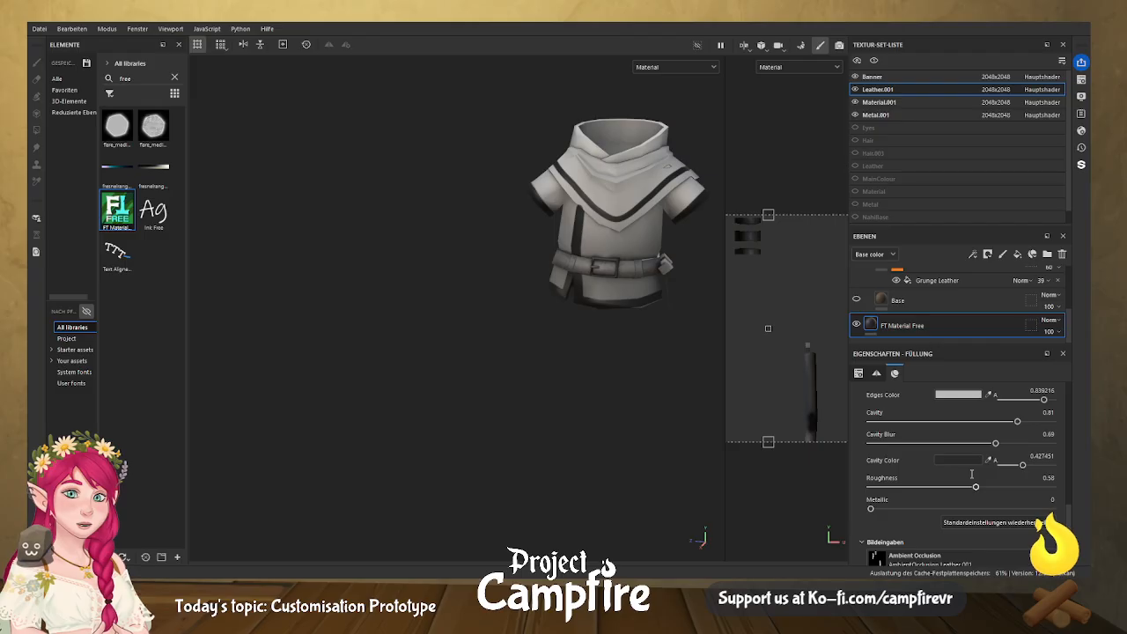
pyautogui.scroll(1, 972, 474)
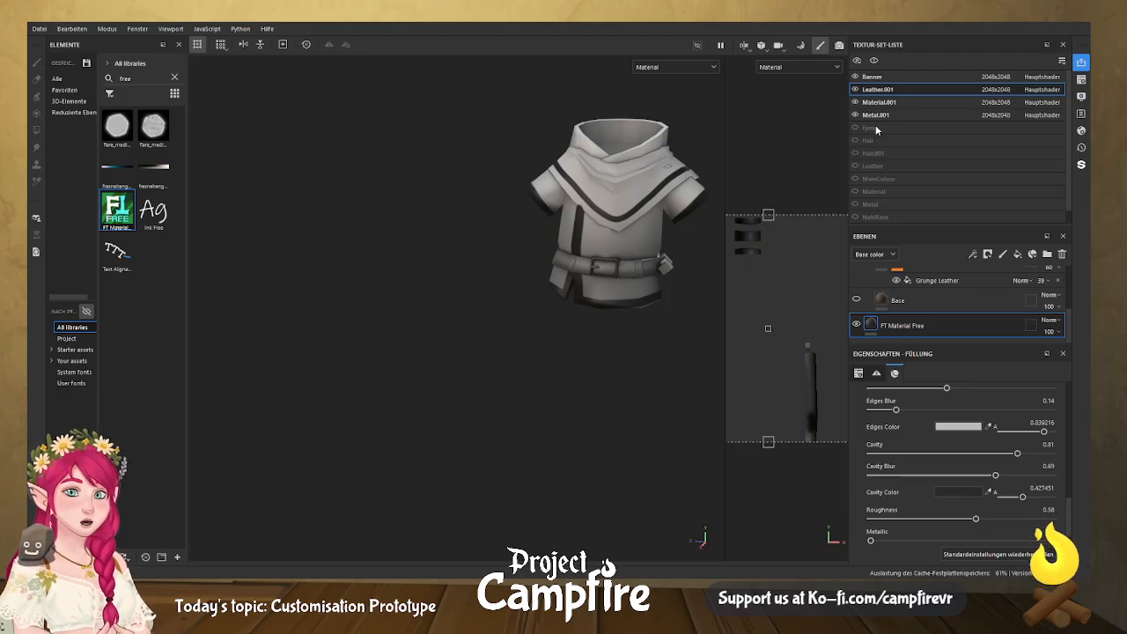
pyautogui.press('shift')
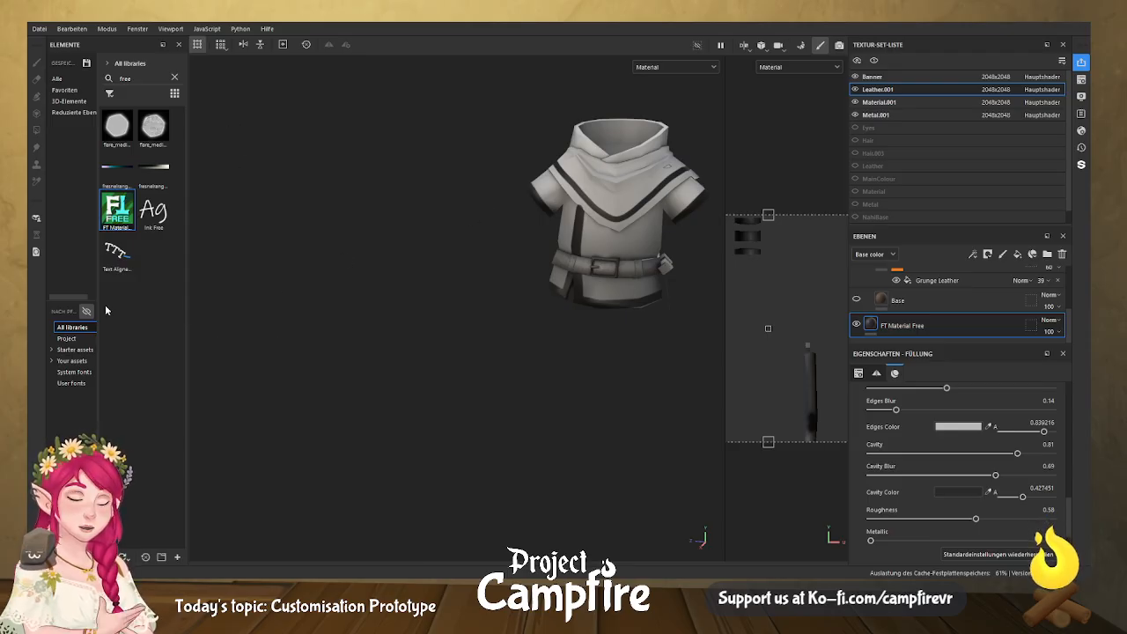
pyautogui.hotkey('ctrl', 's')
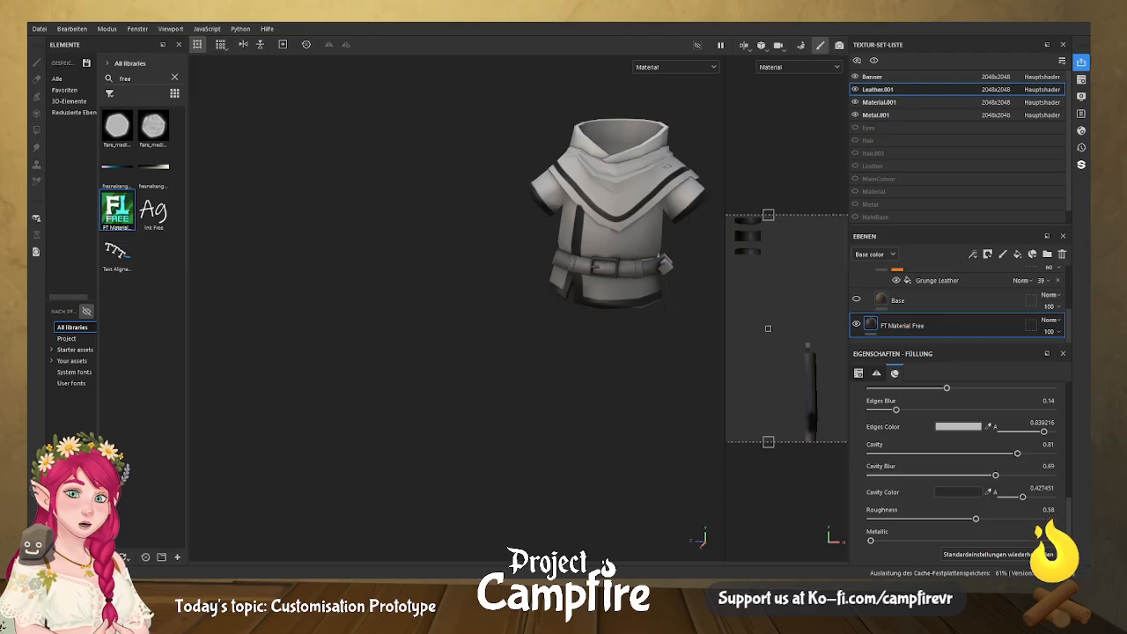
pyautogui.scroll(1, 959, 475)
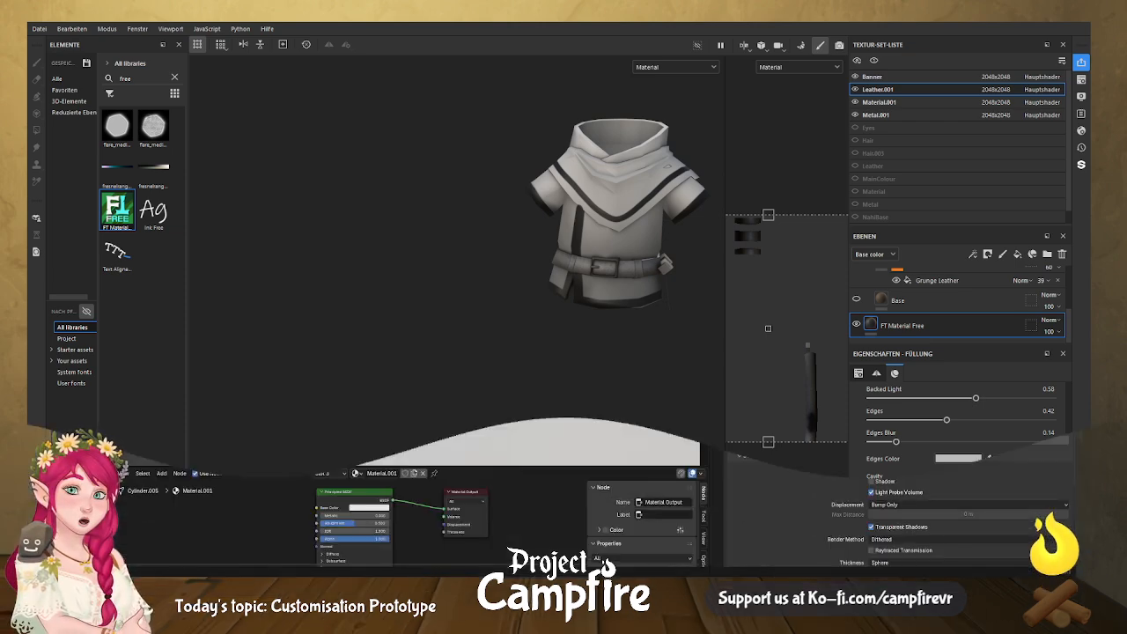
# Switch to Blender and hide the Other Torsos reference image in the scene.
pyautogui.scroll(-12, 402, 247)
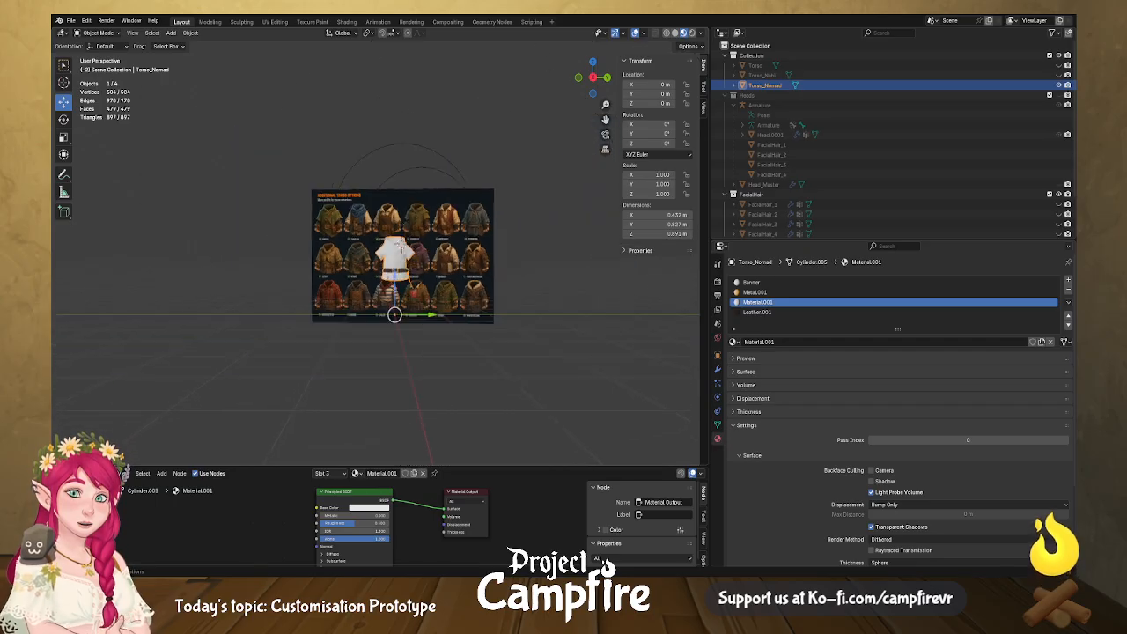
pyautogui.click(485, 245)
pyautogui.scroll(-3, 1055, 211)
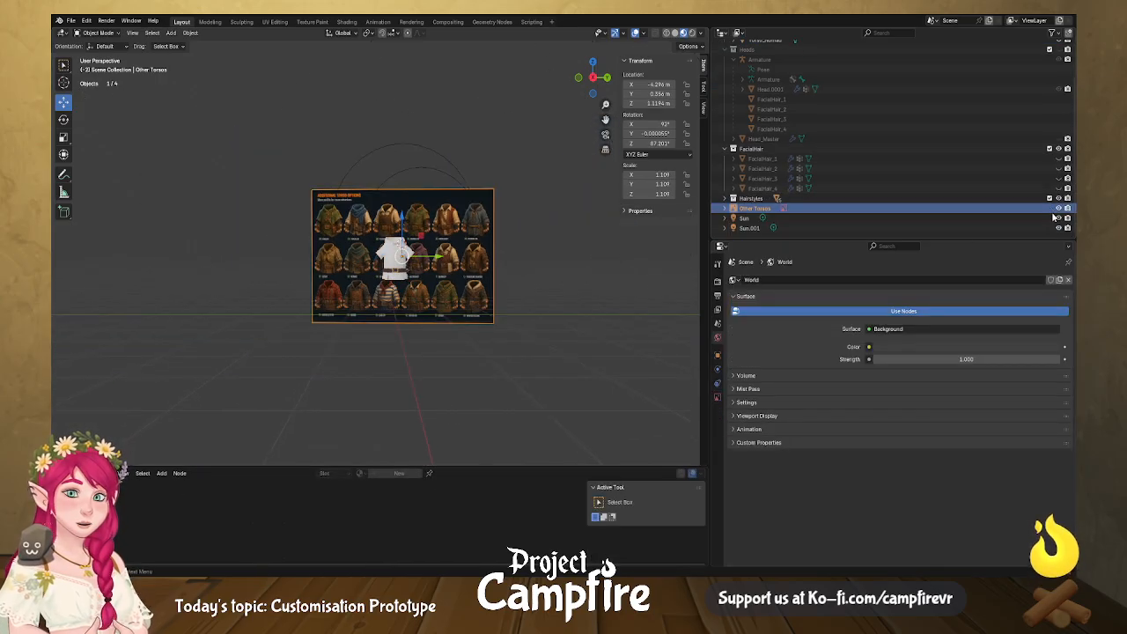
pyautogui.click(1058, 208)
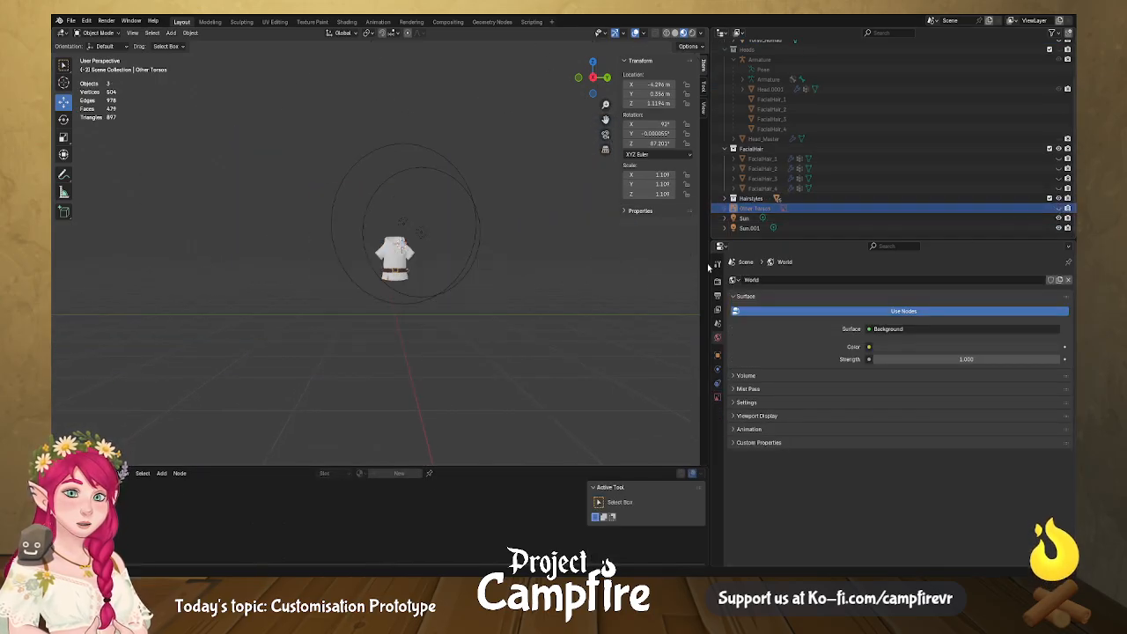
# Select the Torso_Nomad tunic and enlarge the shader editor area beneath the 3D view.
pyautogui.scroll(5, 474, 300)
pyautogui.scroll(5, 474, 299)
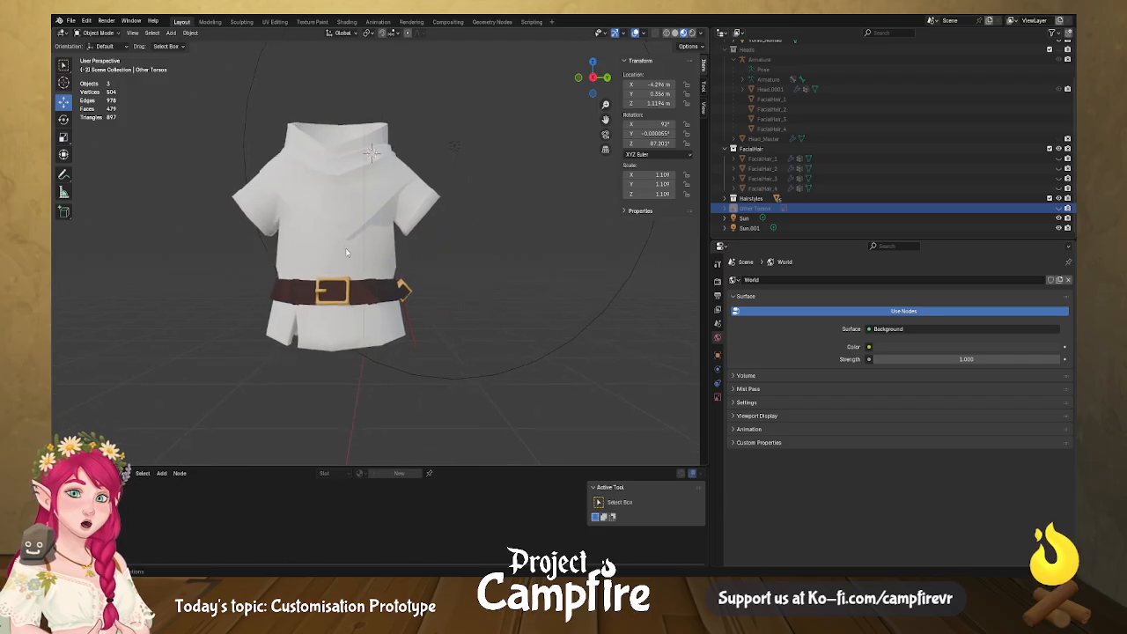
pyautogui.click(349, 251)
pyautogui.moveTo(409, 467); pyautogui.dragTo(430, 257)
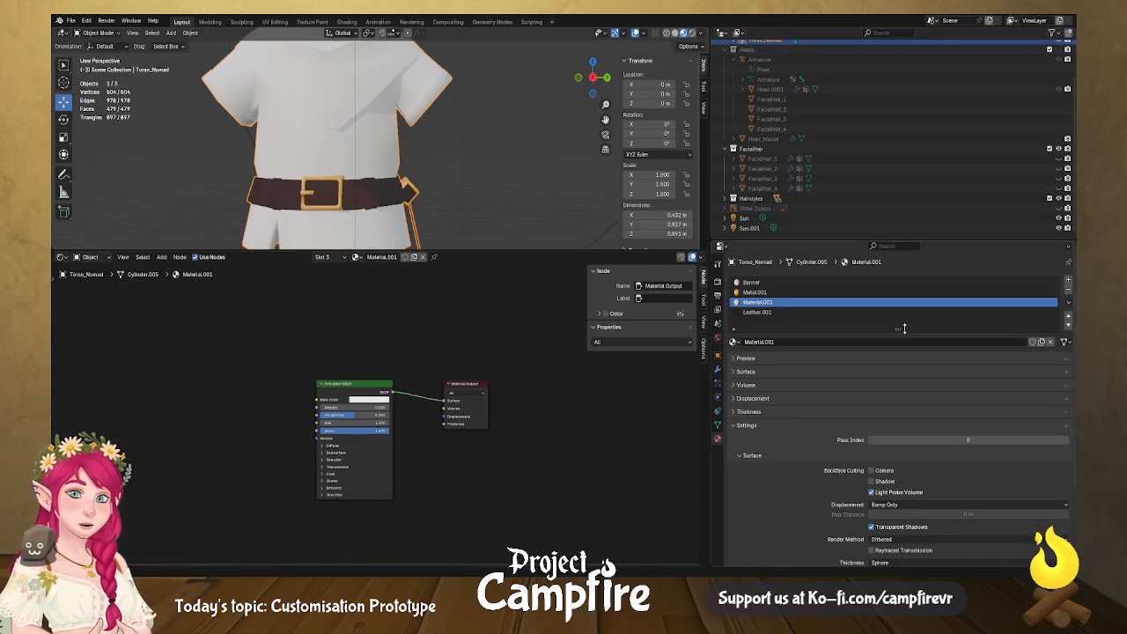
# Remove the Metal.001, Material.001 and Leather.001 material slots from the tunic, keeping only Banner.
pyautogui.click(755, 293)
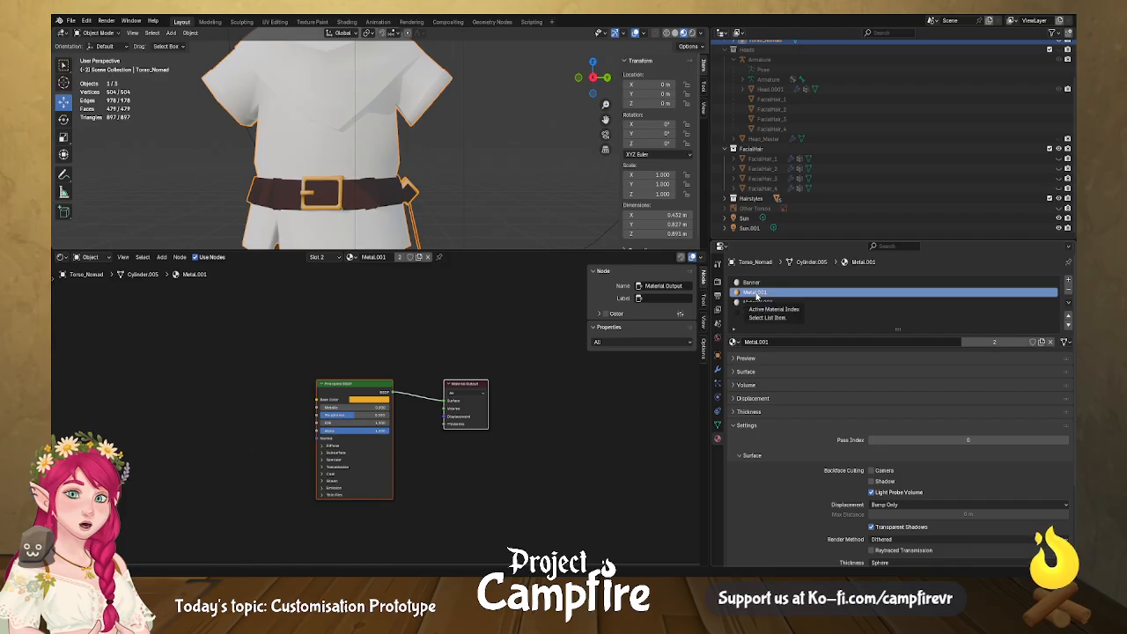
pyautogui.moveTo(491, 209); pyautogui.dragTo(445, 208, button='middle')
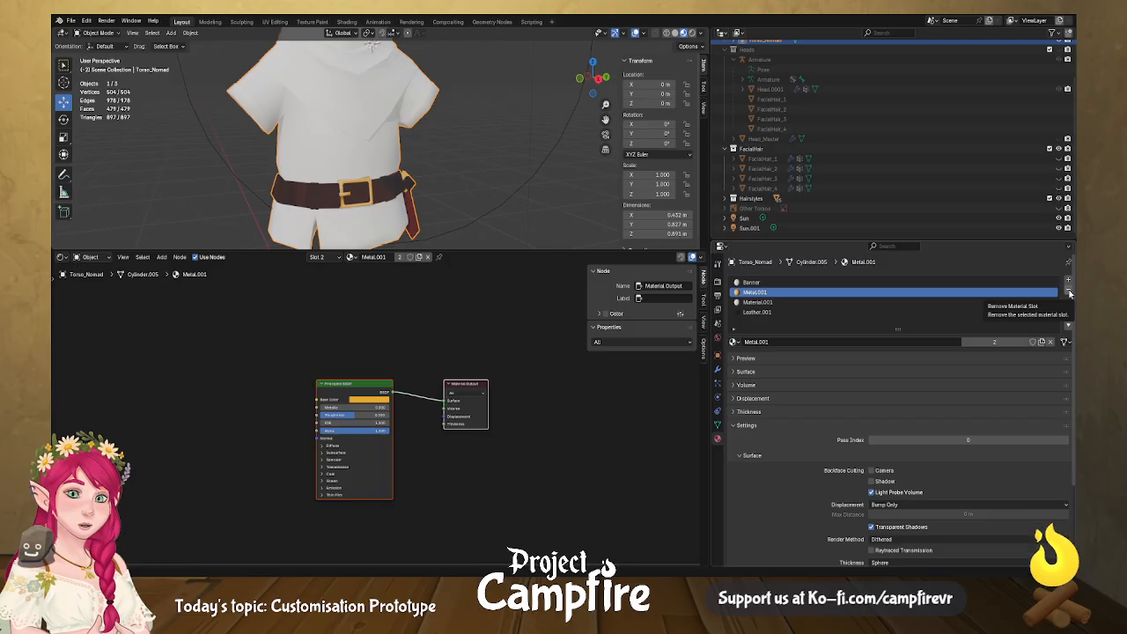
pyautogui.click(1070, 293)
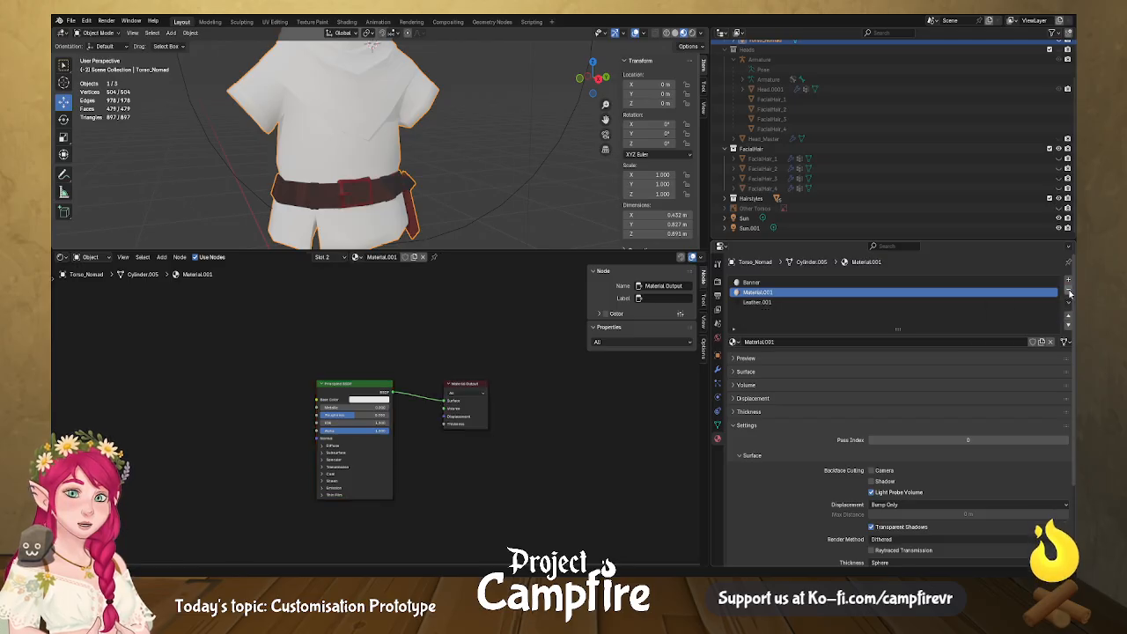
pyautogui.click(1070, 294)
pyautogui.click(1070, 293)
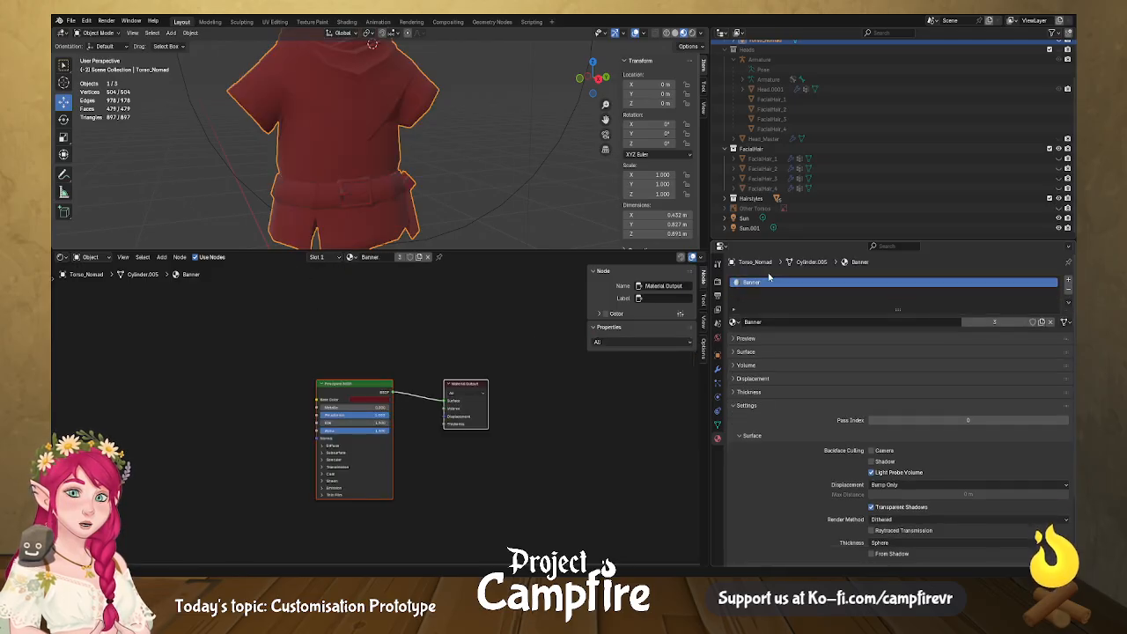
# Add a second material slot to the tunic with a new material named Nomad Primary.
pyautogui.click(1068, 279)
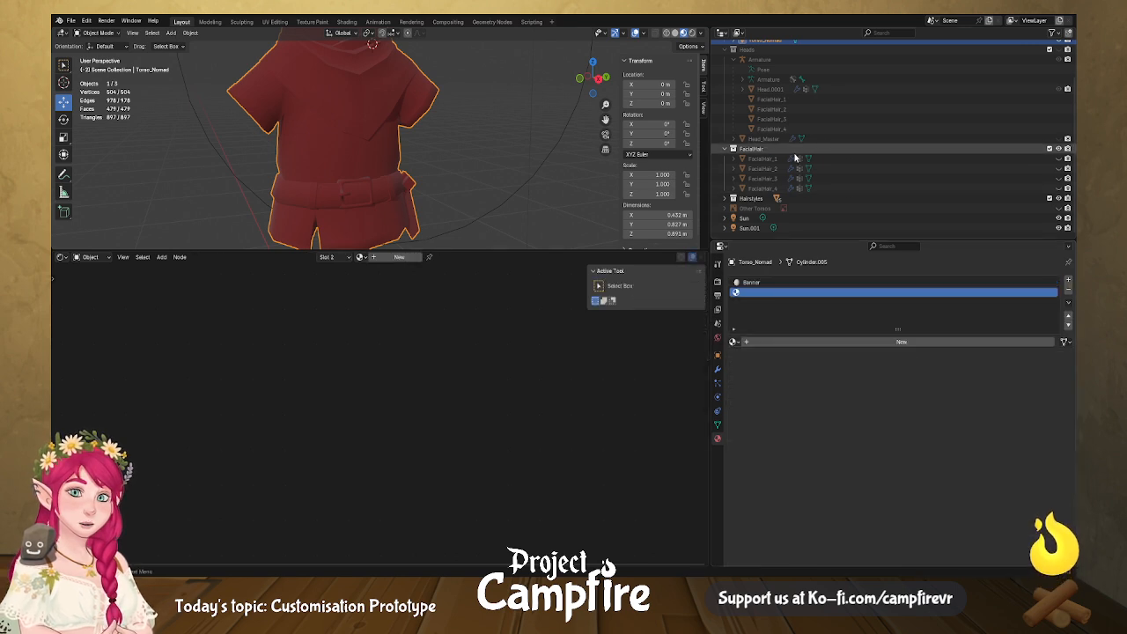
pyautogui.click(750, 345)
pyautogui.doubleClick(760, 293)
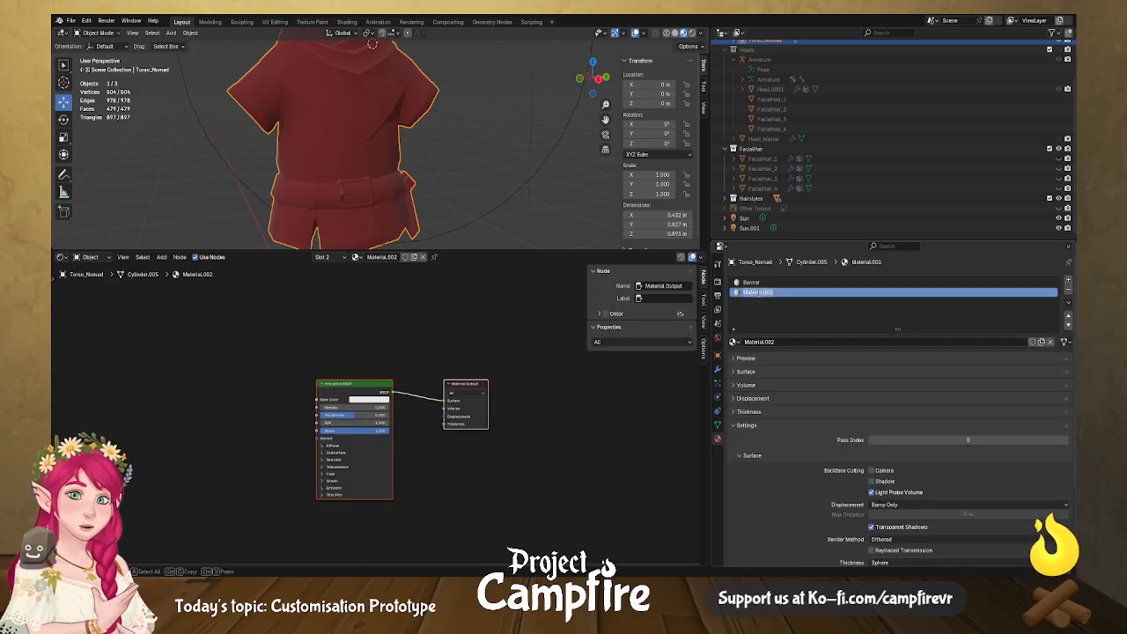
pyautogui.write('Nomad_Primary')
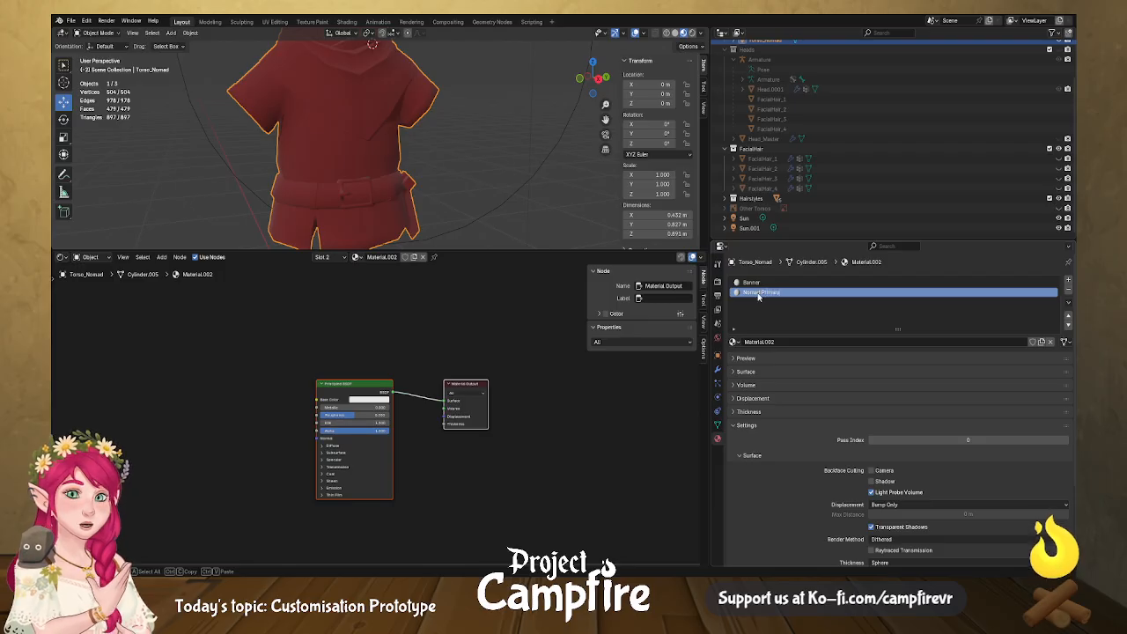
pyautogui.press('Return')
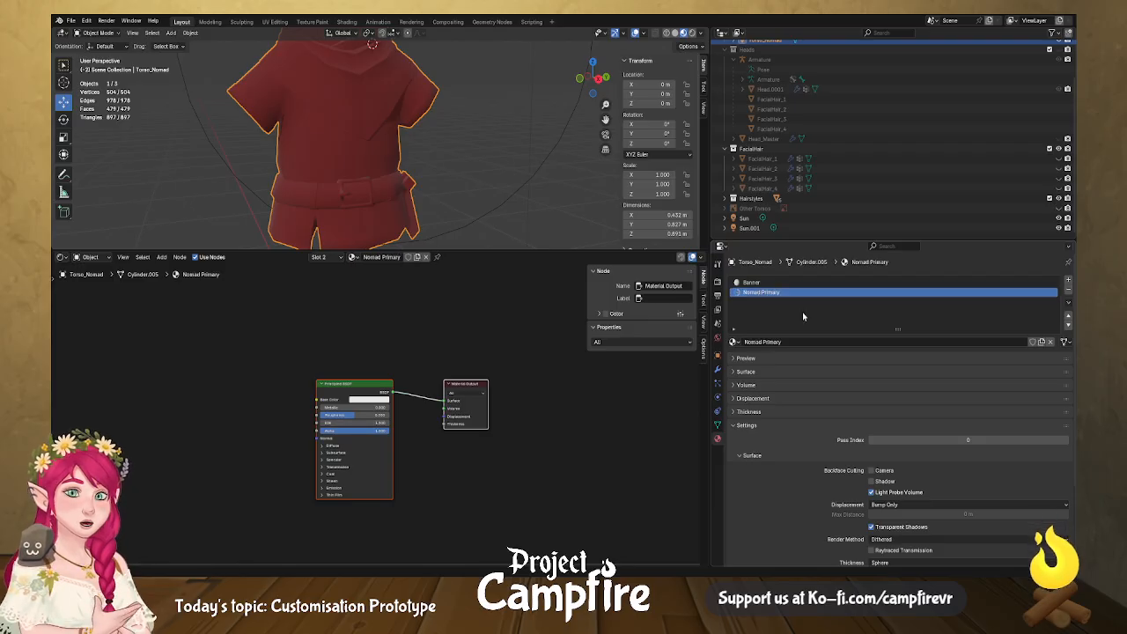
# Add a third material slot with a new material named Nomad Leather.
pyautogui.click(1067, 280)
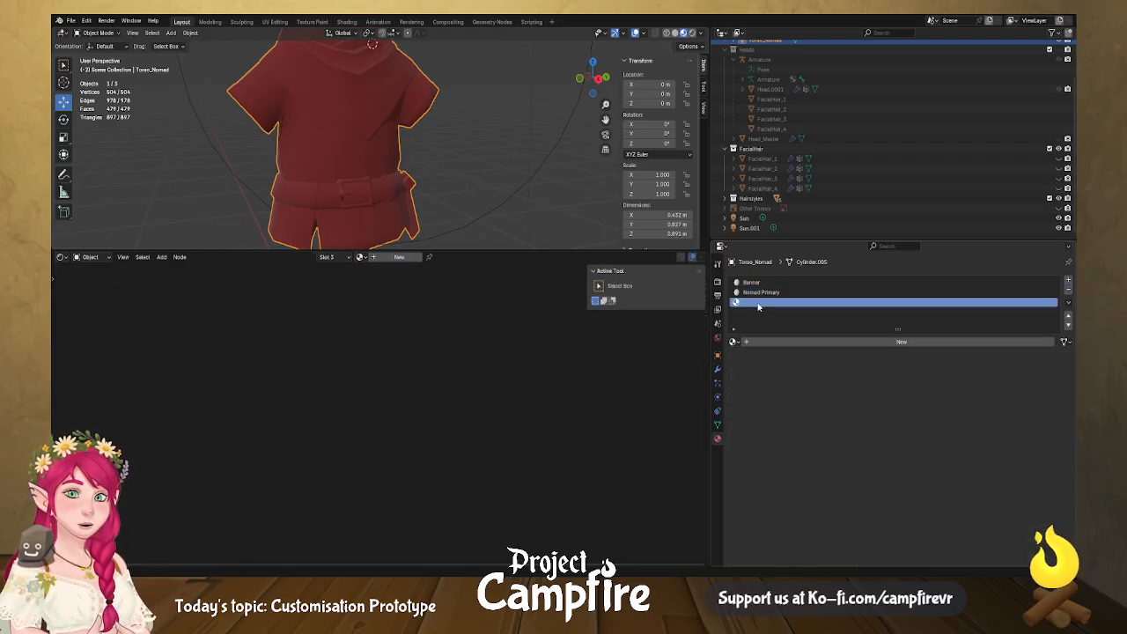
pyautogui.click(883, 344)
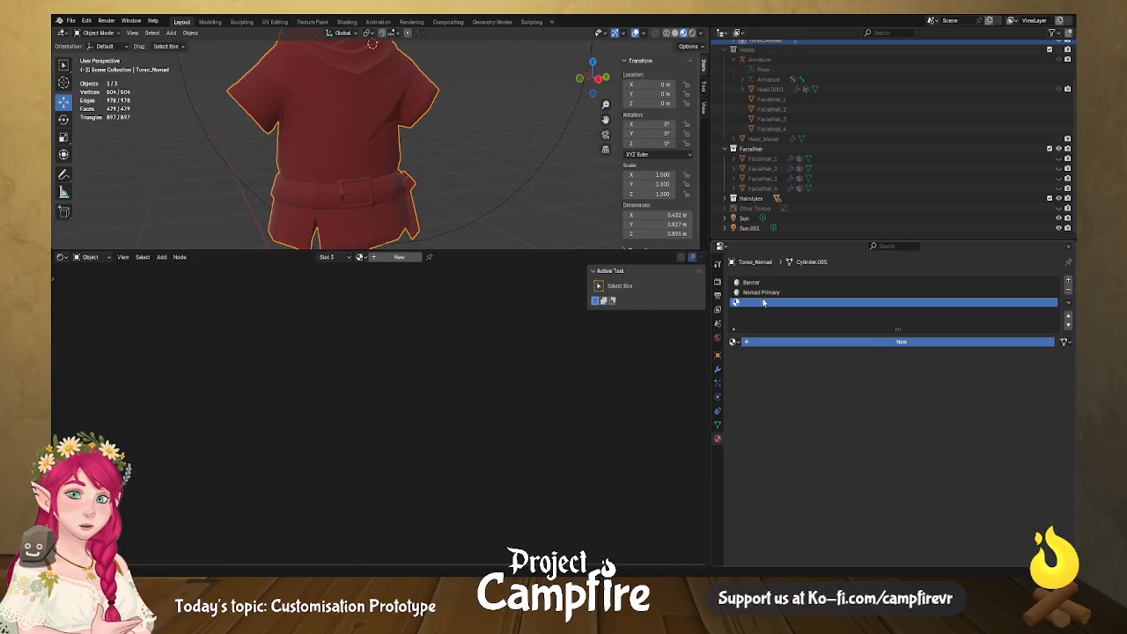
pyautogui.doubleClick(759, 302)
pyautogui.write('Nomad Leather')
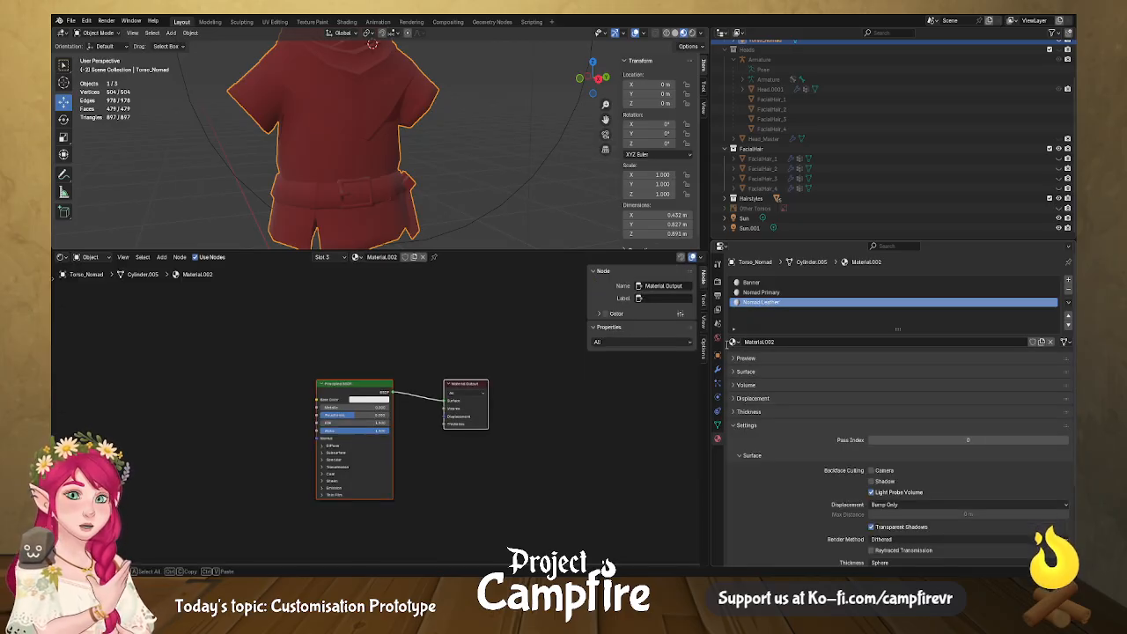
pyautogui.press('Return')
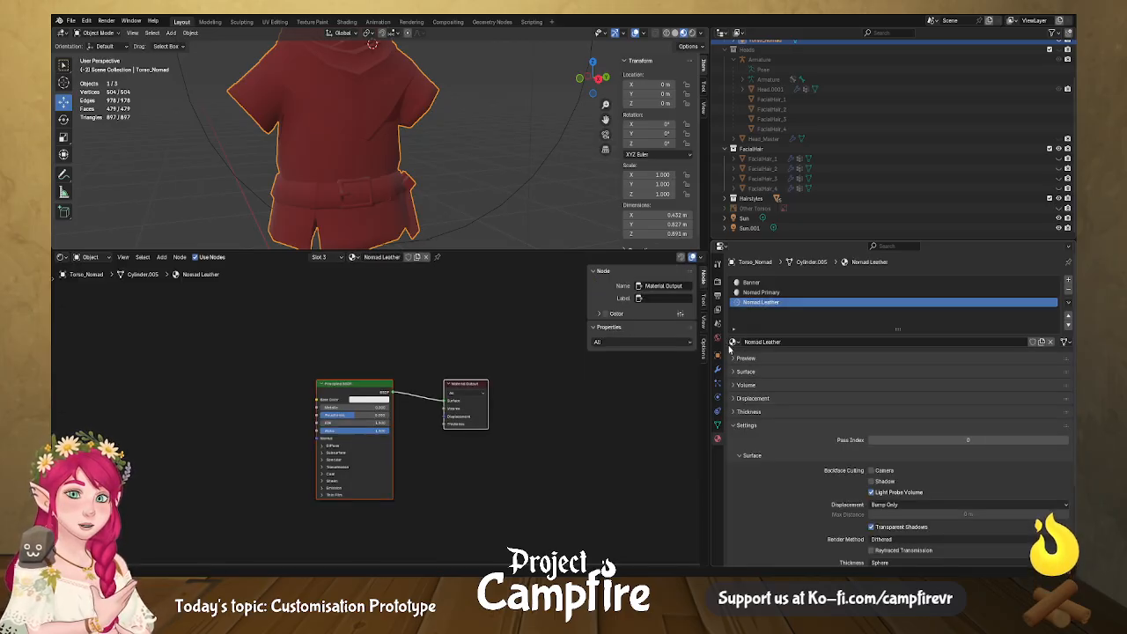
# Add a fourth material slot with a new material named Nomad Metal.
pyautogui.click(1069, 280)
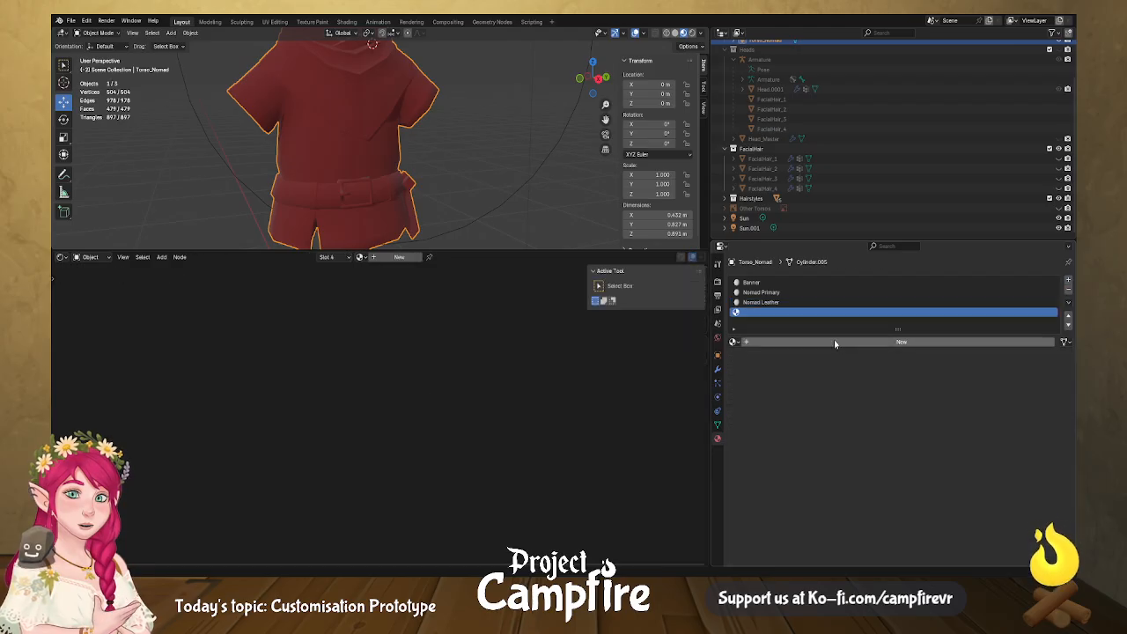
pyautogui.click(827, 344)
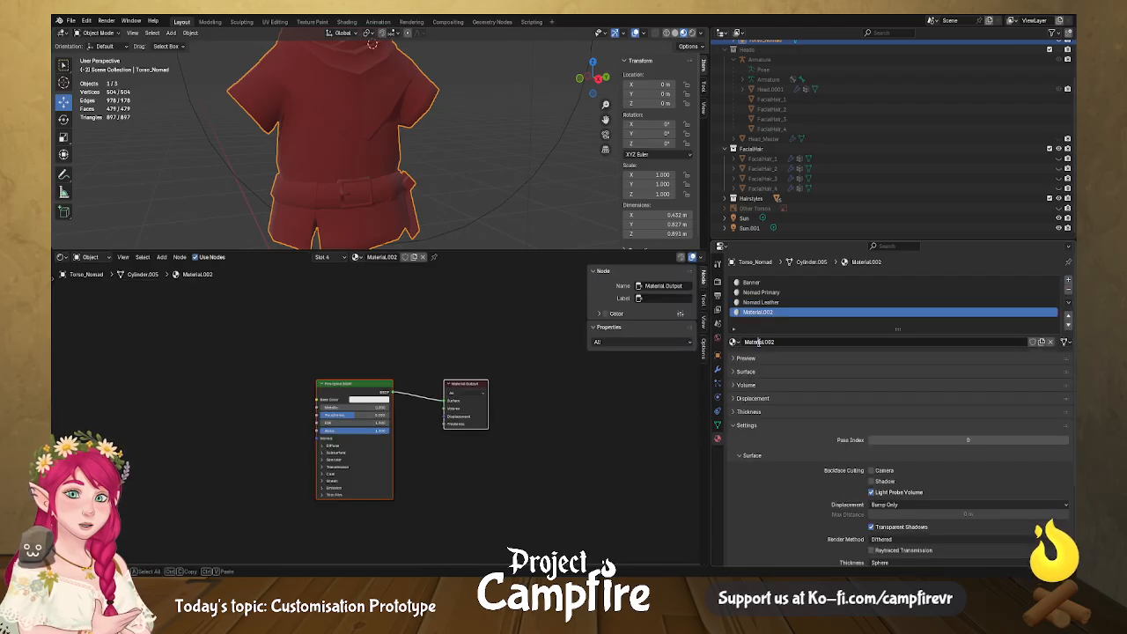
pyautogui.doubleClick(794, 346)
pyautogui.write('Nomad Metal')
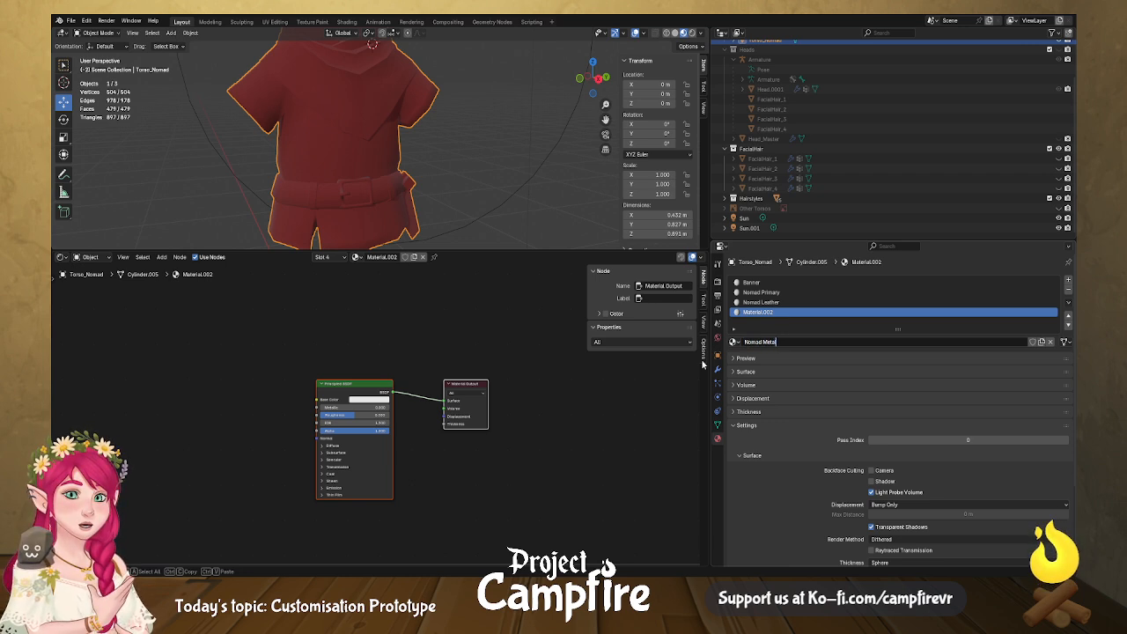
pyautogui.press('Return')
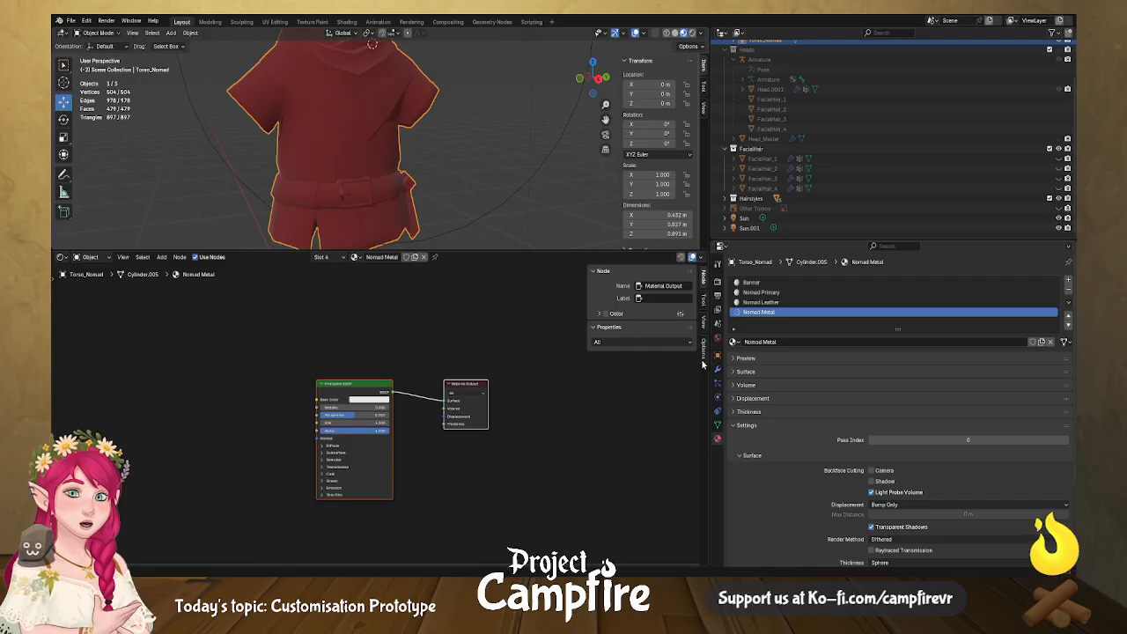
# Give Nomad Primary's Base Color an Image Texture and load Material.001_Base_color.png into it.
pyautogui.click(763, 292)
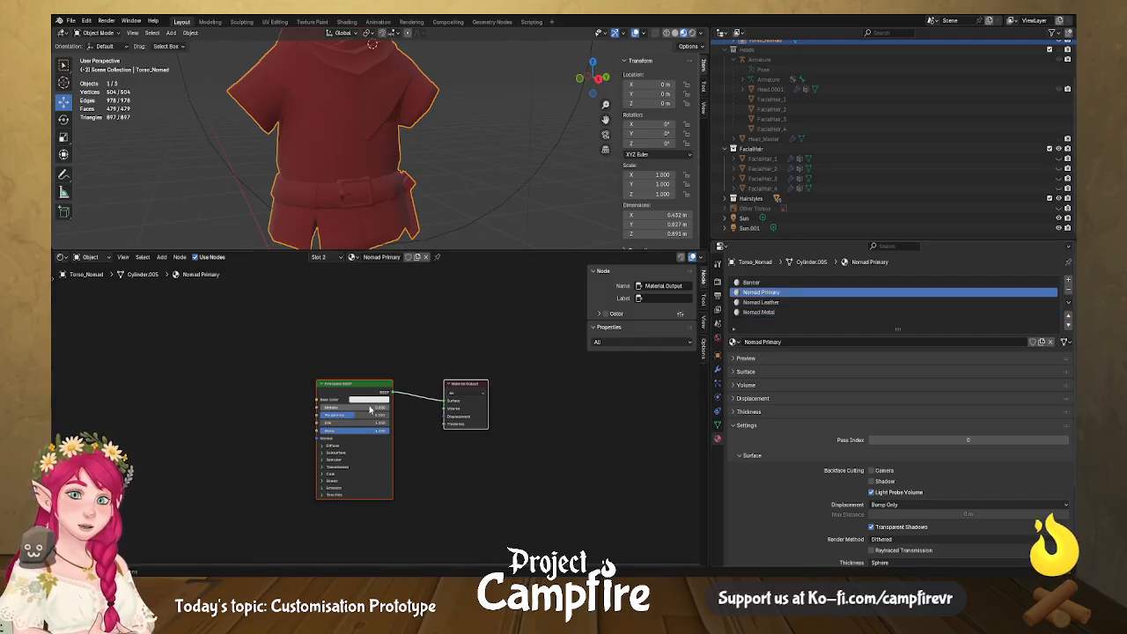
pyautogui.click(738, 372)
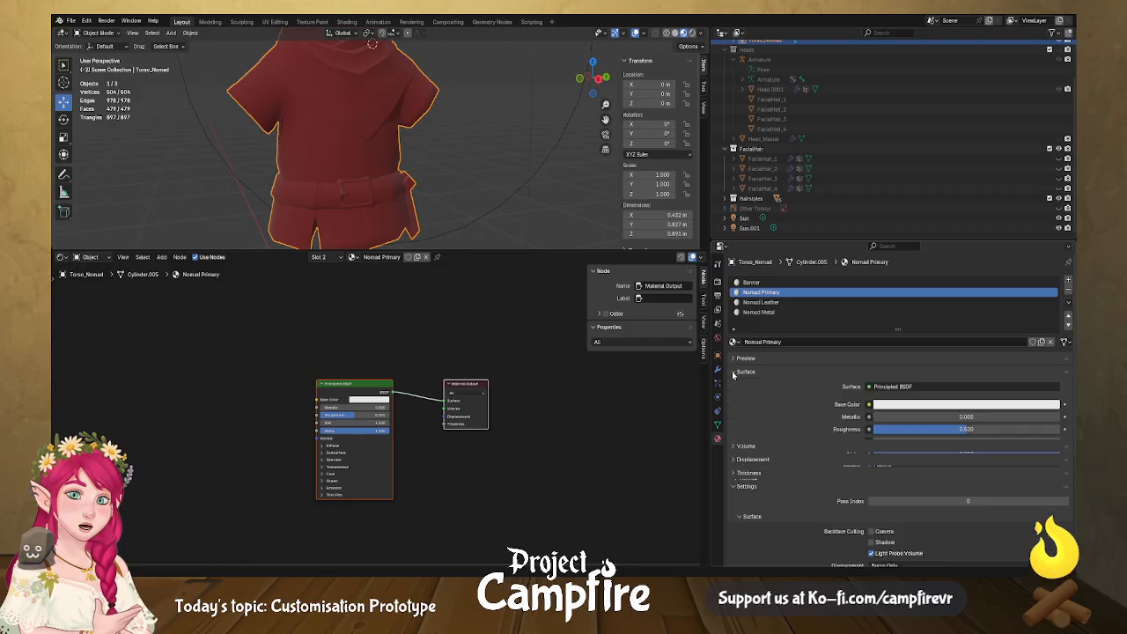
pyautogui.click(868, 405)
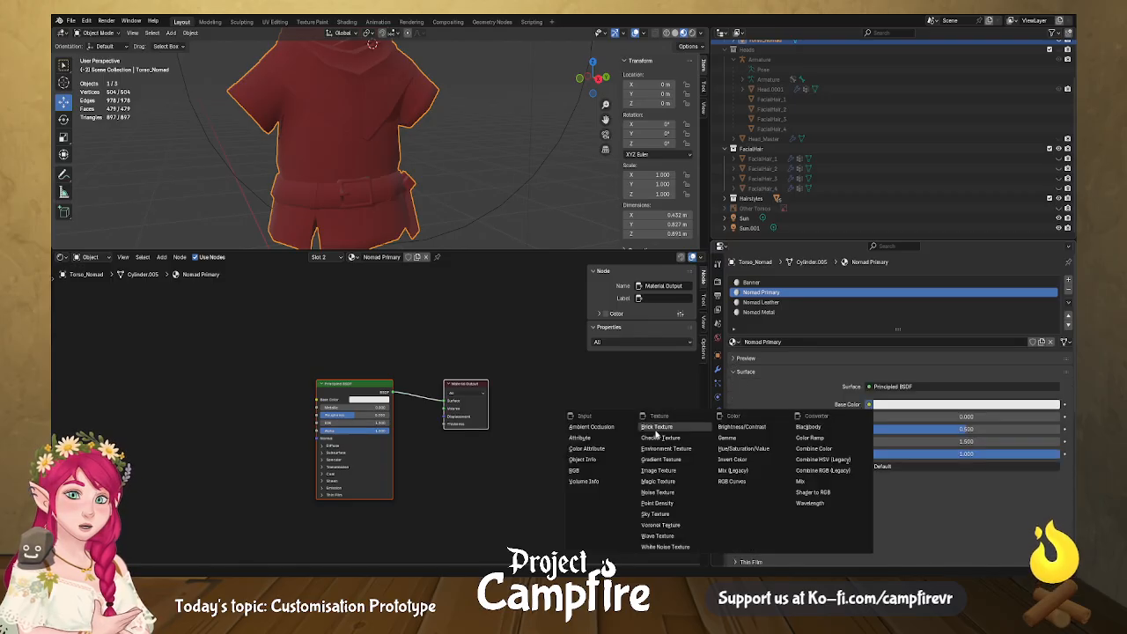
pyautogui.click(660, 470)
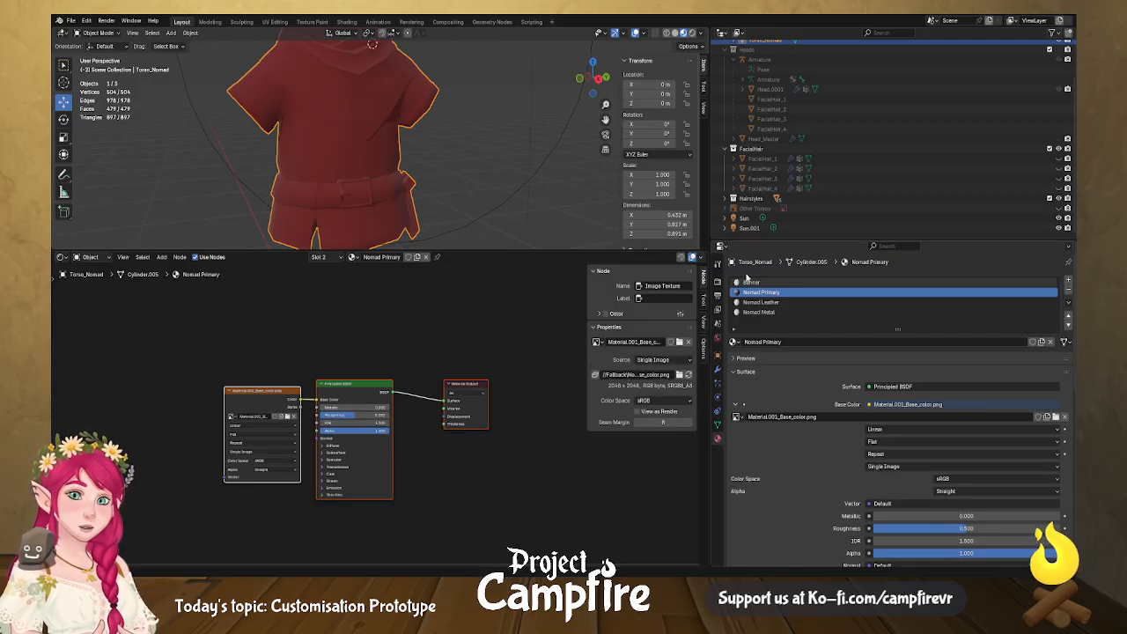
# Select the tunic's cloth parts by seams, including hood, sleeves, skirt and inner faces but not the belt, and assign them Nomad Primary.
pyautogui.scroll(2, 529, 147)
pyautogui.press('Tab')
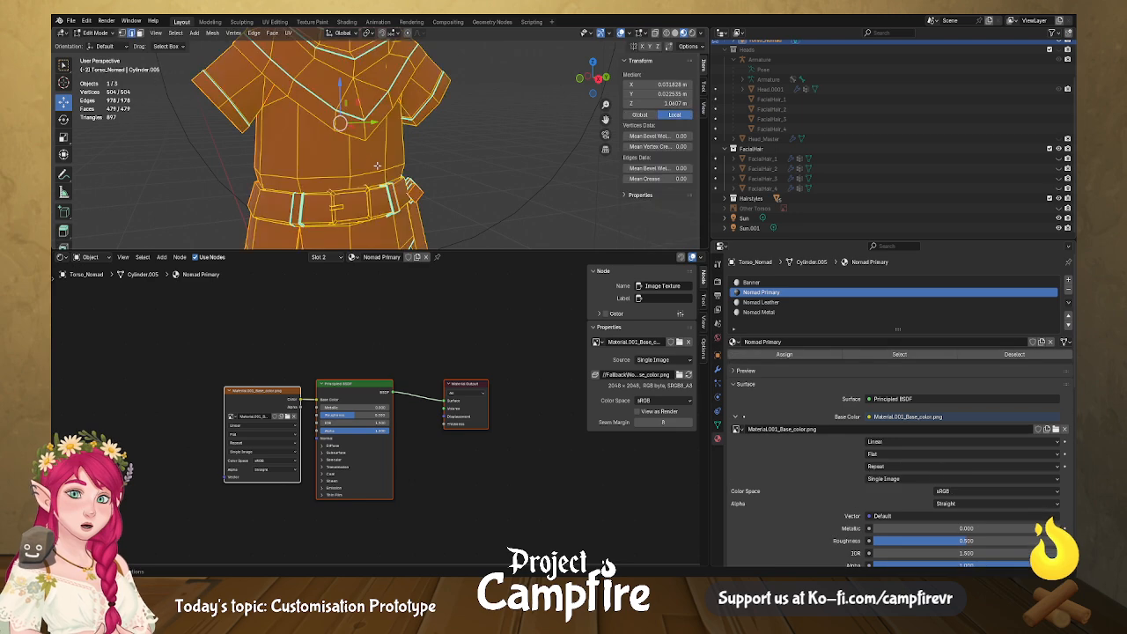
pyautogui.scroll(-4, 360, 159)
pyautogui.scroll(3, 371, 160)
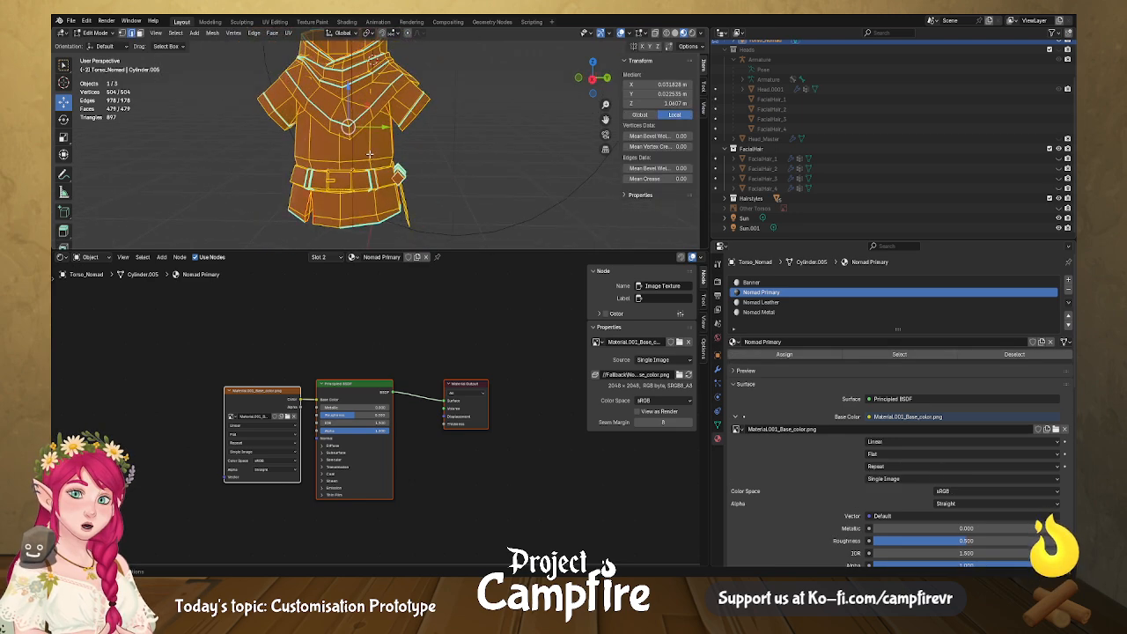
pyautogui.click(370, 155)
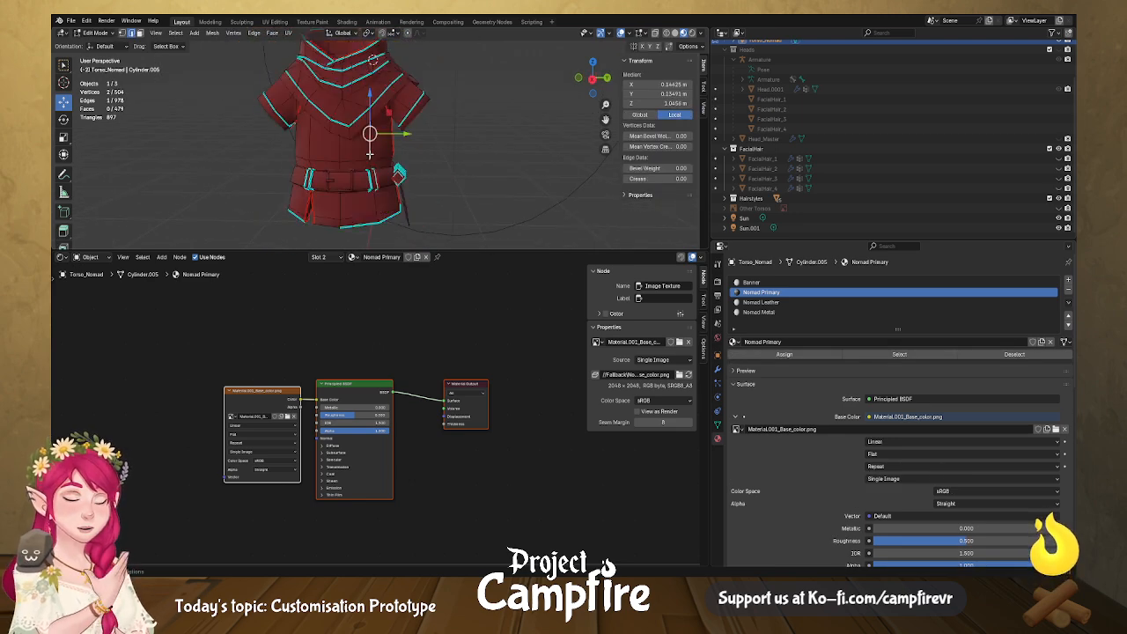
pyautogui.hotkey('ctrl', 'l')
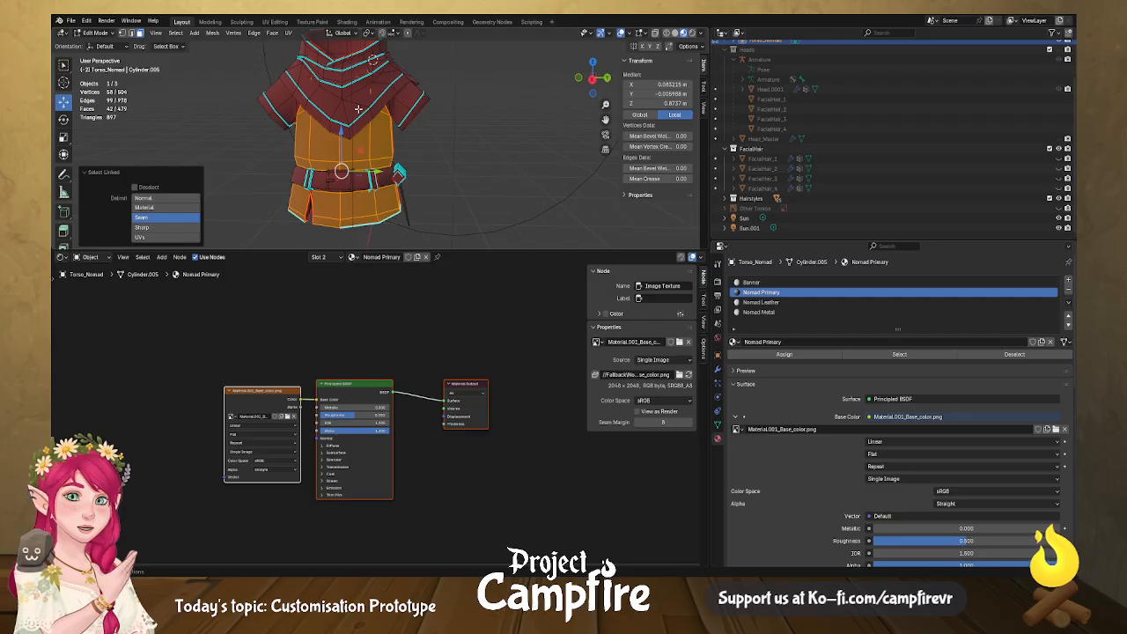
pyautogui.press('l')
pyautogui.press('l')
pyautogui.press('l')
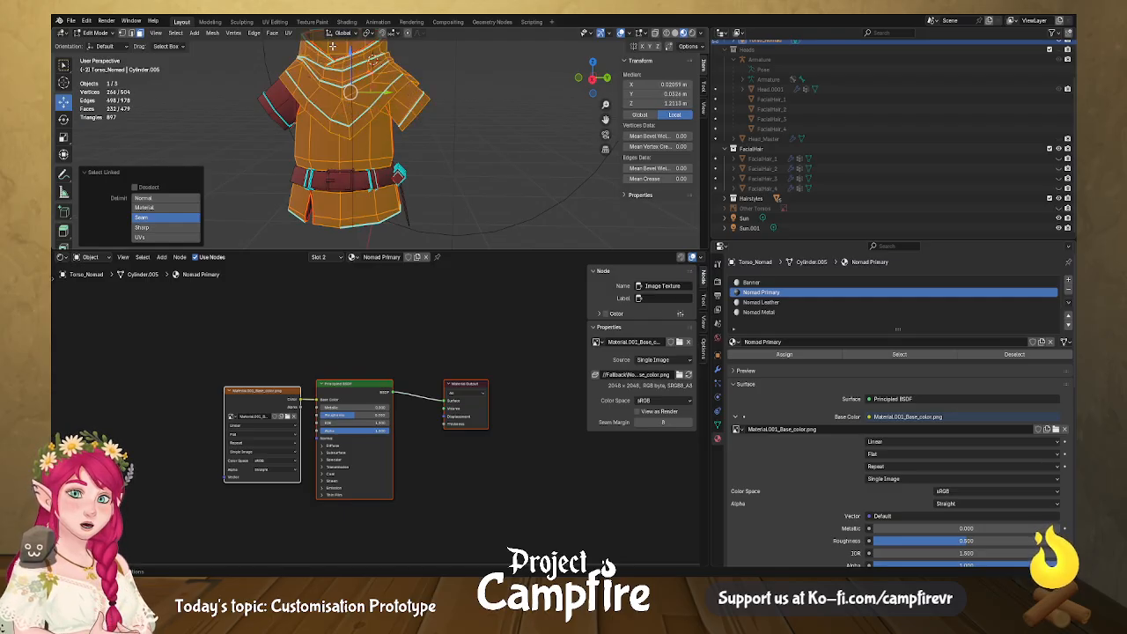
pyautogui.press('l')
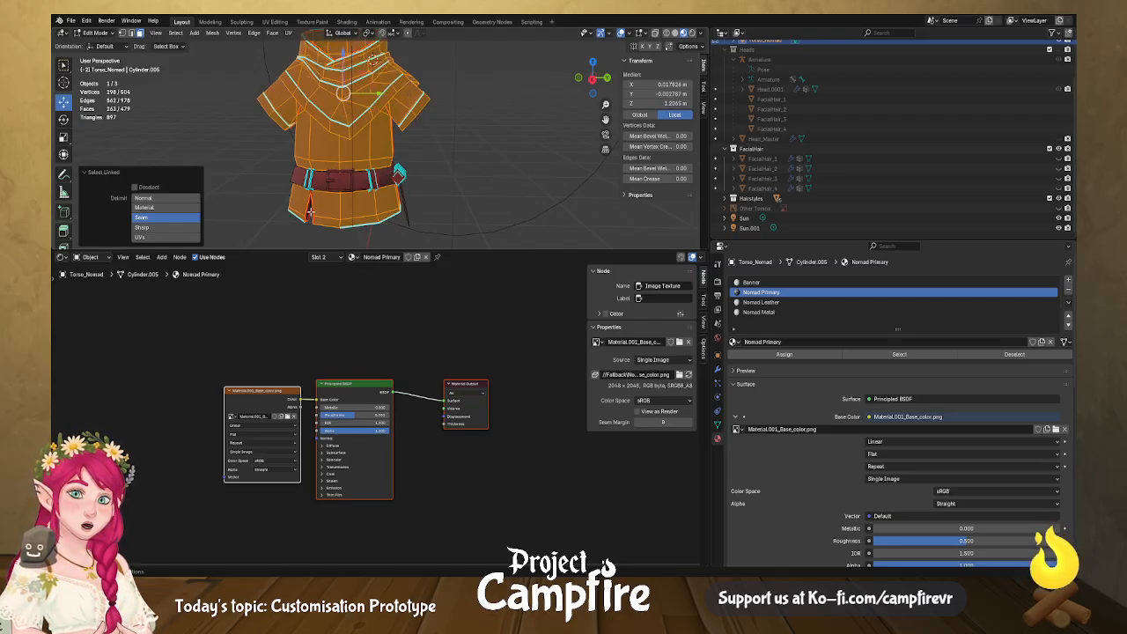
pyautogui.moveTo(384, 220); pyautogui.dragTo(384, 134, button='middle')
pyautogui.press('l')
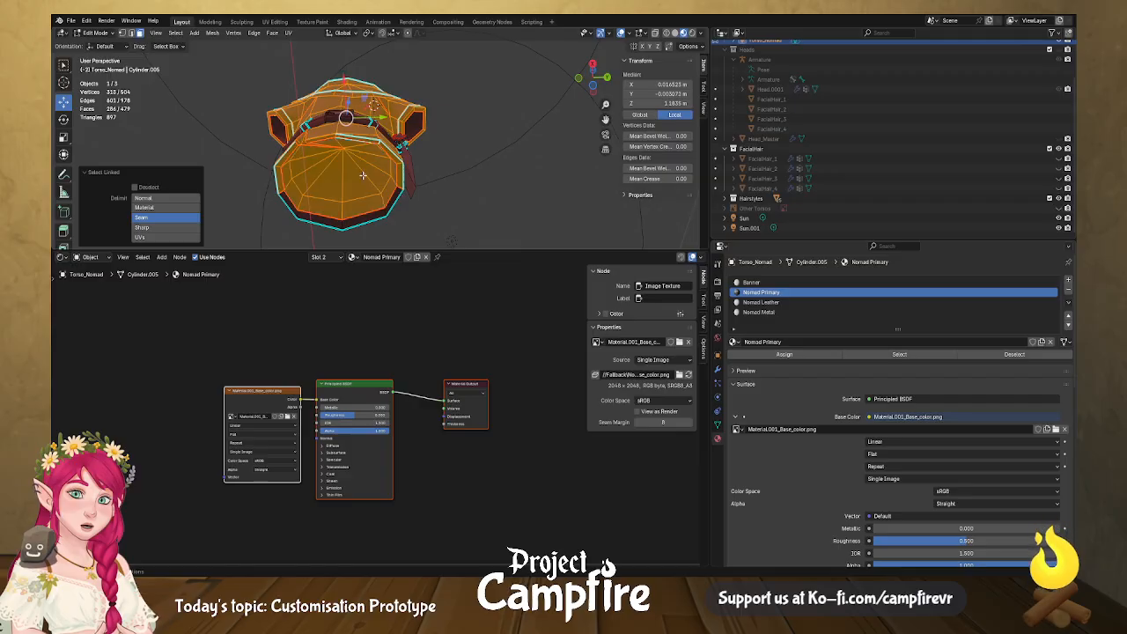
pyautogui.press('l')
pyautogui.moveTo(403, 112); pyautogui.dragTo(541, 104, button='middle')
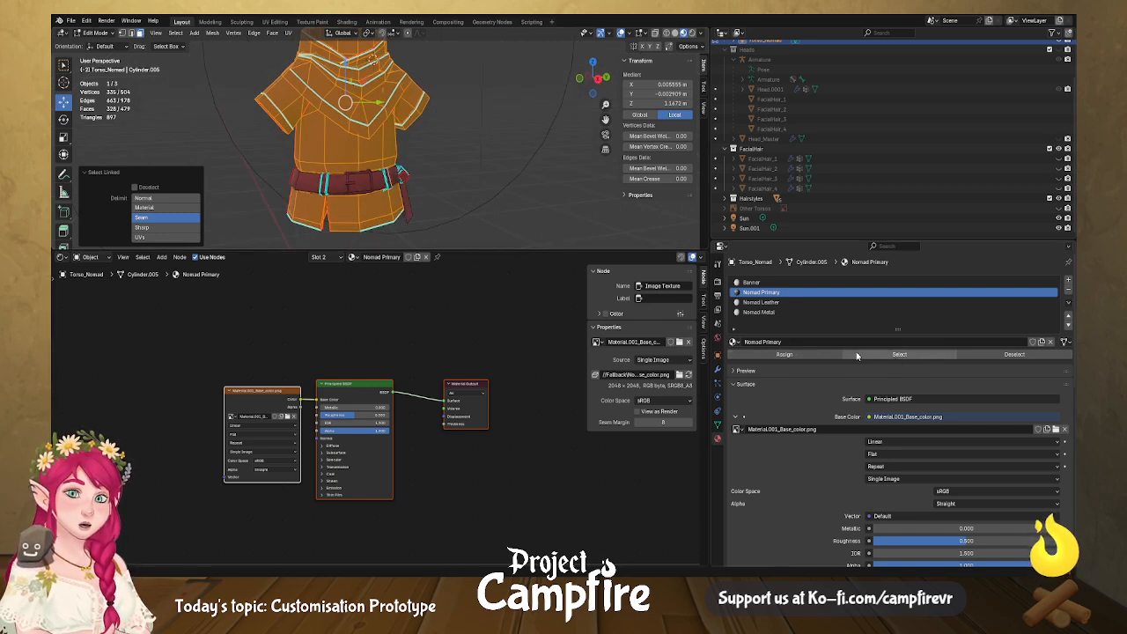
pyautogui.click(829, 354)
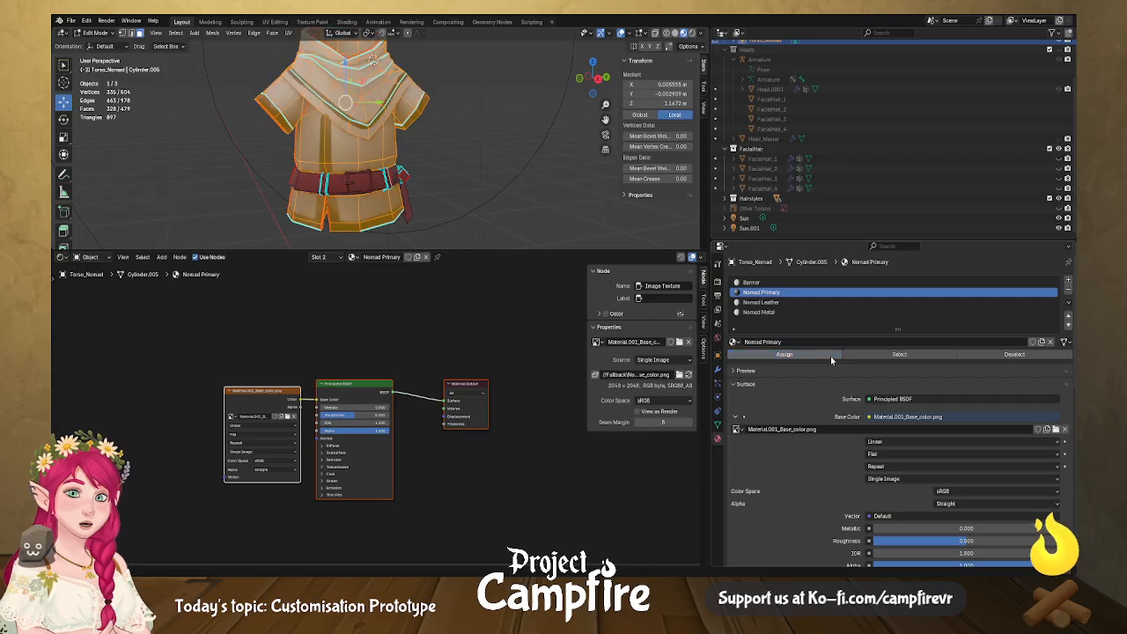
# Assign Nomad Leather to the belt and its loops, and give its Base Color the image texture Leather.001_Base_color.png.
pyautogui.moveTo(470, 199); pyautogui.dragTo(353, 173, button='middle')
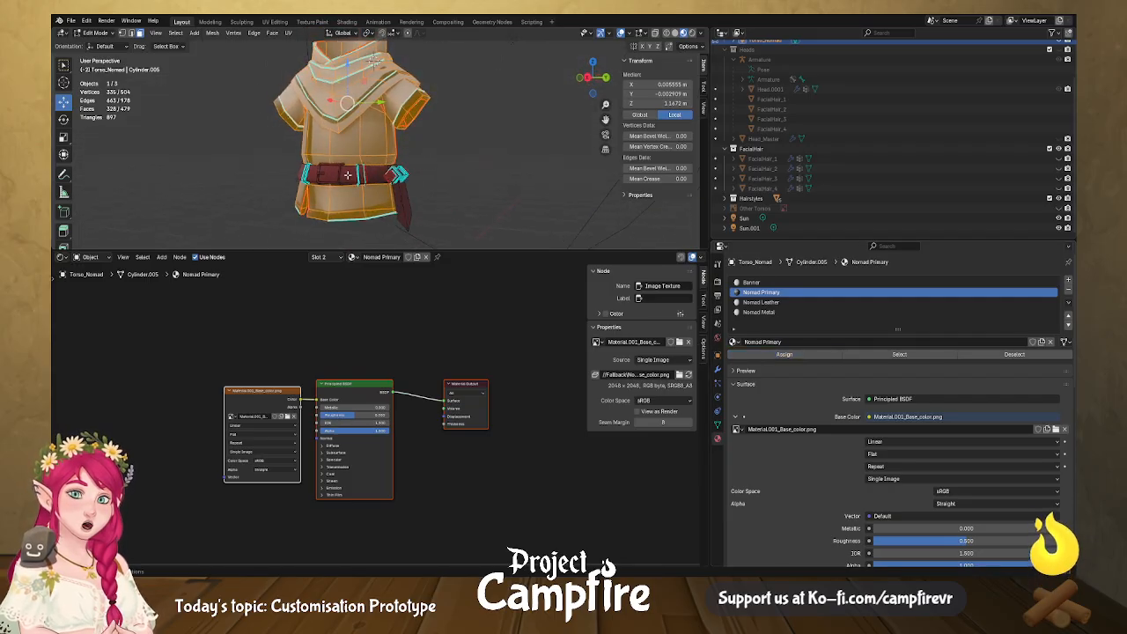
pyautogui.click(348, 175)
pyautogui.press('l')
pyautogui.press('l')
pyautogui.moveTo(374, 178); pyautogui.dragTo(414, 150, button='middle')
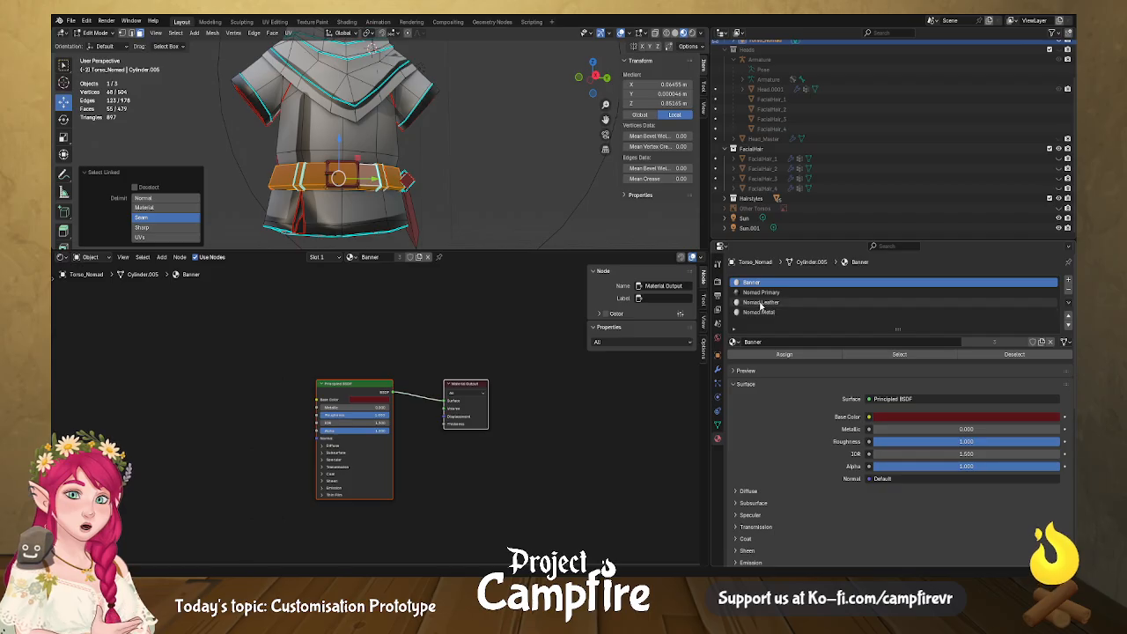
pyautogui.click(759, 302)
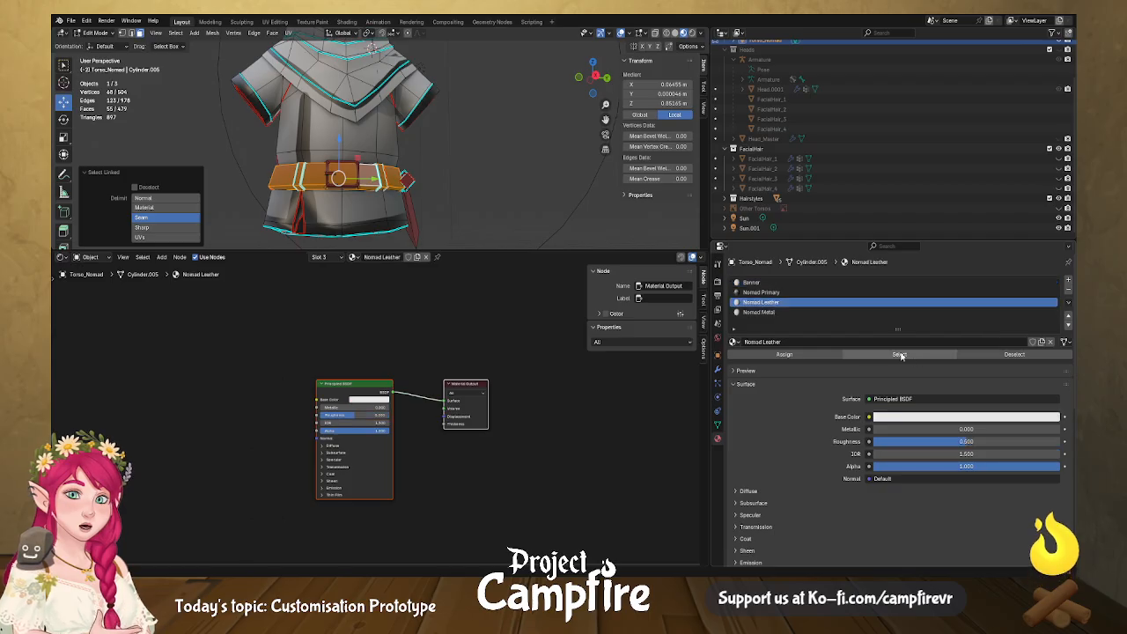
pyautogui.click(828, 355)
pyautogui.click(869, 417)
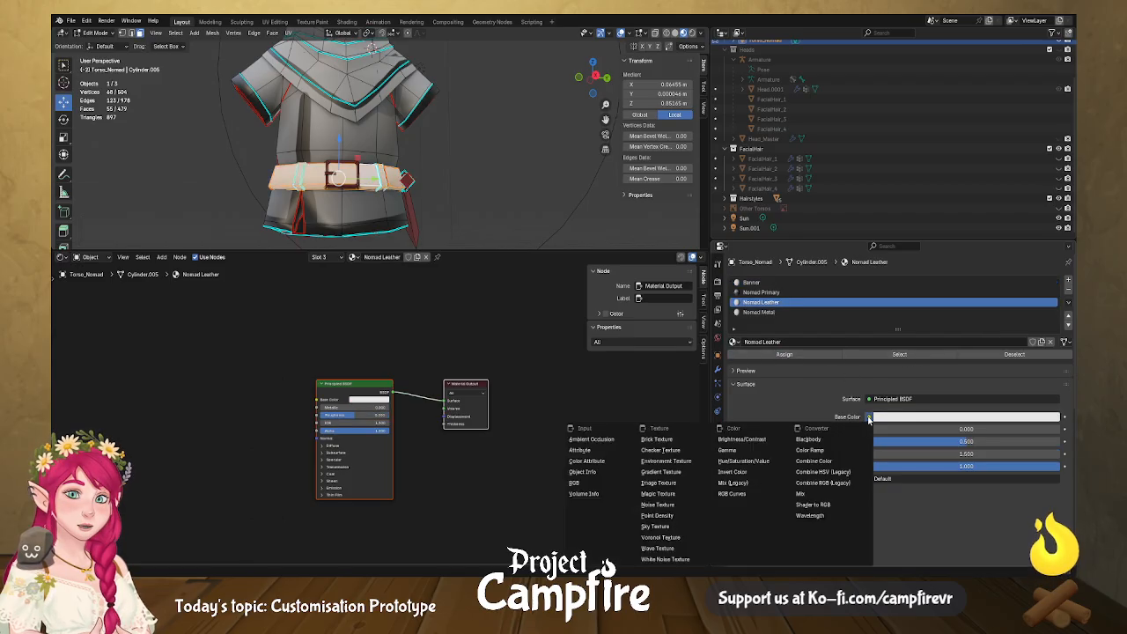
pyautogui.click(661, 483)
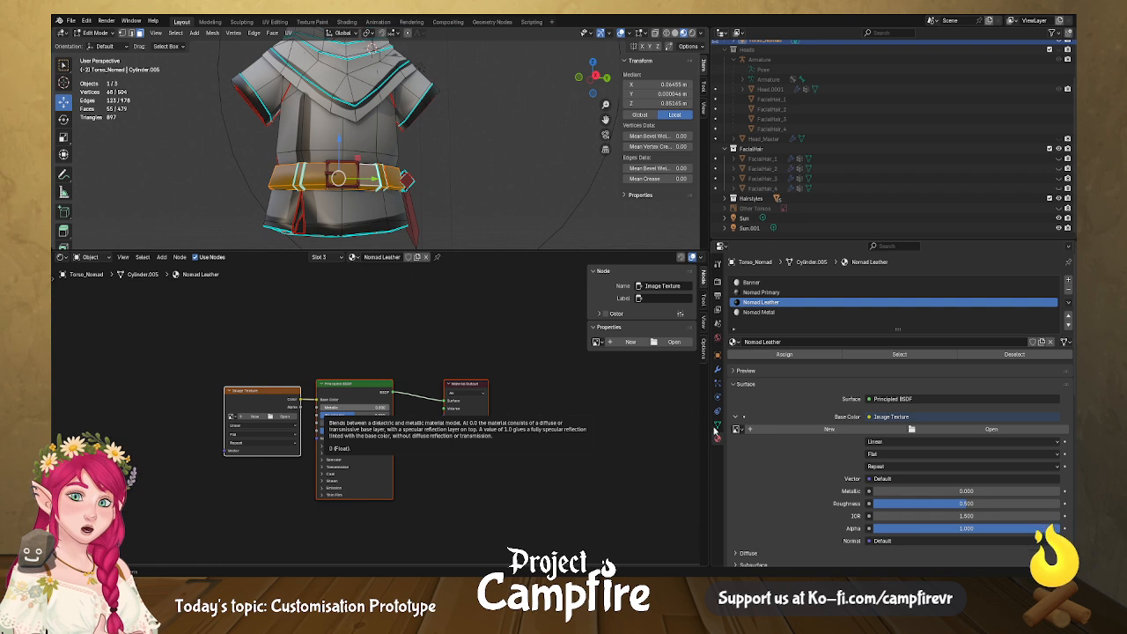
pyautogui.click(480, 155)
pyautogui.click(357, 186)
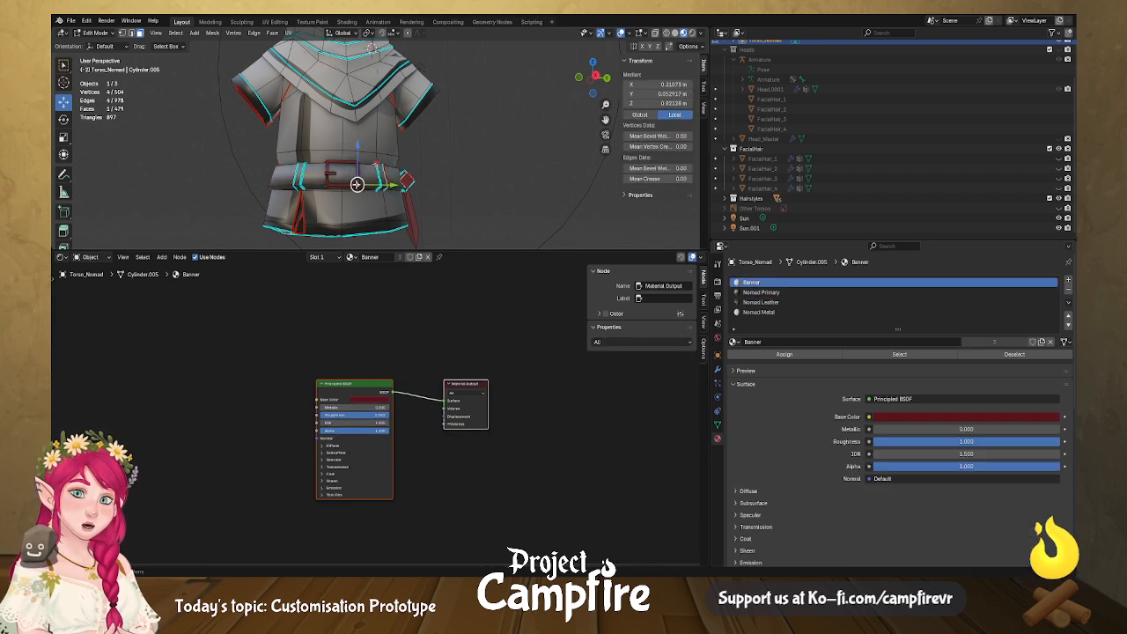
pyautogui.moveTo(507, 208); pyautogui.dragTo(412, 219, button='middle')
pyautogui.scroll(3, 385, 202)
pyautogui.press('l')
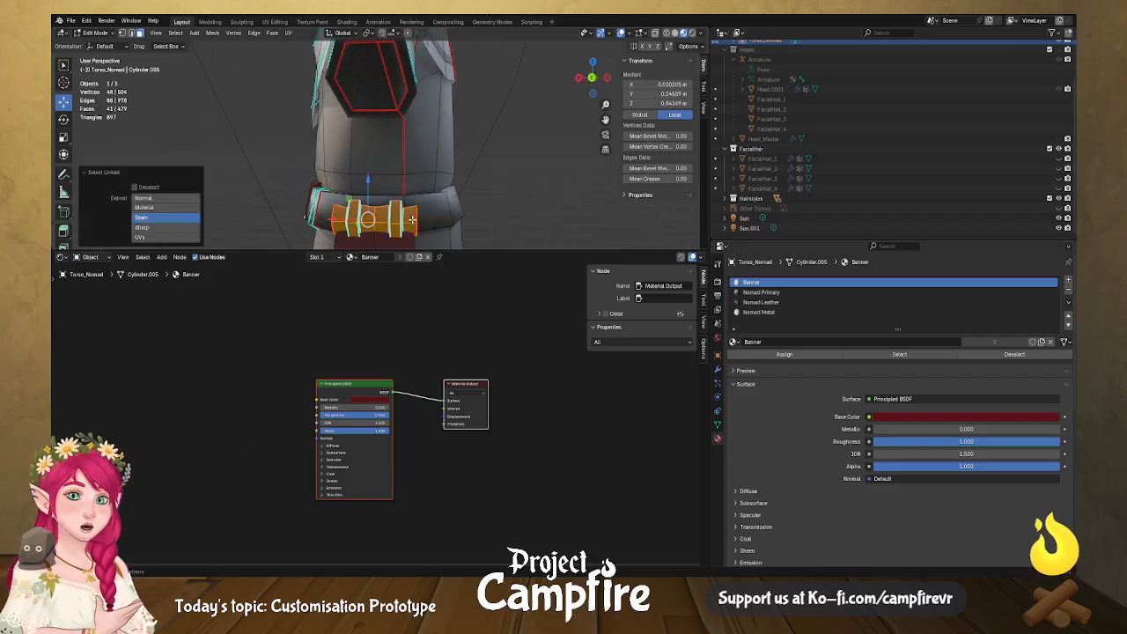
# Select the segments between and beside the chevron bands on the belt's side attachment and assign them Nomad Leather.
pyautogui.keyDown('alt'); pyautogui.click(395, 226); pyautogui.keyUp('alt')
pyautogui.moveTo(400, 227); pyautogui.dragTo(380, 215, button='middle')
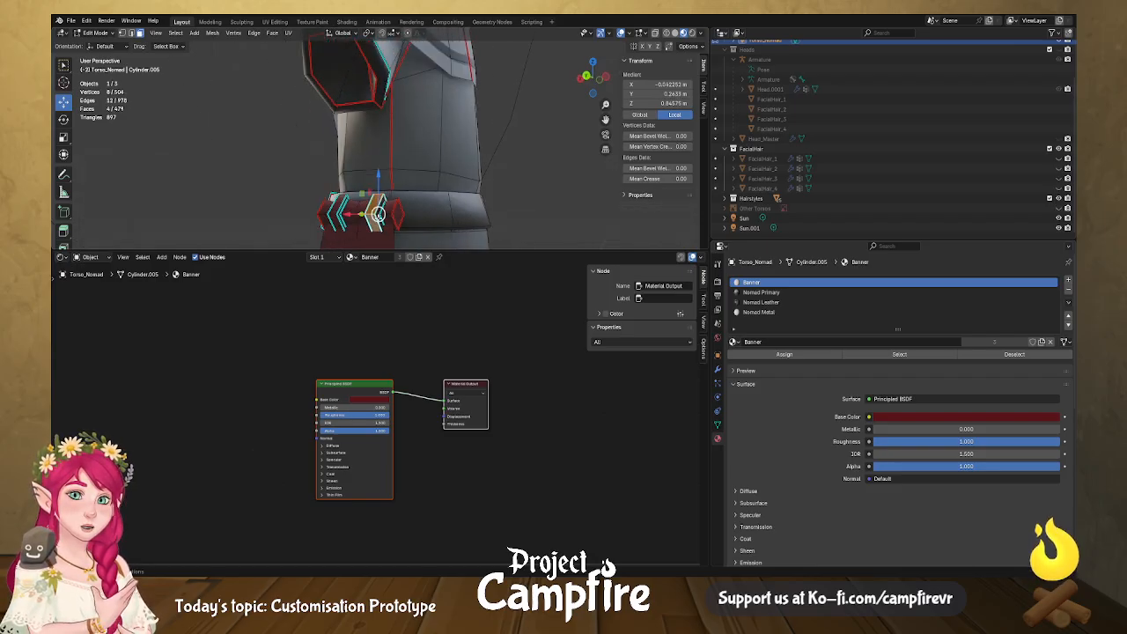
pyautogui.keyDown('alt'); pyautogui.keyDown('shift'); pyautogui.click(390, 216); pyautogui.keyUp('shift'); pyautogui.keyUp('alt')
pyautogui.hotkey('ctrl', 'z')
pyautogui.keyDown('shift'); pyautogui.click(397, 214); pyautogui.keyUp('shift')
pyautogui.keyDown('alt'); pyautogui.keyDown('shift'); pyautogui.click(360, 215); pyautogui.keyUp('shift'); pyautogui.keyUp('alt')
pyautogui.keyDown('alt'); pyautogui.keyDown('shift'); pyautogui.click(350, 214); pyautogui.keyUp('shift'); pyautogui.keyUp('alt')
pyautogui.keyDown('alt'); pyautogui.keyDown('shift'); pyautogui.click(324, 214); pyautogui.keyUp('shift'); pyautogui.keyUp('alt')
pyautogui.keyDown('shift'); pyautogui.moveTo(325, 213); pyautogui.dragTo(478, 213, button='middle'); pyautogui.keyUp('shift')
pyautogui.moveTo(277, 213); pyautogui.dragTo(407, 217, button='middle')
pyautogui.keyDown('shift'); pyautogui.click(423, 211); pyautogui.keyUp('shift')
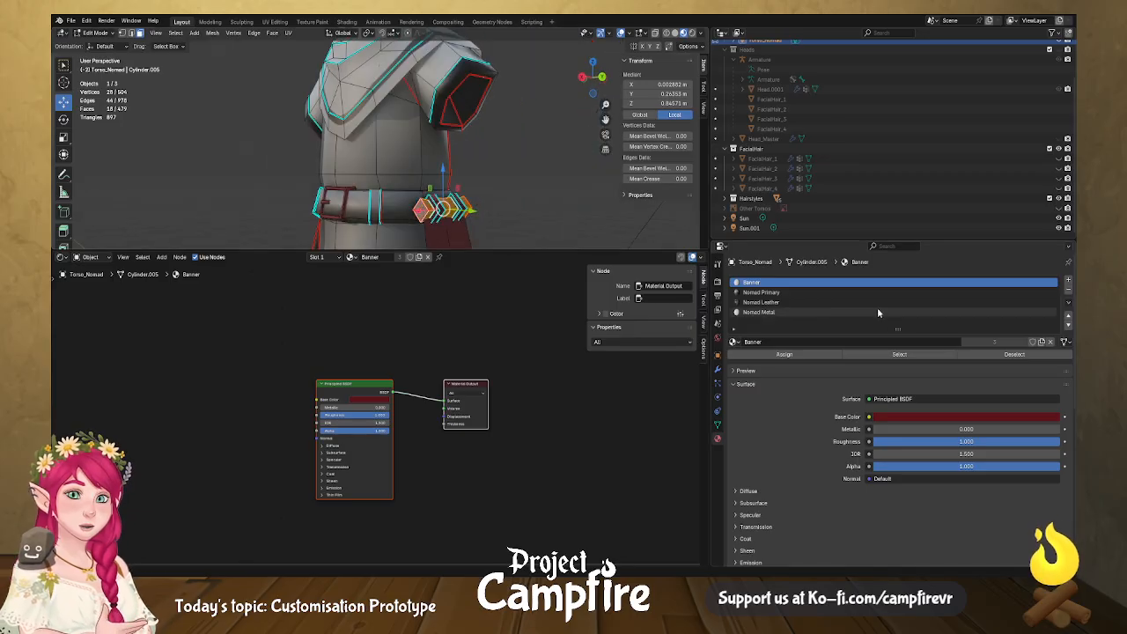
pyautogui.click(798, 303)
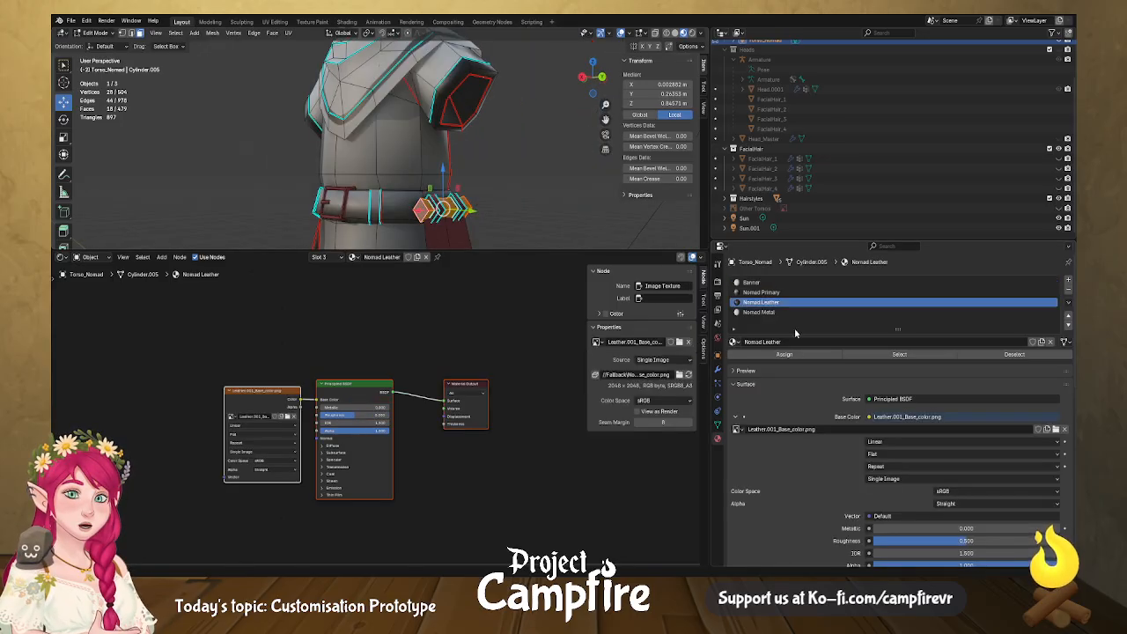
pyautogui.click(807, 355)
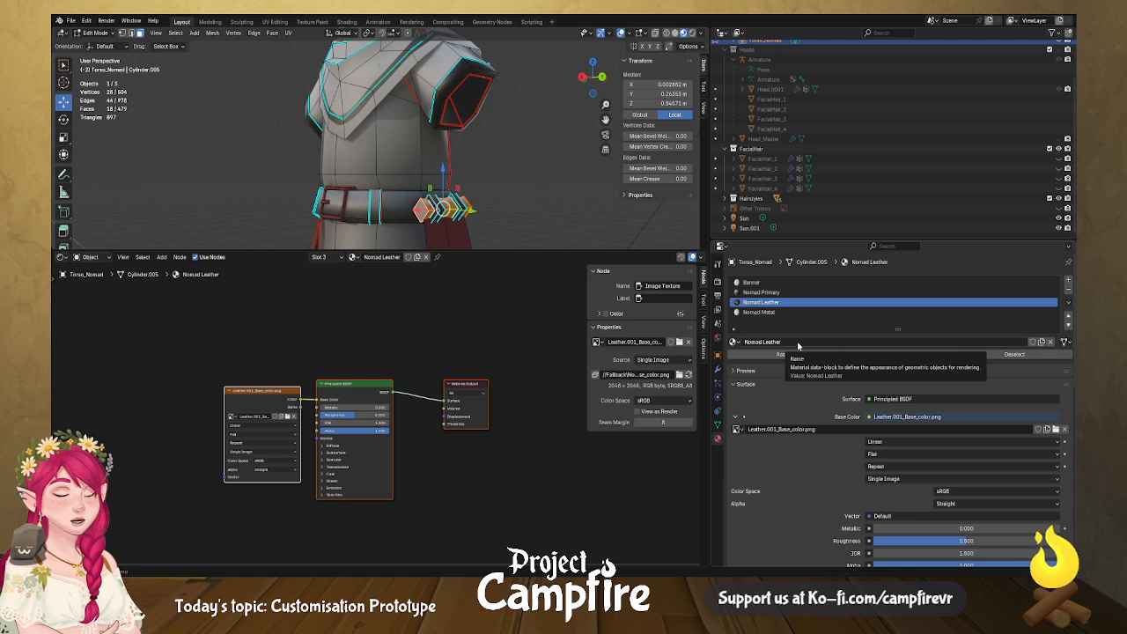
# Select the face loops of the two chevron bands on the belt's side attachment and assign them Nomad Metal.
pyautogui.moveTo(541, 204); pyautogui.dragTo(421, 118, button='middle')
pyautogui.scroll(3, 548, 226)
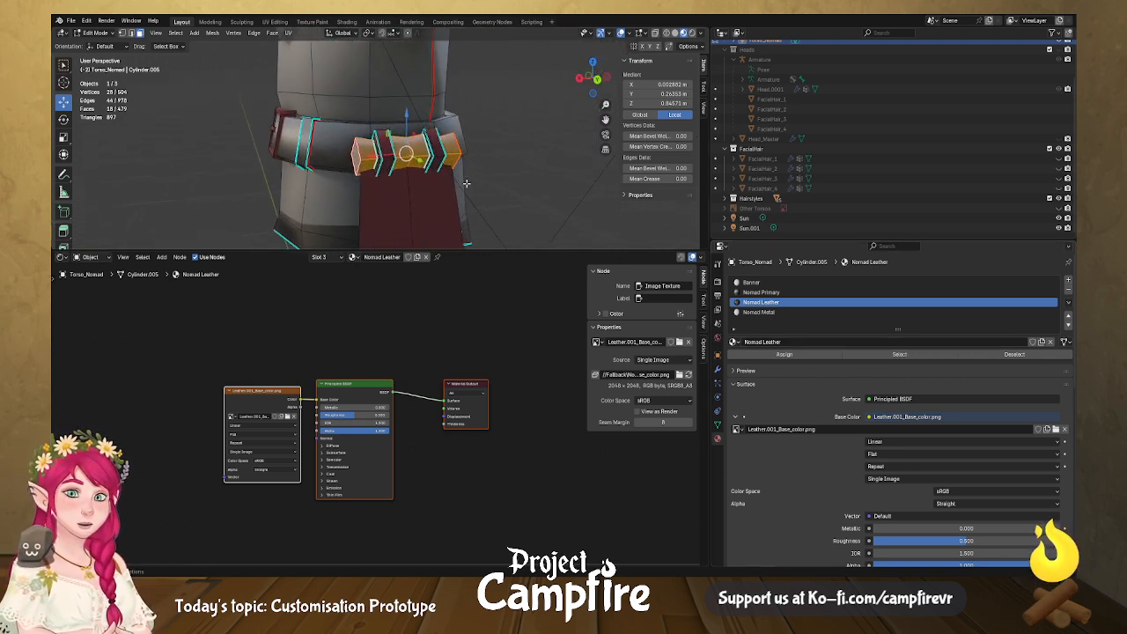
pyautogui.moveTo(455, 191); pyautogui.dragTo(404, 175, button='middle')
pyautogui.click(358, 153)
pyautogui.keyDown('alt'); pyautogui.click(358, 153); pyautogui.keyUp('alt')
pyautogui.keyDown('alt'); pyautogui.keyDown('shift'); pyautogui.click(361, 155); pyautogui.keyUp('shift'); pyautogui.keyUp('alt')
pyautogui.keyDown('alt'); pyautogui.keyDown('shift'); pyautogui.click(472, 180); pyautogui.keyUp('shift'); pyautogui.keyUp('alt')
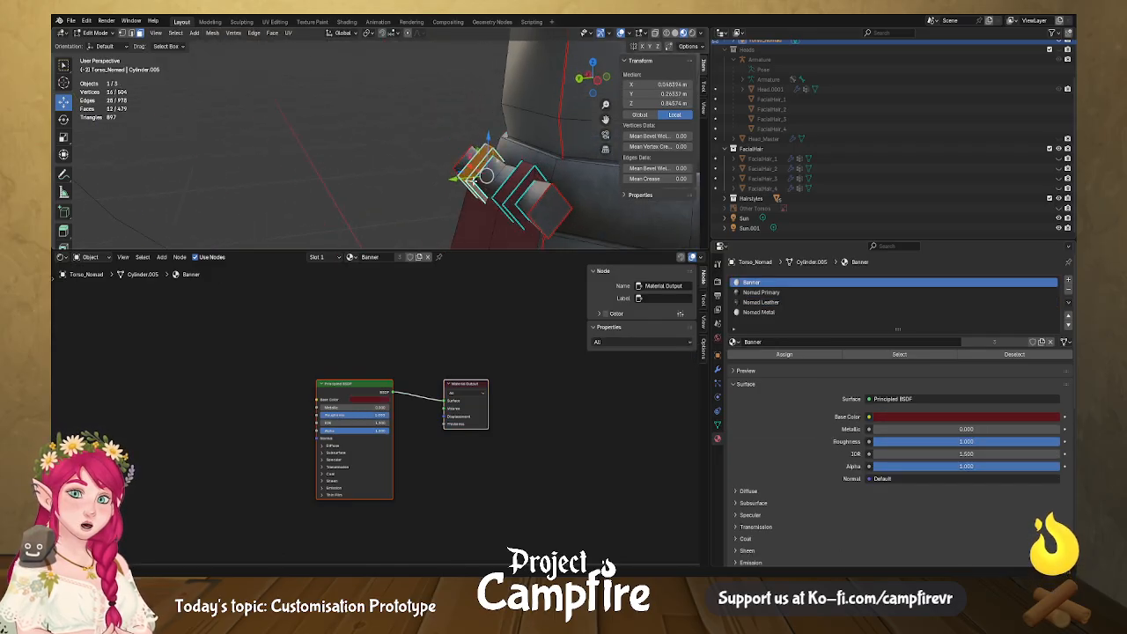
pyautogui.keyDown('alt'); pyautogui.keyDown('shift'); pyautogui.click(515, 206); pyautogui.keyUp('shift'); pyautogui.keyUp('alt')
pyautogui.keyDown('alt'); pyautogui.keyDown('shift'); pyautogui.click(499, 199); pyautogui.keyUp('shift'); pyautogui.keyUp('alt')
pyautogui.moveTo(499, 199); pyautogui.dragTo(397, 170, button='middle')
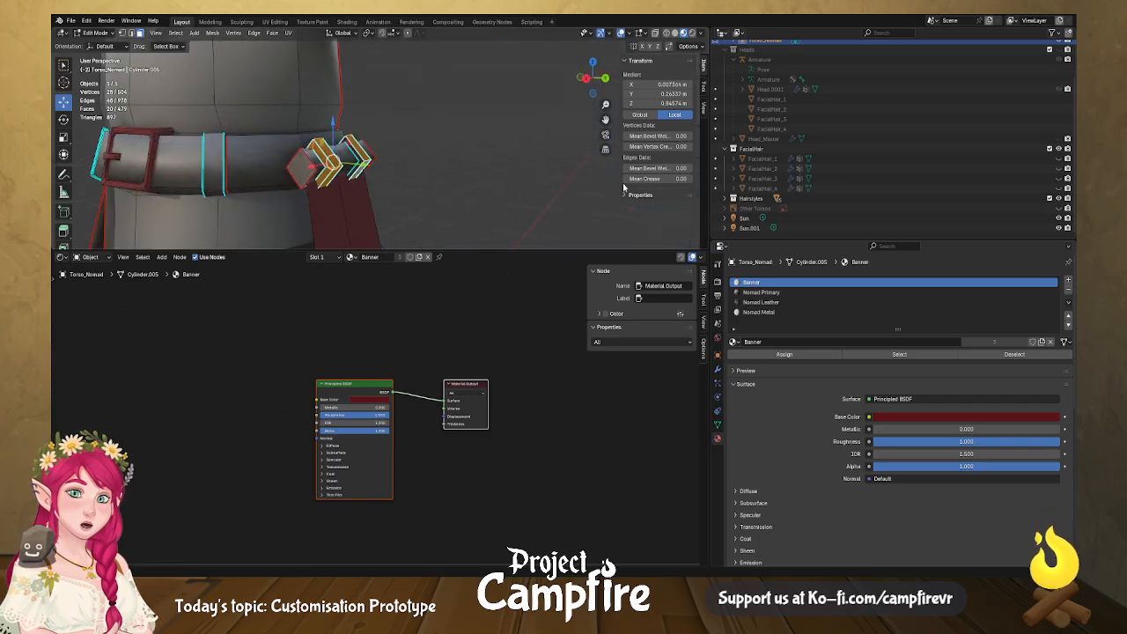
pyautogui.keyDown('alt'); pyautogui.keyDown('shift'); pyautogui.click(358, 167); pyautogui.keyUp('shift'); pyautogui.keyUp('alt')
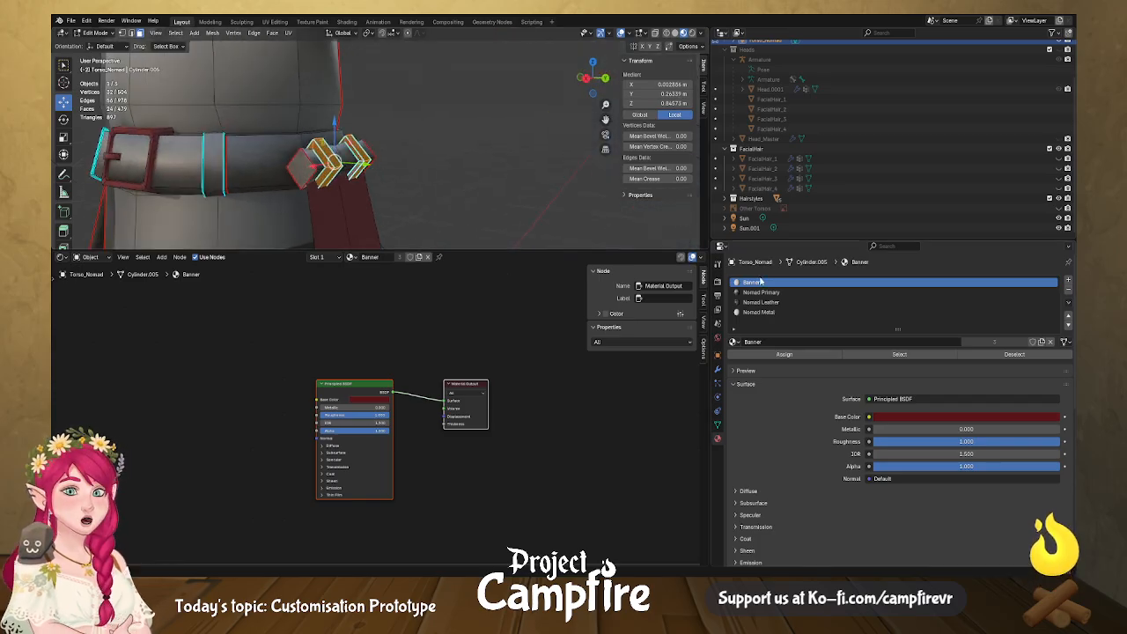
pyautogui.click(775, 311)
pyautogui.click(803, 356)
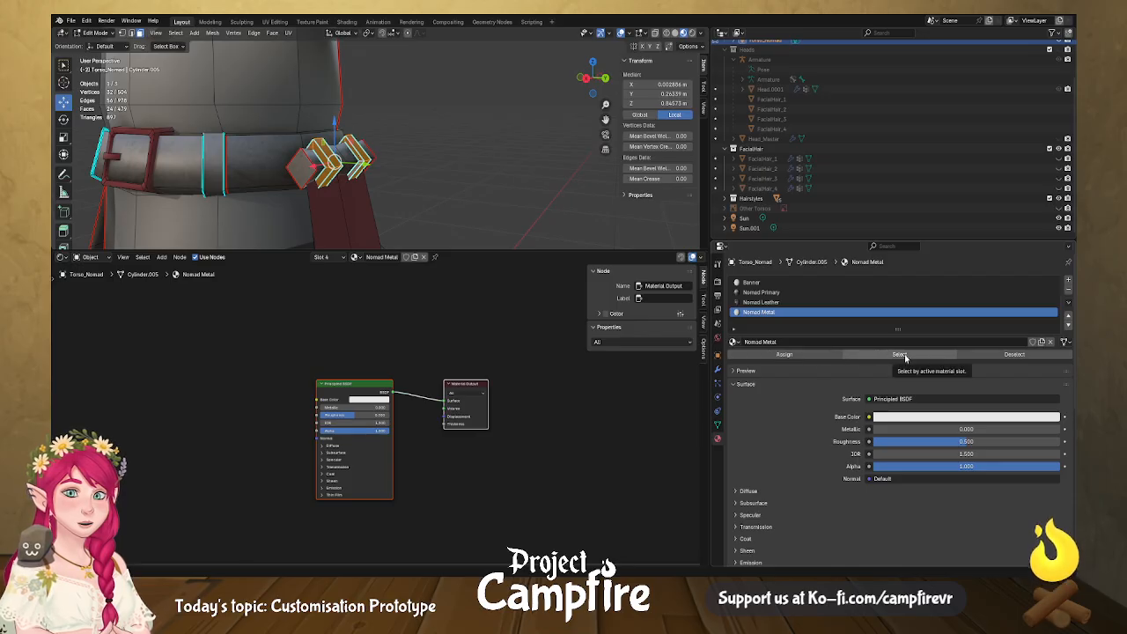
pyautogui.click(813, 354)
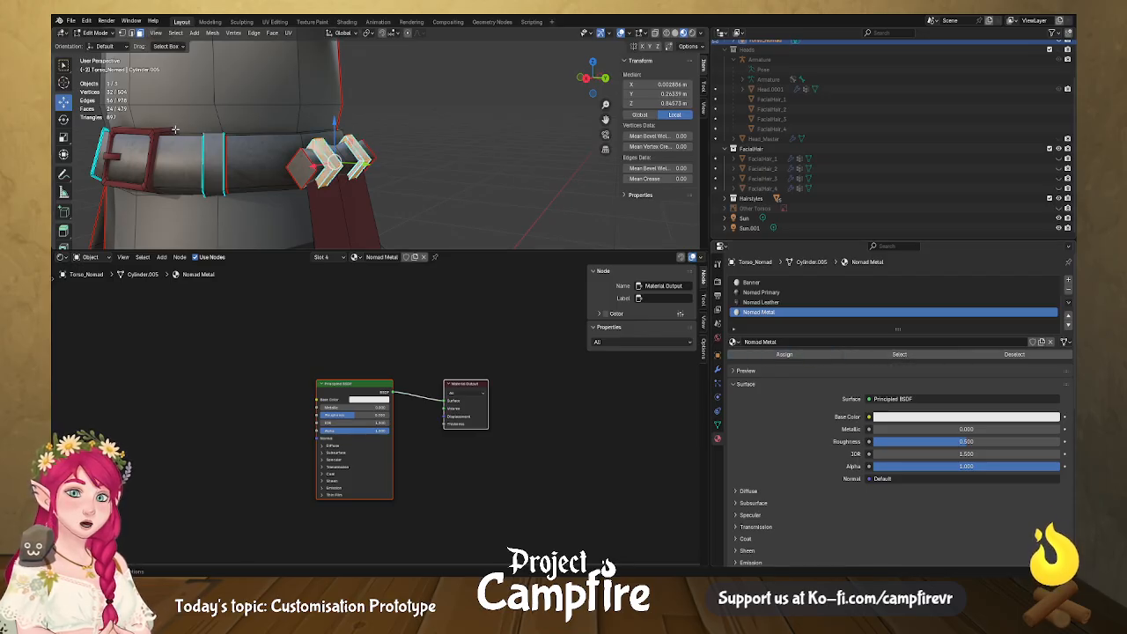
# Assign Nomad Metal to the belt buckle and give its Base Color the image texture Metal.001_Base_color.png.
pyautogui.click(159, 133)
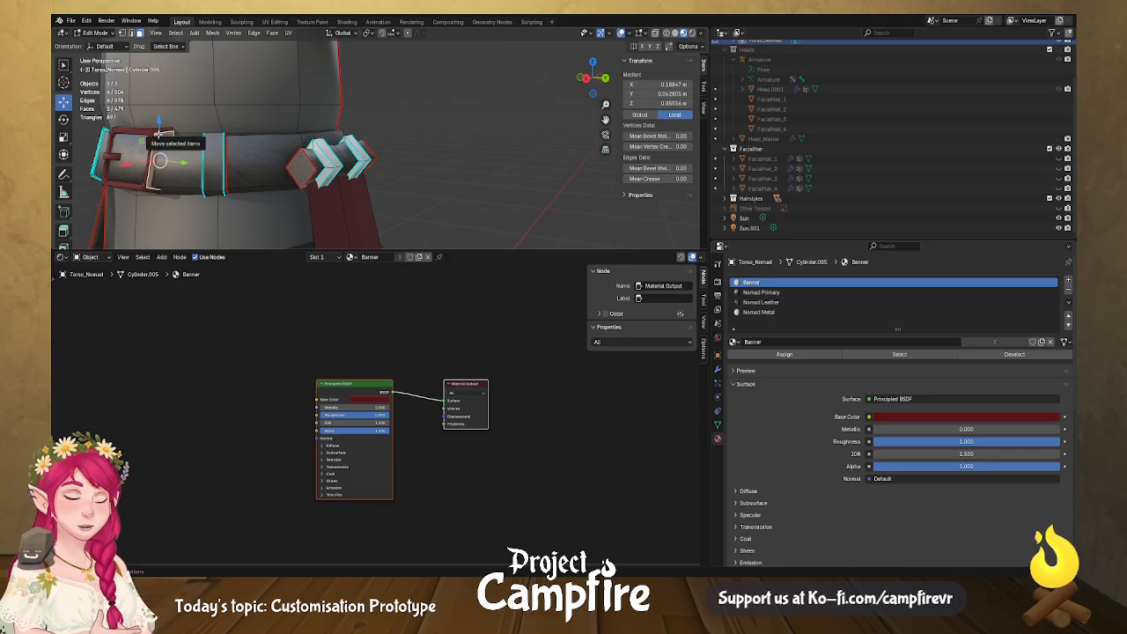
pyautogui.press('l')
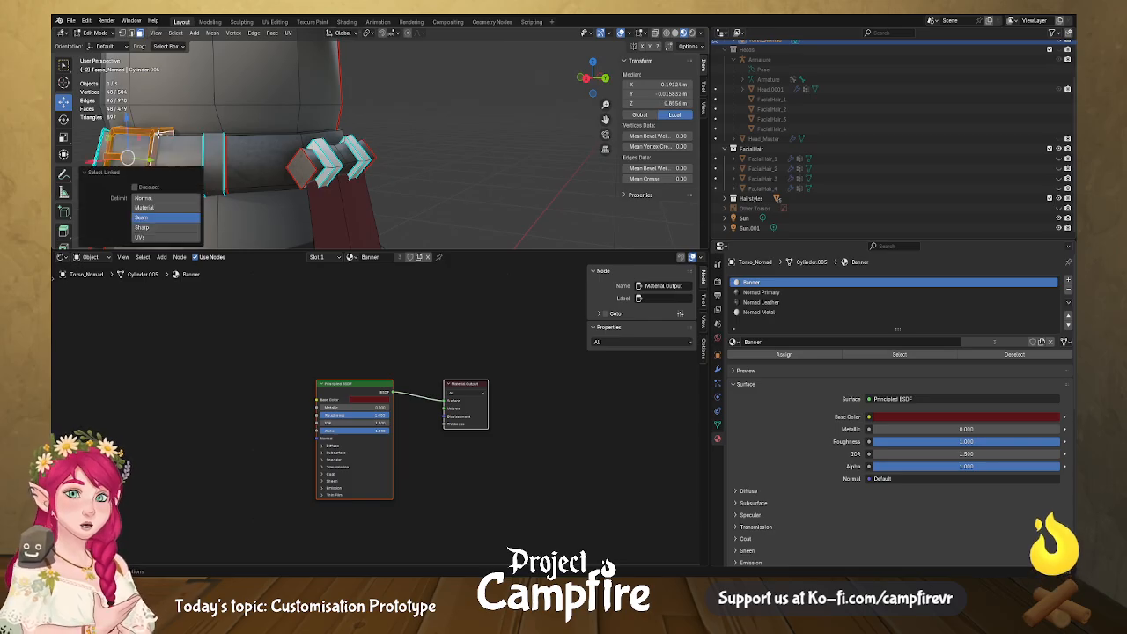
pyautogui.click(789, 354)
pyautogui.click(764, 312)
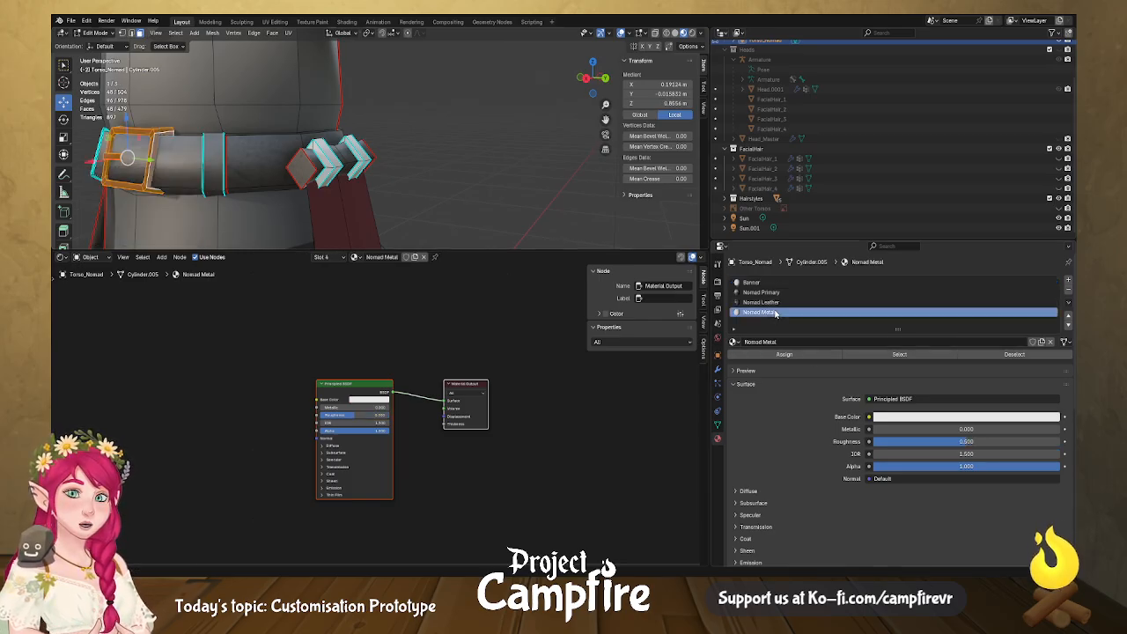
pyautogui.click(787, 354)
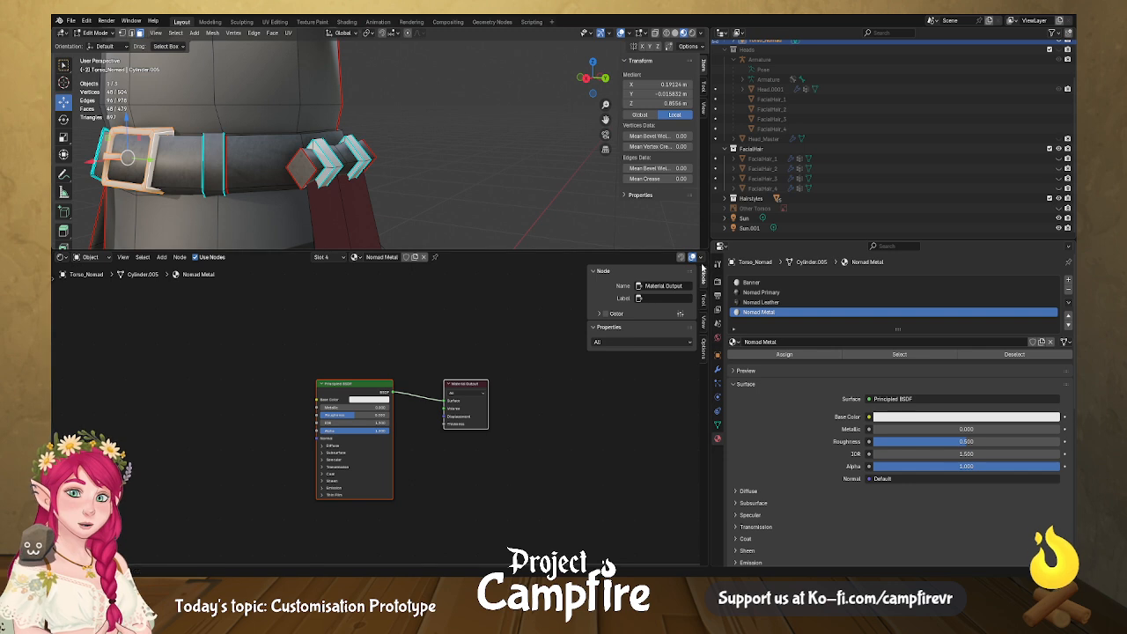
pyautogui.click(872, 416)
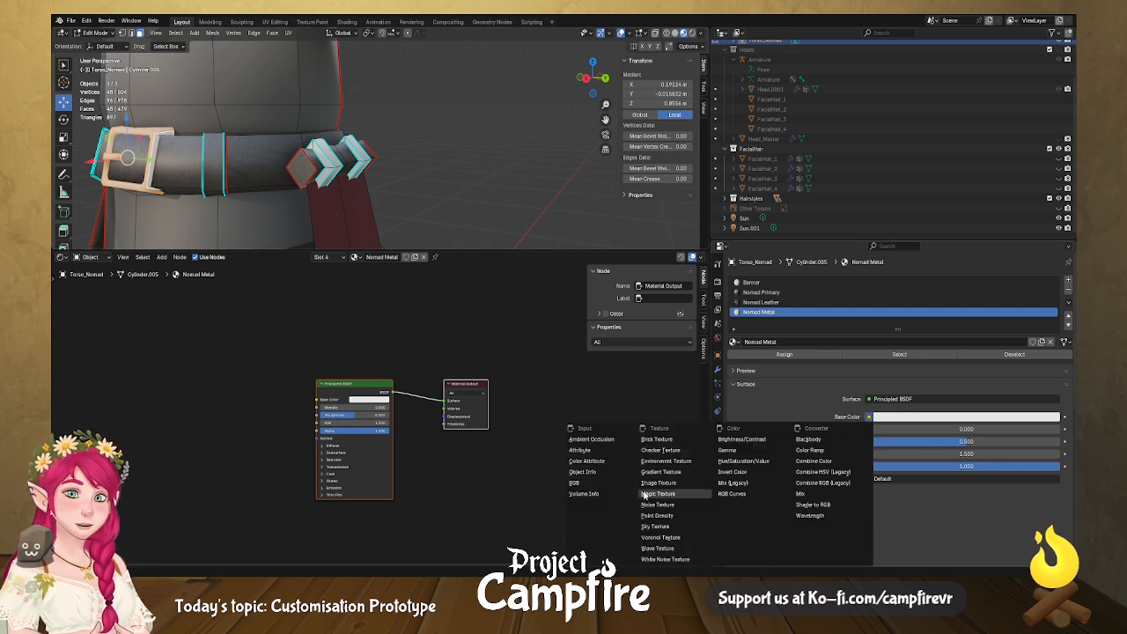
pyautogui.click(671, 484)
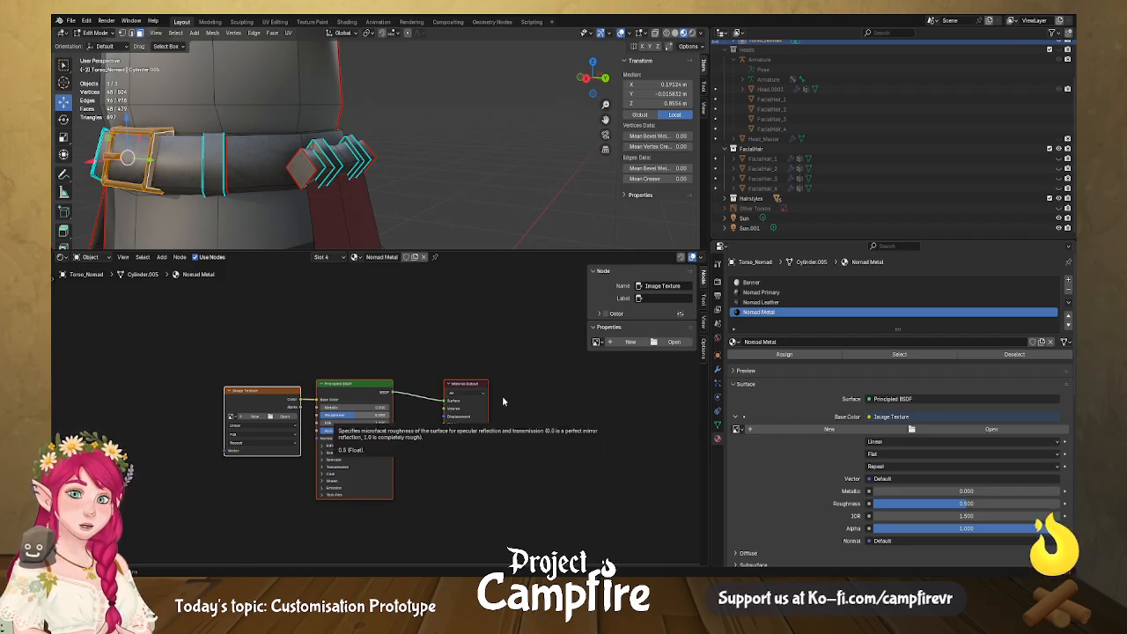
# Enlarge the 3D viewport, clear the selection and examine the textures on the whole tunic.
pyautogui.moveTo(430, 156); pyautogui.dragTo(473, 155, button='middle')
pyautogui.scroll(-2, 397, 158)
pyautogui.moveTo(356, 129); pyautogui.dragTo(396, 124, button='middle')
pyautogui.scroll(-4, 430, 126)
pyautogui.moveTo(455, 252); pyautogui.dragTo(458, 435)
pyautogui.moveTo(488, 320)
pyautogui.mouseDown(button='middle')
pyautogui.moveTo(461, 332)
pyautogui.moveTo(488, 311)
pyautogui.mouseUp(button='middle')
pyautogui.click(488, 312)
pyautogui.moveTo(407, 306)
pyautogui.mouseDown(button='middle')
pyautogui.moveTo(630, 279)
pyautogui.moveTo(397, 292)
pyautogui.mouseUp(button='middle')
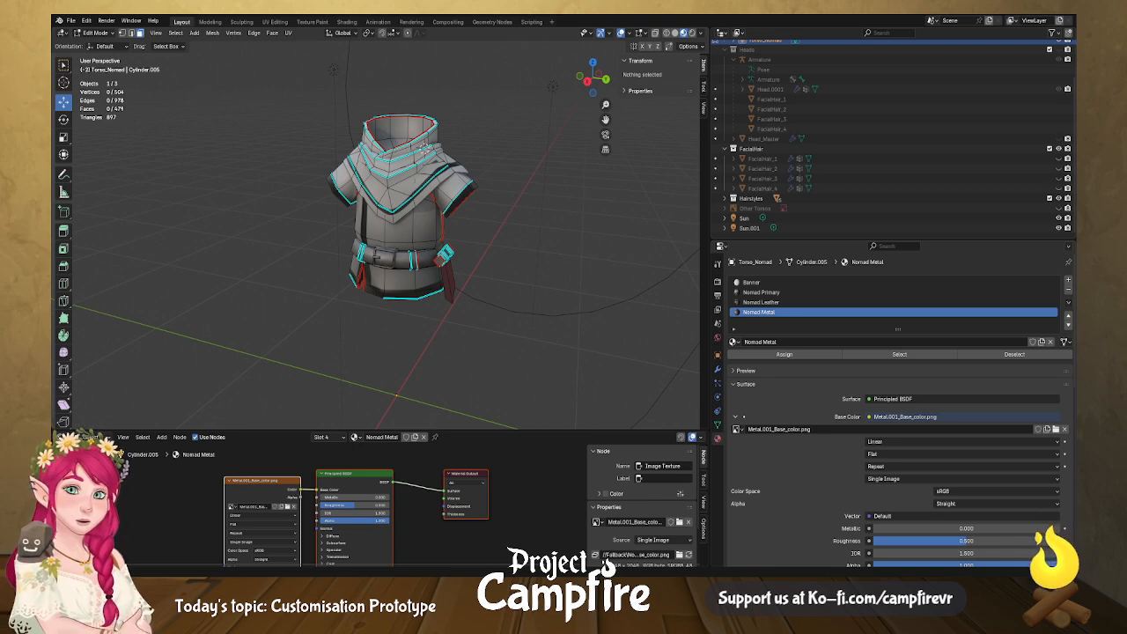
# Switch to Affinity and set up pixel painting on Material.001_Base_color.png with a 10 px brush from the ink brushes.
pyautogui.hotkey('alt', 'Tab')
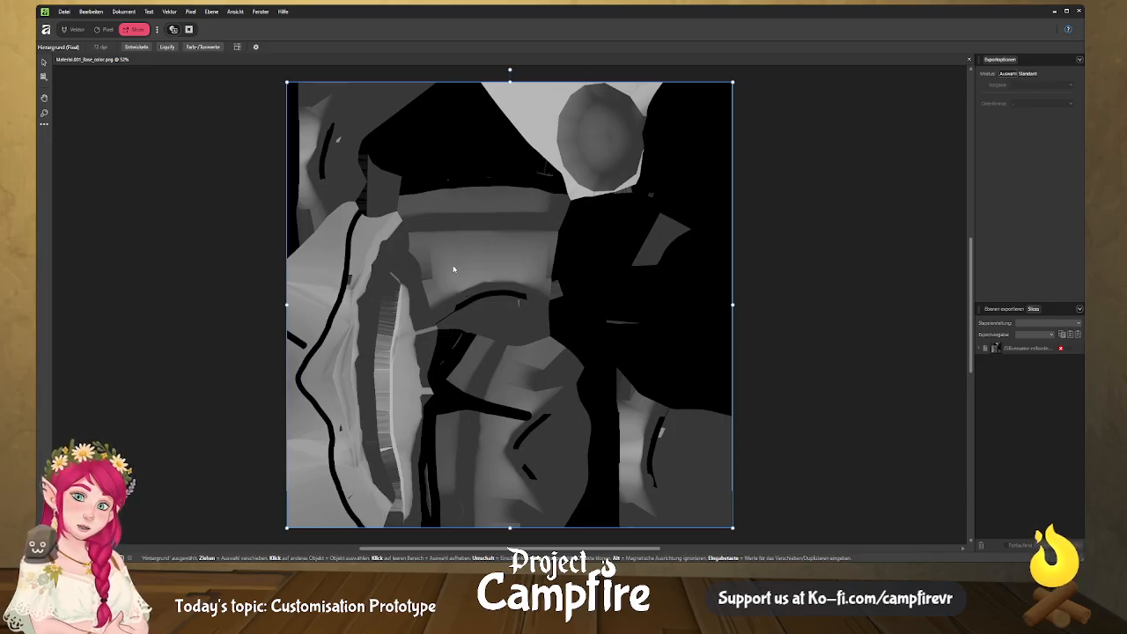
pyautogui.scroll(-1, 453, 269)
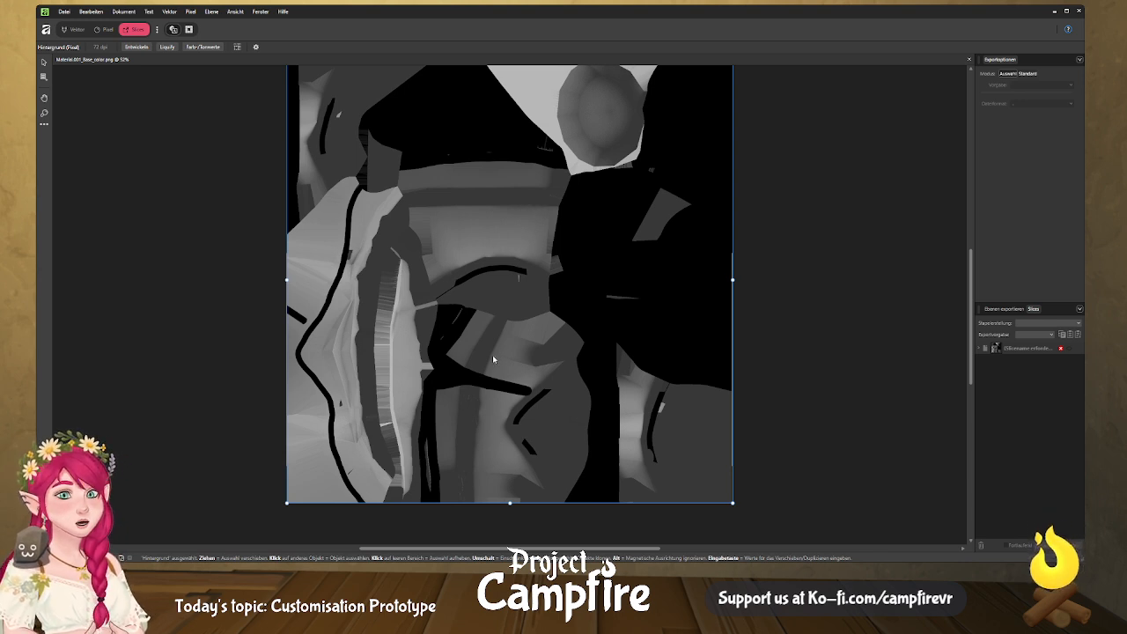
pyautogui.moveTo(529, 388); pyautogui.dragTo(427, 337, button='middle')
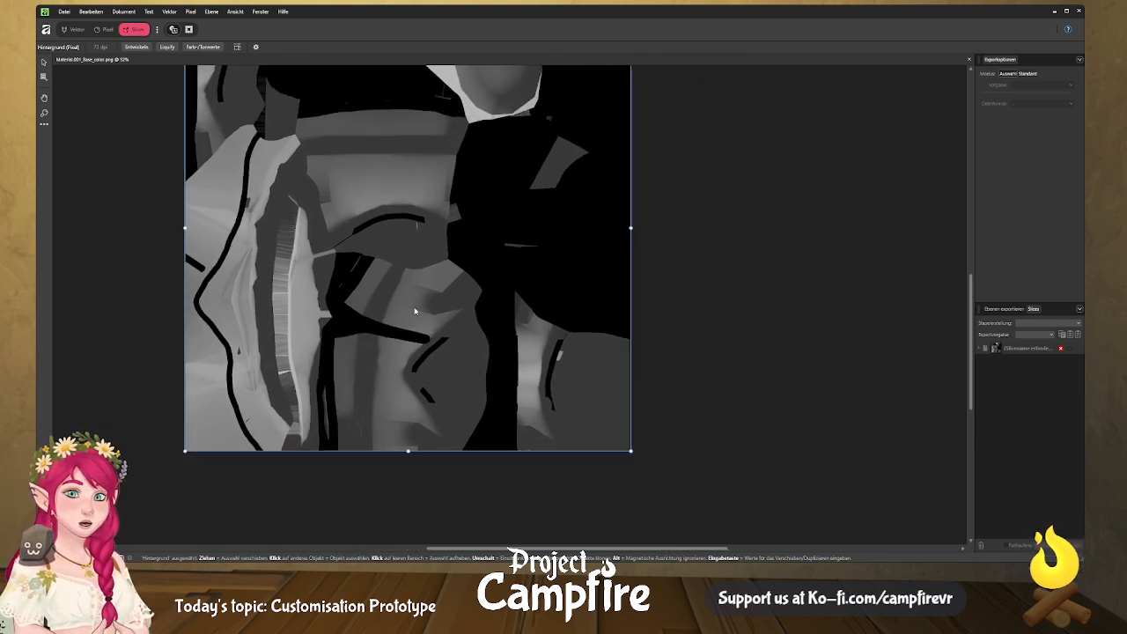
pyautogui.click(78, 30)
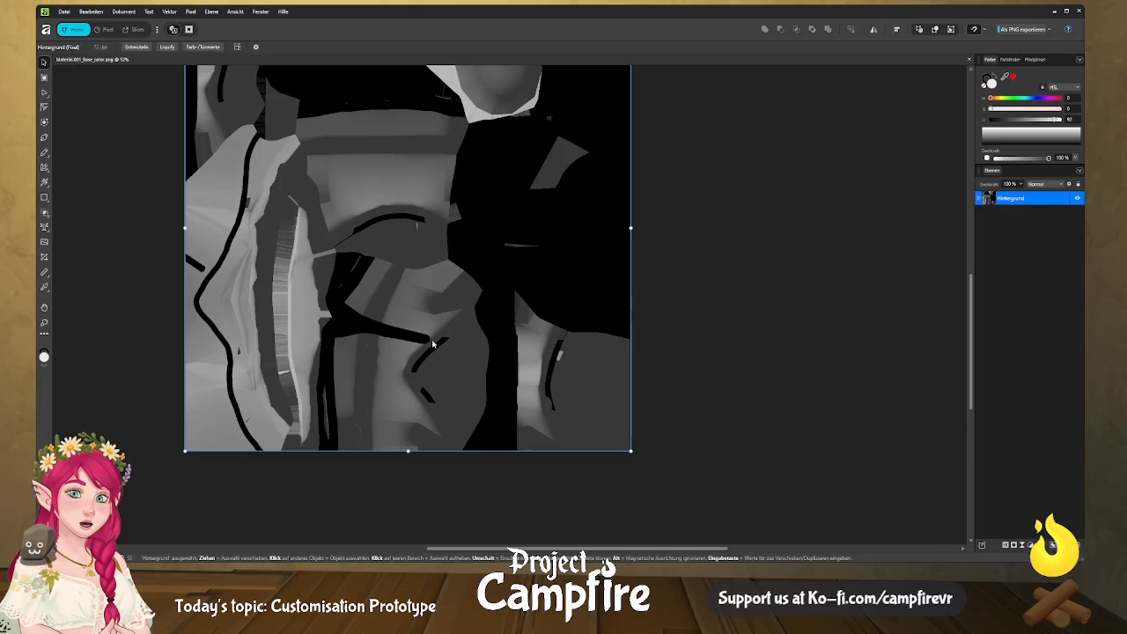
pyautogui.keyDown('ctrl'); pyautogui.scroll(3, 437, 347); pyautogui.keyUp('ctrl')
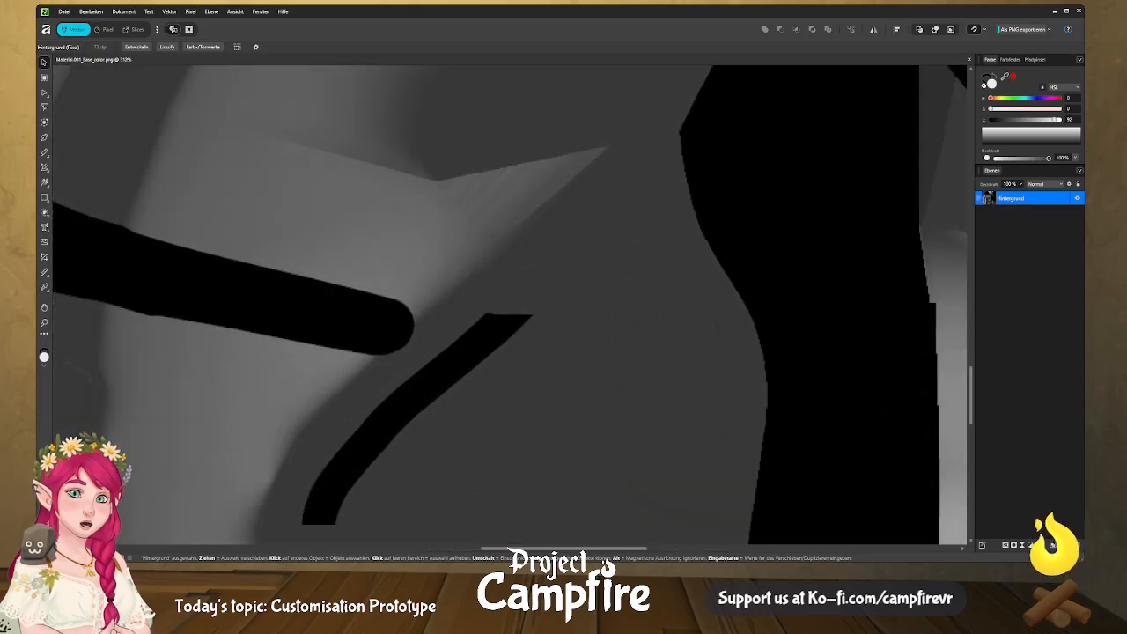
pyautogui.click(116, 30)
pyautogui.click(44, 138)
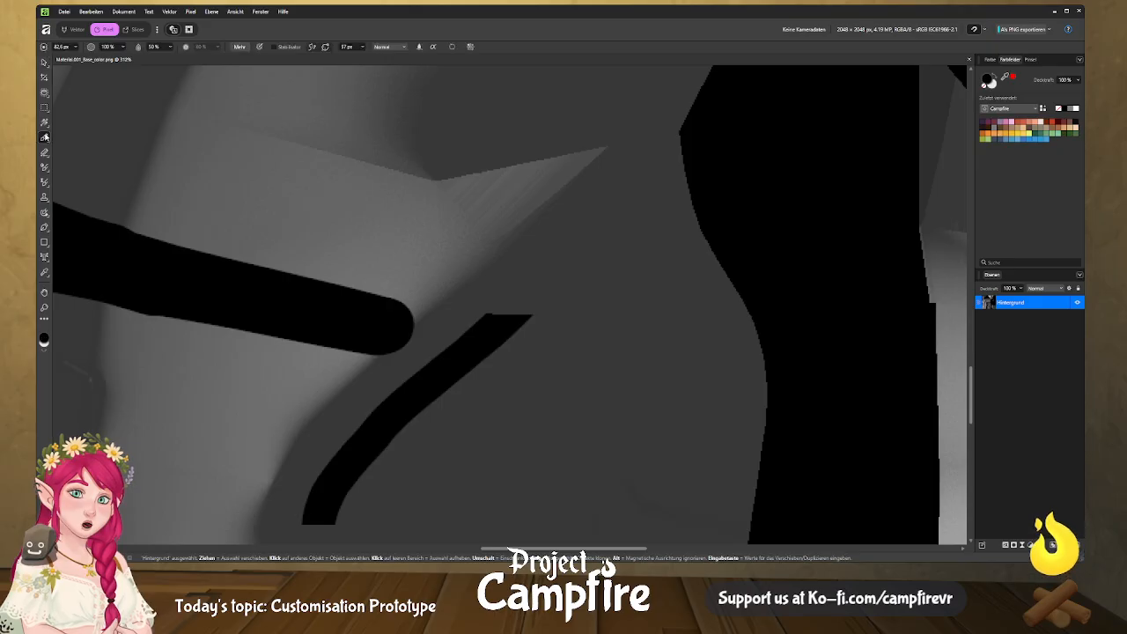
pyautogui.click(1032, 60)
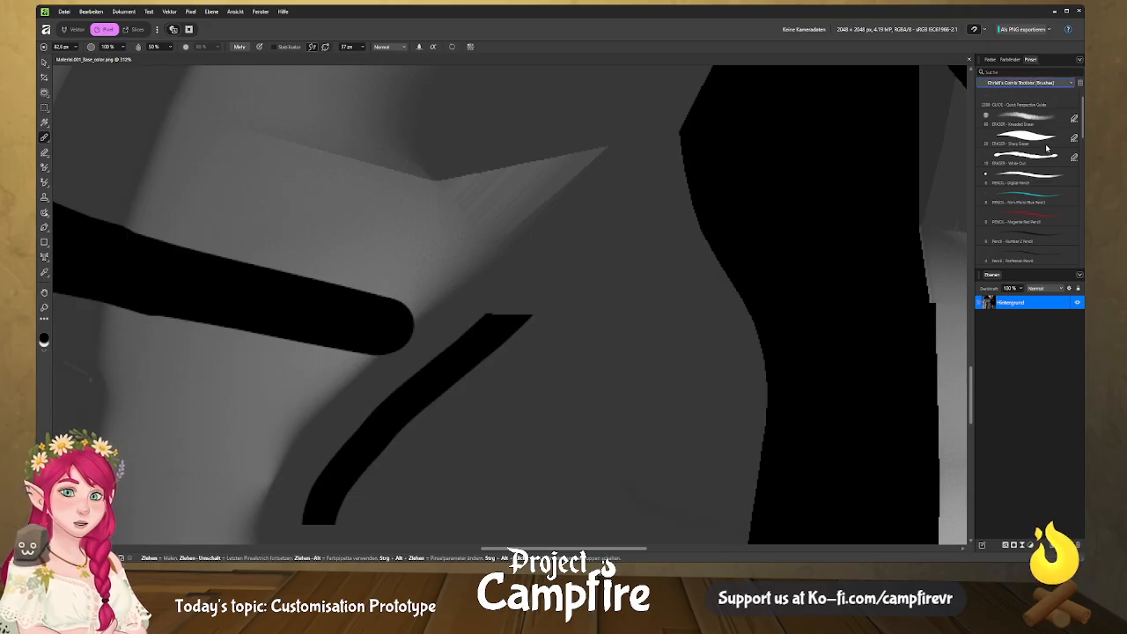
pyautogui.scroll(-3, 1052, 161)
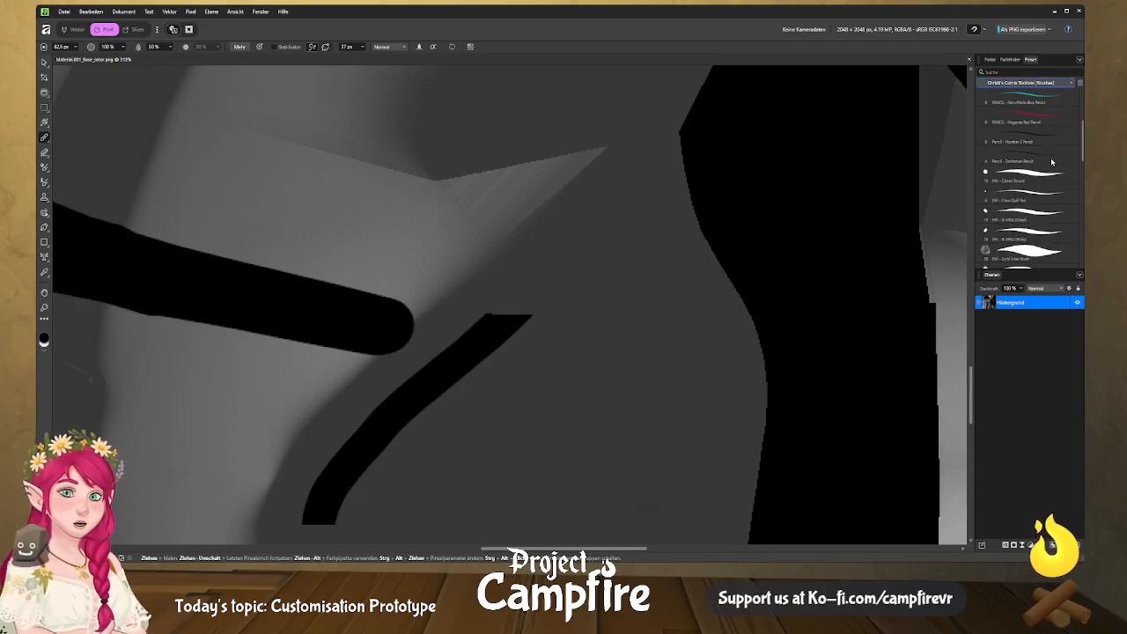
pyautogui.click(1030, 211)
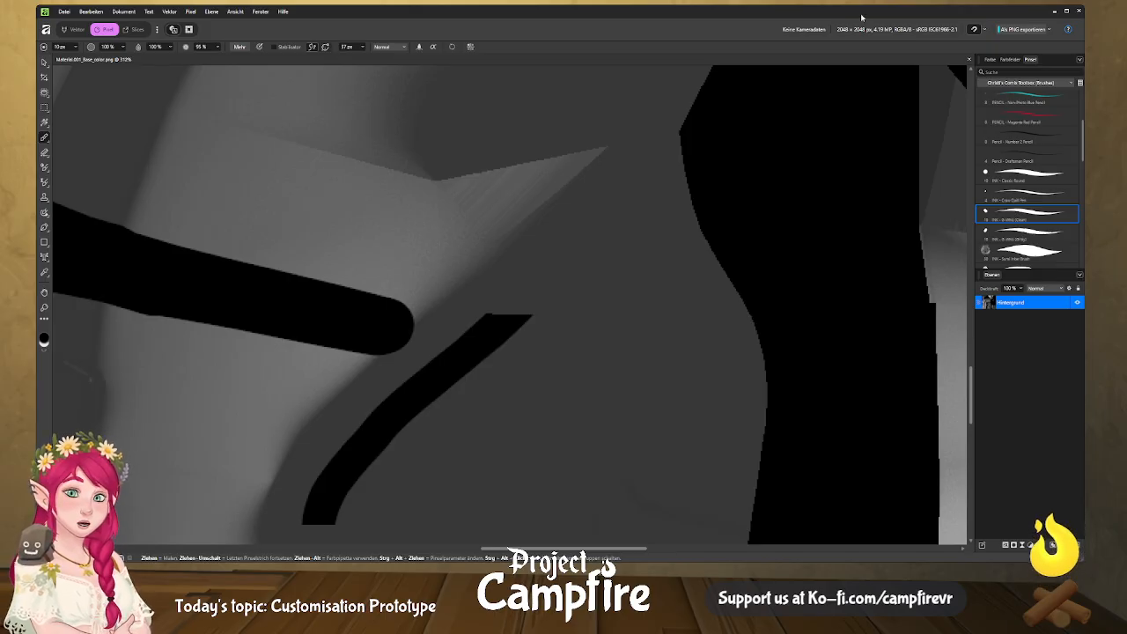
pyautogui.moveTo(1085, 141)
pyautogui.mouseDown()
pyautogui.moveTo(1029, 141)
pyautogui.moveTo(1064, 139)
pyautogui.mouseUp()
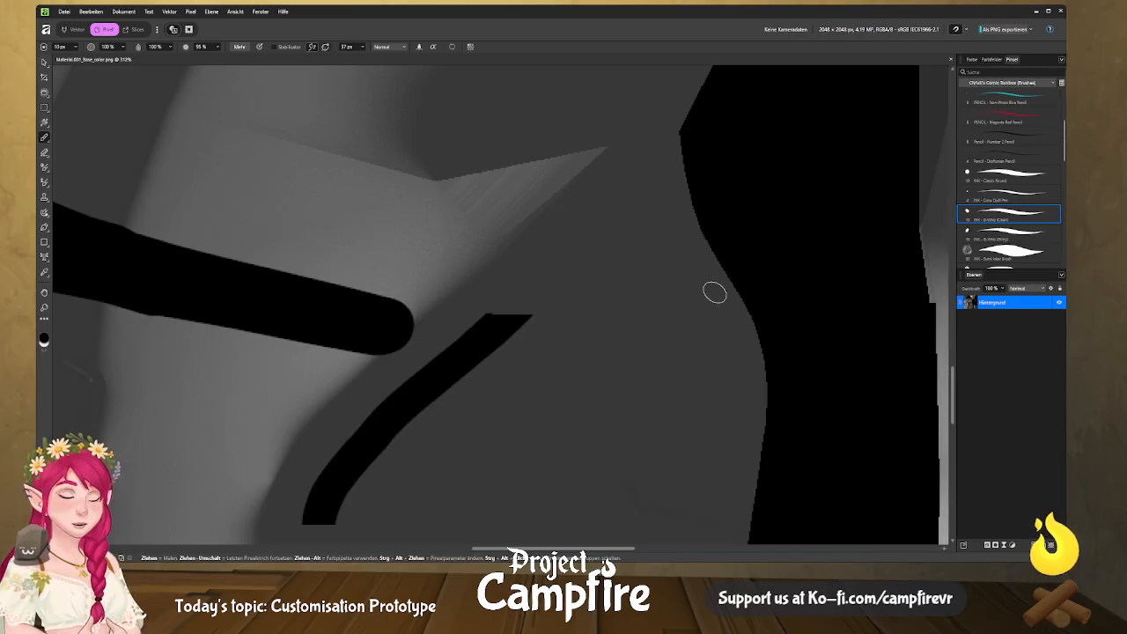
# Reshape the rounded end of the long black band, trimming it with sampled dark grey and repainting its tip in sampled black.
pyautogui.scroll(-1, 476, 336)
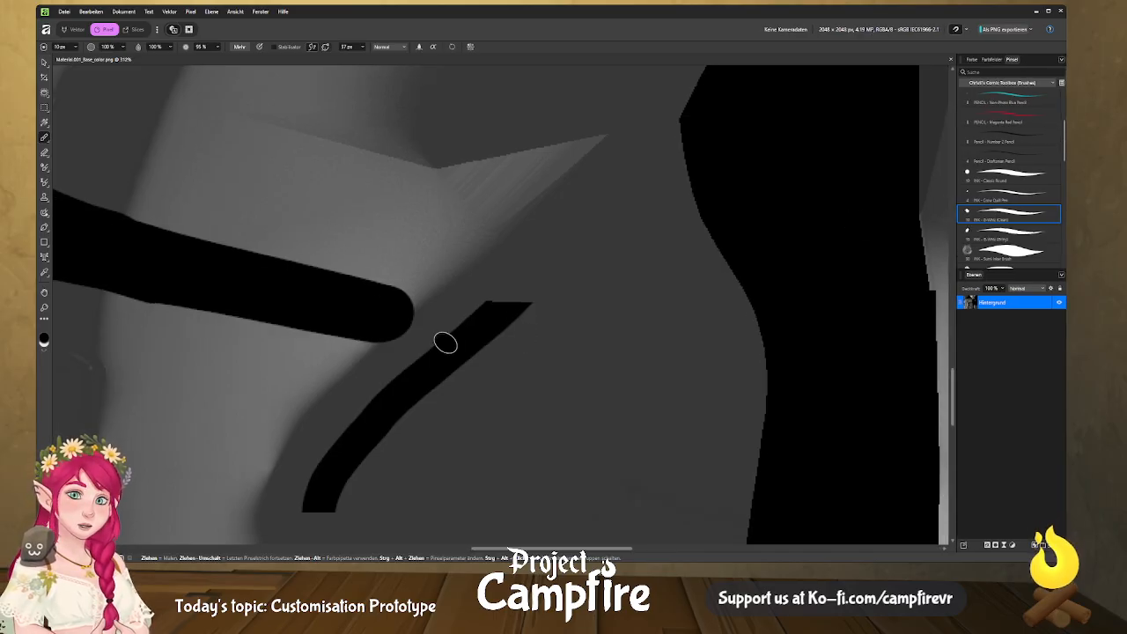
pyautogui.click(973, 59)
pyautogui.moveTo(987, 78); pyautogui.dragTo(582, 282)
pyautogui.moveTo(434, 315); pyautogui.dragTo(387, 354)
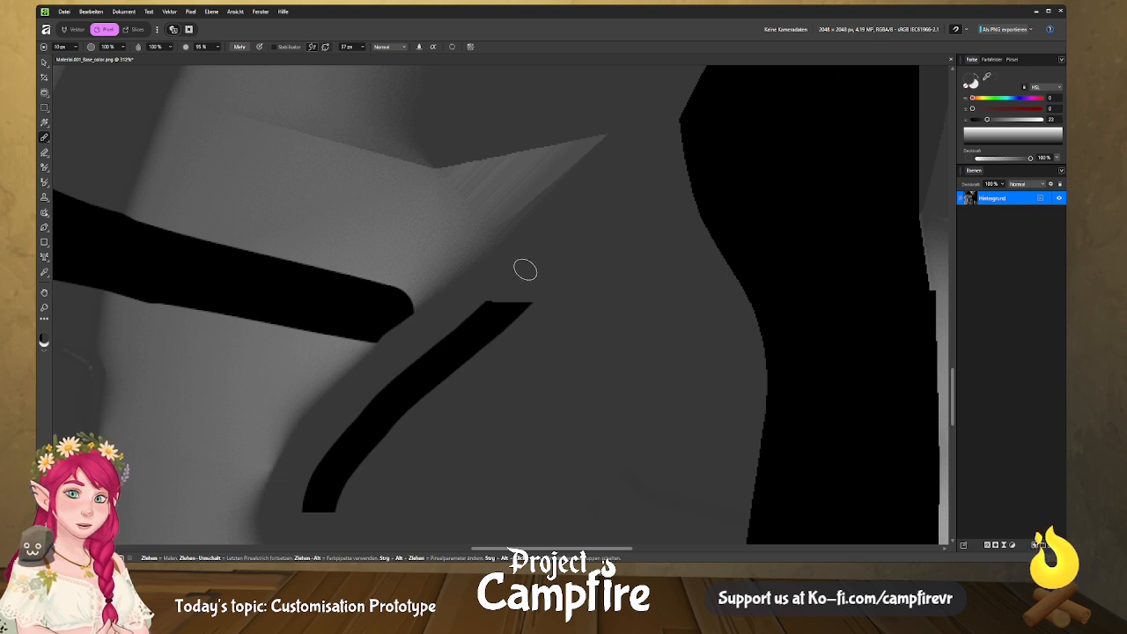
pyautogui.click(382, 305)
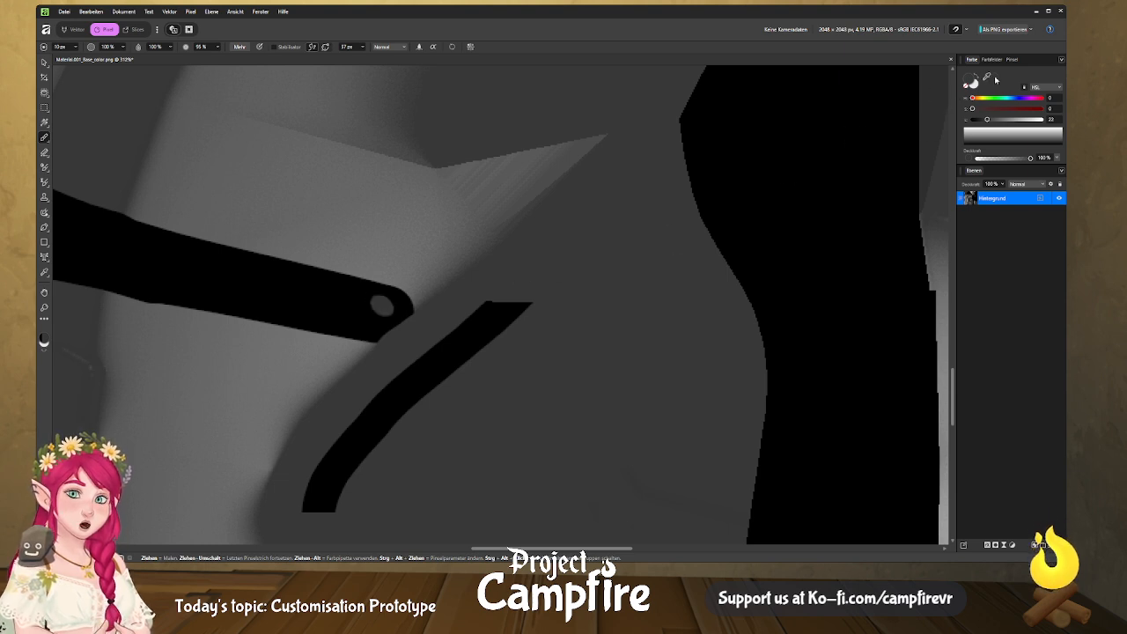
pyautogui.moveTo(987, 77)
pyautogui.mouseDown()
pyautogui.moveTo(372, 302)
pyautogui.moveTo(410, 302)
pyautogui.moveTo(397, 296)
pyautogui.moveTo(405, 304)
pyautogui.moveTo(378, 322)
pyautogui.mouseUp()
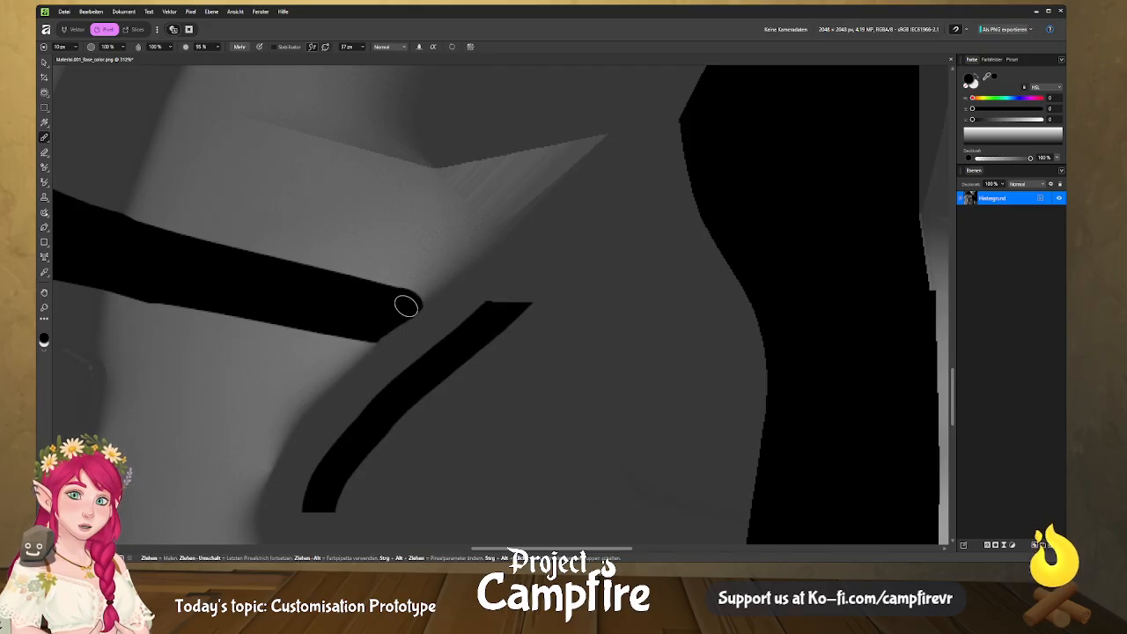
# Paint over the grey gaps inside the black areas beside the lower centre panel with black.
pyautogui.scroll(-5, 410, 317)
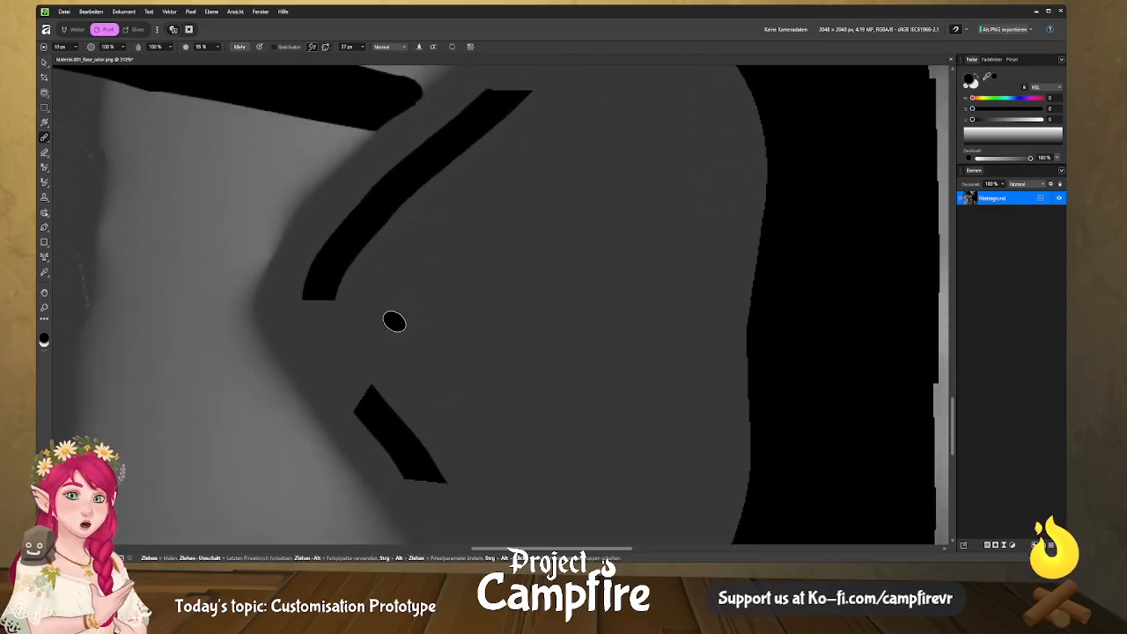
pyautogui.keyDown('ctrl'); pyautogui.scroll(-8, 393, 321); pyautogui.keyUp('ctrl')
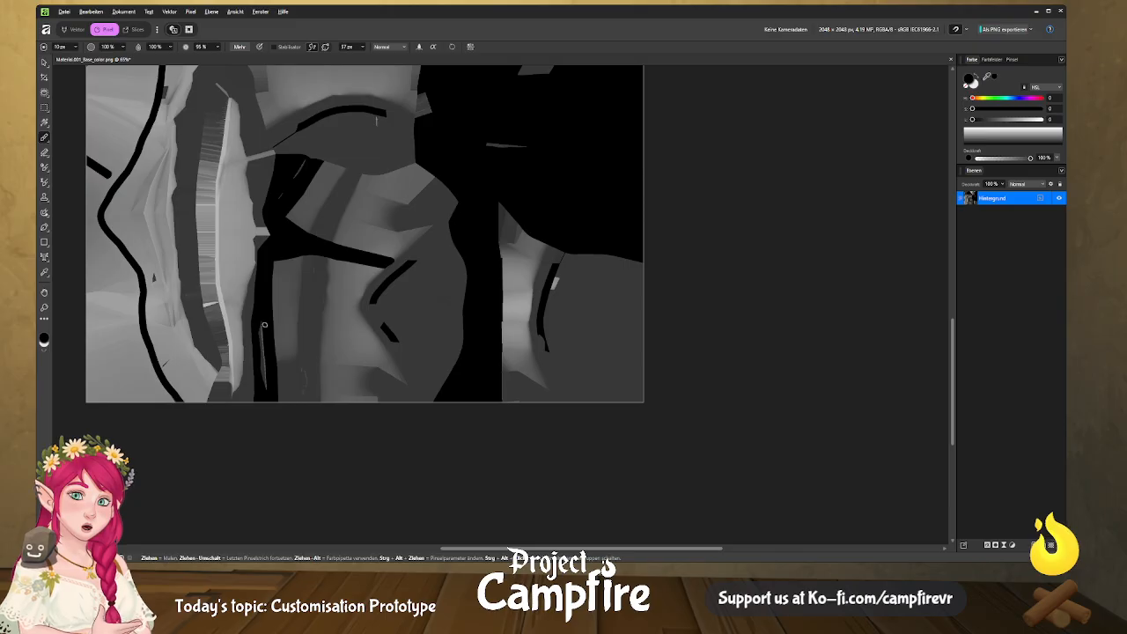
pyautogui.moveTo(263, 326); pyautogui.dragTo(262, 366)
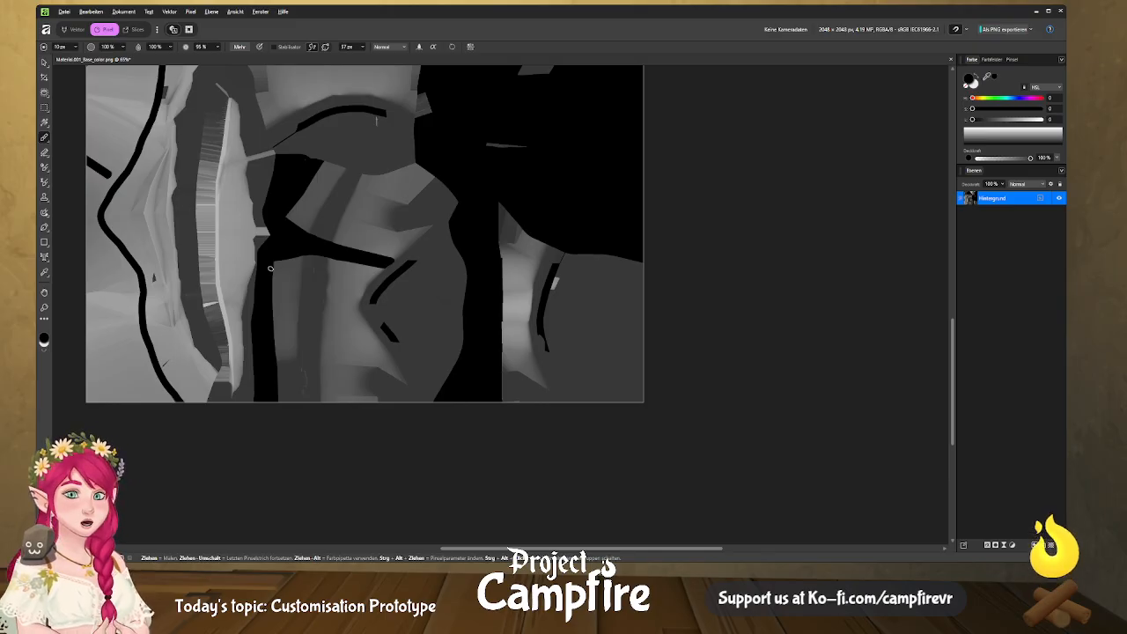
# Sample the surrounding light grey and trim the rounded end of the short black band at the texture's left edge.
pyautogui.scroll(-1, 271, 268)
pyautogui.scroll(3, 110, 164)
pyautogui.keyDown('ctrl'); pyautogui.scroll(4, 137, 214); pyautogui.keyUp('ctrl')
pyautogui.moveTo(103, 215); pyautogui.dragTo(337, 221, button='middle')
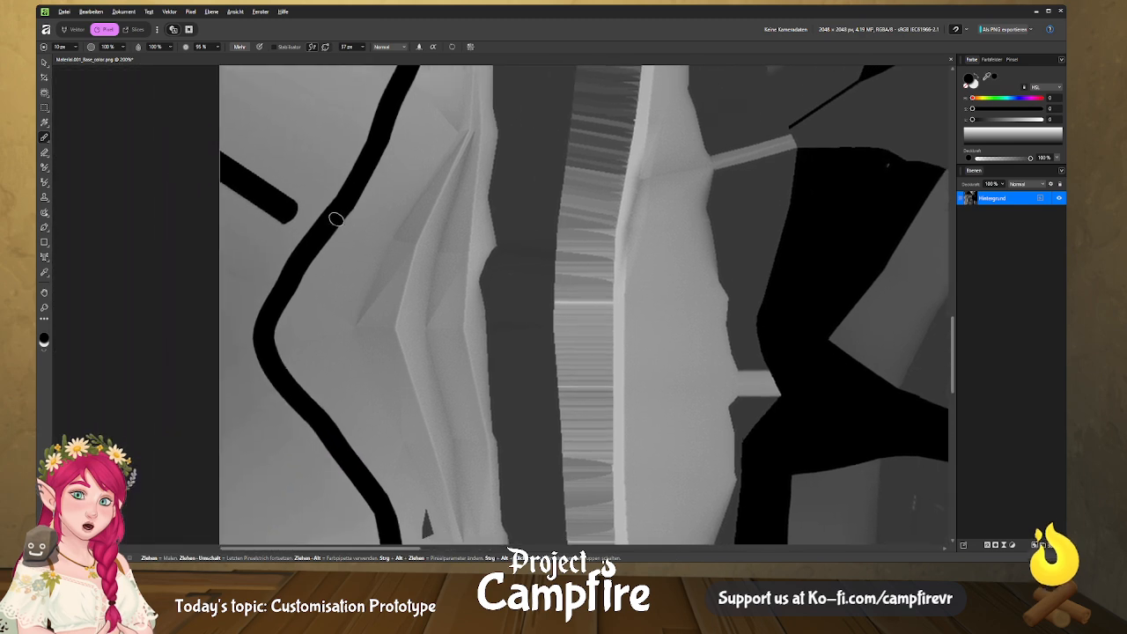
pyautogui.scroll(1, 376, 107)
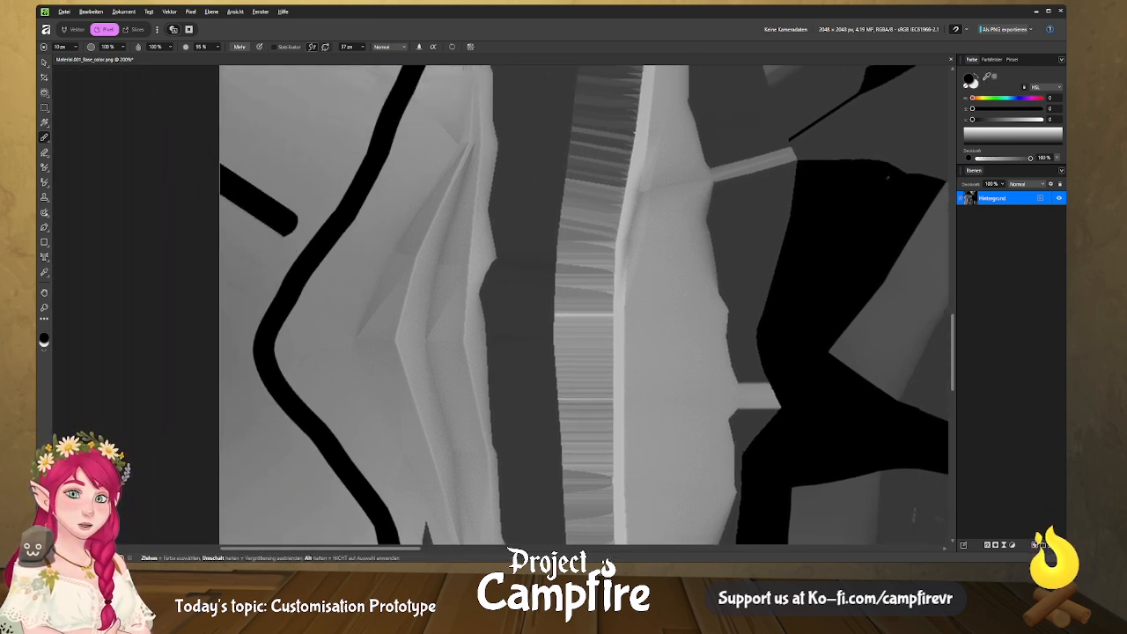
pyautogui.keyDown('alt'); pyautogui.click(317, 226); pyautogui.keyUp('alt')
pyautogui.moveTo(306, 218); pyautogui.dragTo(277, 254)
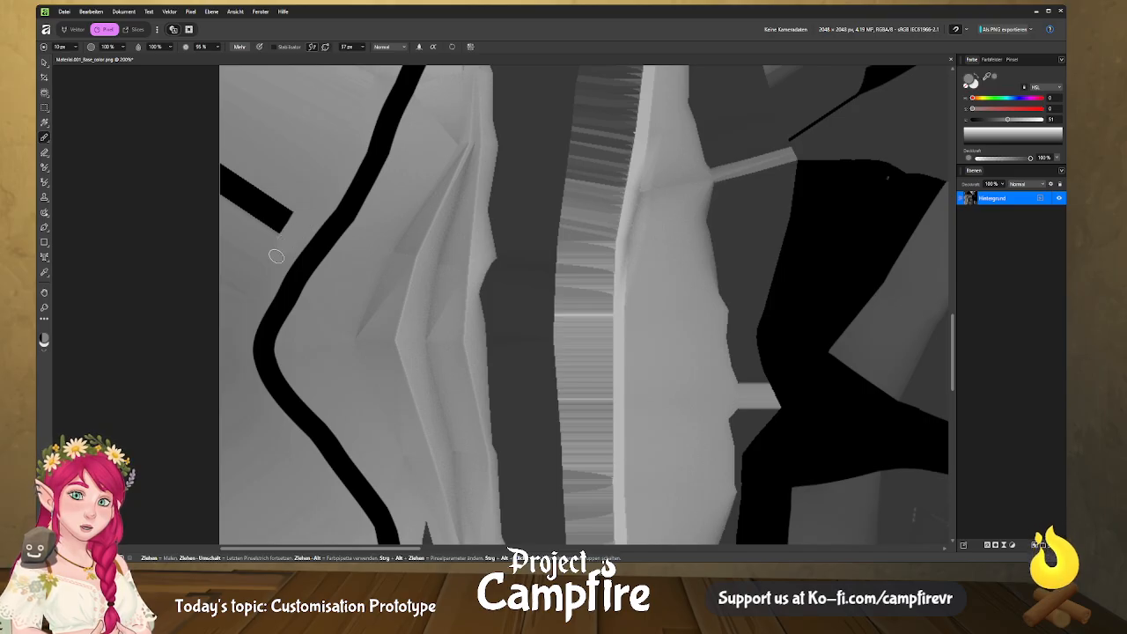
# Save the retouched Material.001_Base_color.png texture and switch back to Blender.
pyautogui.scroll(-2, 465, 206)
pyautogui.keyDown('ctrl'); pyautogui.scroll(-3, 466, 207); pyautogui.keyUp('ctrl')
pyautogui.keyDown('ctrl'); pyautogui.scroll(1, 475, 226); pyautogui.keyUp('ctrl')
pyautogui.keyDown('ctrl'); pyautogui.scroll(-2, 475, 227); pyautogui.keyUp('ctrl')
pyautogui.keyDown('ctrl'); pyautogui.scroll(-1, 517, 265); pyautogui.keyUp('ctrl')
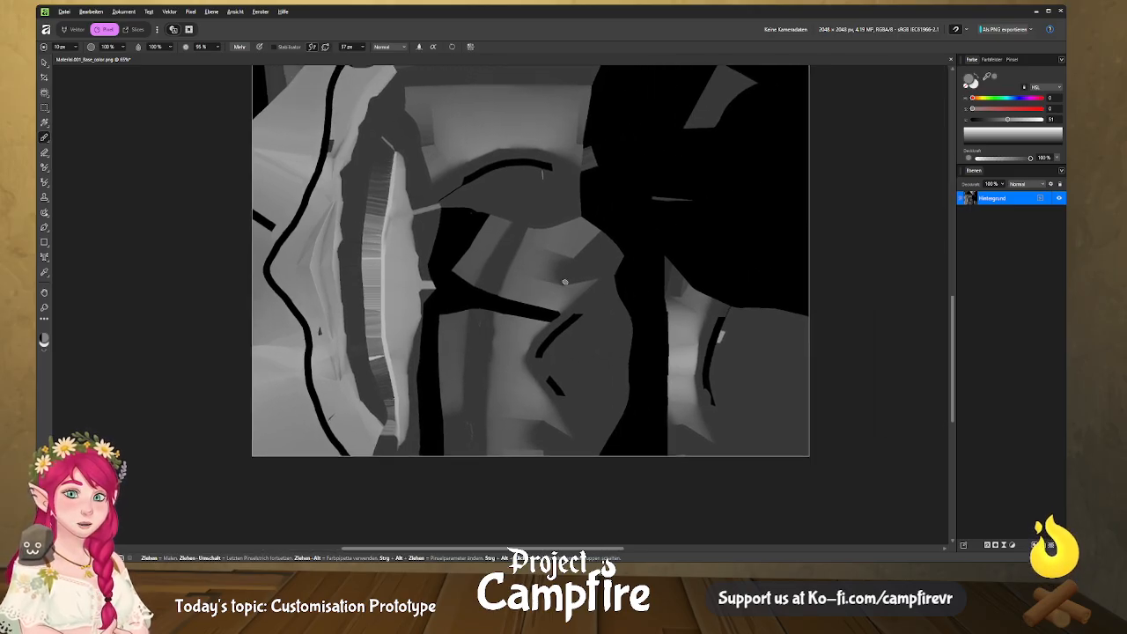
pyautogui.scroll(-1, 690, 215)
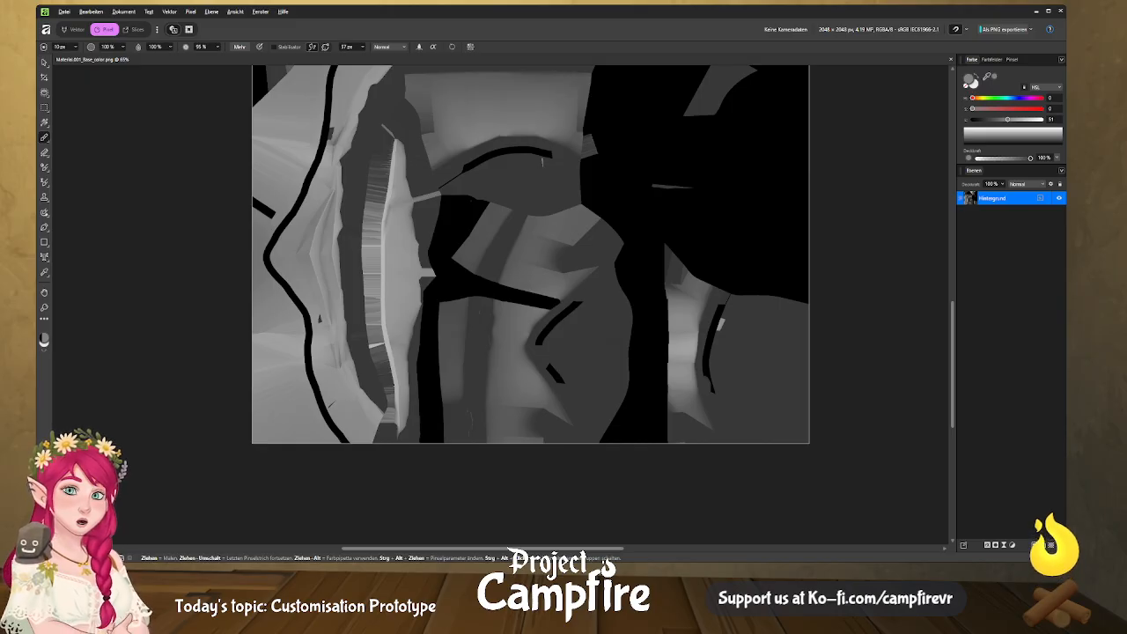
pyautogui.hotkey('alt', 'Tab')
# Select Nomad Primary and compare Metal.001_Base_color.png with Material.001_Base_color.png as its Base Color on the tunic, keeping Material.001_Base_color.png.
pyautogui.moveTo(388, 204); pyautogui.dragTo(473, 207, button='middle')
pyautogui.scroll(3, 388, 204)
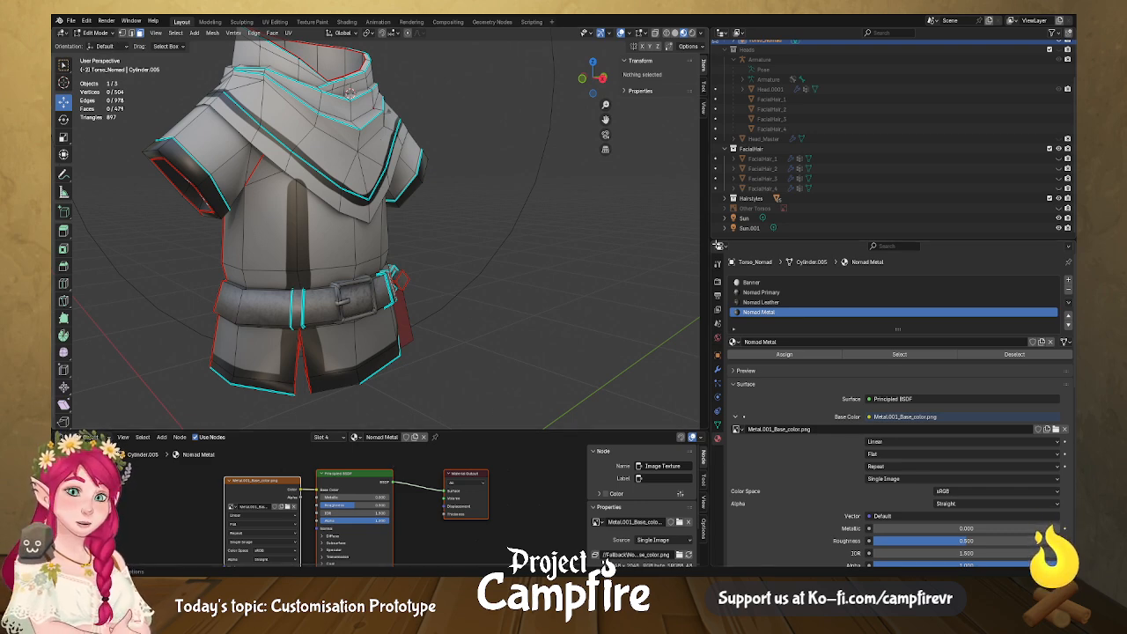
pyautogui.click(761, 291)
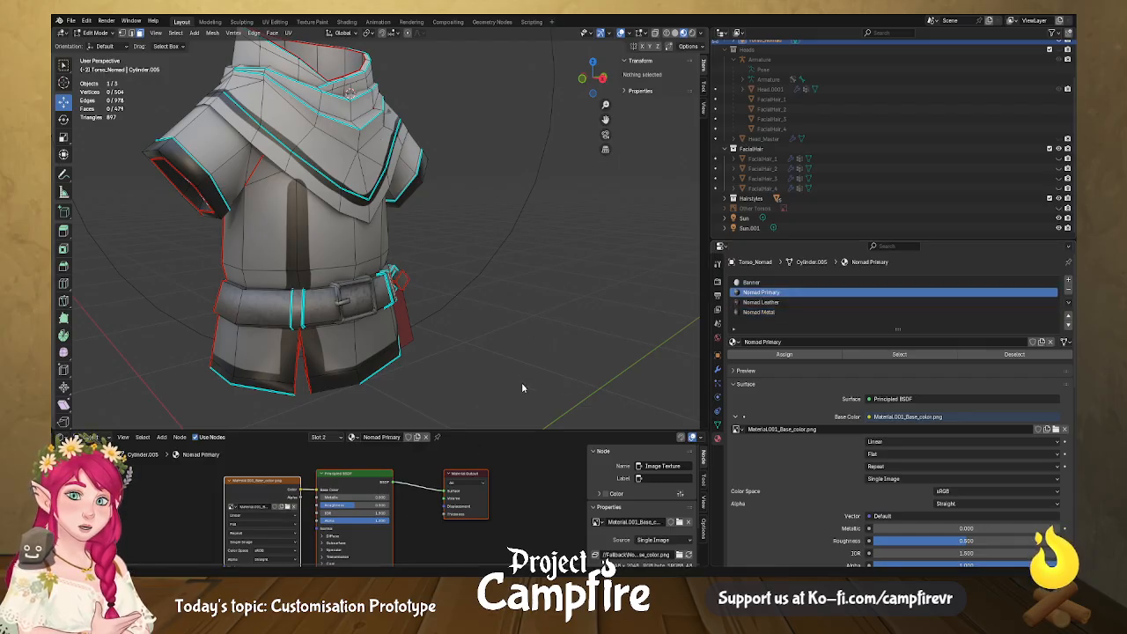
pyautogui.hotkey('ctrl', 'z')
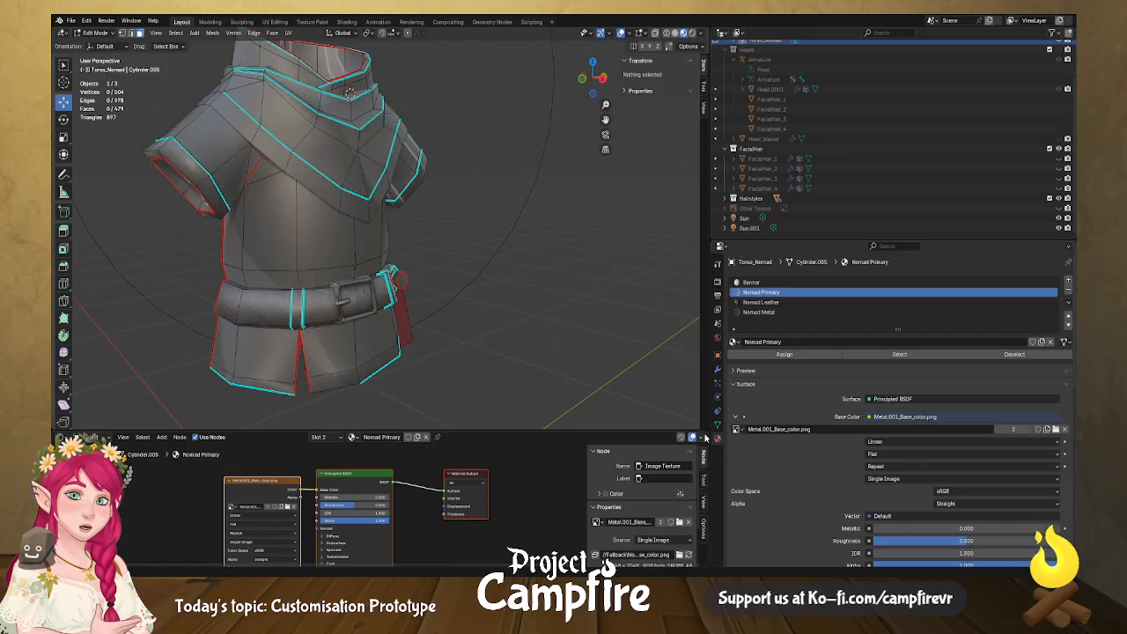
pyautogui.moveTo(509, 315); pyautogui.dragTo(463, 363, button='middle')
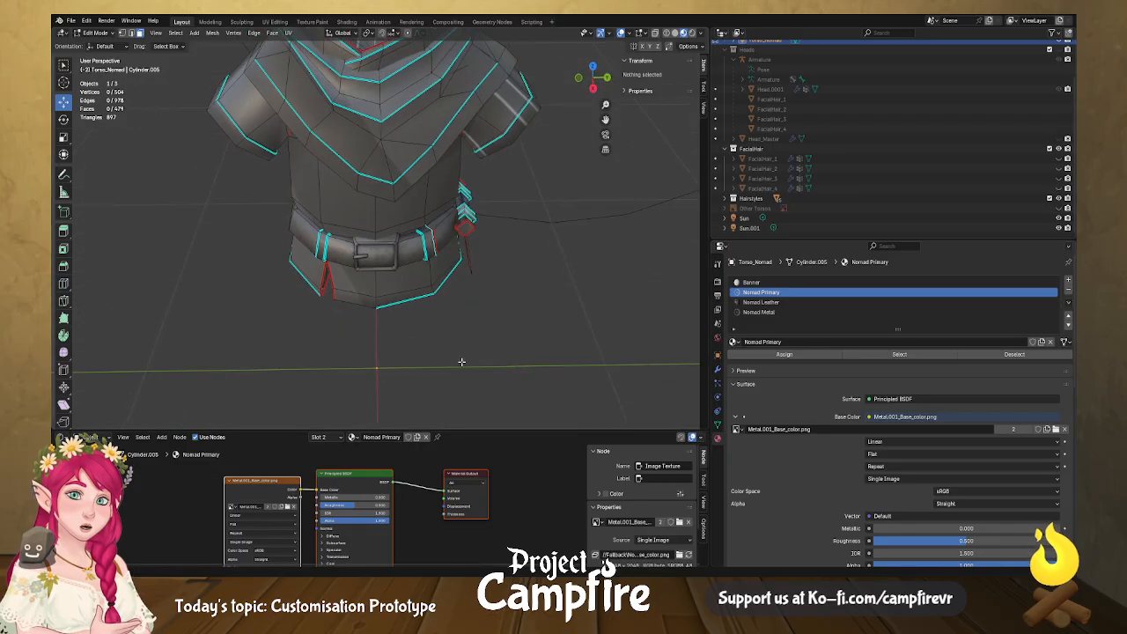
pyautogui.moveTo(485, 287); pyautogui.dragTo(416, 329, button='middle')
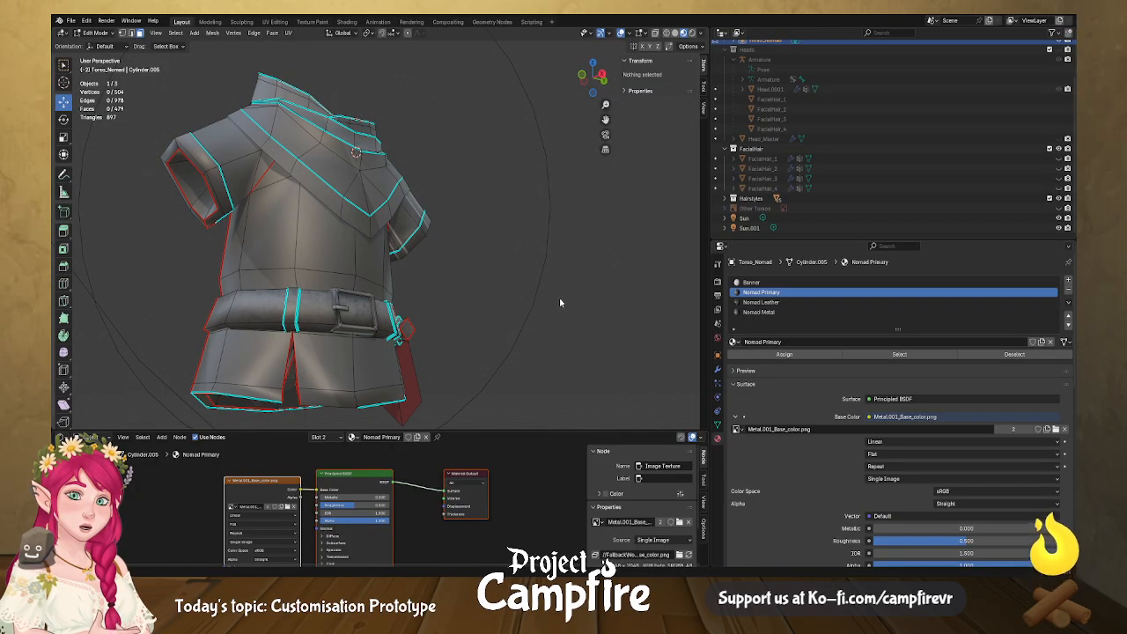
pyautogui.moveTo(518, 262); pyautogui.dragTo(450, 295, button='middle')
pyautogui.moveTo(418, 298); pyautogui.dragTo(445, 246, button='middle')
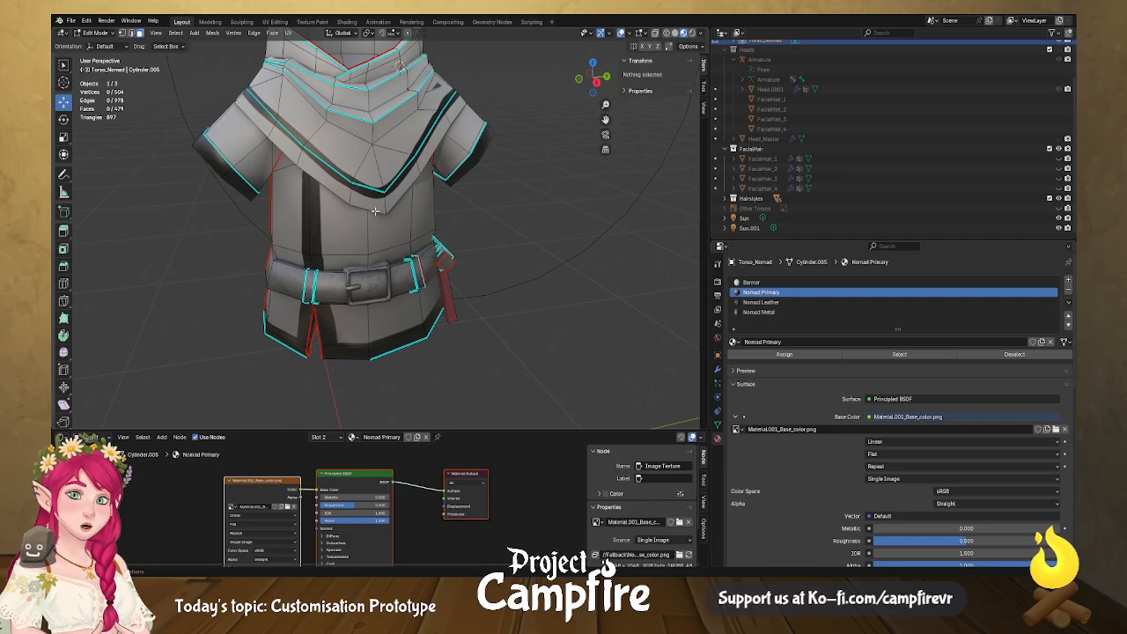
pyautogui.moveTo(374, 211); pyautogui.dragTo(339, 227, button='middle')
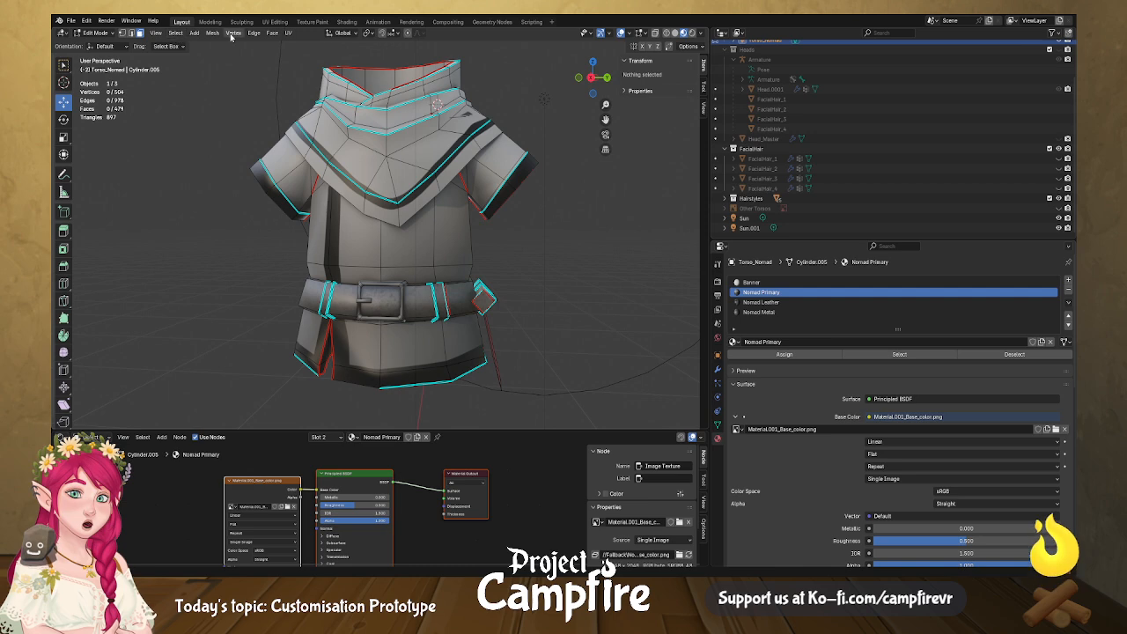
# Change to the UV Editing workspace and select the face loop along the V-shaped dark border of the shoulder cape.
pyautogui.click(275, 22)
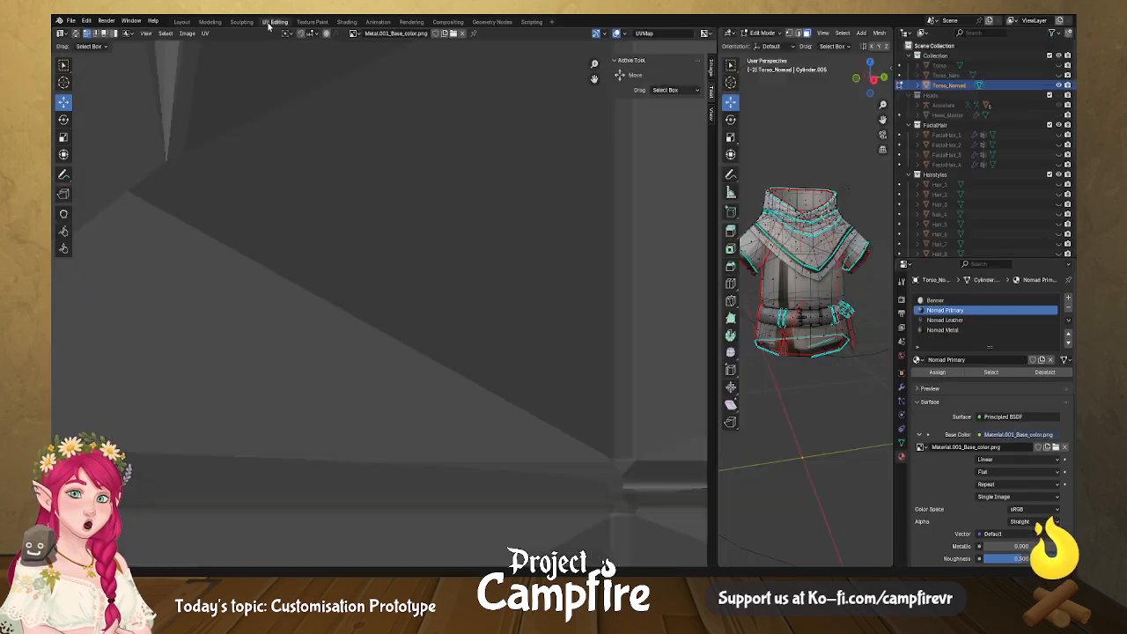
pyautogui.scroll(1, 850, 248)
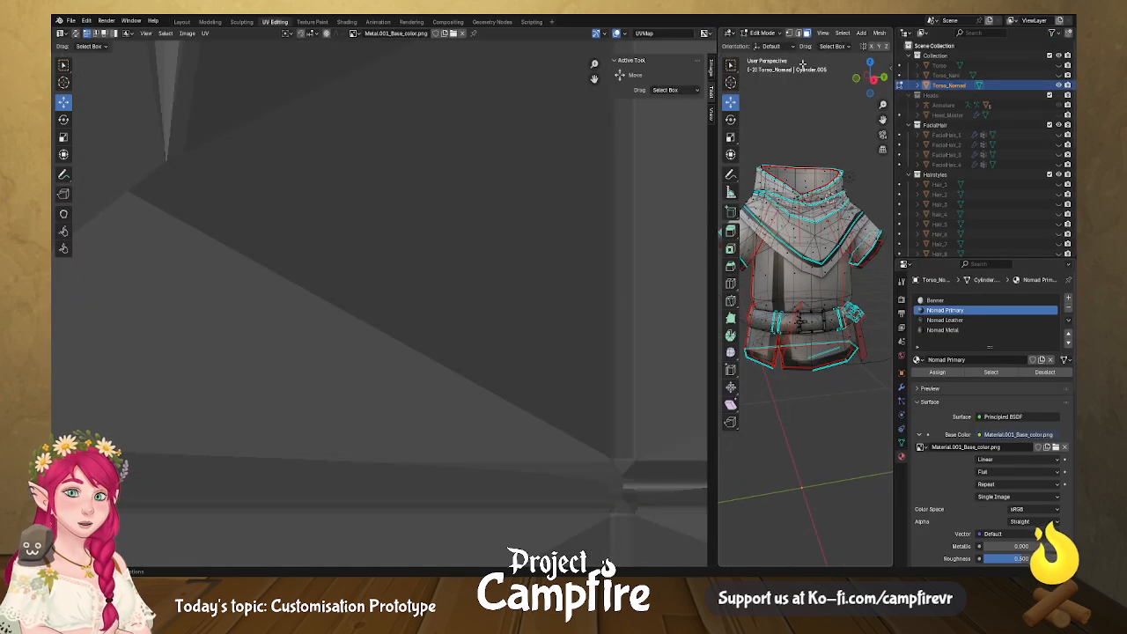
pyautogui.keyDown('alt'); pyautogui.click(823, 270); pyautogui.keyUp('alt')
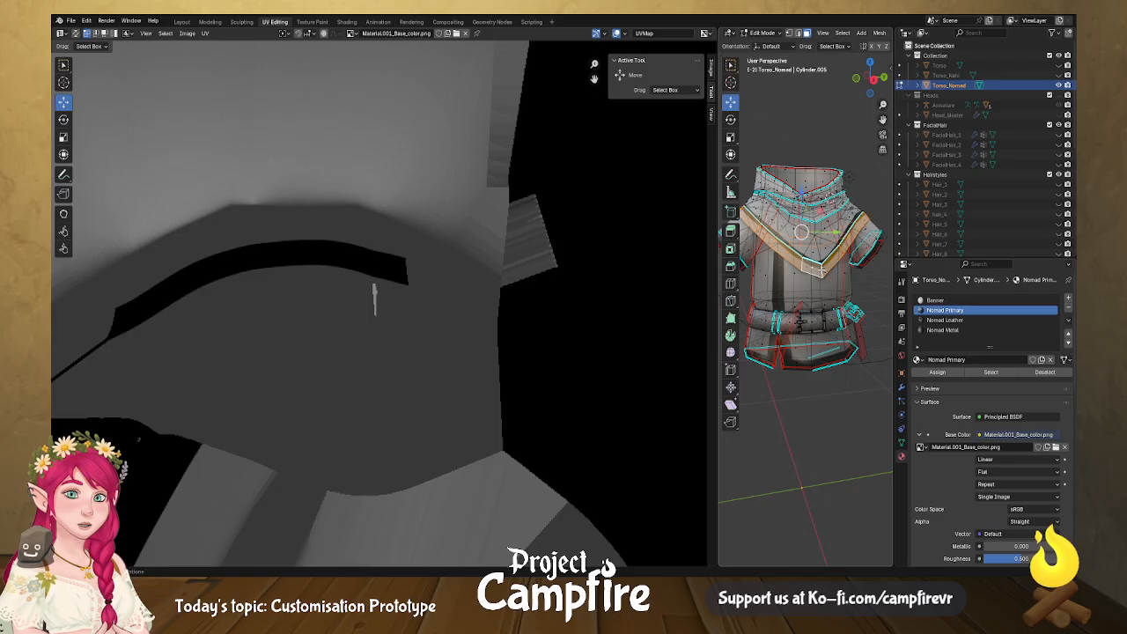
pyautogui.scroll(-5, 522, 227)
pyautogui.scroll(2, 426, 265)
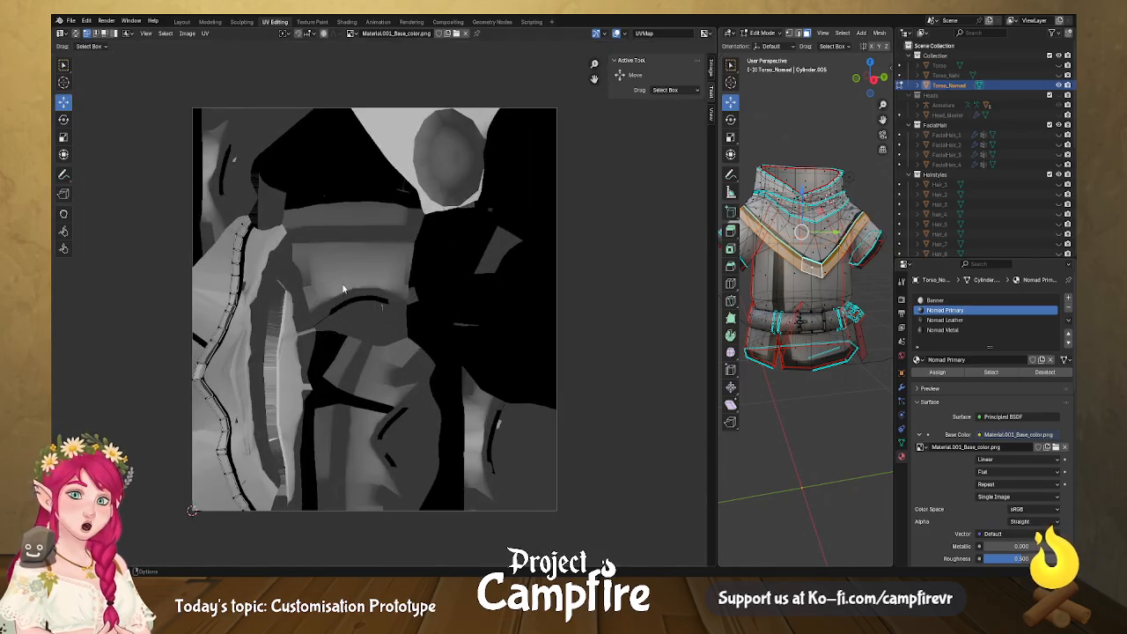
# Select all UVs of the cape's trim strip and export their UV layout as Torso_Nomad.png.
pyautogui.keyDown('shift'); pyautogui.moveTo(401, 212); pyautogui.dragTo(422, 184, button='middle'); pyautogui.keyUp('shift')
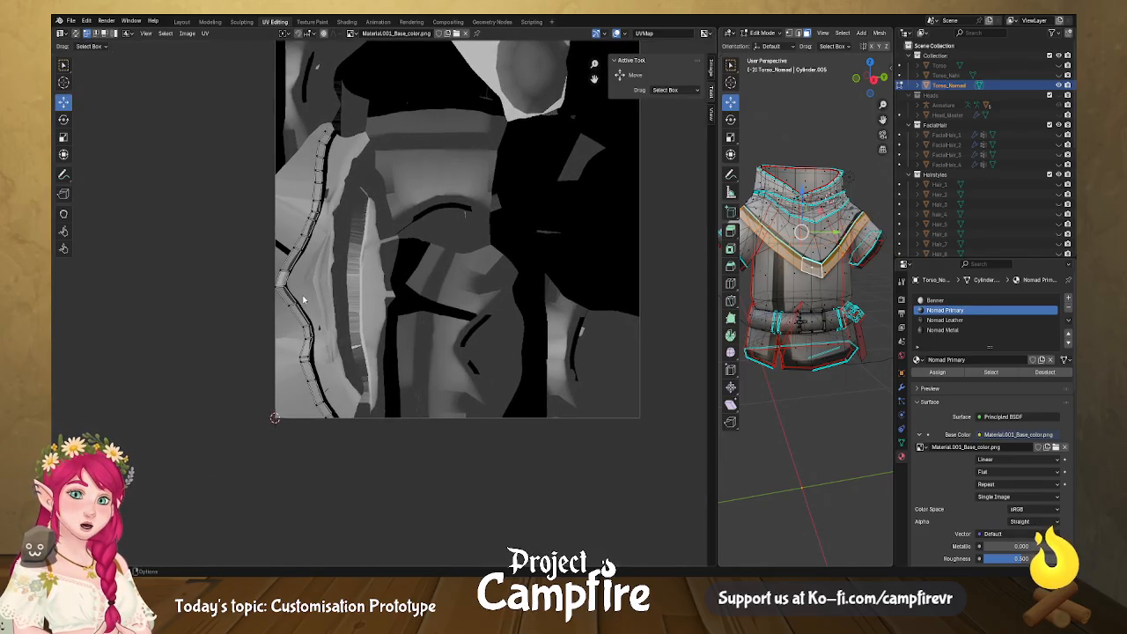
pyautogui.moveTo(374, 86); pyautogui.dragTo(230, 481)
pyautogui.click(205, 33)
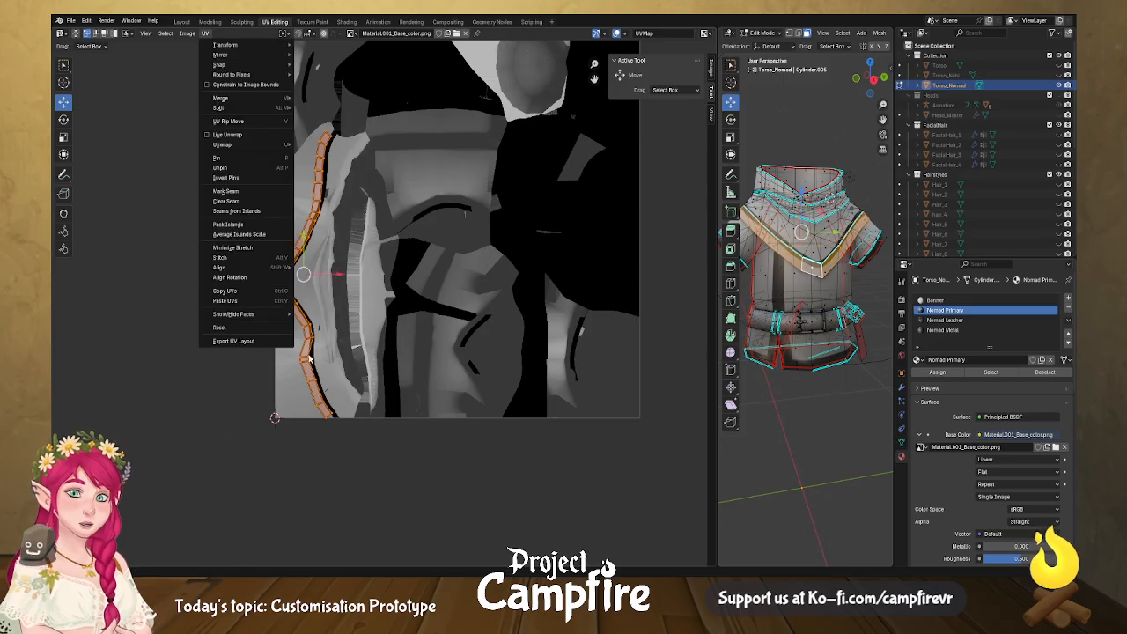
pyautogui.click(272, 341)
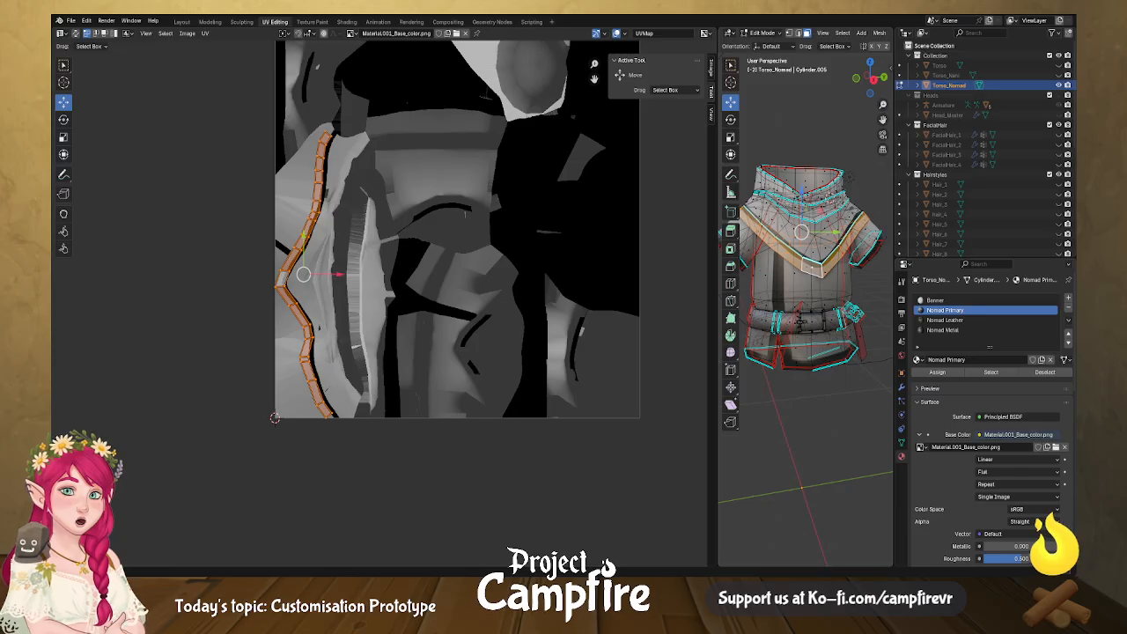
# Switch to Affinity and place Torso_Nomad.png over the whole base colour texture, checking its alignment with the black trim line.
pyautogui.hotkey('alt', 'Tab')
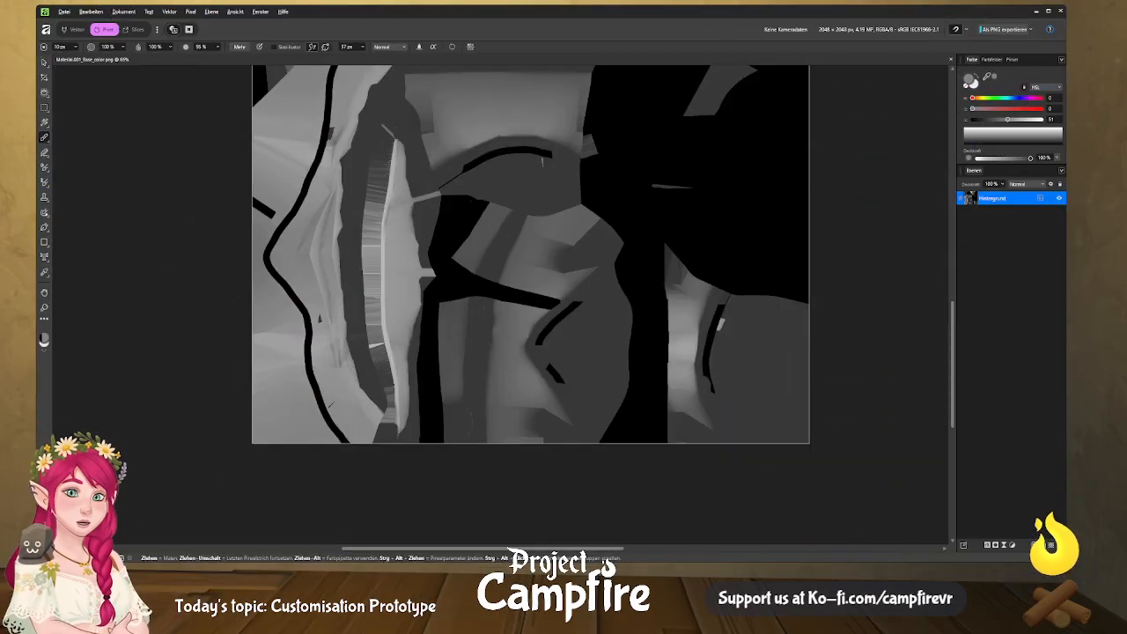
pyautogui.keyDown('ctrl'); pyautogui.scroll(-4, 194, 106); pyautogui.keyUp('ctrl')
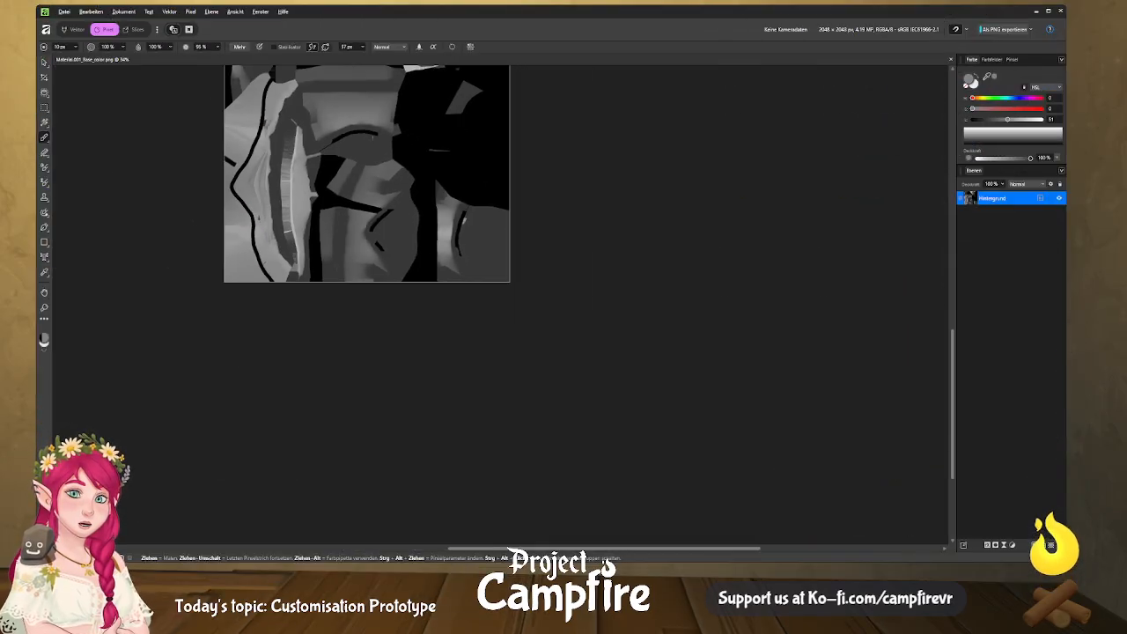
pyautogui.click(78, 30)
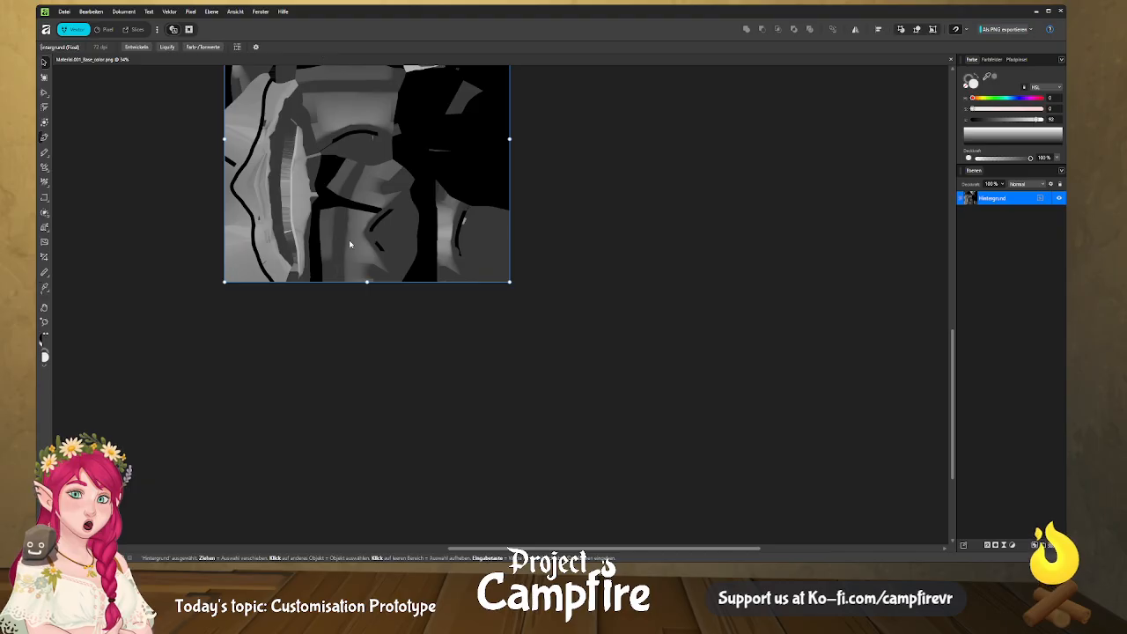
pyautogui.click(476, 293)
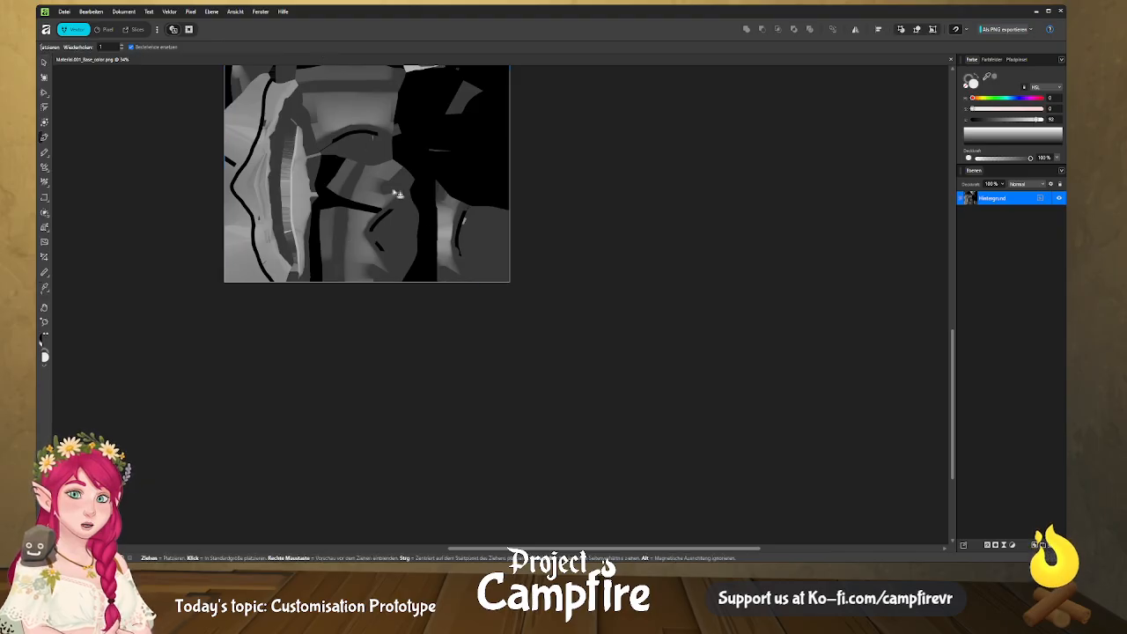
pyautogui.click(366, 141)
pyautogui.keyDown('ctrl'); pyautogui.scroll(3, 269, 224); pyautogui.keyUp('ctrl')
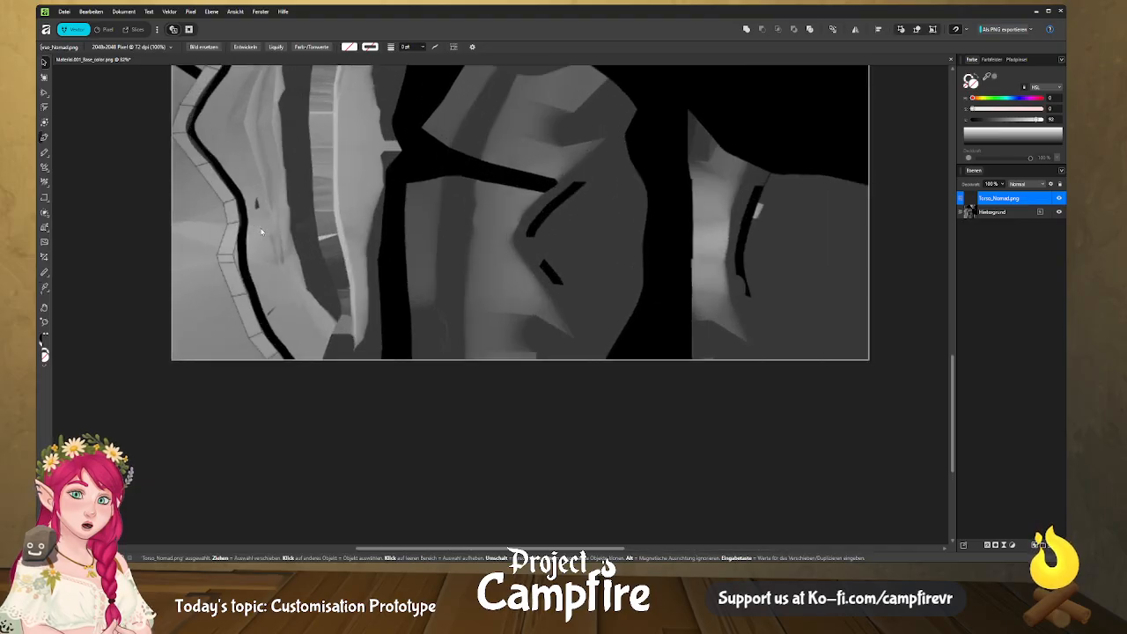
pyautogui.moveTo(279, 186); pyautogui.dragTo(348, 317, button='middle')
pyautogui.keyDown('ctrl'); pyautogui.scroll(1, 349, 317); pyautogui.keyUp('ctrl')
pyautogui.moveTo(335, 247); pyautogui.dragTo(265, 416, button='middle')
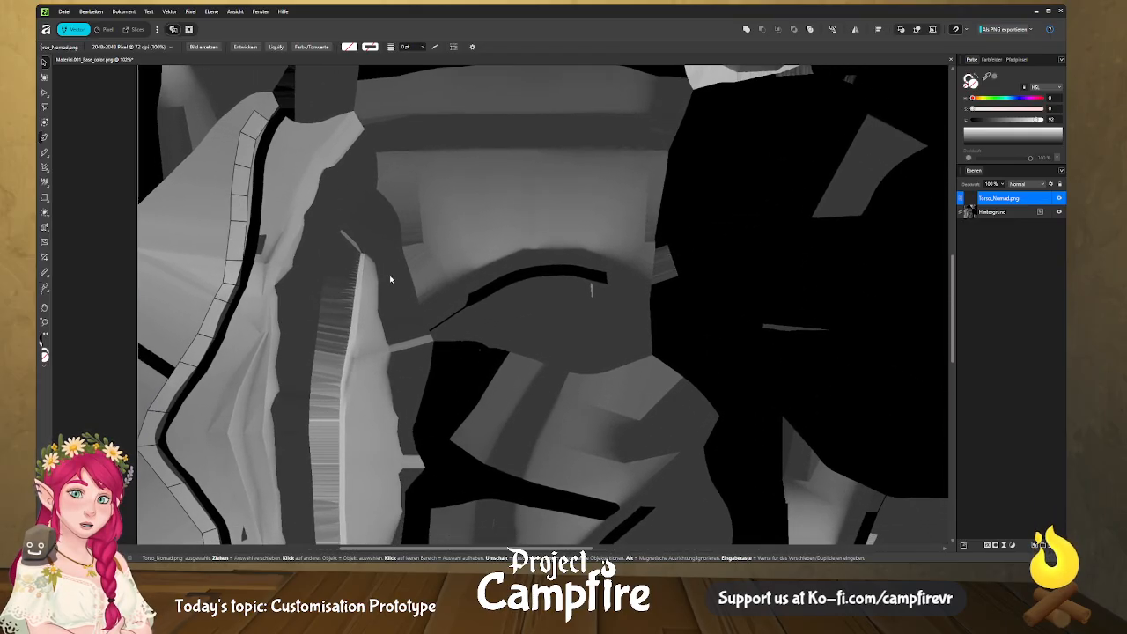
pyautogui.keyDown('ctrl'); pyautogui.scroll(-4, 583, 285); pyautogui.keyUp('ctrl')
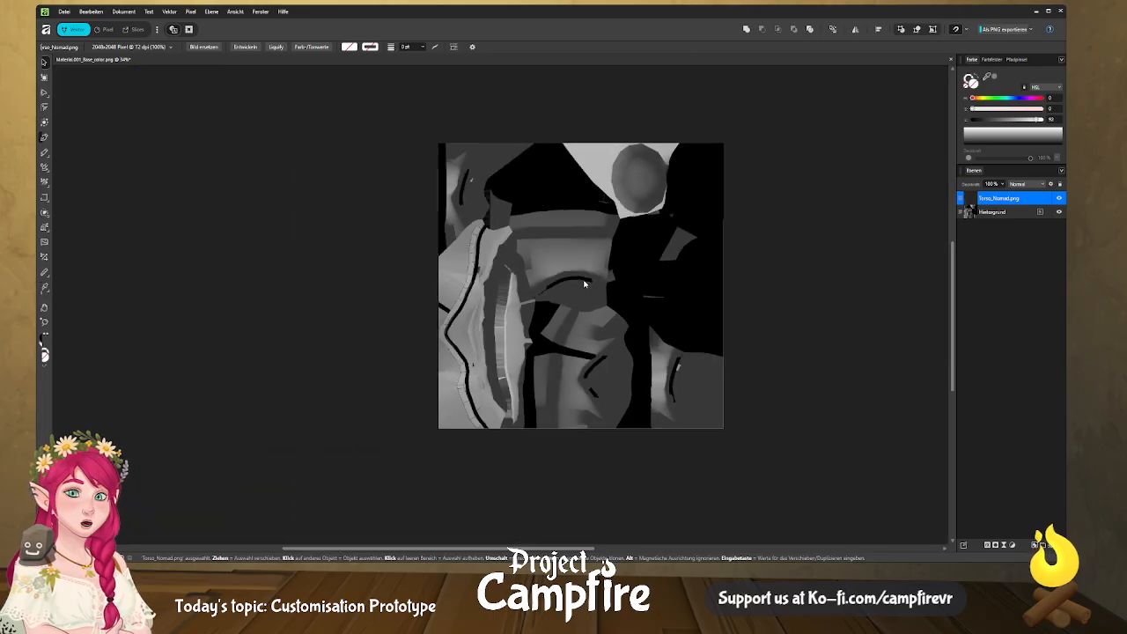
pyautogui.moveTo(577, 285); pyautogui.dragTo(508, 256, button='middle')
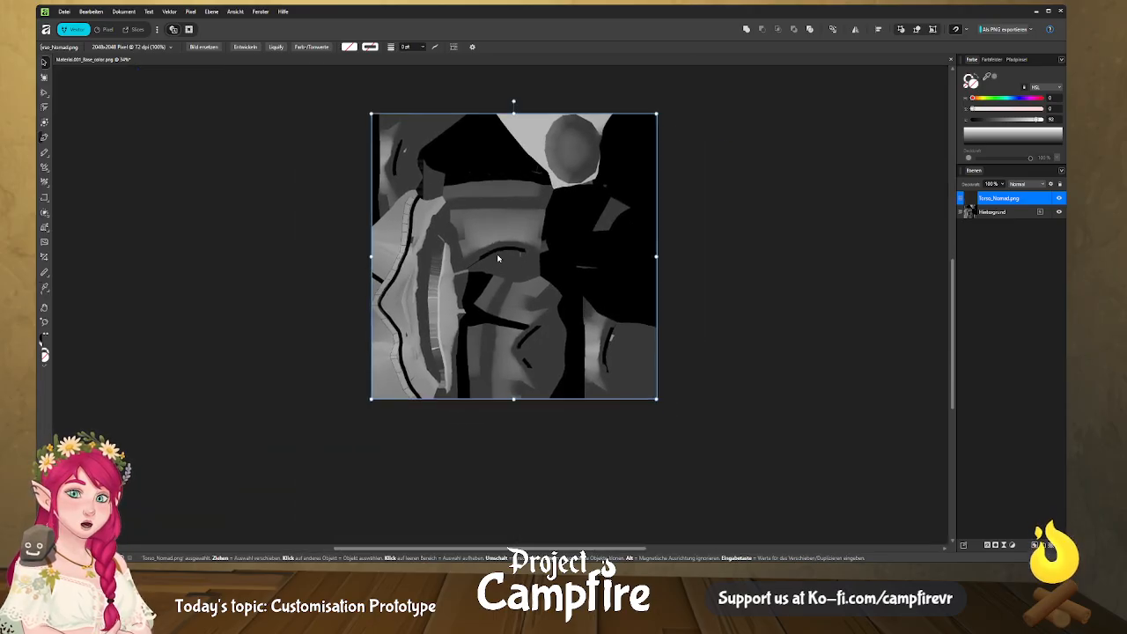
pyautogui.scroll(1, 464, 164)
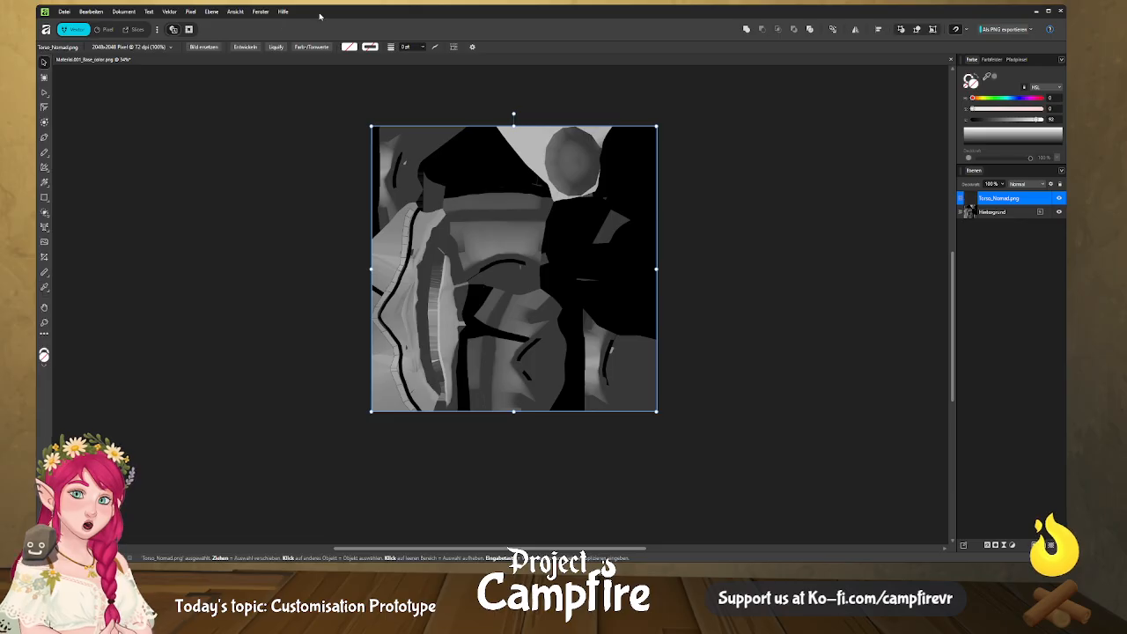
# Draw a near-white rectangle covering the whole canvas and put it beneath the Torso_Nomad.png layer.
pyautogui.click(44, 197)
pyautogui.moveTo(319, 85); pyautogui.dragTo(708, 456)
pyautogui.moveTo(1009, 217); pyautogui.dragTo(1010, 189)
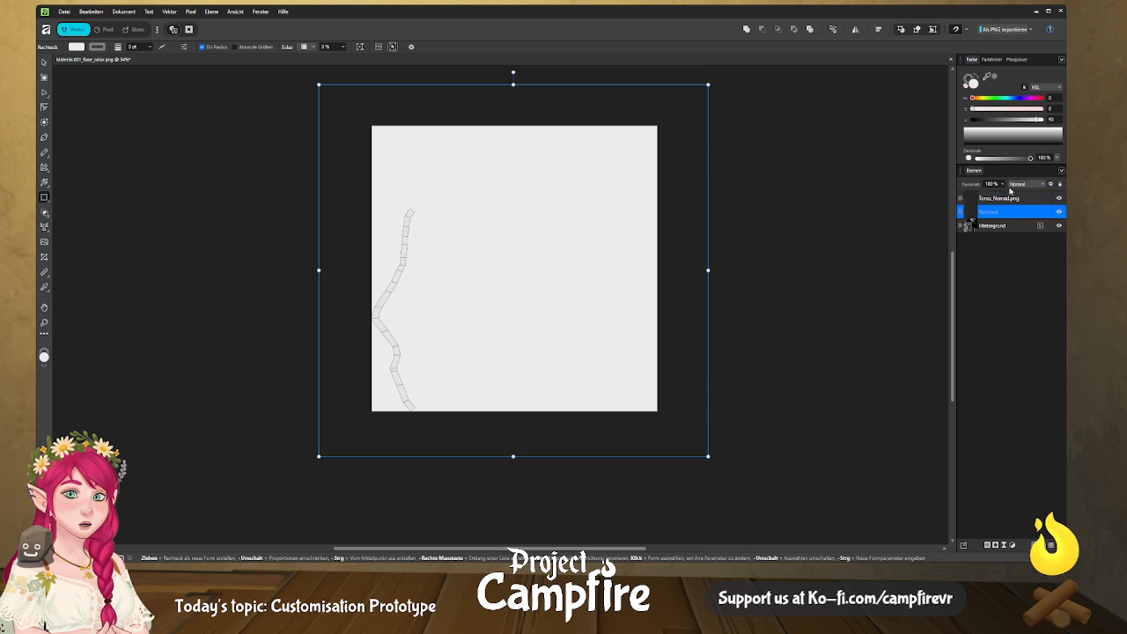
pyautogui.scroll(-1, 553, 288)
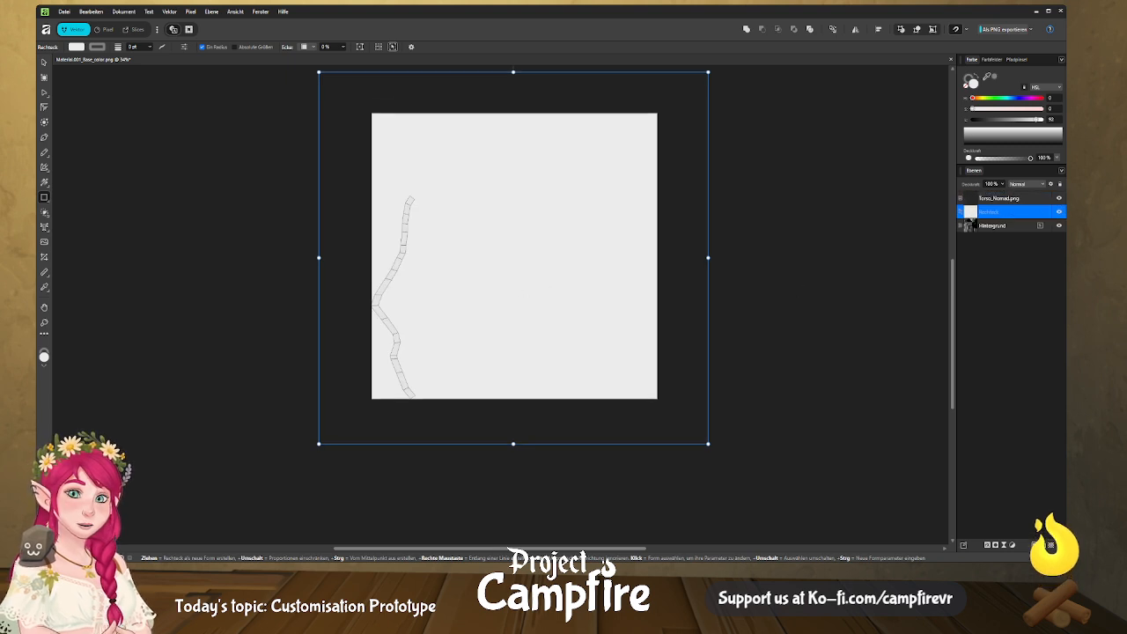
# Add a black colour overlay effect with Normal blending and 100 % opacity to the Torso_Nomad.png layer.
pyautogui.click(1015, 199)
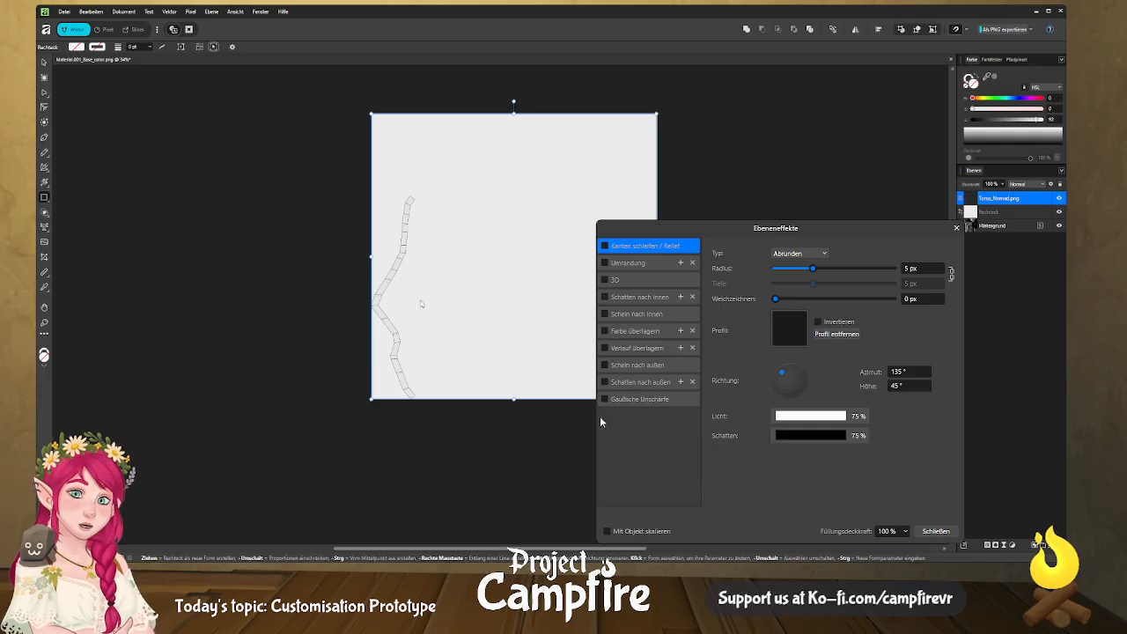
pyautogui.click(605, 331)
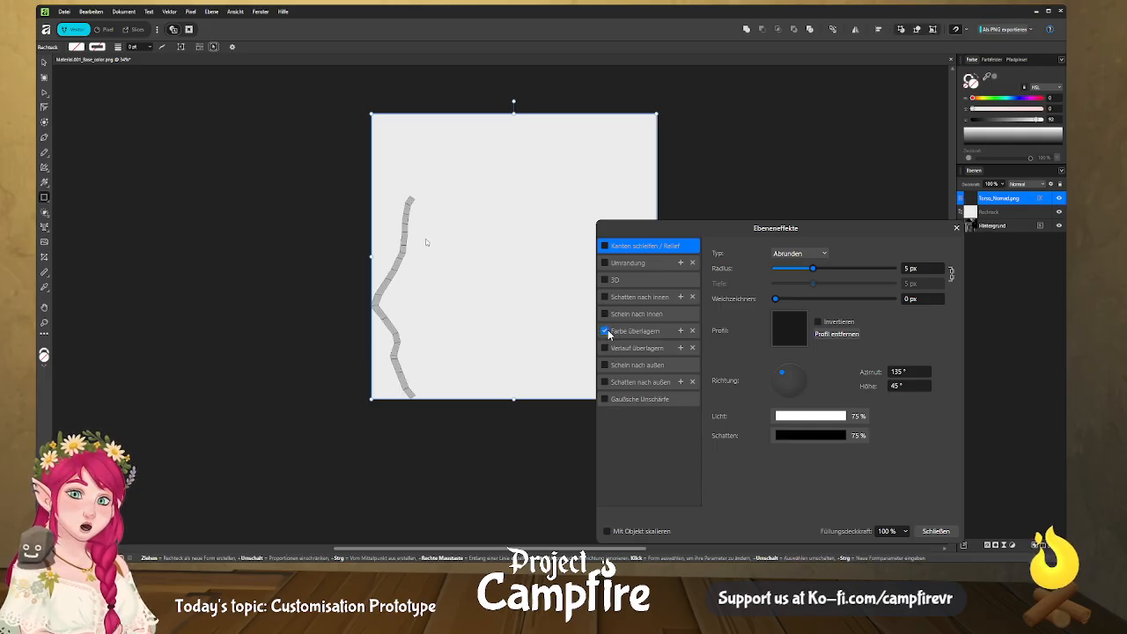
pyautogui.click(640, 331)
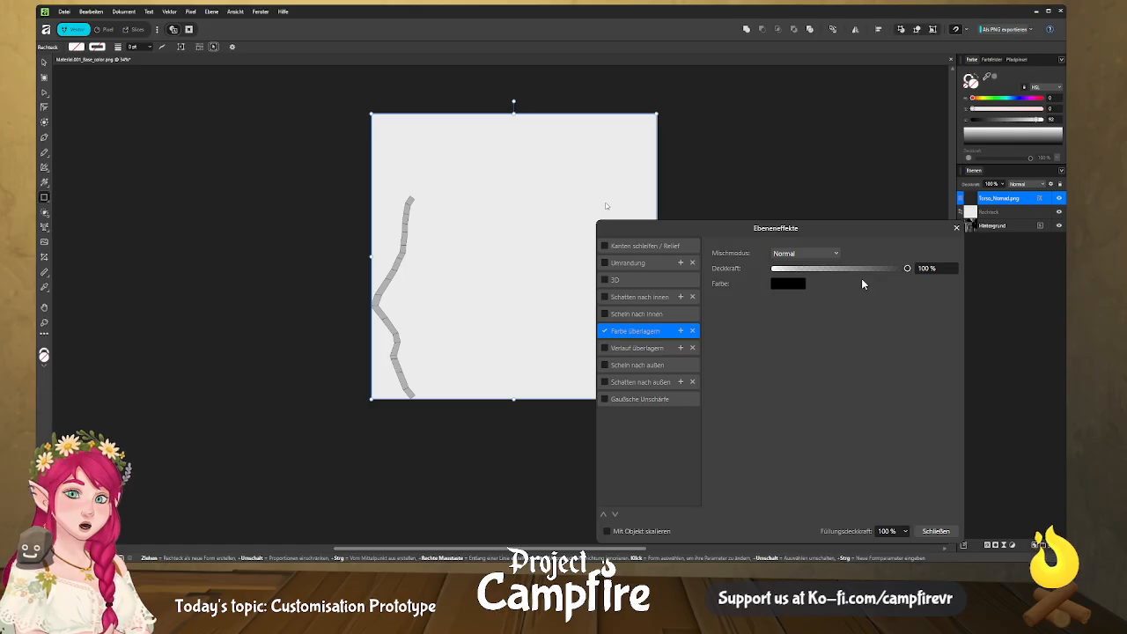
pyautogui.click(936, 531)
pyautogui.scroll(1, 467, 261)
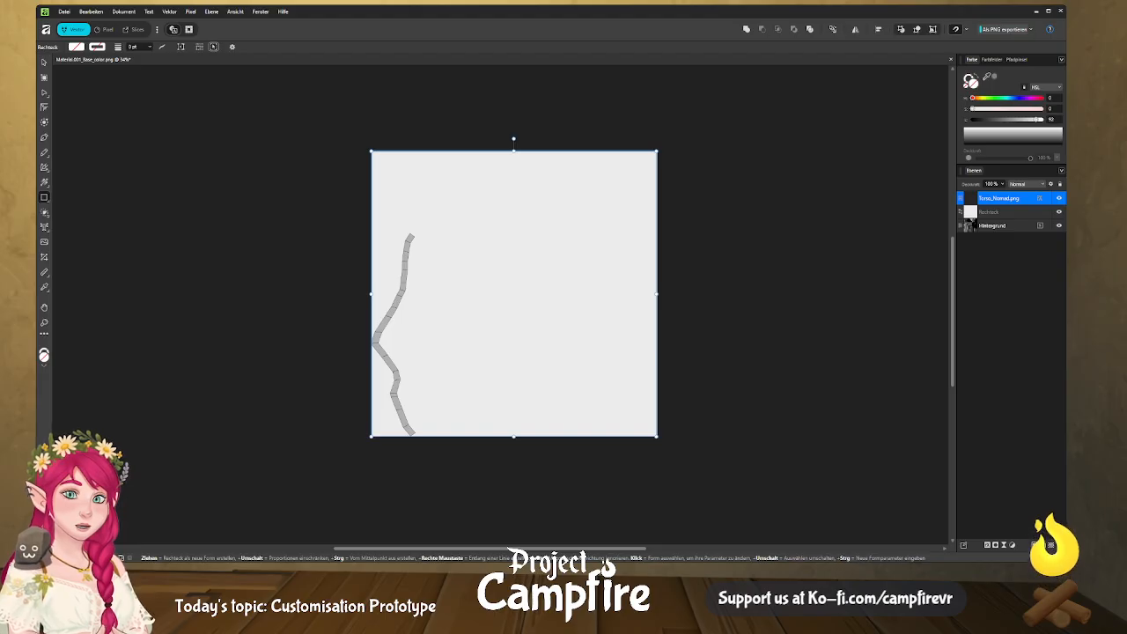
# Add an HSL adjustment above Torso_Nomad.png, group the two layers and expand the group.
pyautogui.hotkey('ctrl', 'u')
pyautogui.moveTo(834, 514)
pyautogui.mouseDown()
pyautogui.moveTo(806, 513)
pyautogui.moveTo(850, 510)
pyautogui.mouseUp()
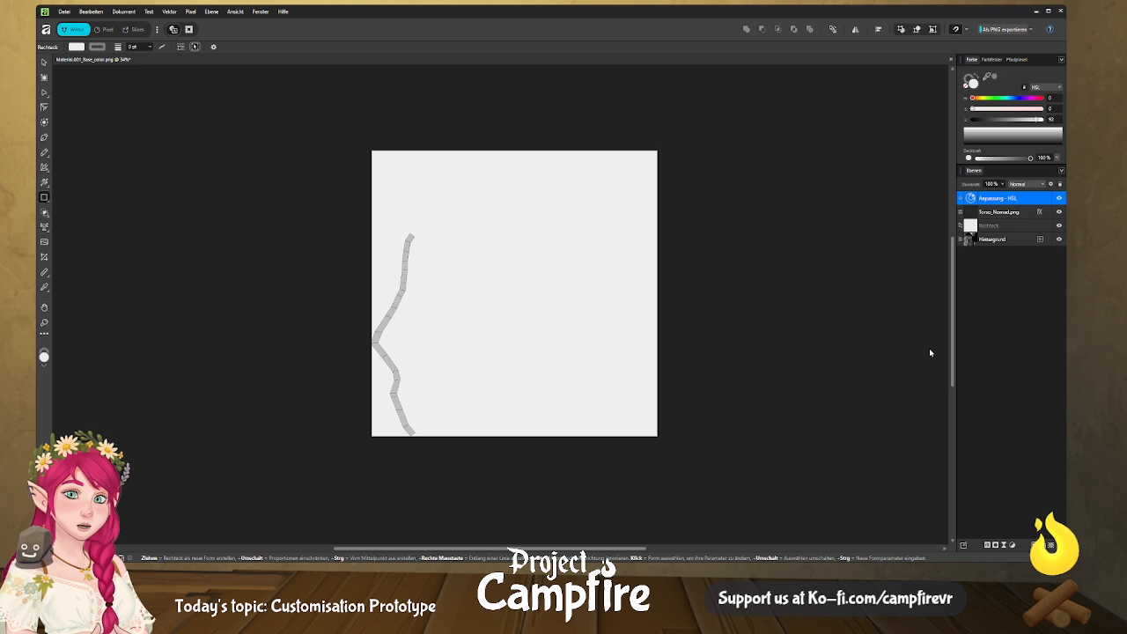
pyautogui.keyDown('shift'); pyautogui.click(1018, 212); pyautogui.keyUp('shift')
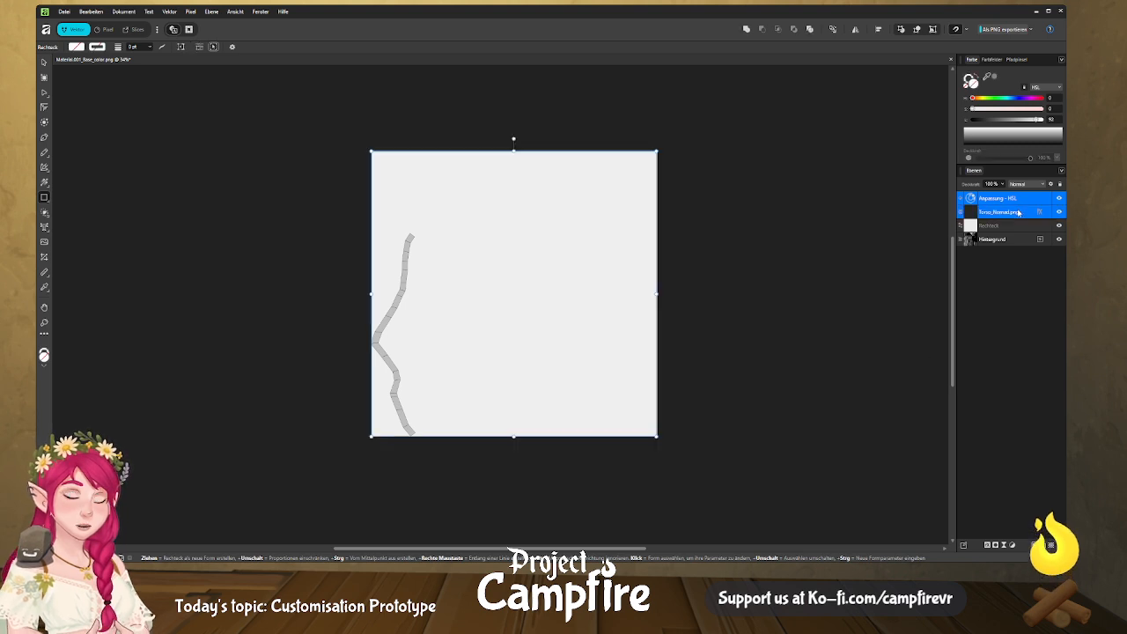
pyautogui.hotkey('ctrl', 'g')
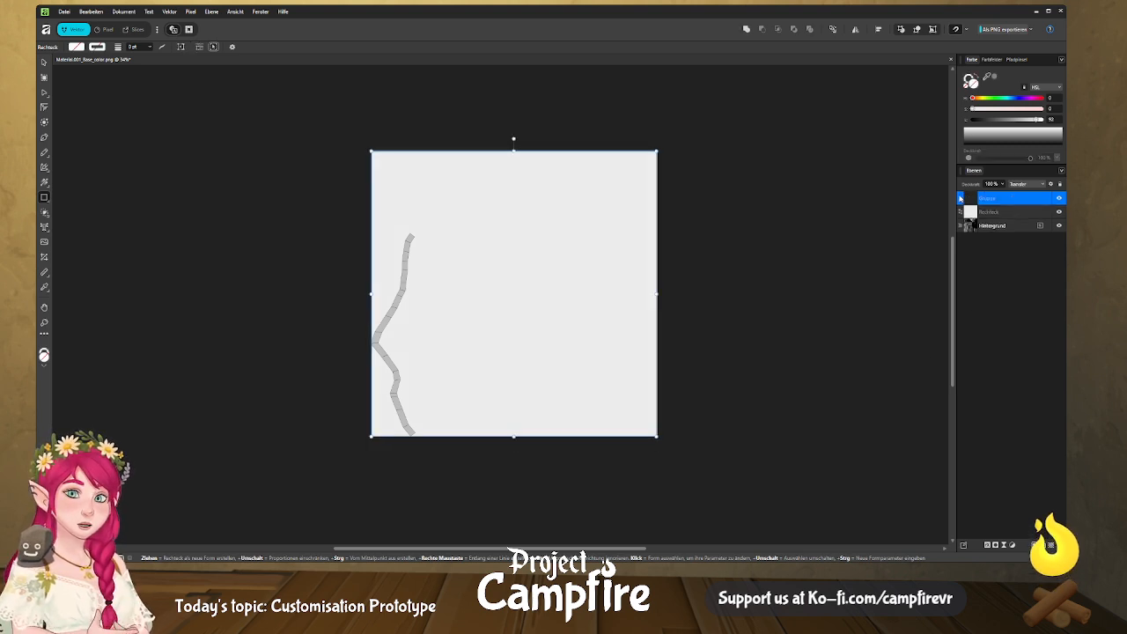
pyautogui.click(962, 199)
pyautogui.click(982, 212)
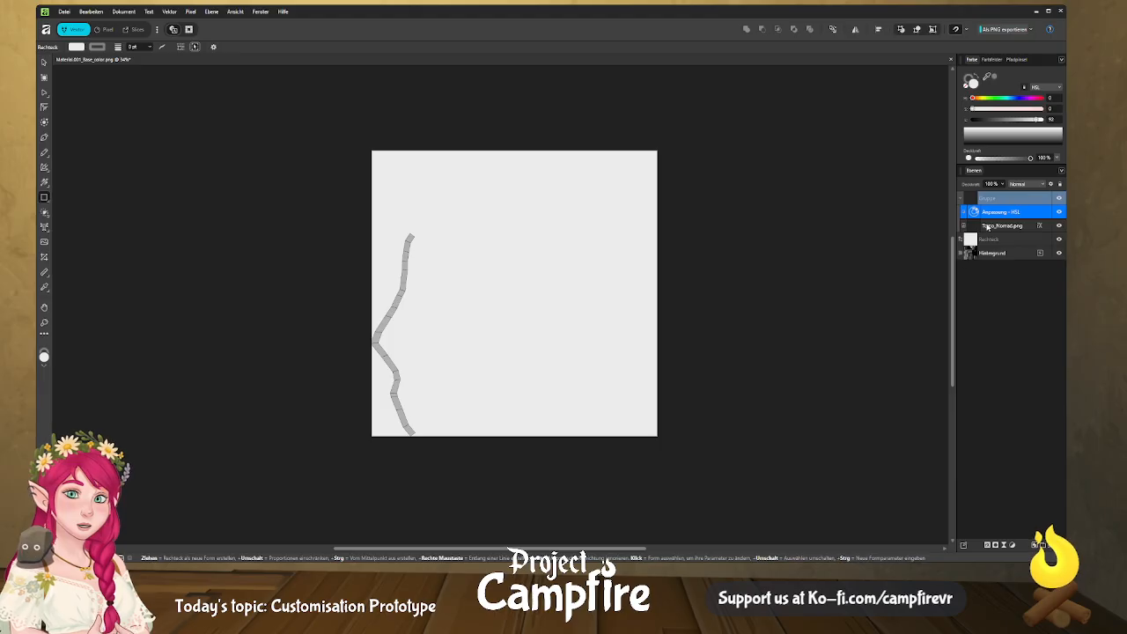
# Duplicate the Torso_Nomad.png layer 14 times inside the group to build up a solid black trim strip.
pyautogui.click(1005, 226)
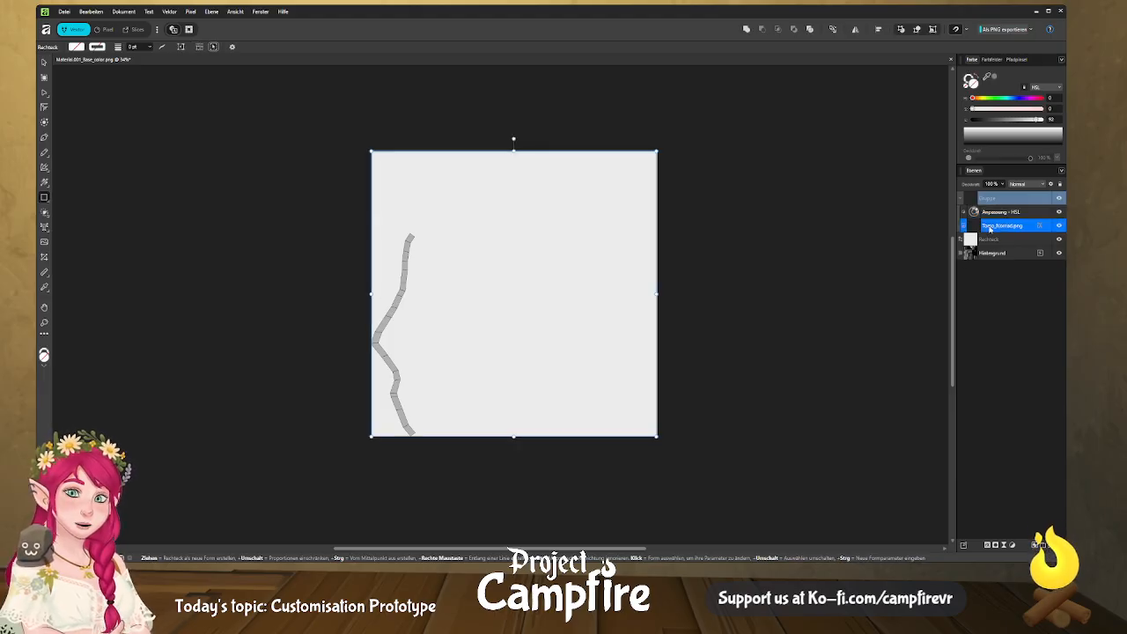
pyautogui.doubleClick(995, 225)
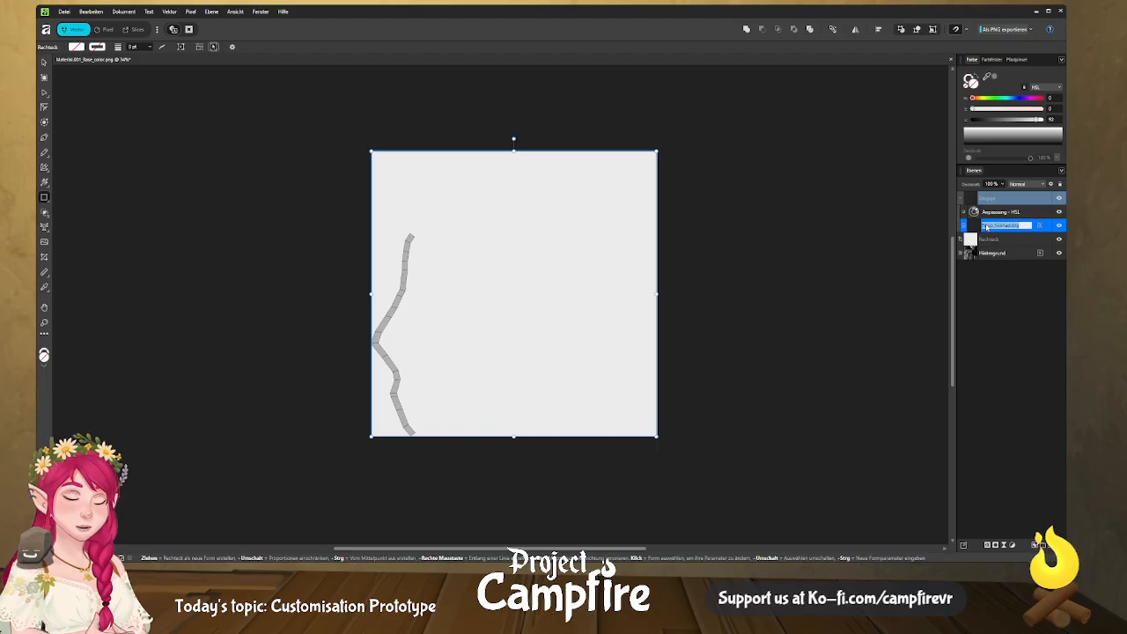
pyautogui.click(987, 227)
pyautogui.click(975, 231)
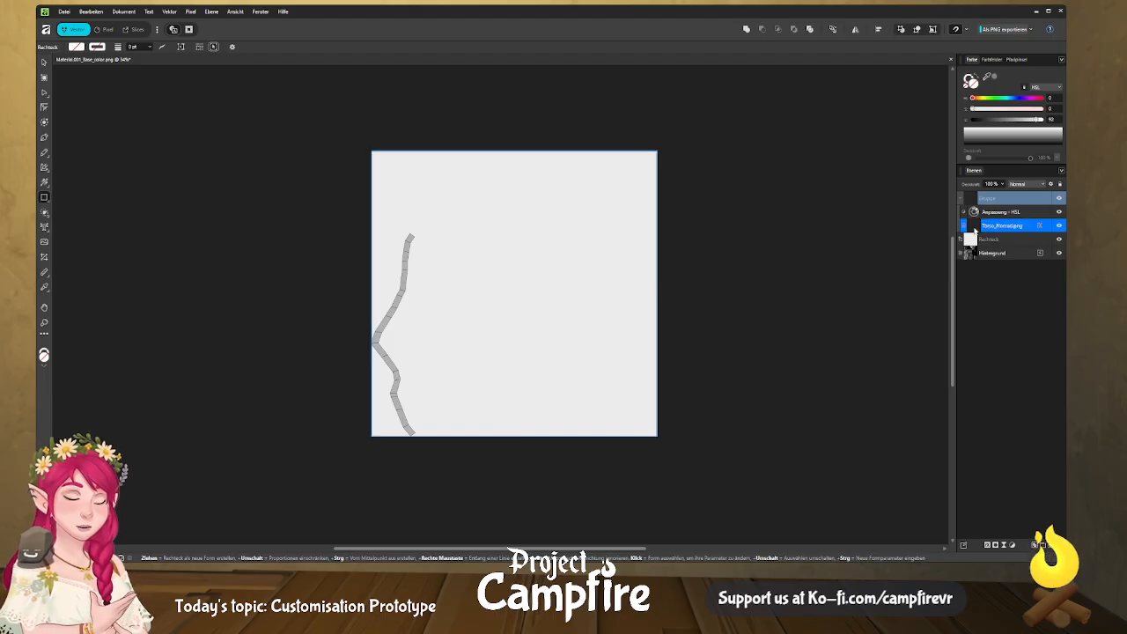
pyautogui.hotkey('ctrl', 'j')
pyautogui.hotkey('ctrl', 'j')
pyautogui.hotkey('ctrl', 'j')
pyautogui.hotkey('ctrl', 'j')
pyautogui.hotkey('ctrl', 'j')
pyautogui.hotkey('ctrl', 'j')
pyautogui.hotkey('ctrl', 'j')
pyautogui.hotkey('ctrl', 'j')
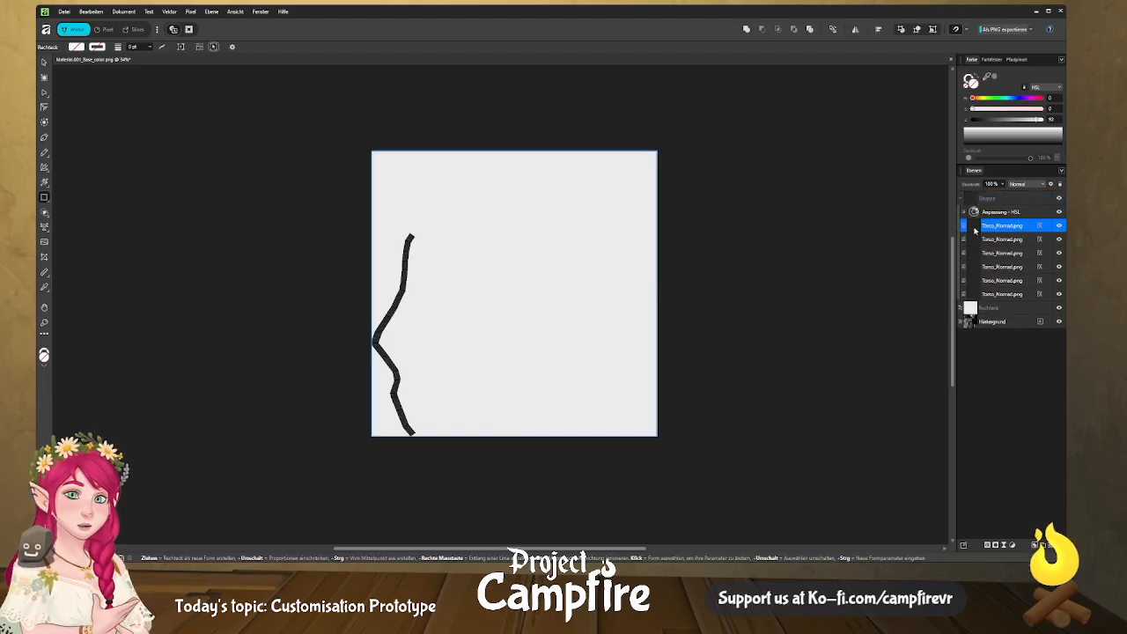
pyautogui.hotkey('ctrl', 'j')
pyautogui.hotkey('ctrl', 'j')
pyautogui.hotkey('ctrl', 'j')
pyautogui.hotkey('ctrl', 'j')
pyautogui.hotkey('ctrl', 'j')
pyautogui.hotkey('ctrl', 'j')
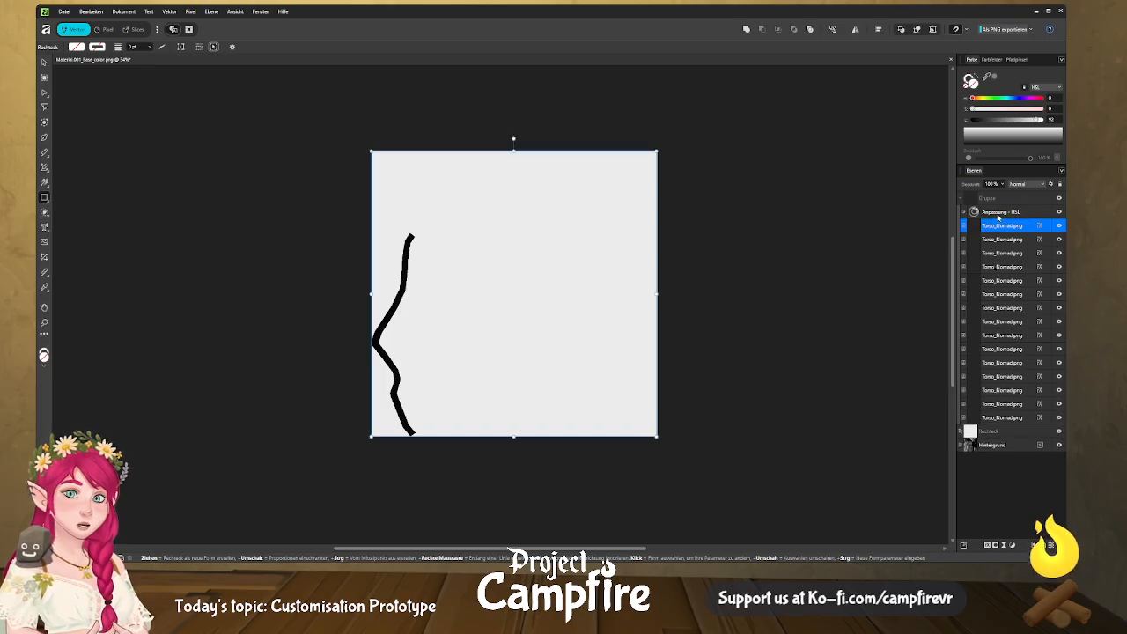
# Merge the group with the HSL adjustment and all Torso_Nomad.png copies into a single pixel layer.
pyautogui.click(999, 212)
pyautogui.keyDown('shift'); pyautogui.click(1018, 419); pyautogui.keyUp('shift')
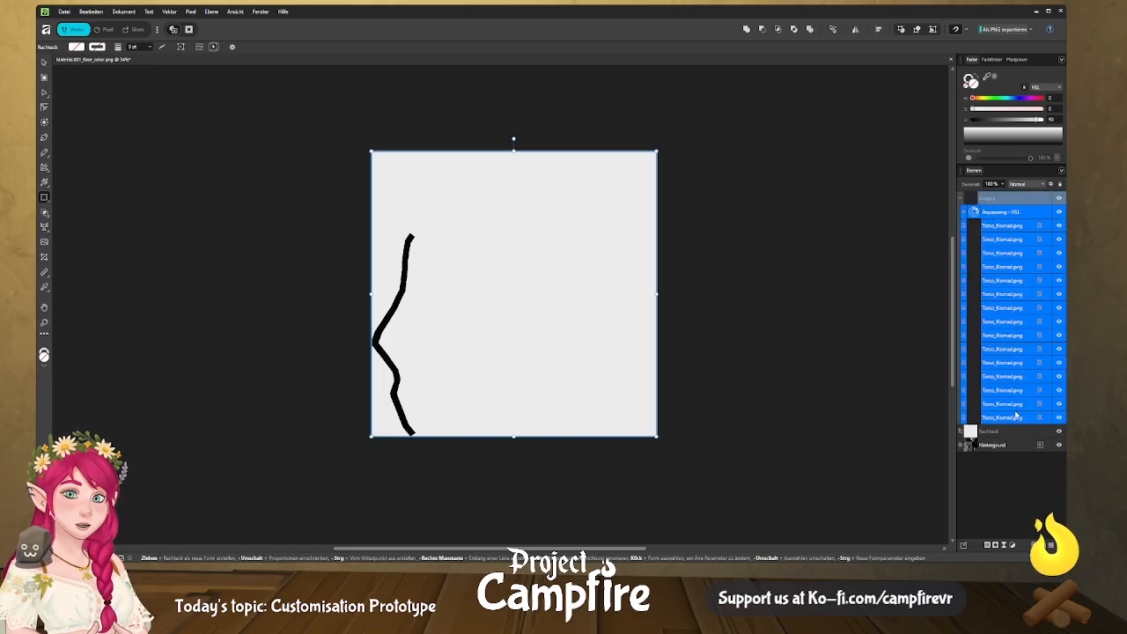
pyautogui.click(876, 280)
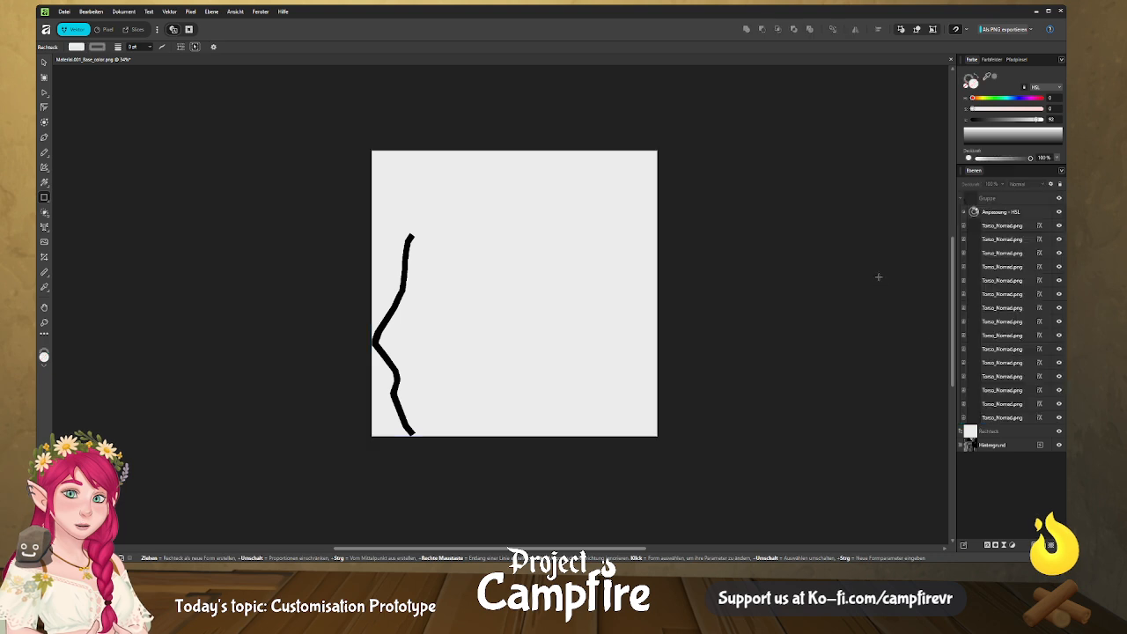
pyautogui.click(1004, 199)
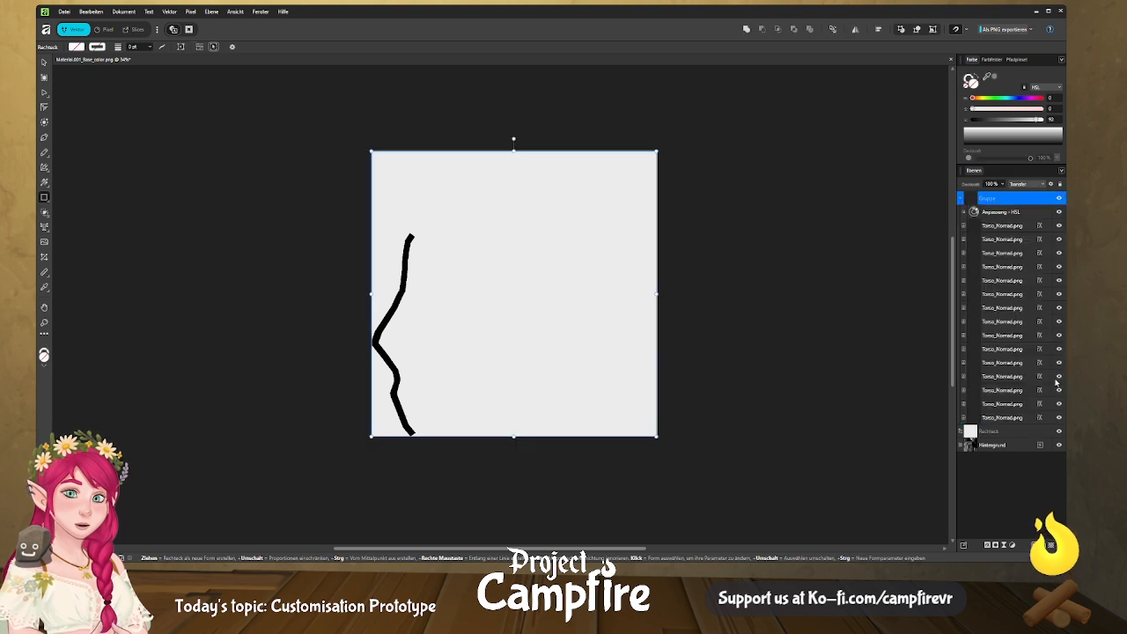
pyautogui.hotkey('ctrl', 'shift', 'e')
pyautogui.scroll(-1, 430, 355)
pyautogui.scroll(2, 427, 351)
pyautogui.scroll(-1, 425, 350)
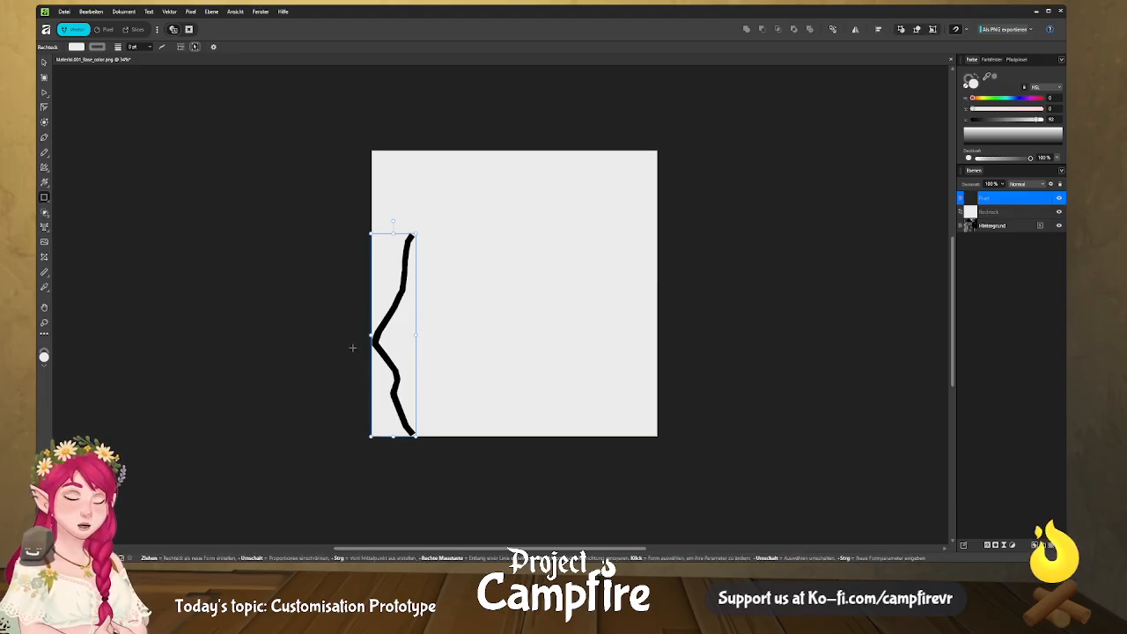
pyautogui.scroll(-1, 246, 219)
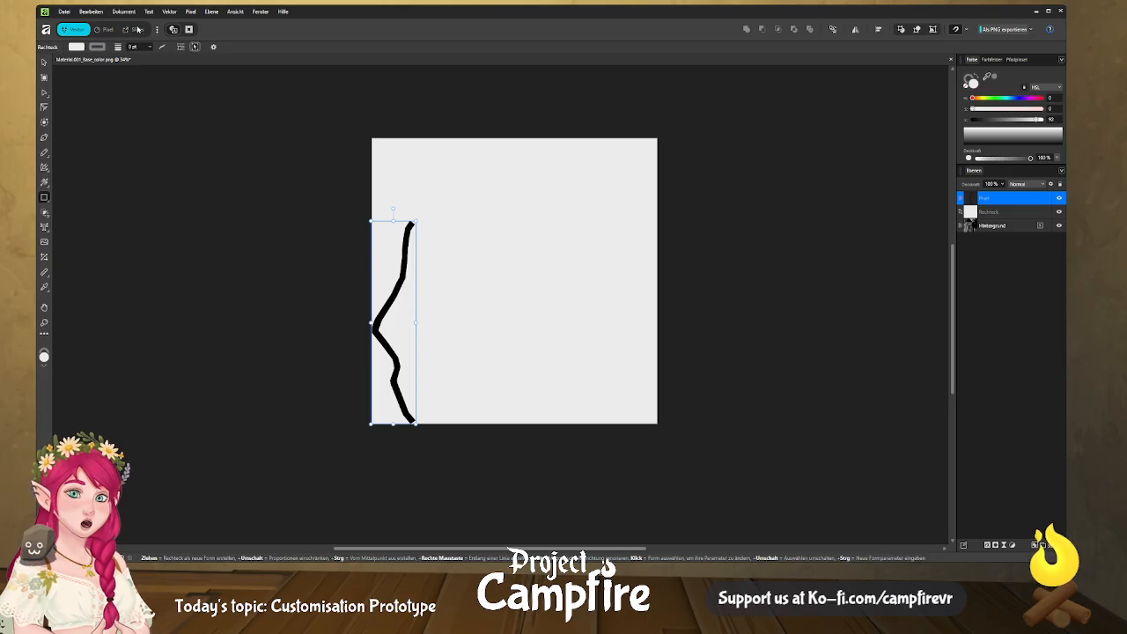
# Change to the Slices workspace and rename the full-canvas export slice as Nomad_Alpha.
pyautogui.click(137, 29)
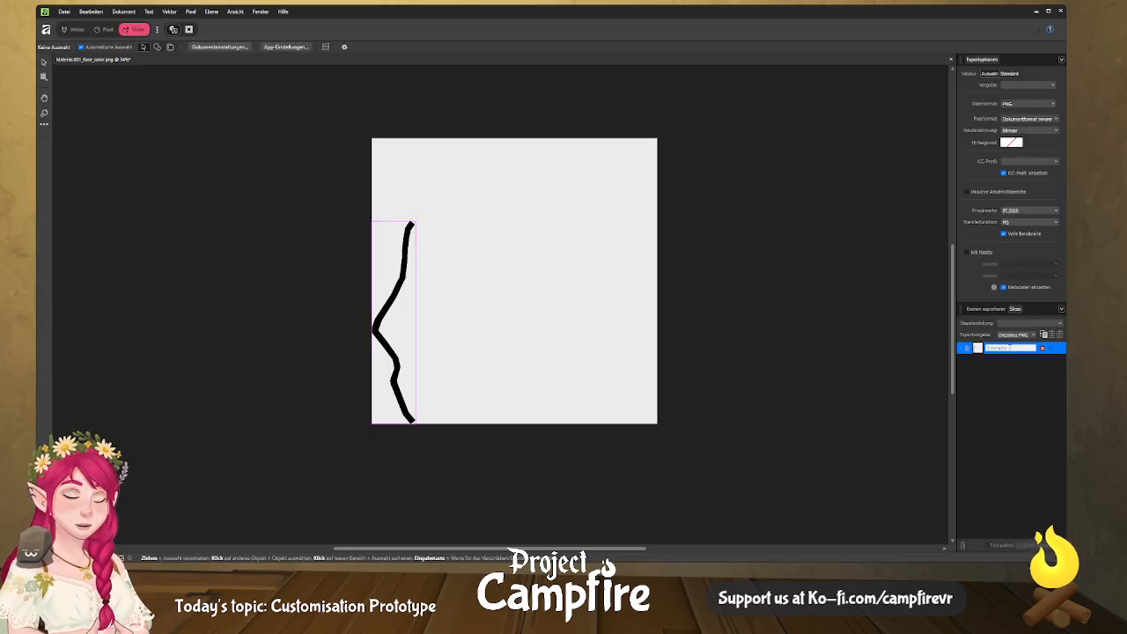
pyautogui.write('Normal_Alpha')
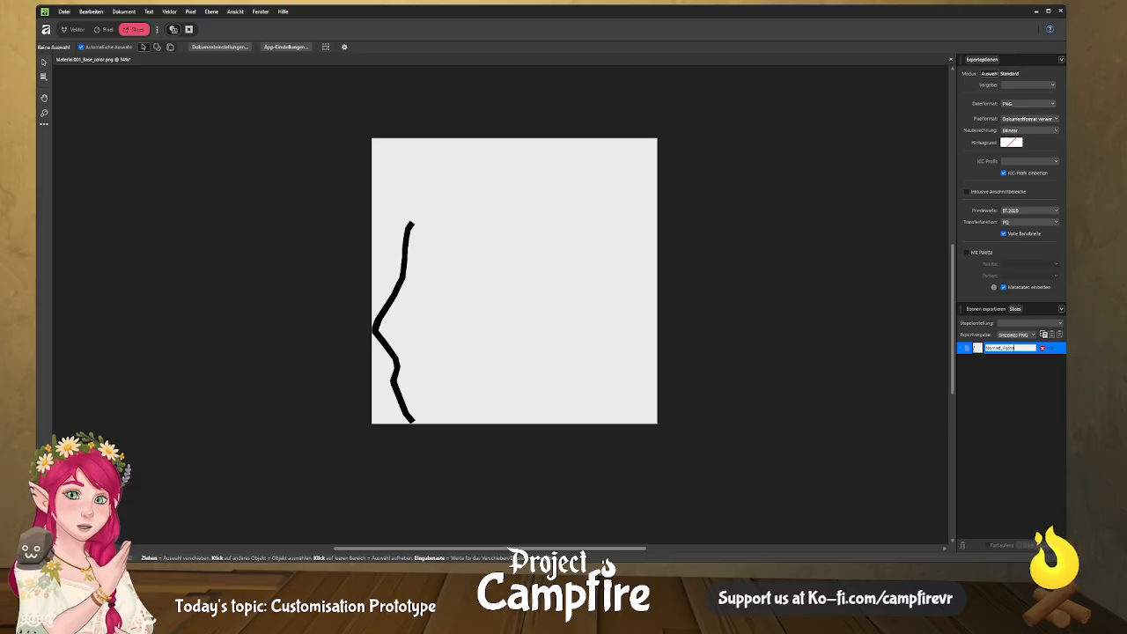
pyautogui.press('Return')
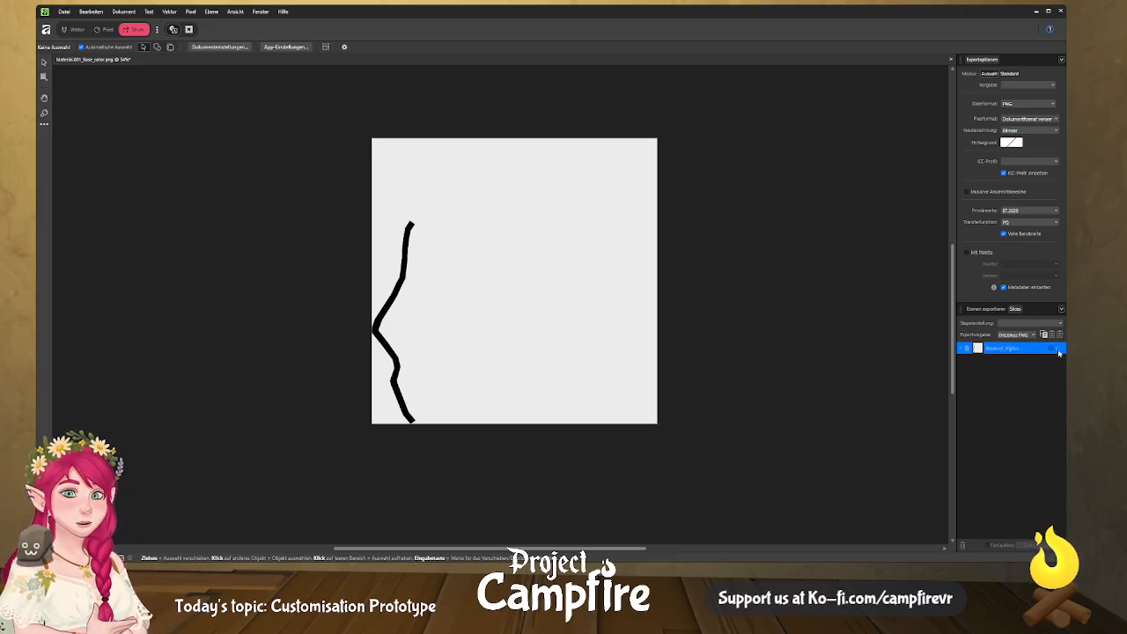
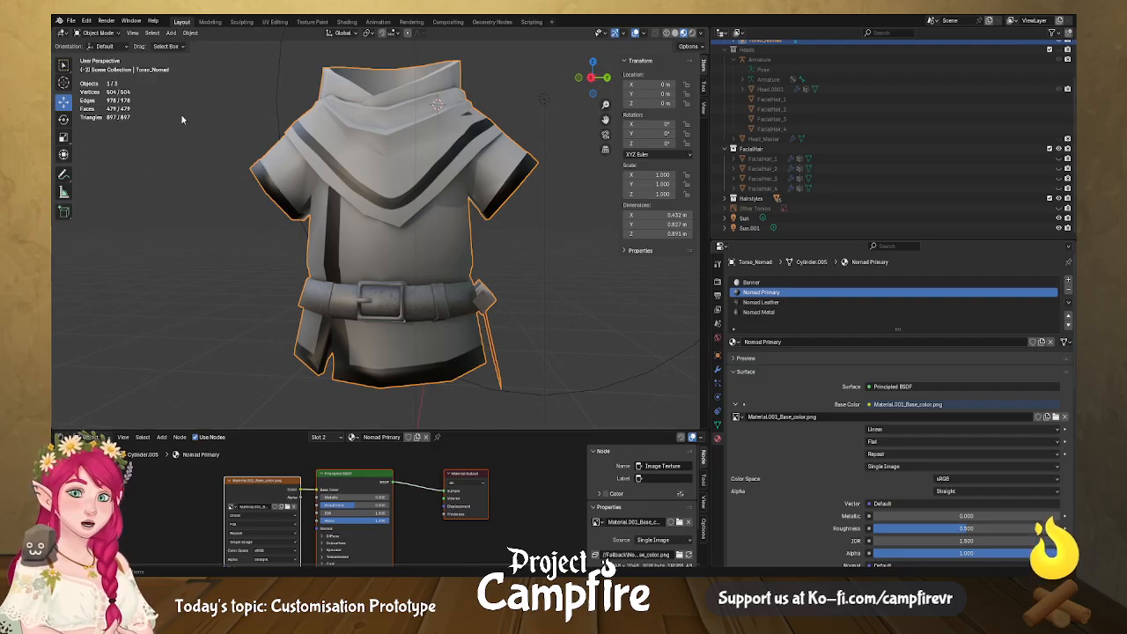
# Duplicate the base colour texture node, load Nomad_Alpha.png in the copy and link its Color to the Principled BSDF's Alpha input.
pyautogui.moveTo(356, 429); pyautogui.dragTo(382, 147)
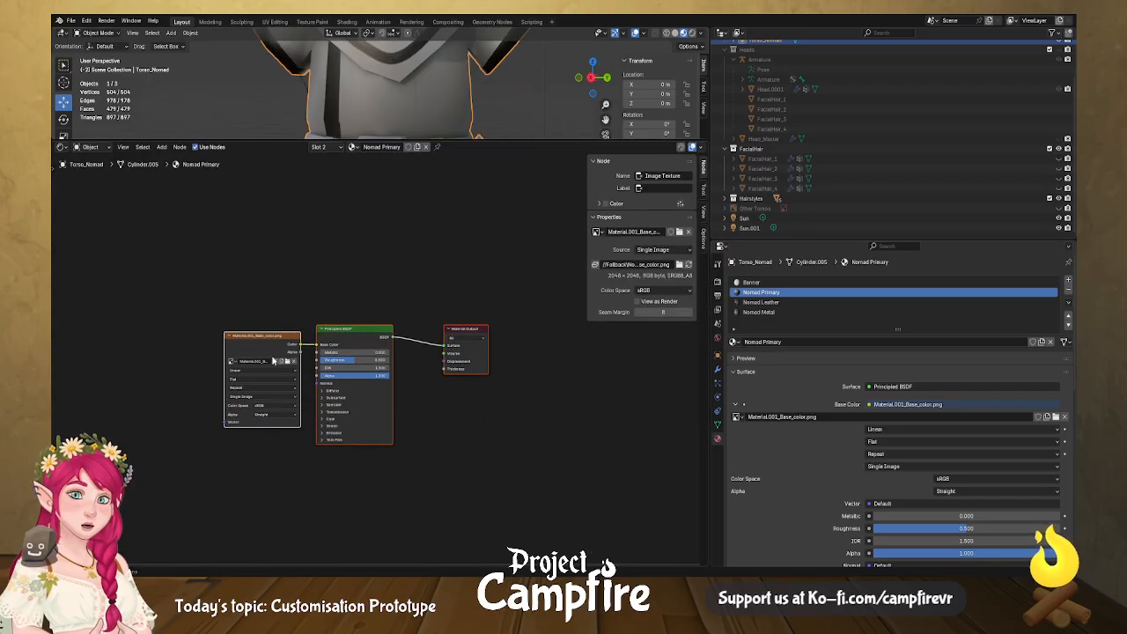
pyautogui.moveTo(270, 336); pyautogui.dragTo(183, 318)
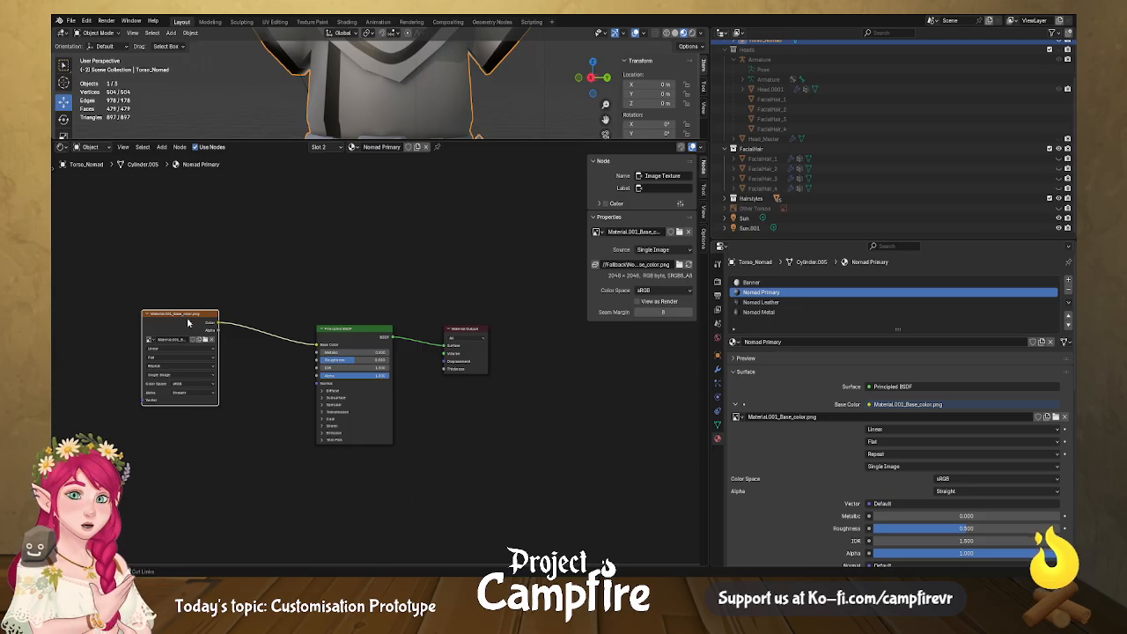
pyautogui.hotkey('shift', 'd')
pyautogui.click(190, 278)
pyautogui.moveTo(201, 265); pyautogui.dragTo(204, 408)
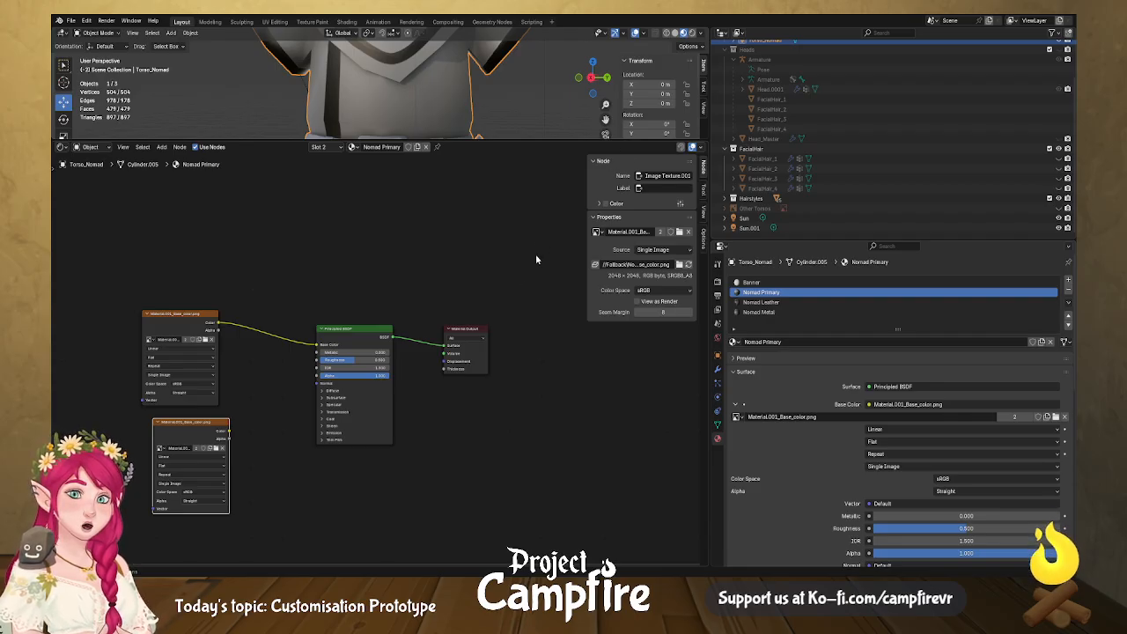
pyautogui.click(710, 444)
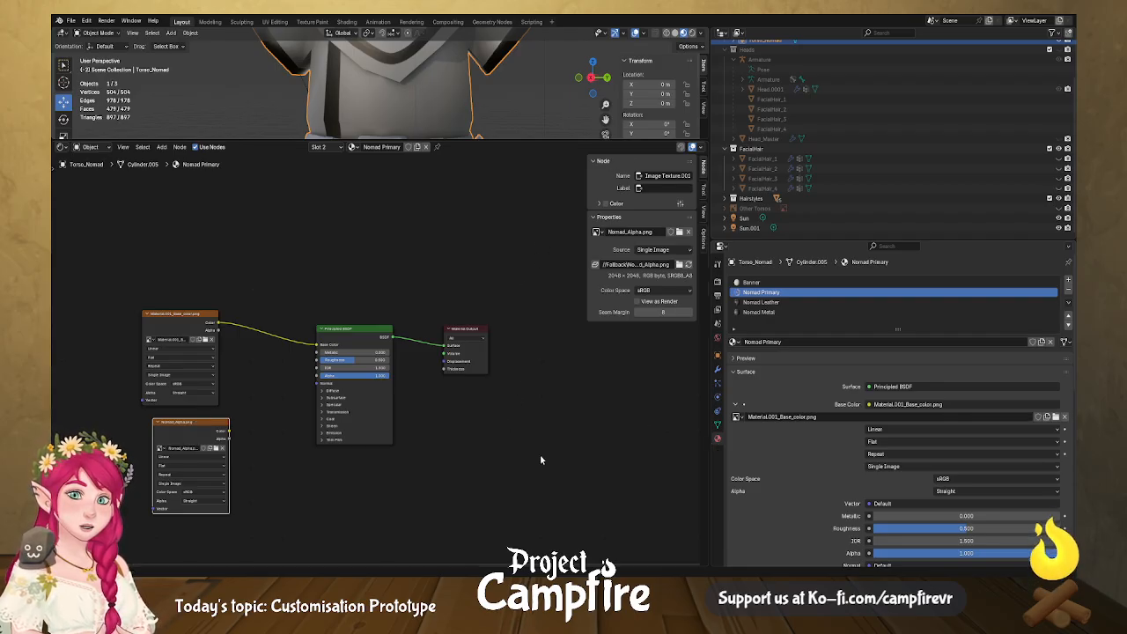
pyautogui.moveTo(229, 432); pyautogui.dragTo(319, 376)
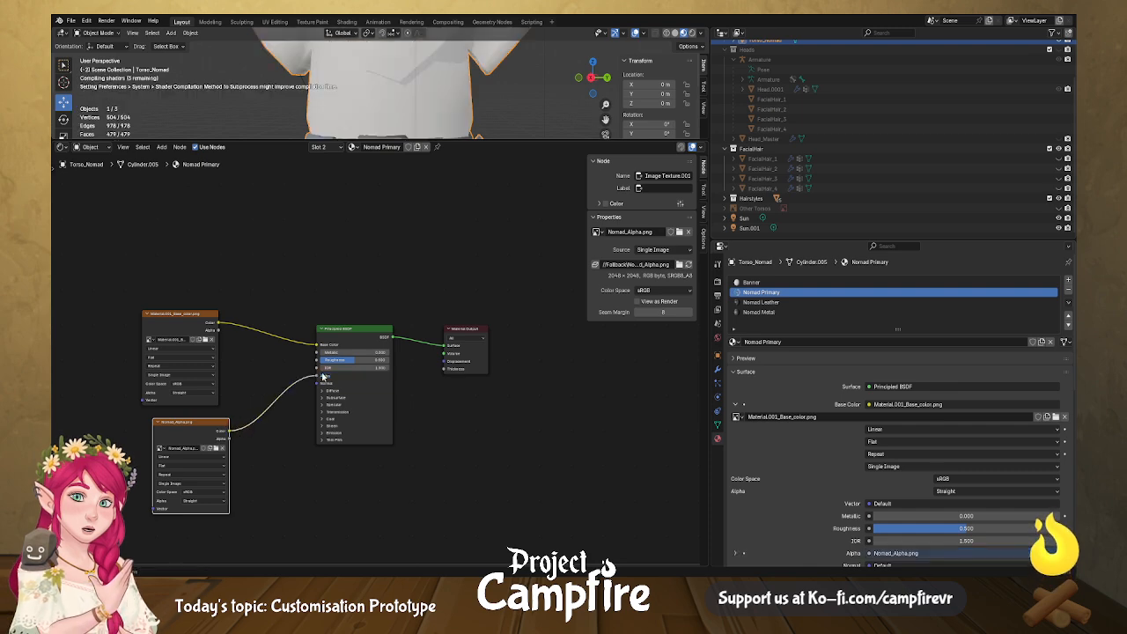
# Examine the cape's masked trim on the tunic from the front, side and back.
pyautogui.moveTo(470, 140); pyautogui.dragTo(468, 310)
pyautogui.click(505, 227)
pyautogui.moveTo(507, 200); pyautogui.dragTo(433, 166, button='middle')
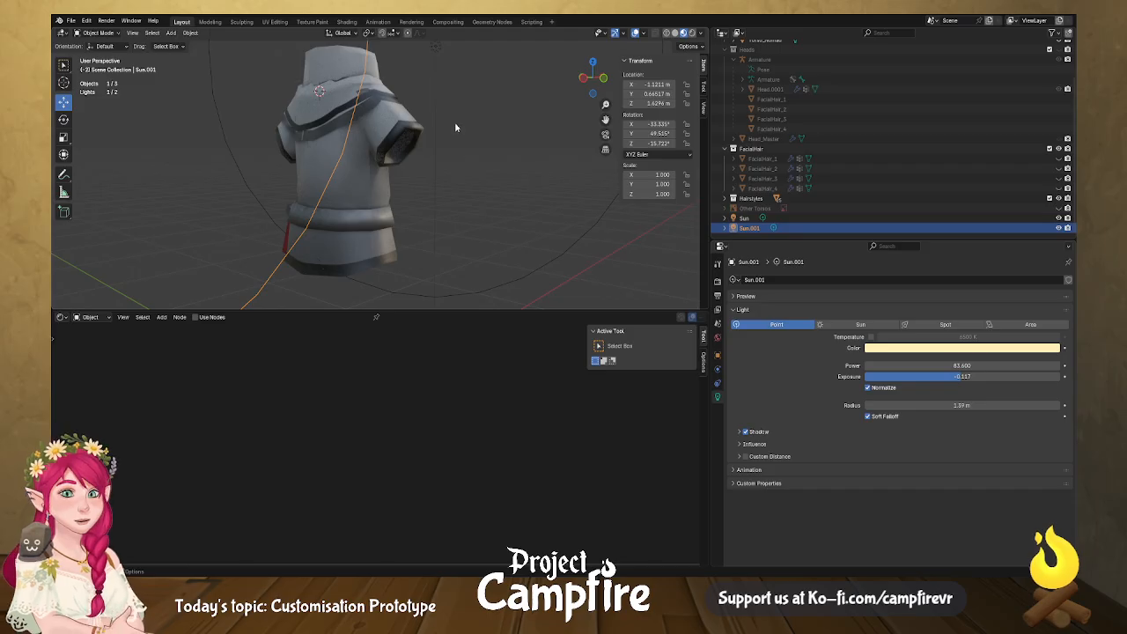
pyautogui.moveTo(486, 137); pyautogui.dragTo(528, 173, button='middle')
pyautogui.scroll(6, 528, 173)
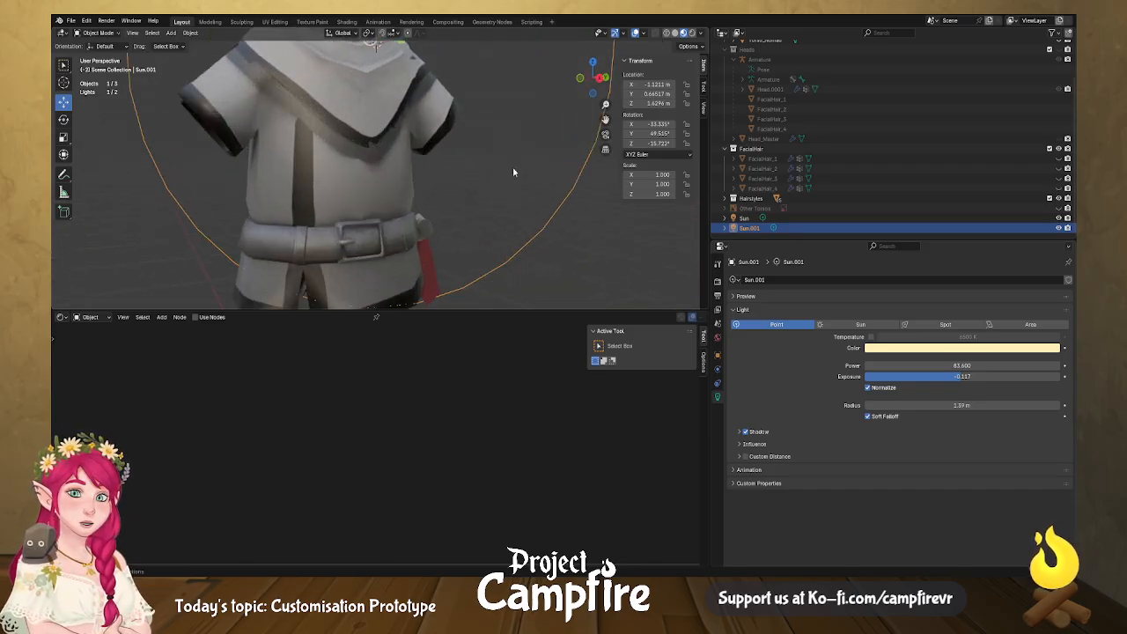
pyautogui.scroll(-5, 493, 172)
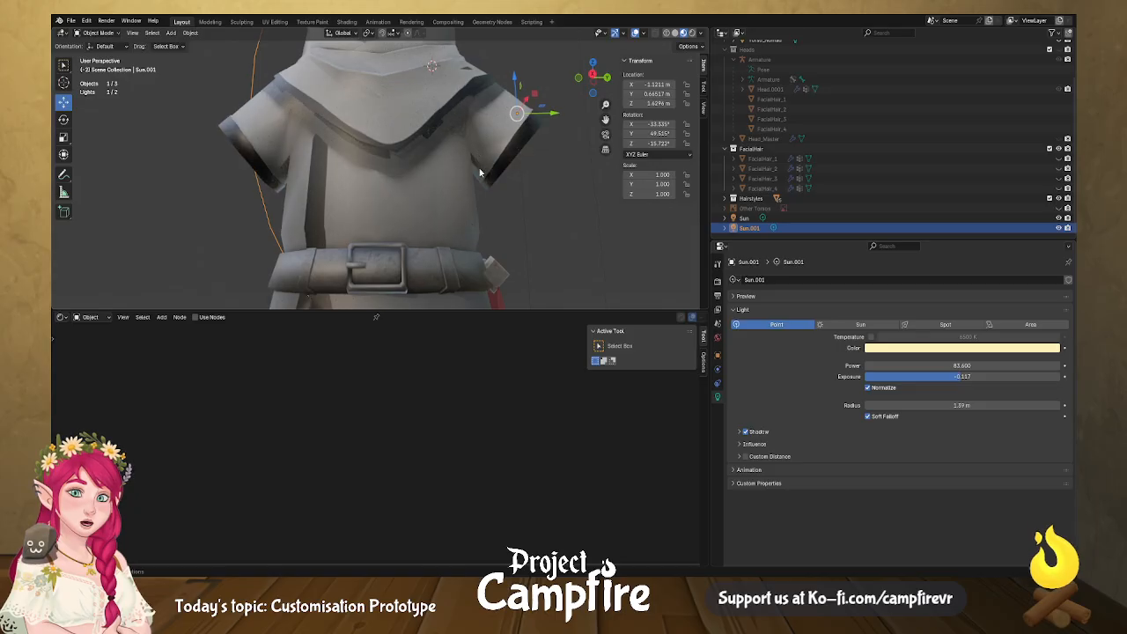
pyautogui.moveTo(480, 176); pyautogui.dragTo(484, 195, button='middle')
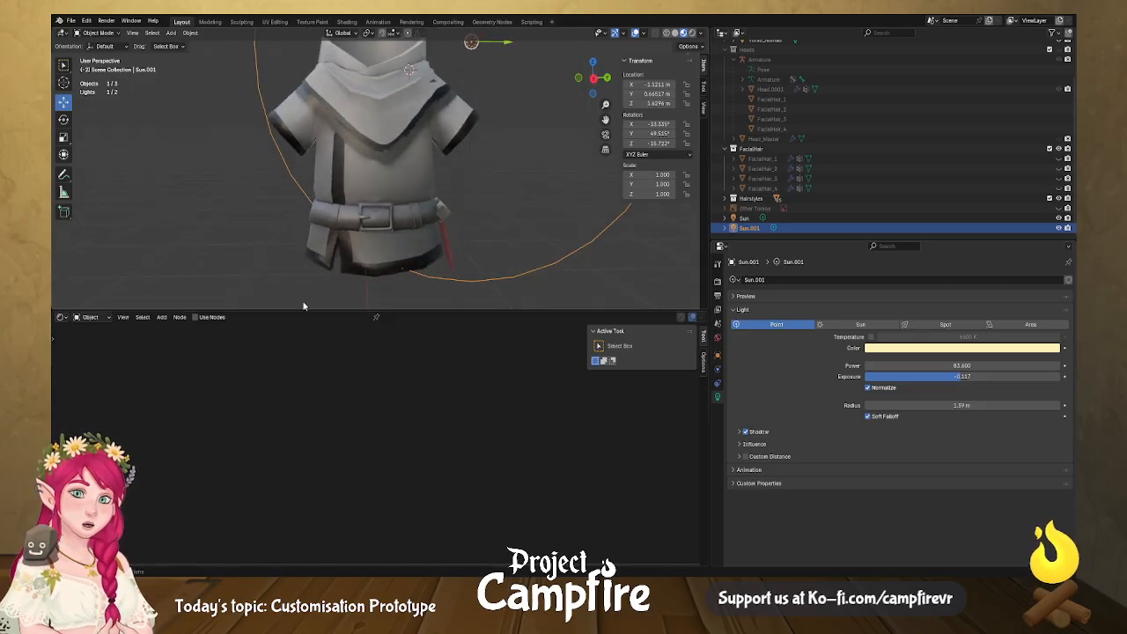
# Select Torso_Nomad and compare its masked trim in Rendered and Material Preview shading.
pyautogui.click(382, 254)
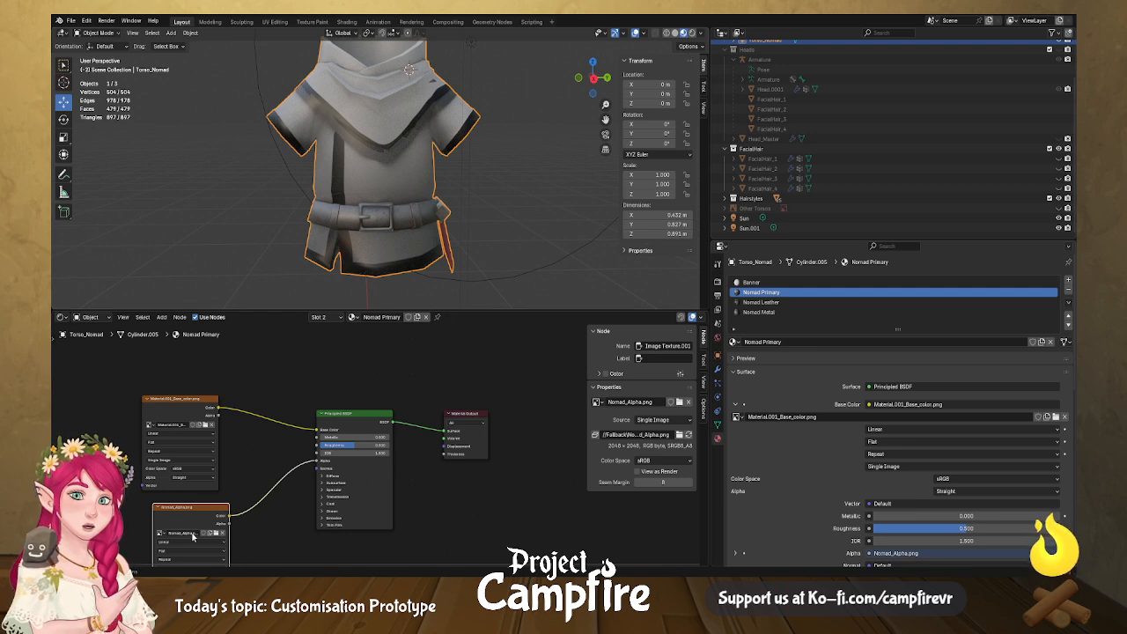
pyautogui.click(683, 36)
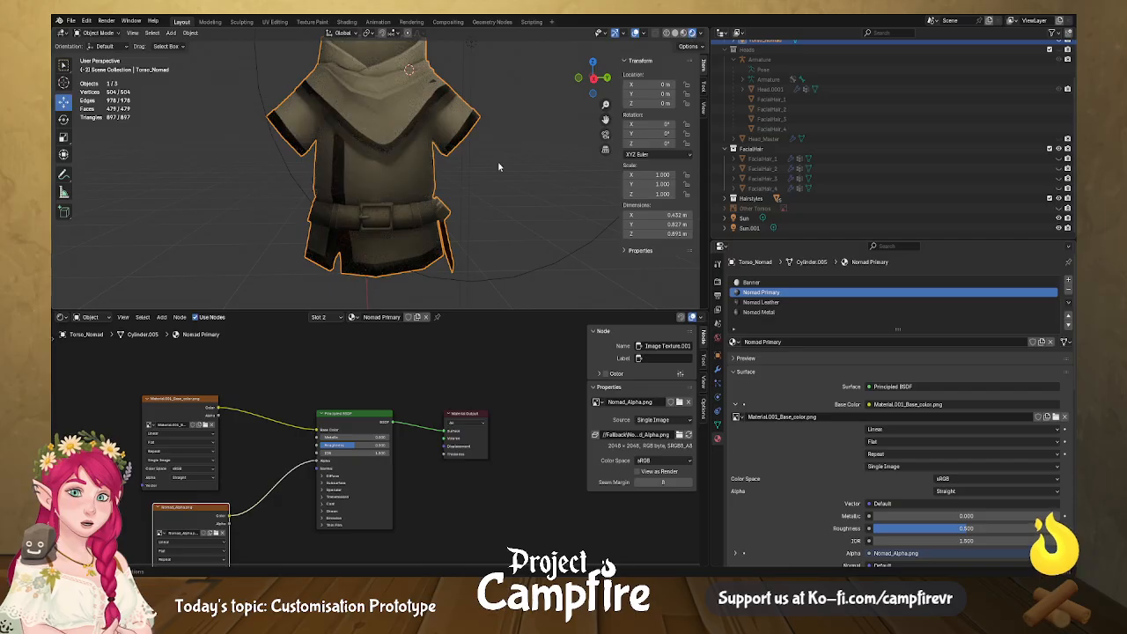
pyautogui.moveTo(524, 132); pyautogui.dragTo(454, 148, button='middle')
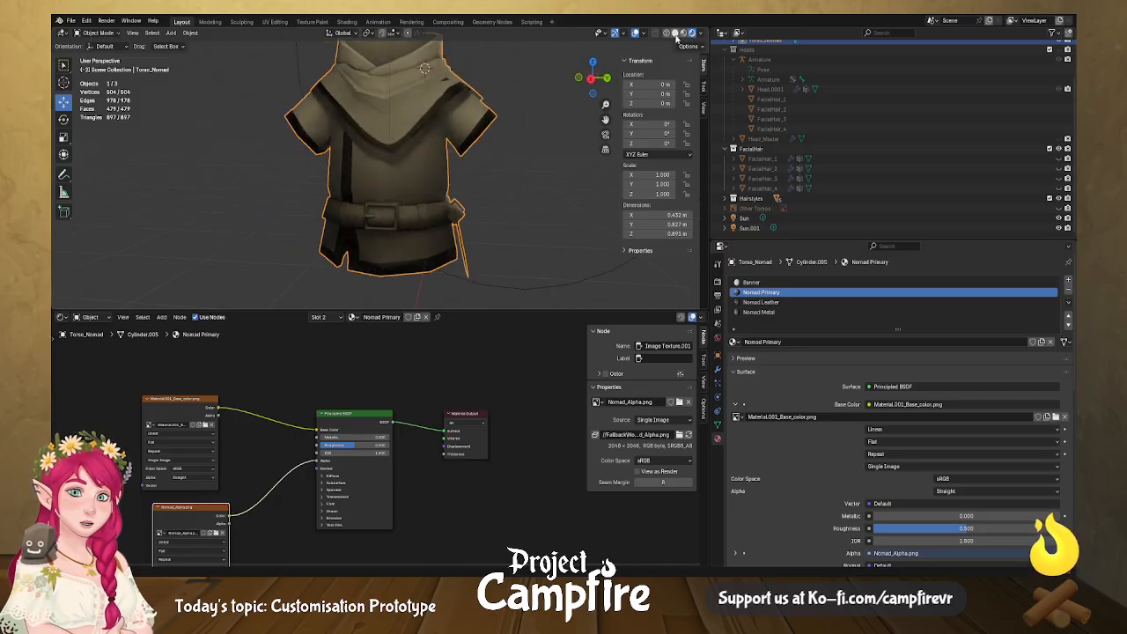
pyautogui.click(683, 34)
pyautogui.scroll(-3, 478, 155)
pyautogui.moveTo(478, 156); pyautogui.dragTo(493, 219, button='middle')
pyautogui.scroll(4, 483, 202)
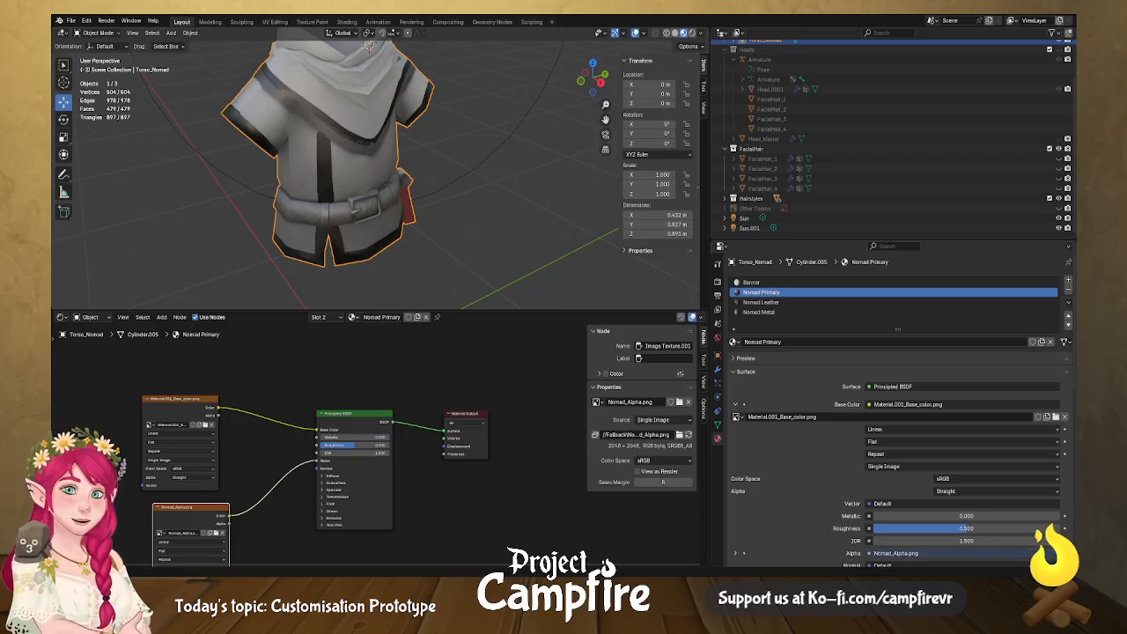
# Switch to Affinity, group the black trim pixel layer with the white rectangle and rename the group as Alpha.
pyautogui.hotkey('alt', 'Tab')
pyautogui.scroll(1, 514, 306)
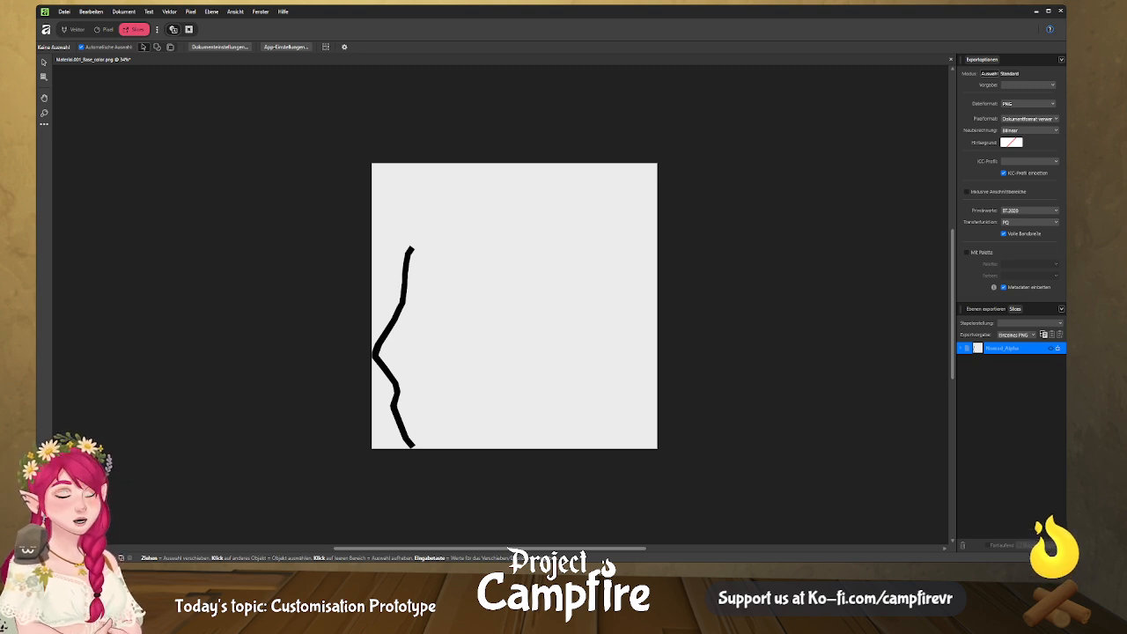
pyautogui.scroll(1, 514, 306)
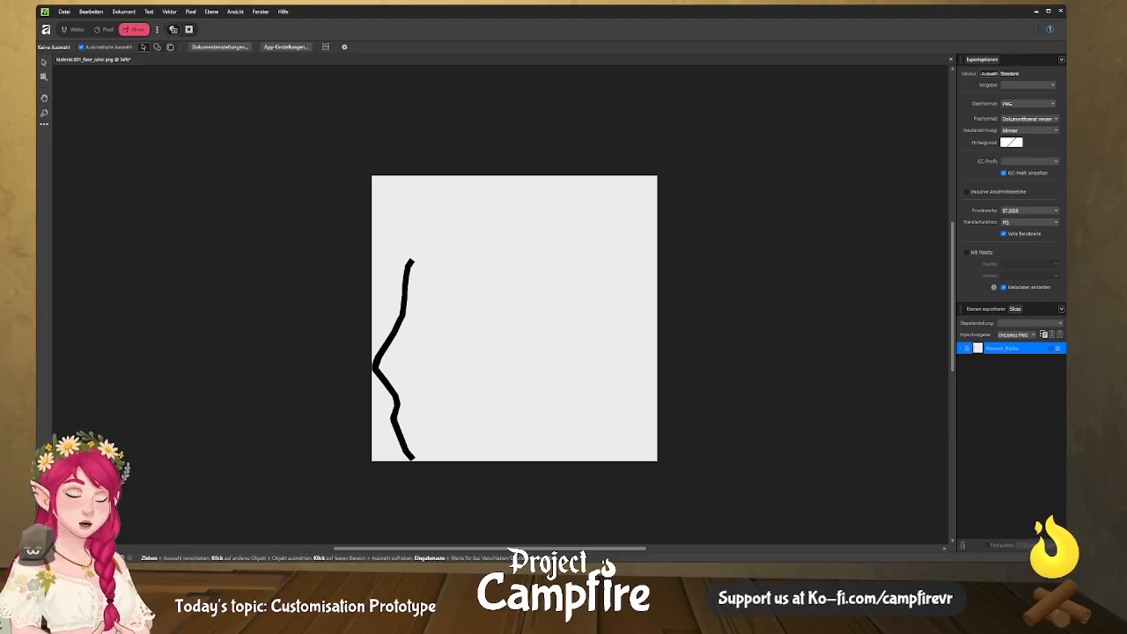
pyautogui.scroll(2, 514, 344)
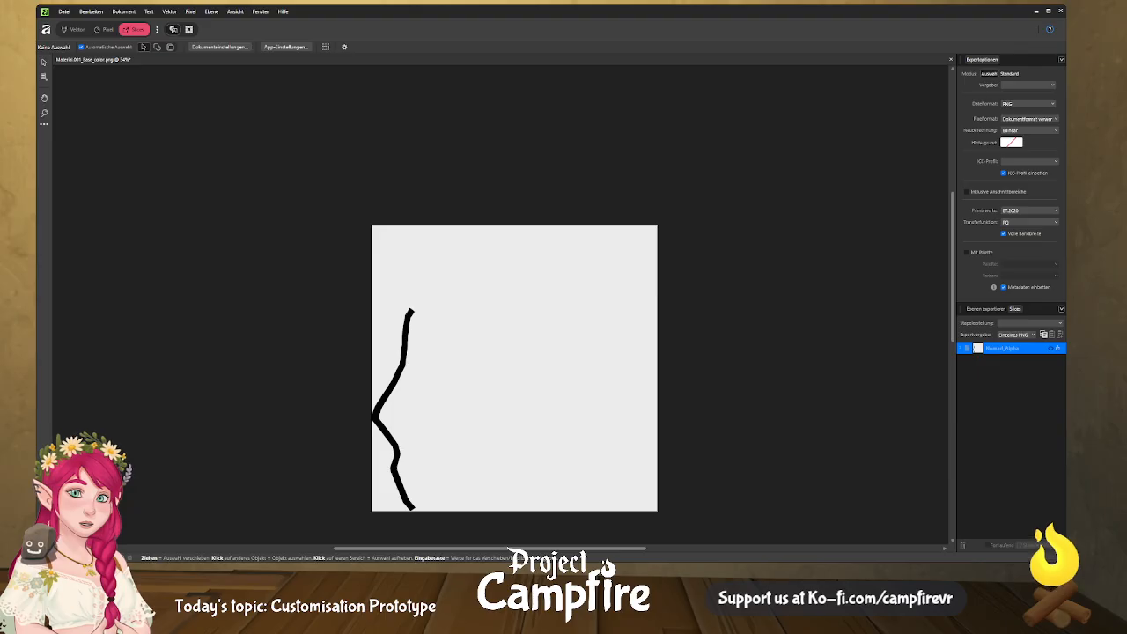
pyautogui.click(71, 29)
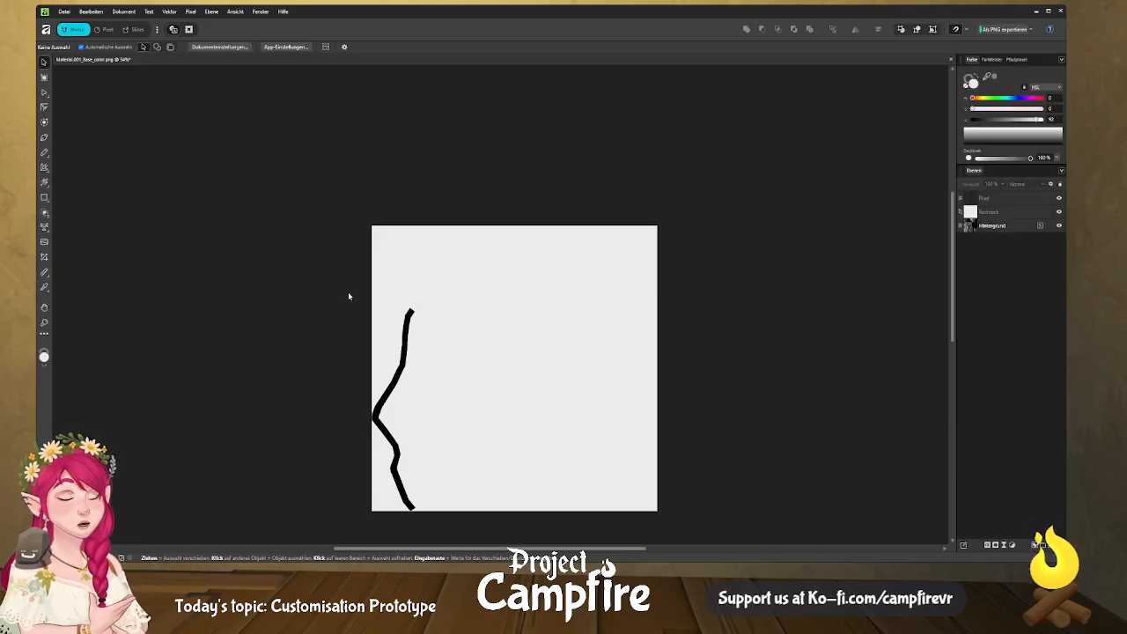
pyautogui.click(1026, 214)
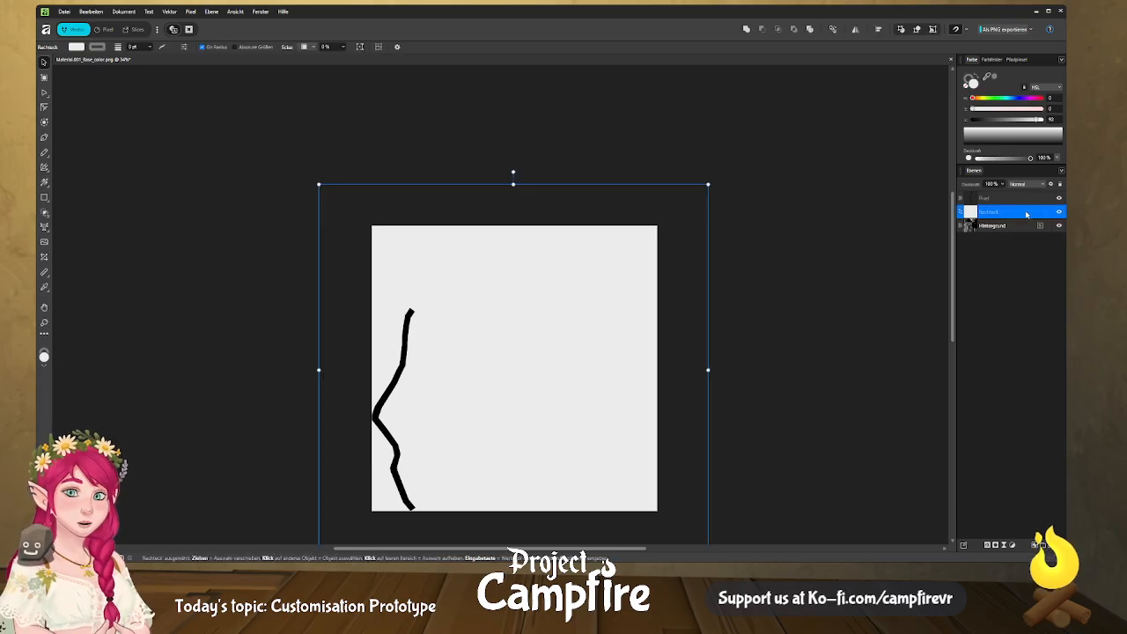
pyautogui.keyDown('shift'); pyautogui.click(1021, 199); pyautogui.keyUp('shift')
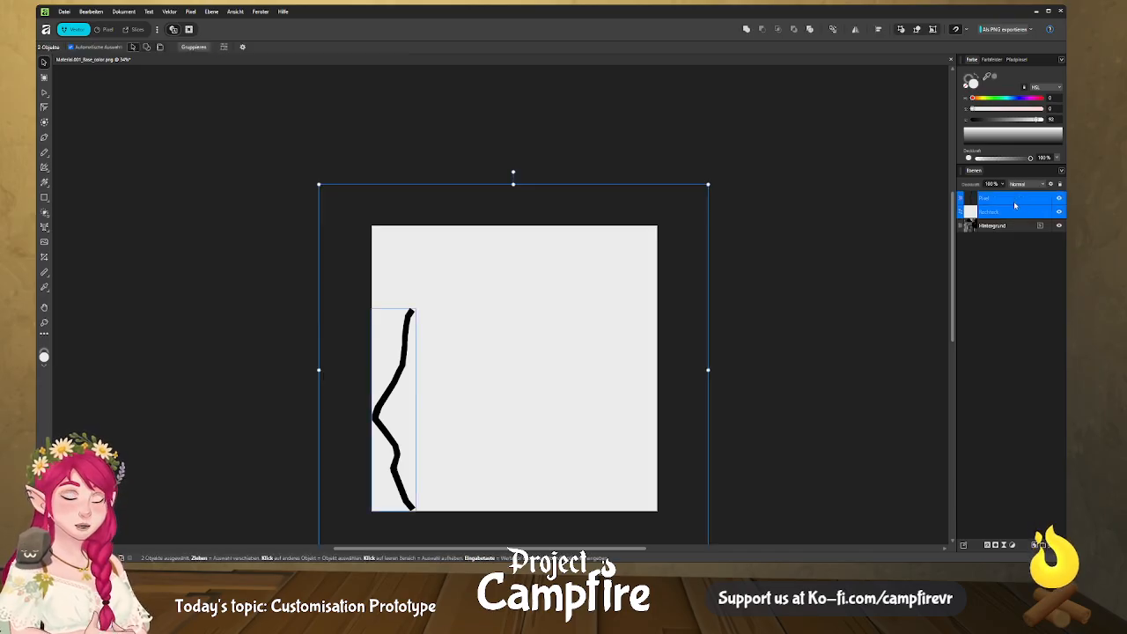
pyautogui.hotkey('ctrl', 'g')
pyautogui.doubleClick(1013, 200)
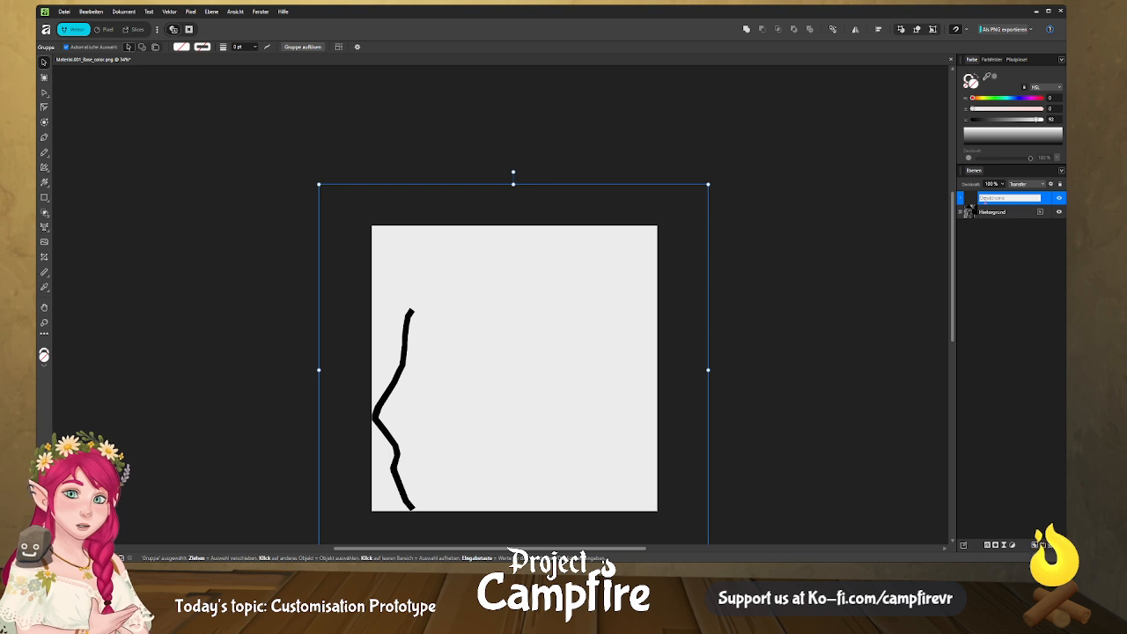
pyautogui.write('Skin')
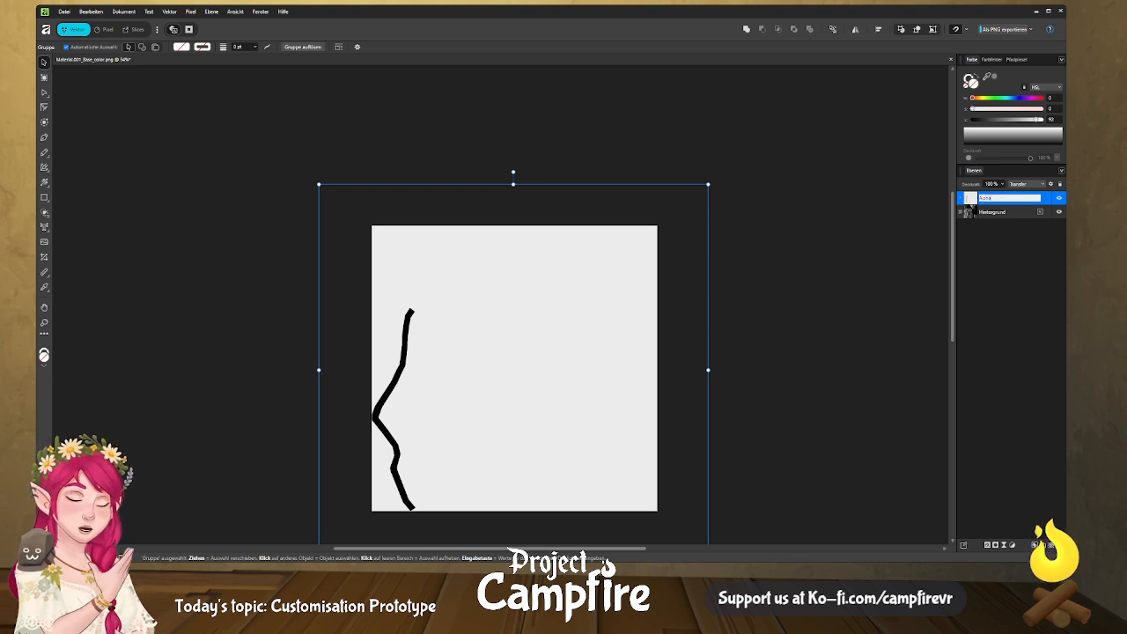
pyautogui.press('Return')
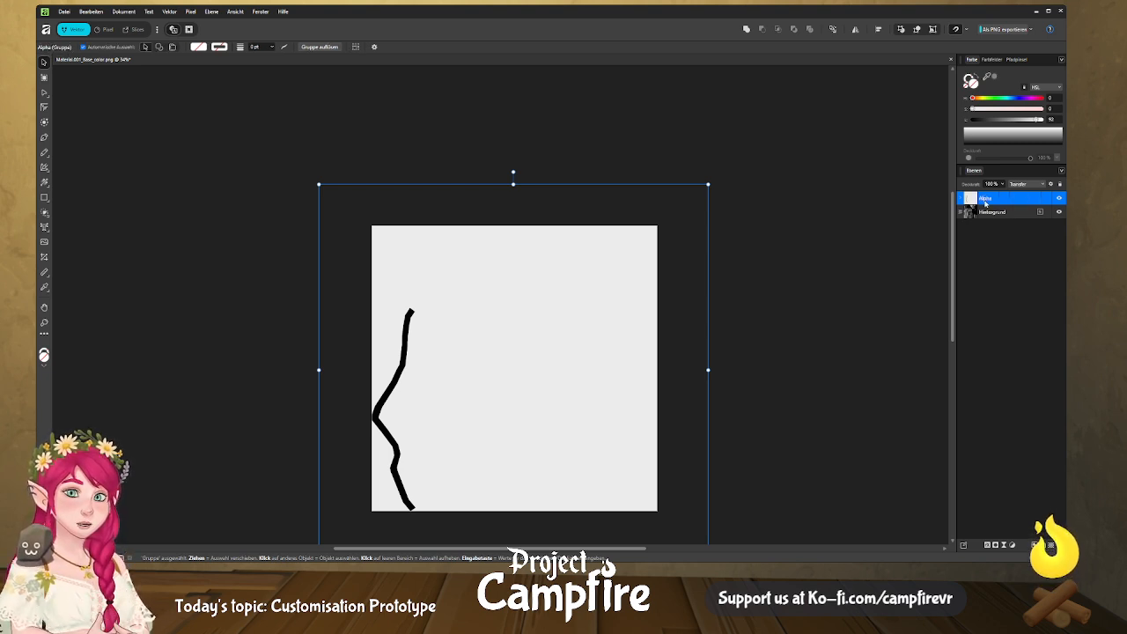
# Hide the Alpha group and select the Hintergrund layer for painting in the Pixel workspace.
pyautogui.click(1060, 198)
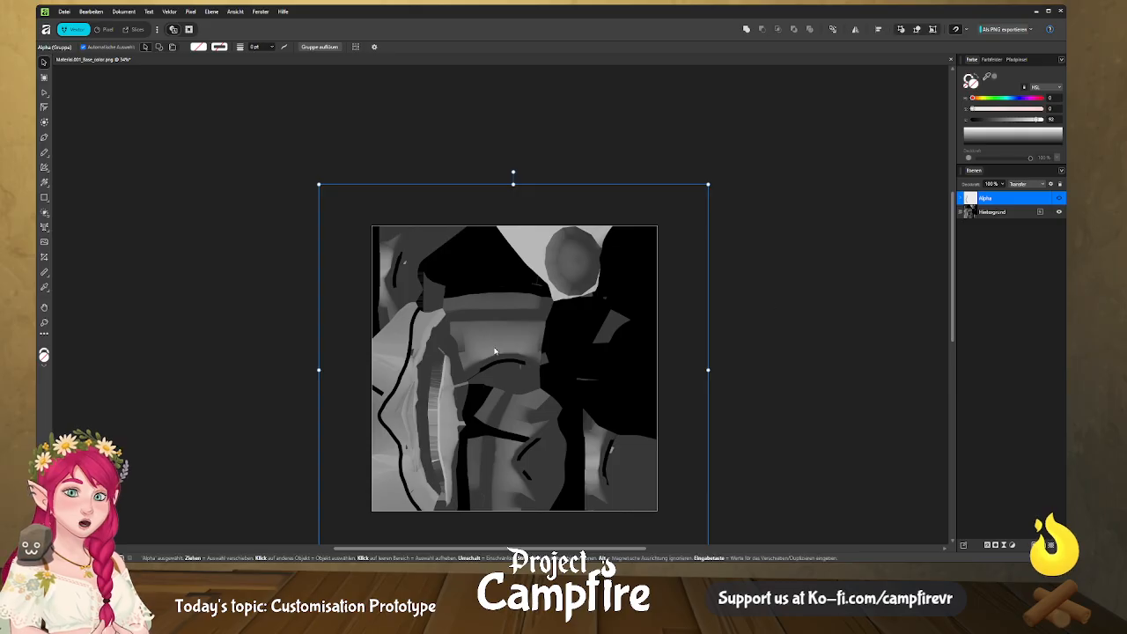
pyautogui.keyDown('ctrl'); pyautogui.scroll(4, 550, 413); pyautogui.keyUp('ctrl')
pyautogui.keyDown('ctrl'); pyautogui.scroll(-2, 548, 415); pyautogui.keyUp('ctrl')
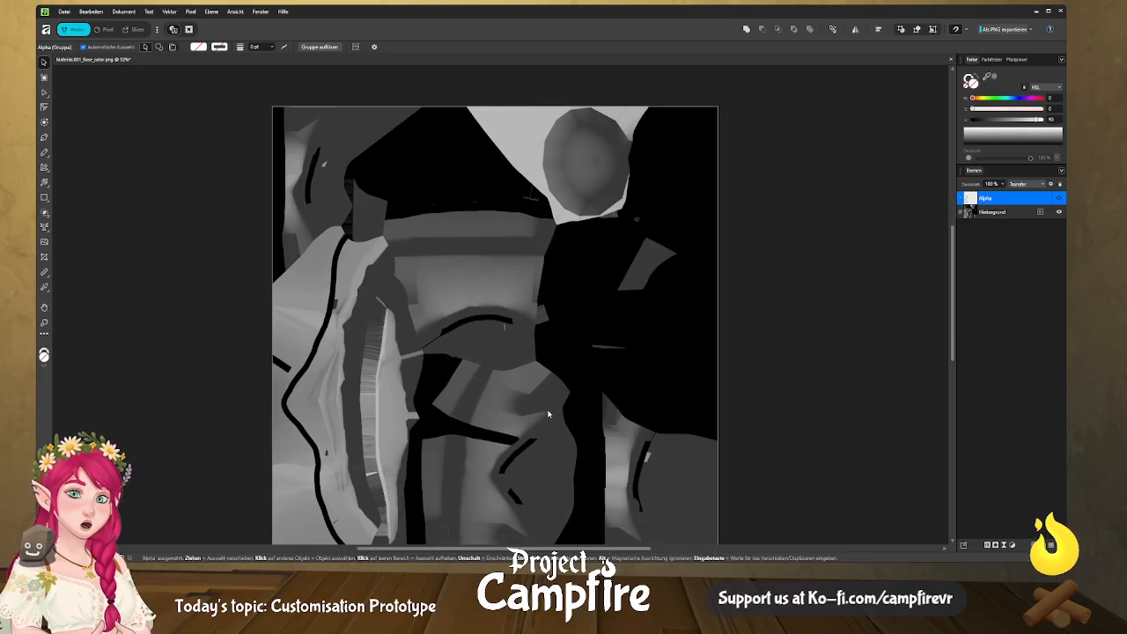
pyautogui.keyDown('ctrl'); pyautogui.scroll(1, 517, 365); pyautogui.keyUp('ctrl')
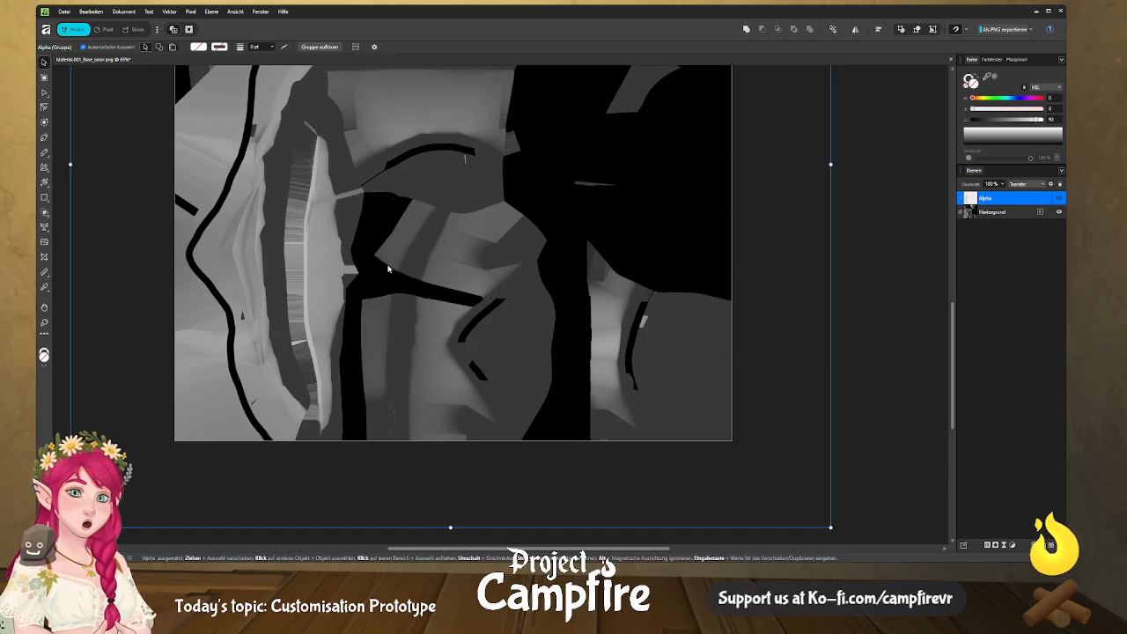
pyautogui.click(516, 348)
pyautogui.scroll(1, 516, 341)
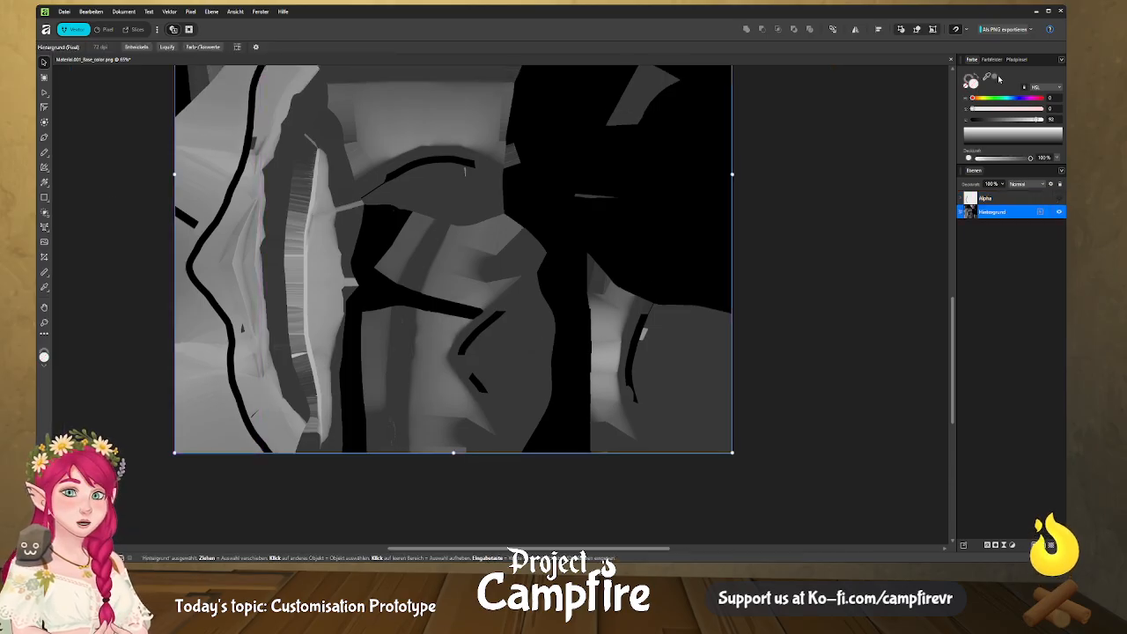
pyautogui.click(106, 30)
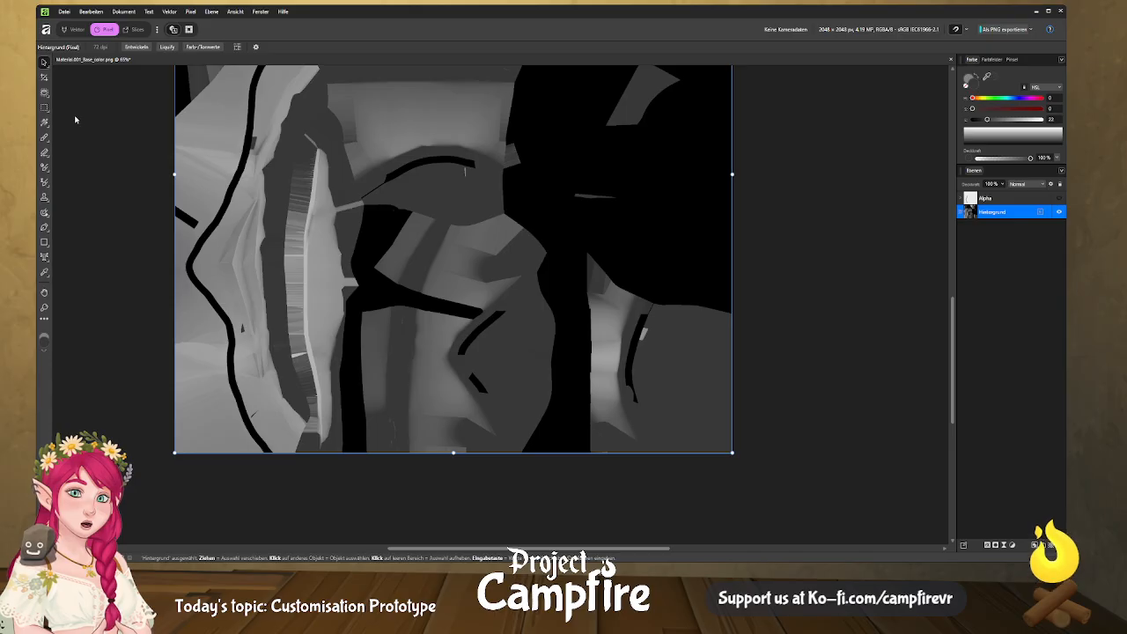
# Paint over the broken black chevron line in the texture's lower middle with sampled dark grey and a larger brush.
pyautogui.press('b')
pyautogui.moveTo(511, 315); pyautogui.dragTo(500, 314)
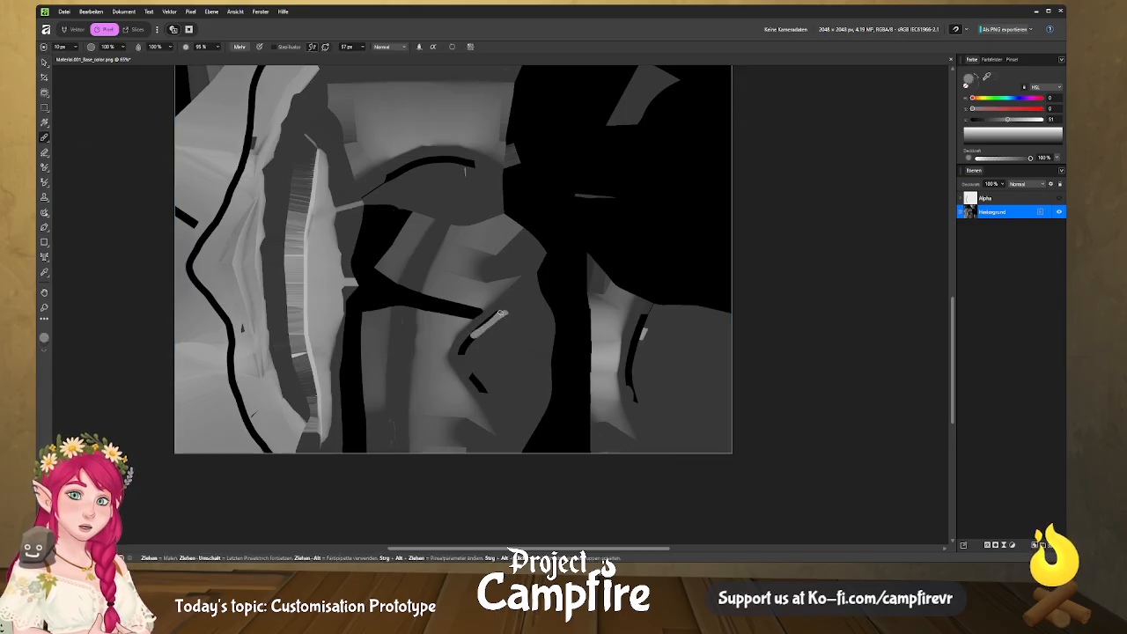
pyautogui.press('i')
pyautogui.keyDown('alt'); pyautogui.click(518, 322); pyautogui.keyUp('alt')
pyautogui.moveTo(508, 315); pyautogui.dragTo(495, 321)
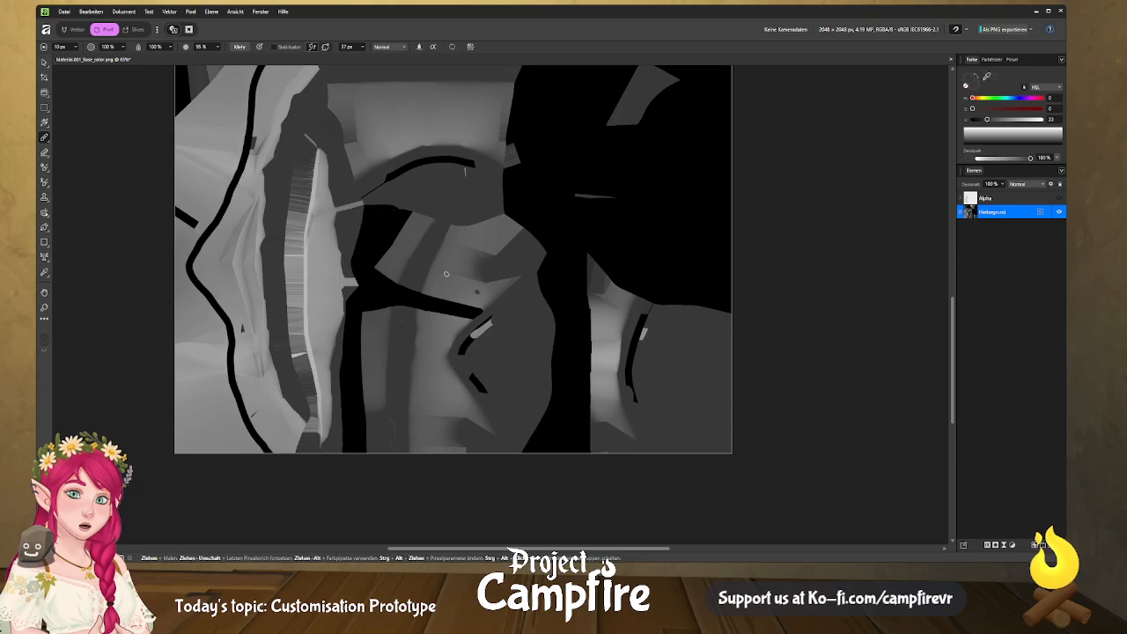
pyautogui.moveTo(46, 47); pyautogui.dragTo(53, 49)
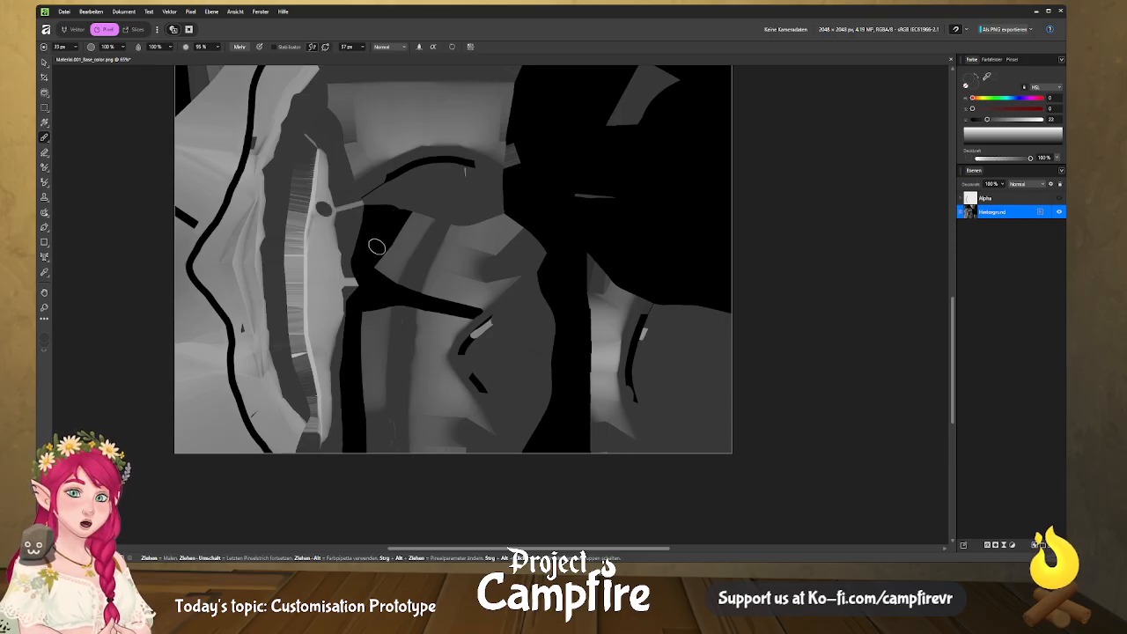
pyautogui.moveTo(496, 316)
pyautogui.mouseDown()
pyautogui.moveTo(468, 330)
pyautogui.moveTo(460, 355)
pyautogui.moveTo(481, 388)
pyautogui.moveTo(558, 367)
pyautogui.mouseUp()
pyautogui.hotkey('ctrl', 'z')
# Cover the black curved lines on the lower-right and upper-middle texture pieces with the same dark grey.
pyautogui.moveTo(650, 317); pyautogui.dragTo(647, 318)
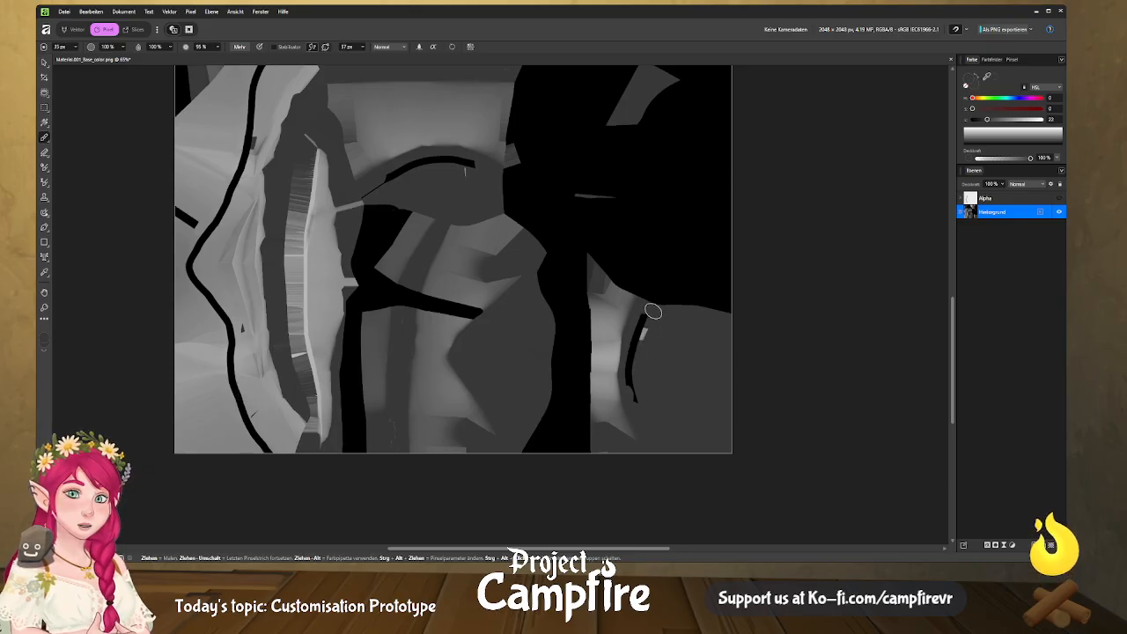
pyautogui.moveTo(653, 311)
pyautogui.mouseDown()
pyautogui.moveTo(638, 335)
pyautogui.moveTo(639, 402)
pyautogui.mouseUp()
pyautogui.moveTo(453, 176)
pyautogui.mouseDown()
pyautogui.moveTo(467, 164)
pyautogui.moveTo(372, 183)
pyautogui.mouseUp()
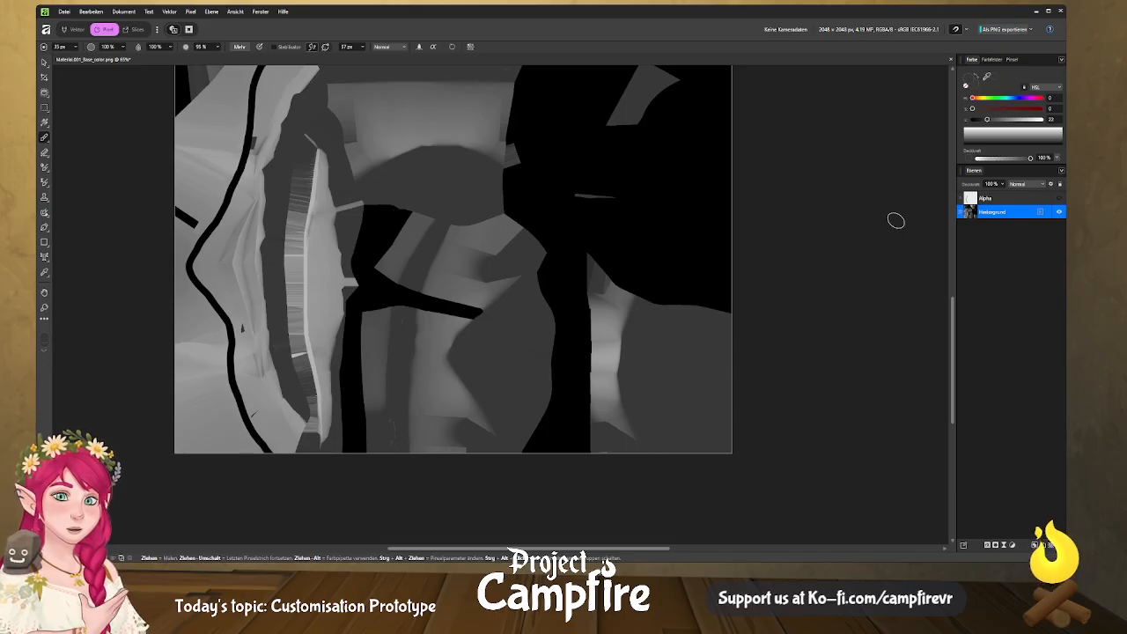
# Paint out the short black dash at the texture's left edge with the grey sampled beside it.
pyautogui.scroll(1, 896, 220)
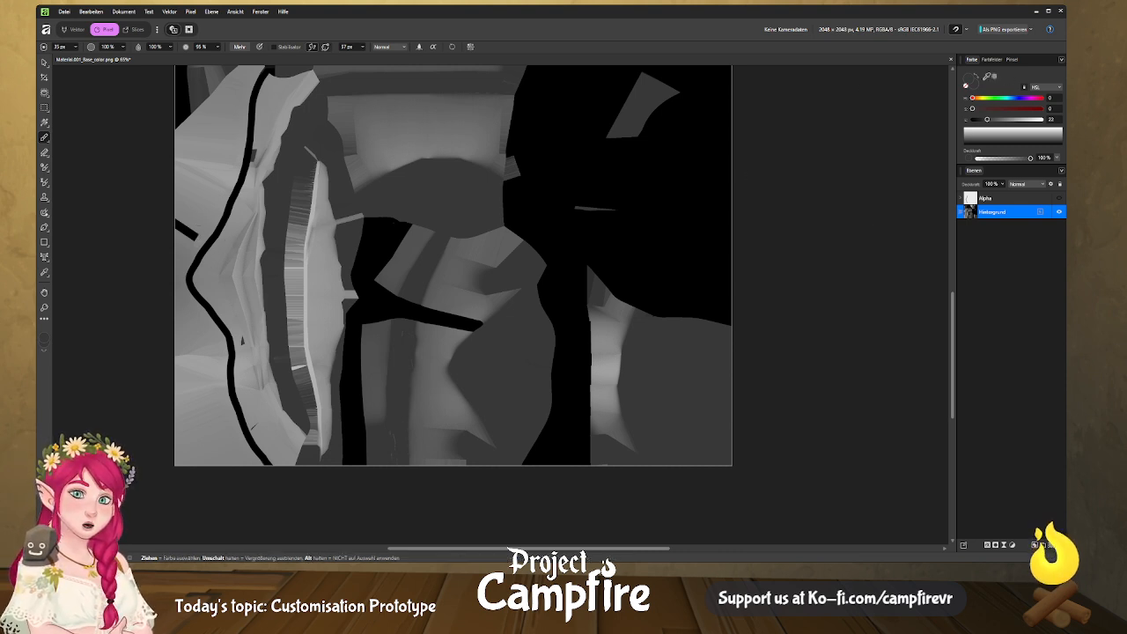
pyautogui.keyDown('alt'); pyautogui.click(200, 230); pyautogui.keyUp('alt')
pyautogui.moveTo(197, 236); pyautogui.dragTo(182, 227)
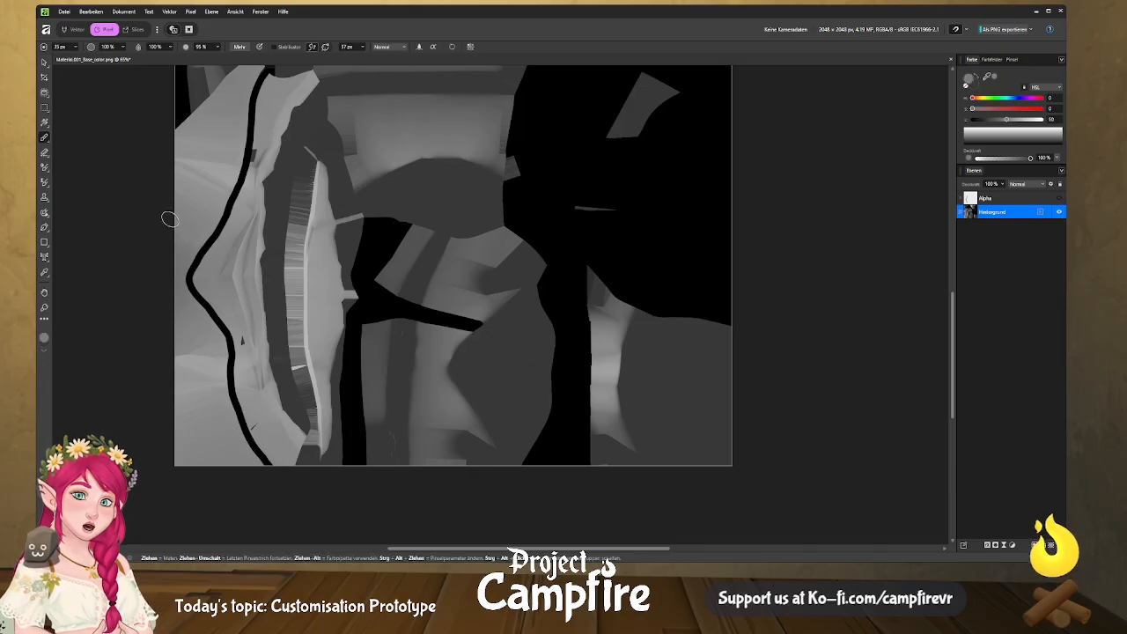
# Paint over the small dark mark beside the black curve on the lower-left piece with a lighter grey sampled from its surroundings.
pyautogui.click(258, 429)
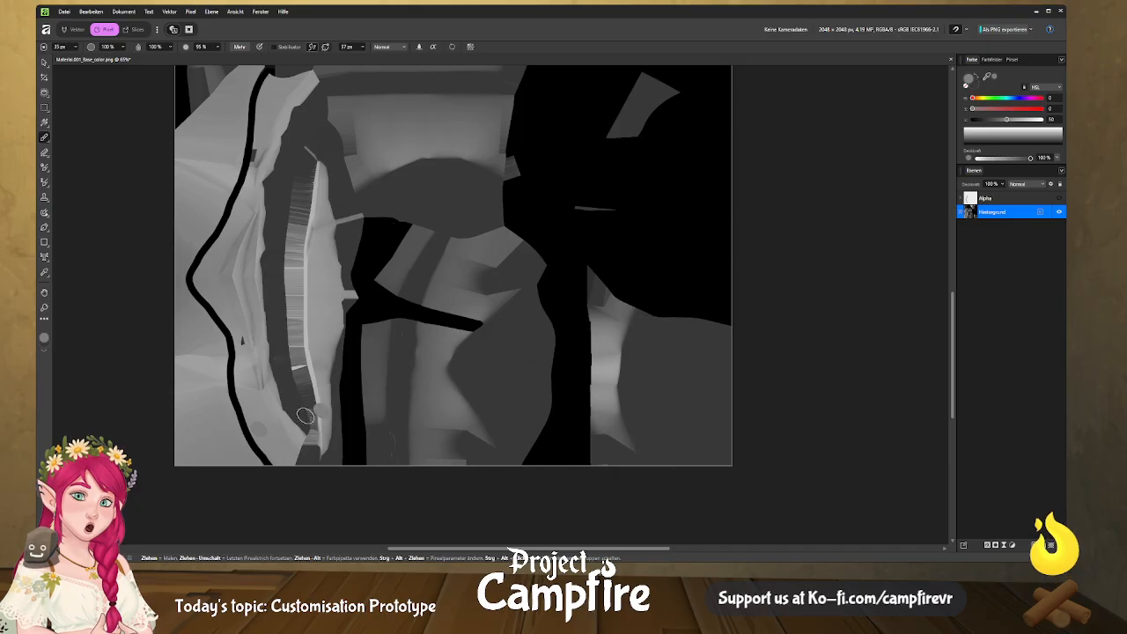
pyautogui.keyDown('ctrl'); pyautogui.scroll(5, 290, 409); pyautogui.keyUp('ctrl')
pyautogui.click(401, 365)
pyautogui.moveTo(362, 372); pyautogui.dragTo(438, 267, button='middle')
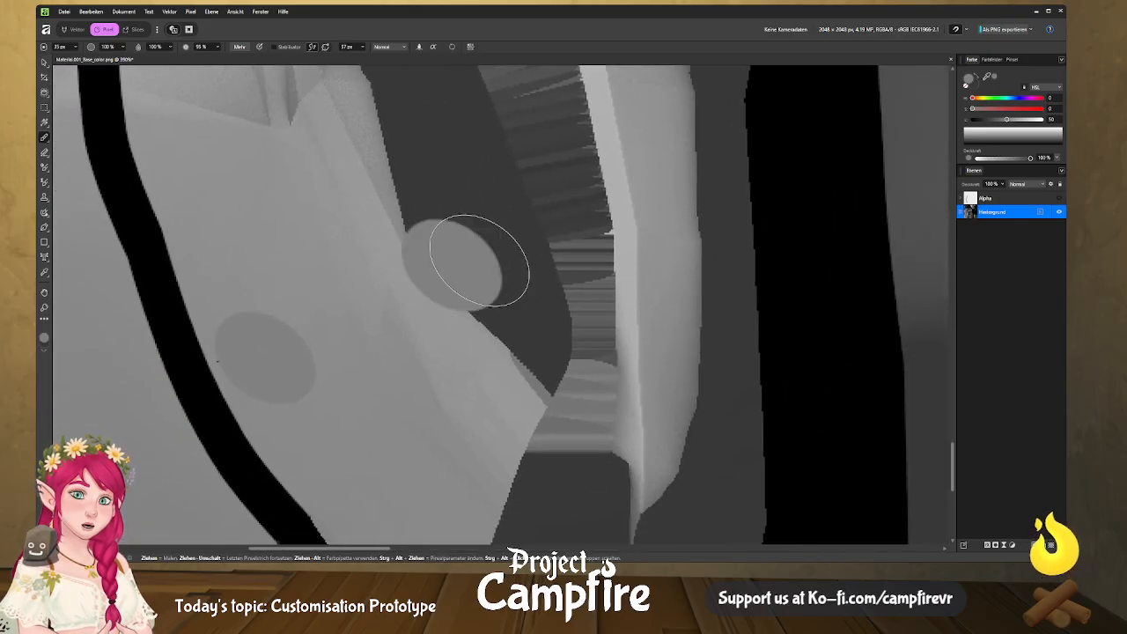
pyautogui.click(988, 79)
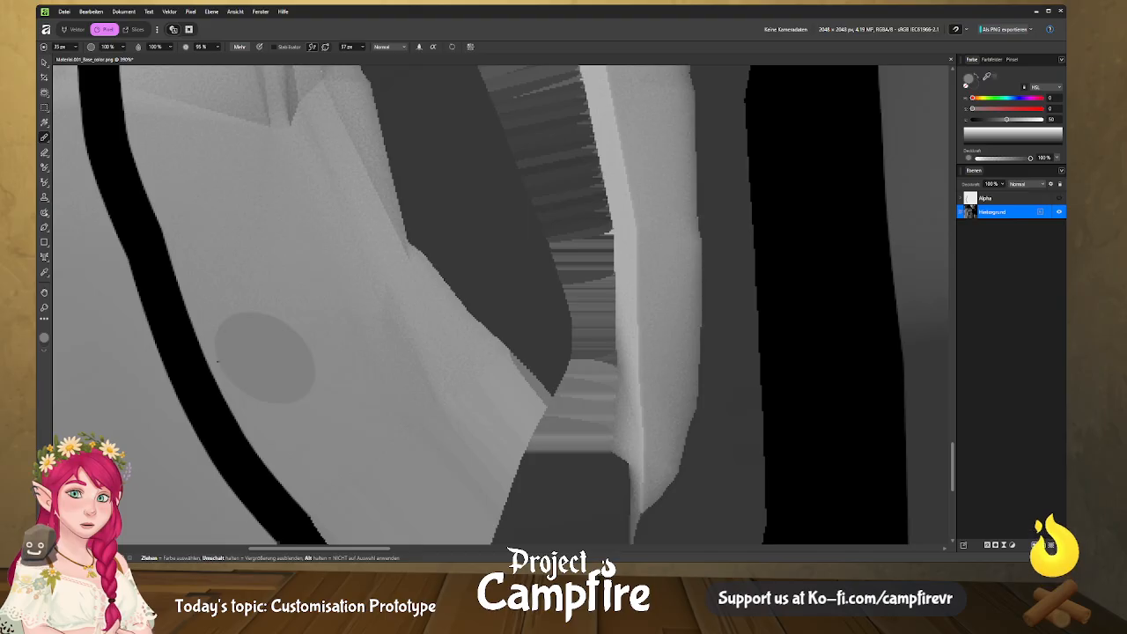
pyautogui.moveTo(264, 356)
pyautogui.mouseDown()
pyautogui.moveTo(327, 402)
pyautogui.moveTo(264, 348)
pyautogui.mouseUp()
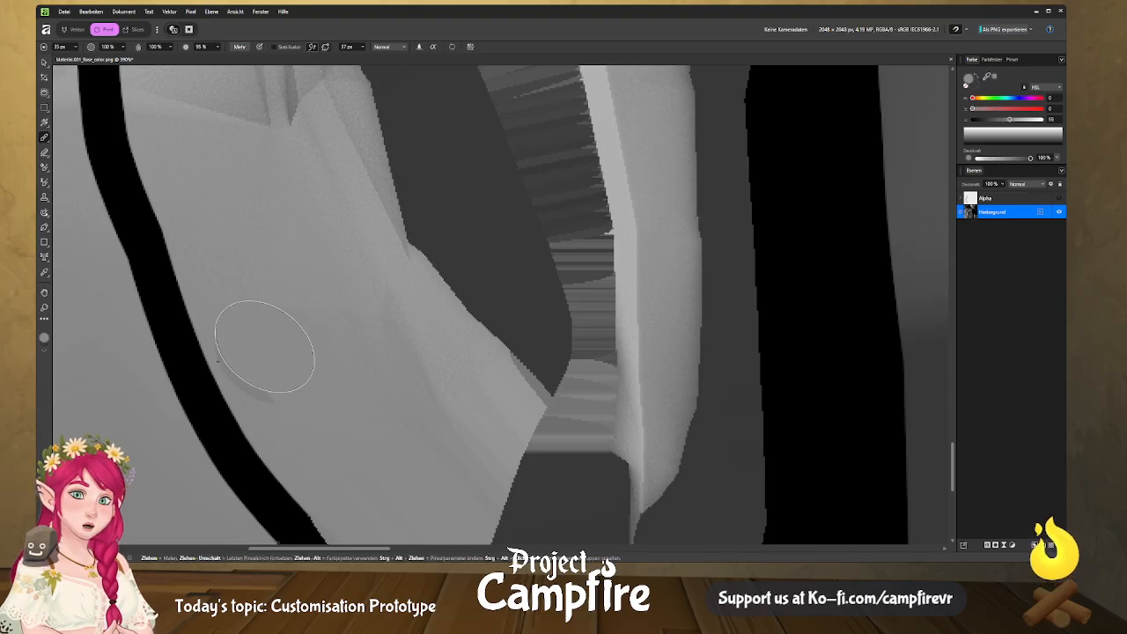
# Enable the Retuschieren workspace, switch to it and choose the Patch tool.
pyautogui.moveTo(276, 203); pyautogui.dragTo(398, 468, button='middle')
pyautogui.moveTo(349, 278); pyautogui.dragTo(366, 436, button='middle')
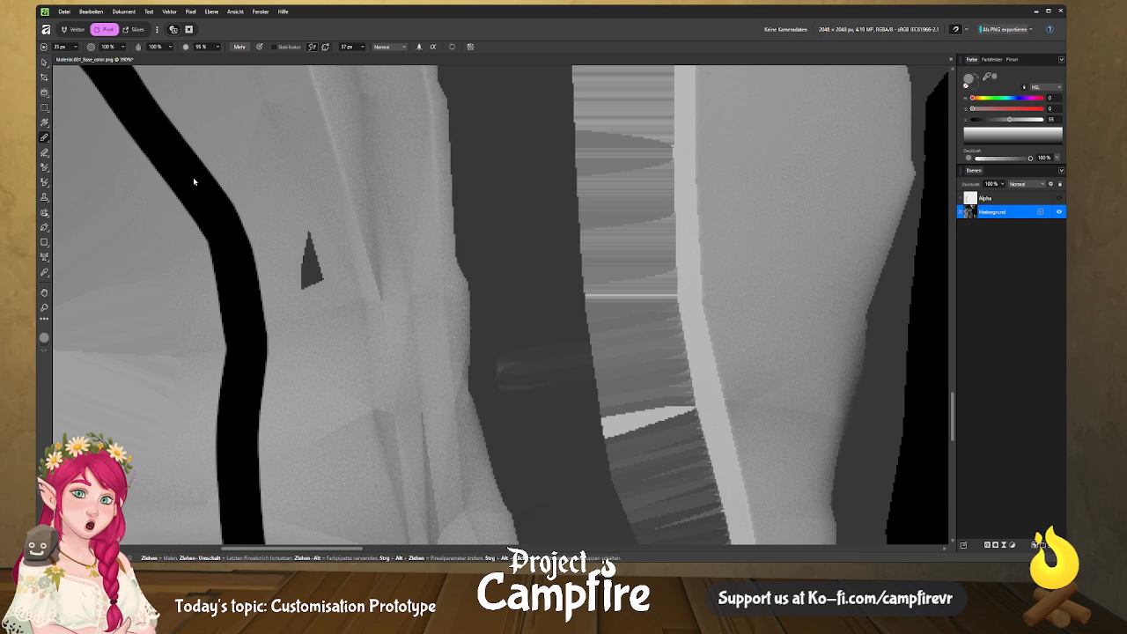
pyautogui.click(194, 144)
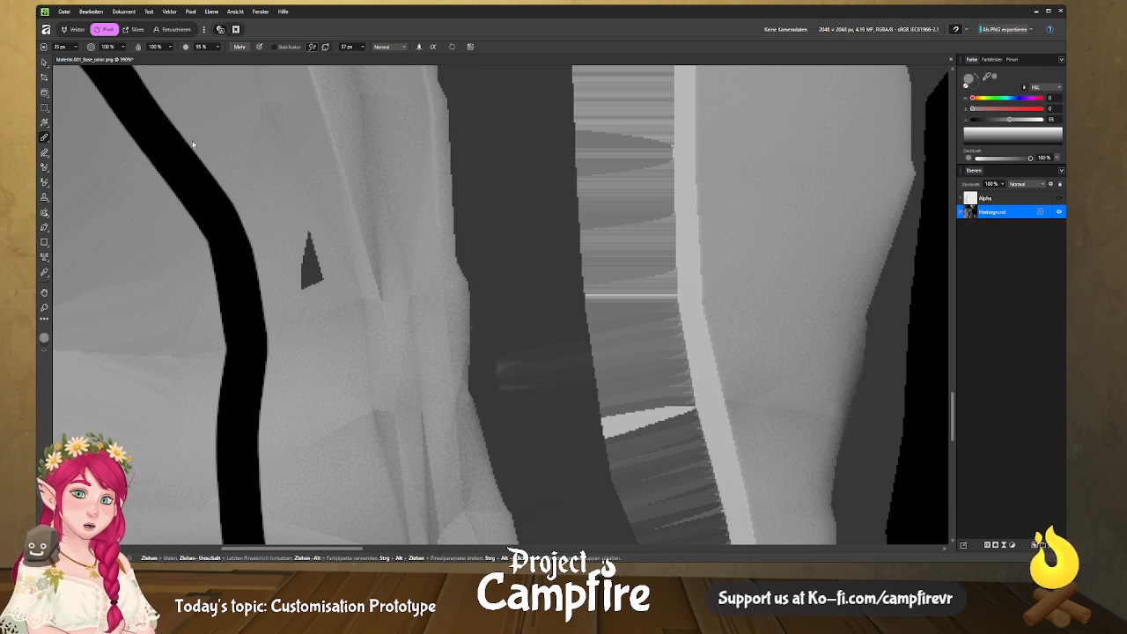
pyautogui.click(176, 29)
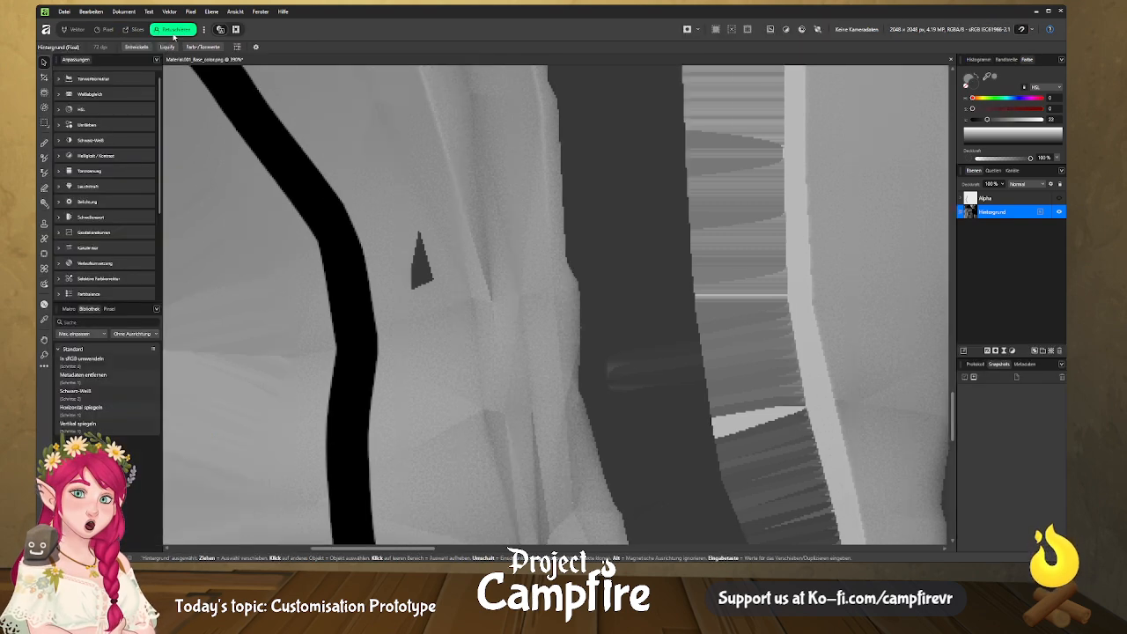
pyautogui.click(45, 254)
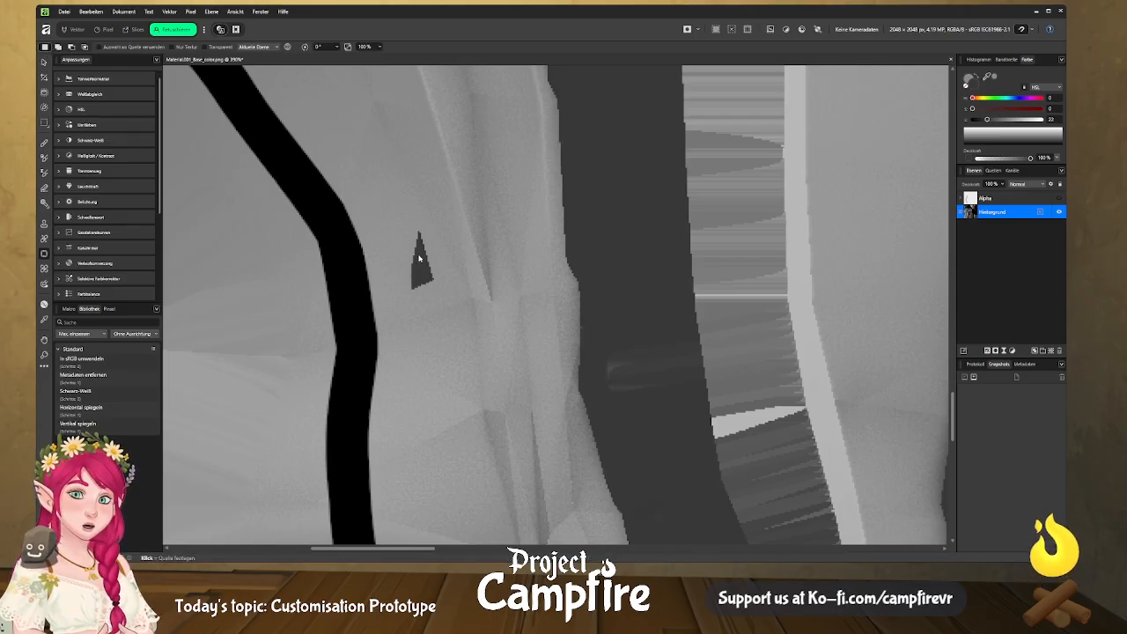
# Patch the dark grey triangle beside the black curve on the lower-left piece with clean texture from nearby.
pyautogui.moveTo(438, 299); pyautogui.dragTo(422, 227)
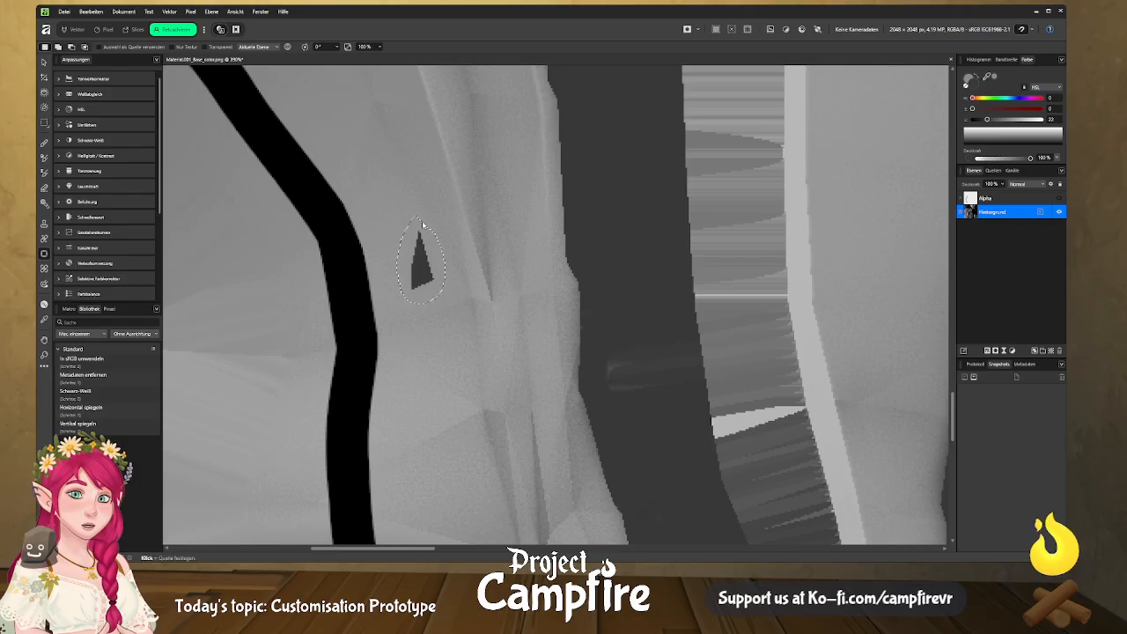
pyautogui.click(401, 157)
pyautogui.scroll(-2, 437, 220)
pyautogui.click(446, 255)
# Patch the small light triangle on the texture's upper-left piece with the plain dark grey beside it and clear the selection.
pyautogui.scroll(-7, 444, 264)
pyautogui.keyDown('ctrl'); pyautogui.scroll(-4, 447, 275); pyautogui.keyUp('ctrl')
pyautogui.keyDown('ctrl'); pyautogui.scroll(-2, 448, 276); pyautogui.keyUp('ctrl')
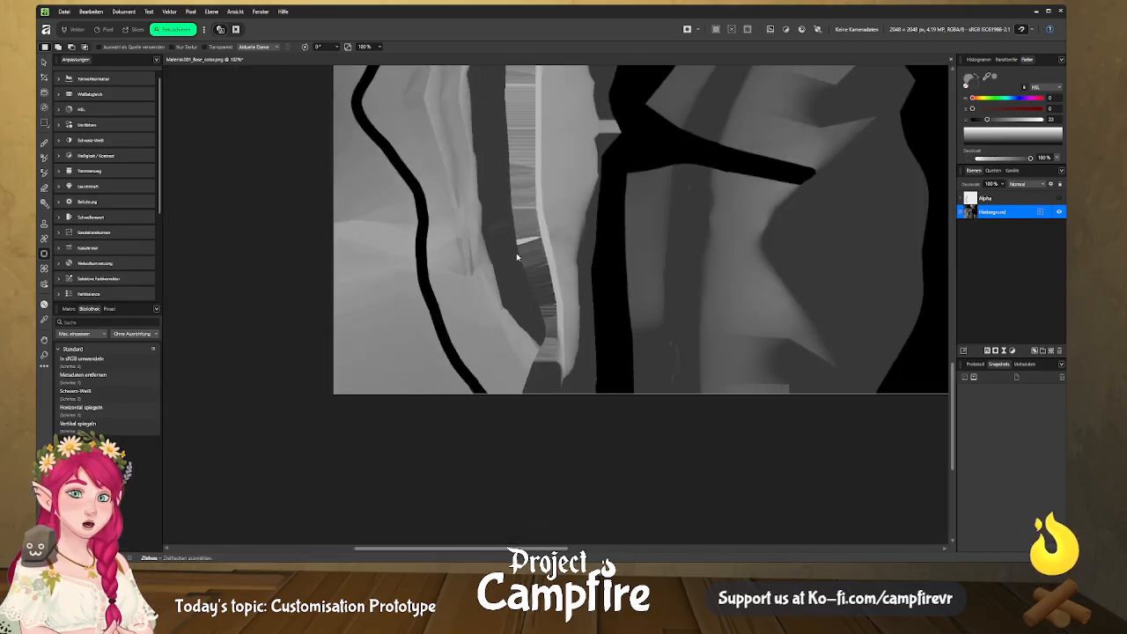
pyautogui.keyDown('ctrl'); pyautogui.scroll(6, 669, 330); pyautogui.keyUp('ctrl')
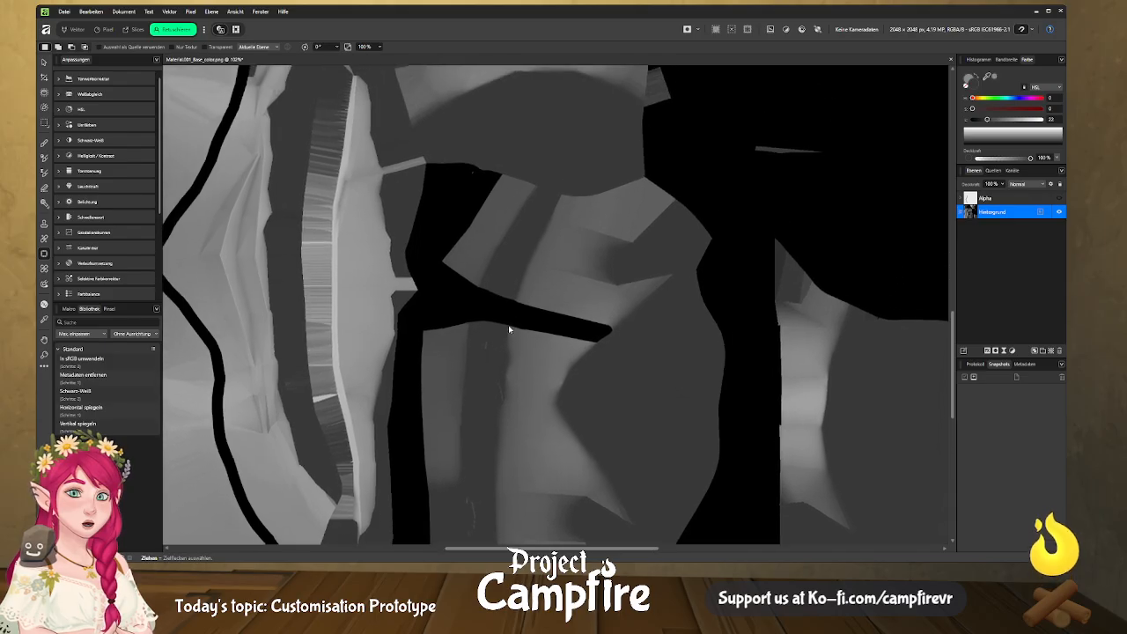
pyautogui.moveTo(509, 341); pyautogui.dragTo(551, 365, button='middle')
pyautogui.keyDown('ctrl'); pyautogui.scroll(1, 545, 370); pyautogui.keyUp('ctrl')
pyautogui.moveTo(398, 233); pyautogui.dragTo(533, 384, button='middle')
pyautogui.moveTo(483, 284); pyautogui.dragTo(468, 421, button='middle')
pyautogui.moveTo(389, 219); pyautogui.dragTo(430, 345, button='middle')
pyautogui.moveTo(418, 201); pyautogui.dragTo(419, 190, button='middle')
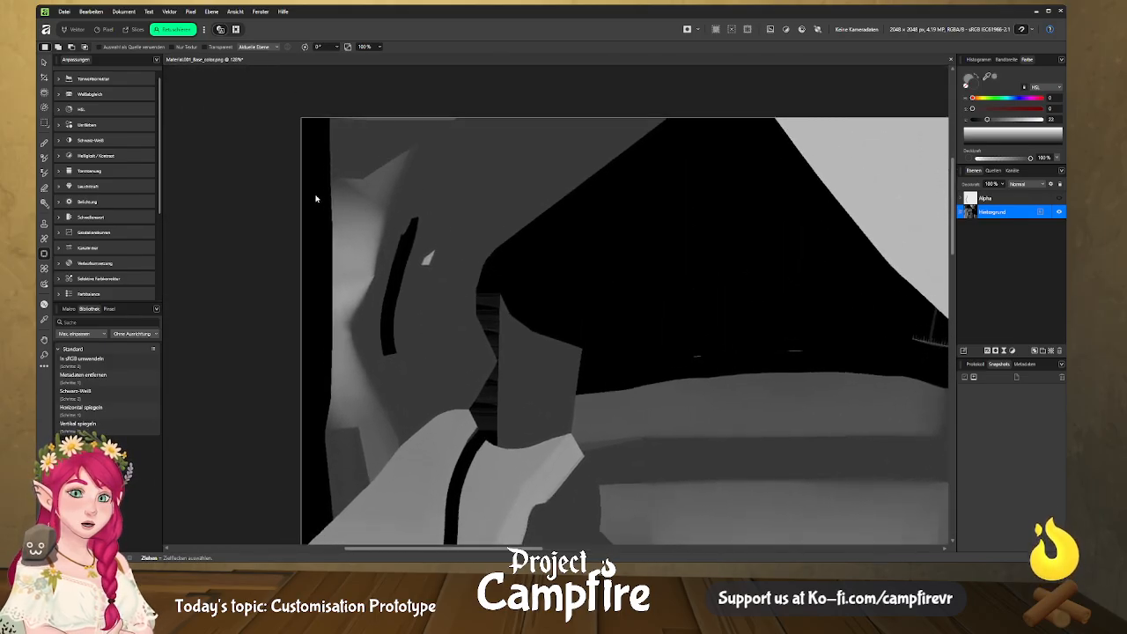
pyautogui.moveTo(432, 279)
pyautogui.mouseDown()
pyautogui.moveTo(446, 238)
pyautogui.moveTo(398, 292)
pyautogui.moveTo(394, 365)
pyautogui.moveTo(373, 328)
pyautogui.moveTo(385, 259)
pyautogui.moveTo(397, 222)
pyautogui.moveTo(427, 212)
pyautogui.mouseUp()
pyautogui.click(480, 212)
pyautogui.hotkey('ctrl', 'd')
pyautogui.click(438, 263)
pyautogui.hotkey('ctrl', 'd')
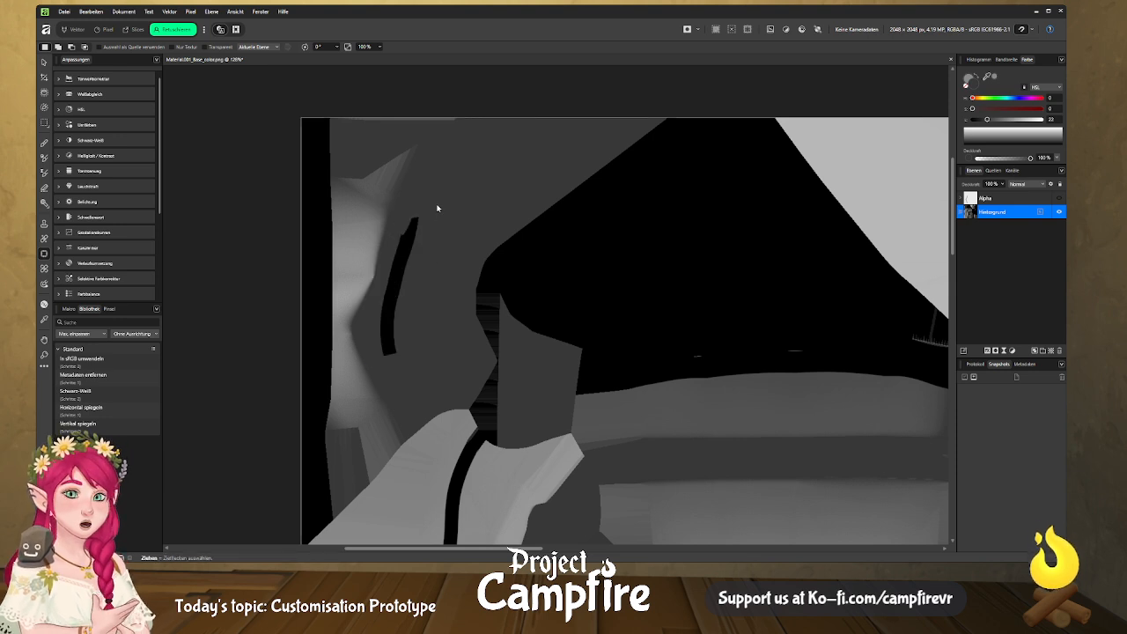
# Patch the short black curved line on the upper-left piece with the neighbouring dark grey and deselect.
pyautogui.moveTo(423, 223)
pyautogui.mouseDown()
pyautogui.moveTo(401, 356)
pyautogui.moveTo(379, 359)
pyautogui.moveTo(372, 307)
pyautogui.moveTo(385, 252)
pyautogui.moveTo(400, 219)
pyautogui.moveTo(419, 214)
pyautogui.mouseUp()
pyautogui.click(476, 196)
pyautogui.hotkey('ctrl', 'd')
# Patch the small light fragment in the black area beside the oval piece with clean black from nearby.
pyautogui.scroll(-1, 509, 224)
pyautogui.scroll(-3, 509, 225)
pyautogui.moveTo(736, 243); pyautogui.dragTo(314, 173, button='middle')
pyautogui.moveTo(710, 312); pyautogui.dragTo(444, 239, button='middle')
pyautogui.moveTo(526, 213)
pyautogui.mouseDown()
pyautogui.moveTo(495, 219)
pyautogui.moveTo(504, 227)
pyautogui.mouseUp()
pyautogui.click(573, 193)
pyautogui.moveTo(324, 229); pyautogui.dragTo(487, 276, button='middle')
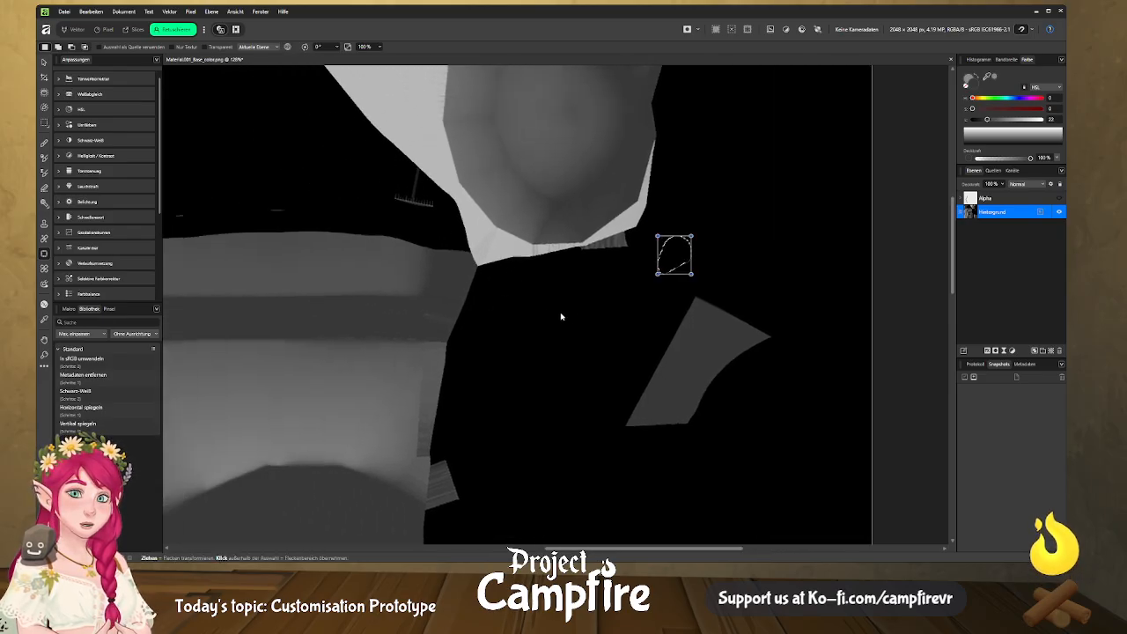
pyautogui.keyDown('ctrl'); pyautogui.scroll(-5, 449, 318); pyautogui.keyUp('ctrl')
pyautogui.moveTo(410, 334); pyautogui.dragTo(520, 195, button='middle')
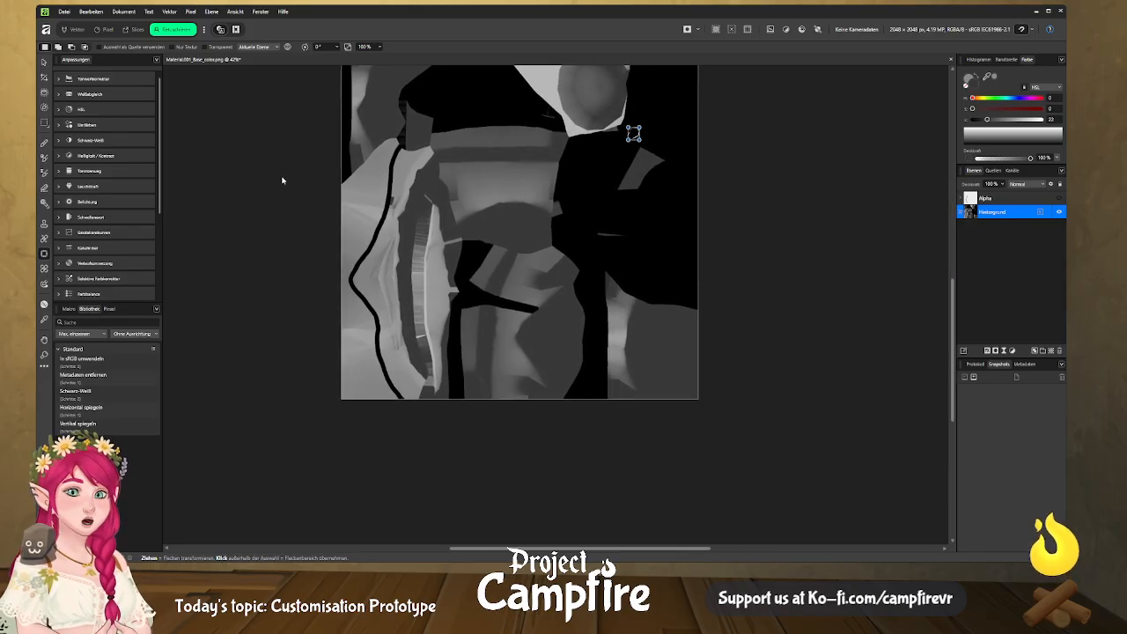
pyautogui.scroll(-1, 92, 122)
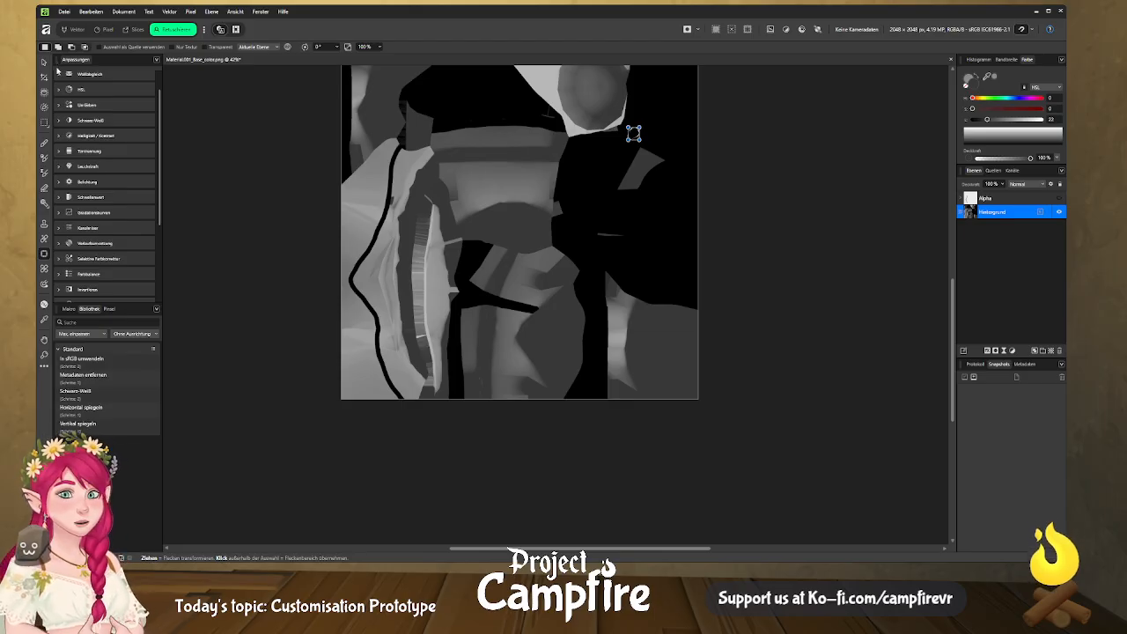
# Switch to pixel editing and make the Alpha layer visible over the texture.
pyautogui.click(105, 29)
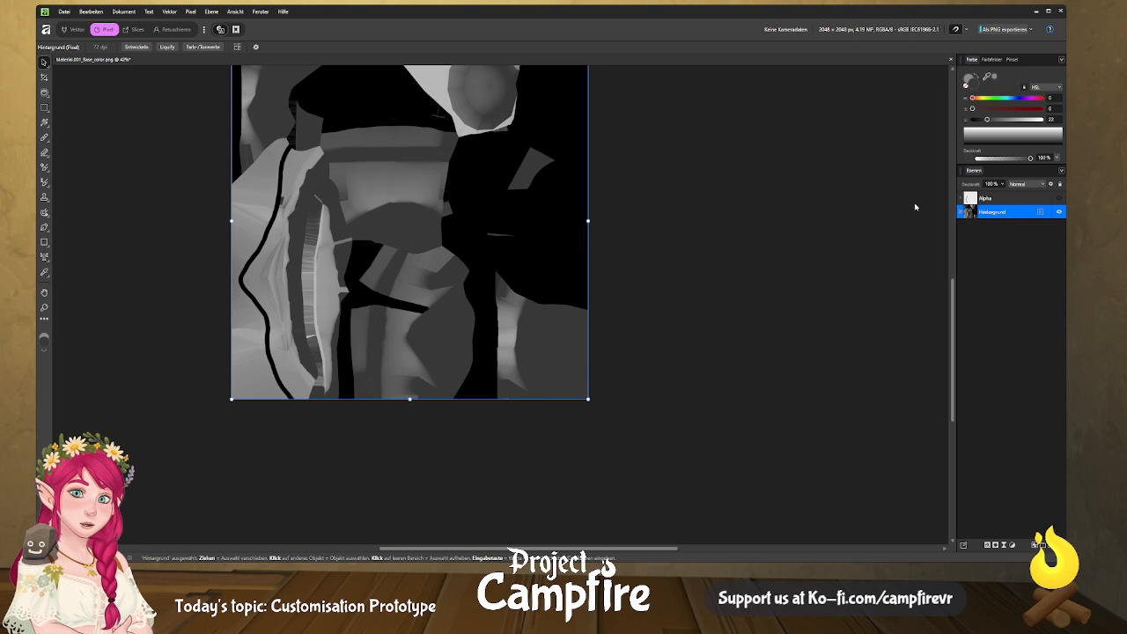
pyautogui.click(1059, 198)
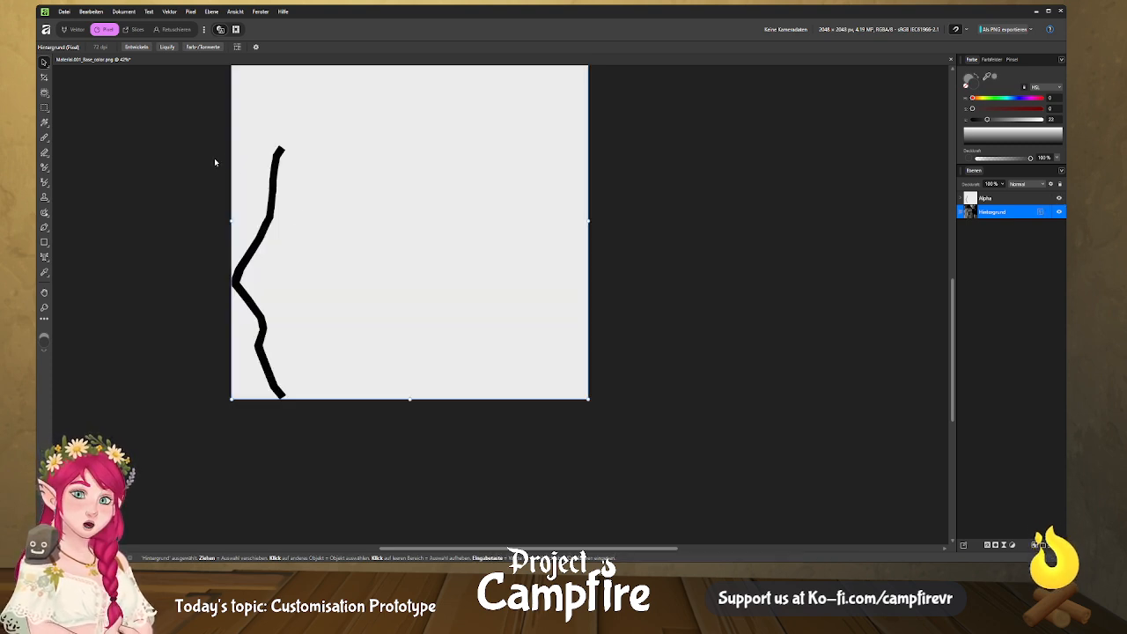
pyautogui.scroll(1, 214, 162)
# Draw a closed tassel-shaped outline with the Pen tool near the canvas's upper middle and move its layer above Alpha.
pyautogui.click(83, 30)
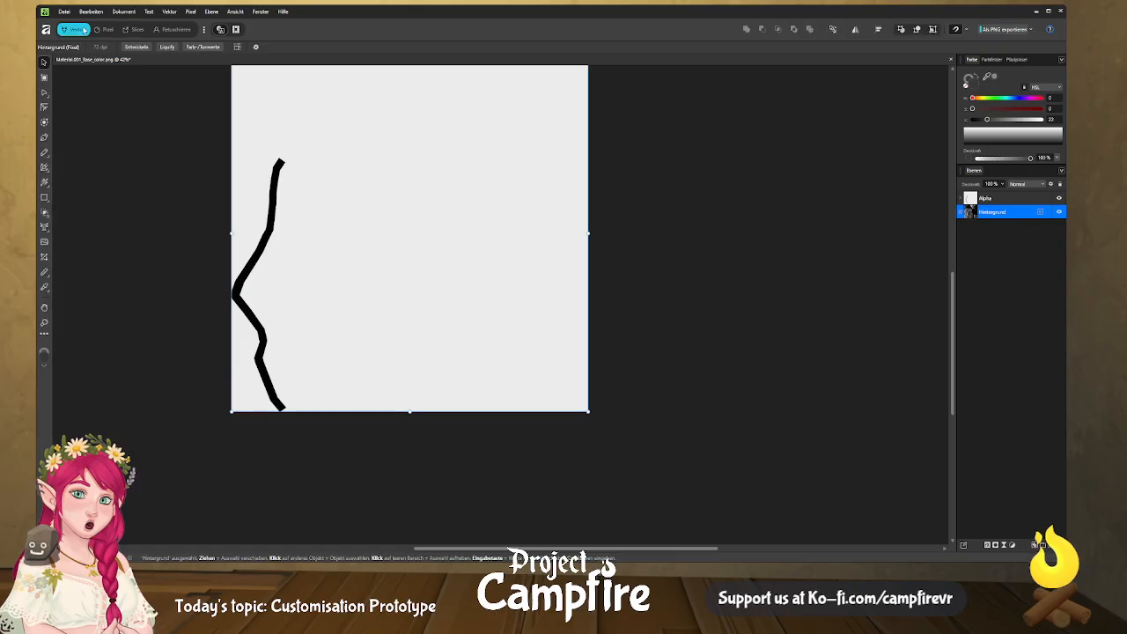
pyautogui.click(44, 139)
pyautogui.click(382, 155)
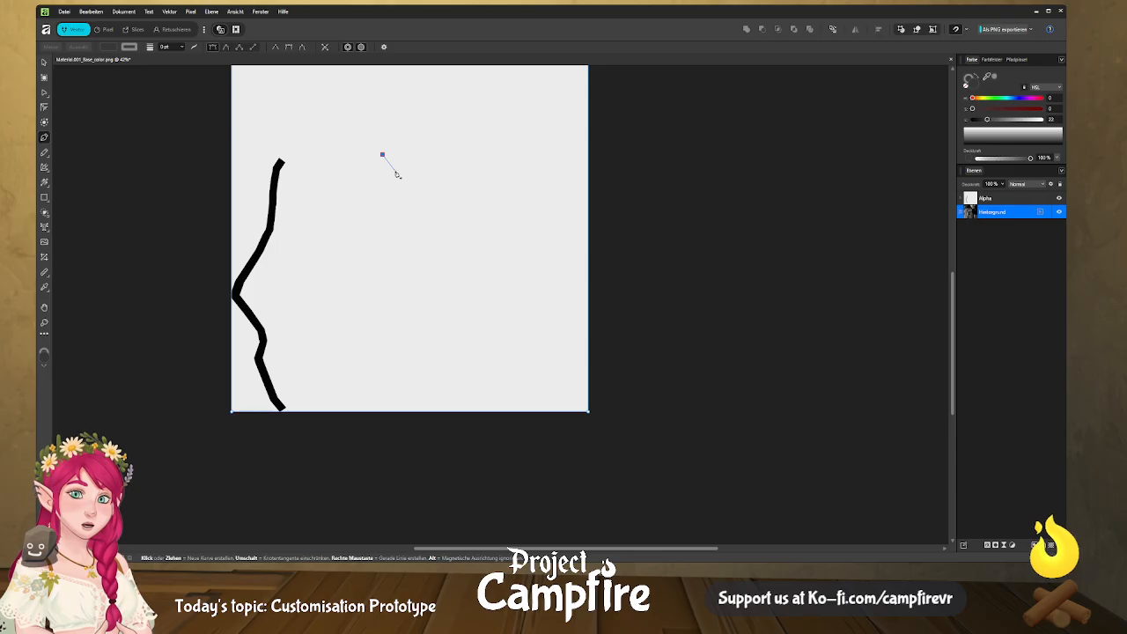
pyautogui.click(396, 170)
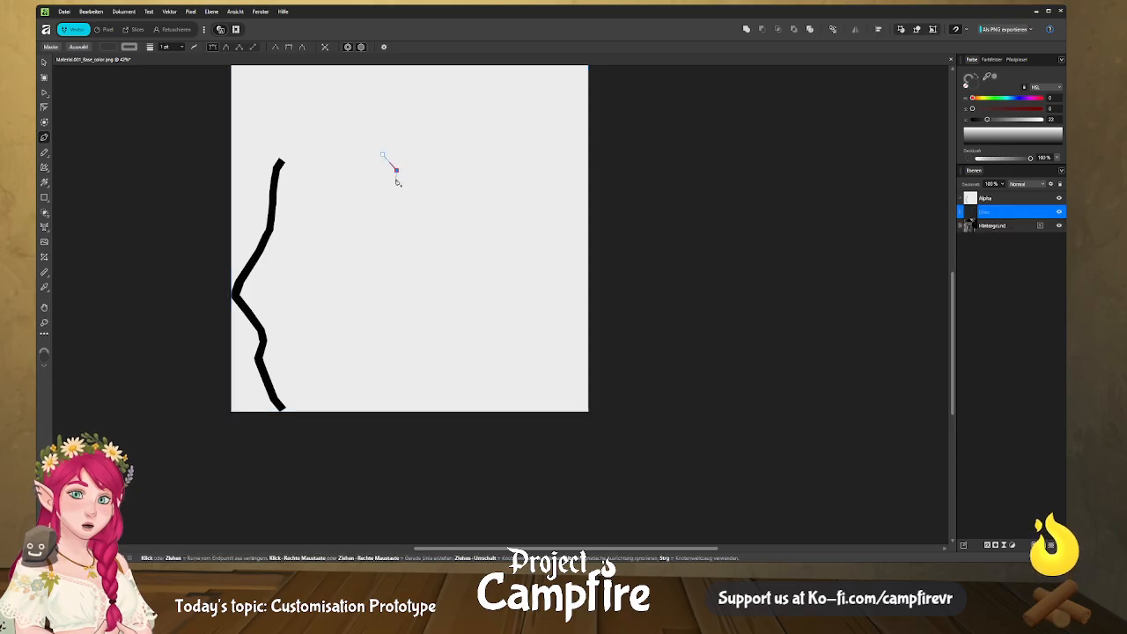
pyautogui.click(392, 177)
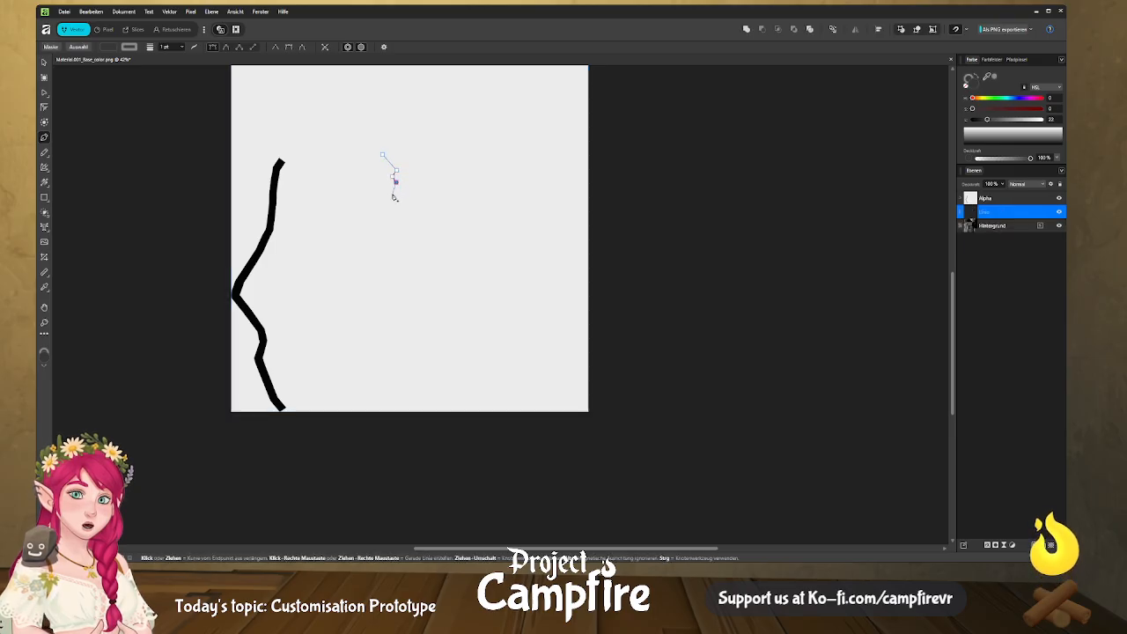
pyautogui.click(404, 239)
pyautogui.click(415, 199)
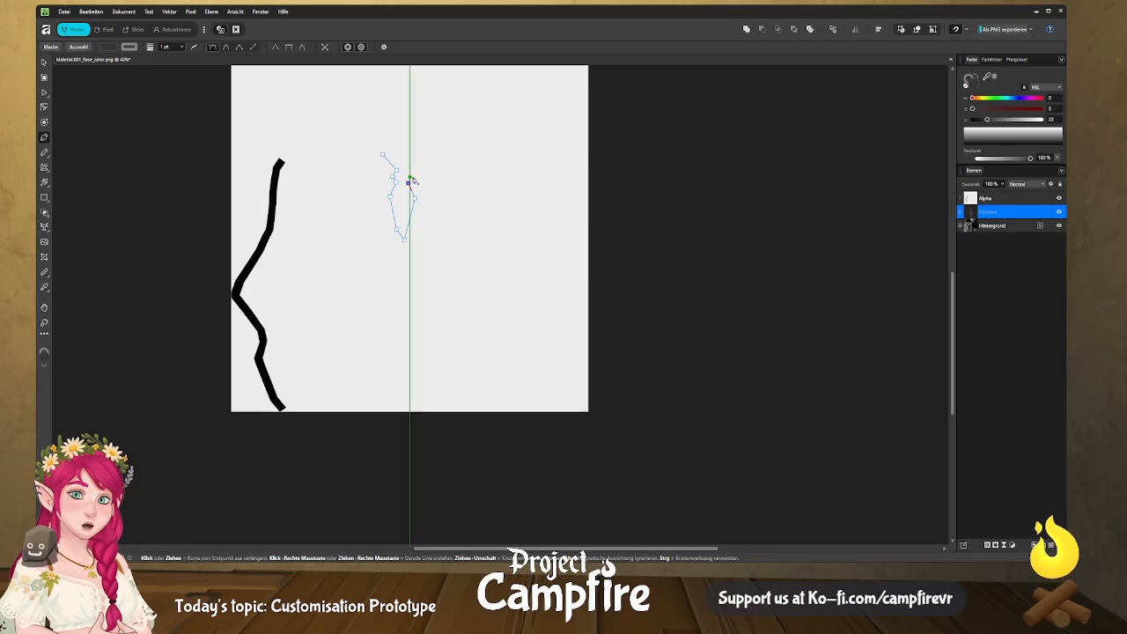
pyautogui.click(411, 171)
pyautogui.click(423, 152)
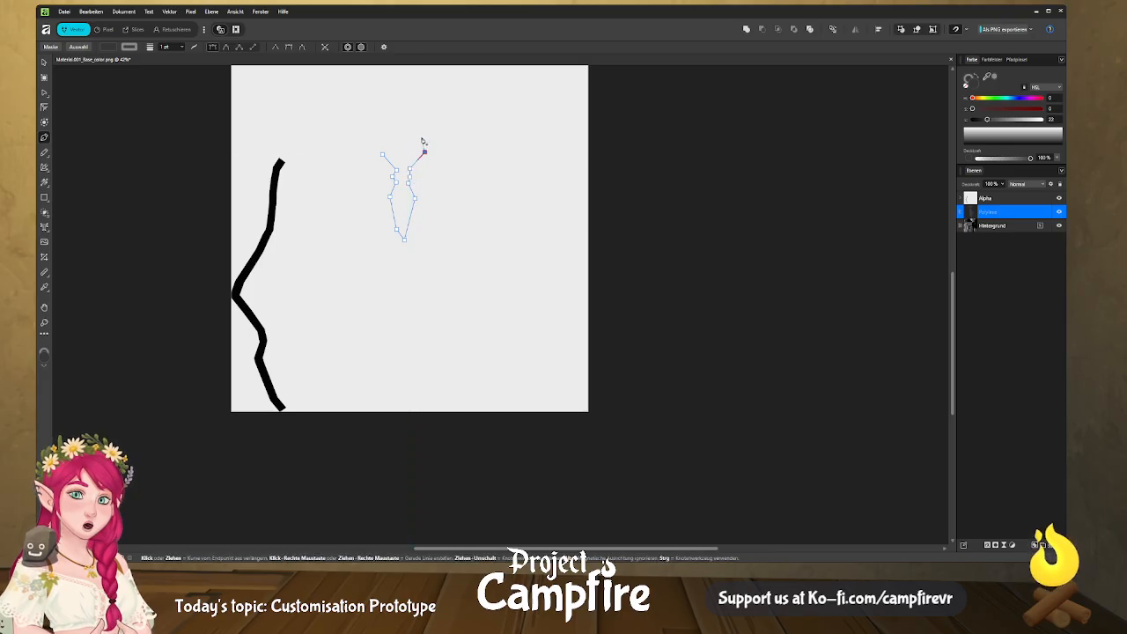
pyautogui.click(384, 133)
pyautogui.click(382, 155)
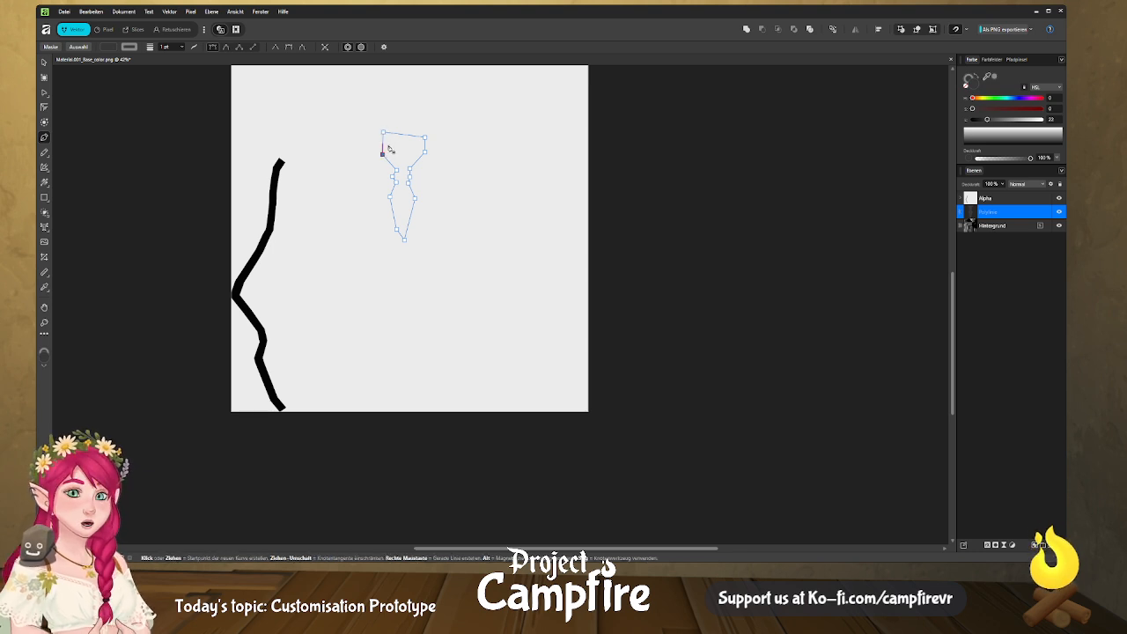
pyautogui.scroll(-1, 676, 194)
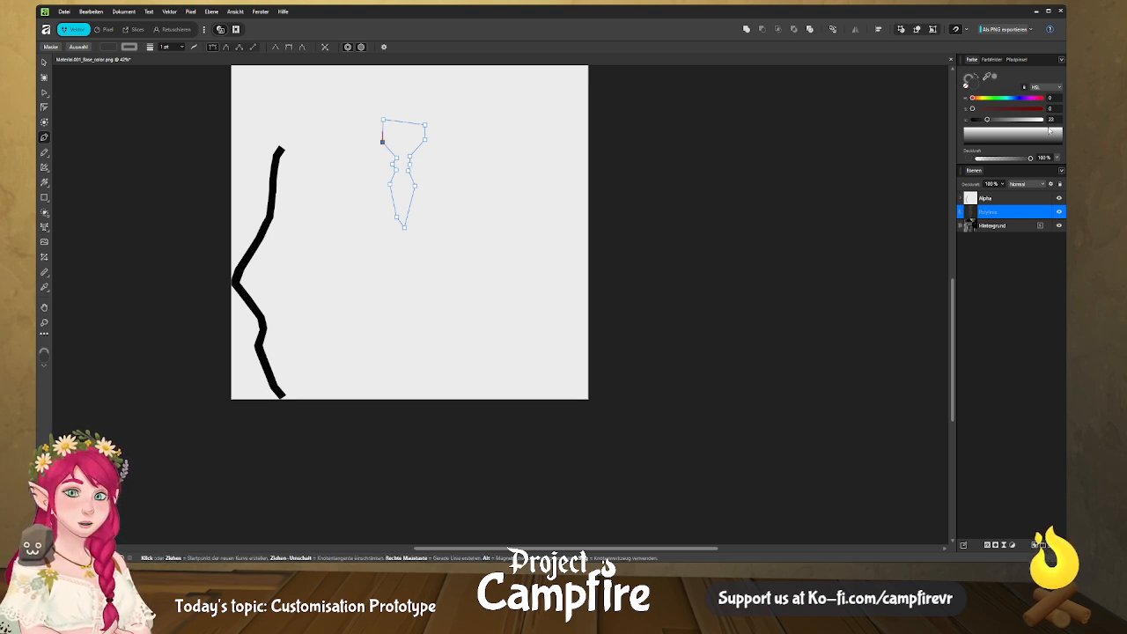
pyautogui.moveTo(1009, 215); pyautogui.dragTo(1009, 195)
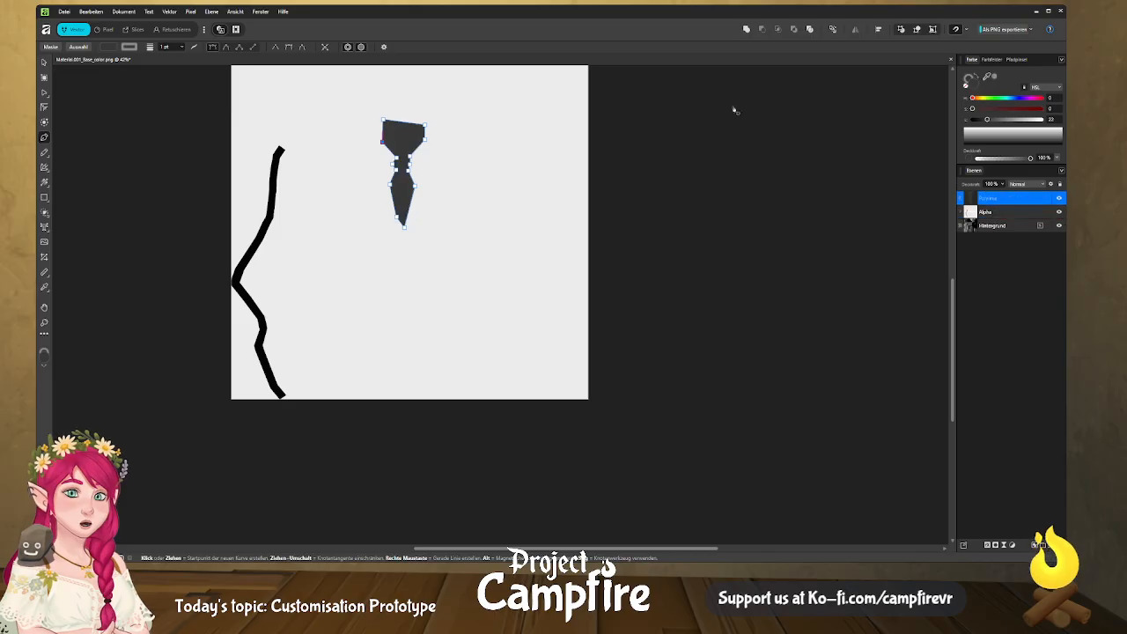
# Move the four corner nodes of the shape's upper head outward to widen it.
pyautogui.scroll(2, 458, 192)
pyautogui.keyDown('ctrl'); pyautogui.scroll(5, 342, 197); pyautogui.keyUp('ctrl')
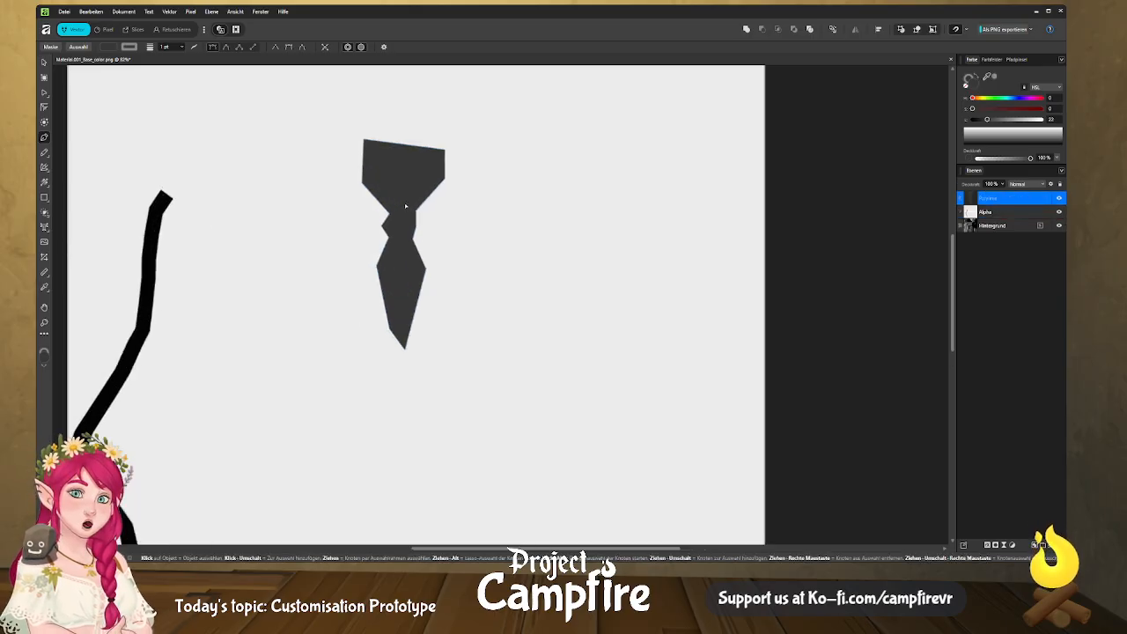
pyautogui.click(44, 92)
pyautogui.moveTo(339, 170); pyautogui.dragTo(333, 165)
pyautogui.moveTo(468, 164); pyautogui.dragTo(479, 158)
pyautogui.moveTo(467, 117); pyautogui.dragTo(476, 113)
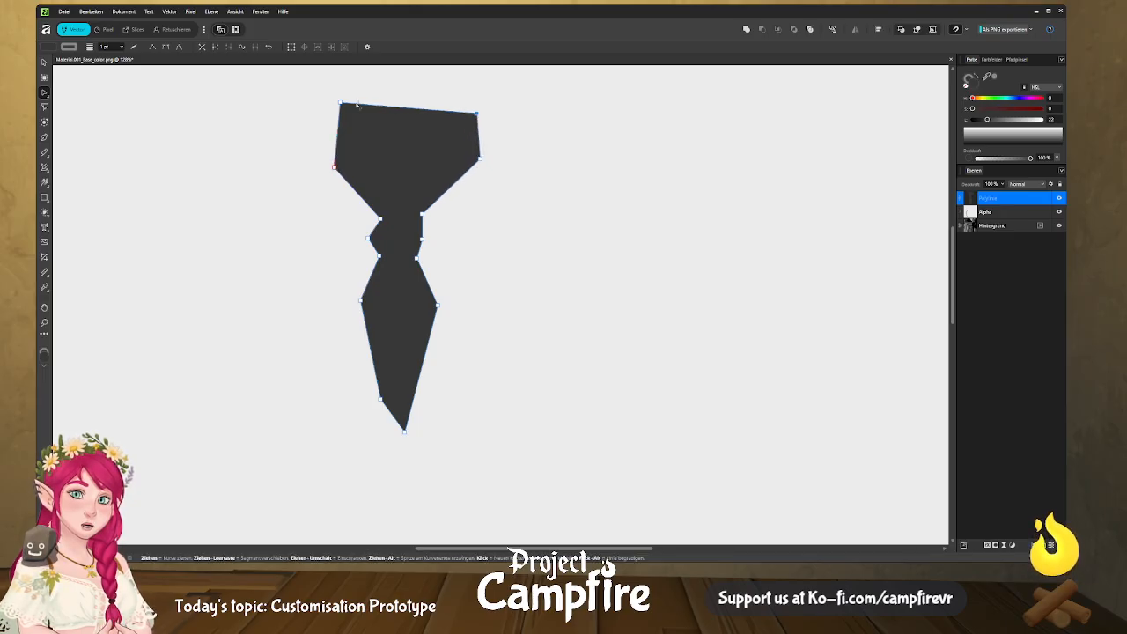
pyautogui.moveTo(340, 103); pyautogui.dragTo(330, 108)
# Round both lower corners of the shape's wide head with a radius of about 114 px.
pyautogui.moveTo(294, 150); pyautogui.dragTo(546, 197)
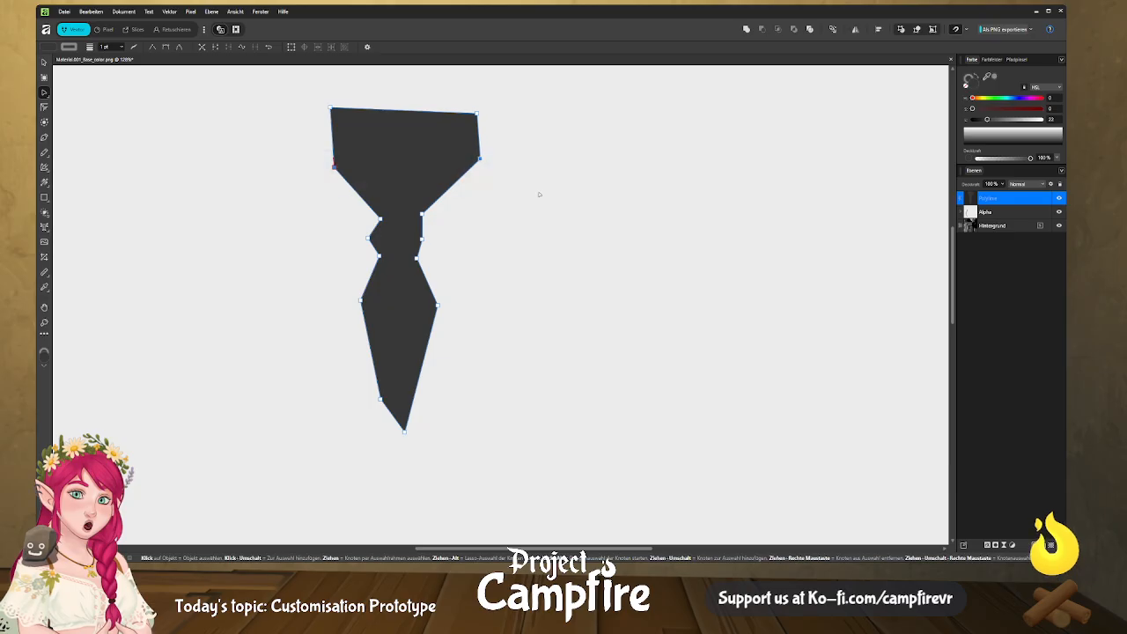
pyautogui.click(44, 108)
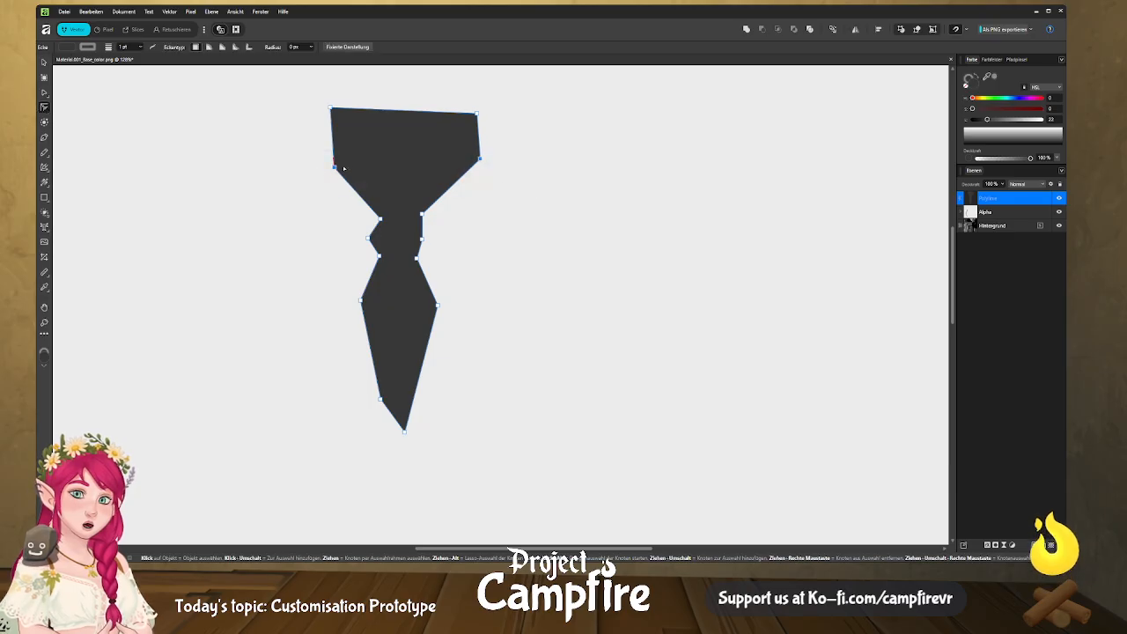
pyautogui.moveTo(343, 161); pyautogui.dragTo(405, 226)
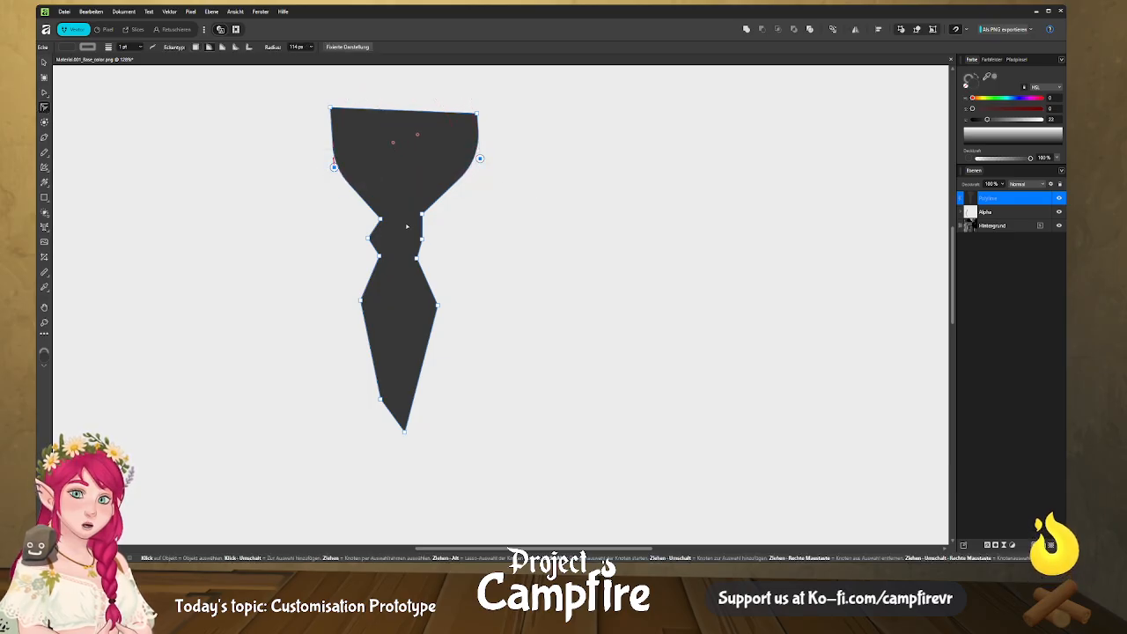
# Round the outer corners of the narrow middle section into a bulb and even out the nodes on its two sides.
pyautogui.click(368, 237)
pyautogui.moveTo(368, 238)
pyautogui.mouseDown()
pyautogui.moveTo(440, 242)
pyautogui.moveTo(366, 237)
pyautogui.mouseUp()
pyautogui.click(45, 95)
pyautogui.click(435, 244)
pyautogui.click(429, 243)
pyautogui.moveTo(422, 214); pyautogui.dragTo(422, 219)
pyautogui.moveTo(421, 258); pyautogui.dragTo(422, 256)
# Raise the pointed lower section's left side node and round the section's side corners with the Corner tool.
pyautogui.moveTo(361, 300); pyautogui.dragTo(366, 286)
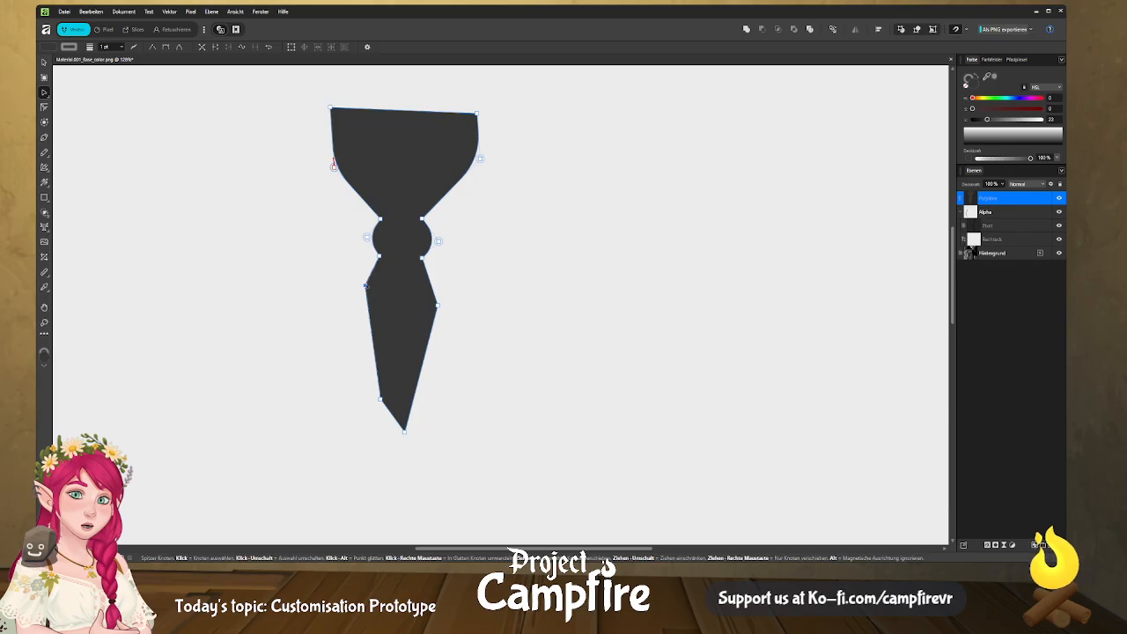
pyautogui.click(44, 108)
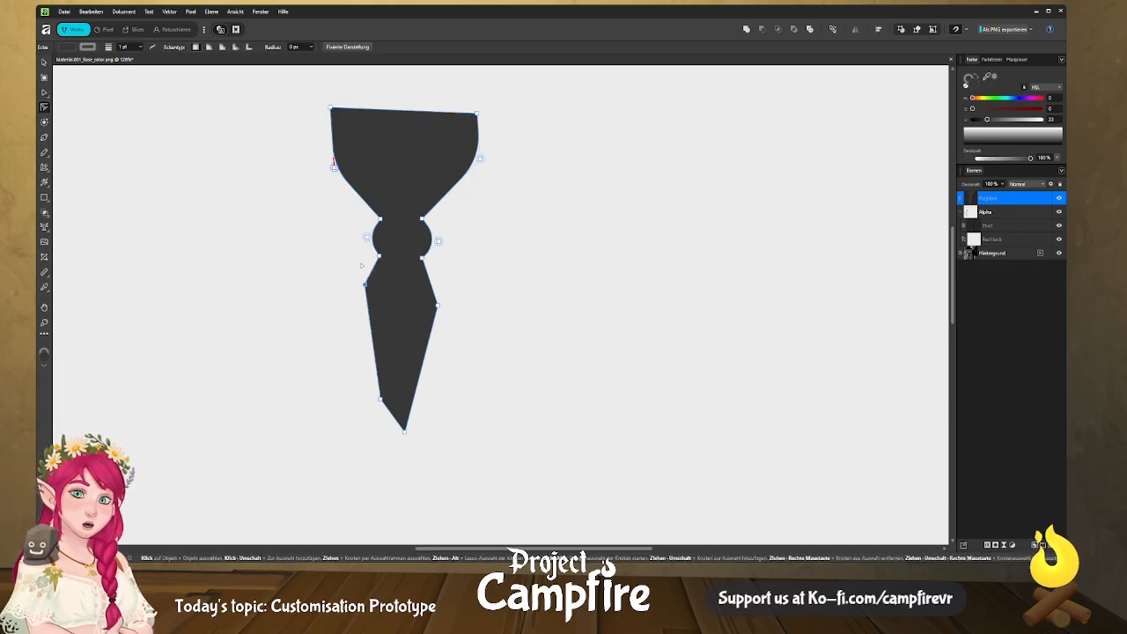
pyautogui.moveTo(458, 295); pyautogui.dragTo(305, 423)
pyautogui.moveTo(366, 285); pyautogui.dragTo(394, 332)
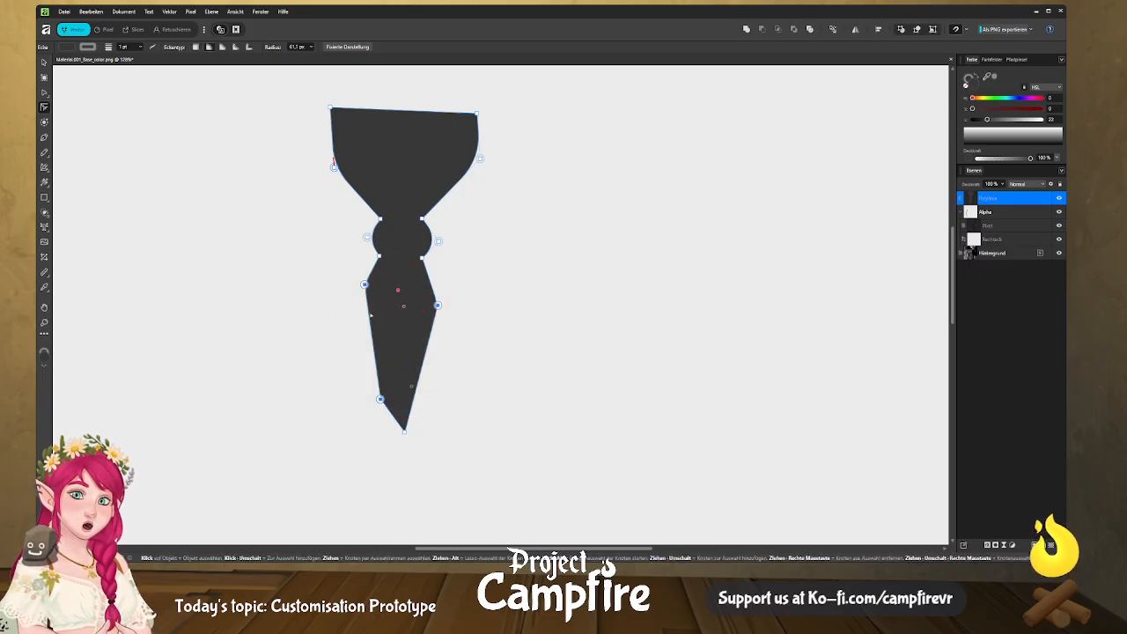
# Bend both side edges of the pointed lower section into a curved, leaf-like tip.
pyautogui.scroll(1, 370, 319)
pyautogui.press('a')
pyautogui.moveTo(372, 332); pyautogui.dragTo(355, 344)
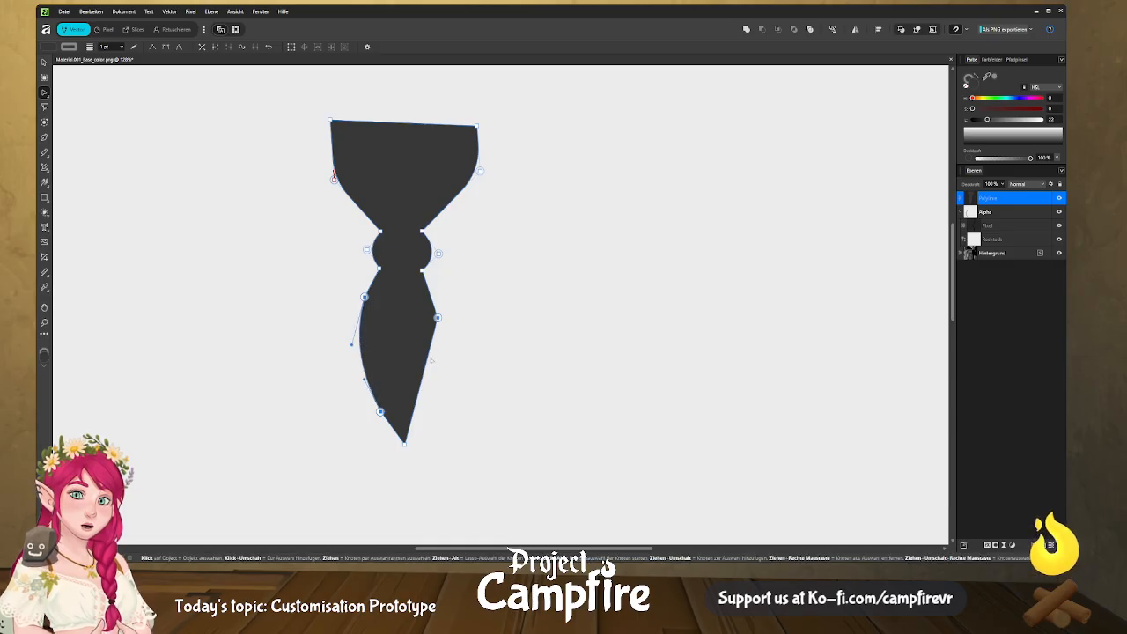
pyautogui.moveTo(434, 355)
pyautogui.mouseDown()
pyautogui.moveTo(442, 387)
pyautogui.moveTo(418, 362)
pyautogui.mouseUp()
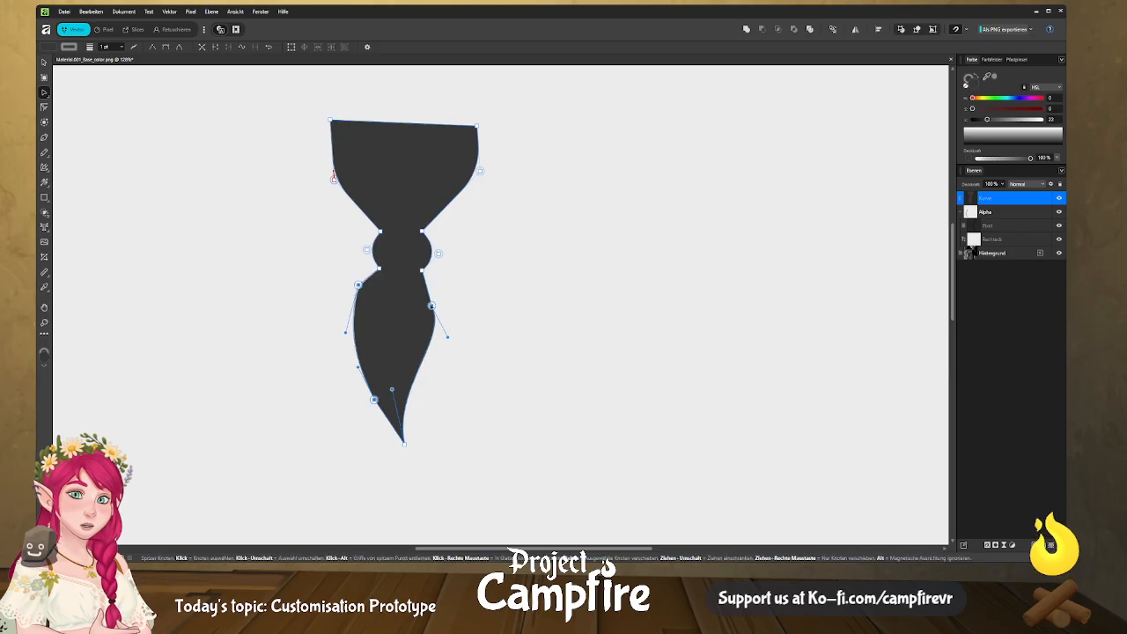
# Fill the drawn shape with white by setting its lightness to 100.
pyautogui.click(468, 239)
pyautogui.scroll(-4, 468, 236)
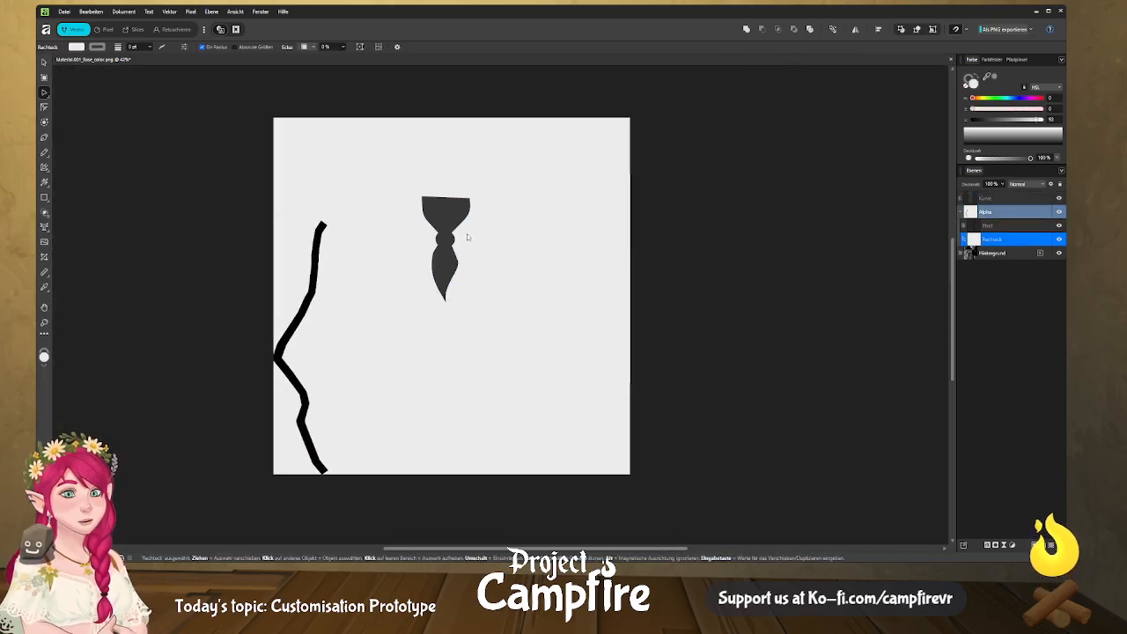
pyautogui.click(458, 210)
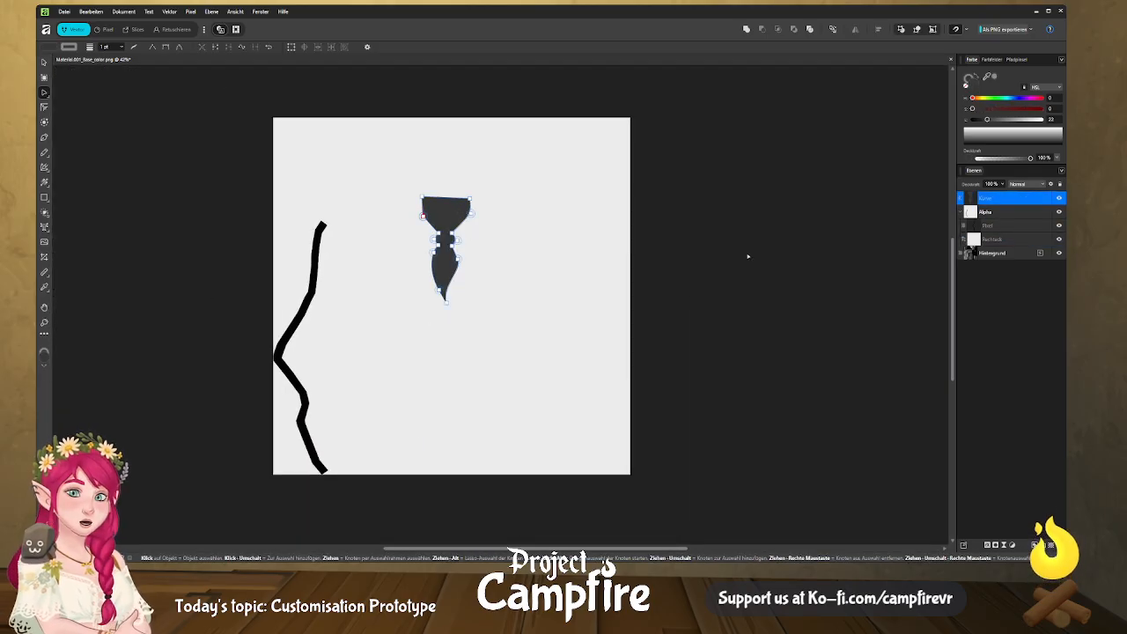
pyautogui.click(971, 77)
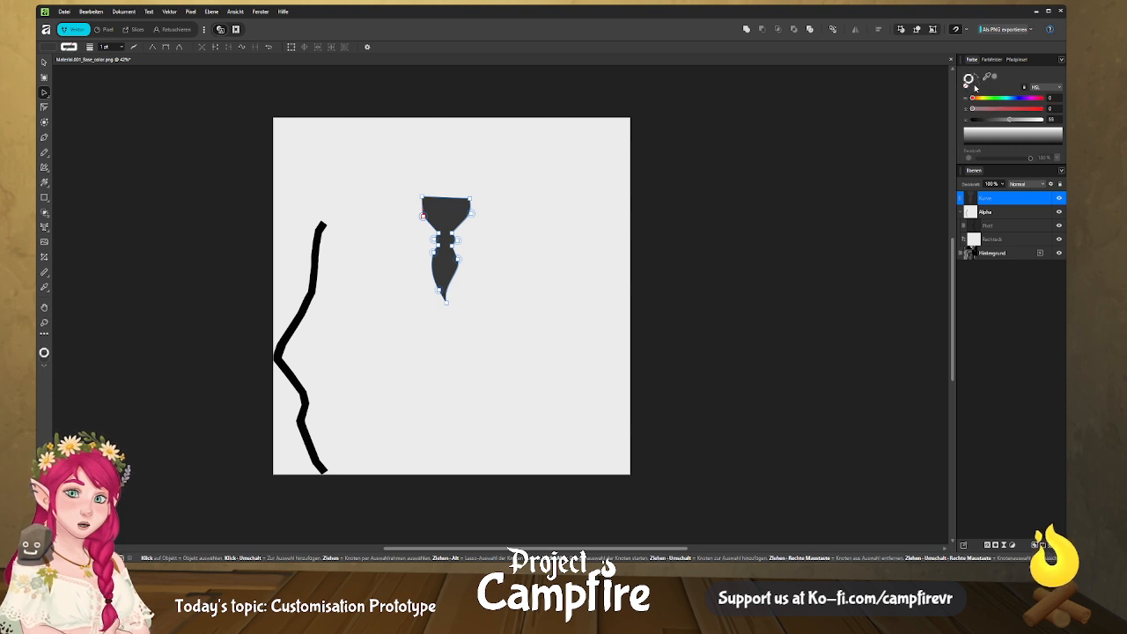
pyautogui.click(969, 79)
pyautogui.moveTo(986, 119); pyautogui.dragTo(1044, 120)
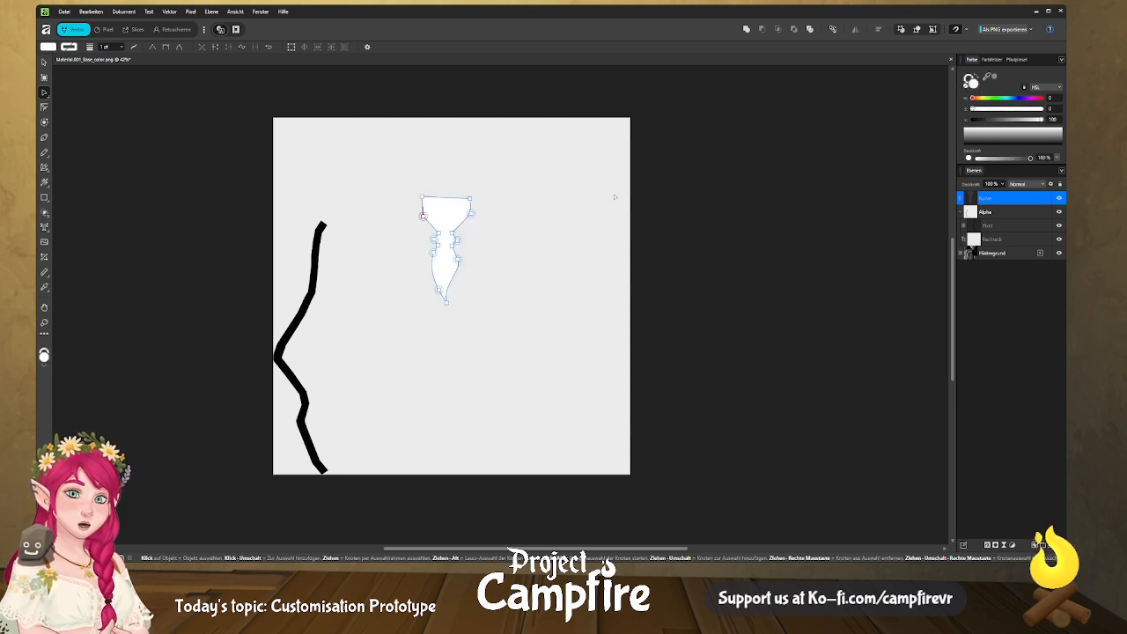
# Set the lightness of the background rectangle inside the Alpha layer to 100.
pyautogui.click(562, 226)
pyautogui.scroll(1, 839, 234)
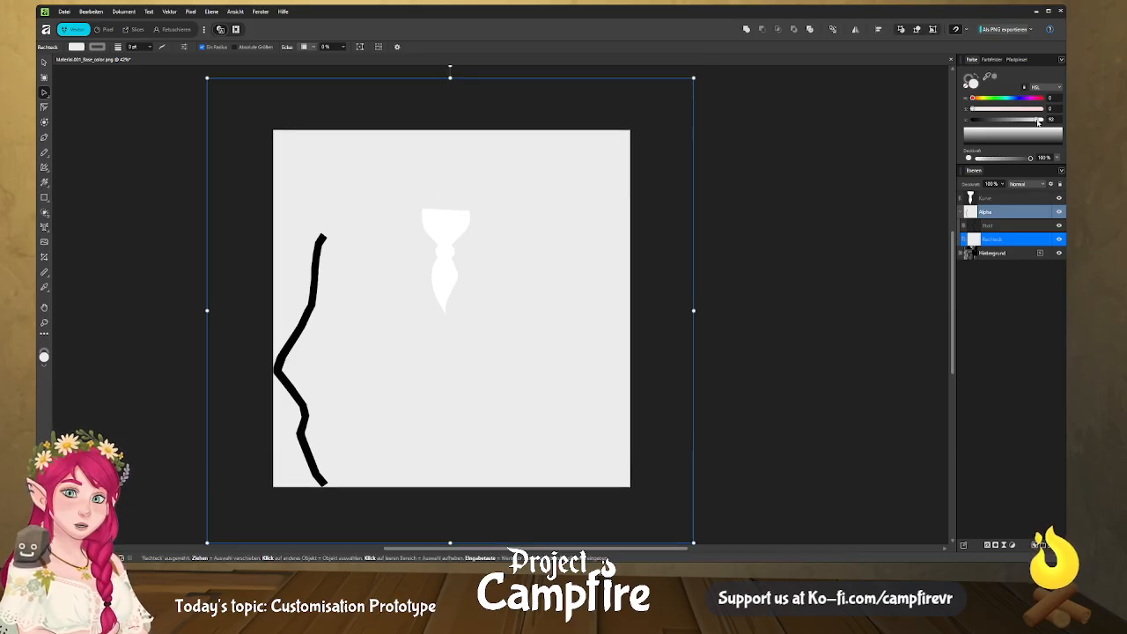
pyautogui.moveTo(1039, 122); pyautogui.dragTo(1060, 122)
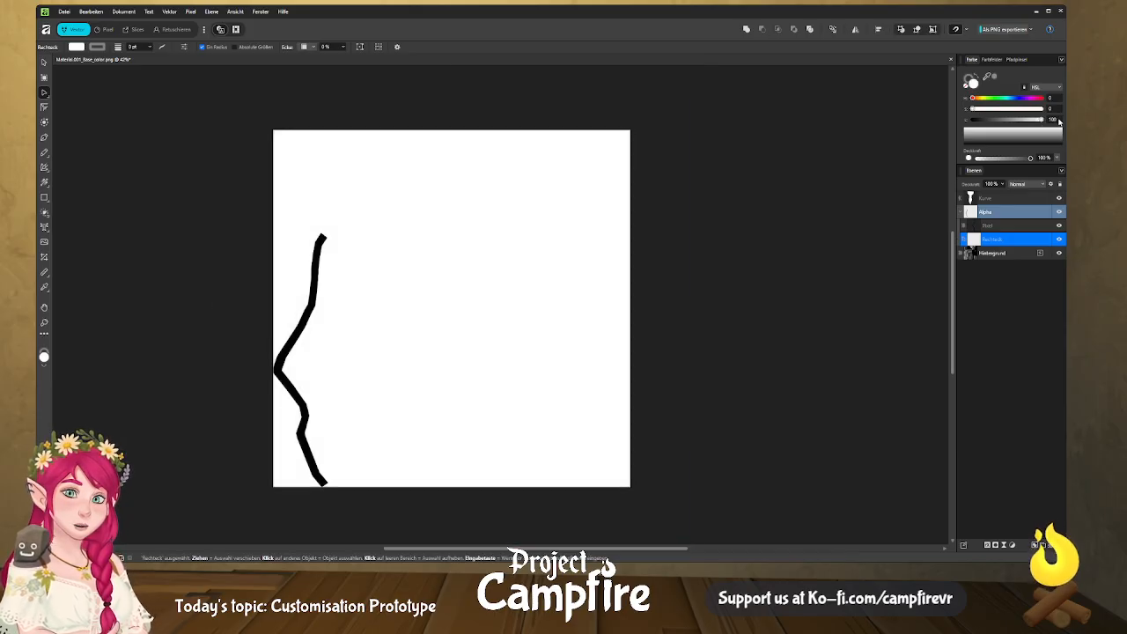
# Turn the white shape sideways and place it across the upper part of the black line.
pyautogui.click(982, 198)
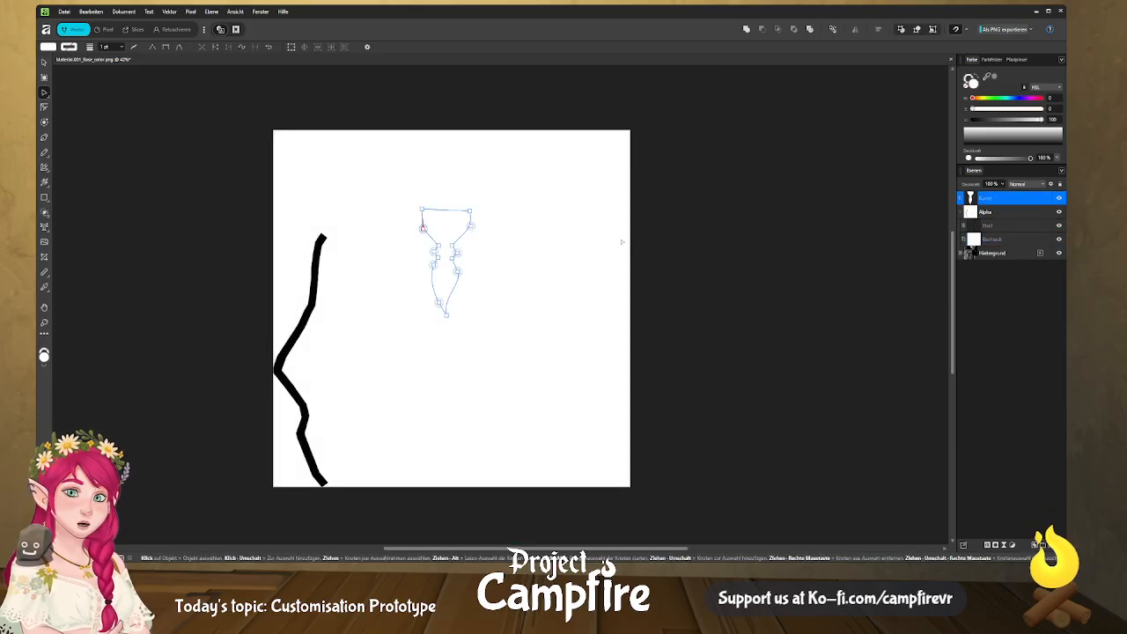
pyautogui.click(45, 61)
pyautogui.moveTo(472, 206)
pyautogui.mouseDown()
pyautogui.moveTo(439, 265)
pyautogui.moveTo(443, 292)
pyautogui.moveTo(325, 261)
pyautogui.moveTo(342, 268)
pyautogui.mouseUp()
pyautogui.scroll(1, 334, 277)
pyautogui.keyDown('ctrl'); pyautogui.scroll(10, 335, 277); pyautogui.keyUp('ctrl')
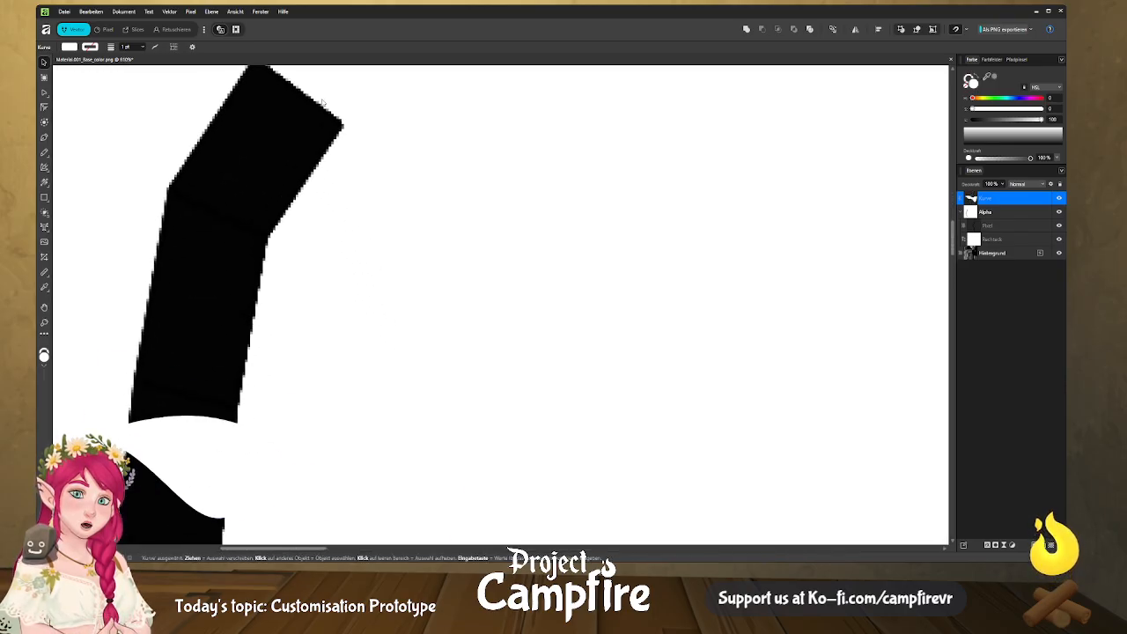
pyautogui.scroll(-3, 355, 393)
pyautogui.moveTo(358, 417); pyautogui.dragTo(357, 290)
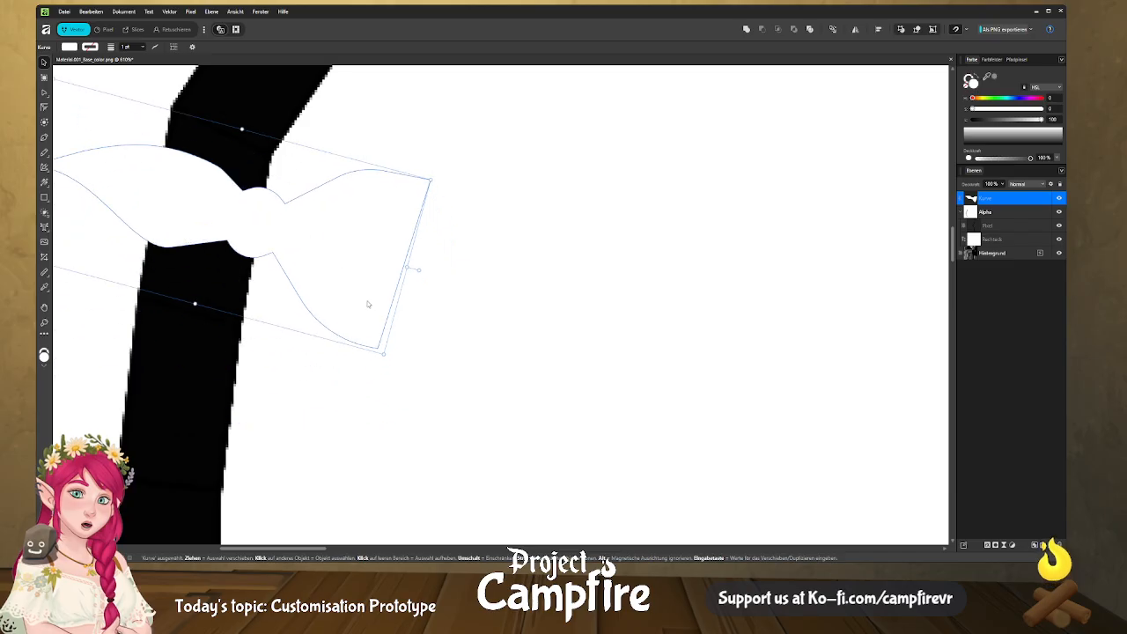
# Shrink the white shape, move it to the black line's upper end, and rotate it parallel to the end edge.
pyautogui.moveTo(387, 356); pyautogui.dragTo(217, 256)
pyautogui.moveTo(181, 203); pyautogui.dragTo(327, 112)
pyautogui.moveTo(385, 175); pyautogui.dragTo(364, 356, button='middle')
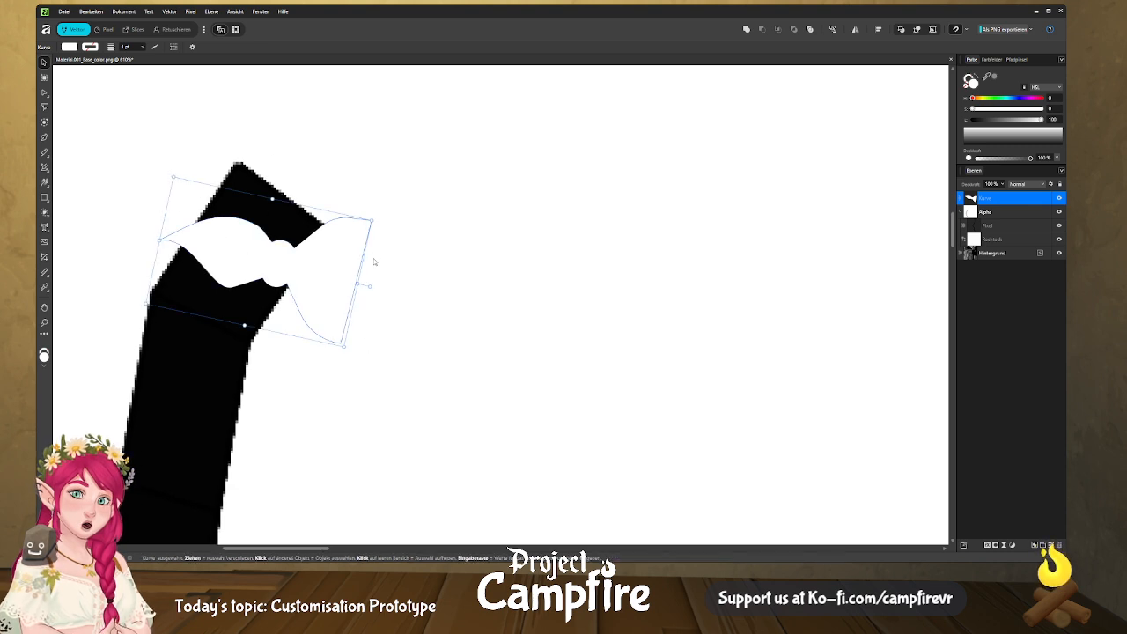
pyautogui.moveTo(378, 218); pyautogui.dragTo(380, 257)
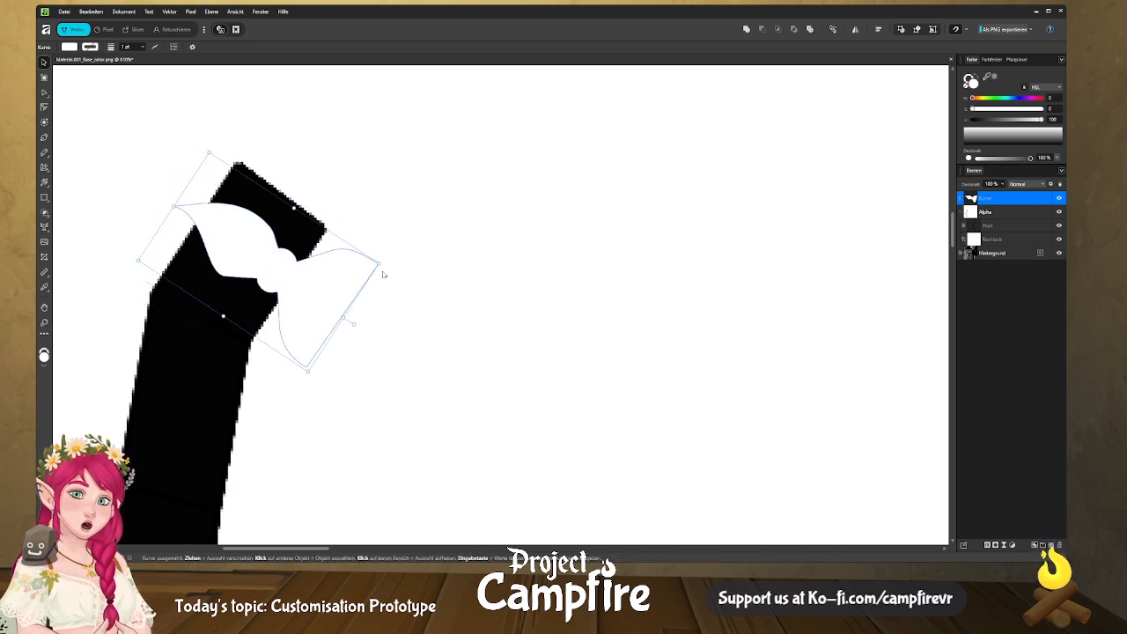
# Scale the white shape down to the black line's width, align it with the line, and make it narrower.
pyautogui.moveTo(299, 292); pyautogui.dragTo(279, 289)
pyautogui.moveTo(93, 233); pyautogui.dragTo(191, 236)
pyautogui.moveTo(296, 284); pyautogui.dragTo(303, 285)
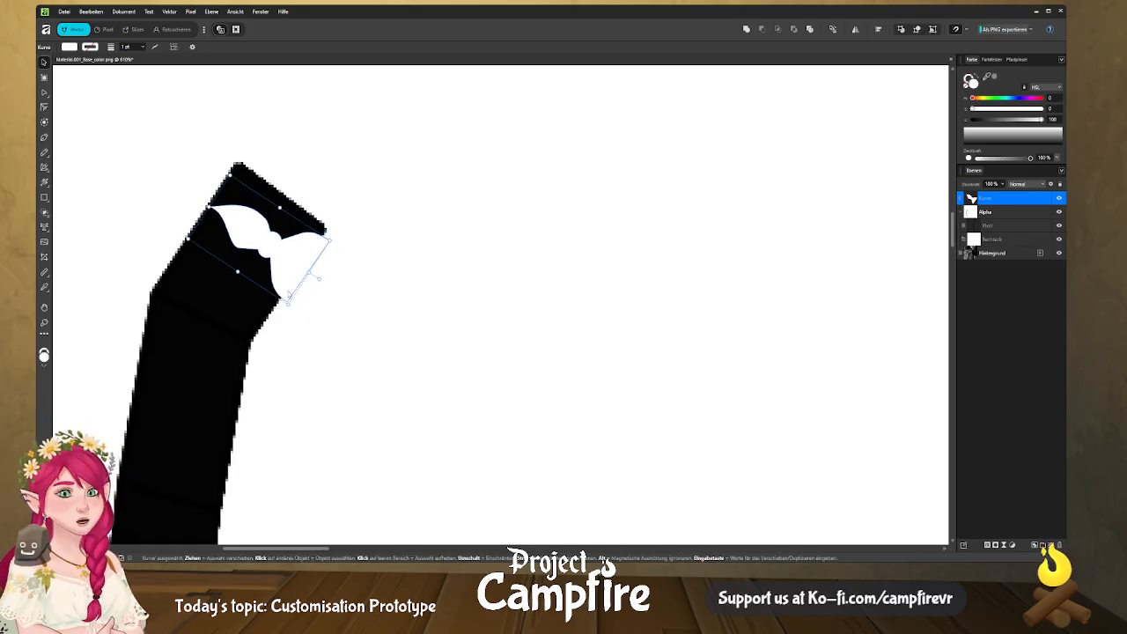
pyautogui.moveTo(238, 271); pyautogui.dragTo(297, 268)
# Duplicate the white shape just below along the black line and shift the original slightly toward the line's end.
pyautogui.moveTo(340, 307); pyautogui.dragTo(414, 244, button='middle')
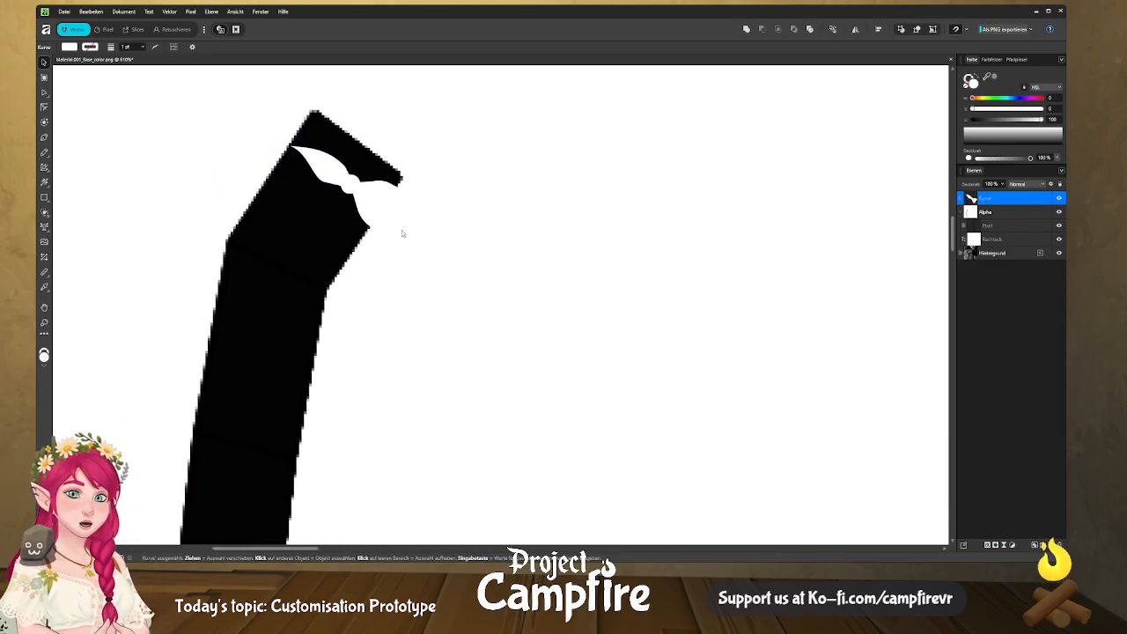
pyautogui.keyDown('alt'); pyautogui.moveTo(374, 204); pyautogui.dragTo(342, 254); pyautogui.keyUp('alt')
pyautogui.click(381, 205)
pyautogui.moveTo(381, 203); pyautogui.dragTo(385, 196)
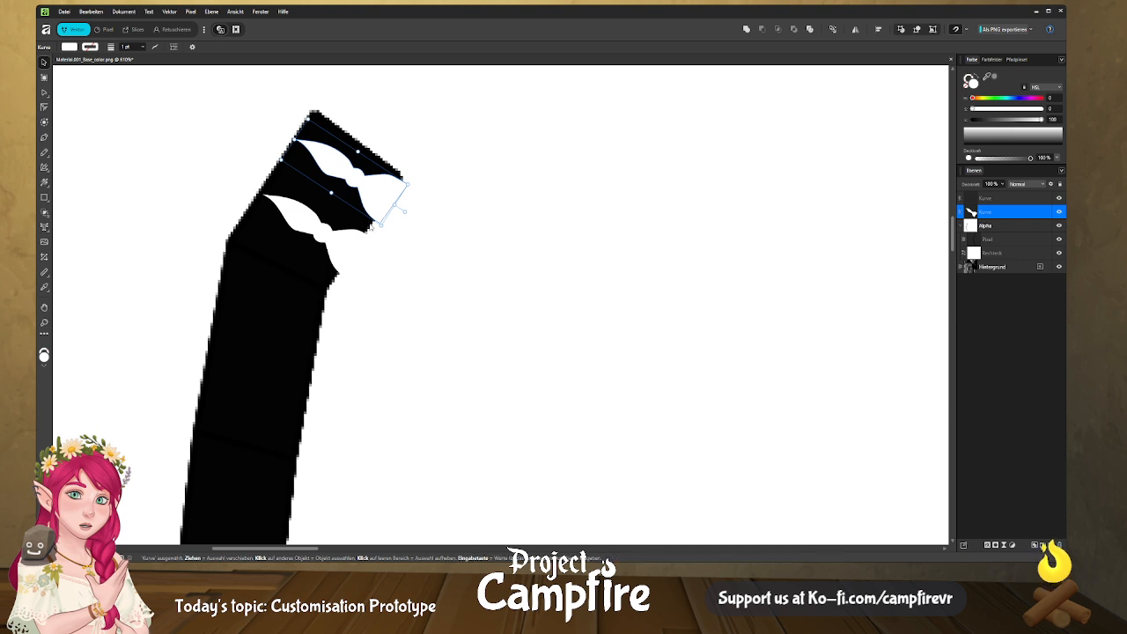
# Duplicate the second white shape down to the first bend of the black line, rotating the copies to follow the line's direction.
pyautogui.click(352, 249)
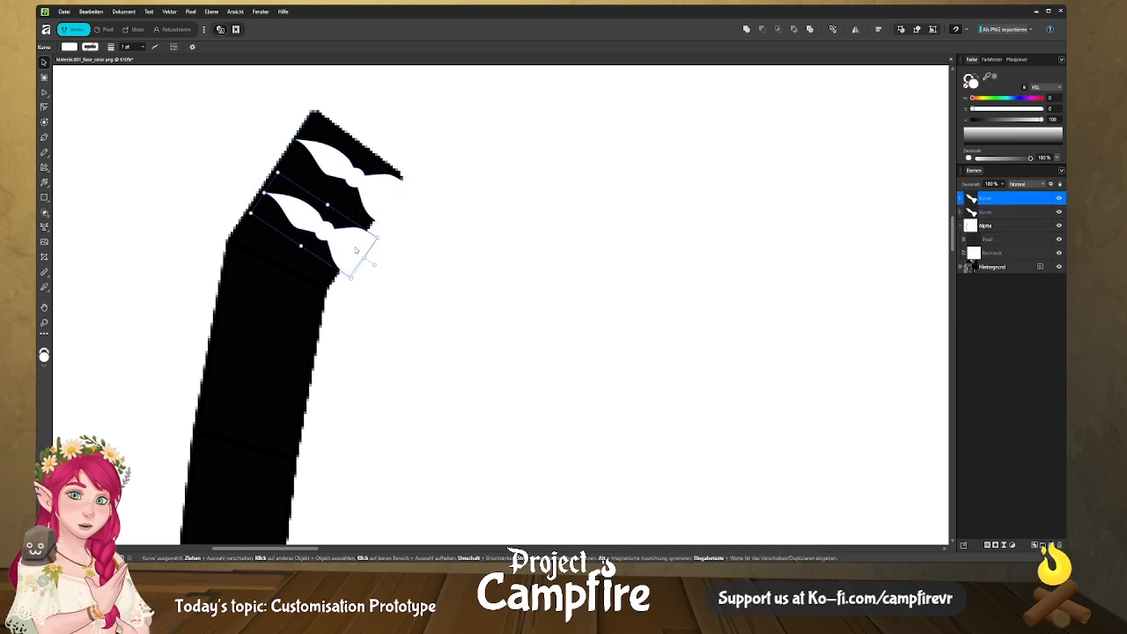
pyautogui.keyDown('alt'); pyautogui.moveTo(356, 251); pyautogui.dragTo(334, 297); pyautogui.keyUp('alt')
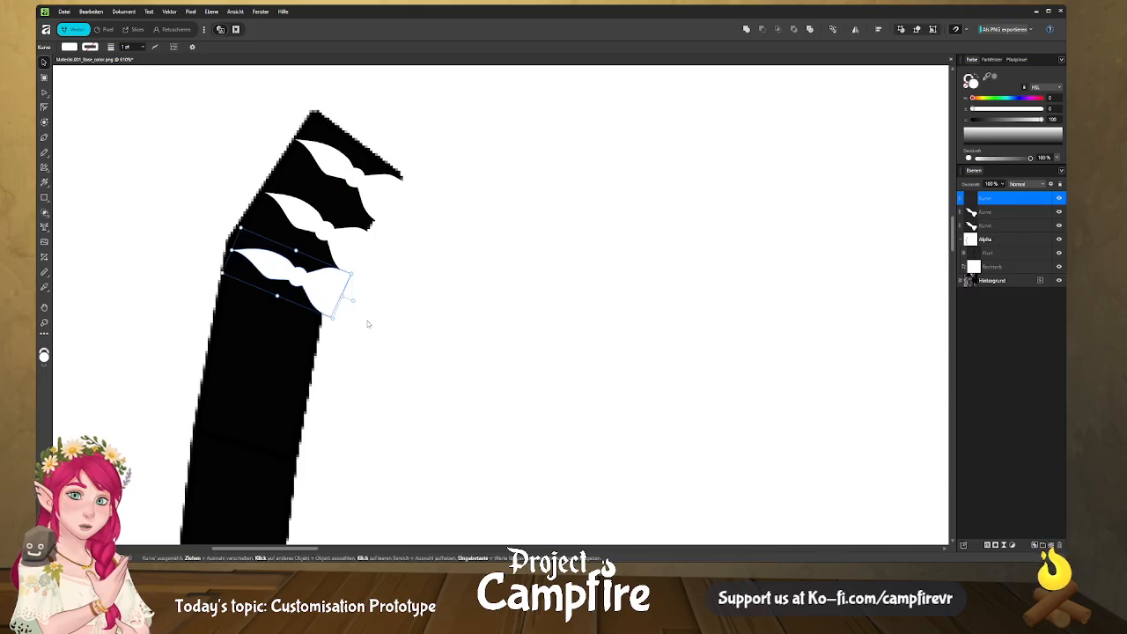
pyautogui.scroll(-3, 393, 250)
pyautogui.hotkey('ctrl', 'v')
pyautogui.moveTo(354, 201); pyautogui.dragTo(338, 256)
pyautogui.moveTo(363, 288); pyautogui.dragTo(375, 221, button='middle')
# Repeat the white shape at even spacing along the black line below the first bend, keeping each copy square to the line.
pyautogui.hotkey('ctrl', 'j')
pyautogui.moveTo(366, 204); pyautogui.dragTo(342, 299)
pyautogui.hotkey('ctrl', 'j')
pyautogui.moveTo(341, 299); pyautogui.dragTo(347, 215, button='middle')
pyautogui.hotkey('ctrl', 'j')
pyautogui.moveTo(348, 214); pyautogui.dragTo(340, 325)
pyautogui.hotkey('ctrl', 'j')
pyautogui.moveTo(364, 316); pyautogui.dragTo(375, 189, button='middle')
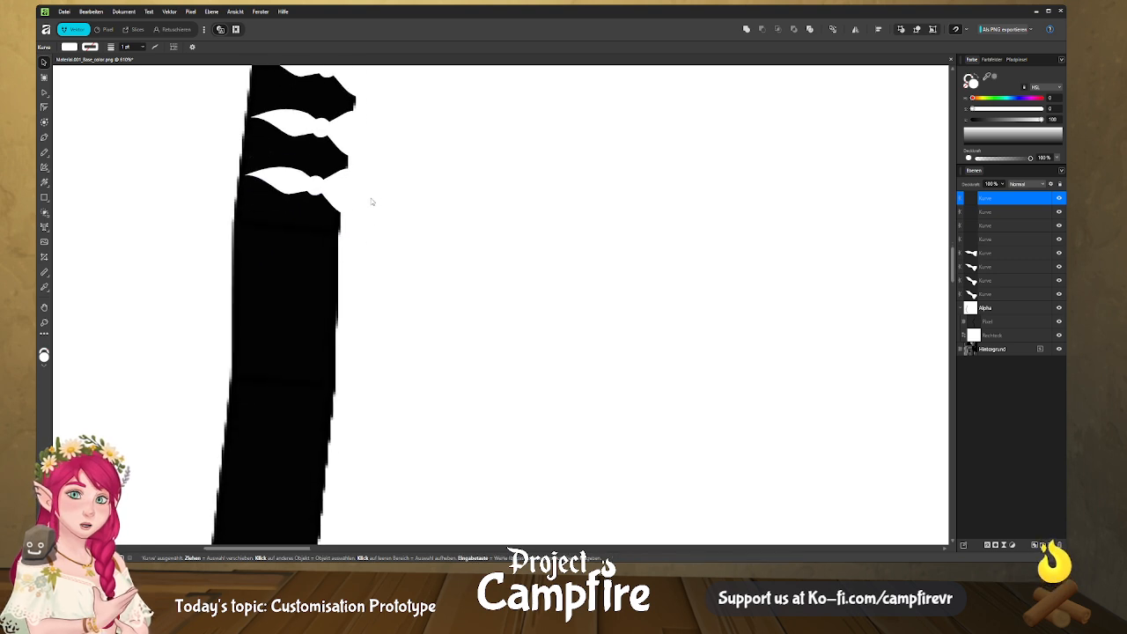
# Add three more evenly spaced copies of the white shape down the near-vertical section, tilting them to match the line.
pyautogui.hotkey('ctrl', 'j')
pyautogui.moveTo(353, 195); pyautogui.dragTo(347, 254)
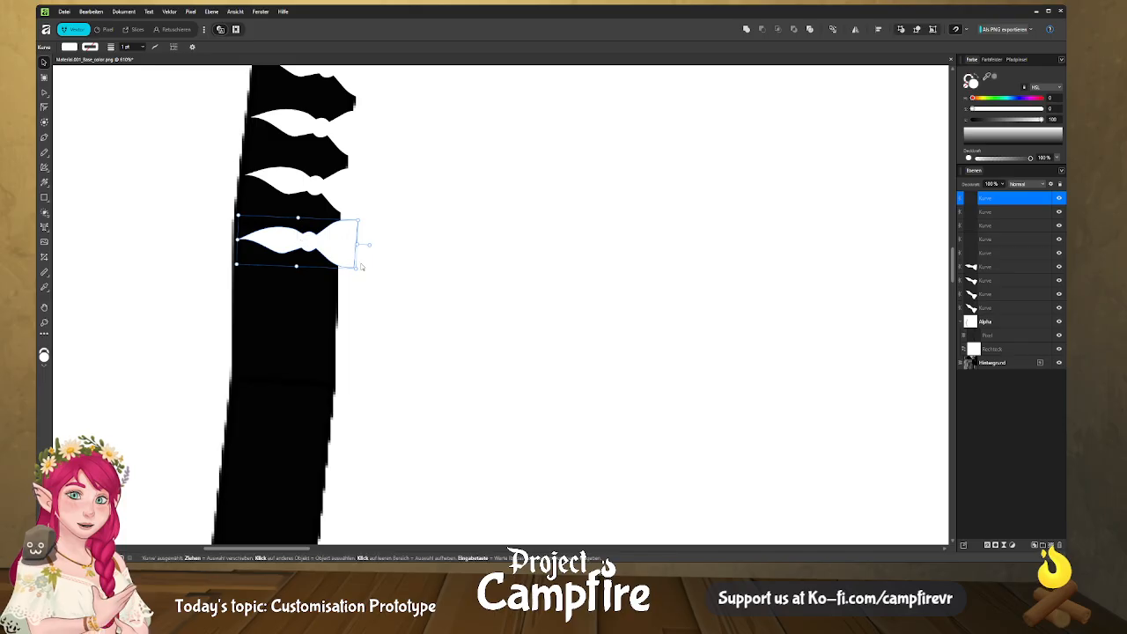
pyautogui.scroll(-2, 355, 222)
pyautogui.moveTo(356, 223); pyautogui.dragTo(356, 211, button='middle')
pyautogui.hotkey('ctrl', 'j')
pyautogui.moveTo(345, 187); pyautogui.dragTo(345, 287)
pyautogui.hotkey('ctrl', 'j')
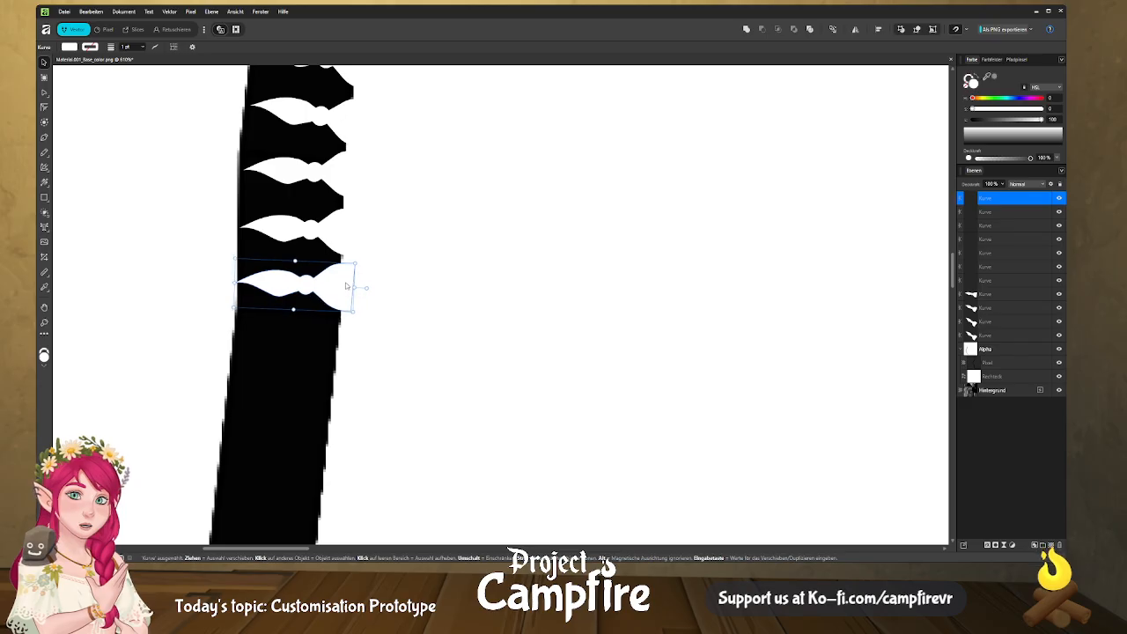
# Place three further copies of the white shape below the last one, shifting each sideways along the line's slight slant.
pyautogui.moveTo(364, 289); pyautogui.dragTo(372, 206, button='middle')
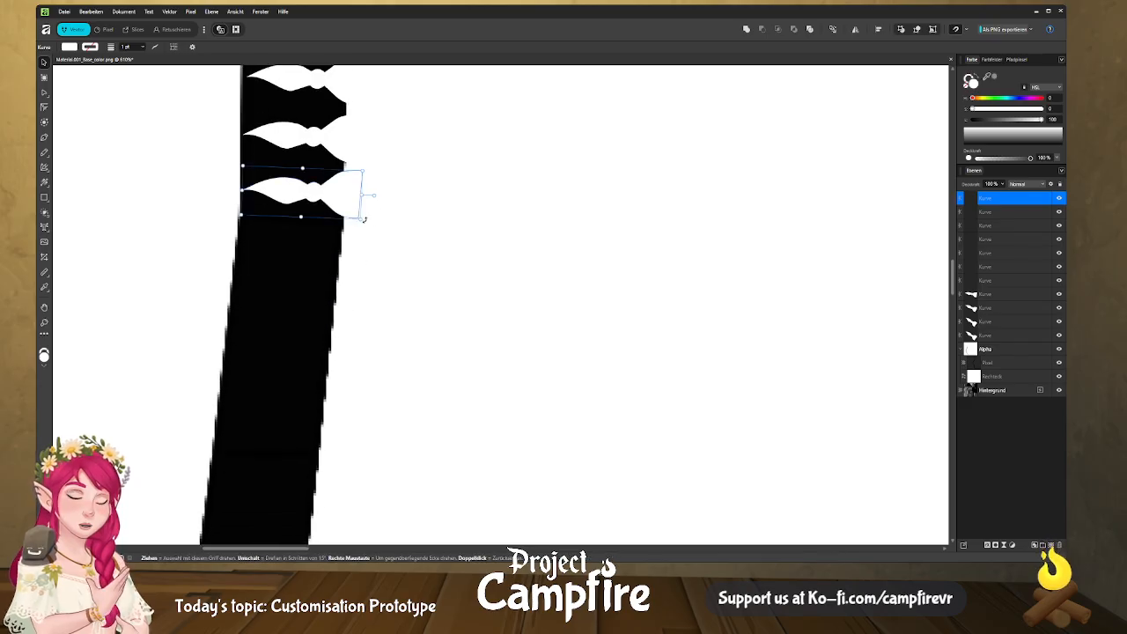
pyautogui.hotkey('ctrl', 'j')
pyautogui.moveTo(362, 217); pyautogui.dragTo(352, 264)
pyautogui.moveTo(354, 276); pyautogui.dragTo(350, 179, button='middle')
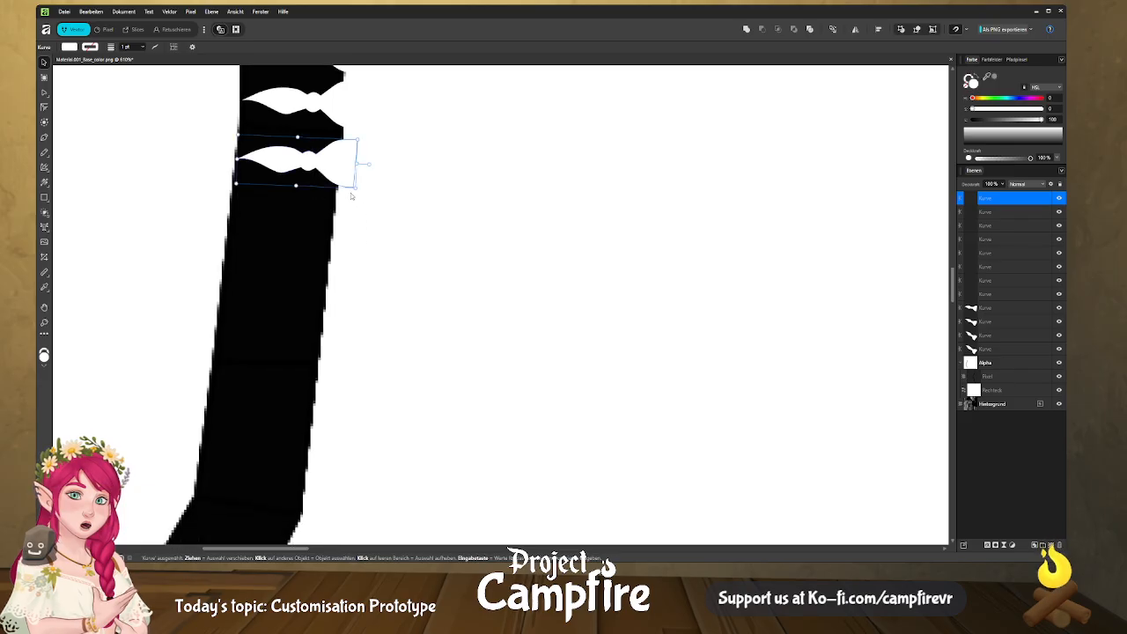
pyautogui.hotkey('ctrl', 'j')
pyautogui.moveTo(348, 175); pyautogui.dragTo(333, 281)
pyautogui.hotkey('ctrl', 'j')
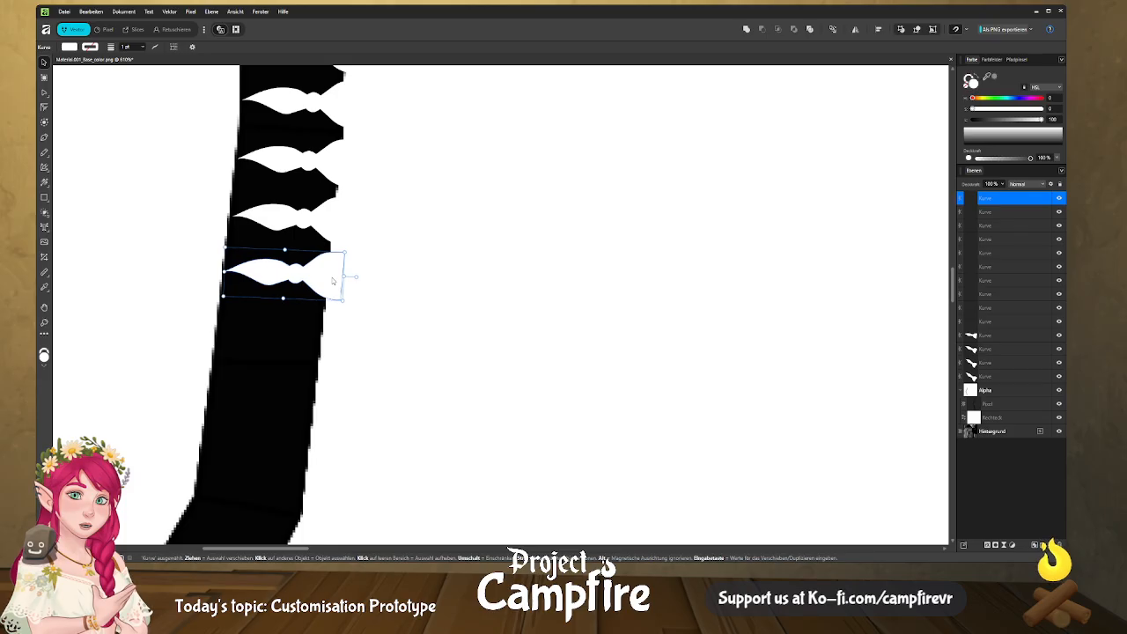
# Fill the rest of the slanted section with four more copies of the white shape, ending at the next bend.
pyautogui.moveTo(343, 277); pyautogui.dragTo(370, 176, button='middle')
pyautogui.moveTo(371, 160); pyautogui.dragTo(329, 384)
pyautogui.hotkey('ctrl', 'j')
pyautogui.hotkey('ctrl', 'j')
pyautogui.hotkey('ctrl', 'j')
pyautogui.hotkey('ctrl', 'j')
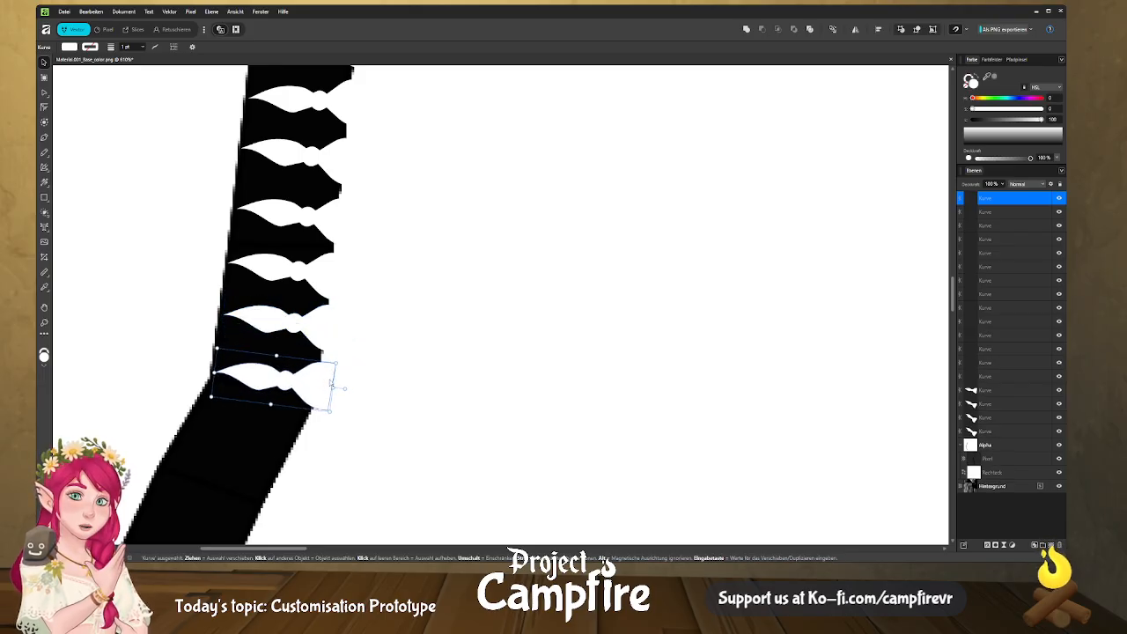
# Duplicate the white shape just past the bend and rotate the copy to sit across the diagonal section.
pyautogui.moveTo(352, 376); pyautogui.dragTo(380, 204, button='middle')
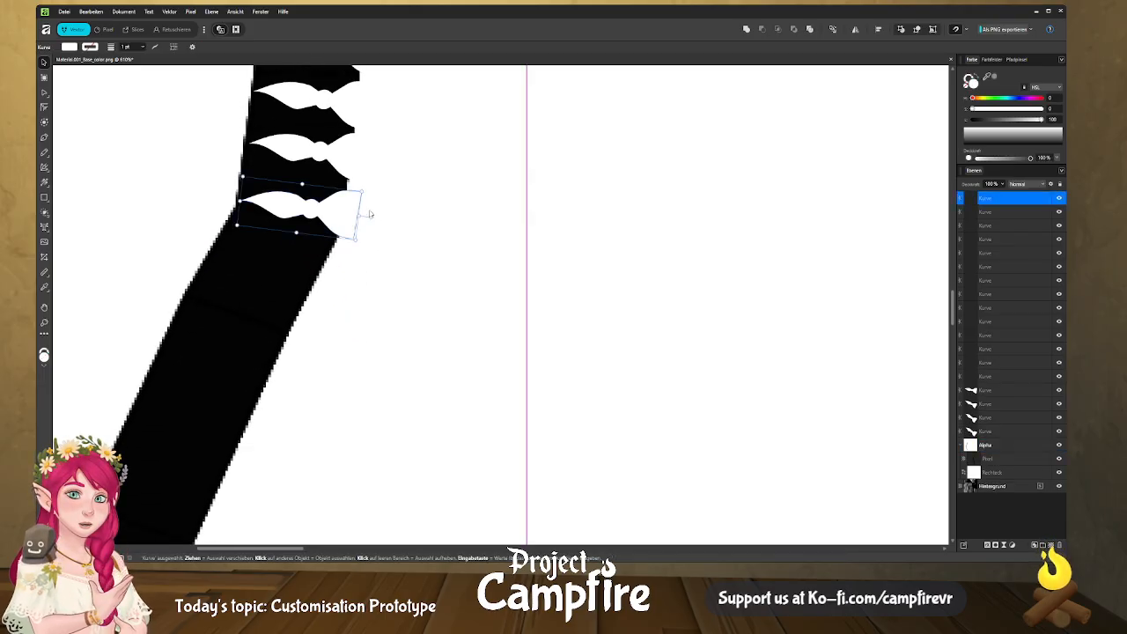
pyautogui.moveTo(369, 216); pyautogui.dragTo(369, 221)
pyautogui.moveTo(366, 244); pyautogui.dragTo(368, 209, button='middle')
pyautogui.moveTo(346, 214); pyautogui.dragTo(352, 247)
pyautogui.hotkey('ctrl', 'j')
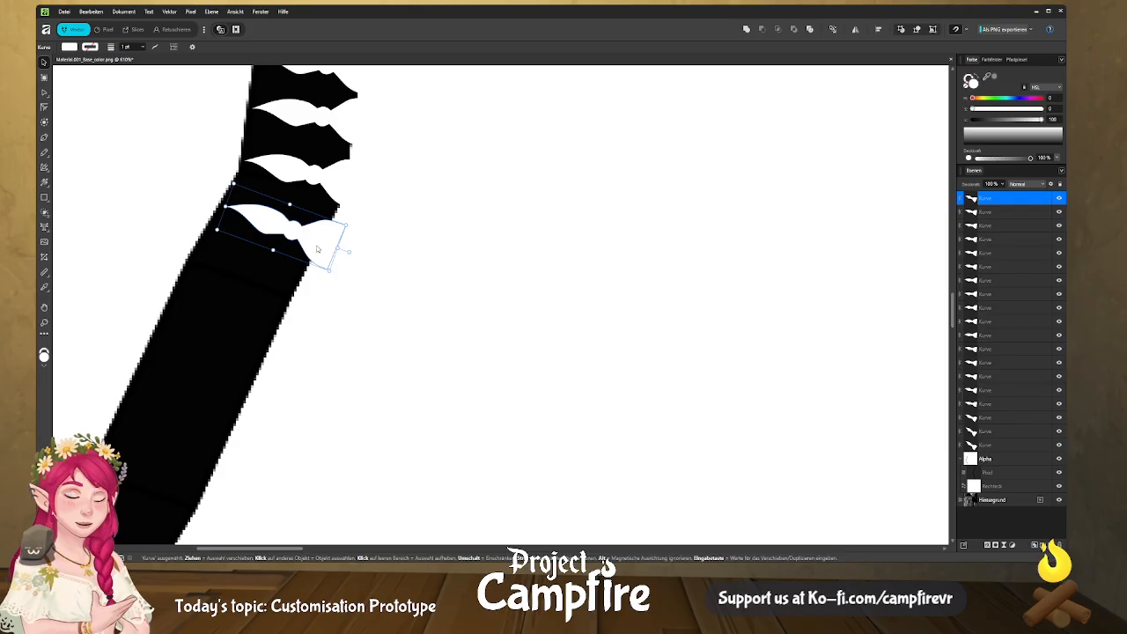
# Duplicate the white shape repeatedly down the diagonal section, rotating the lowest copies where the line becomes more slanted.
pyautogui.keyDown('alt'); pyautogui.moveTo(323, 245); pyautogui.dragTo(292, 289); pyautogui.keyUp('alt')
pyautogui.moveTo(291, 289); pyautogui.dragTo(345, 244, button='middle')
pyautogui.keyDown('alt'); pyautogui.moveTo(344, 247); pyautogui.dragTo(305, 340); pyautogui.keyUp('alt')
pyautogui.moveTo(315, 334); pyautogui.dragTo(351, 212, button='middle')
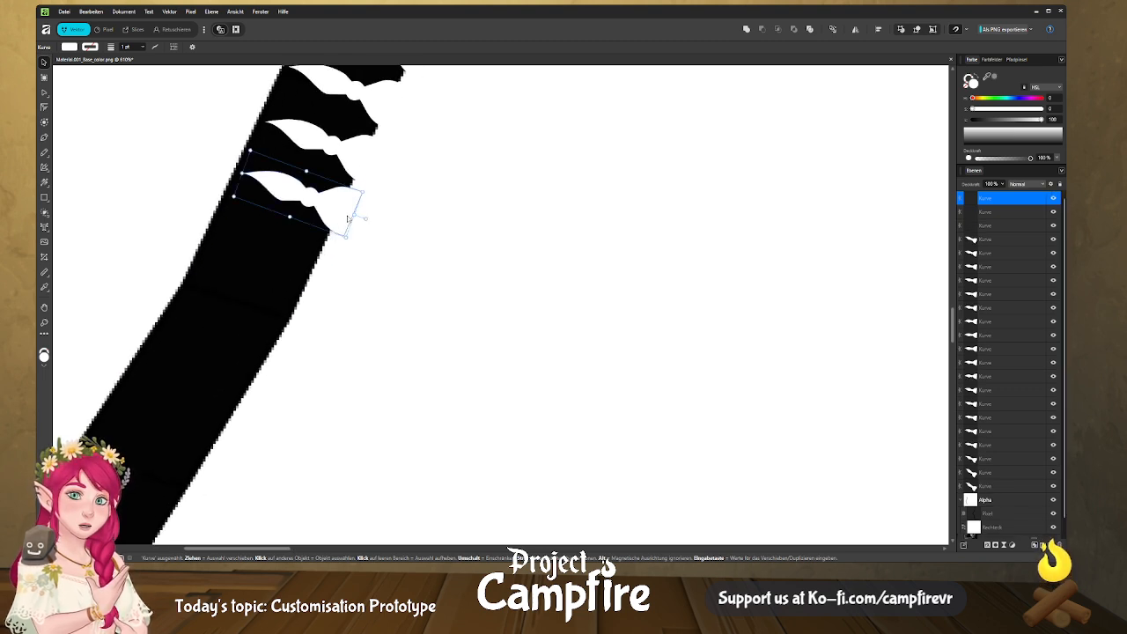
pyautogui.keyDown('alt'); pyautogui.moveTo(339, 219); pyautogui.dragTo(291, 321); pyautogui.keyUp('alt')
pyautogui.moveTo(291, 322); pyautogui.dragTo(321, 196, button='middle')
pyautogui.keyDown('alt'); pyautogui.moveTo(323, 197); pyautogui.dragTo(285, 288); pyautogui.keyUp('alt')
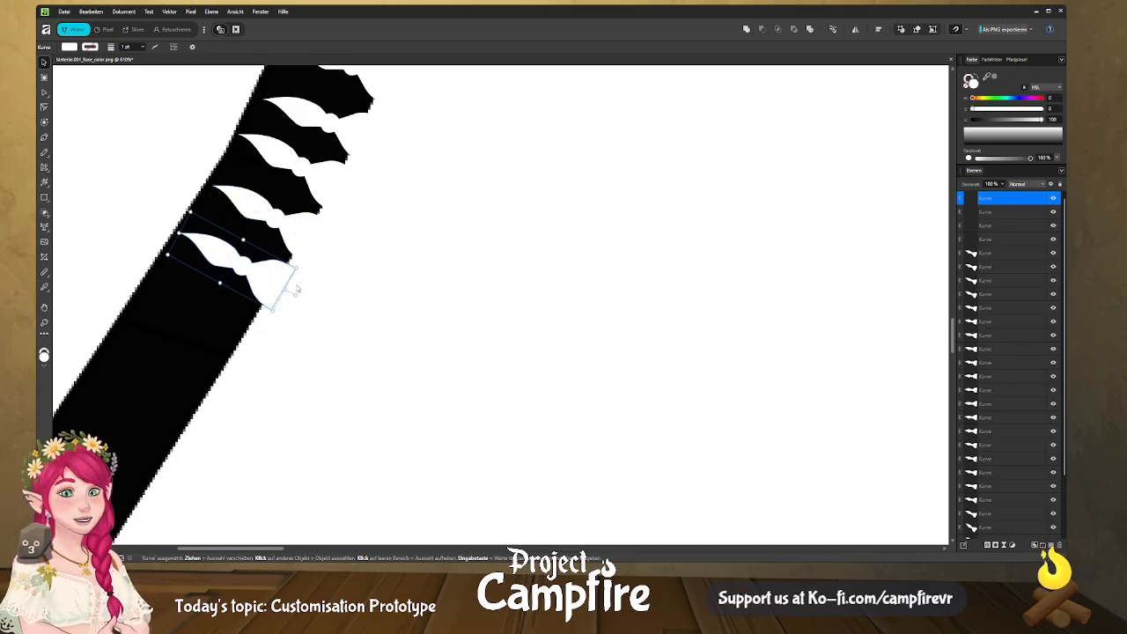
# Continue the row of white shapes down the diagonal section, rotating the last copy flatter at the next bend.
pyautogui.moveTo(297, 287); pyautogui.dragTo(343, 173, button='middle')
pyautogui.keyDown('ctrl'); pyautogui.moveTo(319, 163); pyautogui.dragTo(289, 208); pyautogui.keyUp('ctrl')
pyautogui.moveTo(310, 244); pyautogui.dragTo(393, 226, button='middle')
pyautogui.keyDown('ctrl'); pyautogui.moveTo(366, 203); pyautogui.dragTo(318, 297); pyautogui.keyUp('ctrl')
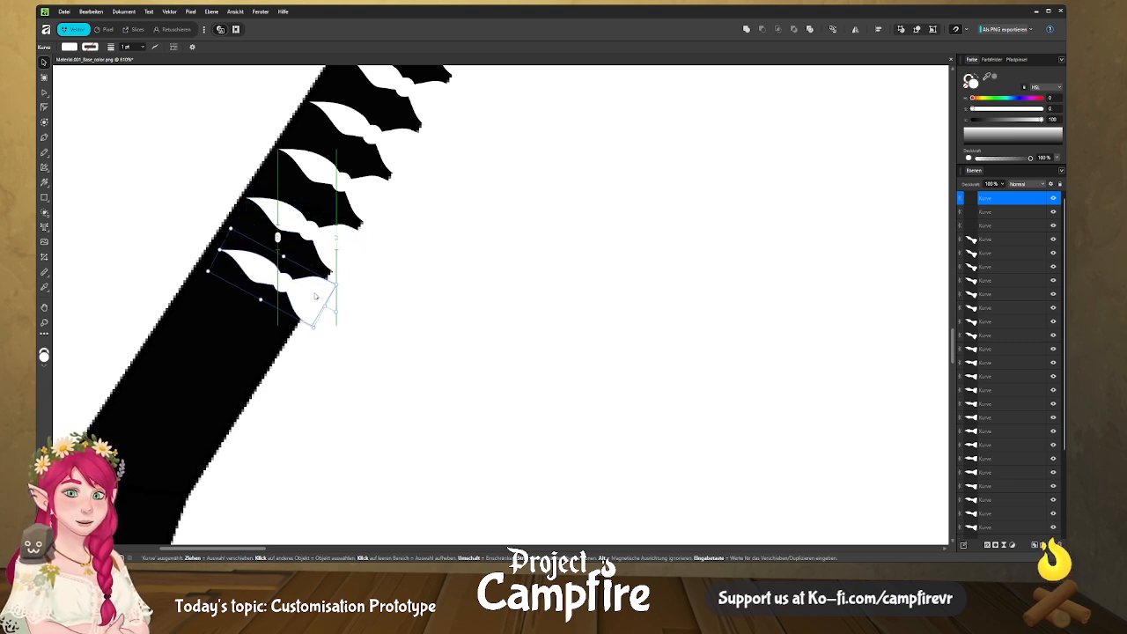
pyautogui.keyDown('ctrl'); pyautogui.moveTo(319, 294); pyautogui.dragTo(287, 343); pyautogui.keyUp('ctrl')
pyautogui.moveTo(287, 352); pyautogui.dragTo(401, 202, button='middle')
pyautogui.moveTo(401, 201); pyautogui.dragTo(308, 345)
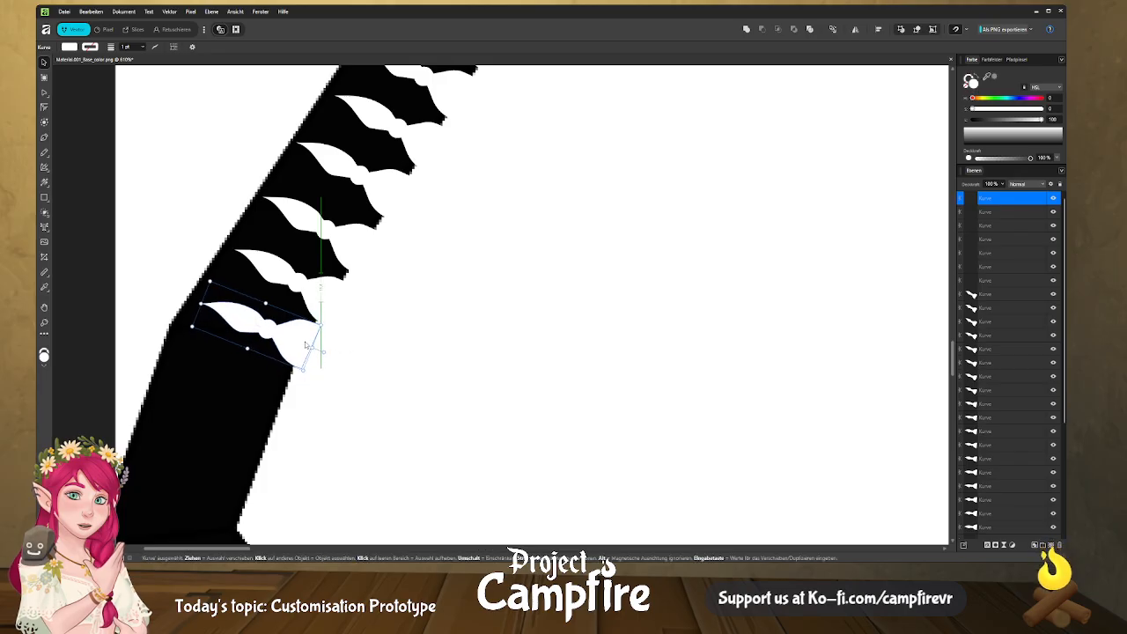
# Add copies of the white shape down to the corner at the canvas edge, rotating the last one to fit the corner.
pyautogui.moveTo(312, 348); pyautogui.dragTo(414, 240, button='middle')
pyautogui.keyDown('ctrl'); pyautogui.moveTo(417, 241); pyautogui.dragTo(406, 293); pyautogui.keyUp('ctrl')
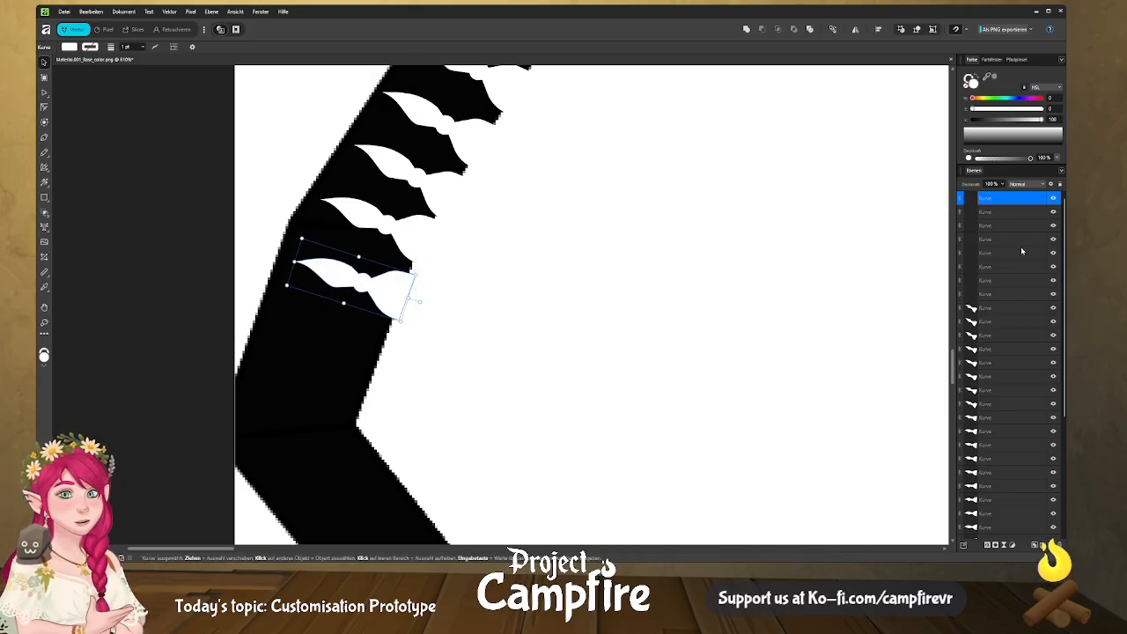
pyautogui.keyDown('alt'); pyautogui.moveTo(401, 292); pyautogui.dragTo(379, 354); pyautogui.keyUp('alt')
pyautogui.scroll(-3, 378, 352)
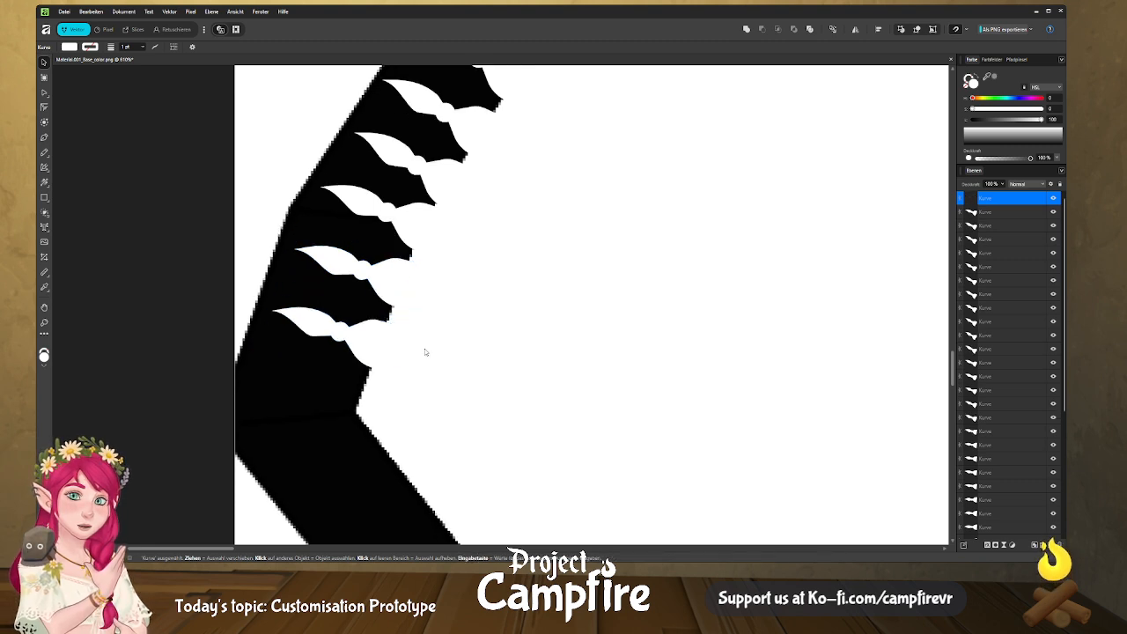
pyautogui.keyDown('alt'); pyautogui.moveTo(375, 253); pyautogui.dragTo(367, 321); pyautogui.keyUp('alt')
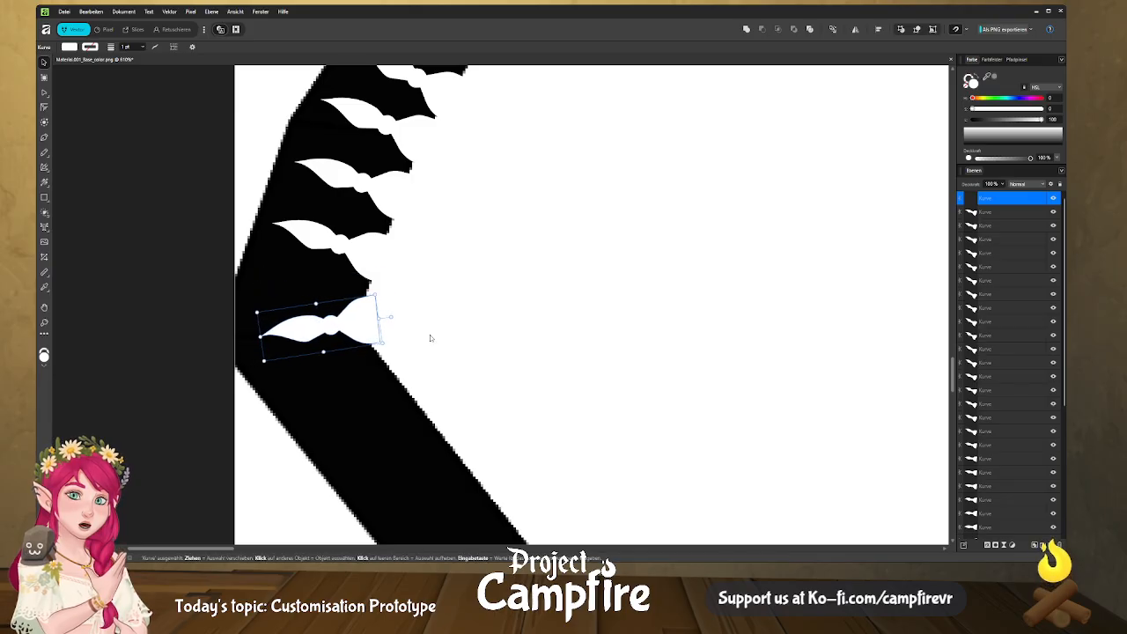
pyautogui.moveTo(429, 338); pyautogui.dragTo(441, 185, button='middle')
# Place two copies of the white shape past the corner, rotated to lie across the section that slants the opposite way.
pyautogui.scroll(1, 441, 184)
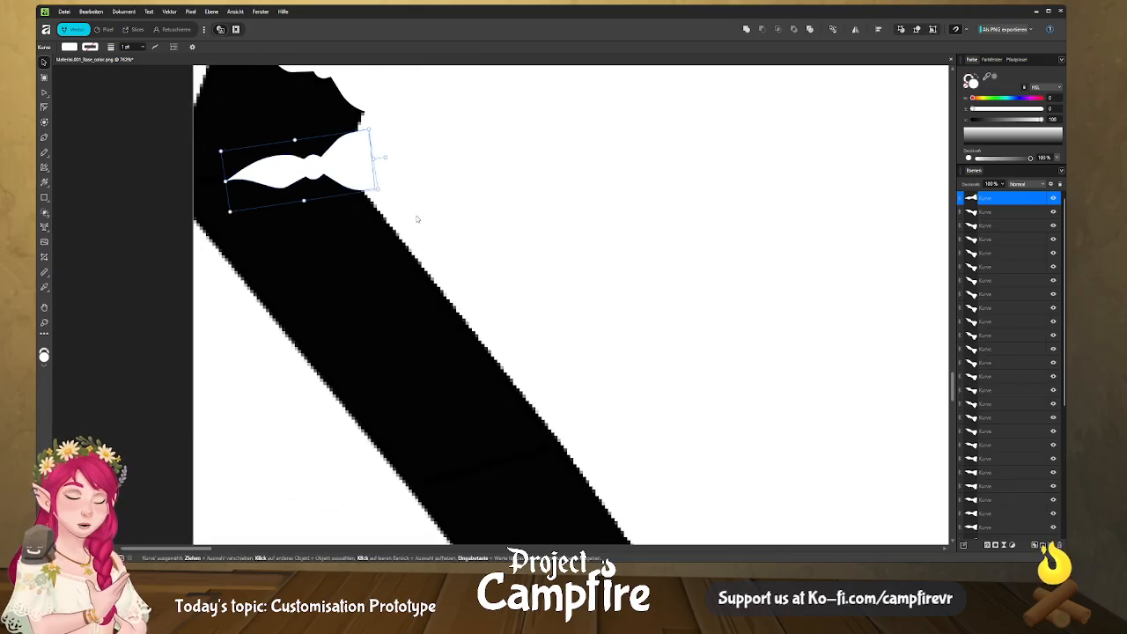
pyautogui.keyDown('alt'); pyautogui.moveTo(357, 166); pyautogui.dragTo(375, 217); pyautogui.keyUp('alt')
pyautogui.moveTo(453, 272); pyautogui.dragTo(391, 186, button='middle')
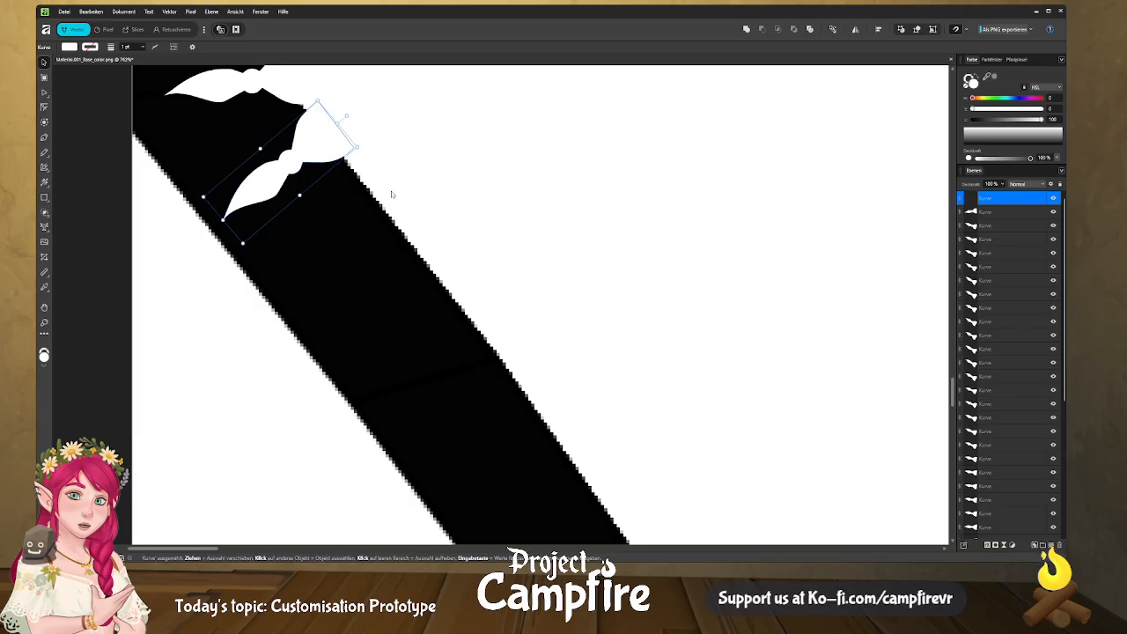
pyautogui.keyDown('ctrl'); pyautogui.moveTo(326, 130); pyautogui.dragTo(368, 188); pyautogui.keyUp('ctrl')
pyautogui.keyDown('ctrl'); pyautogui.scroll(-6, 446, 259); pyautogui.keyUp('ctrl')
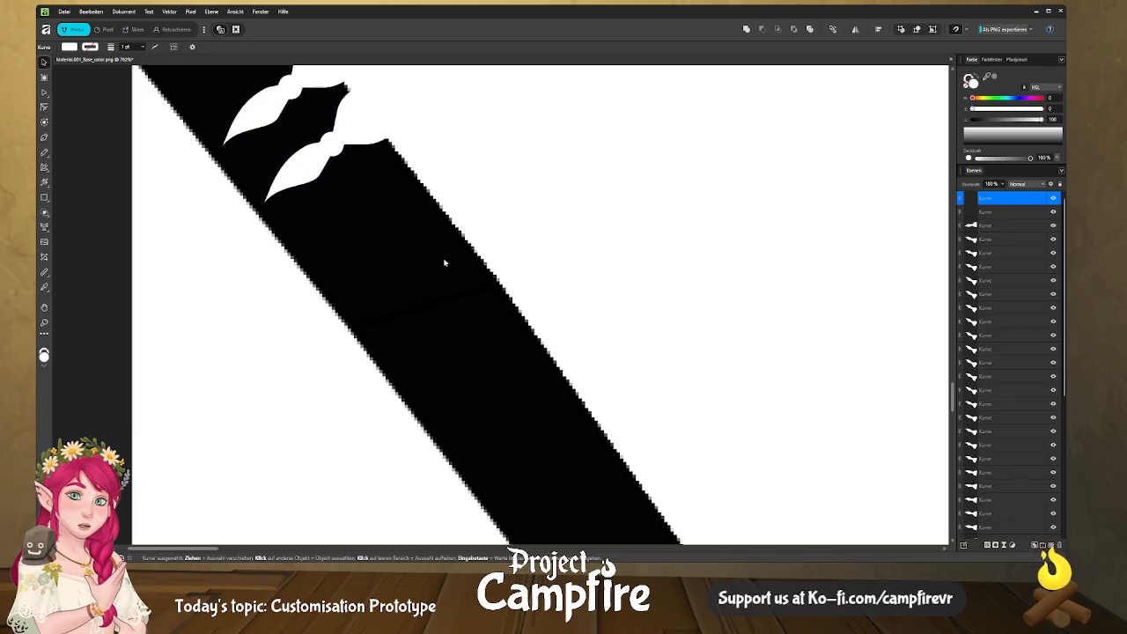
# Duplicate the last white shape three more times at even spacing along the section below the canvas-edge corner.
pyautogui.keyDown('ctrl'); pyautogui.scroll(-5, 471, 271); pyautogui.keyUp('ctrl')
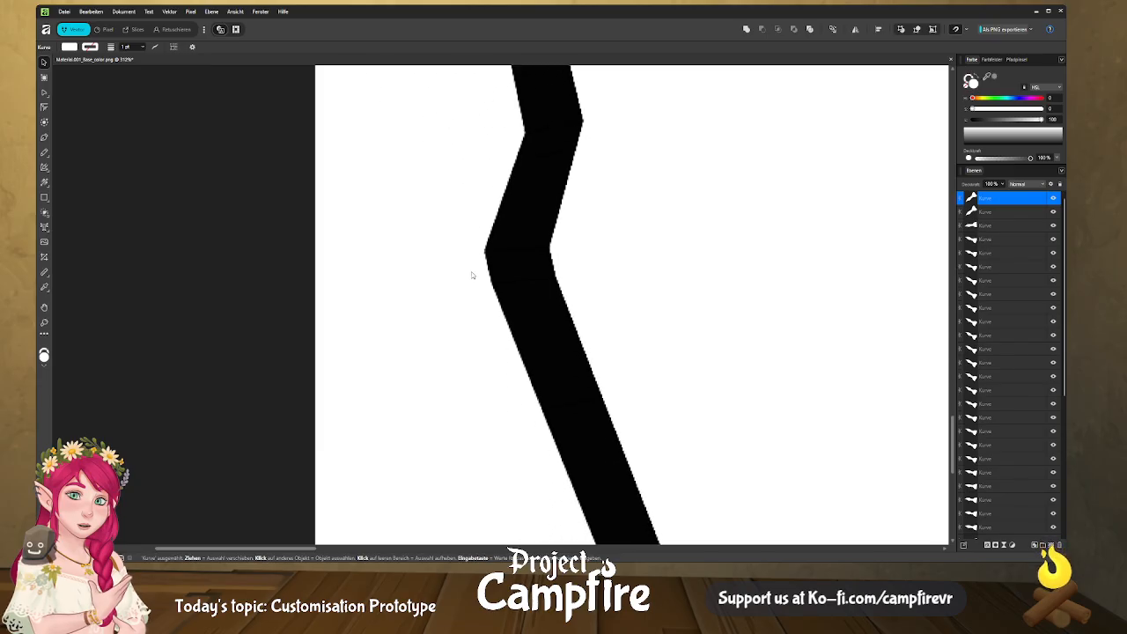
pyautogui.keyDown('ctrl'); pyautogui.scroll(3, 516, 233); pyautogui.keyUp('ctrl')
pyautogui.keyDown('ctrl'); pyautogui.scroll(4, 350, 239); pyautogui.keyUp('ctrl')
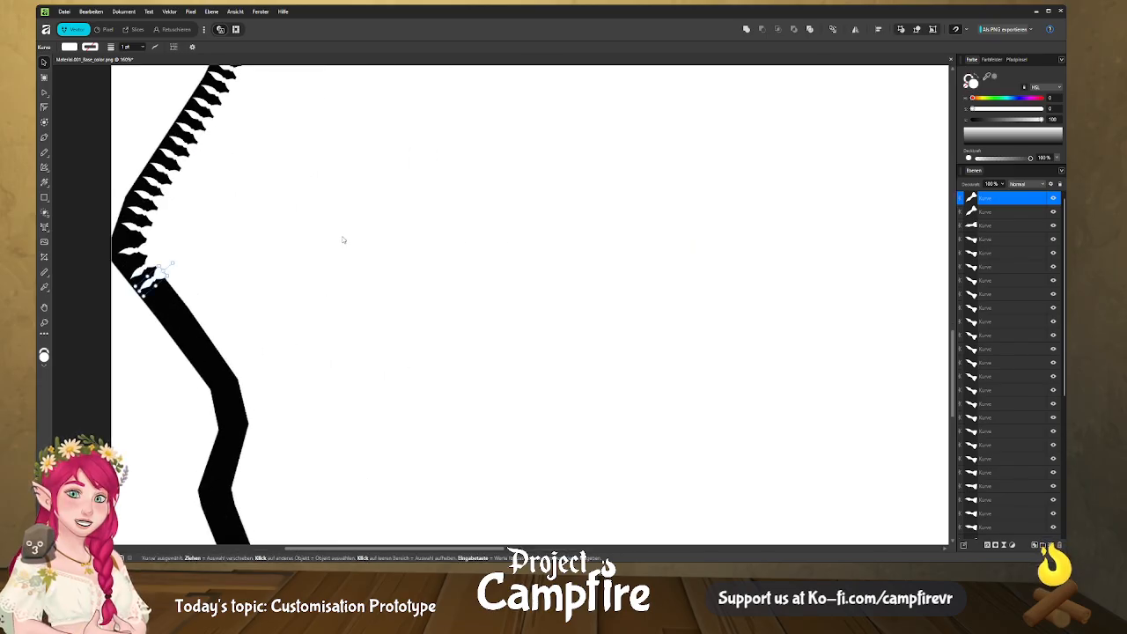
pyautogui.keyDown('ctrl'); pyautogui.scroll(3, 381, 245); pyautogui.keyUp('ctrl')
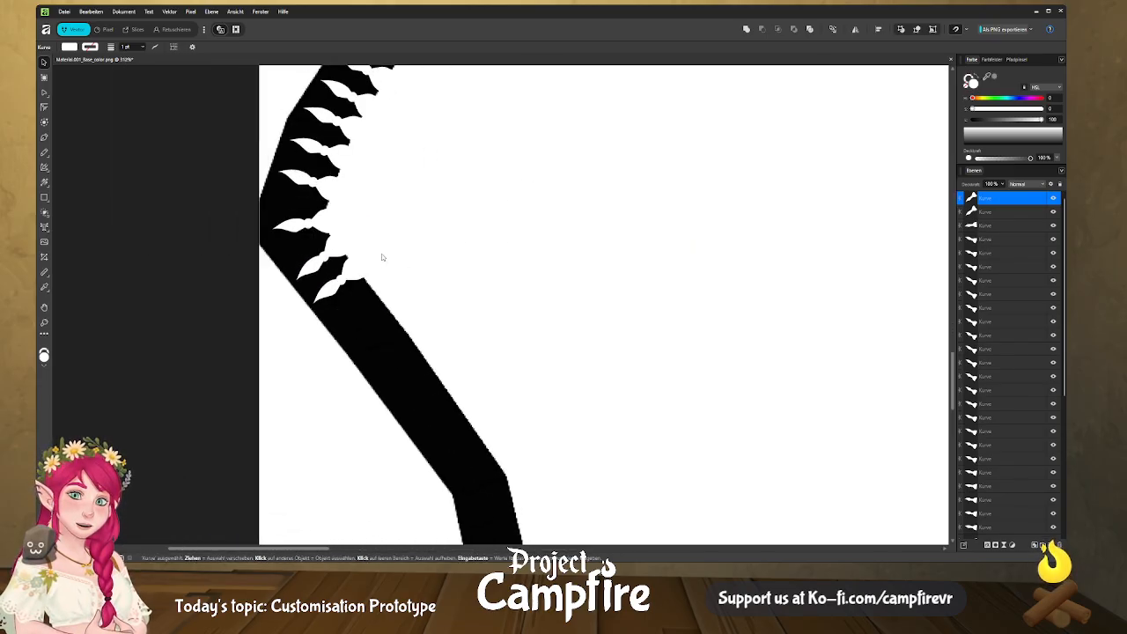
pyautogui.click(346, 291)
pyautogui.moveTo(348, 293); pyautogui.dragTo(427, 378)
pyautogui.moveTo(466, 378); pyautogui.dragTo(399, 192, button='middle')
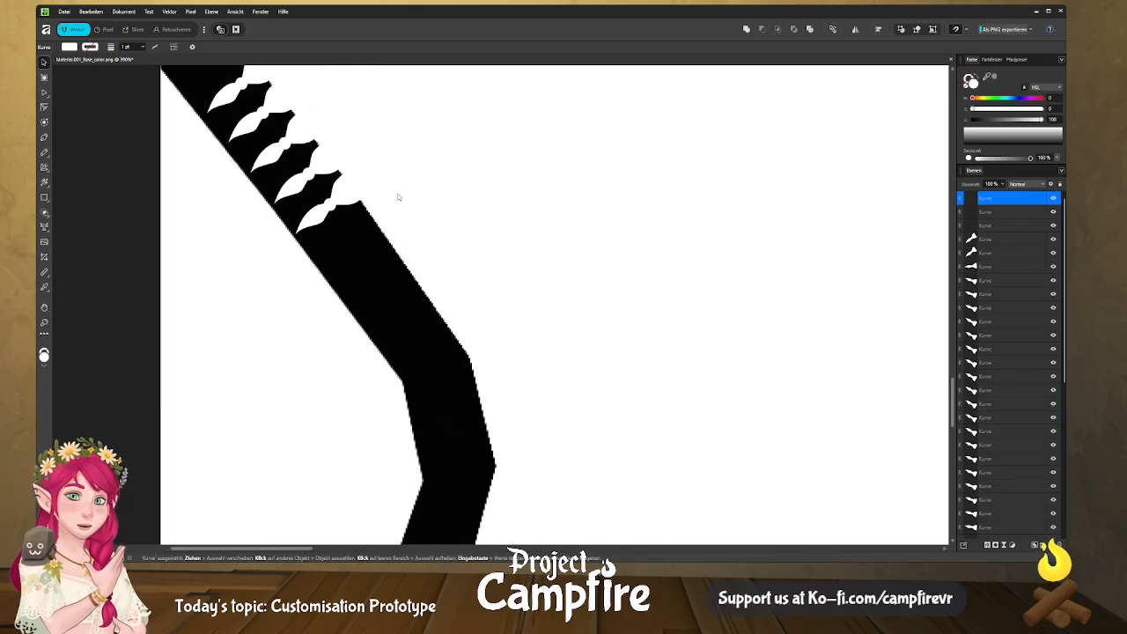
# Fill the remaining part of this slanted section with white shape copies, rotating the last one slightly at the bend.
pyautogui.keyDown('ctrl'); pyautogui.moveTo(365, 211); pyautogui.dragTo(444, 315); pyautogui.keyUp('ctrl')
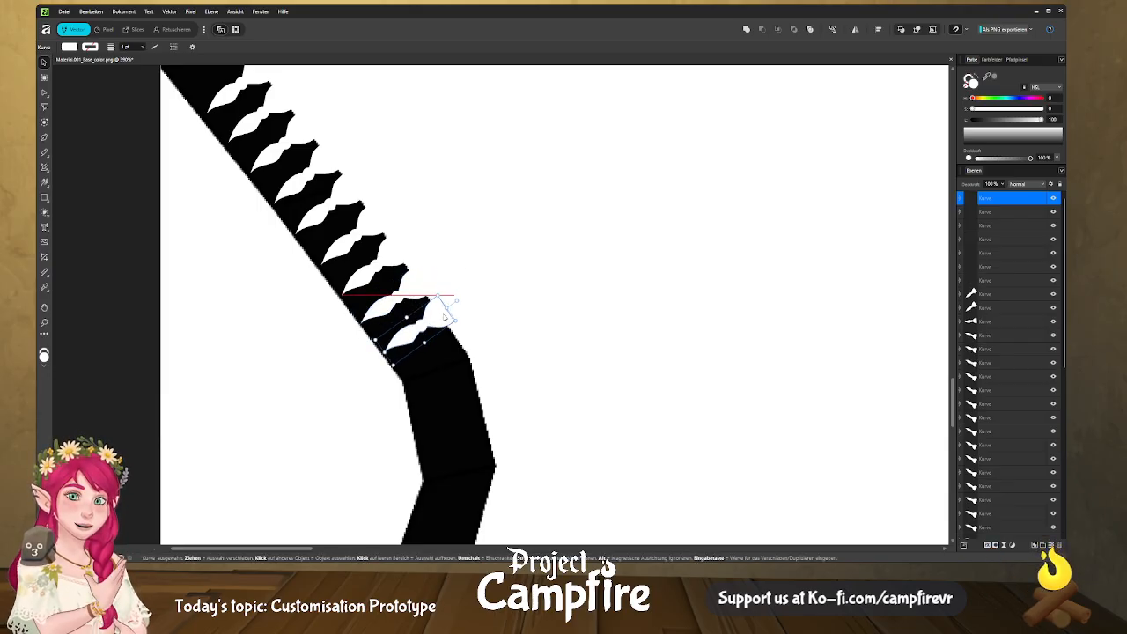
pyautogui.moveTo(447, 321); pyautogui.dragTo(466, 342)
pyautogui.moveTo(504, 359); pyautogui.dragTo(487, 253, button='middle')
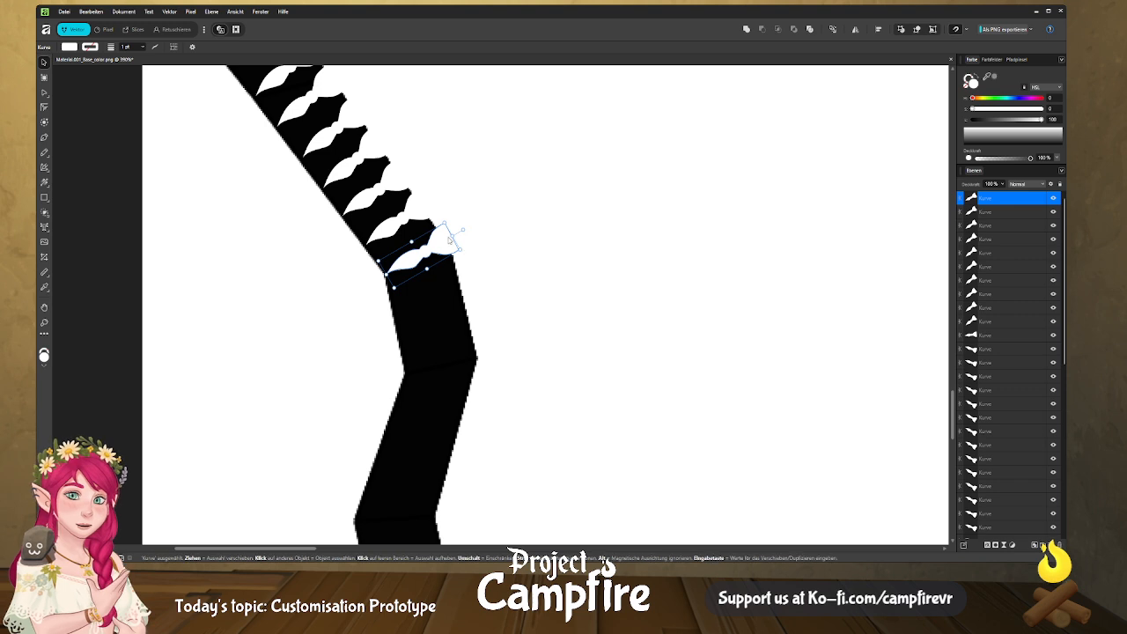
# Carry the white shape copies around the next two bends, rotating each to sit across the changing line direction.
pyautogui.moveTo(449, 245); pyautogui.dragTo(496, 359)
pyautogui.moveTo(504, 356); pyautogui.dragTo(480, 229, button='middle')
pyautogui.keyDown('alt'); pyautogui.moveTo(442, 238); pyautogui.dragTo(436, 353); pyautogui.keyUp('alt')
pyautogui.scroll(-3, 463, 265)
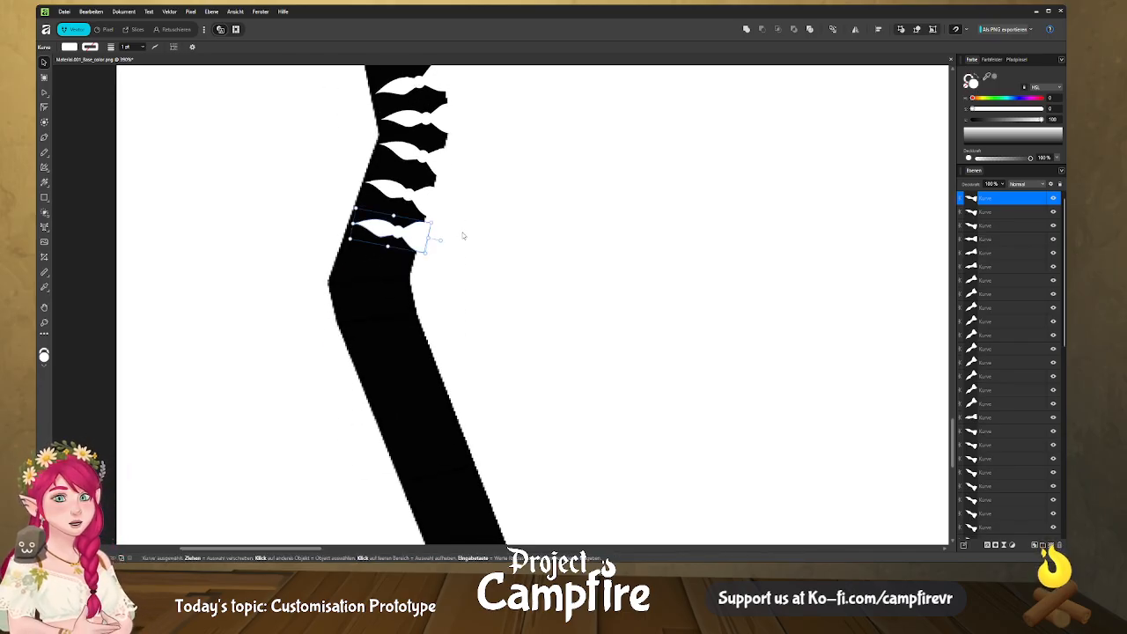
# Duplicate the white shape into the following bend and rotate the next copy to match the line's turn.
pyautogui.press('alt')
pyautogui.keyDown('alt'); pyautogui.moveTo(422, 235); pyautogui.dragTo(416, 275); pyautogui.keyUp('alt')
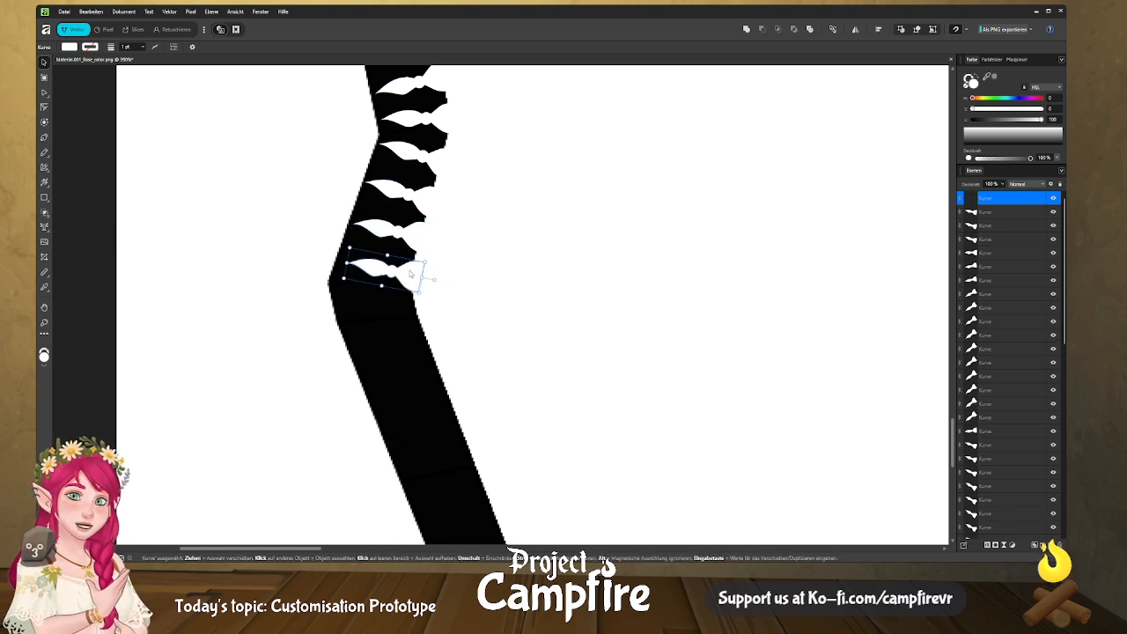
pyautogui.click(434, 281)
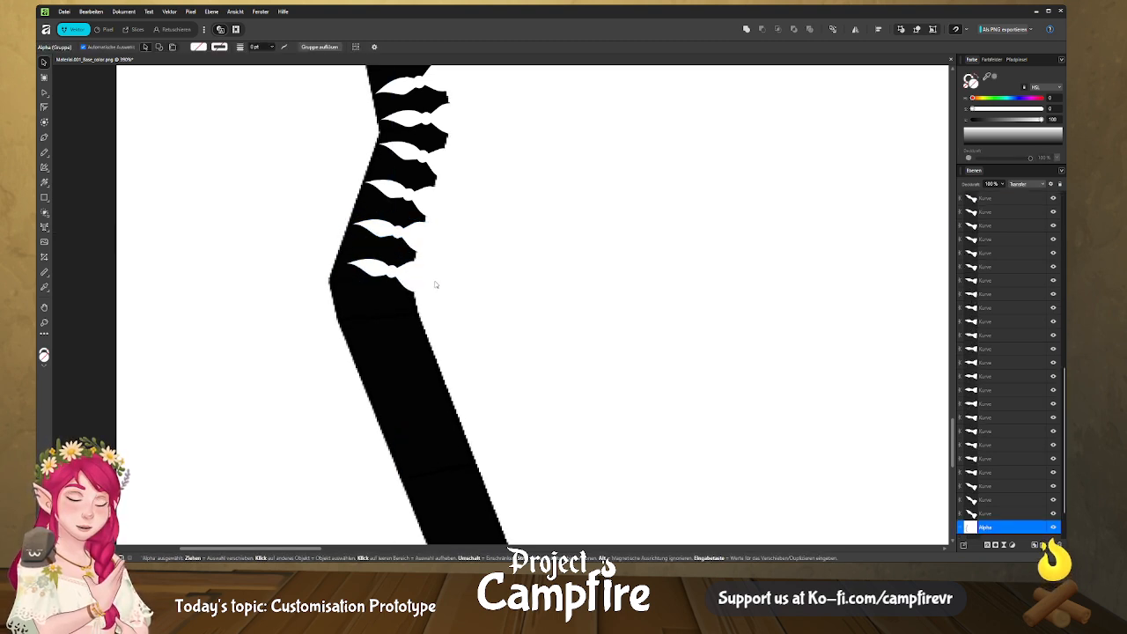
pyautogui.click(413, 273)
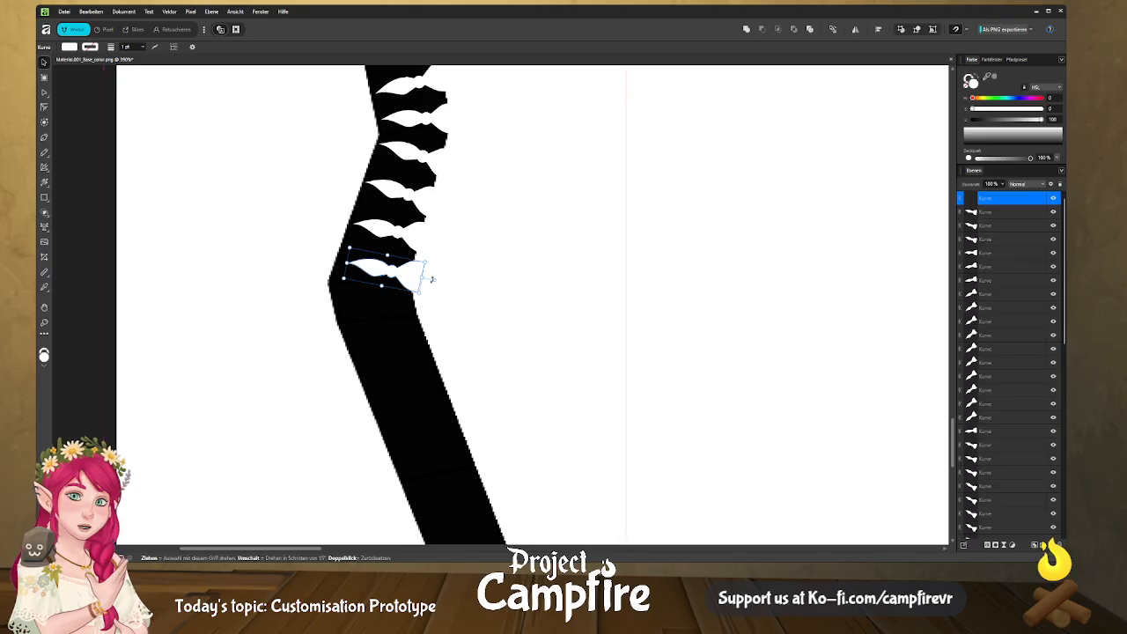
pyautogui.moveTo(427, 275); pyautogui.dragTo(415, 320)
# Repeat the white shape at even spacing down the final long slanted section, rotated square to its edges.
pyautogui.moveTo(463, 327); pyautogui.dragTo(419, 207, button='middle')
pyautogui.moveTo(374, 204); pyautogui.dragTo(402, 273)
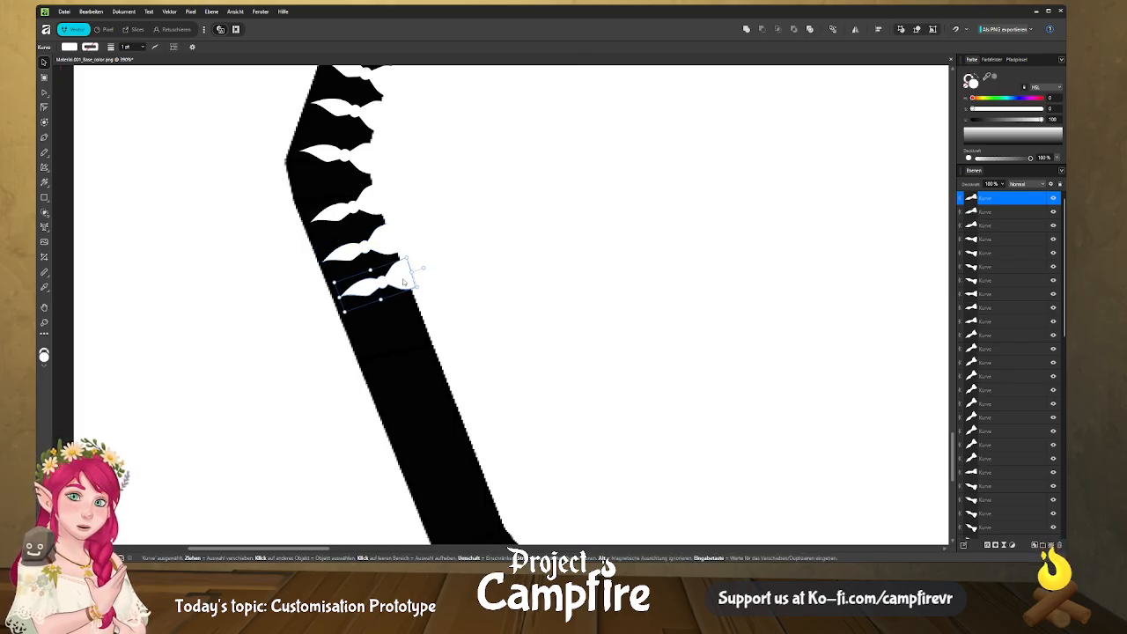
pyautogui.moveTo(405, 284); pyautogui.dragTo(416, 318)
pyautogui.hotkey('ctrl', 'z')
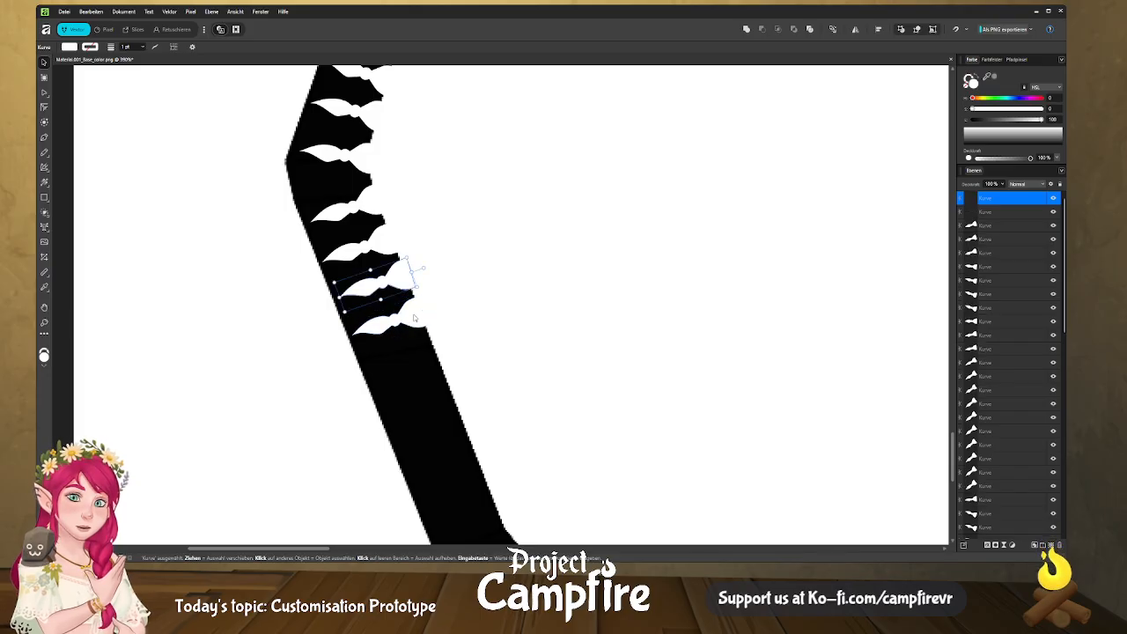
pyautogui.moveTo(417, 297); pyautogui.dragTo(447, 377)
pyautogui.moveTo(485, 372); pyautogui.dragTo(402, 164, button='middle')
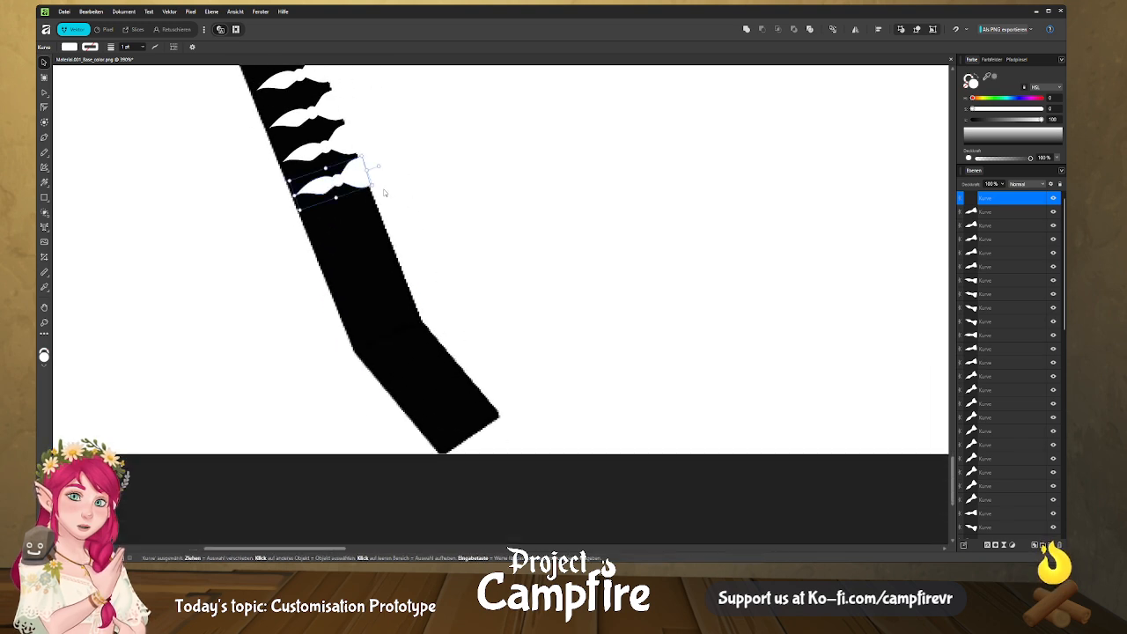
# Fill the rest of the black line with white shape copies, rotating the last ones past the final bend to the lower end.
pyautogui.hotkey('ctrl', 'v')
pyautogui.moveTo(355, 182); pyautogui.dragTo(483, 403)
pyautogui.hotkey('ctrl', 'v')
pyautogui.hotkey('ctrl', 'v')
pyautogui.hotkey('ctrl', 'v')
pyautogui.hotkey('ctrl', 'v')
pyautogui.hotkey('ctrl', 'v')
pyautogui.hotkey('ctrl', 'v')
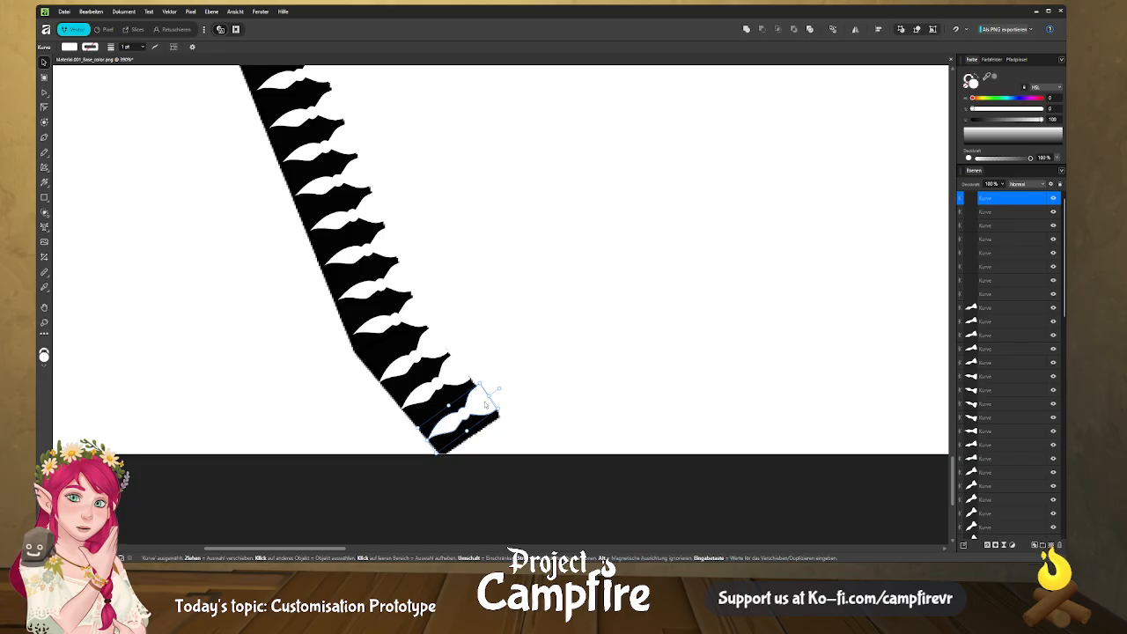
pyautogui.click(451, 379)
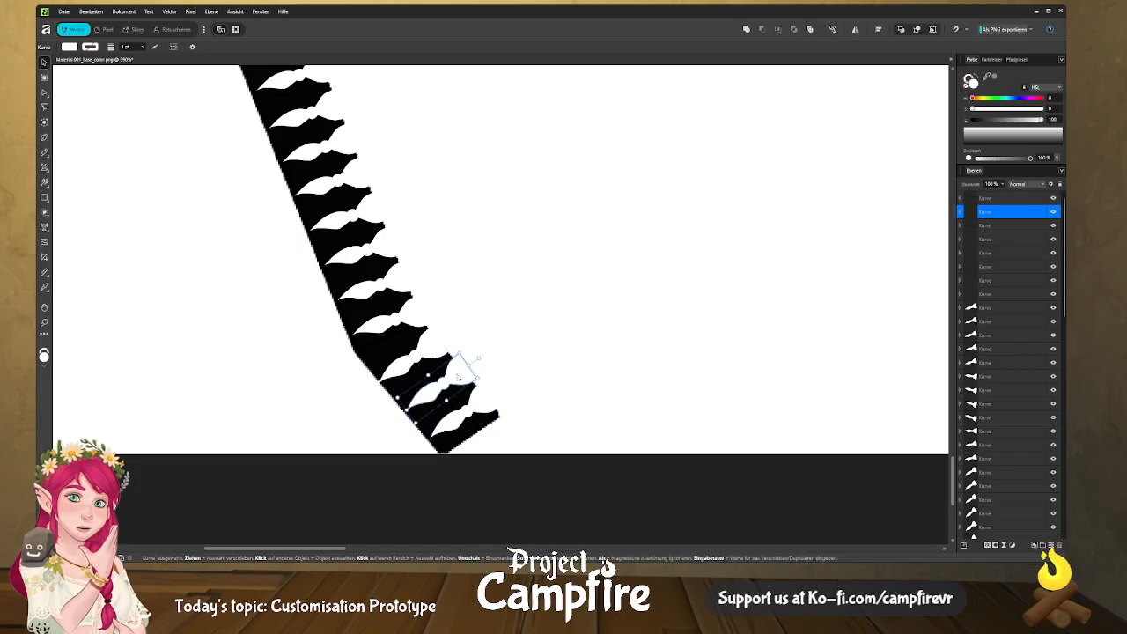
pyautogui.click(437, 349)
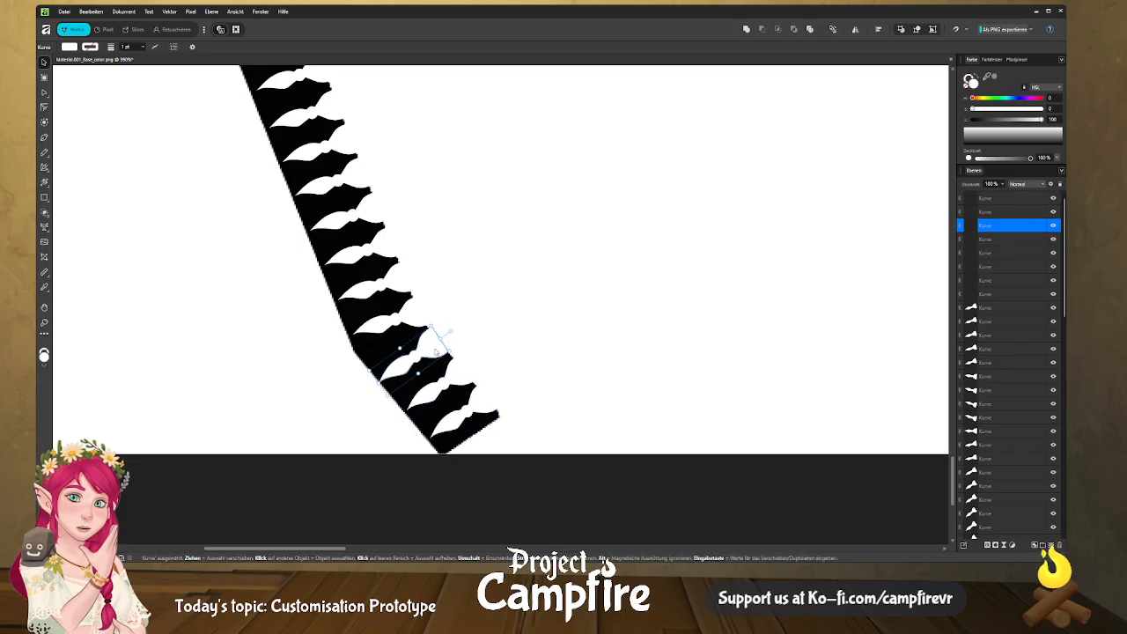
pyautogui.click(519, 334)
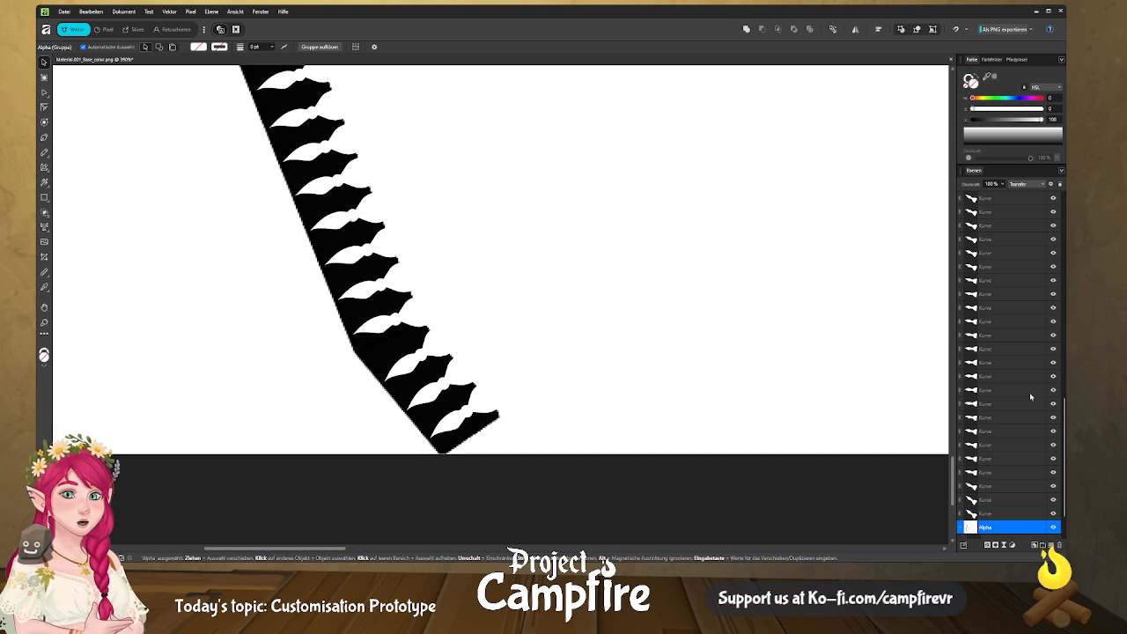
# Select all the white curve copies in the layer stack, move them into the Alpha group, and collapse the group.
pyautogui.scroll(2, 1015, 505)
pyautogui.click(1019, 516)
pyautogui.scroll(-3, 1015, 493)
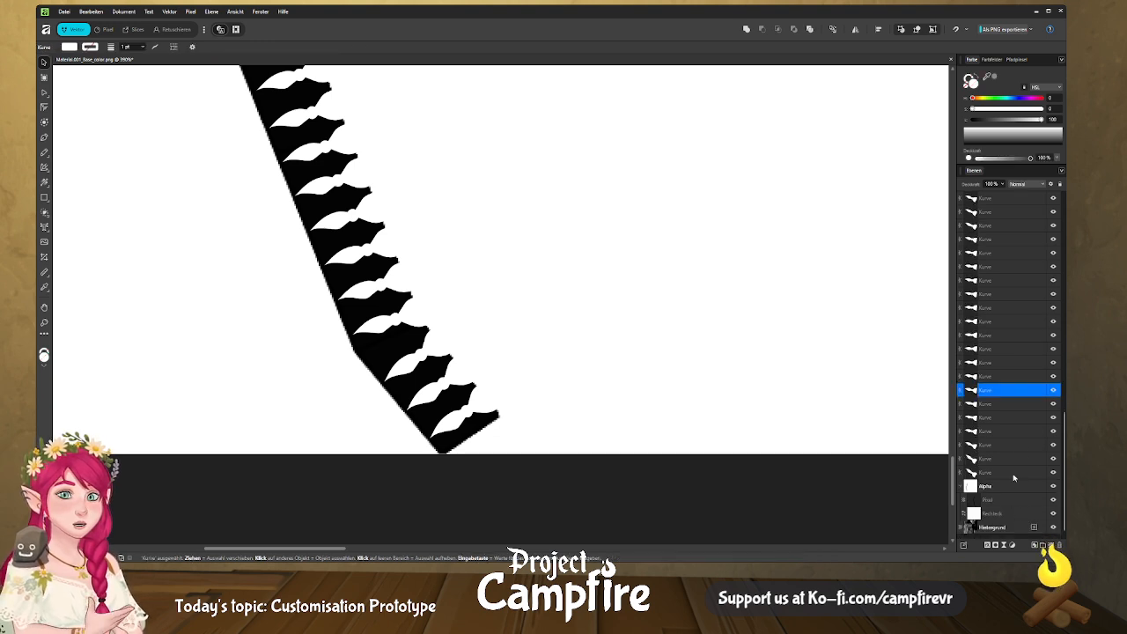
pyautogui.click(1013, 473)
pyautogui.scroll(10, 1026, 441)
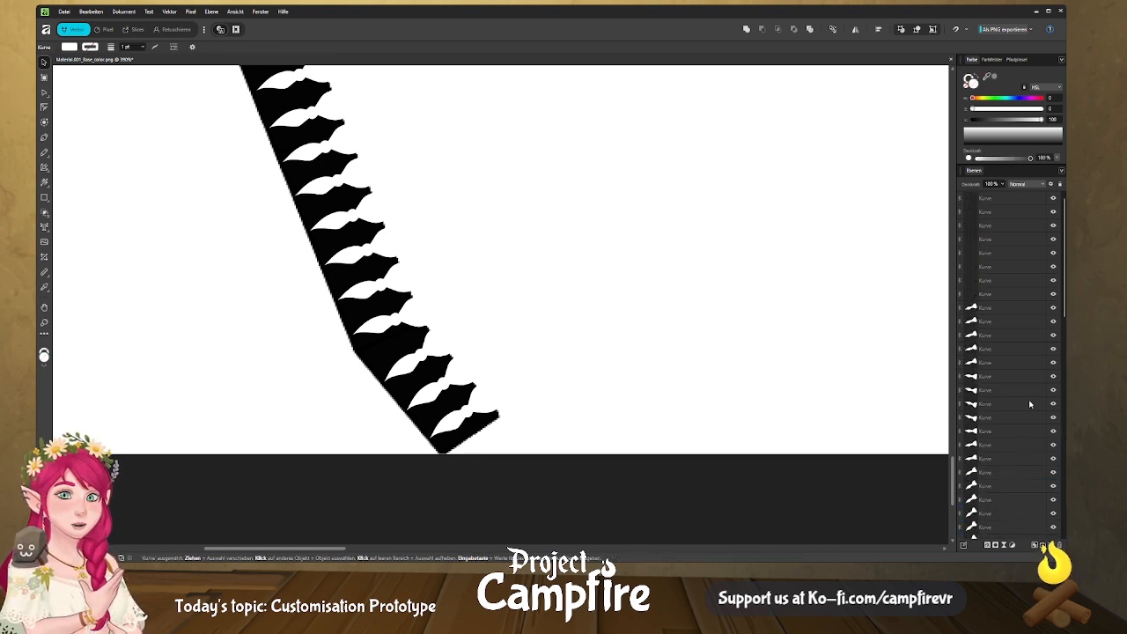
pyautogui.keyDown('shift'); pyautogui.click(1009, 208); pyautogui.keyUp('shift')
pyautogui.scroll(-5, 1001, 296)
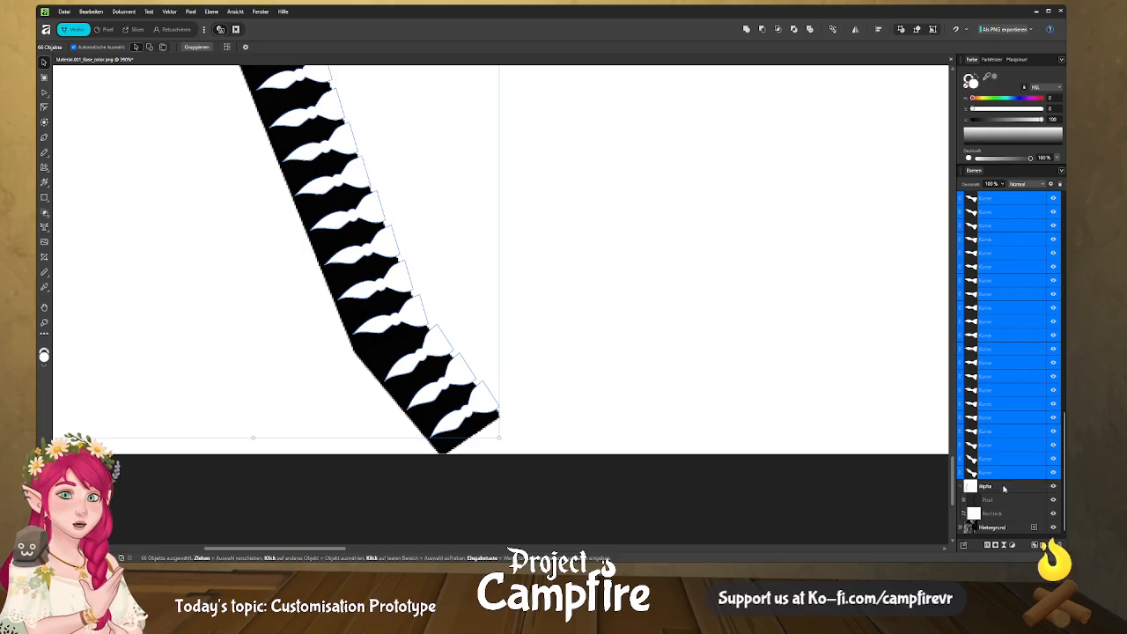
pyautogui.moveTo(1004, 489); pyautogui.dragTo(1003, 487)
pyautogui.scroll(10, 1004, 344)
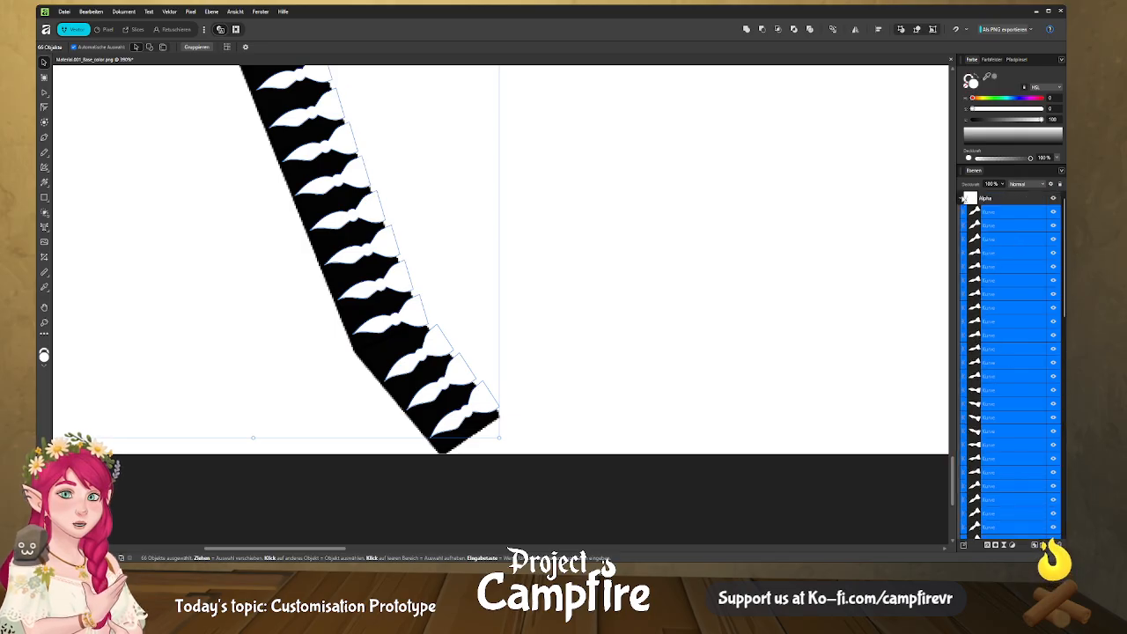
pyautogui.click(963, 198)
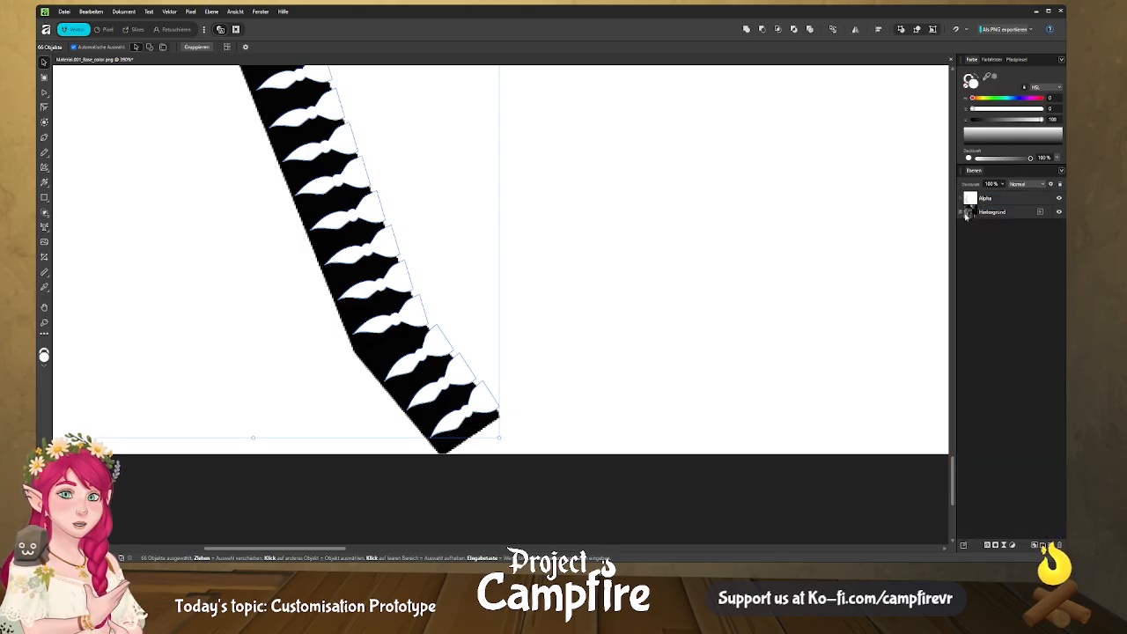
# Bring up the slice export view with the Nomad_Alpha slice, and switch to Blender.
pyautogui.click(139, 29)
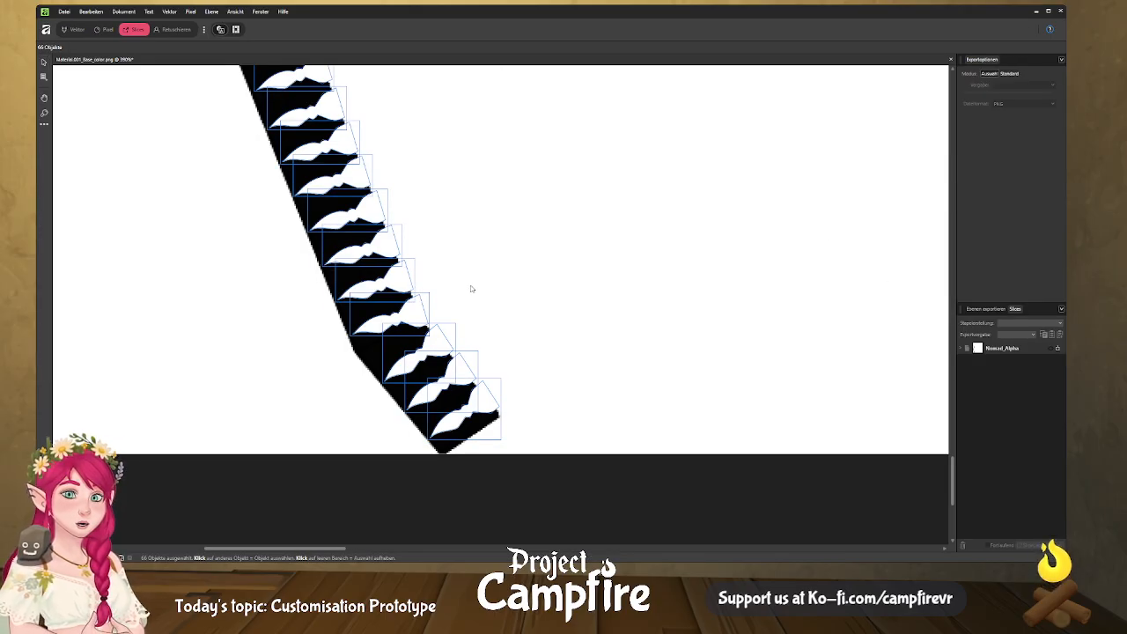
pyautogui.scroll(-1, 775, 330)
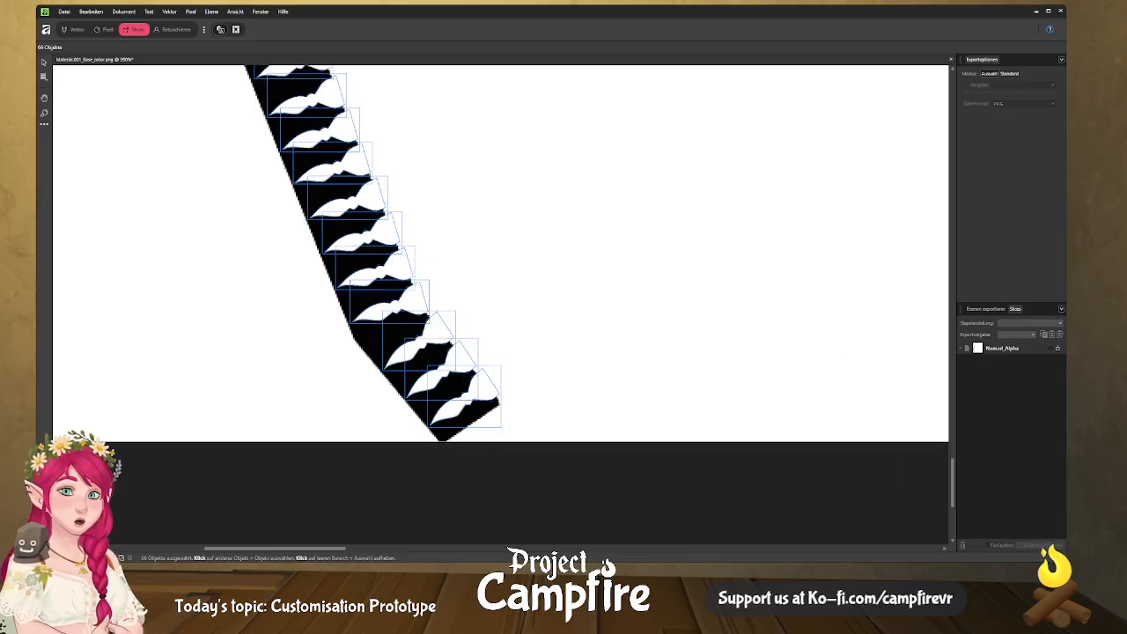
pyautogui.hotkey('alt', 'Tab')
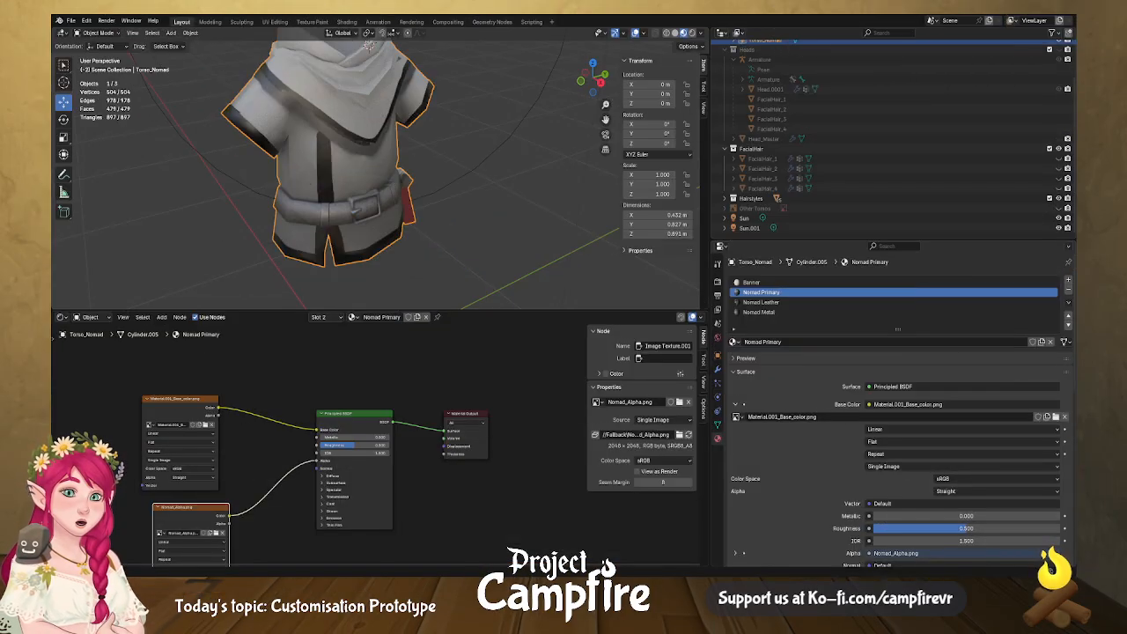
# Examine the scarf's fringe on the Nomad torso from several angles, both close up and from a distance.
pyautogui.moveTo(423, 220); pyautogui.dragTo(491, 227, button='middle')
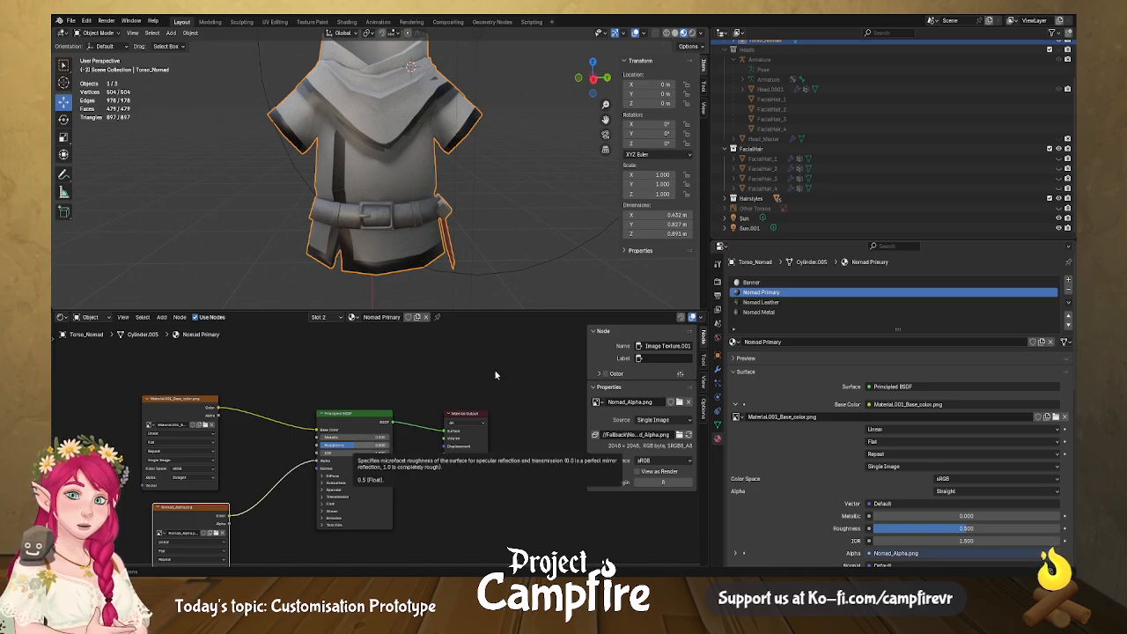
pyautogui.scroll(-6, 469, 417)
pyautogui.scroll(-1, 409, 240)
pyautogui.moveTo(407, 240); pyautogui.dragTo(399, 192, button='middle')
pyautogui.scroll(5, 370, 165)
pyautogui.scroll(-3, 397, 176)
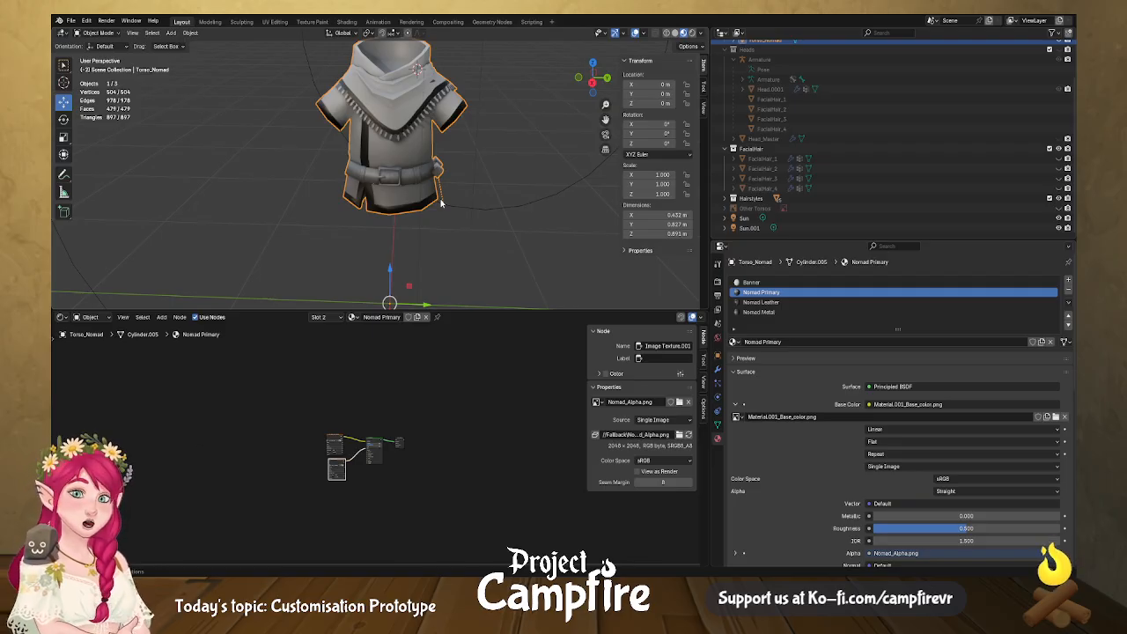
pyautogui.scroll(-1, 375, 85)
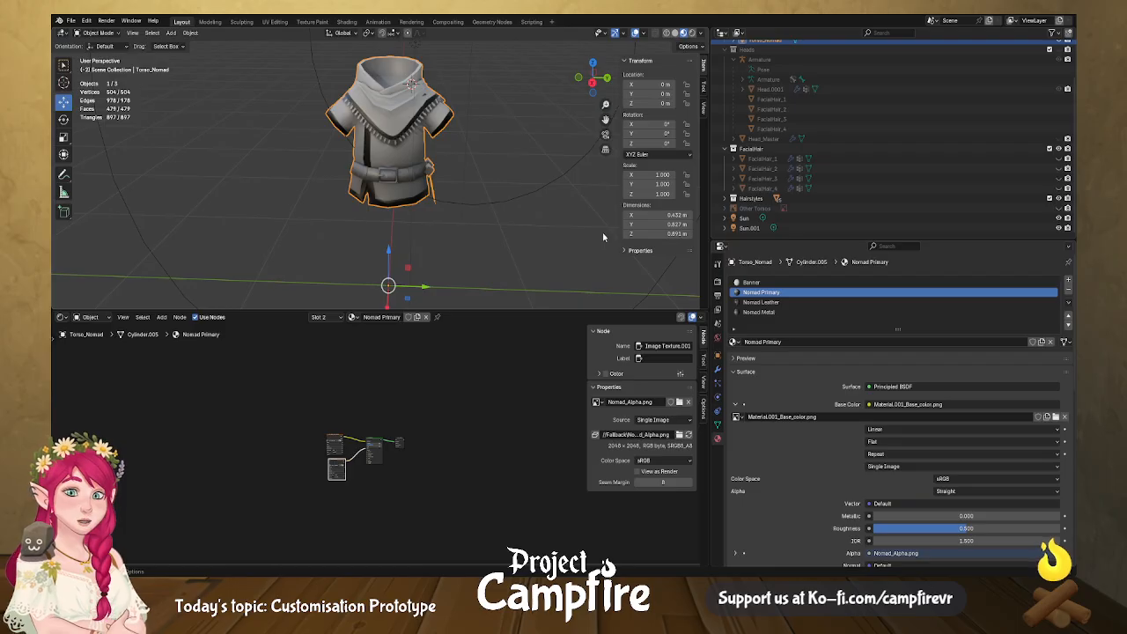
pyautogui.moveTo(342, 197); pyautogui.dragTo(405, 193, button='middle')
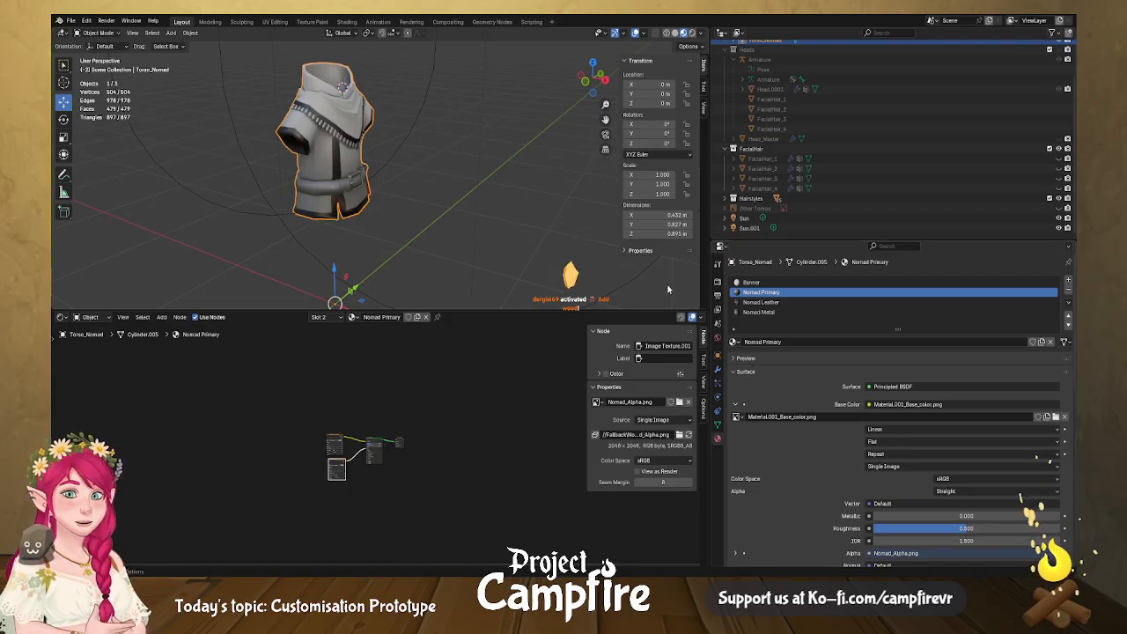
pyautogui.moveTo(414, 268); pyautogui.dragTo(547, 279, button='middle')
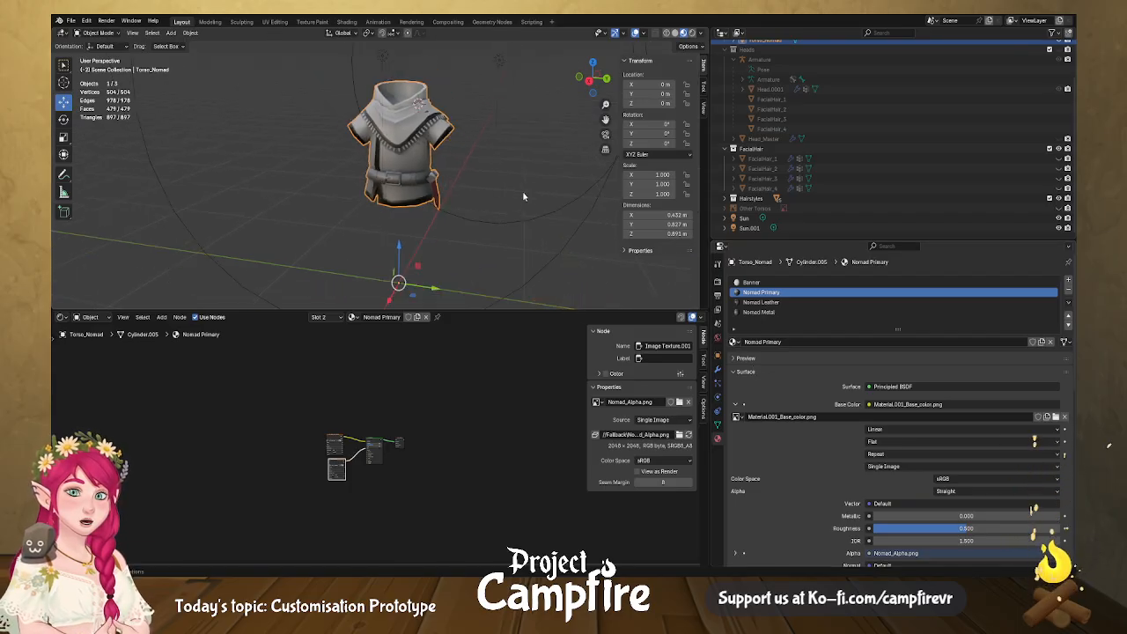
pyautogui.scroll(4, 486, 172)
pyautogui.moveTo(479, 173); pyautogui.dragTo(473, 43, button='middle')
pyautogui.scroll(4, 483, 114)
pyautogui.moveTo(503, 185); pyautogui.dragTo(246, 222, button='middle')
pyautogui.scroll(-4, 440, 222)
pyautogui.scroll(-4, 264, 229)
pyautogui.keyDown('shift'); pyautogui.moveTo(353, 262); pyautogui.dragTo(531, 209, button='middle'); pyautogui.keyUp('shift')
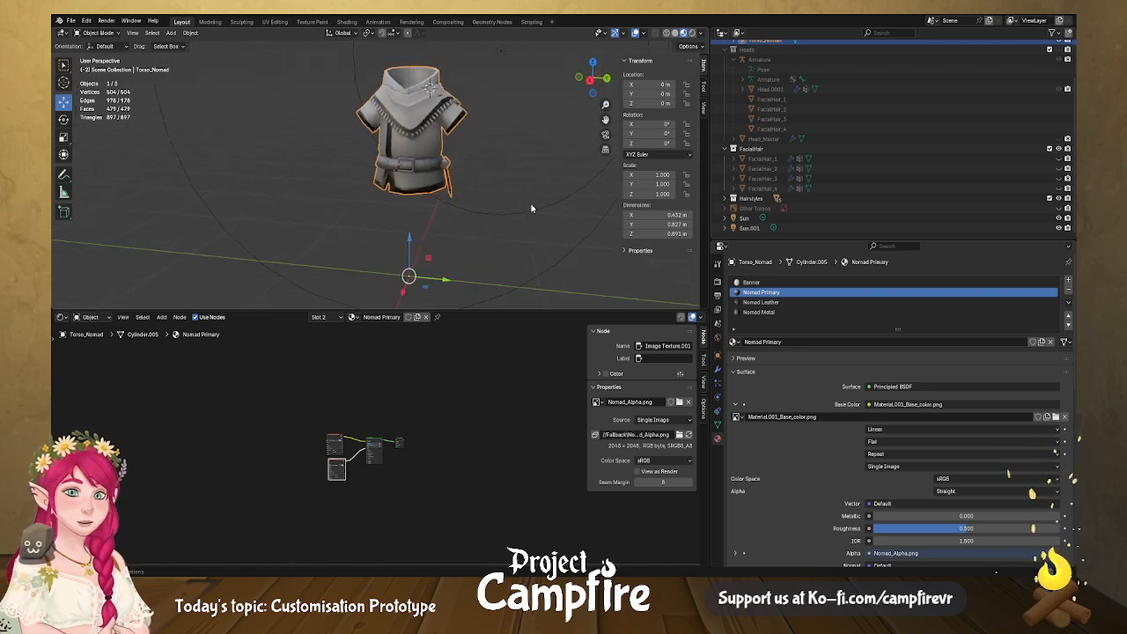
# Move the Material.001_Base_color.png texture node well away from the Principled BSDF to make room for more nodes.
pyautogui.moveTo(410, 424); pyautogui.dragTo(402, 468, button='middle')
pyautogui.scroll(8, 392, 457)
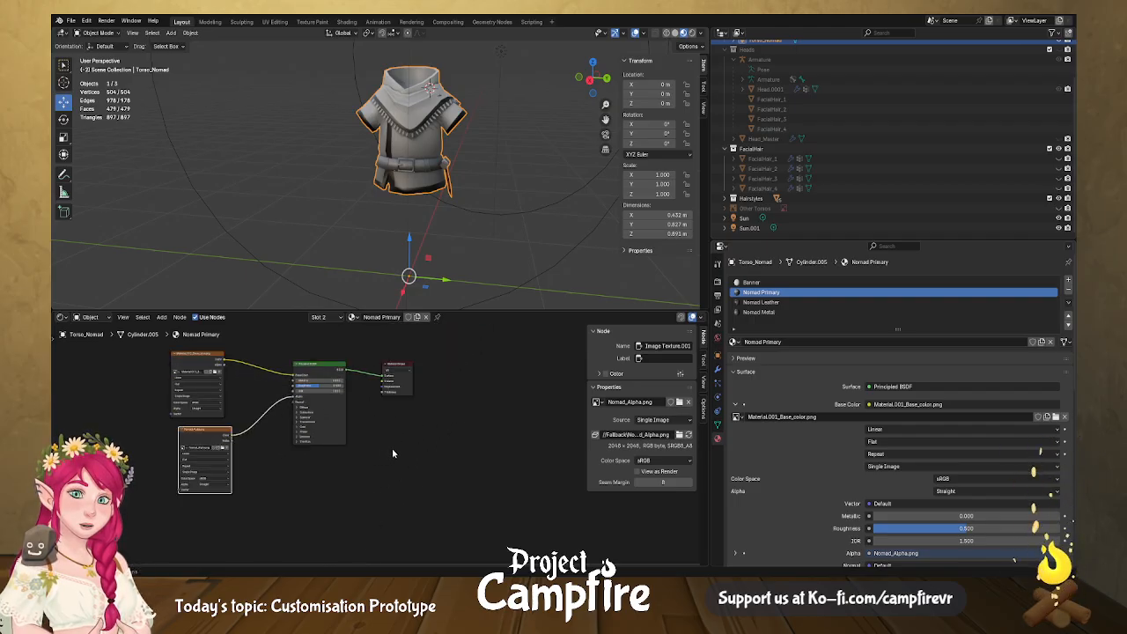
pyautogui.moveTo(393, 427); pyautogui.dragTo(507, 433, button='middle')
pyautogui.moveTo(361, 416); pyautogui.dragTo(175, 349)
pyautogui.moveTo(266, 378); pyautogui.dragTo(382, 385, button='middle')
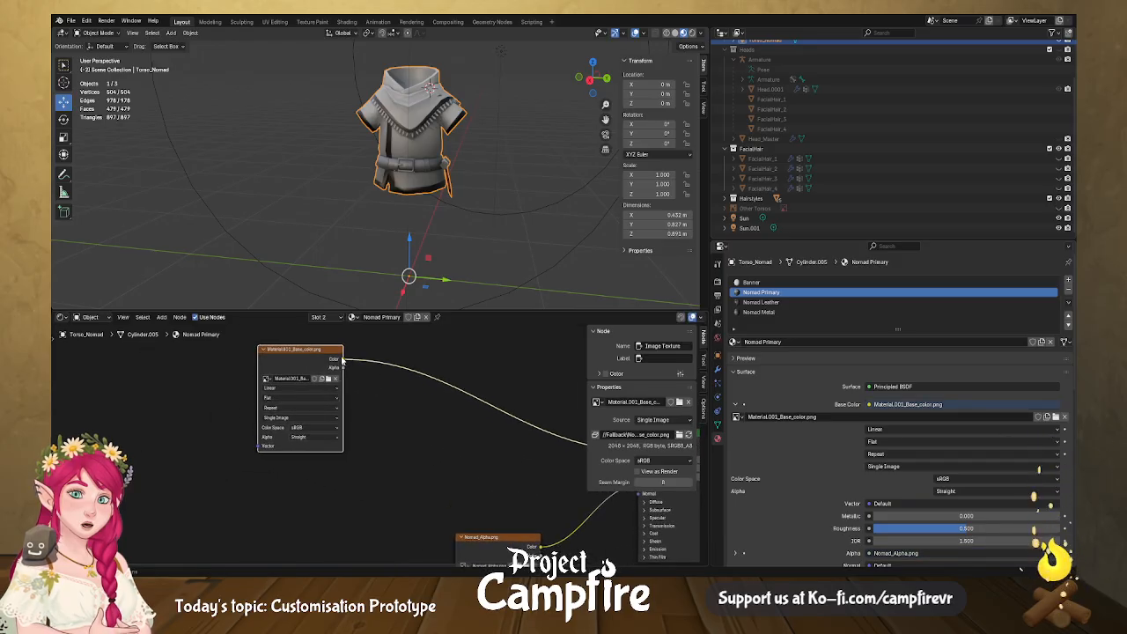
pyautogui.moveTo(344, 361); pyautogui.dragTo(378, 431, button='middle')
# Add an RGB node above the base color texture and link its color to a new Vector Math Multiply node.
pyautogui.click(161, 317)
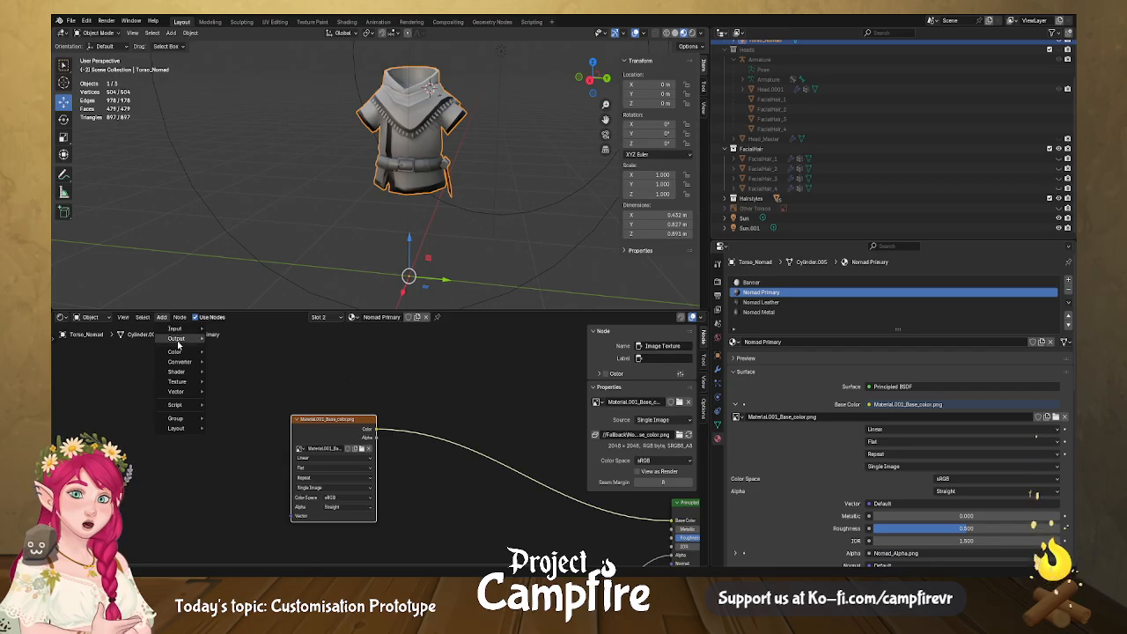
pyautogui.click(243, 458)
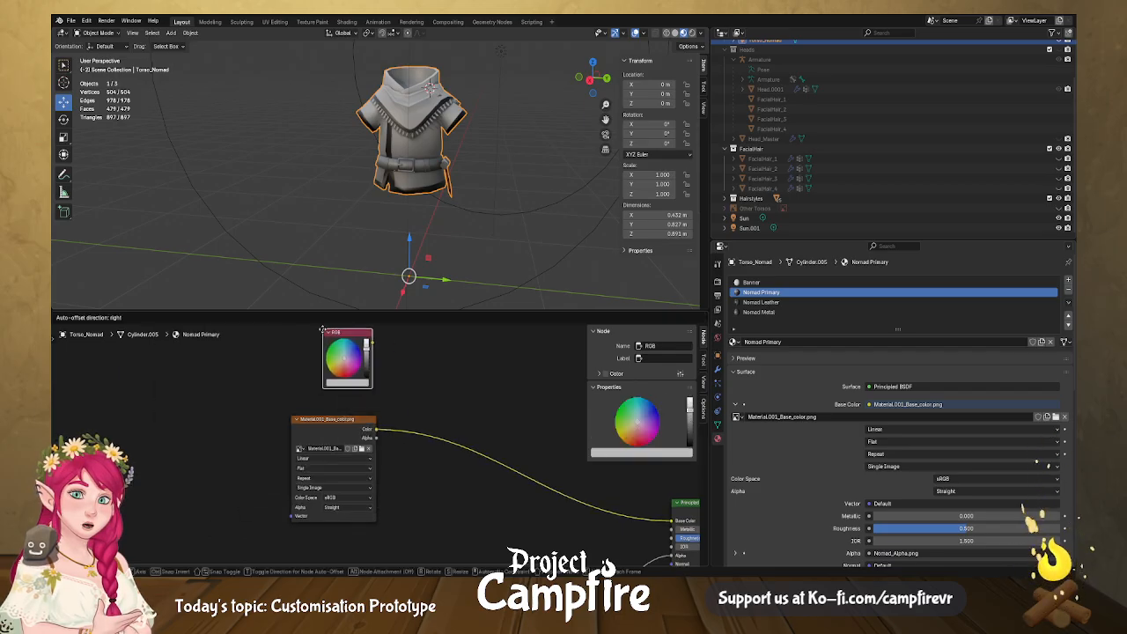
pyautogui.click(310, 327)
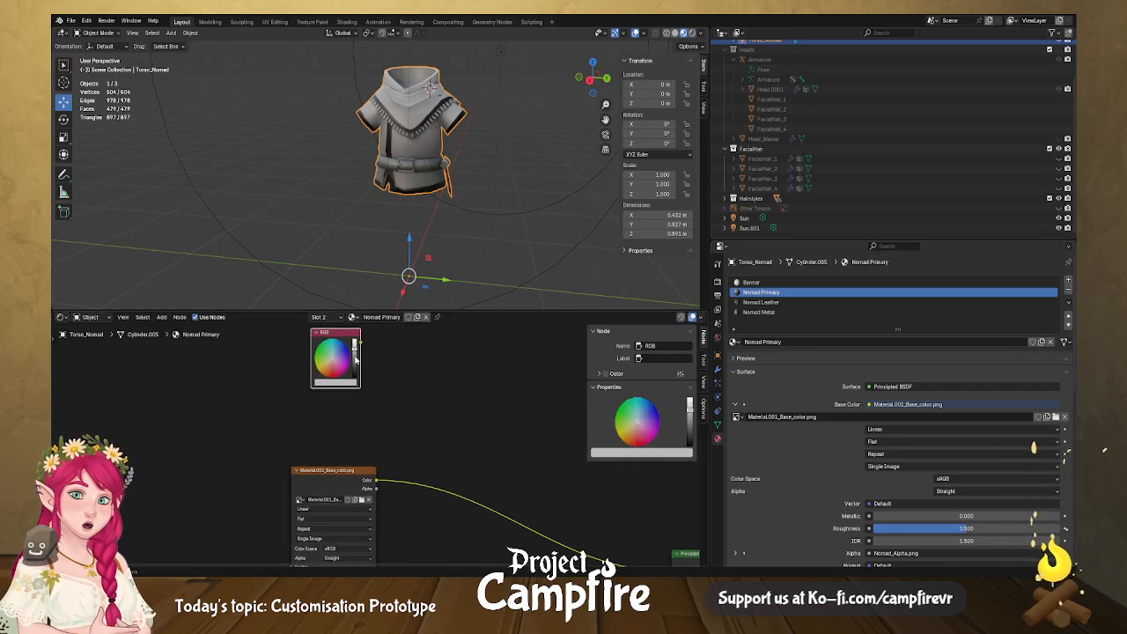
pyautogui.moveTo(360, 344); pyautogui.dragTo(375, 398)
pyautogui.write('mult')
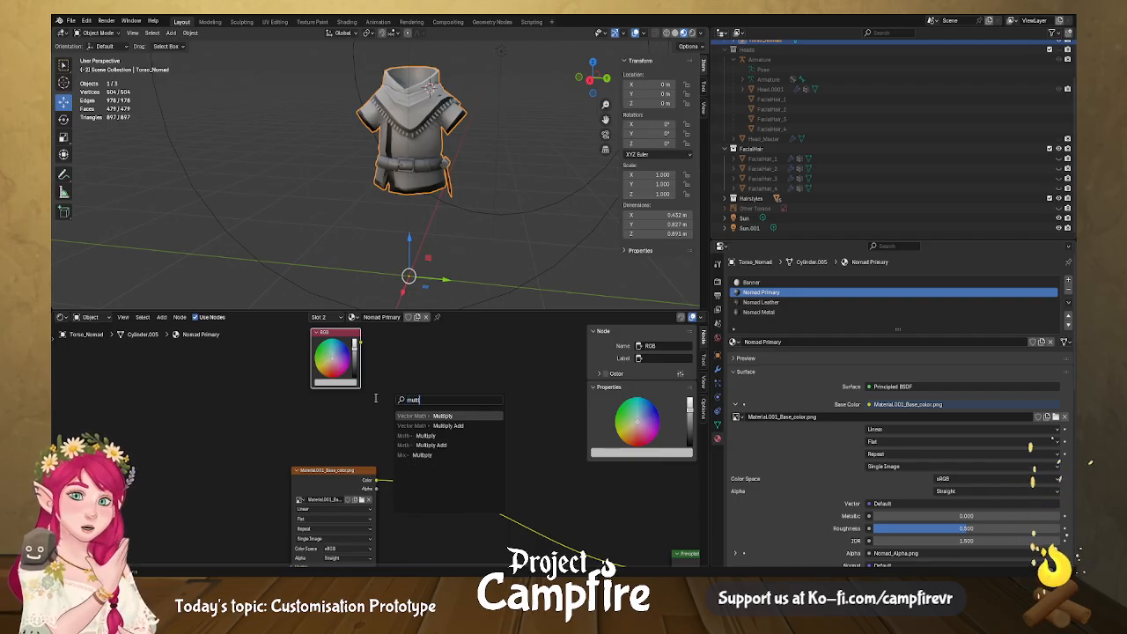
pyautogui.press('Return')
pyautogui.click(391, 391)
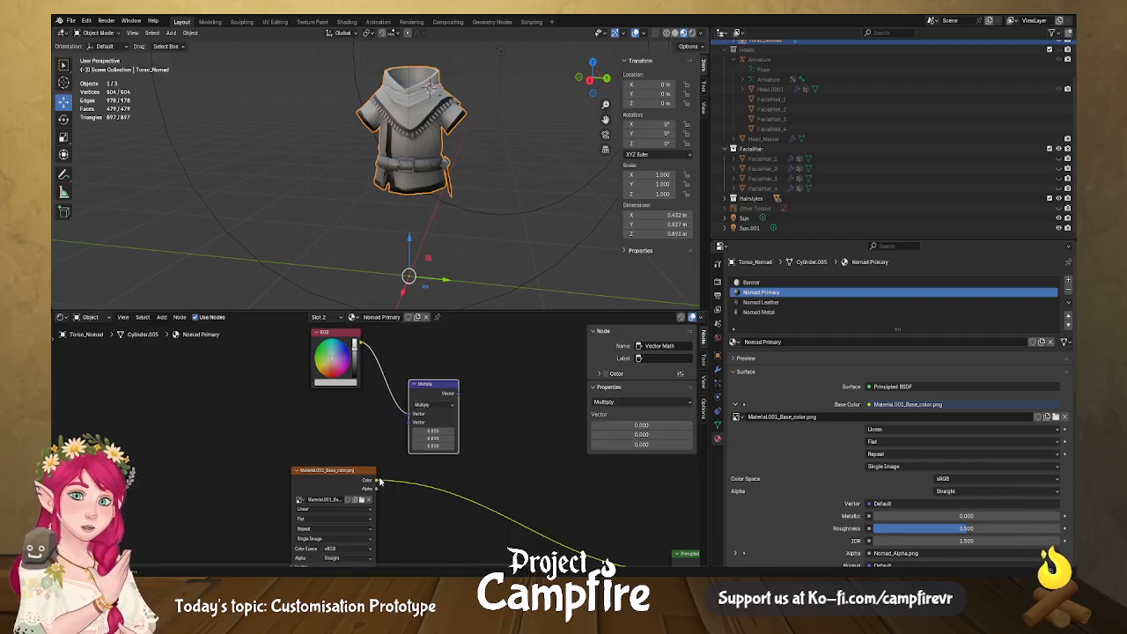
# Route the base color texture through the Multiply node into the Principled BSDF's Base Color, and set the RGB node to blue.
pyautogui.moveTo(376, 480); pyautogui.dragTo(410, 424)
pyautogui.moveTo(458, 396); pyautogui.dragTo(366, 357, button='middle')
pyautogui.moveTo(364, 354); pyautogui.dragTo(580, 532)
pyautogui.moveTo(418, 406); pyautogui.dragTo(533, 496, button='middle')
pyautogui.click(356, 412)
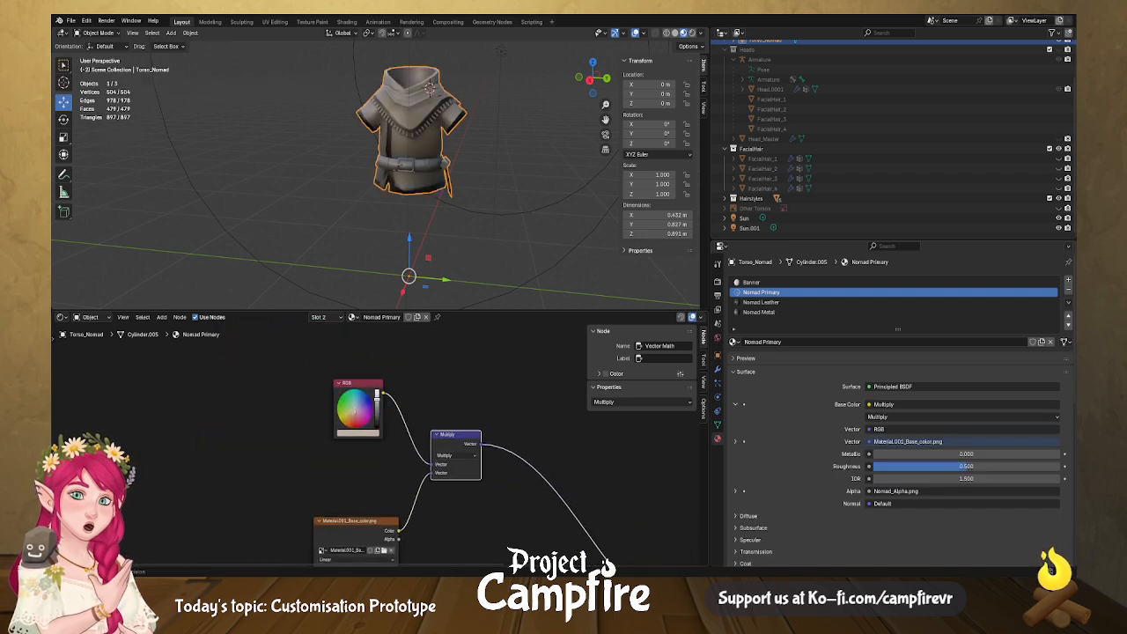
pyautogui.moveTo(351, 419)
pyautogui.mouseDown()
pyautogui.moveTo(345, 411)
pyautogui.moveTo(360, 401)
pyautogui.mouseUp()
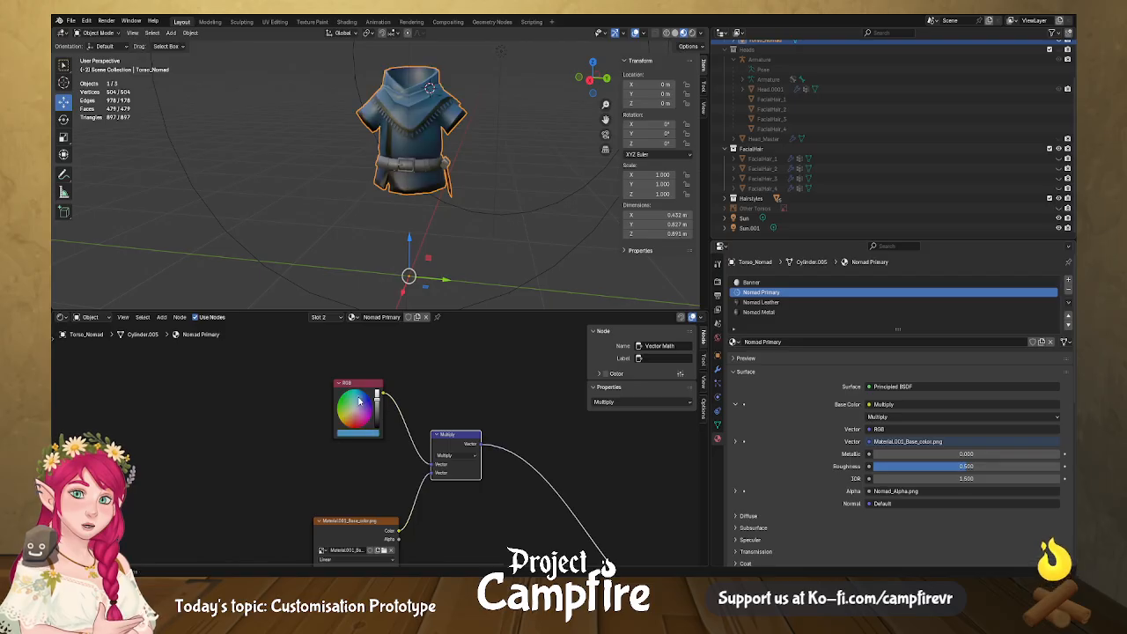
# Insert a Vector Math Add node between the Multiply node and the Principled BSDF's Base Color.
pyautogui.moveTo(429, 487); pyautogui.dragTo(430, 412, button='middle')
pyautogui.moveTo(443, 482); pyautogui.dragTo(361, 464, button='middle')
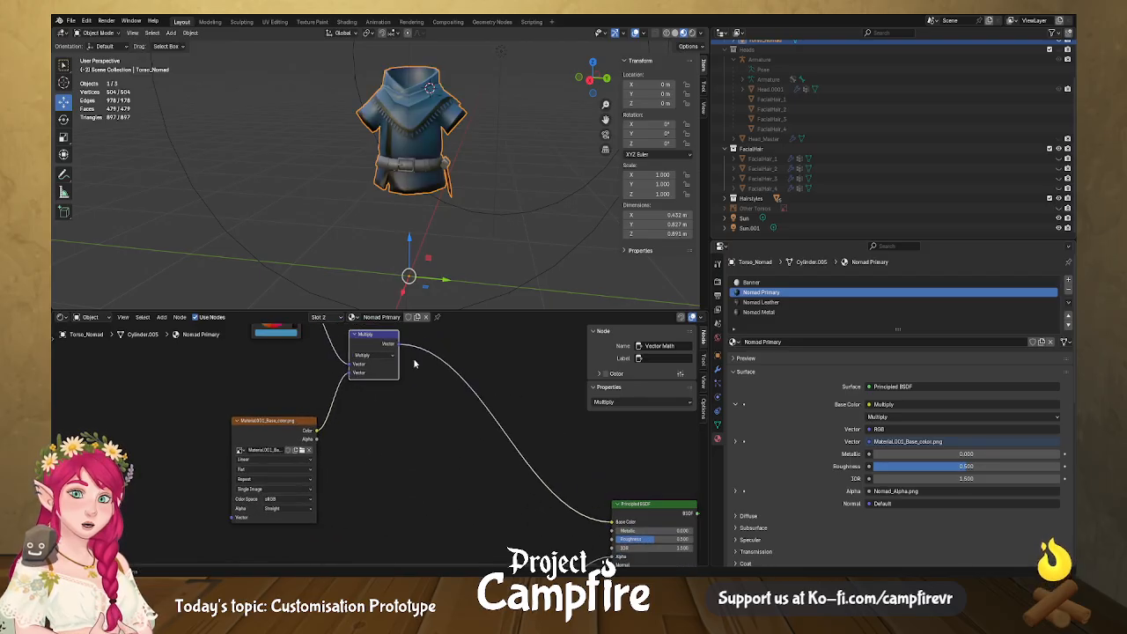
pyautogui.moveTo(404, 344); pyautogui.dragTo(491, 444)
pyautogui.write('add')
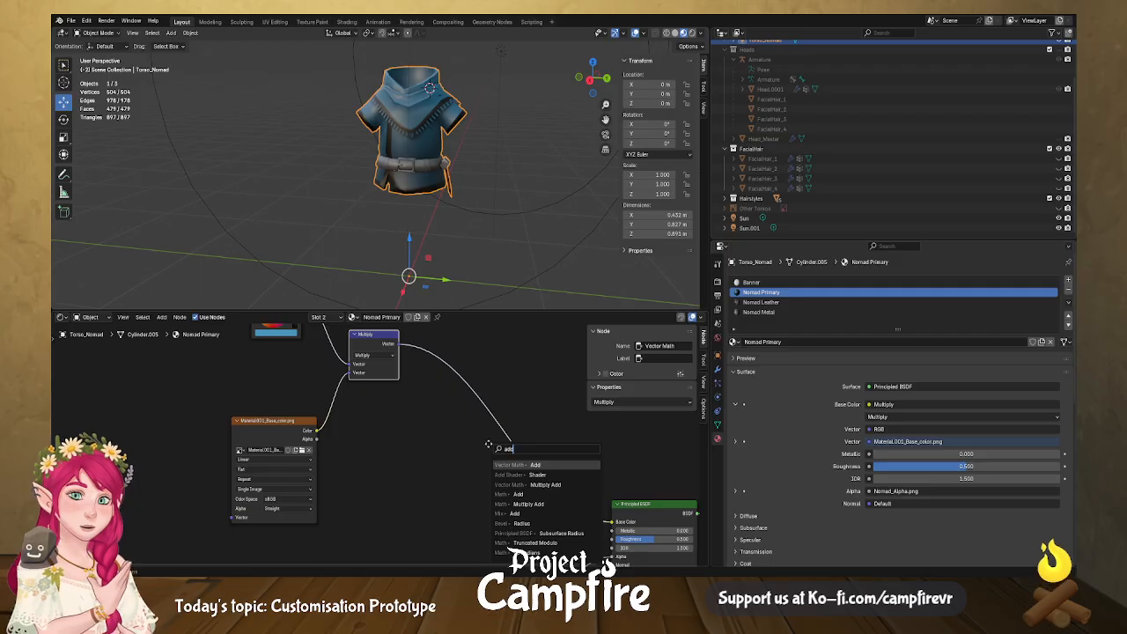
pyautogui.press('Return')
pyautogui.click(557, 496)
pyautogui.moveTo(559, 496); pyautogui.dragTo(545, 456, button='middle')
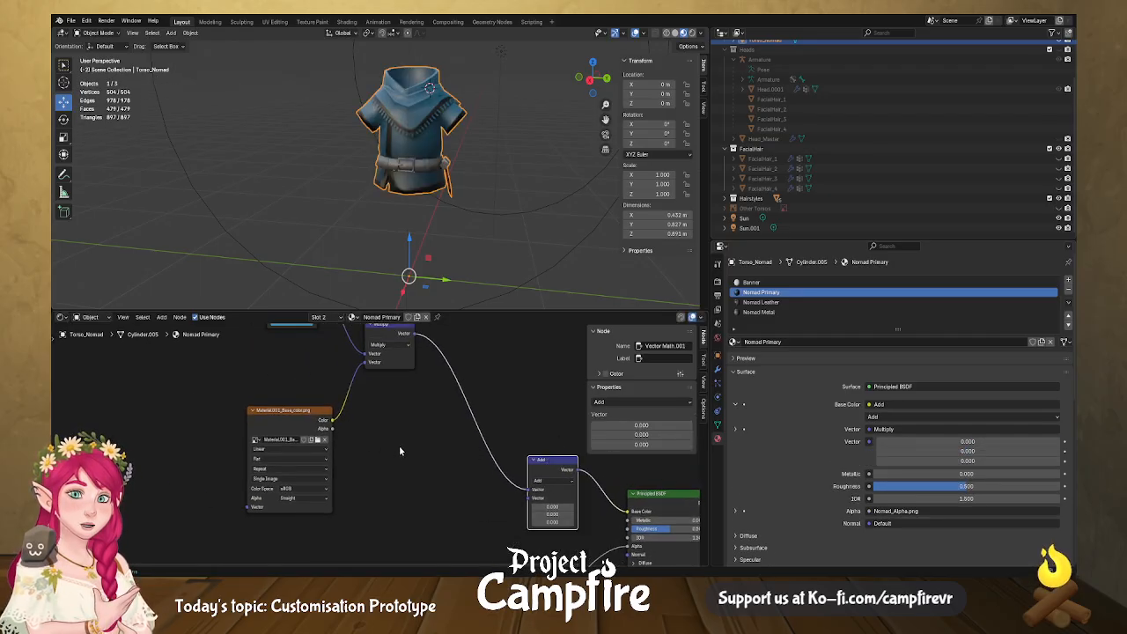
# Link the base color texture's color output to a second Vector Math Multiply node placed beside the texture node.
pyautogui.moveTo(395, 448); pyautogui.dragTo(446, 439, button='middle')
pyautogui.moveTo(346, 415); pyautogui.dragTo(326, 467)
pyautogui.write('mult')
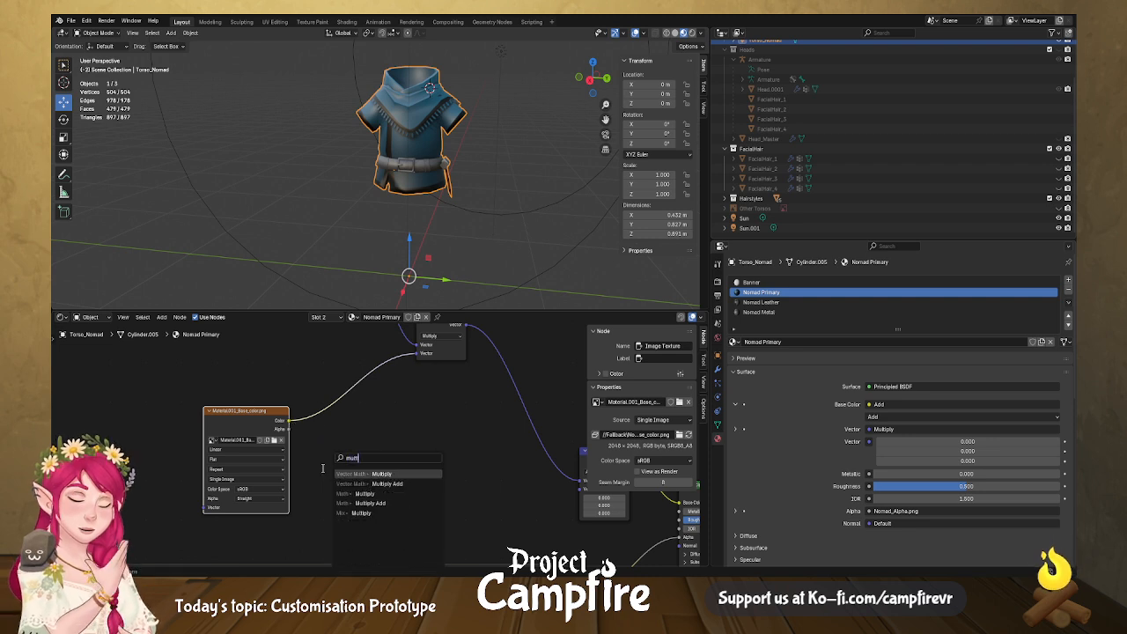
pyautogui.press('Return')
pyautogui.click(356, 493)
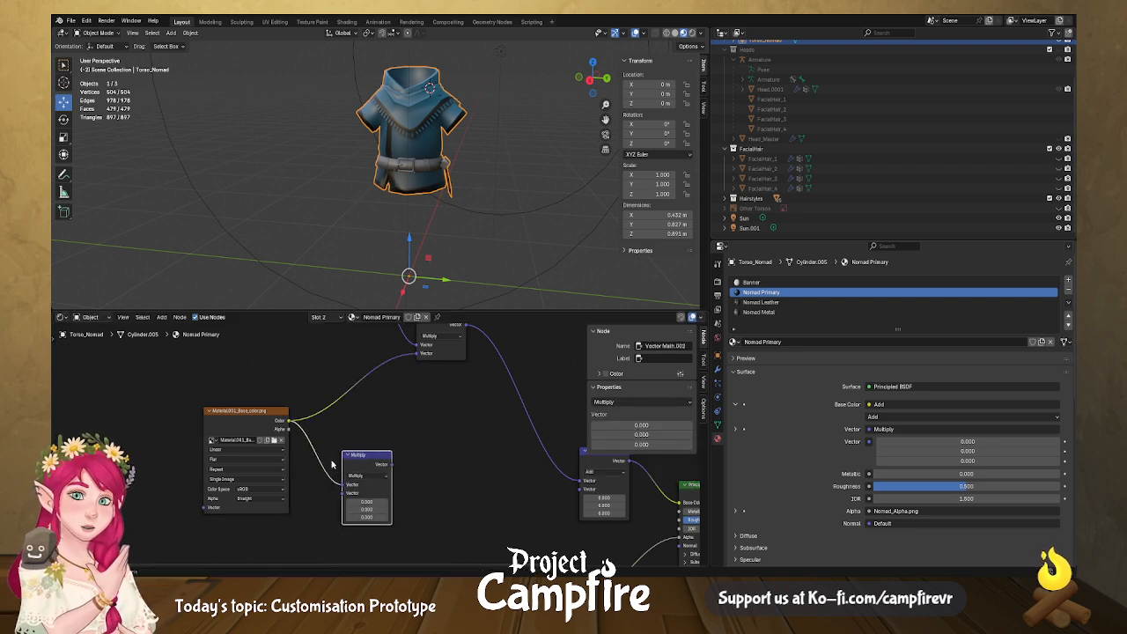
# Set all three vector values of the Multiply node beside the base color texture to -1.
pyautogui.click(362, 501)
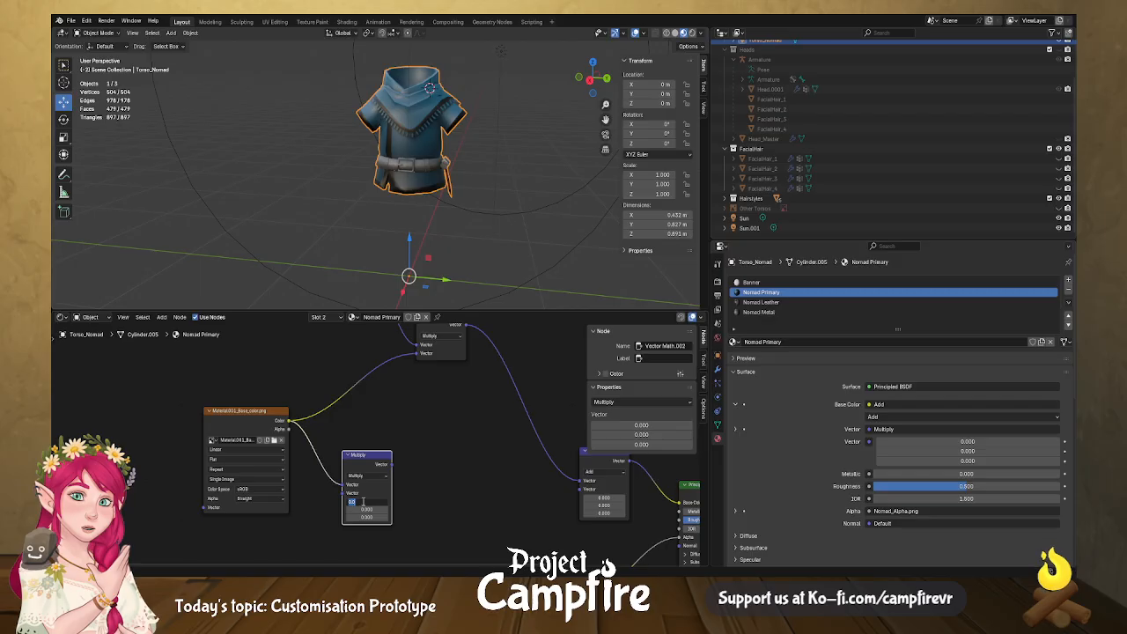
pyautogui.write('-1')
pyautogui.press('Return')
pyautogui.scroll(-1, 361, 500)
pyautogui.click(378, 505)
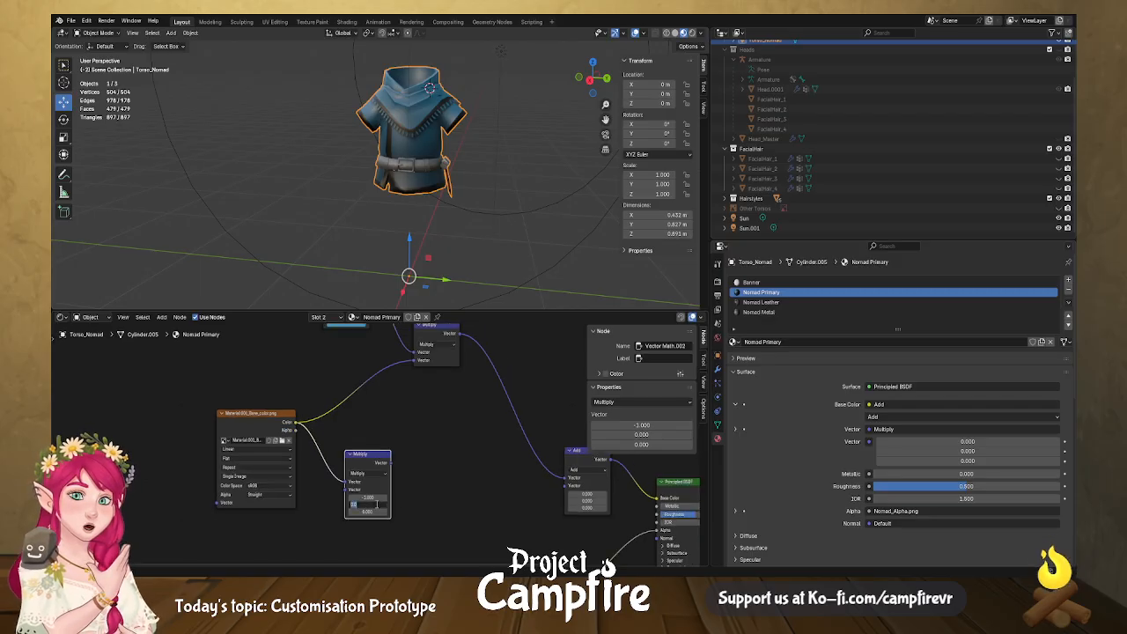
pyautogui.write('-1')
pyautogui.press('Return')
pyautogui.click(374, 512)
pyautogui.write('.1')
pyautogui.press('Return')
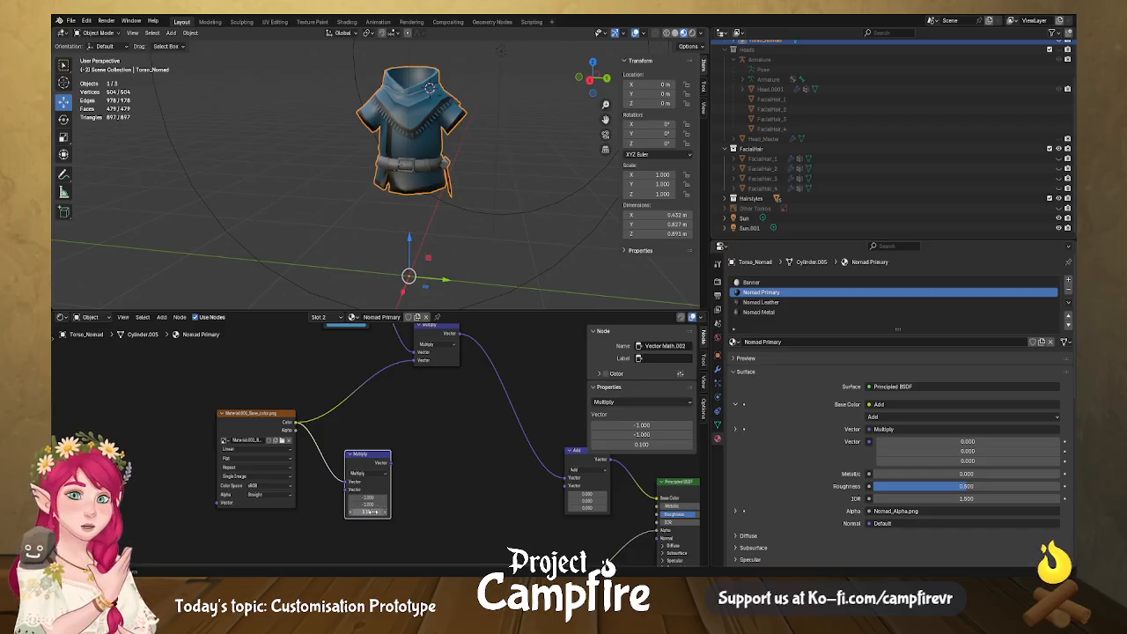
pyautogui.click(359, 513)
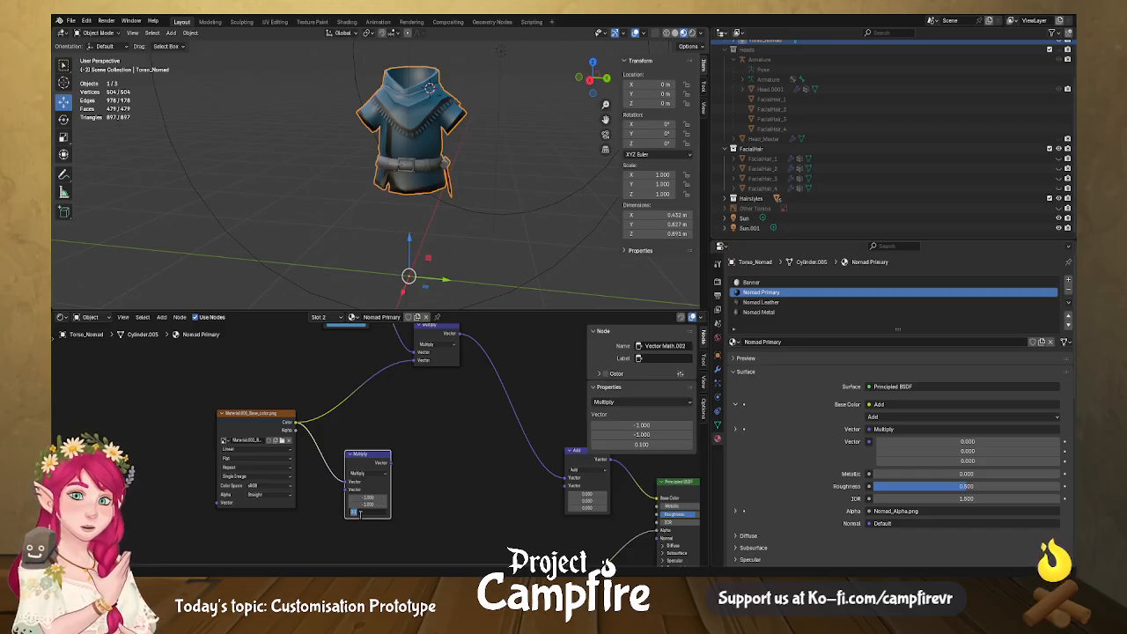
pyautogui.write('-1')
pyautogui.press('Return')
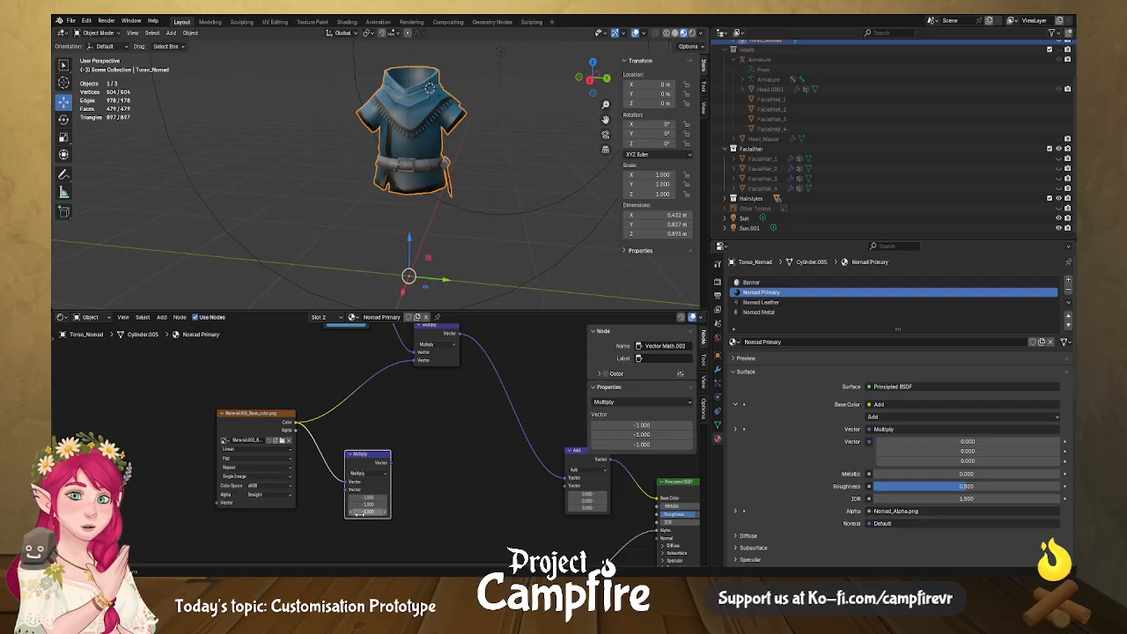
# Link the -1 Multiply node's output to another new Vector Math Multiply node placed after it.
pyautogui.moveTo(390, 462); pyautogui.dragTo(433, 494)
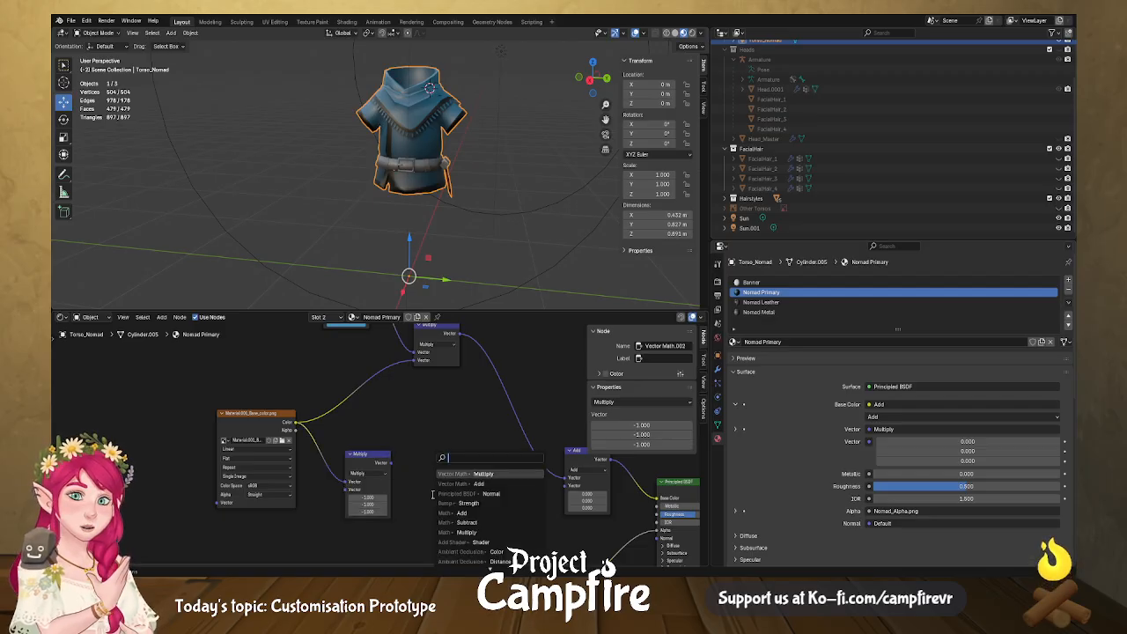
pyautogui.write('mult')
pyautogui.press('Return')
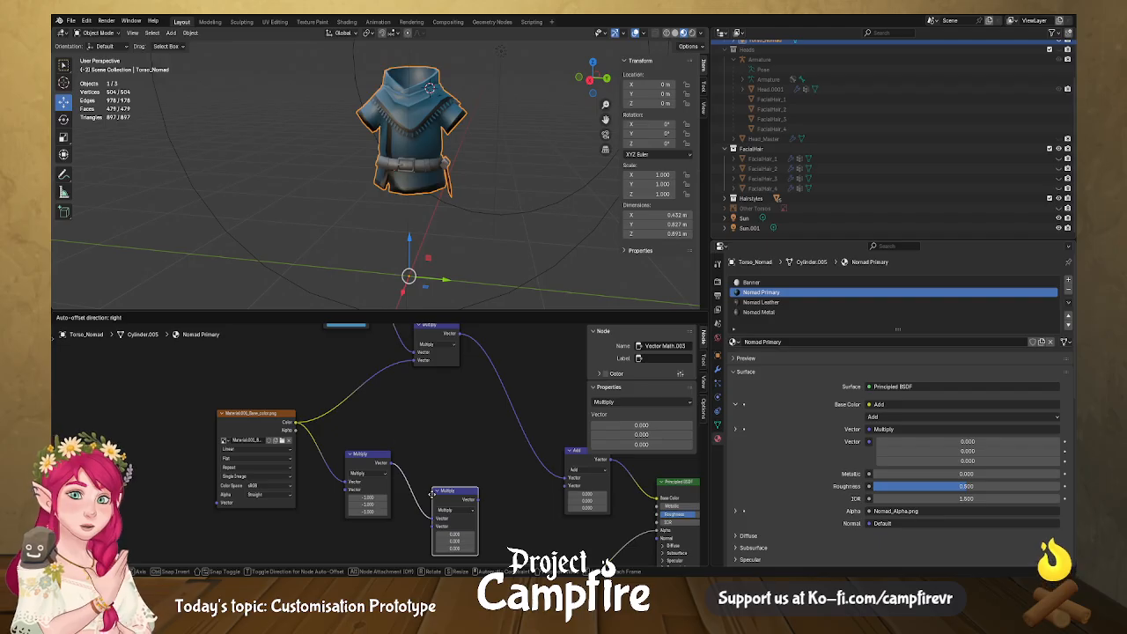
pyautogui.click(431, 495)
# Add a second RGB node below the Multiply nodes, make it purple, and link it to the newest Multiply node's second vector input.
pyautogui.moveTo(432, 496); pyautogui.dragTo(424, 396, button='middle')
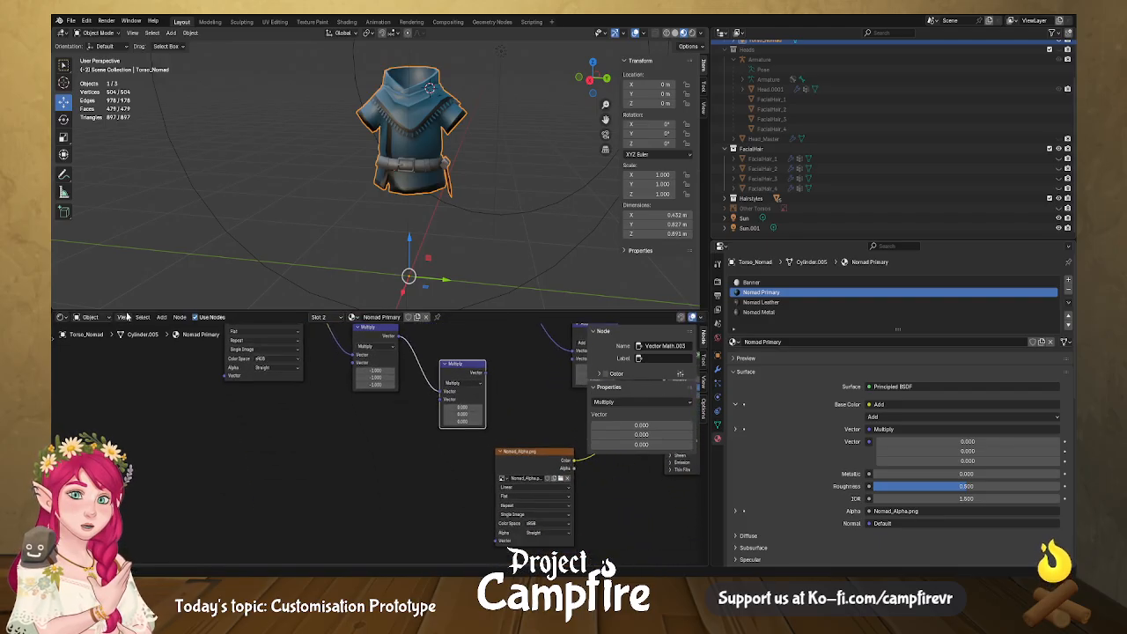
pyautogui.click(161, 317)
pyautogui.moveTo(175, 328)
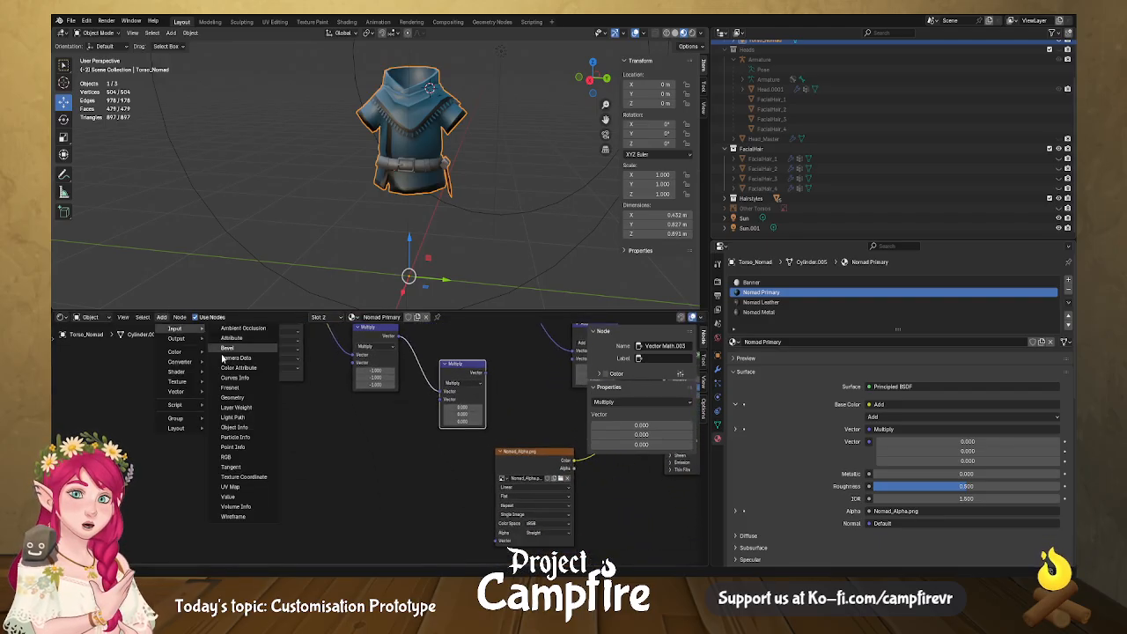
pyautogui.click(249, 460)
pyautogui.click(302, 466)
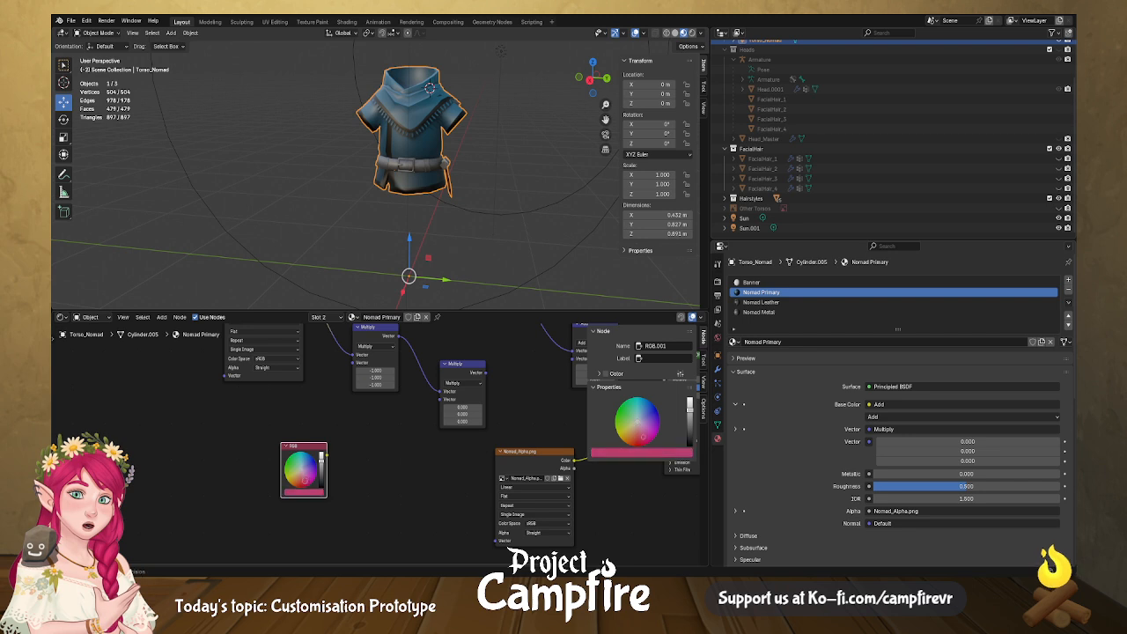
pyautogui.moveTo(338, 458); pyautogui.dragTo(450, 401)
pyautogui.moveTo(502, 375); pyautogui.dragTo(355, 405, button='middle')
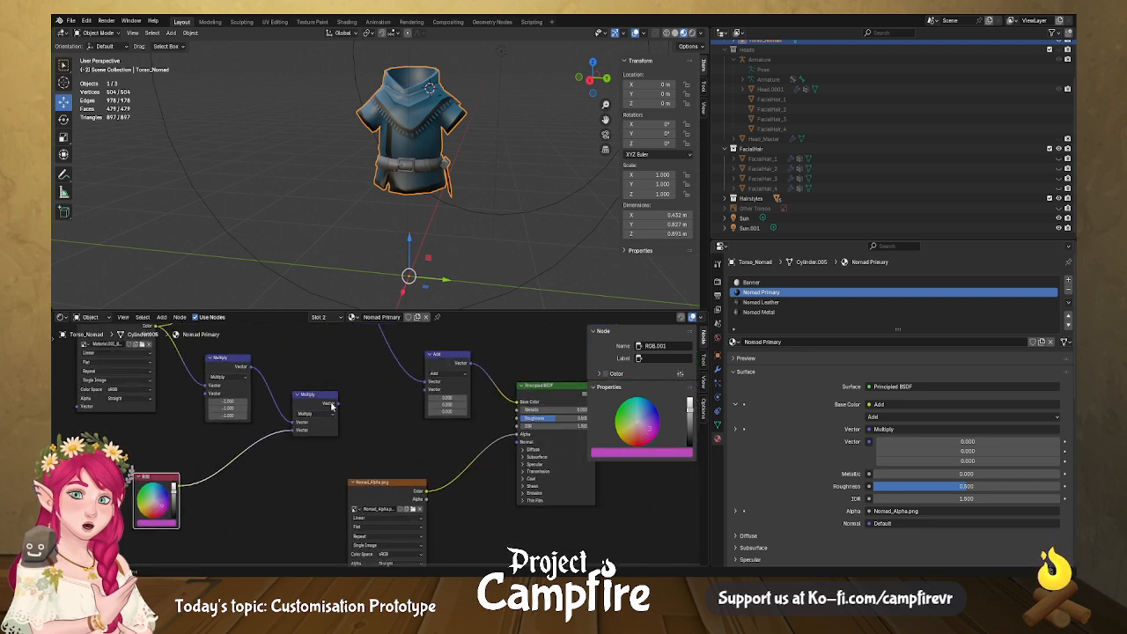
# Link the newest Multiply node's output to the second vector input of the Add node.
pyautogui.moveTo(336, 404); pyautogui.dragTo(428, 389)
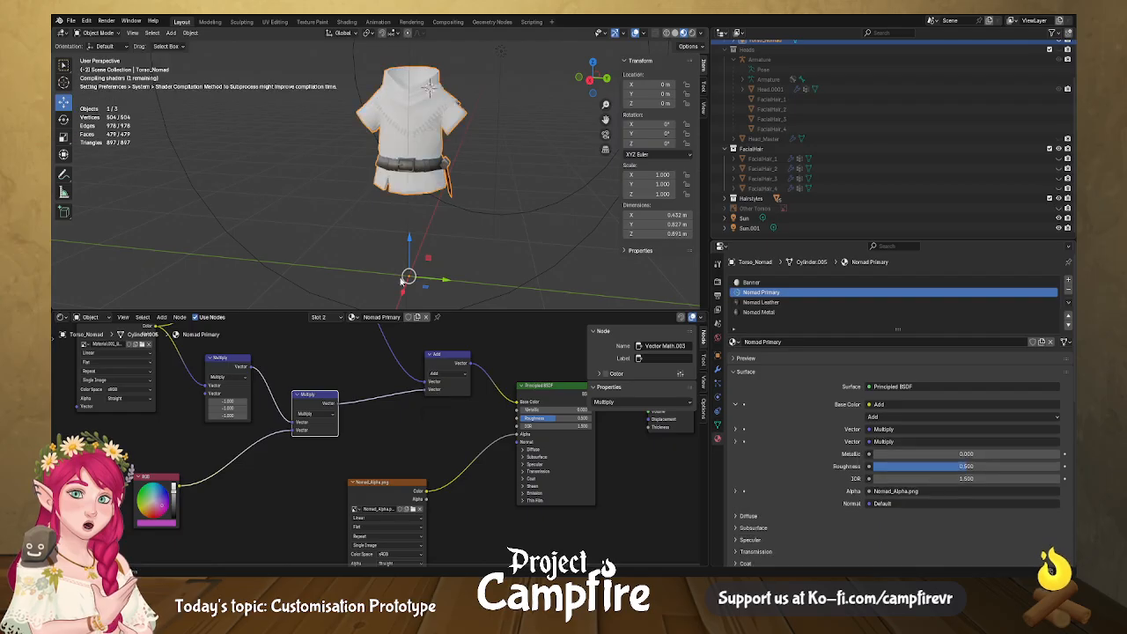
pyautogui.moveTo(393, 401); pyautogui.dragTo(396, 448, button='middle')
pyautogui.click(452, 408)
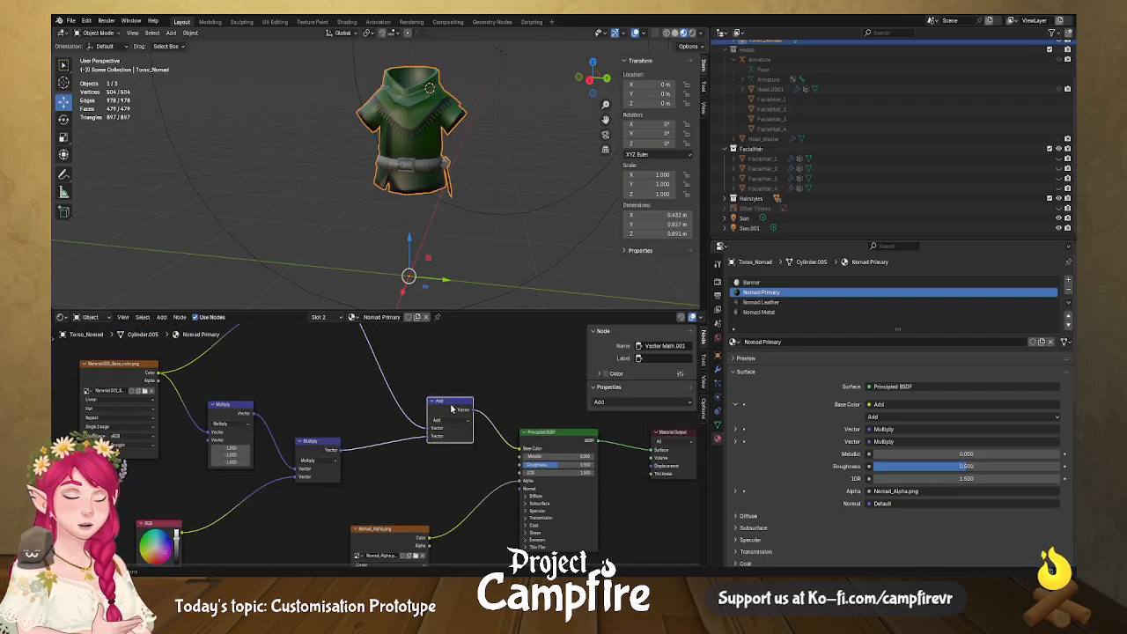
# Delete all three Multiply nodes and the Add node from the Nomad Primary node tree.
pyautogui.click(323, 445)
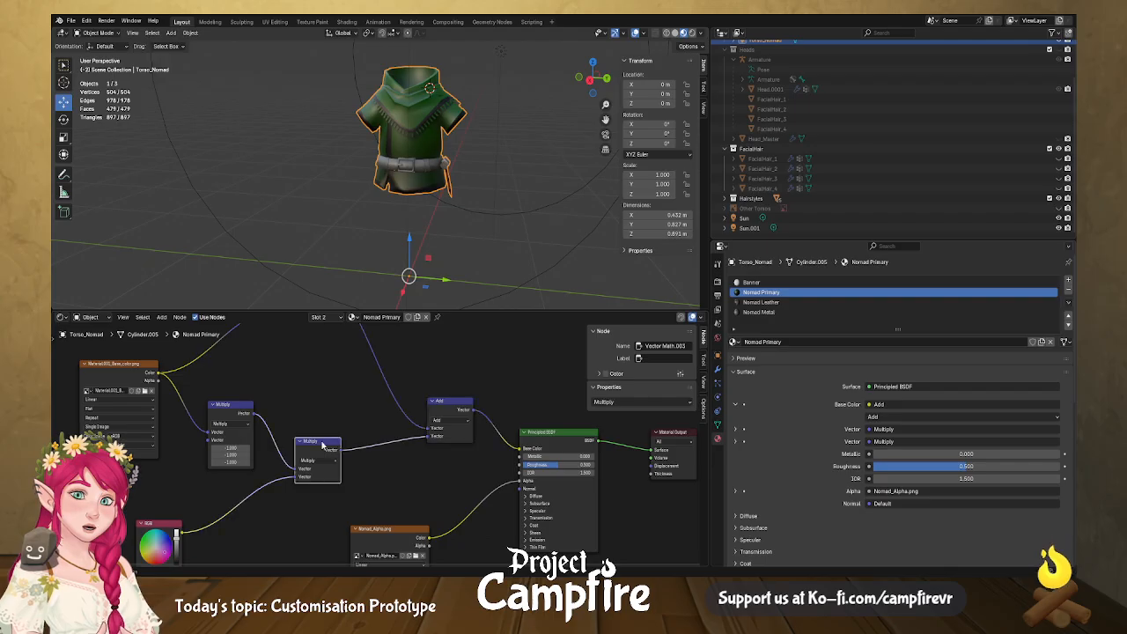
pyautogui.press('x')
pyautogui.click(222, 406)
pyautogui.press('x')
pyautogui.moveTo(326, 402); pyautogui.dragTo(361, 469, button='middle')
pyautogui.click(331, 341)
pyautogui.press('x')
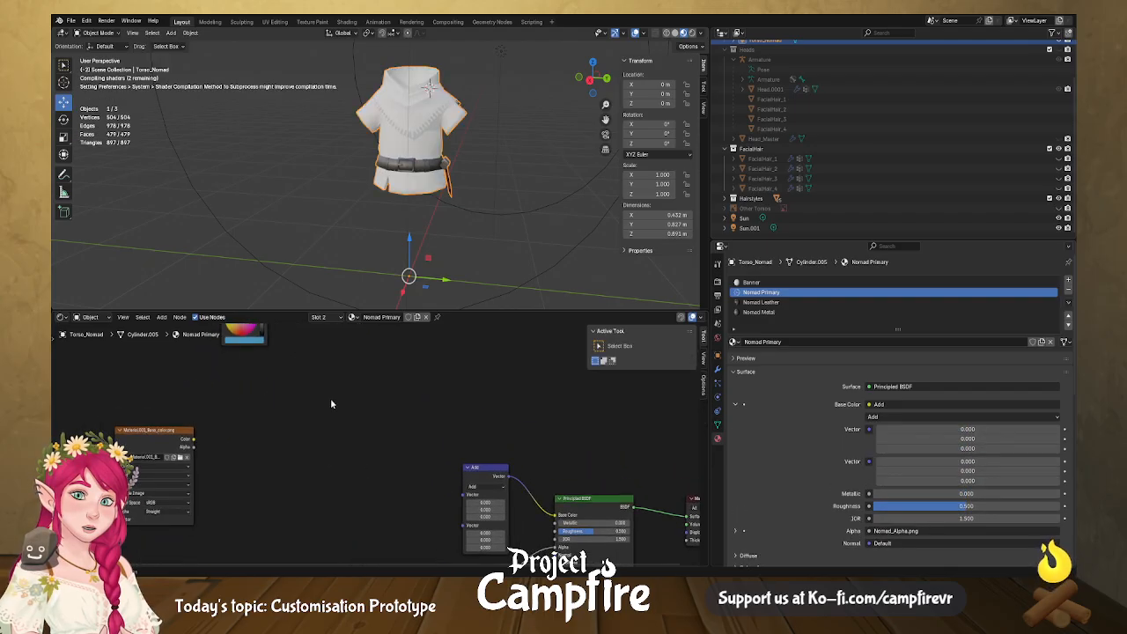
pyautogui.moveTo(349, 397); pyautogui.dragTo(391, 362, button='middle')
pyautogui.click(515, 432)
pyautogui.press('x')
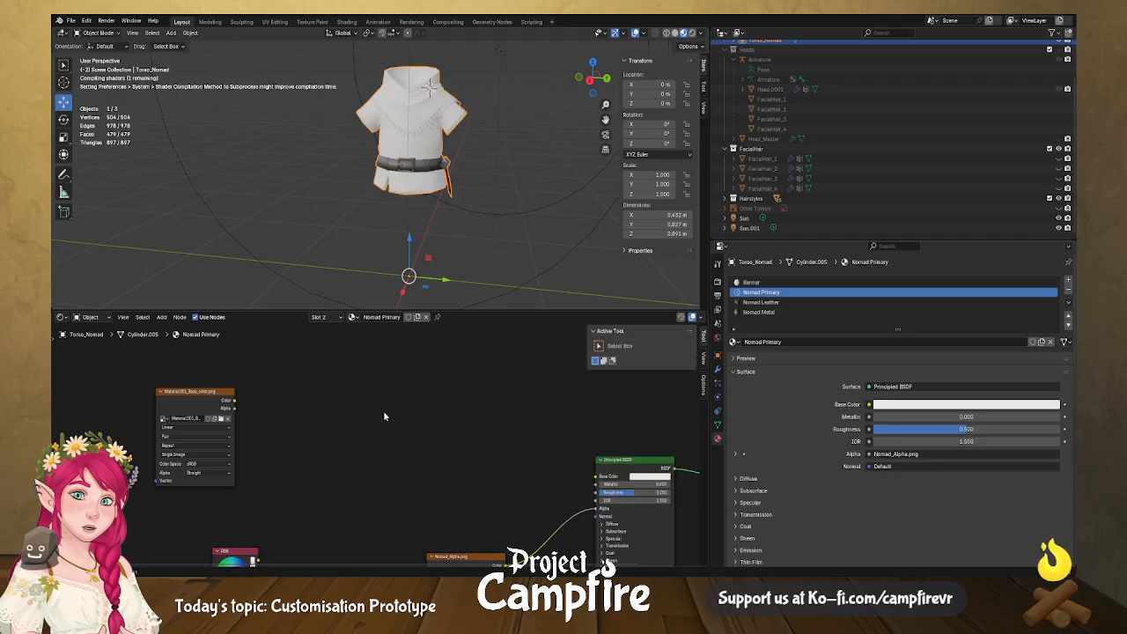
pyautogui.rightClick(383, 412)
pyautogui.click(371, 429)
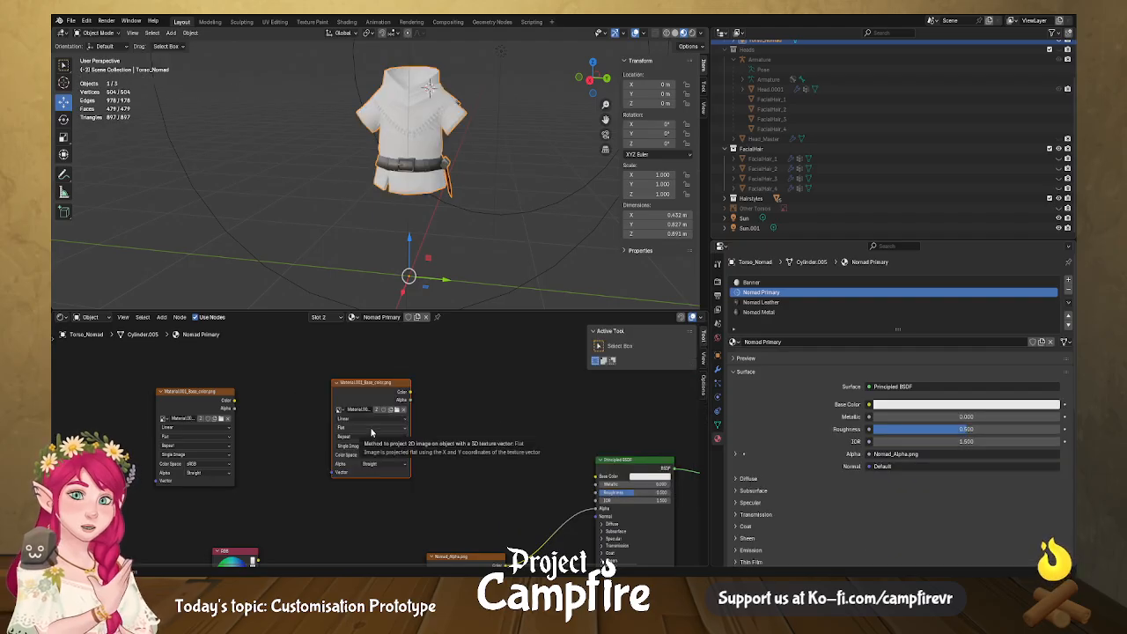
pyautogui.click(381, 391)
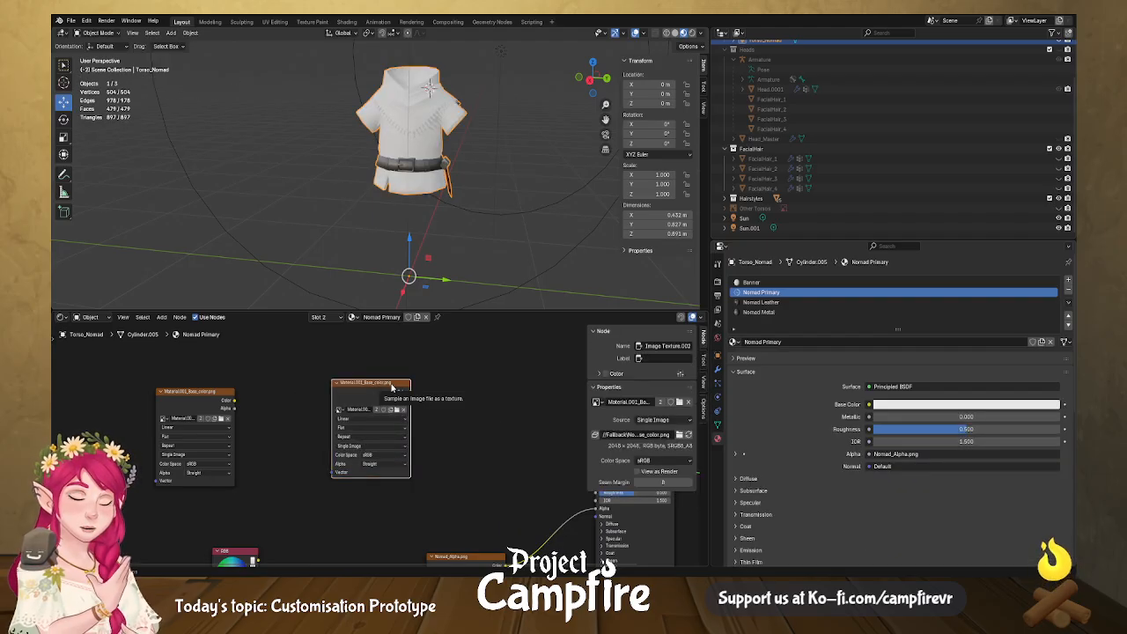
pyautogui.press('x')
# Search the available shader nodes for "lerp" and for names starting with "bl".
pyautogui.rightClick(387, 387)
pyautogui.click(370, 399)
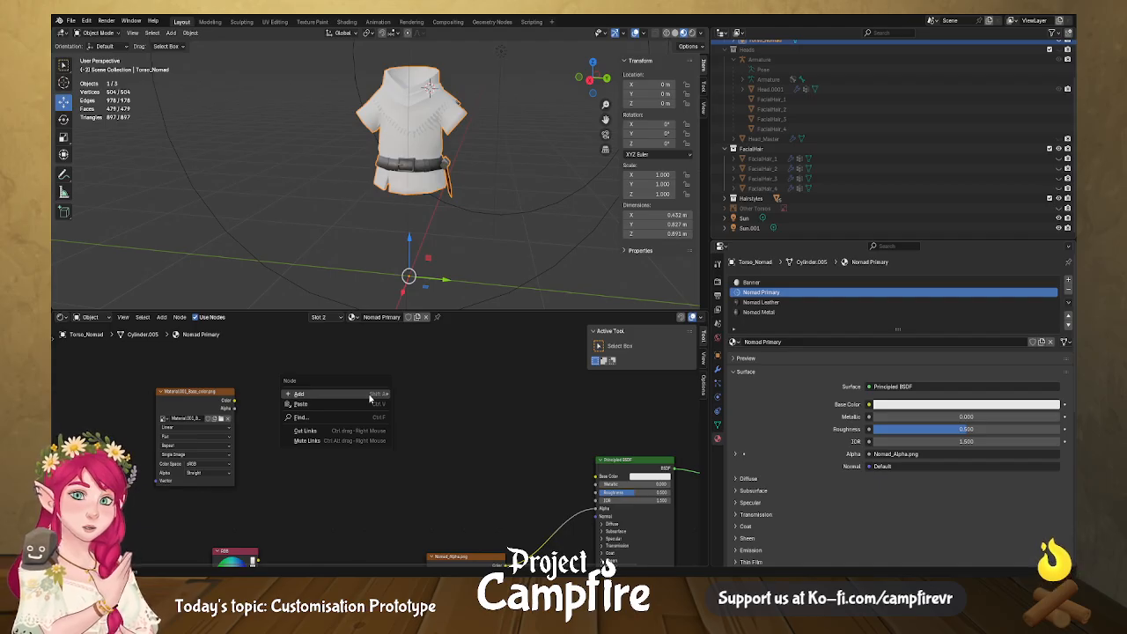
pyautogui.moveTo(371, 398)
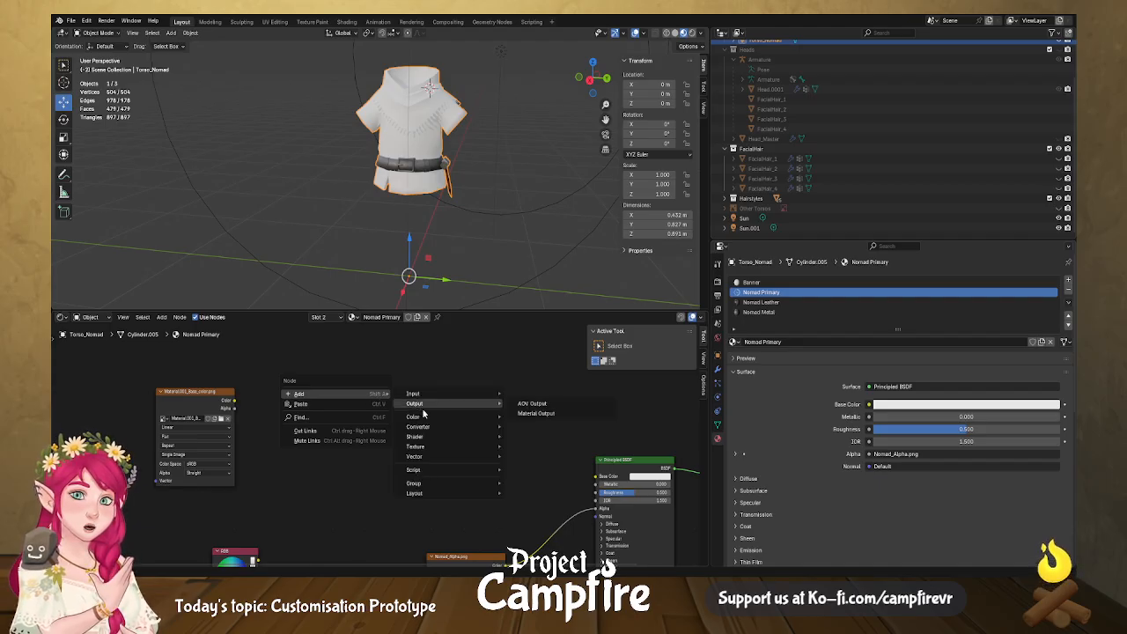
pyautogui.moveTo(440, 426)
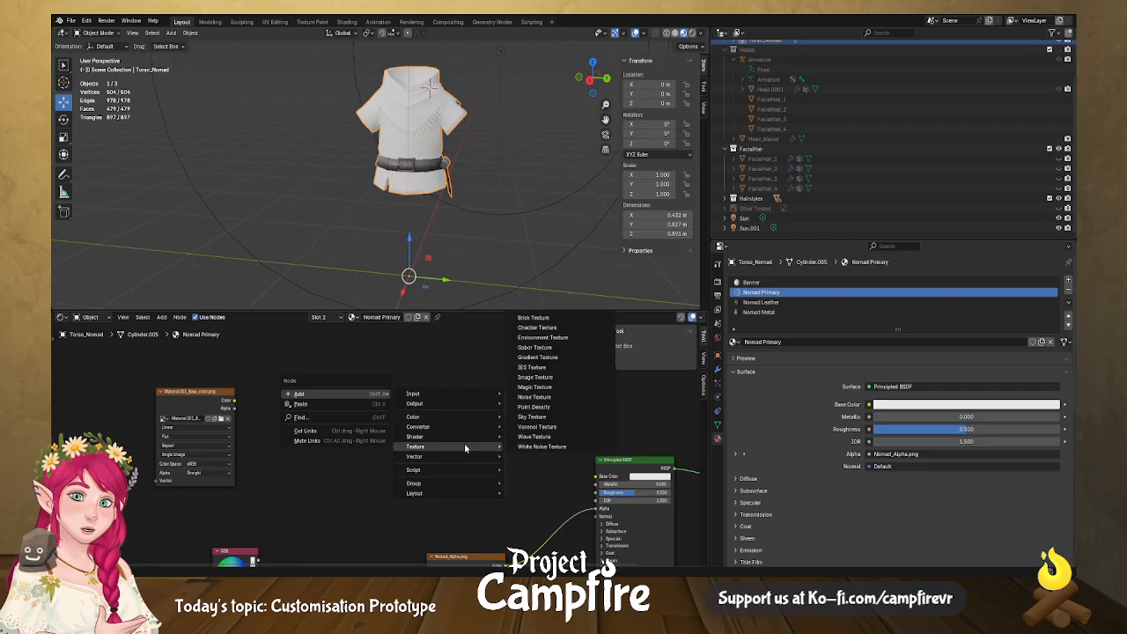
pyautogui.moveTo(463, 402)
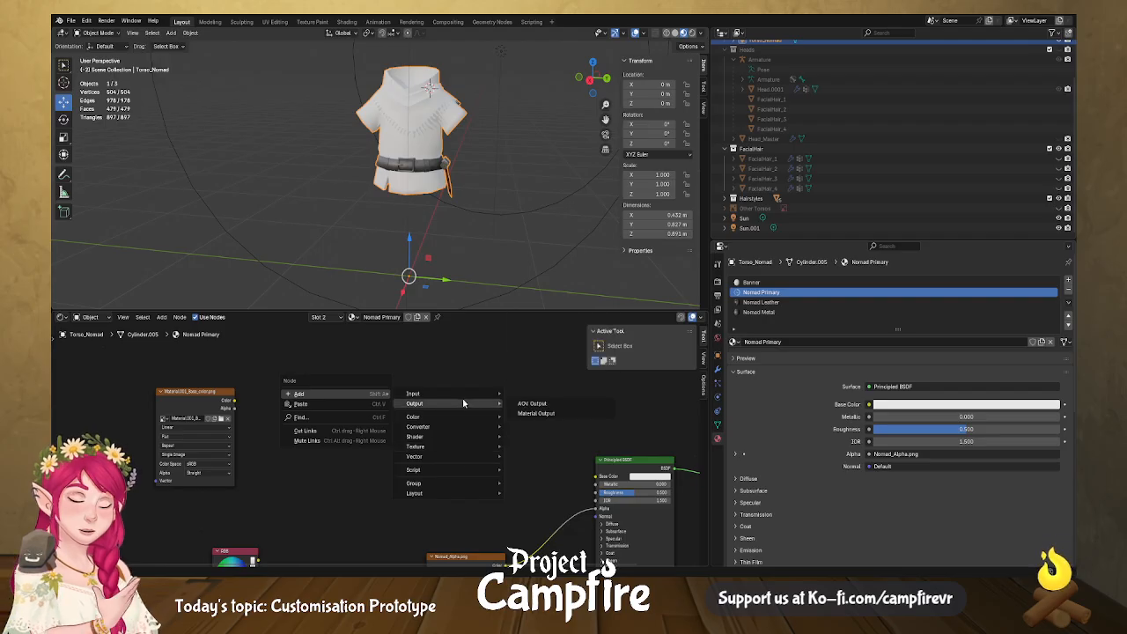
pyautogui.write('lerp')
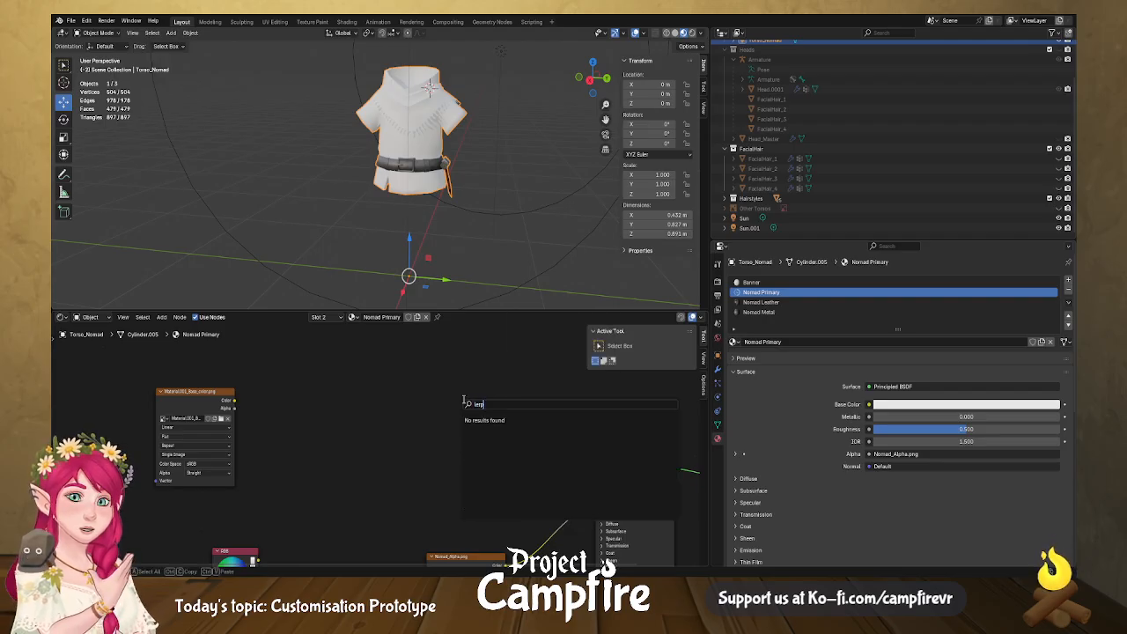
pyautogui.press('BackSpace')
pyautogui.press('BackSpace')
pyautogui.press('BackSpace')
pyautogui.press('BackSpace')
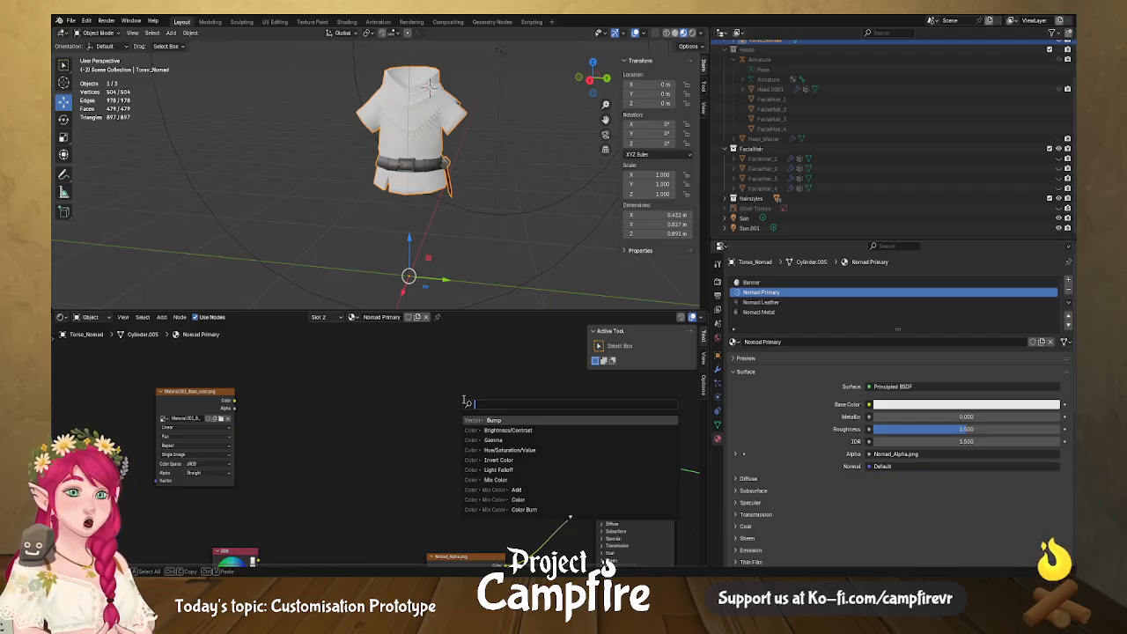
pyautogui.write('b')
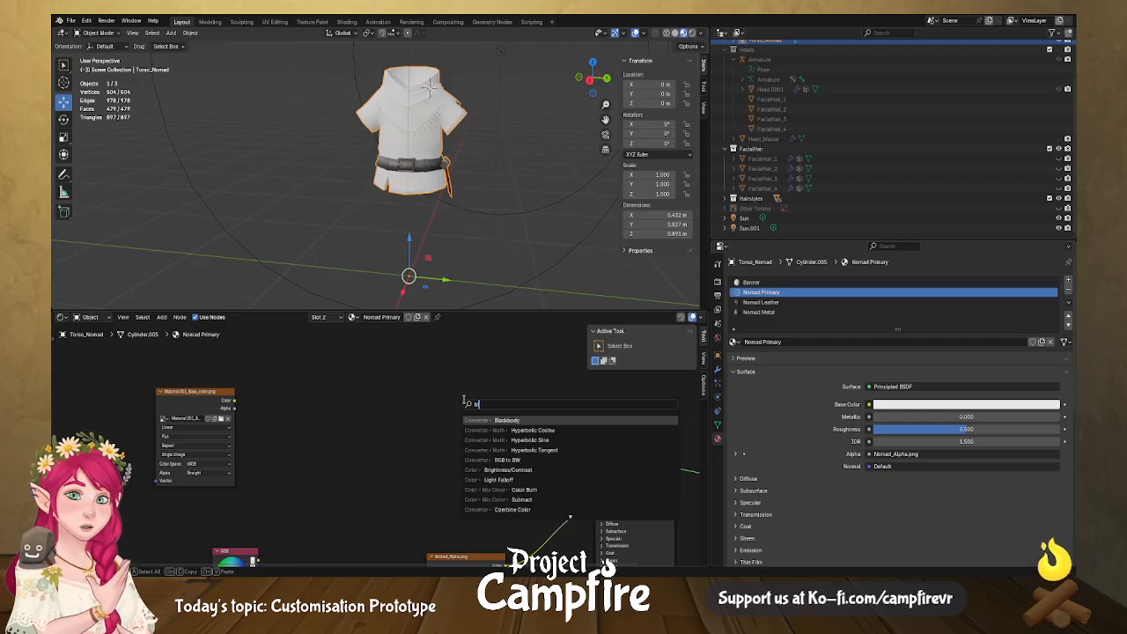
pyautogui.write('l')
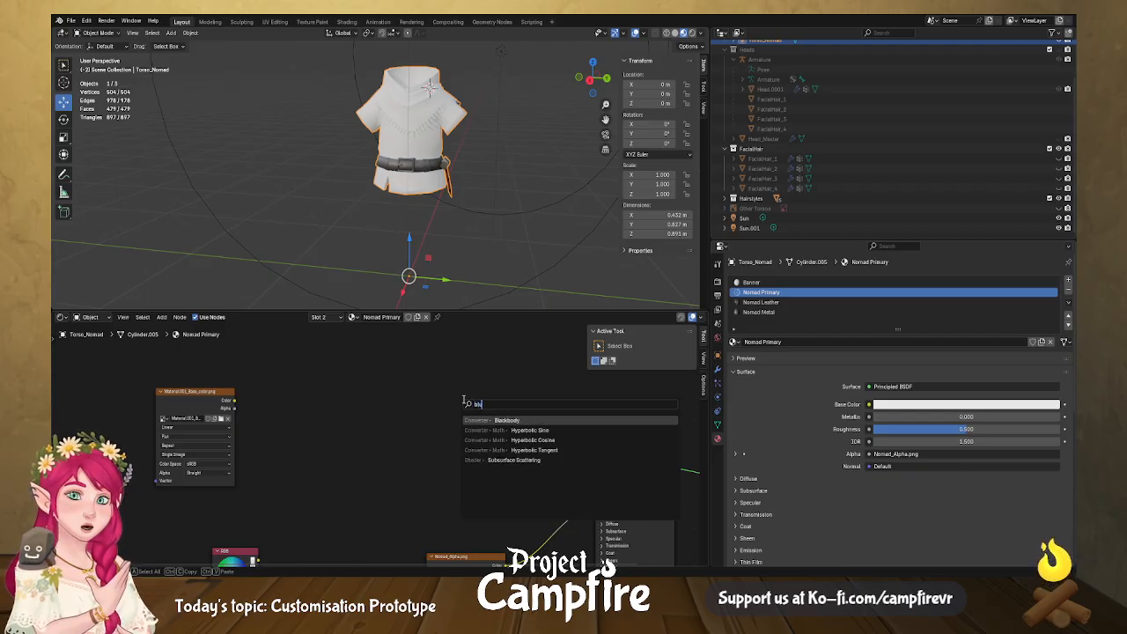
pyautogui.press('BackSpace')
pyautogui.press('BackSpace')
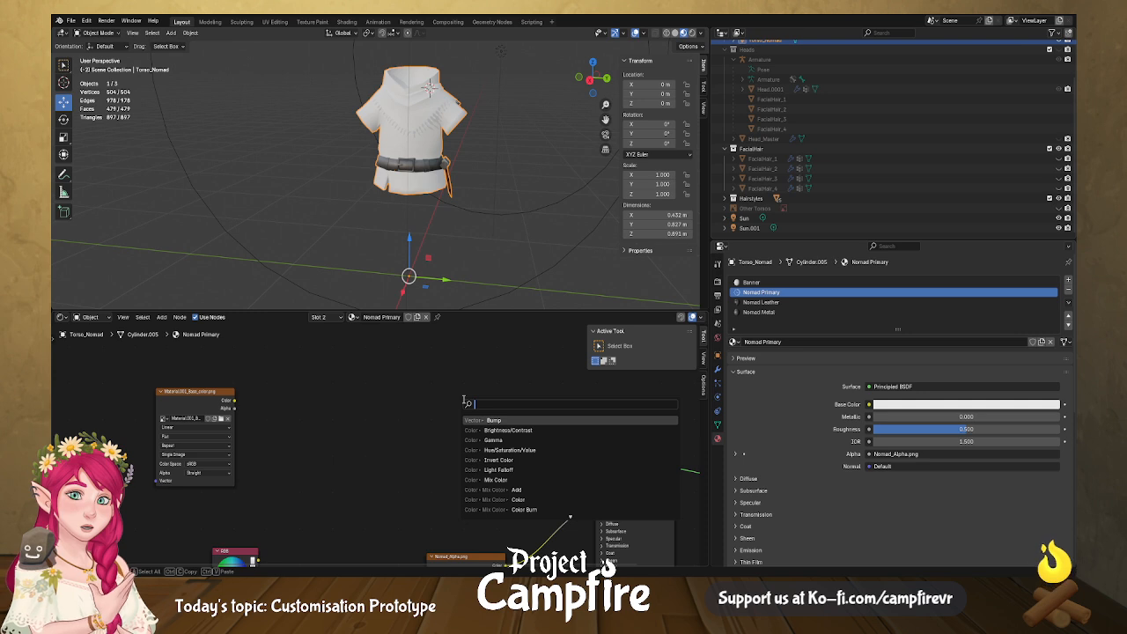
pyautogui.press('Escape')
# Try feeding the base color texture's color into the Blend input of a new Layer Weight node.
pyautogui.moveTo(234, 401); pyautogui.dragTo(342, 412)
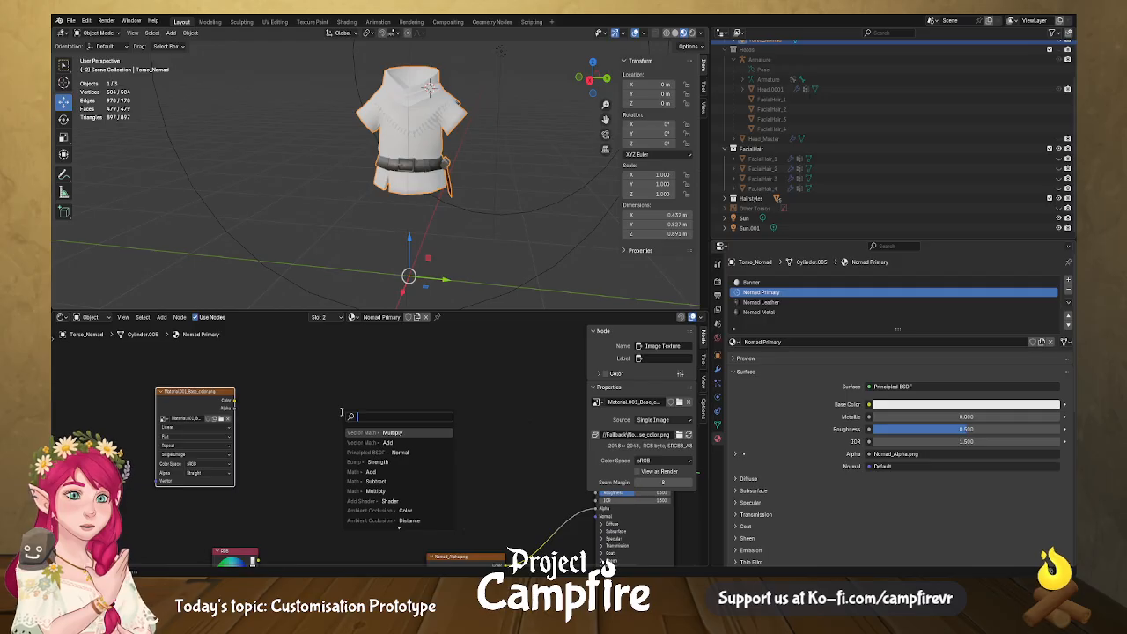
pyautogui.write('ble')
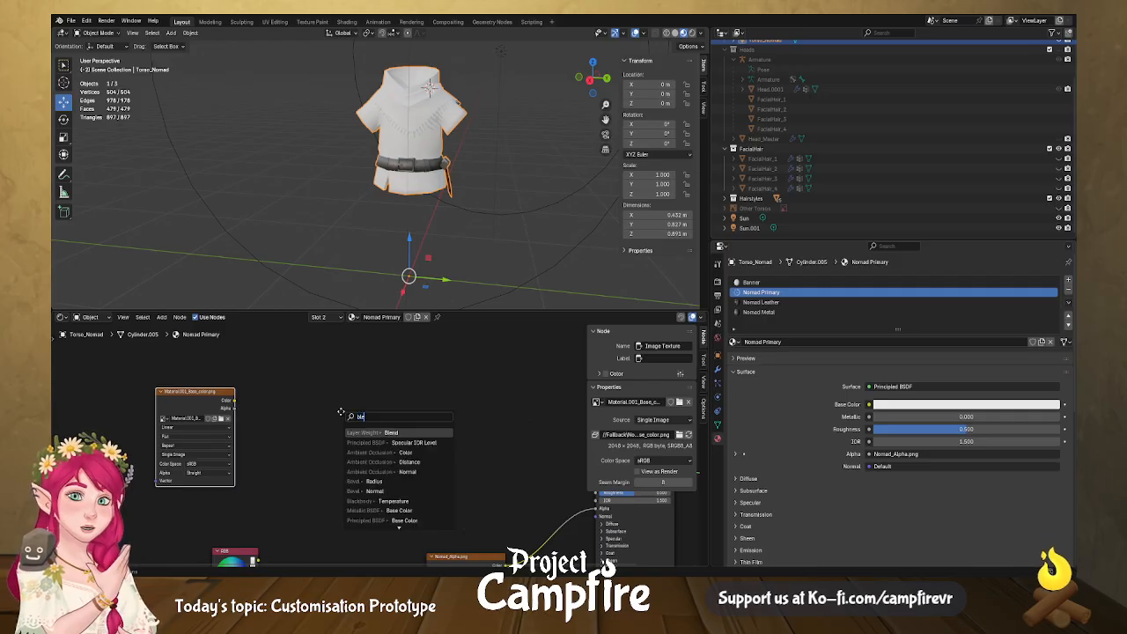
pyautogui.press('Return')
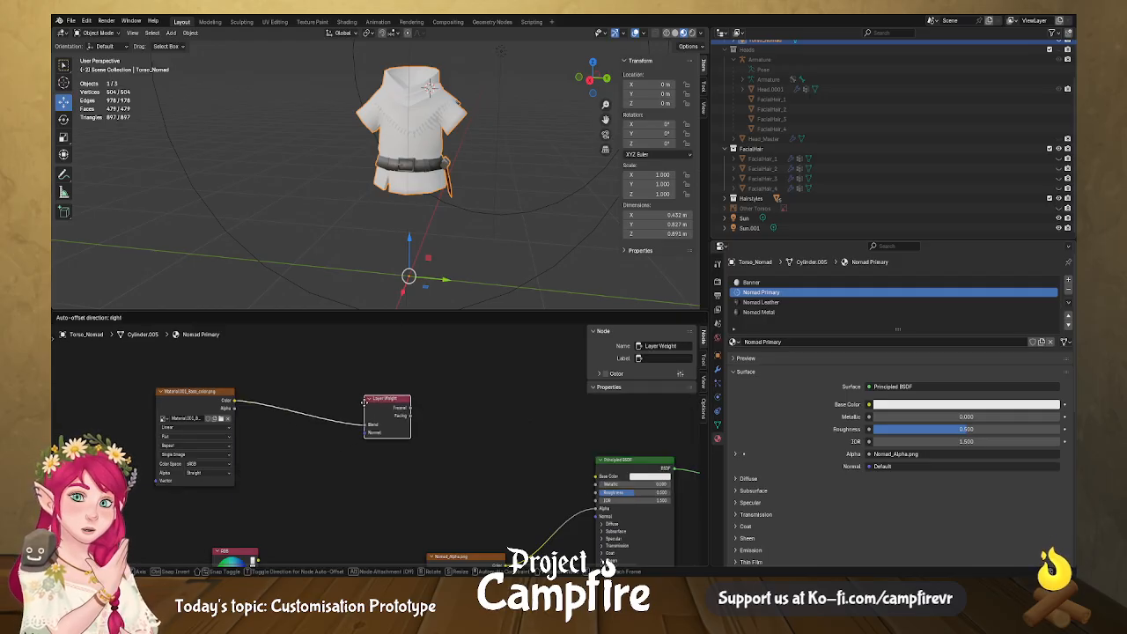
pyautogui.click(364, 405)
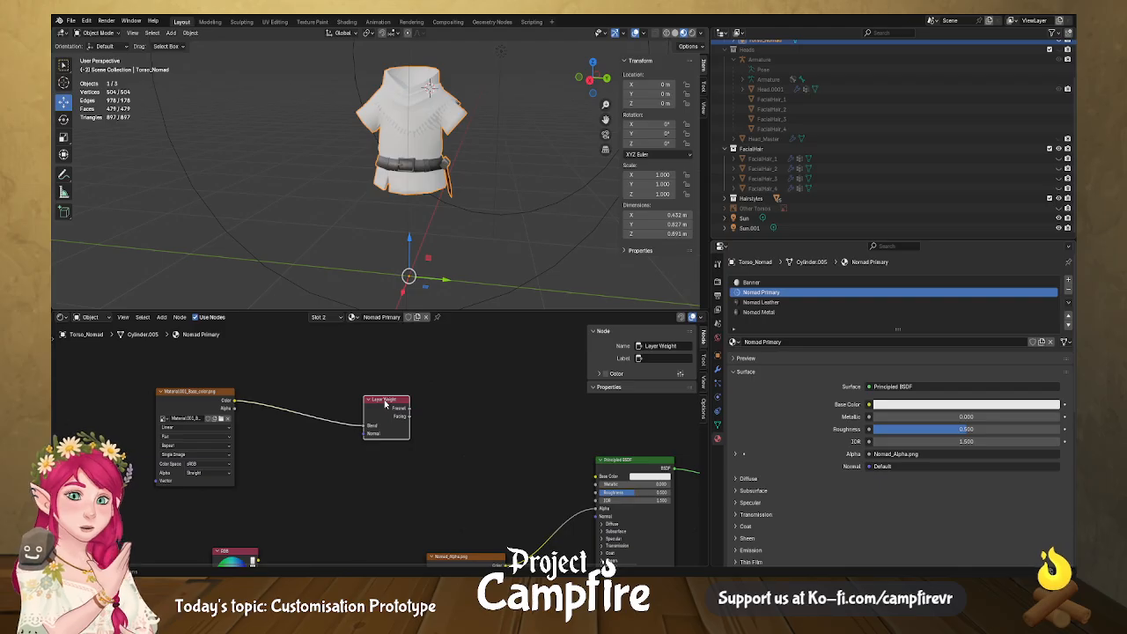
pyautogui.press('x')
# Search the available shader nodes for "blend".
pyautogui.rightClick(337, 393)
pyautogui.click(337, 394)
pyautogui.click(336, 391)
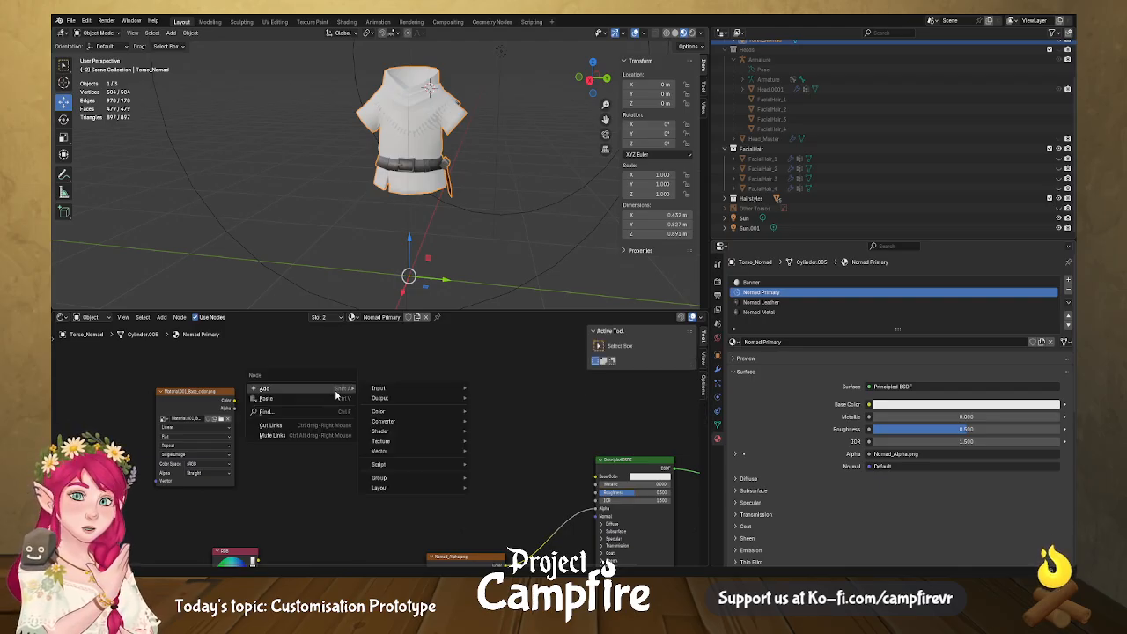
pyautogui.moveTo(394, 416)
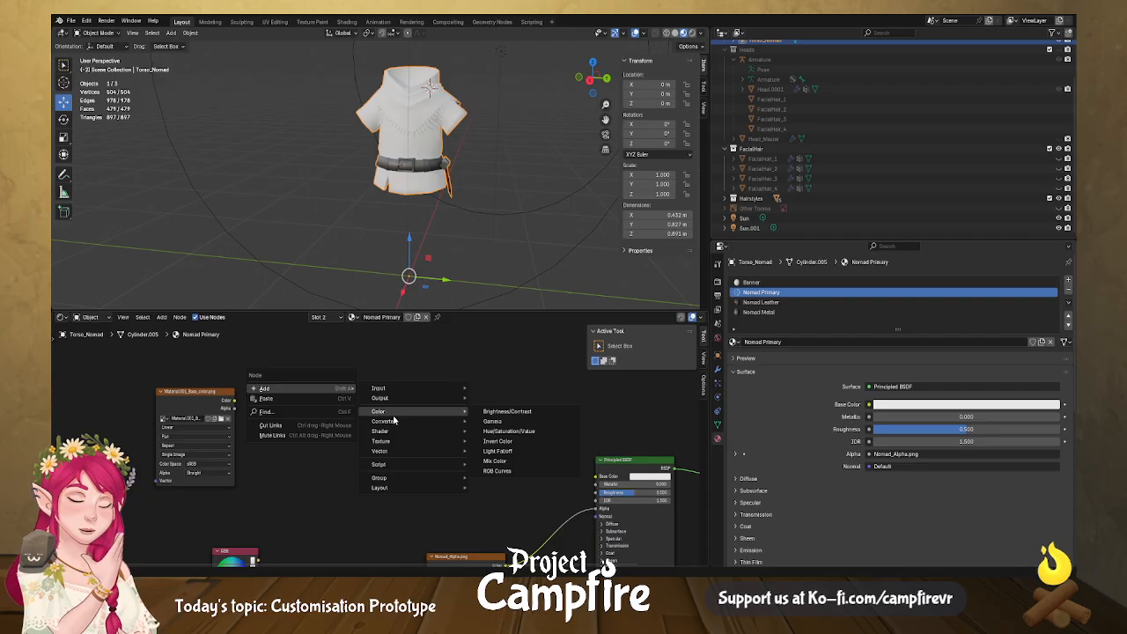
pyautogui.write('blend')
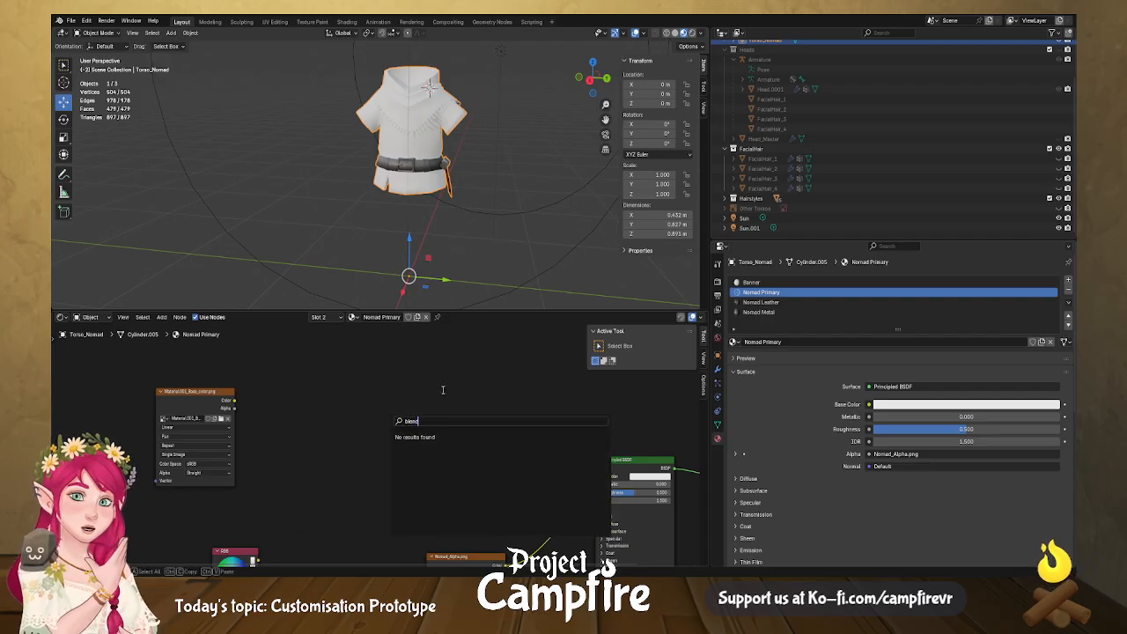
pyautogui.press('Escape')
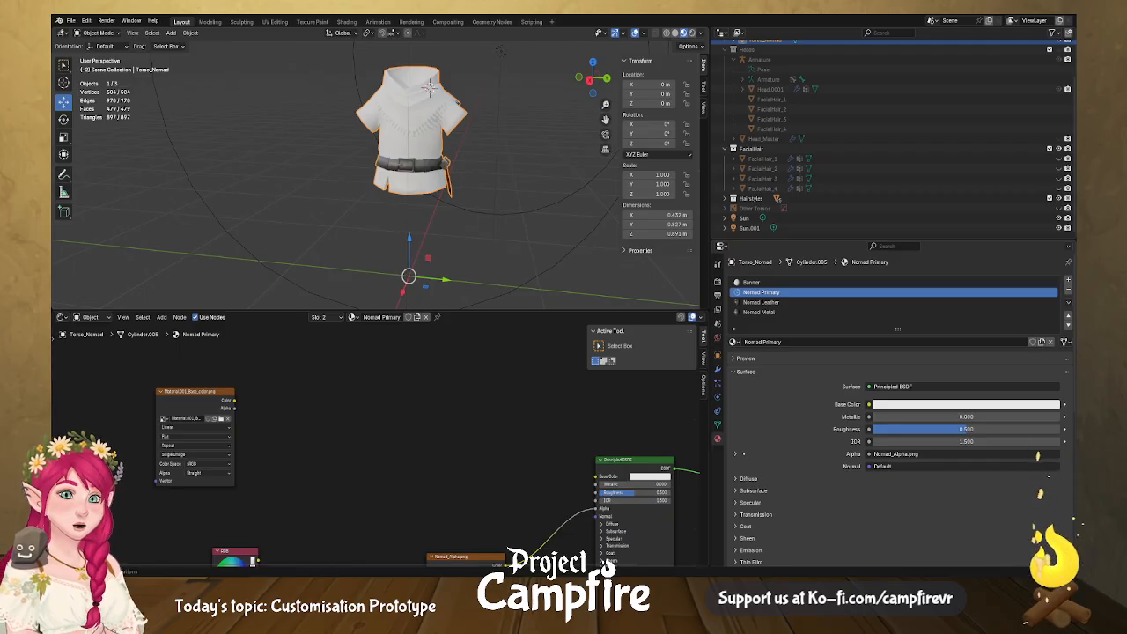
pyautogui.rightClick(408, 417)
pyautogui.press('m')
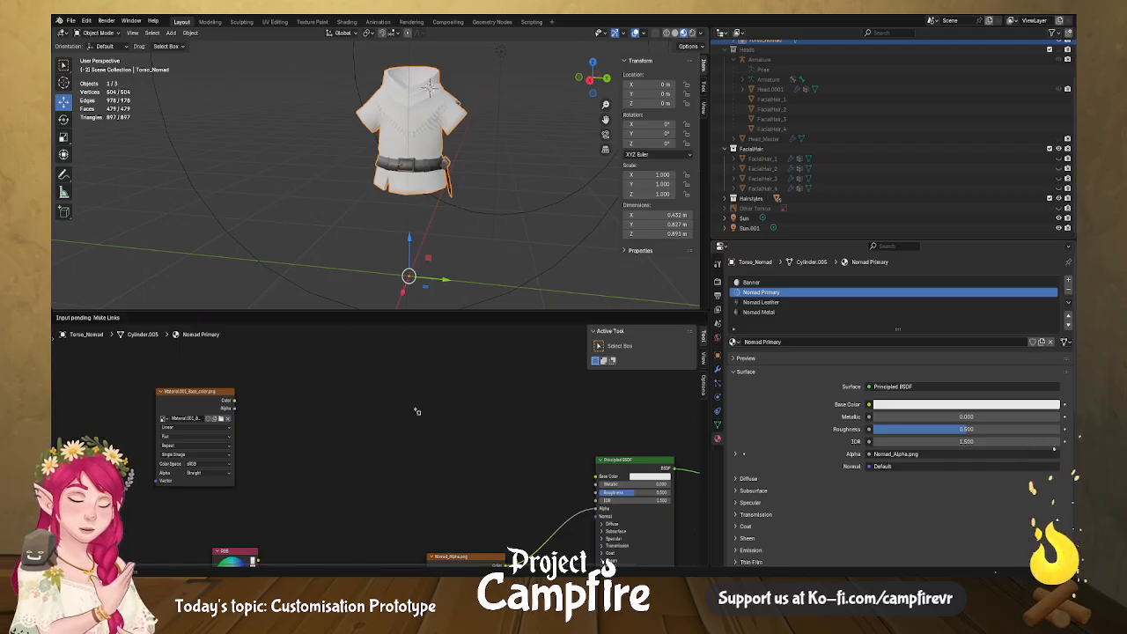
pyautogui.press('Escape')
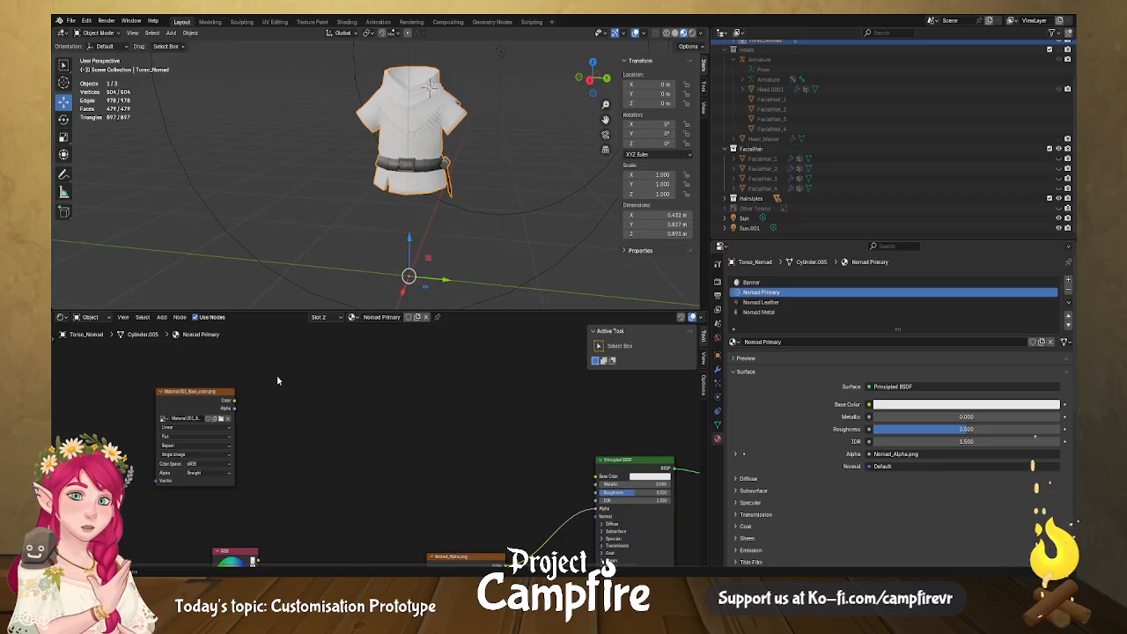
# Add a Mix Color node beside the base color texture and feed the texture's color into its Factor input.
pyautogui.click(161, 317)
pyautogui.write('m')
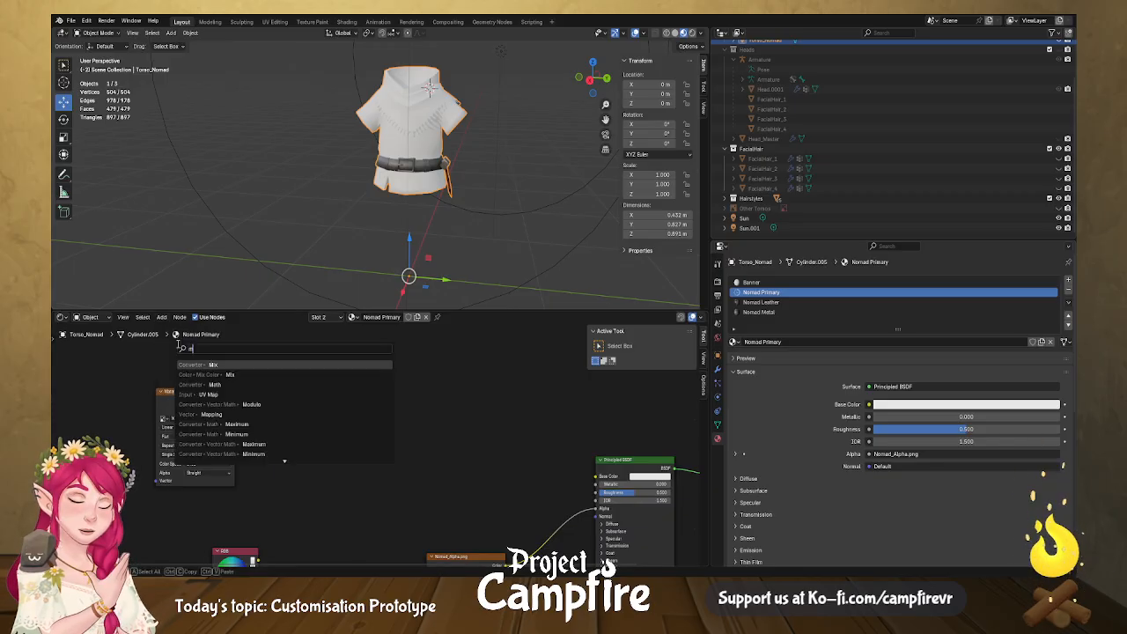
pyautogui.write('ix')
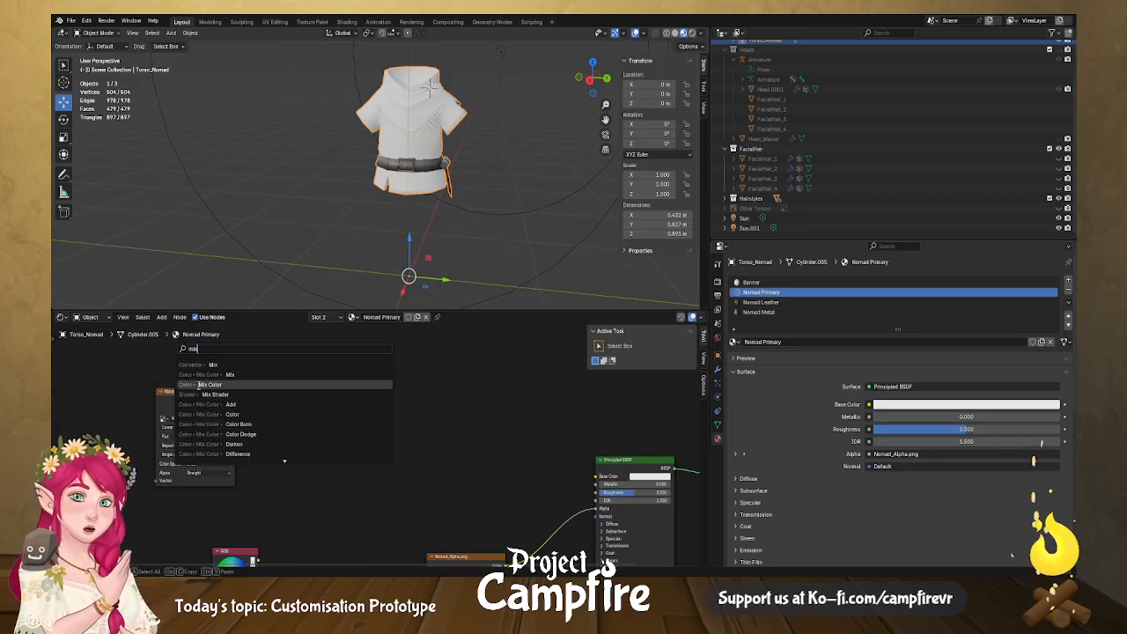
pyautogui.click(199, 385)
pyautogui.click(372, 403)
pyautogui.rightClick(330, 436)
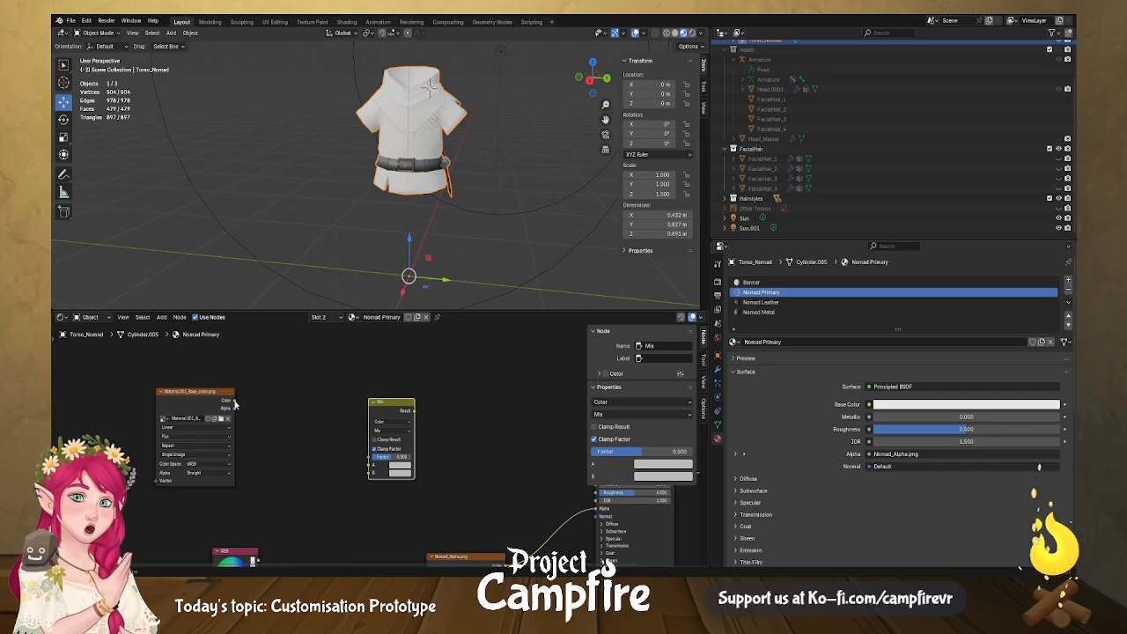
pyautogui.moveTo(234, 401); pyautogui.dragTo(371, 457)
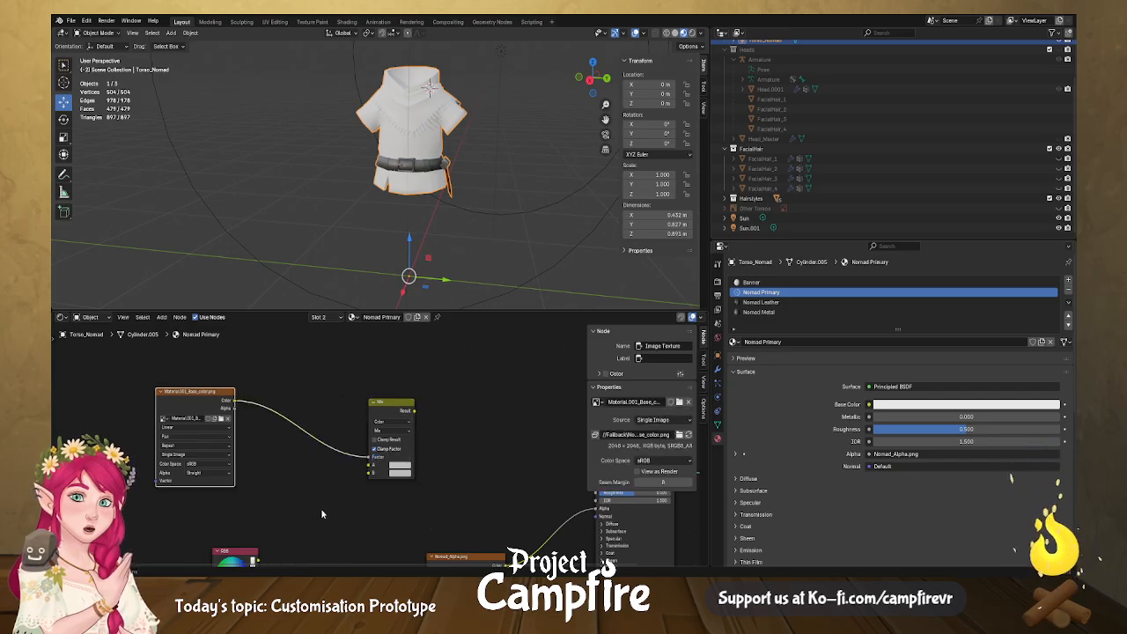
# Connect the blue RGB node to the Mix node's A, the purple one to B, and the Mix result to the Principled BSDF's Base Color.
pyautogui.moveTo(265, 546); pyautogui.dragTo(268, 454, button='middle')
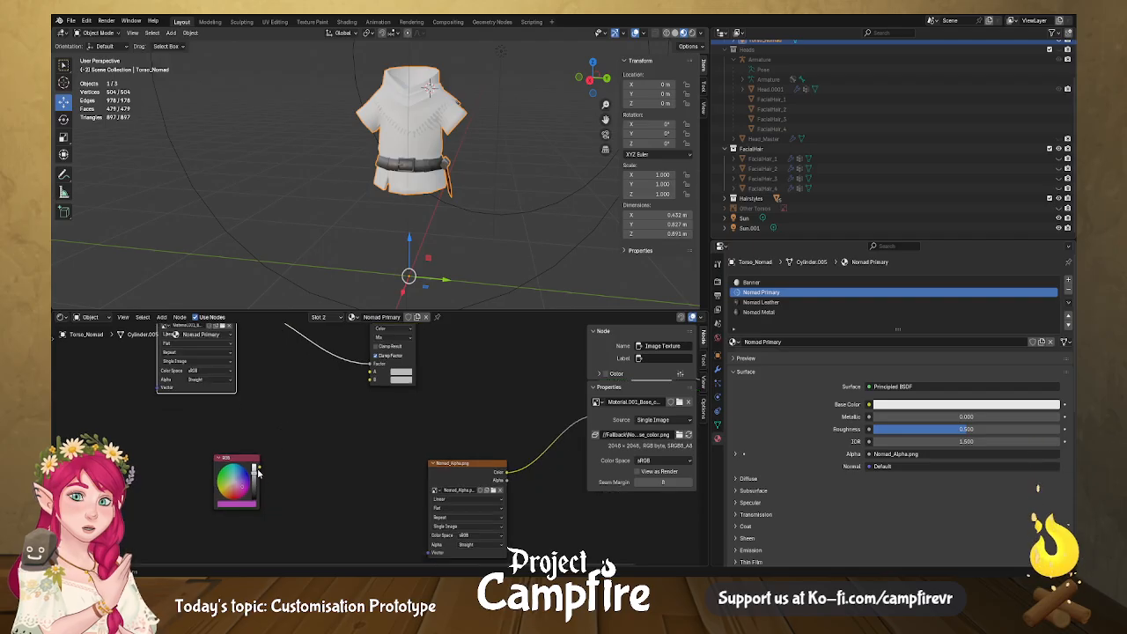
pyautogui.click(255, 476)
pyautogui.moveTo(259, 470); pyautogui.dragTo(370, 379)
pyautogui.moveTo(334, 380); pyautogui.dragTo(317, 488, button='middle')
pyautogui.moveTo(297, 354); pyautogui.dragTo(296, 369, button='middle')
pyautogui.moveTo(293, 343); pyautogui.dragTo(355, 537)
pyautogui.moveTo(273, 328); pyautogui.dragTo(275, 524)
pyautogui.moveTo(407, 484); pyautogui.dragTo(309, 361, button='middle')
pyautogui.moveTo(302, 362); pyautogui.dragTo(484, 428)
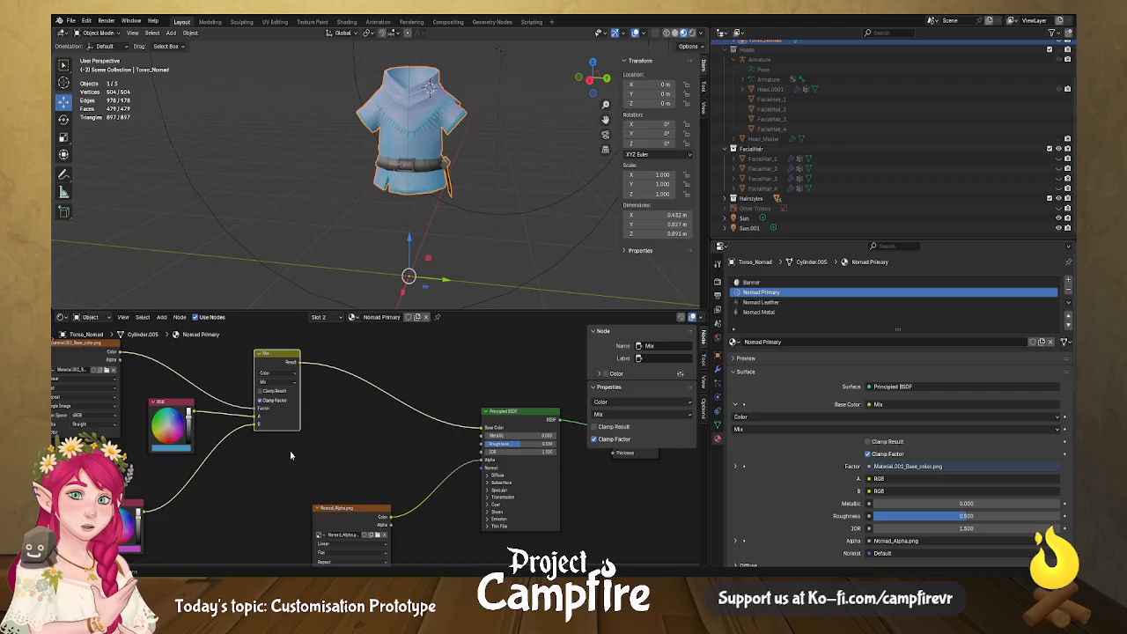
# Try an orange color on the RGB node that feeds the Mix node's B input.
pyautogui.moveTo(288, 448); pyautogui.dragTo(344, 468, button='middle')
pyautogui.moveTo(228, 486); pyautogui.dragTo(230, 452, button='middle')
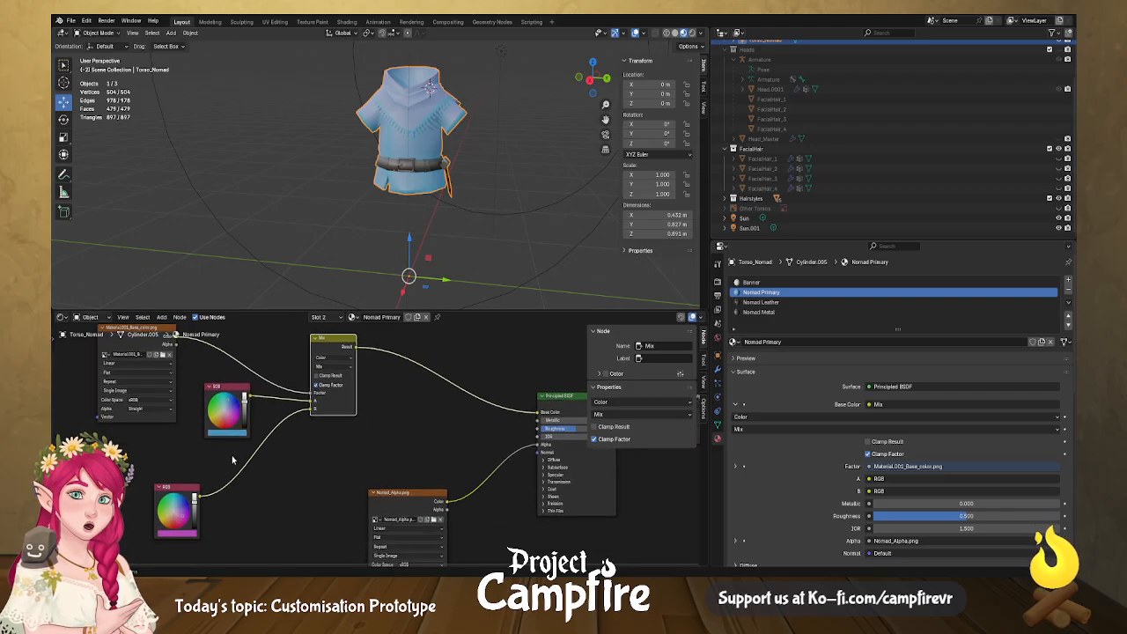
pyautogui.click(175, 519)
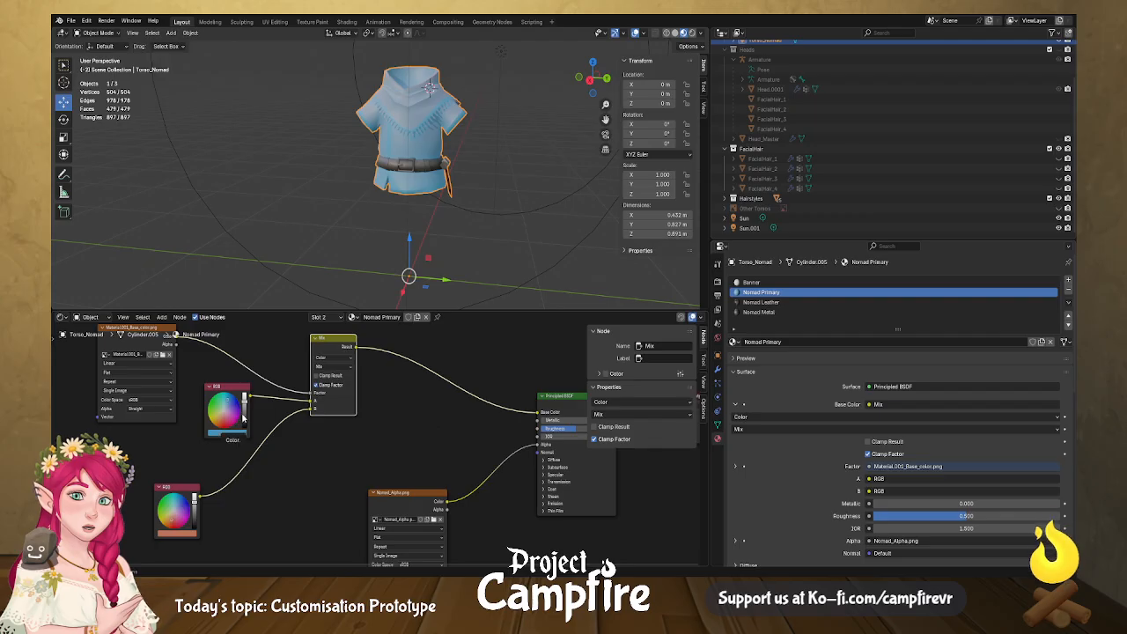
# Try the Multiply and Add blending modes on the Mix node, then set it back to Mix.
pyautogui.click(350, 369)
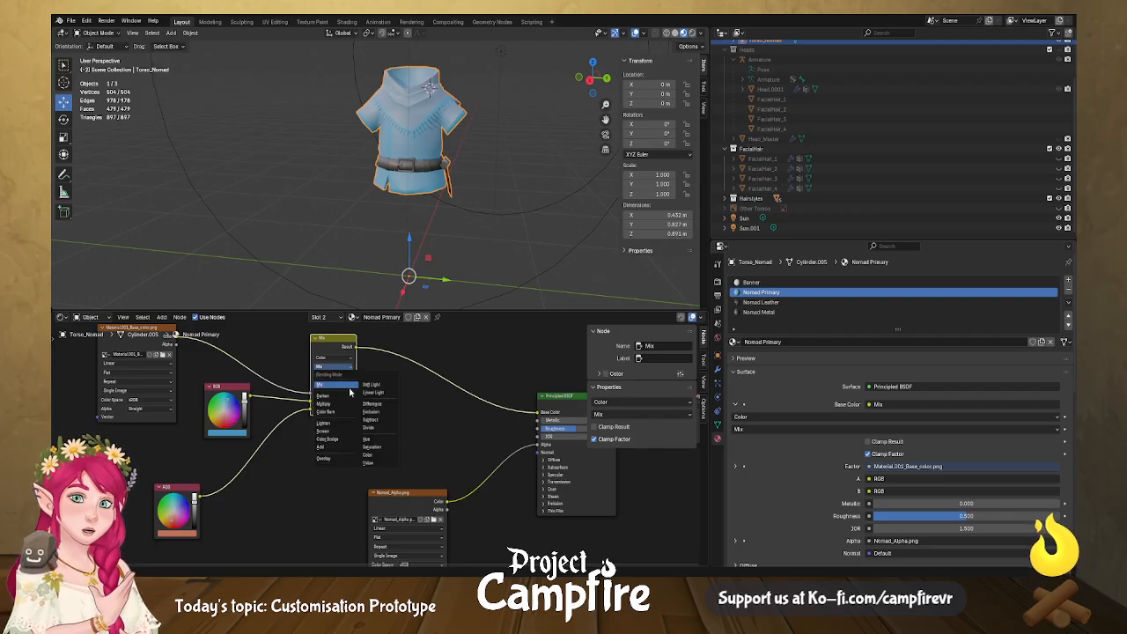
pyautogui.click(346, 403)
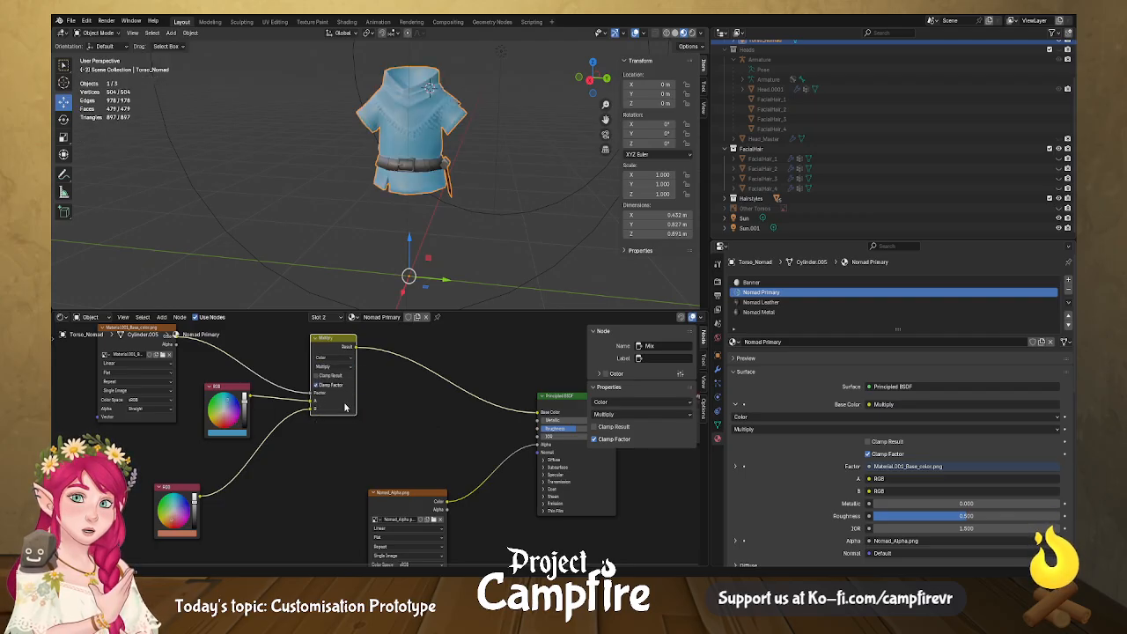
pyautogui.click(348, 366)
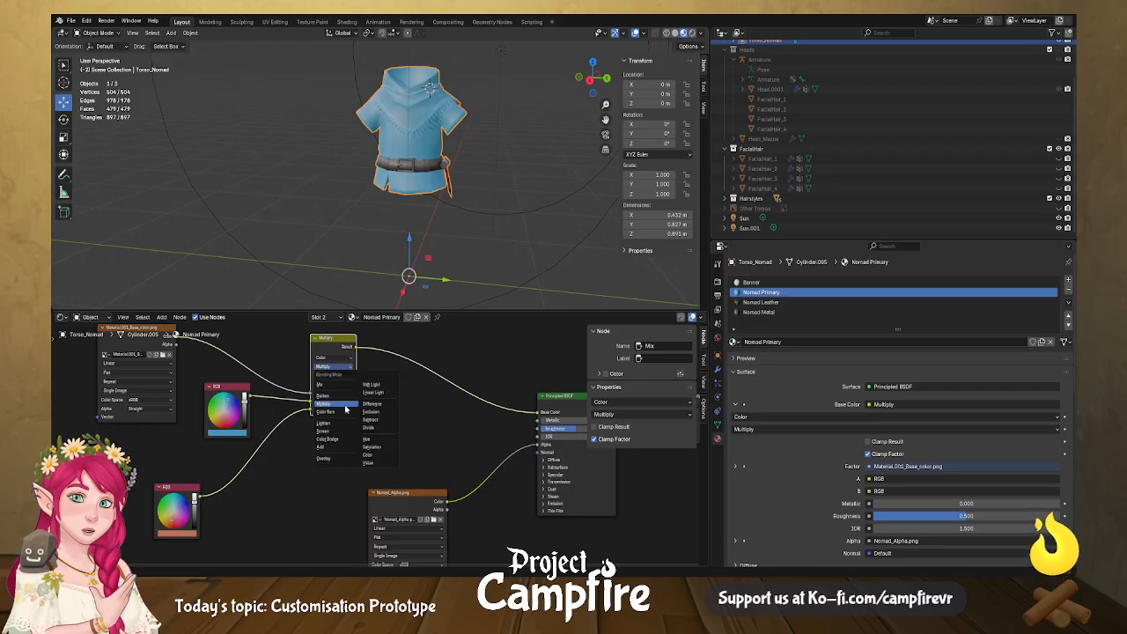
pyautogui.click(341, 450)
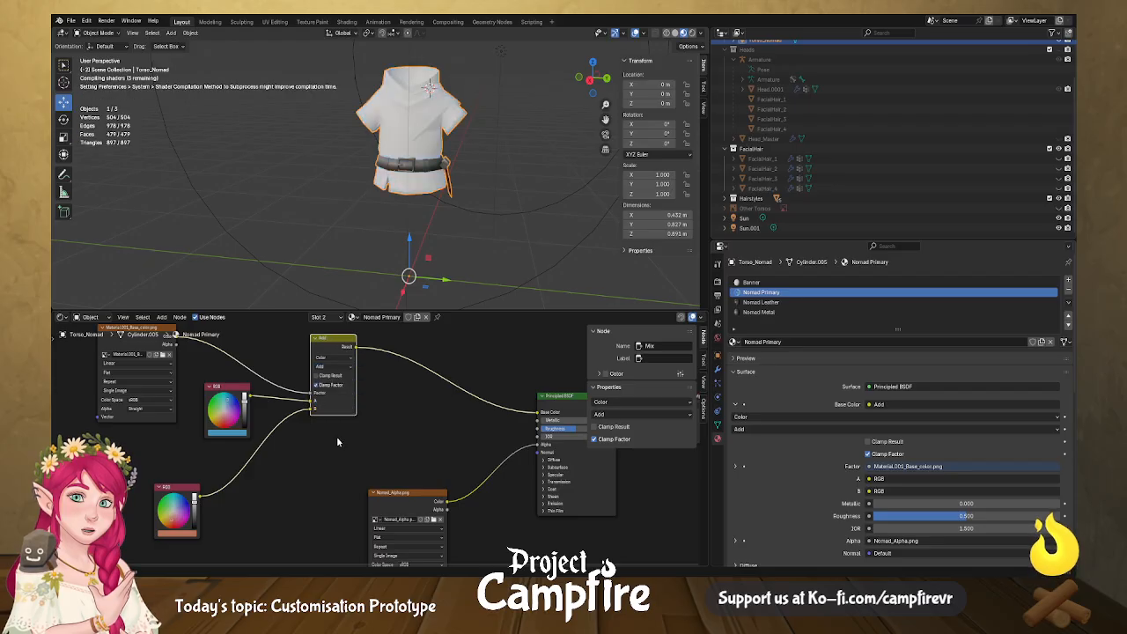
pyautogui.click(347, 358)
pyautogui.click(347, 359)
pyautogui.click(347, 367)
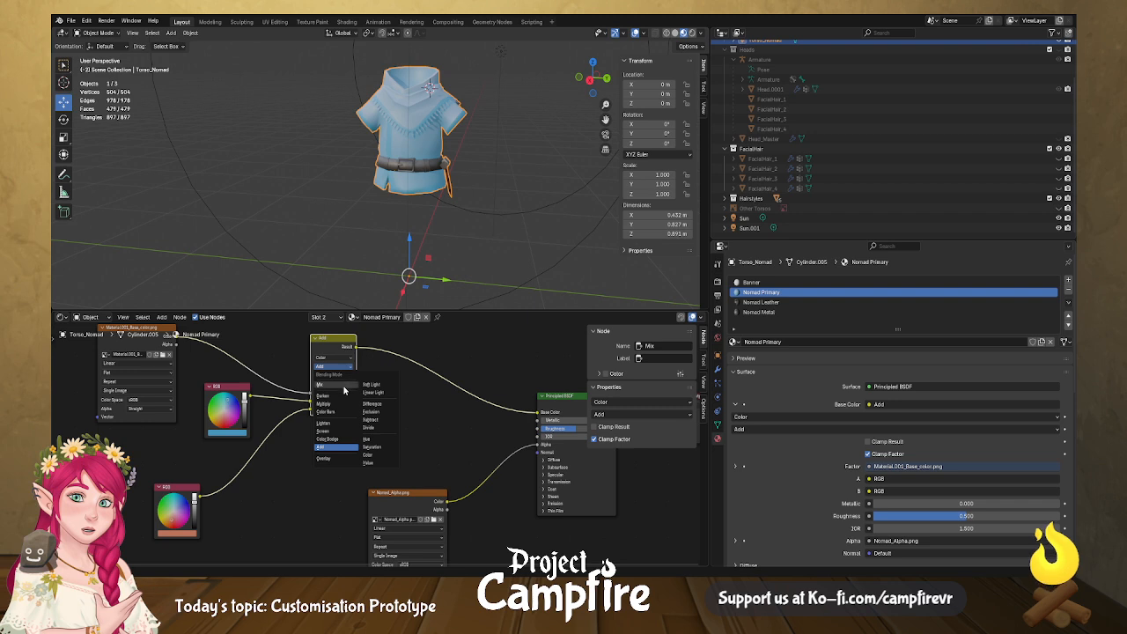
pyautogui.click(344, 389)
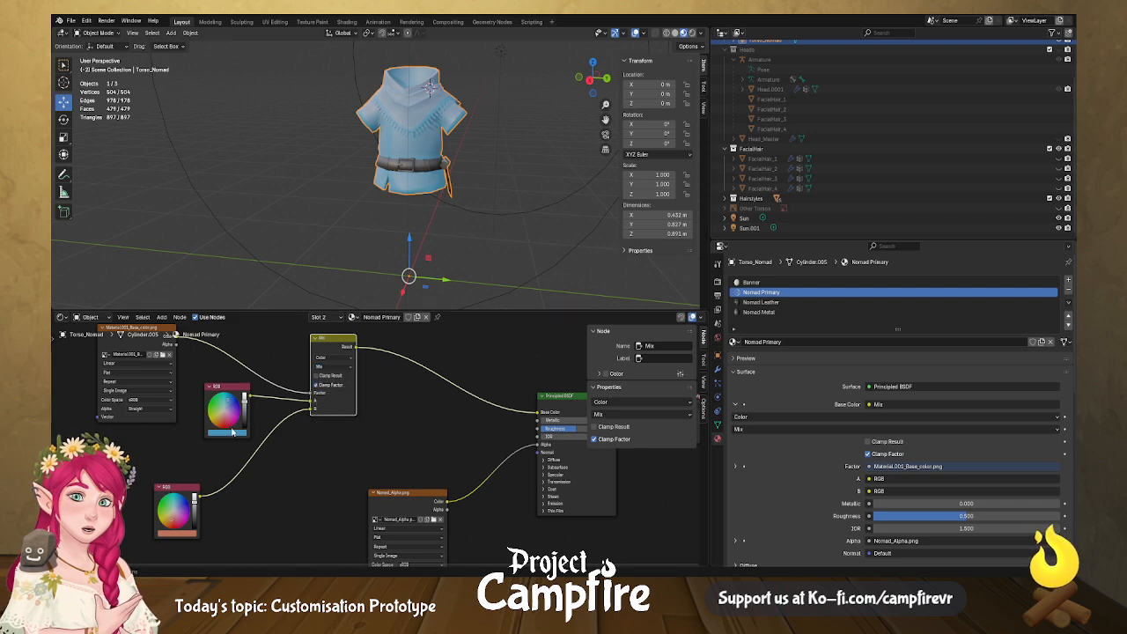
# Try a salmon color on the RGB node feeding input A and a blue on the one feeding input B.
pyautogui.click(227, 434)
pyautogui.moveTo(240, 357); pyautogui.dragTo(214, 389)
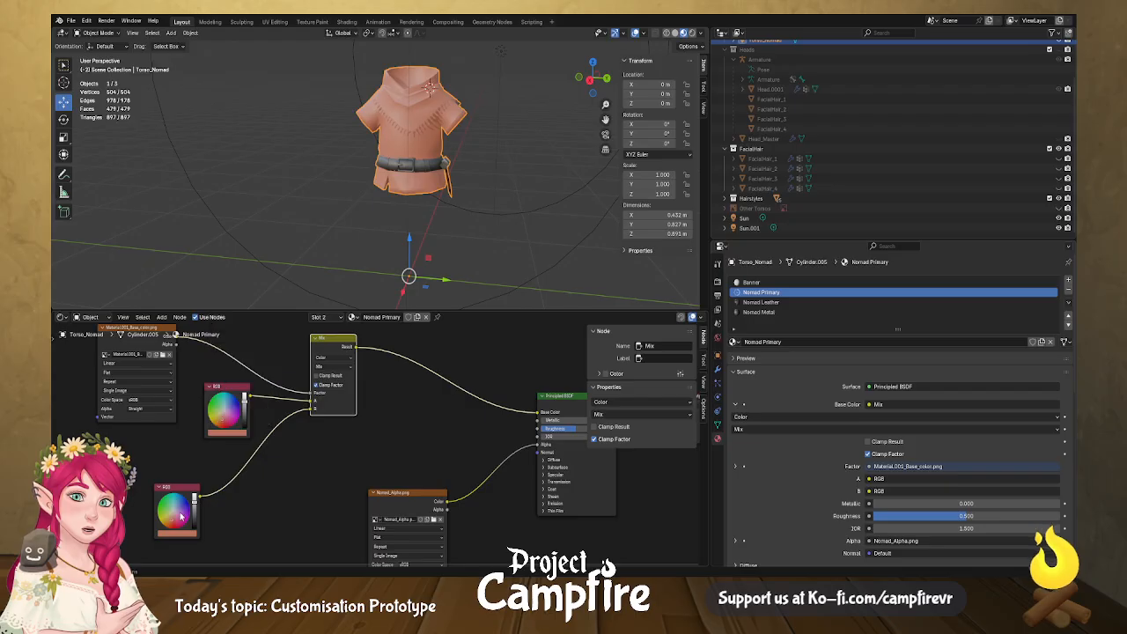
pyautogui.moveTo(178, 515); pyautogui.dragTo(180, 501)
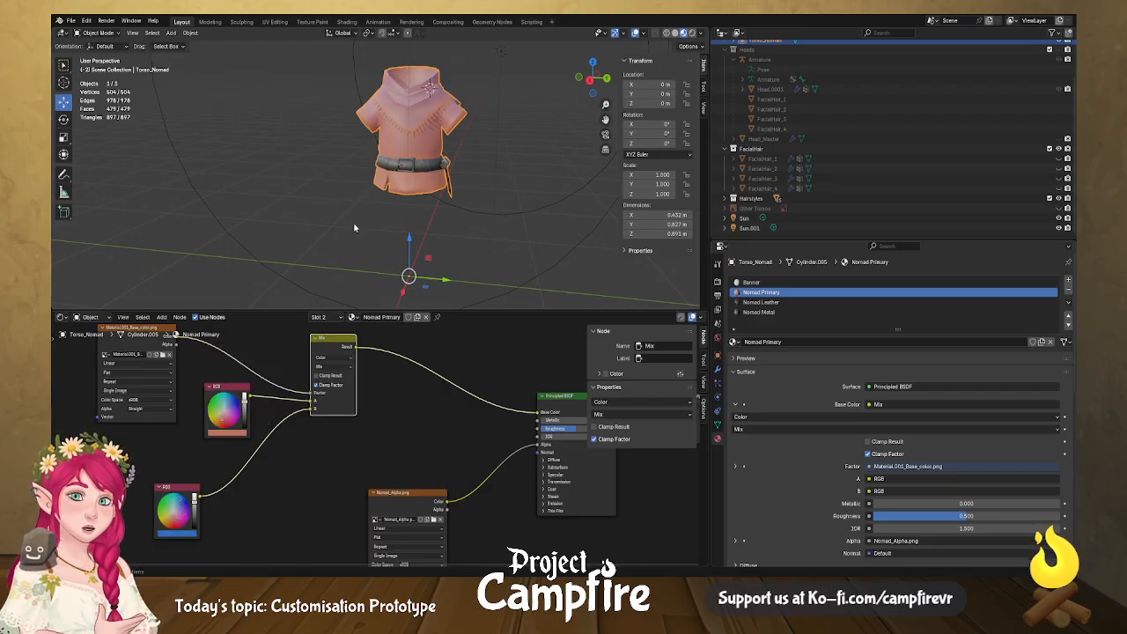
# Darken the RGB color feeding input B to a deep purple and turn off Clamp Factor on the Mix node.
pyautogui.scroll(4, 378, 190)
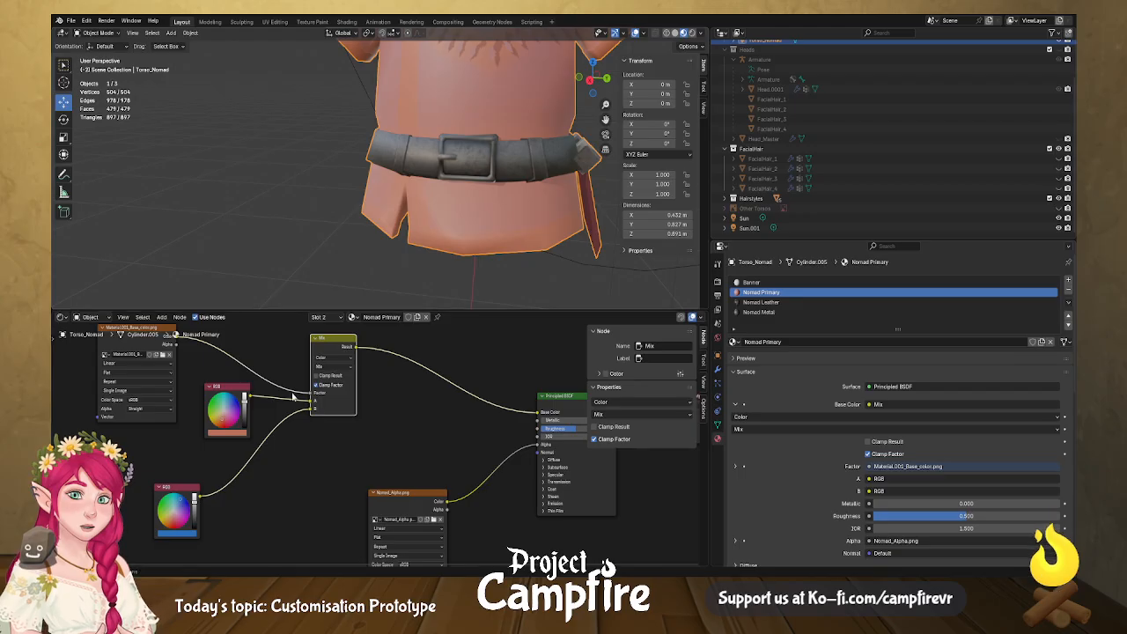
pyautogui.moveTo(194, 500); pyautogui.dragTo(194, 520)
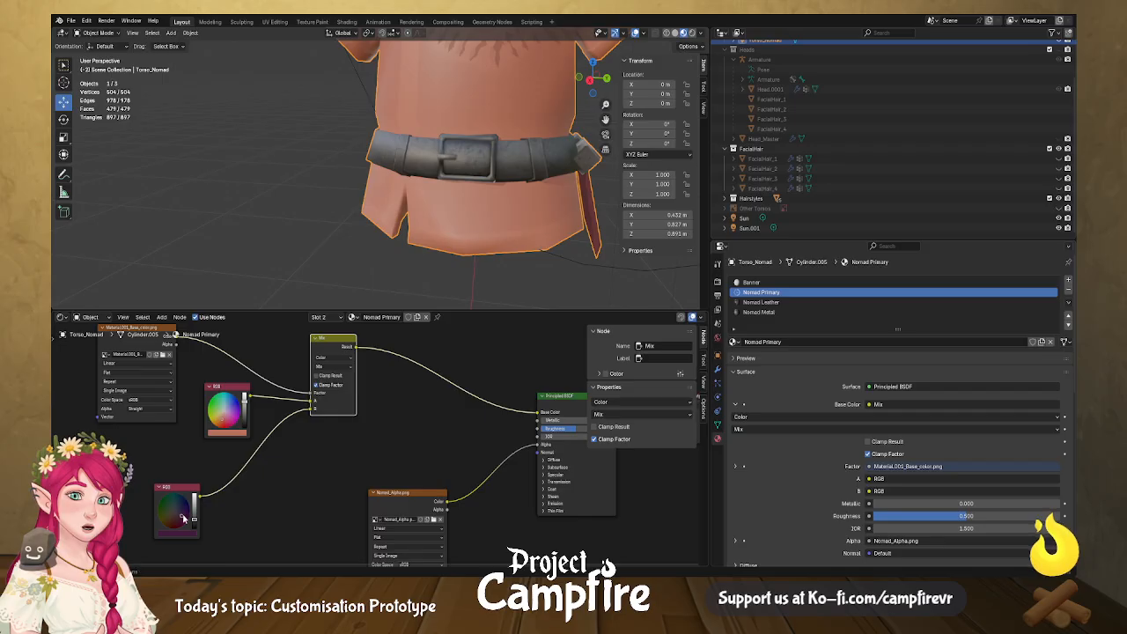
pyautogui.click(330, 386)
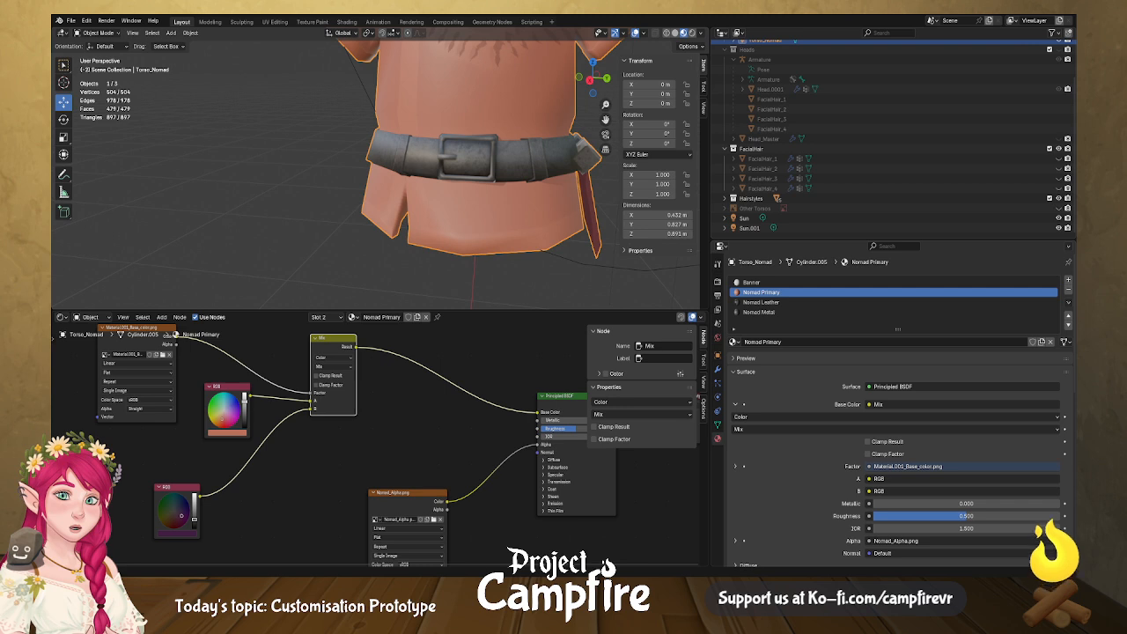
# Set the RGB color feeding input B to a bright purple and the one feeding input A to a dark brown.
pyautogui.scroll(-1, 560, 228)
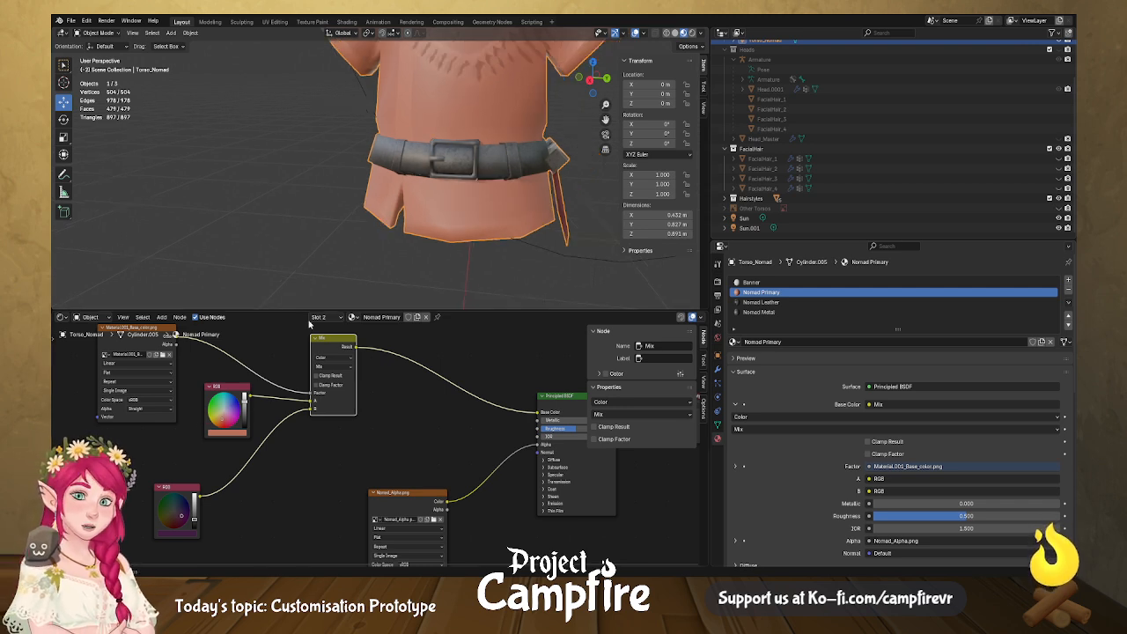
pyautogui.scroll(-5, 375, 201)
pyautogui.moveTo(375, 203); pyautogui.dragTo(421, 208, button='middle')
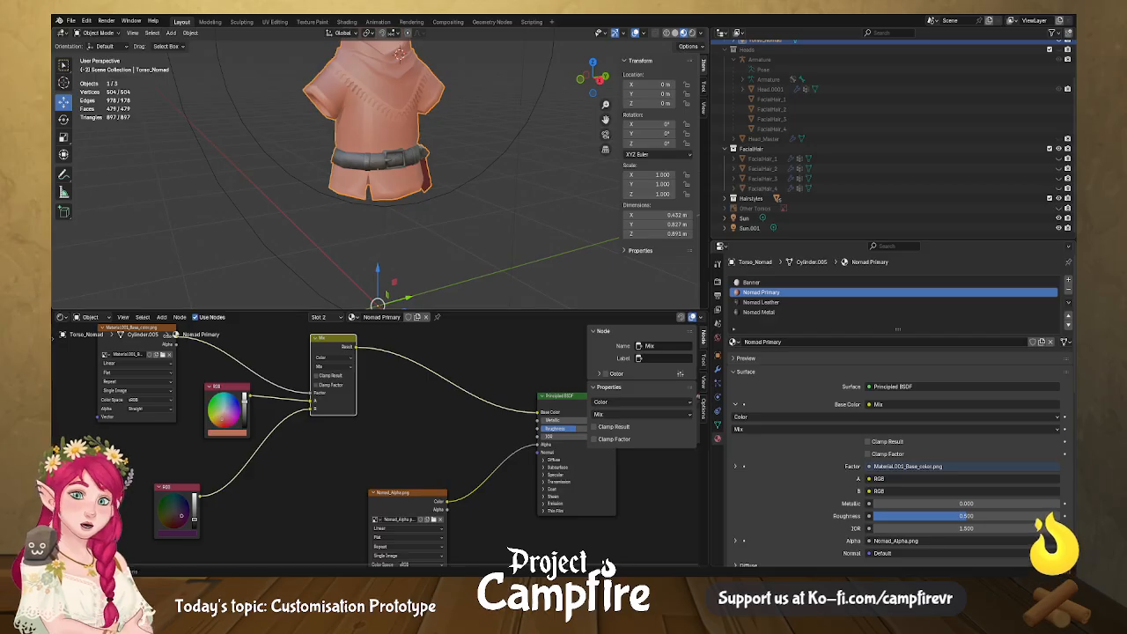
pyautogui.moveTo(194, 519); pyautogui.dragTo(195, 500)
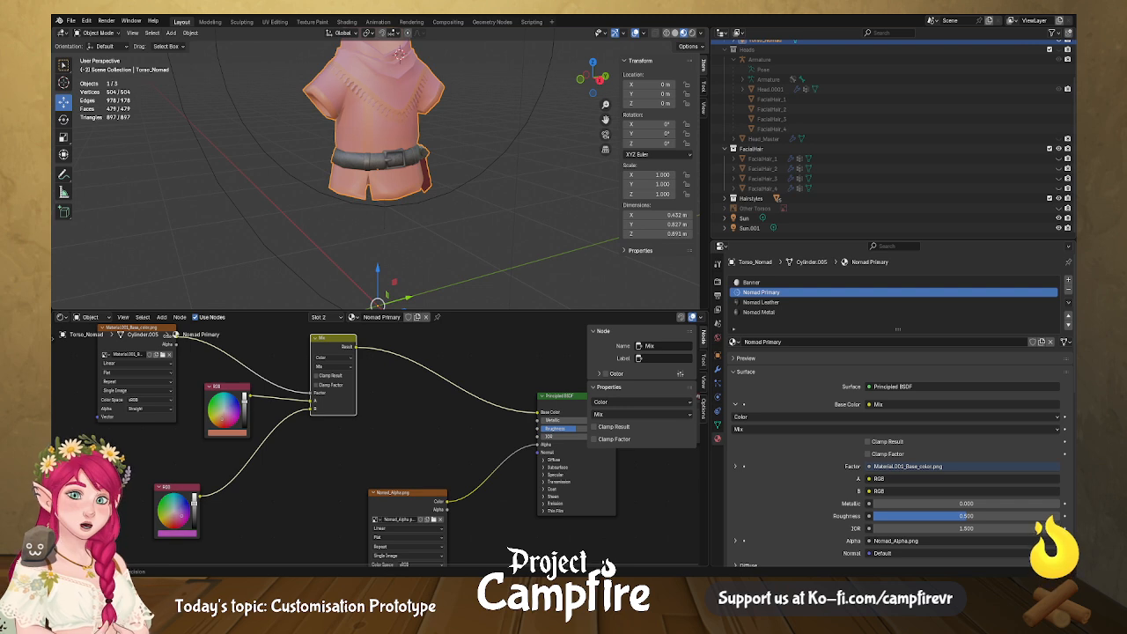
pyautogui.moveTo(247, 402)
pyautogui.mouseDown()
pyautogui.moveTo(245, 414)
pyautogui.moveTo(230, 405)
pyautogui.moveTo(218, 420)
pyautogui.mouseUp()
pyautogui.moveTo(553, 223); pyautogui.dragTo(503, 238, button='middle')
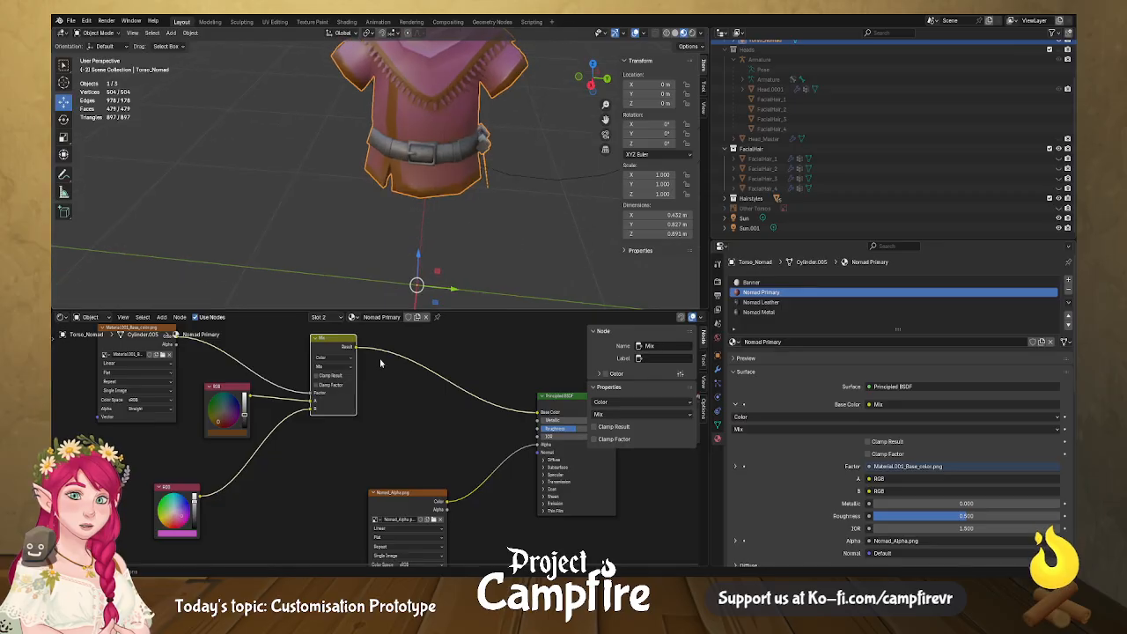
pyautogui.moveTo(187, 424); pyautogui.dragTo(254, 467, button='middle')
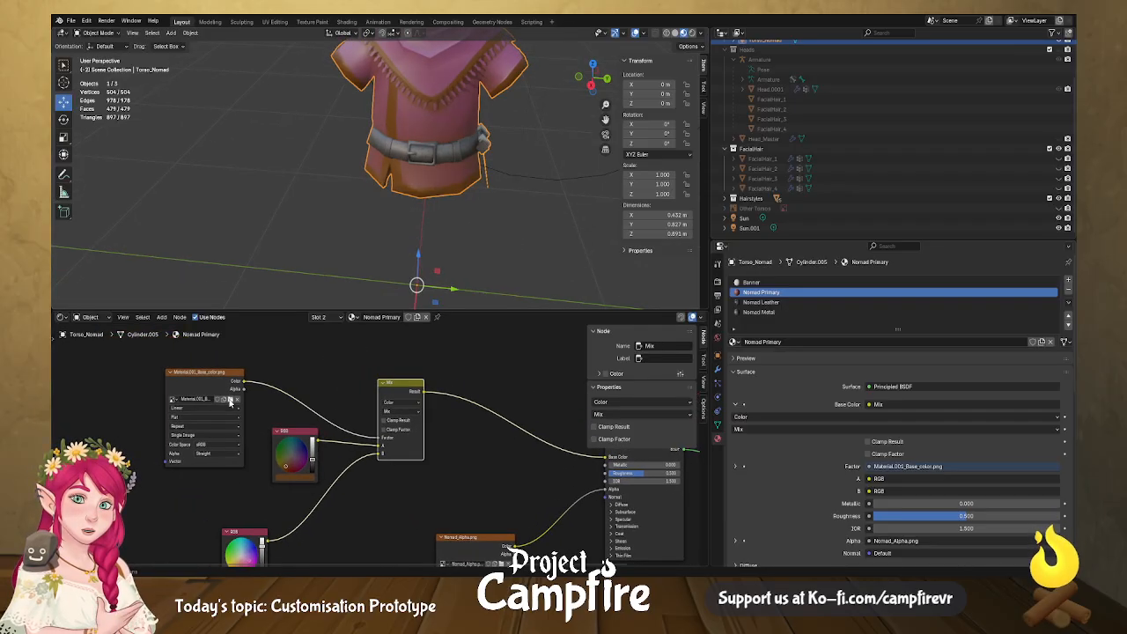
pyautogui.moveTo(551, 220); pyautogui.dragTo(470, 243, button='middle')
pyautogui.scroll(-3, 549, 187)
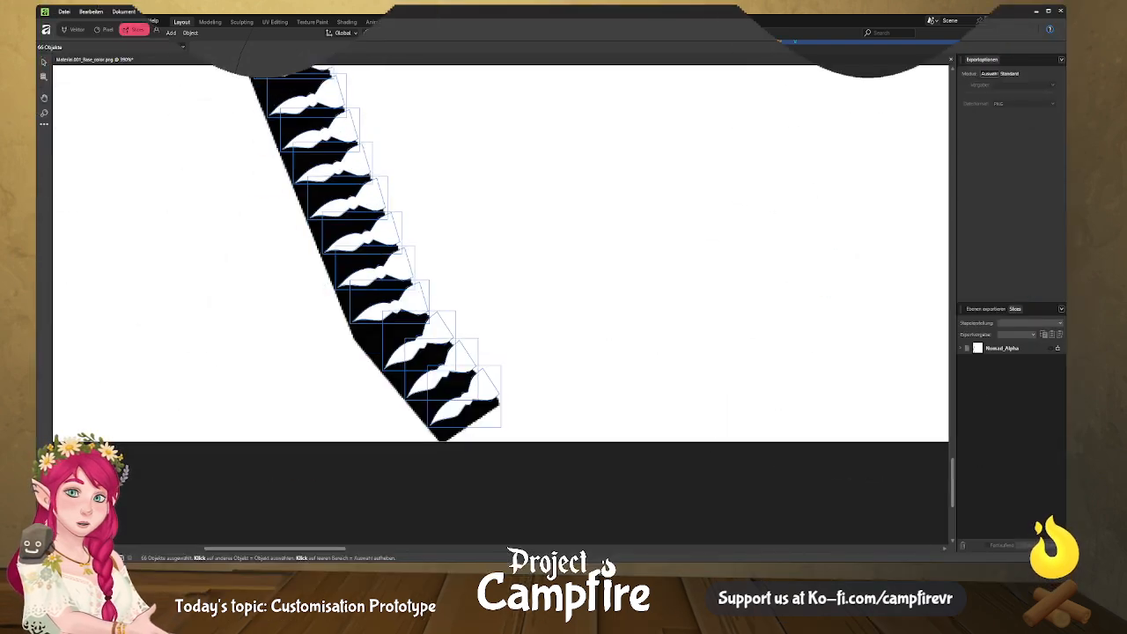
# Switch to the base color texture document in Affinity, change to the Pixel workspace and hide the Alpha layer.
pyautogui.moveTo(384, 269); pyautogui.dragTo(386, 219, button='middle')
pyautogui.scroll(-4, 385, 219)
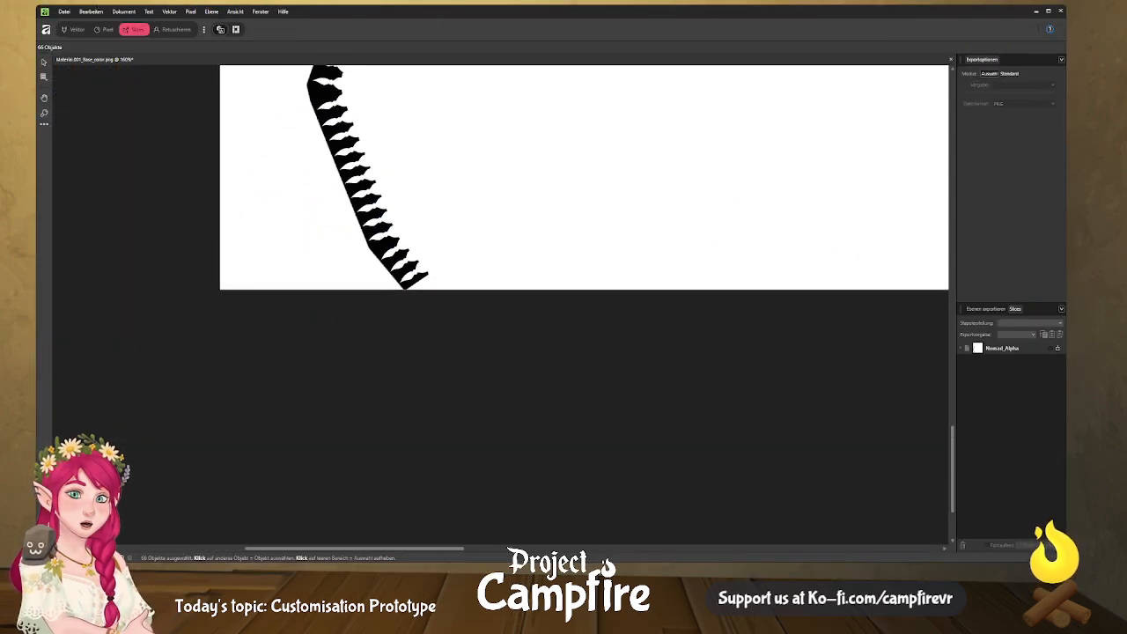
pyautogui.moveTo(313, 132); pyautogui.dragTo(241, 254, button='middle')
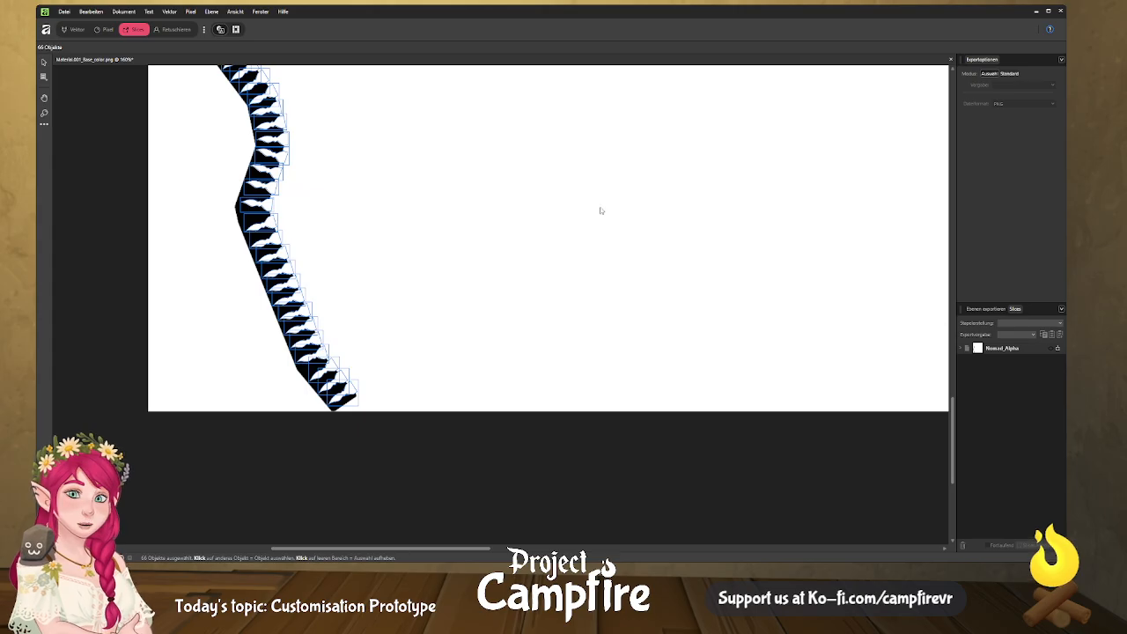
pyautogui.click(74, 30)
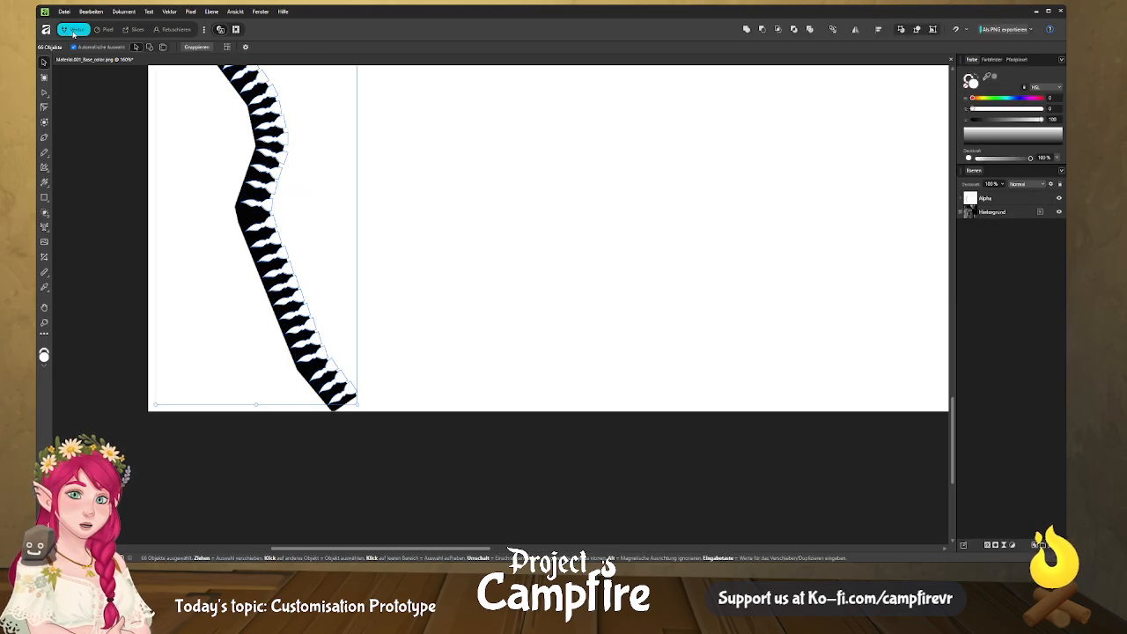
pyautogui.click(105, 32)
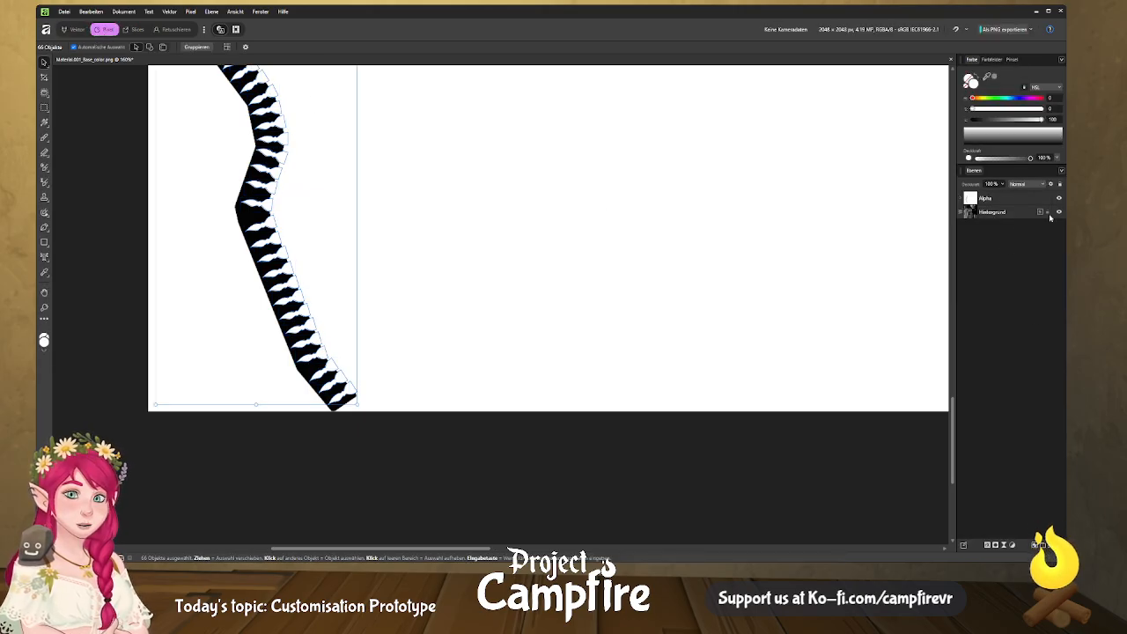
pyautogui.click(1058, 198)
# Expand the Alpha group and select the Pixel layer beneath its curves.
pyautogui.keyDown('ctrl'); pyautogui.scroll(-3, 474, 295); pyautogui.keyUp('ctrl')
pyautogui.moveTo(458, 264); pyautogui.dragTo(331, 383, button='middle')
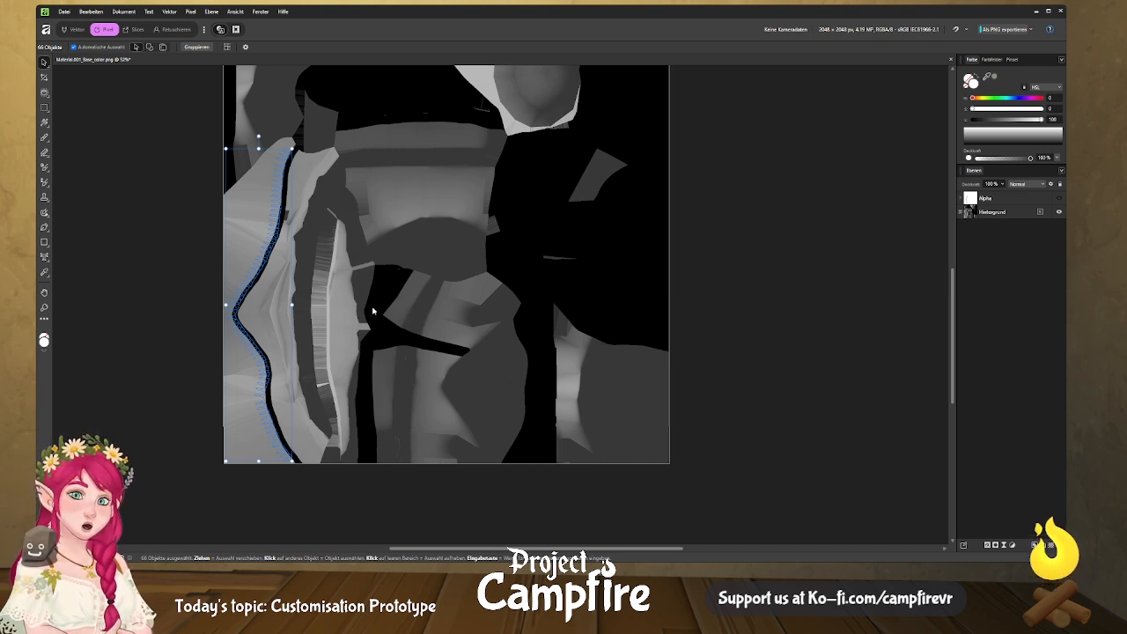
pyautogui.keyDown('ctrl'); pyautogui.scroll(3, 243, 295); pyautogui.keyUp('ctrl')
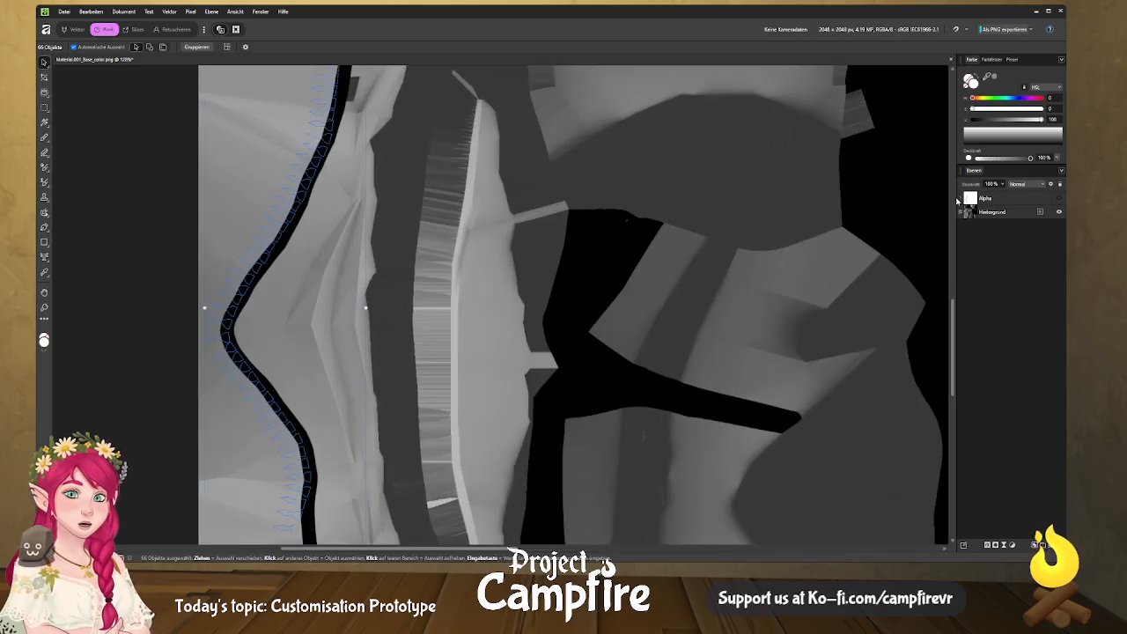
pyautogui.click(960, 199)
pyautogui.scroll(-10, 1018, 508)
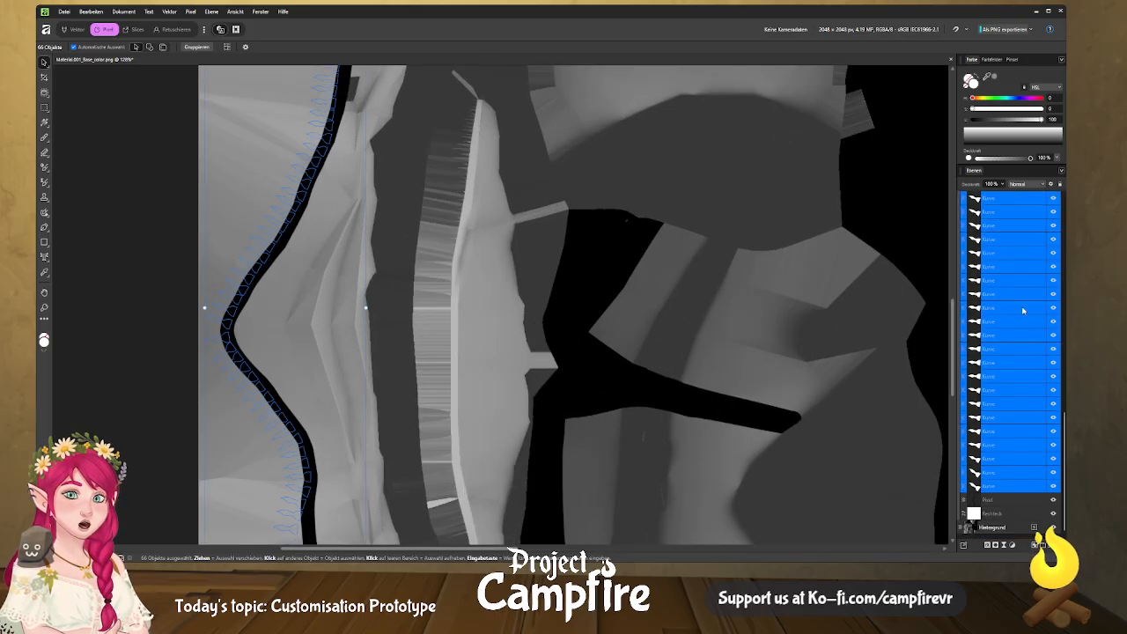
pyautogui.click(1012, 500)
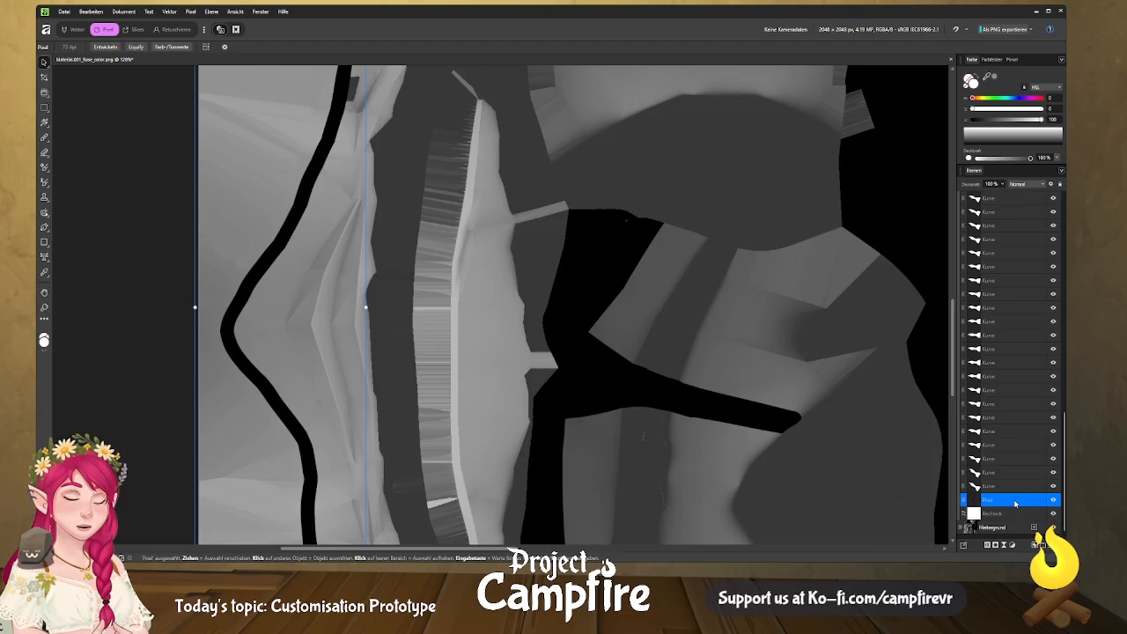
# Paste the copied Pixel layer directly above the Hintergrund layer and collapse the Alpha group.
pyautogui.click(1004, 529)
pyautogui.hotkey('ctrl', 'v')
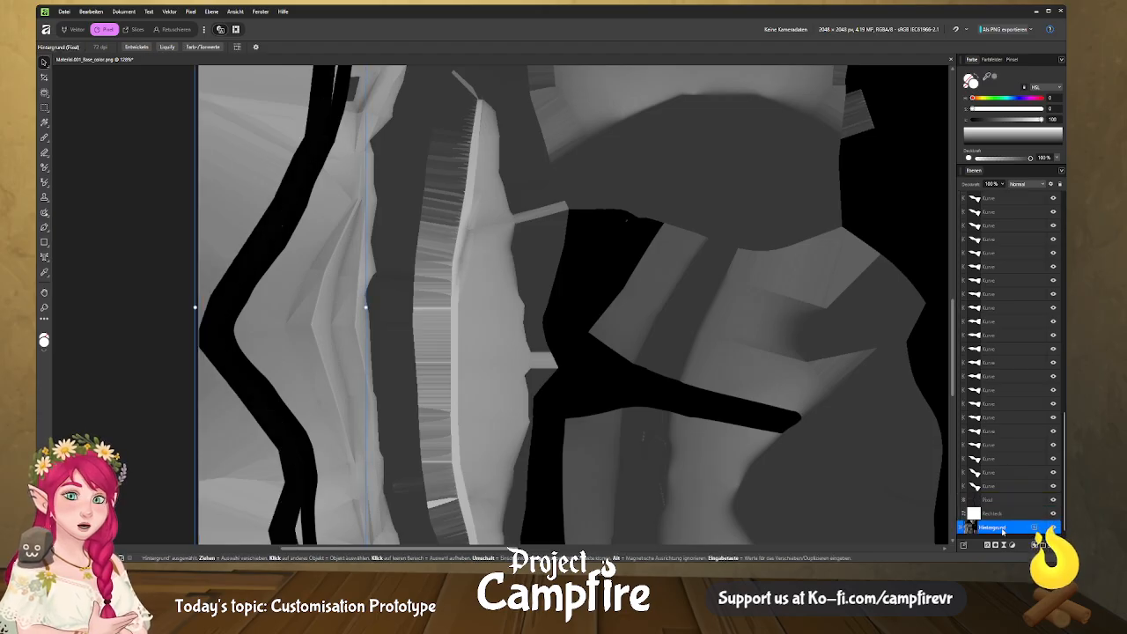
pyautogui.scroll(10, 1019, 349)
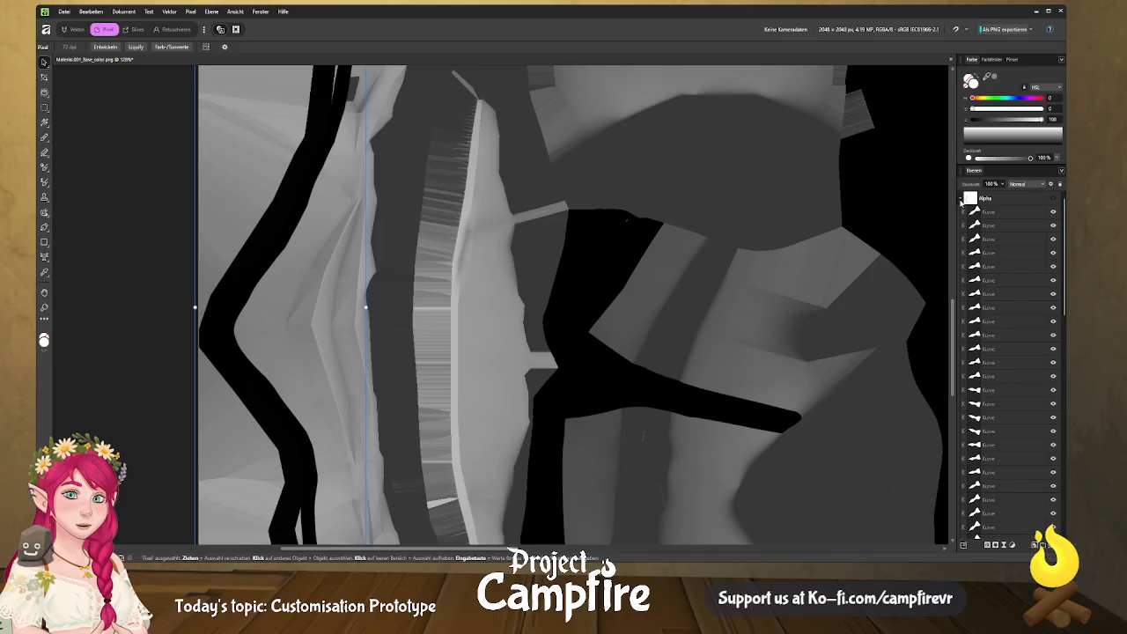
pyautogui.click(961, 198)
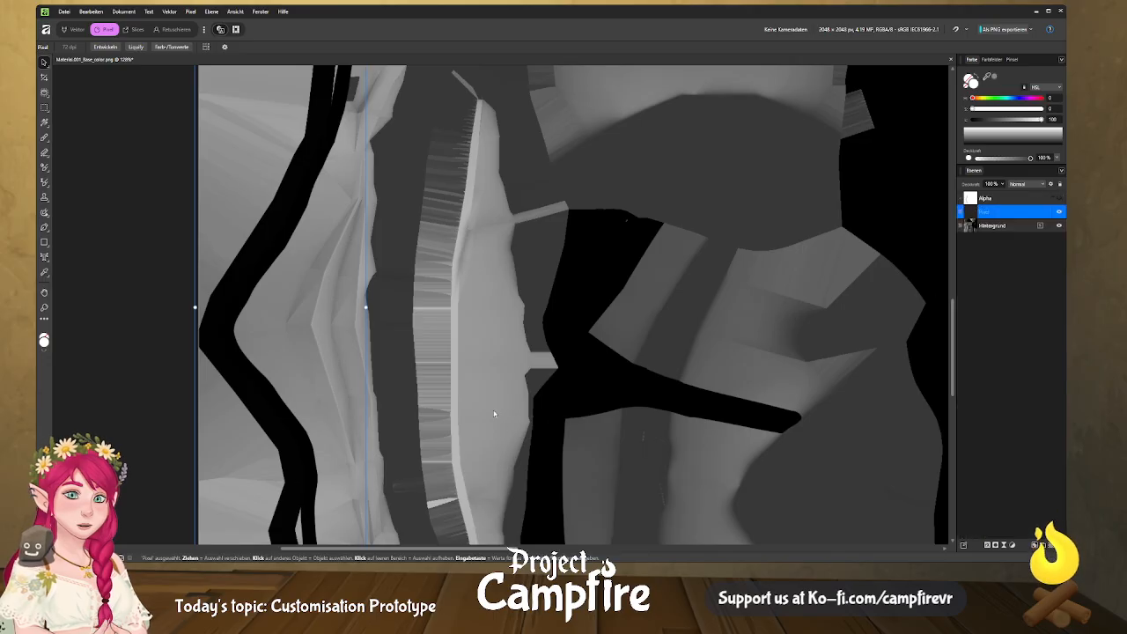
# In the Vector workspace, draw a white rectangle over the zigzag strip and clip it inside the pasted Pixel layer.
pyautogui.keyDown('ctrl'); pyautogui.scroll(-3, 359, 344); pyautogui.keyUp('ctrl')
pyautogui.keyDown('ctrl'); pyautogui.scroll(-2, 358, 343); pyautogui.keyUp('ctrl')
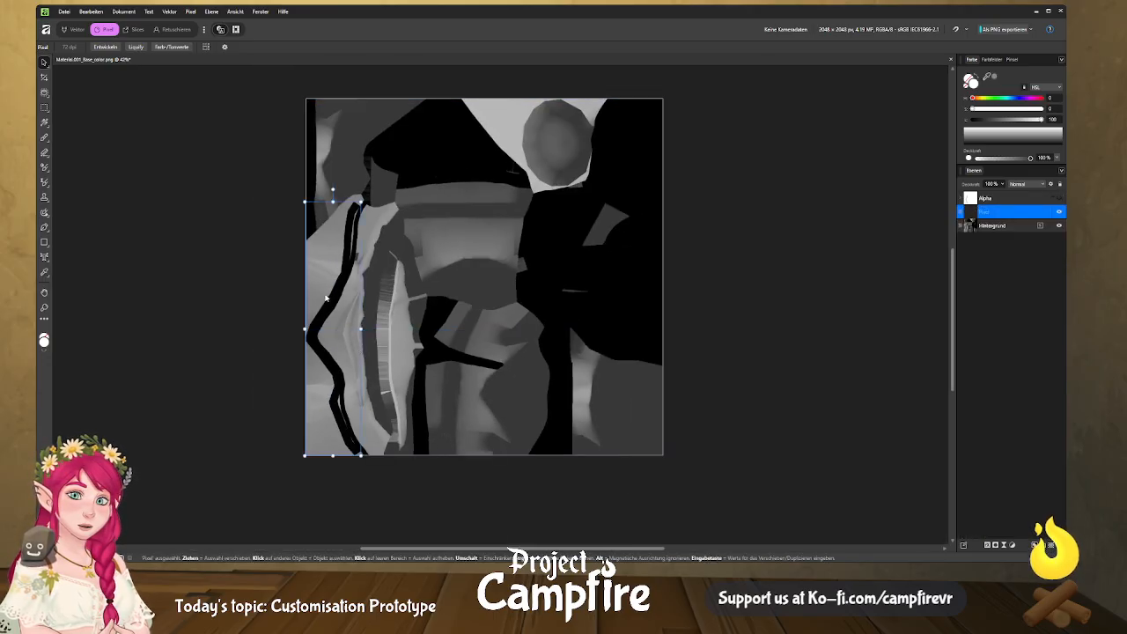
pyautogui.keyDown('ctrl'); pyautogui.scroll(2, 325, 294); pyautogui.keyUp('ctrl')
pyautogui.scroll(1, 346, 280)
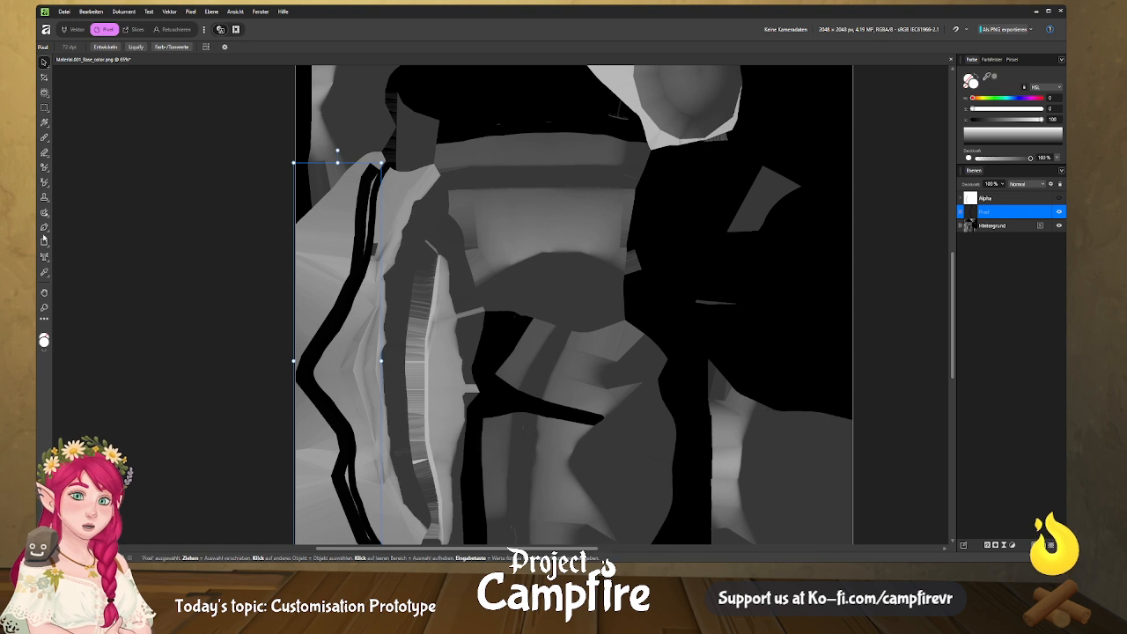
pyautogui.click(76, 30)
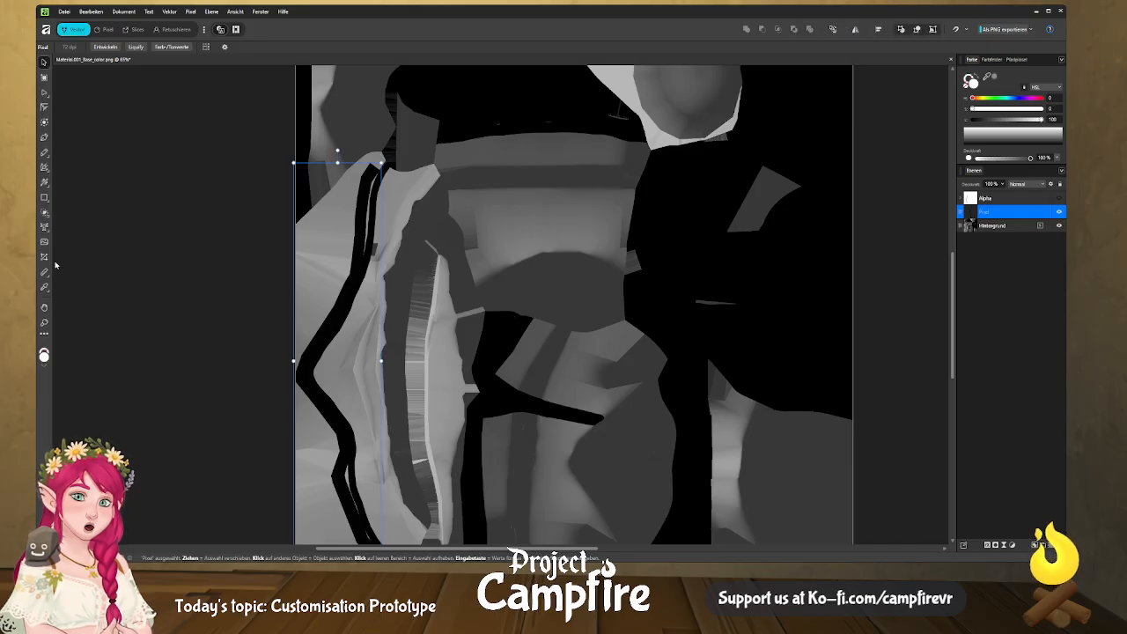
pyautogui.click(44, 197)
pyautogui.scroll(-1, 277, 142)
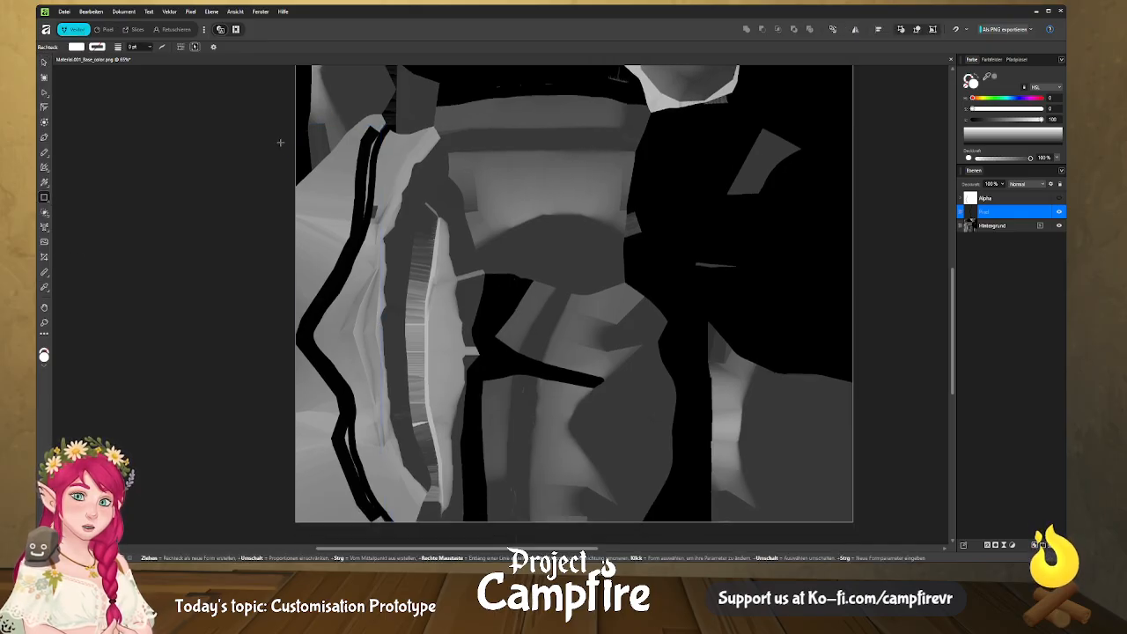
pyautogui.keyDown('ctrl'); pyautogui.scroll(-2, 277, 141); pyautogui.keyUp('ctrl')
pyautogui.moveTo(257, 114)
pyautogui.mouseDown()
pyautogui.moveTo(291, 157)
pyautogui.moveTo(385, 356)
pyautogui.moveTo(376, 339)
pyautogui.mouseUp()
pyautogui.moveTo(1010, 213); pyautogui.dragTo(1007, 227)
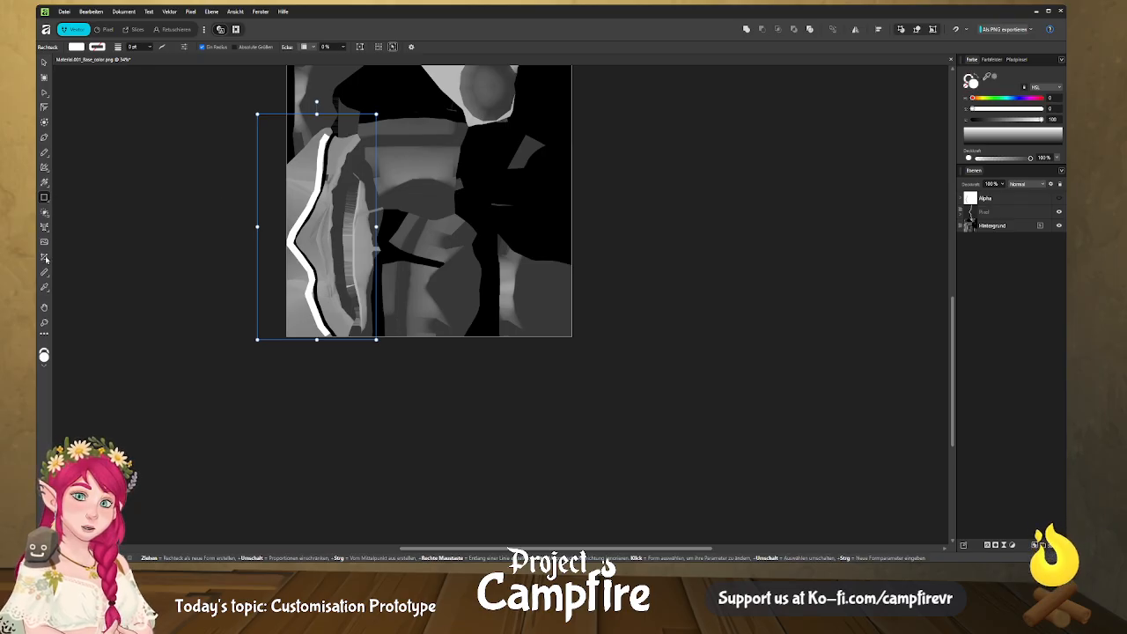
# Try a linear gradient fill on the clipped rectangle and undo the changes to its end color.
pyautogui.click(44, 182)
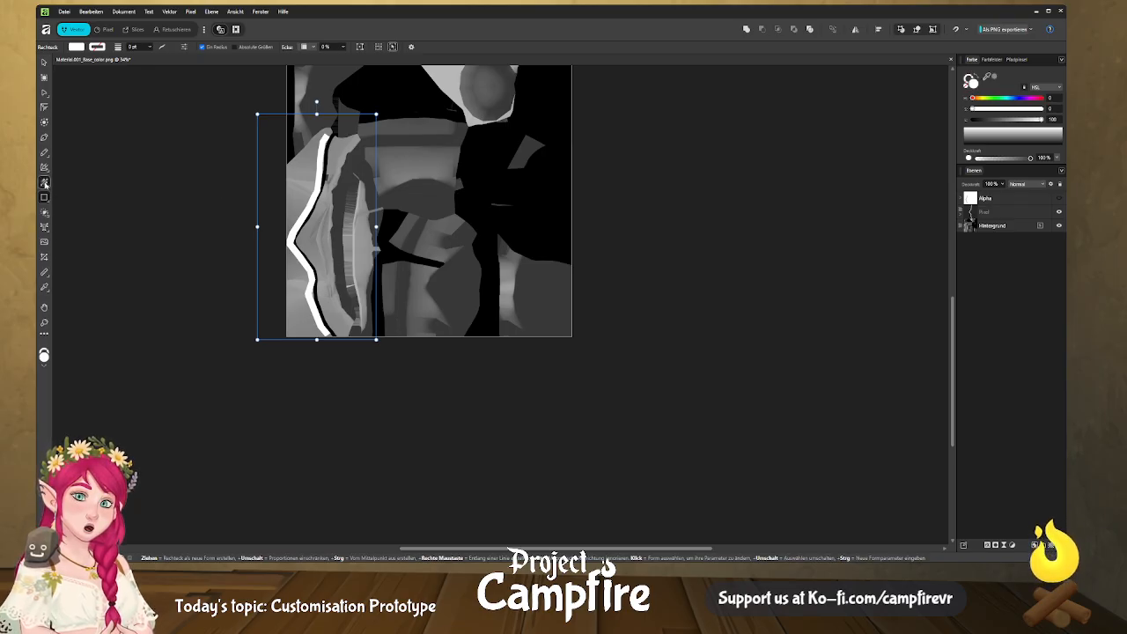
pyautogui.moveTo(272, 224)
pyautogui.mouseDown()
pyautogui.moveTo(328, 224)
pyautogui.moveTo(312, 223)
pyautogui.mouseUp()
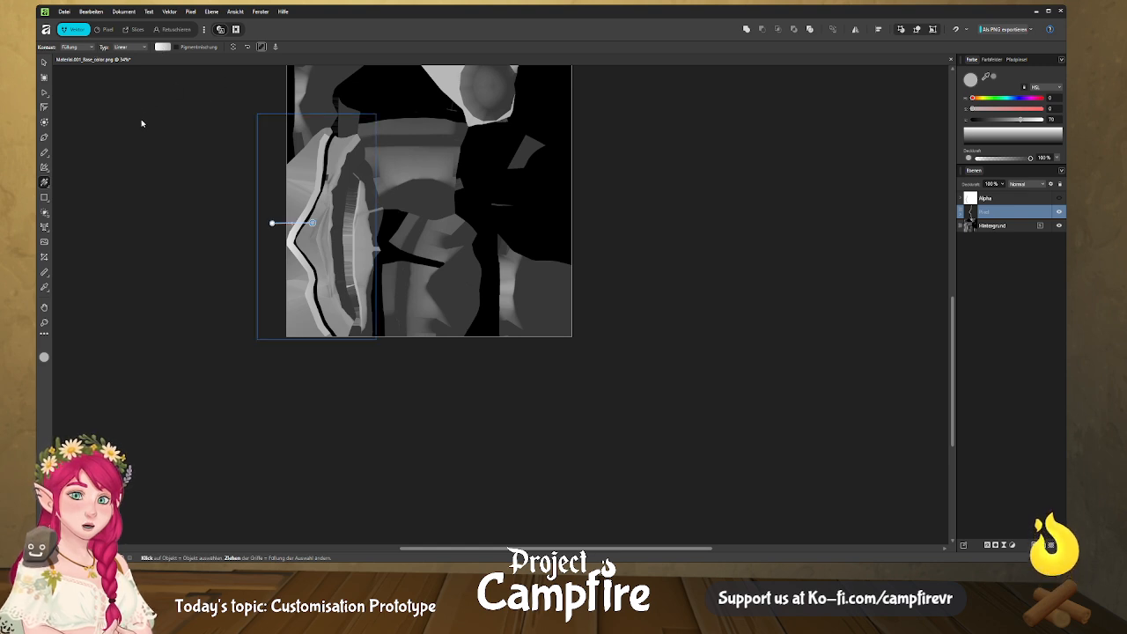
pyautogui.hotkey('ctrl', 'z')
pyautogui.hotkey('ctrl', 'z')
pyautogui.hotkey('ctrl', 'z')
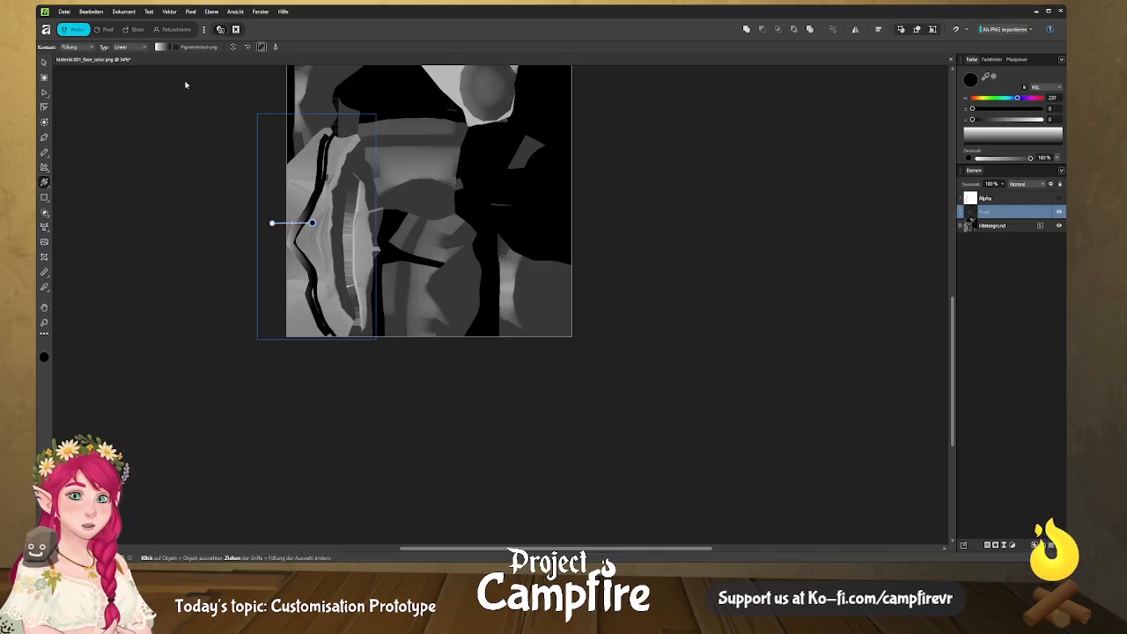
pyautogui.hotkey('ctrl', 'z')
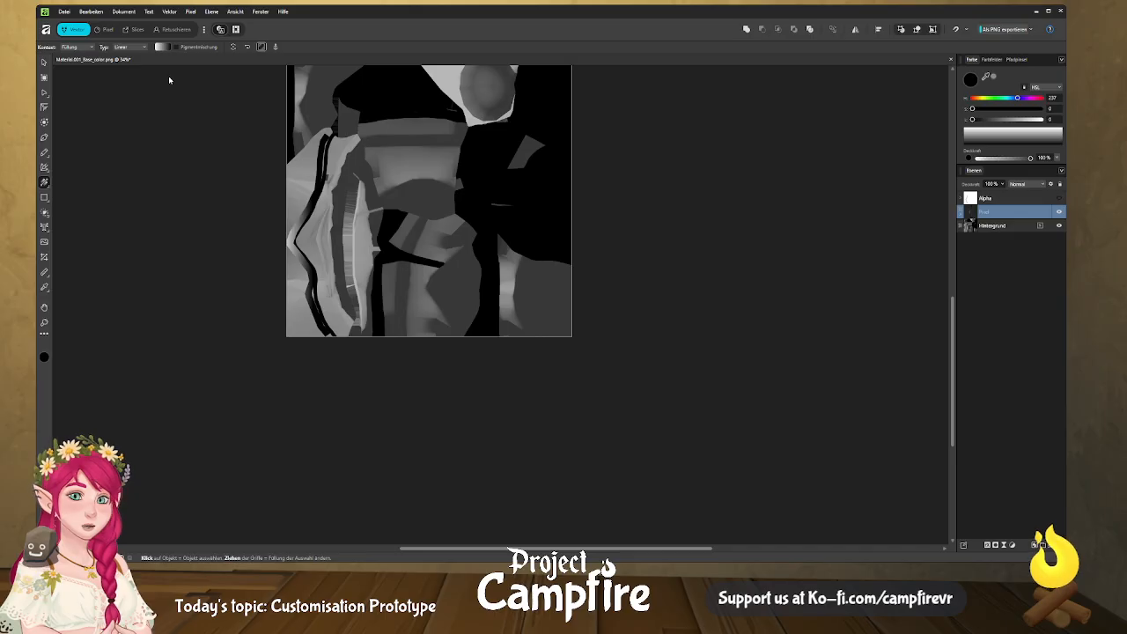
pyautogui.hotkey('ctrl', 'shift', 'z')
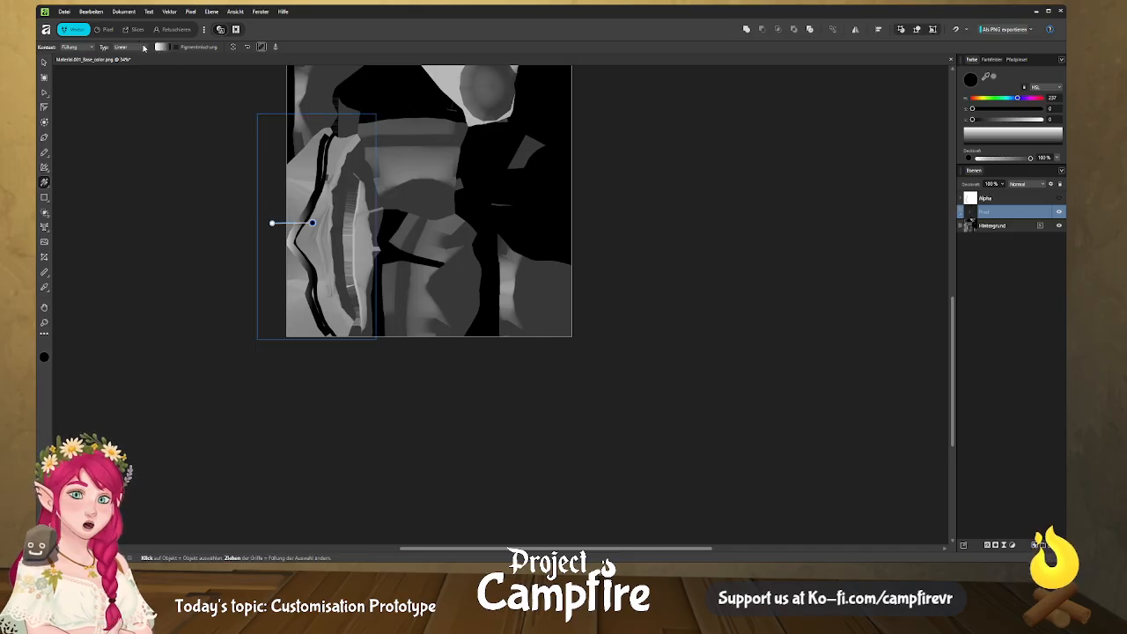
# Try a radial and an elliptical gradient on the rectangle, repositioning the center and end handles around the zigzag strip.
pyautogui.click(141, 48)
pyautogui.click(132, 95)
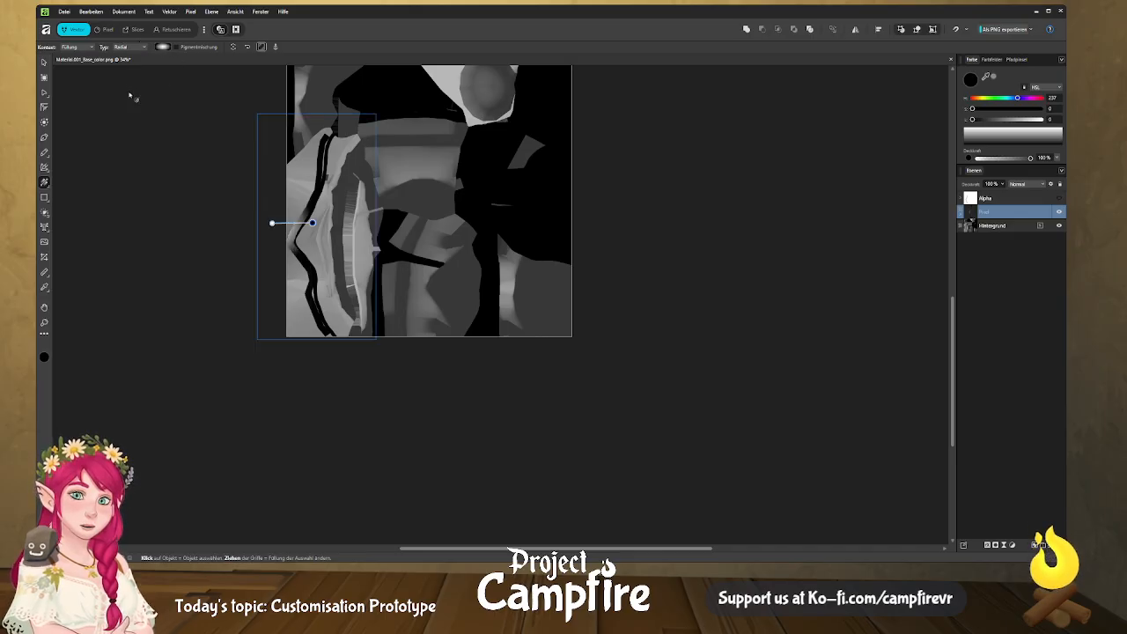
pyautogui.moveTo(313, 222); pyautogui.dragTo(262, 230)
pyautogui.click(133, 87)
pyautogui.moveTo(267, 178); pyautogui.dragTo(271, 162)
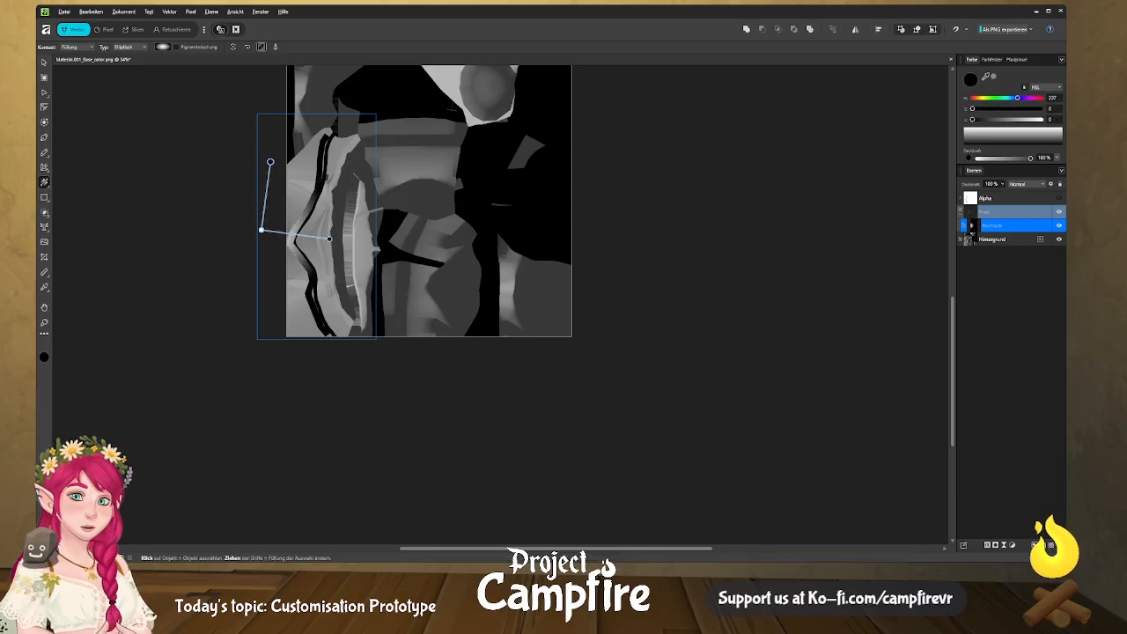
pyautogui.click(261, 230)
pyautogui.moveTo(260, 230); pyautogui.dragTo(270, 237)
pyautogui.moveTo(339, 246)
pyautogui.mouseDown()
pyautogui.moveTo(328, 245)
pyautogui.moveTo(355, 251)
pyautogui.moveTo(352, 241)
pyautogui.moveTo(364, 253)
pyautogui.moveTo(331, 241)
pyautogui.moveTo(355, 236)
pyautogui.mouseUp()
pyautogui.moveTo(270, 236); pyautogui.dragTo(325, 237)
# Replace the clipped rectangle's gradient with a solid white fill at 100 lightness.
pyautogui.click(45, 62)
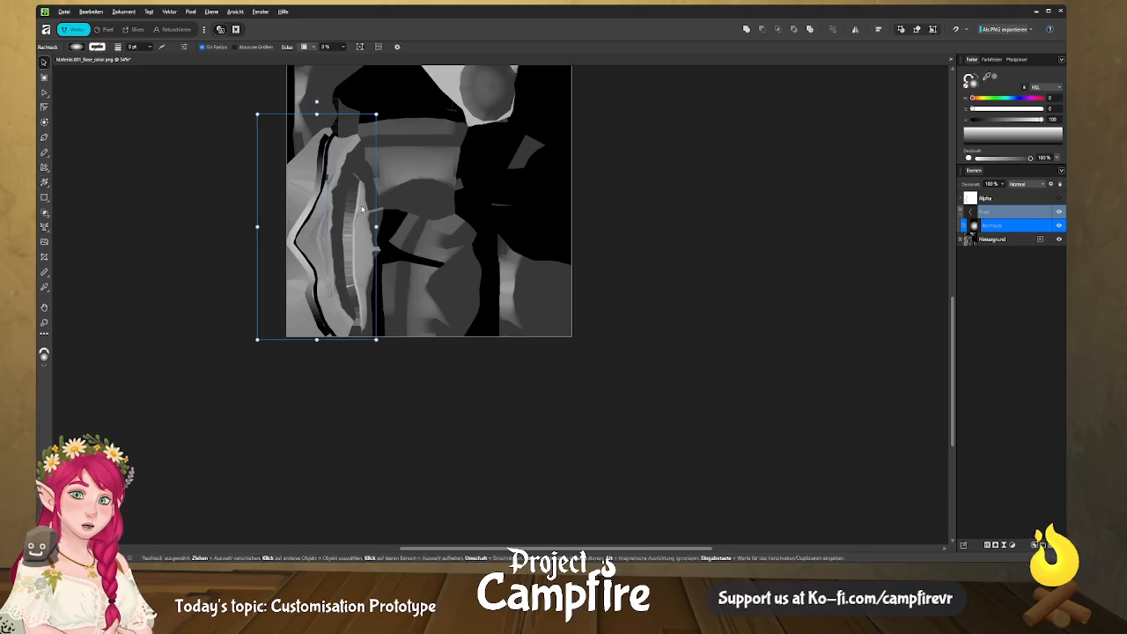
pyautogui.scroll(1, 833, 300)
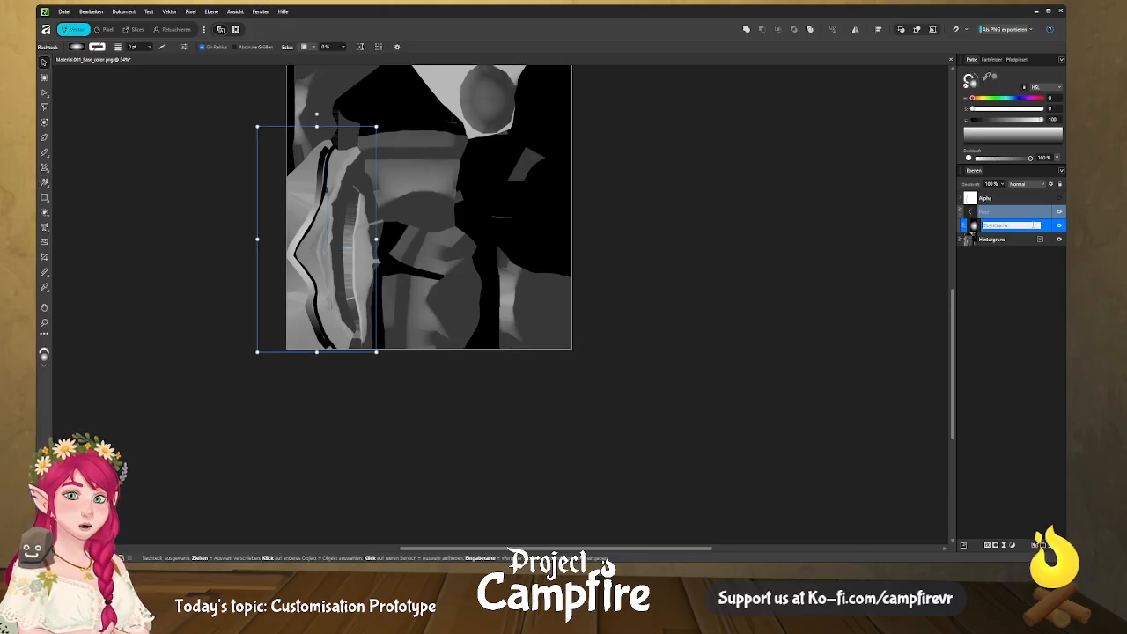
pyautogui.click(1020, 268)
pyautogui.click(975, 226)
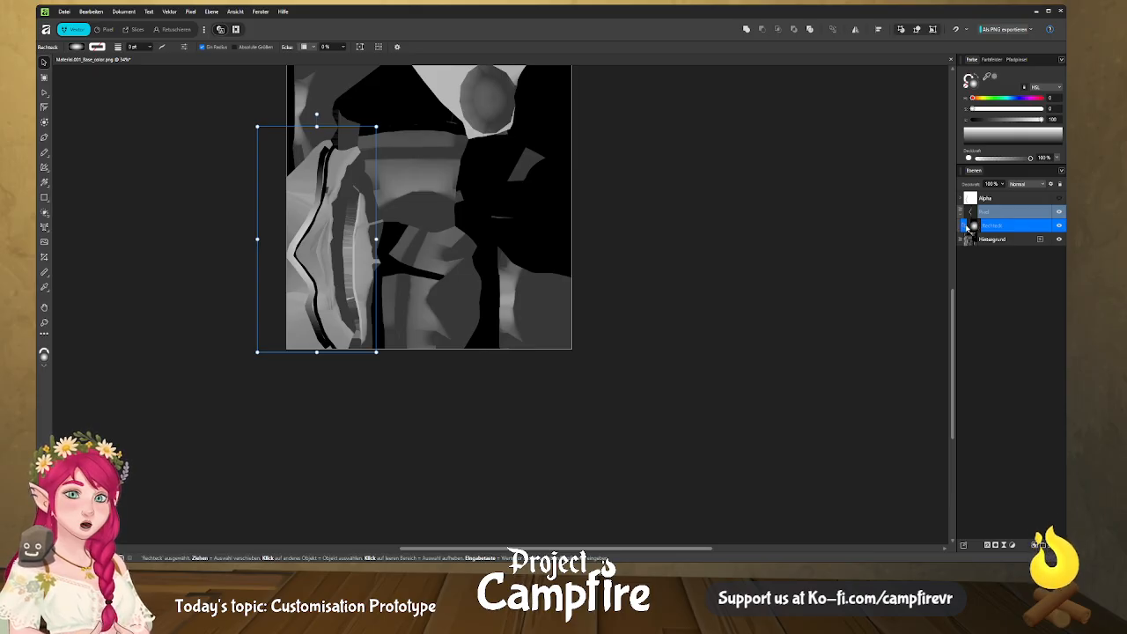
pyautogui.moveTo(986, 109); pyautogui.dragTo(991, 113)
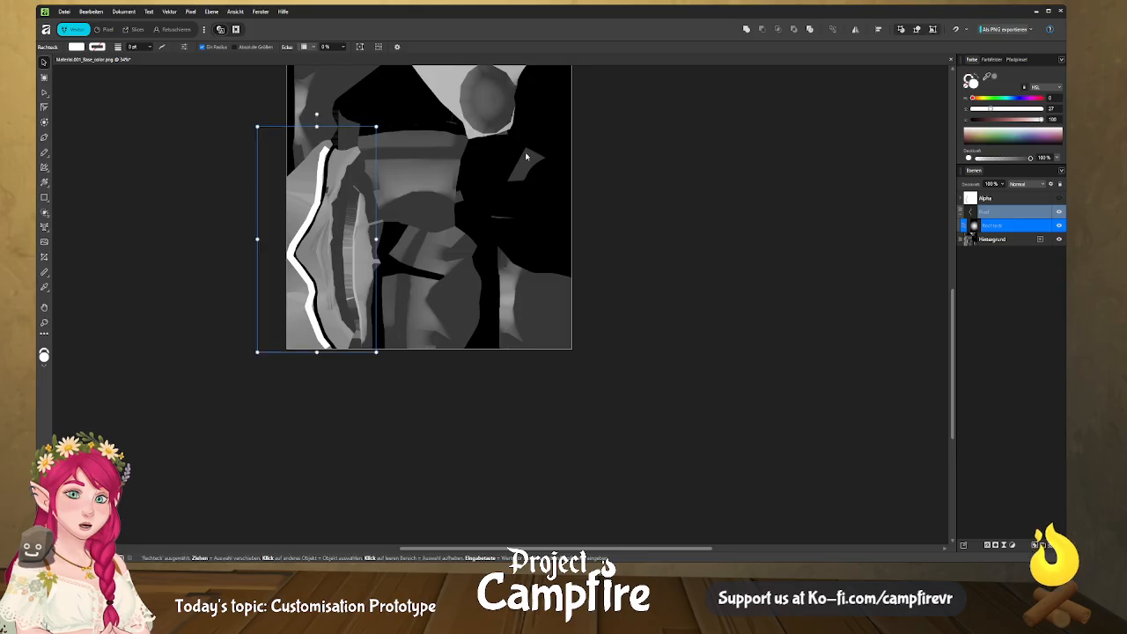
# Keep the clipped rectangle selected, switch to the Pixel workspace and activate the Paint Brush tool.
pyautogui.keyDown('ctrl'); pyautogui.scroll(5, 364, 198); pyautogui.keyUp('ctrl')
pyautogui.keyDown('ctrl'); pyautogui.scroll(-3, 321, 167); pyautogui.keyUp('ctrl')
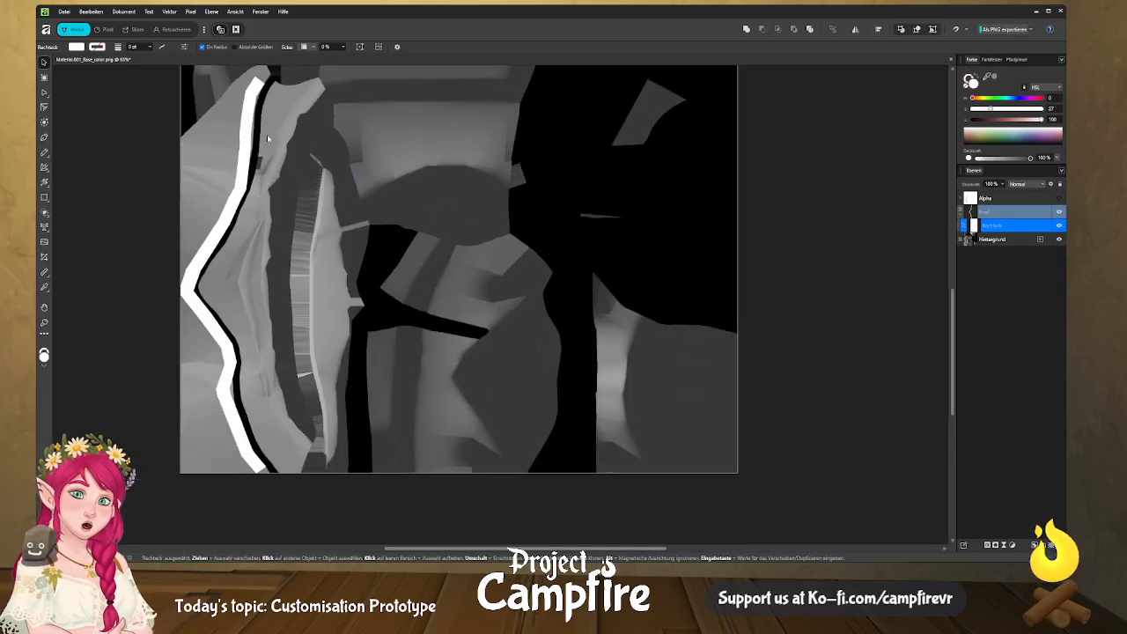
pyautogui.moveTo(267, 133); pyautogui.dragTo(346, 180, button='middle')
pyautogui.keyDown('ctrl'); pyautogui.scroll(3, 349, 180); pyautogui.keyUp('ctrl')
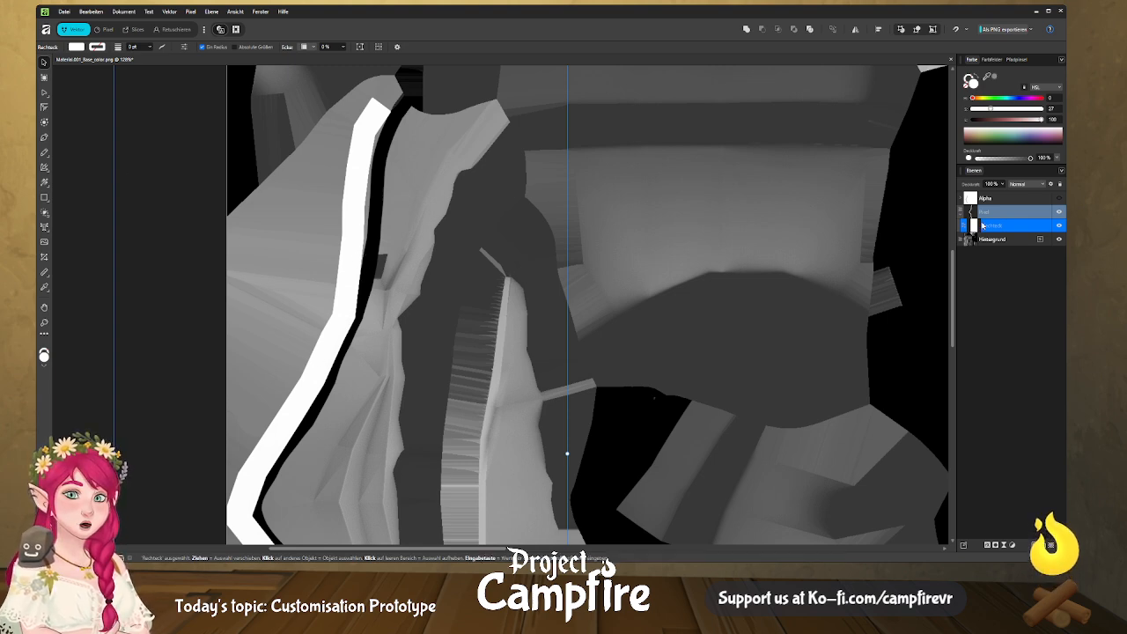
pyautogui.click(993, 213)
pyautogui.click(998, 228)
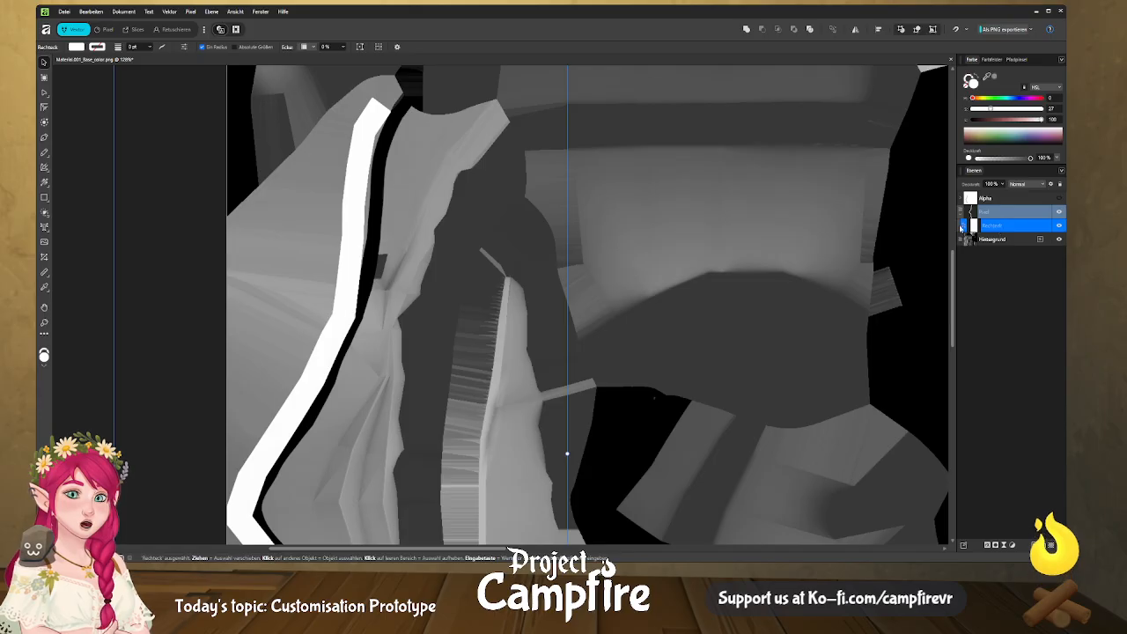
pyautogui.click(104, 29)
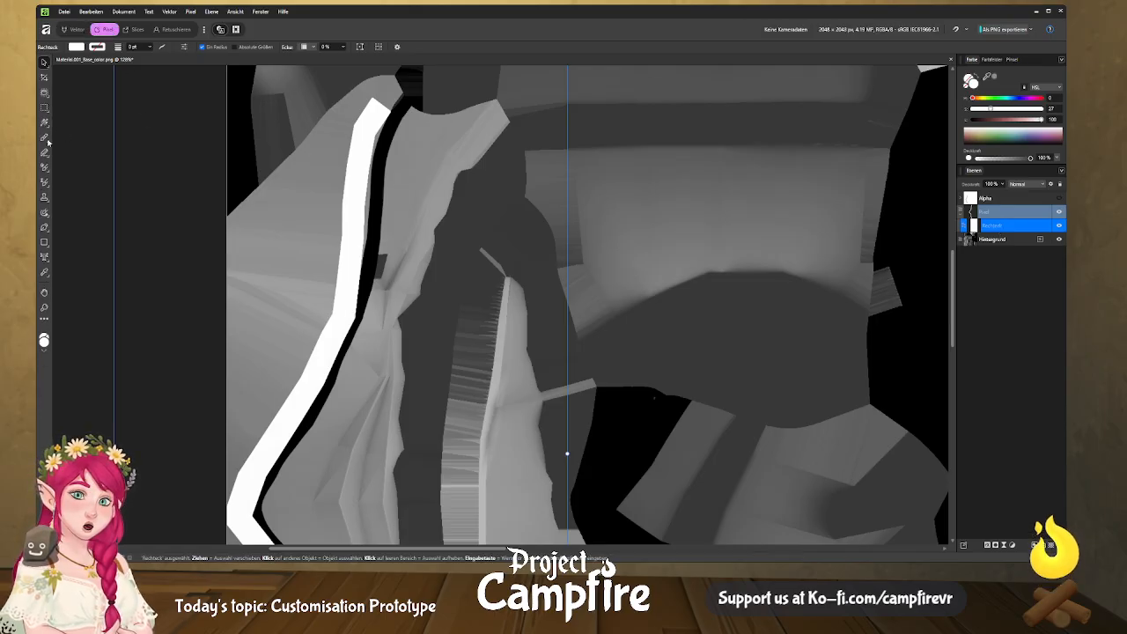
pyautogui.click(45, 139)
# Choose the Water A brush from the Frankentoon - Neptune brush set.
pyautogui.click(1012, 59)
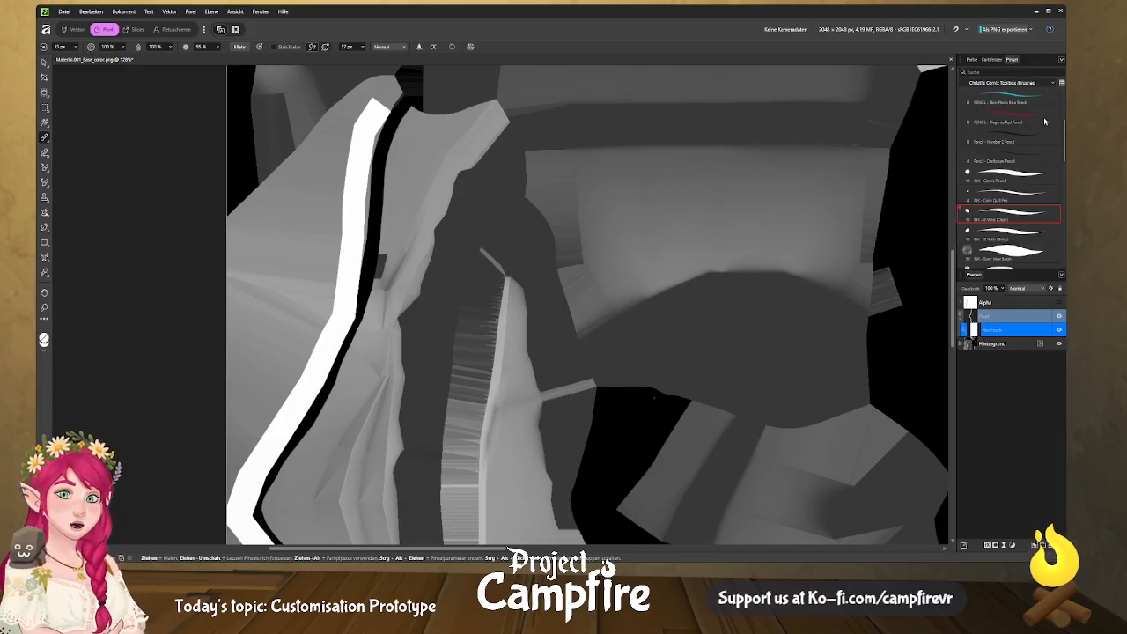
pyautogui.click(1036, 187)
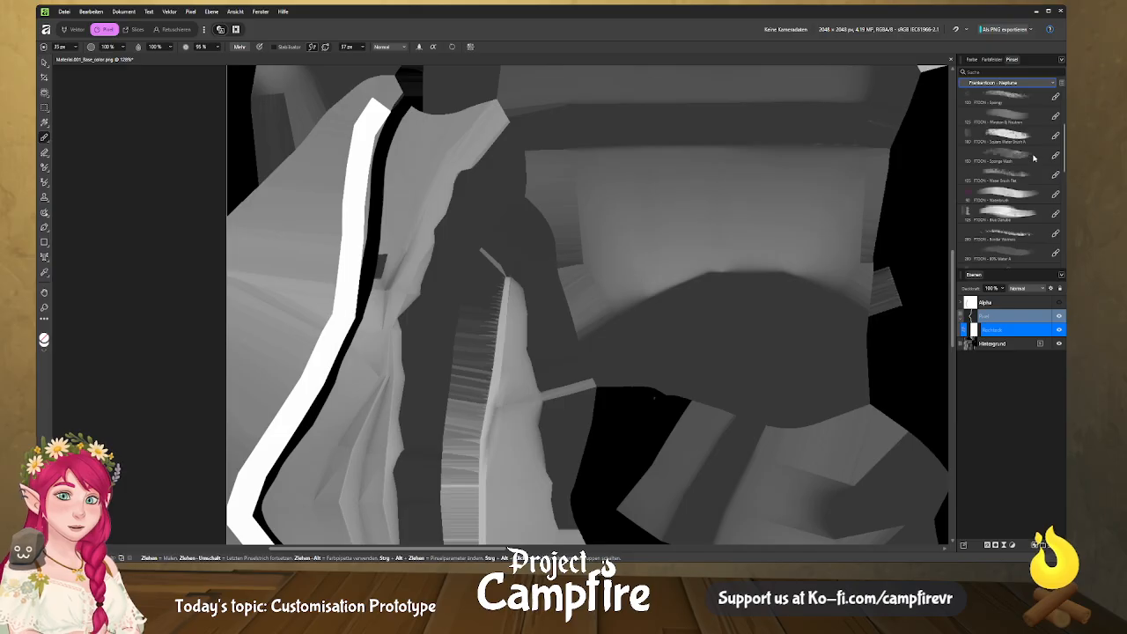
pyautogui.scroll(-2, 1033, 156)
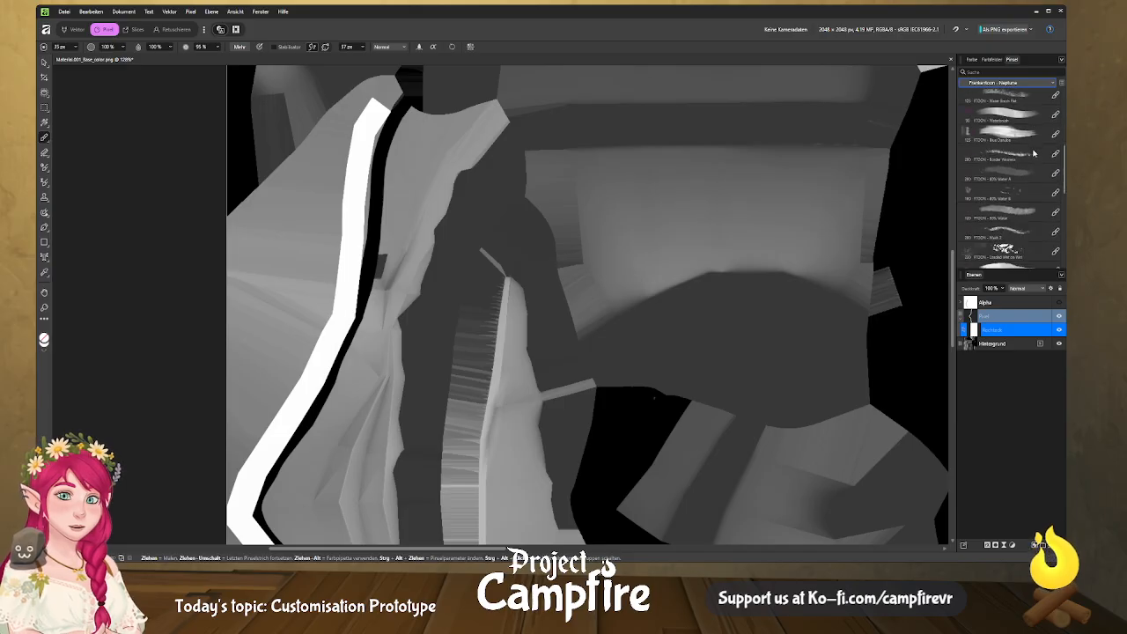
pyautogui.scroll(-1, 1034, 153)
pyautogui.scroll(-1, 1034, 153)
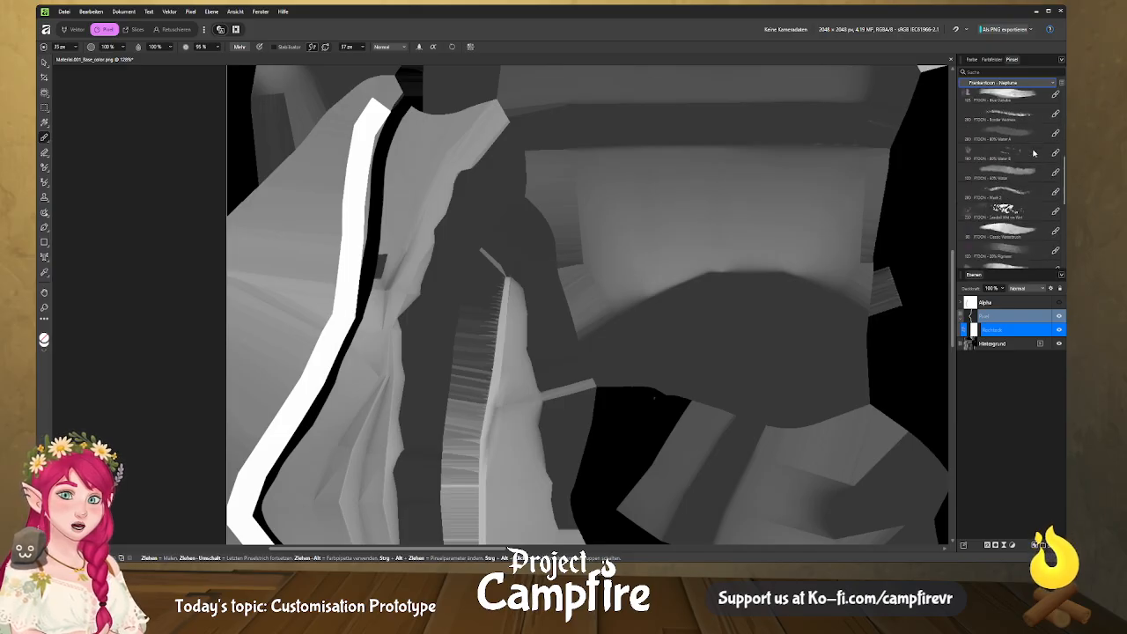
pyautogui.click(1022, 139)
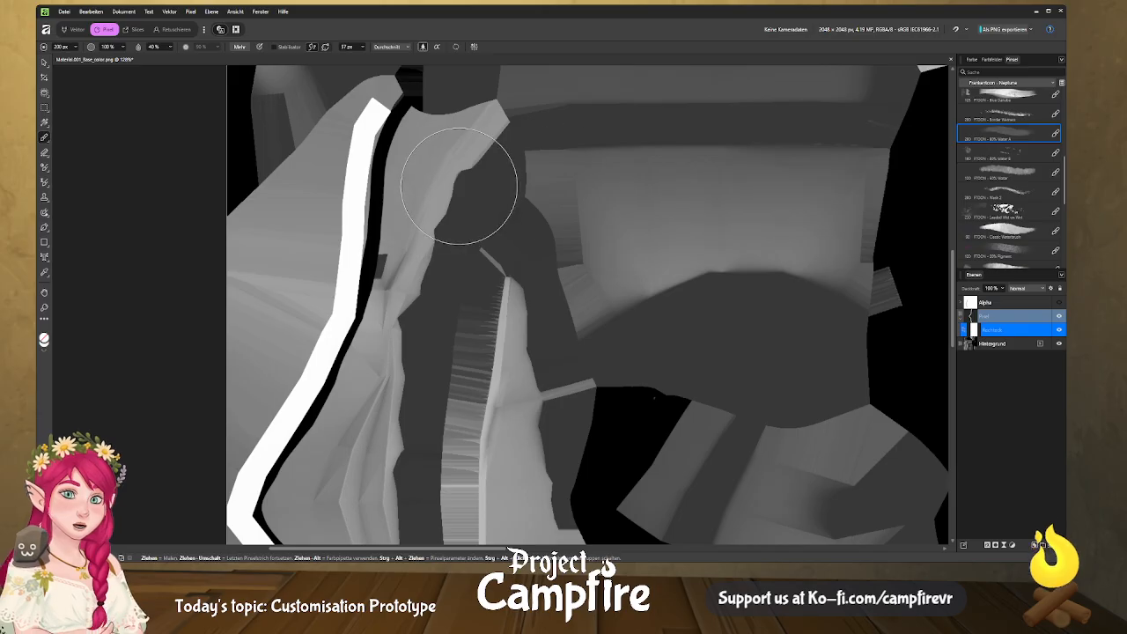
# Reduce the brush size to 37.4 px and add a new pixel layer above the clipped rectangle.
pyautogui.scroll(1, 125, 104)
pyautogui.moveTo(76, 48); pyautogui.dragTo(62, 58)
pyautogui.hotkey('ctrl', 'shift', 'n')
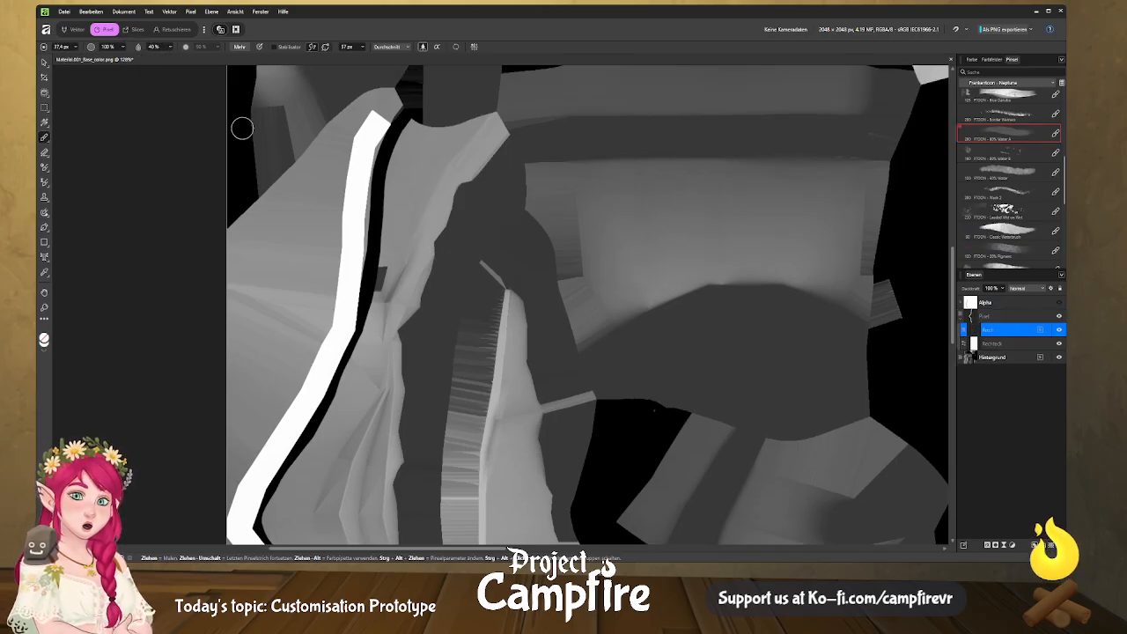
# Set the brush color to black and undo the test strokes on the white strip.
pyautogui.click(972, 59)
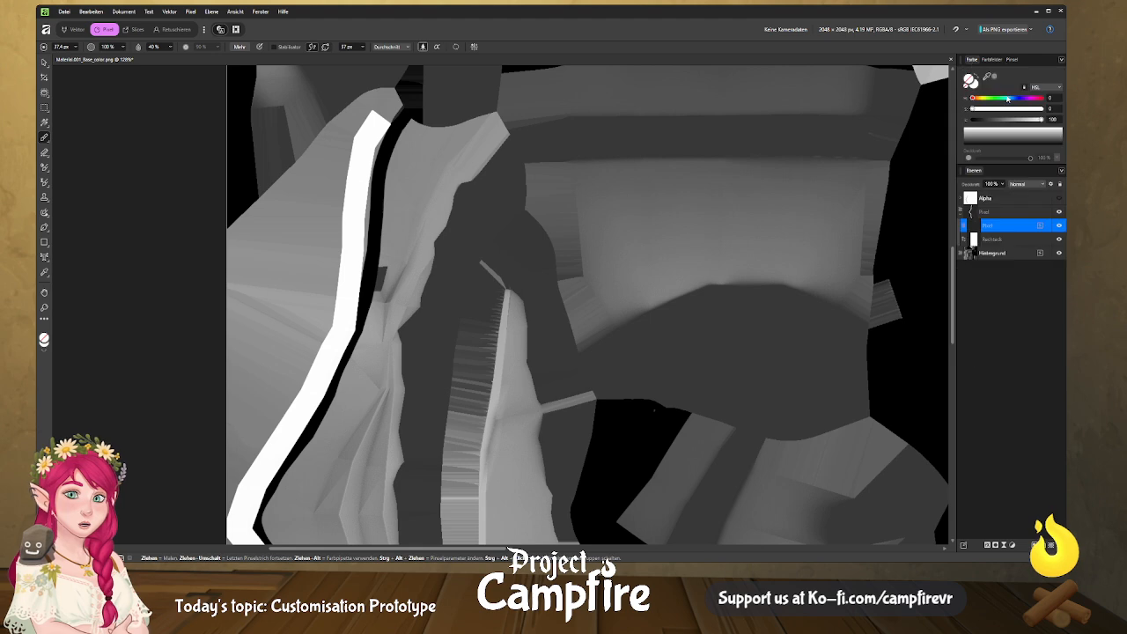
pyautogui.moveTo(1008, 119); pyautogui.dragTo(971, 119)
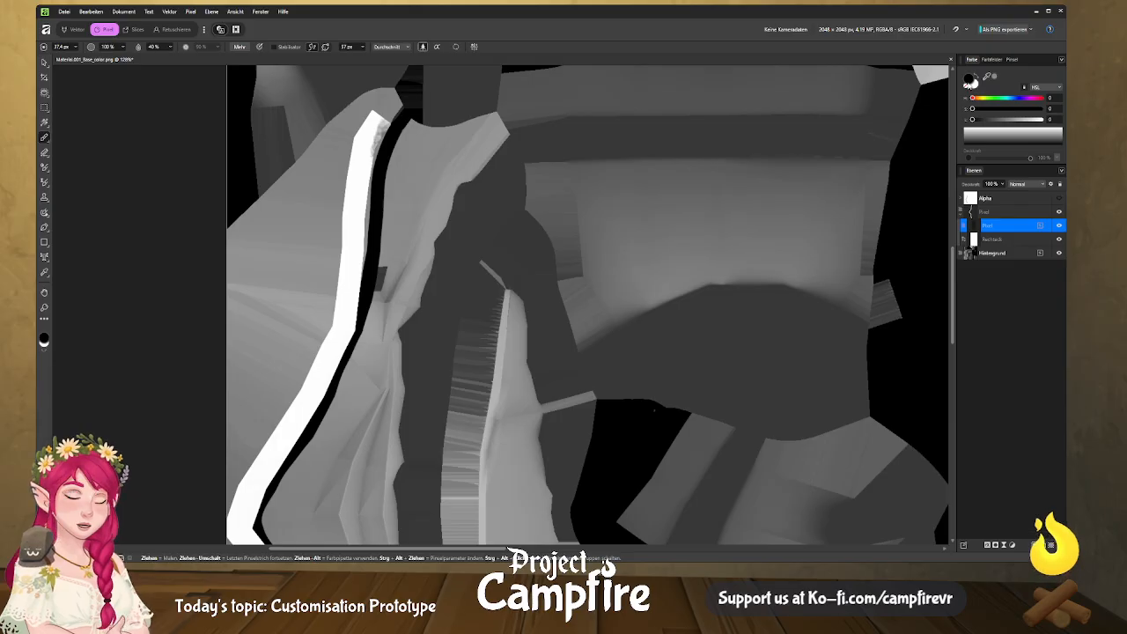
pyautogui.hotkey('ctrl', 'z')
pyautogui.hotkey('ctrl', 'z')
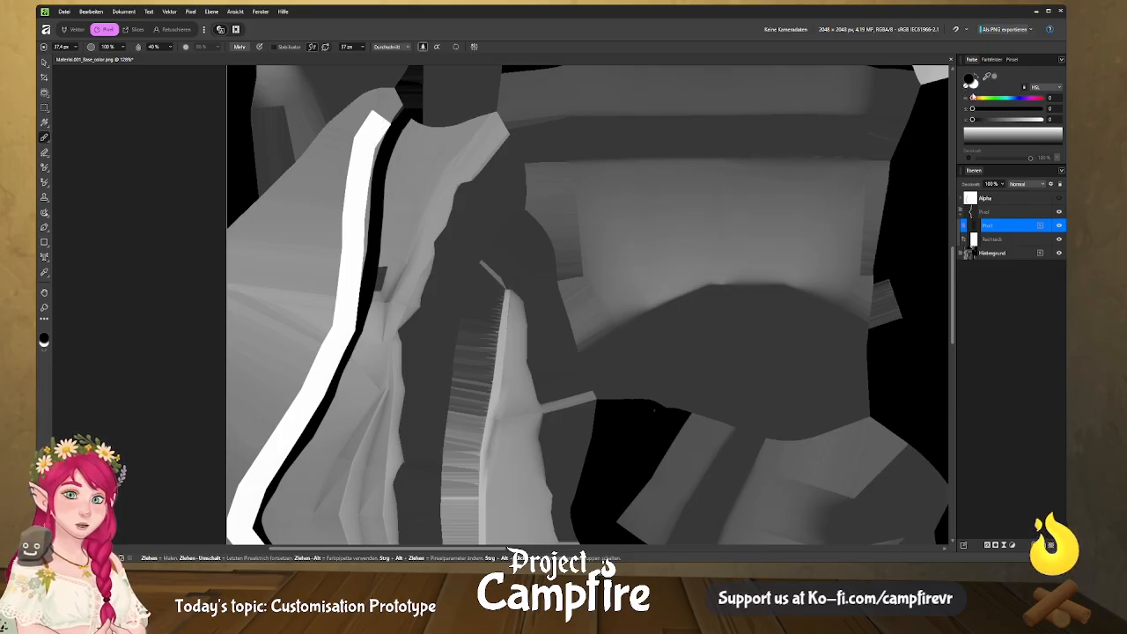
# Choose the light 1000 px FX brush from the Comic Toolbox brush set.
pyautogui.click(1011, 59)
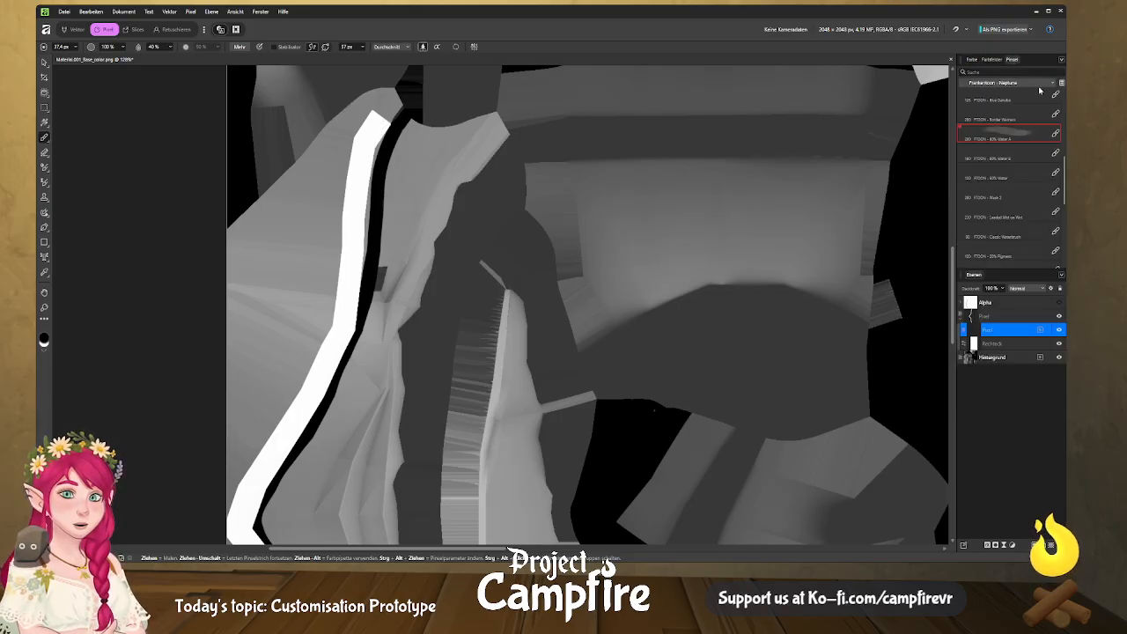
pyautogui.scroll(-10, 1042, 131)
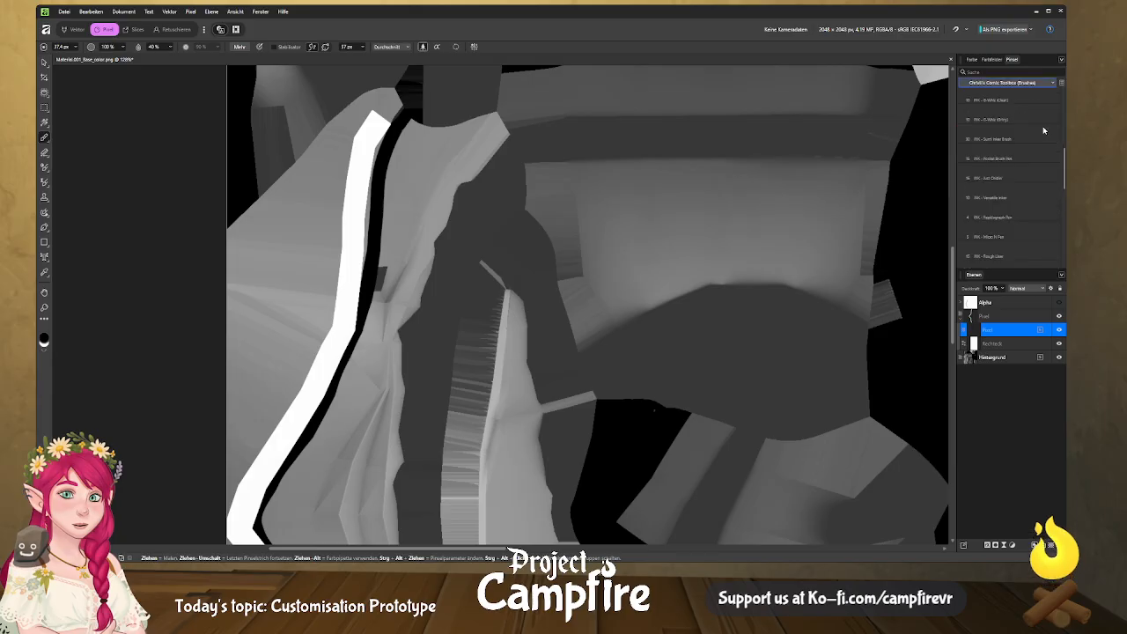
pyautogui.click(1037, 154)
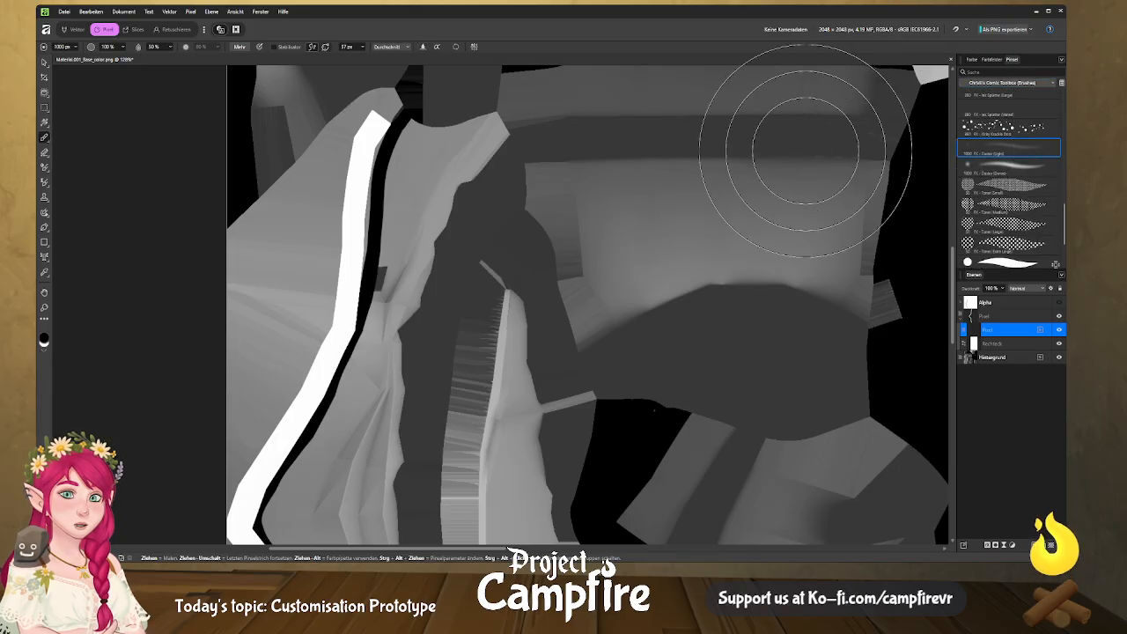
# Set the brush size to 46.1 px and shade the inner edge of the white strip's upper section with soft black strokes.
pyautogui.click(76, 48)
pyautogui.moveTo(78, 58); pyautogui.dragTo(79, 59)
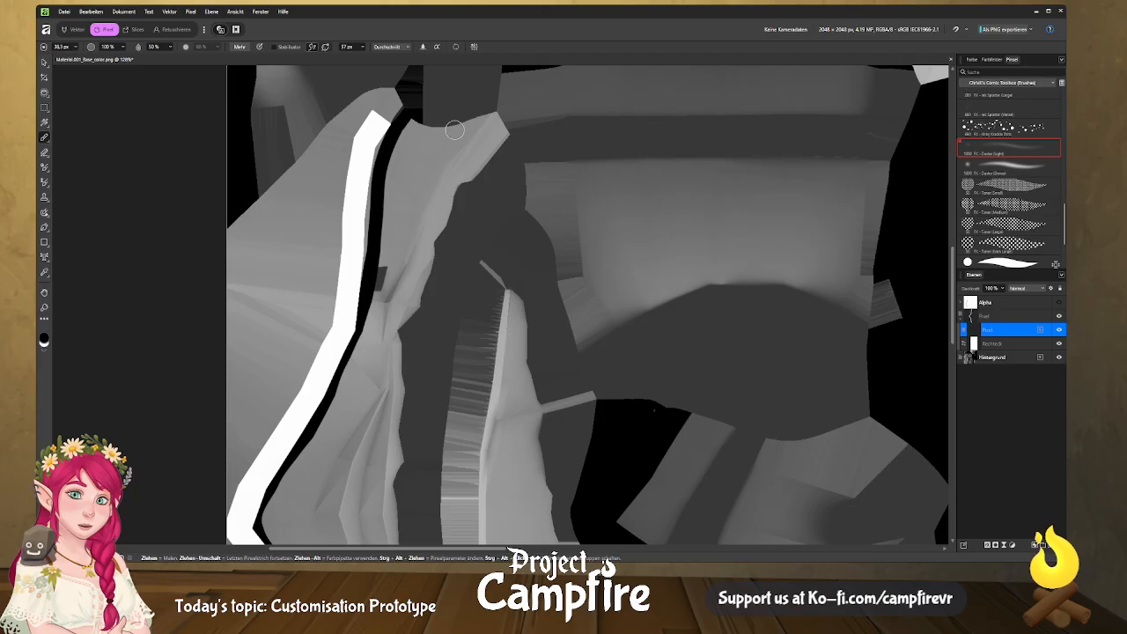
pyautogui.moveTo(389, 126); pyautogui.dragTo(373, 169)
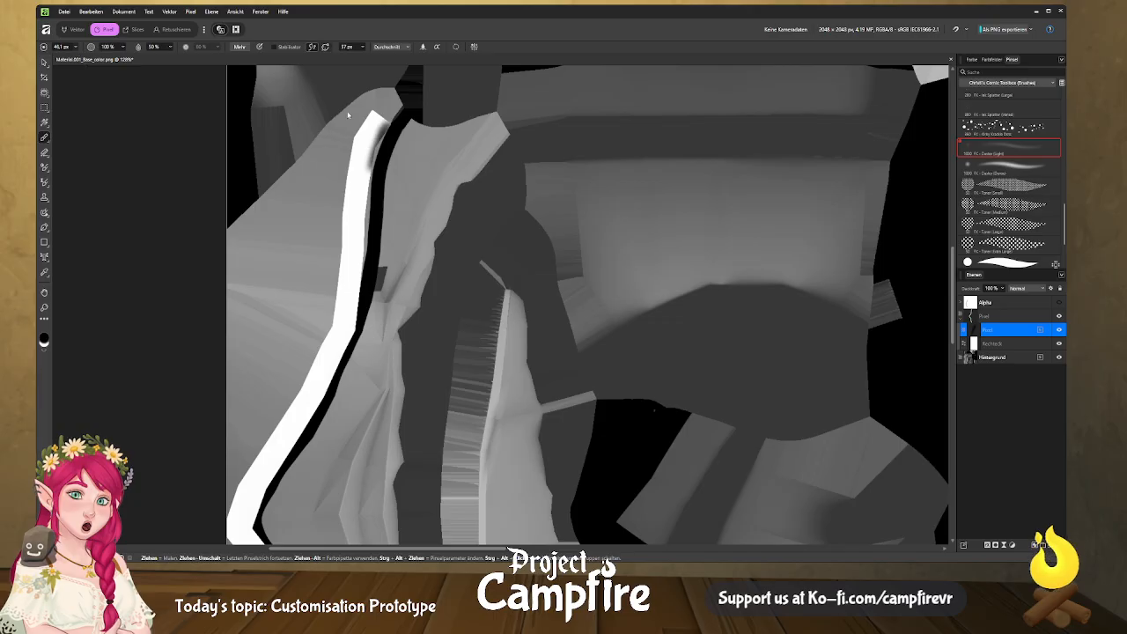
pyautogui.moveTo(390, 122)
pyautogui.mouseDown()
pyautogui.moveTo(391, 112)
pyautogui.moveTo(371, 162)
pyautogui.moveTo(379, 132)
pyautogui.moveTo(363, 299)
pyautogui.moveTo(366, 172)
pyautogui.moveTo(351, 363)
pyautogui.moveTo(361, 283)
pyautogui.moveTo(347, 366)
pyautogui.moveTo(352, 321)
pyautogui.moveTo(325, 392)
pyautogui.moveTo(367, 294)
pyautogui.moveTo(355, 349)
pyautogui.moveTo(375, 162)
pyautogui.moveTo(365, 202)
pyautogui.moveTo(398, 113)
pyautogui.mouseUp()
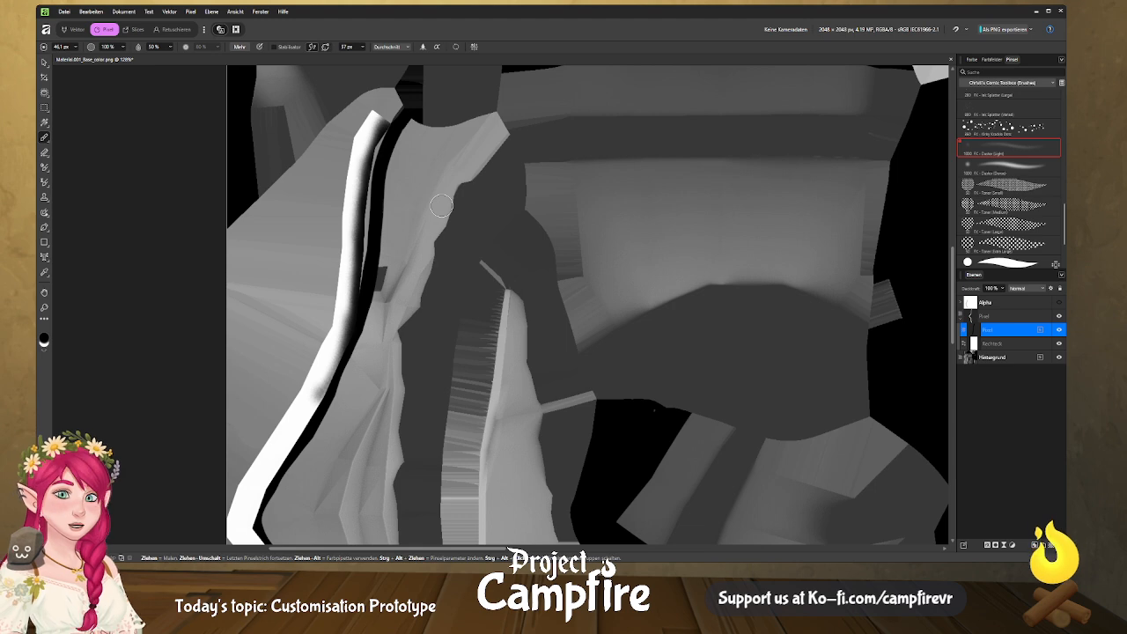
pyautogui.scroll(1, 454, 227)
pyautogui.scroll(-1, 449, 231)
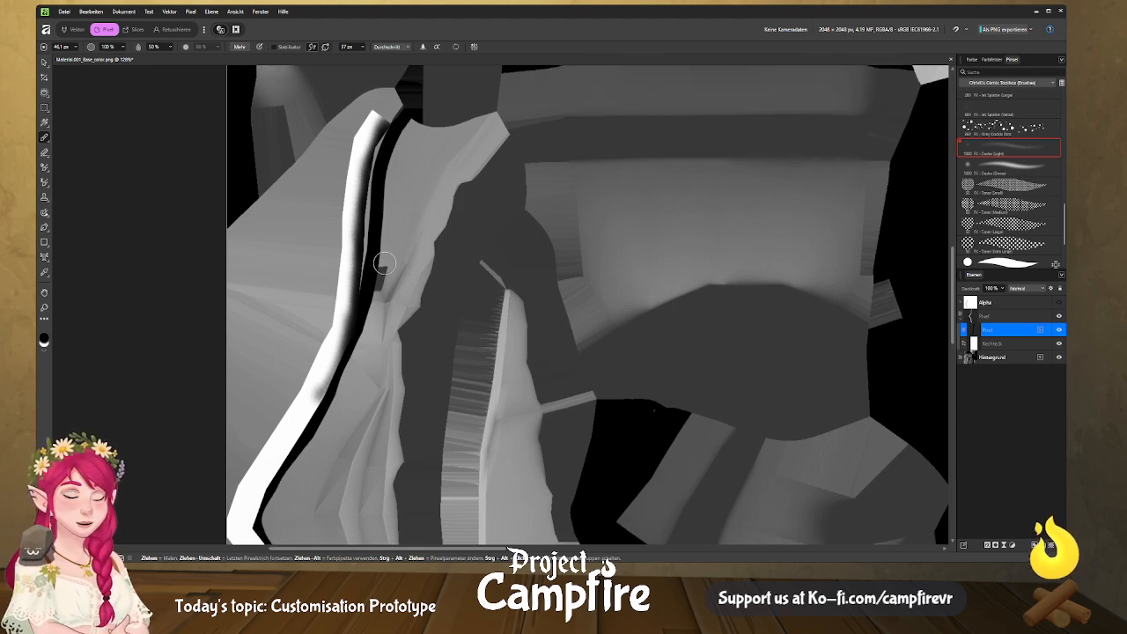
pyautogui.moveTo(330, 392)
pyautogui.mouseDown()
pyautogui.moveTo(282, 466)
pyautogui.moveTo(330, 382)
pyautogui.mouseUp()
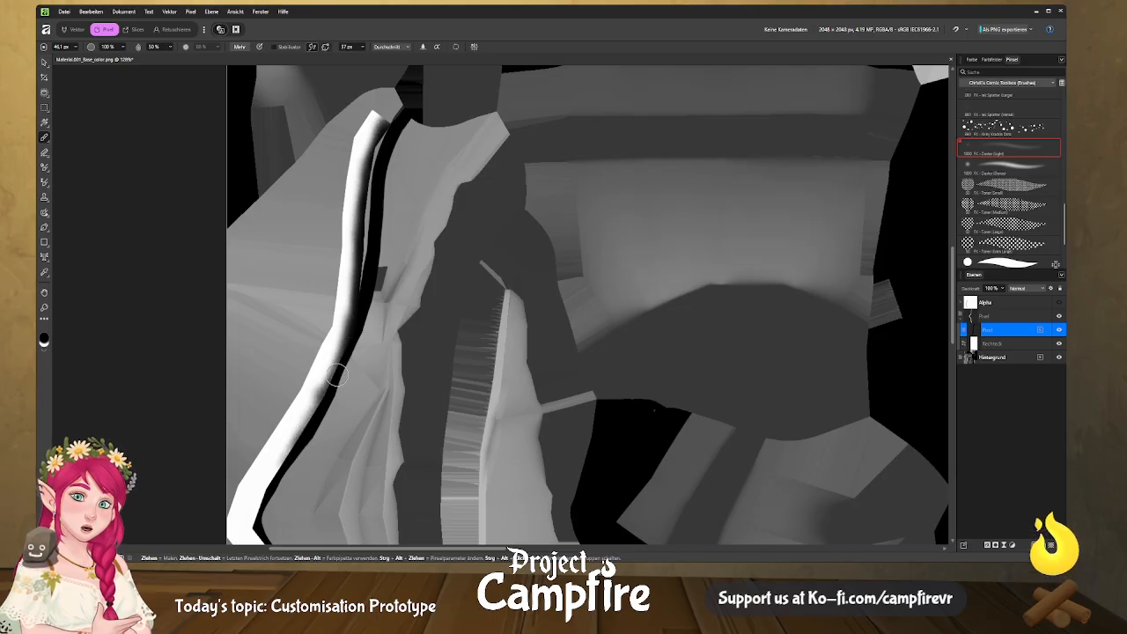
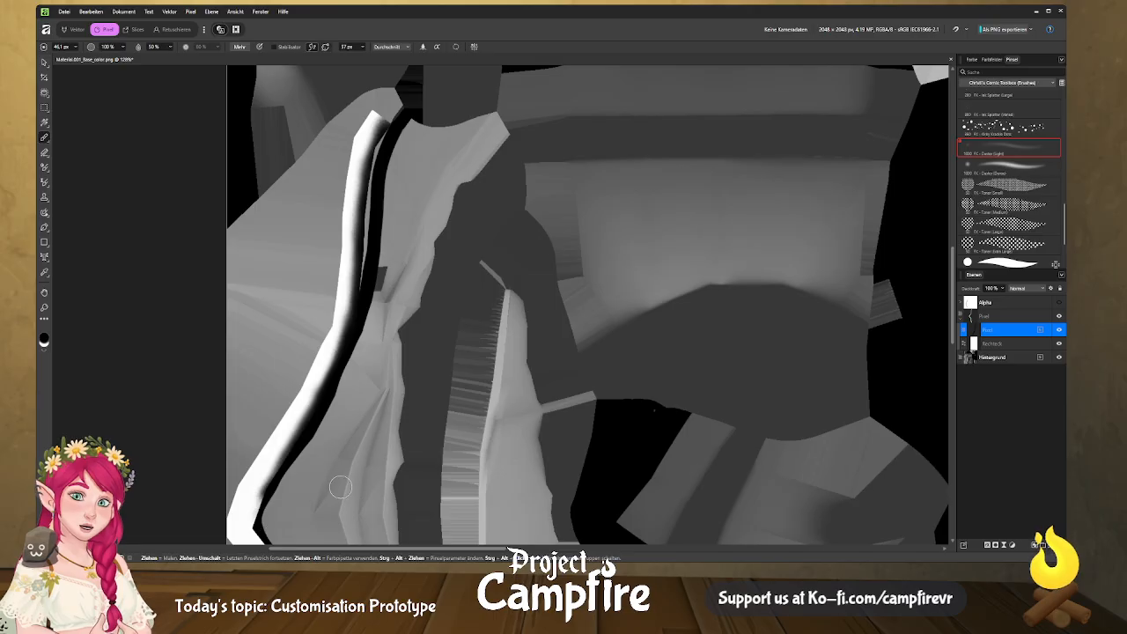
# Raise the brush flow and continue the black shading along the inner edge of the strip's middle bend.
pyautogui.moveTo(341, 485); pyautogui.dragTo(432, 294, button='middle')
pyautogui.moveTo(387, 271); pyautogui.dragTo(344, 347)
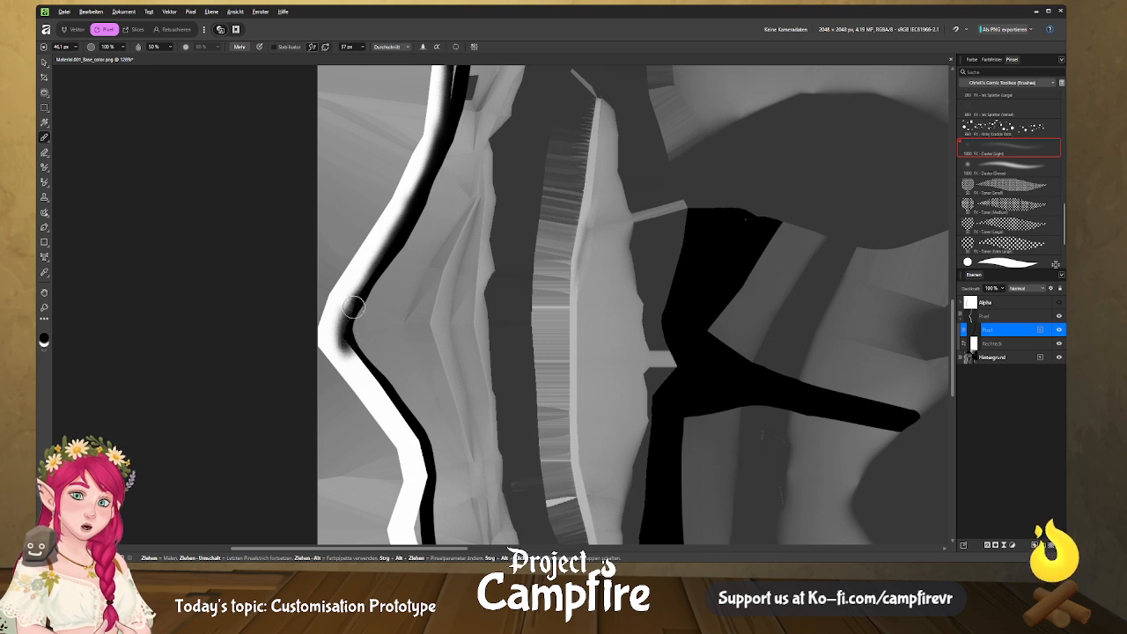
pyautogui.moveTo(372, 276)
pyautogui.mouseDown()
pyautogui.moveTo(342, 330)
pyautogui.moveTo(372, 380)
pyautogui.moveTo(349, 344)
pyautogui.mouseUp()
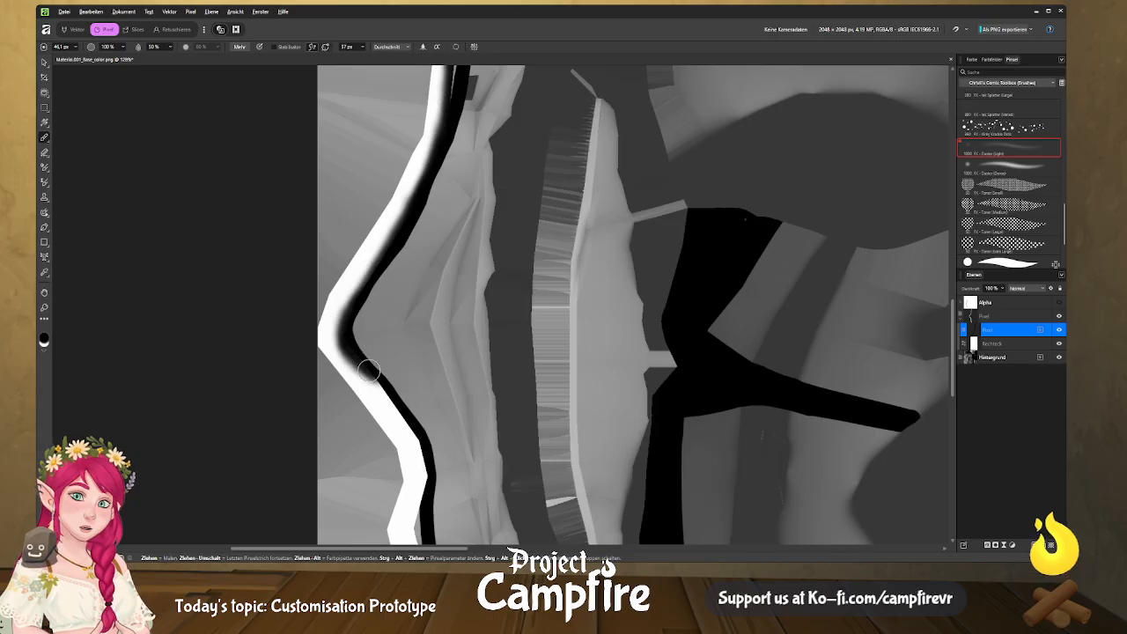
pyautogui.moveTo(386, 387); pyautogui.dragTo(404, 414)
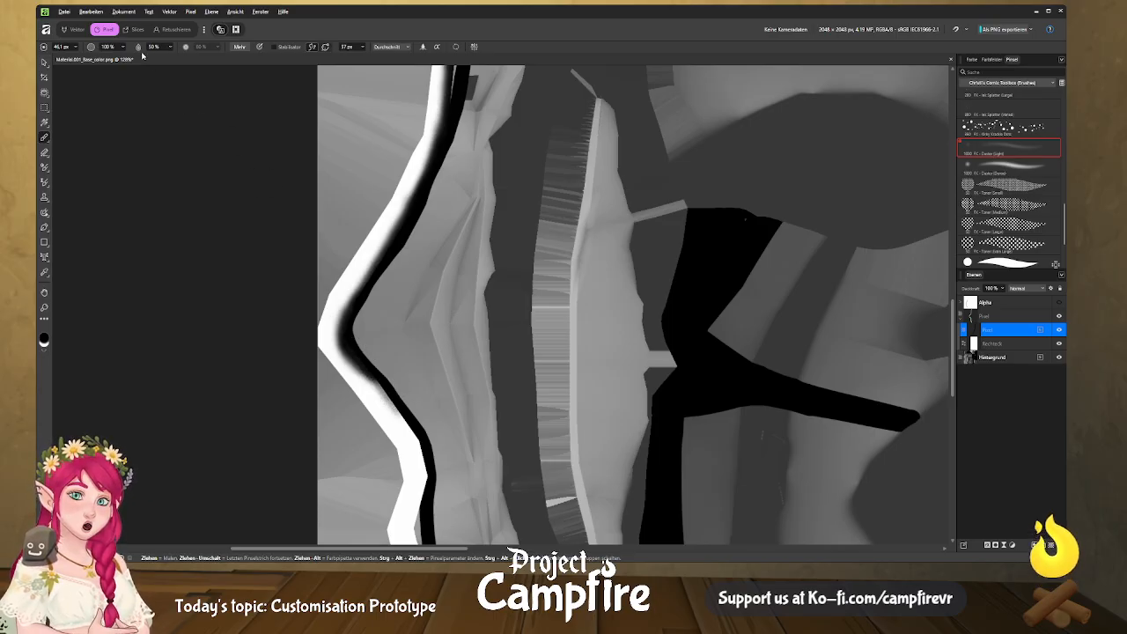
pyautogui.moveTo(378, 378); pyautogui.dragTo(411, 421)
pyautogui.moveTo(379, 382)
pyautogui.mouseDown()
pyautogui.moveTo(425, 468)
pyautogui.moveTo(389, 394)
pyautogui.mouseUp()
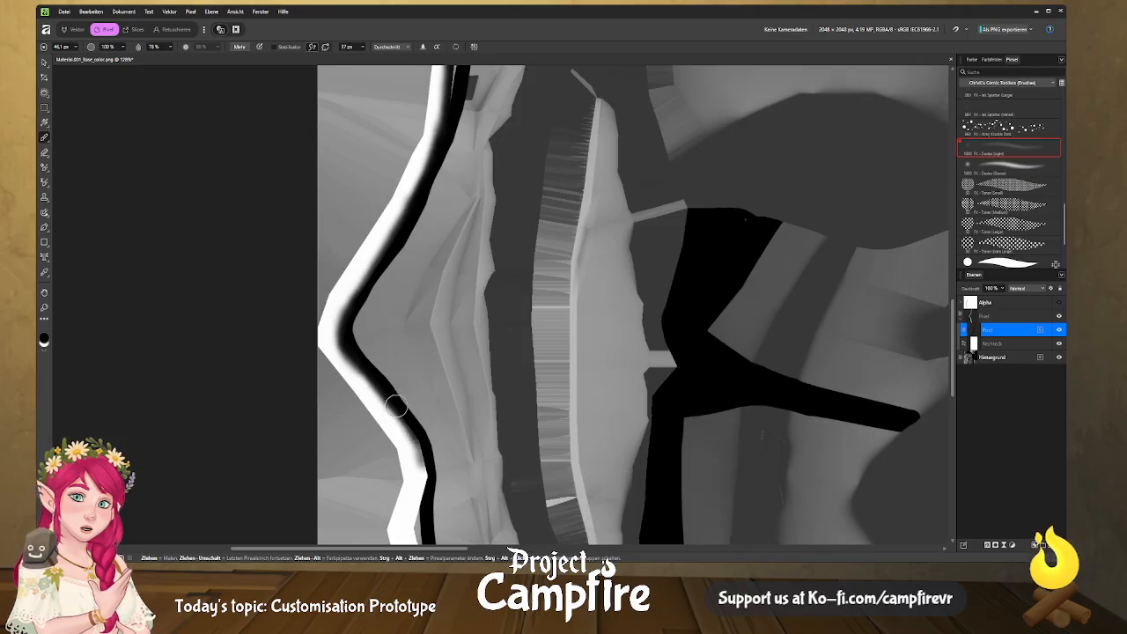
pyautogui.moveTo(410, 436)
pyautogui.mouseDown()
pyautogui.moveTo(421, 477)
pyautogui.moveTo(414, 431)
pyautogui.moveTo(427, 469)
pyautogui.mouseUp()
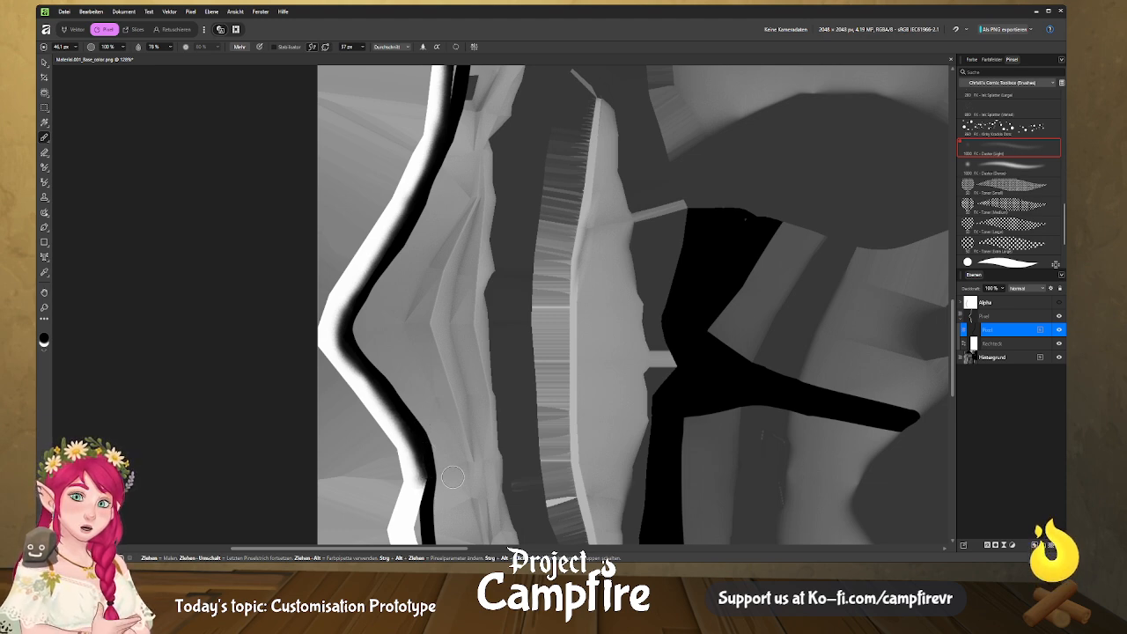
# Shade the strip's inner edge black around the lower bend and down the segment below it.
pyautogui.moveTo(455, 474); pyautogui.dragTo(424, 347, button='middle')
pyautogui.moveTo(396, 343)
pyautogui.mouseDown()
pyautogui.moveTo(391, 394)
pyautogui.moveTo(390, 350)
pyautogui.moveTo(393, 379)
pyautogui.moveTo(390, 367)
pyautogui.mouseUp()
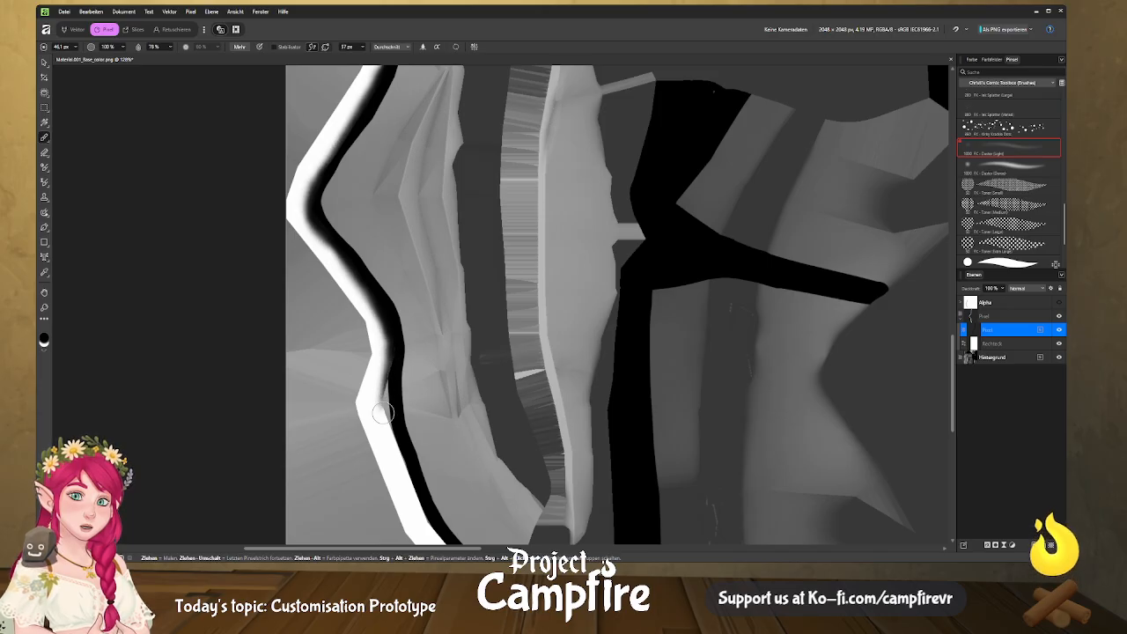
pyautogui.moveTo(392, 431); pyautogui.dragTo(390, 360)
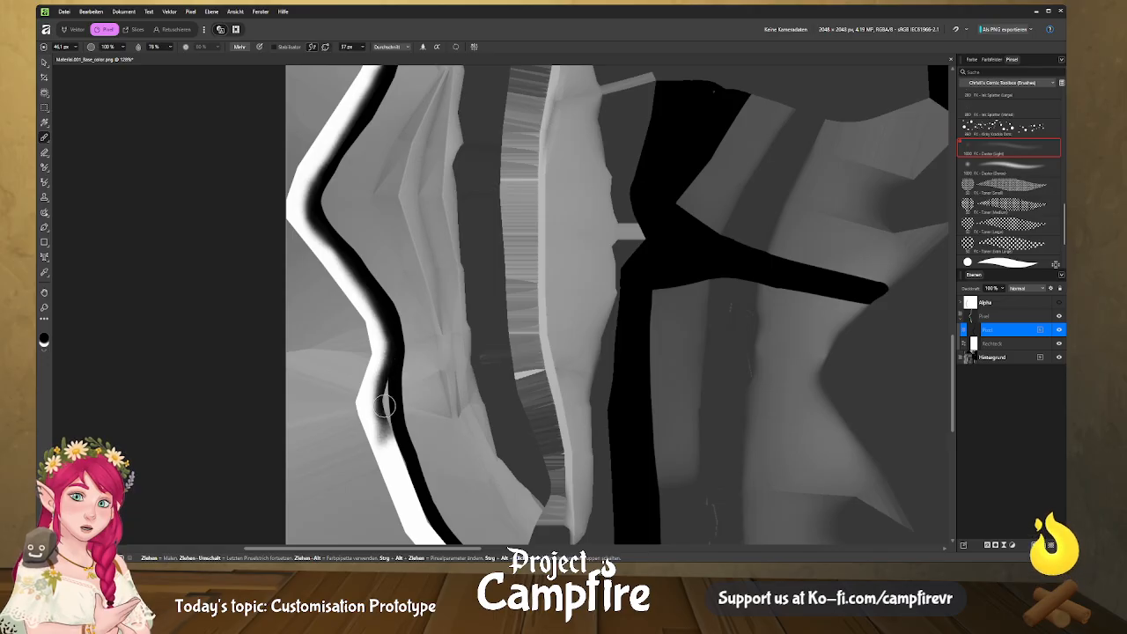
pyautogui.moveTo(390, 424)
pyautogui.mouseDown()
pyautogui.moveTo(406, 467)
pyautogui.moveTo(384, 380)
pyautogui.mouseUp()
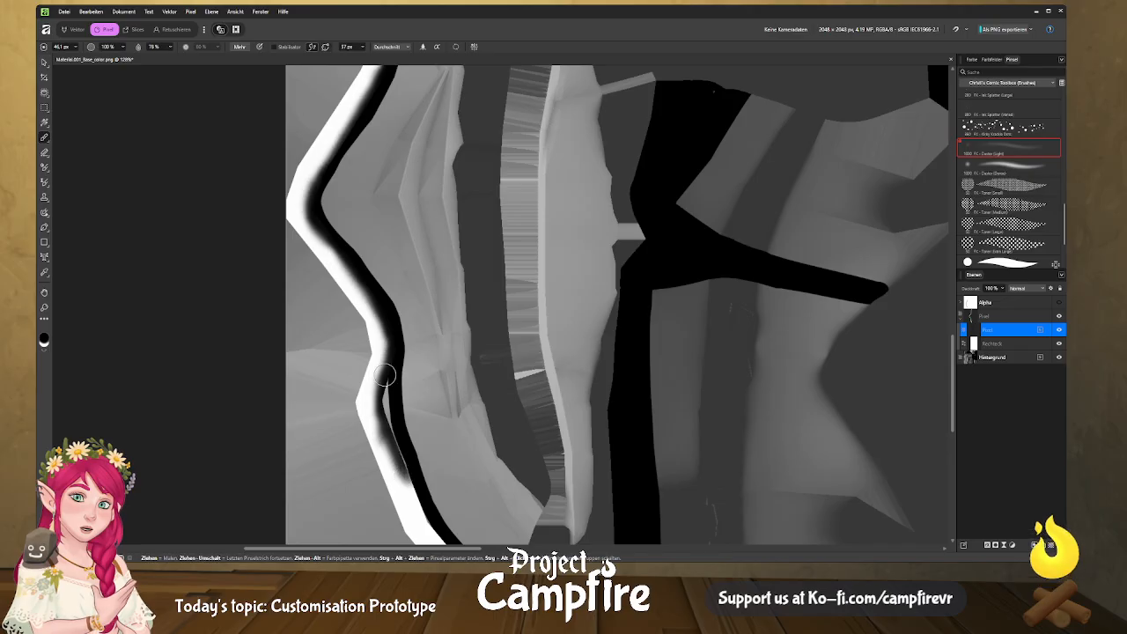
pyautogui.moveTo(389, 434); pyautogui.dragTo(416, 517)
pyautogui.moveTo(401, 472); pyautogui.dragTo(426, 511)
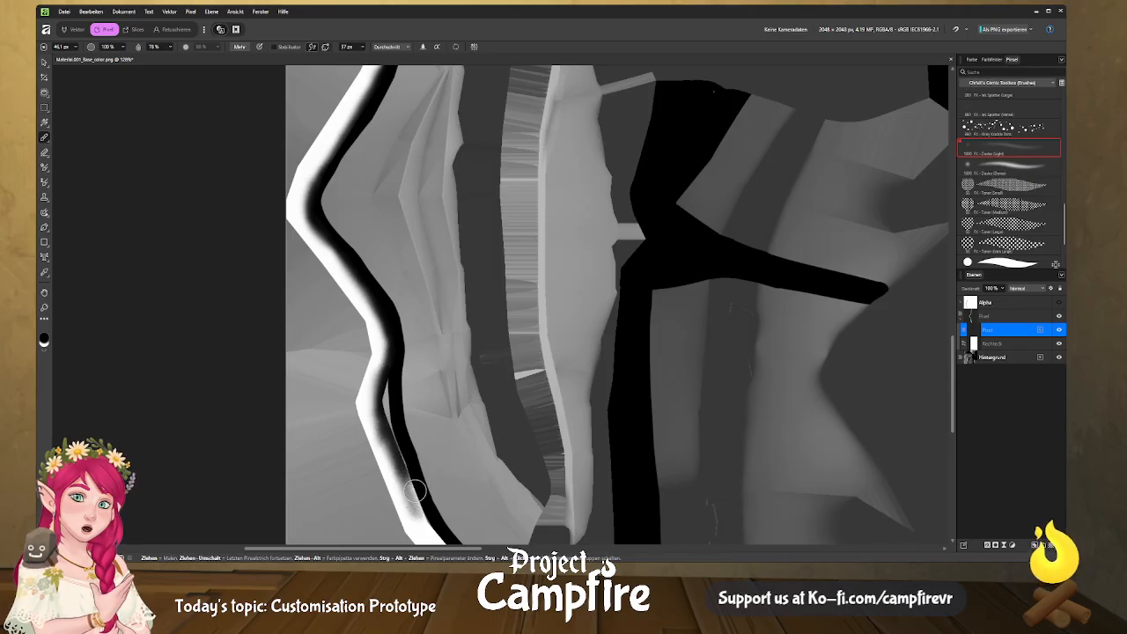
# Finish the black shading of the strip's inner edge down to its end at the canvas border.
pyautogui.moveTo(396, 456); pyautogui.dragTo(350, 353, button='middle')
pyautogui.moveTo(349, 352)
pyautogui.mouseDown()
pyautogui.moveTo(364, 386)
pyautogui.moveTo(339, 300)
pyautogui.mouseUp()
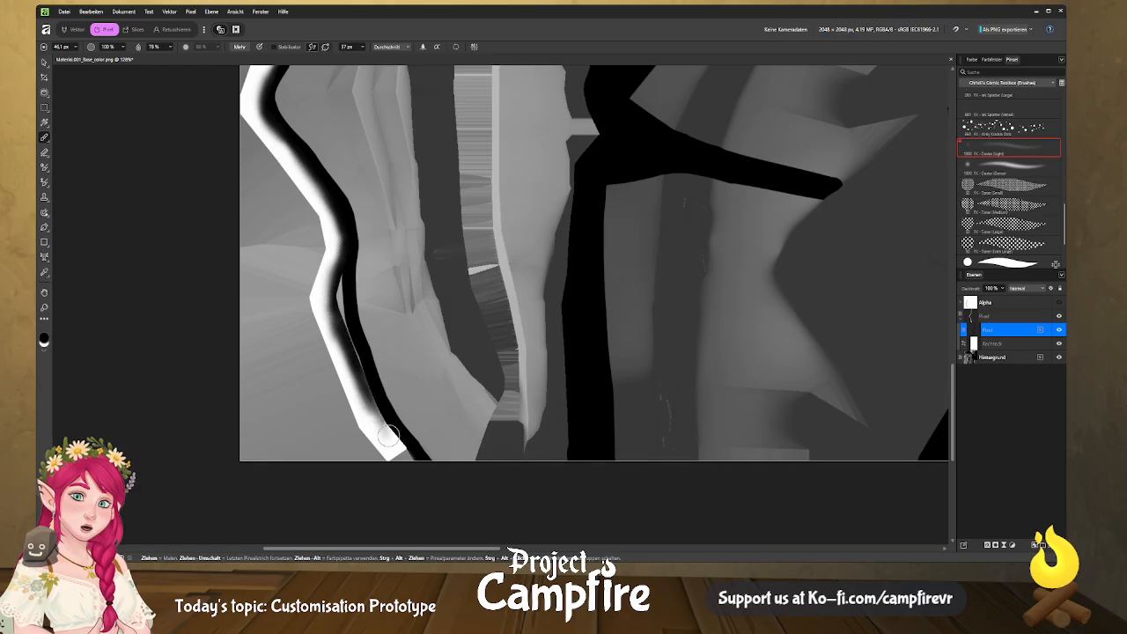
pyautogui.moveTo(390, 426); pyautogui.dragTo(413, 456)
pyautogui.moveTo(372, 405); pyautogui.dragTo(402, 446)
pyautogui.moveTo(358, 382)
pyautogui.mouseDown()
pyautogui.moveTo(412, 462)
pyautogui.moveTo(362, 389)
pyautogui.moveTo(343, 275)
pyautogui.mouseUp()
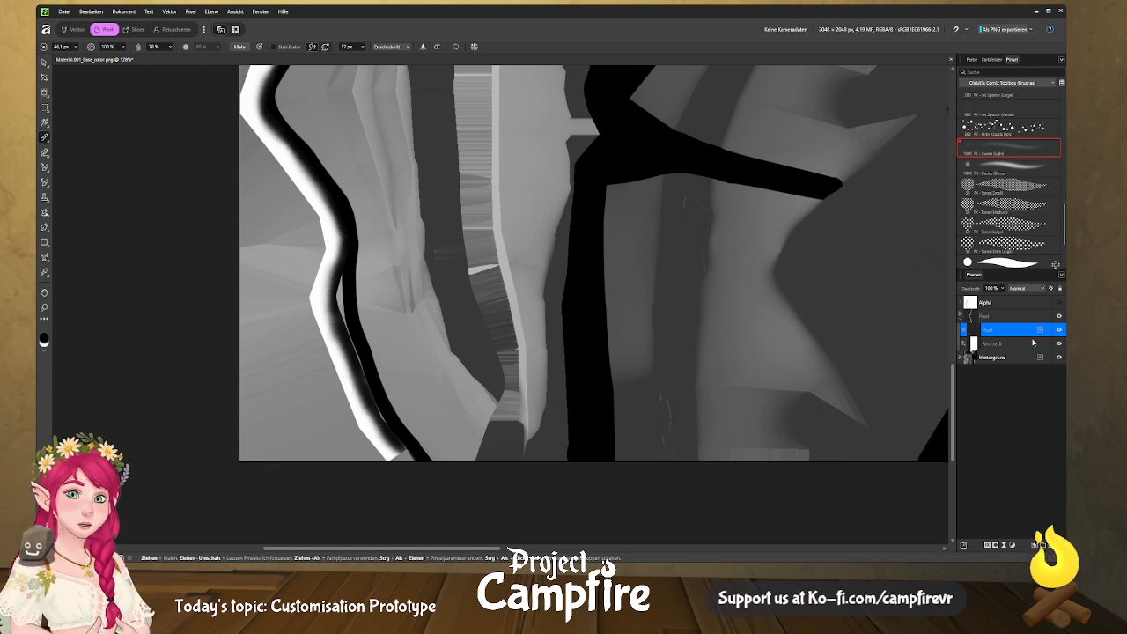
# Paint over the gap beside the strip on the background layer with the dense FX brush, and choose the Classic Round ink brush.
pyautogui.click(1012, 359)
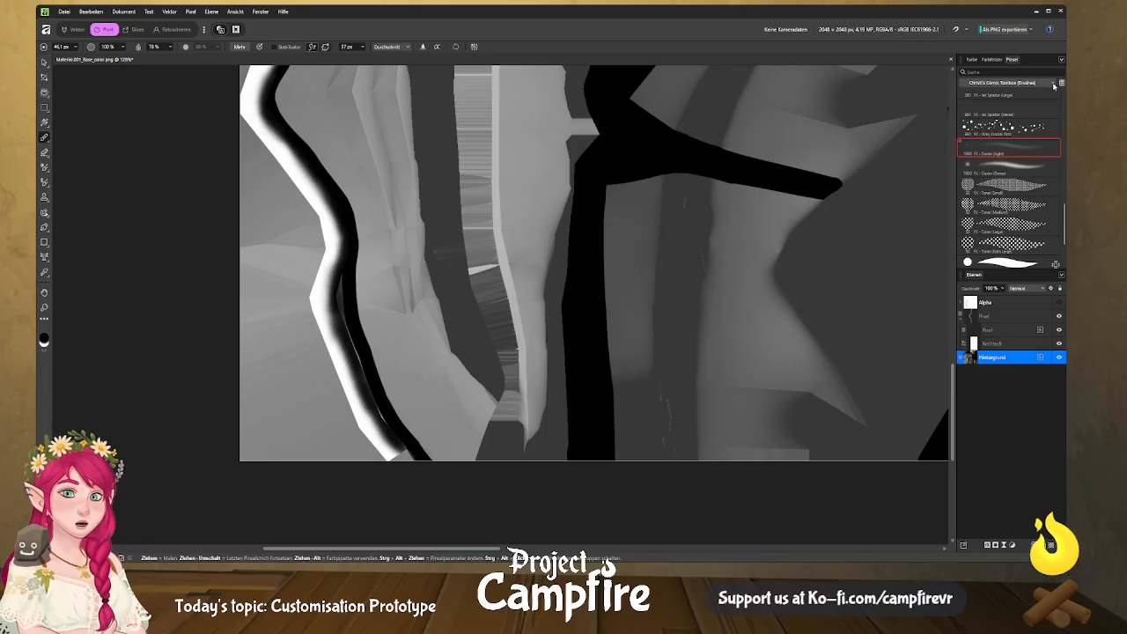
pyautogui.click(1032, 173)
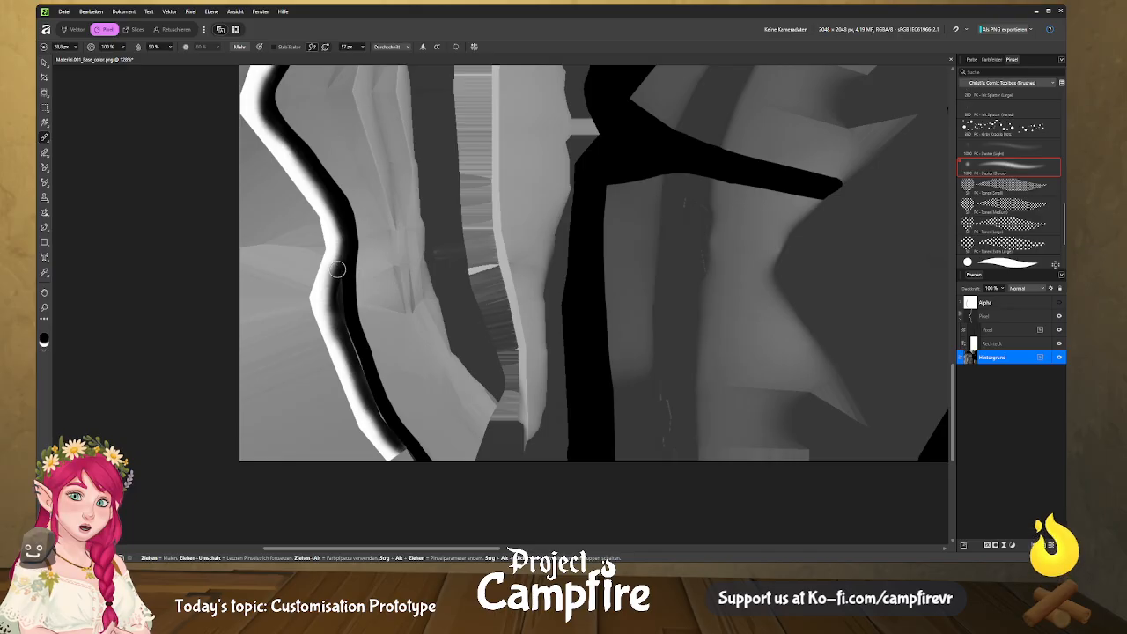
pyautogui.scroll(8, 1026, 167)
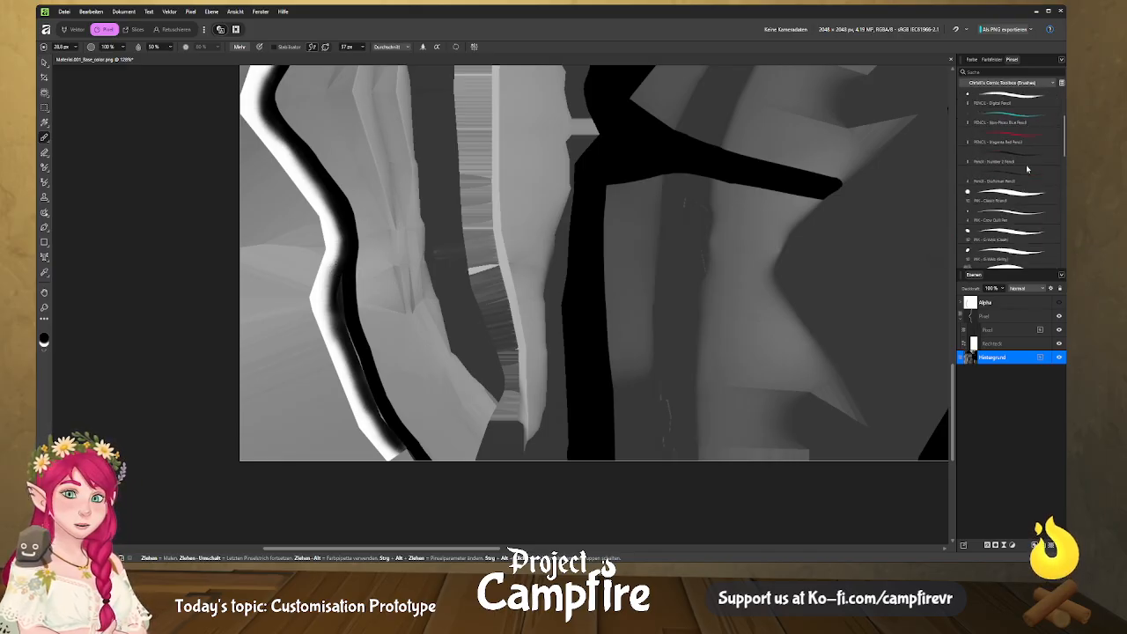
pyautogui.click(1011, 213)
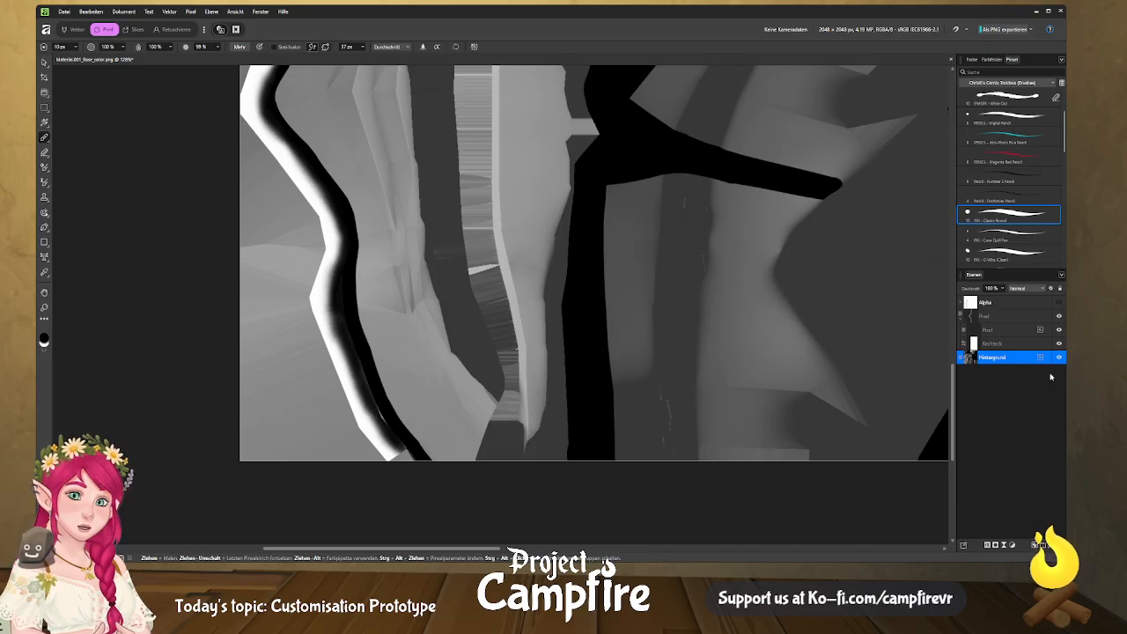
# Undo the last strokes and select the clipped pixel layer above the rectangle.
pyautogui.click(1017, 330)
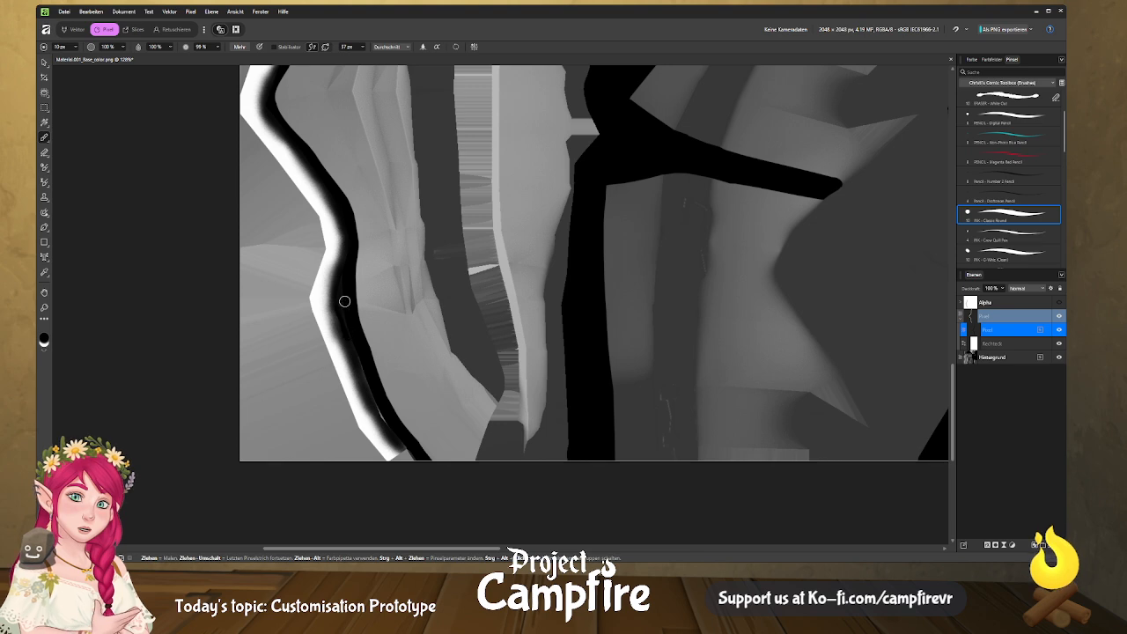
pyautogui.hotkey('ctrl', 'z')
pyautogui.hotkey('ctrl', 'z')
pyautogui.hotkey('ctrl', 'z')
pyautogui.hotkey('ctrl', 'z')
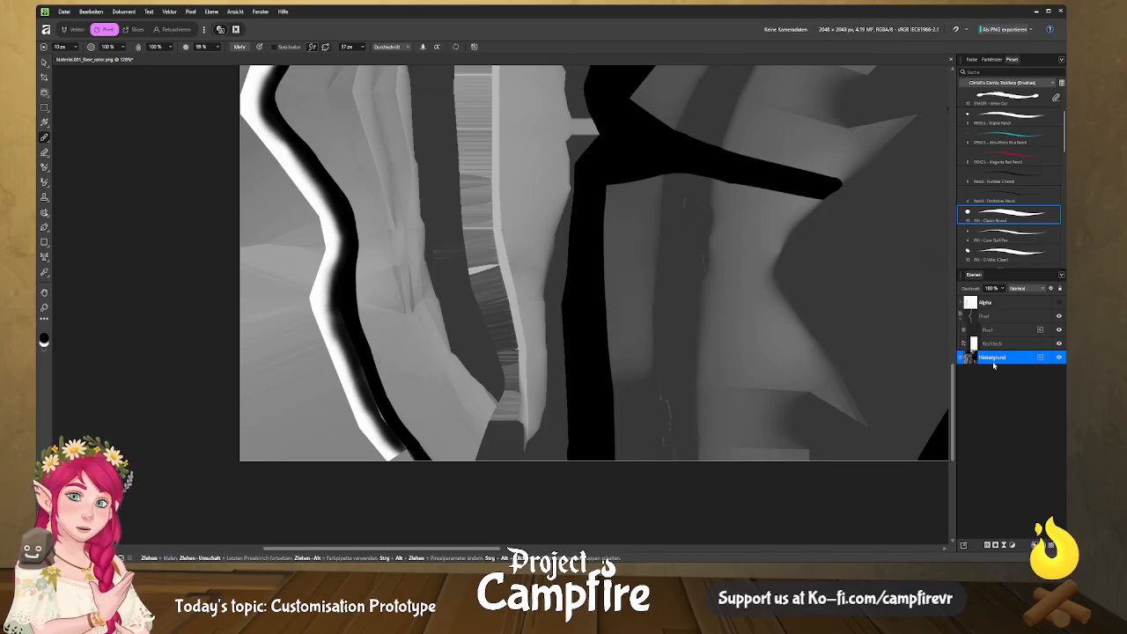
pyautogui.click(1002, 331)
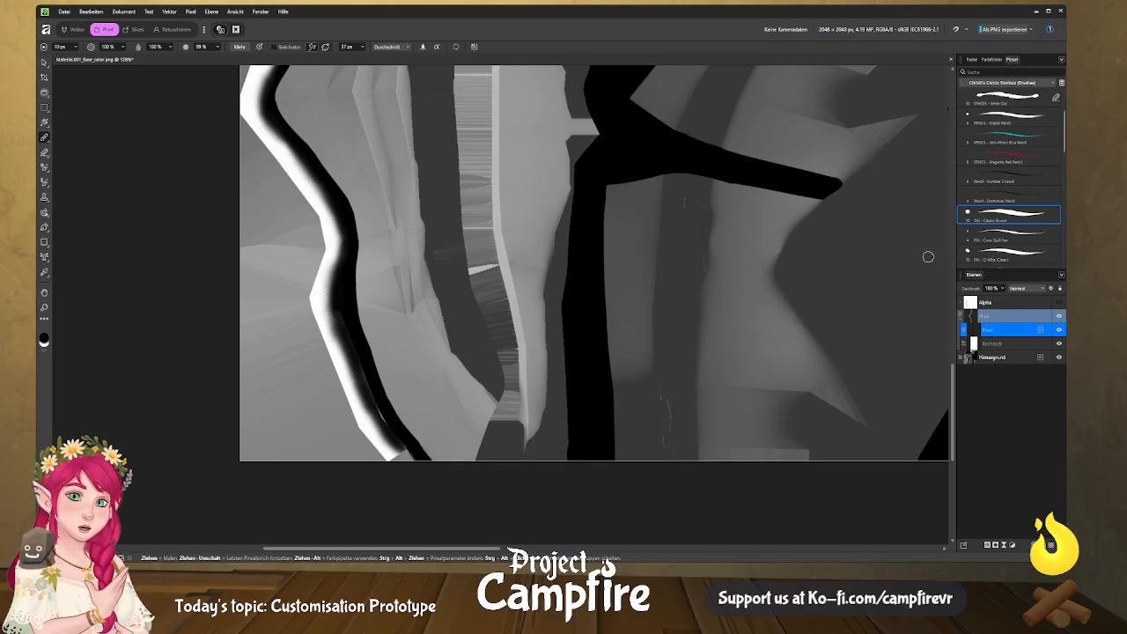
# Choose the dense 1000 px FX brush, reduce it to 27.9 px and deepen the black shading on the strip's lower section.
pyautogui.scroll(-10, 1029, 231)
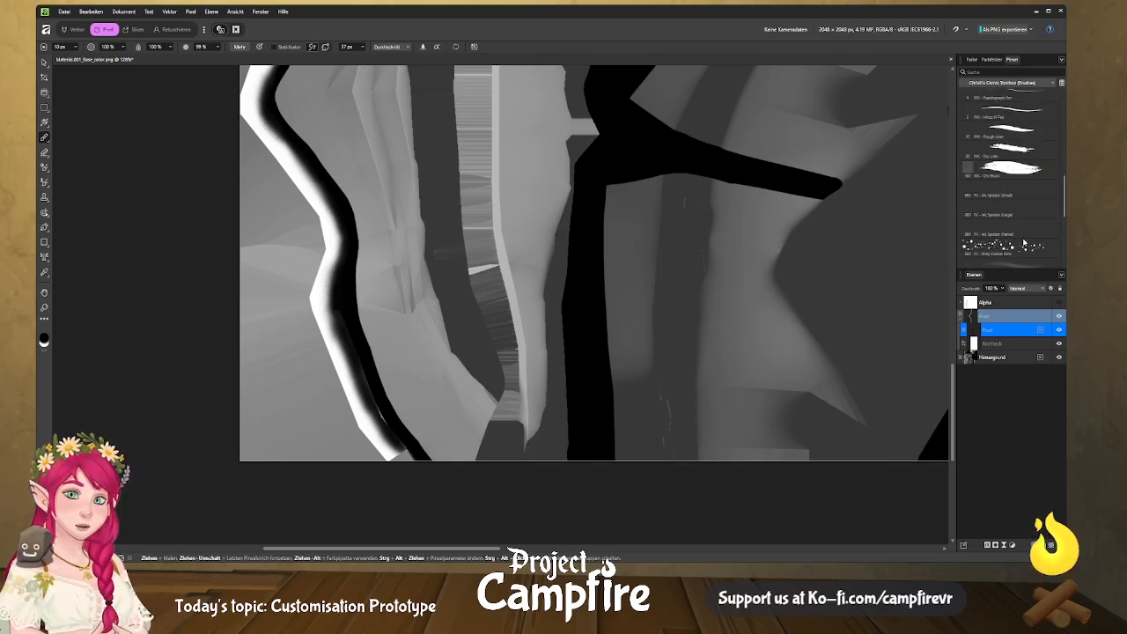
pyautogui.scroll(1, 1019, 255)
pyautogui.click(1020, 248)
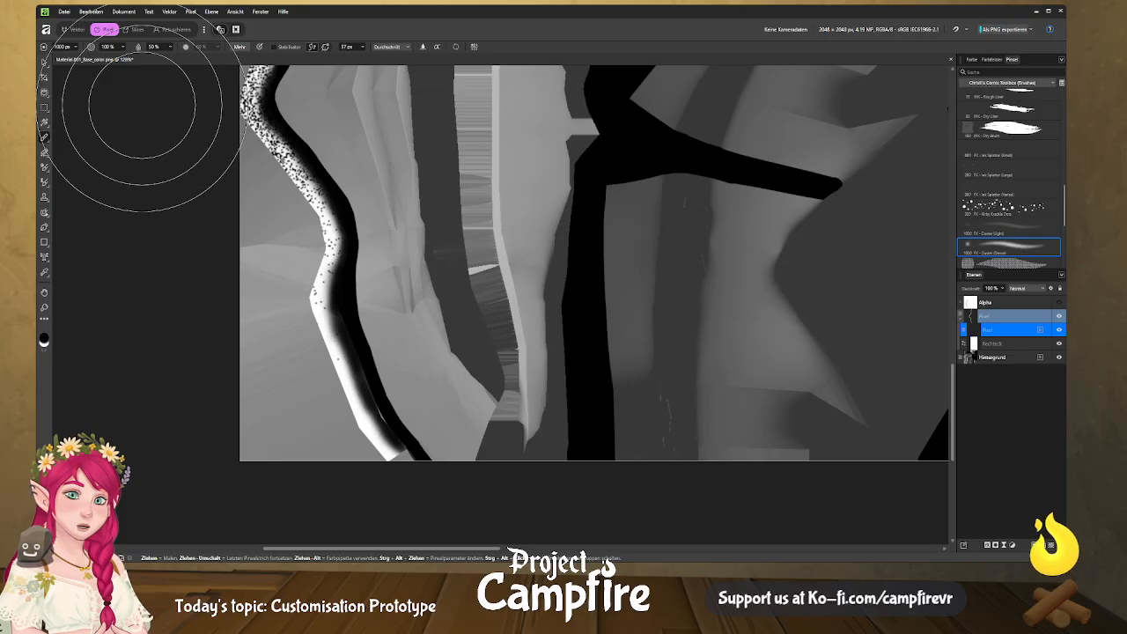
pyautogui.moveTo(75, 48); pyautogui.dragTo(65, 58)
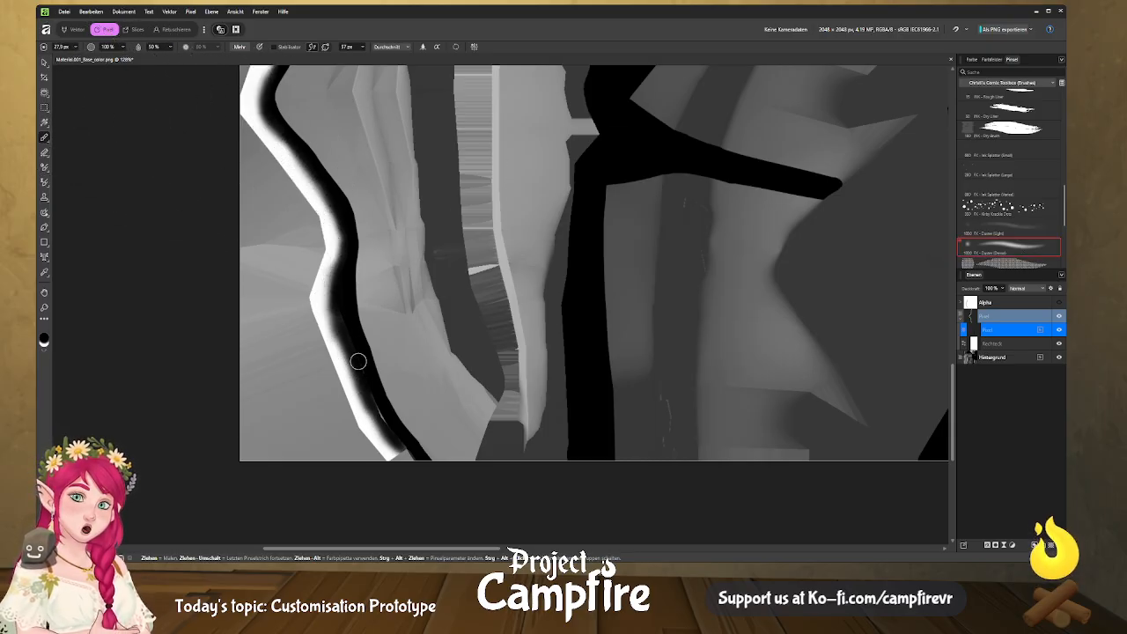
pyautogui.moveTo(367, 388)
pyautogui.mouseDown()
pyautogui.moveTo(399, 438)
pyautogui.moveTo(350, 353)
pyautogui.moveTo(332, 290)
pyautogui.moveTo(342, 206)
pyautogui.mouseUp()
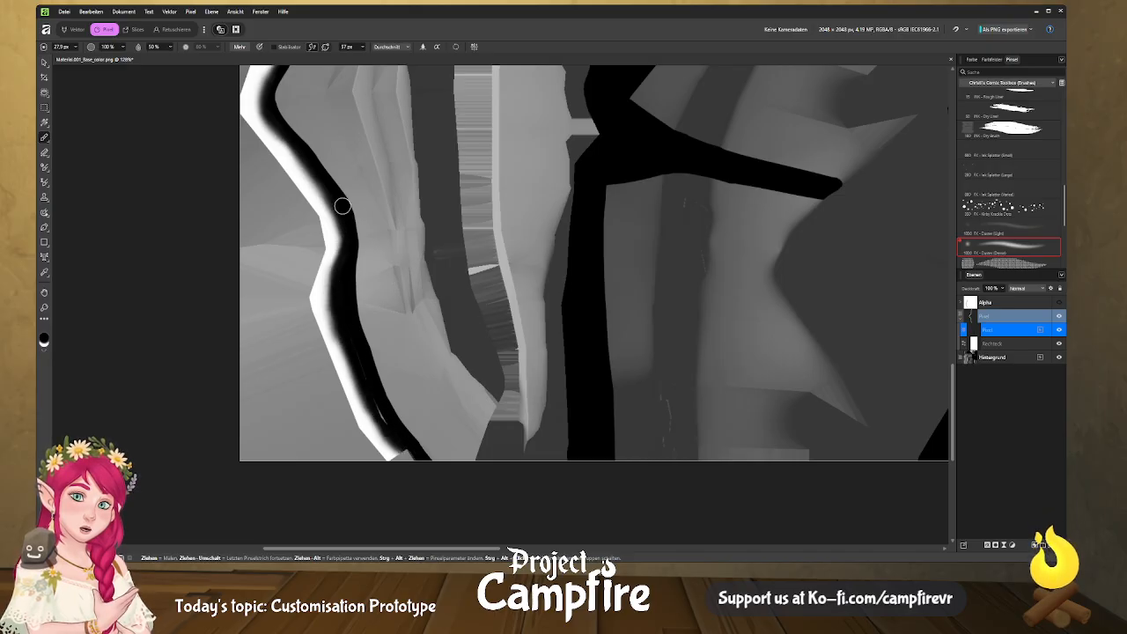
# Select the background layer and paint the remaining gap beside the strip's lower section black.
pyautogui.click(988, 357)
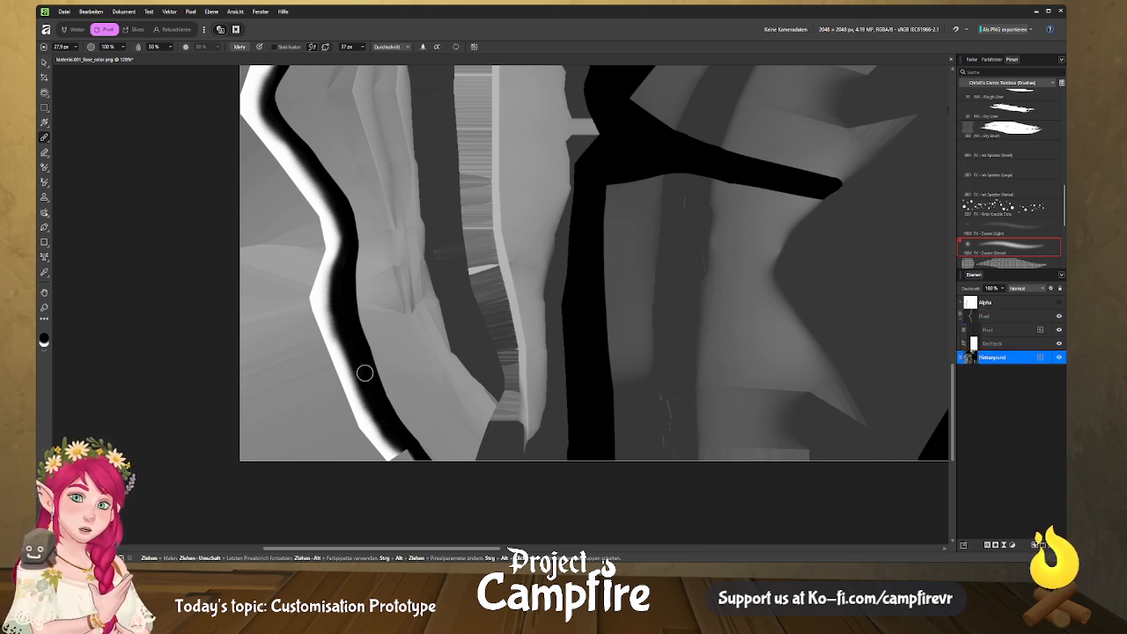
pyautogui.keyDown('ctrl'); pyautogui.scroll(2, 367, 385); pyautogui.keyUp('ctrl')
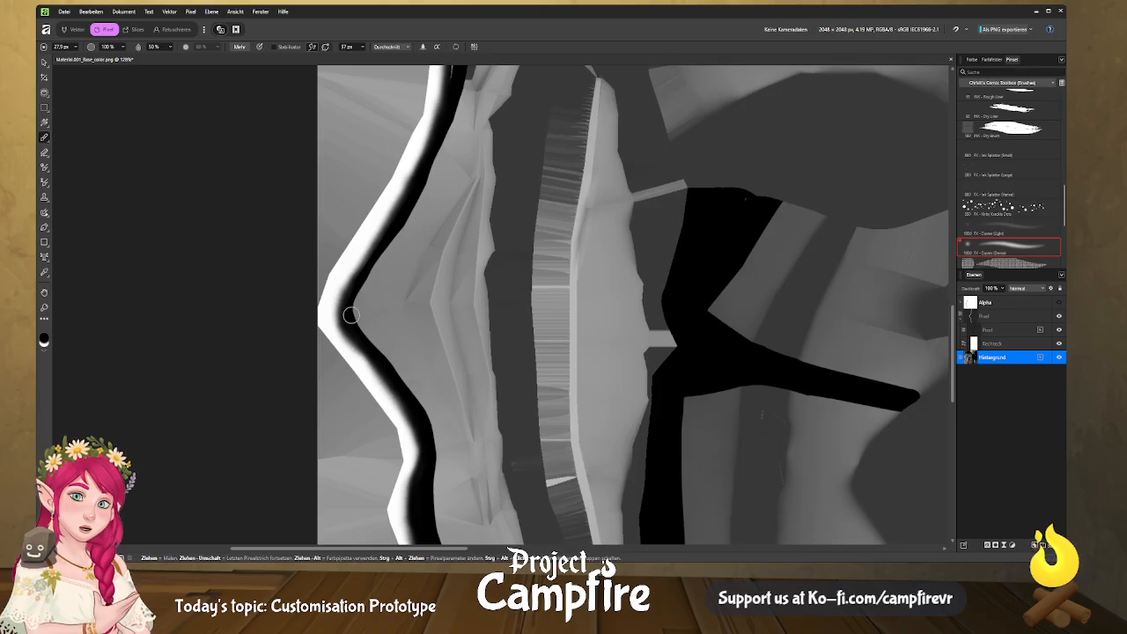
pyautogui.scroll(3, 446, 141)
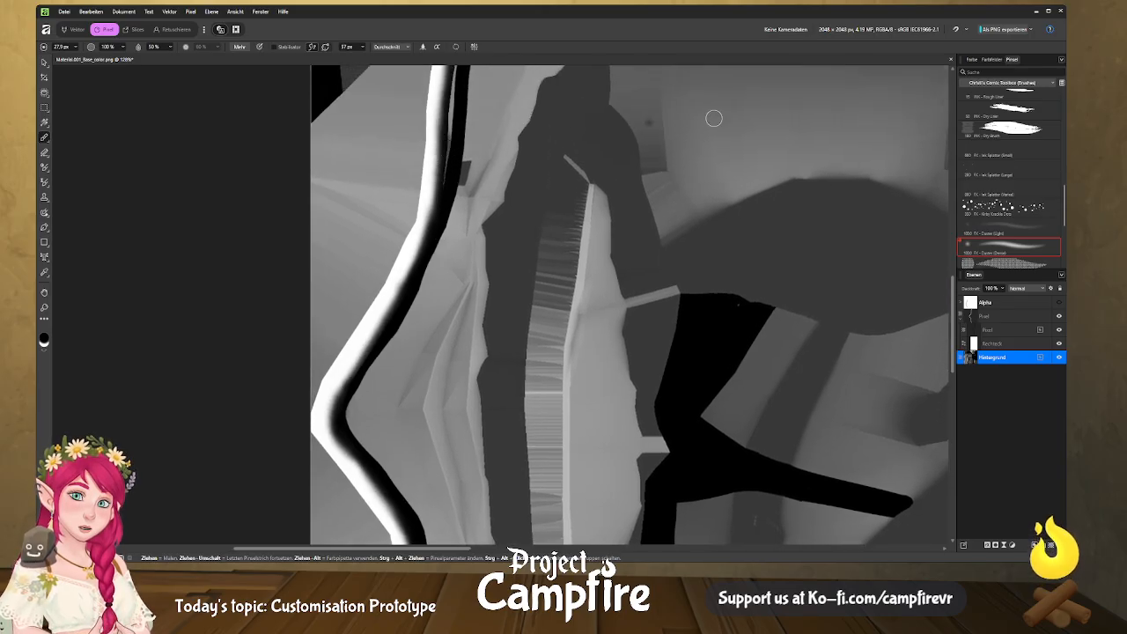
# Choose the Classic Round ink brush for the eraser and switch to the Move tool.
pyautogui.scroll(5, 1016, 165)
pyautogui.click(1017, 159)
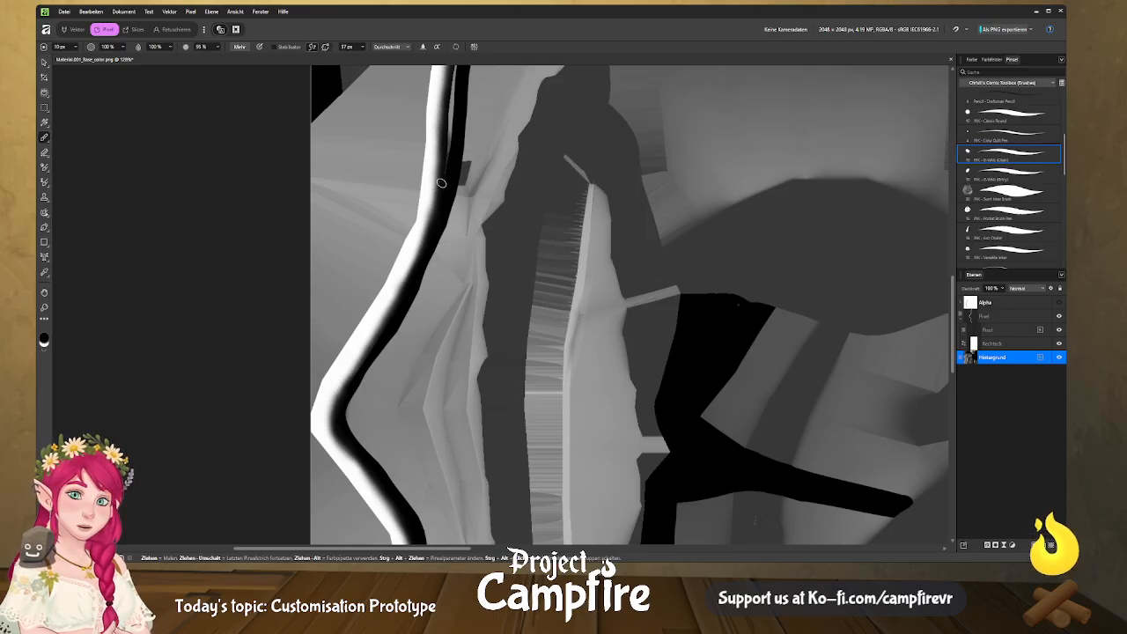
pyautogui.scroll(5, 1000, 170)
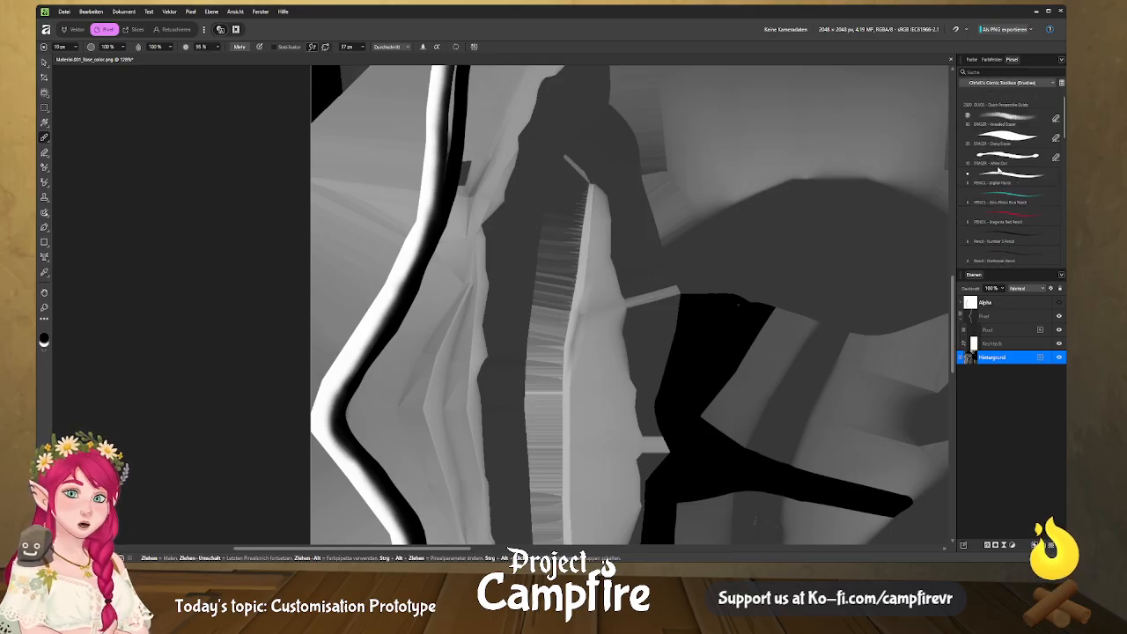
pyautogui.click(1017, 141)
pyautogui.scroll(-2, 1013, 176)
pyautogui.click(1017, 215)
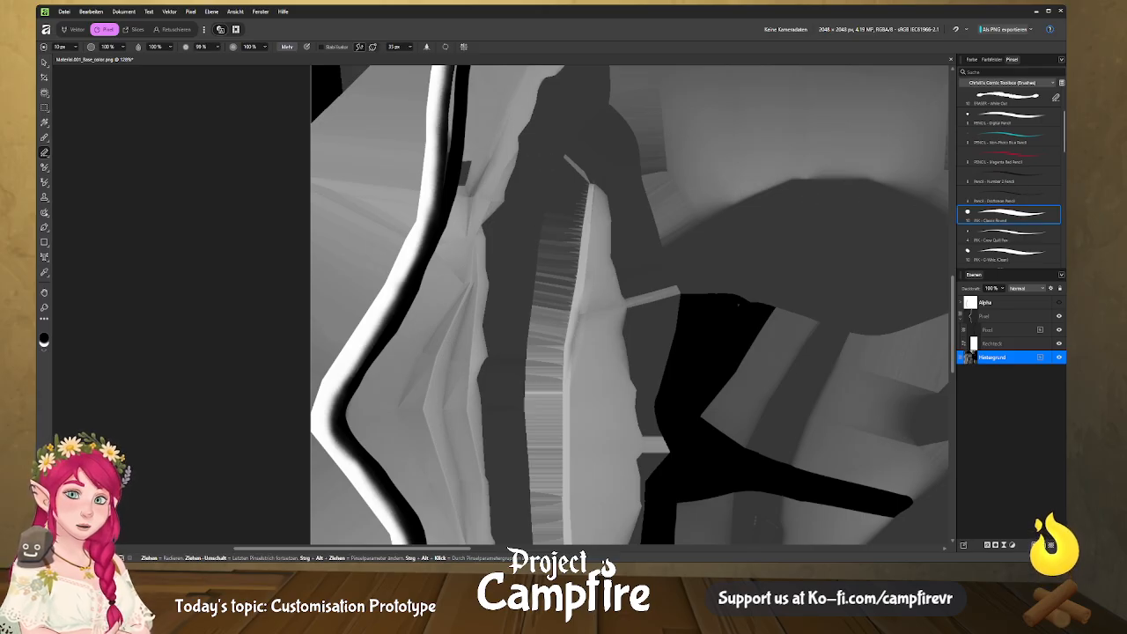
pyautogui.click(45, 62)
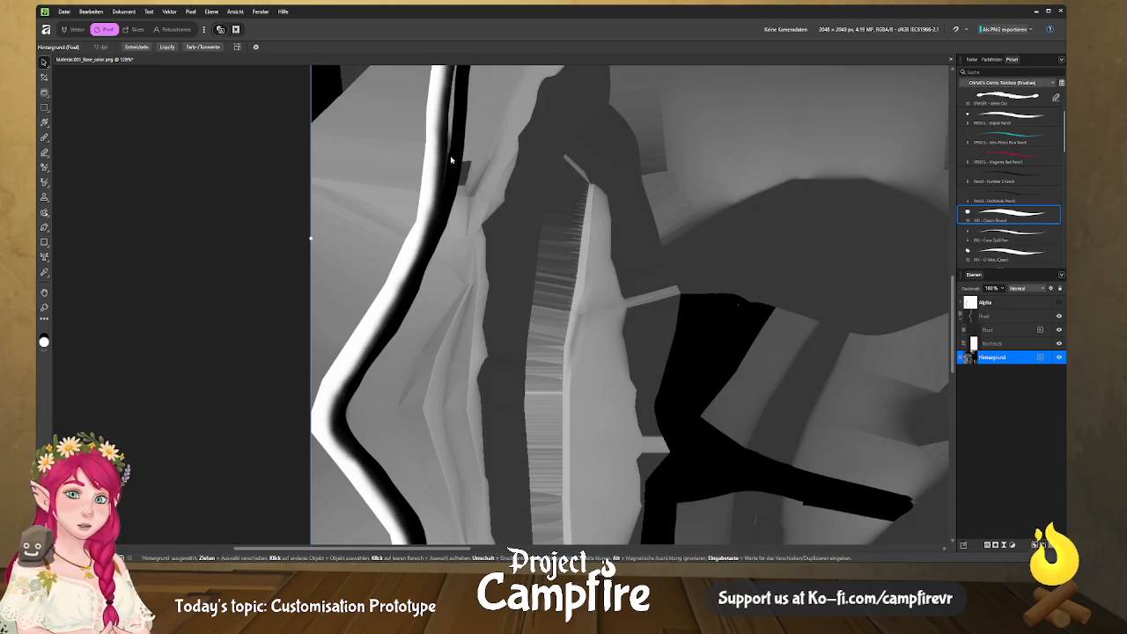
# Raise the paint brush's hardness to 100 % and paint the remaining gap along the strip's upper section black.
pyautogui.moveTo(450, 153); pyautogui.dragTo(452, 164)
pyautogui.hotkey('ctrl', 'z')
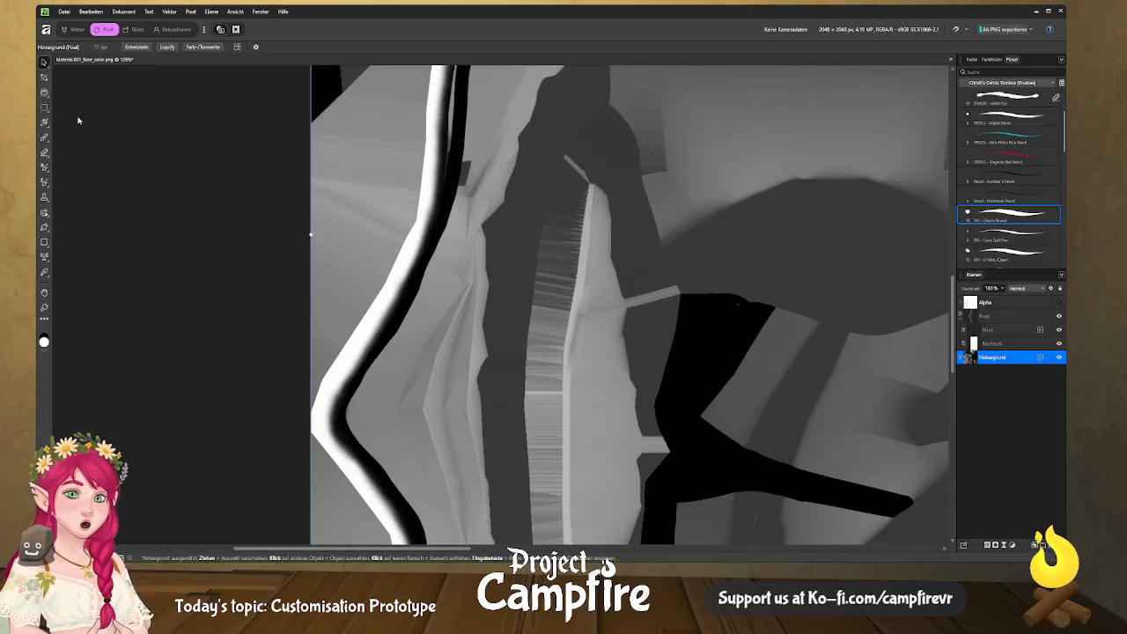
pyautogui.click(44, 138)
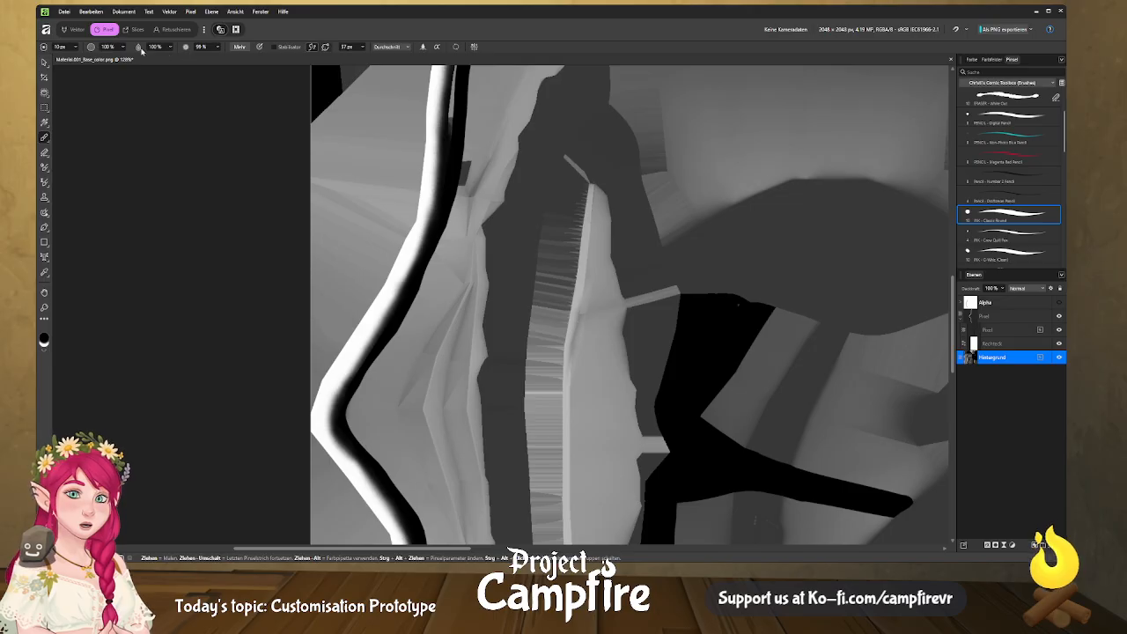
pyautogui.moveTo(184, 49); pyautogui.dragTo(236, 52)
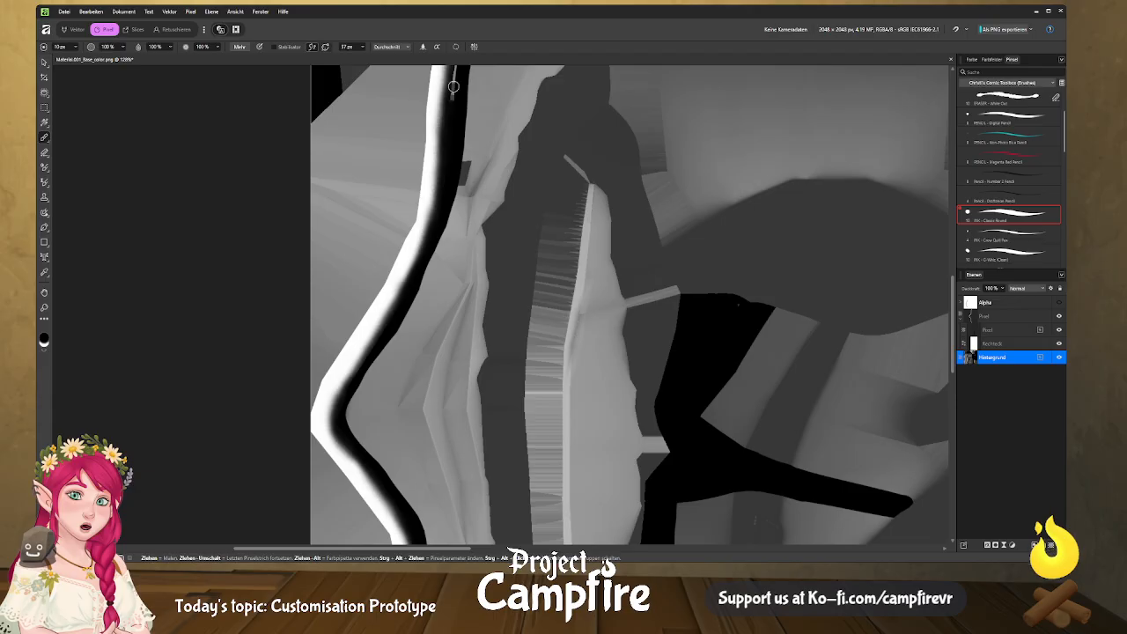
pyautogui.scroll(3, 454, 101)
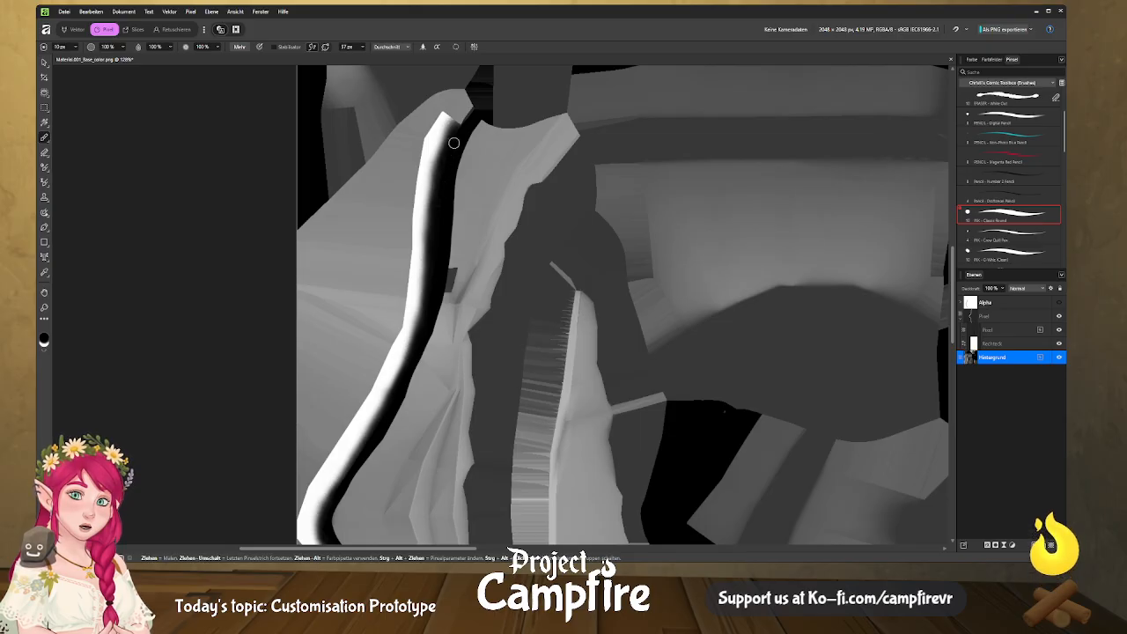
# Check the painted strip's lower section and open the slice export workspace.
pyautogui.scroll(-6, 503, 269)
pyautogui.moveTo(540, 385); pyautogui.dragTo(484, 320, button='middle')
pyautogui.scroll(5, 452, 344)
pyautogui.moveTo(414, 245); pyautogui.dragTo(372, 370, button='middle')
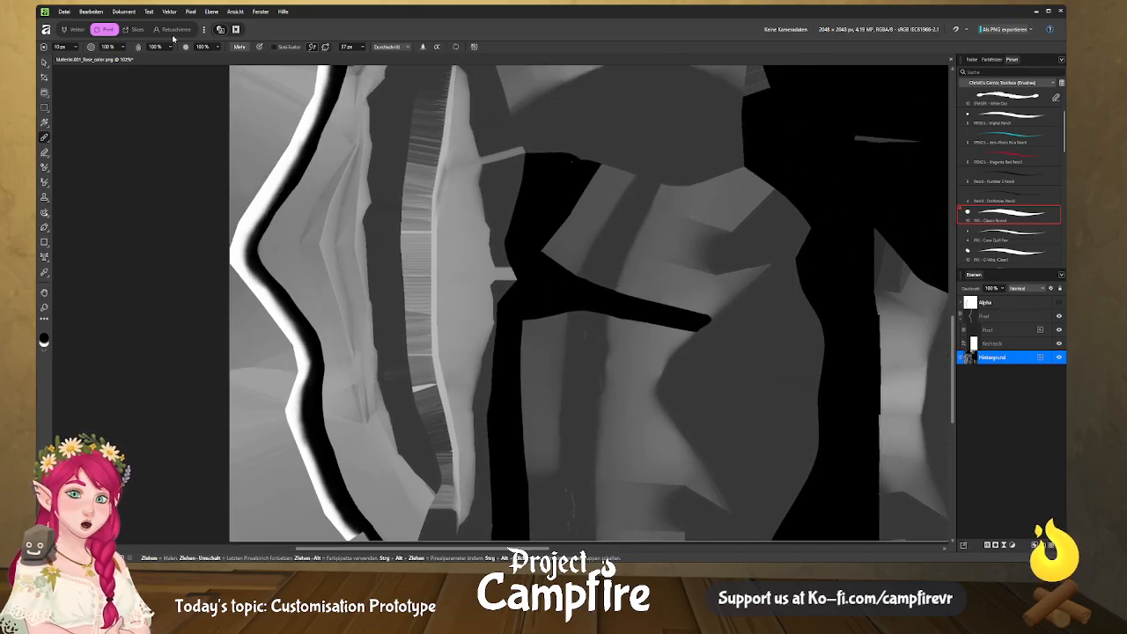
pyautogui.click(134, 29)
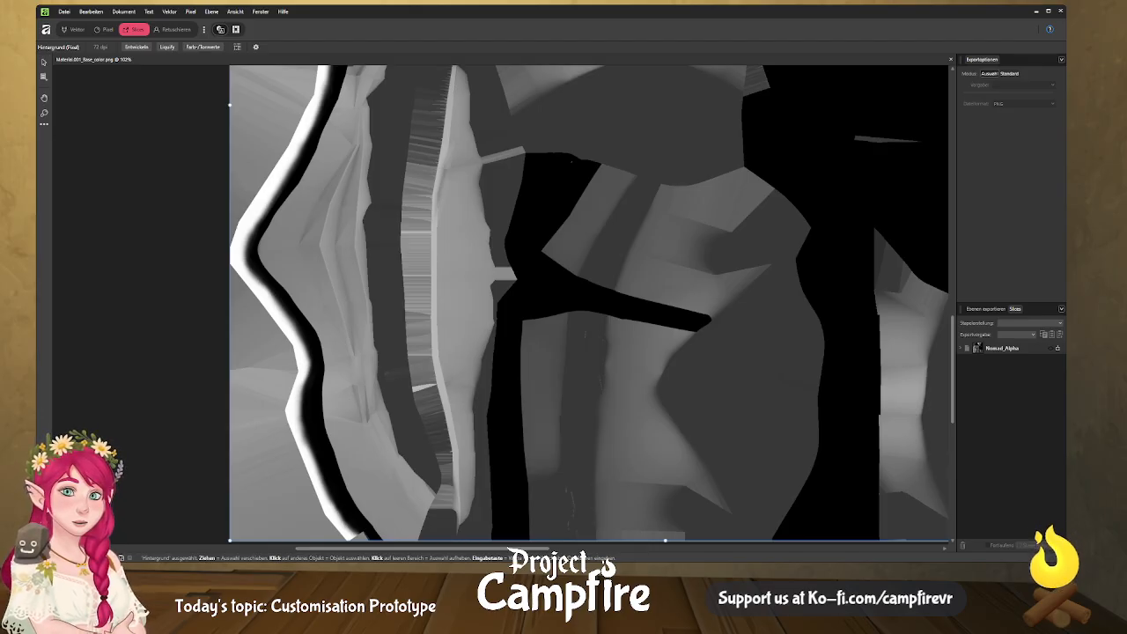
# Switch to Blender and examine the fringed border on the front of the torso's scarf.
pyautogui.hotkey('alt', 'Tab')
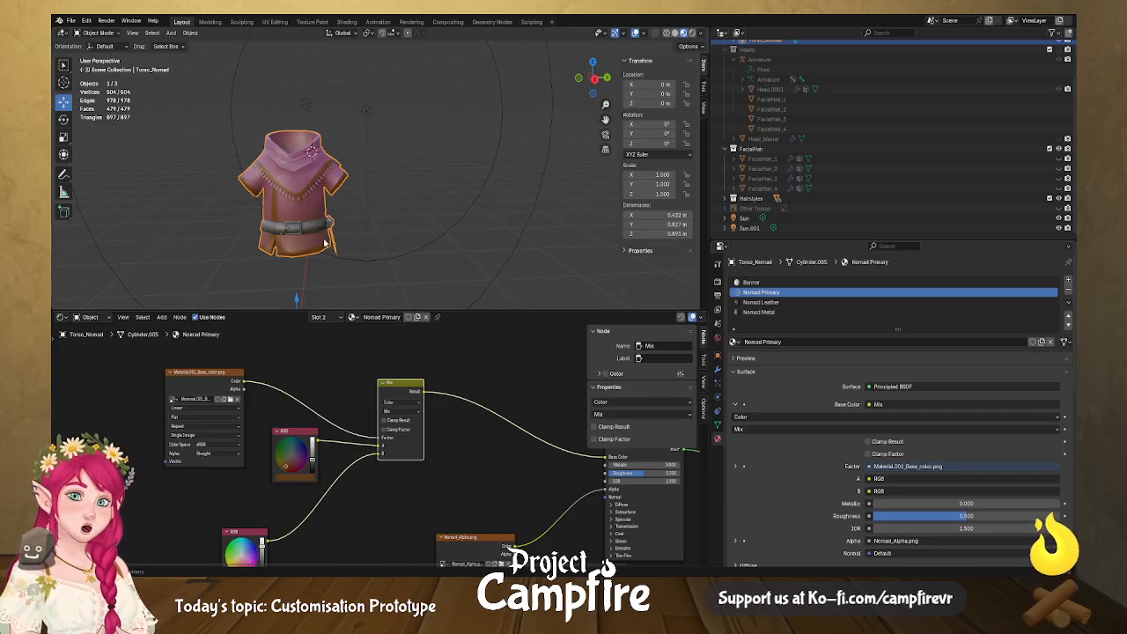
pyautogui.scroll(4, 320, 232)
pyautogui.scroll(3, 319, 232)
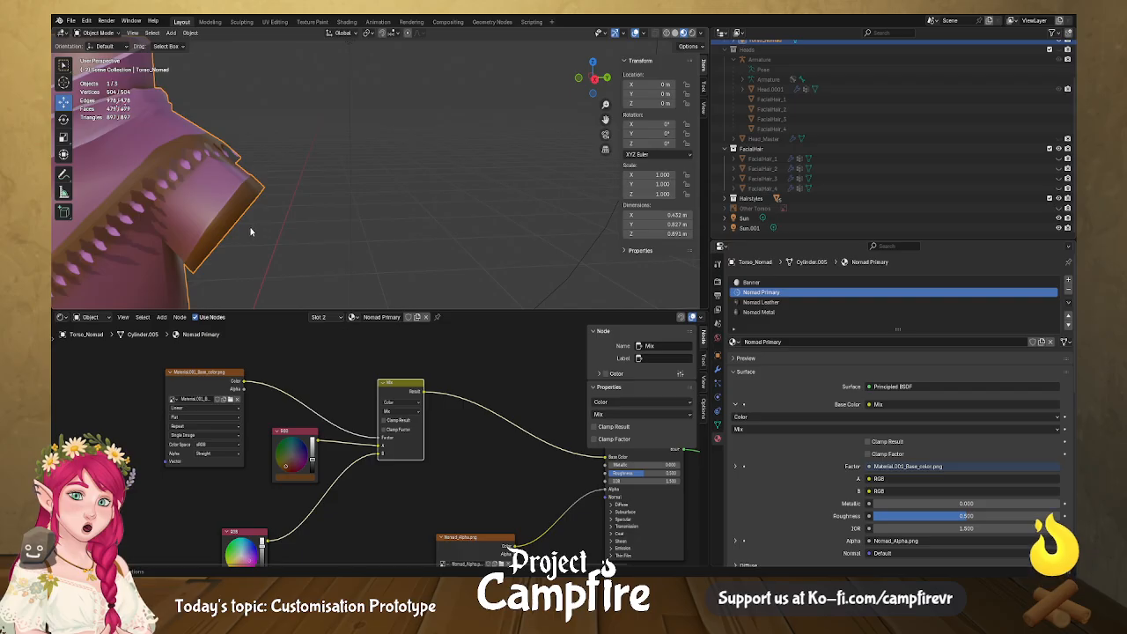
pyautogui.keyDown('shift'); pyautogui.moveTo(113, 247); pyautogui.dragTo(274, 238, button='middle'); pyautogui.keyUp('shift')
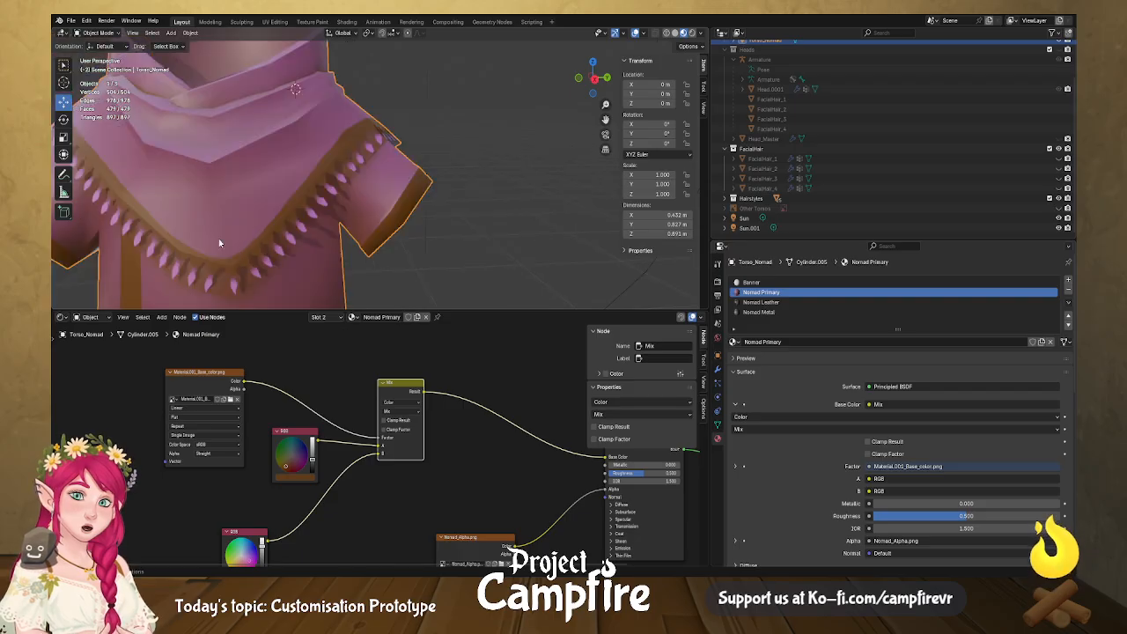
pyautogui.moveTo(311, 213); pyautogui.dragTo(273, 227, button='middle')
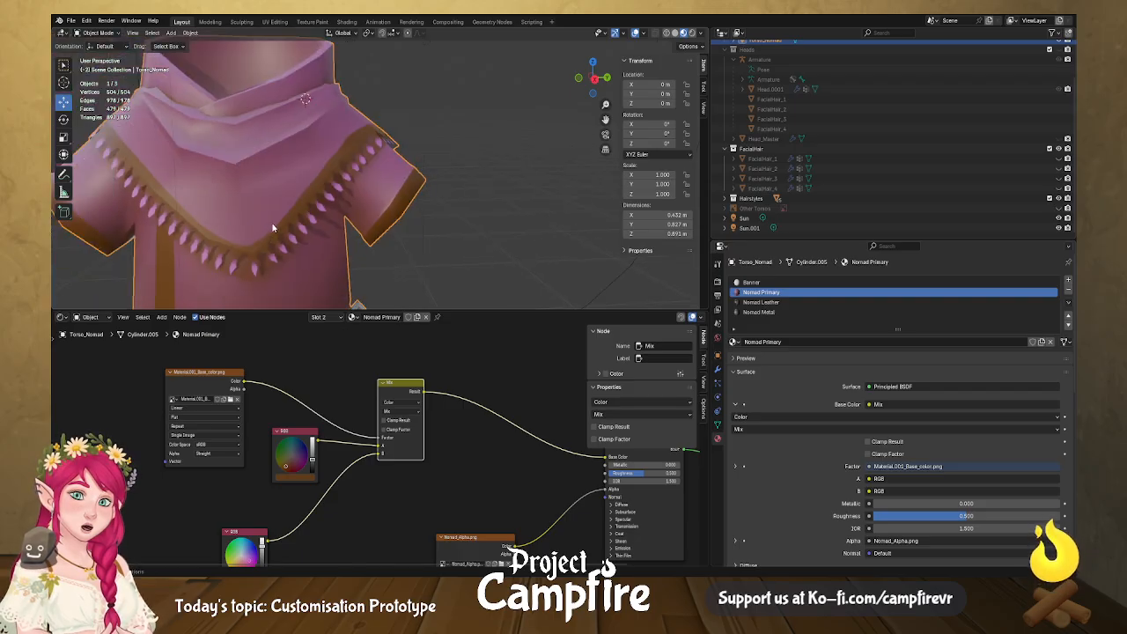
# Clear the sharp marking from the edge loop along the upper edge of the scarf's fringed border.
pyautogui.press('Tab')
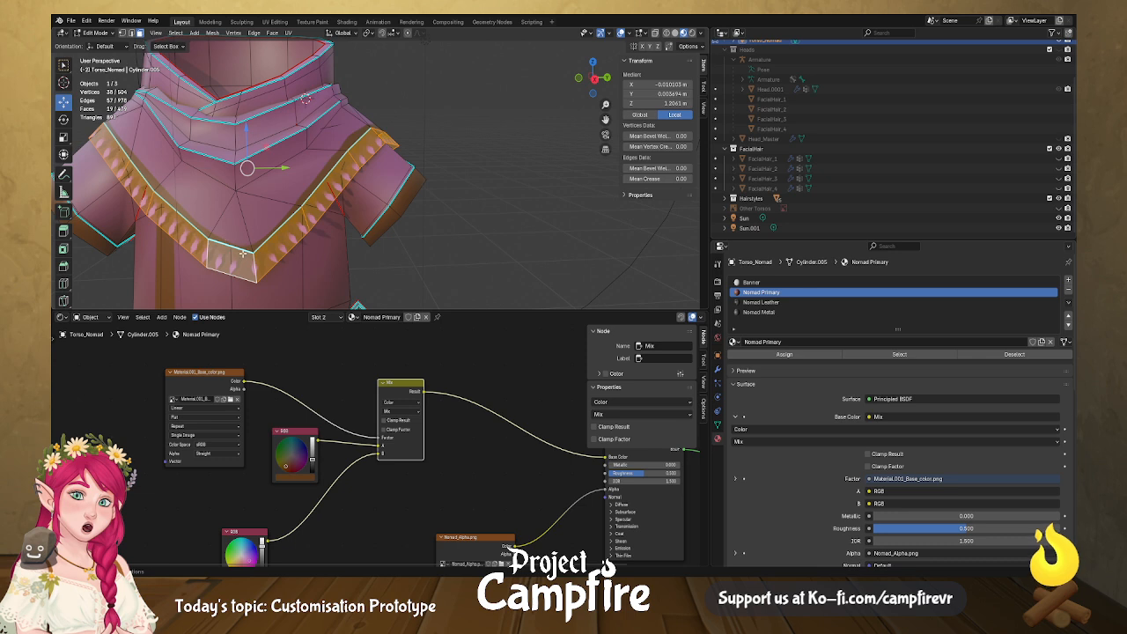
pyautogui.press('3')
pyautogui.click(268, 241)
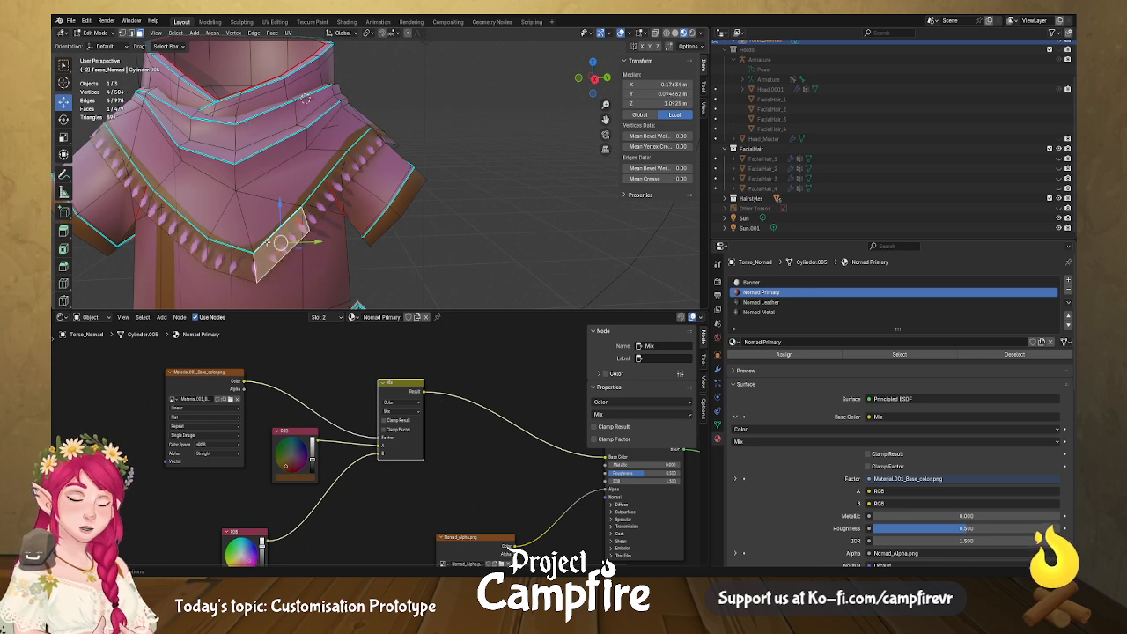
pyautogui.press('2')
pyautogui.keyDown('alt'); pyautogui.click(267, 242); pyautogui.keyUp('alt')
pyautogui.rightClick(266, 242)
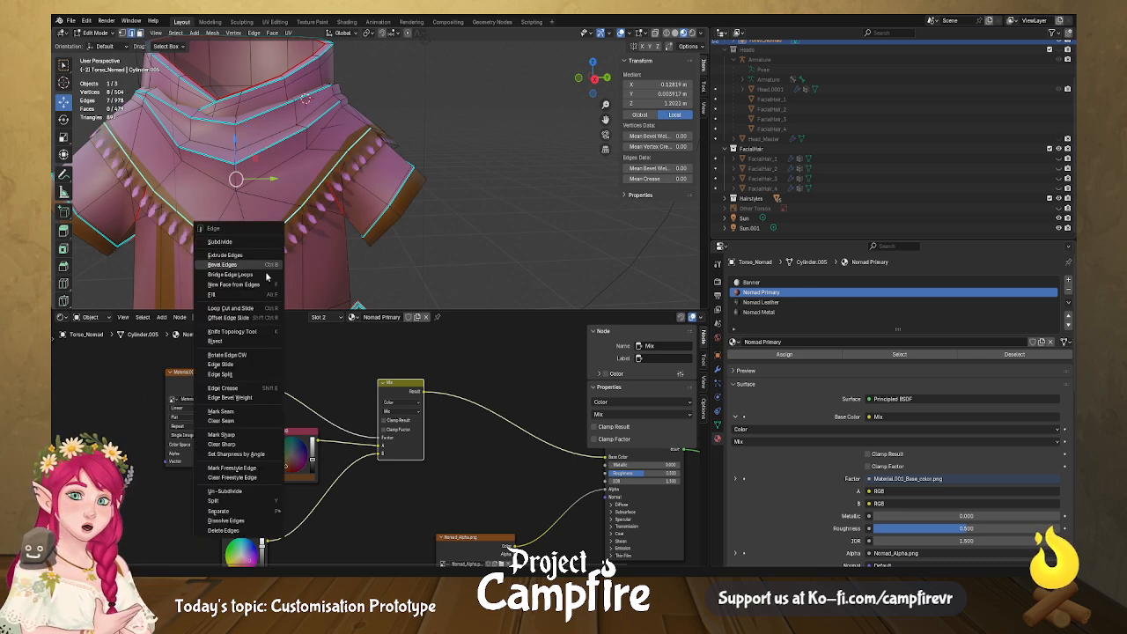
pyautogui.click(248, 445)
pyautogui.press('Tab')
# Examine the scarf's fringed border from the side, front and back of the torso.
pyautogui.moveTo(343, 259); pyautogui.dragTo(392, 190, button='middle')
pyautogui.scroll(-3, 286, 264)
pyautogui.scroll(4, 370, 241)
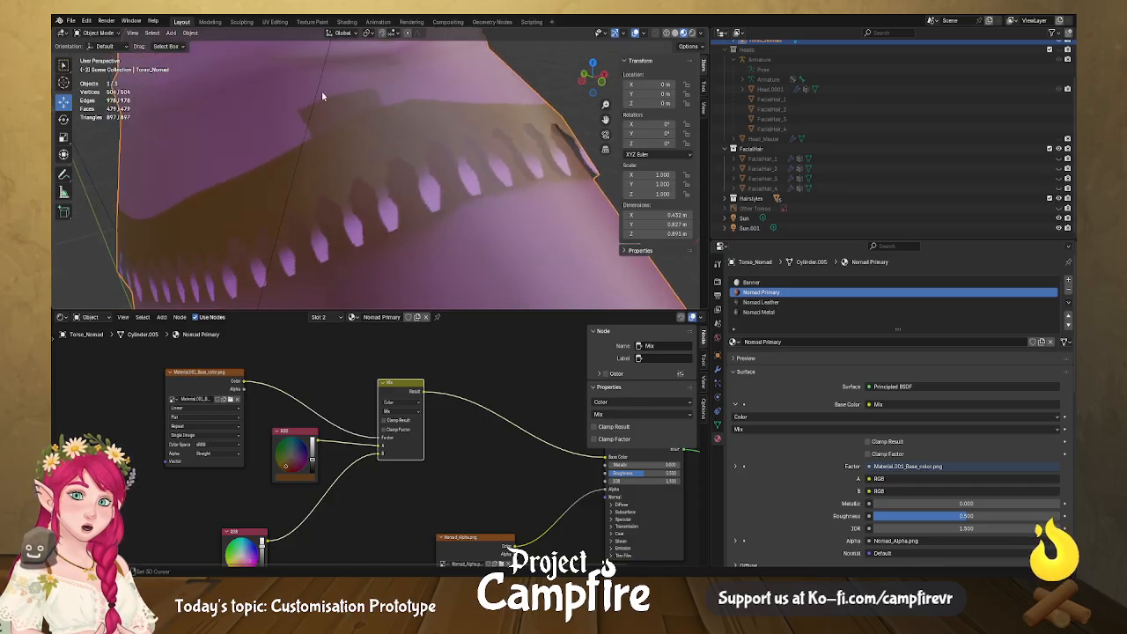
pyautogui.scroll(-6, 369, 118)
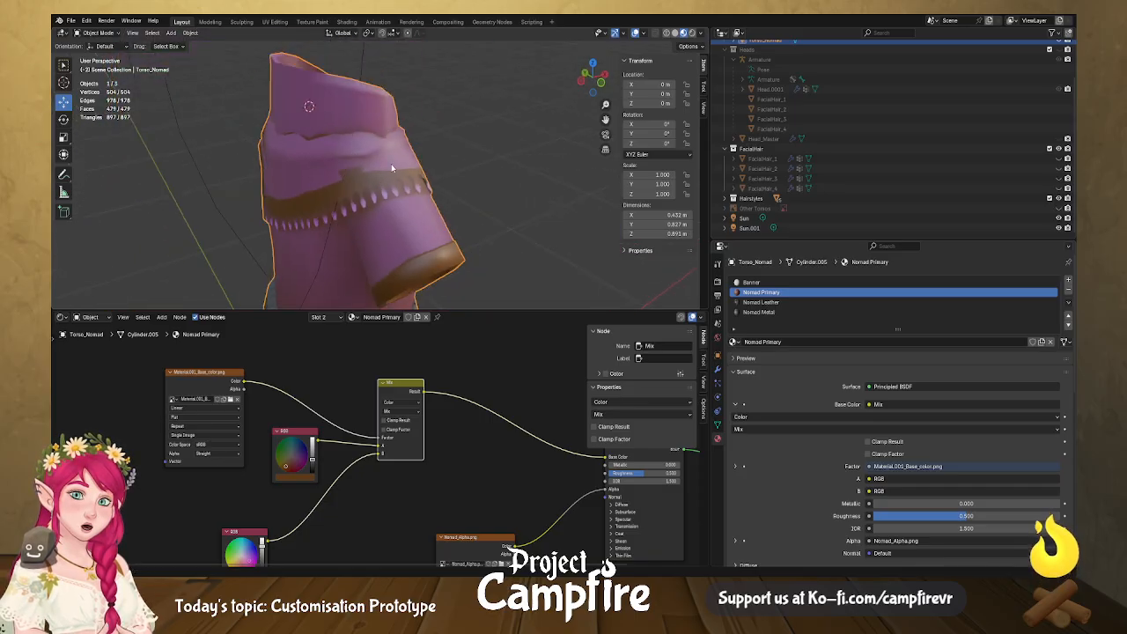
pyautogui.moveTo(404, 184); pyautogui.dragTo(365, 146, button='middle')
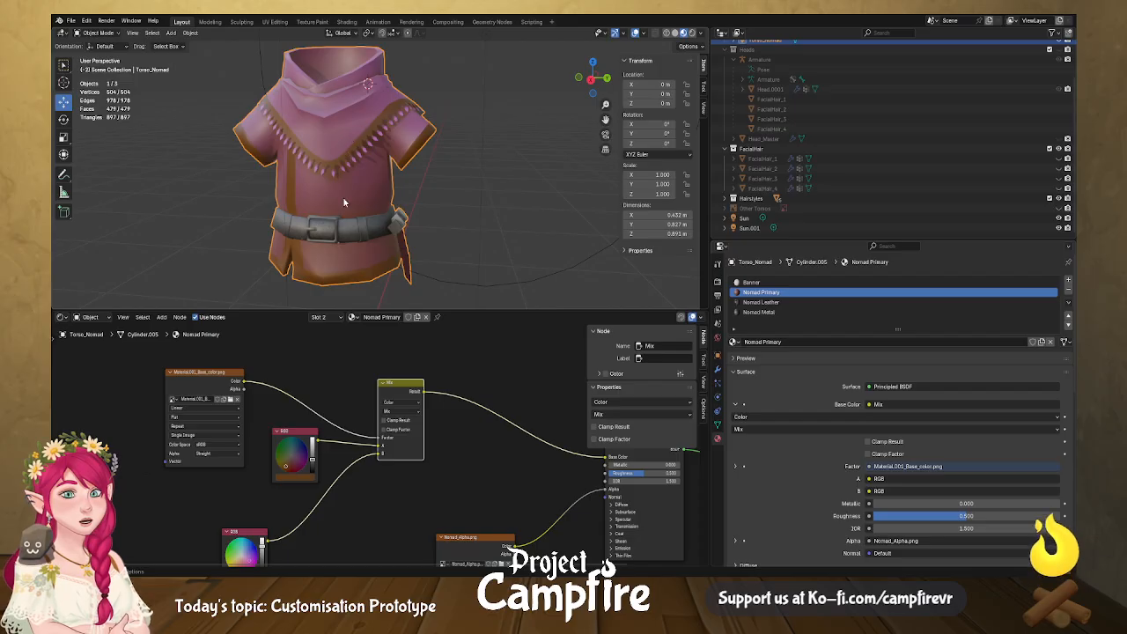
pyautogui.moveTo(355, 207); pyautogui.dragTo(491, 198, button='middle')
pyautogui.scroll(2, 491, 194)
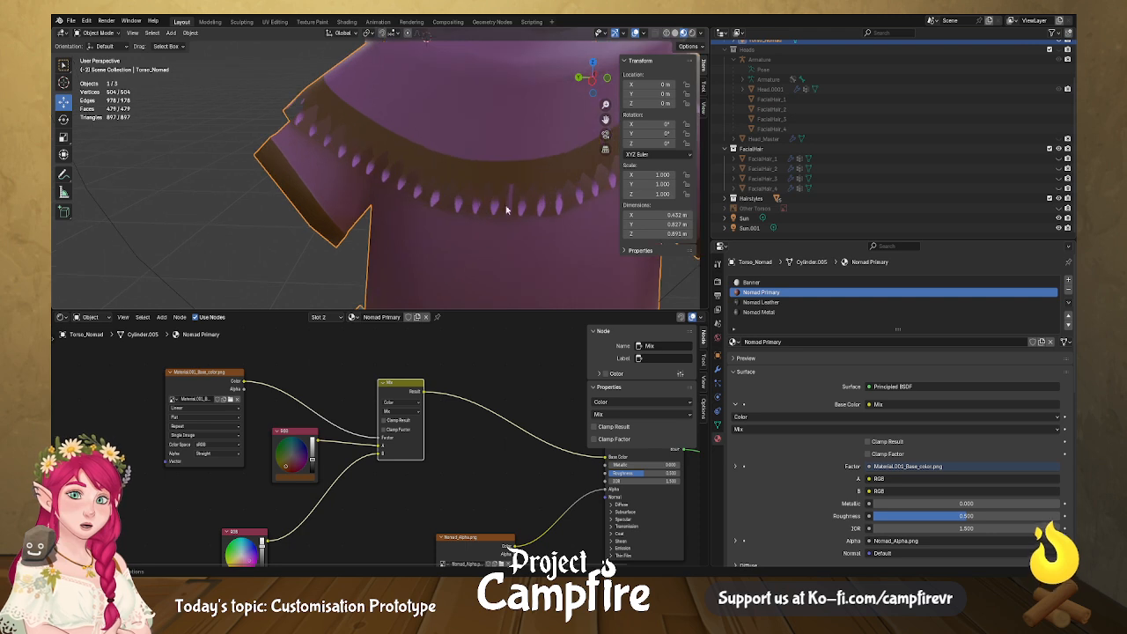
pyautogui.scroll(4, 515, 190)
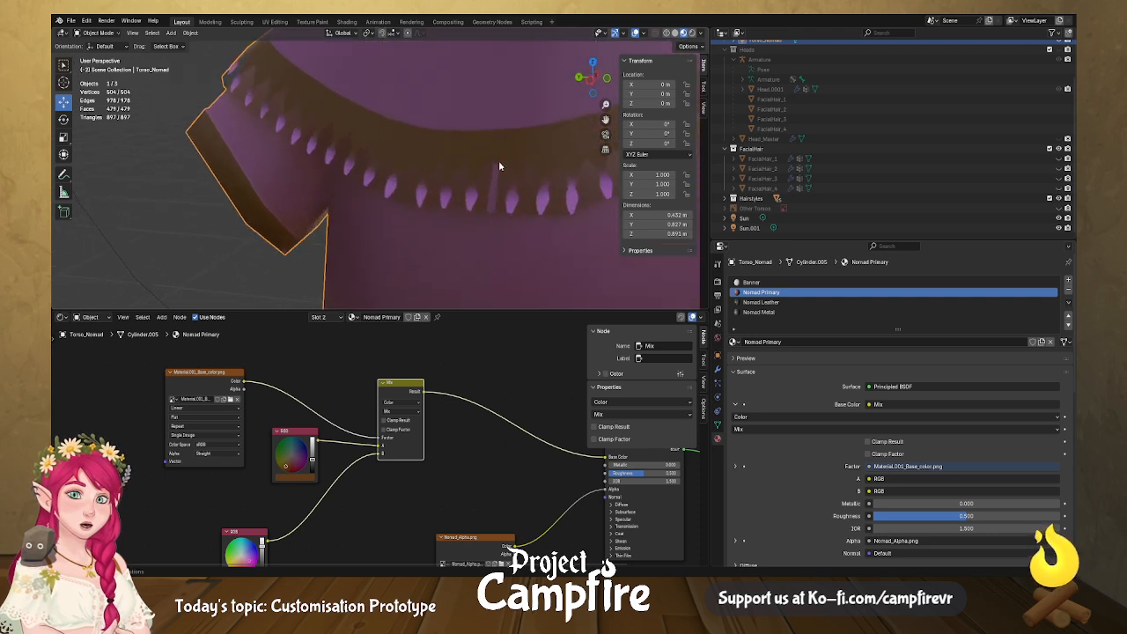
pyautogui.scroll(-5, 473, 179)
pyautogui.moveTo(473, 179); pyautogui.dragTo(418, 188, button='middle')
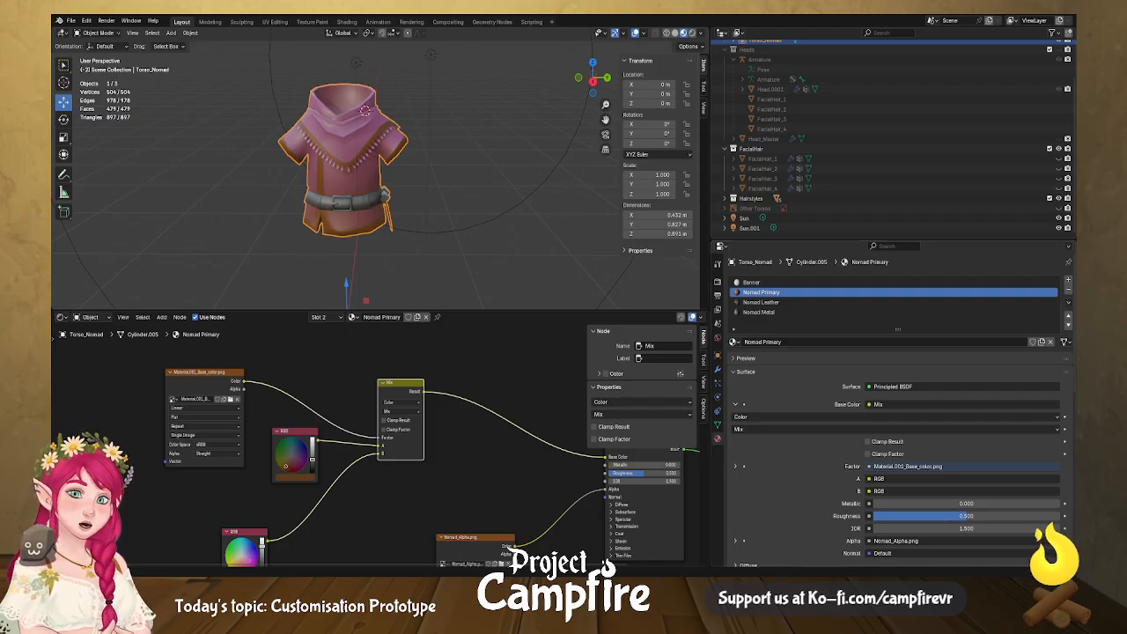
pyautogui.scroll(-1, 902, 486)
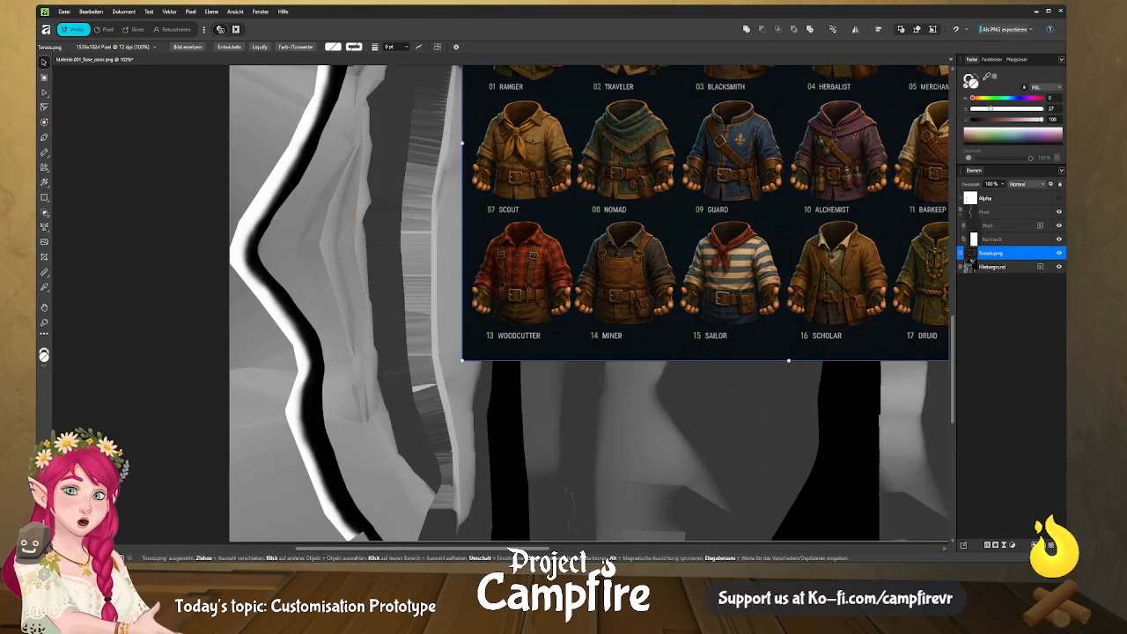
# Move the Torsos.png reference image down the Affinity canvas and study the Nomad outfit's scarf ornaments.
pyautogui.moveTo(642, 168); pyautogui.dragTo(642, 156, button='middle')
pyautogui.moveTo(642, 155); pyautogui.dragTo(626, 287)
pyautogui.scroll(6, 625, 287)
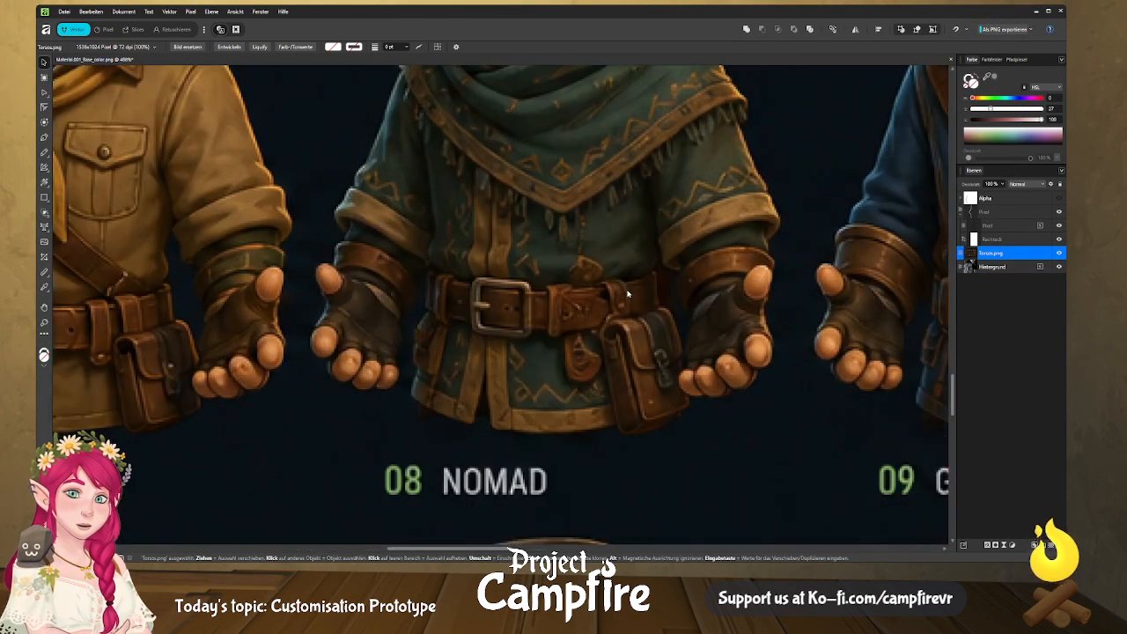
pyautogui.scroll(1, 627, 271)
pyautogui.moveTo(635, 208); pyautogui.dragTo(635, 361, button='middle')
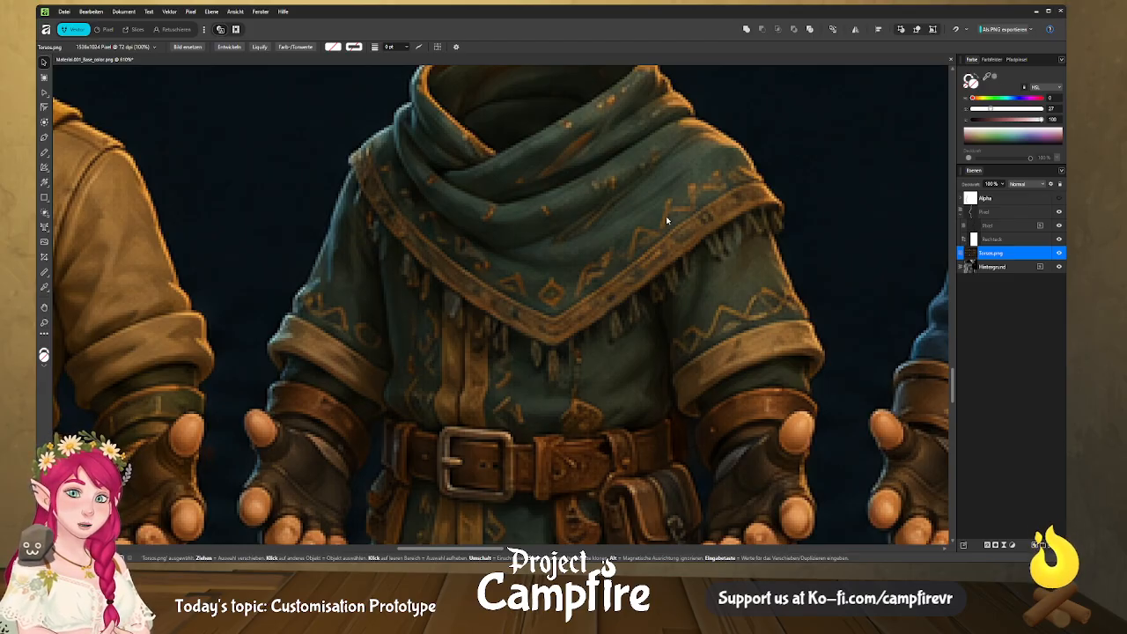
pyautogui.keyDown('ctrl'); pyautogui.scroll(-5, 581, 298); pyautogui.keyUp('ctrl')
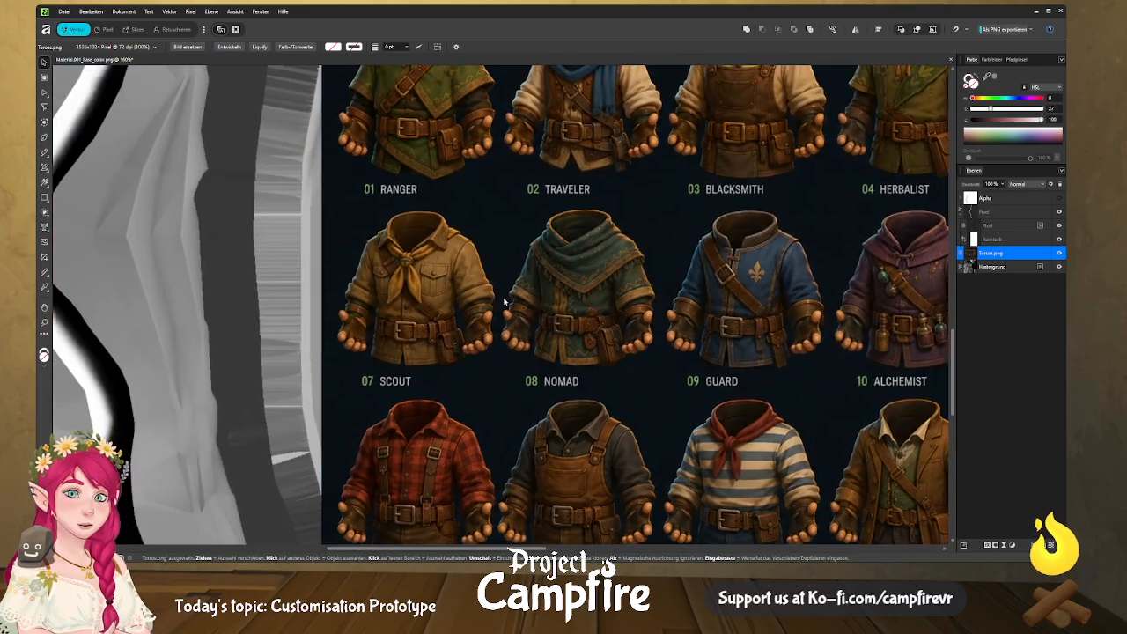
pyautogui.moveTo(505, 301); pyautogui.dragTo(567, 316, button='middle')
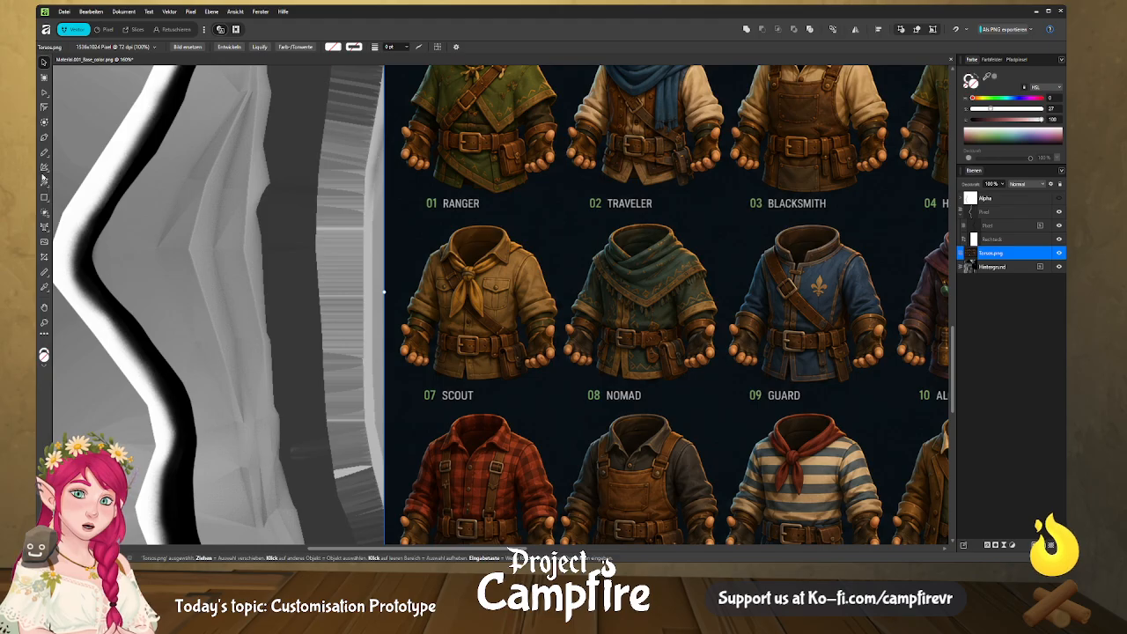
# Draw a small diamond with a short vertical line above it on the dark area beside the reference image, using the Pen tool.
pyautogui.click(44, 138)
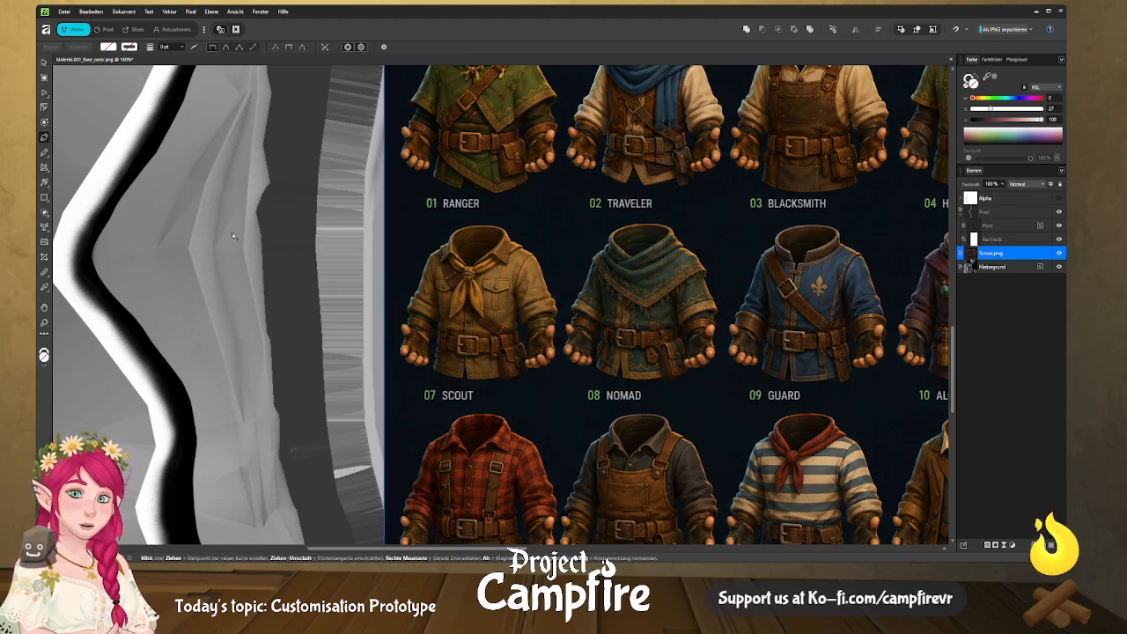
pyautogui.click(297, 187)
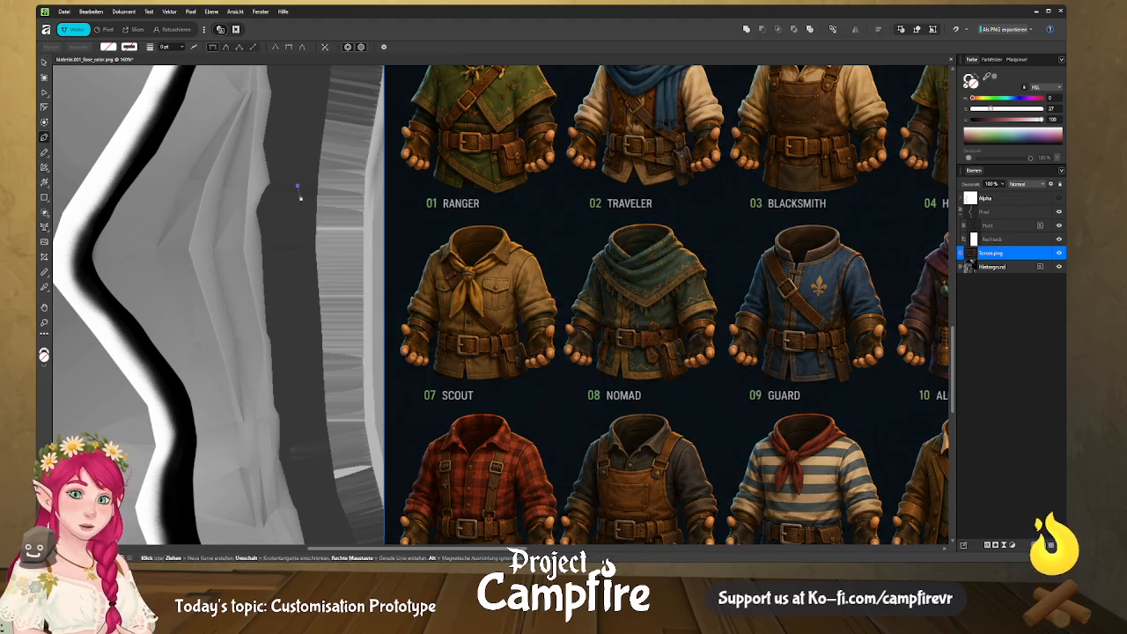
pyautogui.click(297, 203)
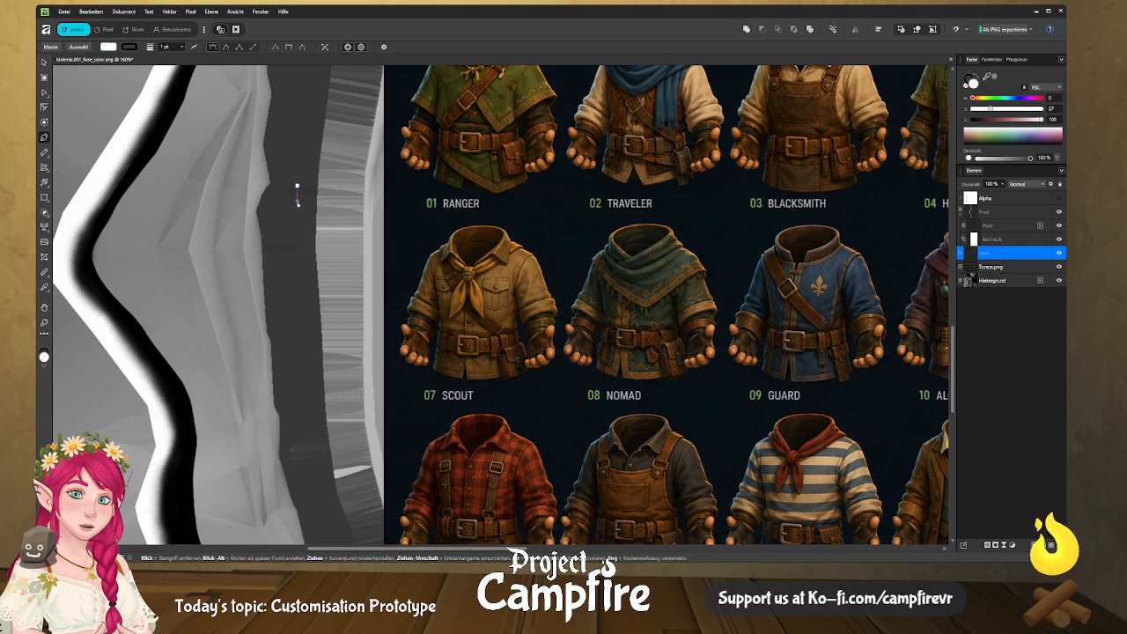
pyautogui.click(283, 217)
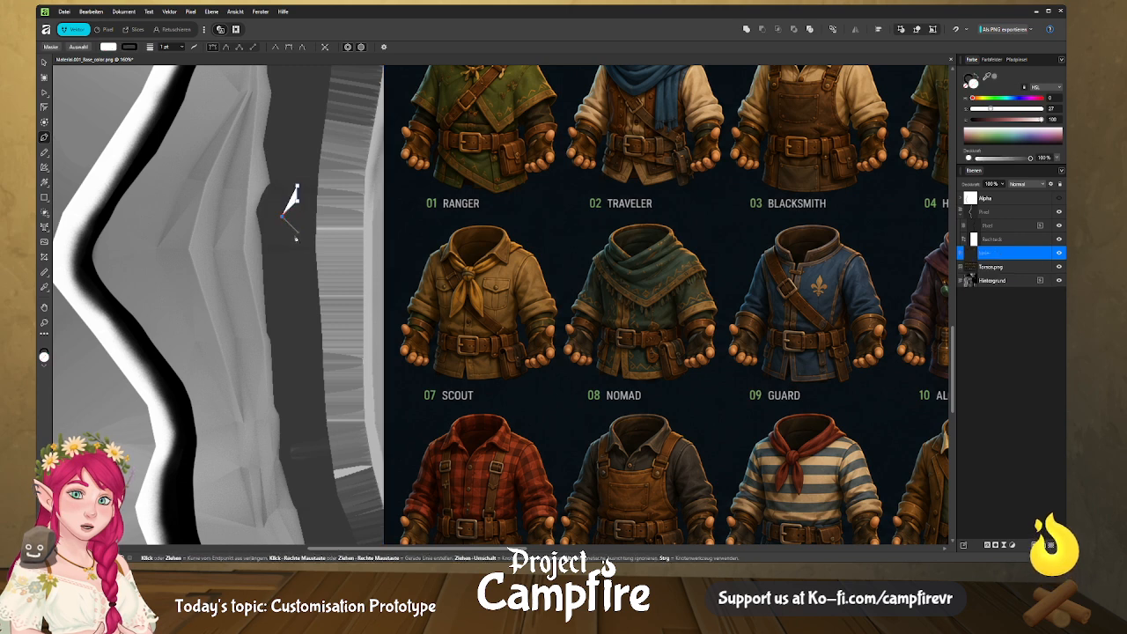
pyautogui.click(297, 233)
pyautogui.click(315, 217)
pyautogui.click(297, 189)
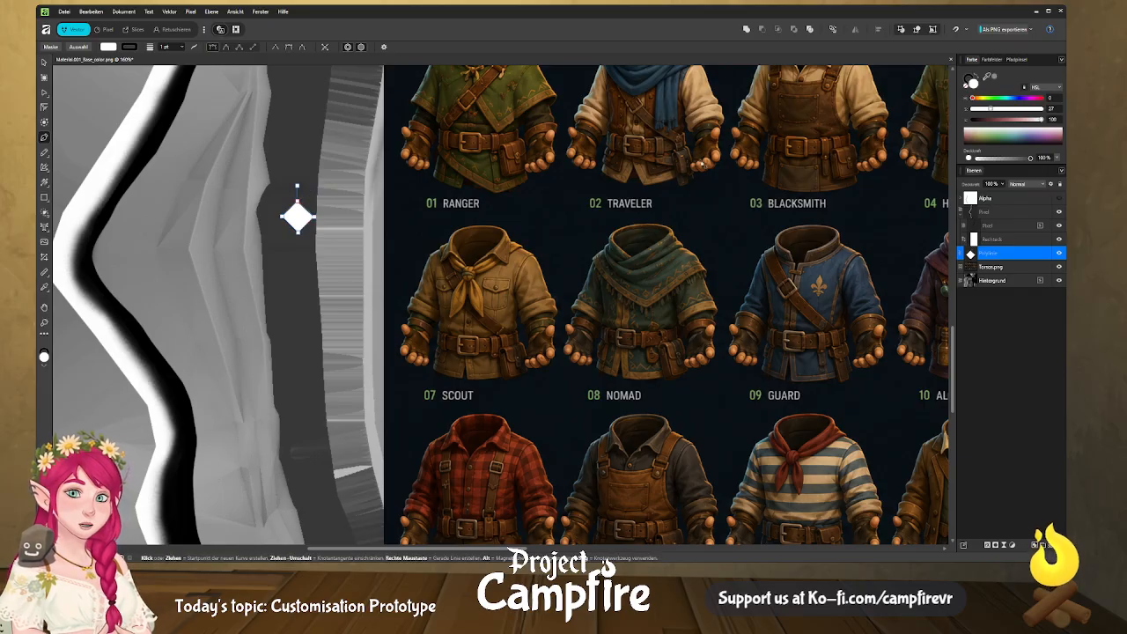
# Remove the diamond's fill and set its black outline to 9 pt.
pyautogui.click(973, 81)
pyautogui.click(966, 88)
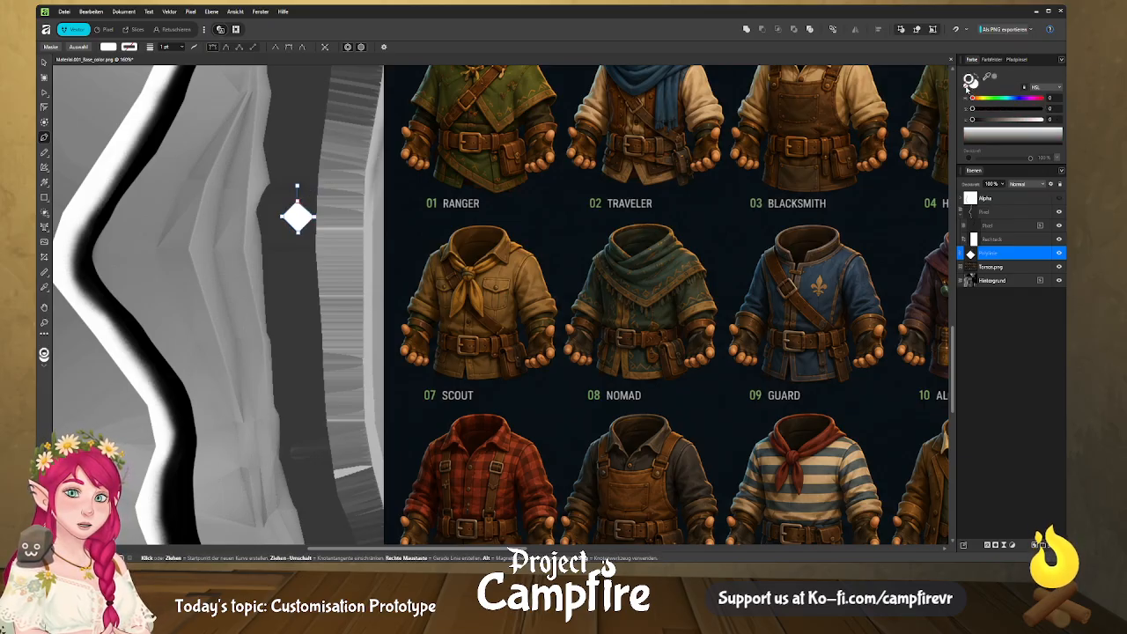
pyautogui.moveTo(974, 107); pyautogui.dragTo(971, 98)
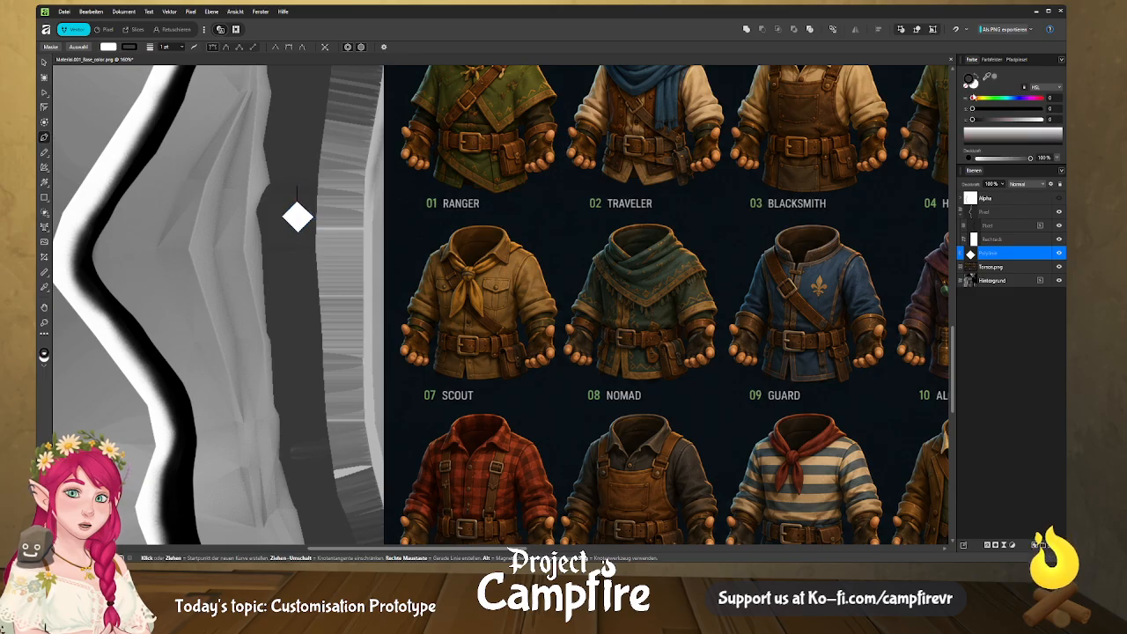
pyautogui.click(975, 85)
pyautogui.click(966, 87)
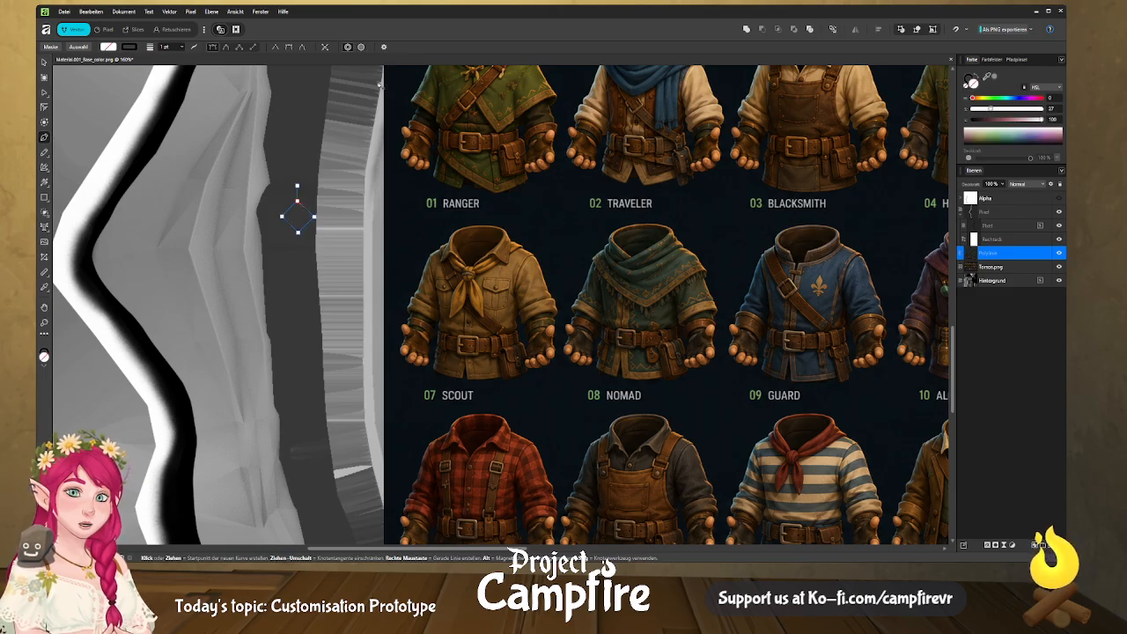
pyautogui.scroll(7, 159, 49)
pyautogui.scroll(4, 158, 49)
pyautogui.scroll(-3, 159, 49)
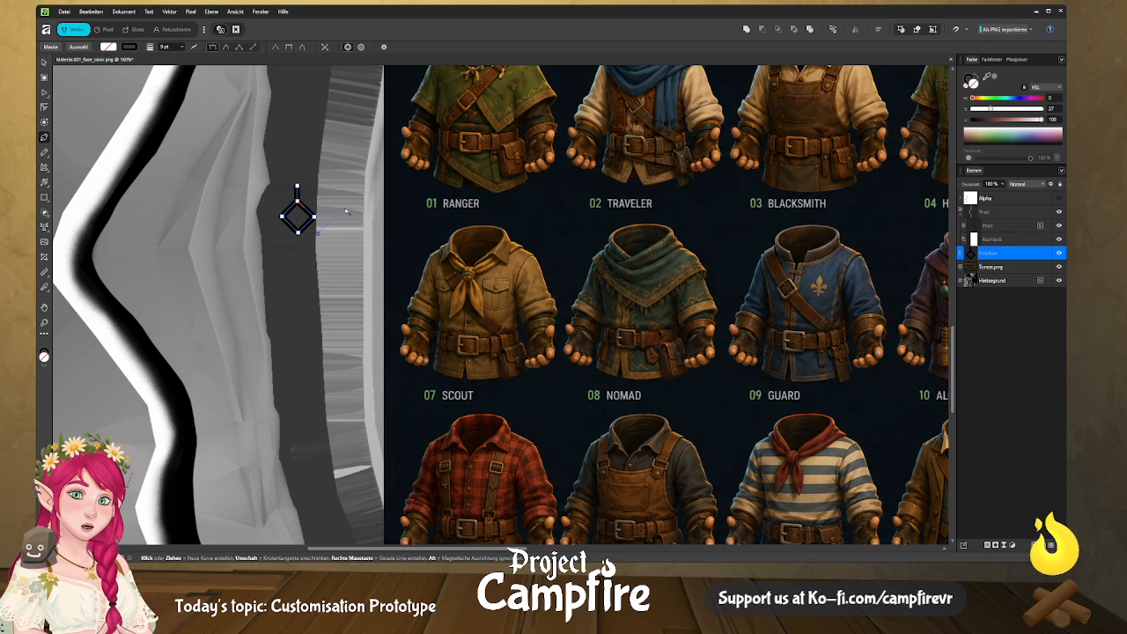
# Draw a stepped line with a short horizontal middle segment, rising away from the diamond ornament, using the Pen tool.
pyautogui.click(346, 209)
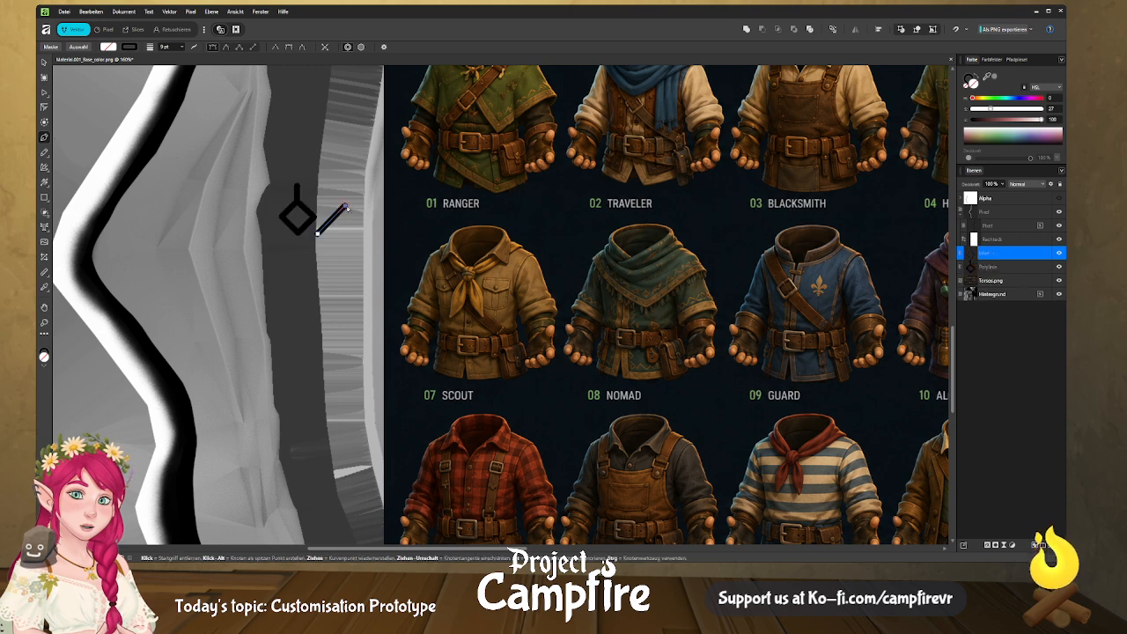
pyautogui.click(370, 207)
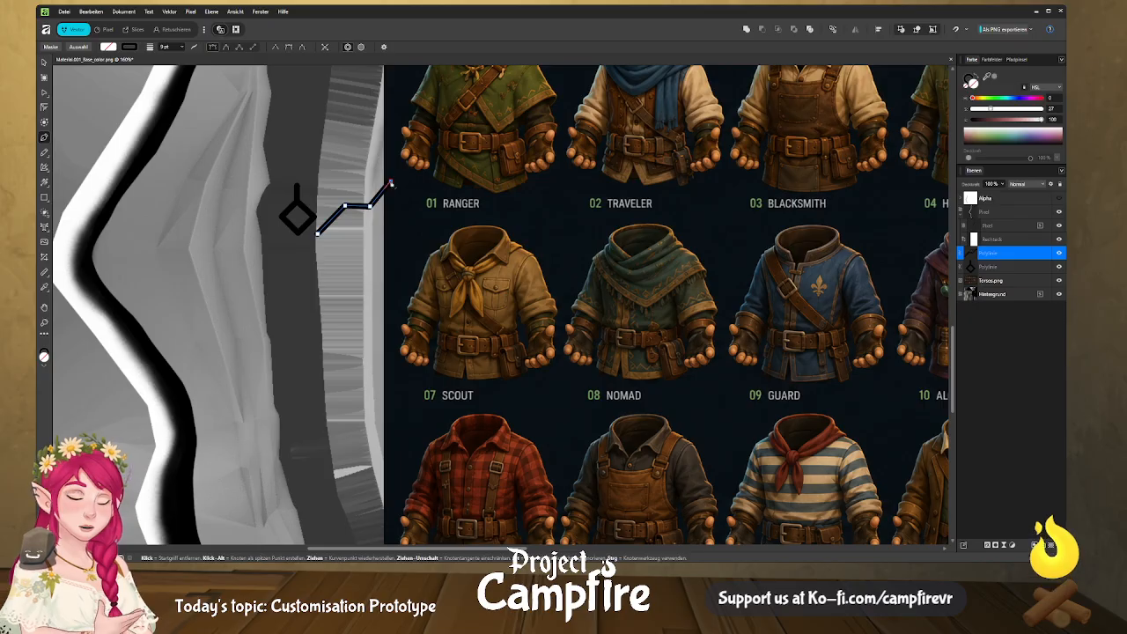
pyautogui.press('Escape')
pyautogui.press('Escape')
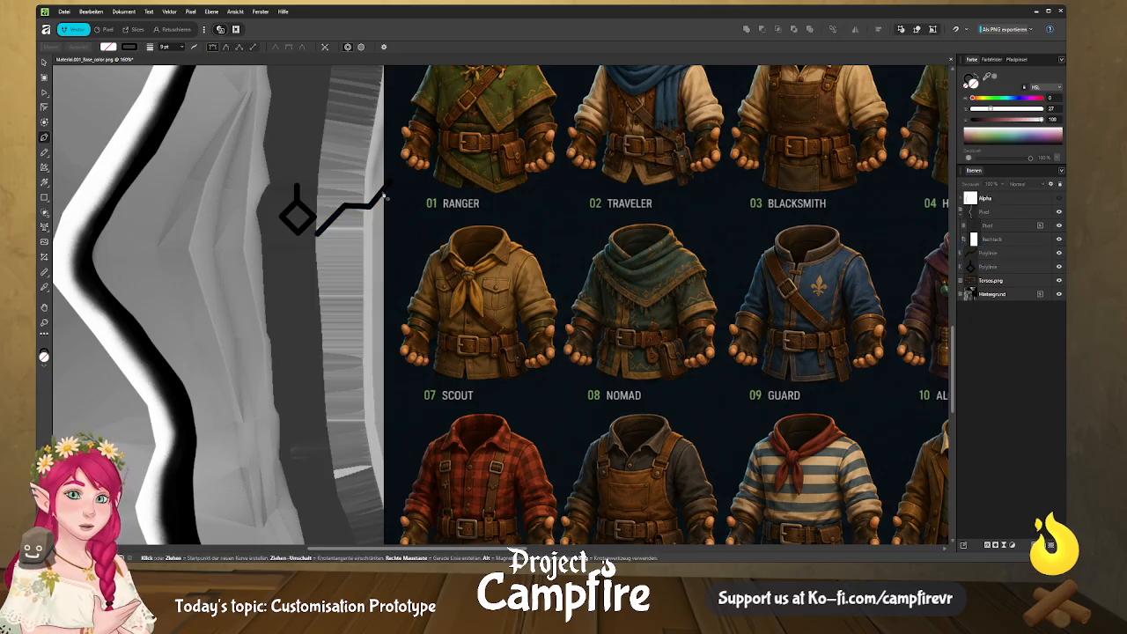
# Draw a small upward-pointing chevron beneath the stepped line with the Pen tool.
pyautogui.click(334, 233)
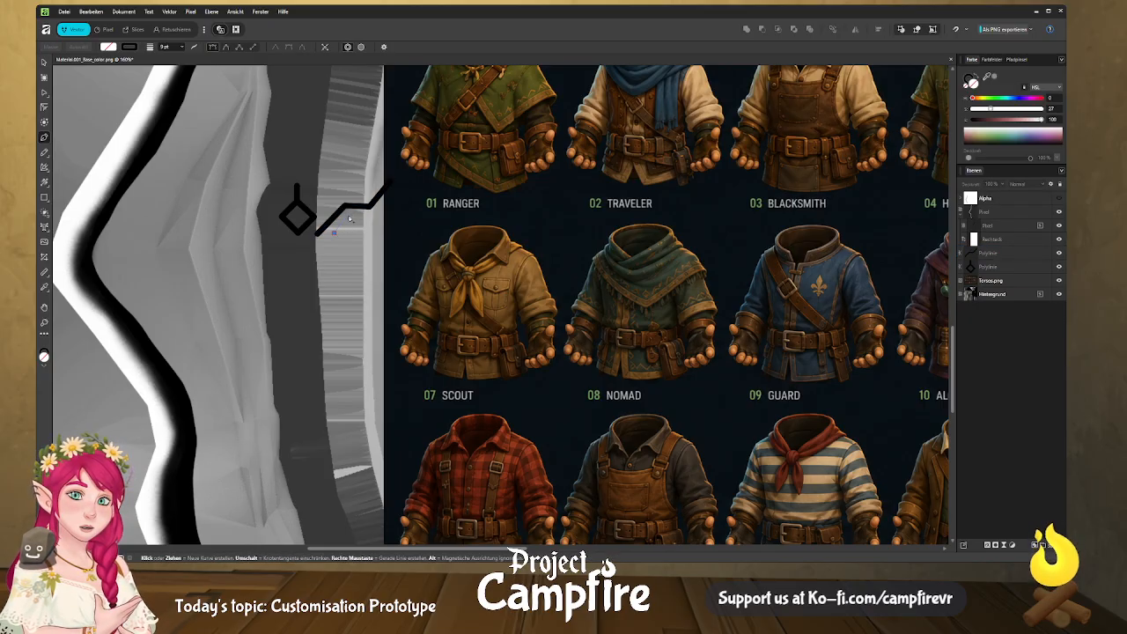
pyautogui.click(353, 216)
pyautogui.click(371, 234)
pyautogui.press('Escape')
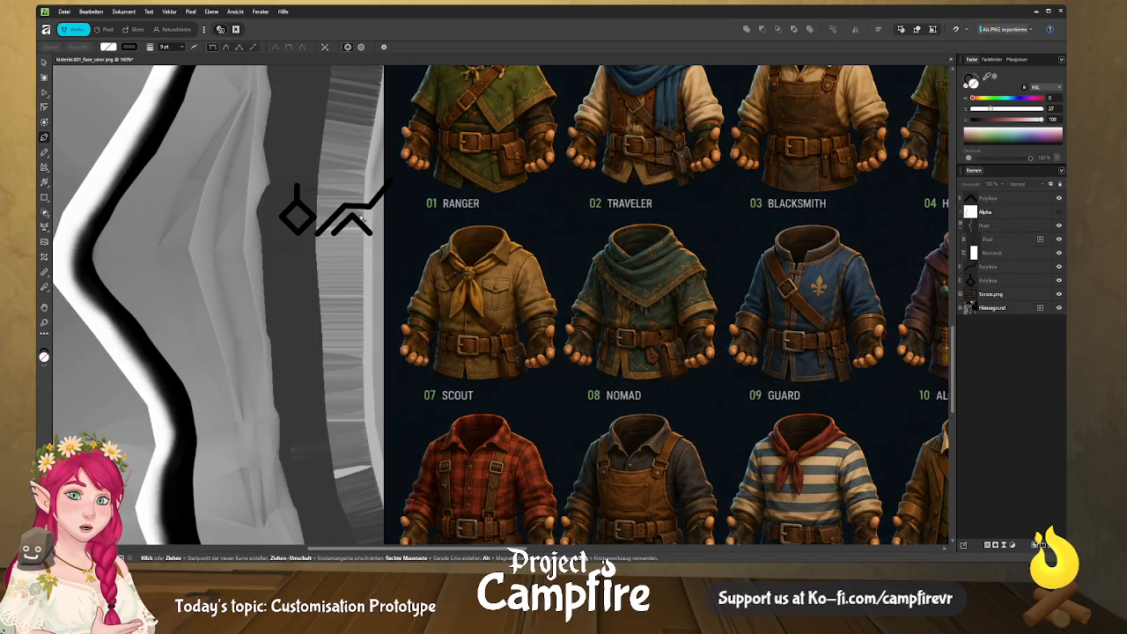
# Draw an upside-down Y ornament on the other side of the diamond from two connected pen paths.
pyautogui.click(239, 208)
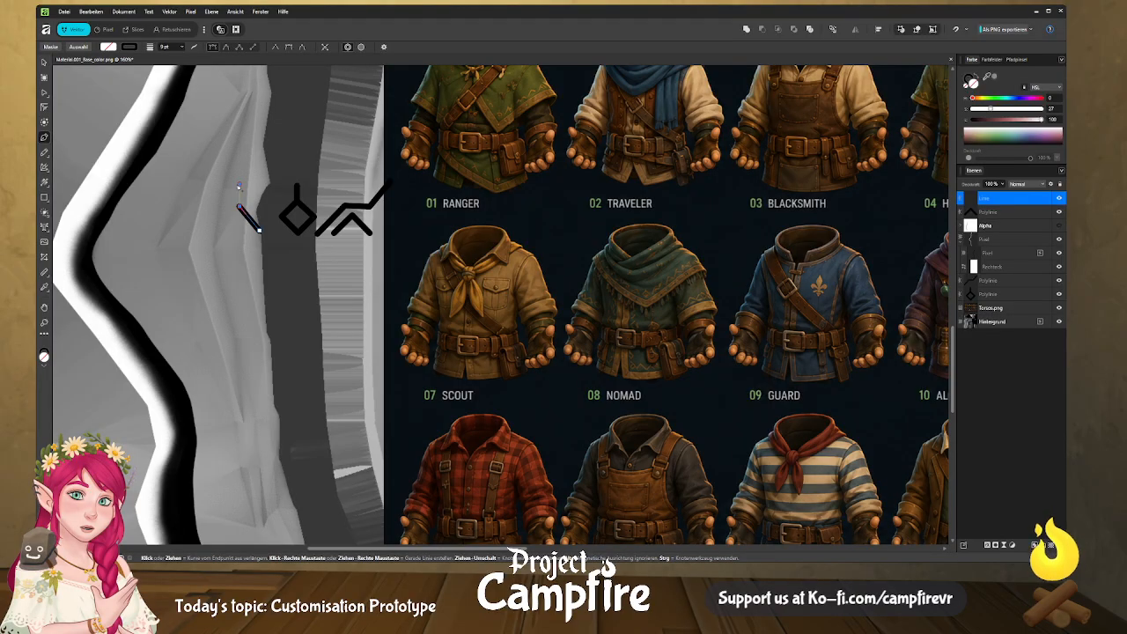
pyautogui.click(238, 185)
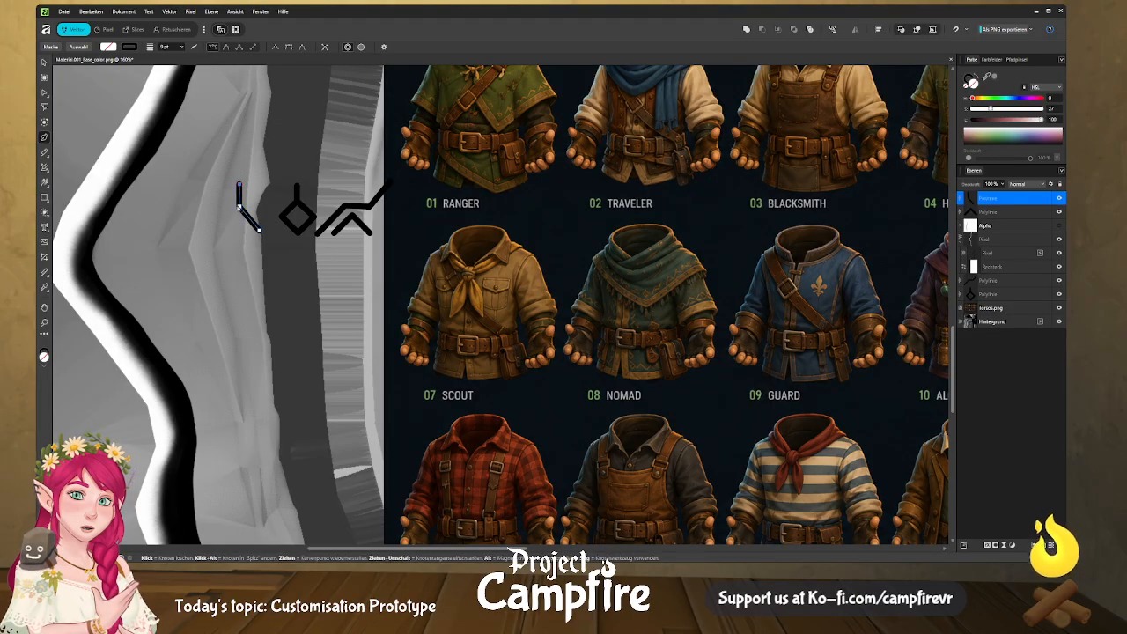
pyautogui.click(239, 208)
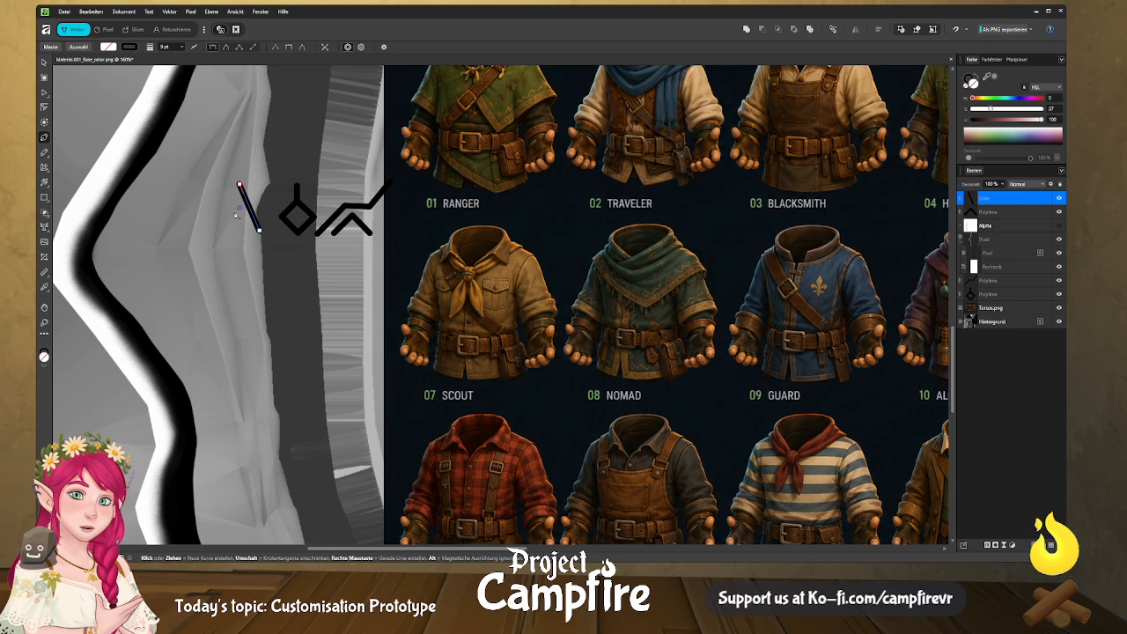
pyautogui.hotkey('ctrl', 'z')
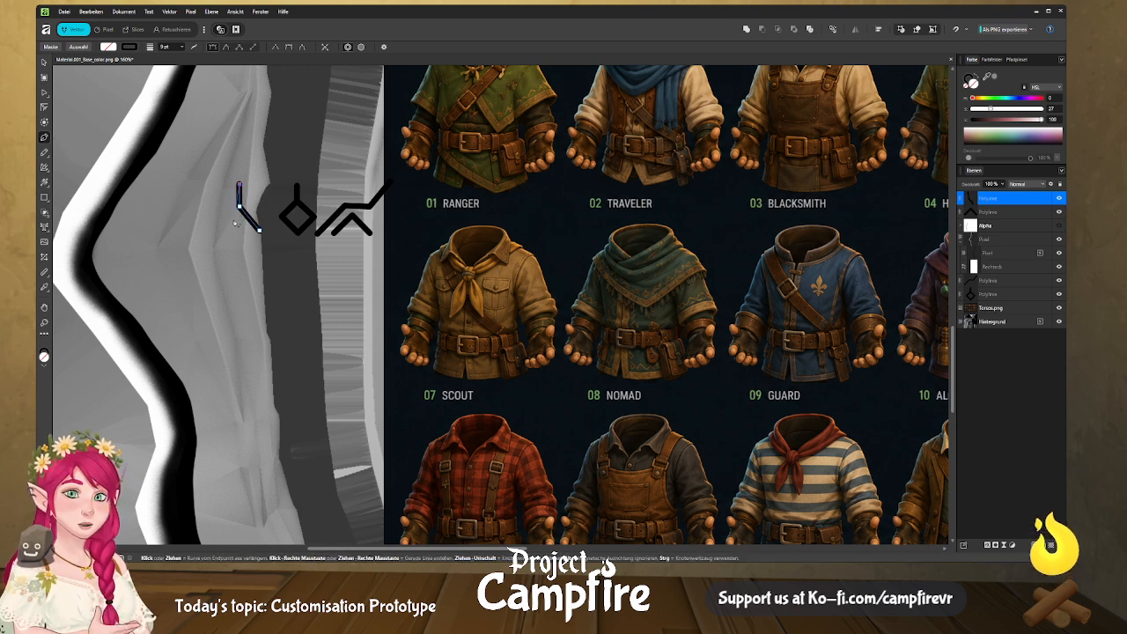
pyautogui.click(218, 232)
pyautogui.click(240, 209)
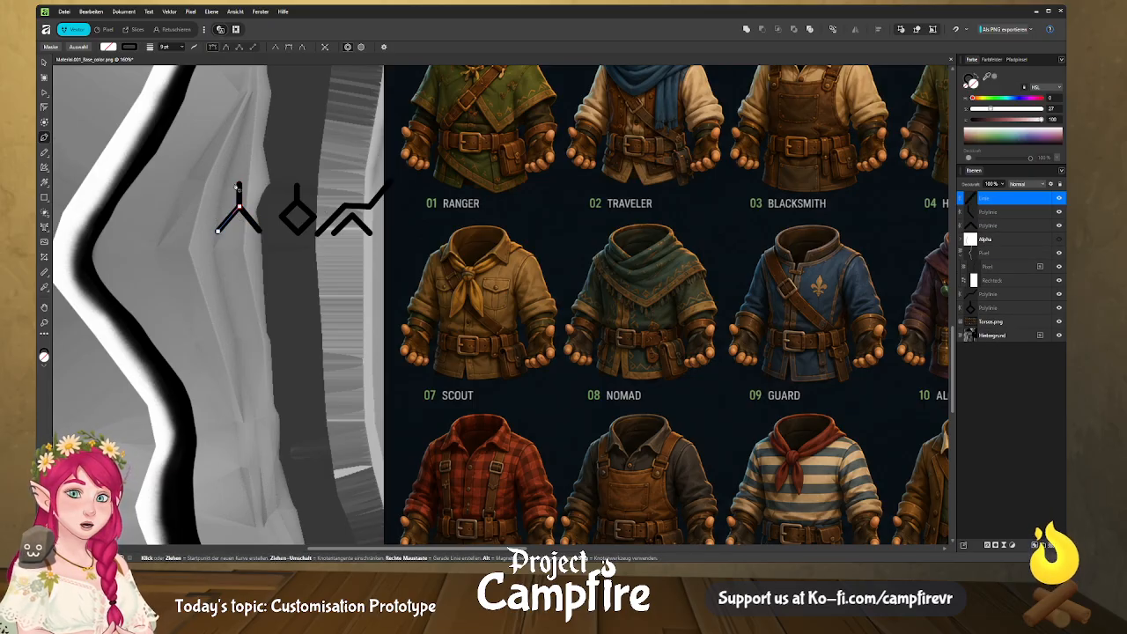
# Draw an open-bottomed trapezoid beyond the stepped line, over the edge of the reference image, to complete the ornament row.
pyautogui.click(389, 229)
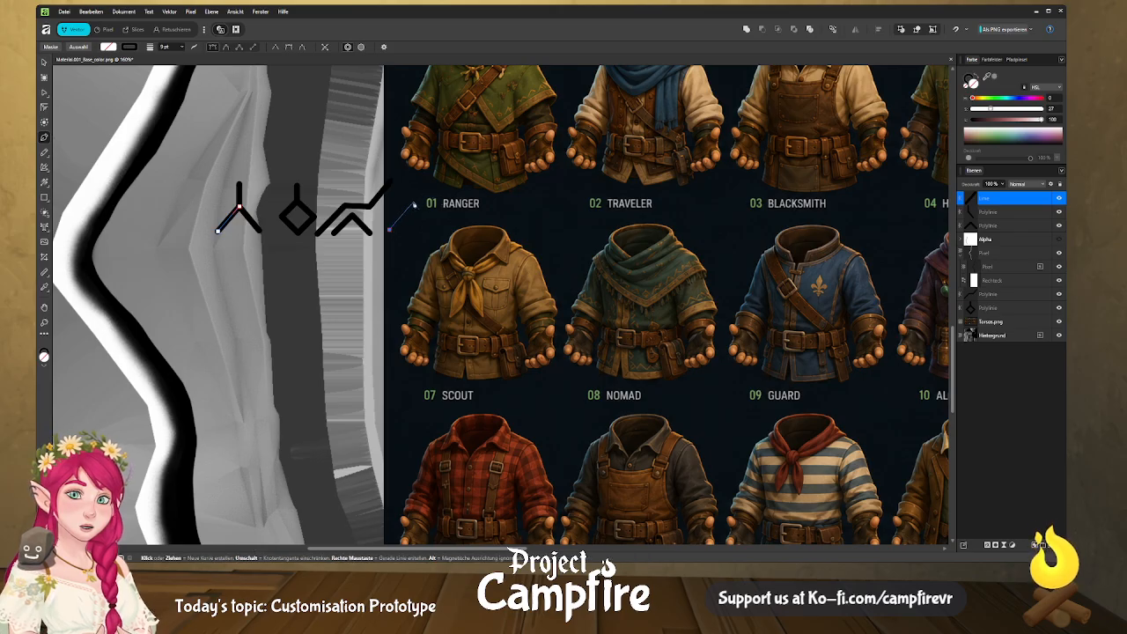
pyautogui.click(410, 205)
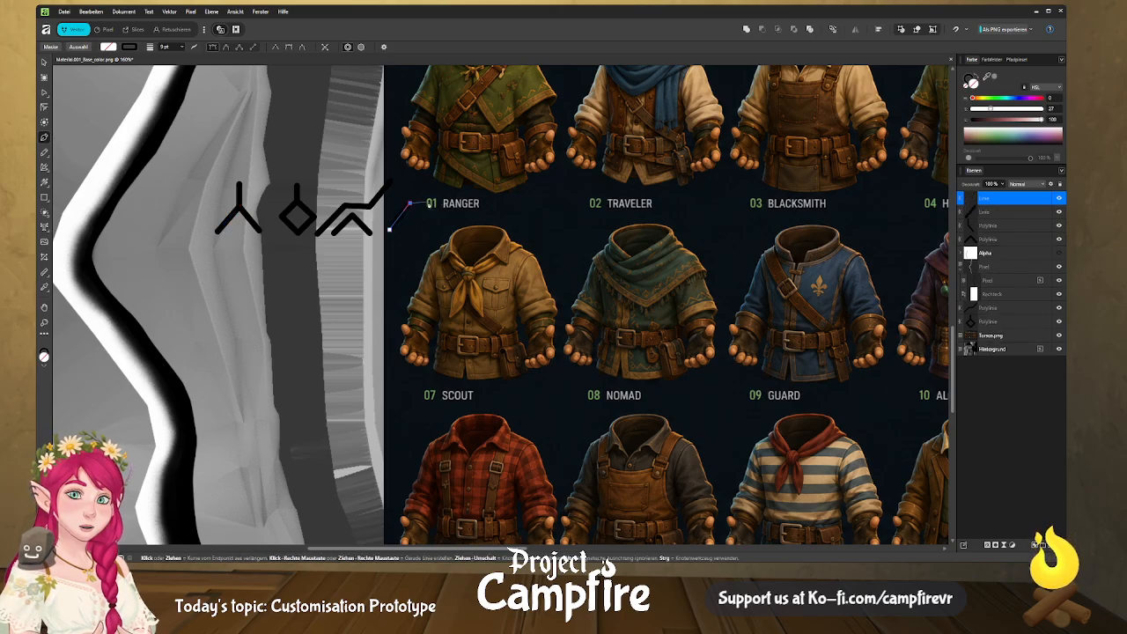
pyautogui.click(432, 203)
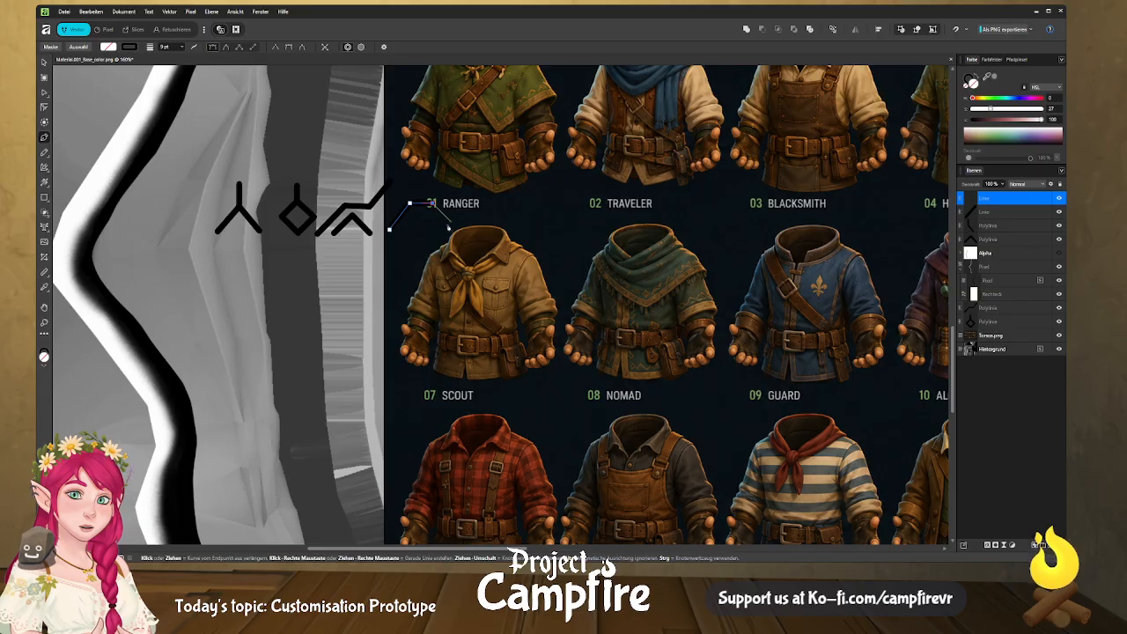
pyautogui.click(443, 224)
pyautogui.press('Escape')
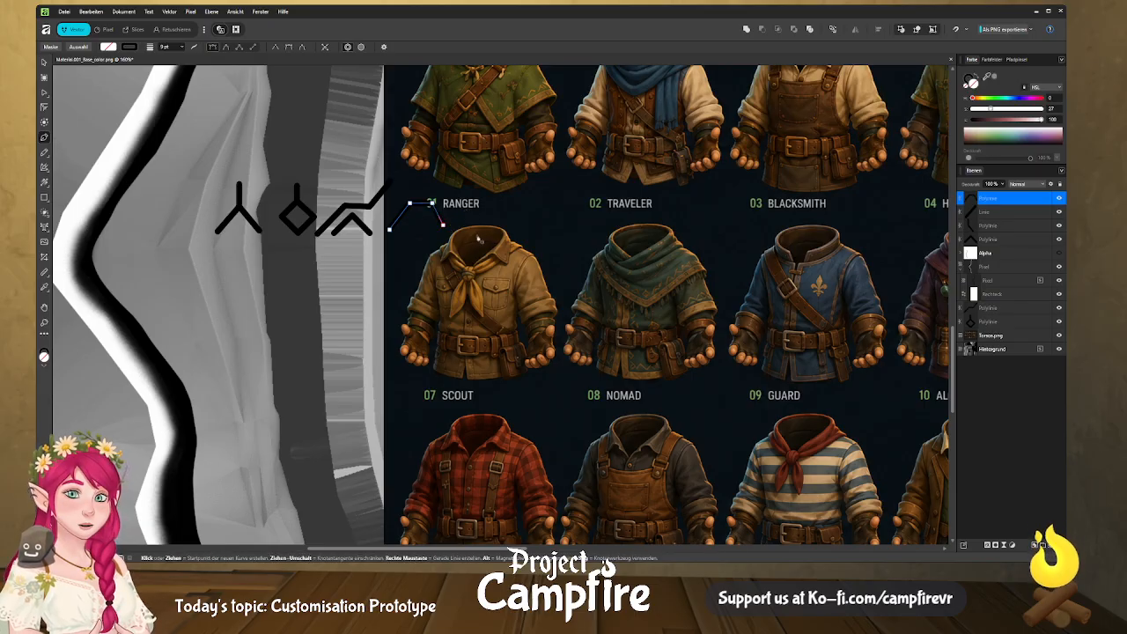
# Select all the ornament lines and group them.
pyautogui.click(43, 62)
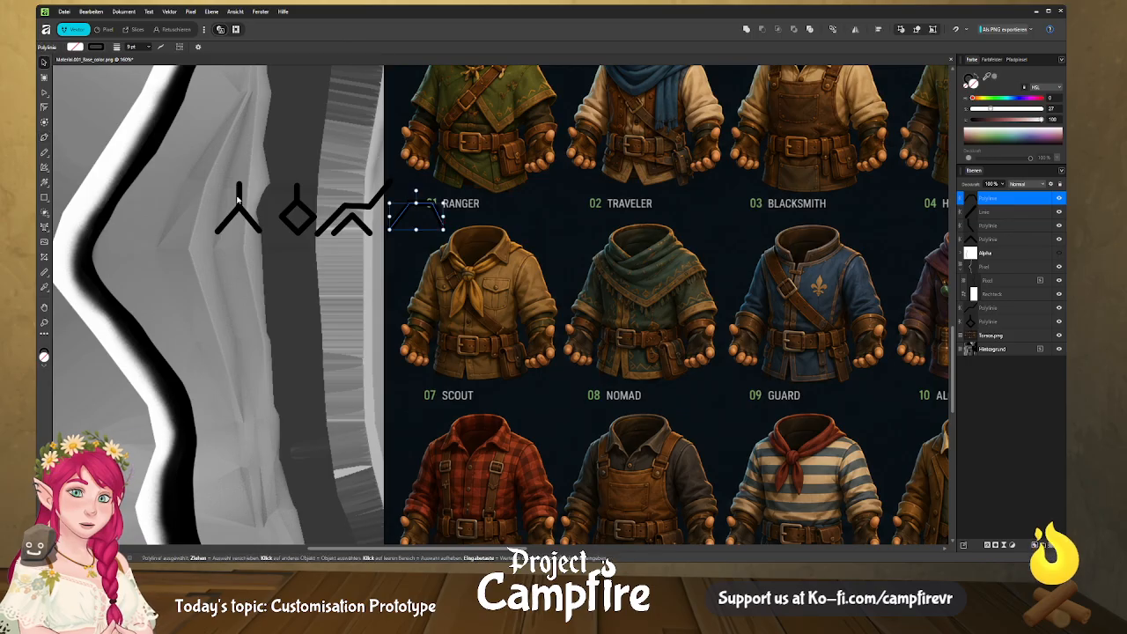
pyautogui.keyDown('shift'); pyautogui.click(258, 217); pyautogui.keyUp('shift')
pyautogui.keyDown('shift'); pyautogui.click(299, 211); pyautogui.keyUp('shift')
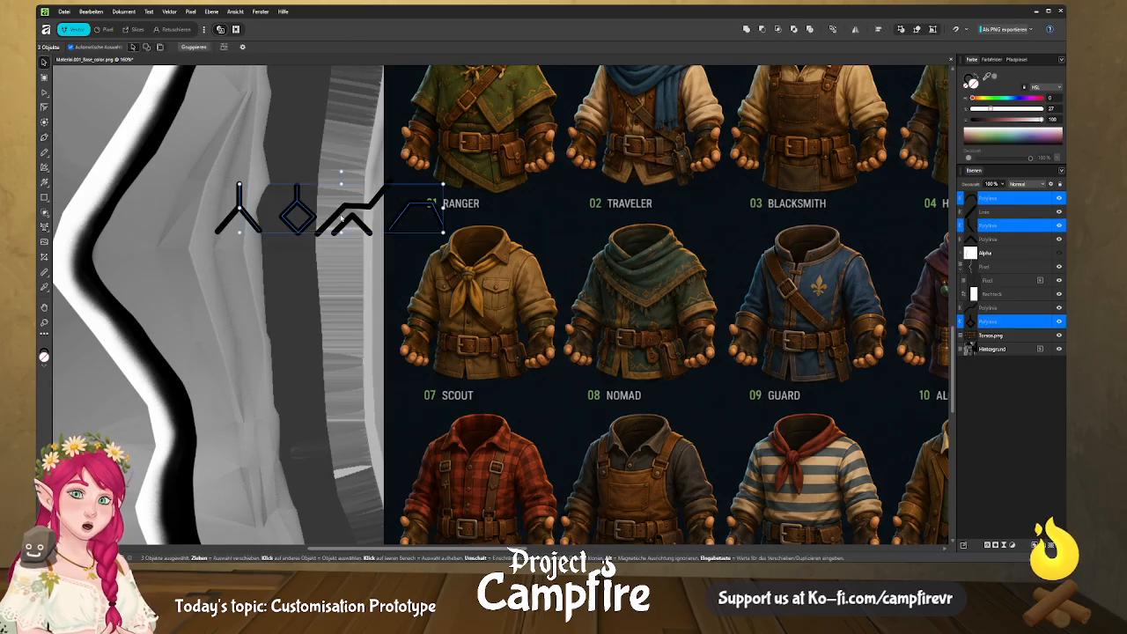
pyautogui.keyDown('shift'); pyautogui.click(342, 219); pyautogui.keyUp('shift')
pyautogui.keyDown('shift'); pyautogui.click(352, 227); pyautogui.keyUp('shift')
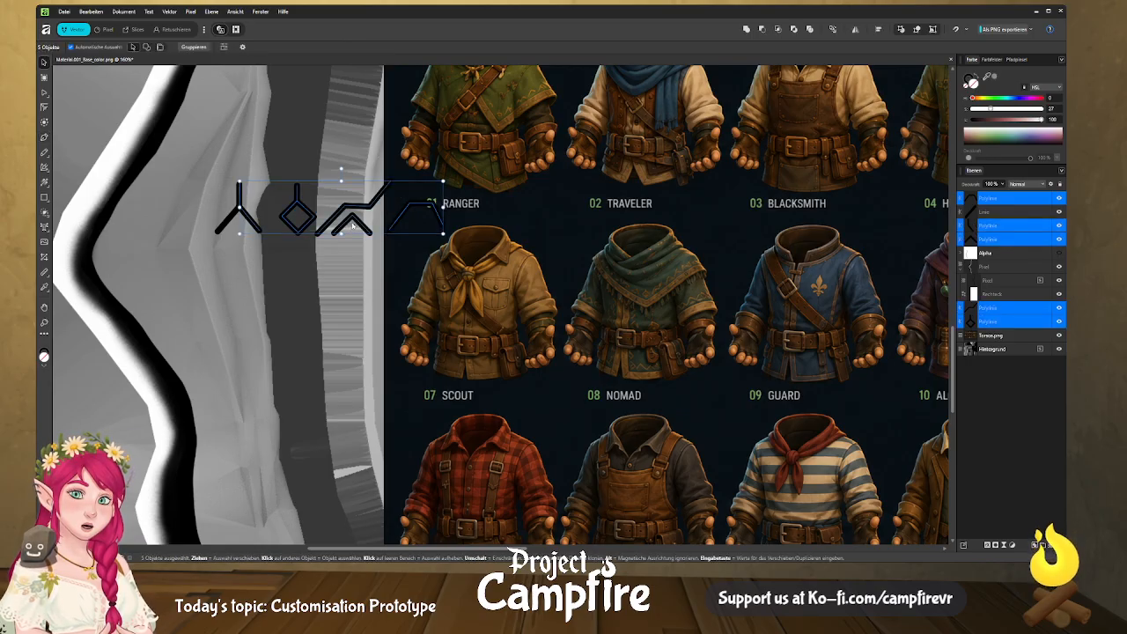
pyautogui.keyDown('shift'); pyautogui.click(225, 223); pyautogui.keyUp('shift')
pyautogui.hotkey('ctrl', 'g')
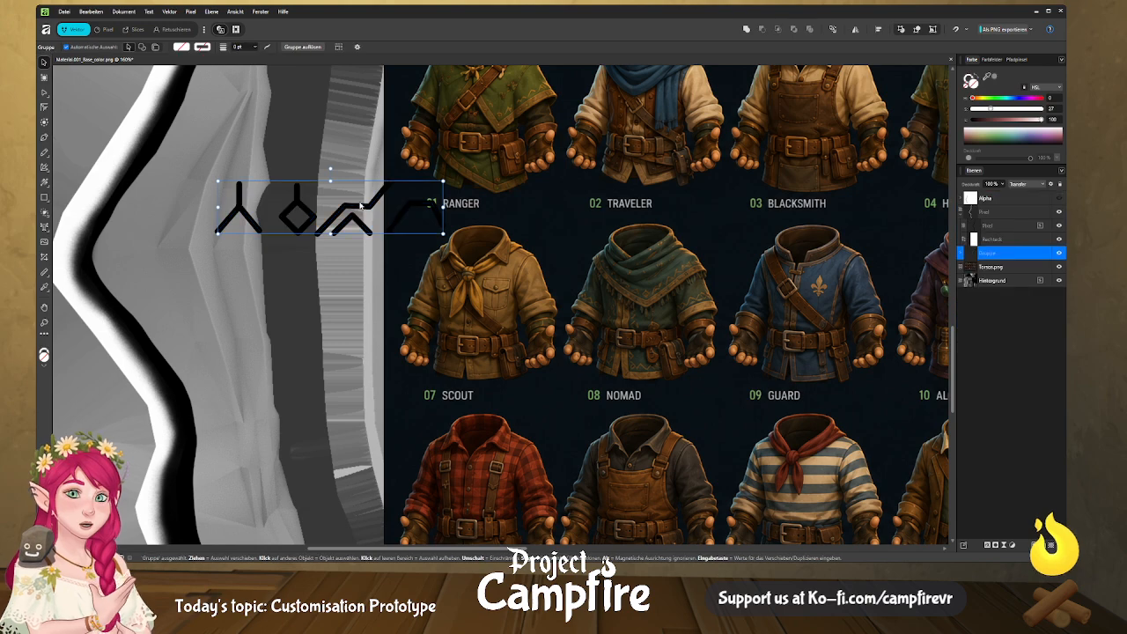
# Scale the ornament group down to roughly 60% of its width, clear of the reference image.
pyautogui.scroll(-2, 555, 134)
pyautogui.scroll(-1, 555, 134)
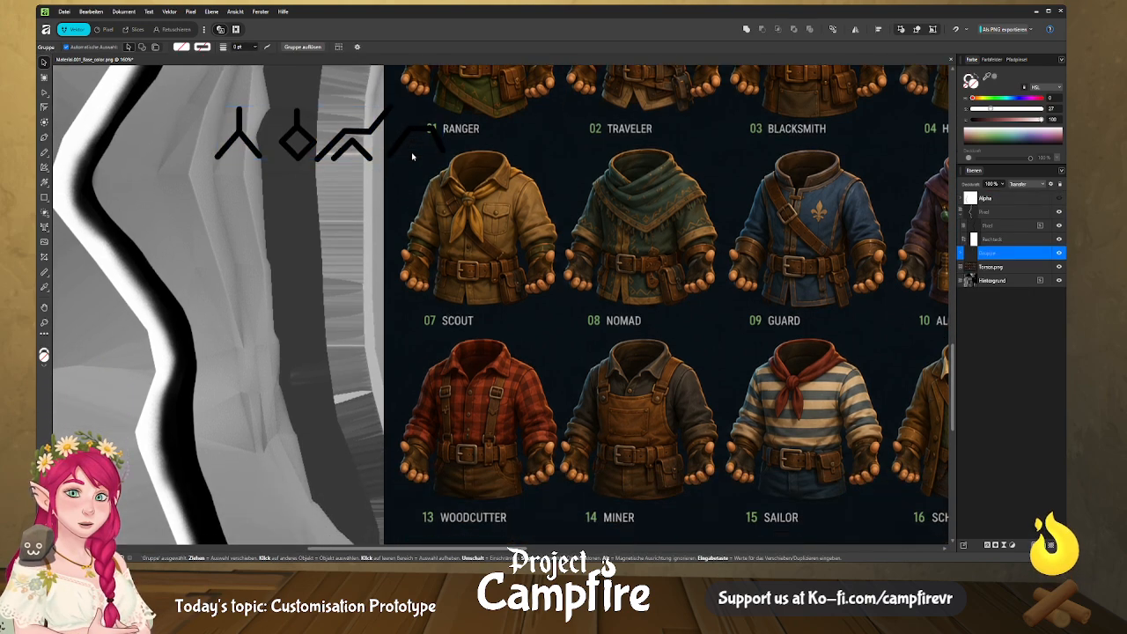
pyautogui.keyDown('ctrl'); pyautogui.scroll(-5, 474, 179); pyautogui.keyUp('ctrl')
pyautogui.moveTo(467, 176); pyautogui.dragTo(440, 246, button='middle')
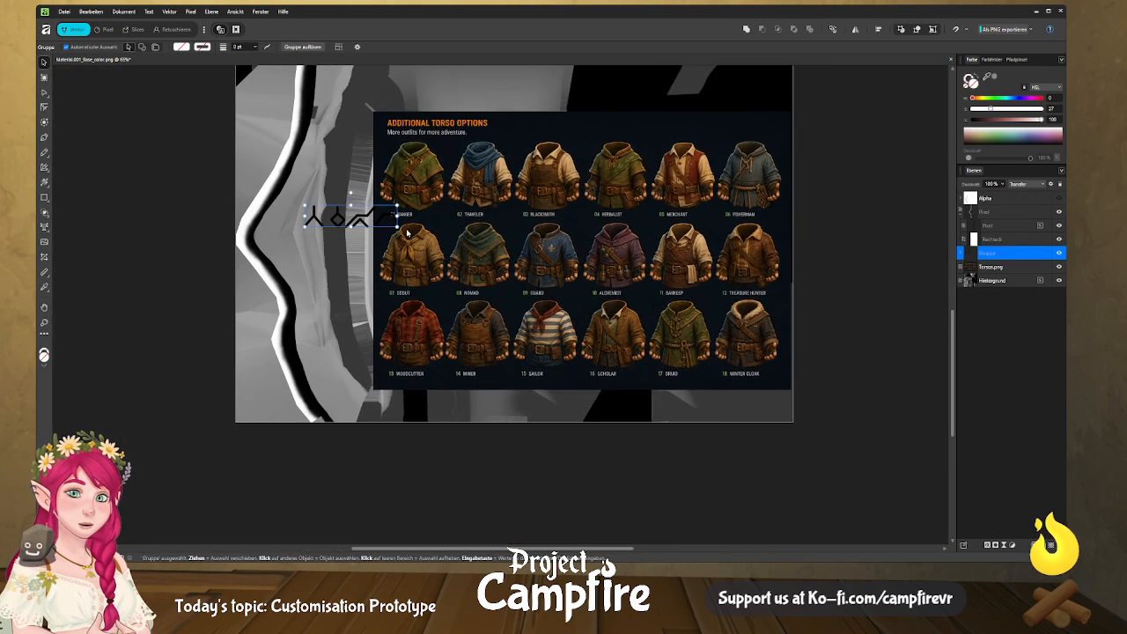
pyautogui.moveTo(396, 226)
pyautogui.mouseDown()
pyautogui.moveTo(366, 219)
pyautogui.moveTo(375, 235)
pyautogui.moveTo(392, 224)
pyautogui.mouseUp()
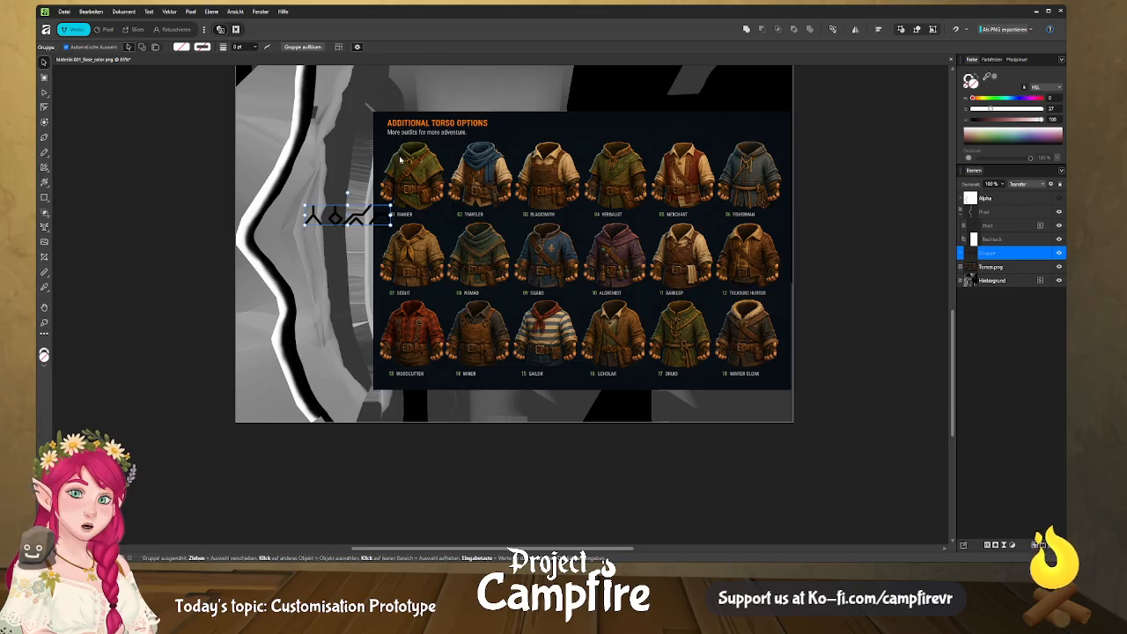
pyautogui.moveTo(393, 227); pyautogui.dragTo(364, 216)
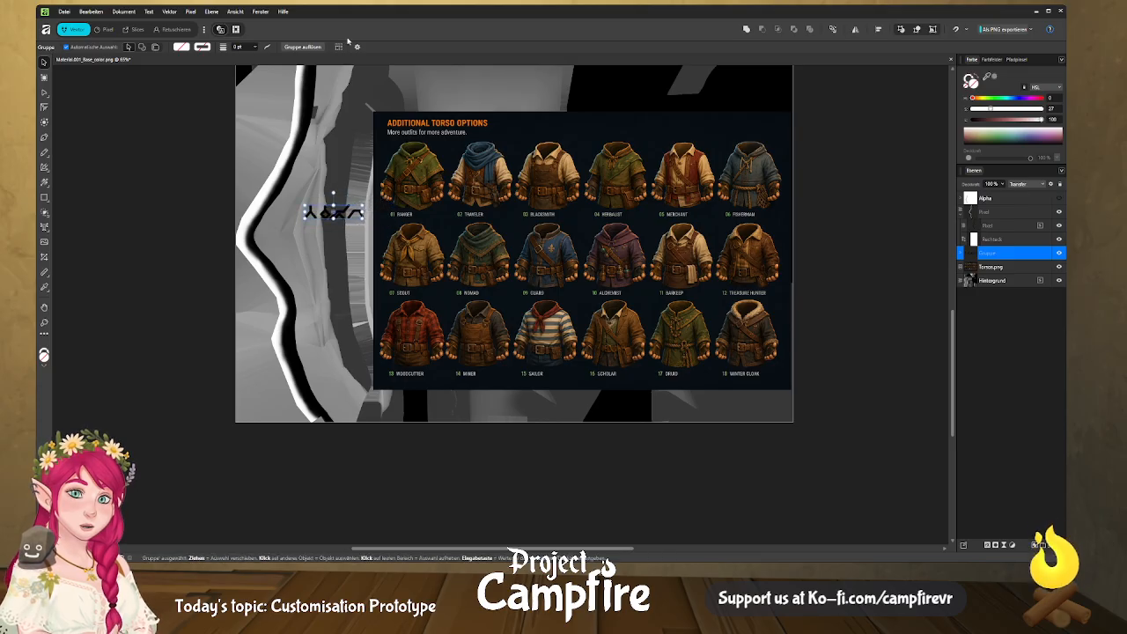
# Select the six paths inside the ornament group and set their stroke width to 5.8 pt.
pyautogui.click(45, 93)
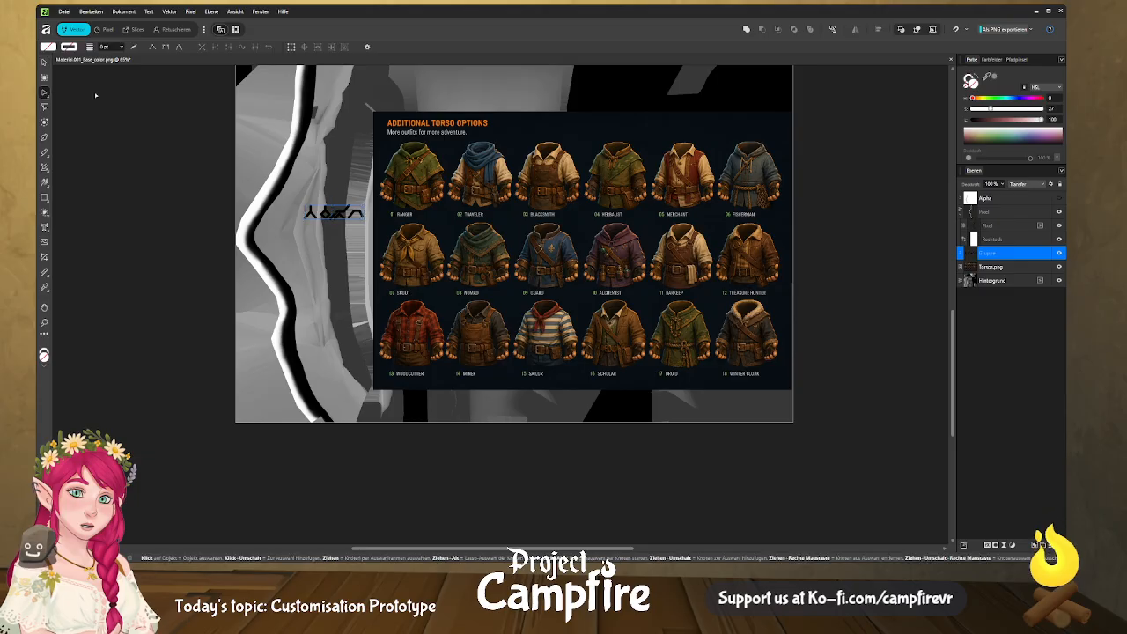
pyautogui.click(315, 214)
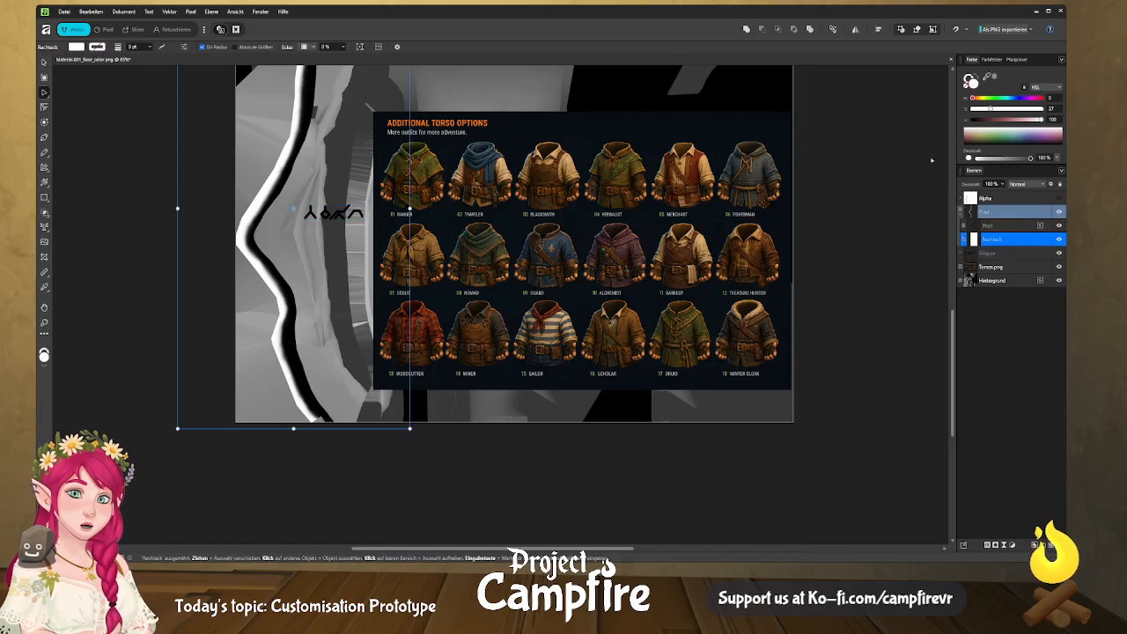
pyautogui.click(963, 253)
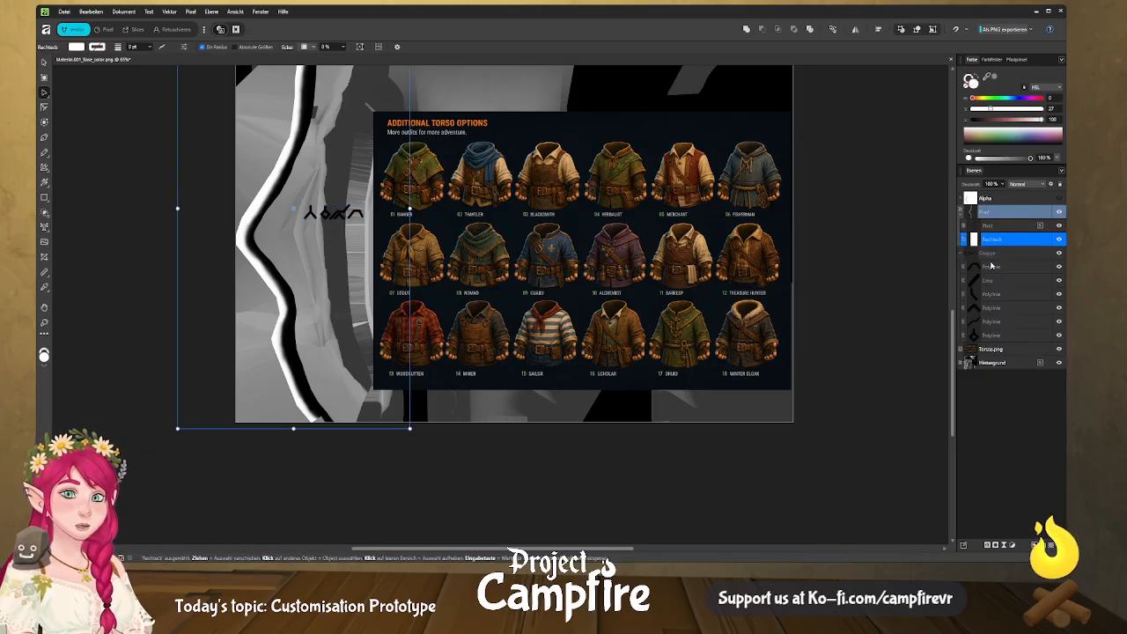
pyautogui.click(1001, 267)
pyautogui.keyDown('shift'); pyautogui.click(1017, 336); pyautogui.keyUp('shift')
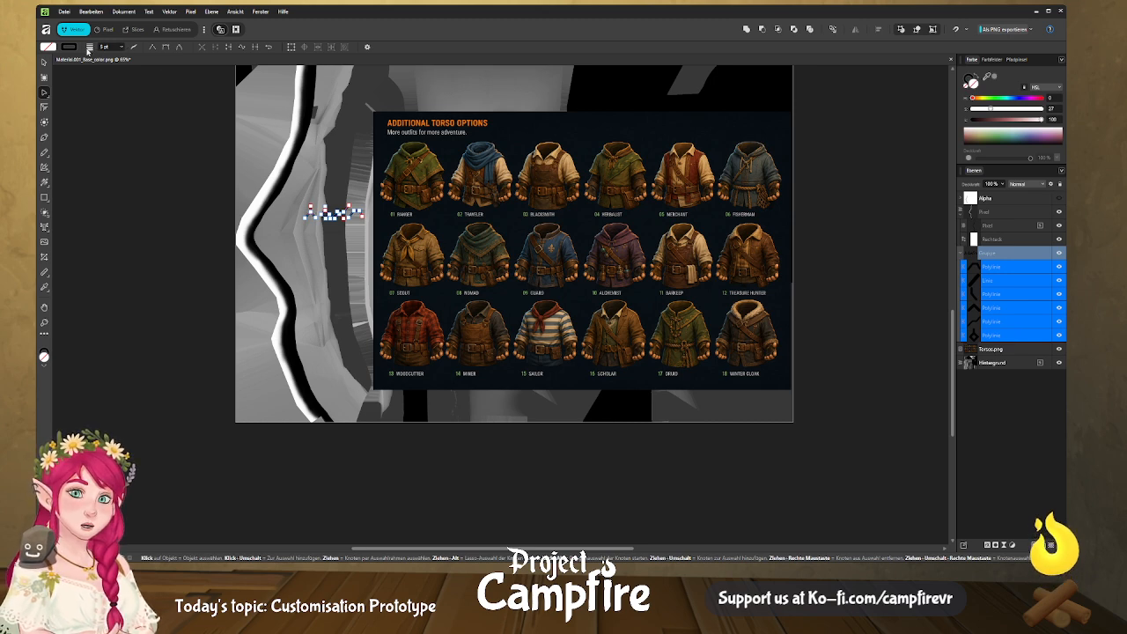
pyautogui.keyDown('ctrl'); pyautogui.scroll(4, 333, 245); pyautogui.keyUp('ctrl')
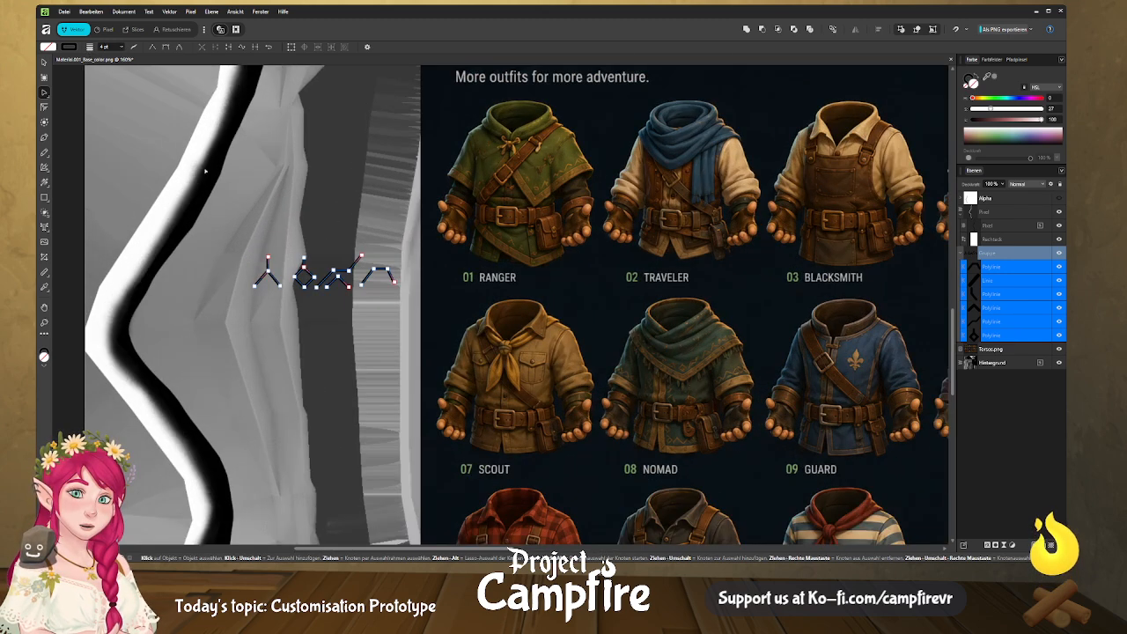
pyautogui.click(122, 48)
pyautogui.moveTo(120, 58); pyautogui.dragTo(127, 59)
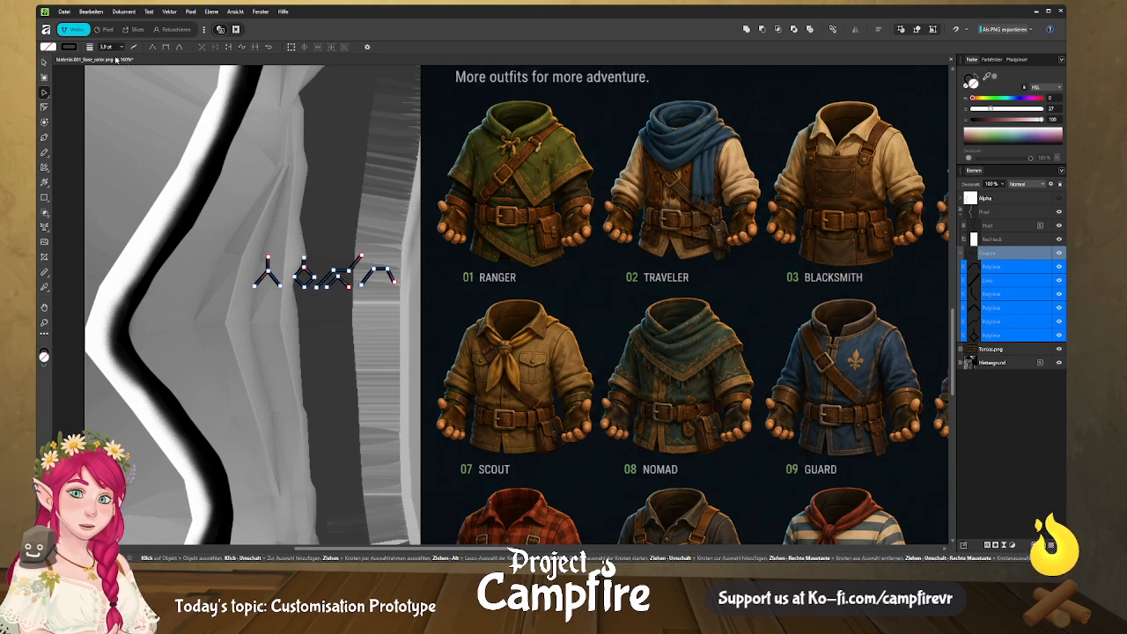
# Hide the Torsos.png reference image layer to uncover the torso texture beneath it.
pyautogui.click(44, 62)
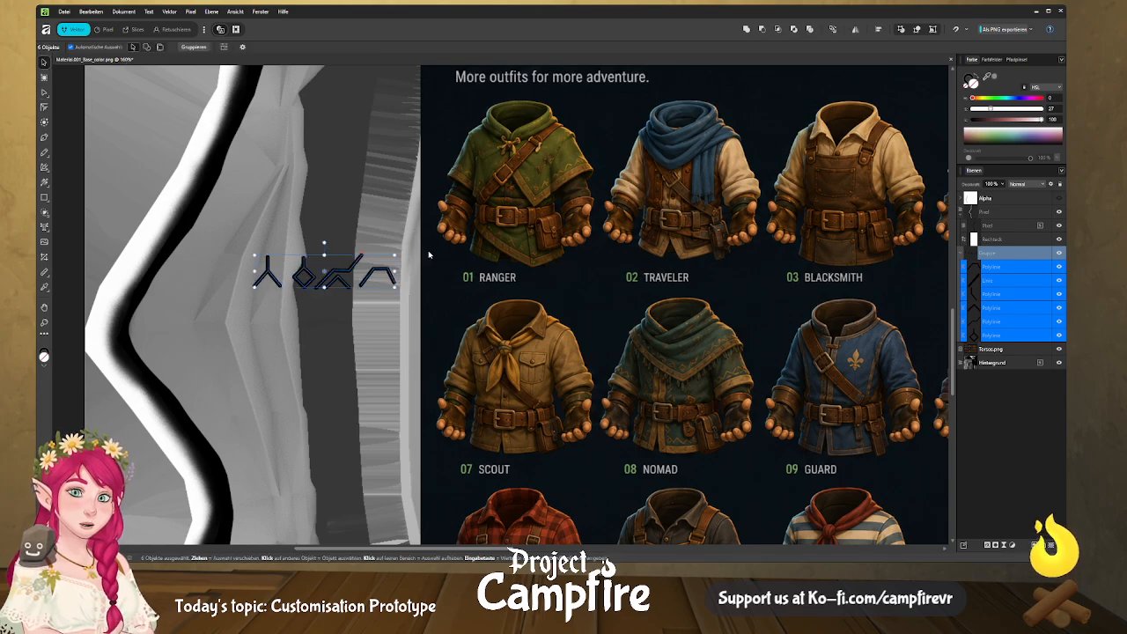
pyautogui.keyDown('ctrl'); pyautogui.scroll(-3, 462, 264); pyautogui.keyUp('ctrl')
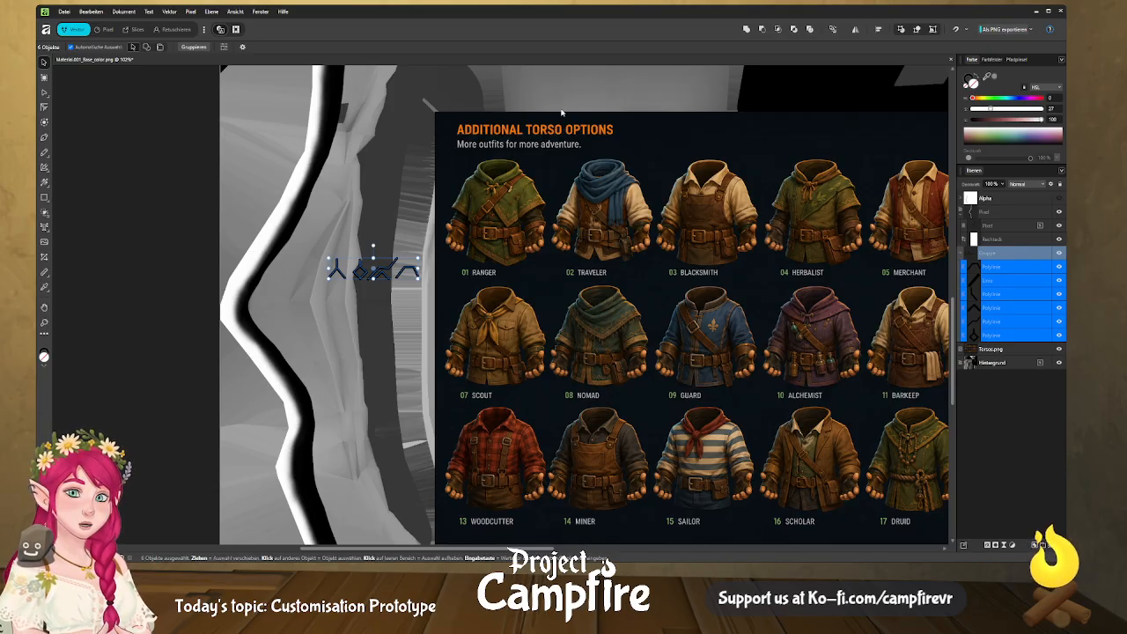
pyautogui.click(922, 167)
pyautogui.scroll(1, 922, 167)
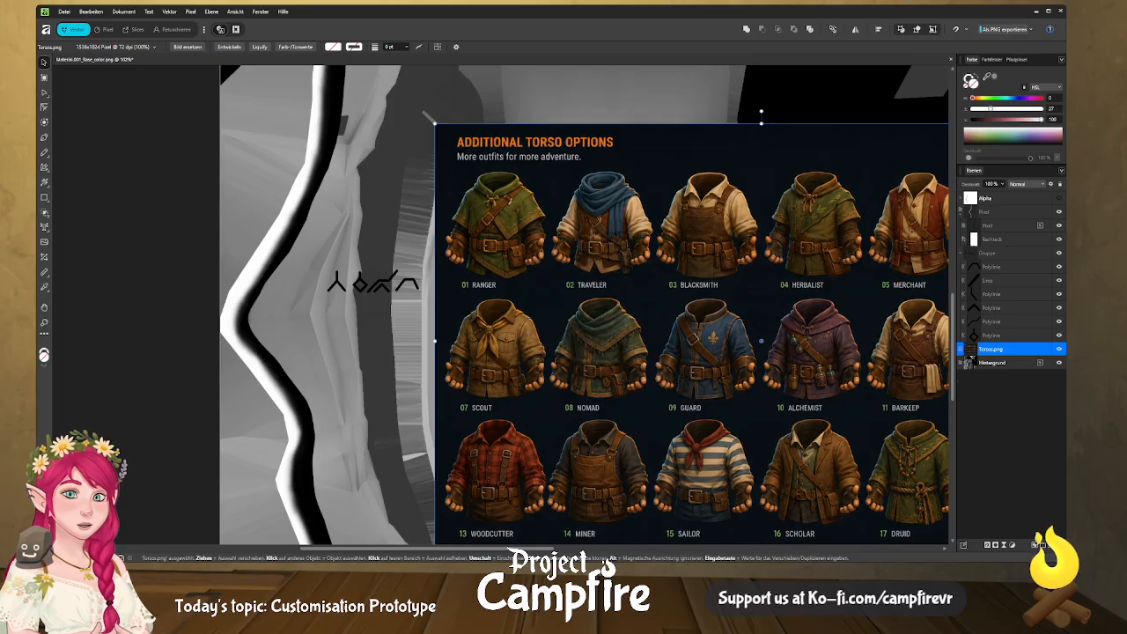
pyautogui.click(1060, 349)
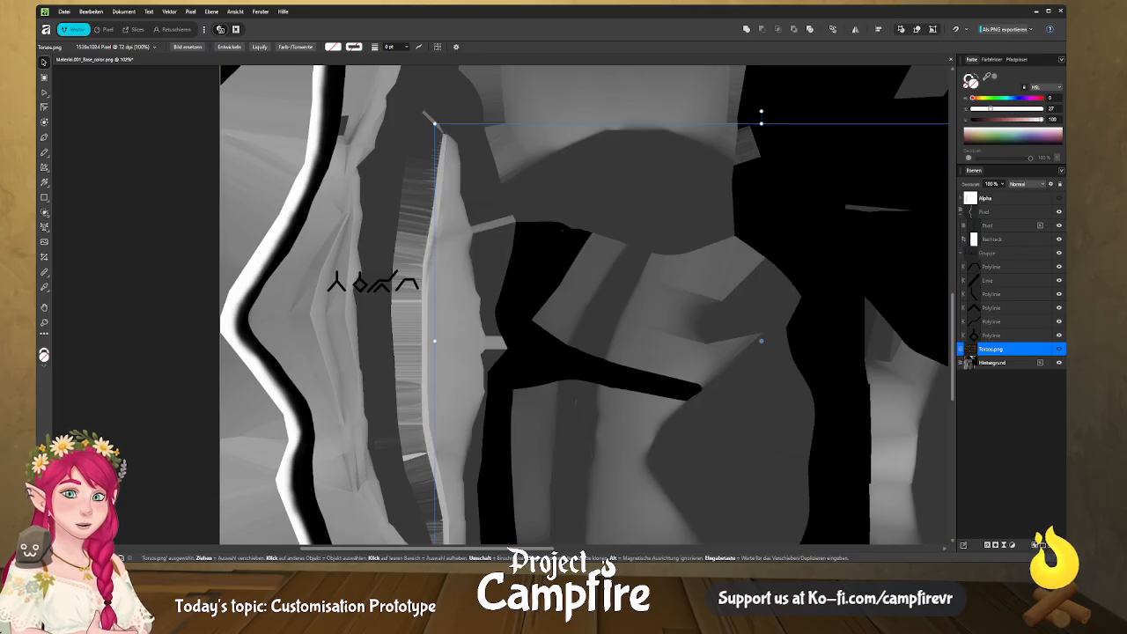
pyautogui.scroll(-1, 429, 258)
pyautogui.keyDown('ctrl'); pyautogui.scroll(-2, 427, 259); pyautogui.keyUp('ctrl')
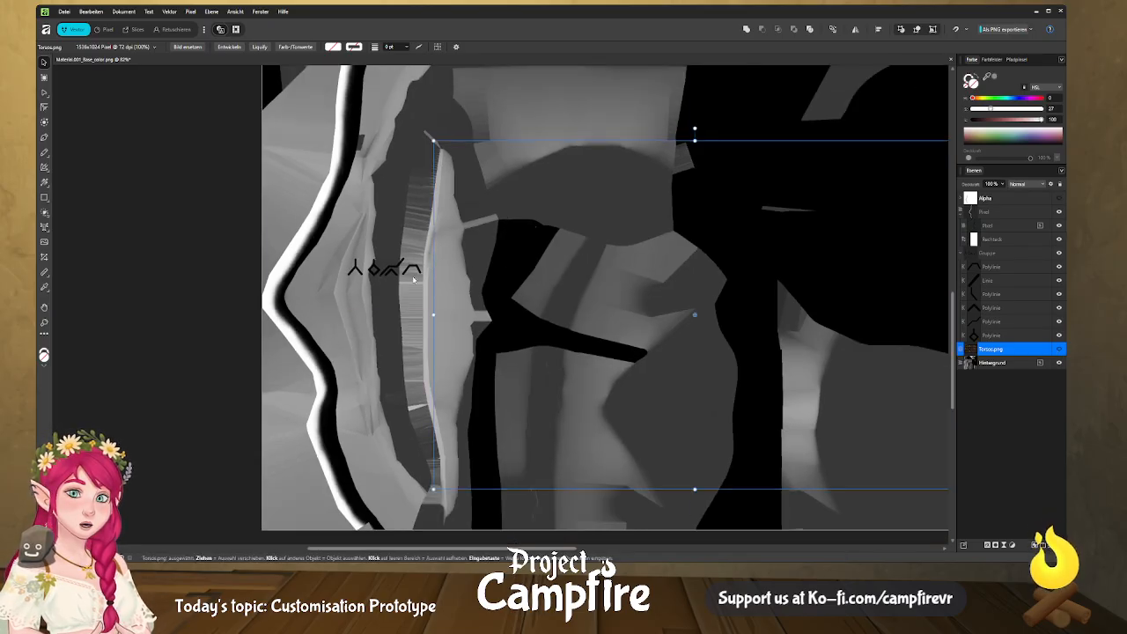
# Move the ornament group onto the light gray texture piece with the slanted lower edge, shrinking and rotating it to follow that edge.
pyautogui.click(393, 276)
pyautogui.moveTo(393, 276); pyautogui.dragTo(559, 285)
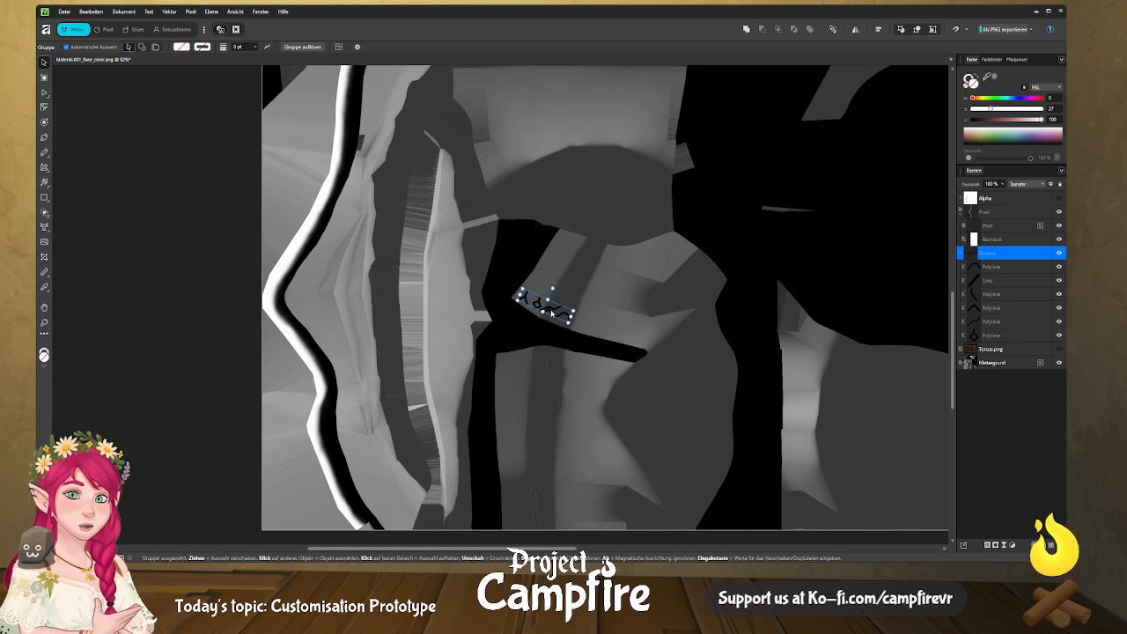
pyautogui.moveTo(575, 319); pyautogui.dragTo(483, 281, button='middle')
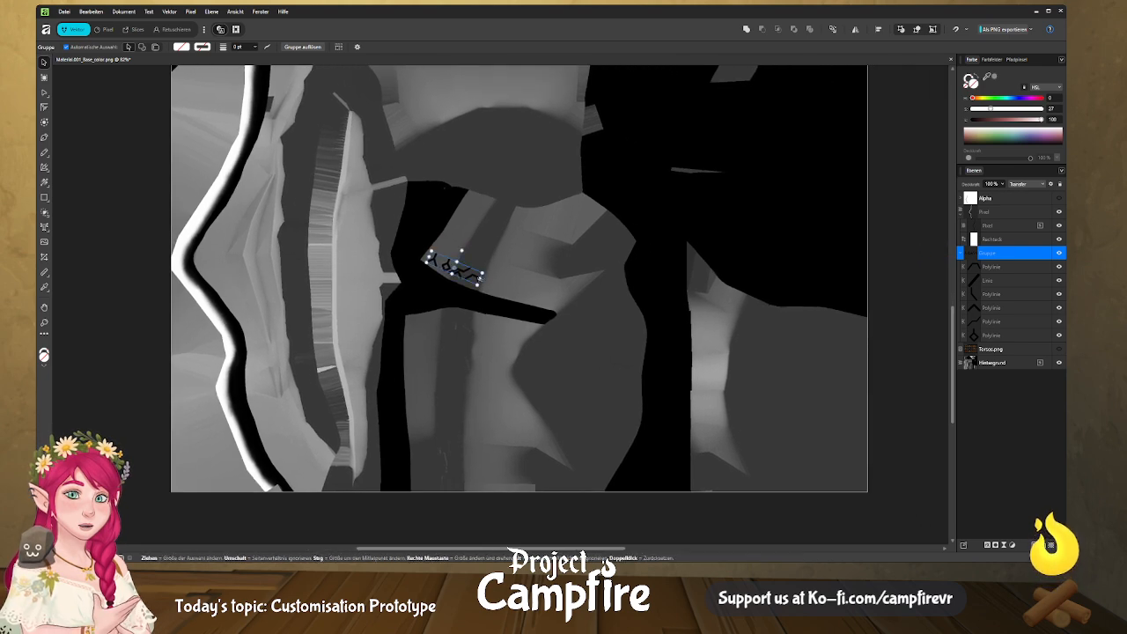
# Duplicate the ornament group along the slanted lower edge of the light gray piece, then nudge and rotate both groups to follow it.
pyautogui.keyDown('alt'); pyautogui.moveTo(471, 277); pyautogui.dragTo(519, 300); pyautogui.keyUp('alt')
pyautogui.keyDown('ctrl'); pyautogui.scroll(4, 467, 291); pyautogui.keyUp('ctrl')
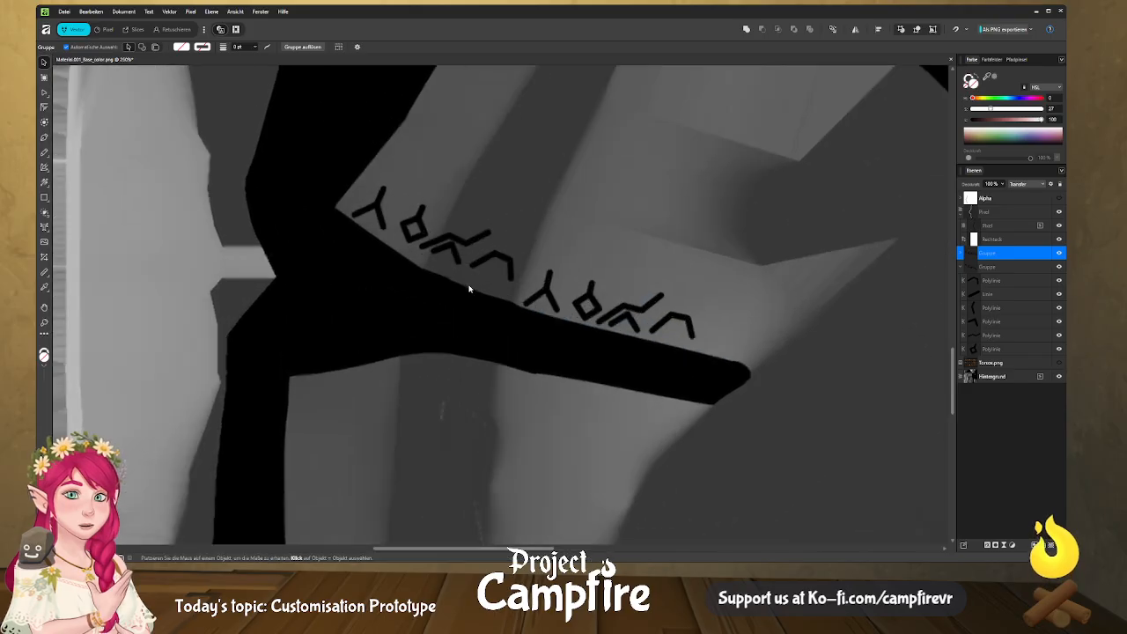
pyautogui.moveTo(488, 262); pyautogui.dragTo(481, 270)
pyautogui.moveTo(443, 212); pyautogui.dragTo(445, 206)
pyautogui.moveTo(541, 295); pyautogui.dragTo(526, 288)
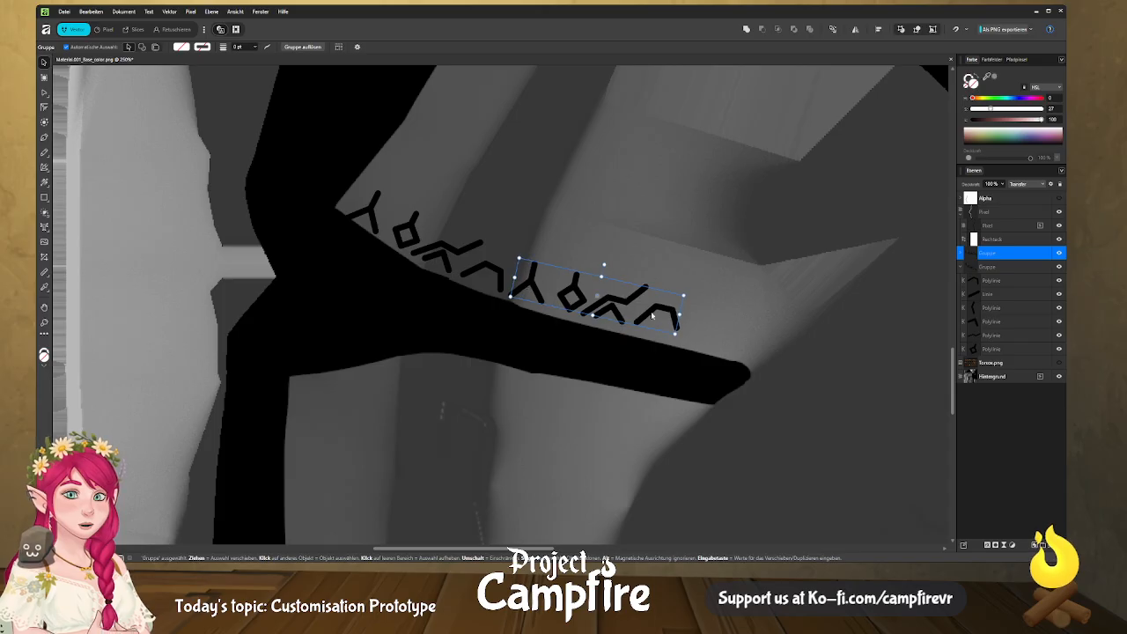
pyautogui.moveTo(604, 264); pyautogui.dragTo(580, 297)
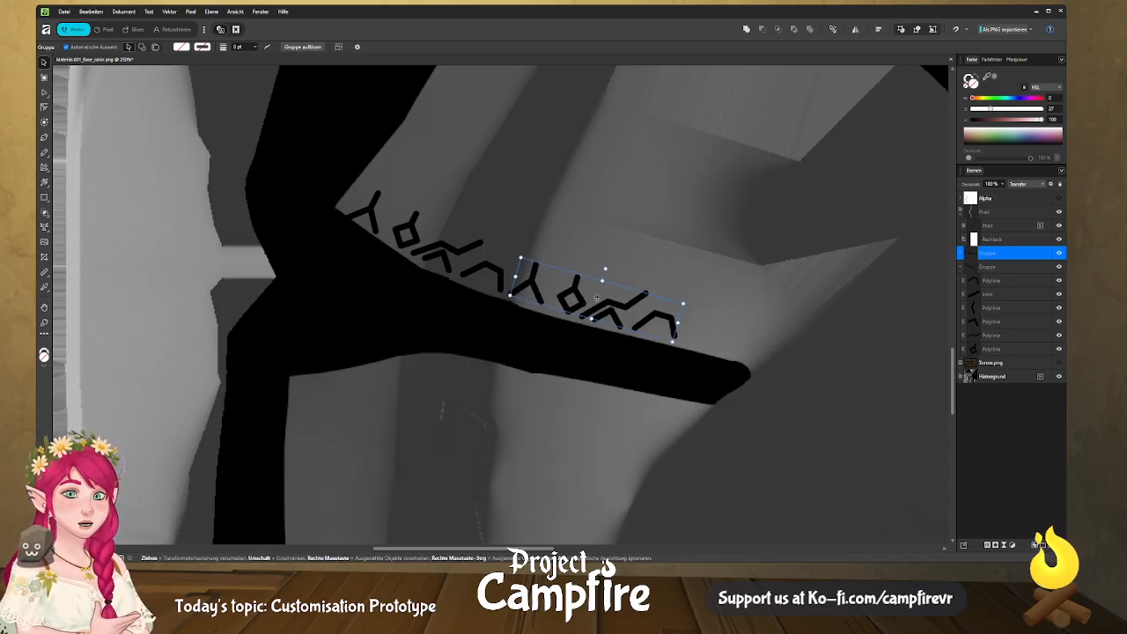
# Add a third ornament group at the pointed end of the slanted edge, continuing the row at the same angle.
pyautogui.moveTo(663, 322); pyautogui.dragTo(497, 280, button='middle')
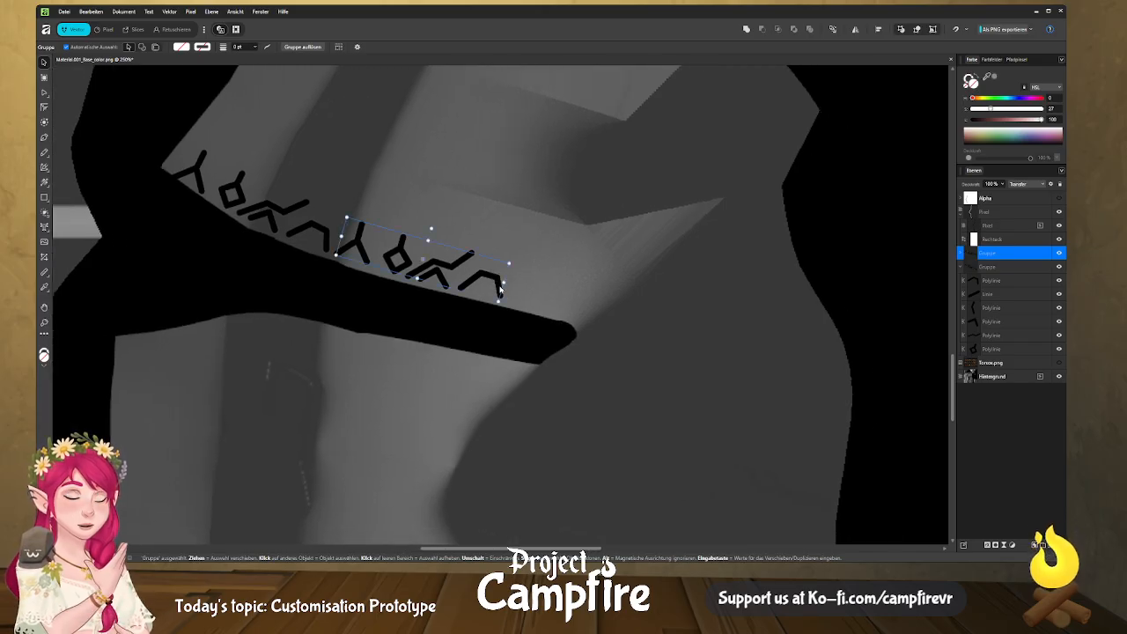
pyautogui.hotkey('ctrl', 'j')
pyautogui.moveTo(500, 291); pyautogui.dragTo(676, 335)
pyautogui.moveTo(609, 276); pyautogui.dragTo(612, 309)
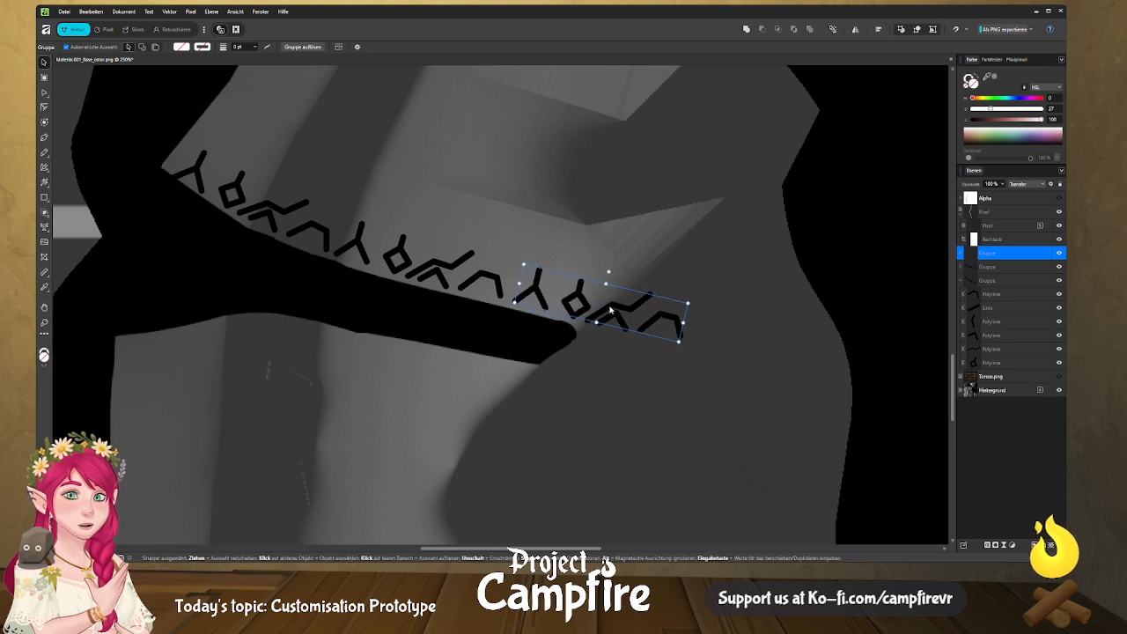
# Copy the ornament groups to the facing edge below the black gap, flipped to form a matching row of three.
pyautogui.scroll(-4, 611, 310)
pyautogui.moveTo(611, 310); pyautogui.dragTo(557, 306, button='middle')
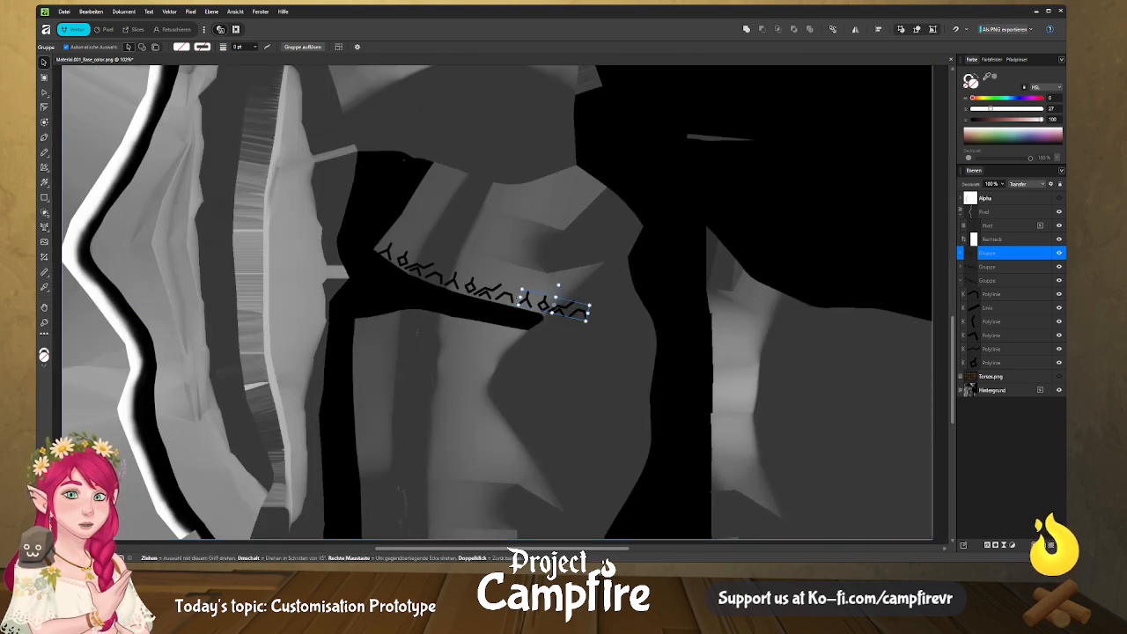
pyautogui.press('alt')
pyautogui.keyDown('alt'); pyautogui.moveTo(590, 317); pyautogui.dragTo(472, 346); pyautogui.keyUp('alt')
# Place two ornament groups end to end along the outer edge of the slanted strip above the gap, rotated to follow it.
pyautogui.moveTo(440, 312); pyautogui.dragTo(413, 223)
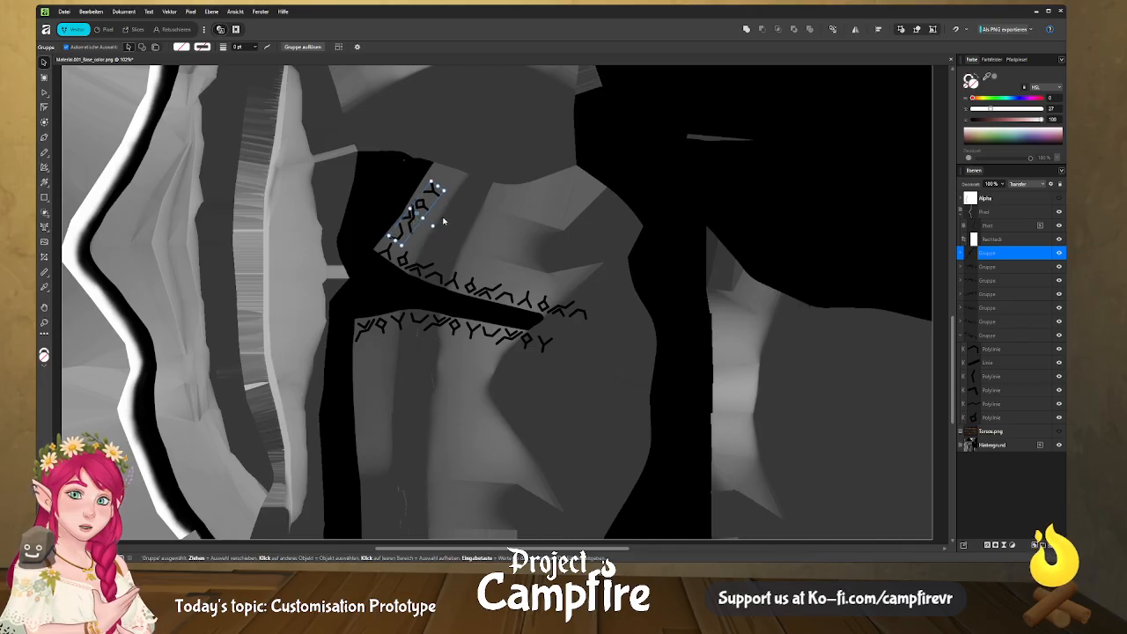
pyautogui.keyDown('ctrl'); pyautogui.scroll(5, 418, 207); pyautogui.keyUp('ctrl')
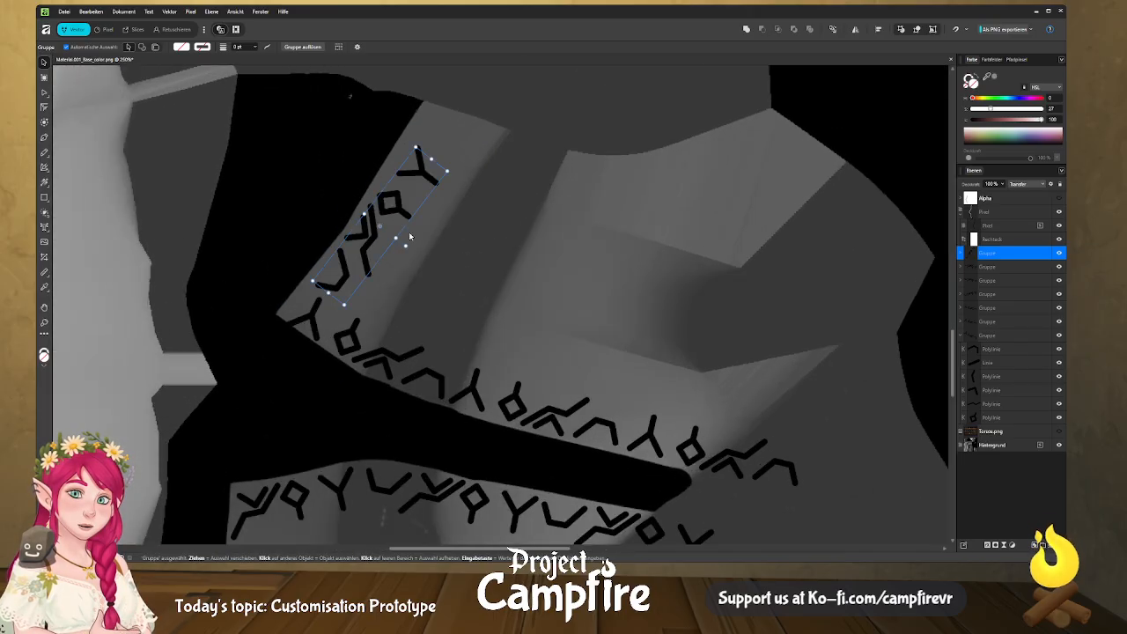
pyautogui.moveTo(399, 217); pyautogui.dragTo(410, 247)
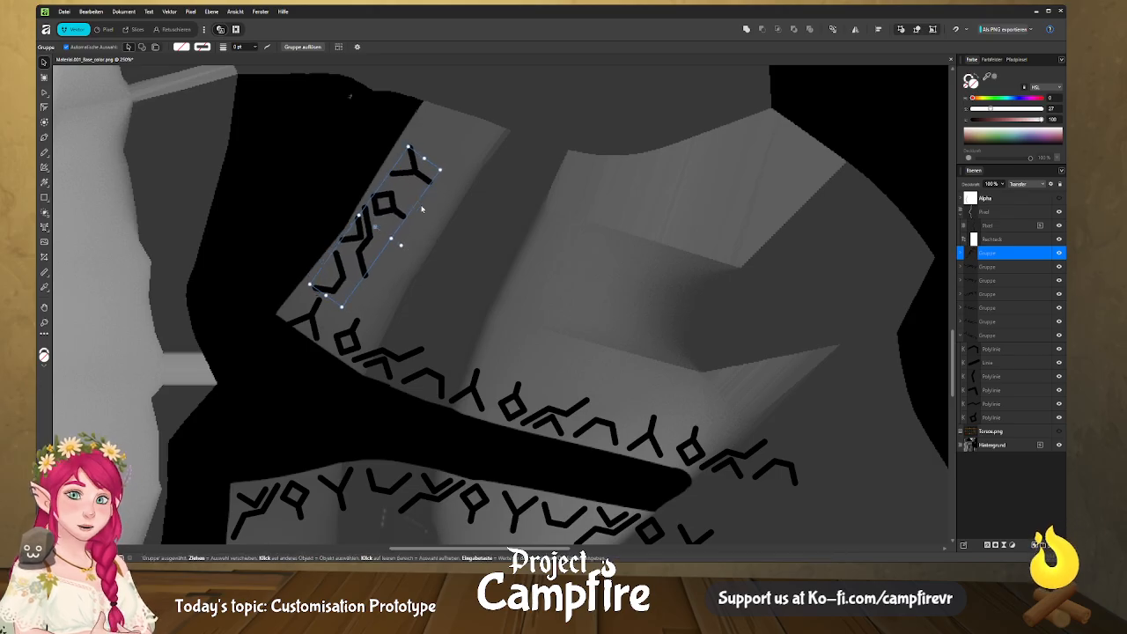
pyautogui.keyDown('alt'); pyautogui.moveTo(444, 182); pyautogui.dragTo(522, 122); pyautogui.keyUp('alt')
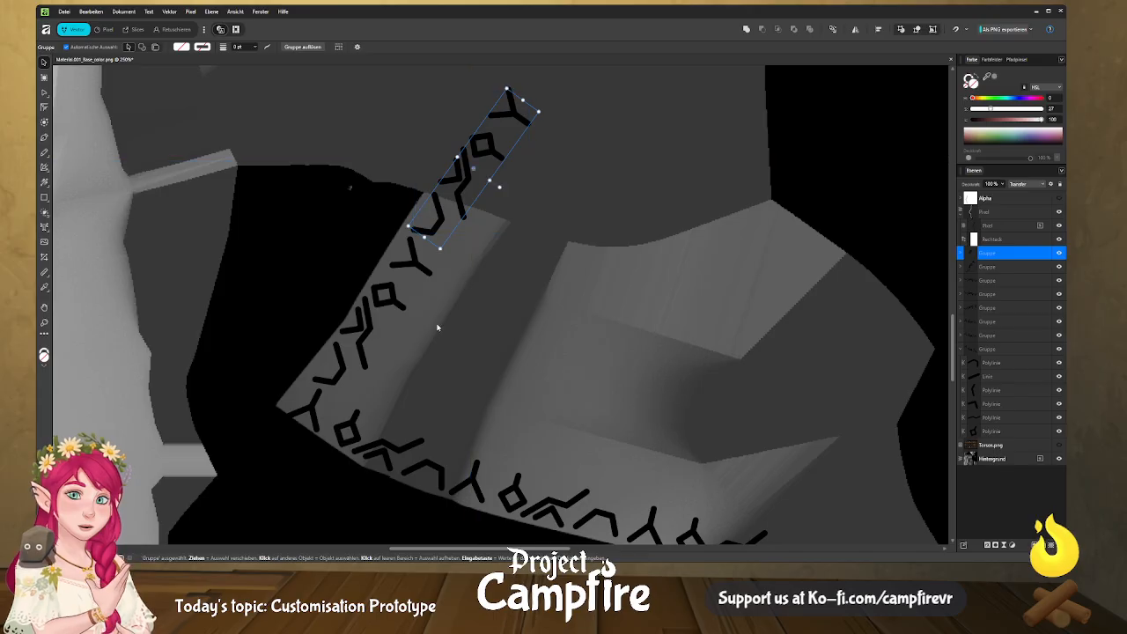
# Place two ornament copies down the vertical edge of the lower piece, rotating each to follow the border.
pyautogui.hotkey('ctrl', 'j')
pyautogui.moveTo(466, 200); pyautogui.dragTo(315, 400)
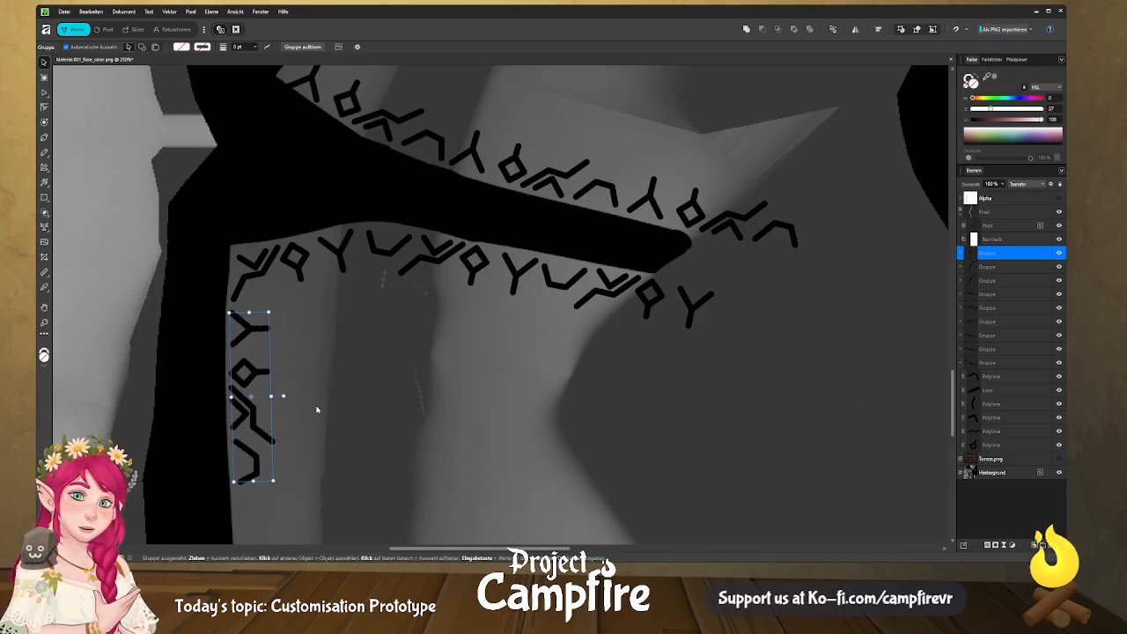
pyautogui.scroll(-3, 316, 399)
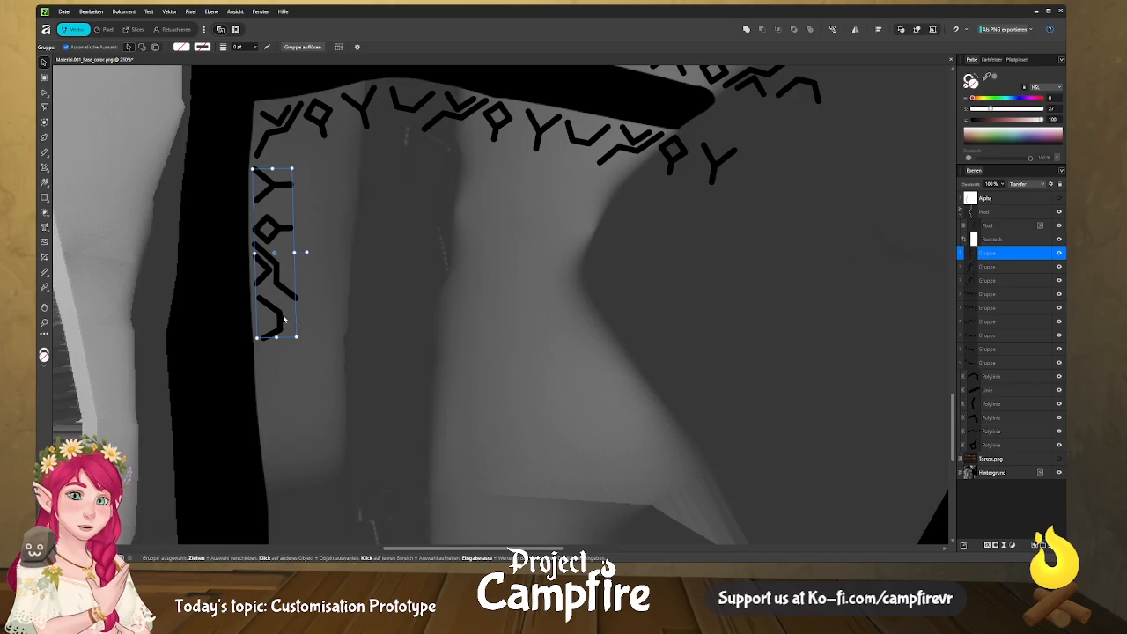
pyautogui.keyDown('alt'); pyautogui.moveTo(289, 318); pyautogui.dragTo(302, 506); pyautogui.keyUp('alt')
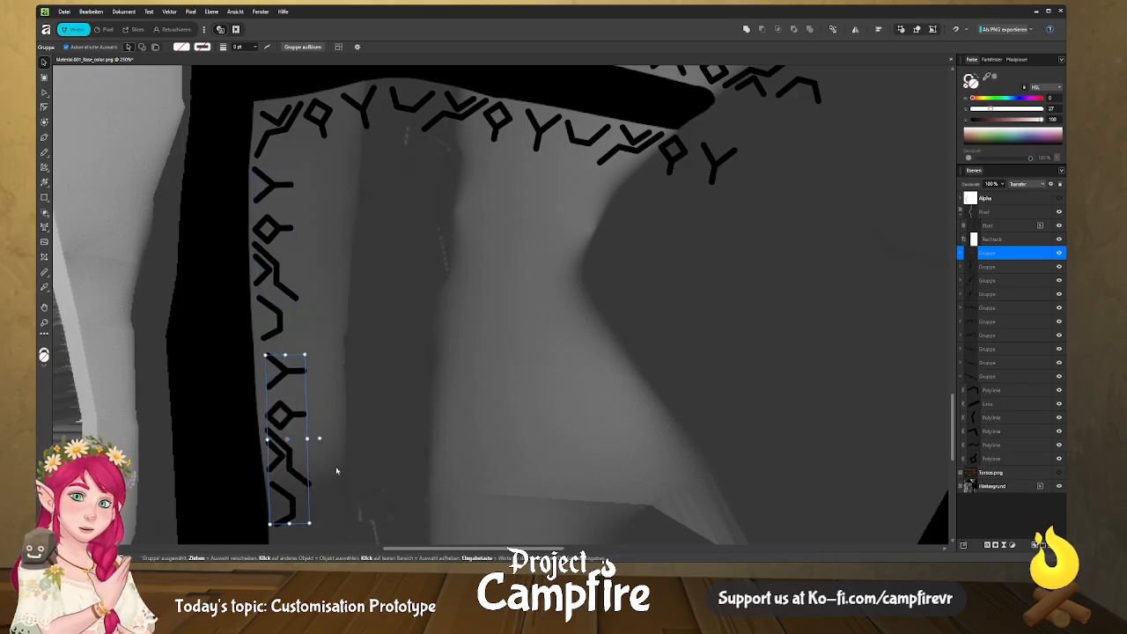
pyautogui.scroll(-2, 337, 473)
pyautogui.moveTo(293, 336); pyautogui.dragTo(263, 313)
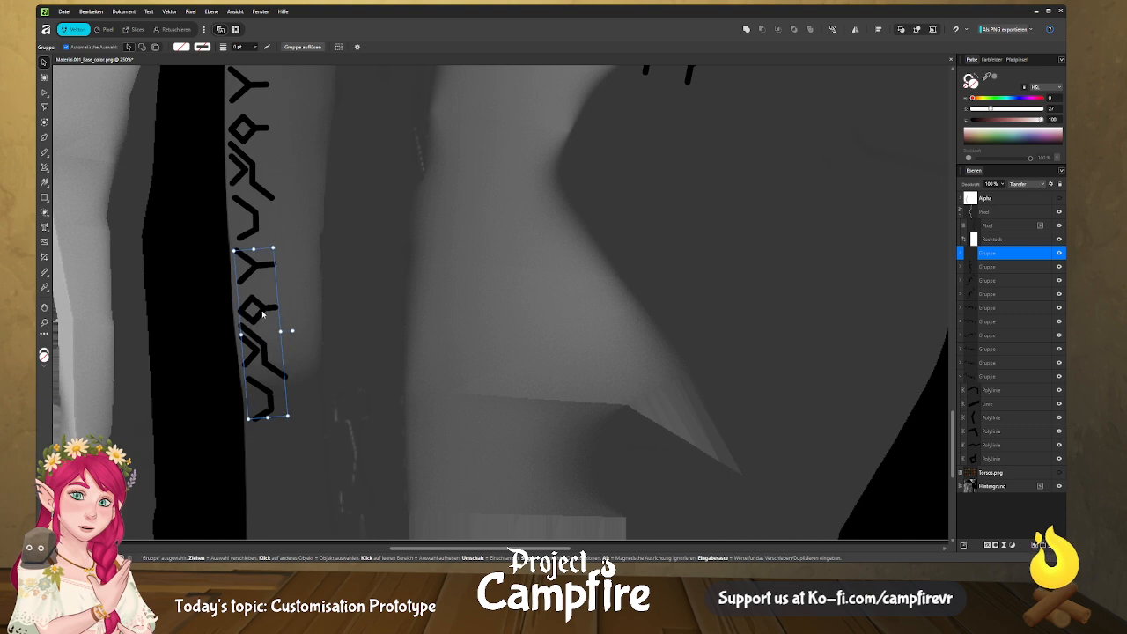
# Duplicate the ornament group once more to continue the vertical row past the canvas's lower border, rotating it to match the edge.
pyautogui.scroll(-2, 278, 300)
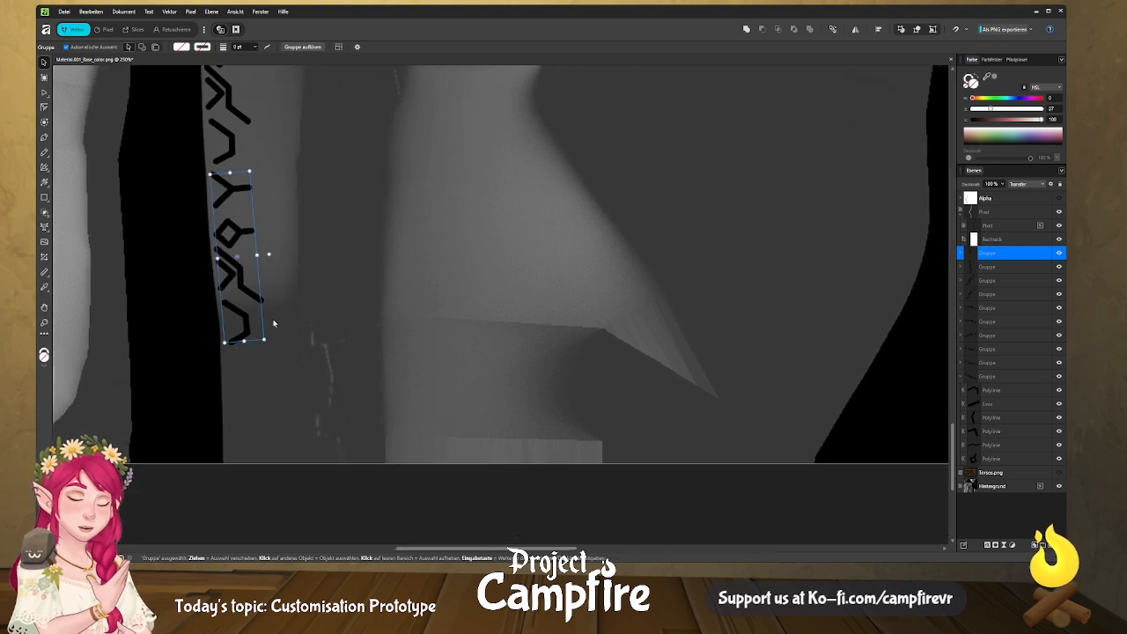
pyautogui.hotkey('ctrl', 'j')
pyautogui.moveTo(247, 286); pyautogui.dragTo(287, 436)
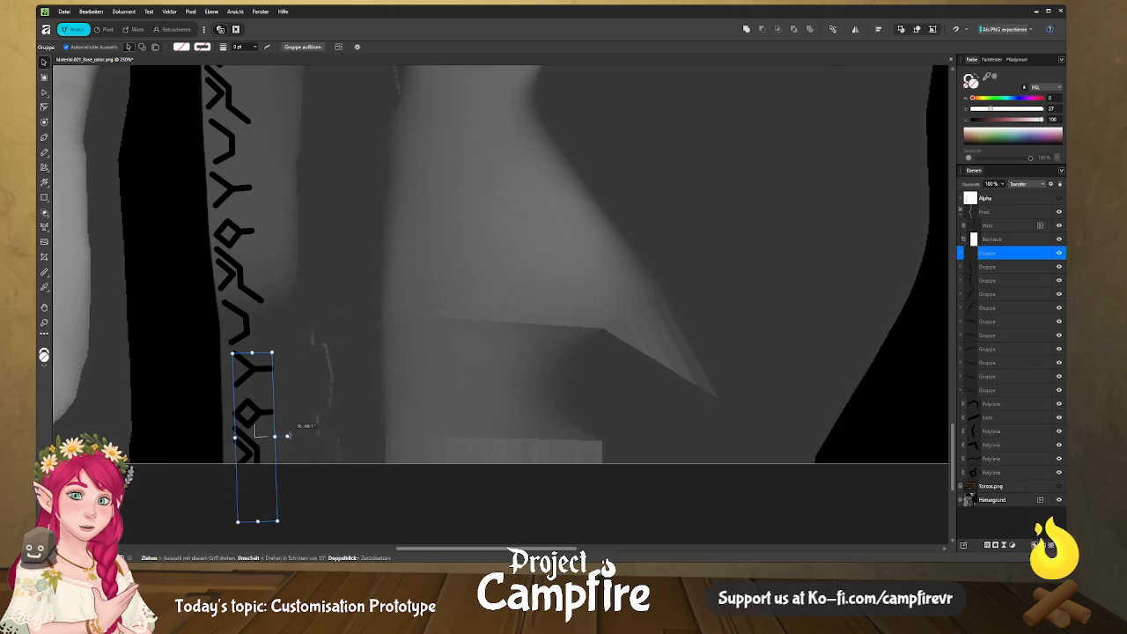
pyautogui.keyDown('ctrl'); pyautogui.scroll(-6, 319, 307); pyautogui.keyUp('ctrl')
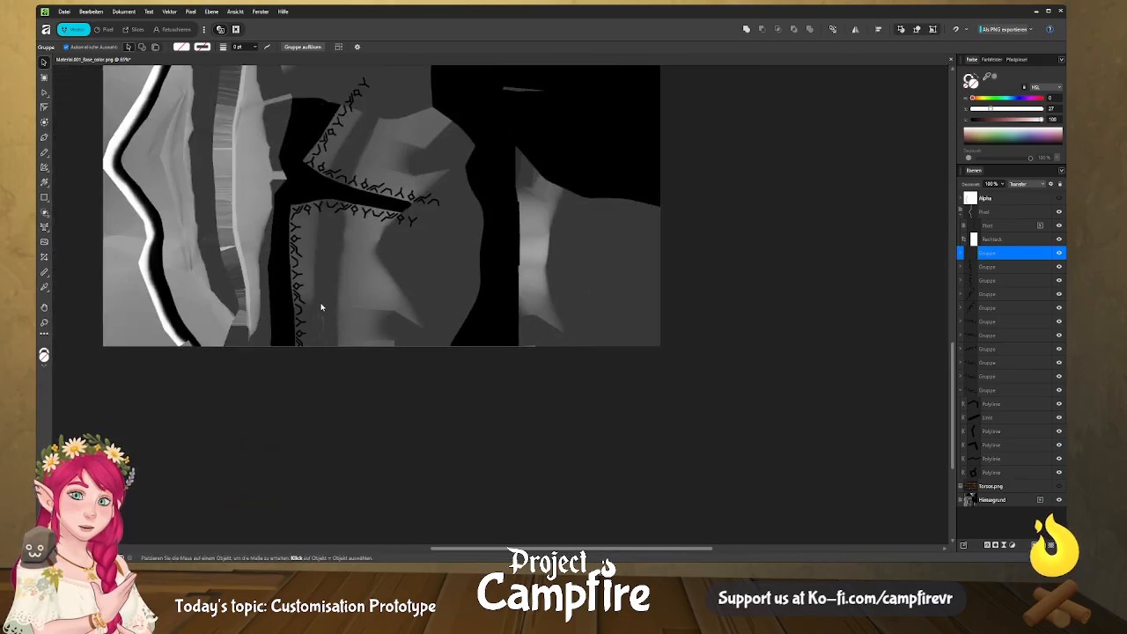
pyautogui.moveTo(383, 260); pyautogui.dragTo(400, 356, button='middle')
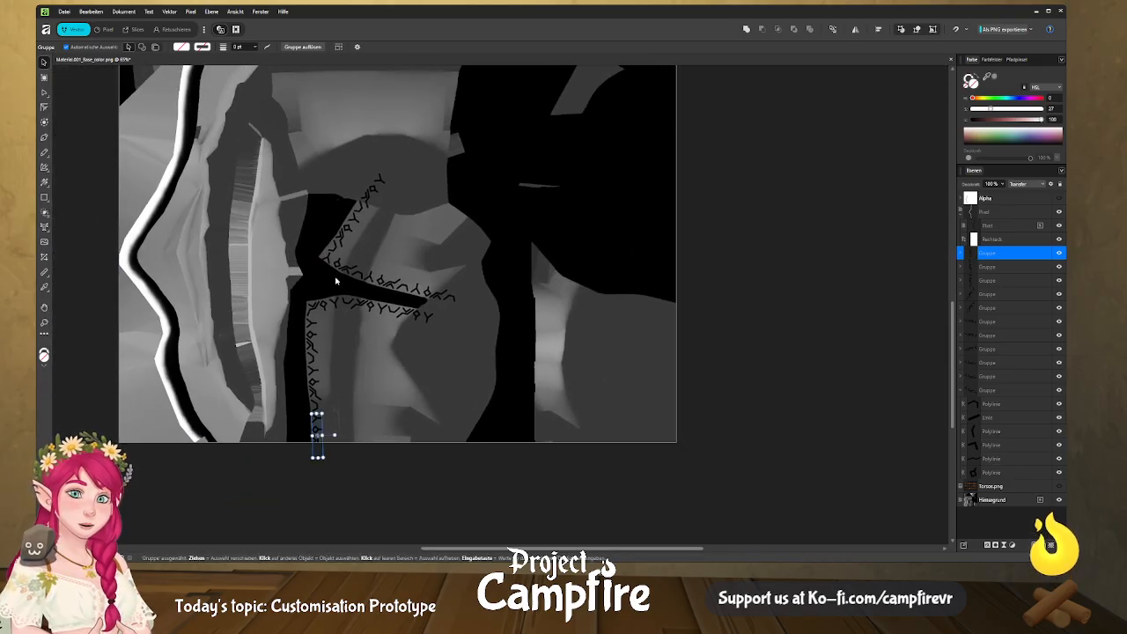
pyautogui.moveTo(337, 281); pyautogui.dragTo(376, 324, button='middle')
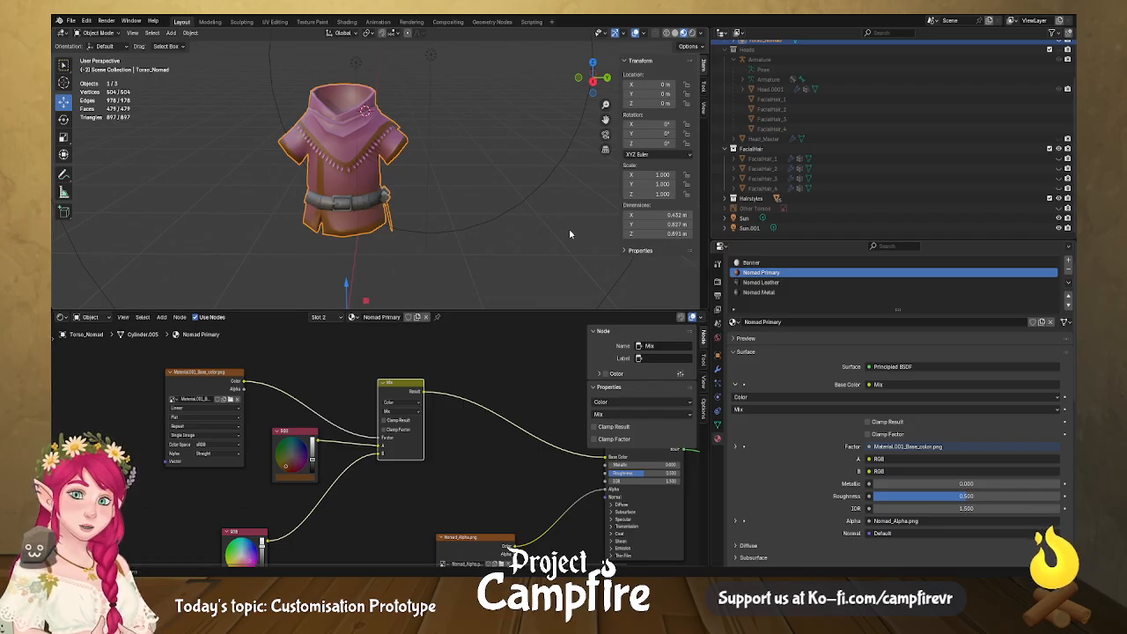
# Switch to Blender, restore Material.001_Base_color.png as the Mix factor image, and inspect the ornaments on the front of the tunic.
pyautogui.hotkey('ctrl', 'z')
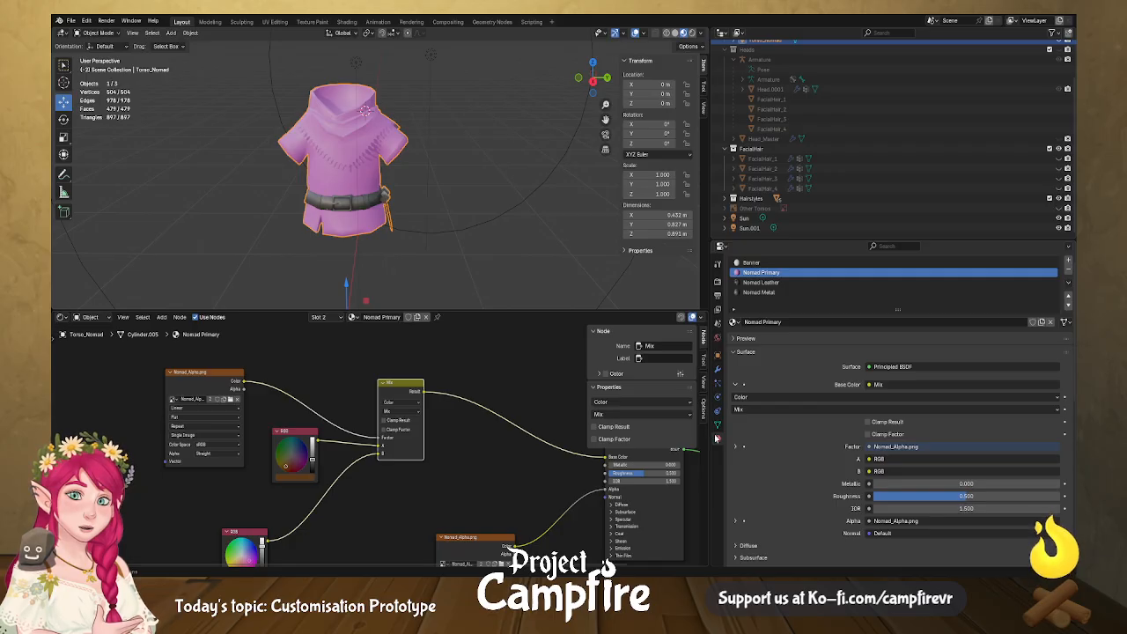
pyautogui.click(460, 221)
pyautogui.moveTo(460, 221); pyautogui.dragTo(415, 243, button='middle')
pyautogui.scroll(6, 558, 211)
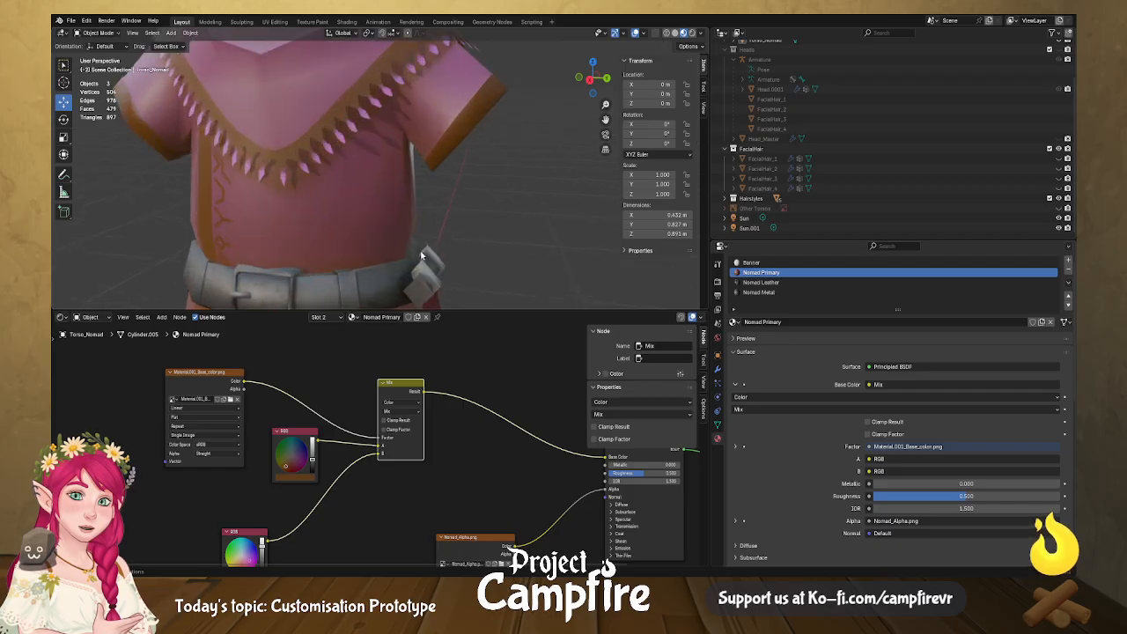
pyautogui.moveTo(558, 210); pyautogui.dragTo(377, 218, button='middle')
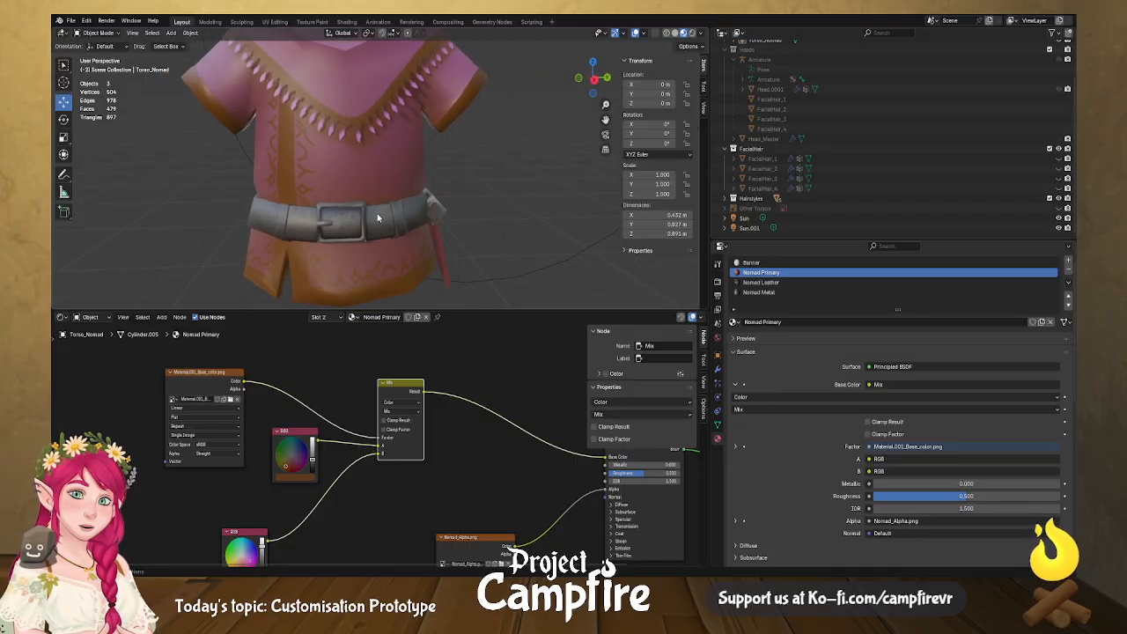
# Recolor the Nomad Primary material, giving the lower RGB node a light blue and the upper one a muted gray-blue.
pyautogui.scroll(-3, 303, 515)
pyautogui.moveTo(274, 537); pyautogui.dragTo(274, 529)
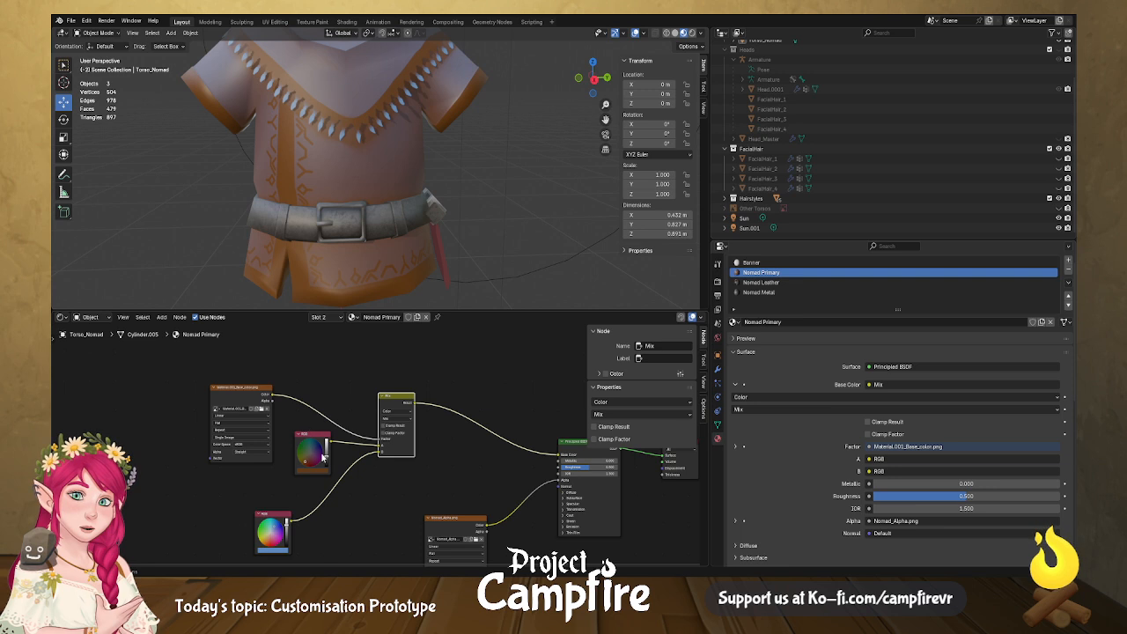
pyautogui.moveTo(311, 455); pyautogui.dragTo(313, 443)
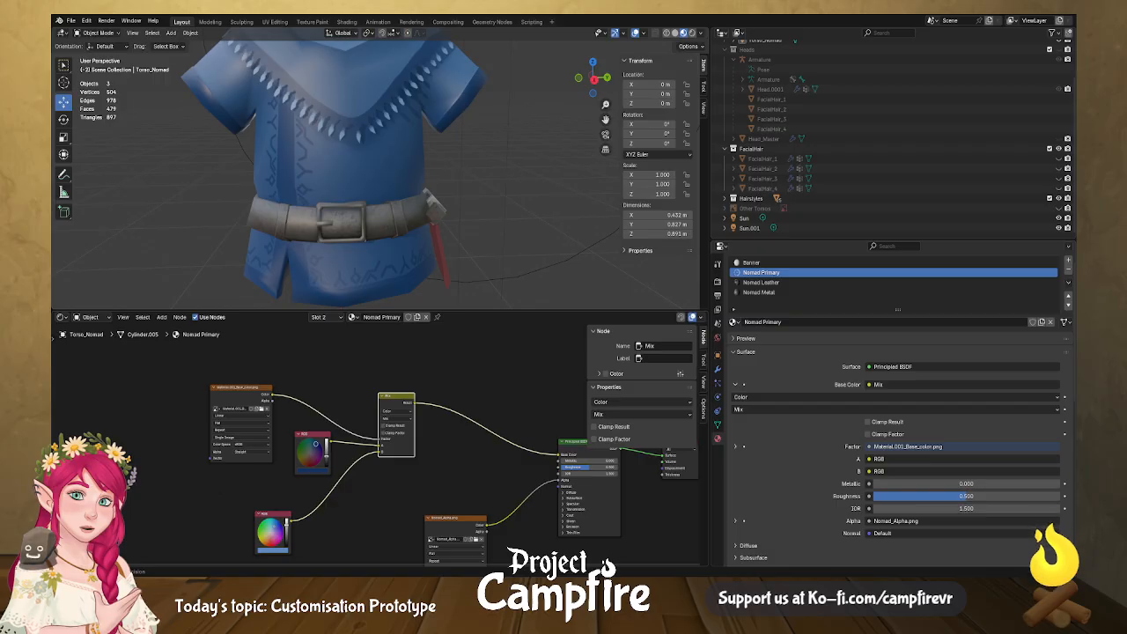
pyautogui.moveTo(316, 444); pyautogui.dragTo(310, 450)
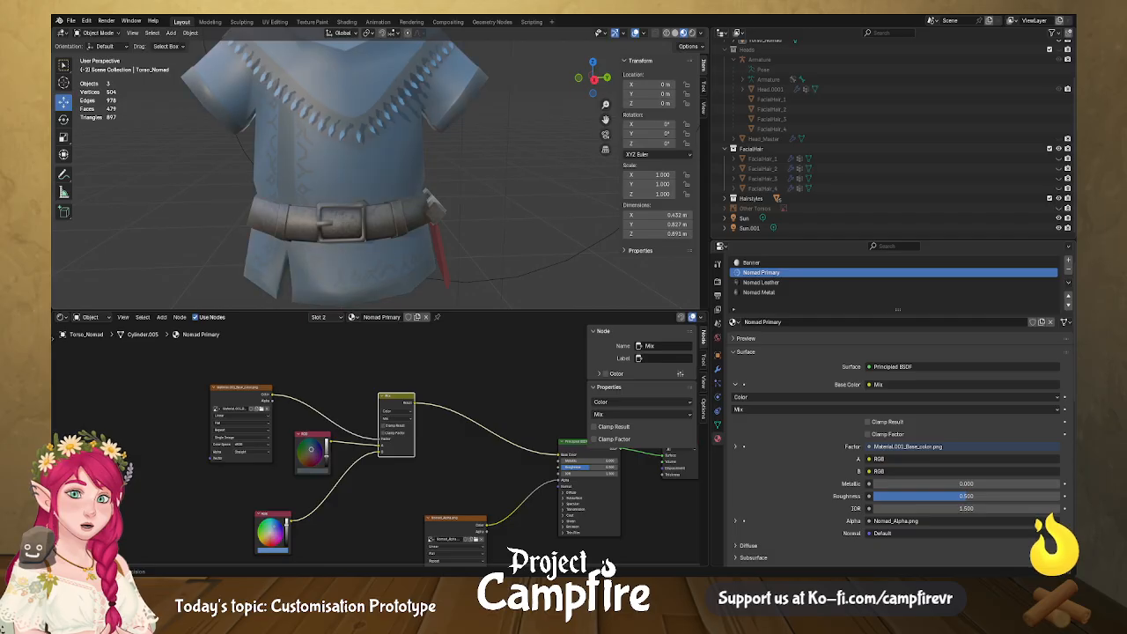
# Select the torso, set the Nomad Primary roughness to 1.000, and check the tunic in an enlarged 3D viewport.
pyautogui.moveTo(489, 309); pyautogui.dragTo(502, 476)
pyautogui.click(505, 342)
pyautogui.moveTo(517, 344); pyautogui.dragTo(420, 280, button='middle')
pyautogui.scroll(-2, 460, 342)
pyautogui.click(412, 321)
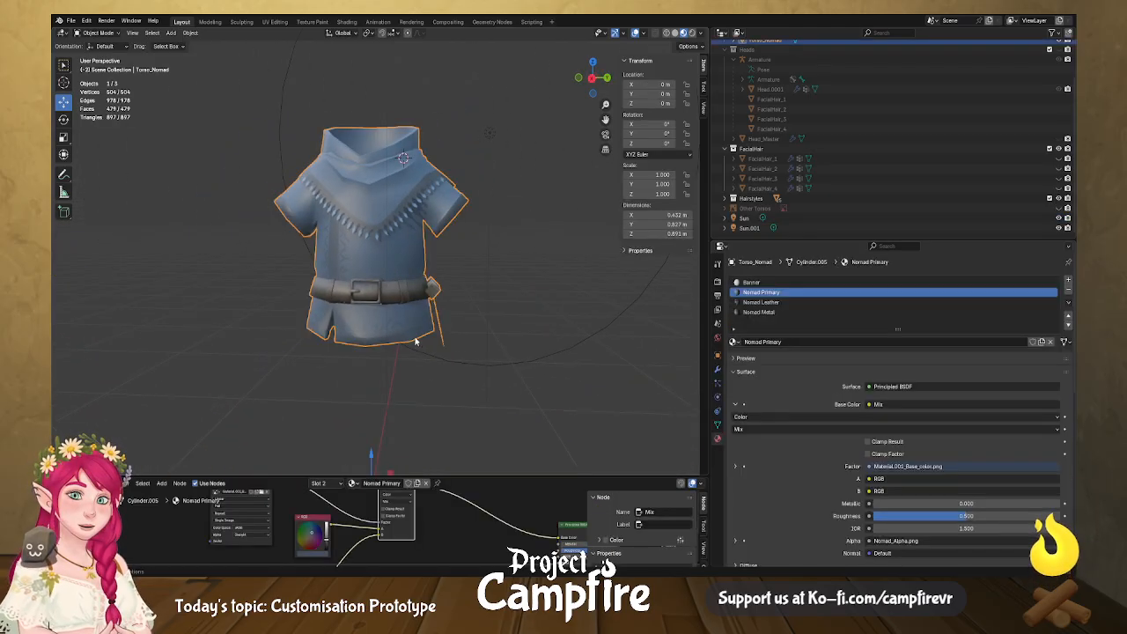
pyautogui.moveTo(544, 478); pyautogui.dragTo(545, 264)
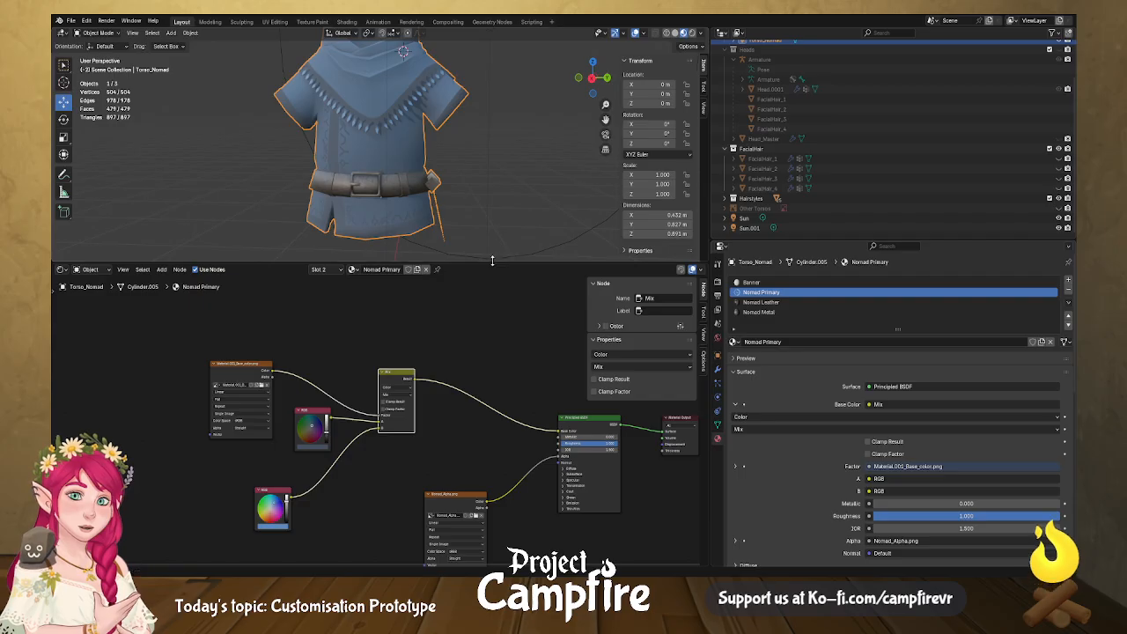
pyautogui.moveTo(493, 263); pyautogui.dragTo(498, 391)
pyautogui.moveTo(487, 280); pyautogui.dragTo(493, 419)
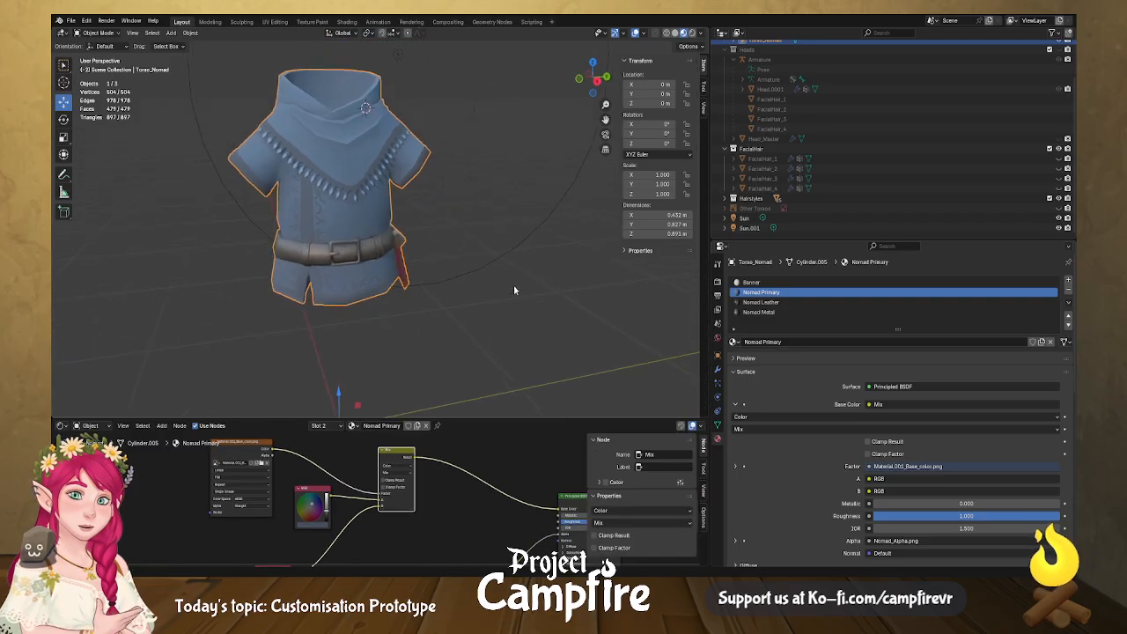
pyautogui.click(488, 357)
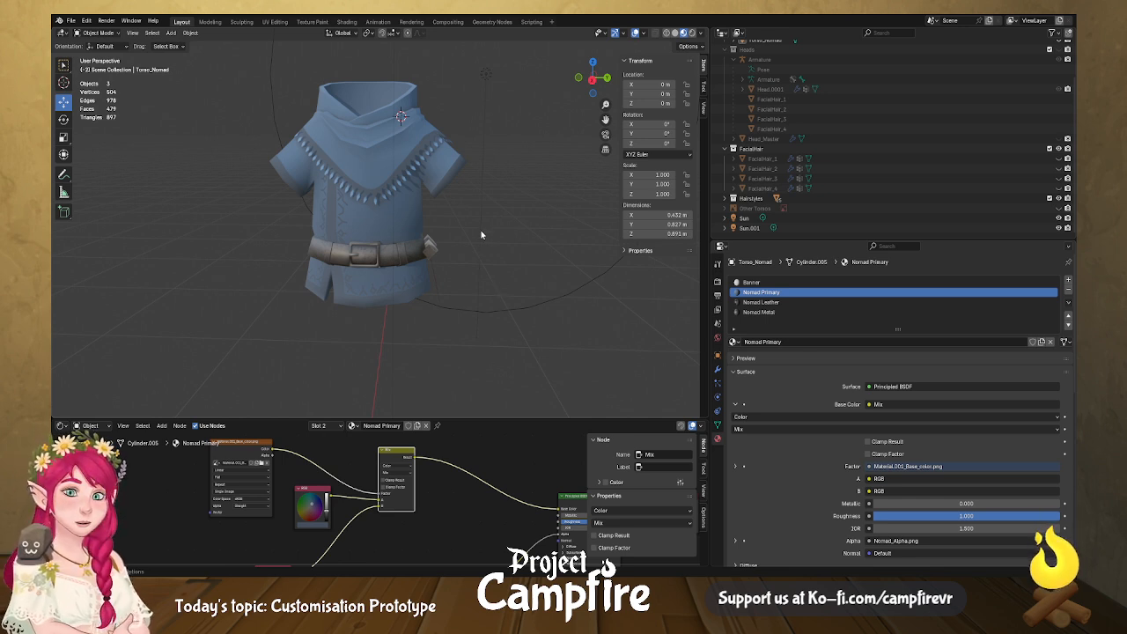
pyautogui.moveTo(435, 275); pyautogui.dragTo(391, 261, button='middle')
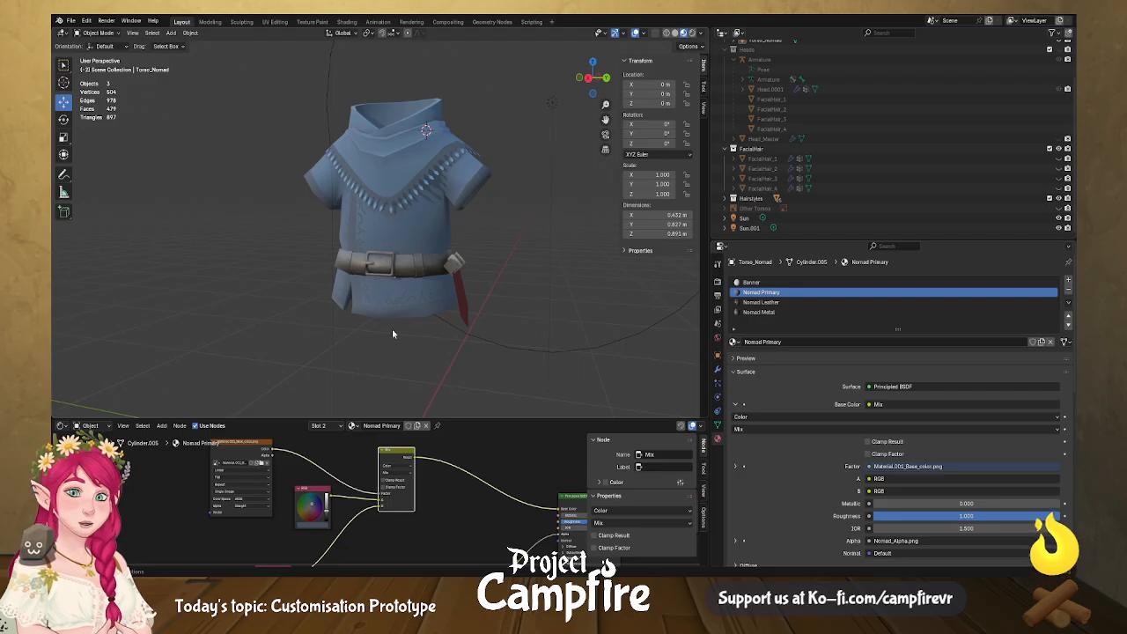
# Darken the upper RGB node to a near-black blue for the tunic's trim and ornaments, and fine-tune the lower RGB node's brightness.
pyautogui.moveTo(494, 419); pyautogui.dragTo(502, 354)
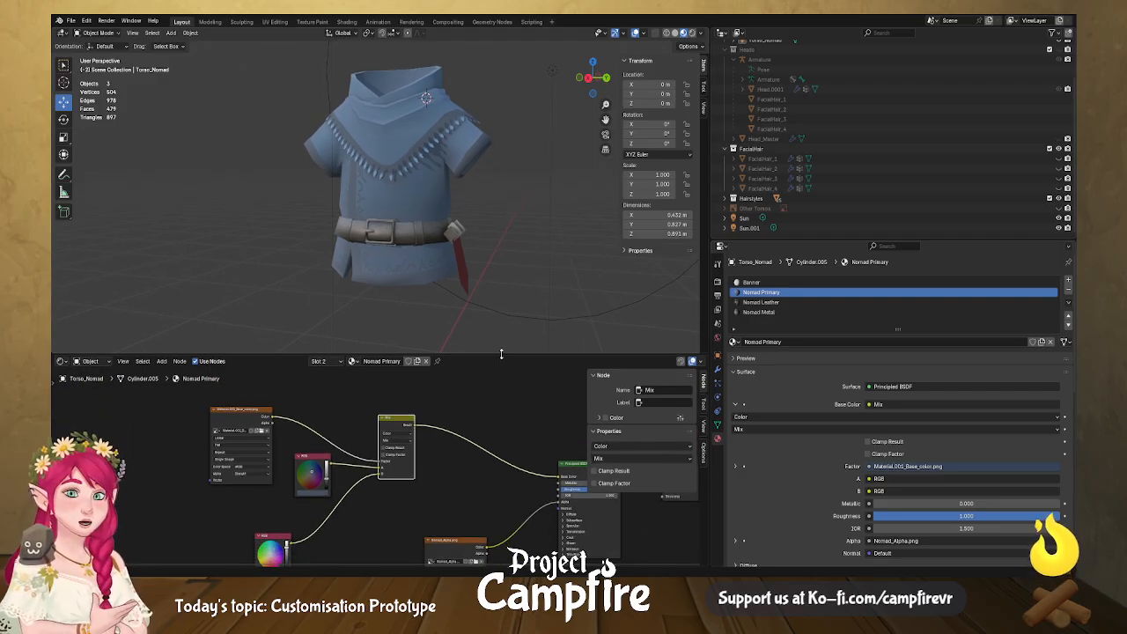
pyautogui.moveTo(390, 285); pyautogui.dragTo(352, 273, button='middle')
pyautogui.moveTo(327, 479); pyautogui.dragTo(327, 486)
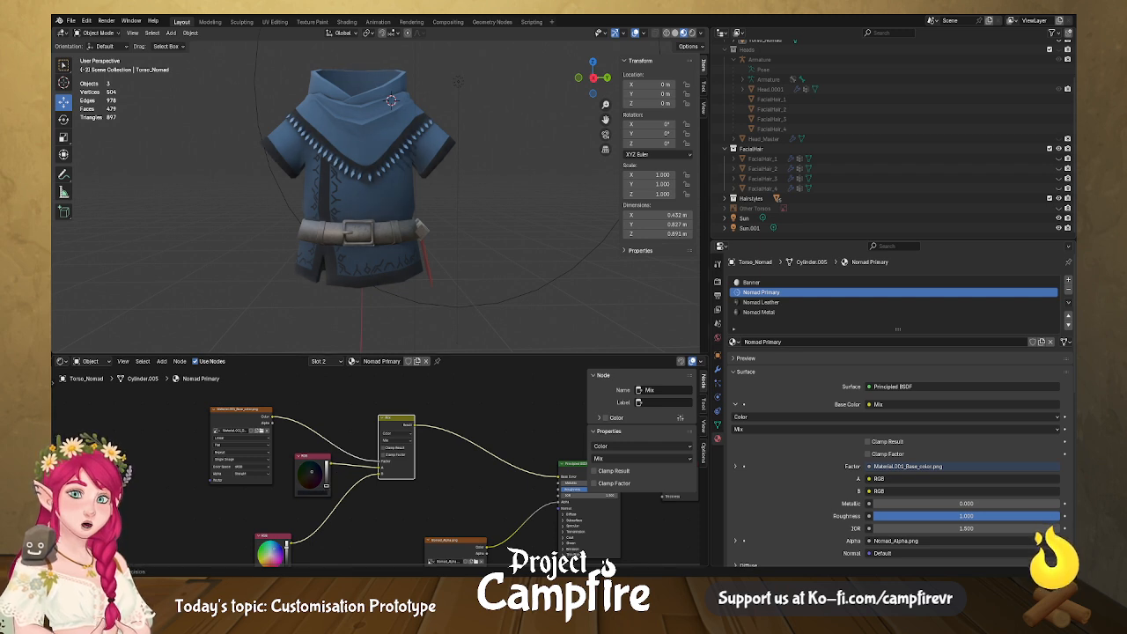
pyautogui.scroll(-1, 428, 325)
pyautogui.moveTo(287, 548); pyautogui.dragTo(286, 548)
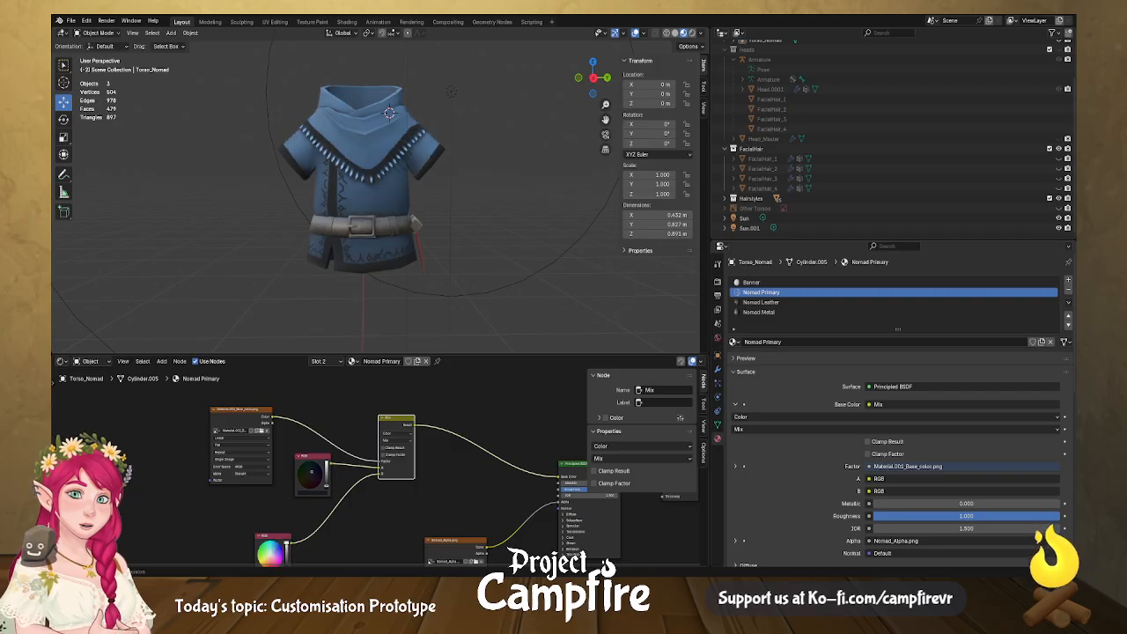
# Select the torso, switch to its Nomad Leather material, and add an RGB node above the leather image texture.
pyautogui.moveTo(401, 331); pyautogui.dragTo(382, 299, button='middle')
pyautogui.click(386, 234)
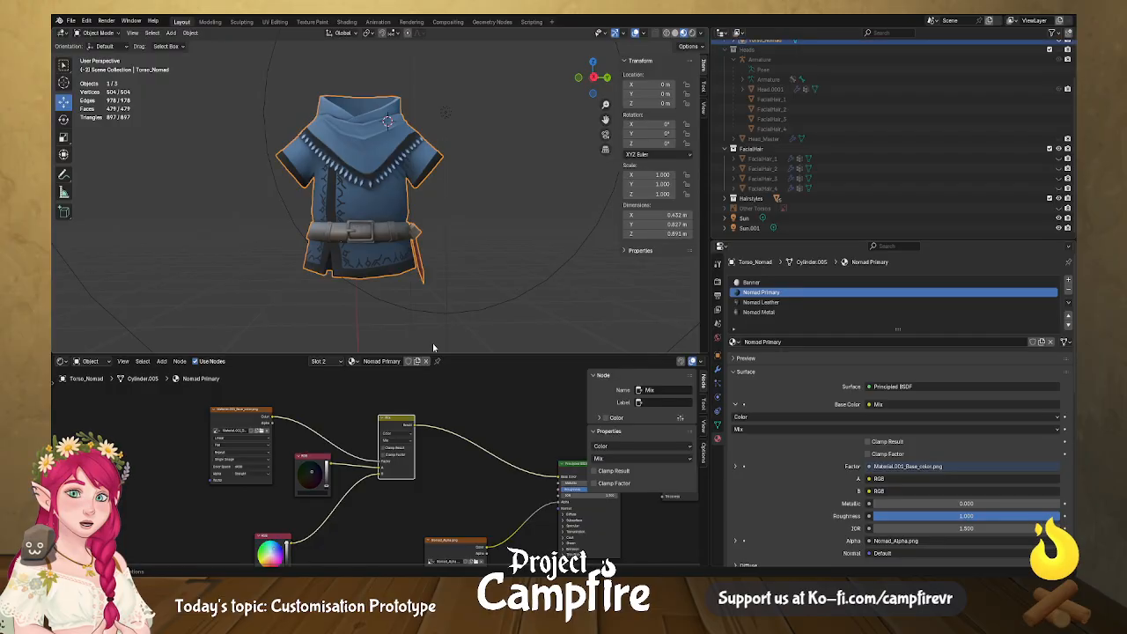
pyautogui.click(763, 302)
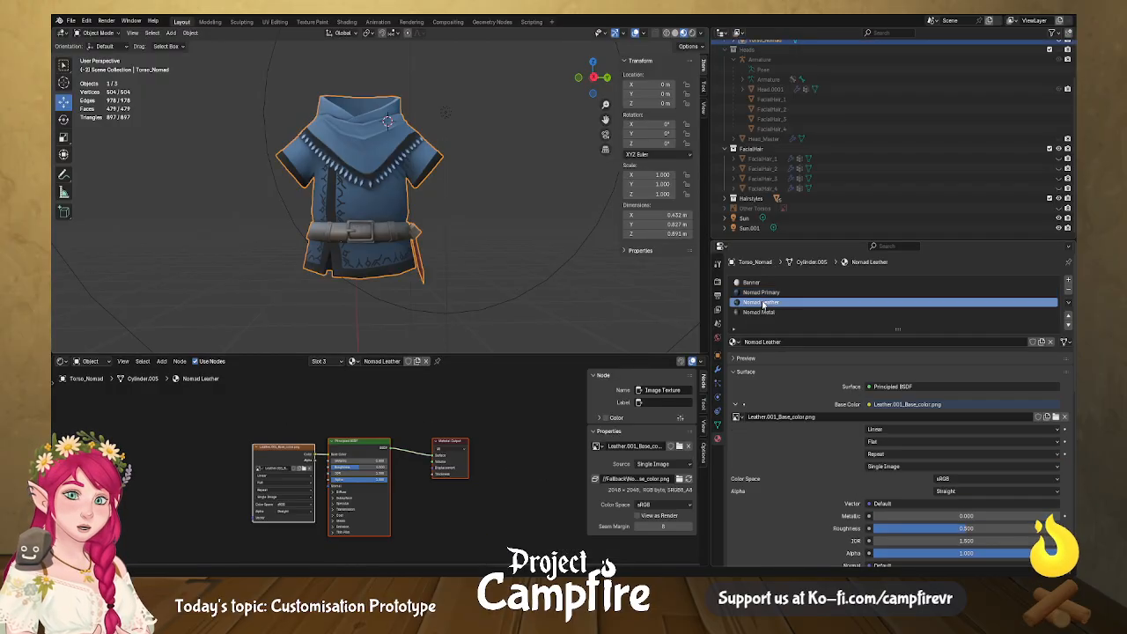
pyautogui.click(161, 361)
pyautogui.moveTo(176, 372)
pyautogui.click(273, 314)
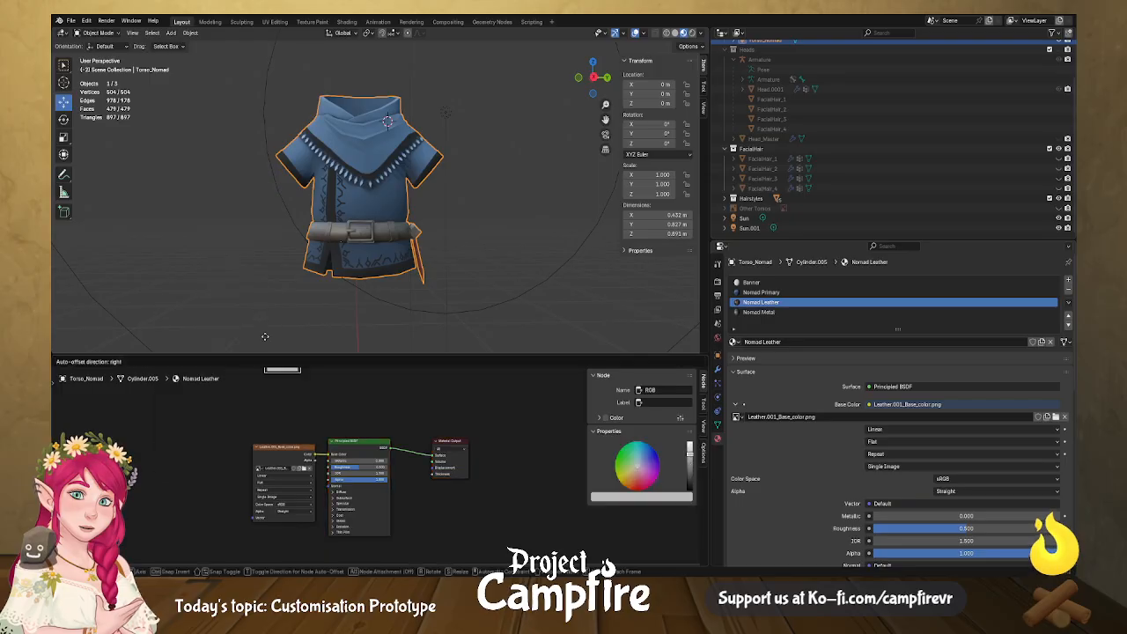
pyautogui.click(278, 414)
# Add a Vector Math Multiply node combining an orange-brown RGB color with Leather.001_Base_color.png, feeding the Nomad Leather Base Color.
pyautogui.hotkey('shift', 'a')
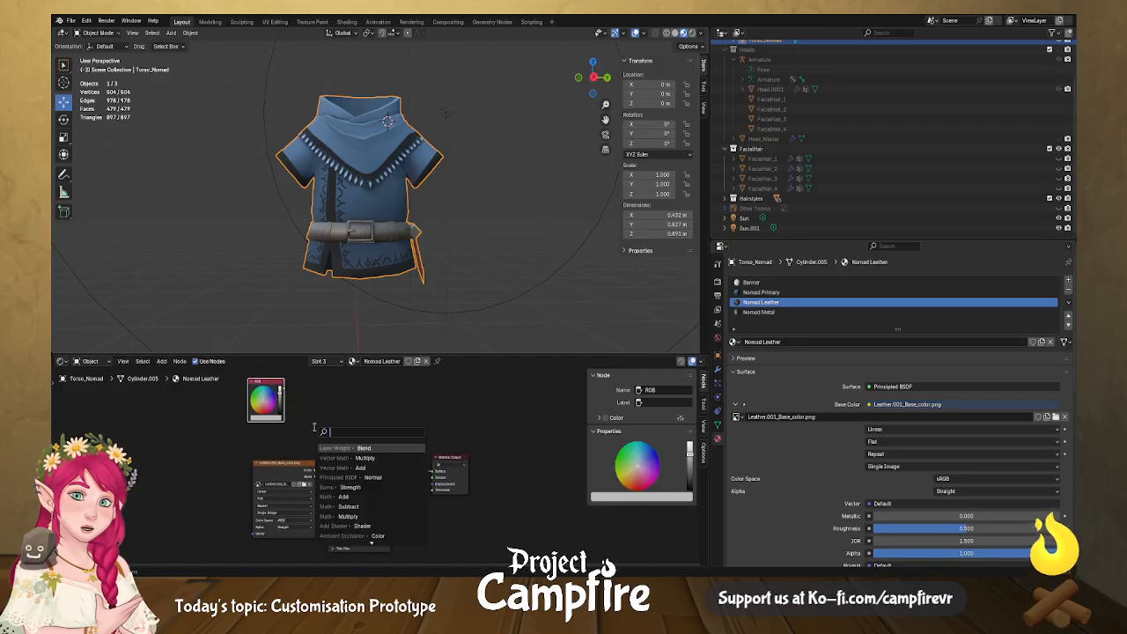
pyautogui.write('mult')
pyautogui.press('Return')
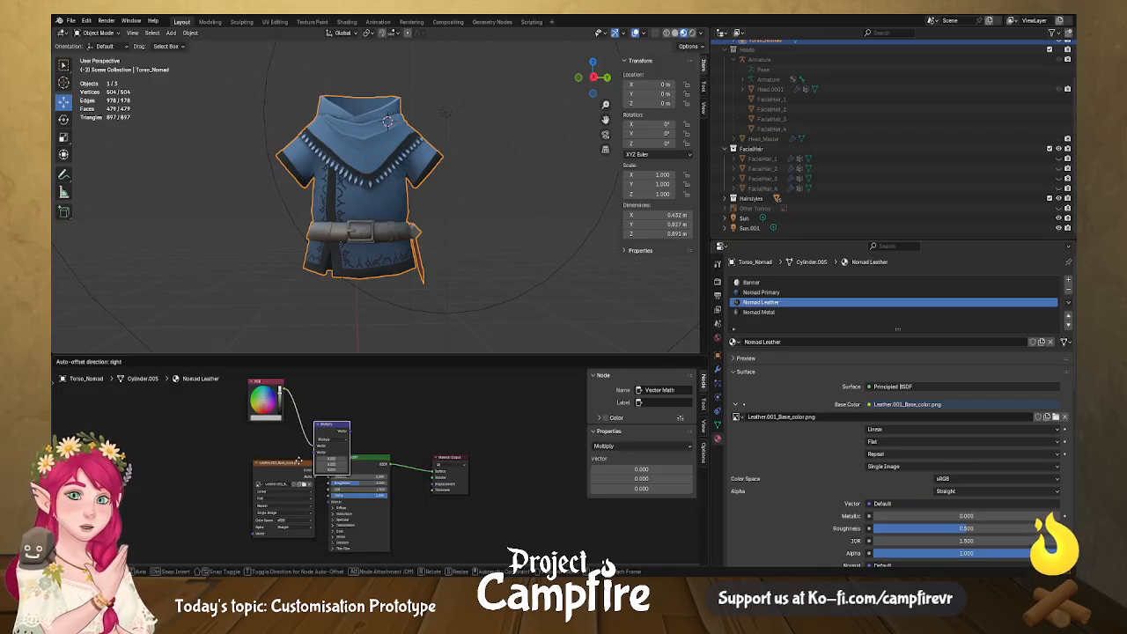
pyautogui.click(299, 438)
pyautogui.click(250, 463)
pyautogui.moveTo(277, 462); pyautogui.dragTo(332, 473)
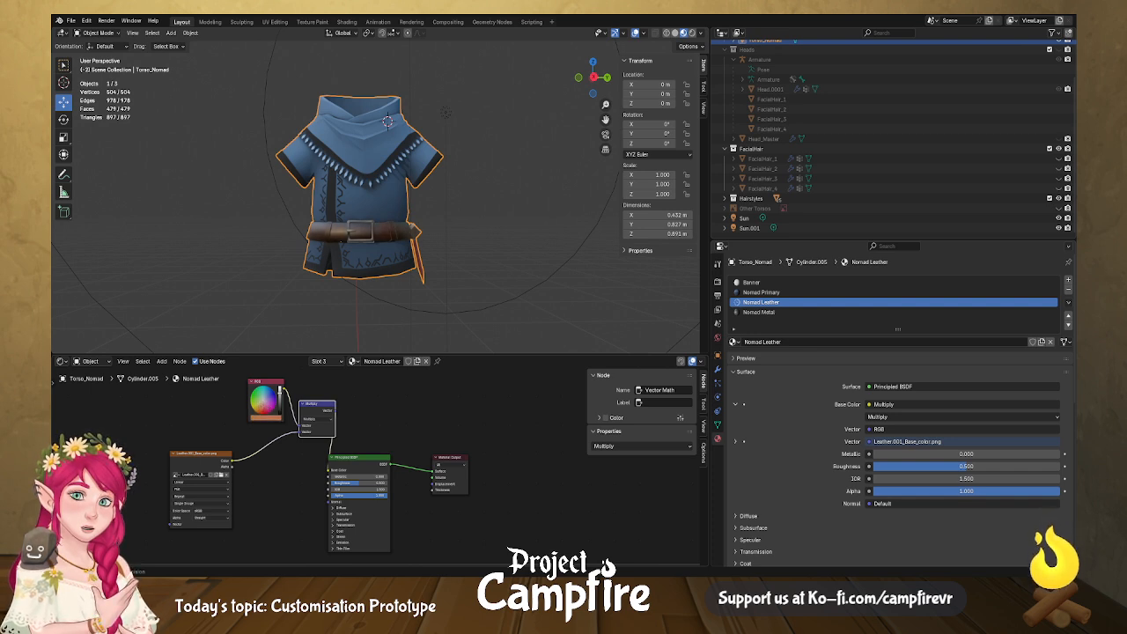
# Raise the Nomad Leather roughness to about 0.72 and deselect the torso to check the belt.
pyautogui.moveTo(352, 484); pyautogui.dragTo(361, 484)
pyautogui.moveTo(395, 288); pyautogui.dragTo(440, 277, button='middle')
pyautogui.click(436, 297)
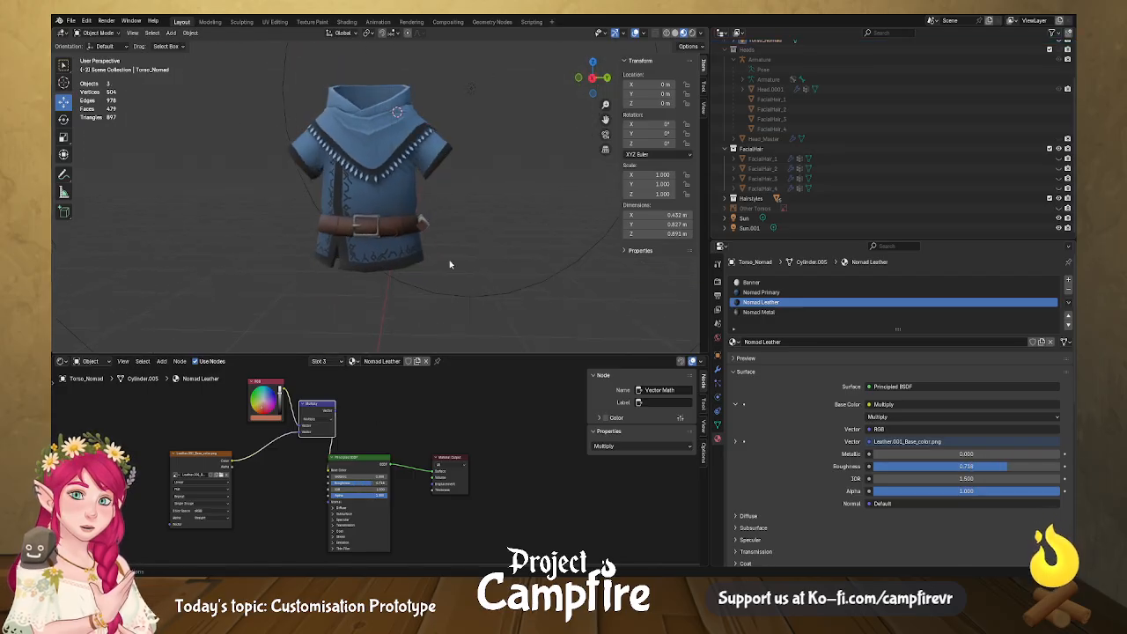
# Hide the 3D viewport's overlays and gizmos and inspect the tunic and brown leather belt from another angle.
pyautogui.click(636, 33)
pyautogui.click(616, 34)
pyautogui.moveTo(463, 190); pyautogui.dragTo(498, 229, button='middle')
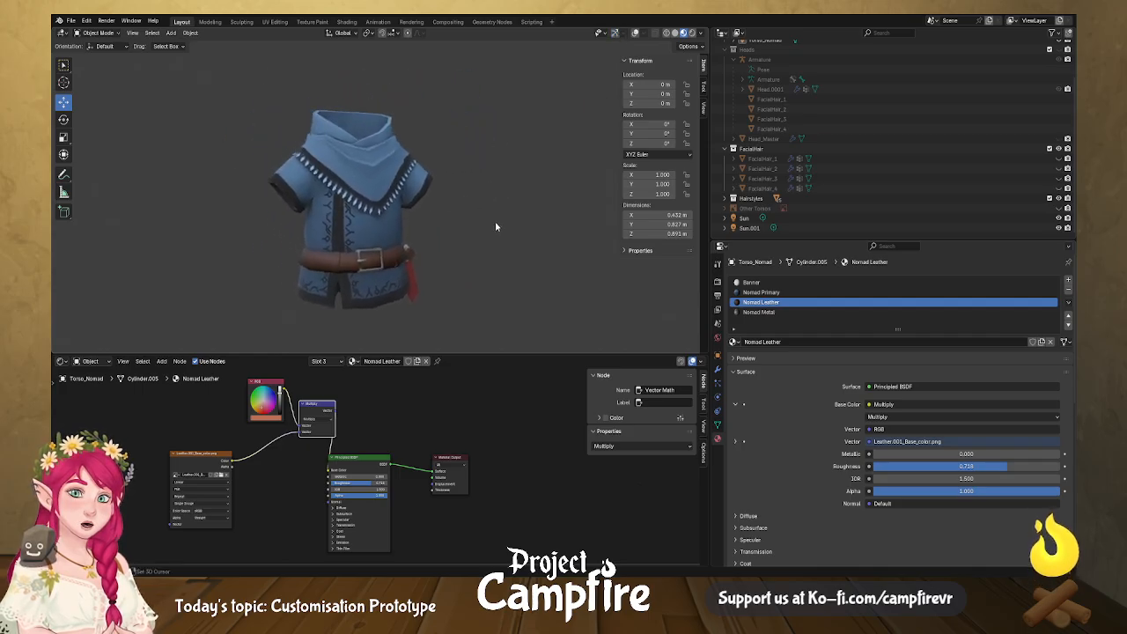